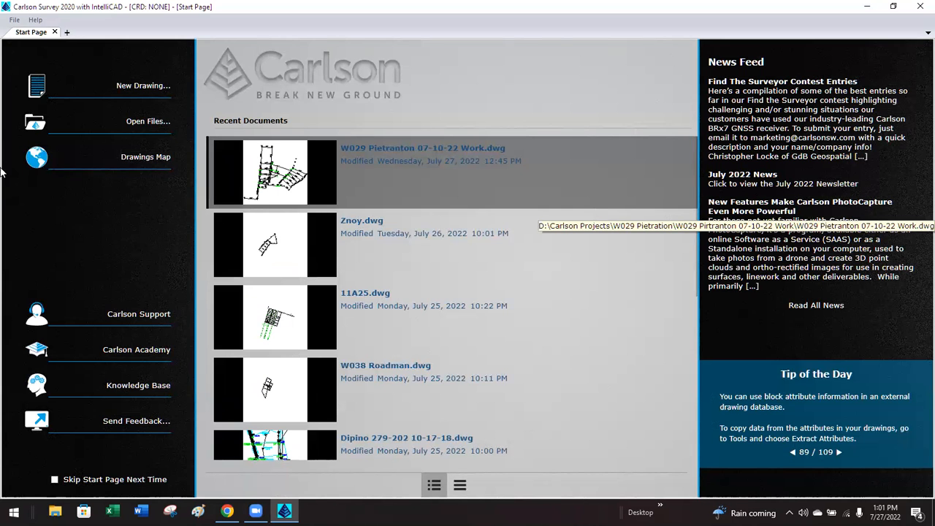
Start a new drawing, Drawing1.dwg, from the carlson.dwt template using the New Drawing wizard.
left_click(40, 86)
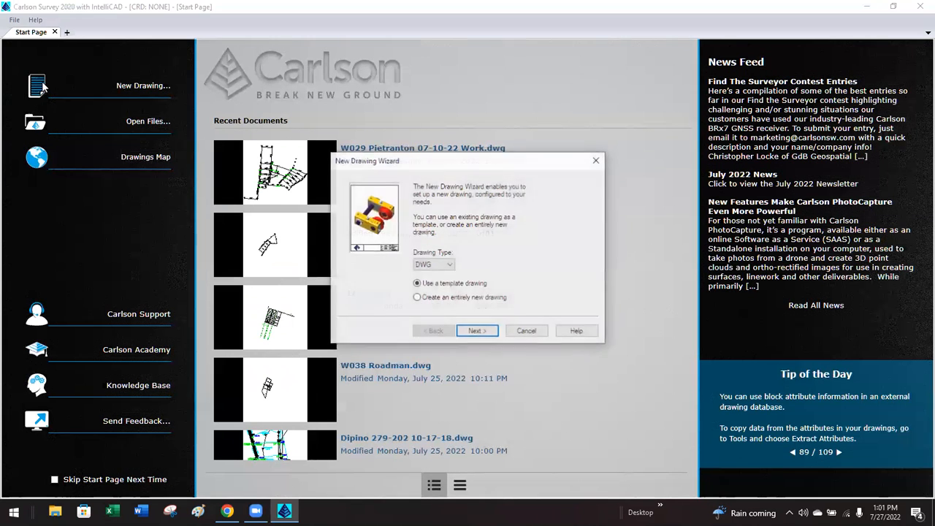
left_click(477, 332)
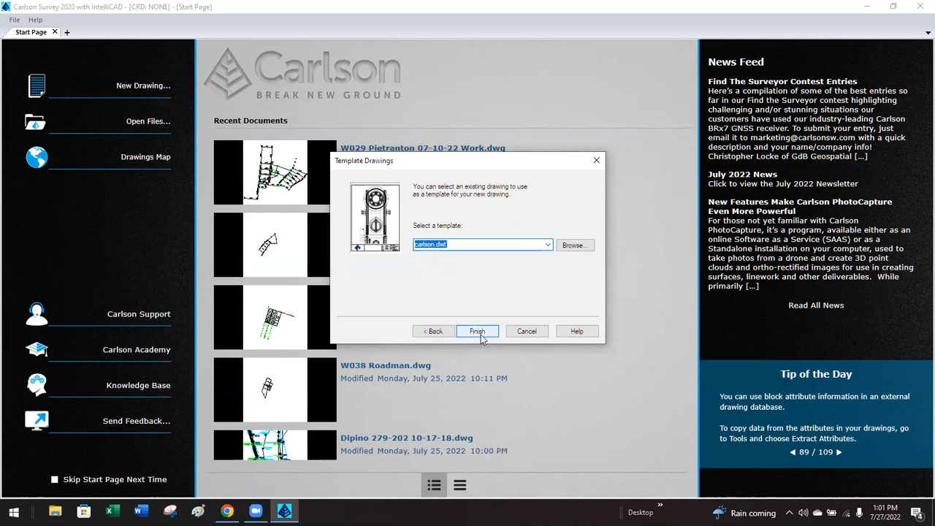
left_click(477, 332)
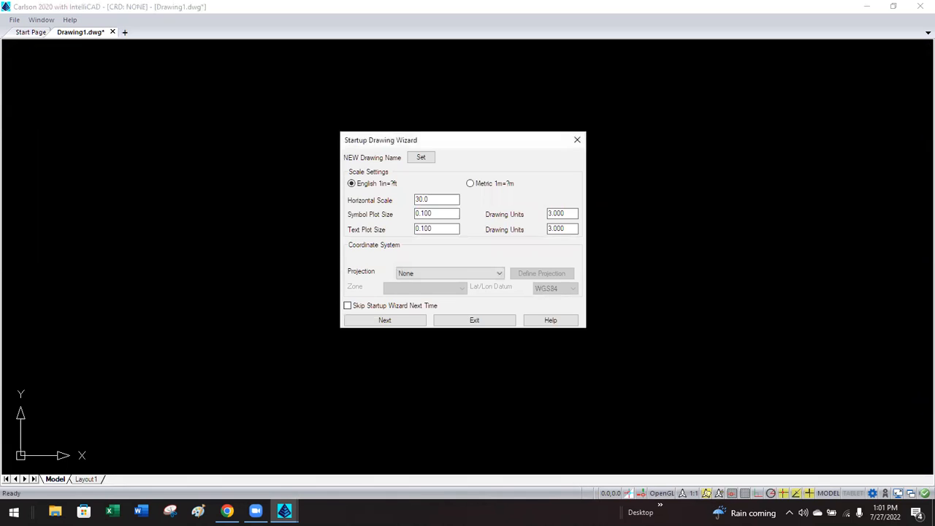
Name the drawing 'test 072722' in the Drawing to Create dialog.
left_click(420, 158)
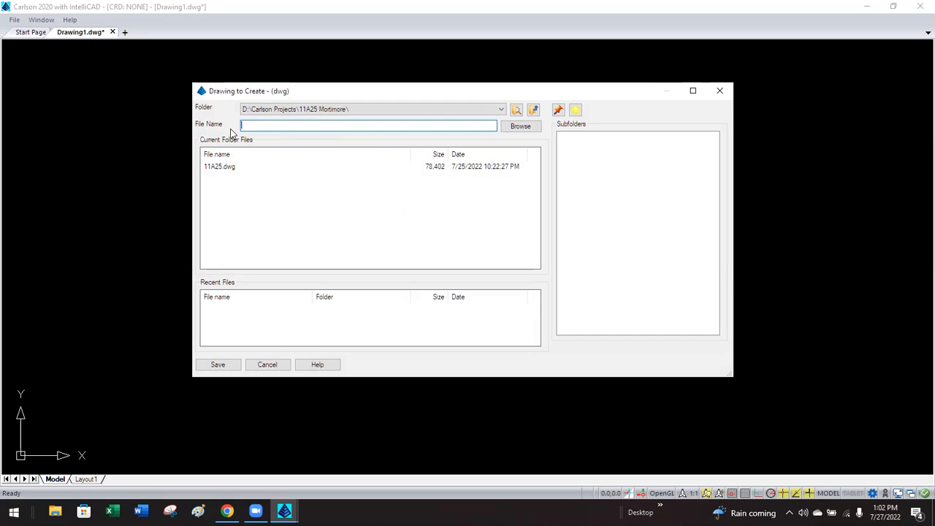
type("test 072722")
key("Return")
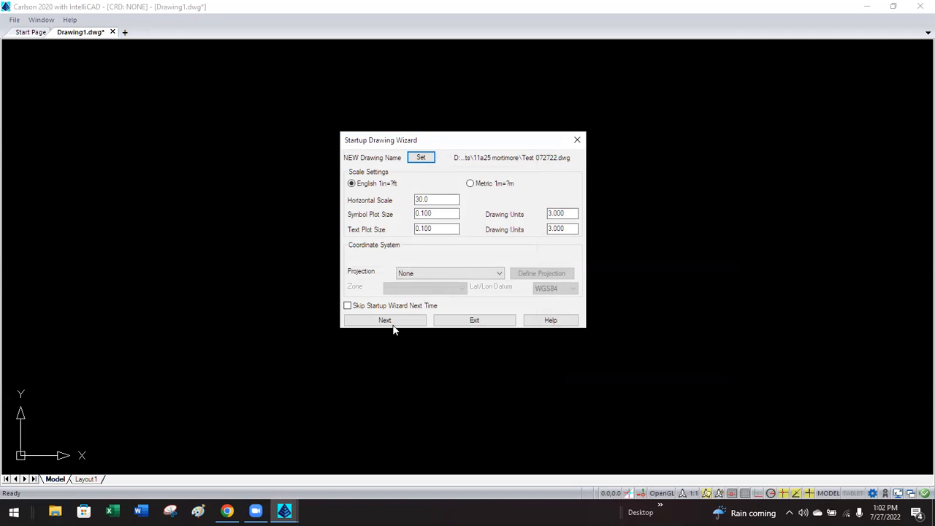
Move the save location up to D:\Carlson Projects and browse that folder in the Windows file dialog.
left_click(420, 157)
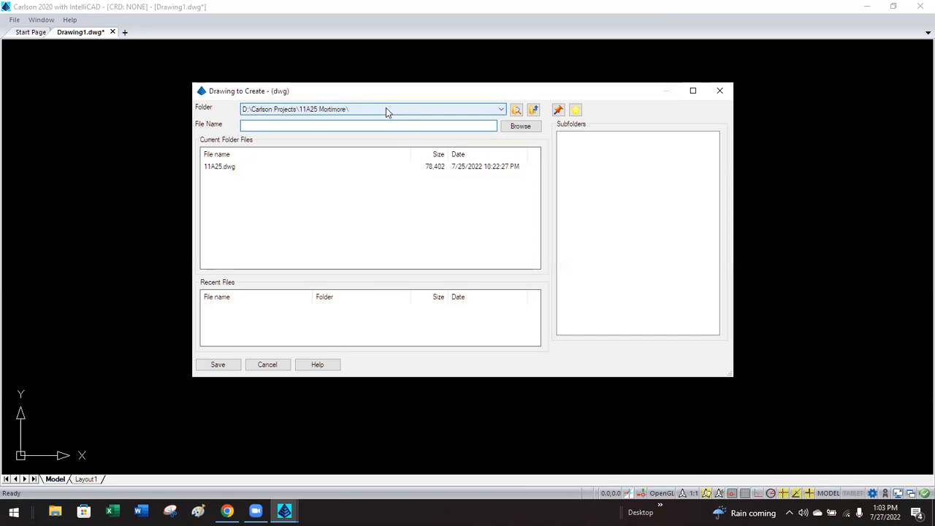
left_click(405, 109)
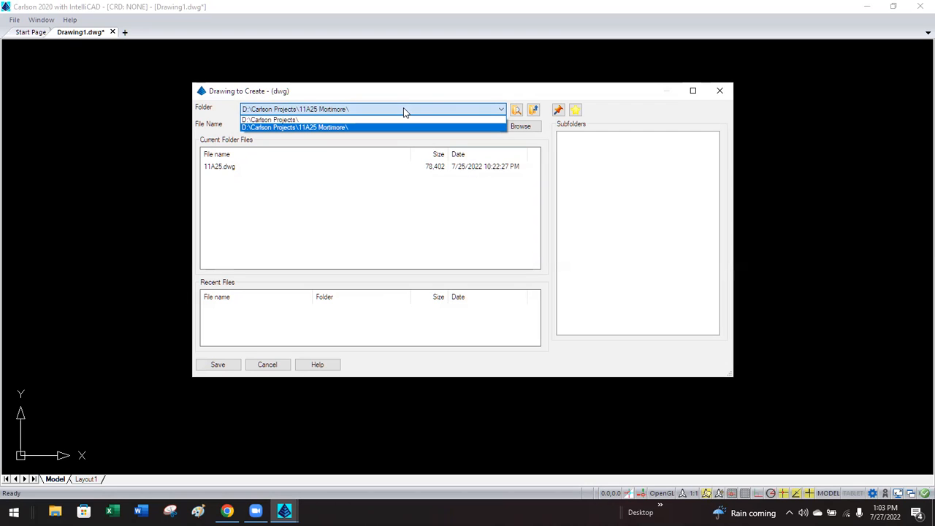
left_click(532, 109)
left_click(532, 110)
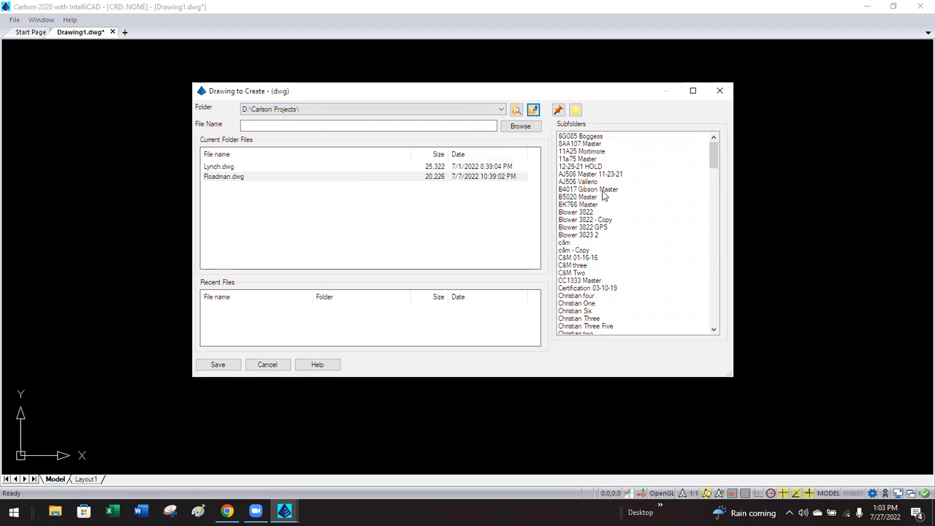
scroll(592, 227, "down", 4)
scroll(592, 228, "down", 5)
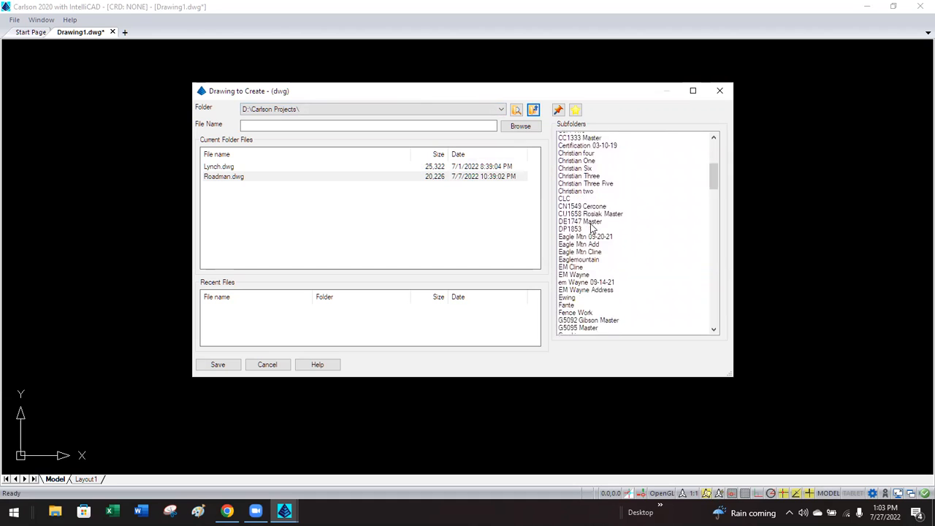
scroll(592, 229, "up", 9)
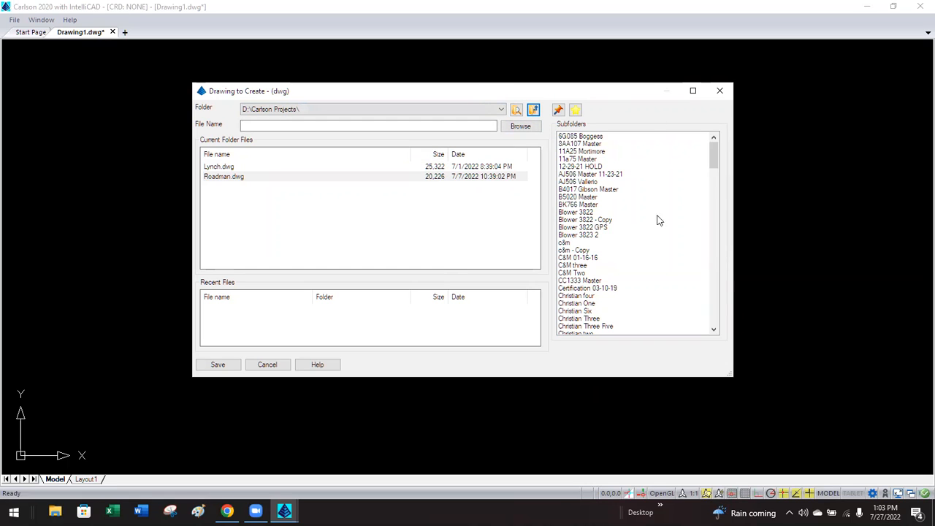
left_click(520, 128)
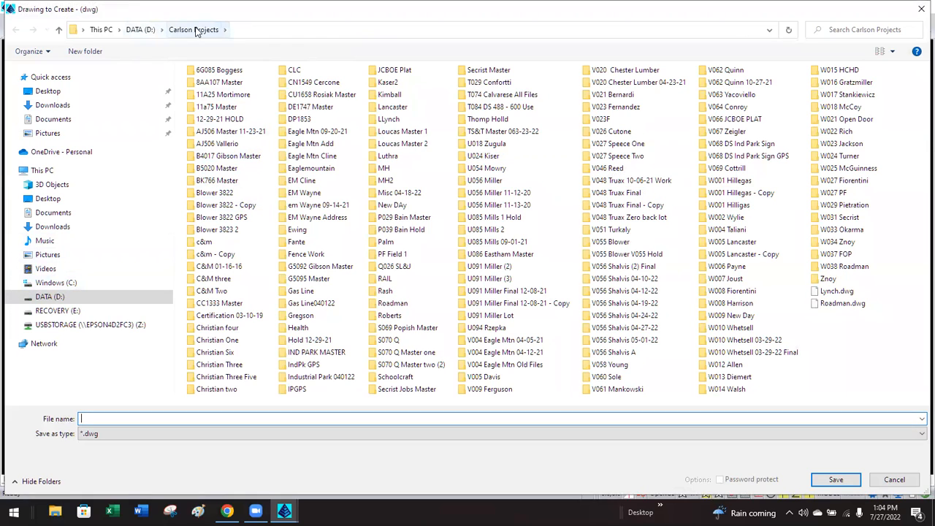
Create a 'Carlson Training' folder inside Carlson Projects and open it.
right_click(837, 341)
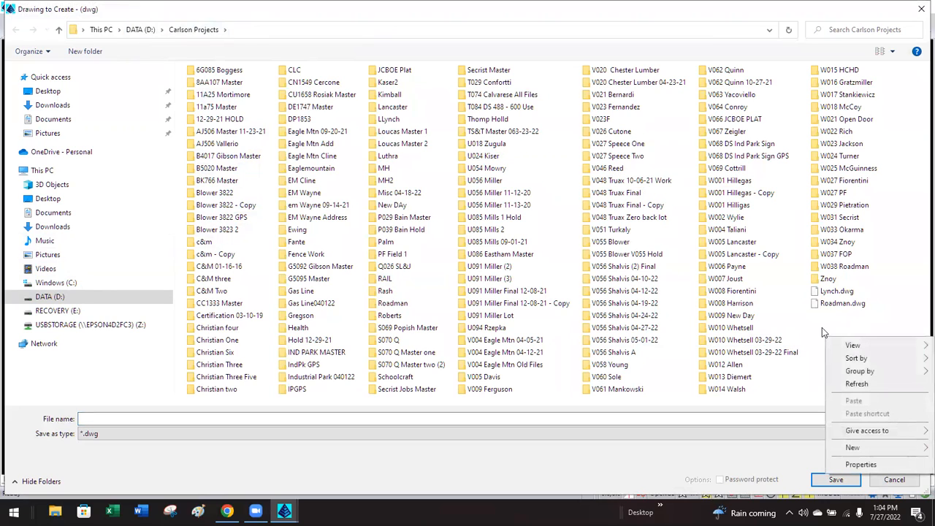
mouse_move(865, 453)
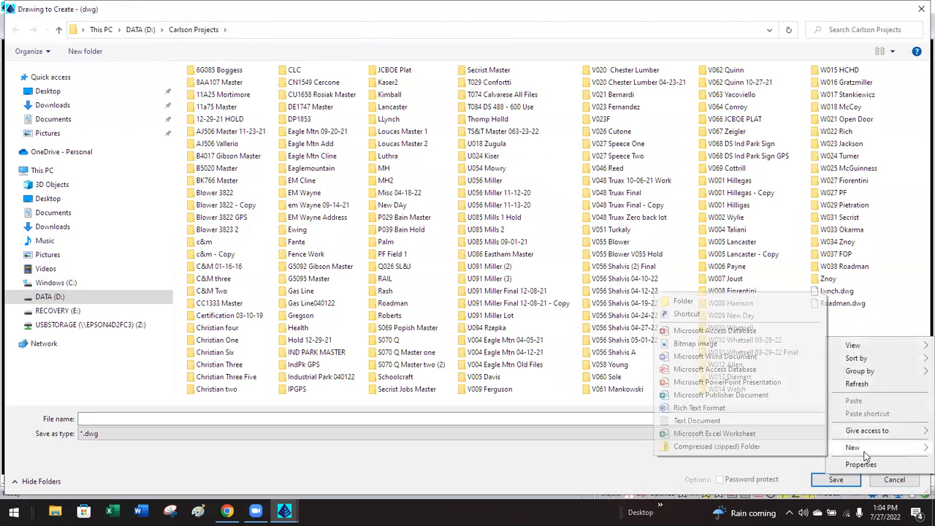
left_click(723, 302)
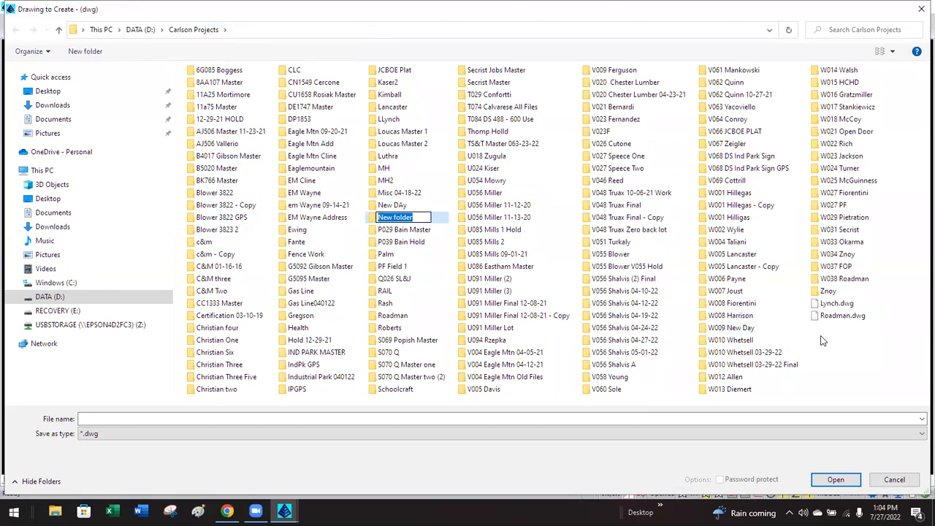
type("Tr")
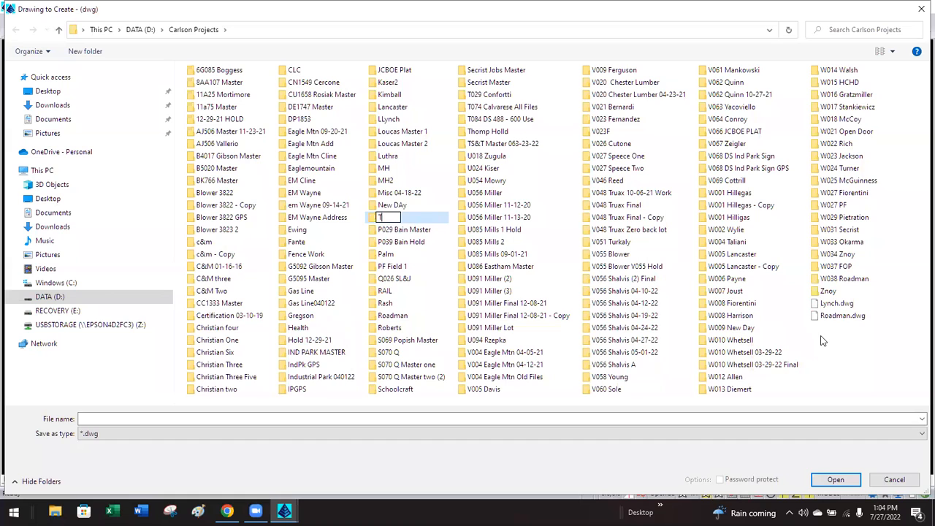
key("BackSpace")
key("BackSpace")
type("Carlson Training")
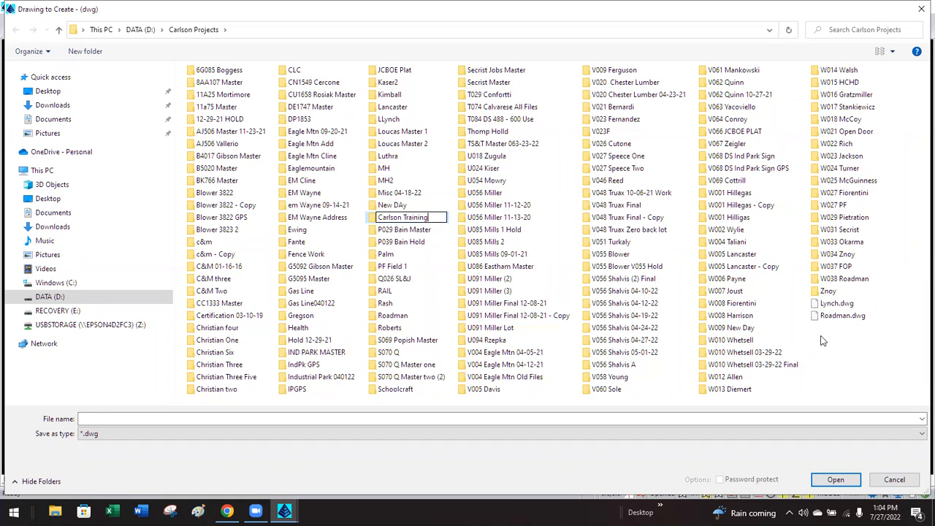
key("Return")
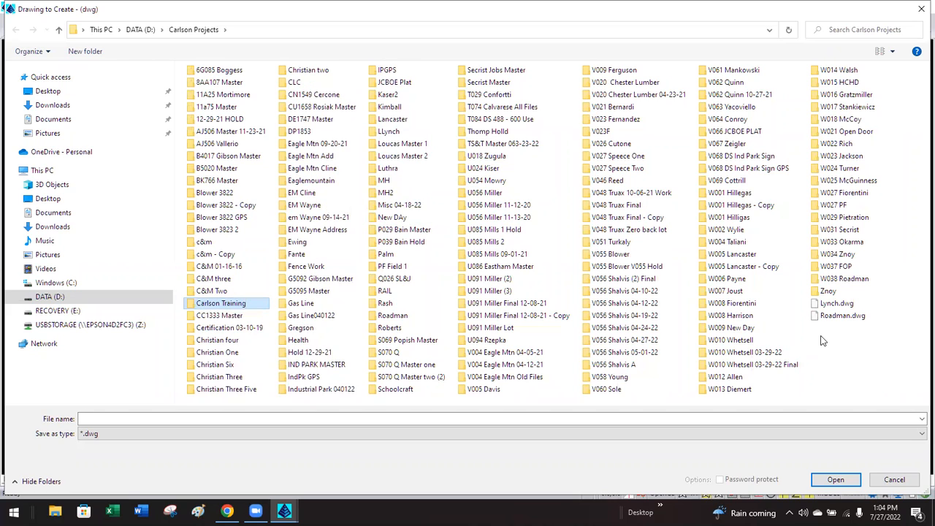
double_click(193, 306)
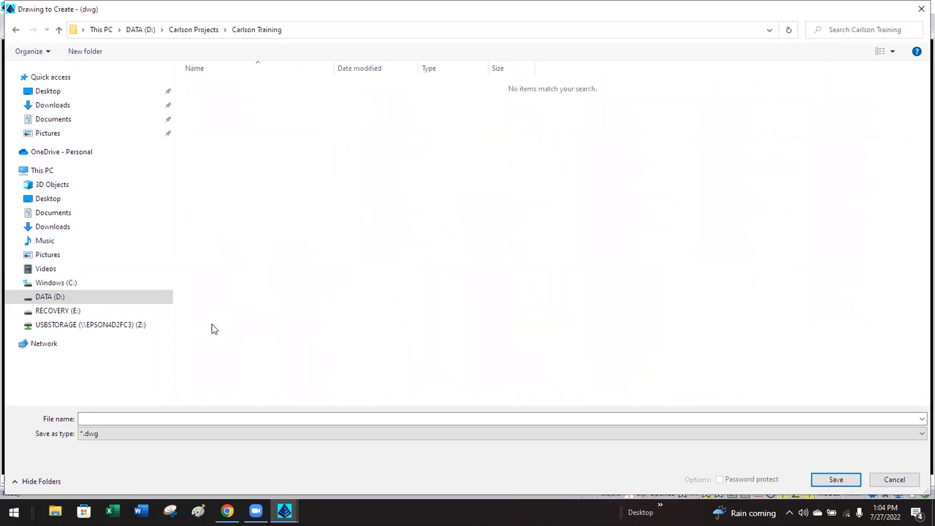
Create a 072722 session subfolder, named with the date and instructor's name, and open it.
right_click(306, 157)
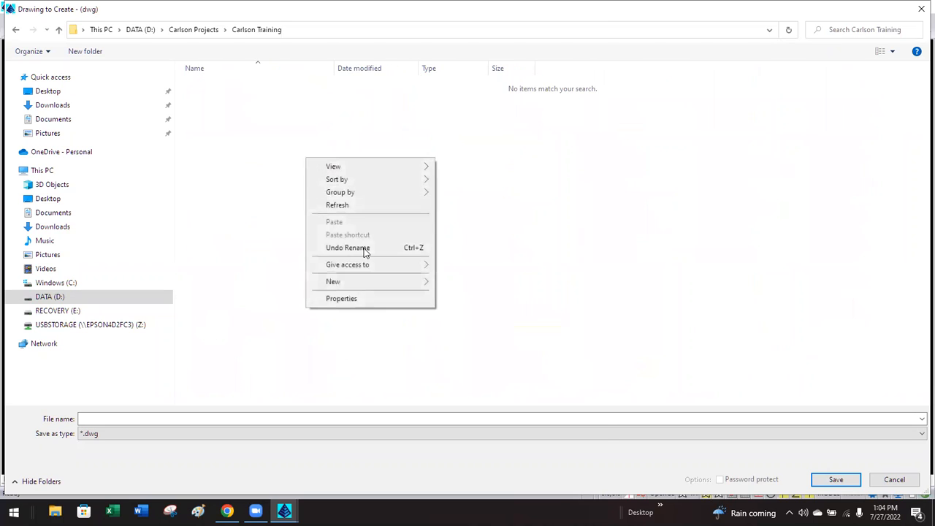
mouse_move(375, 284)
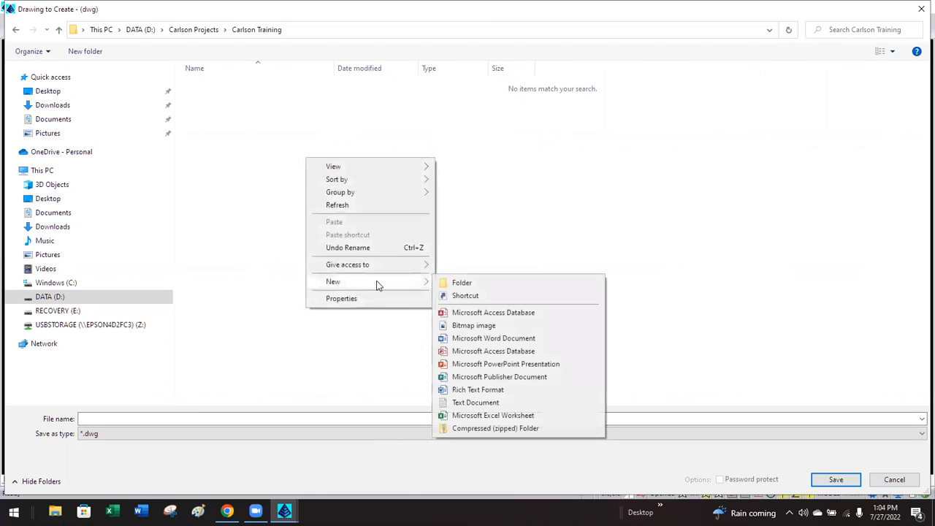
left_click(449, 283)
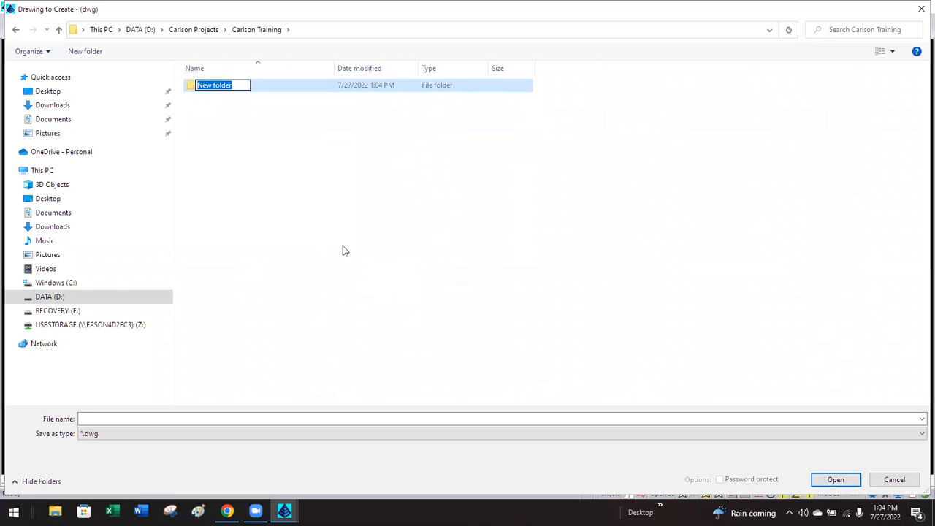
type("0727")
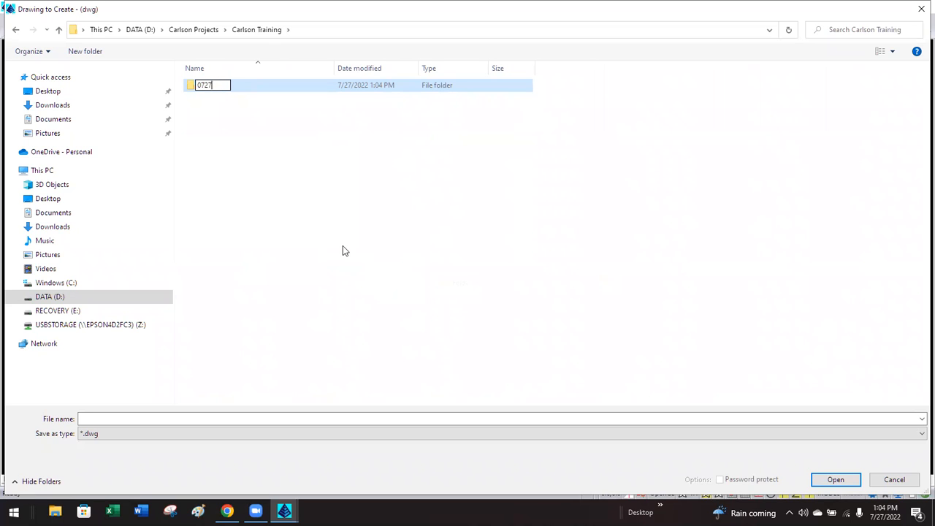
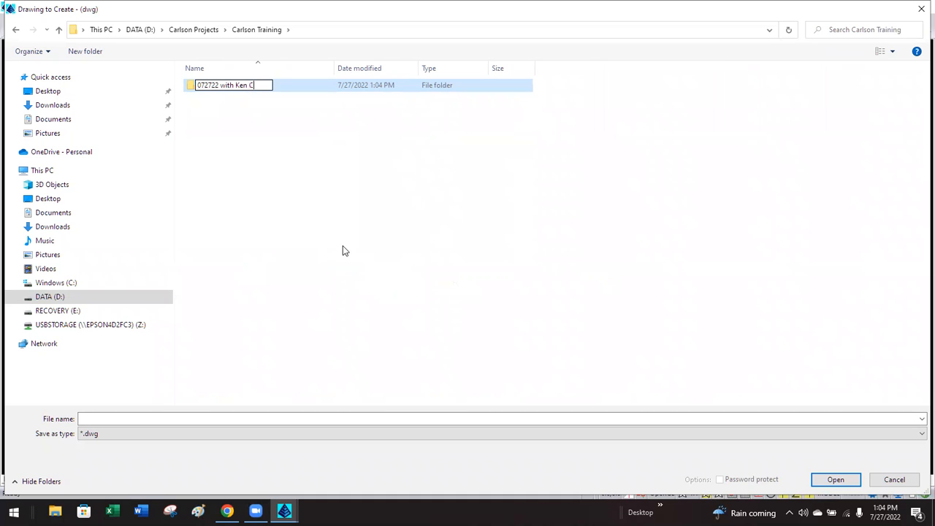
key("Return")
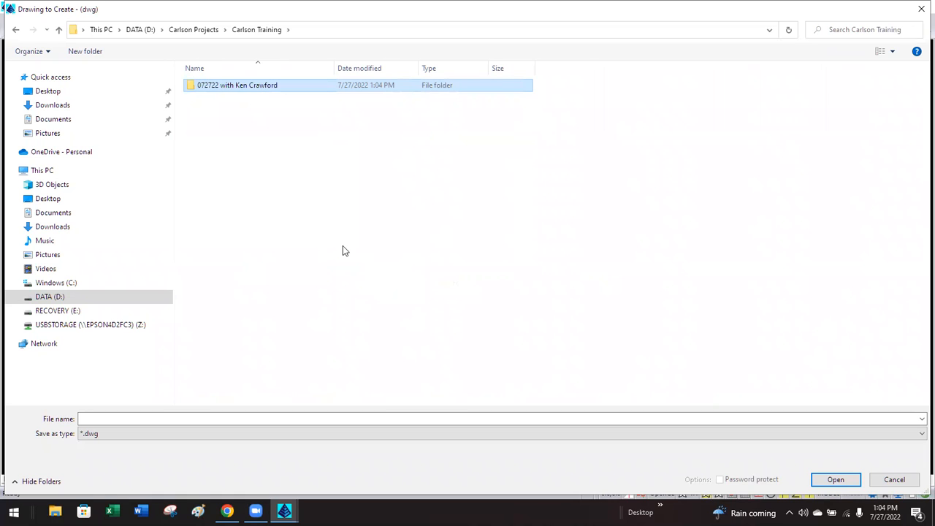
left_click(343, 250)
double_click(192, 86)
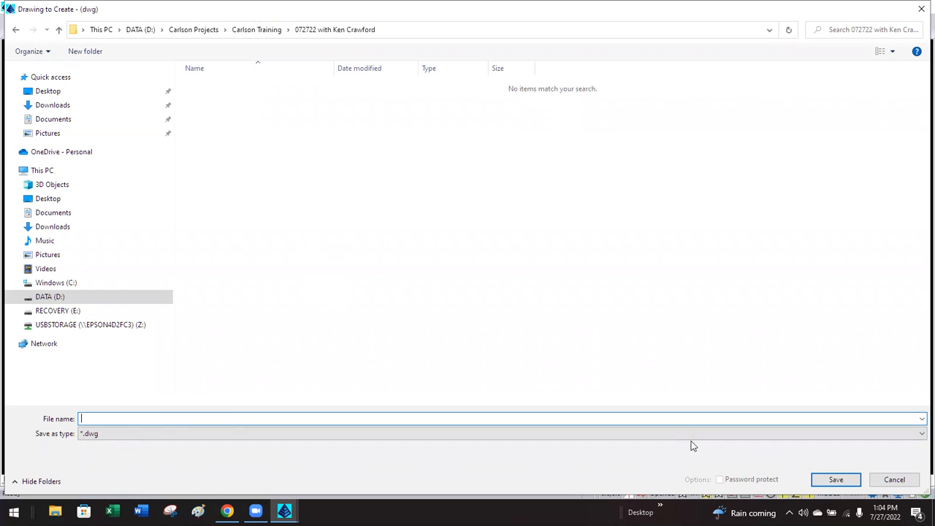
Cancel the Save dialog without saving, returning to Drawing to Create.
left_click(832, 483)
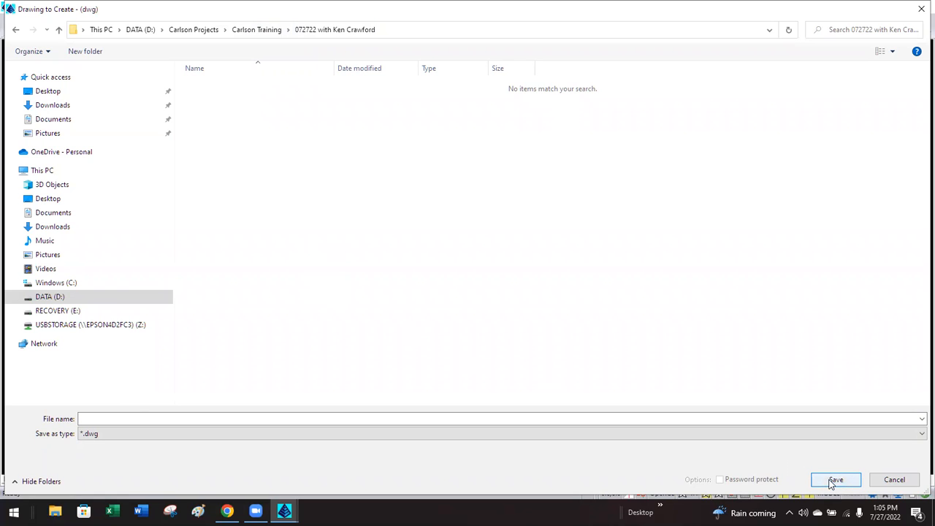
left_click(87, 418)
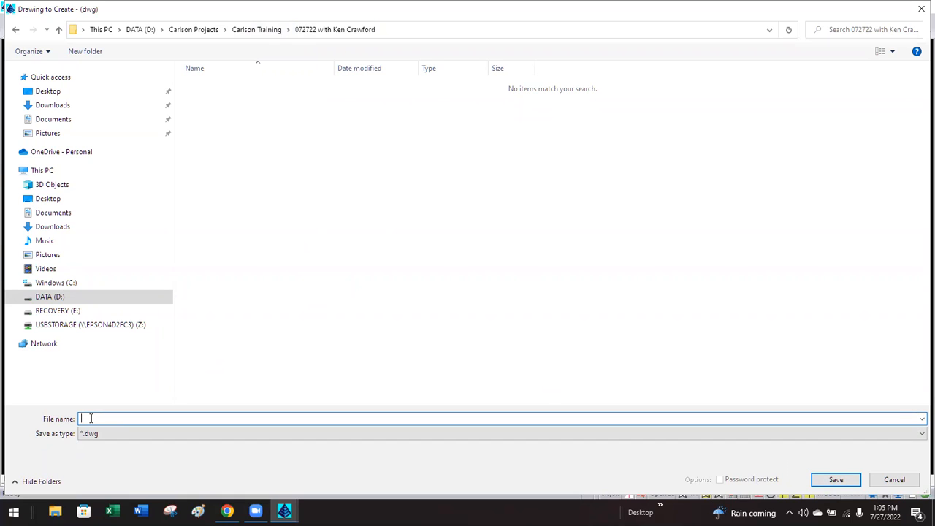
type("e")
key("Escape")
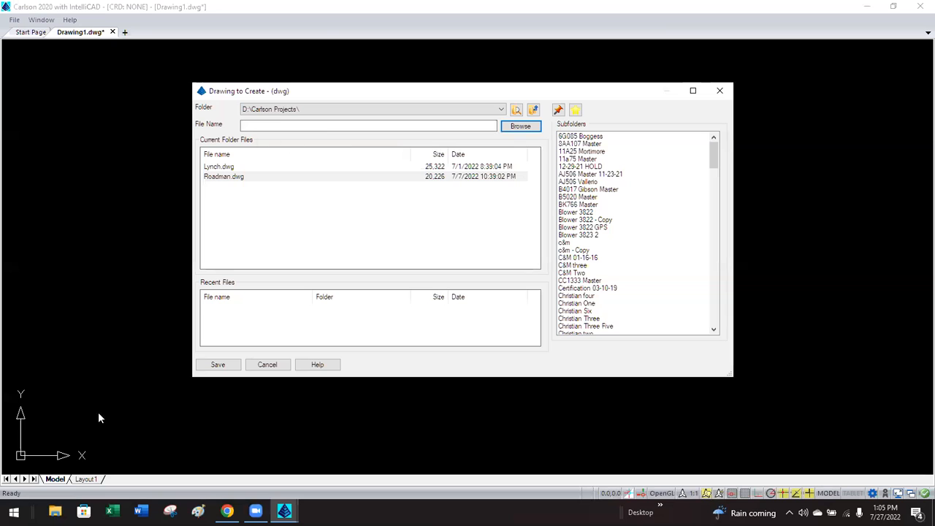
Save the new drawing as 'Test 072722' in the Carlson Training 072722 session folder.
left_click(504, 127)
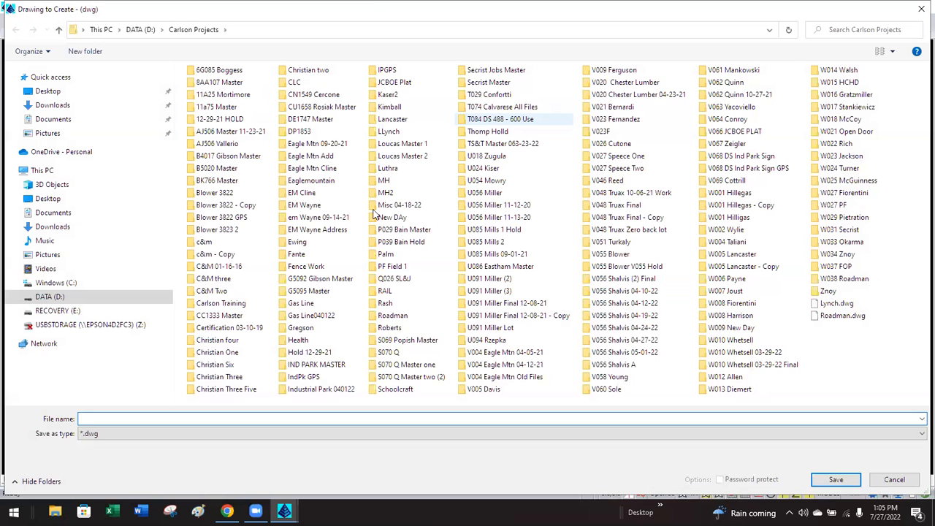
double_click(221, 303)
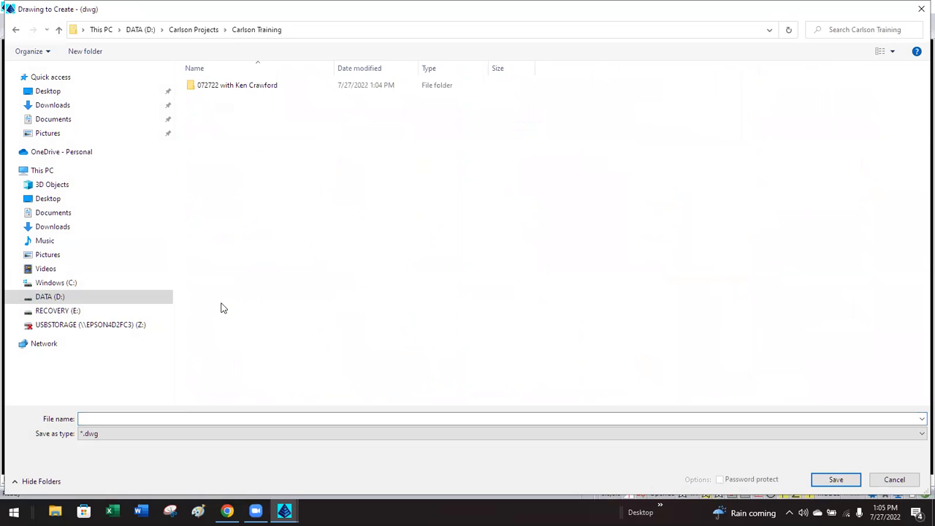
double_click(195, 87)
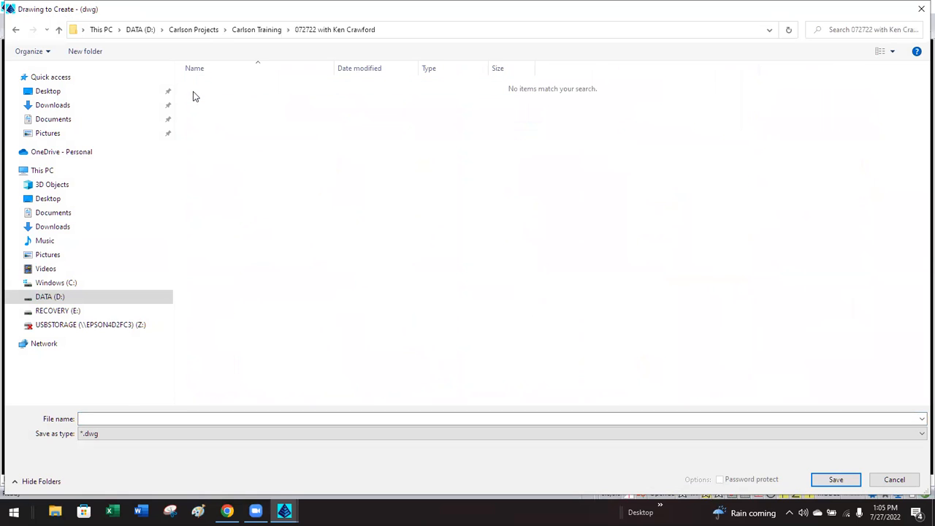
left_click(119, 419)
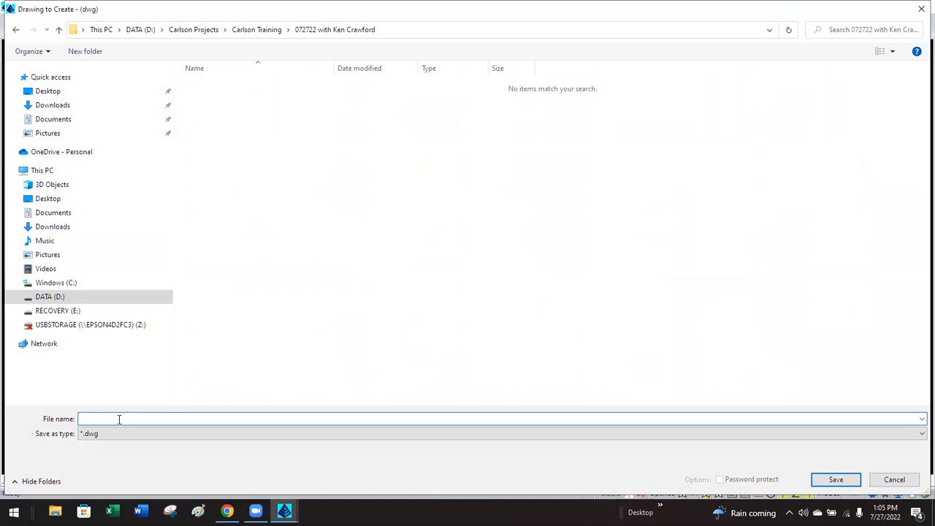
type("0")
key("BackSpace")
type("Test 07")
type("22")
key("BackSpace")
type("722")
left_click(835, 480)
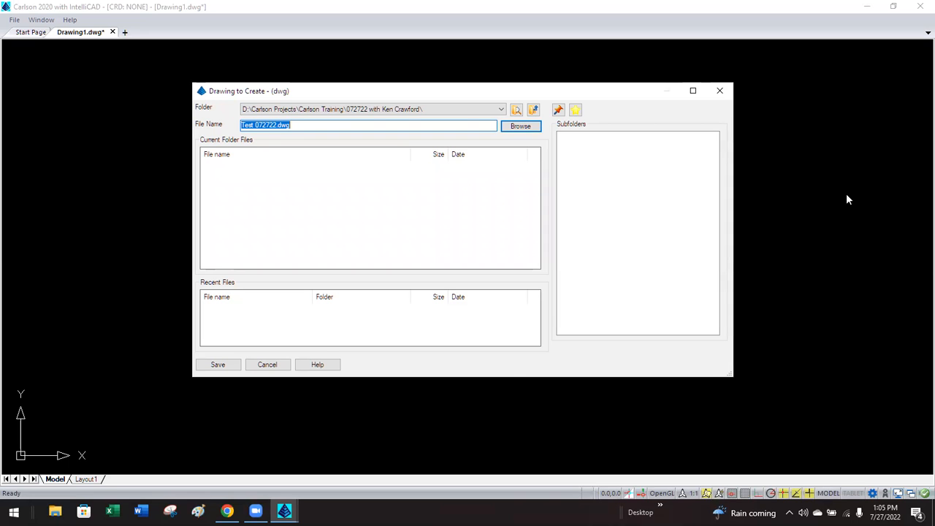
left_click(221, 365)
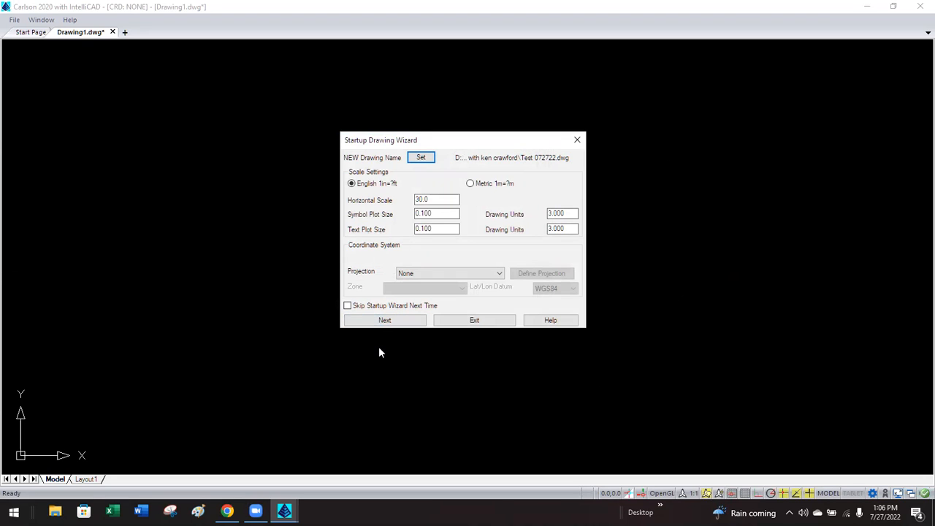
key("Tab")
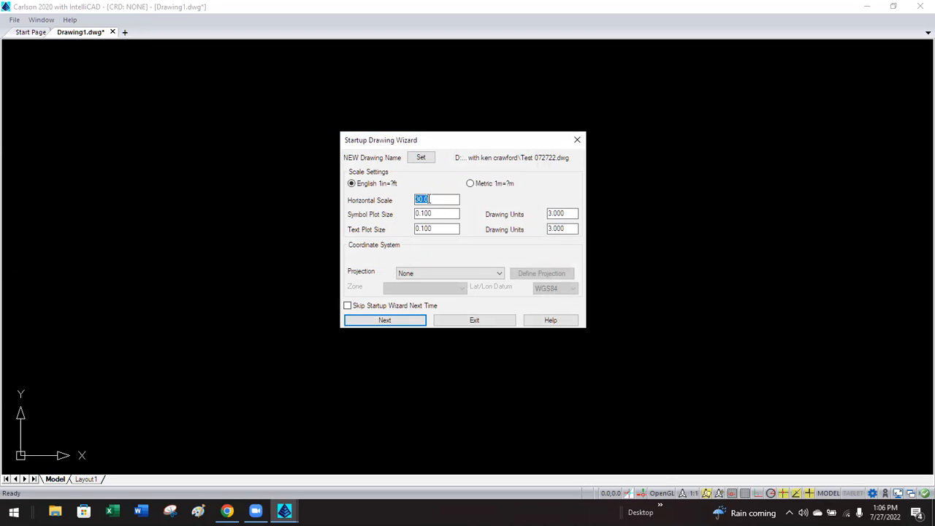
left_click(430, 199)
left_click(436, 214)
double_click(436, 214)
double_click(561, 213)
double_click(436, 228)
double_click(562, 229)
left_click(453, 212)
double_click(431, 213)
Try a horizontal scale of 50 to see the drawing units recalculate.
left_click(439, 214)
left_click_drag(436, 201, 408, 202)
left_click(433, 213)
left_click_drag(434, 213, 409, 229)
left_click(442, 213)
left_click(434, 228)
double_click(432, 199)
double_click(434, 229)
left_click(434, 228)
double_click(567, 227)
double_click(437, 198)
type("50")
key("Tab")
Change the Text Plot Size from 0.100 to 0.080.
double_click(564, 213)
double_click(565, 228)
double_click(434, 212)
double_click(435, 228)
left_click(563, 229)
double_click(439, 228)
type(".08")
key("Home")
type("0")
key("Tab")
Return Horizontal Scale to 30, giving 2.400 text and 3.000 symbol drawing units.
double_click(560, 228)
double_click(569, 213)
double_click(424, 199)
type("30")
key("Tab")
left_click(434, 213)
double_click(433, 214)
double_click(433, 228)
double_click(436, 214)
double_click(436, 229)
double_click(440, 214)
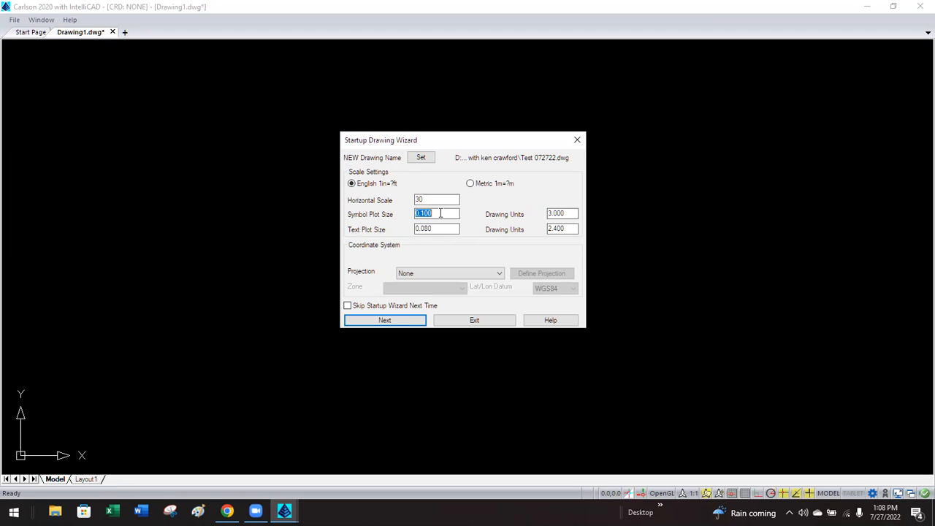
double_click(568, 214)
double_click(568, 228)
left_click(566, 212)
double_click(566, 212)
double_click(567, 228)
left_click_drag(429, 200, 400, 203)
left_click(426, 199)
left_click_drag(439, 214, 410, 204)
left_click(429, 199)
left_click(432, 202)
left_click(444, 227)
left_click_drag(561, 212, 533, 214)
double_click(566, 212)
left_click(571, 229)
double_click(441, 213)
double_click(441, 228)
left_click(563, 213)
double_click(563, 213)
double_click(564, 229)
left_click(564, 214)
Accept the scale settings and the new Test 072722 coordinate file to open the drawing.
left_click(382, 321)
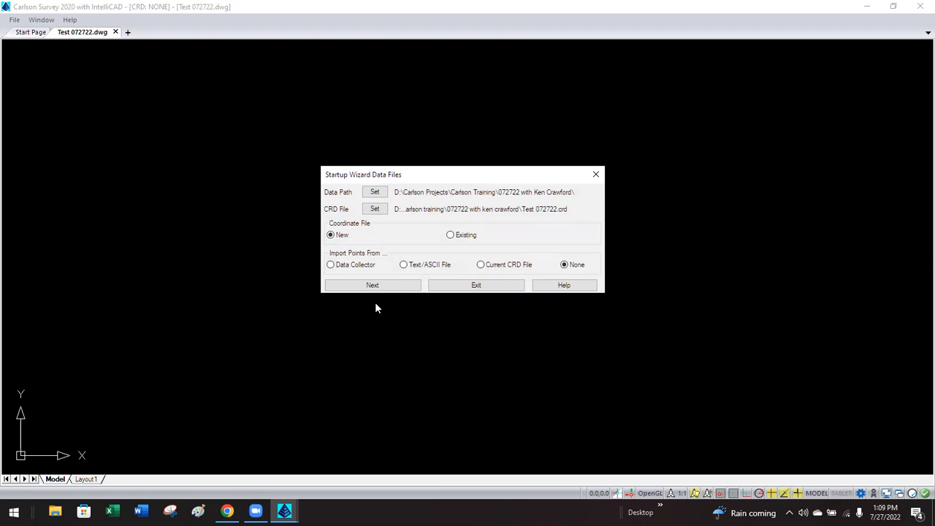
left_click(372, 285)
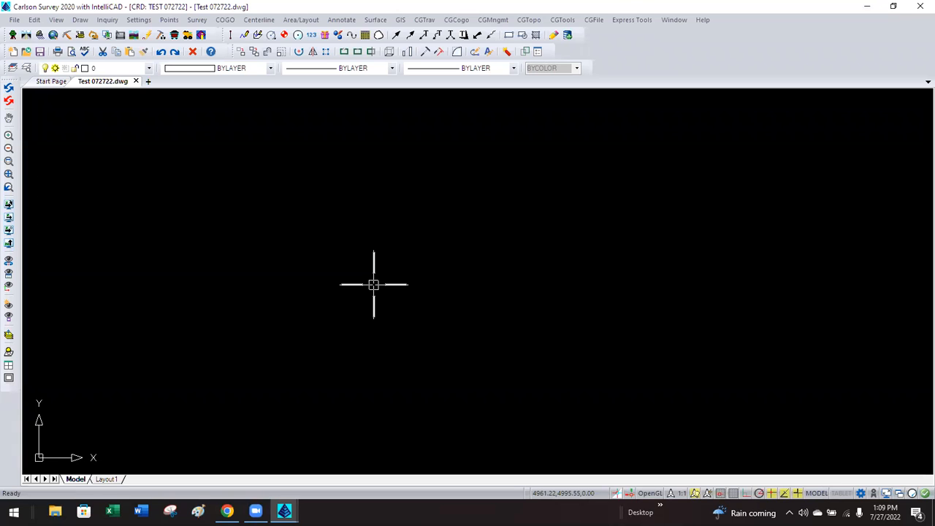
Check Draw-Locate Points shows 0.1000 symbol and 0.0800 text size scalers, then accept it.
left_click(172, 22)
left_click(205, 46)
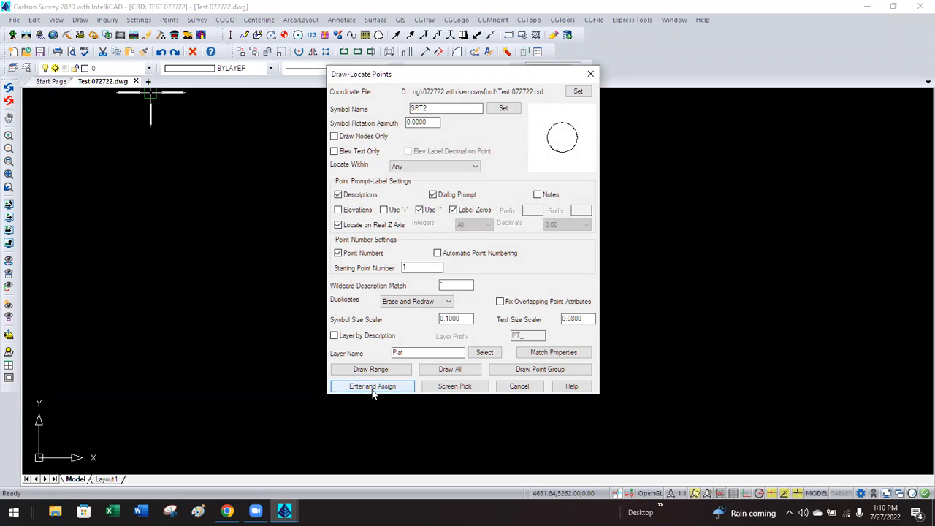
left_click(657, 232)
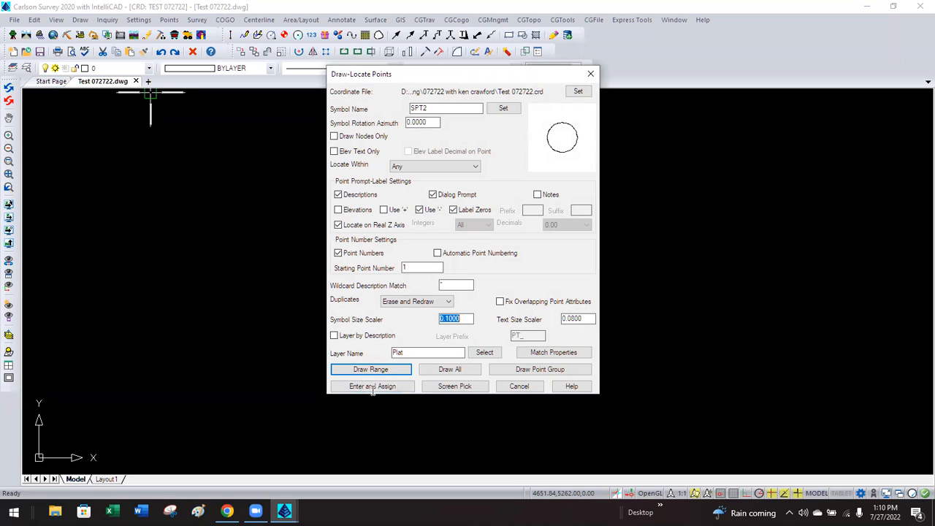
double_click(587, 317)
left_click(588, 318)
double_click(588, 317)
left_click(588, 317)
left_click(463, 318)
left_click(368, 389)
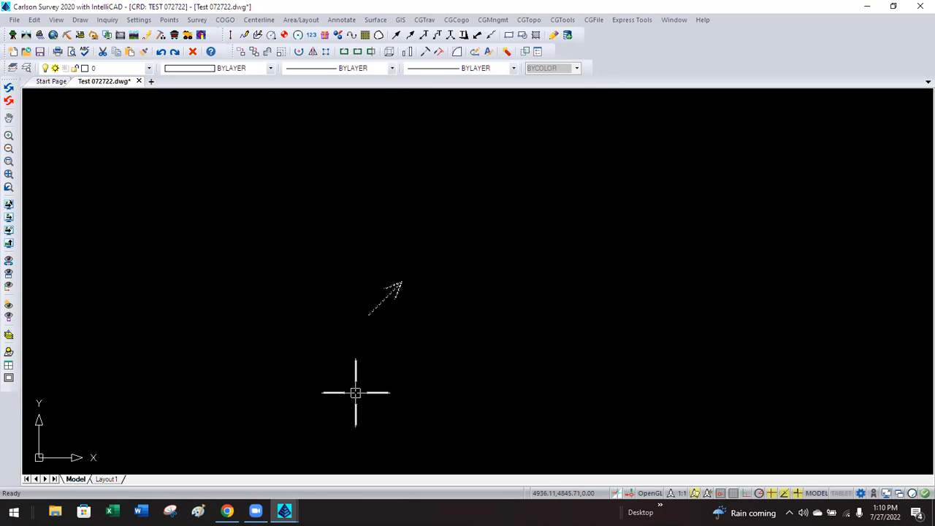
Place a point with an empty description, then bring the Properties palette over the drawing.
key("Return")
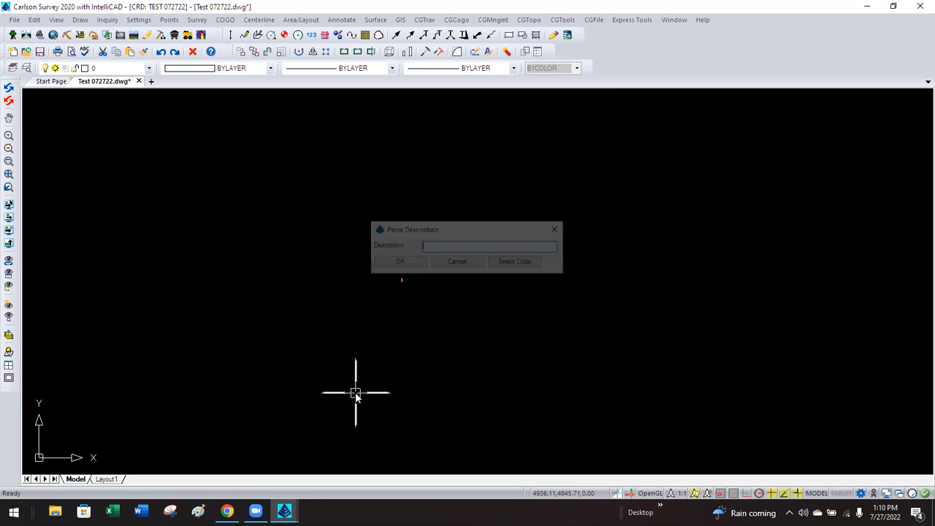
key("Return")
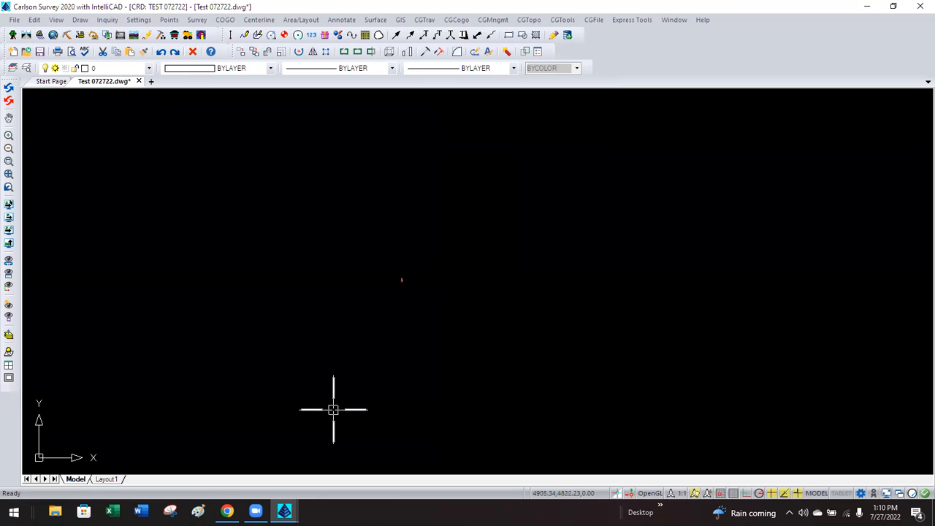
scroll(370, 409, "up", 1)
scroll(369, 409, "down", 1)
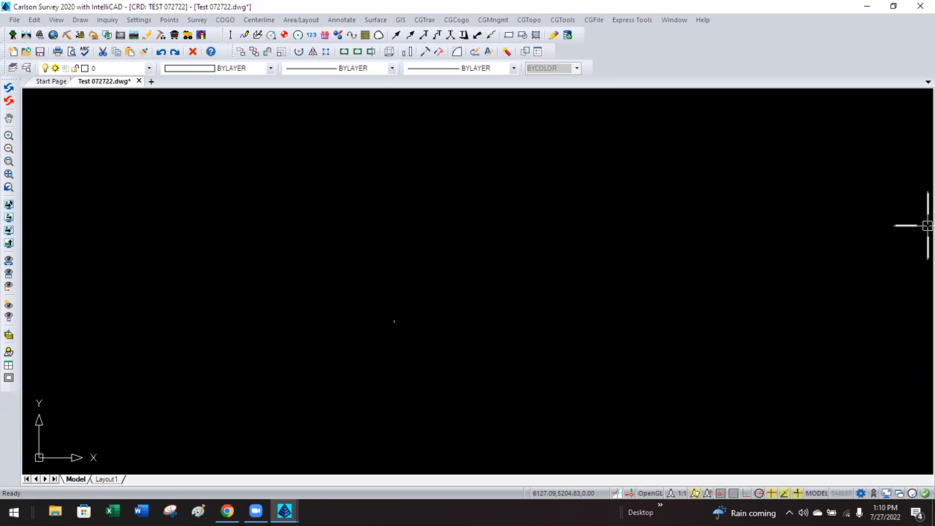
left_click_drag(934, 292, 305, 336)
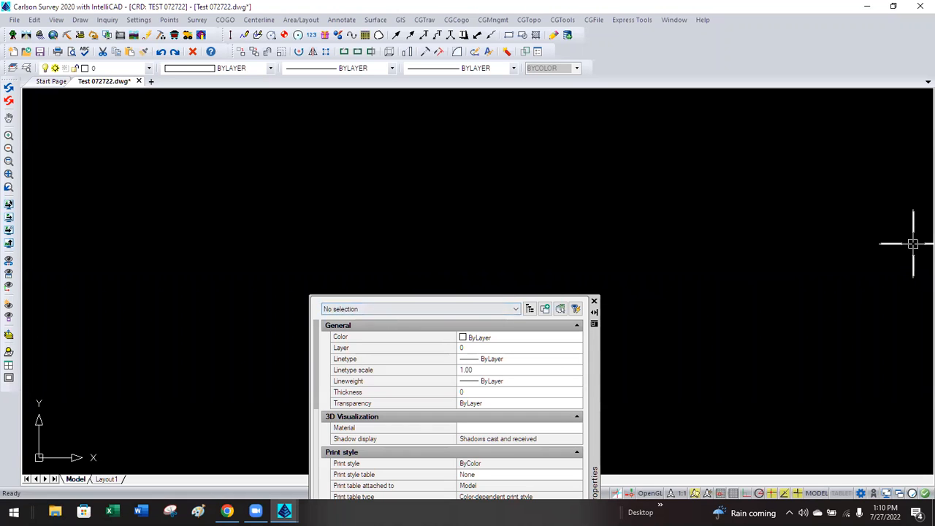
Dock the Properties palette on the right with Fix to Right and narrow its width.
left_click_drag(444, 295, 528, 282)
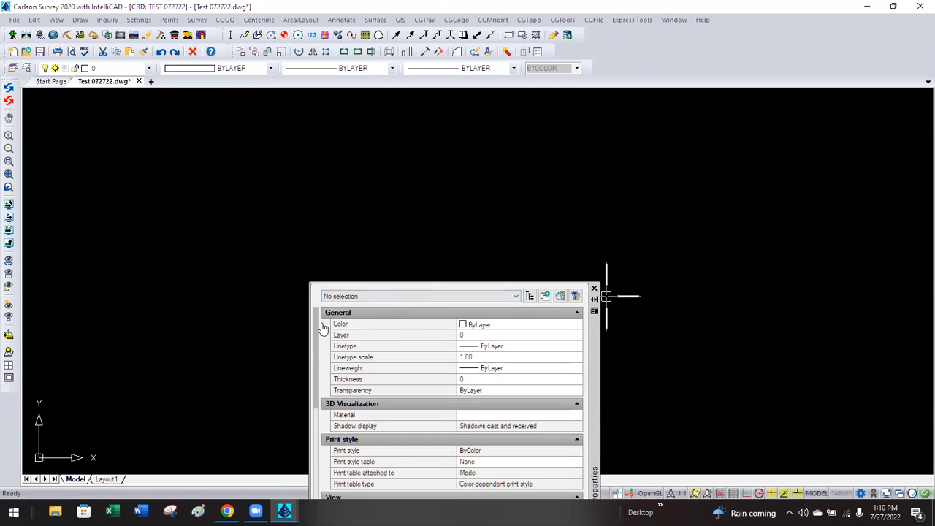
scroll(327, 325, "down", 5)
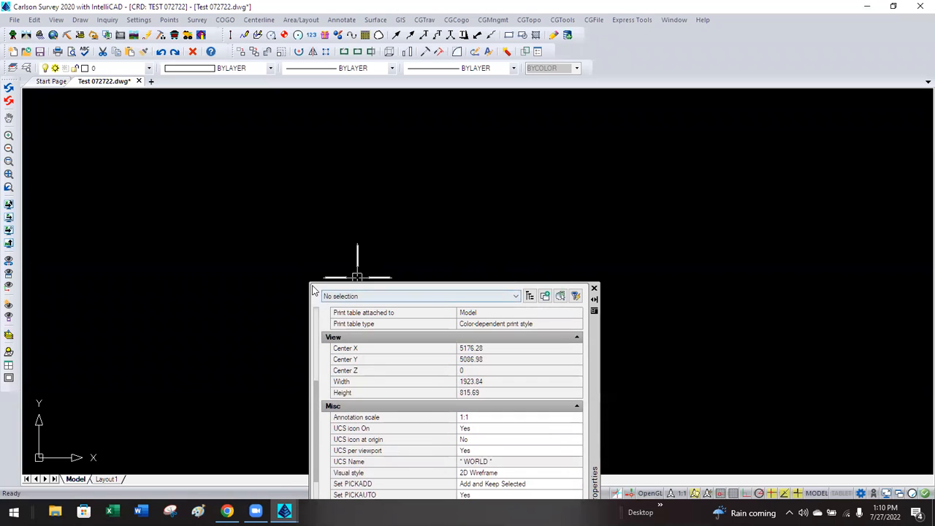
left_click_drag(595, 336, 858, 176)
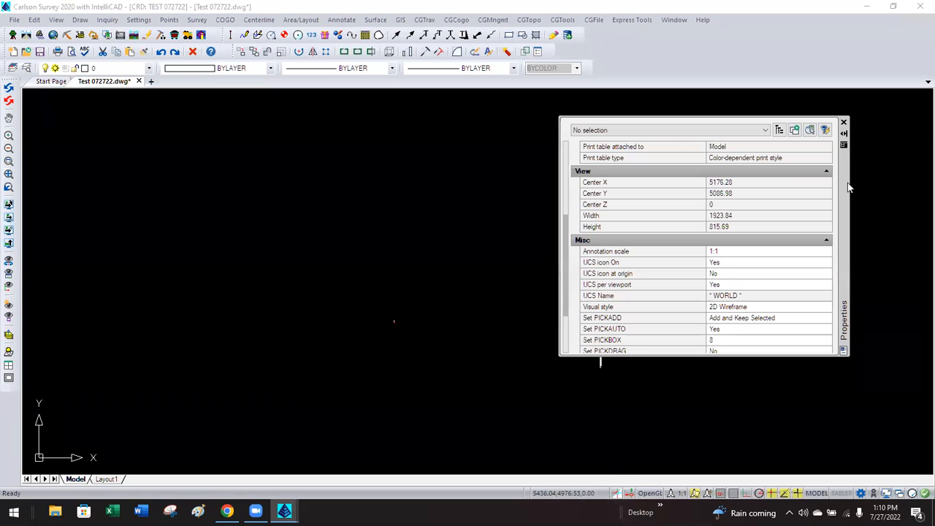
left_click(844, 134)
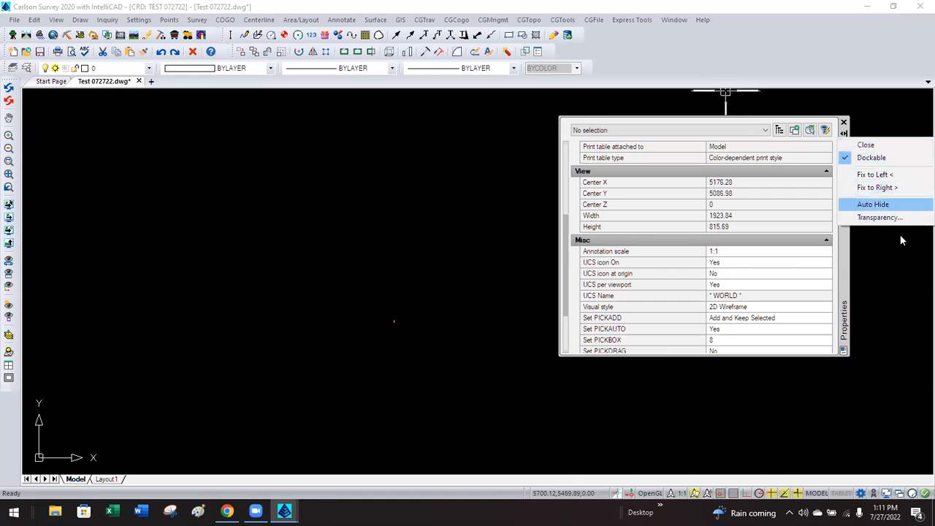
left_click(876, 187)
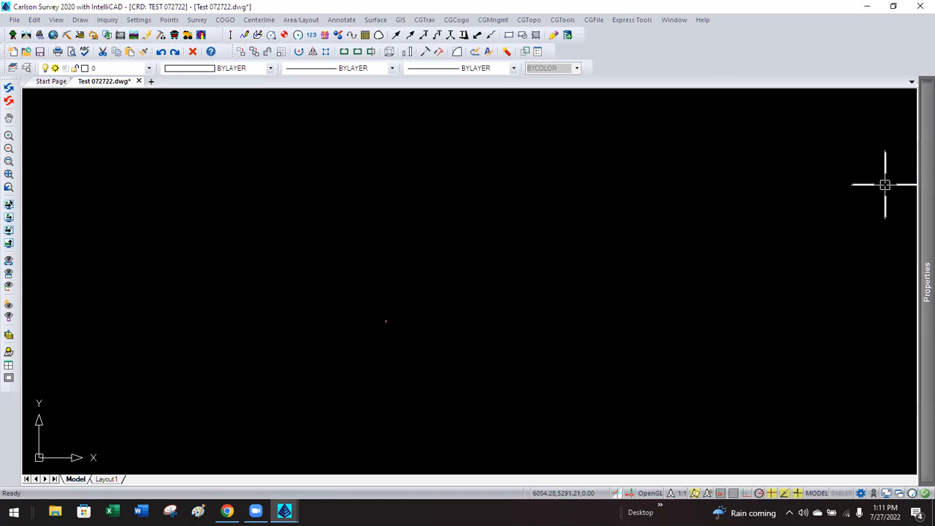
mouse_move(920, 184)
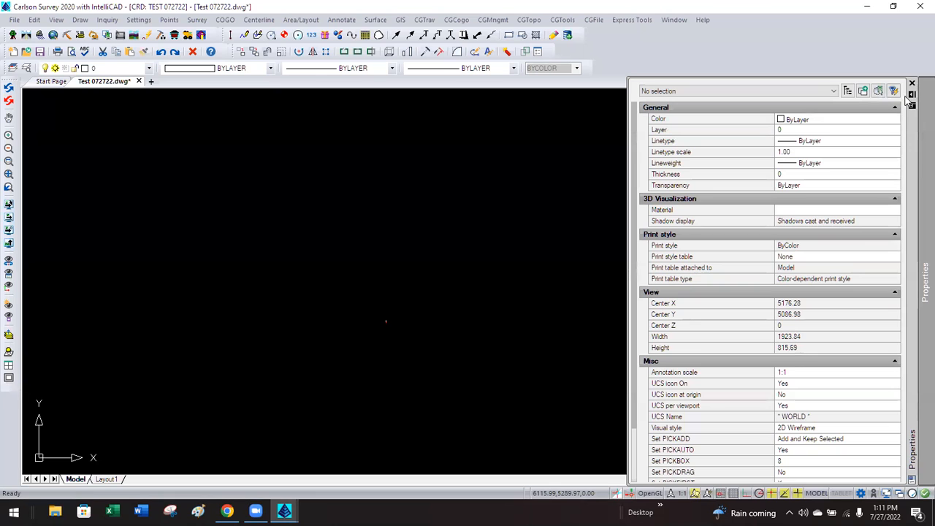
left_click(912, 95)
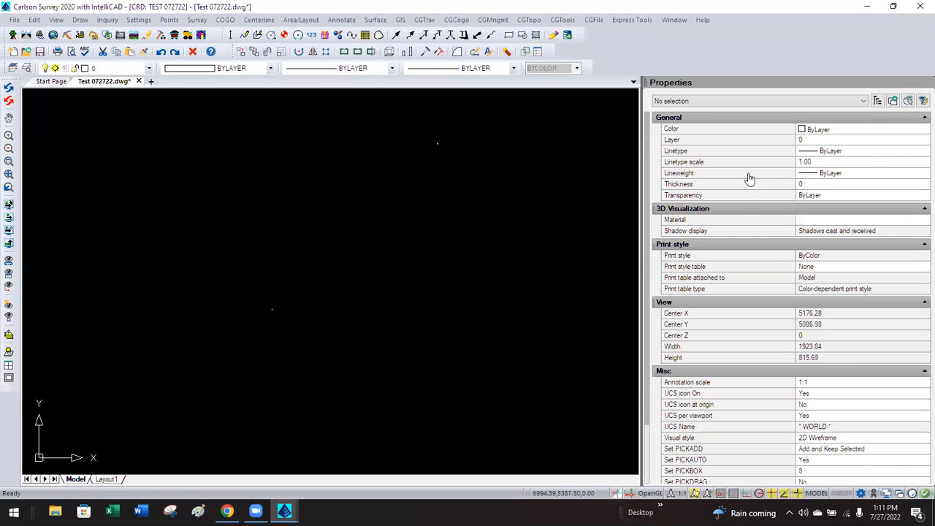
left_click_drag(643, 219, 764, 197)
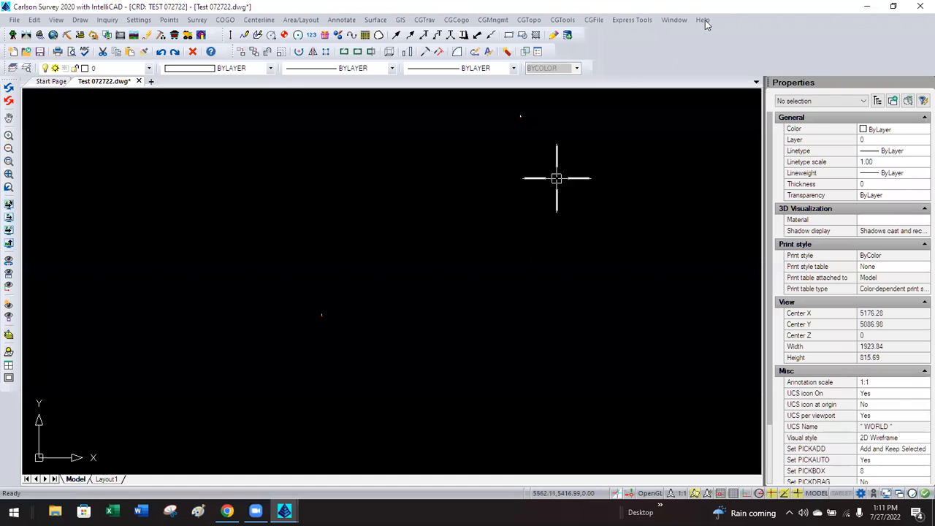
Turn the Command Bar back on from the toolbar context menu.
right_click(723, 37)
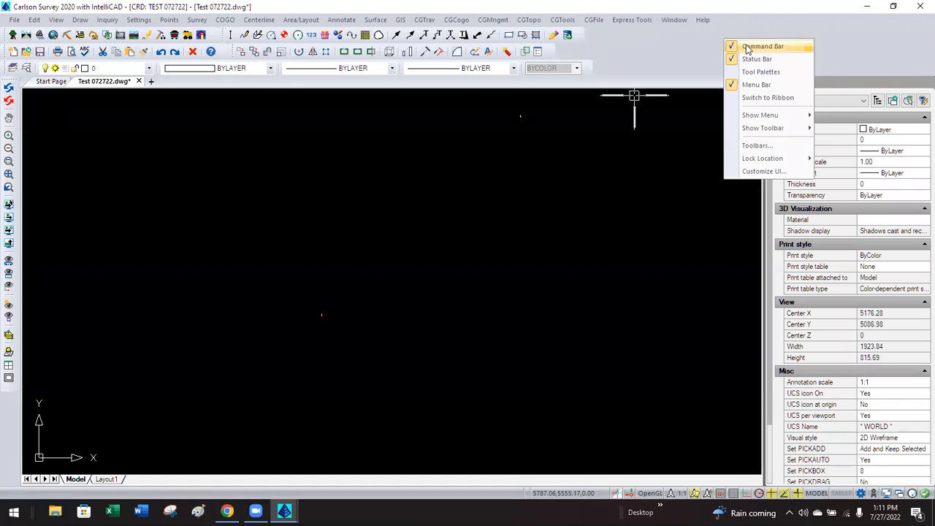
left_click(745, 46)
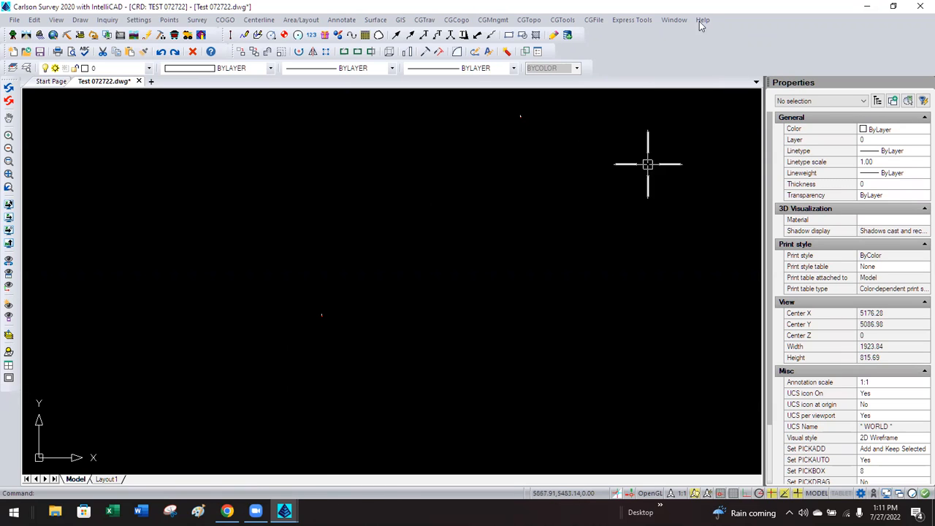
right_click(694, 61)
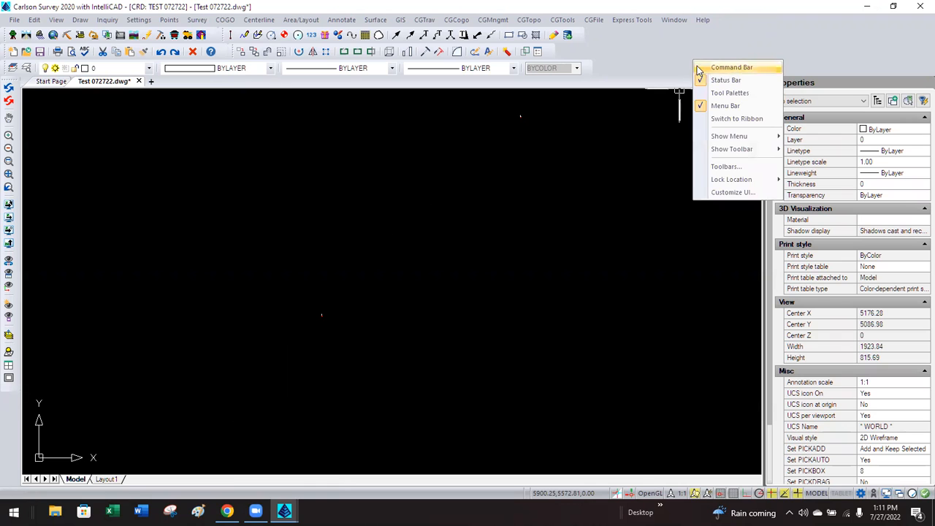
left_click(699, 68)
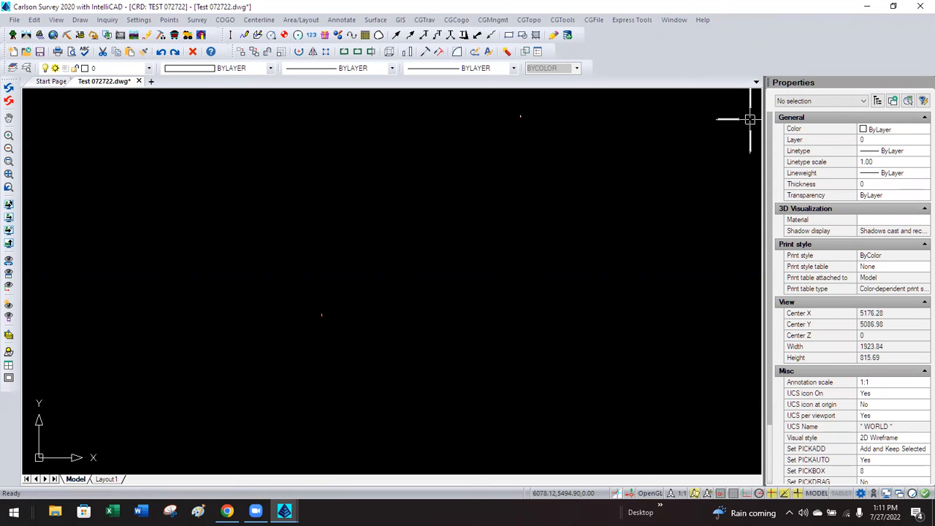
Dock the IntelliCAD Command Bar across the bottom of the drawing window.
left_click_drag(393, 183, 416, 443)
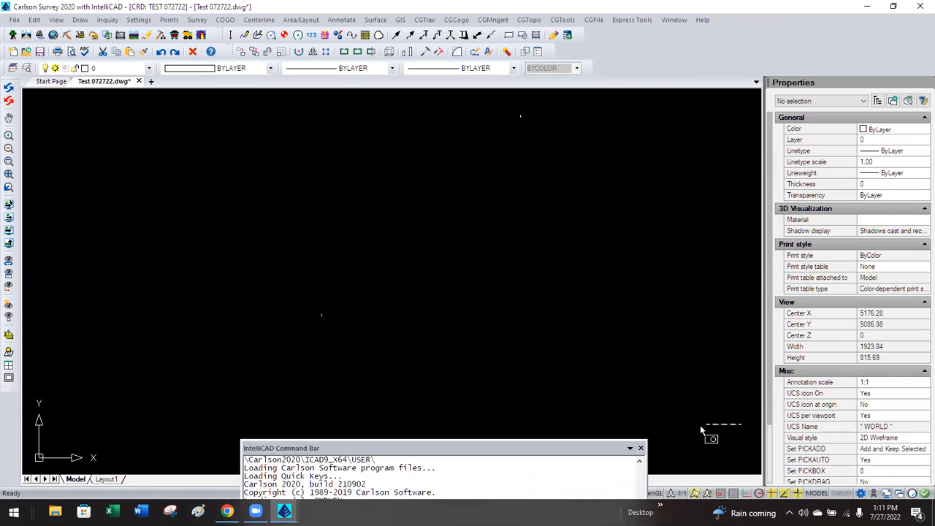
left_click(741, 424)
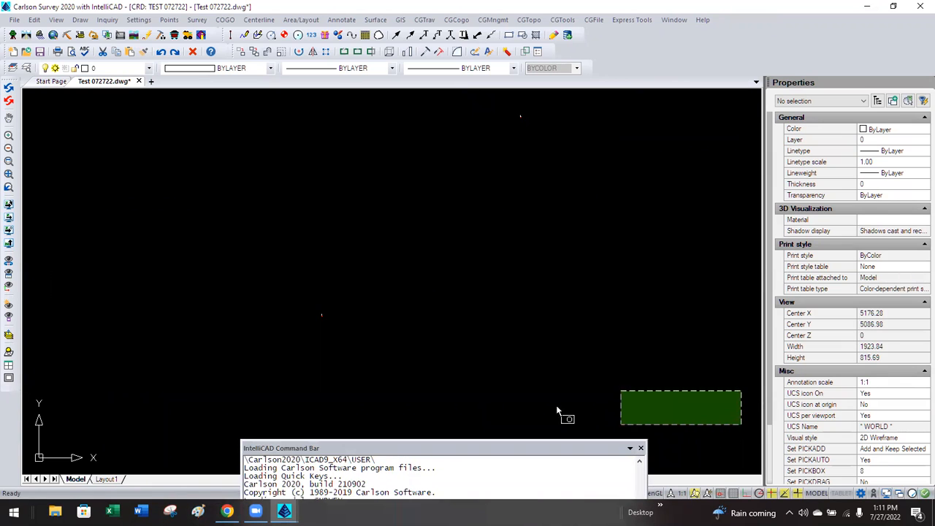
left_click(505, 381)
mouse_move(336, 448)
left_mouse_down()
mouse_move(283, 463)
mouse_move(328, 504)
mouse_move(226, 464)
mouse_move(214, 340)
mouse_move(229, 277)
mouse_move(205, 232)
mouse_move(339, 375)
mouse_move(478, 464)
left_mouse_up()
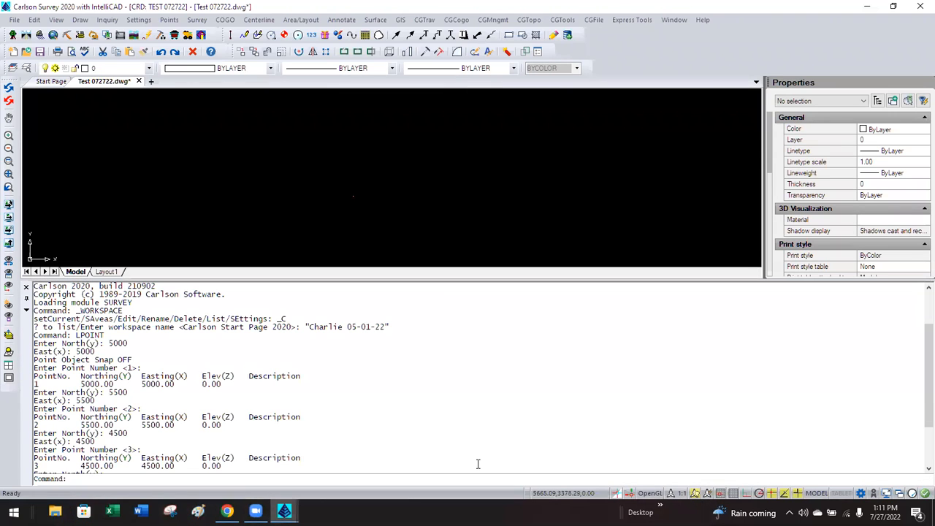
Shorten the command history to enlarge the drawing, then zoom extents and close in on point 3.
mouse_move(366, 280)
left_mouse_down()
mouse_move(369, 455)
mouse_move(373, 446)
left_mouse_up()
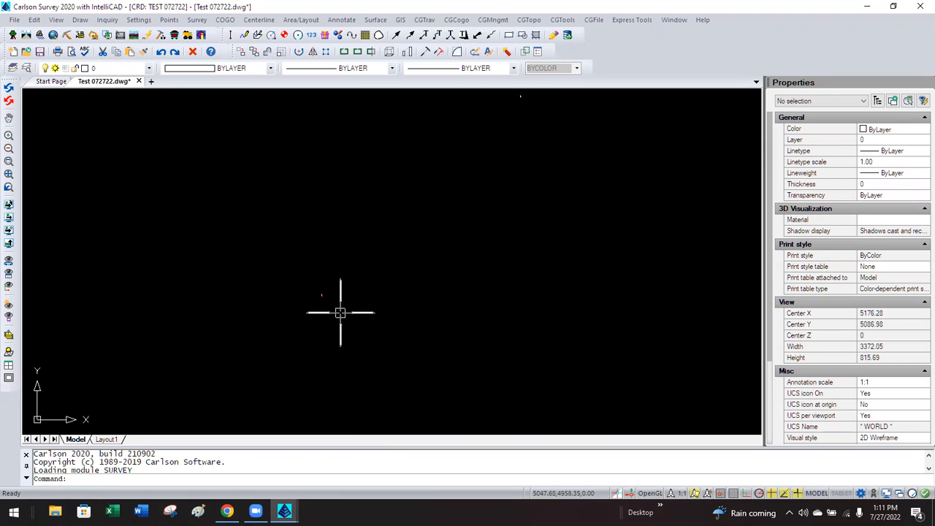
middle_click(375, 354)
middle_click(374, 354)
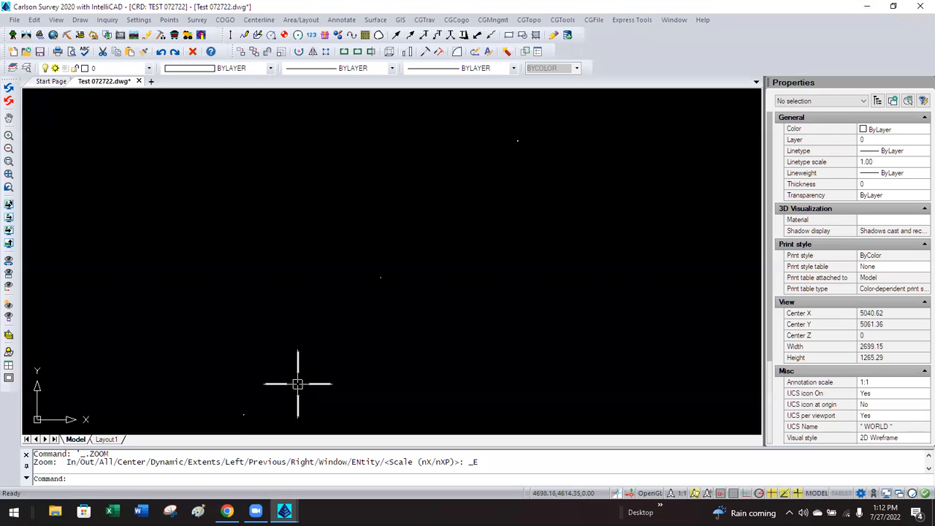
scroll(239, 421, "up", 4)
scroll(248, 409, "up", 6)
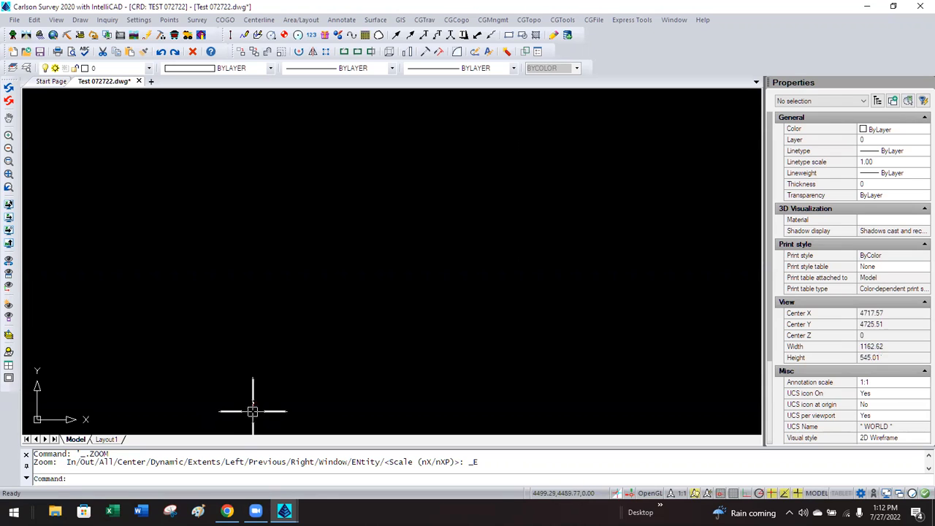
scroll(259, 391, "up", 5)
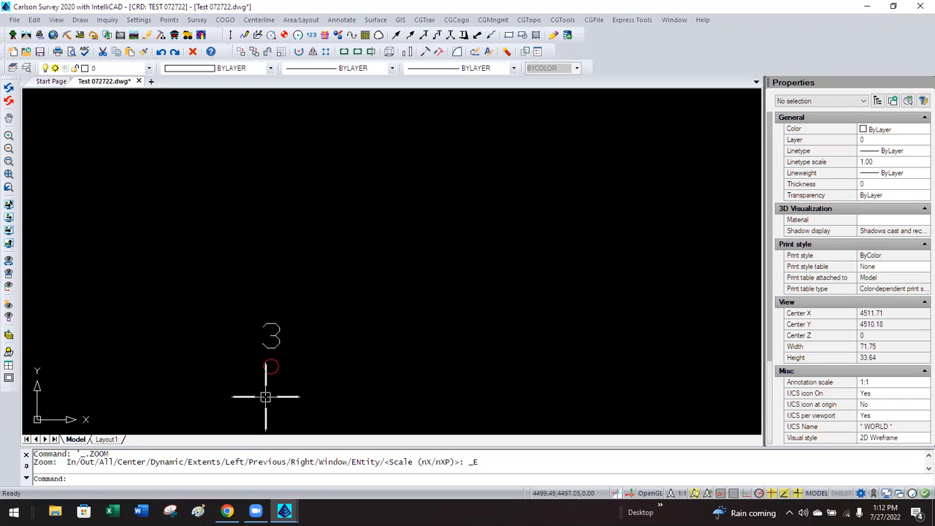
scroll(285, 385, "up", 3)
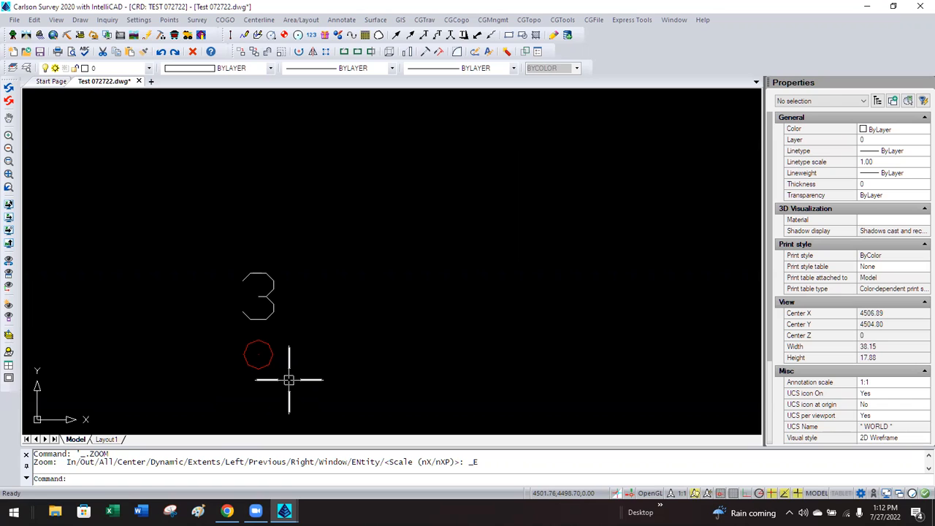
Regenerate with REA and set VIEWRES to fast zooms Yes and curve quality 20000.
type("REA")
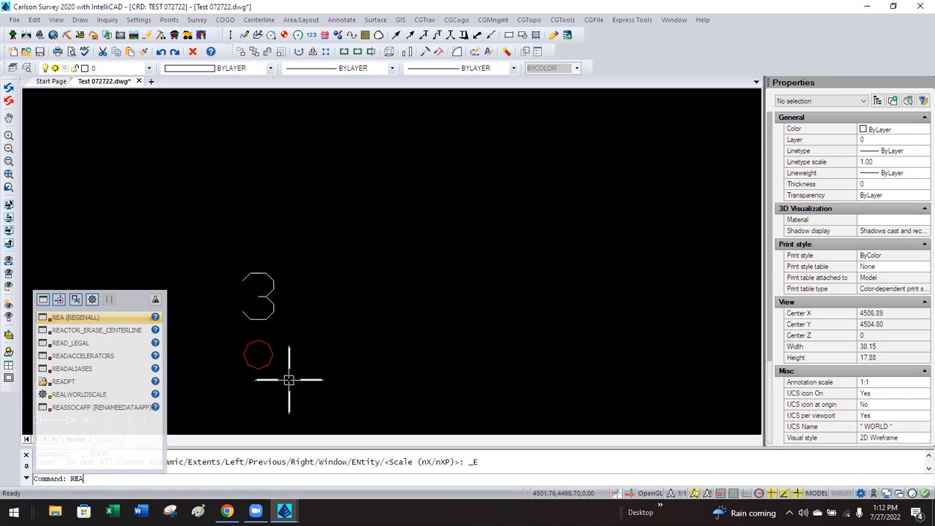
key("Return")
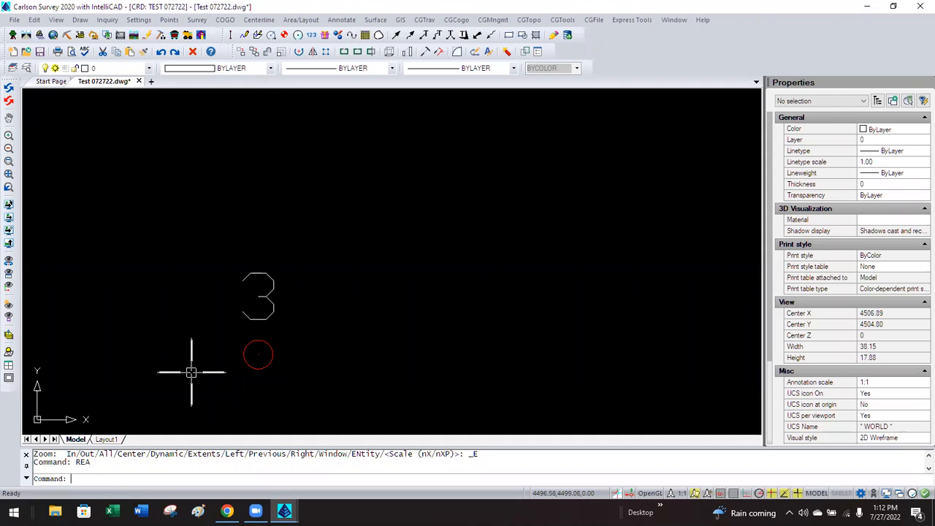
type("VIEWRES")
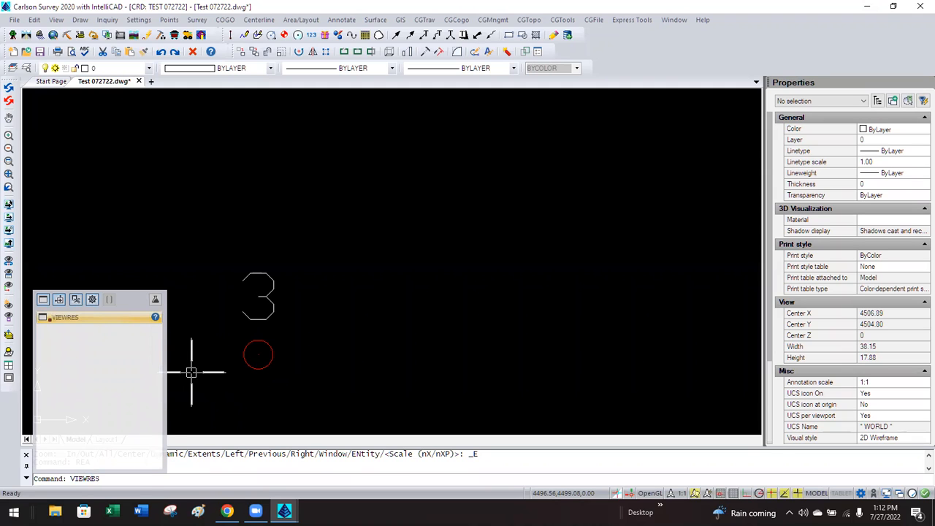
key("Return")
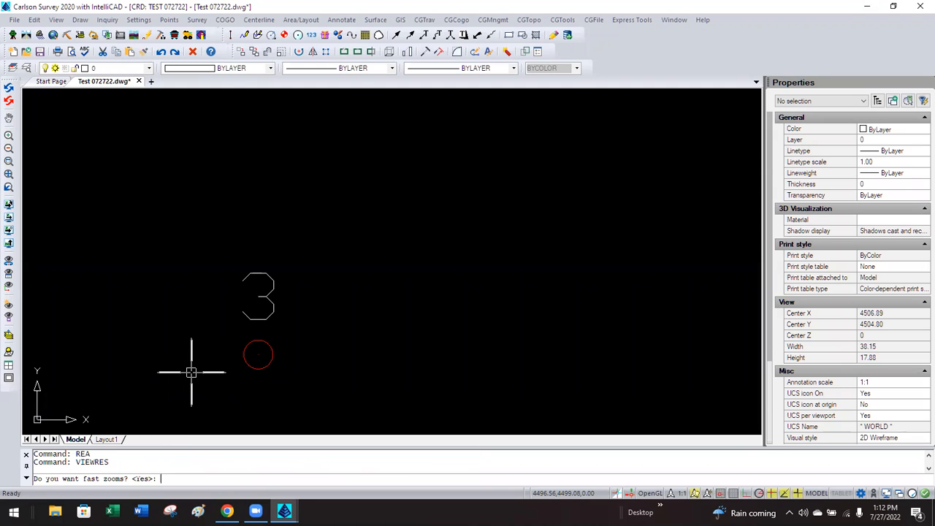
key("Return")
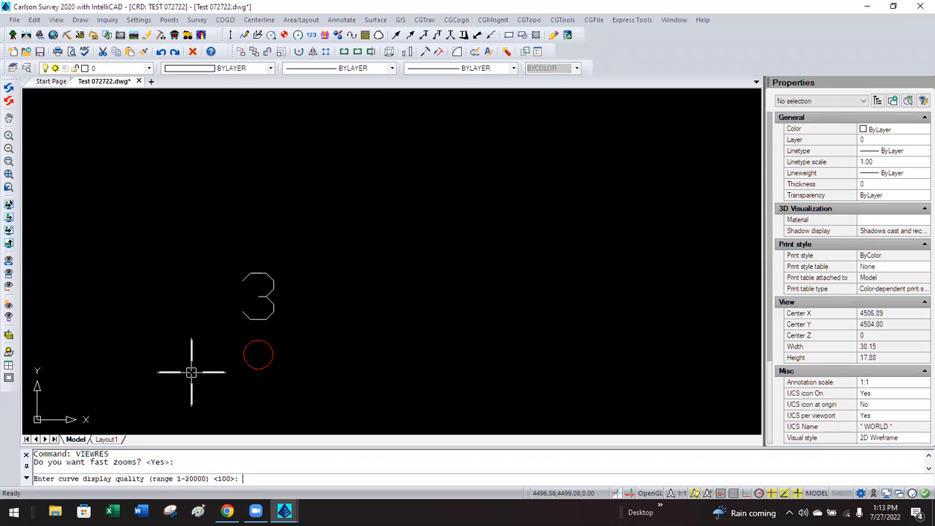
type("20000")
key("Return")
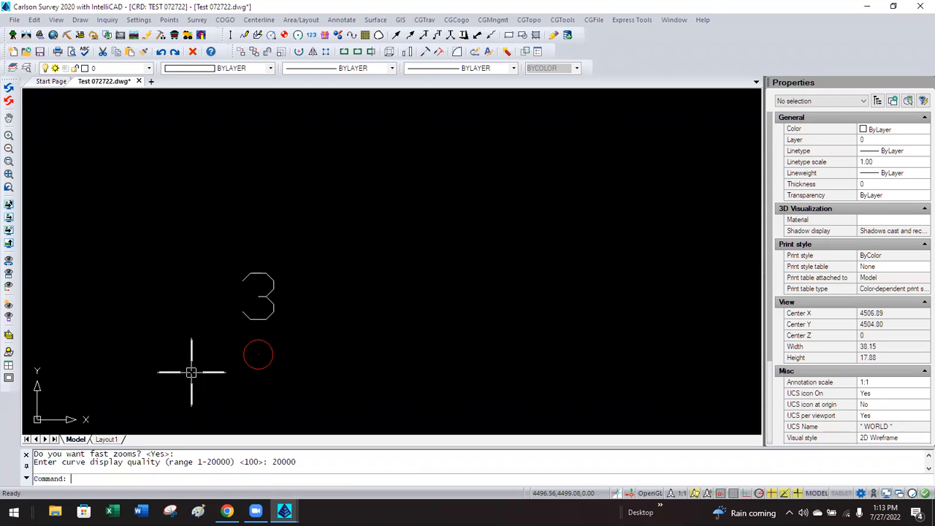
Zoom in to point 1 and open its Edit Point dialog.
middle_click(267, 354)
middle_click(266, 354)
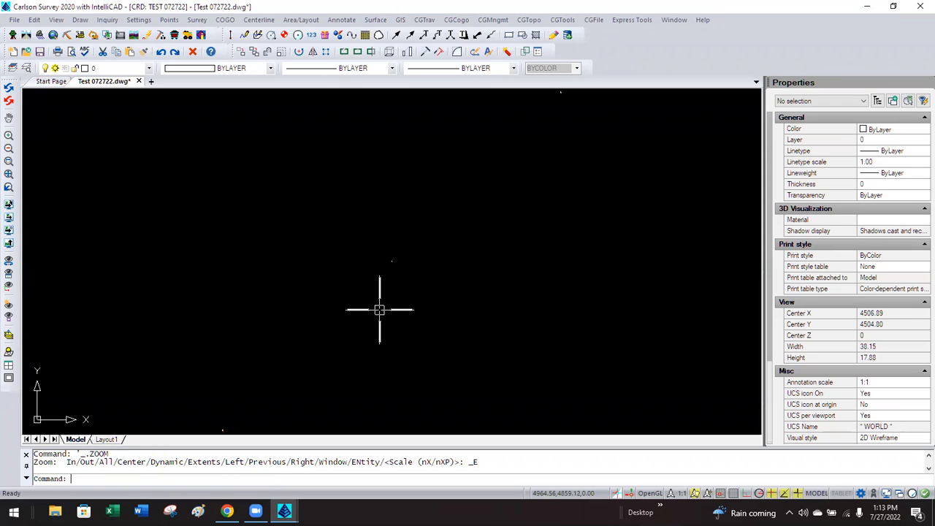
scroll(369, 259, "up", 5)
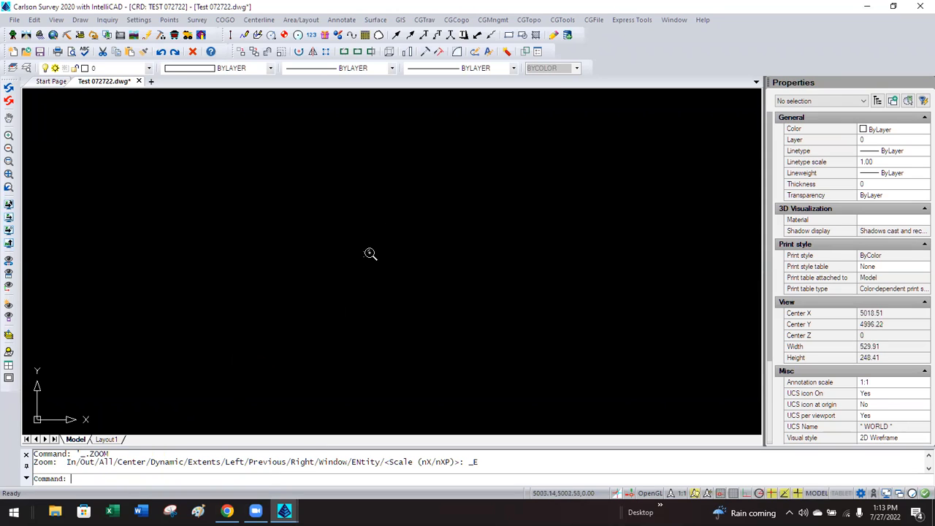
scroll(370, 261, "up", 6)
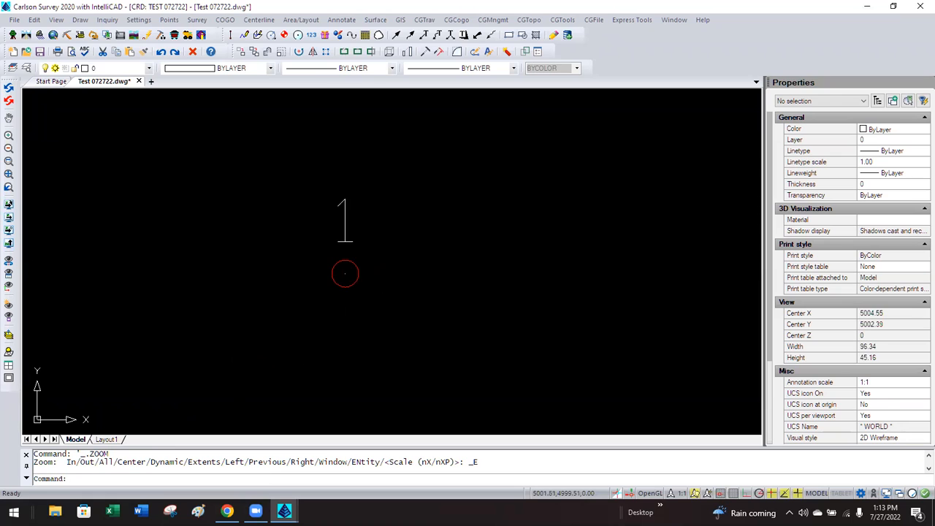
scroll(289, 278, "down", 5)
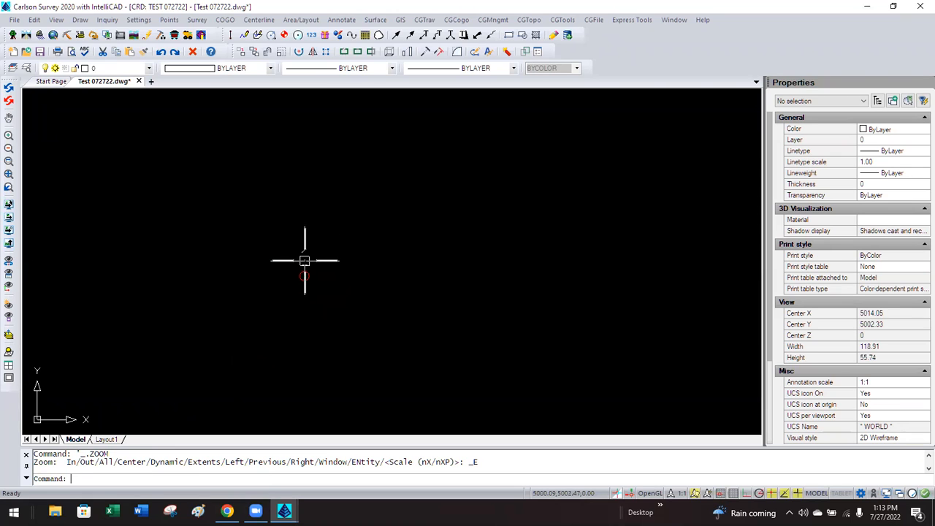
left_click(306, 259)
double_click(306, 259)
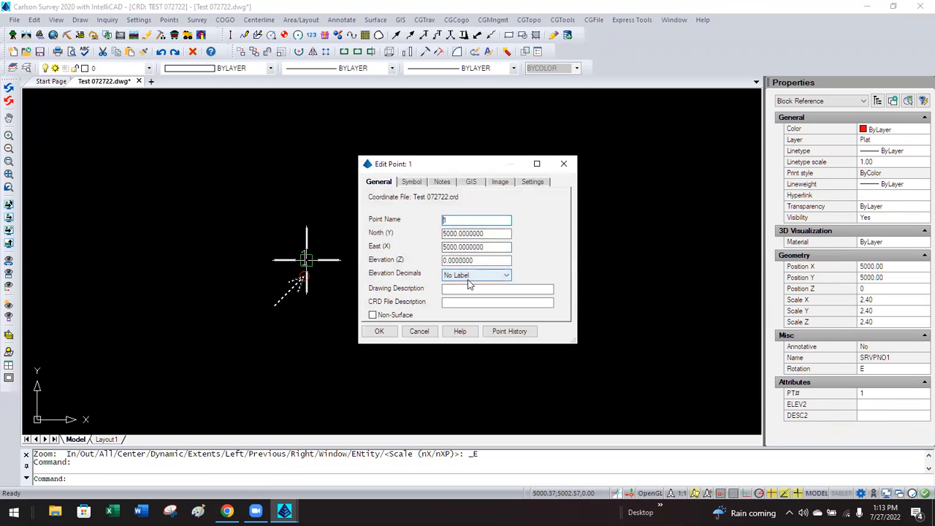
Set point 1's elevation to 100 with 0.00 elevation decimals.
double_click(479, 261)
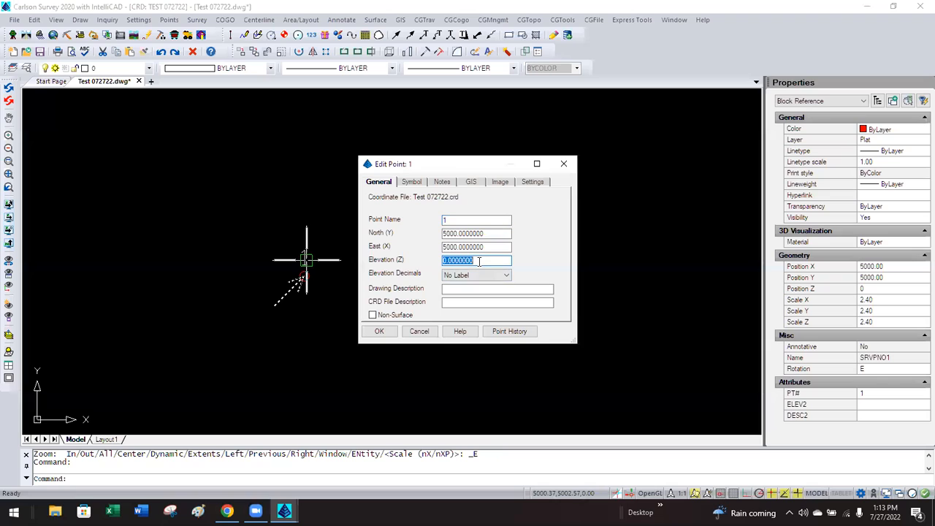
type("100")
left_click(465, 275)
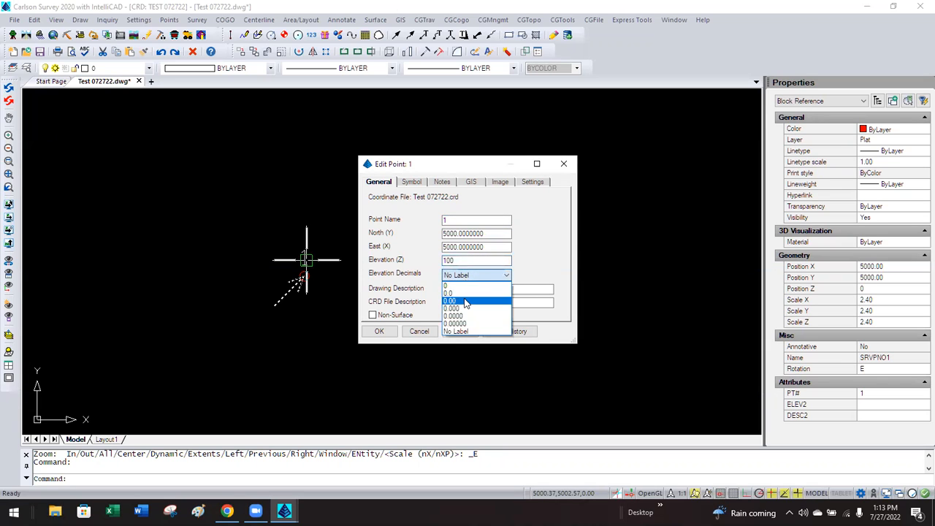
left_click(465, 302)
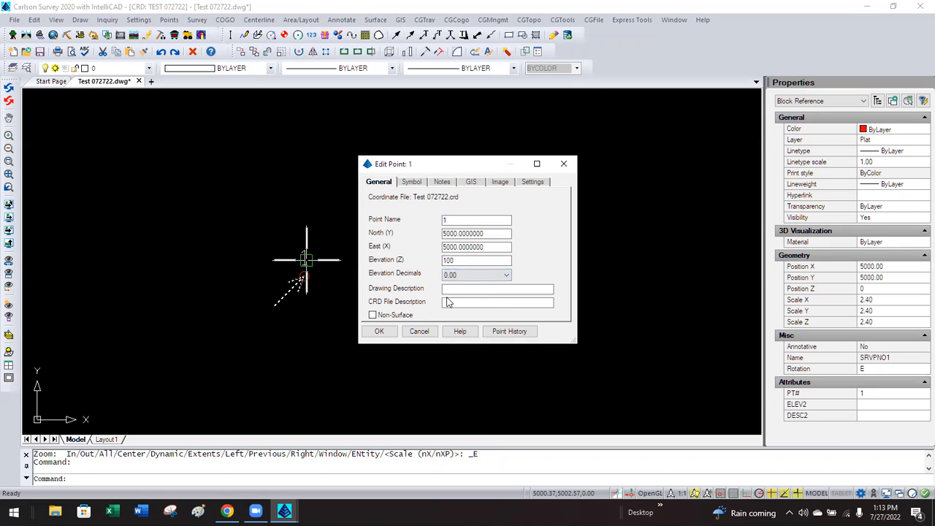
Enter SAMPLE PT as both the CRD and drawing descriptions, apply, and zoom extents.
left_click(454, 302)
type("s")
key("BackSpace")
type("SAMPLE ")
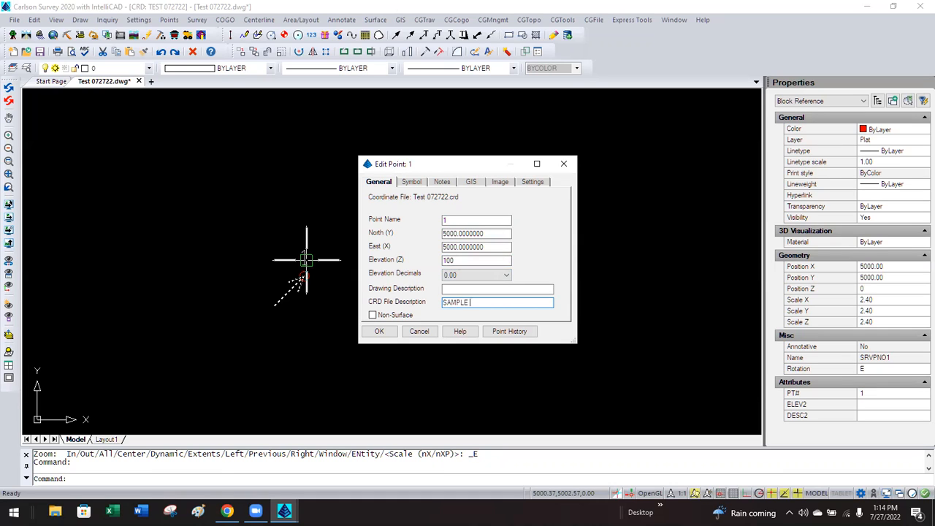
type("PT")
left_click_drag(443, 303, 484, 303)
key("ctrl+c")
left_click(482, 290)
key("ctrl+v")
left_click(379, 331)
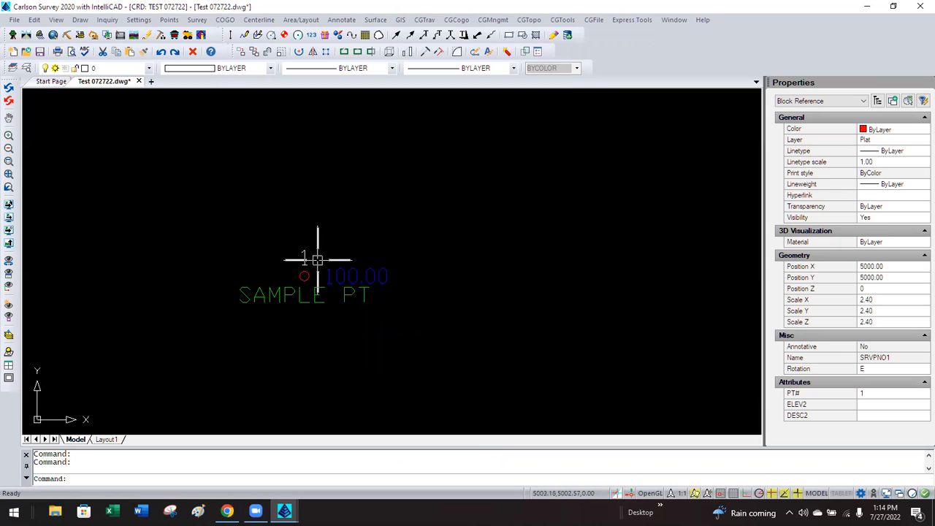
scroll(369, 268, "down", 5)
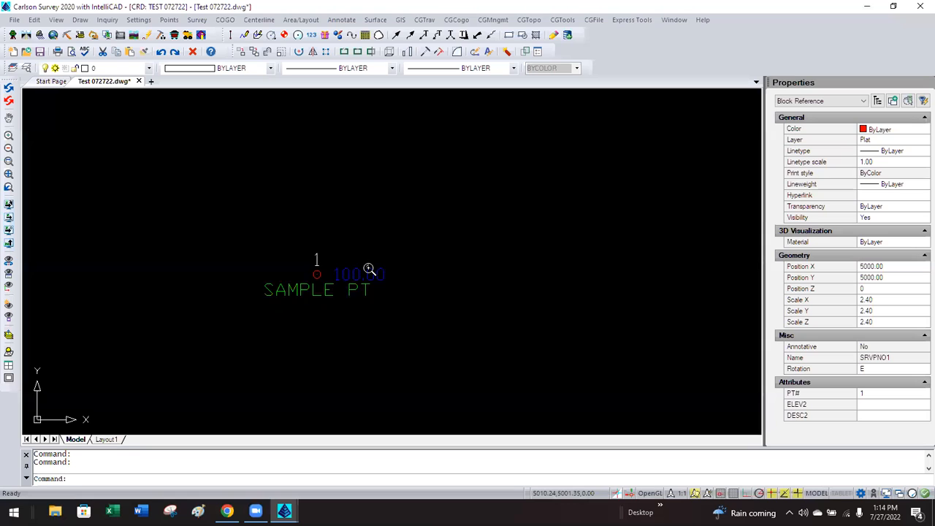
middle_click(383, 224)
middle_click(383, 225)
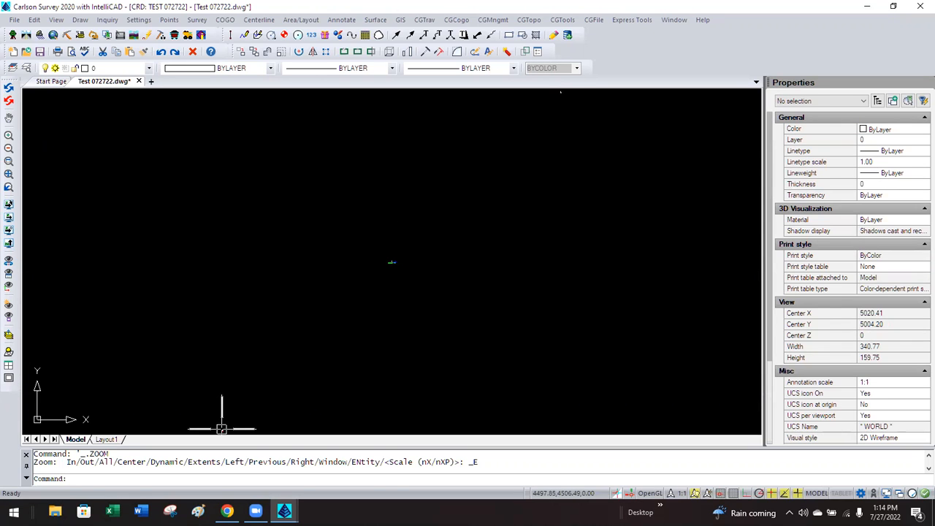
Open point 3's Edit Point dialog and enter TEST PT in both description fields.
left_click(222, 429)
double_click(222, 429)
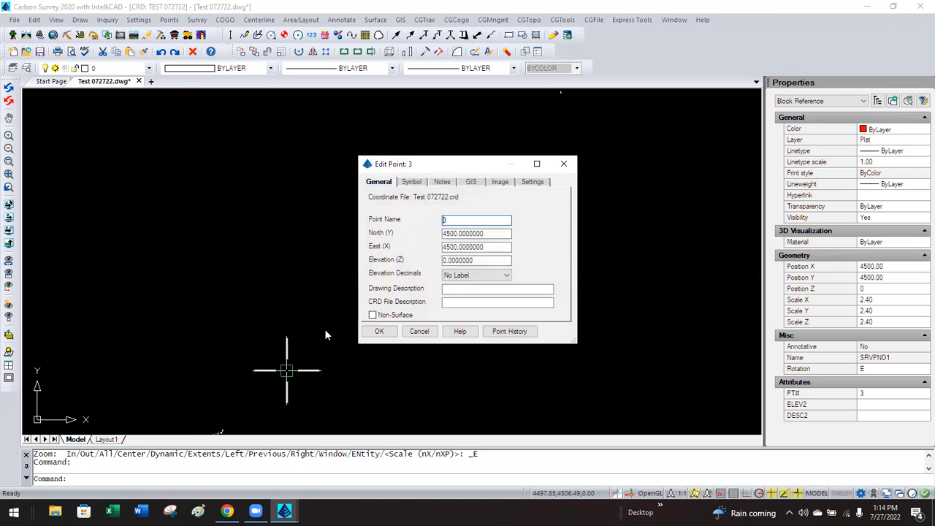
left_click(463, 289)
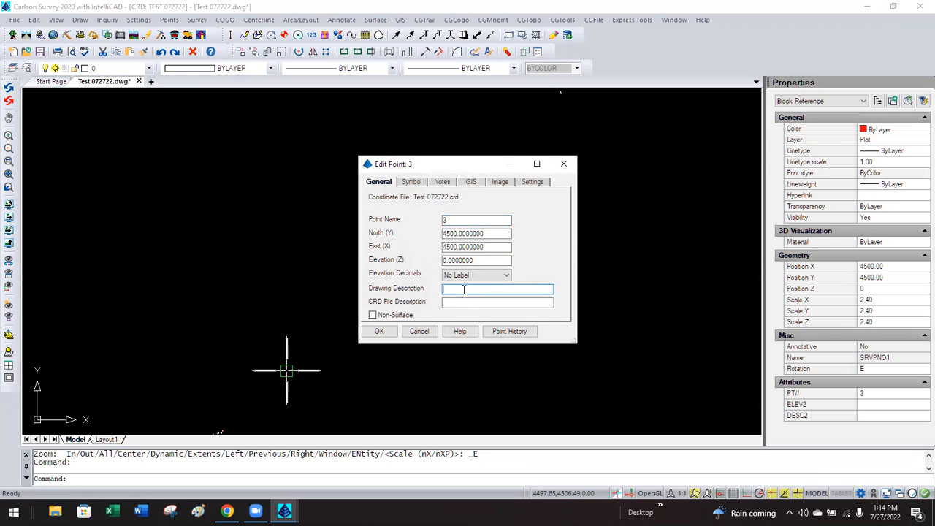
type("TEST PT")
left_click(461, 302)
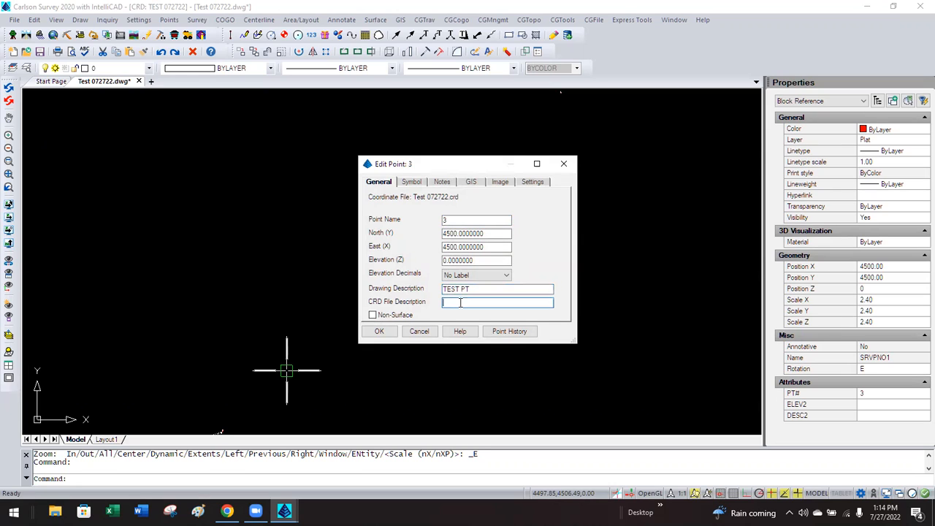
type("TEST PYT")
Set point 3's elevation to 99.99 with 0.00 elevation decimals and apply.
double_click(473, 261)
type("99.99")
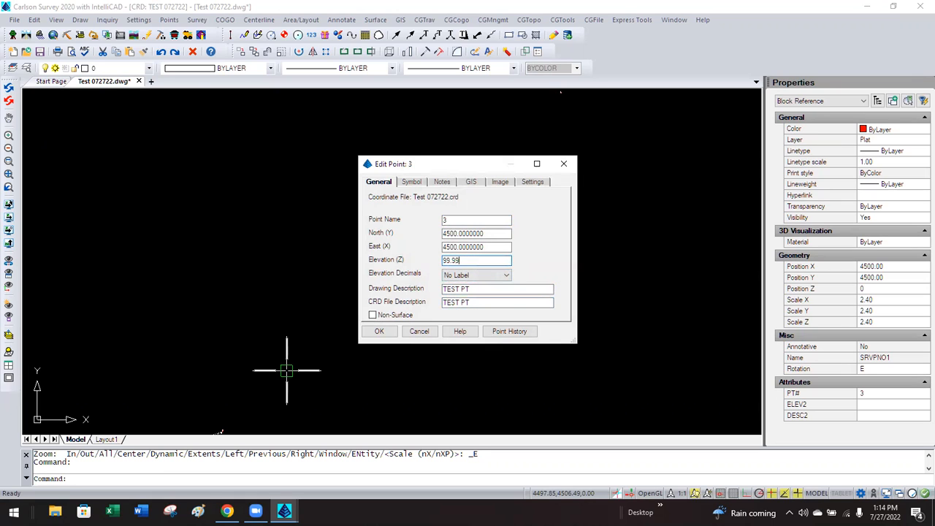
left_click(476, 275)
left_click(470, 301)
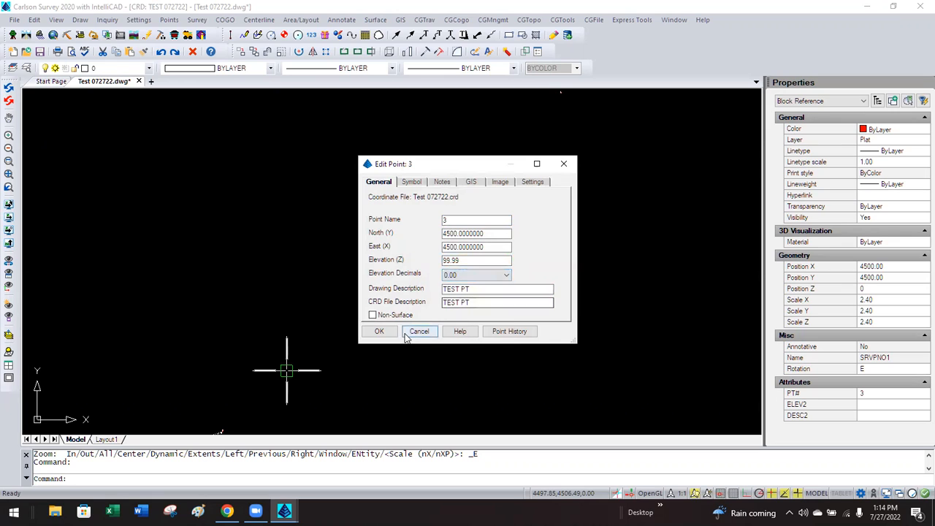
left_click(380, 330)
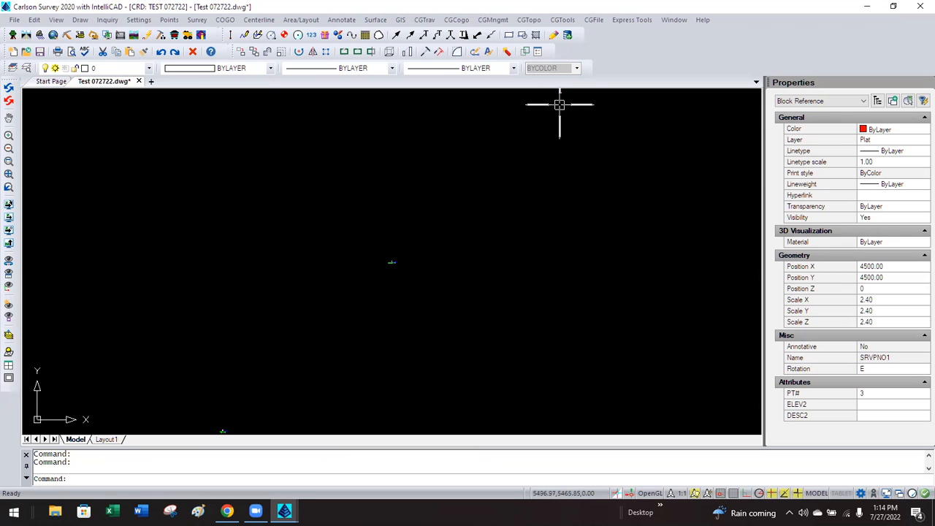
Give point 2 drawing description ANOTHER POINT and CRD description ADDL_PT, then zoom in and select it.
left_click(560, 93)
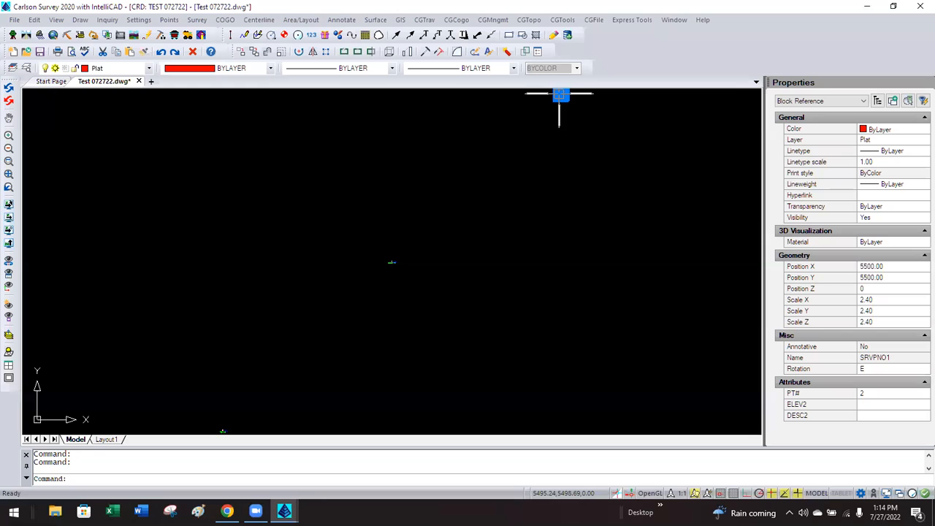
double_click(559, 93)
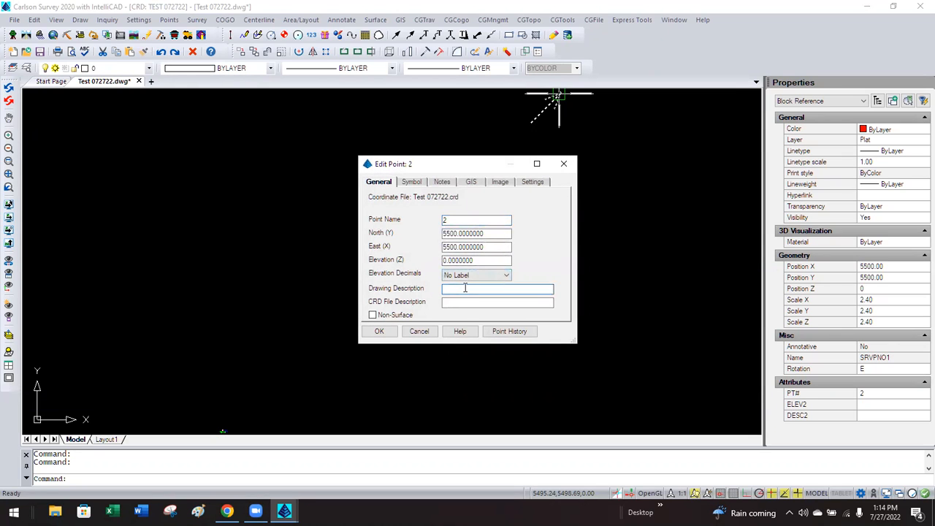
type("ANOTHER ")
type("PT")
type("POINT")
left_click(471, 301)
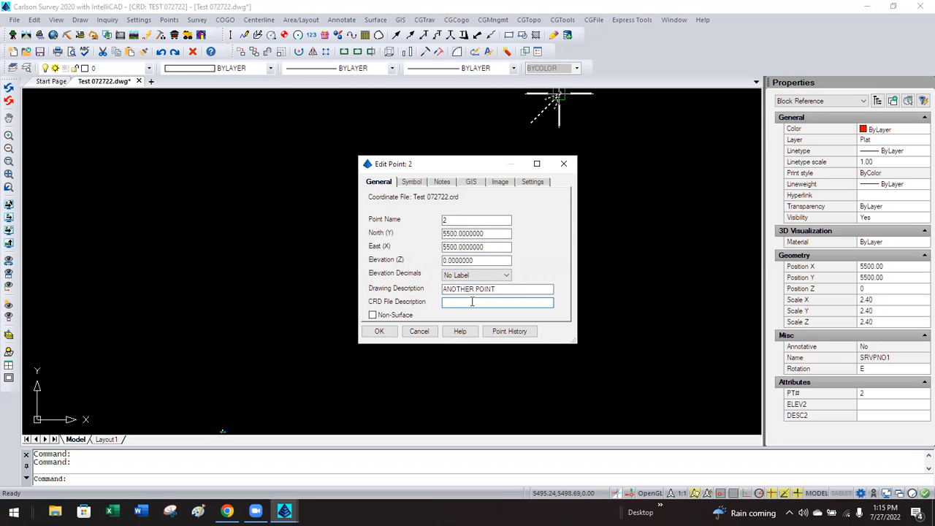
type("ADDL_PT")
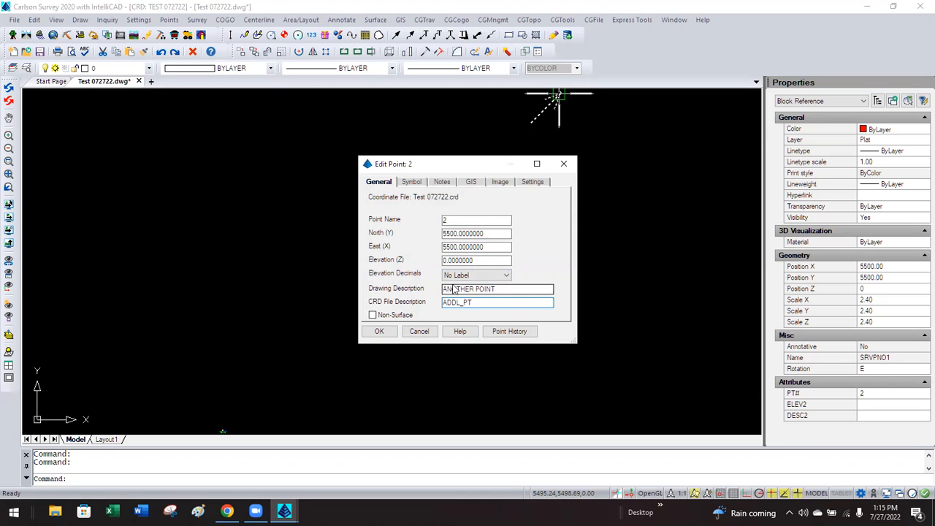
left_click(383, 331)
scroll(420, 347, "down", 2)
scroll(516, 180, "up", 3)
scroll(521, 177, "up", 5)
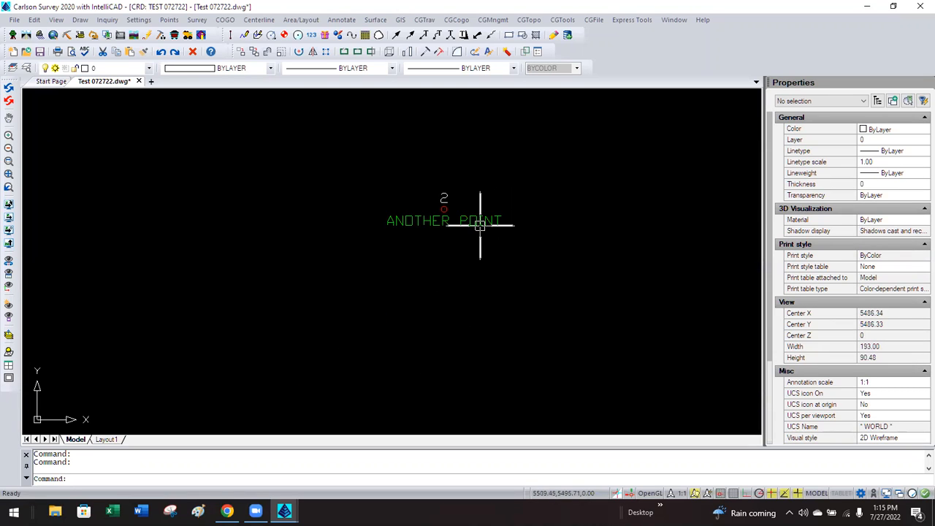
left_click(479, 218)
Set point 2's elevation to 101 with 0.00 elevation decimals.
double_click(479, 218)
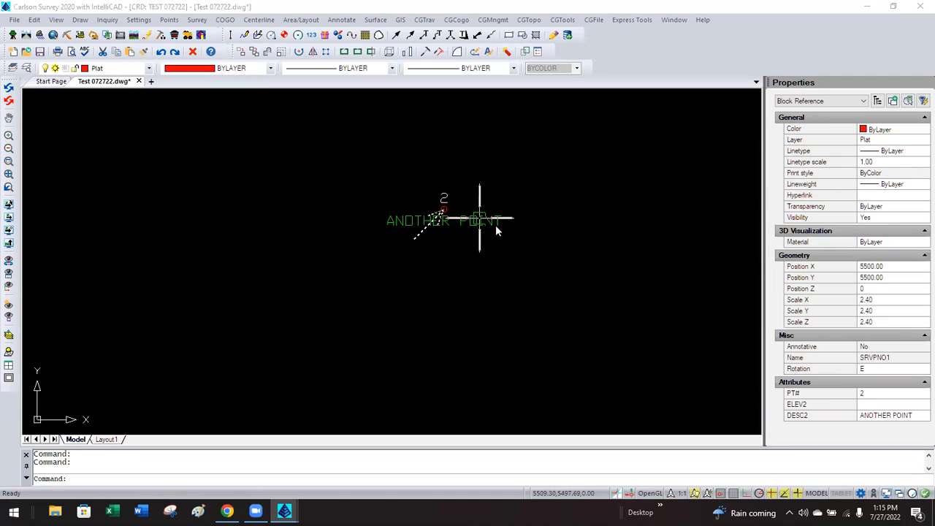
double_click(482, 260)
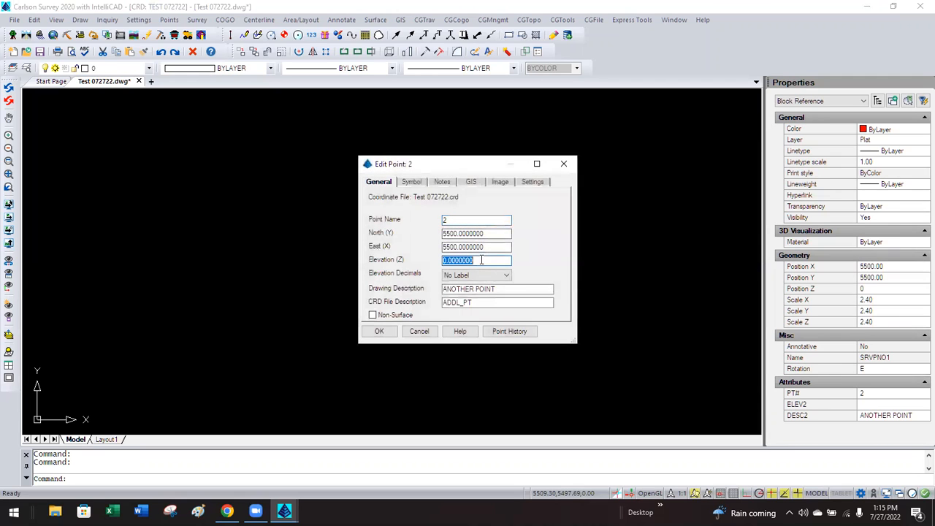
type("101")
left_click(476, 274)
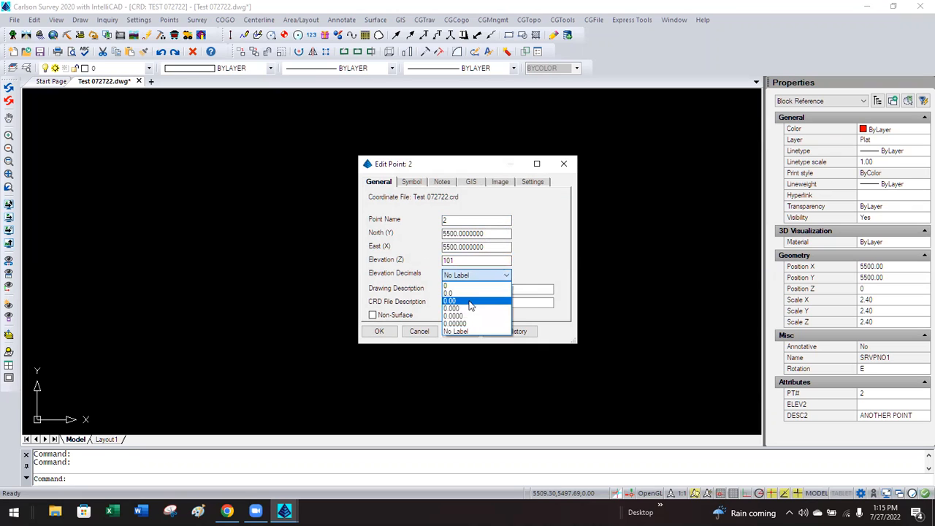
left_click(470, 302)
left_click(379, 331)
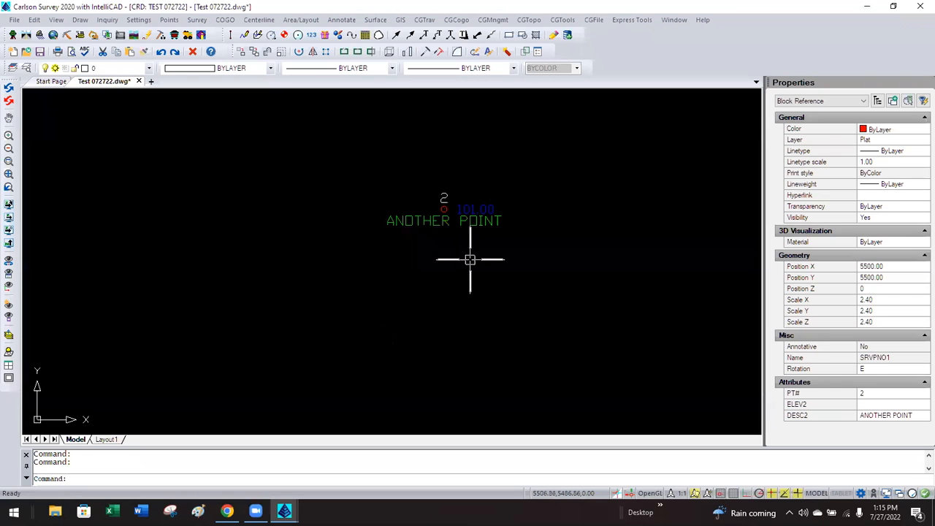
Deselect point 2, then reopen its Edit Point dialog.
scroll(501, 209, "up", 3)
key("Escape")
scroll(392, 275, "down", 1)
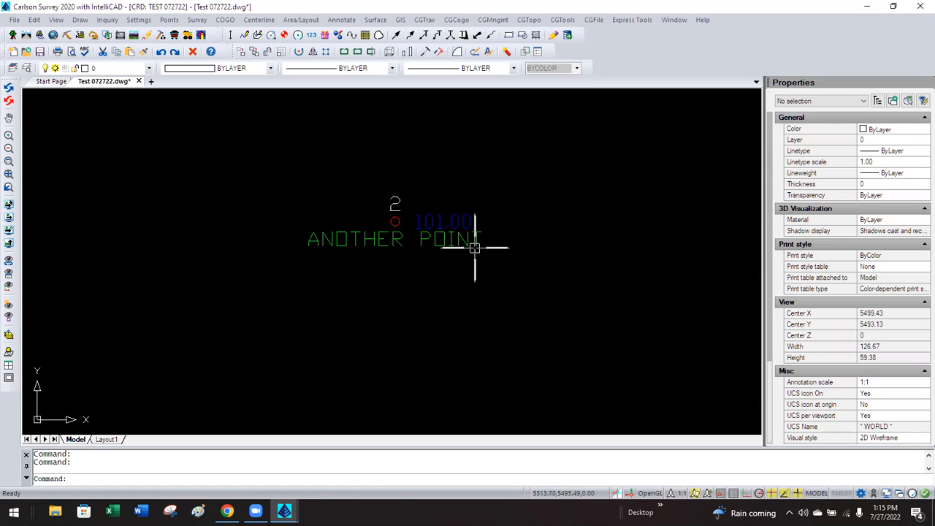
double_click(441, 223)
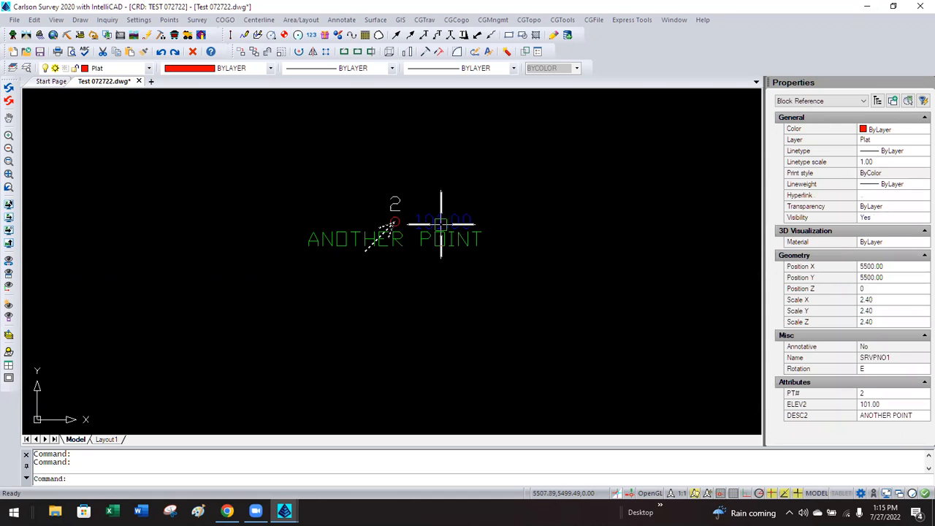
left_click(504, 288)
left_click_drag(504, 289, 426, 287)
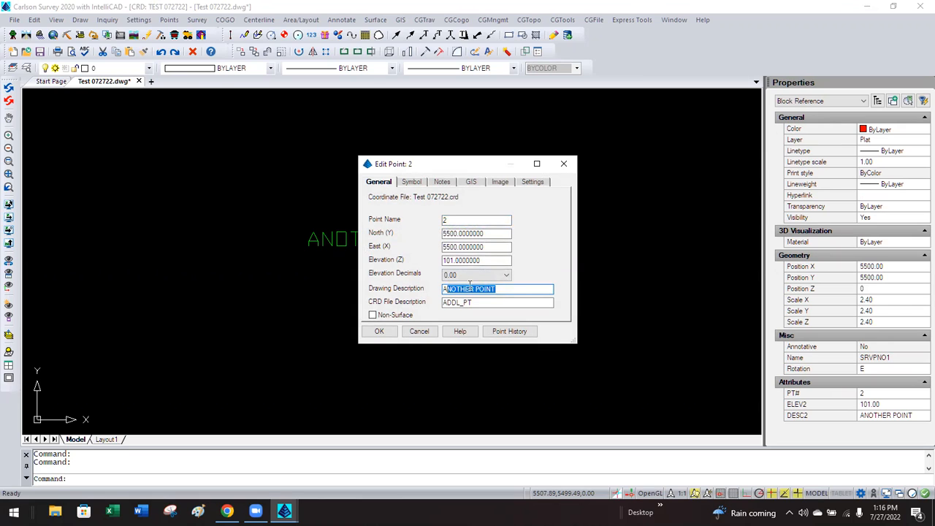
left_click(503, 288)
left_click(487, 303)
left_click_drag(481, 301, 427, 304)
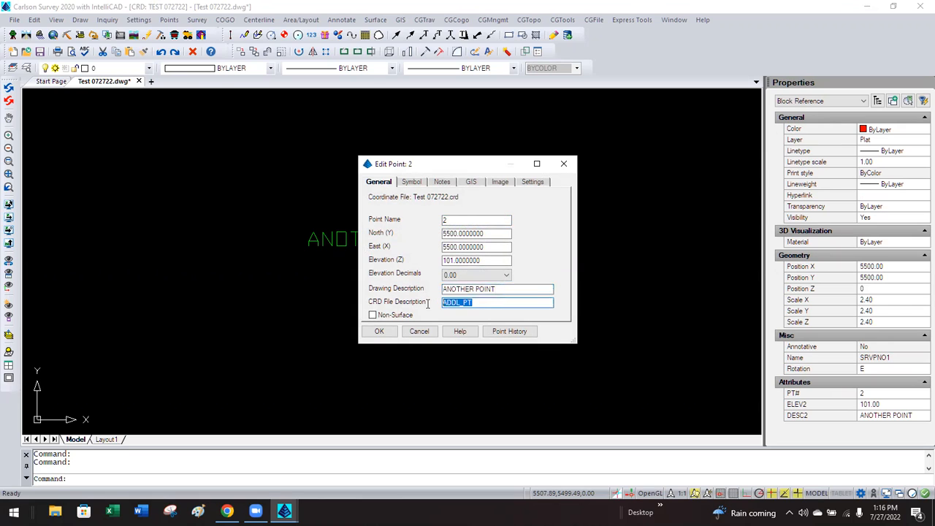
left_click(477, 303)
left_click(417, 329)
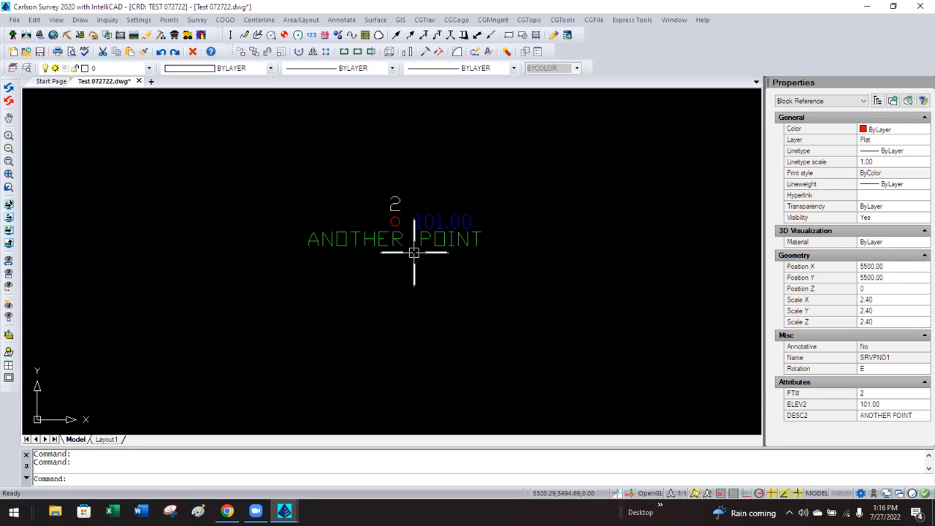
scroll(438, 201, "down", 2)
key("Escape")
scroll(438, 192, "up", 2)
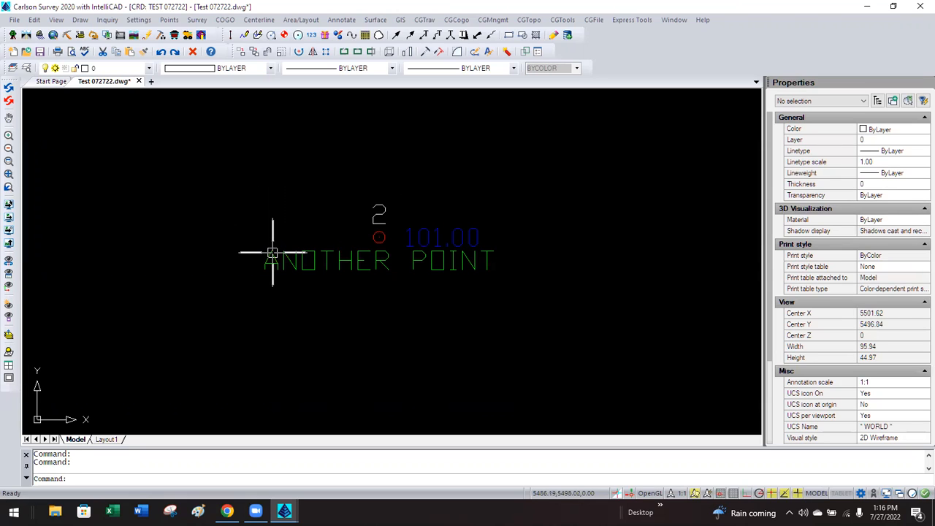
left_click(302, 263)
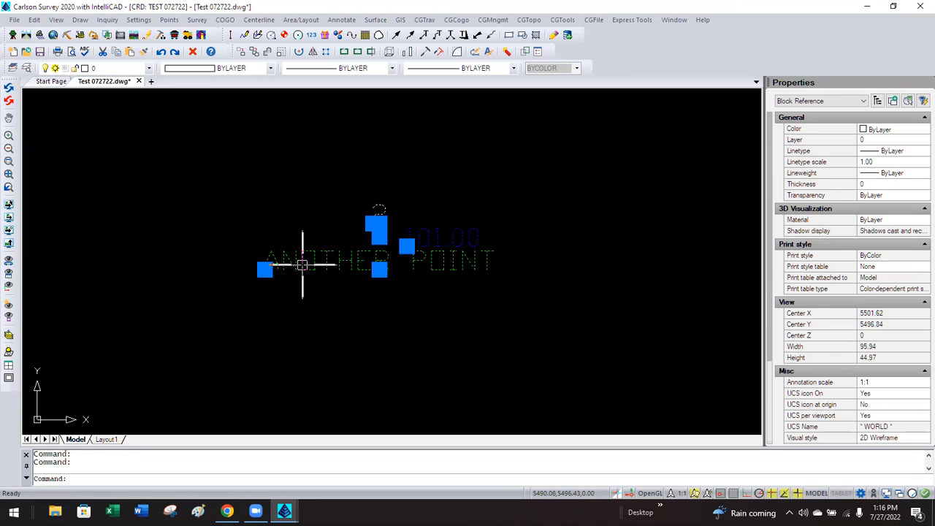
Replace point 2's CRD description with IPF and drawing description with IRON PIN FOUND.
double_click(302, 263)
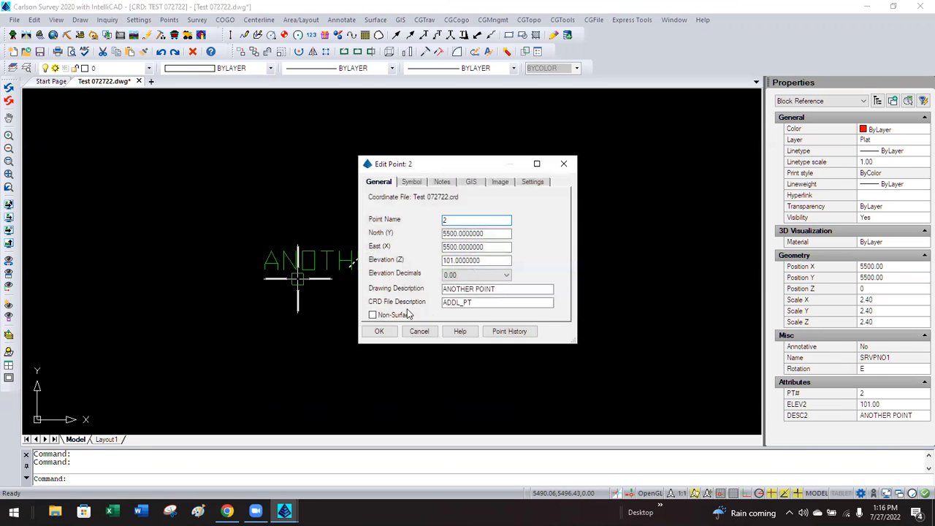
double_click(475, 303)
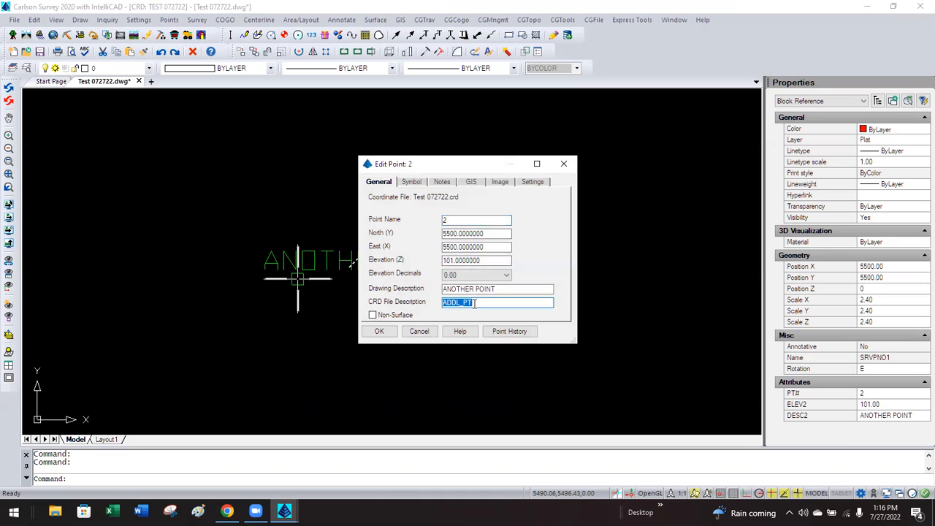
type("IPF")
double_click(474, 288)
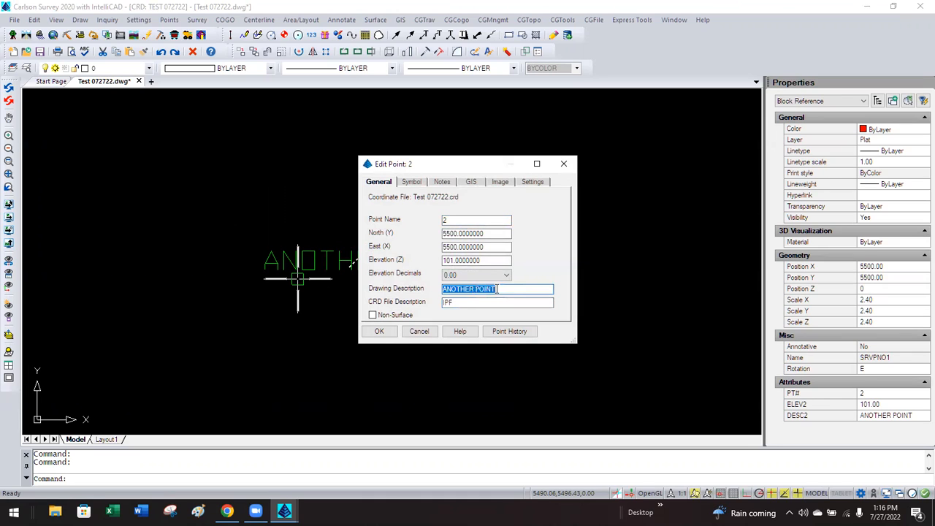
type("IRON PIN FOUND")
key("BackSpace")
key("BackSpace")
type("OUND")
left_click(379, 331)
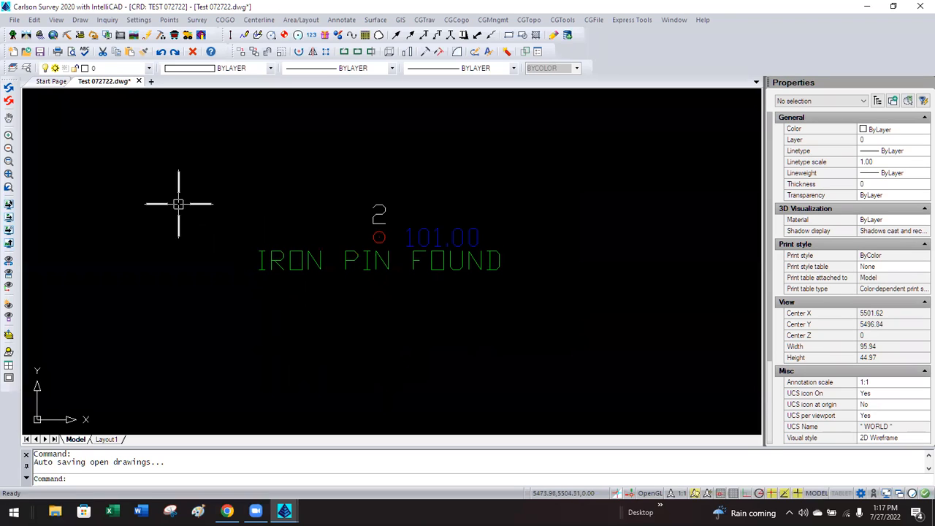
Look over the Draw > Text menu without choosing, then open the IntelliCAD Explorer layer list.
left_click(80, 21)
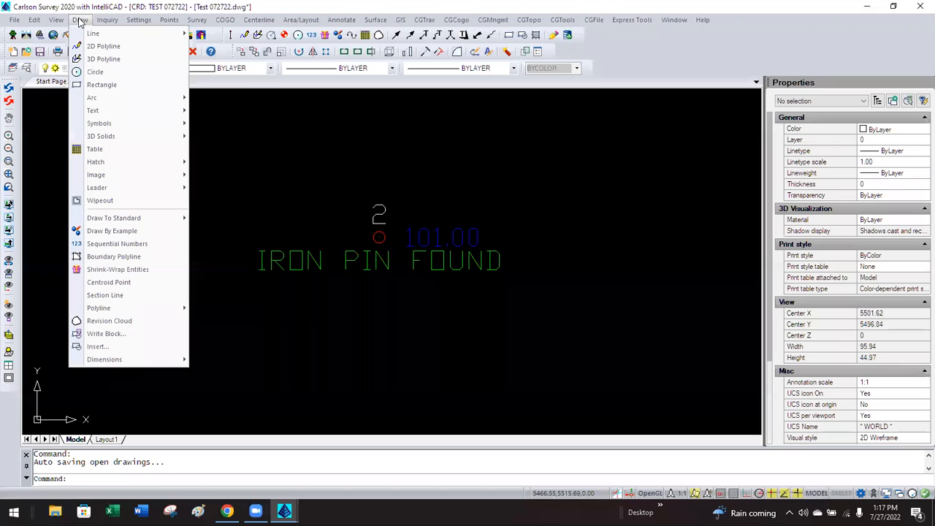
mouse_move(93, 110)
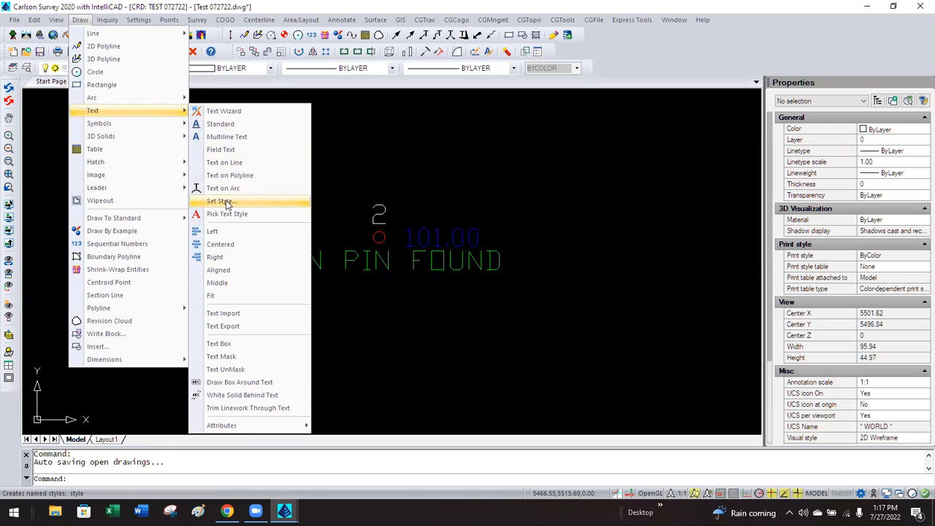
left_click(338, 161)
left_click(289, 158)
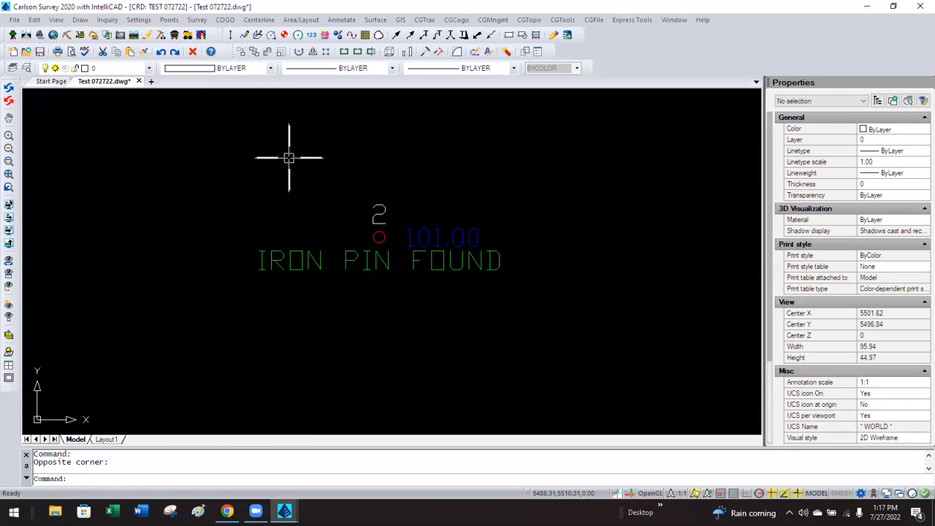
left_click(27, 68)
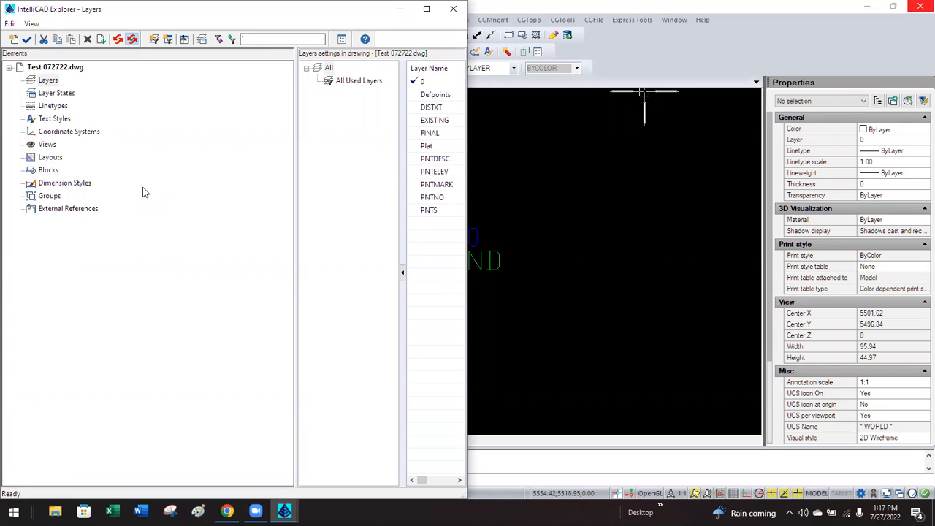
Narrow the Explorer's elements tree and reposition the IntelliCAD Explorer window.
left_click_drag(295, 223, 129, 218)
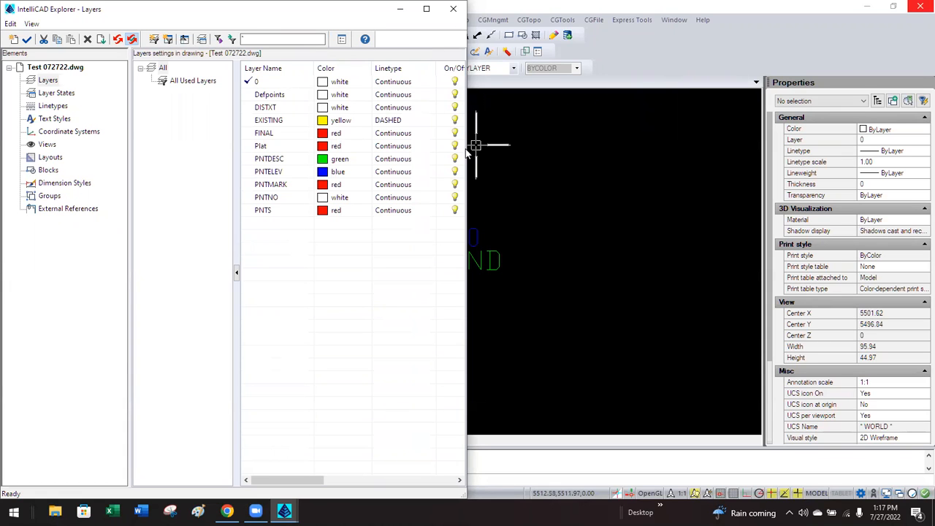
left_click_drag(261, 18, 549, 82)
left_click_drag(440, 82, 473, 81)
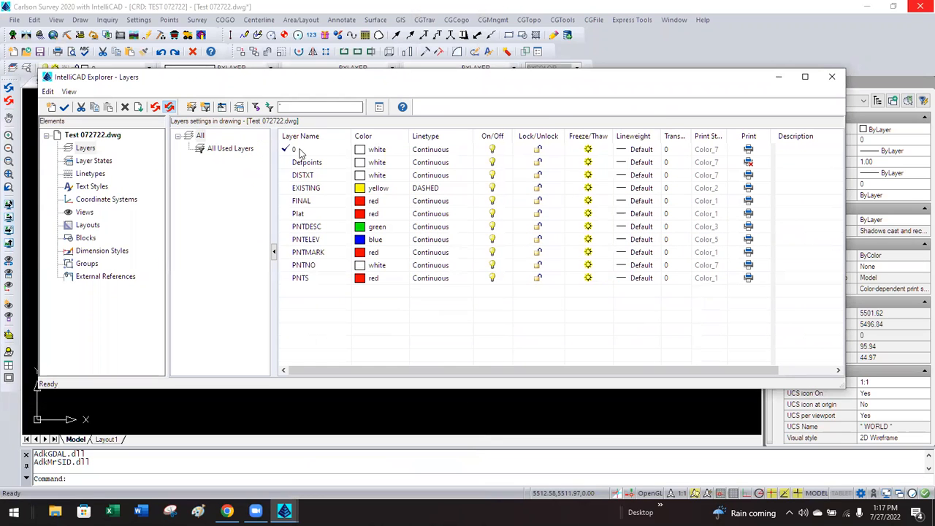
Browse the drawing's layer states, linetypes, text styles, coordinate systems, views, layouts and blocks.
left_click(95, 162)
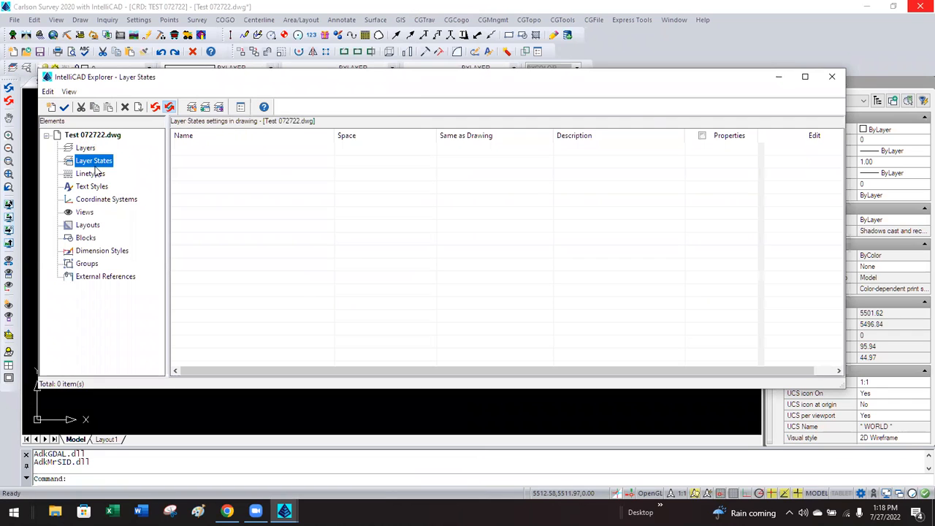
left_click(93, 173)
left_click(93, 186)
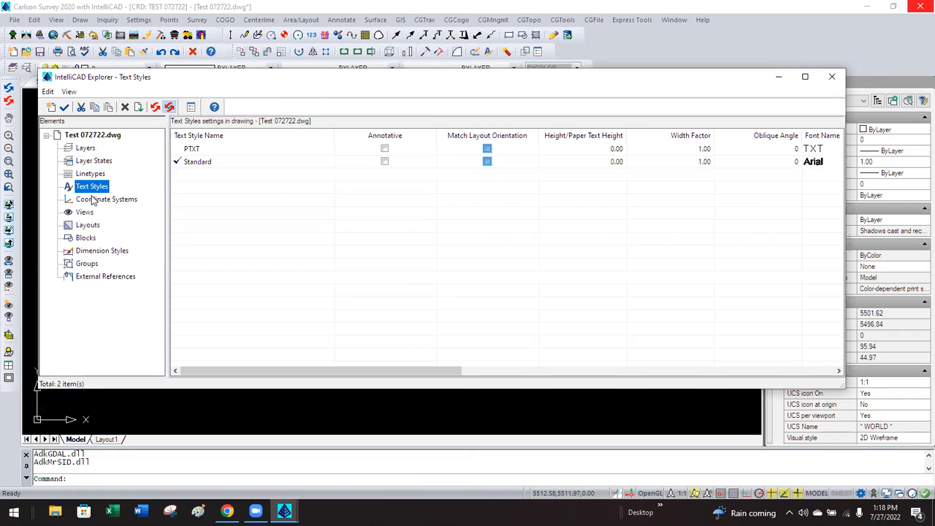
left_click(92, 200)
left_click(84, 211)
left_click(86, 226)
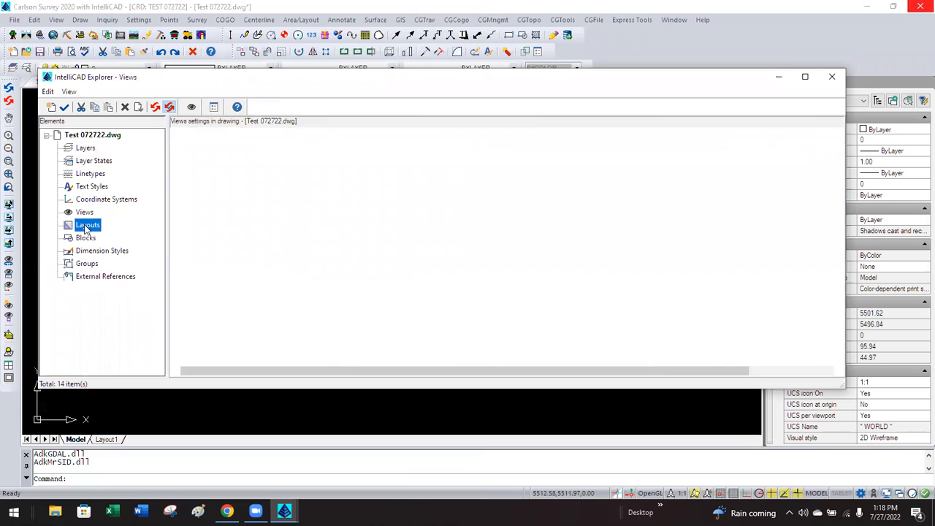
left_click(86, 238)
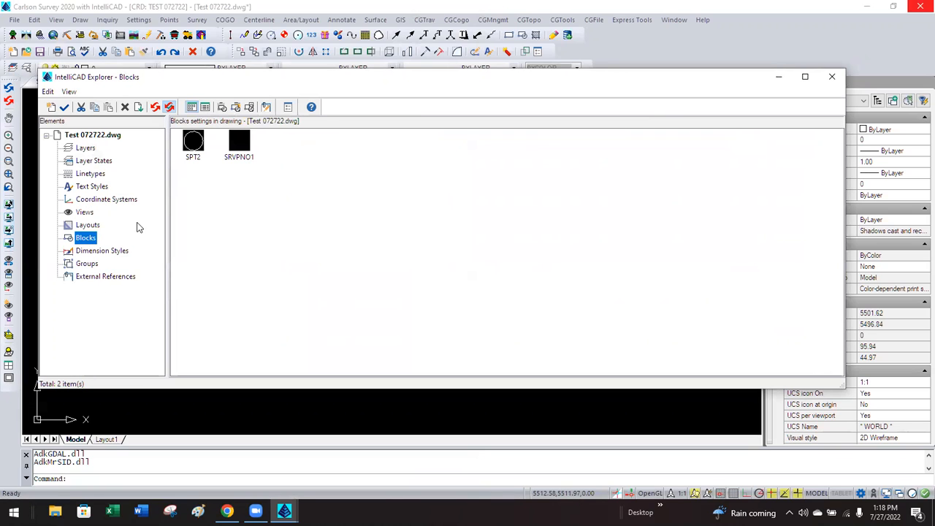
View the dimension styles, groups and external references (none), then return to Text Styles.
left_click(95, 252)
left_click(86, 265)
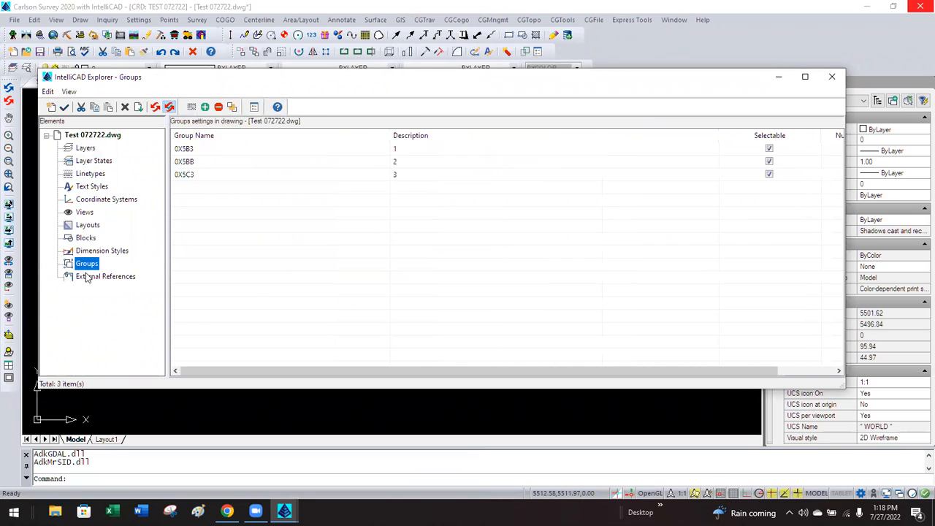
left_click(97, 276)
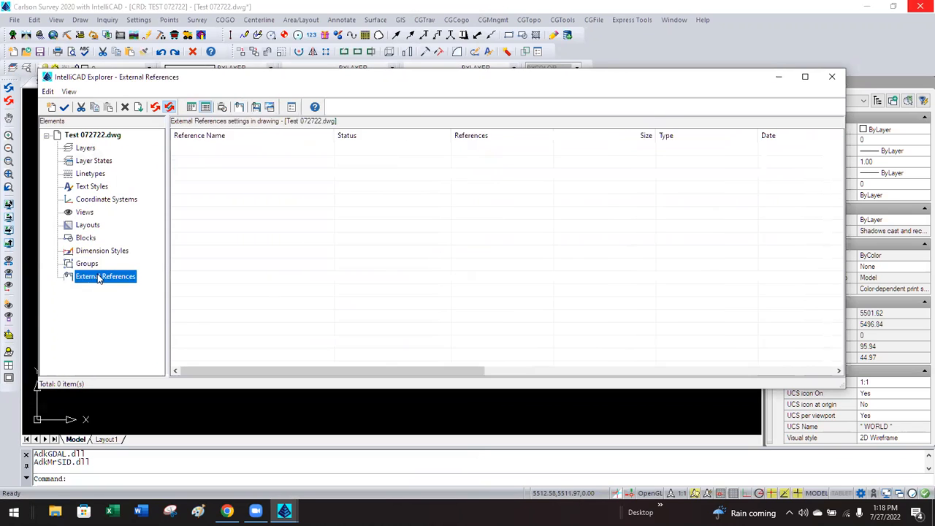
left_click(93, 187)
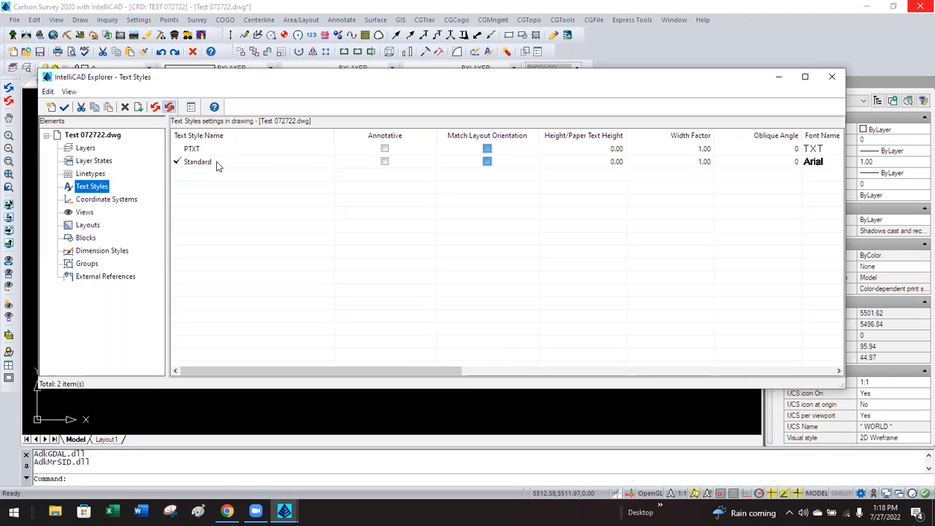
Narrow the Name, Annotative, Orientation, Height, Width Factor and Oblique Angle columns so Font Name shows.
left_click_drag(332, 133, 251, 133)
left_click_drag(350, 133, 310, 133)
left_click_drag(411, 135, 377, 135)
left_click_drag(463, 138, 462, 137)
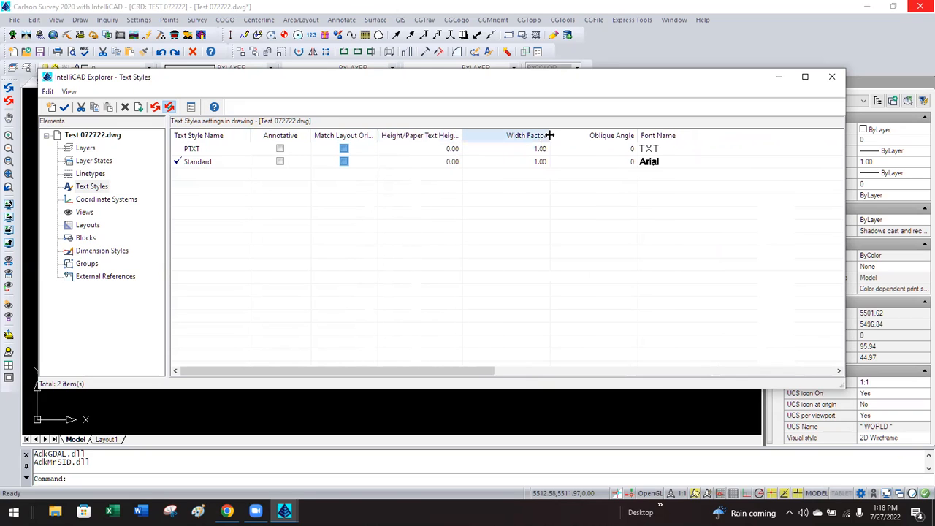
left_click_drag(549, 135, 530, 135)
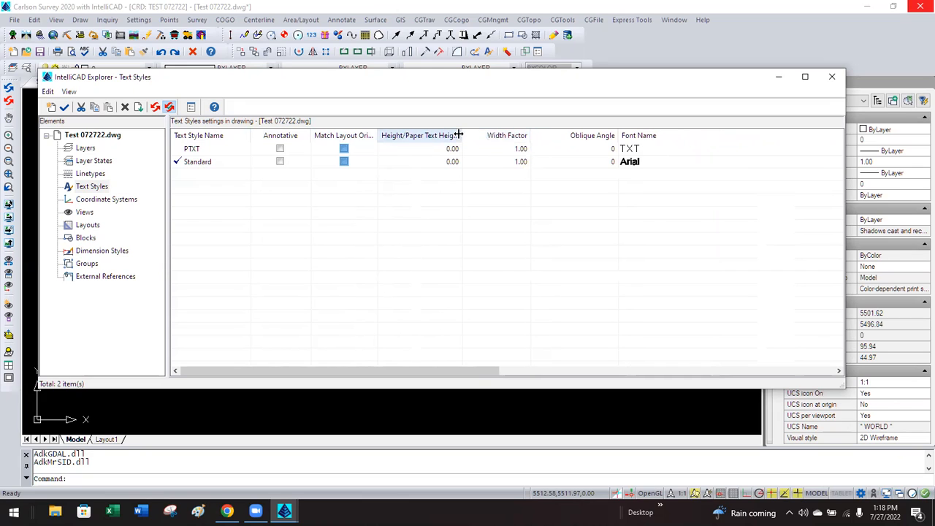
left_click_drag(461, 135, 465, 135)
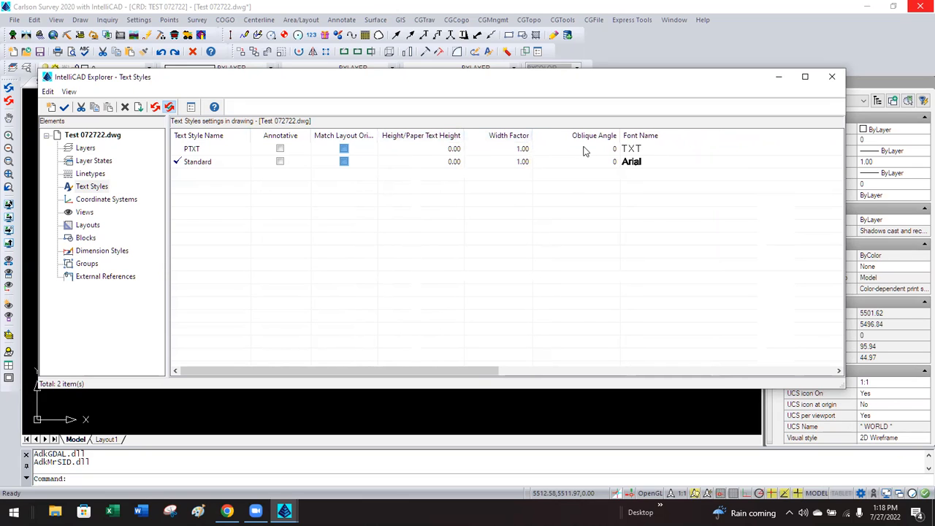
left_click_drag(615, 137, 594, 135)
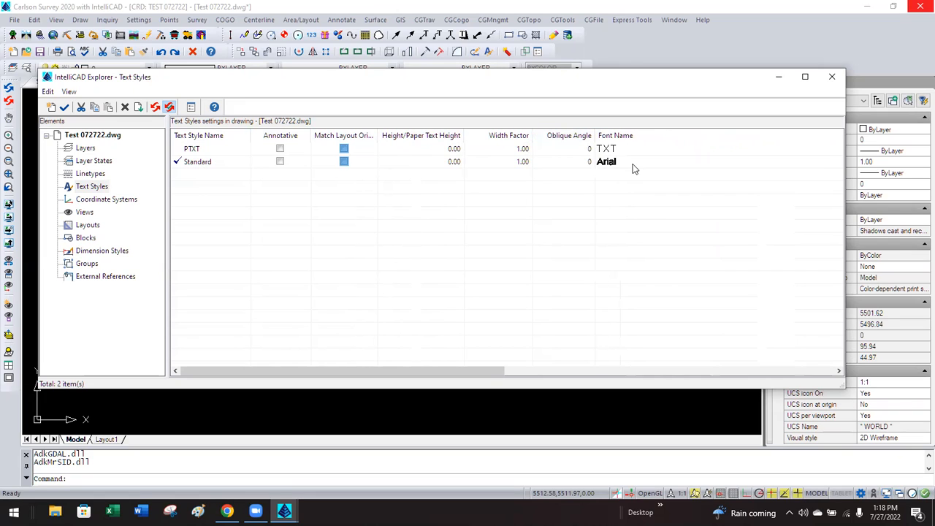
Select the Standard style, clear the selection, then select the PTXT style.
left_click(195, 162)
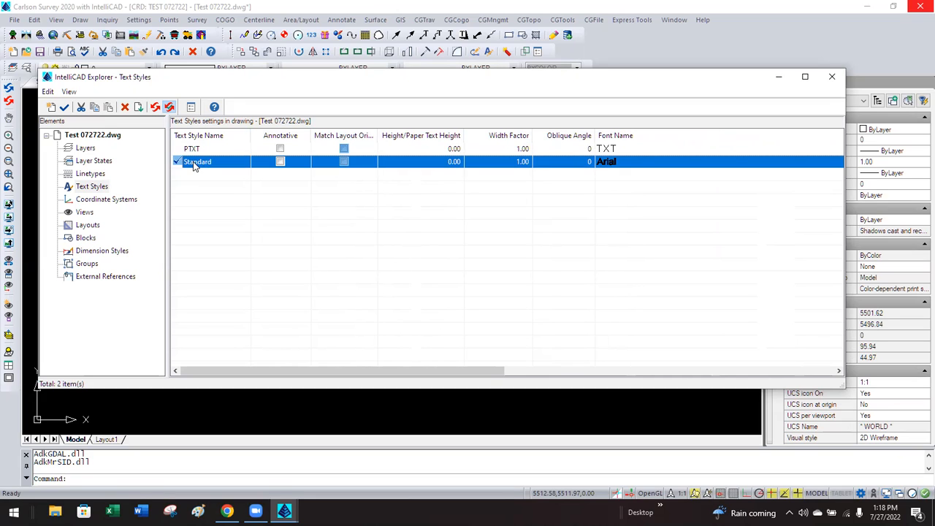
left_click(614, 174)
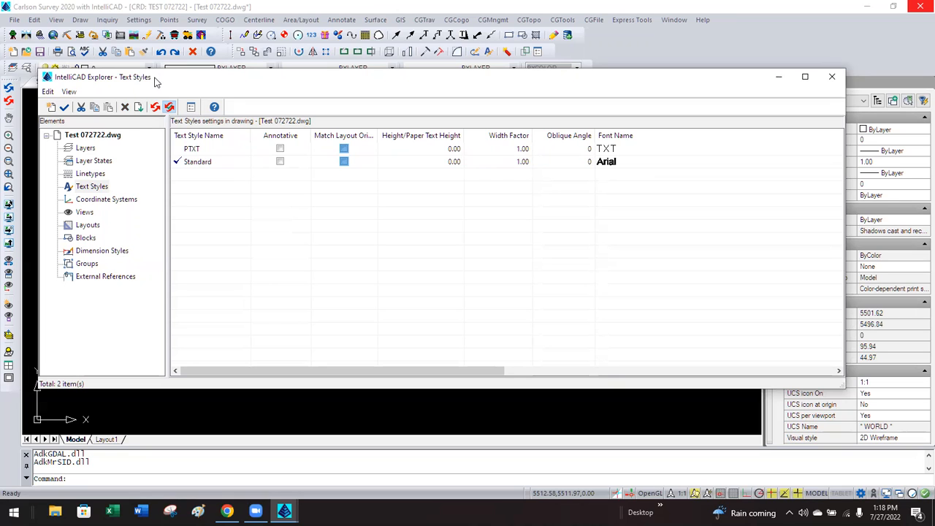
left_click(200, 151)
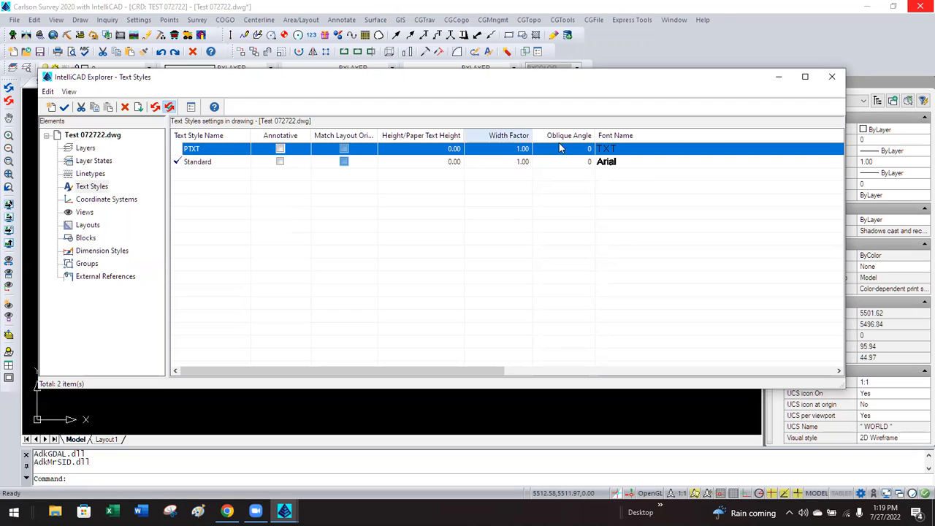
Switch PTXT's font from txt.shx to Calibri Light and close IntelliCAD Explorer.
left_click(610, 150)
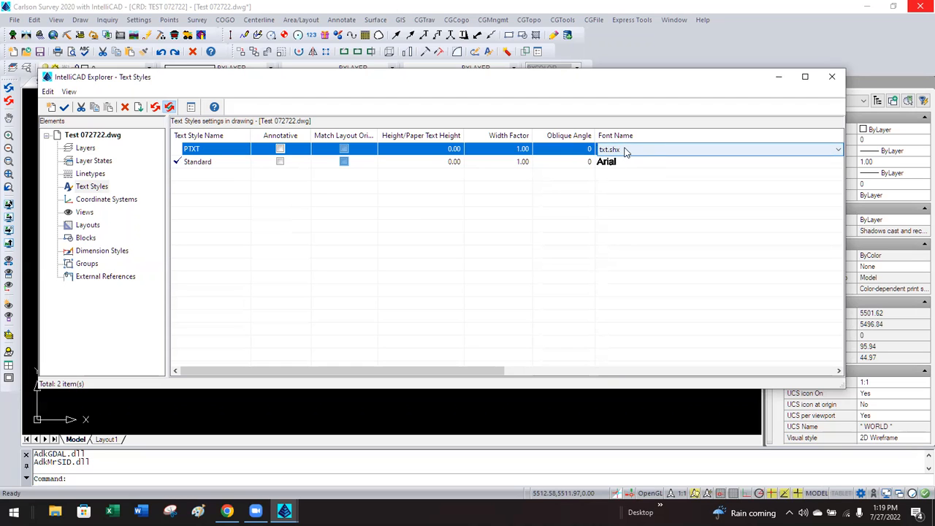
left_click(624, 150)
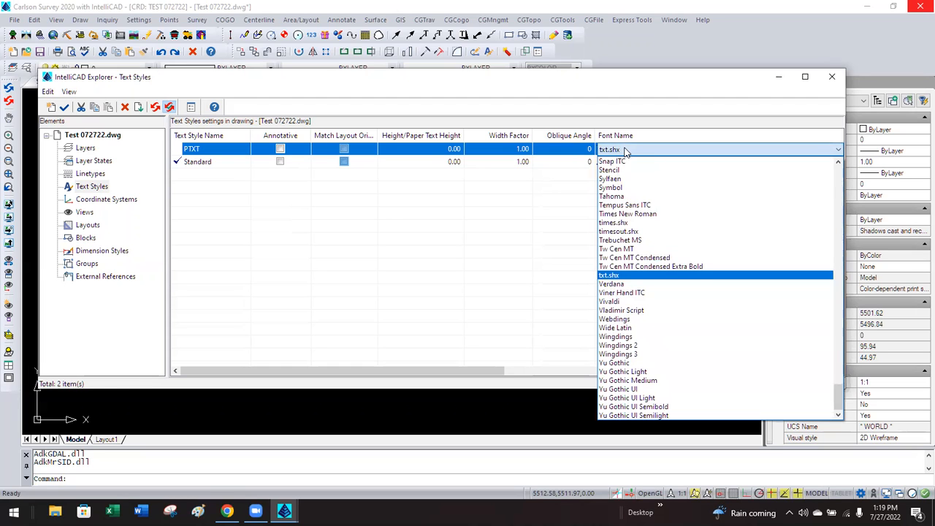
scroll(645, 191, "up", 3)
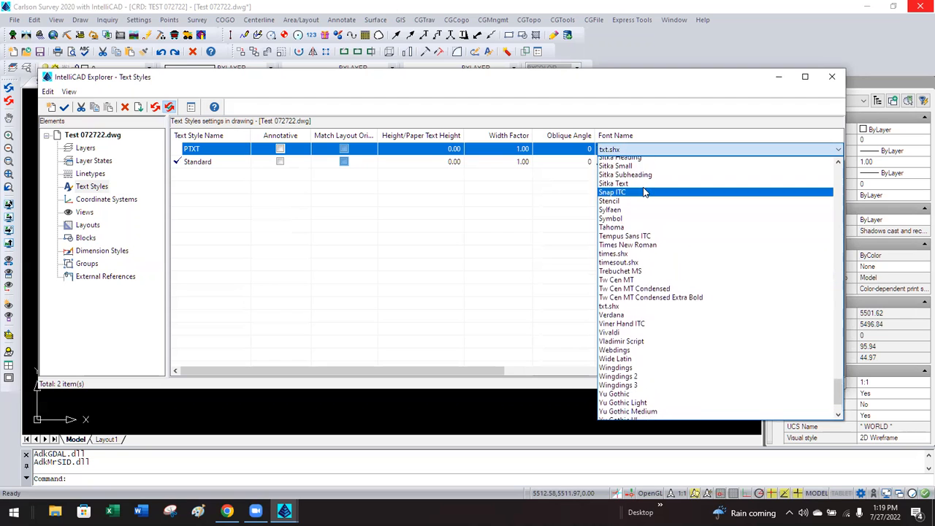
scroll(646, 192, "up", 9)
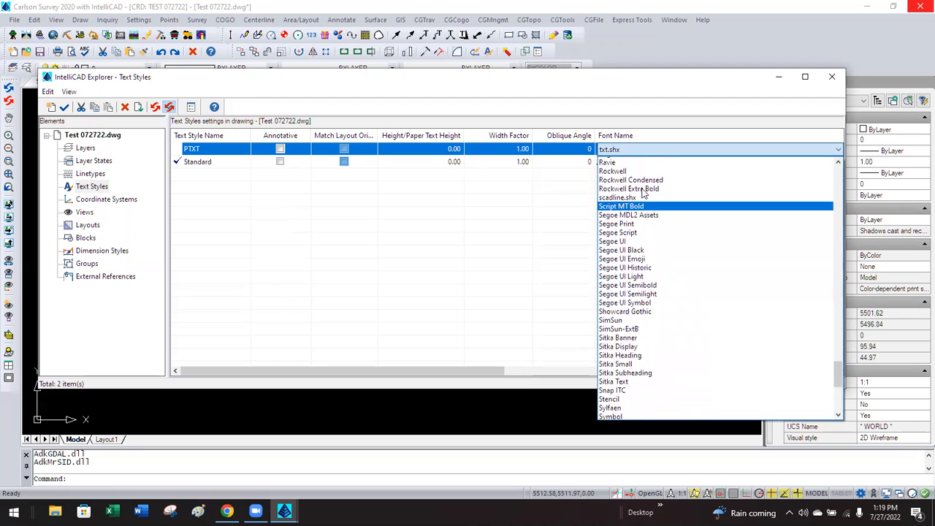
key("c")
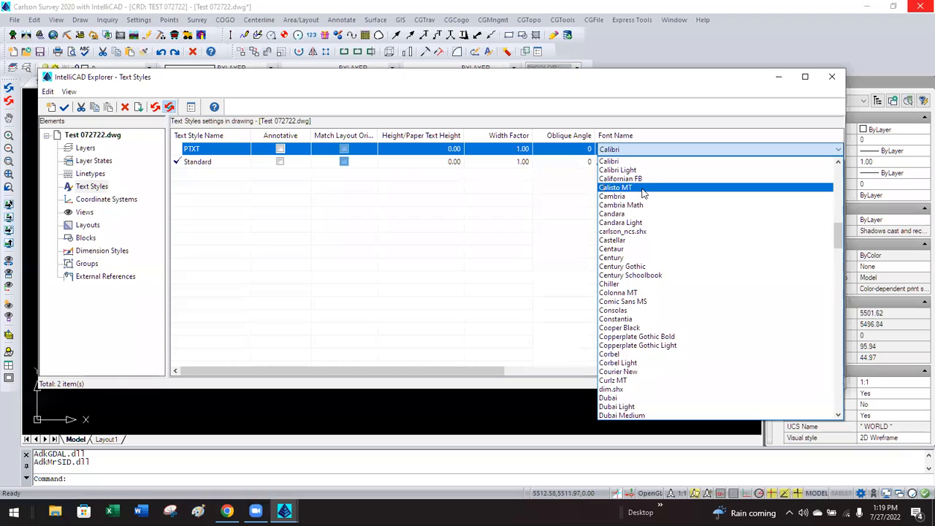
left_click(632, 171)
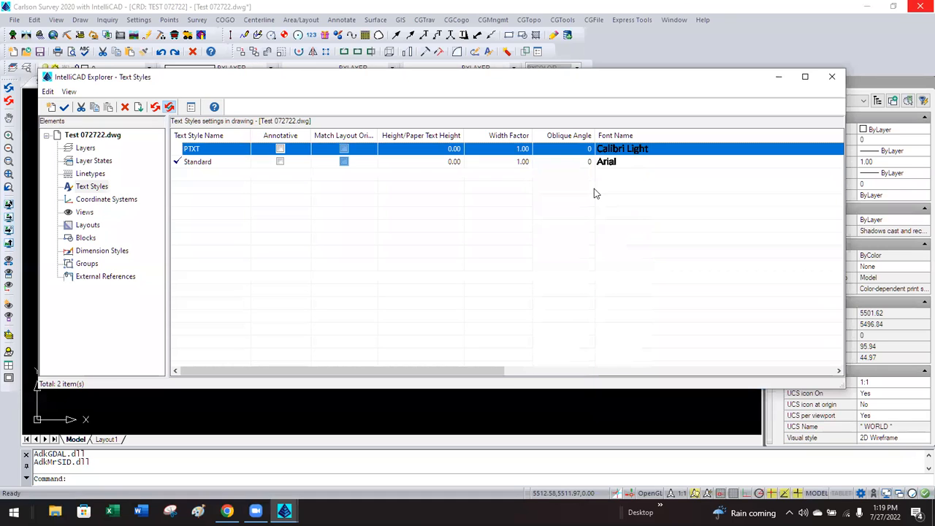
left_click(833, 78)
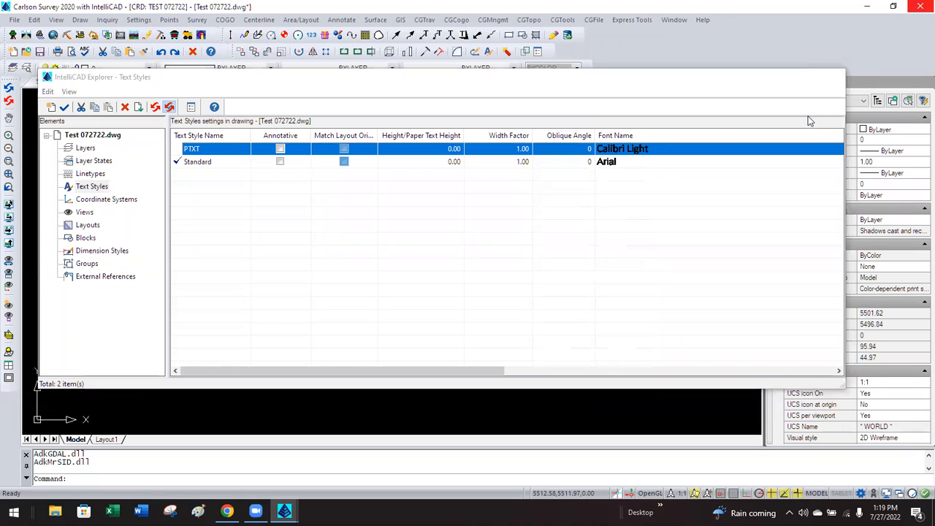
scroll(304, 268, "up", 2)
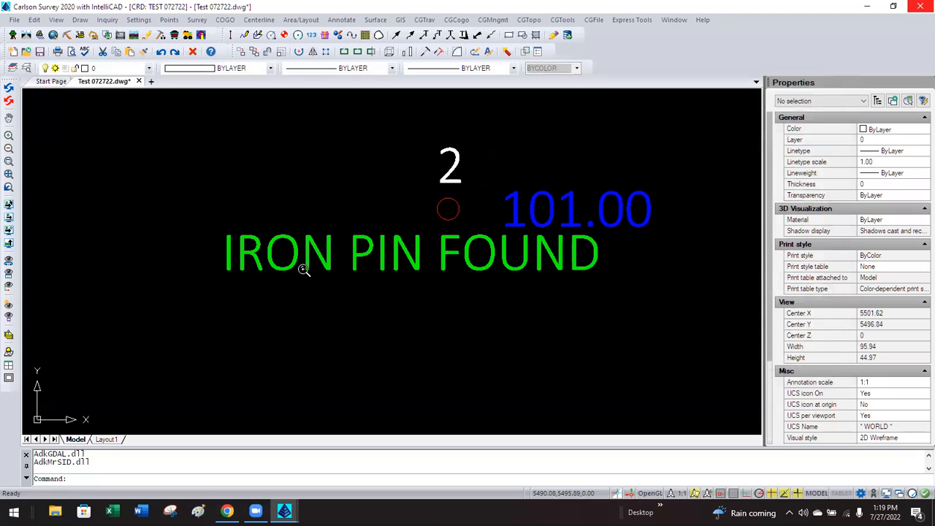
Zoom out over the drawing, then zoom in on point 1's SAMPLE PT and 100.00 labels.
scroll(282, 282, "down", 3)
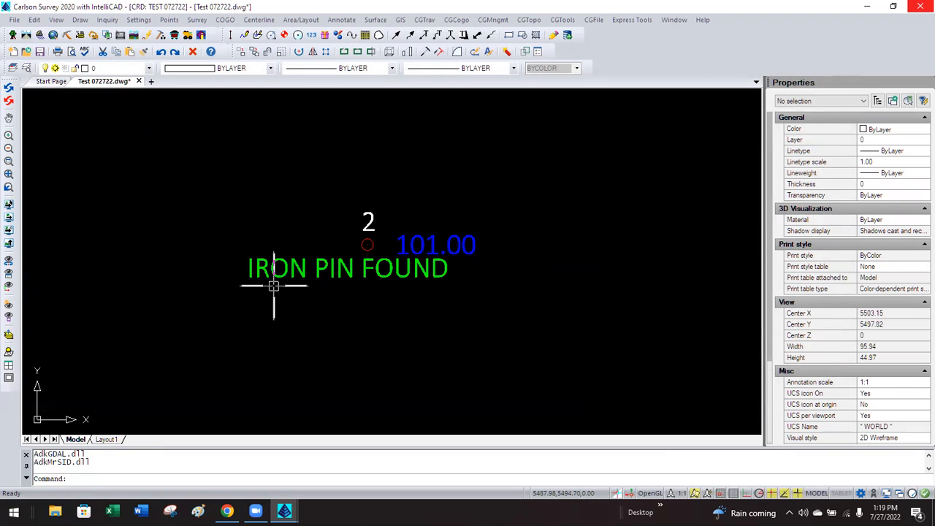
scroll(270, 284, "down", 1)
scroll(394, 170, "down", 2)
scroll(397, 173, "down", 4)
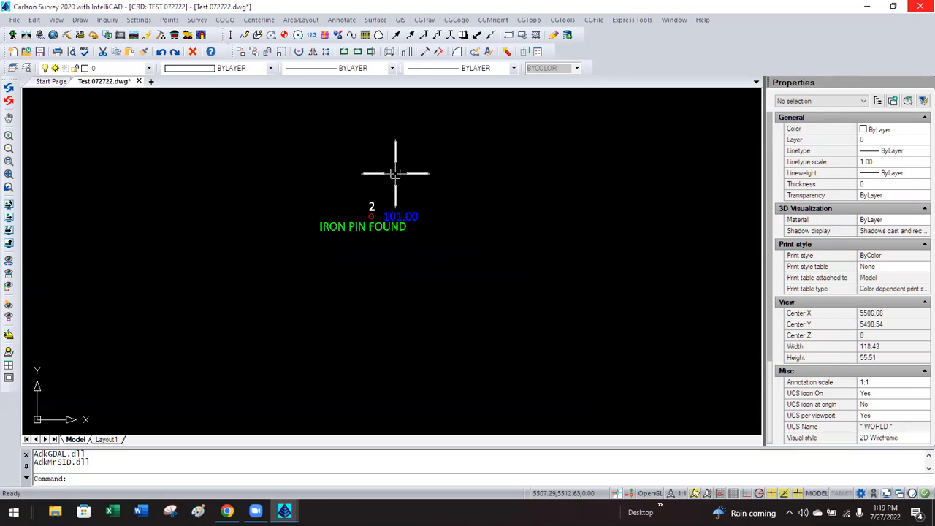
scroll(390, 181, "down", 5)
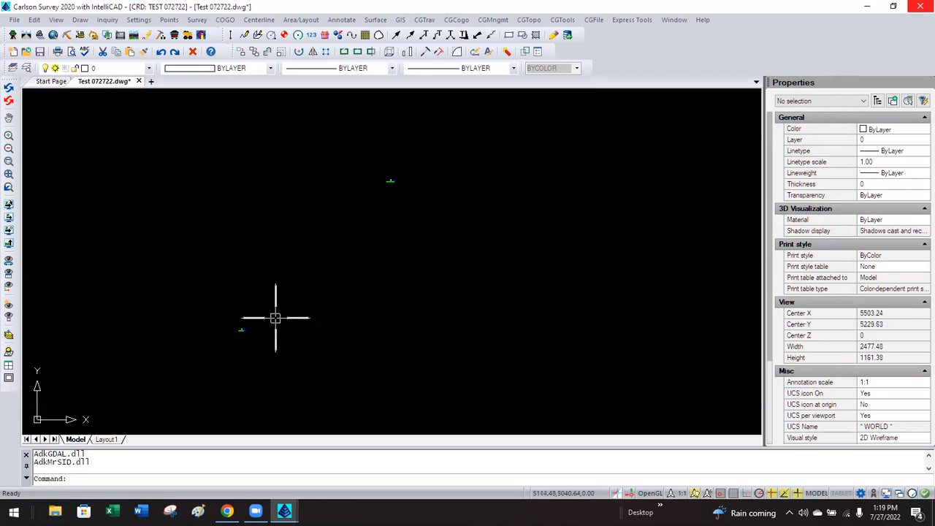
scroll(241, 332, "up", 3)
scroll(258, 332, "up", 10)
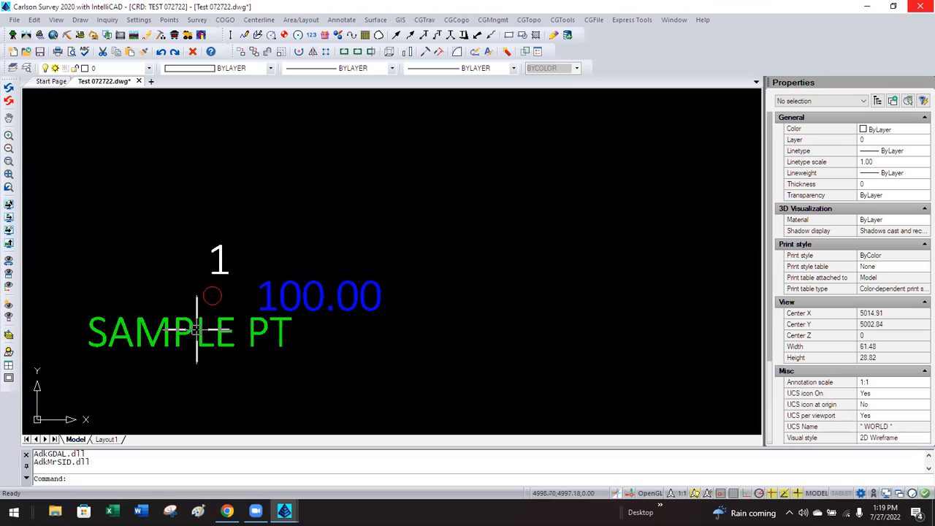
left_click(26, 68)
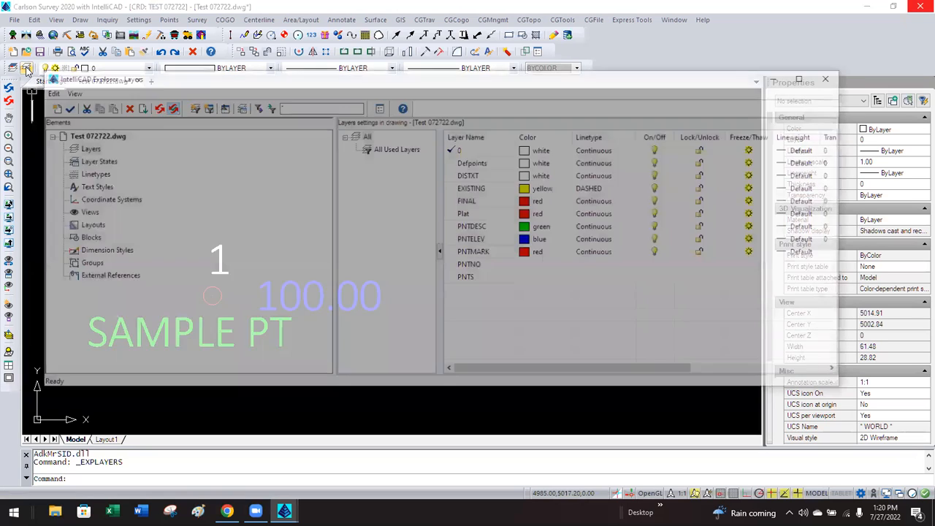
left_click(90, 187)
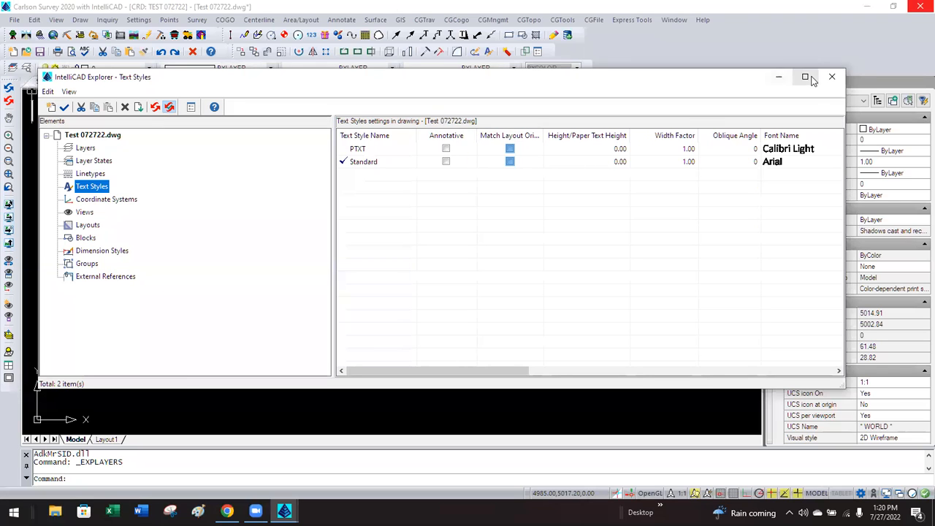
left_click_drag(332, 226, 192, 244)
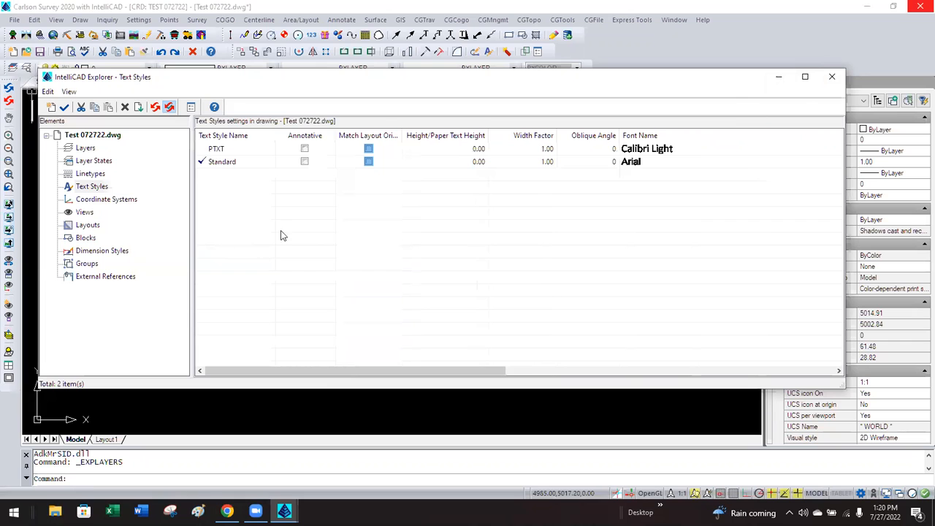
left_click(832, 77)
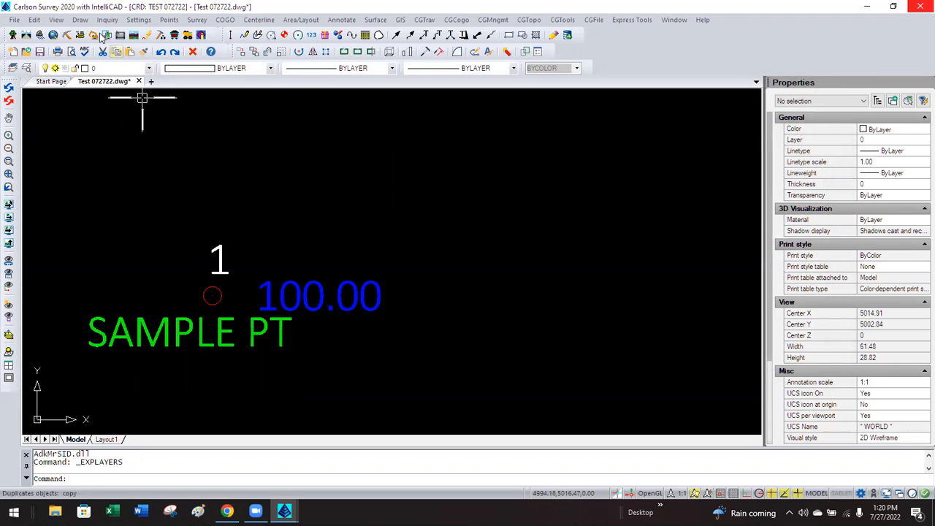
left_click(80, 20)
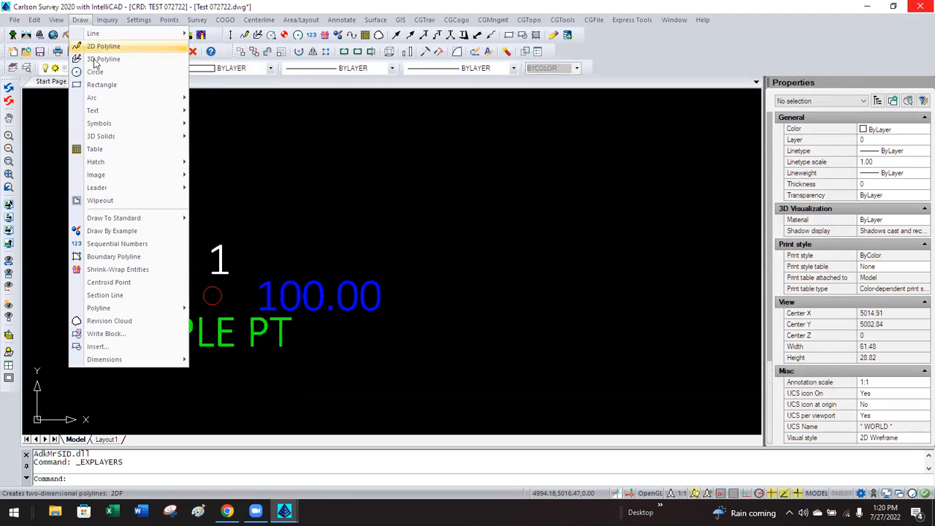
Open the Text Styles Manager with PTXT current, keeping its Calibri Light font.
mouse_move(111, 116)
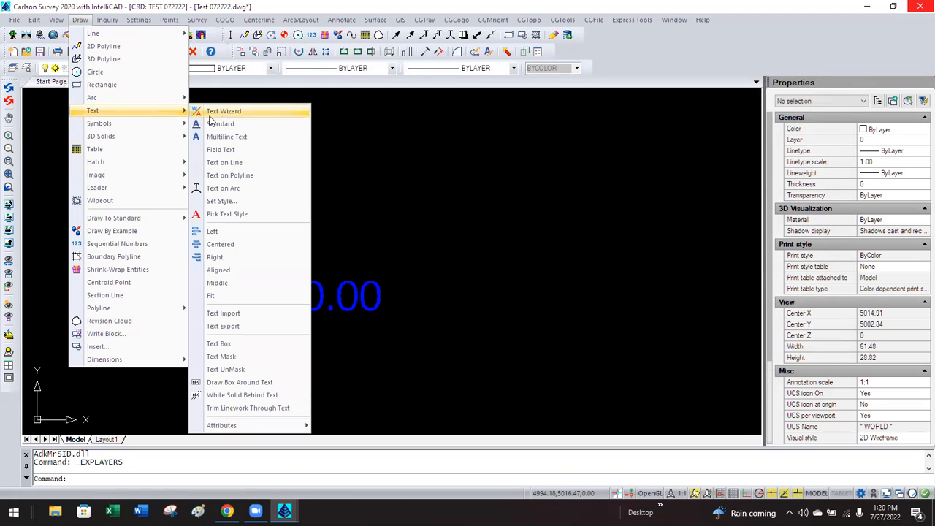
left_click(243, 202)
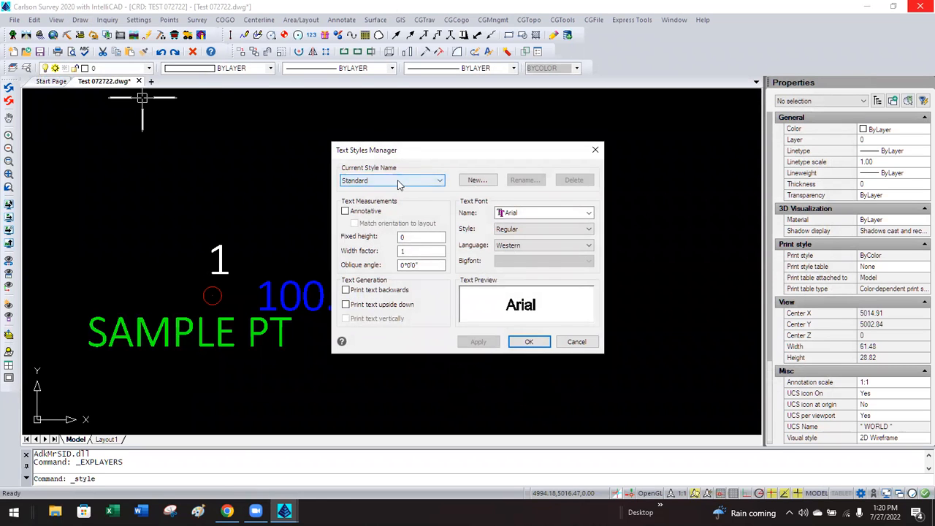
left_click(395, 181)
left_click(395, 191)
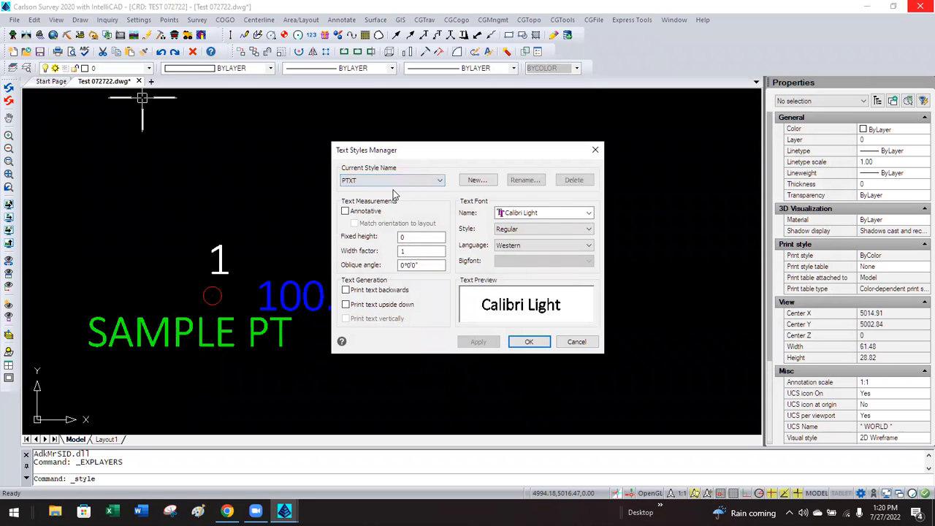
left_click(540, 213)
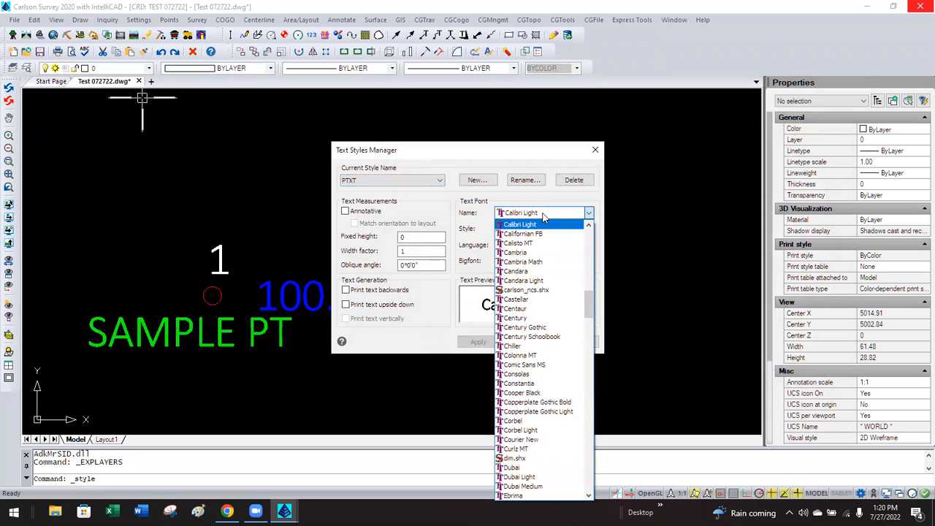
left_click(543, 213)
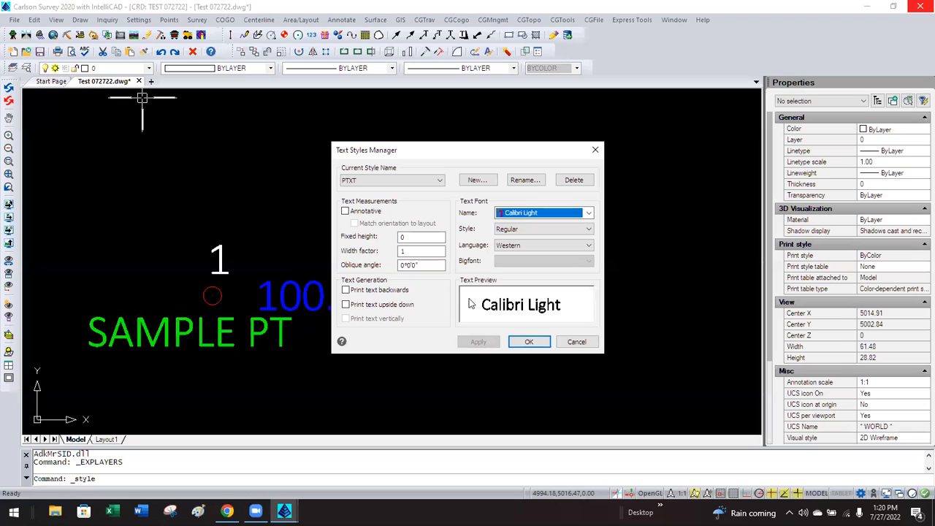
Review the existing style list, then start a new text style with New....
left_click(393, 181)
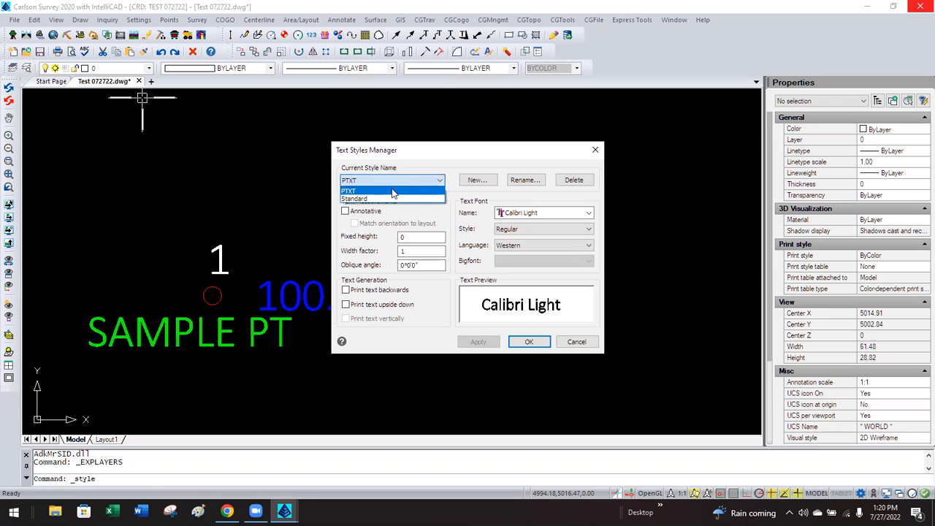
left_click(408, 217)
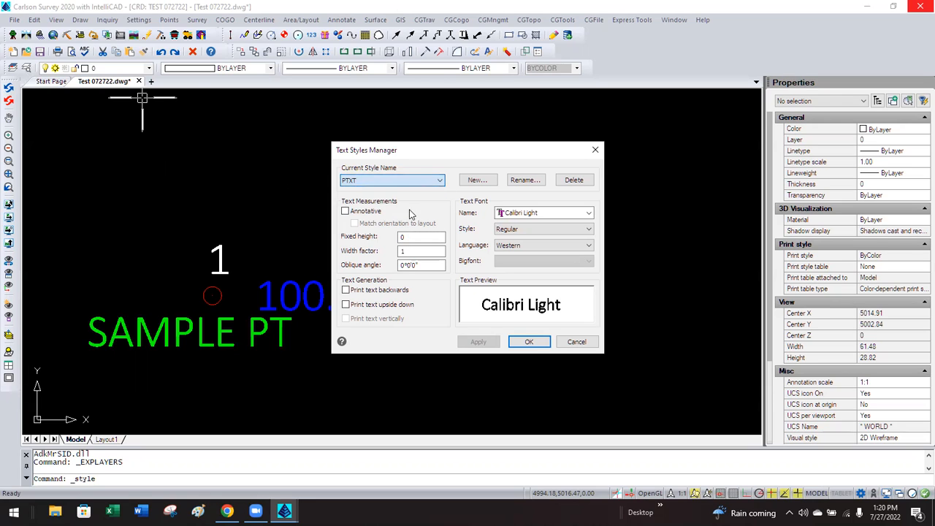
left_click(475, 180)
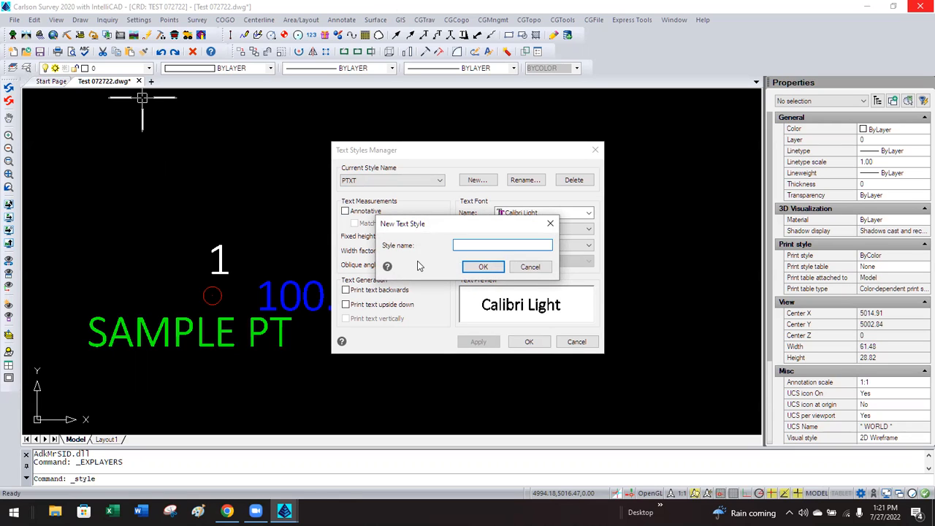
Add new text styles named ANNO_TEXT and NON-ANNO_TEXT.
type("TEXT")
left_click(478, 268)
left_click(476, 181)
type("NON-ANN")
left_click(482, 268)
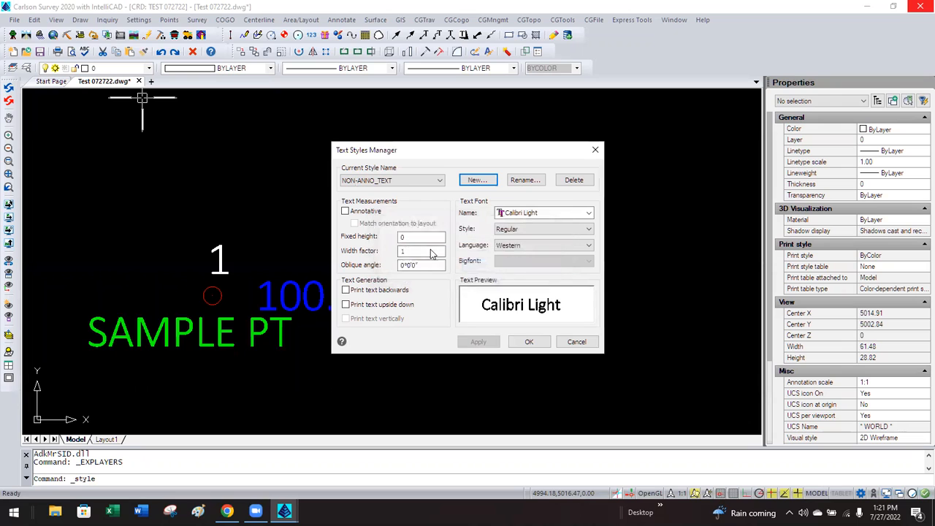
left_click(409, 185)
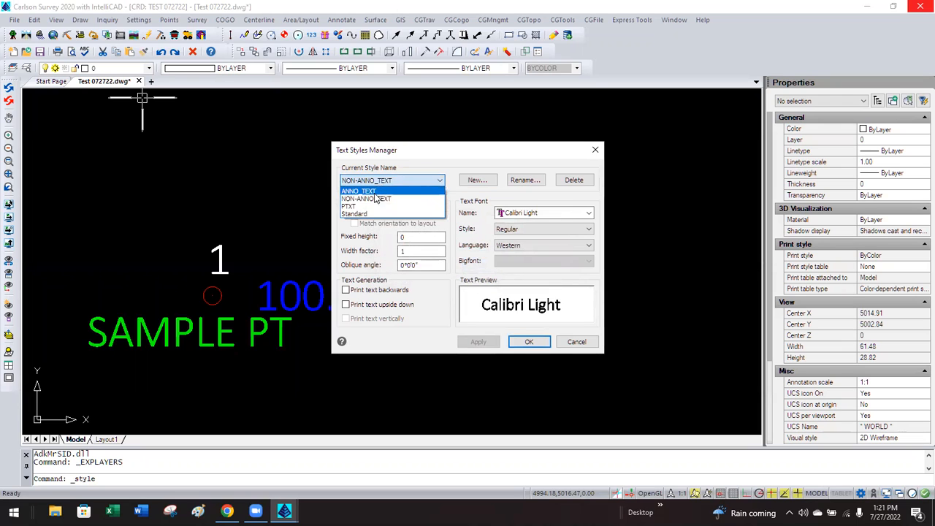
Select ANNO_TEXT, set its font to Cambria, and tick Annotative.
left_click(372, 193)
left_click(533, 215)
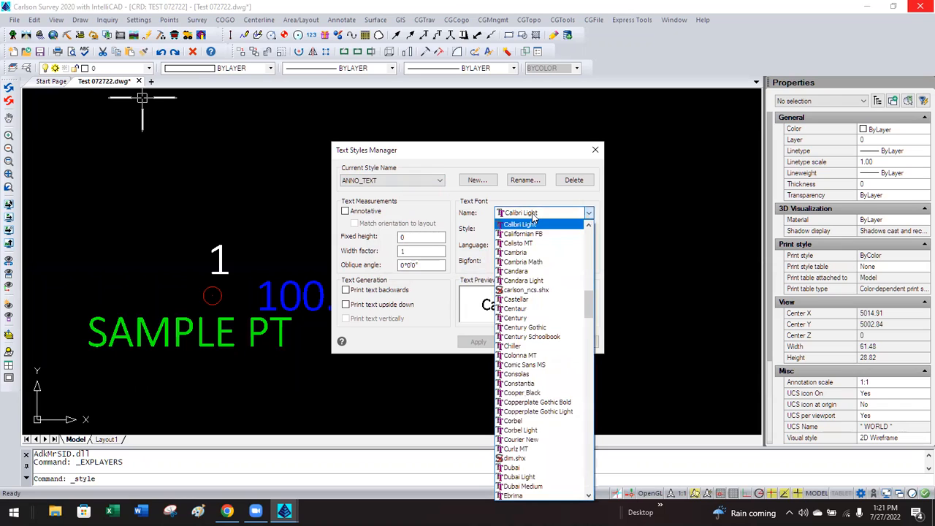
left_click(517, 252)
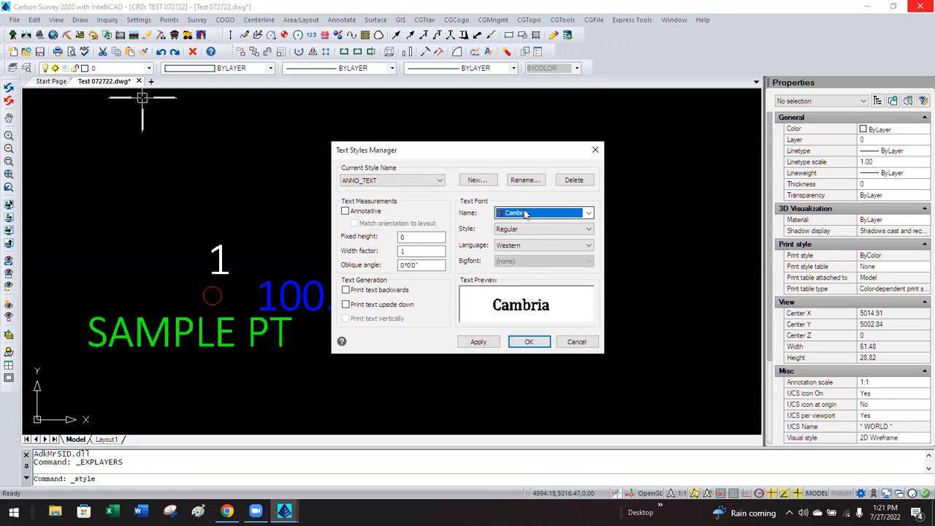
left_click(345, 211)
left_click(345, 212)
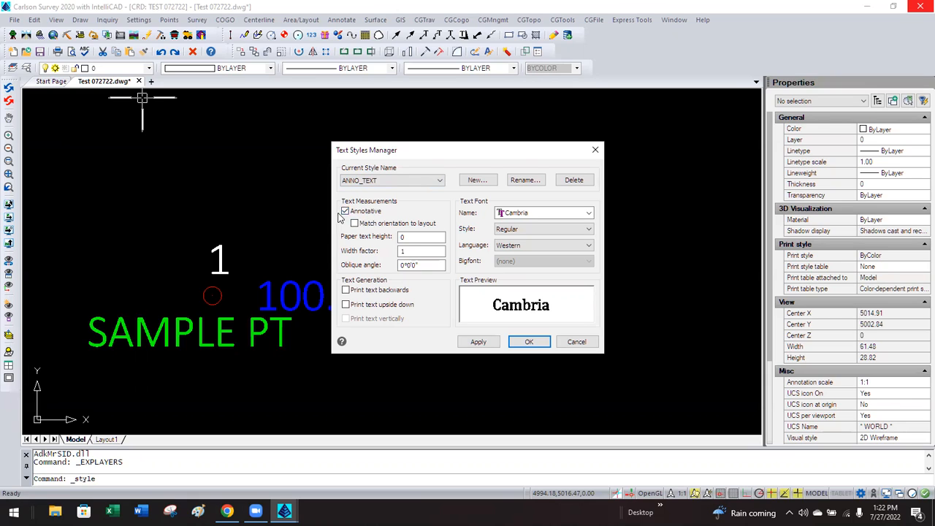
double_click(405, 237)
type("0")
double_click(405, 237)
type(".25")
key("Tab")
left_click(415, 236)
left_click_drag(413, 236, 385, 241)
key("Tab")
key("Tab")
Apply the ANNO_TEXT settings and switch to editing the NON-ANNO_TEXT style.
left_click(478, 341)
left_click(380, 182)
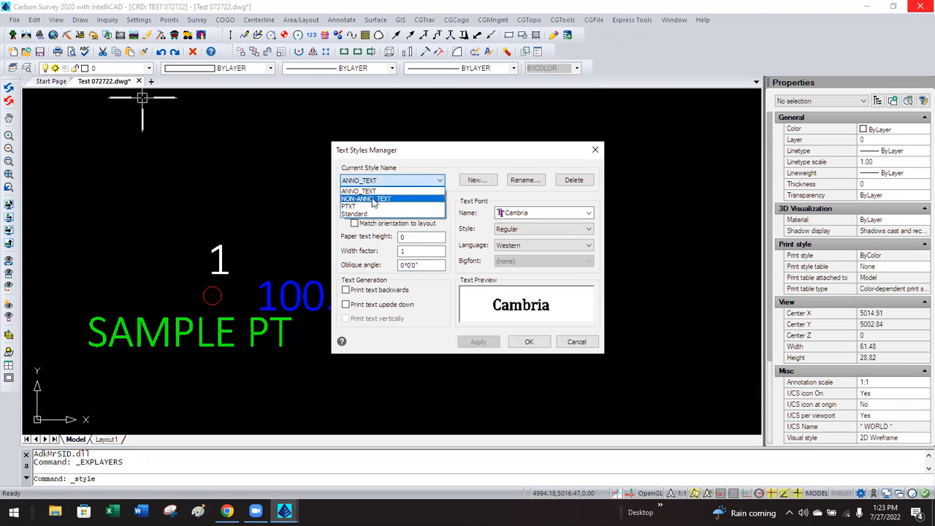
left_click(373, 199)
After trying Calisto MT, Castellar, Chiller and Corbel, give NON-ANNO_TEXT Franklin Gothic Book, Annotative off.
left_click(532, 212)
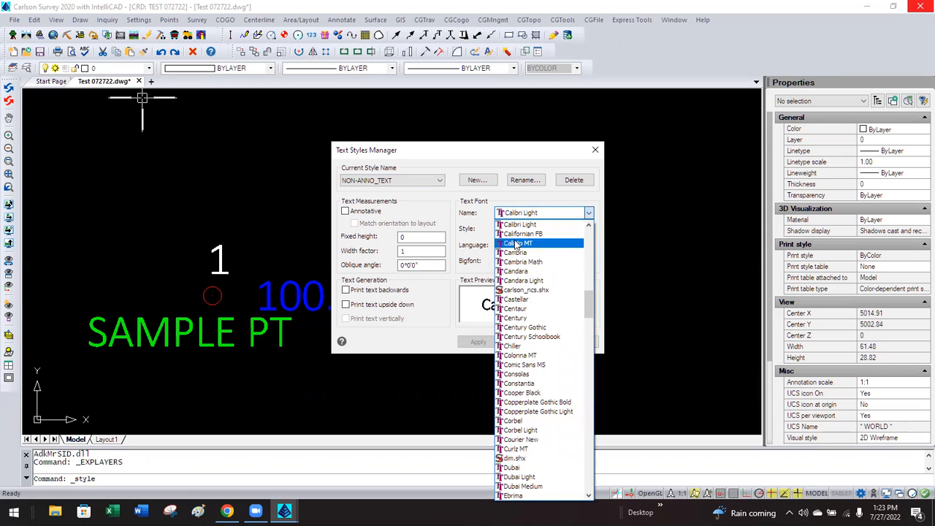
left_click(516, 244)
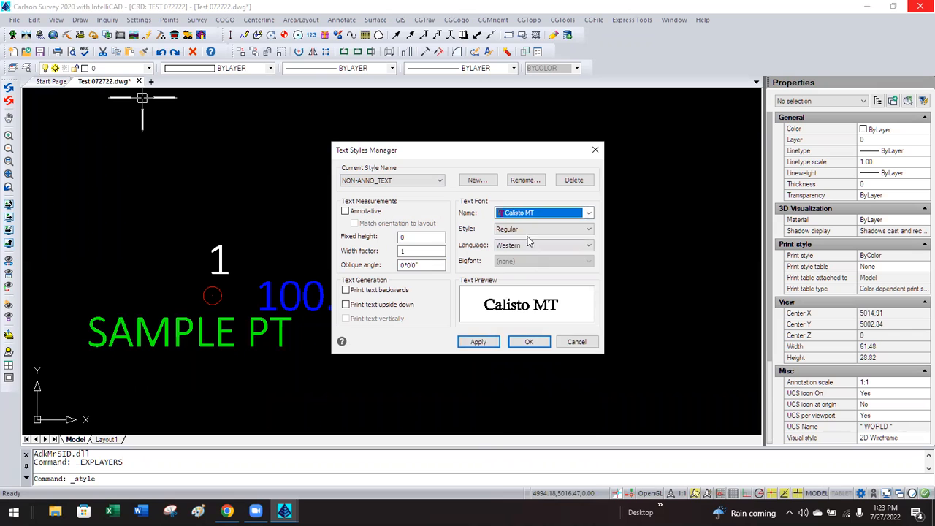
left_click(532, 213)
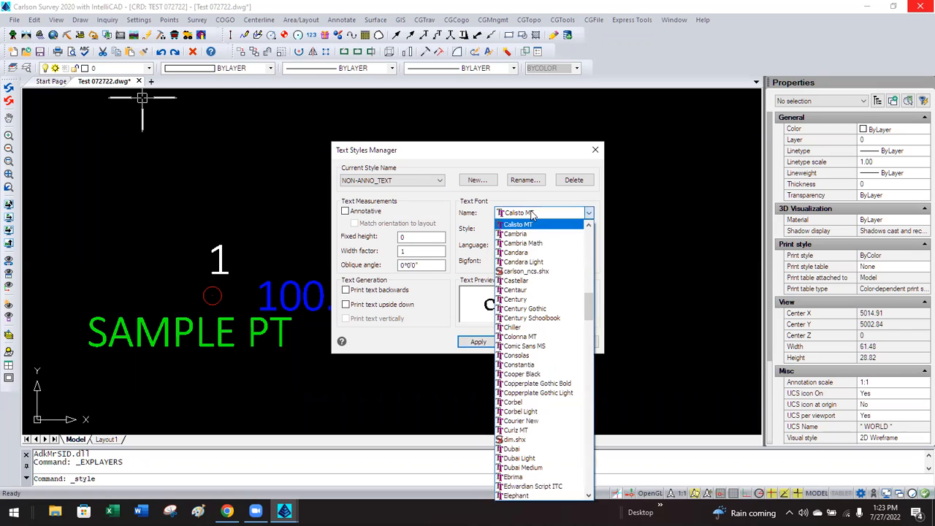
left_click(541, 286)
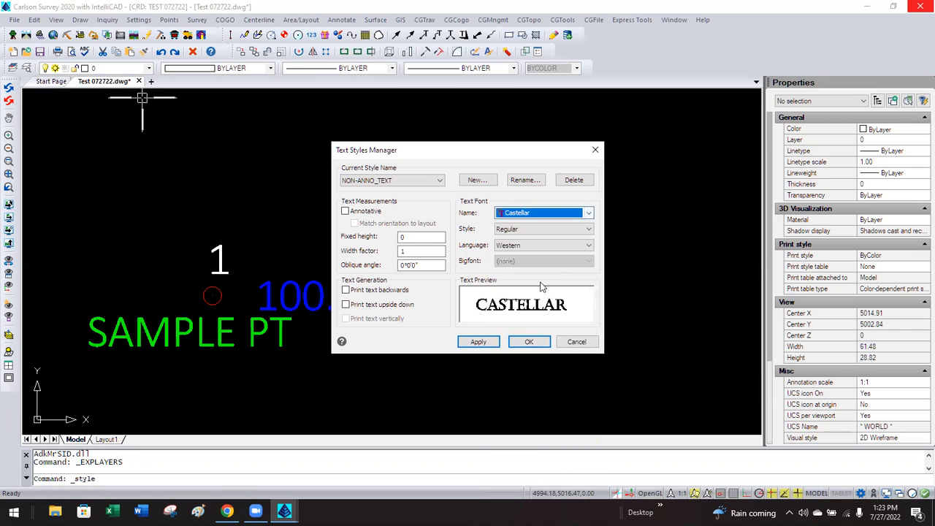
left_click(536, 212)
left_click(526, 272)
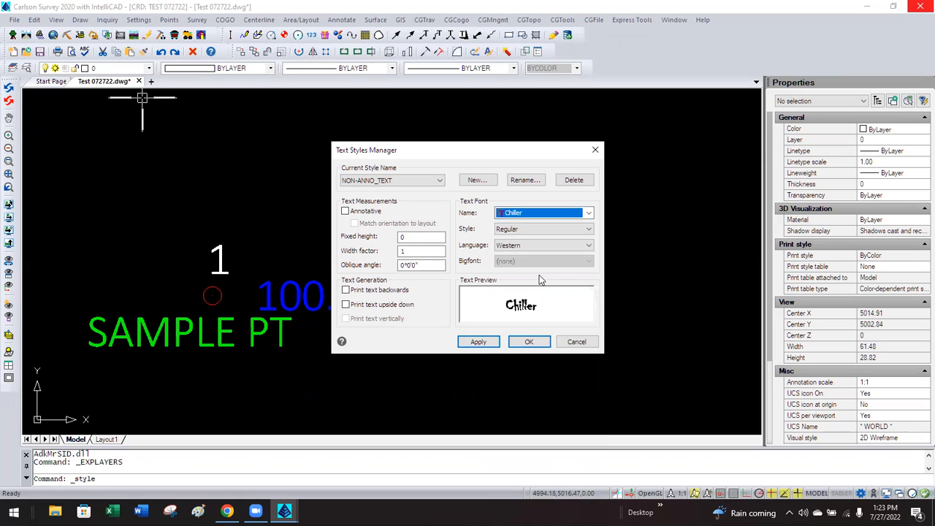
left_click(520, 213)
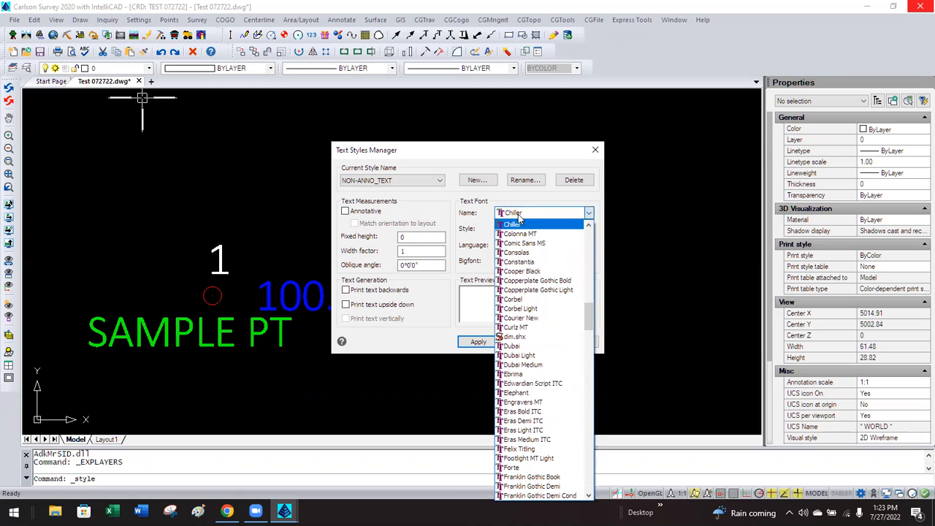
left_click(533, 299)
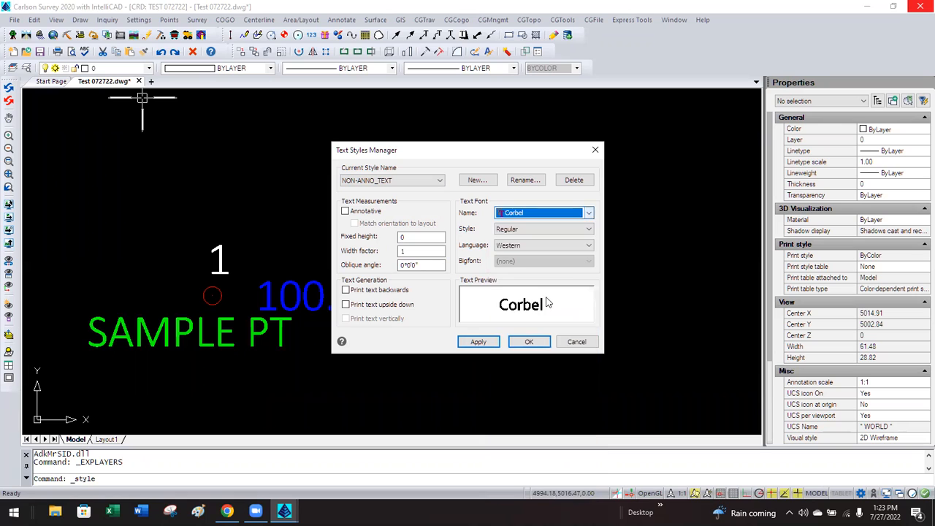
left_click(540, 214)
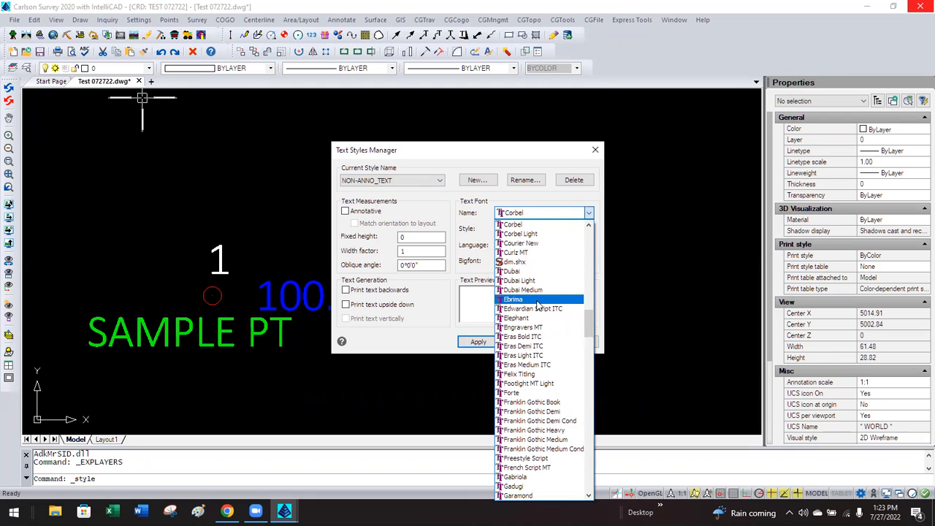
left_click(522, 402)
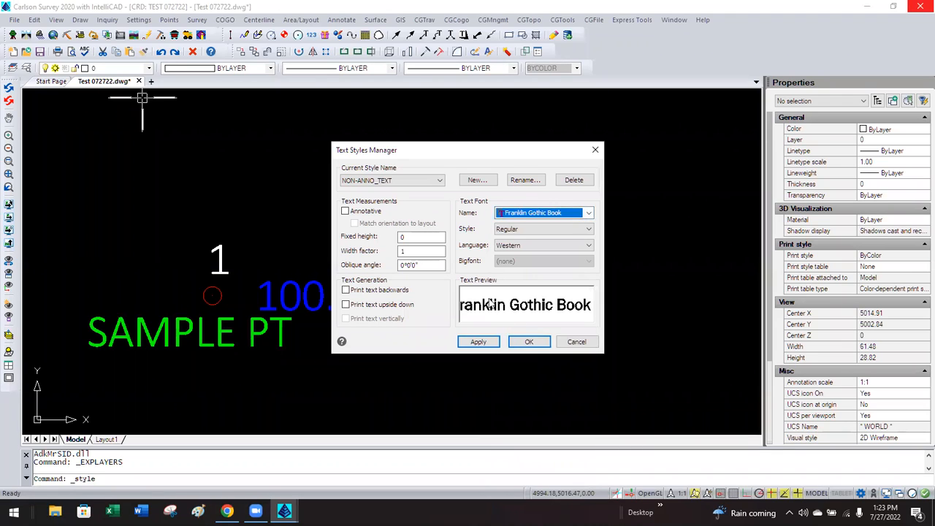
left_click(345, 212)
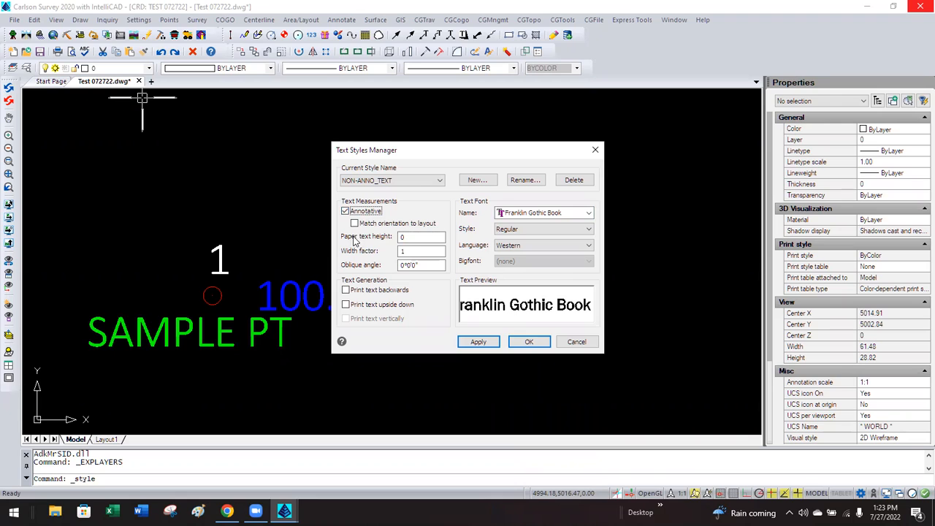
left_click(346, 212)
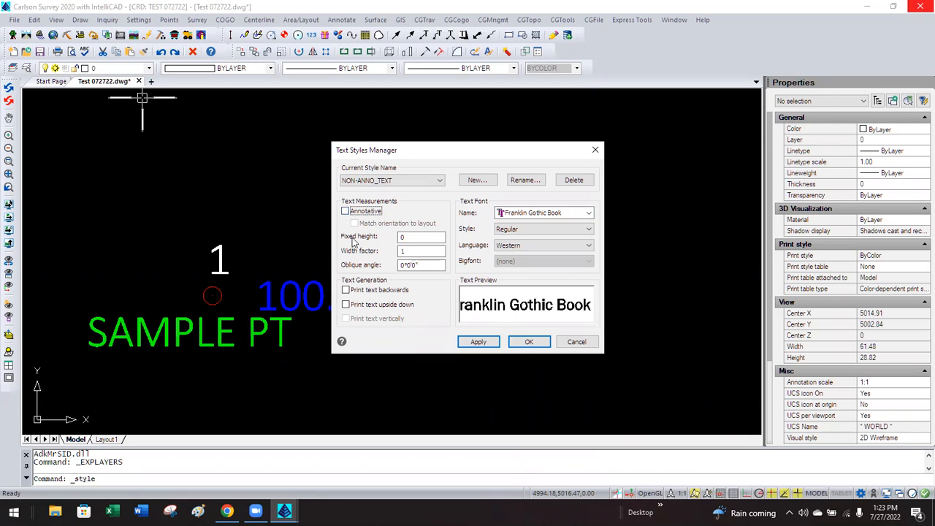
Keep fixed height 0, apply NON-ANNO_TEXT, make Standard current, and close with OK.
double_click(411, 237)
left_click(412, 239)
left_click(495, 343)
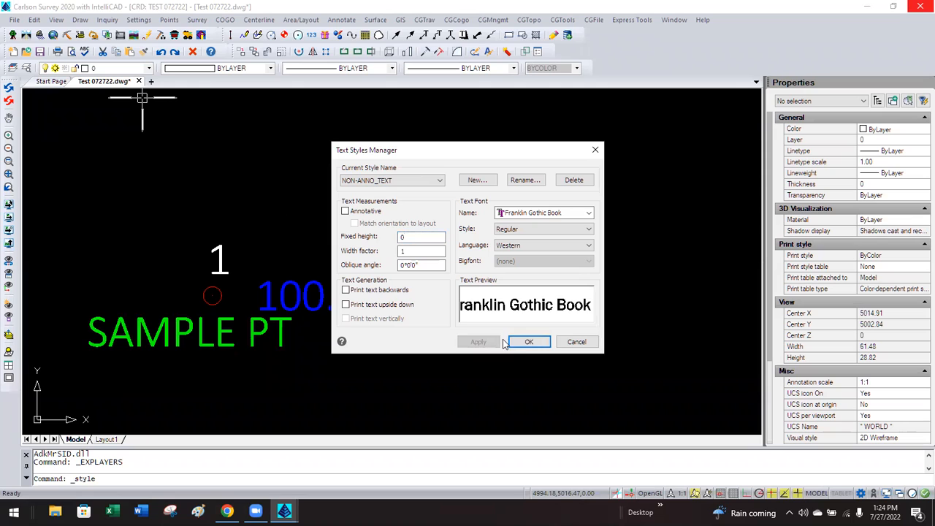
left_click(372, 188)
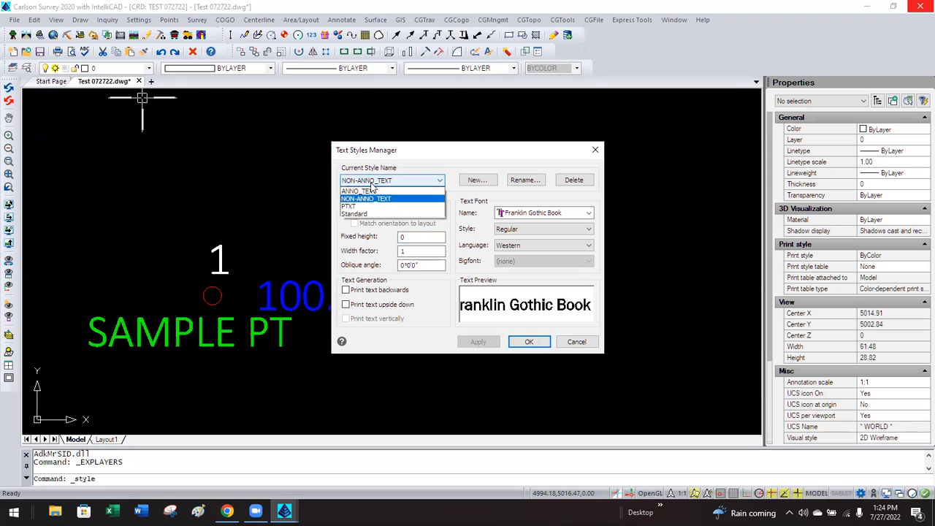
left_click(364, 212)
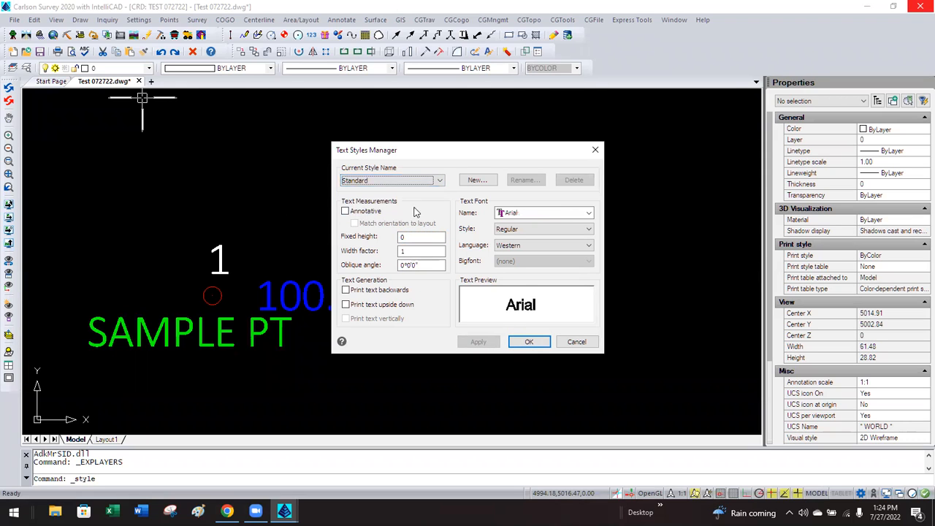
left_click(524, 343)
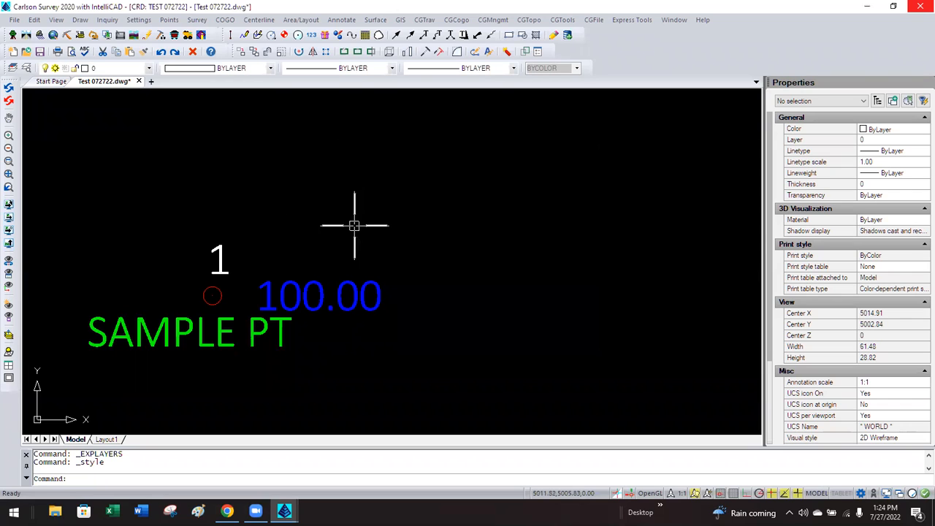
Start Draw > Text > Standard single-line text, placing its start point above-right of the 100.00 label.
left_click(81, 21)
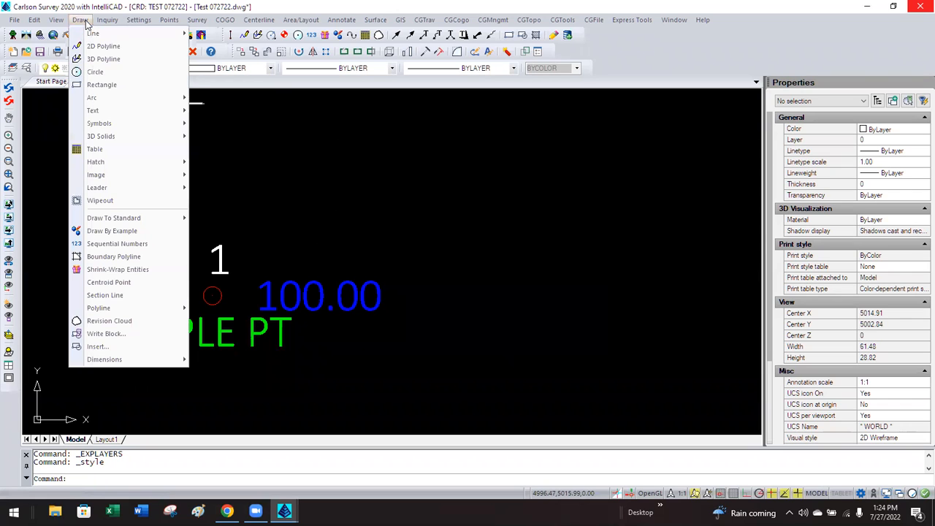
mouse_move(126, 109)
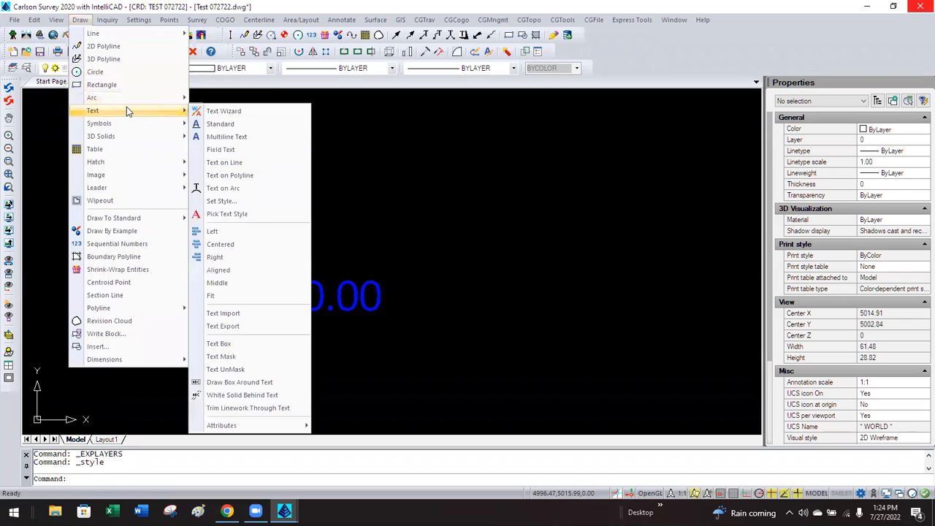
left_click(221, 124)
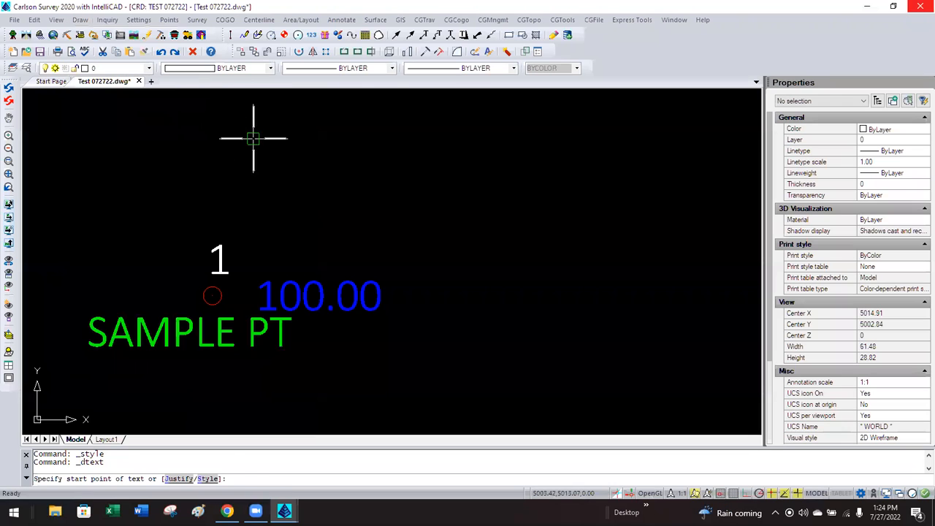
left_click(405, 208)
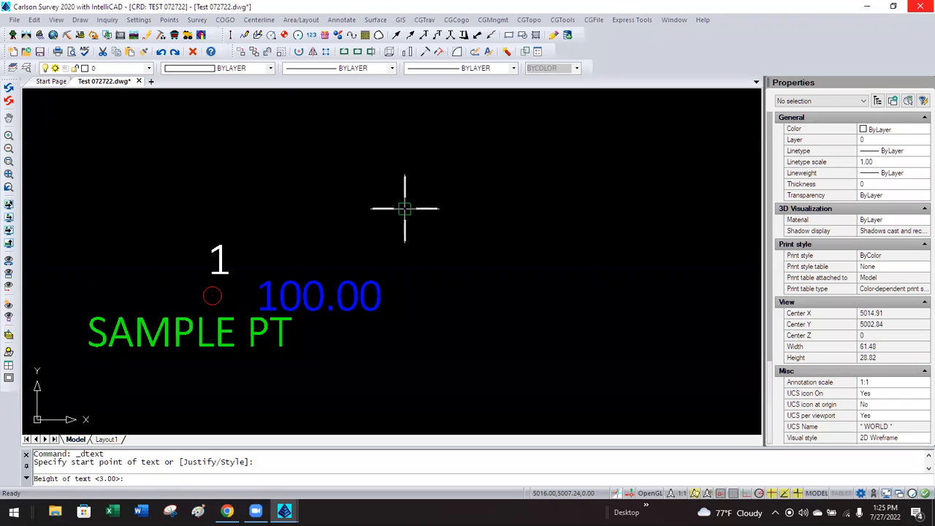
Enter the note 'TEST TEXT AT 1"=30' TO BE 0.1 INCHES TALL (ON PAPER)' at height 3.00, rotation E.
key("Return")
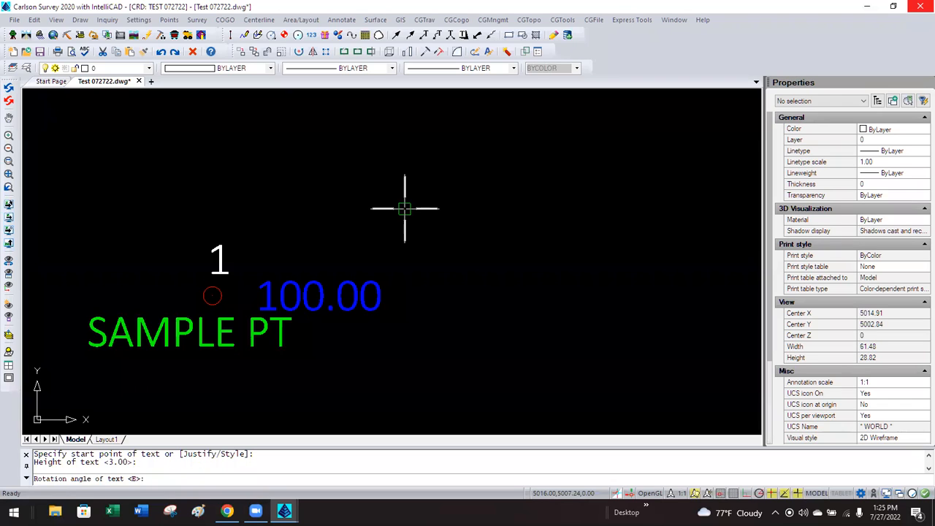
key("Return")
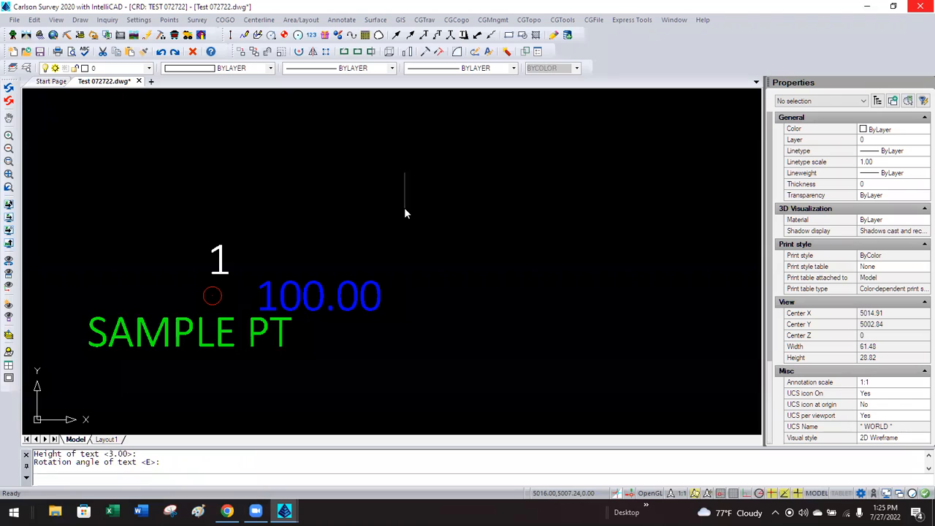
type("TEST ")
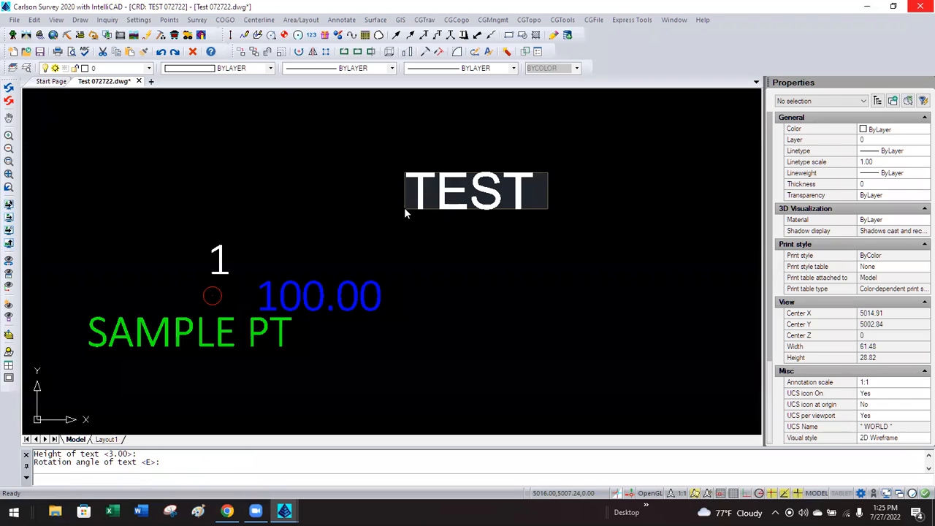
type("TEXT")
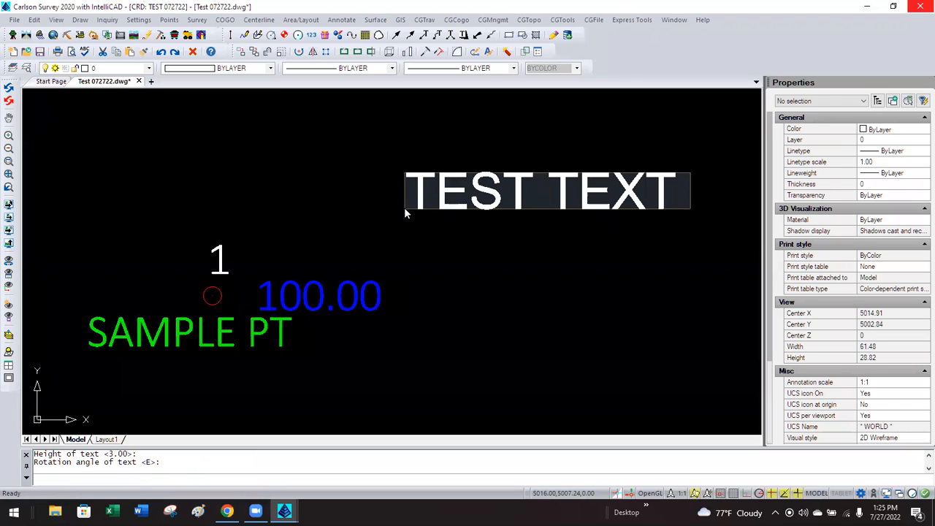
type(" AT 1\"=")
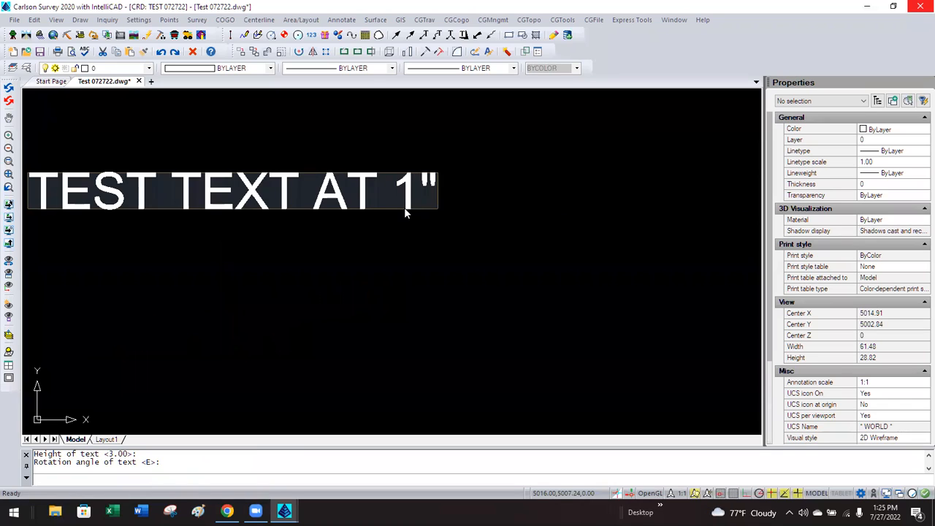
type("30")
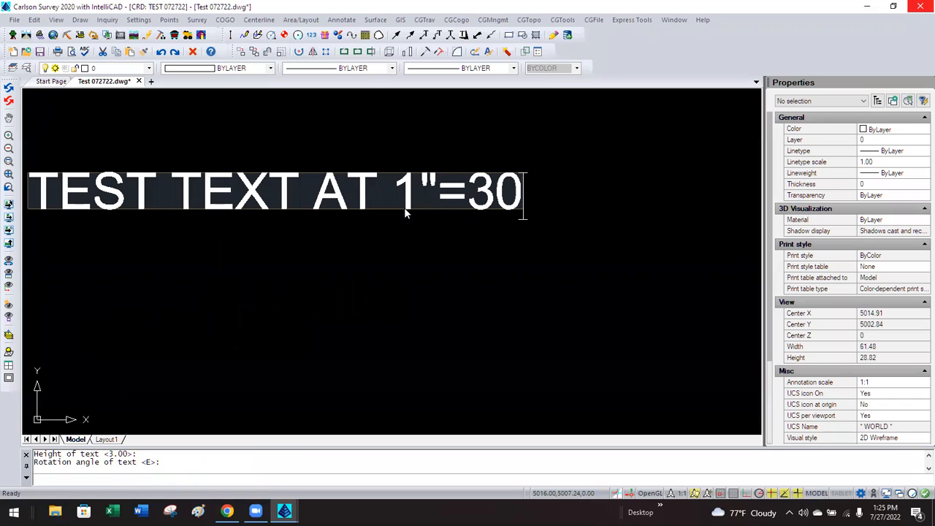
type("' TO BE")
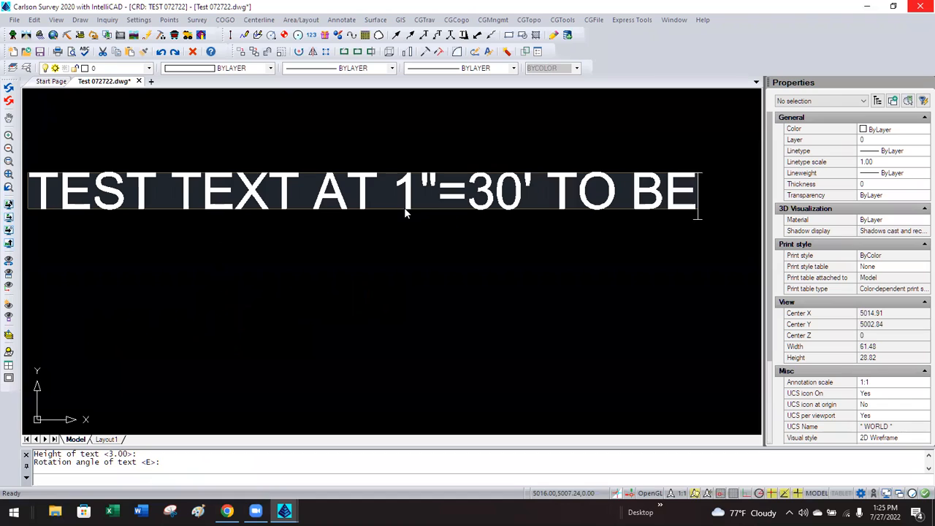
type(" 0.1 IN")
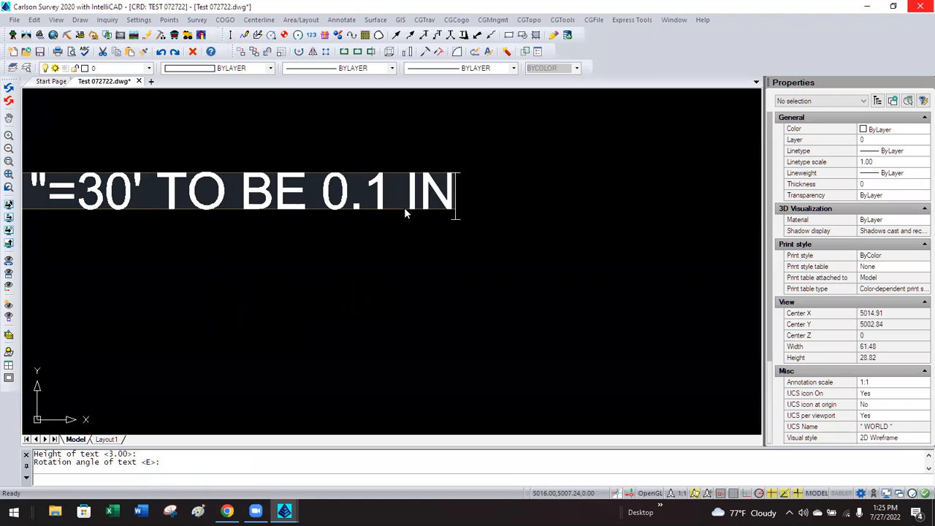
type("CHES TALL")
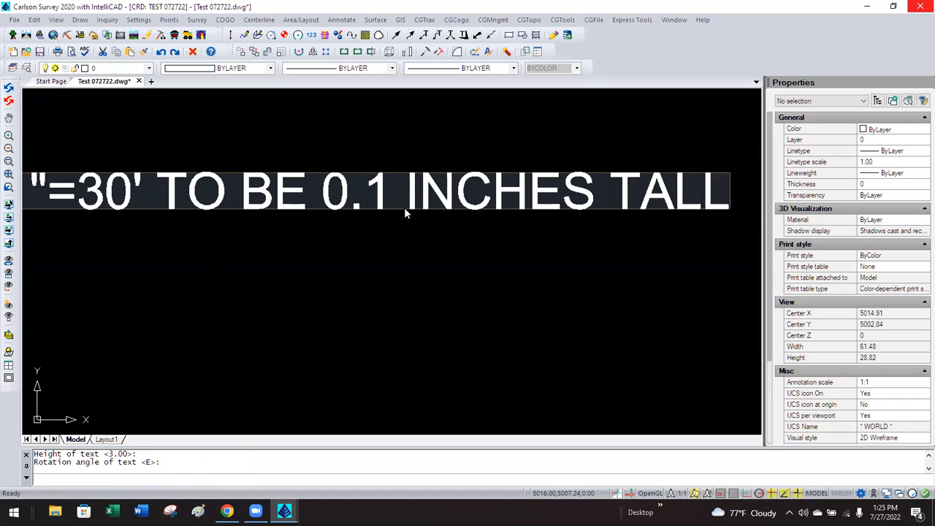
type(" (ON PAPER)")
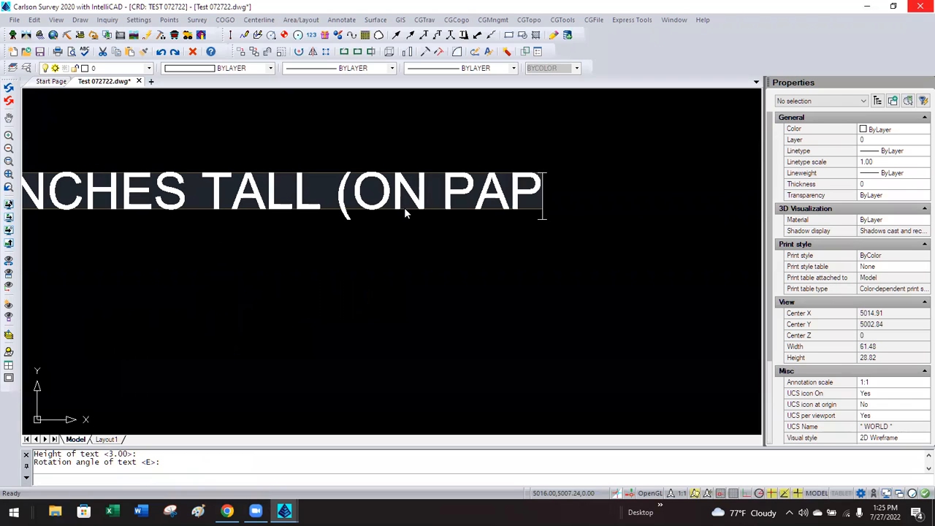
key("Return")
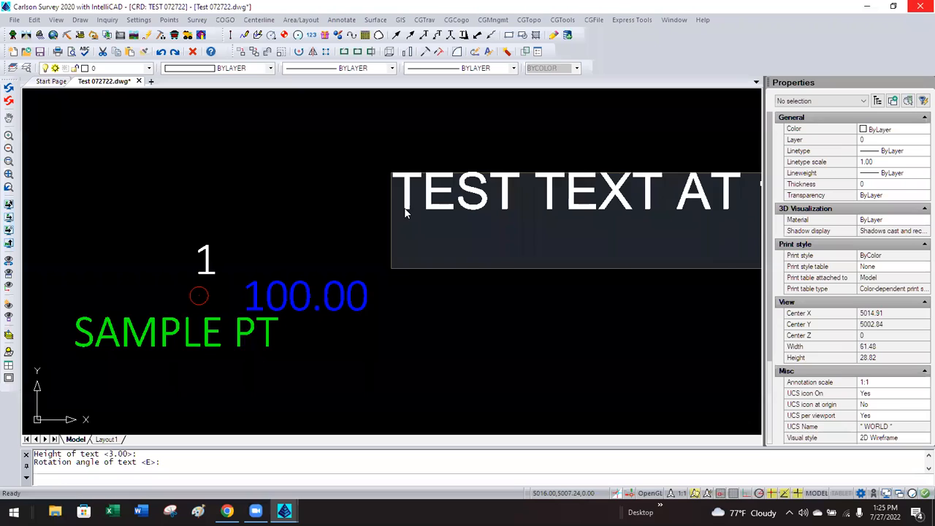
key("Return")
scroll(335, 194, "down", 6)
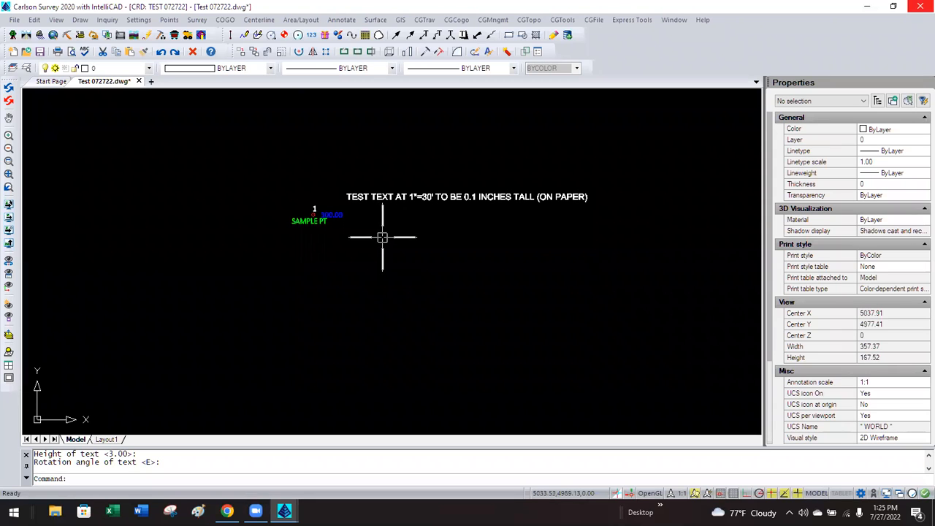
scroll(383, 238, "up", 2)
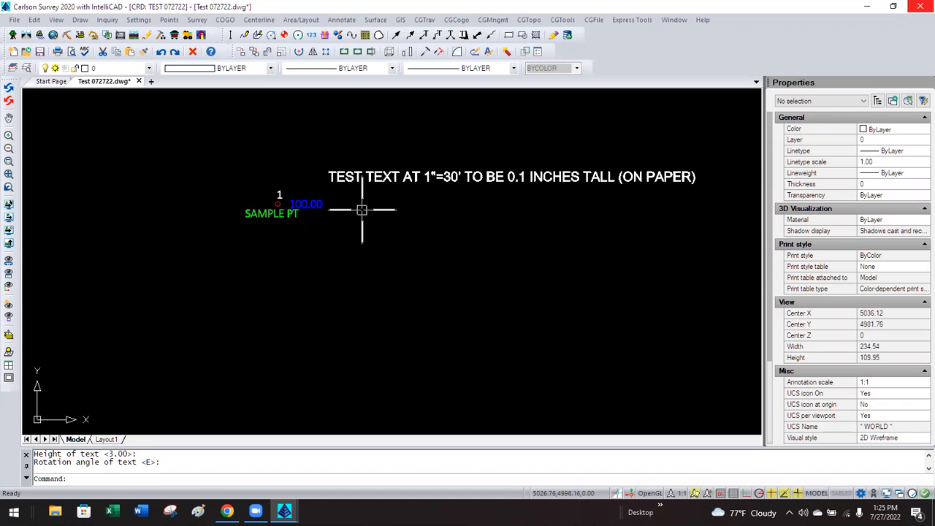
scroll(357, 206, "up", 1)
middle_click_drag(358, 206, 253, 223)
left_click(139, 20)
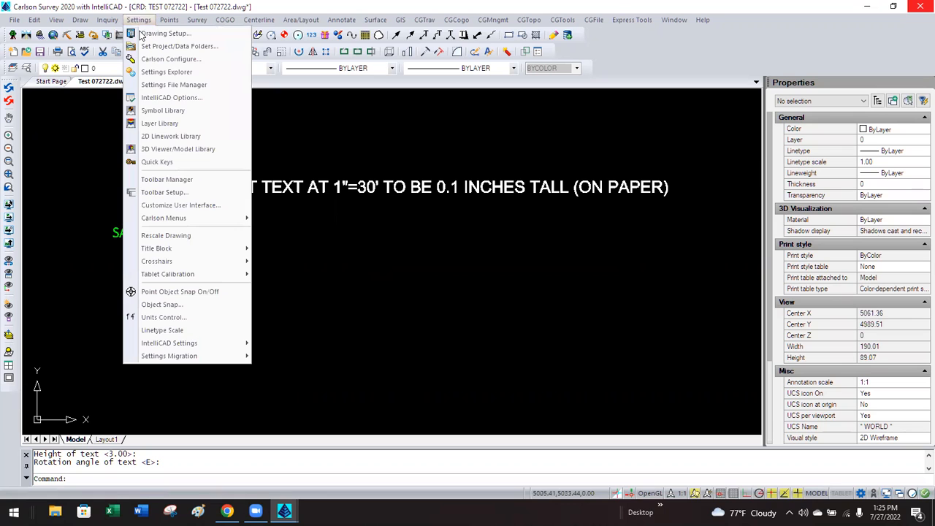
left_click(142, 35)
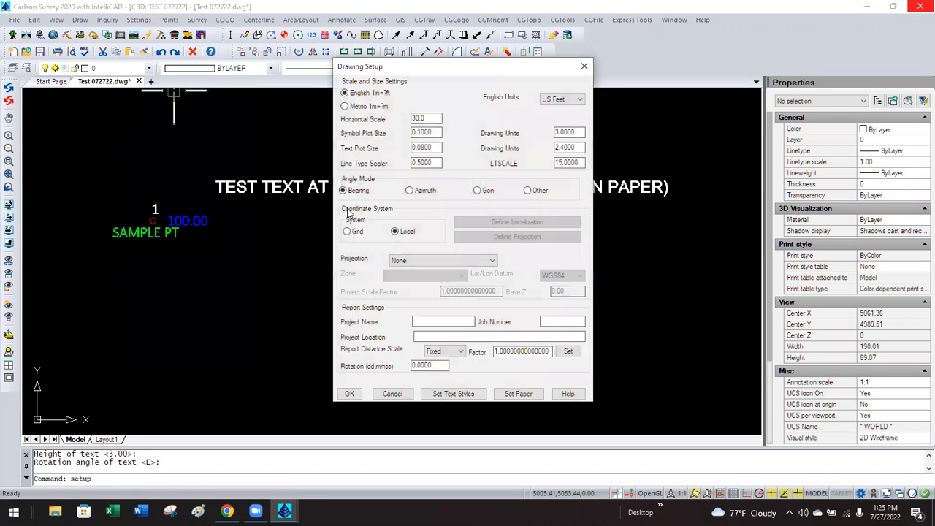
double_click(414, 118)
type("30.0")
left_click(394, 393)
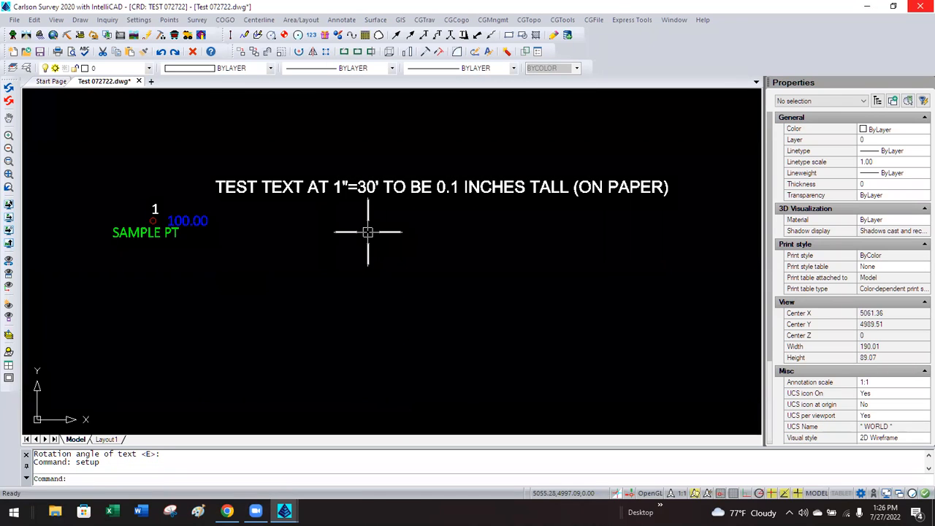
type("_DTEXT")
Place 'TEST A LITTEL BIGGER' at height 5, rotation E, just below the first note.
key("Return")
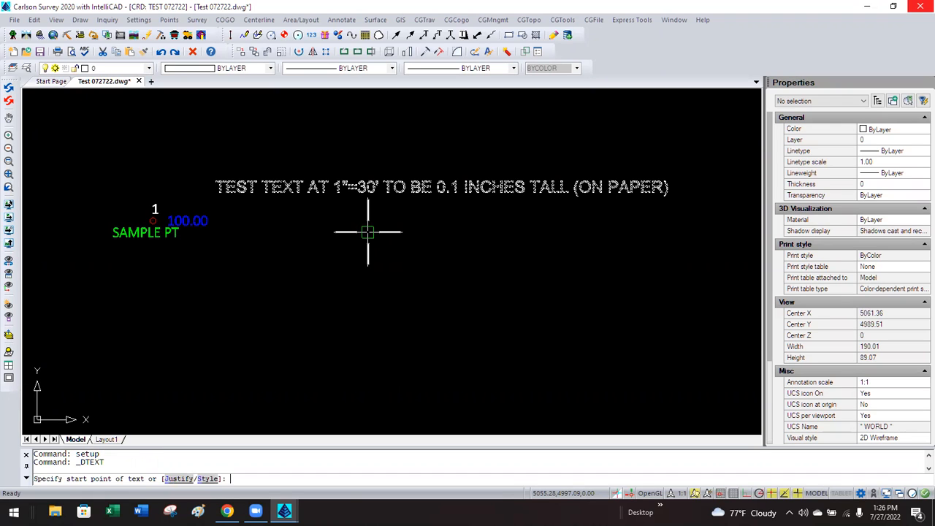
left_click(298, 236)
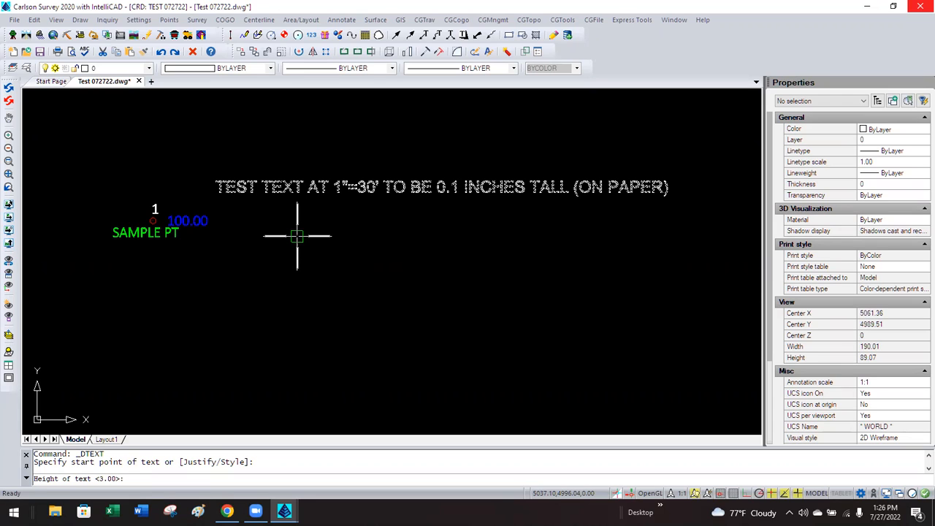
type("5")
key("Return")
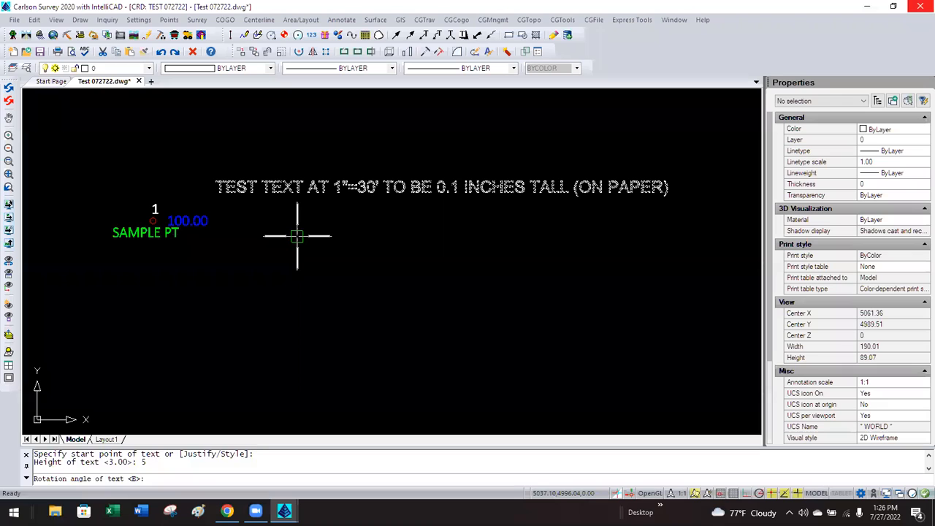
key("Return")
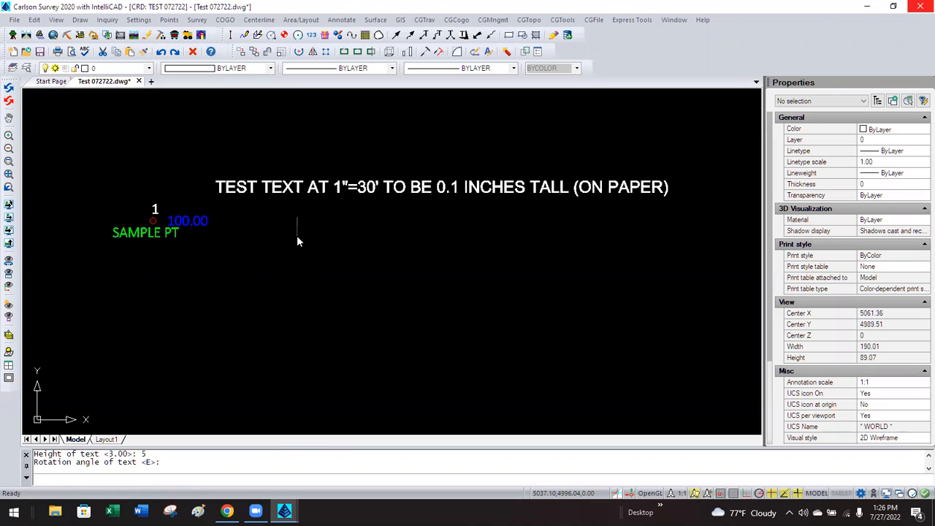
type("TEST ")
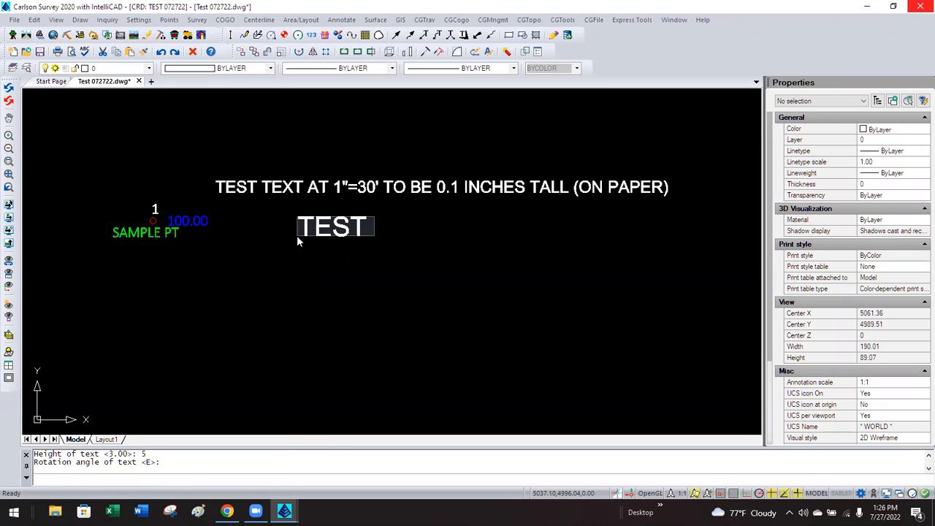
type("A LIT")
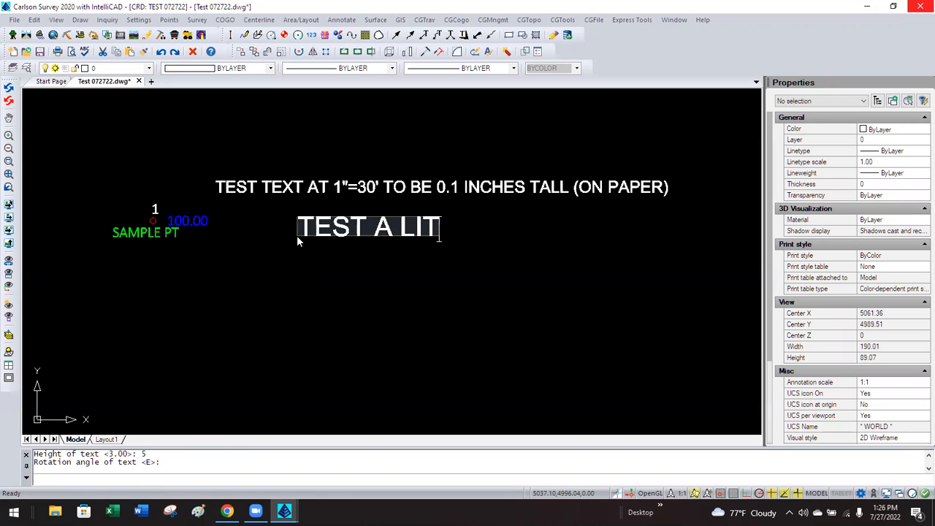
type("TEL BIGGER")
key("Return")
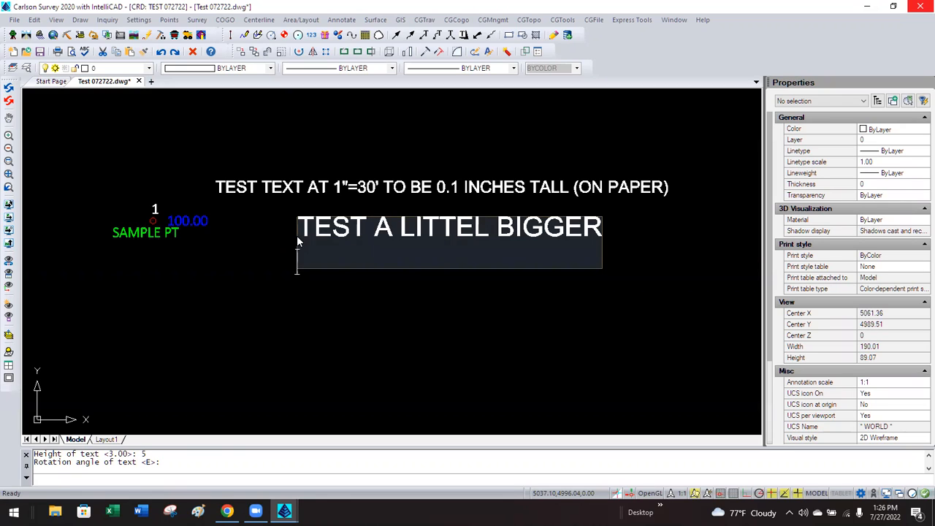
key("Return")
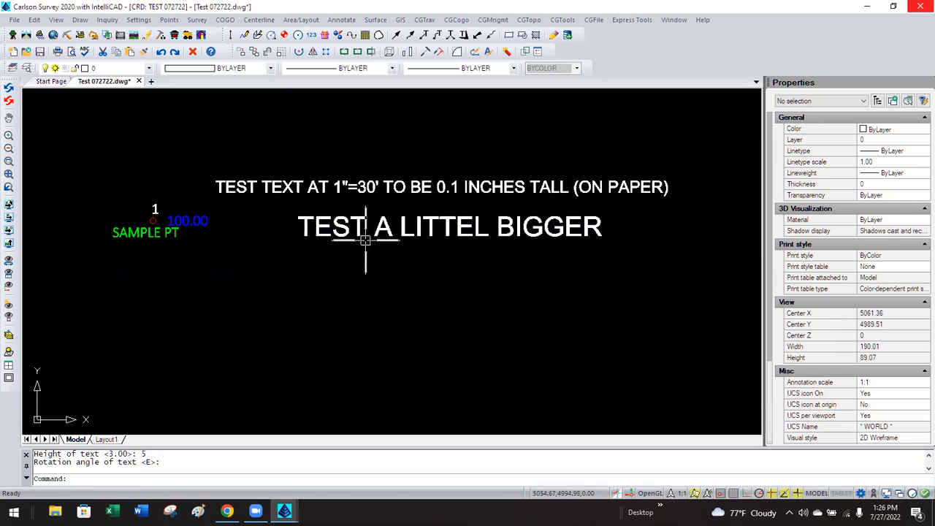
left_click(340, 188)
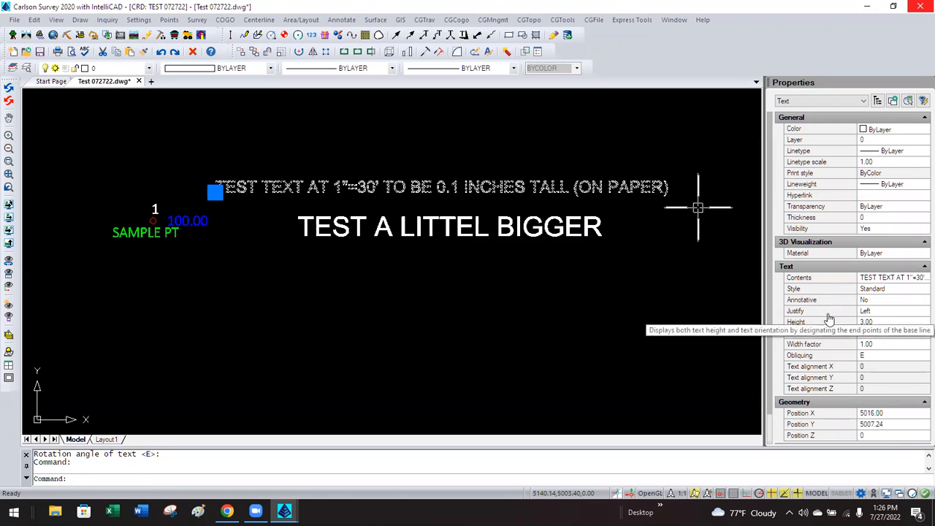
left_click(879, 321)
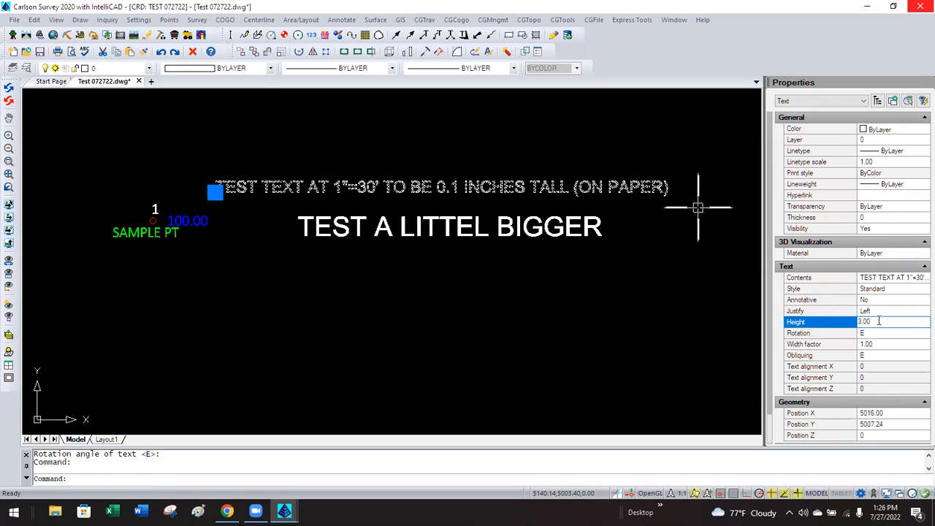
left_click(647, 284)
key("Escape")
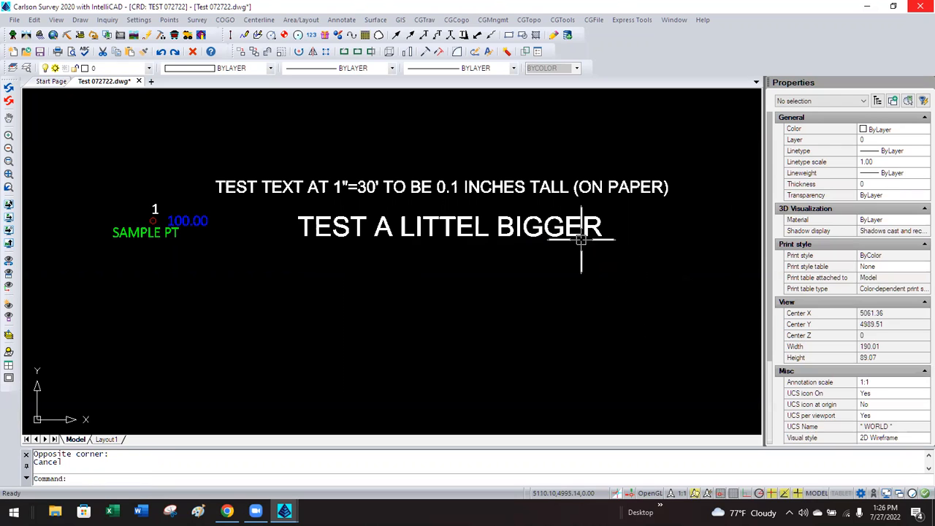
left_click(578, 230)
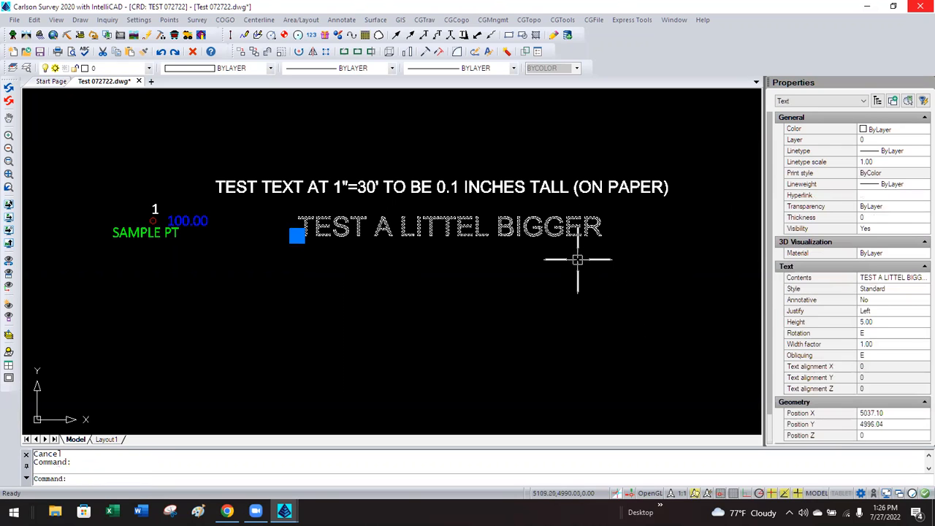
left_click(885, 322)
left_click(882, 322)
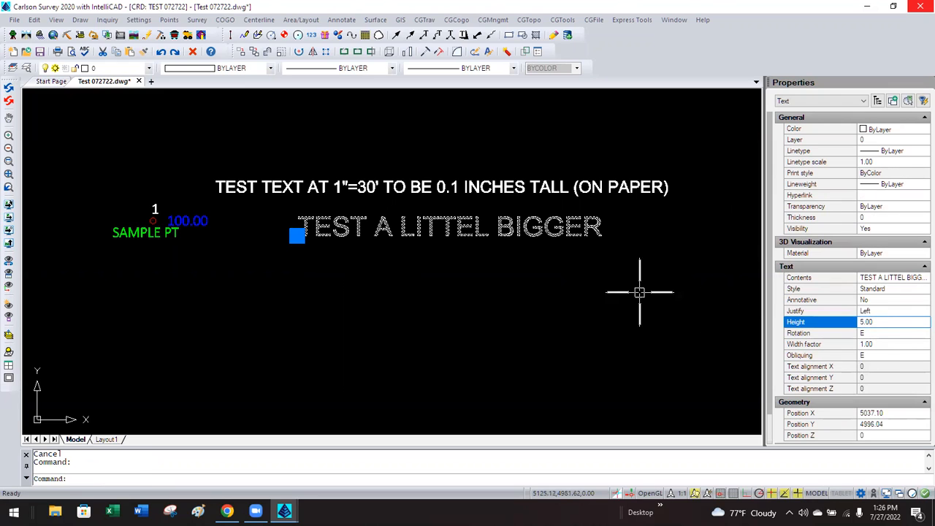
key("Escape")
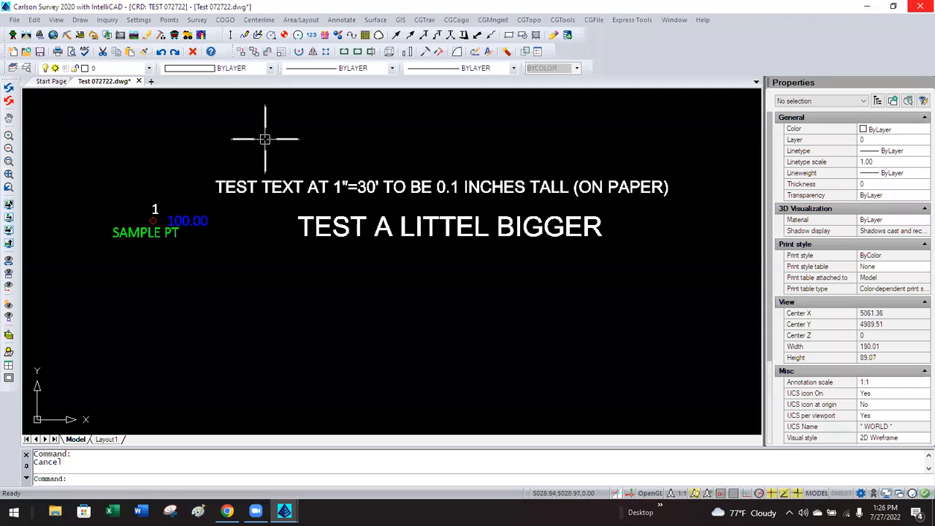
Create a new text style named FIXED HT NON-ANNO.
left_click(79, 20)
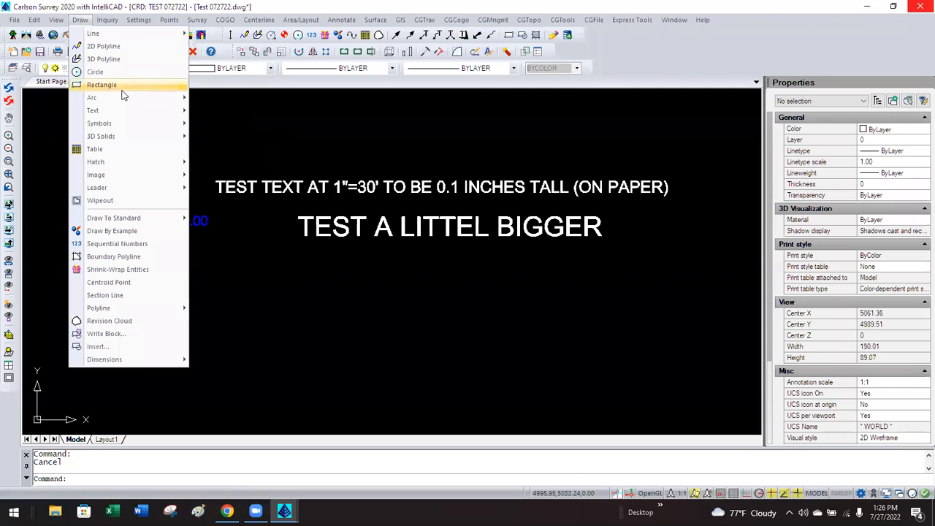
mouse_move(132, 112)
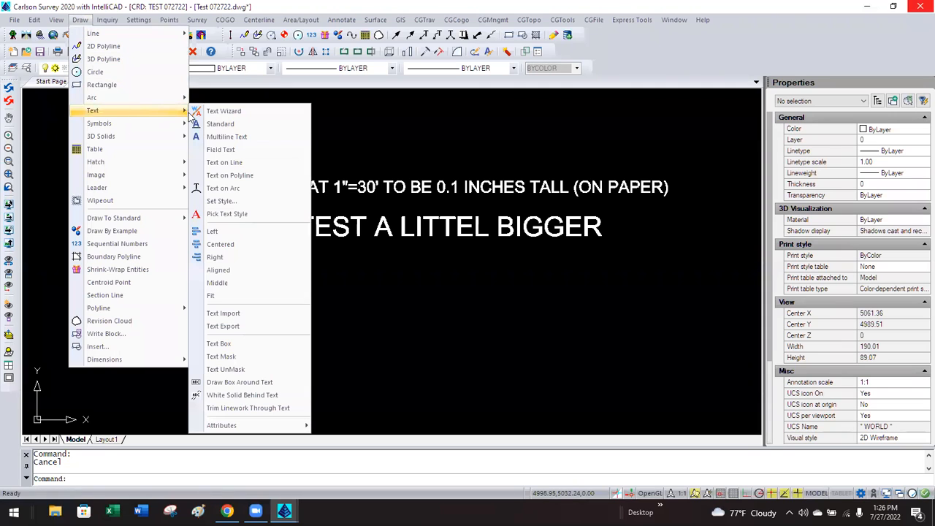
left_click(232, 201)
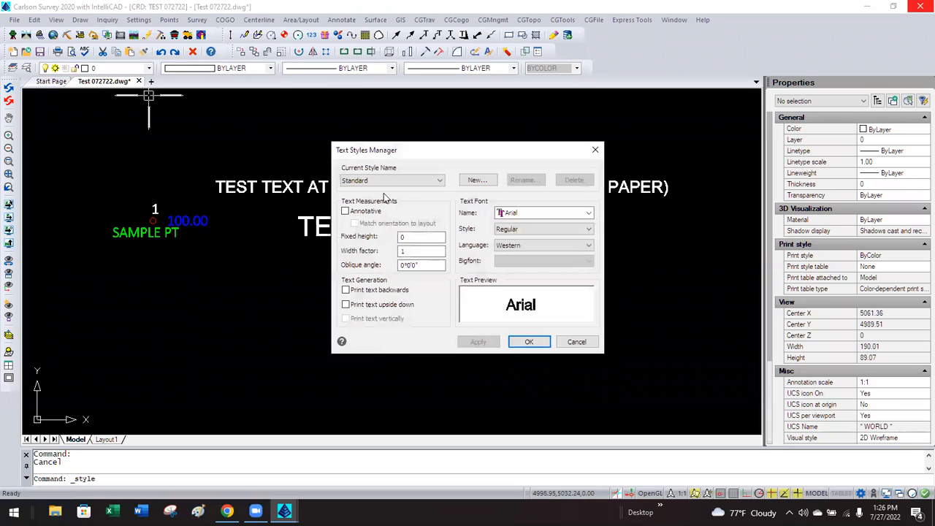
left_click(468, 179)
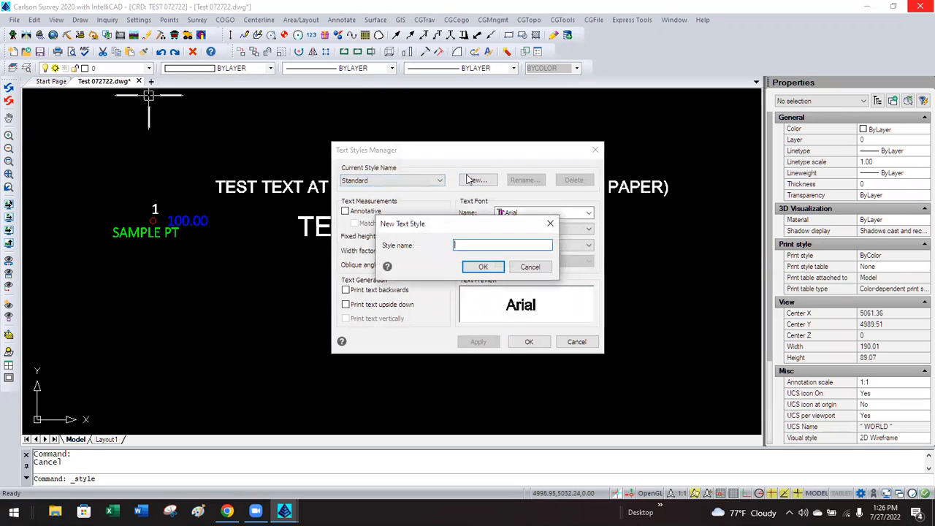
type("FIXED HT NON-ANNO")
left_click(482, 268)
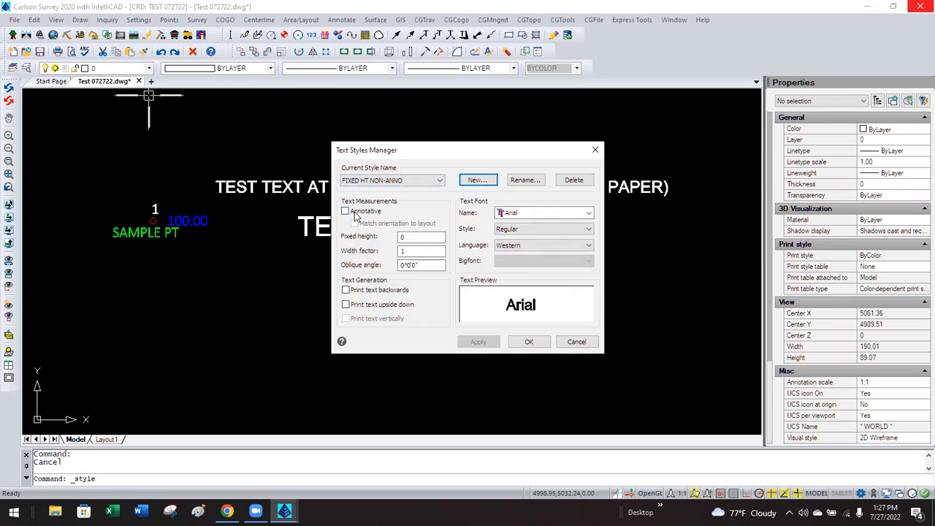
Give FIXED HT NON-ANNO a fixed height of 3 and save the style.
double_click(406, 237)
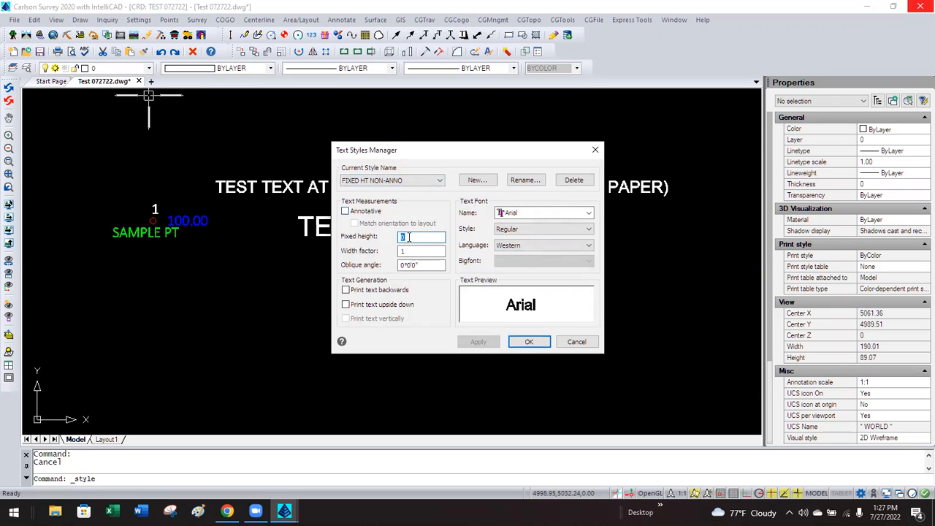
type("5")
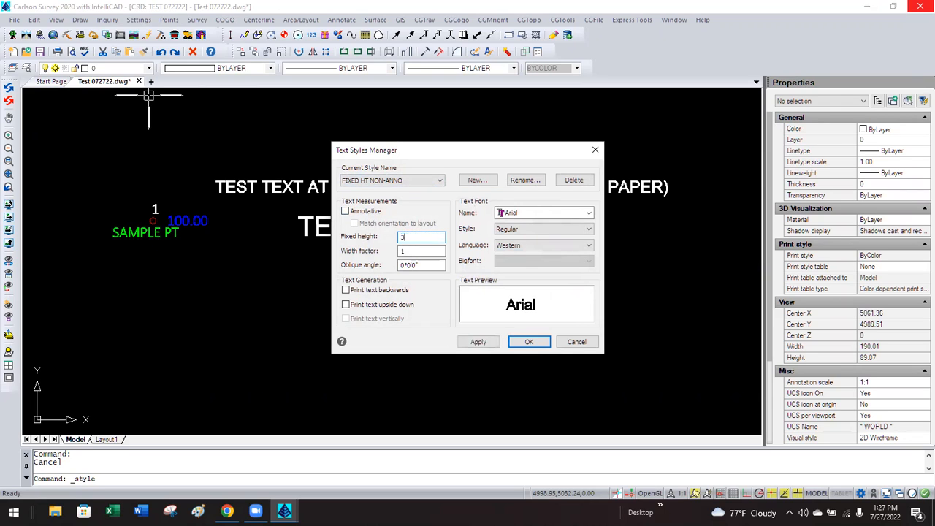
key("Return")
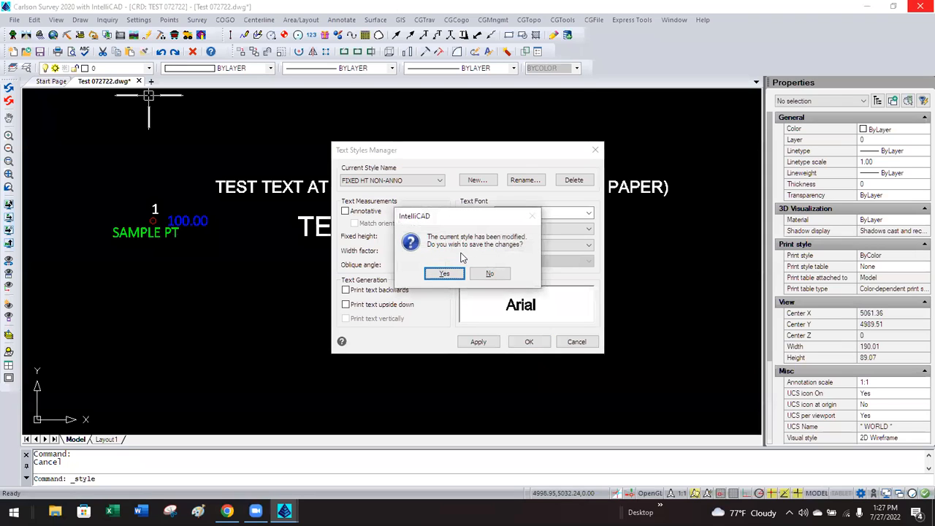
left_click(446, 274)
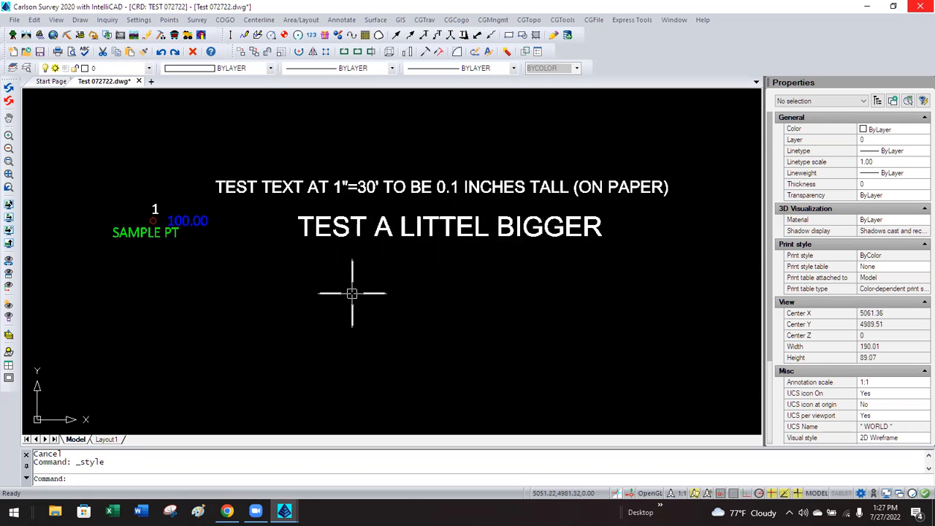
Place single-line text 'THIS IS AT HEIGHT 3 DRAWING UNITS' below the existing notes.
left_click(78, 20)
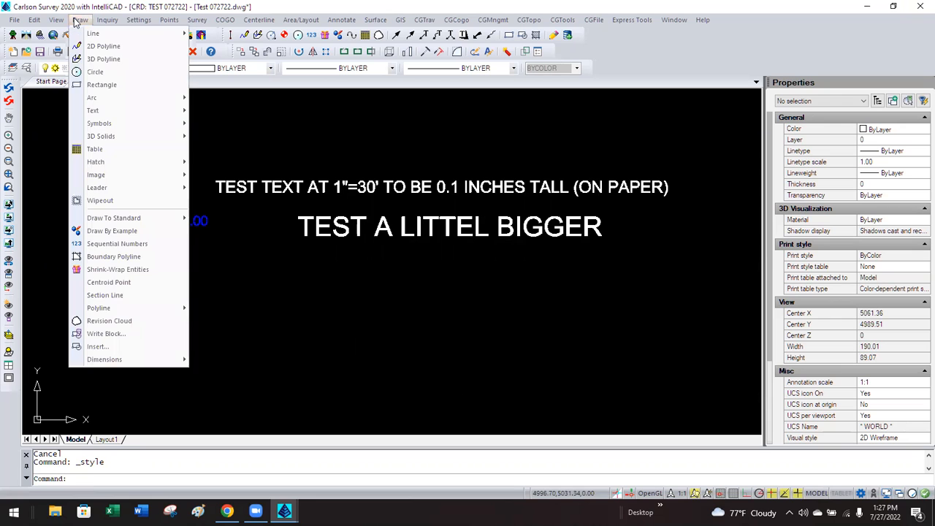
mouse_move(109, 112)
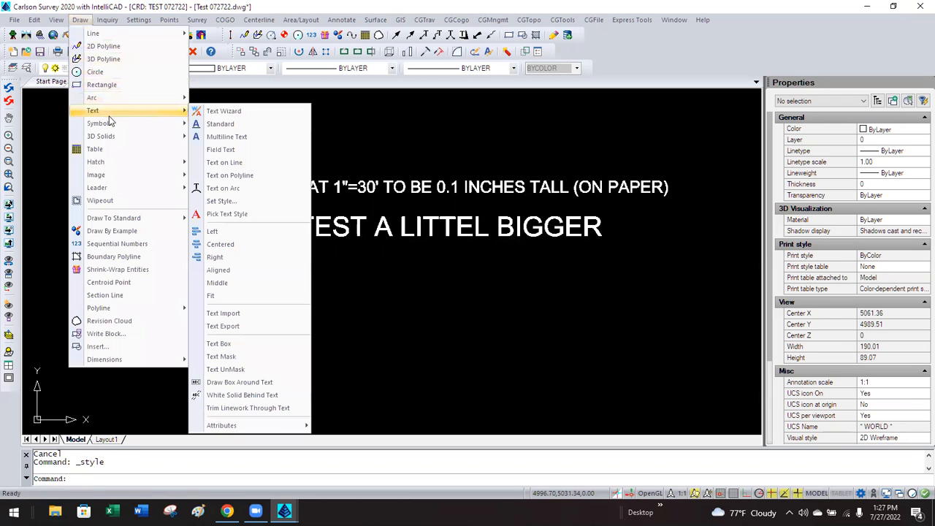
left_click(219, 123)
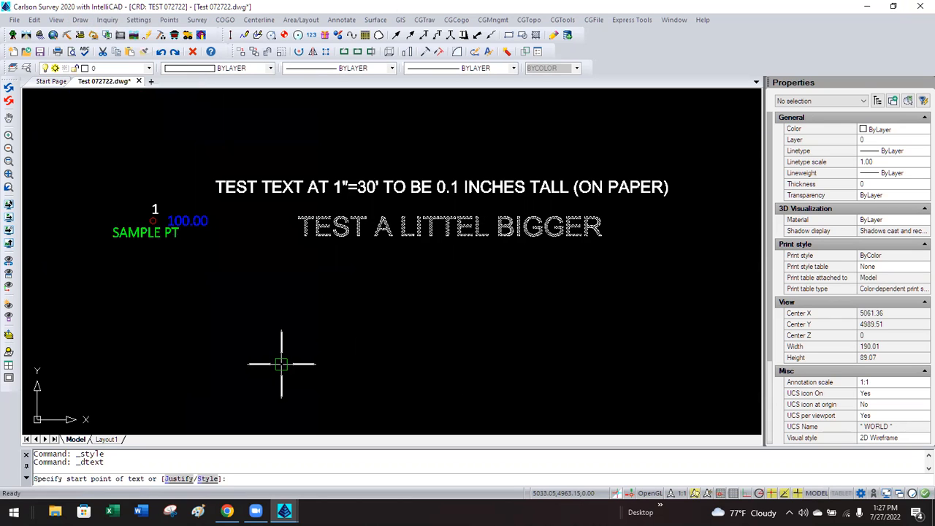
left_click(292, 342)
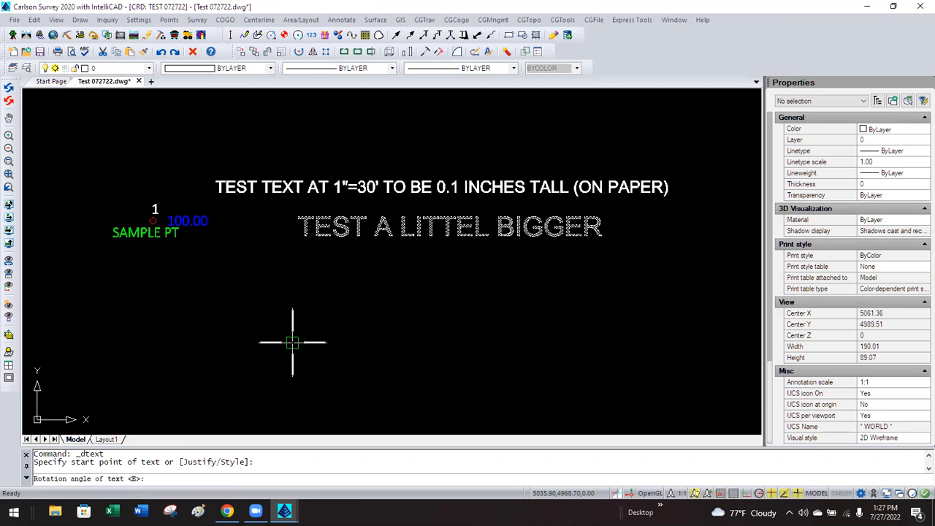
key("Return")
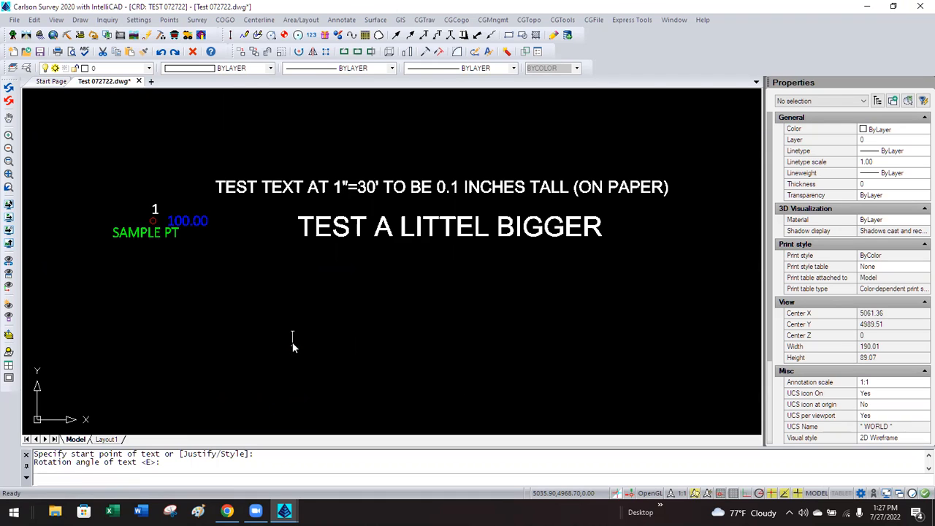
type("THIS IS AT")
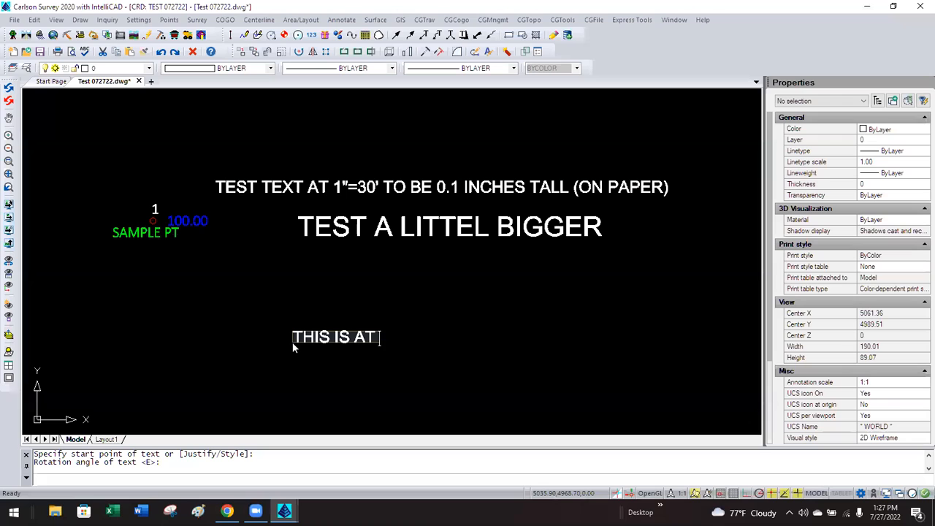
type(" HEIGHT 3 D")
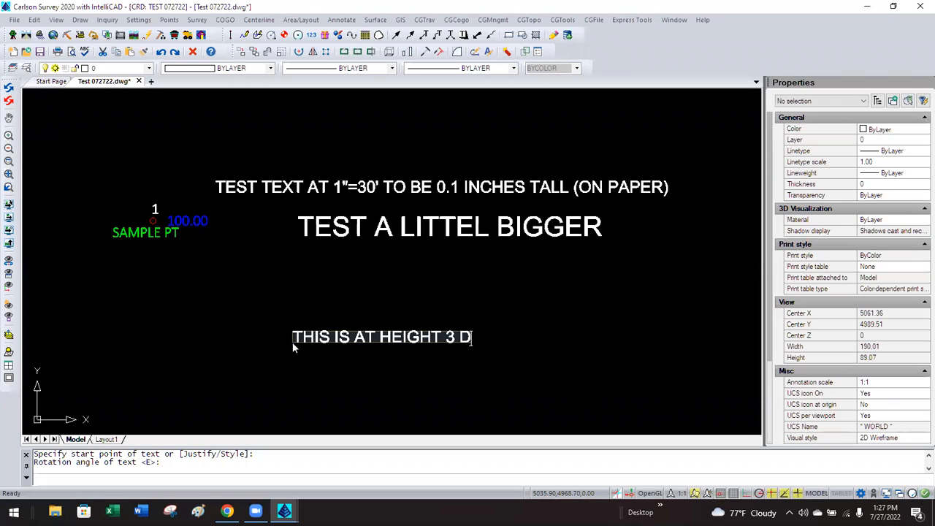
type("RAWING UNITS")
key("Return")
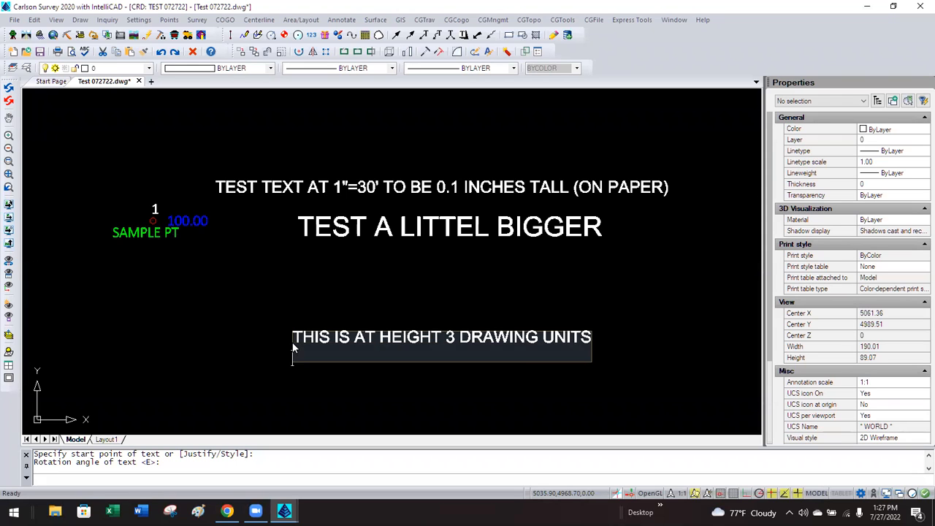
key("Return")
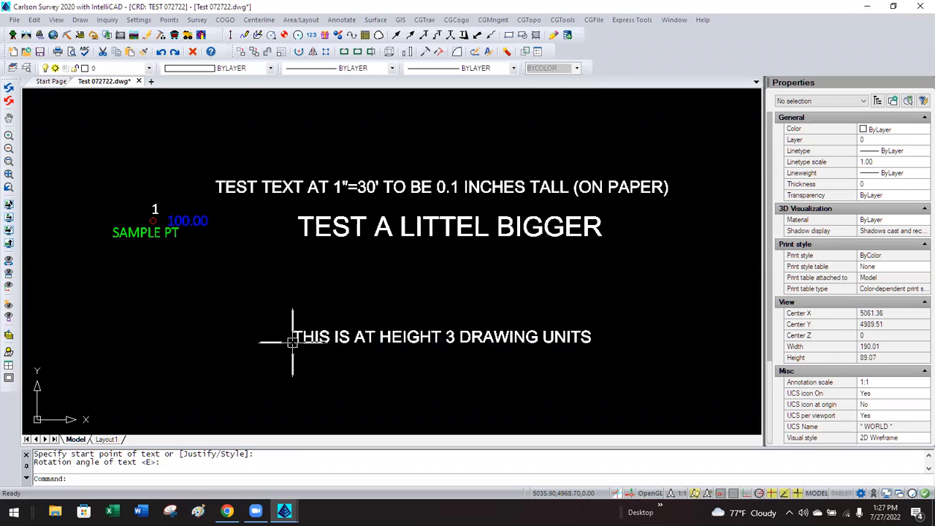
left_click(293, 342)
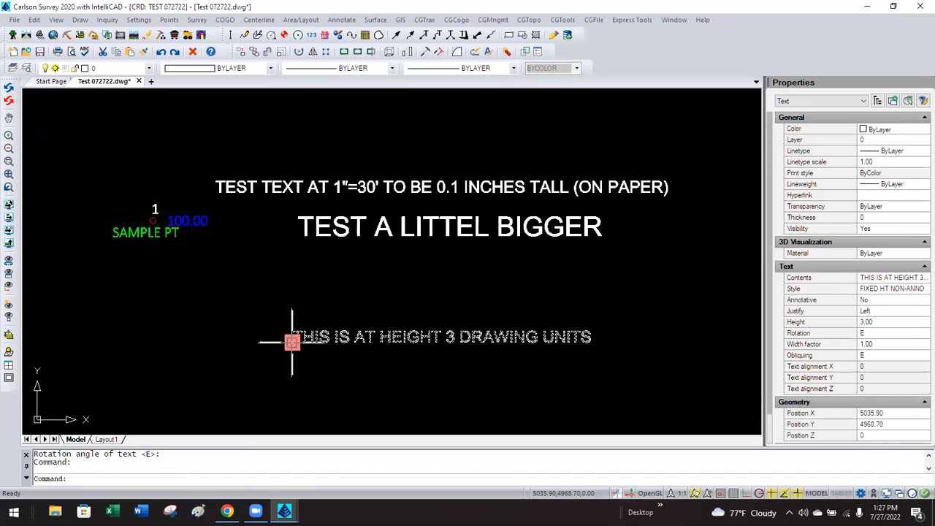
Move the height-3 text up and left to sit just under TEST A LITTEL BIGGER.
left_click(292, 342)
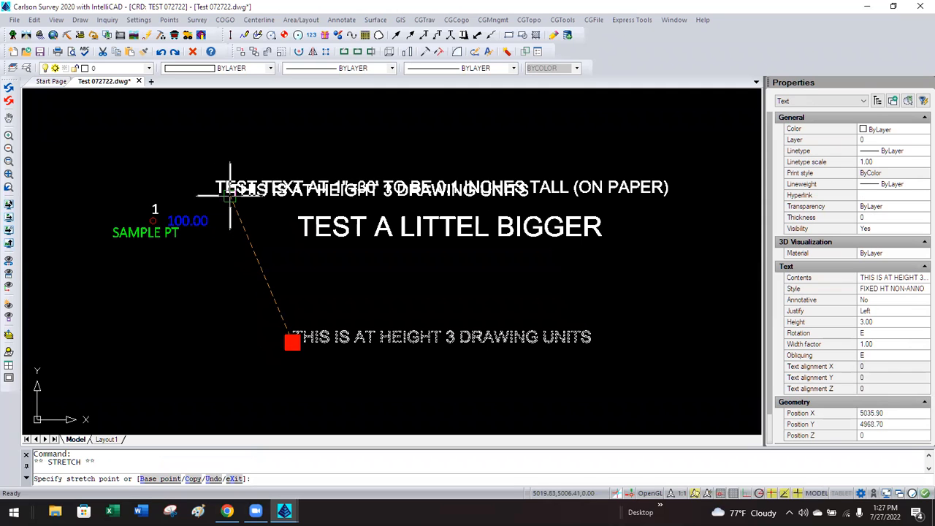
left_click(265, 317)
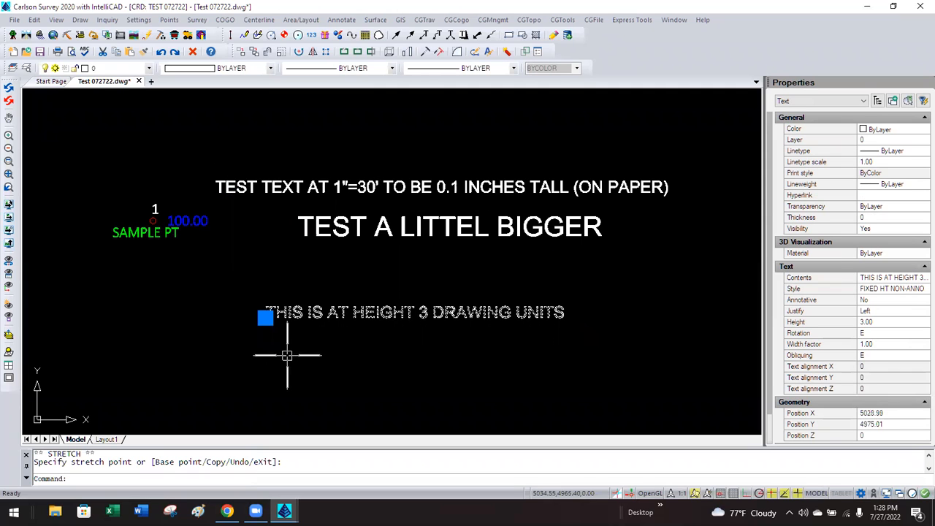
key("Escape")
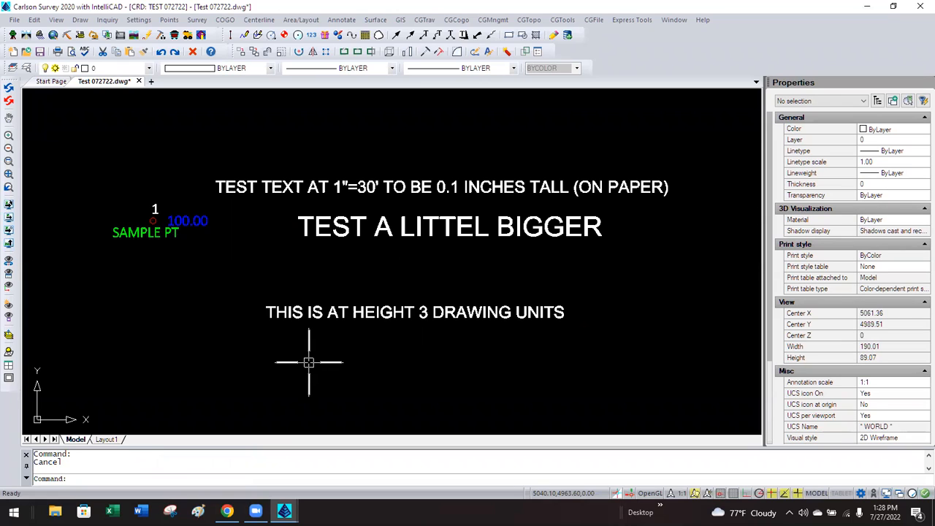
left_click(317, 312)
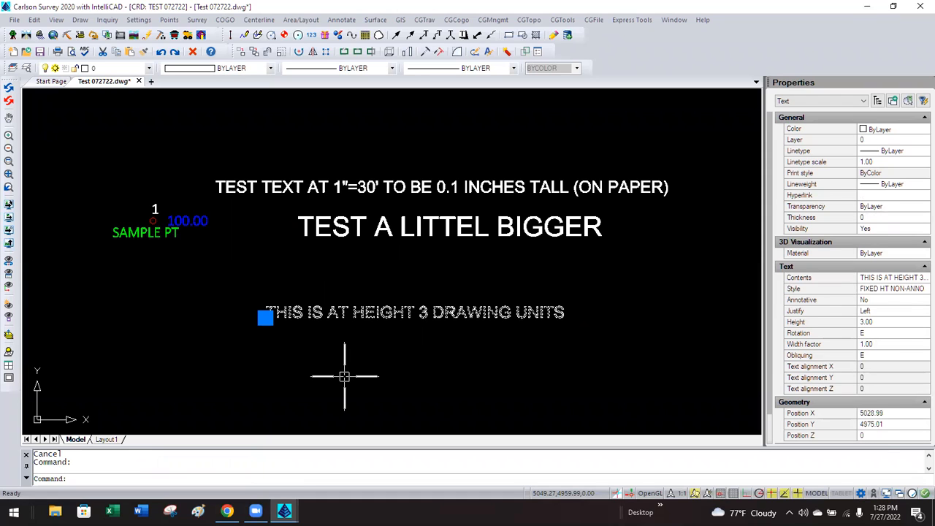
key("Escape")
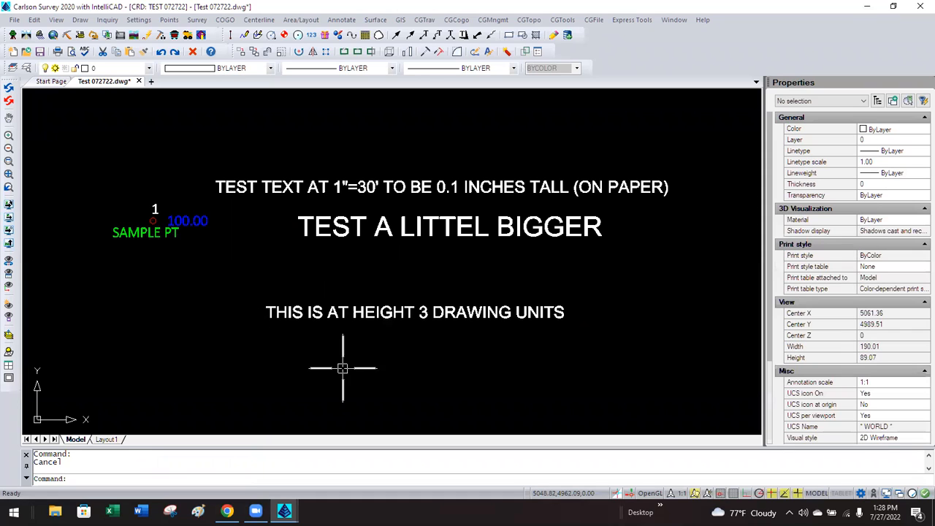
left_click(26, 69)
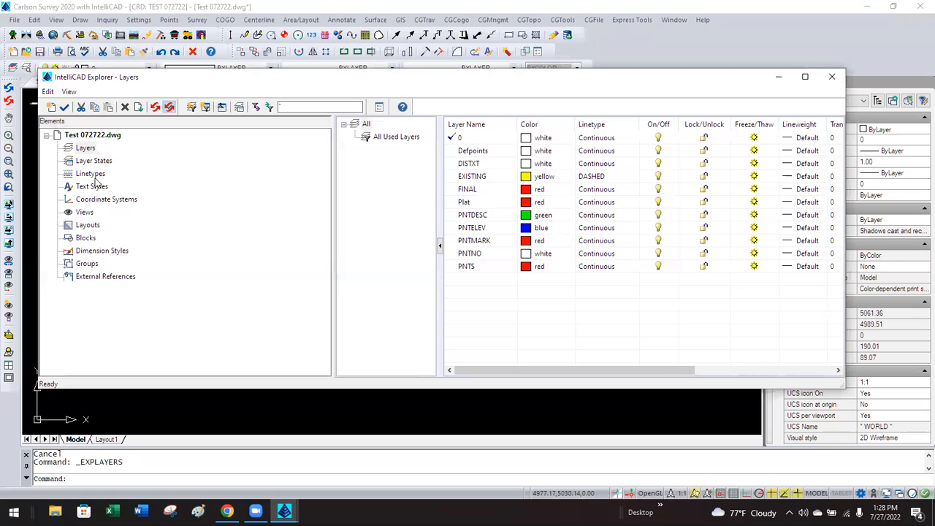
left_click(93, 186)
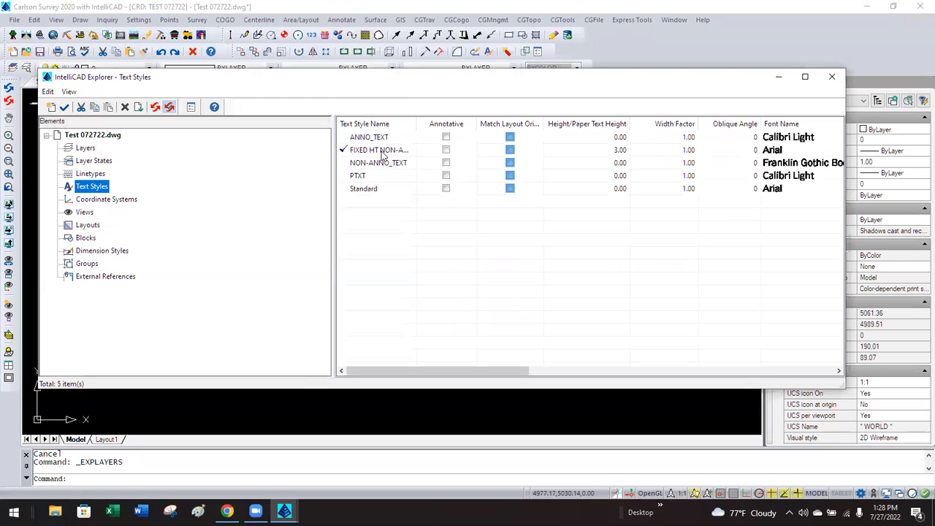
left_click_drag(416, 123, 434, 123)
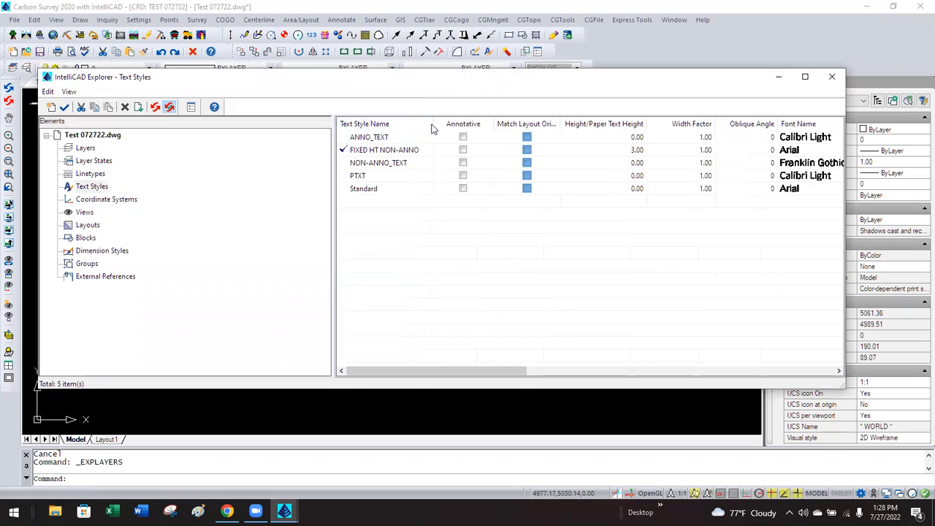
left_click(600, 150)
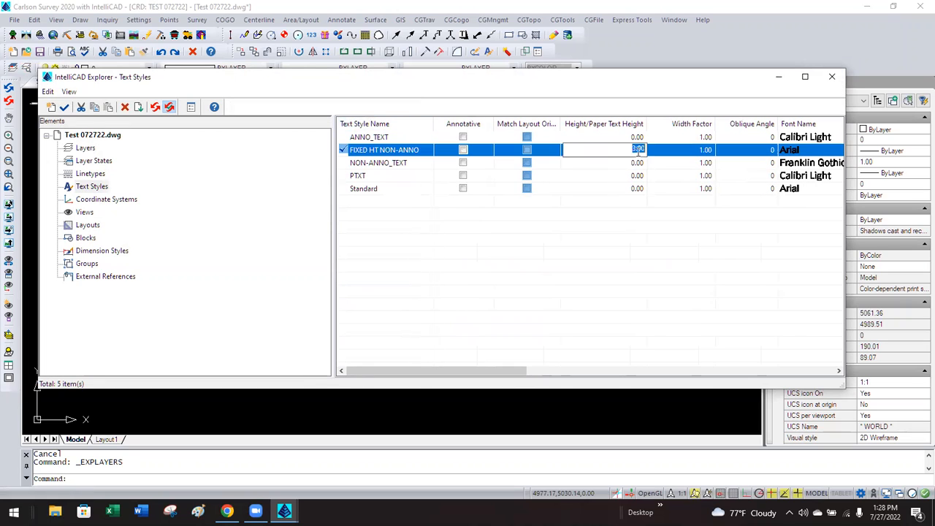
left_click(628, 149)
left_click(836, 78)
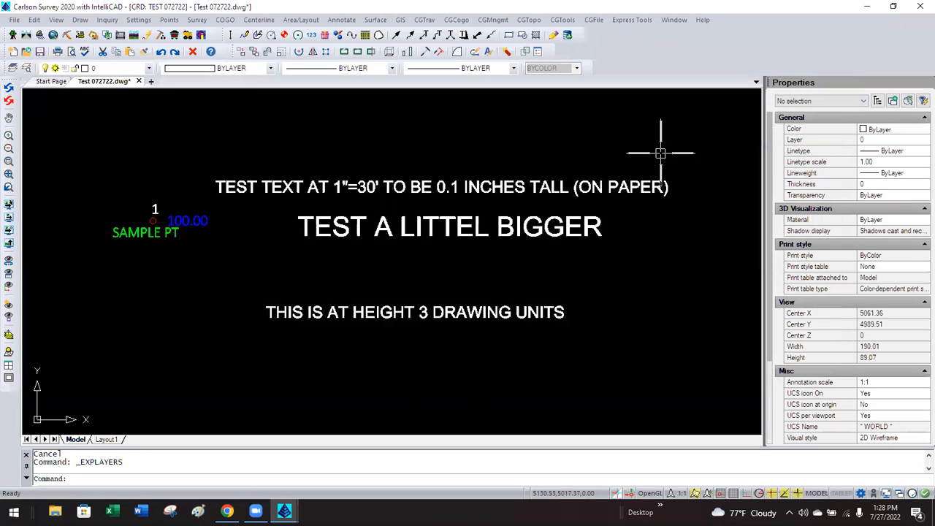
left_click(488, 307)
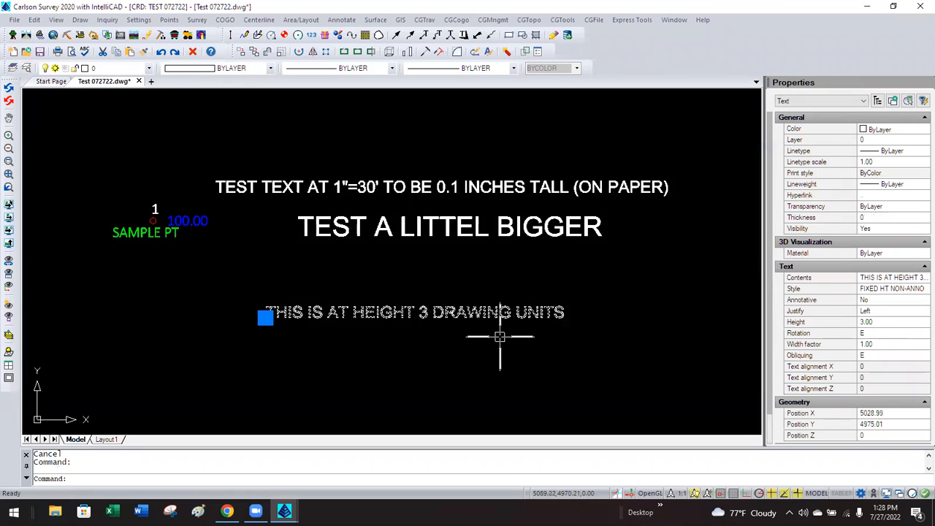
left_click(886, 321)
type("5")
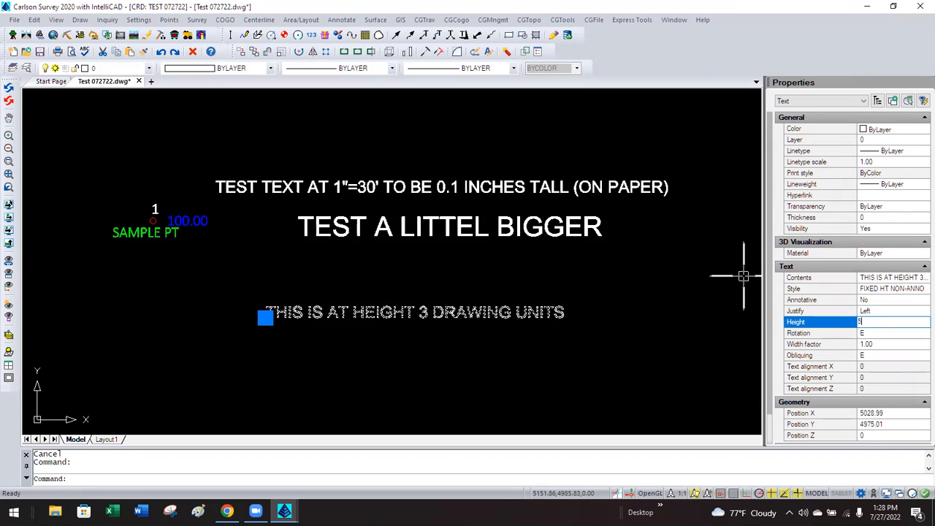
key("Return")
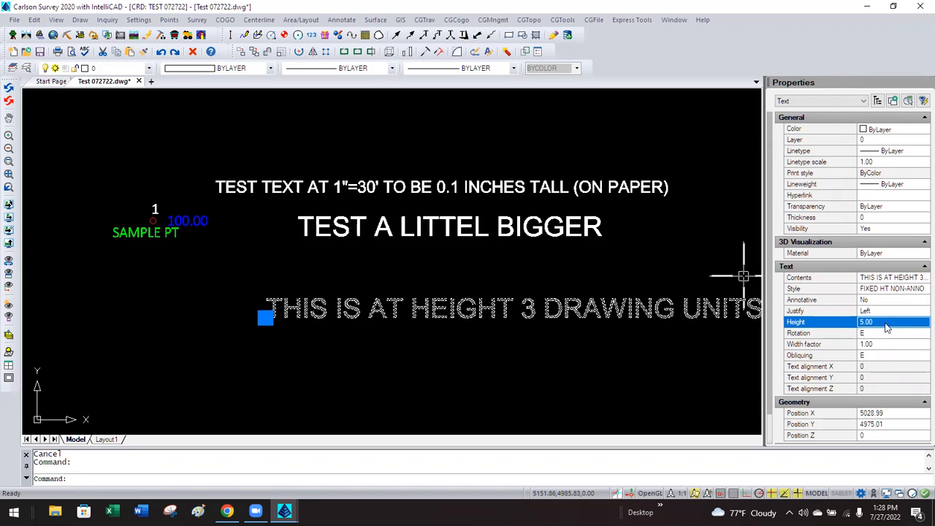
key("Escape")
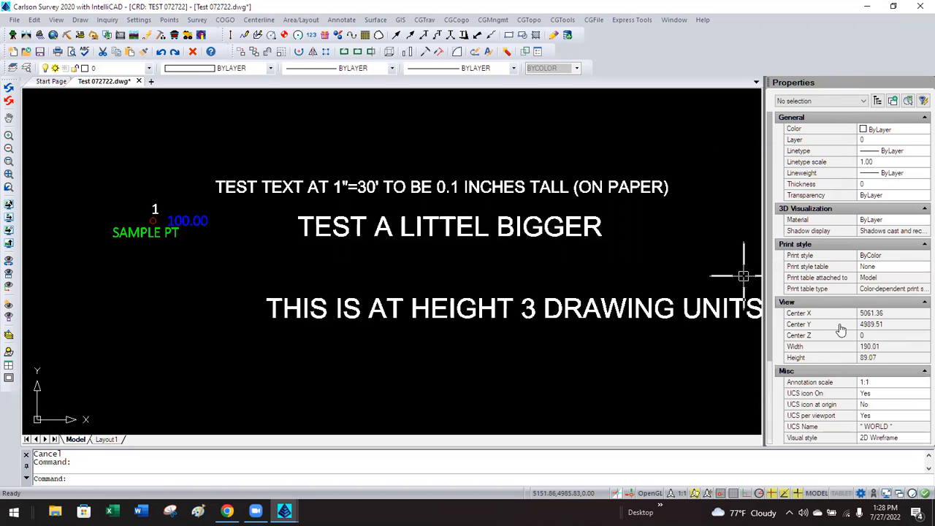
left_click(522, 309)
left_click(890, 322)
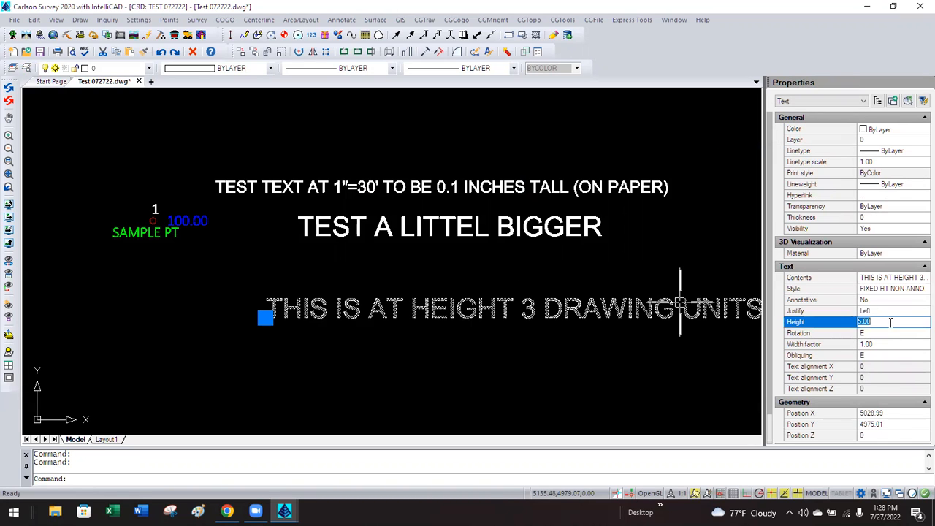
key("Escape")
key("Escape")
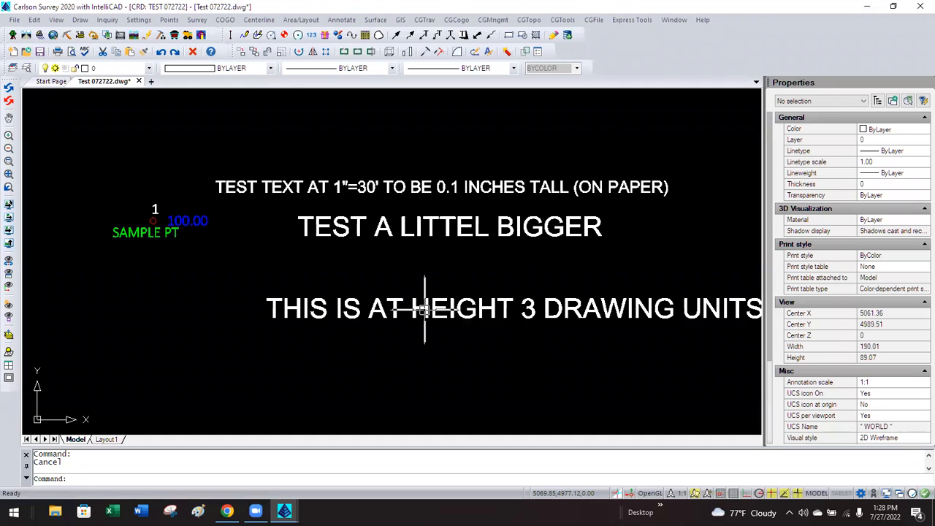
left_click(424, 309)
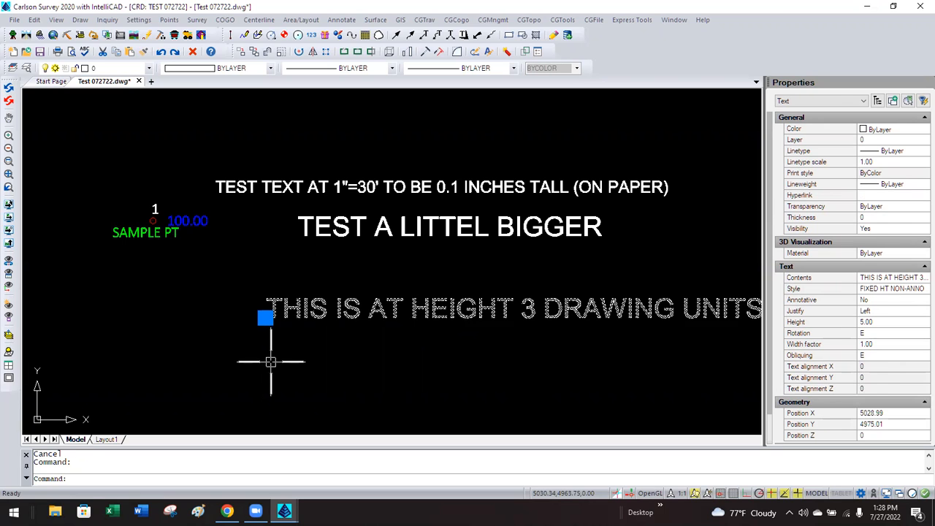
Replace the bottom text line's wording with STYLE FIXED HT NON-ANNO.
key("Escape")
double_click(302, 309)
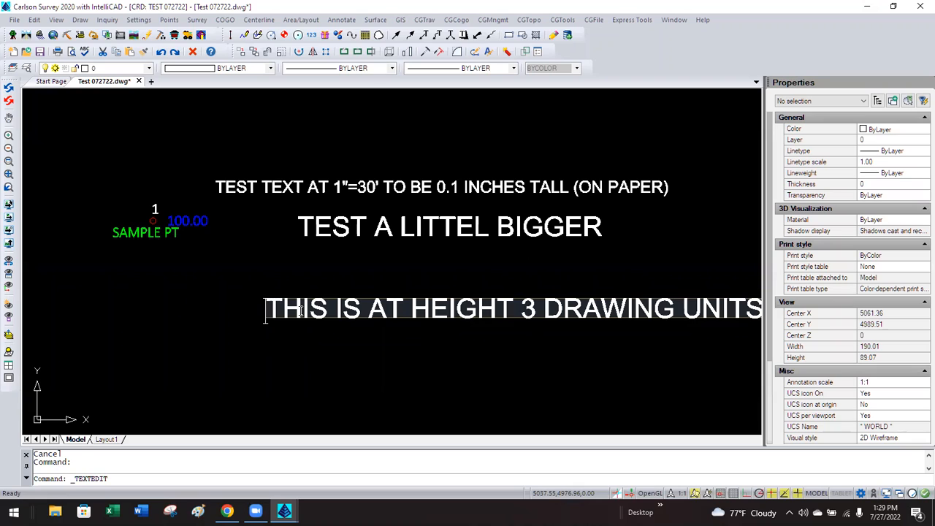
left_click(301, 310)
double_click(300, 311)
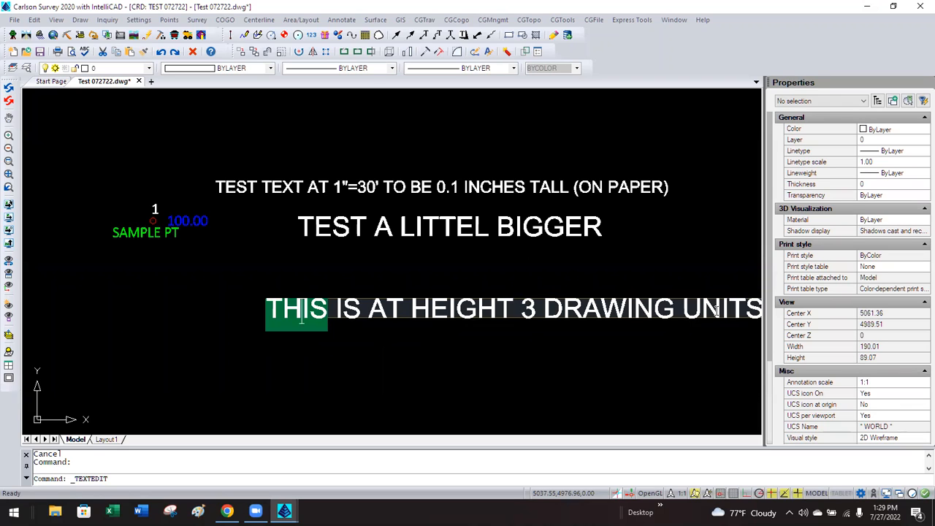
left_click(646, 353)
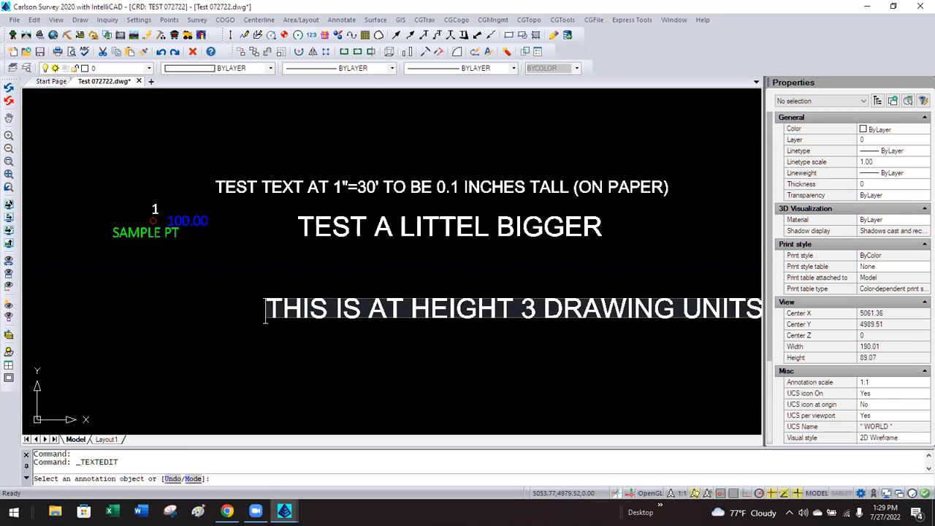
mouse_move(269, 306)
left_mouse_down()
mouse_move(759, 321)
mouse_move(763, 299)
mouse_move(664, 292)
left_mouse_up()
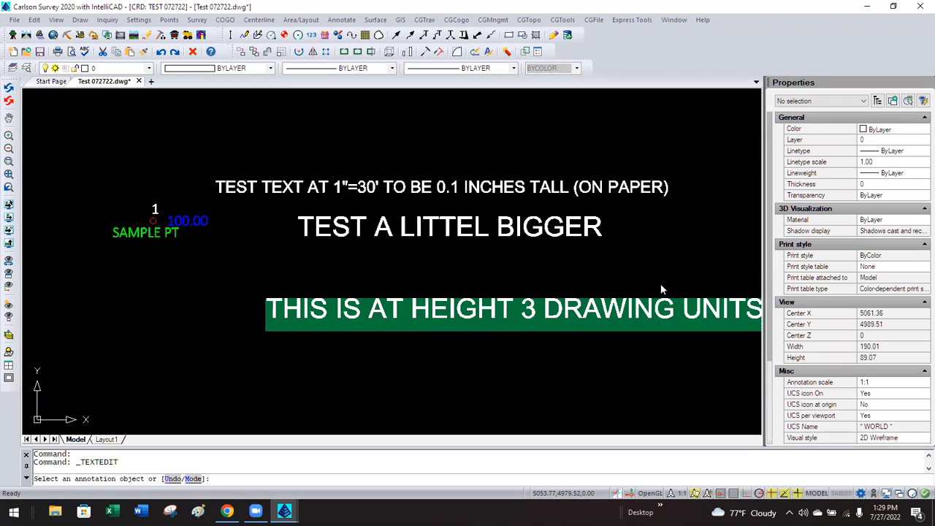
type("STYLE")
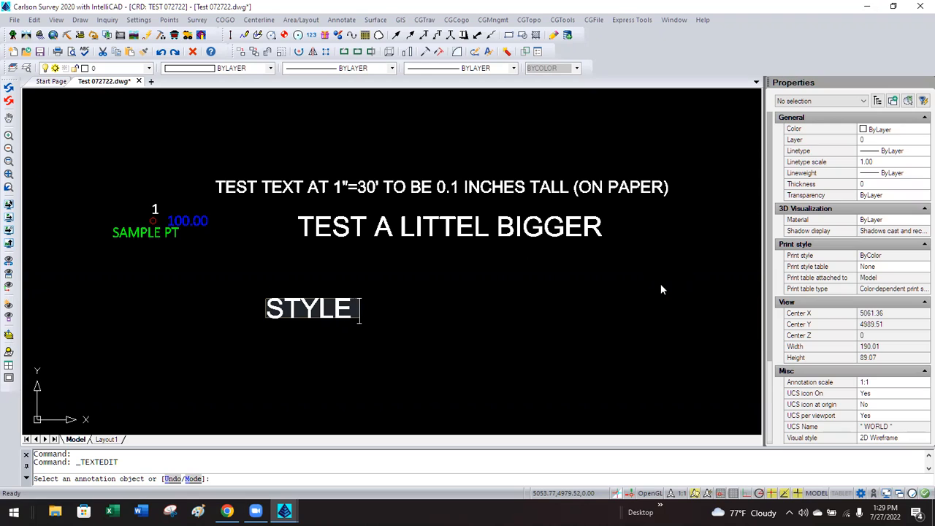
type(" FIXED H")
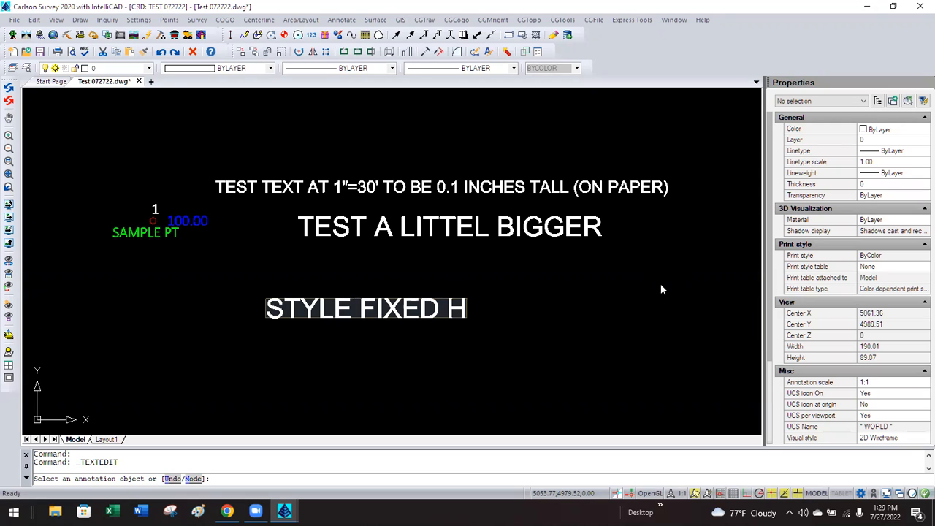
type("T NON-ANNO")
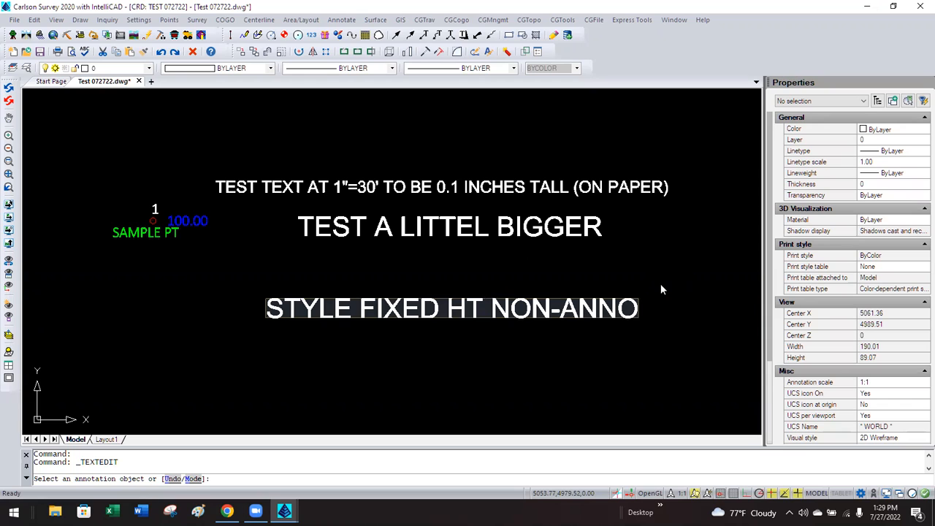
key("Return")
key("Return")
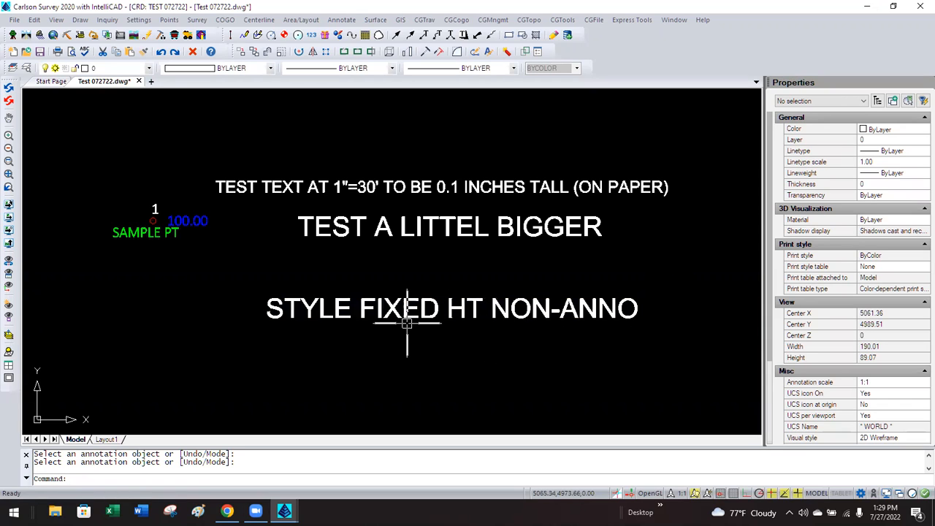
Correct the typo so the line reads TEST A LITTLE BIGGER.
double_click(463, 225)
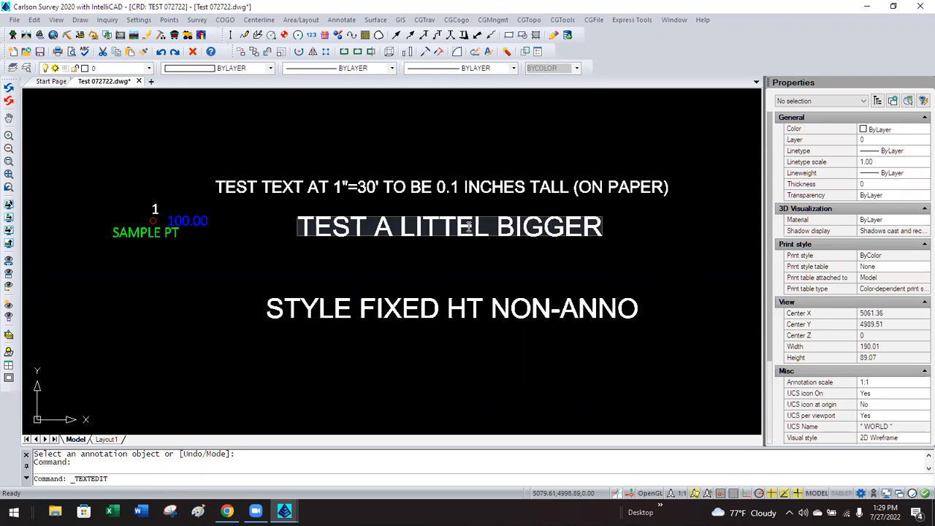
key("BackSpace")
key("Right")
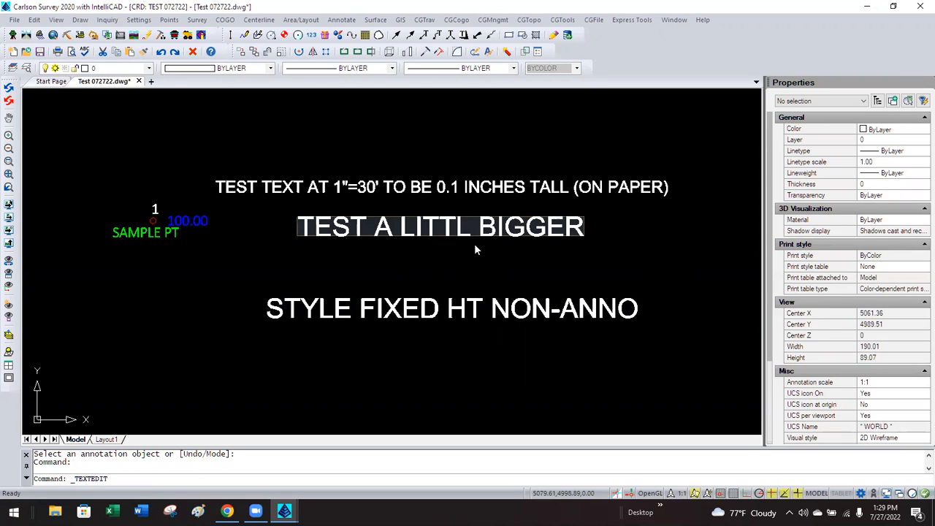
type("E")
left_click(486, 267)
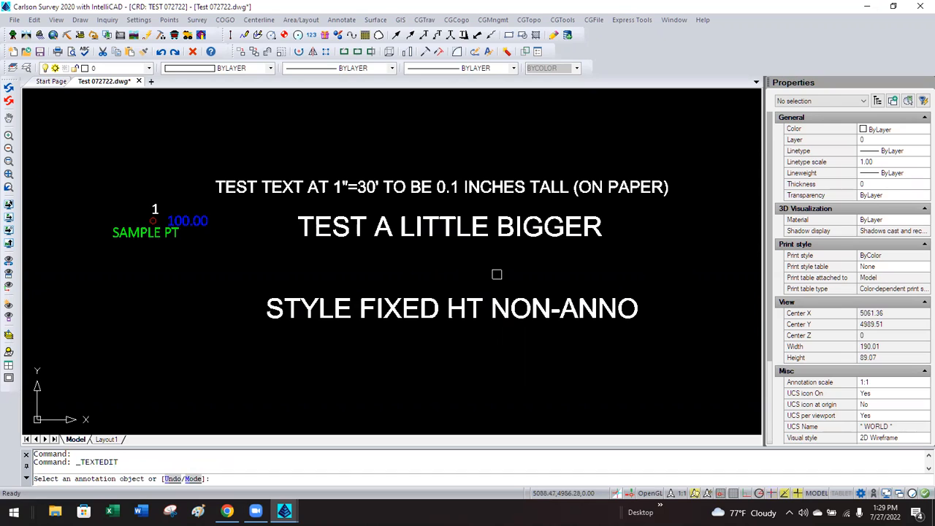
key("Return")
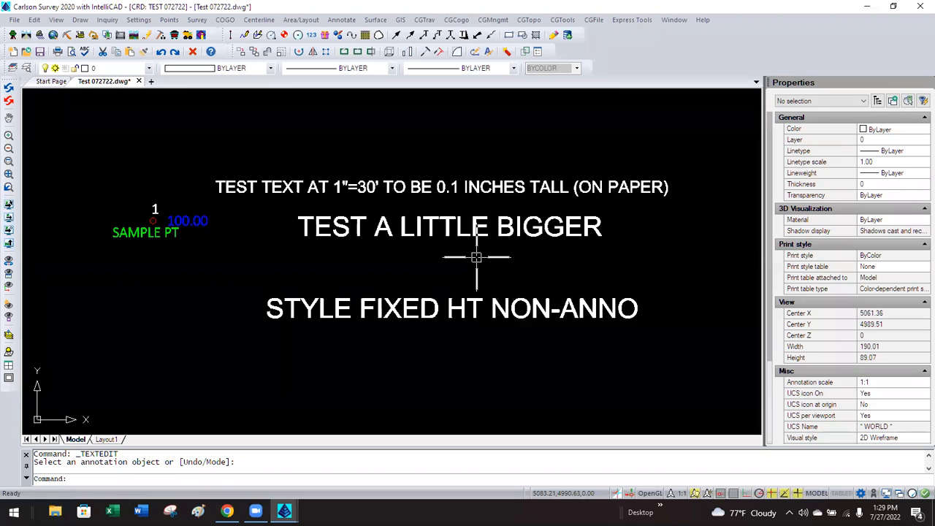
scroll(519, 256, "down", 3)
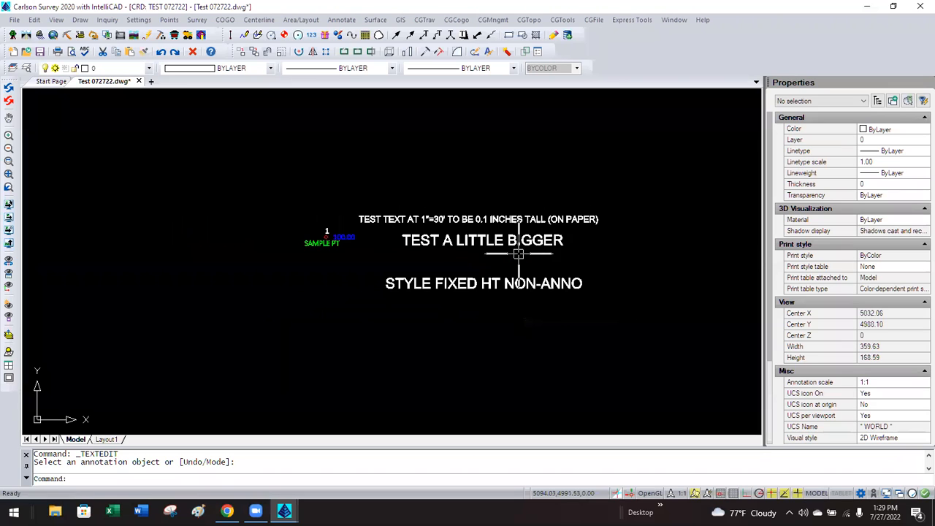
scroll(368, 242, "up", 3)
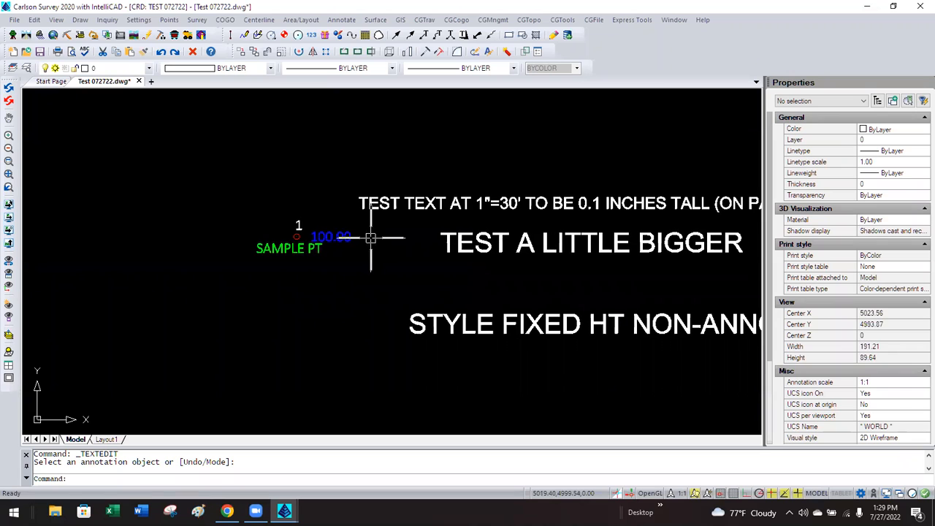
middle_click_drag(313, 217, 217, 254)
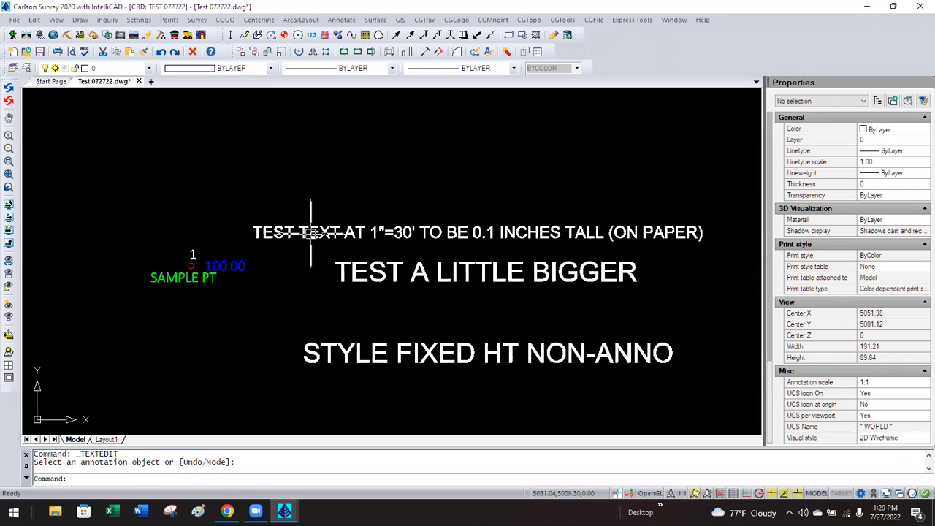
left_click(373, 232)
left_click(362, 263)
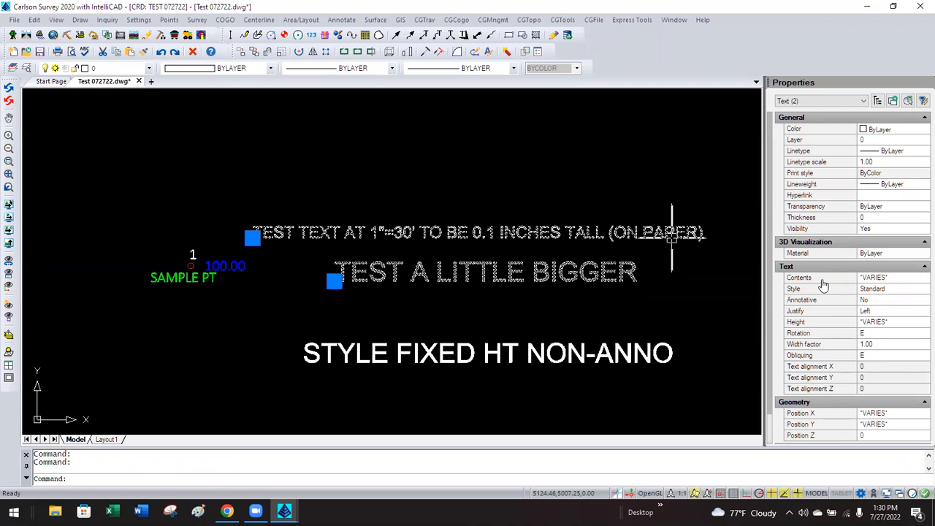
left_click(874, 302)
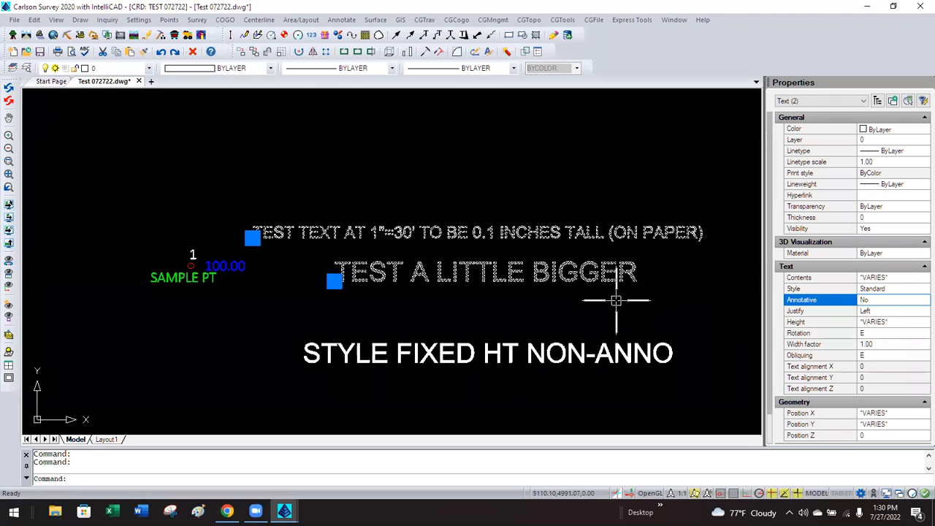
key("Escape")
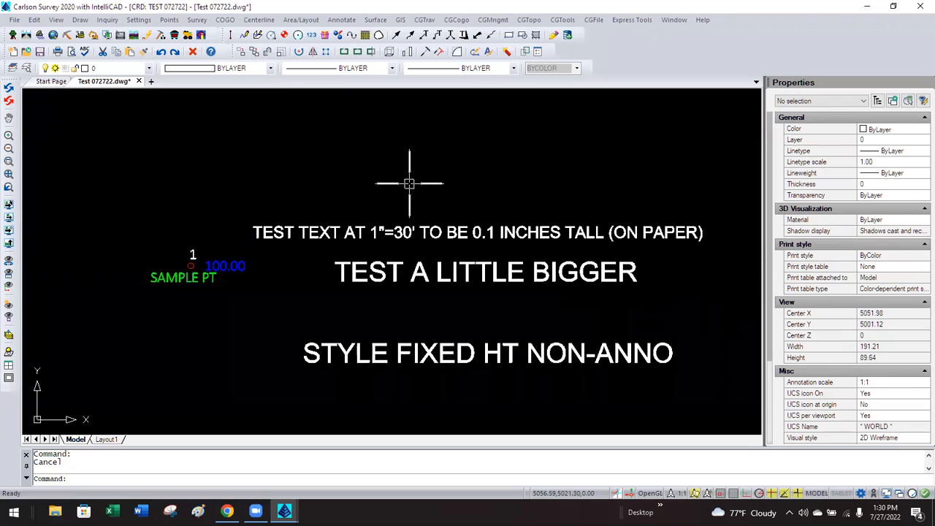
Label the bearing and distance between points 1 and 2 by point number.
left_click(338, 20)
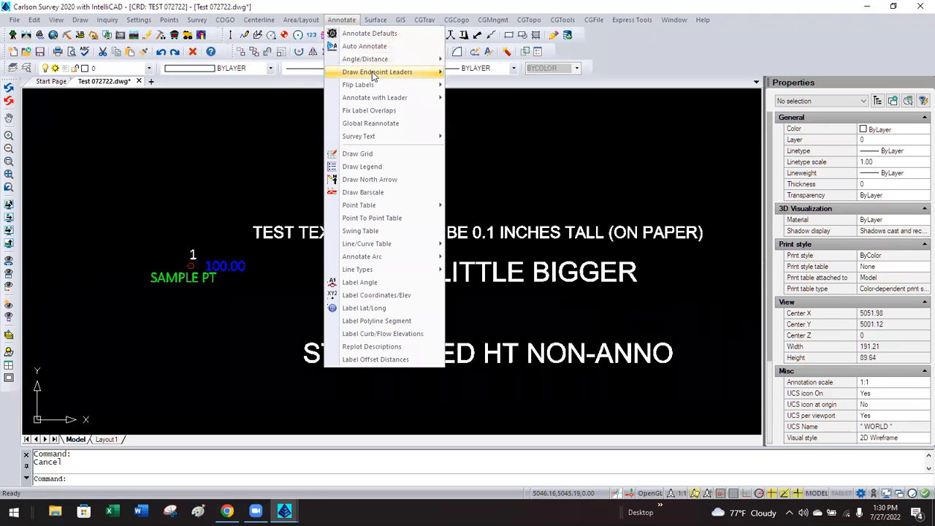
mouse_move(373, 76)
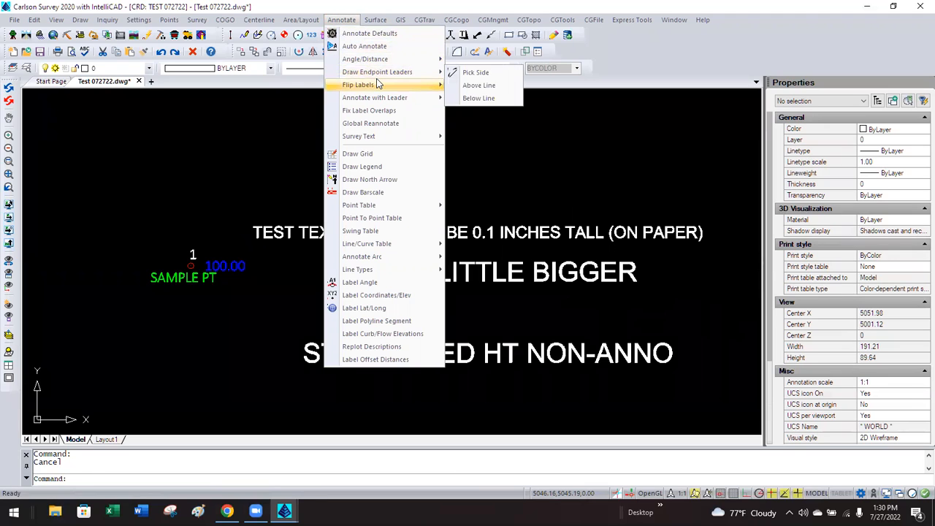
mouse_move(380, 97)
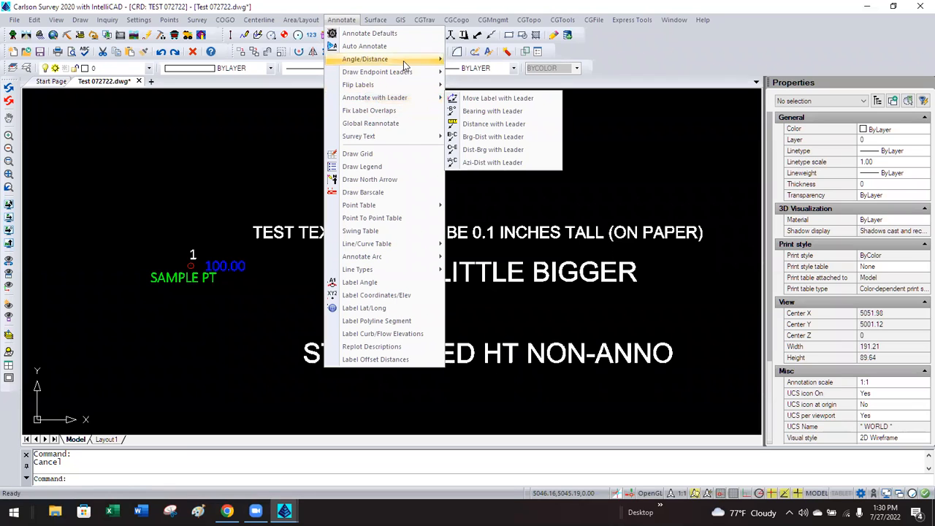
mouse_move(403, 60)
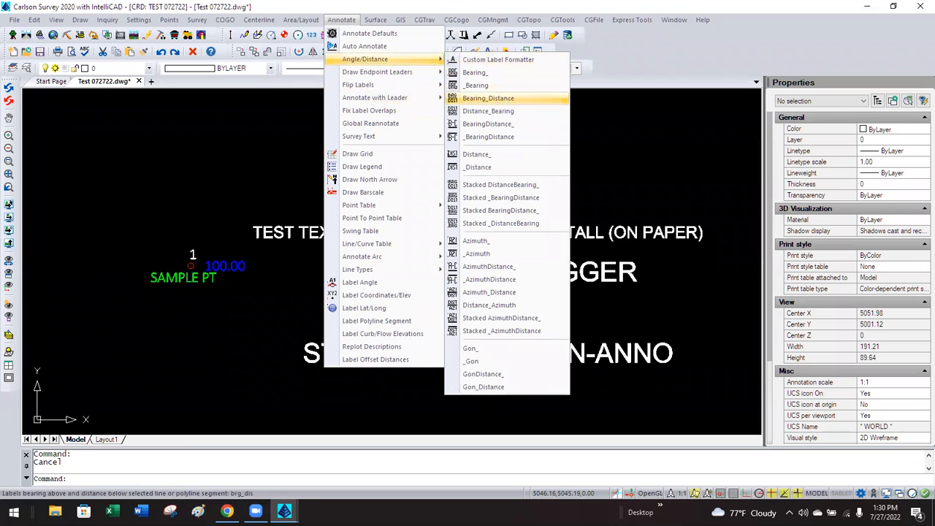
left_click(506, 99)
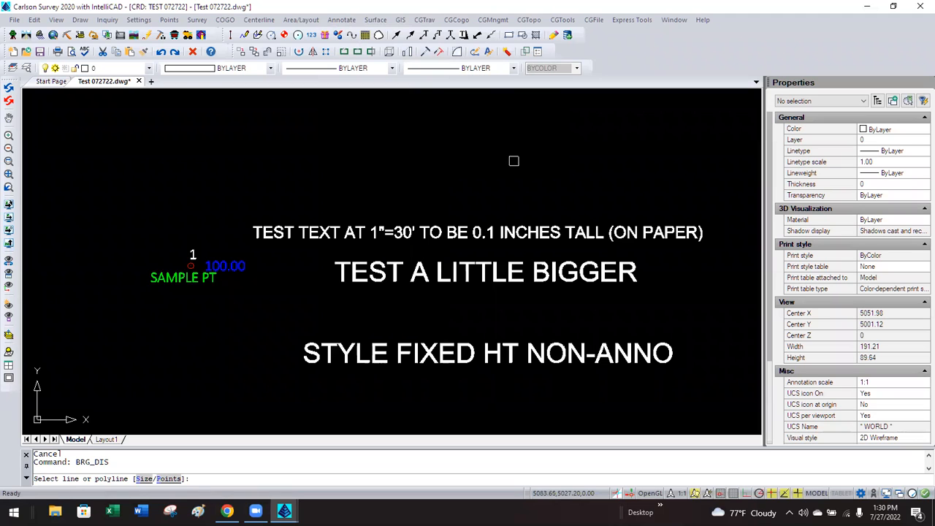
type("P")
key("Return")
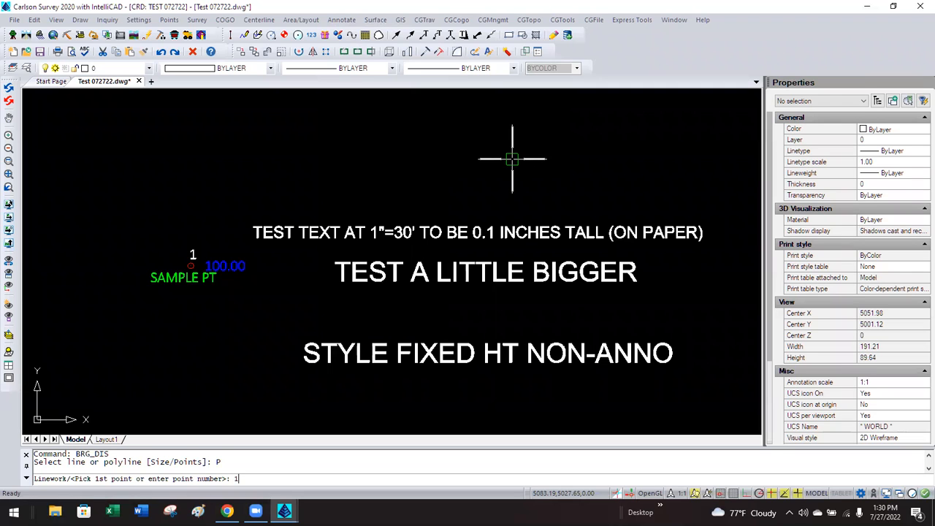
type("1")
key("Return")
type("2")
key("Return")
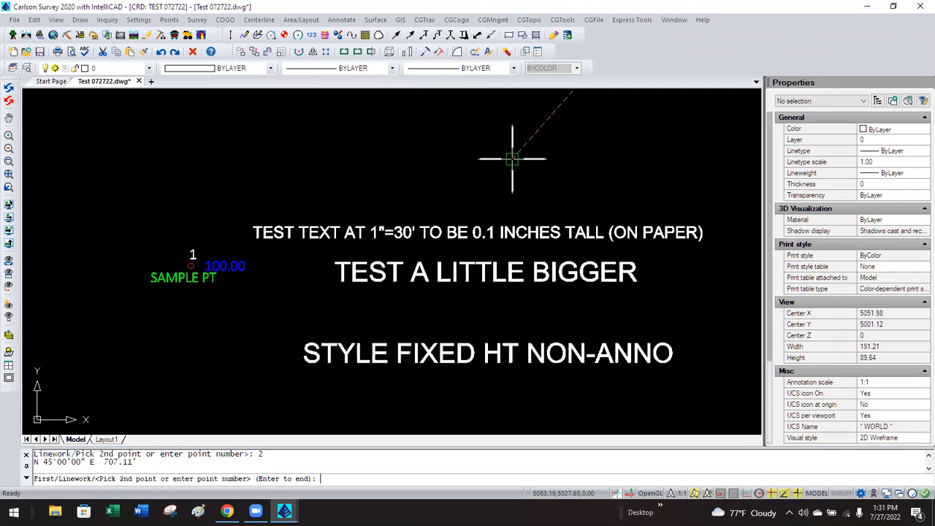
key("Return")
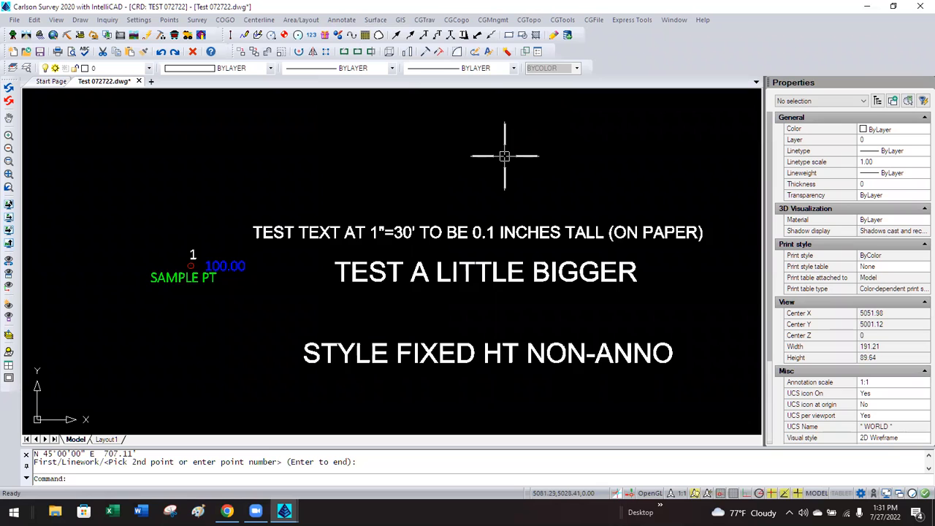
Zoom out and back in on the N 45°00'00" E 707.11' label.
scroll(510, 155, "down", 5)
scroll(505, 153, "down", 6)
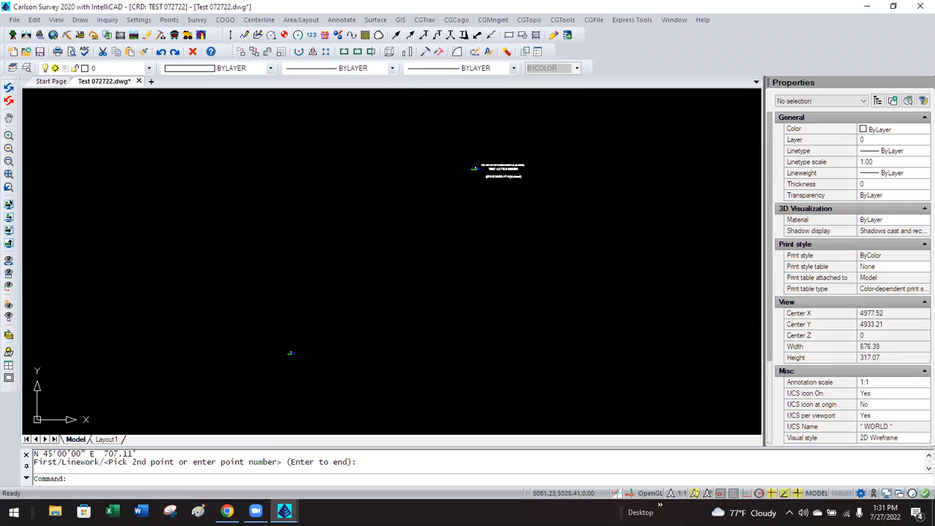
scroll(419, 240, "down", 3)
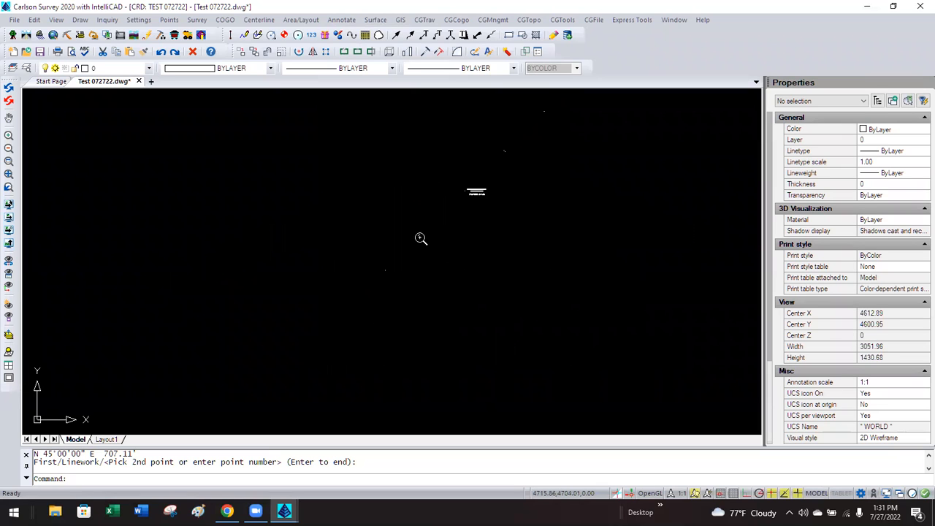
scroll(498, 165, "up", 10)
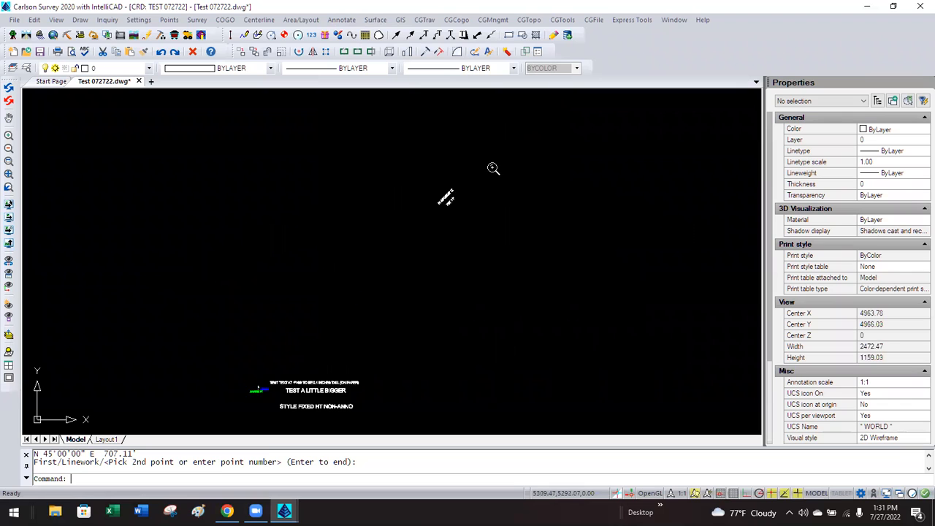
scroll(450, 200, "up", 2)
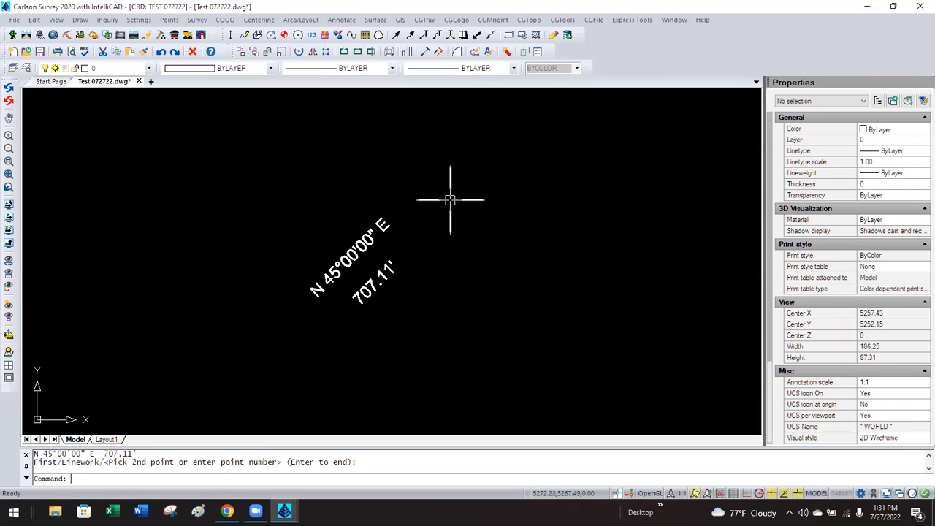
scroll(450, 200, "up", 1)
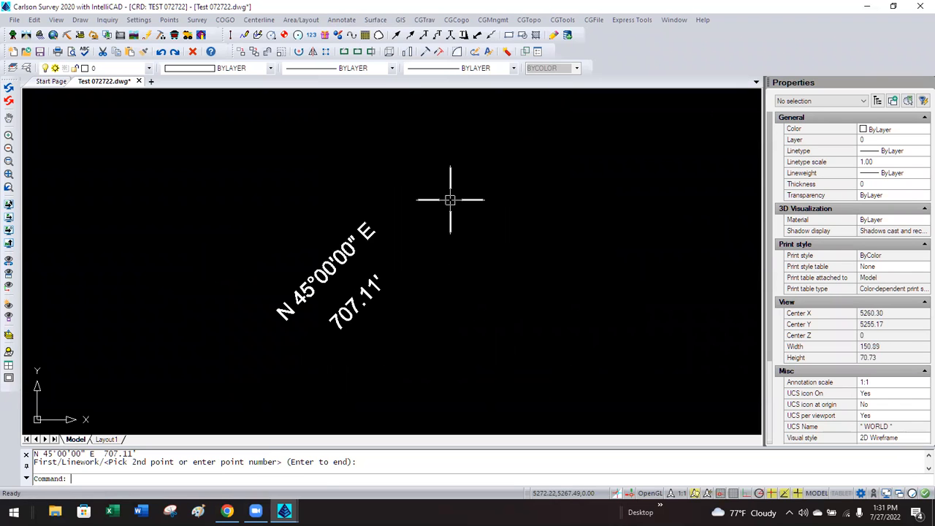
left_click(341, 20)
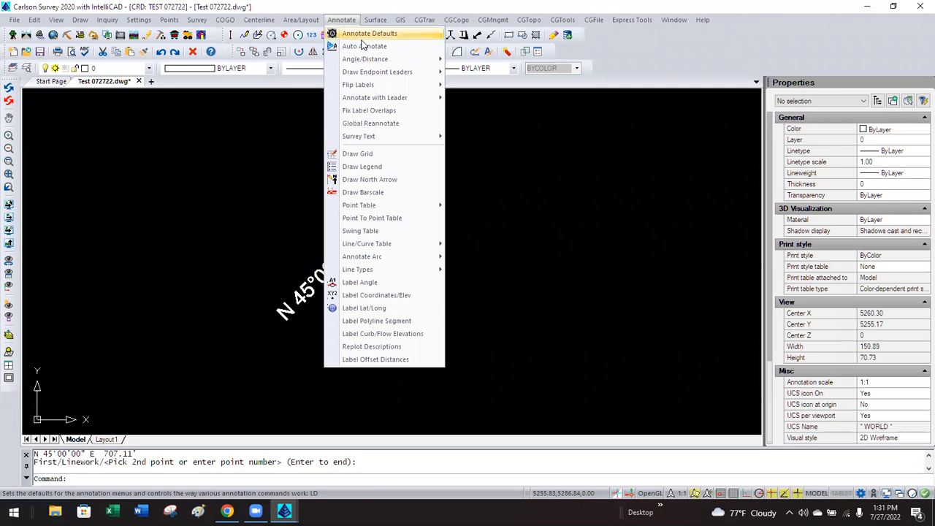
left_click(366, 33)
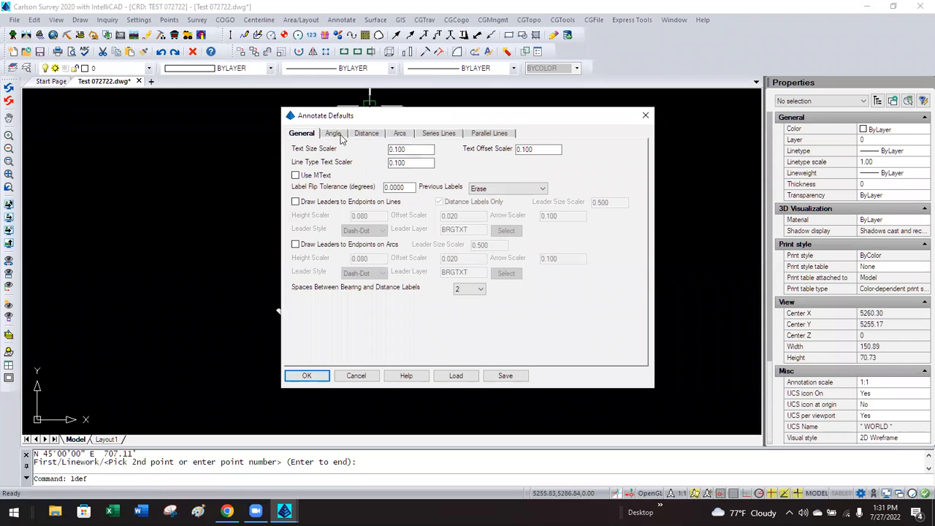
left_click(340, 135)
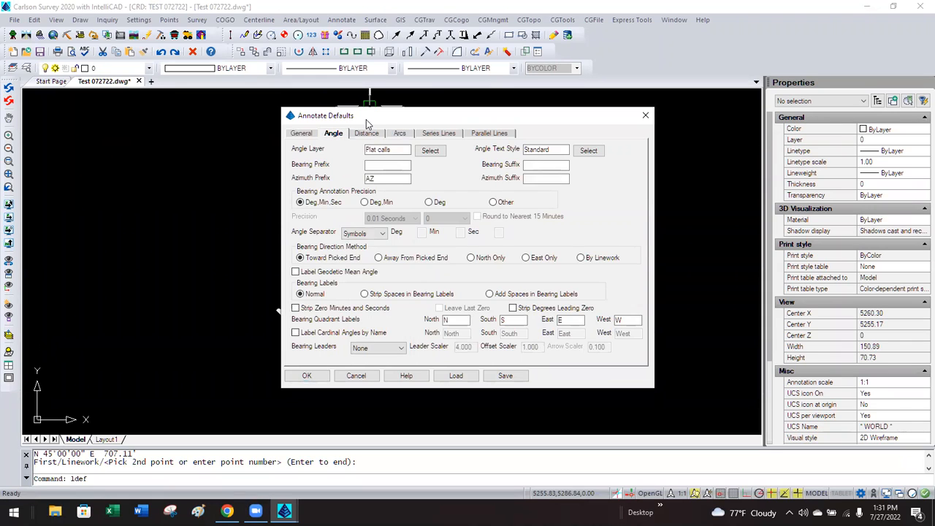
left_click(362, 135)
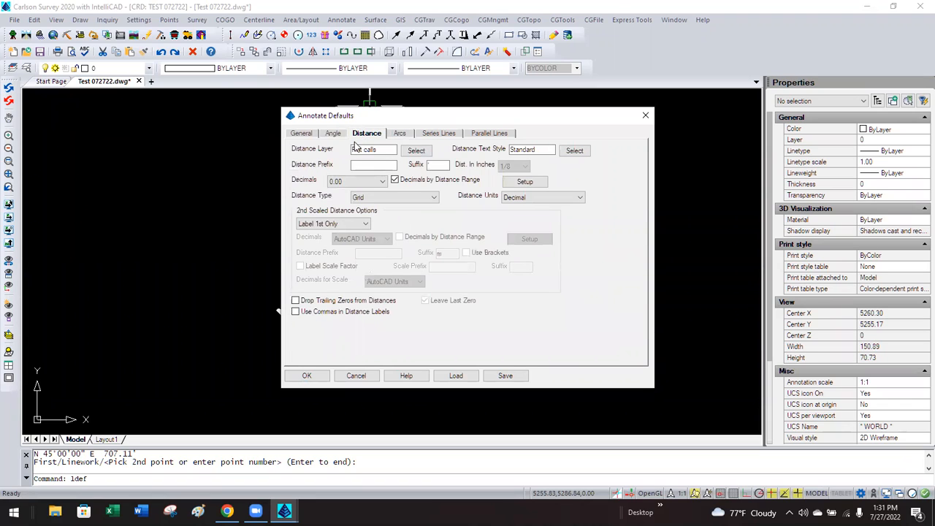
left_click(543, 152)
double_click(542, 152)
left_click(545, 151)
left_click(309, 135)
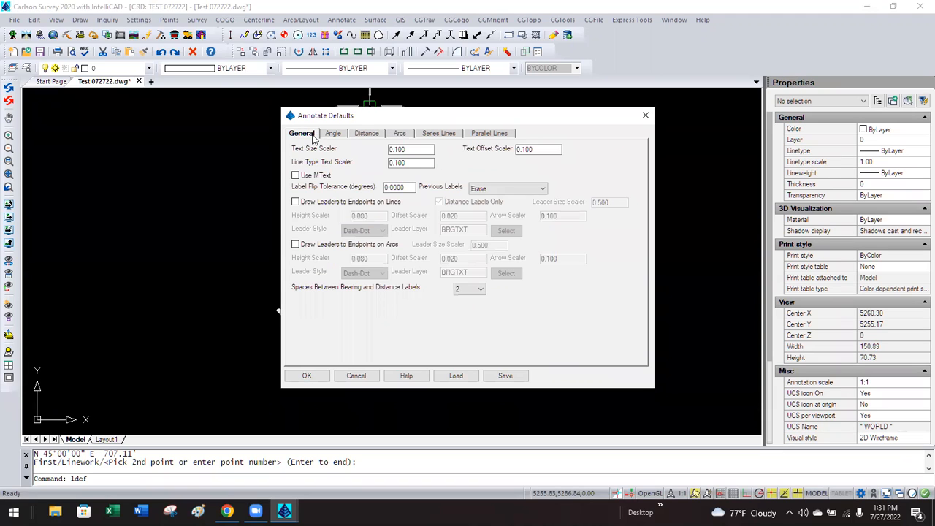
double_click(415, 149)
double_click(413, 163)
left_click(409, 161)
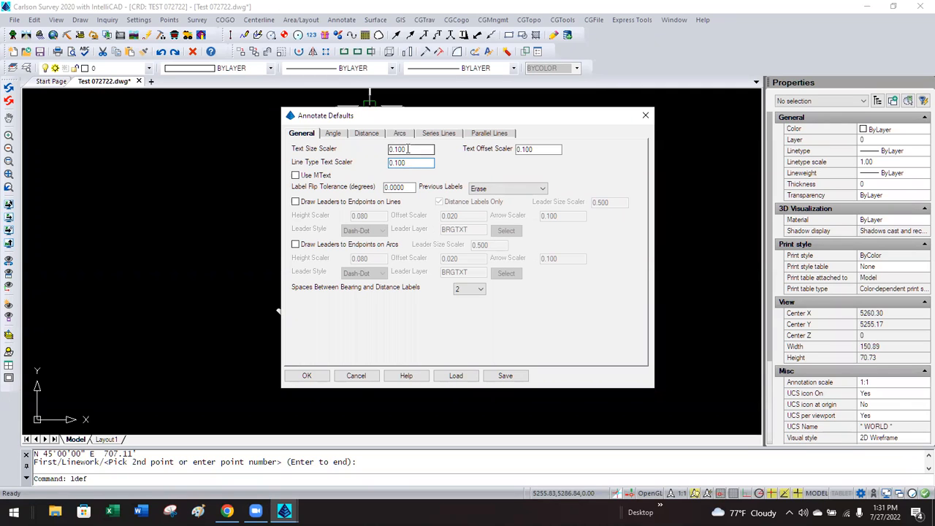
double_click(408, 149)
left_click(407, 149)
left_click_drag(421, 118, 520, 134)
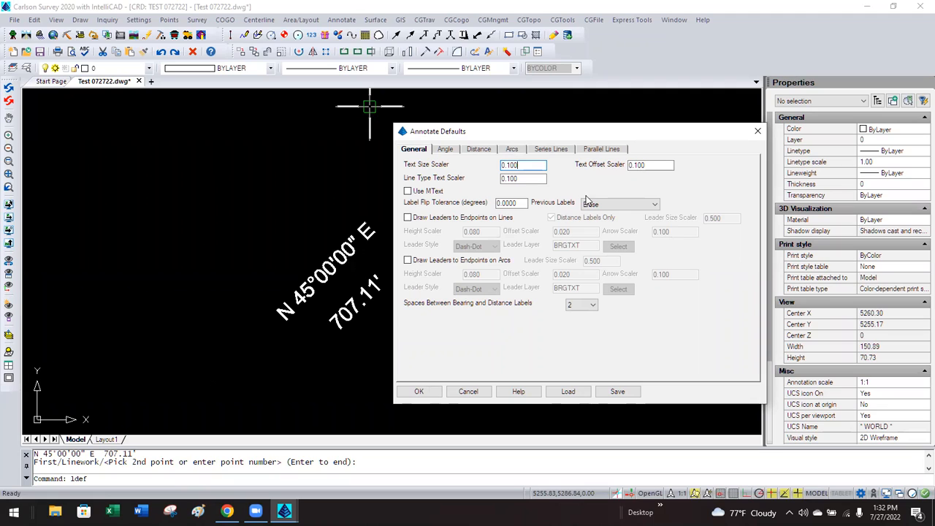
left_click_drag(529, 166, 491, 164)
left_click(528, 164)
left_click(468, 390)
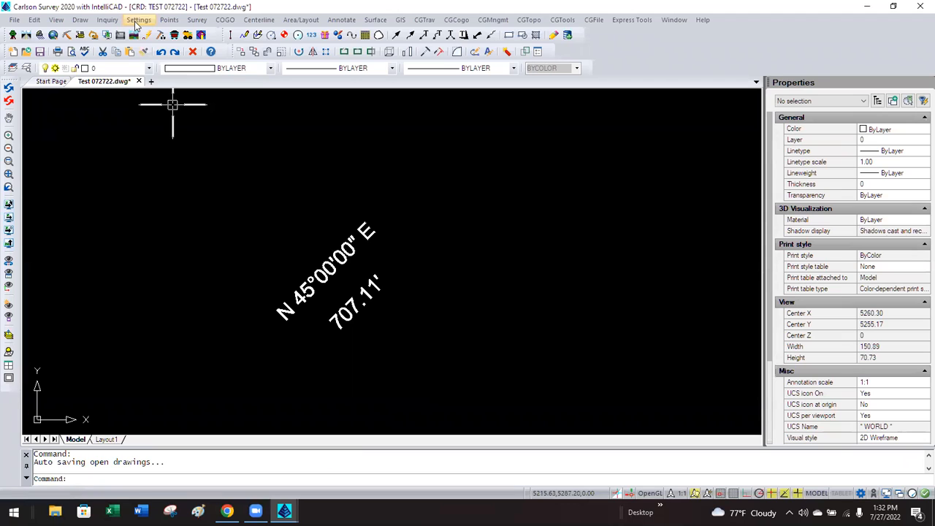
Check the 0.0800 Text Plot Size in Drawing Setup and cancel without changes.
left_click(139, 20)
left_click(137, 34)
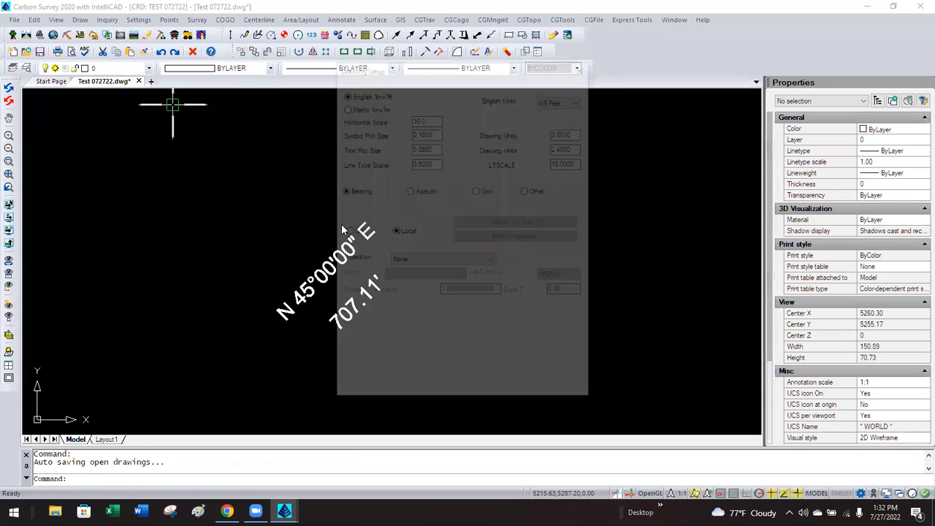
double_click(434, 148)
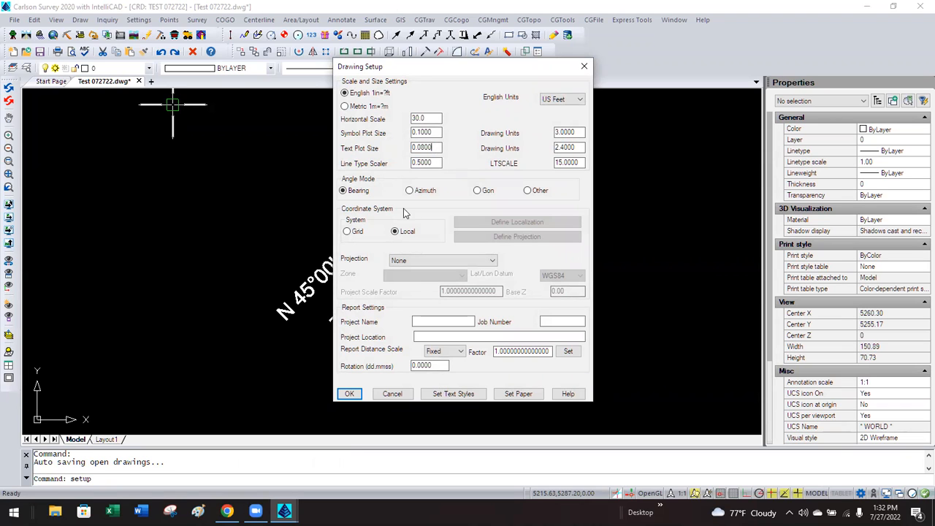
left_click(399, 393)
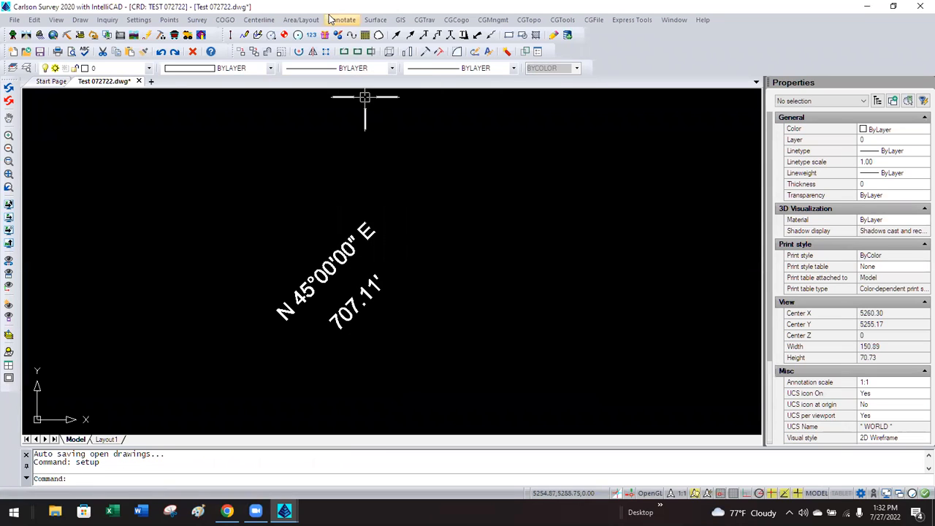
Check the Text Size Scaler in Annotate Defaults and cancel without changes.
left_click(349, 21)
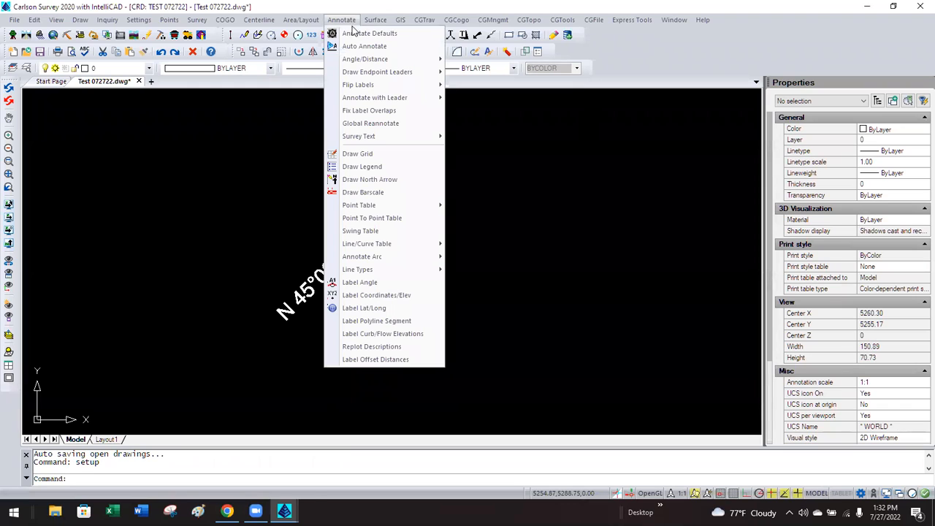
left_click(367, 34)
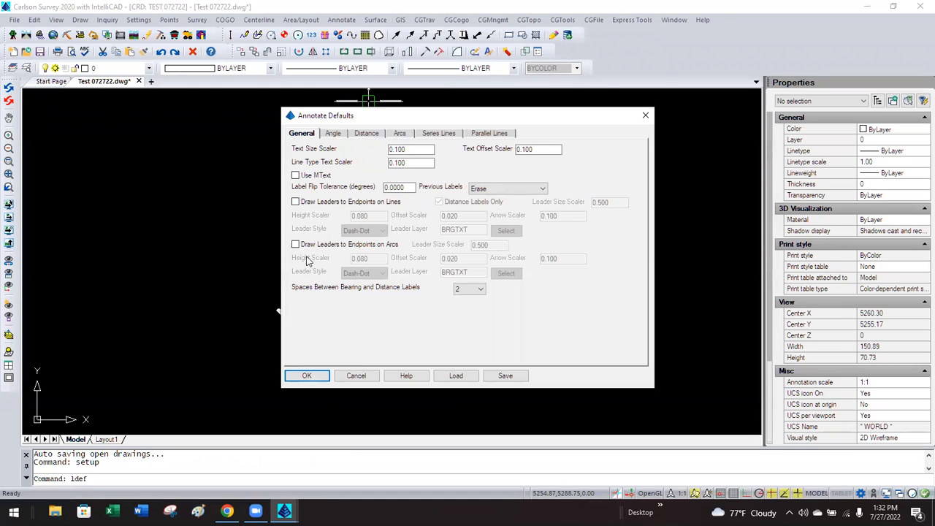
double_click(411, 149)
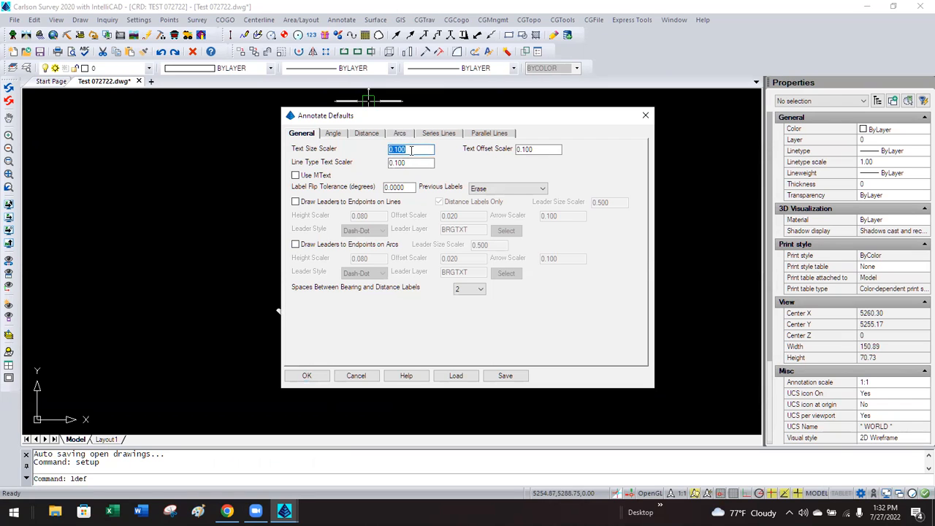
left_click(356, 375)
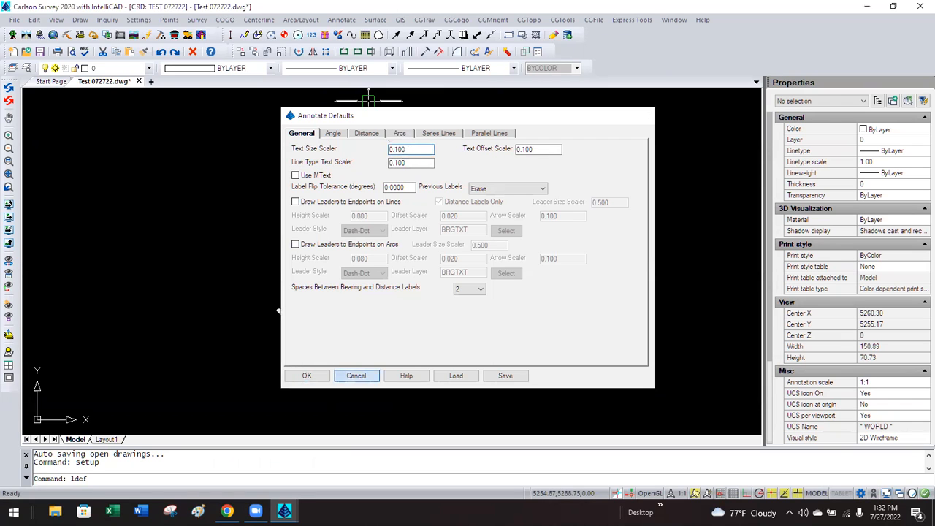
left_click(169, 20)
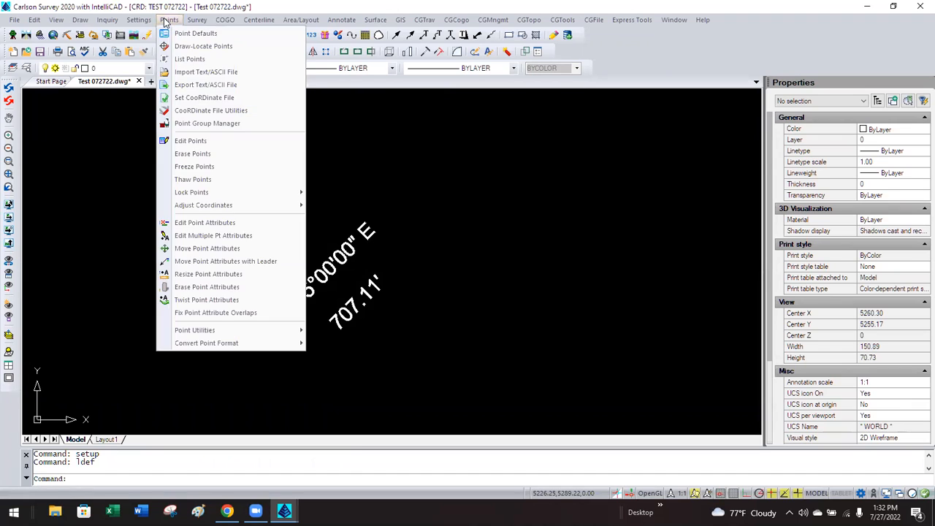
In Draw-Locate Points, set the Text Size Scaler to 5.
left_click(203, 46)
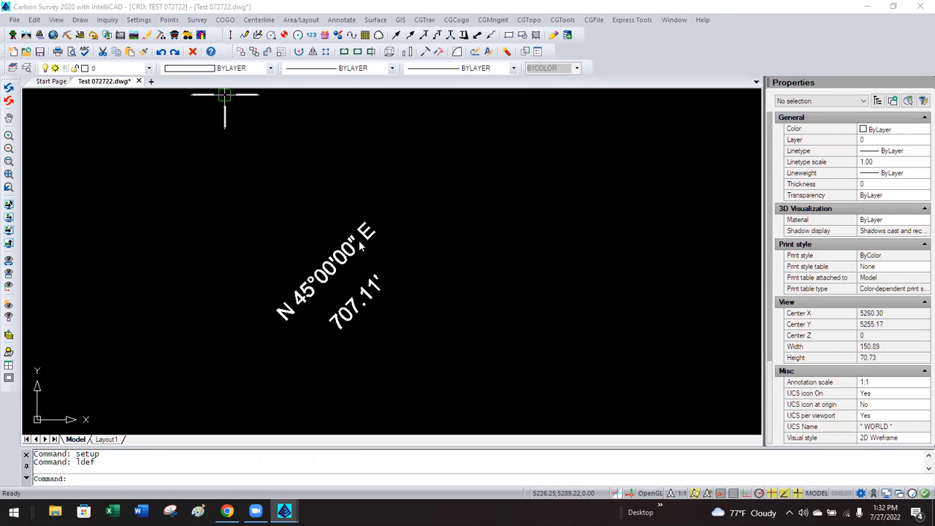
double_click(466, 318)
double_click(583, 318)
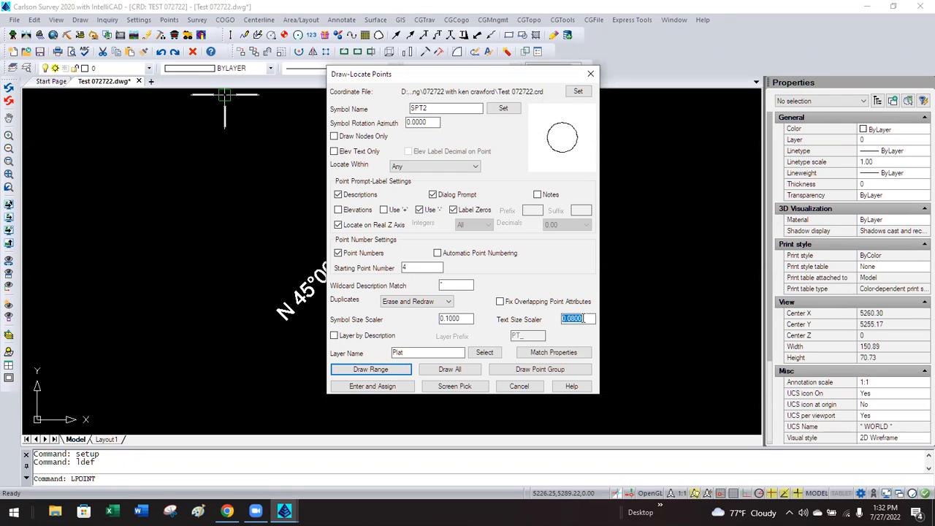
type("5")
Place point 4 right of the distance label with description REALLY BIG LBLS.
left_click(451, 385)
left_click(483, 298)
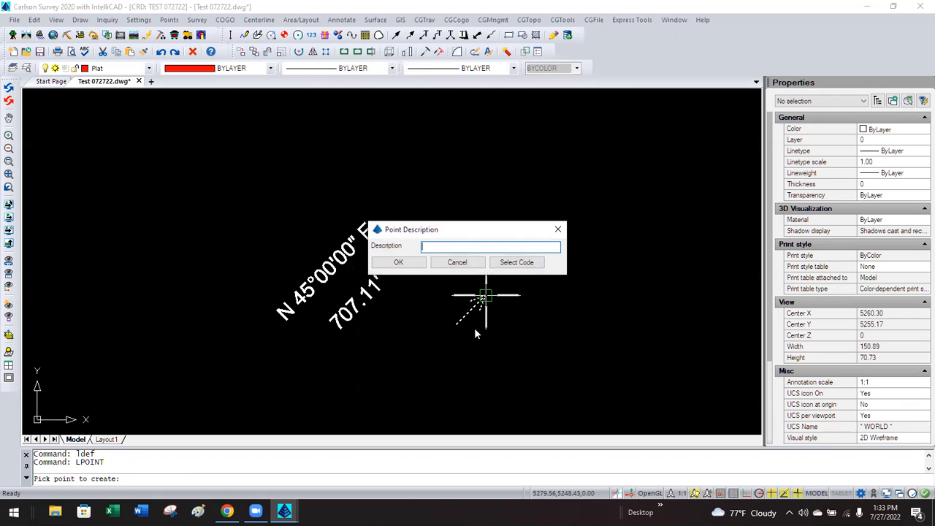
type("REALLY BIG LBL")
key("Return")
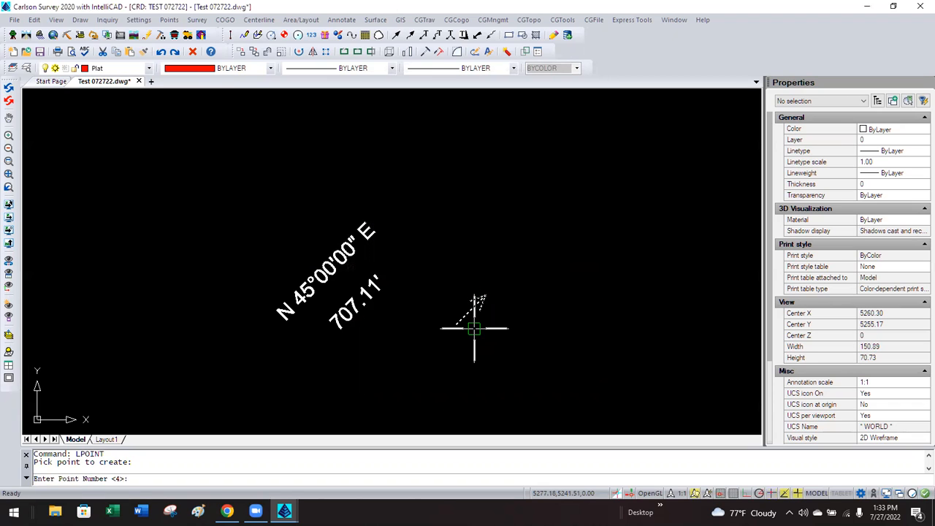
key("Return")
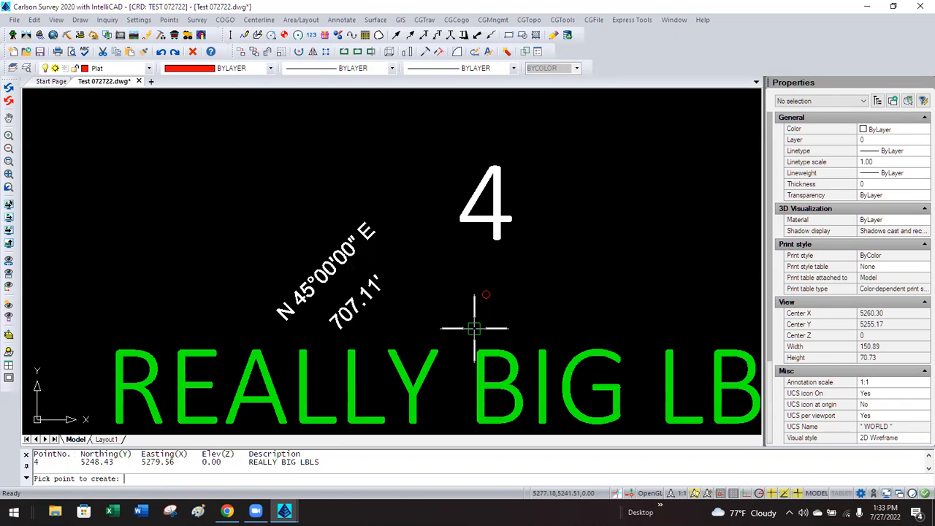
key("Return")
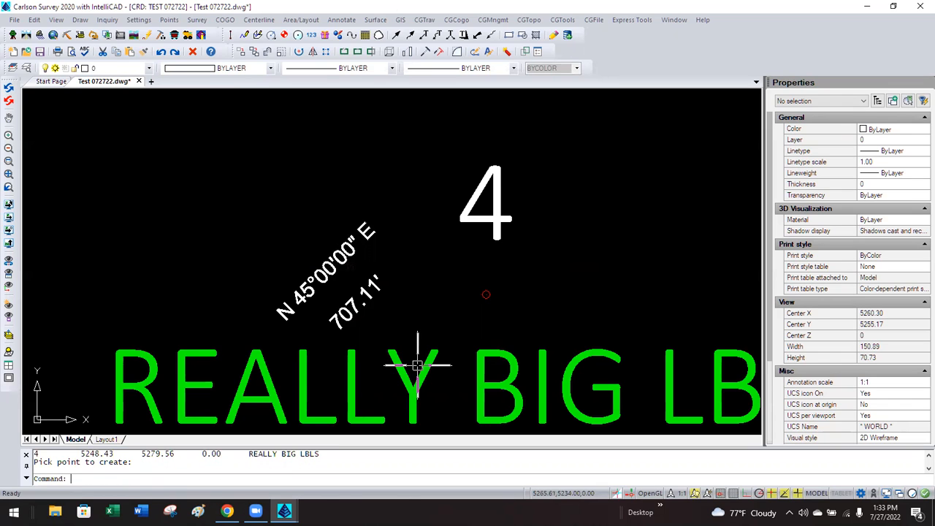
scroll(409, 340, "down", 2)
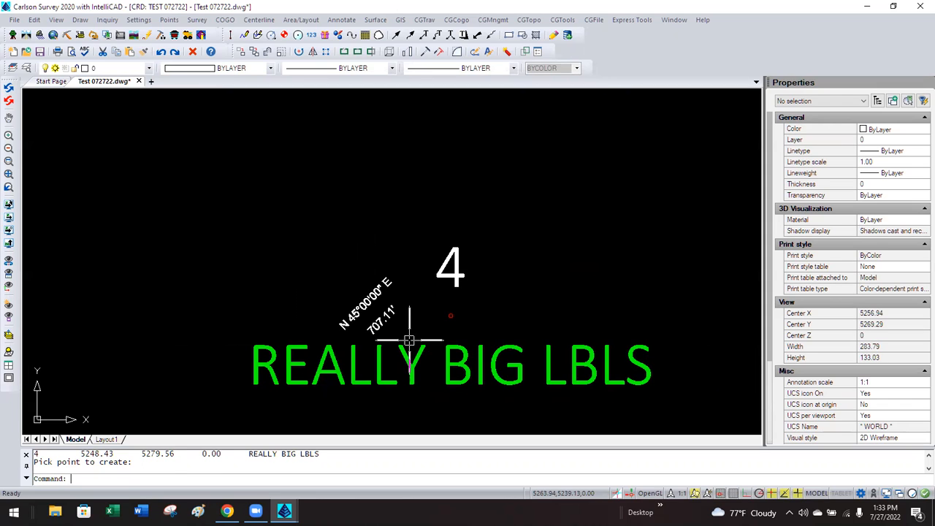
left_click(138, 20)
left_click(148, 34)
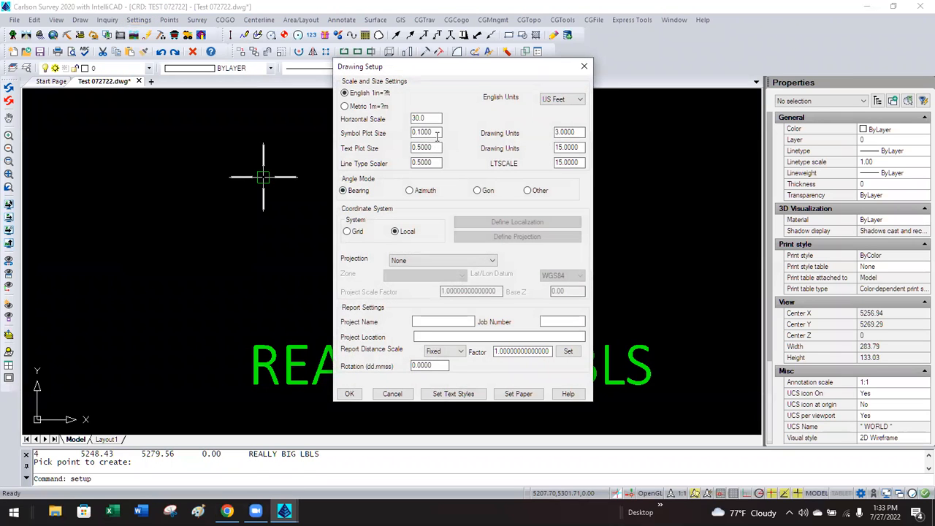
double_click(431, 147)
key("BackSpace")
left_click(555, 147)
left_click(349, 394)
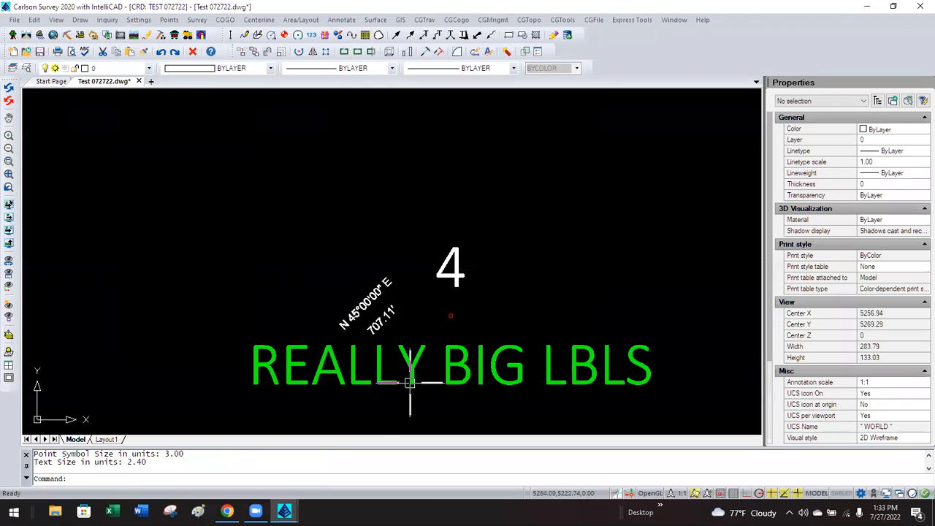
left_click(449, 357)
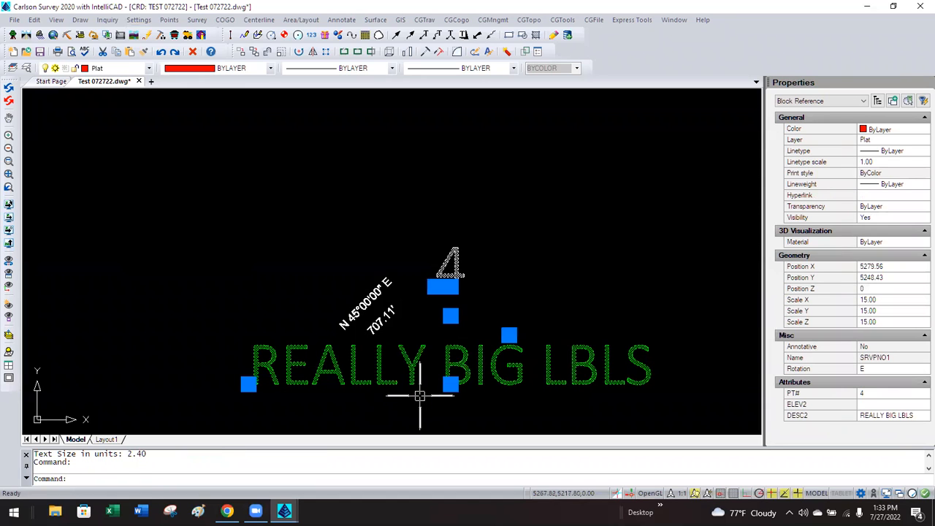
key("Escape")
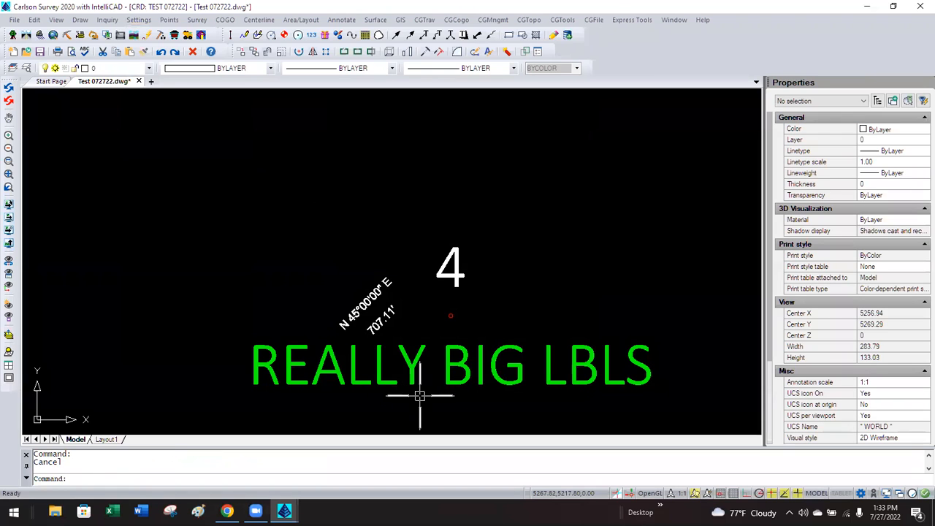
left_click(347, 22)
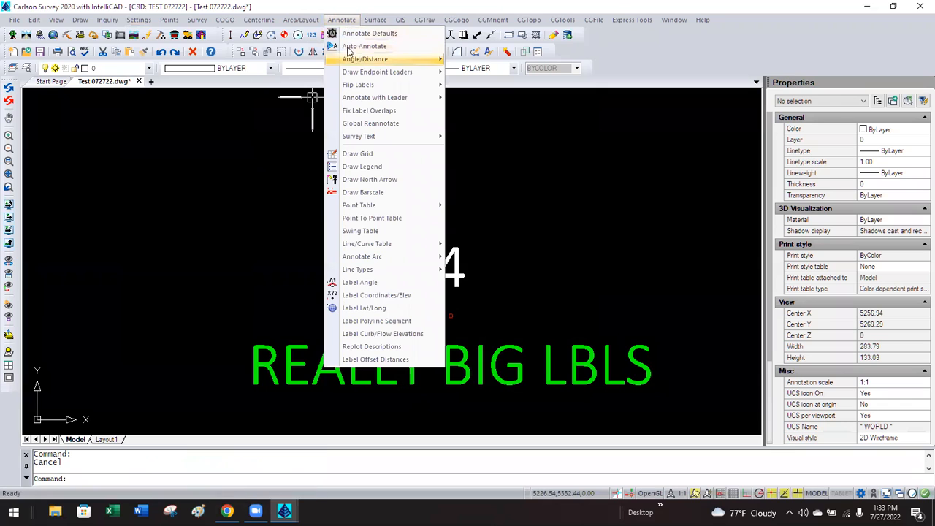
mouse_move(311, 23)
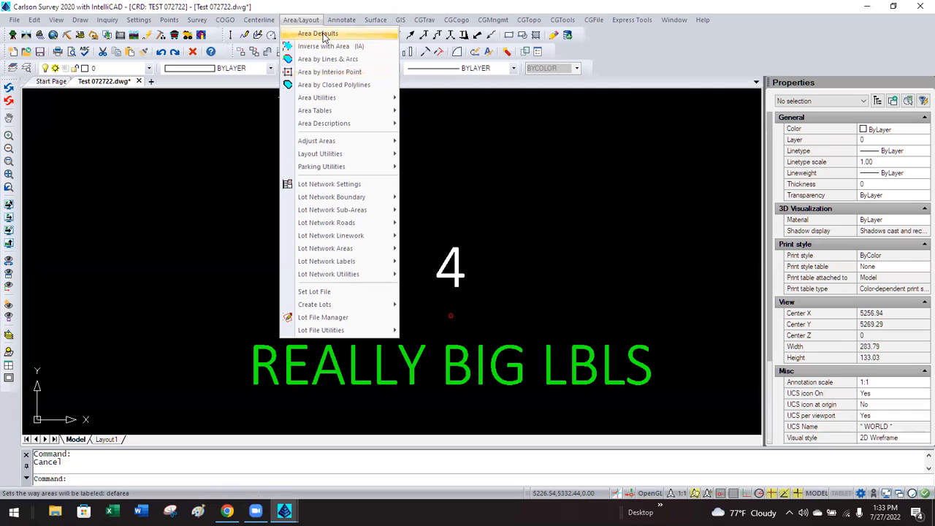
left_click(325, 38)
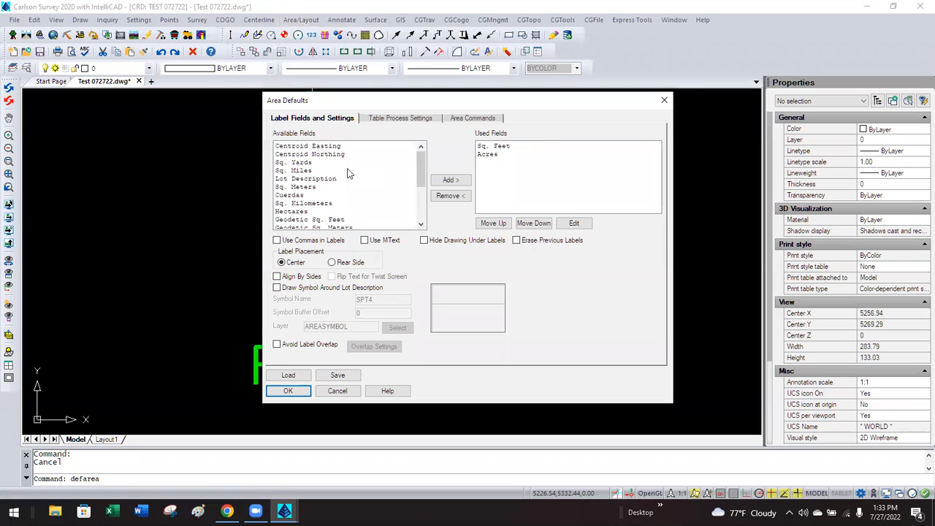
left_click(509, 147)
left_click(498, 155)
left_click(502, 148)
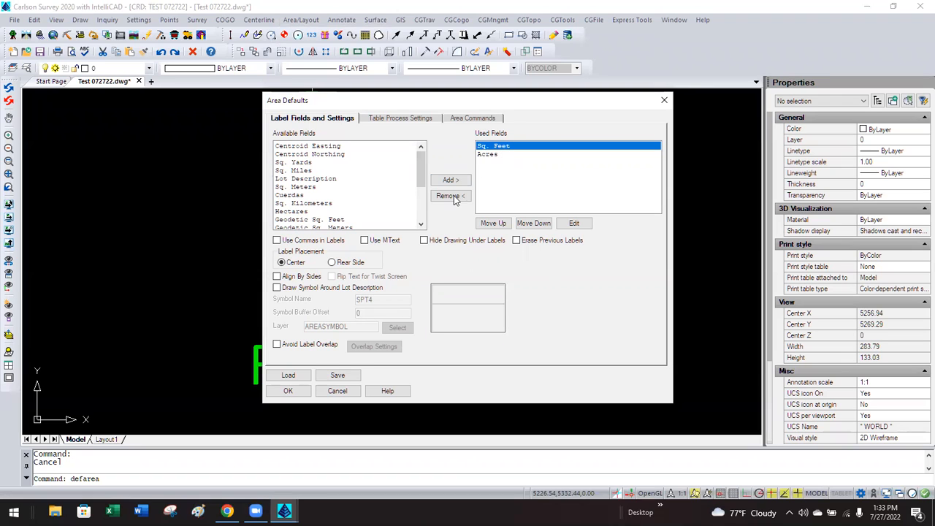
left_click(562, 223)
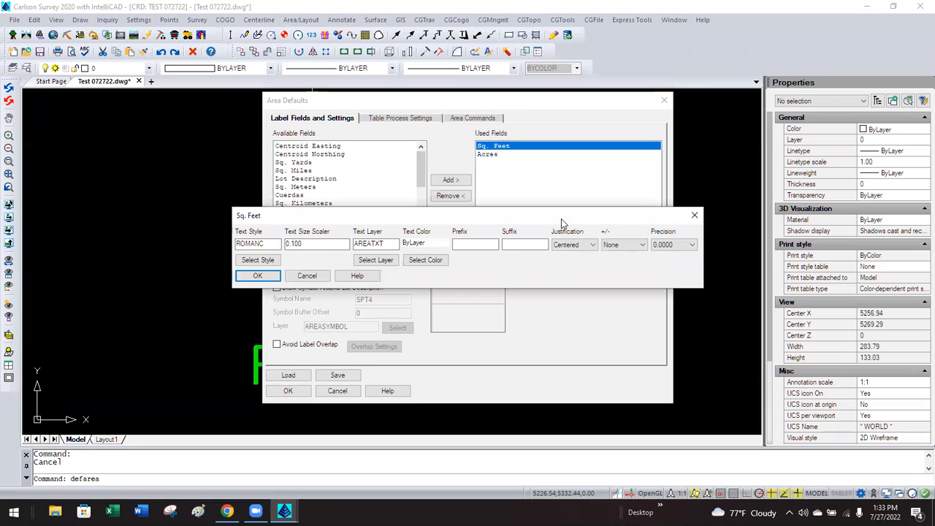
double_click(315, 243)
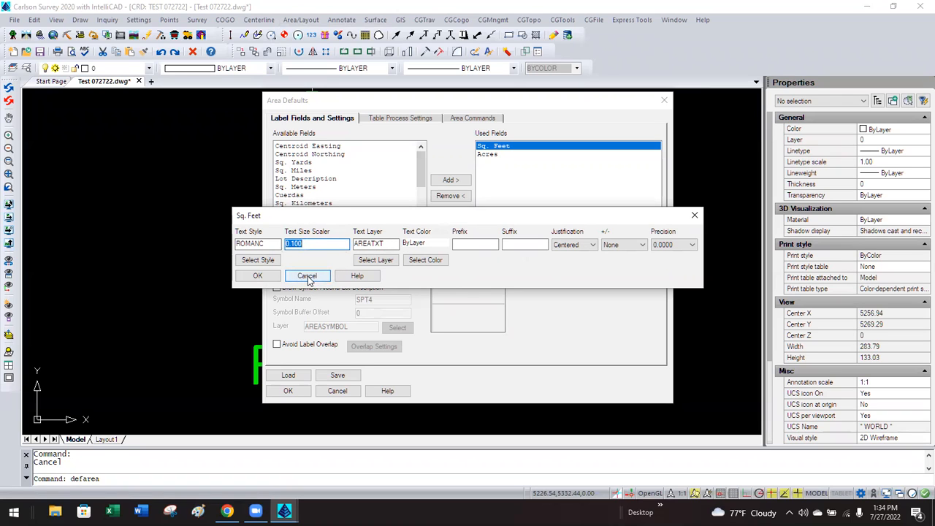
left_click(316, 243)
double_click(314, 243)
left_click(314, 243)
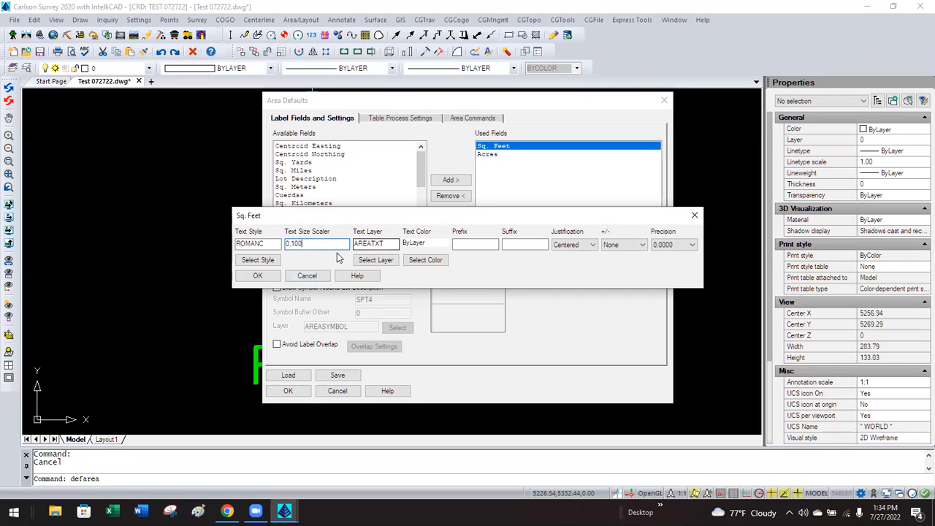
left_click(306, 276)
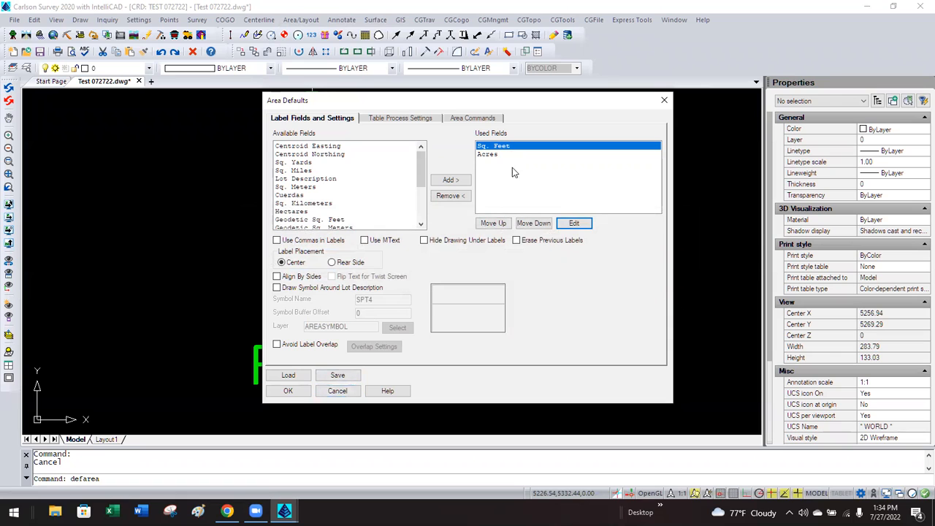
left_click(336, 390)
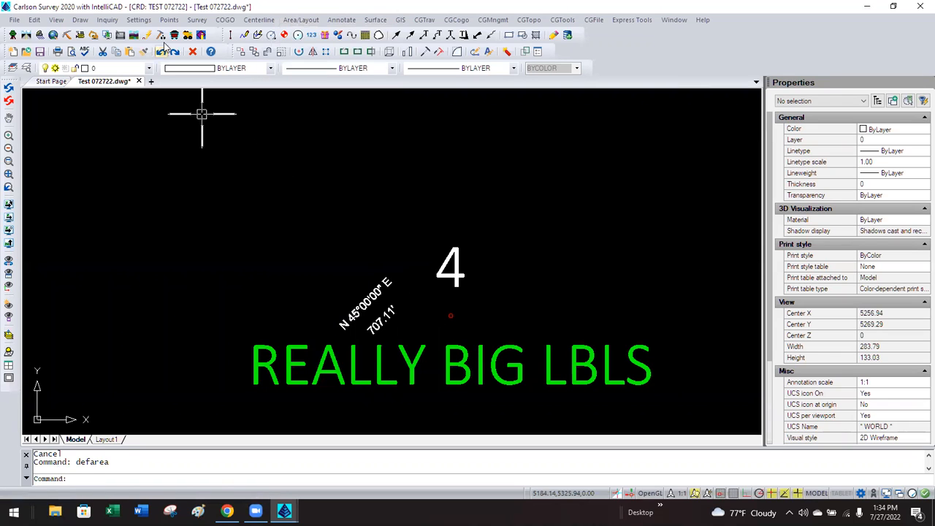
left_click(139, 20)
left_click(150, 35)
left_click(436, 148)
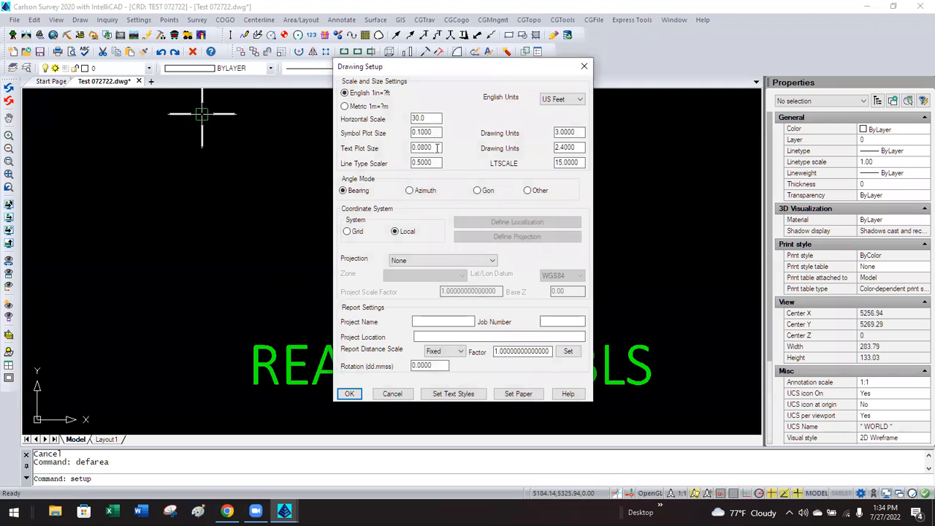
left_click(392, 394)
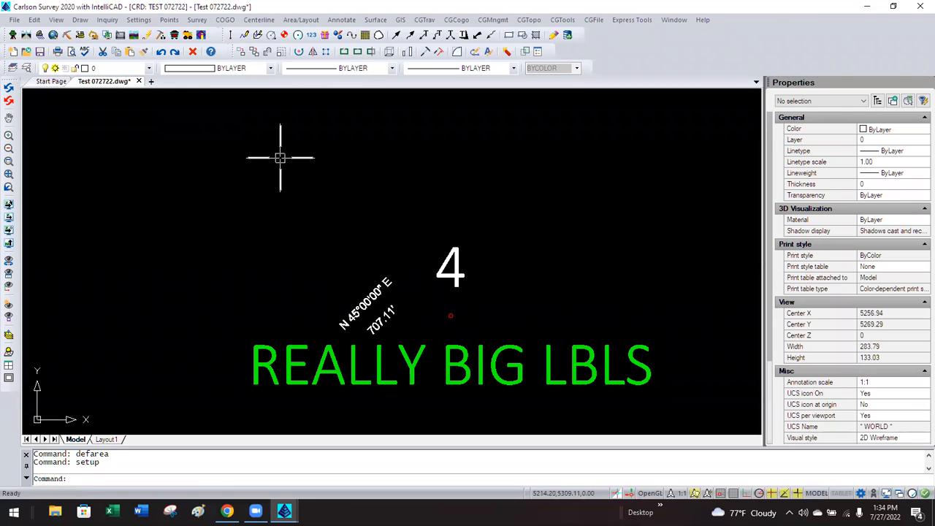
left_click(171, 20)
left_click(185, 48)
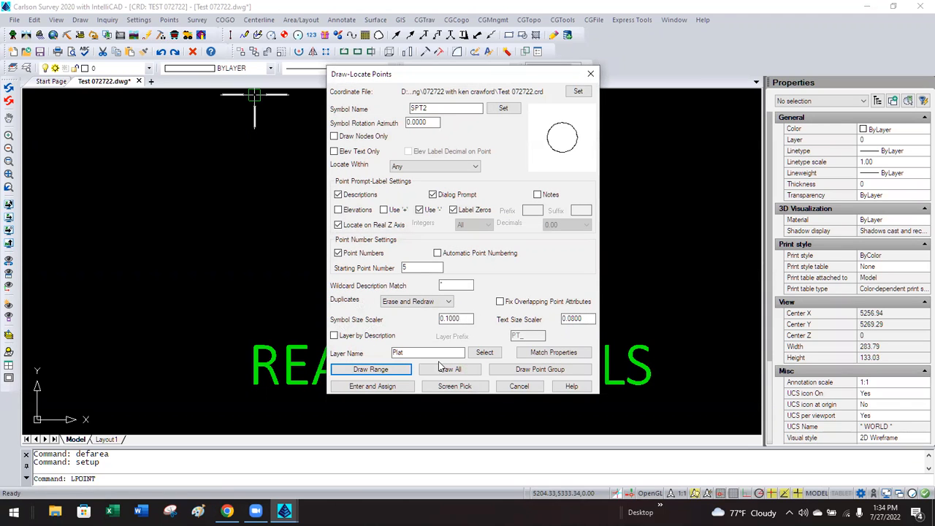
left_click(520, 386)
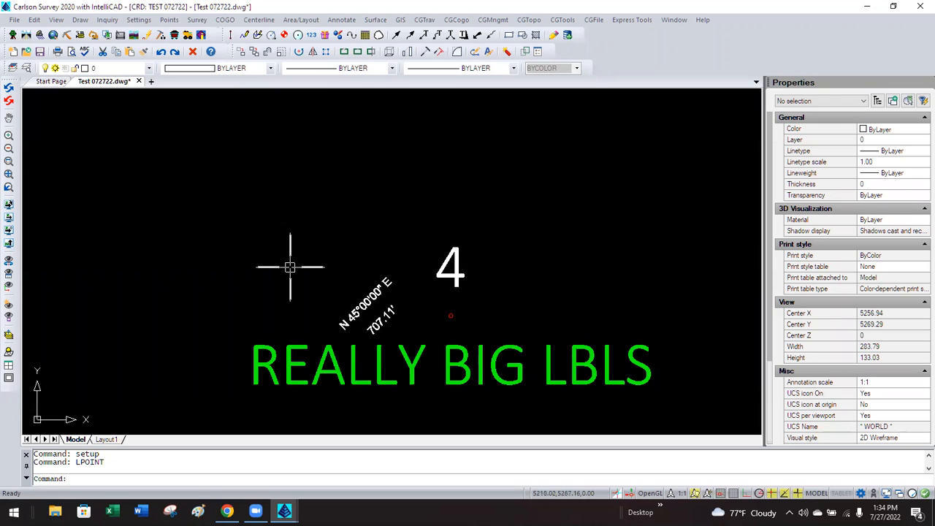
left_click(137, 21)
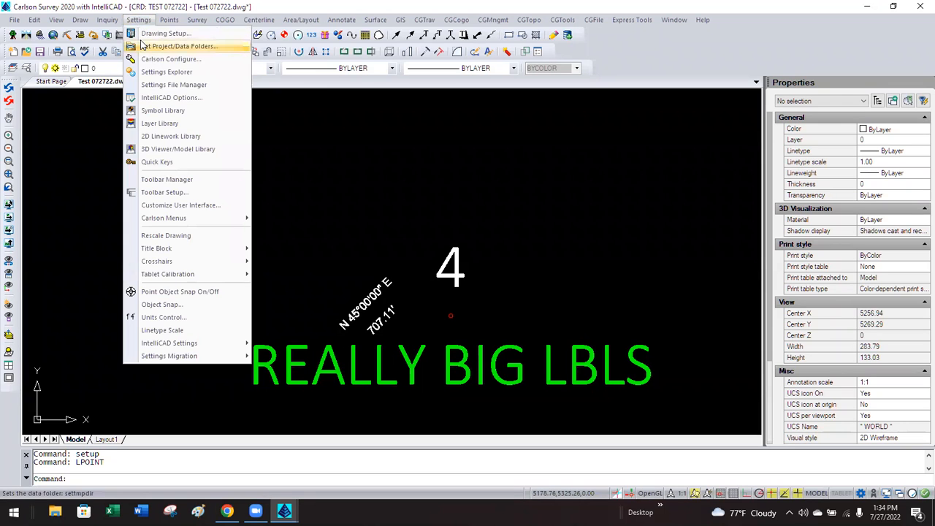
left_click(154, 33)
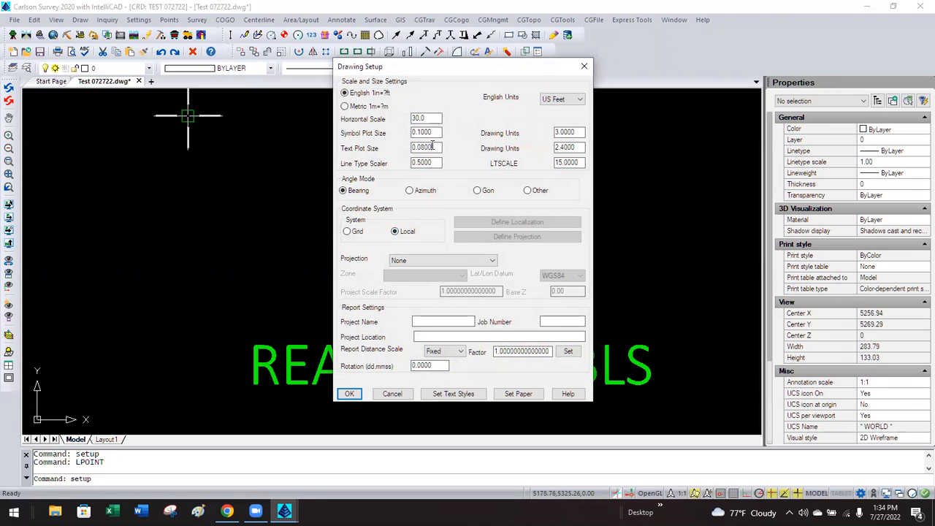
left_click(404, 394)
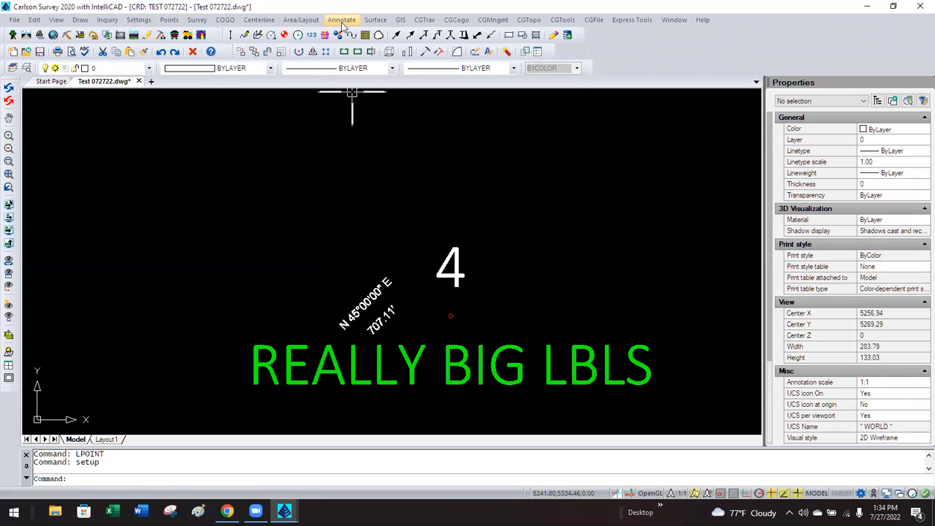
left_click(341, 20)
left_click(344, 34)
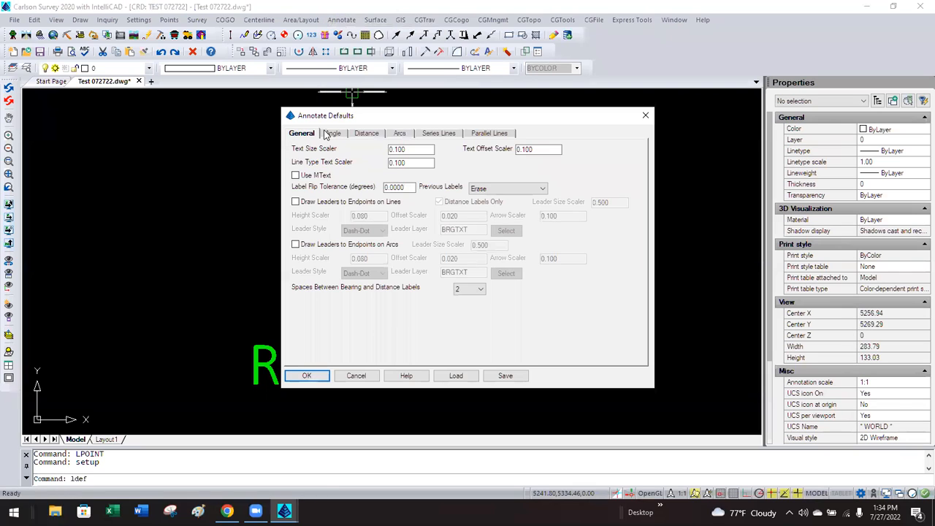
double_click(413, 149)
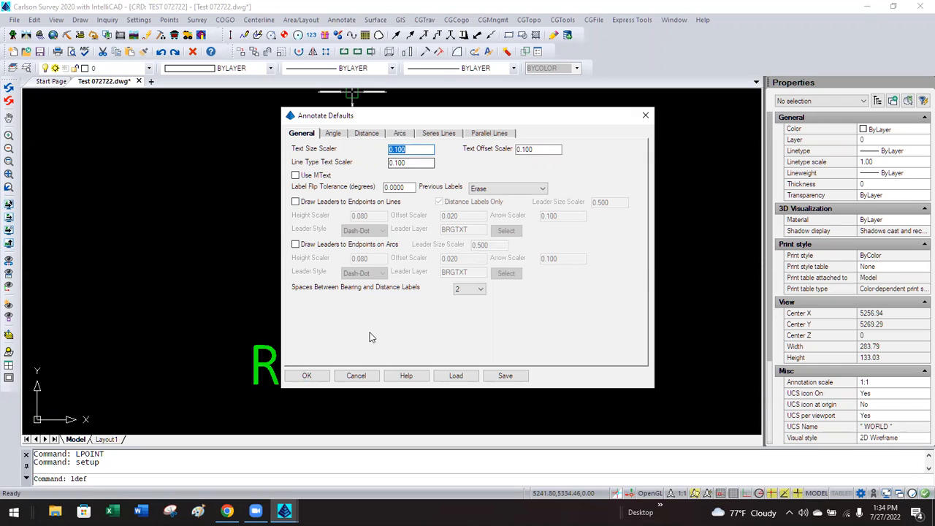
left_click(356, 376)
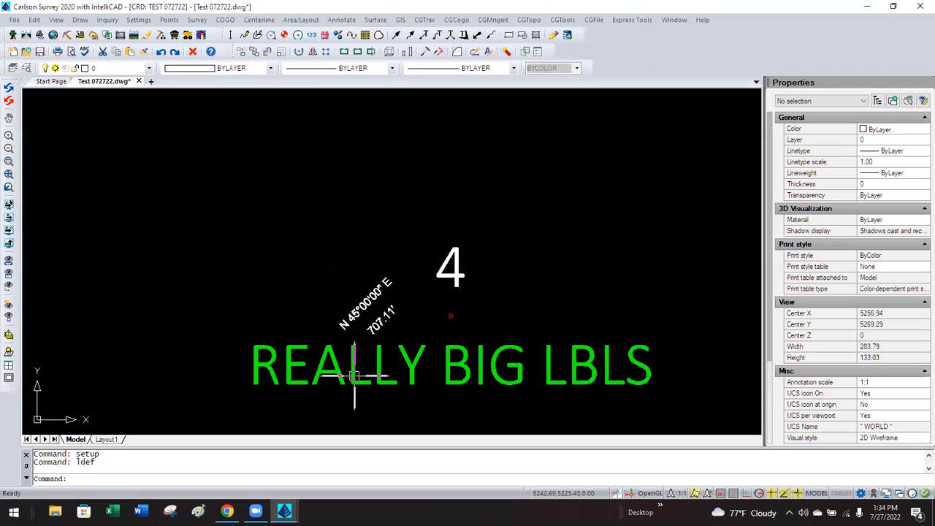
Erase point 4's REALLY BIG LBLS block and its leftover point node.
left_click(409, 372)
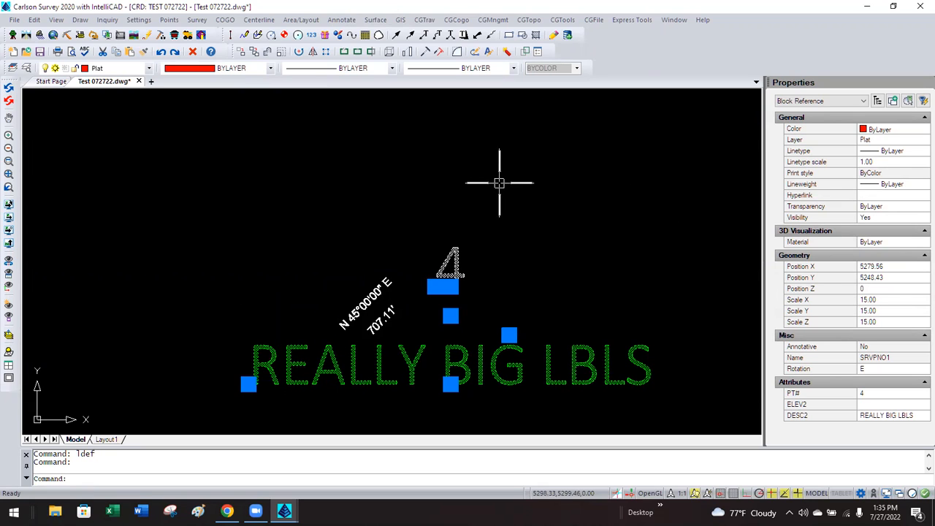
left_click(193, 51)
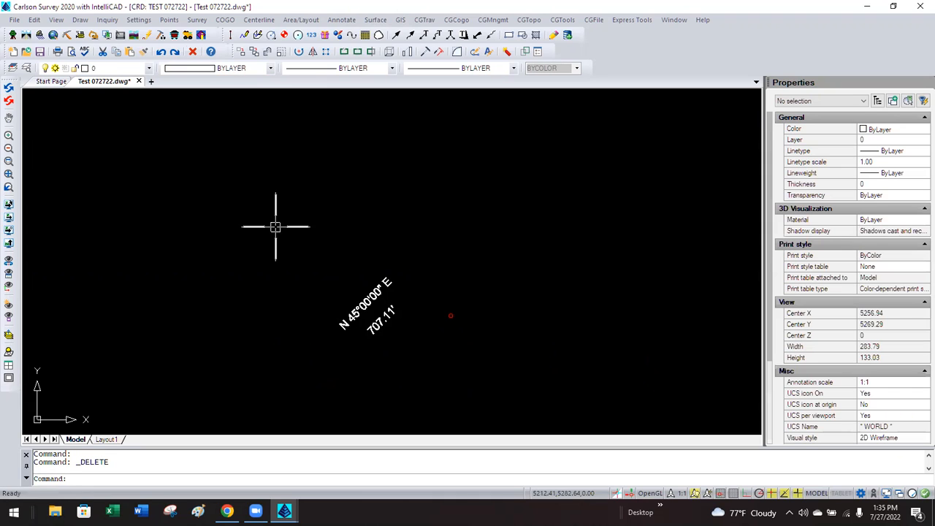
left_click(461, 308)
left_click(444, 332)
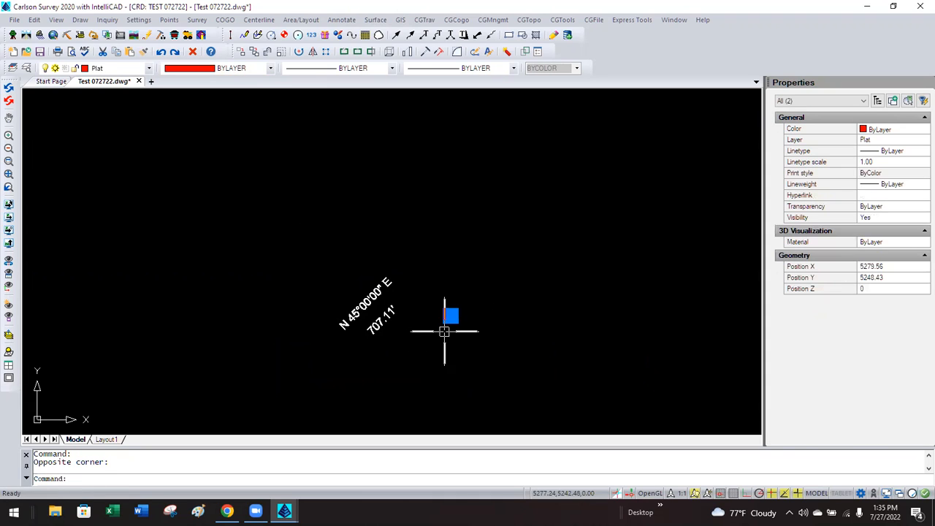
left_click(192, 52)
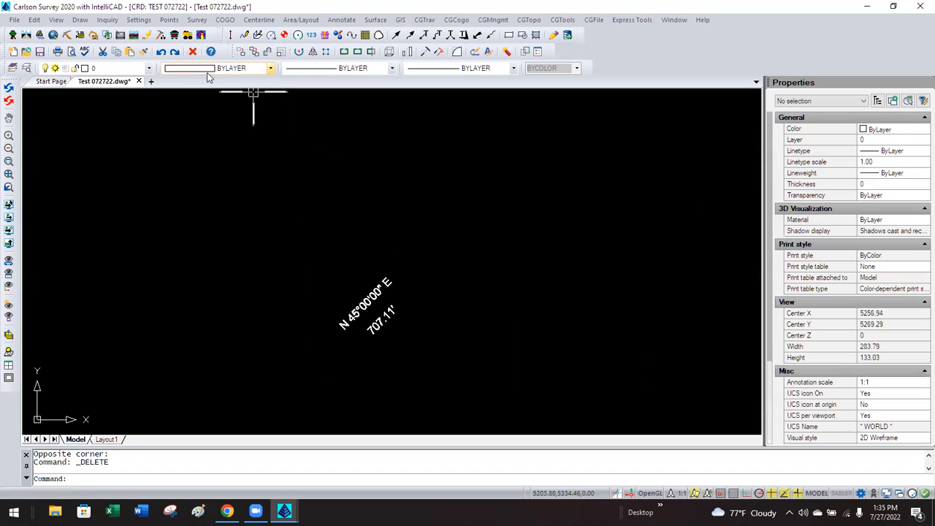
Open Draw-Locate Points and cancel it without drawing a point.
left_click(168, 20)
left_click(184, 44)
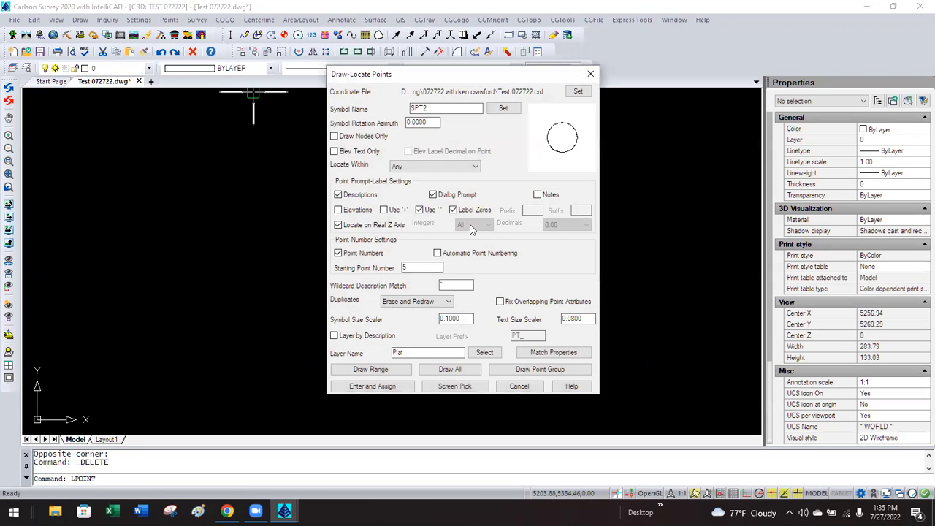
left_click(519, 386)
left_click(168, 20)
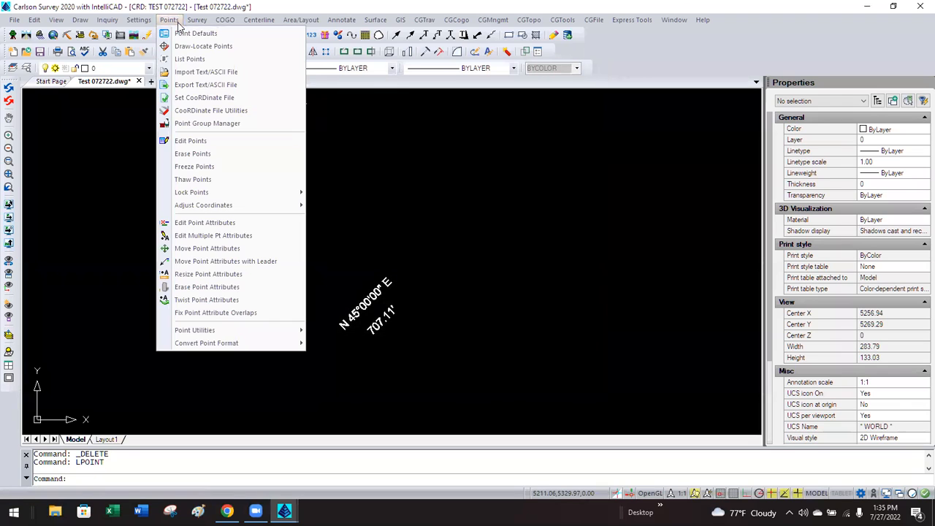
List drawing points 1-4 by number range with the C:LISTPT list-points command.
left_click(195, 60)
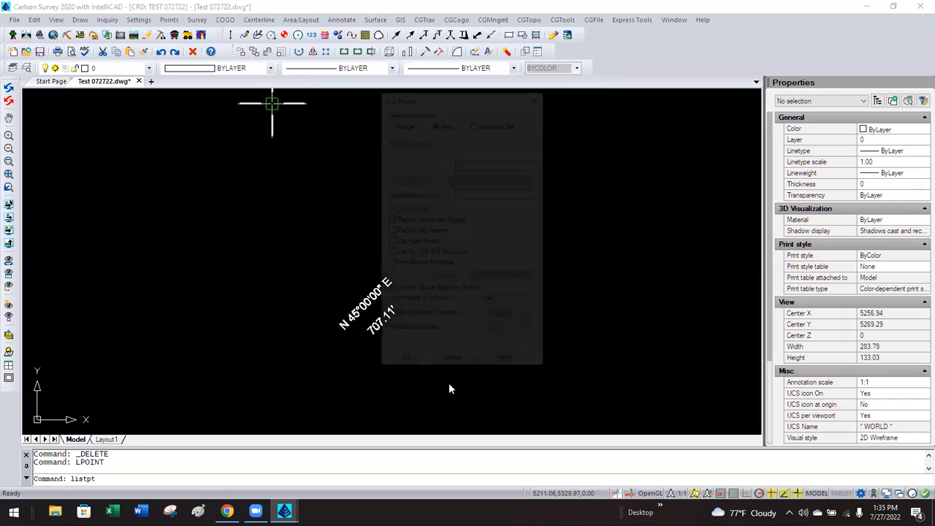
left_click(403, 362)
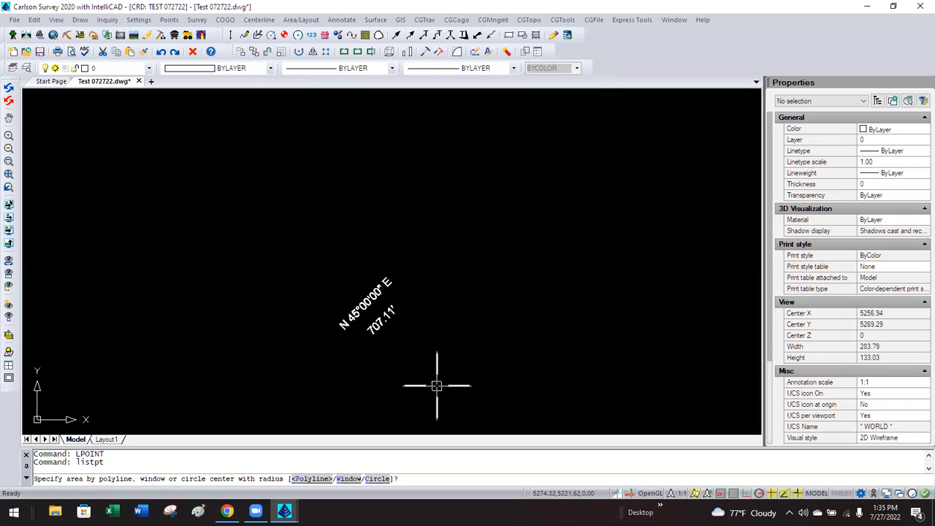
key("Escape")
key("Return")
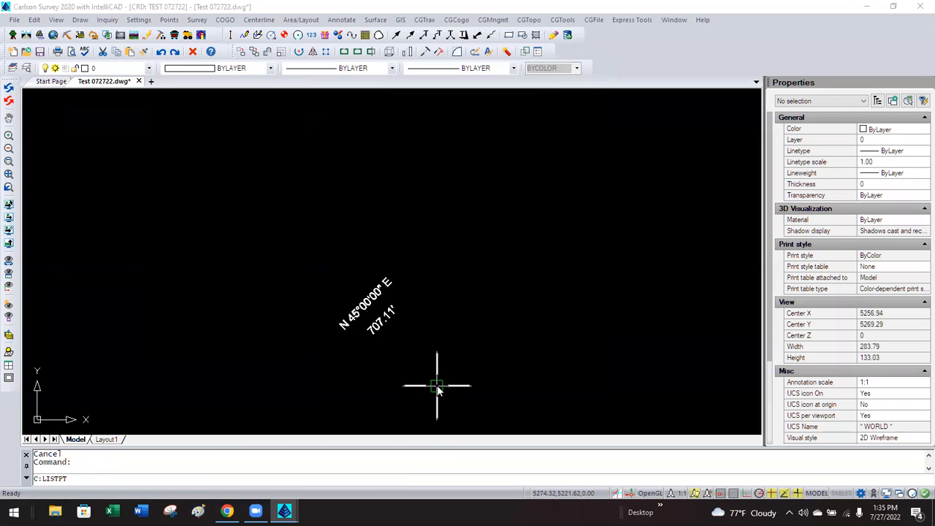
left_click(389, 122)
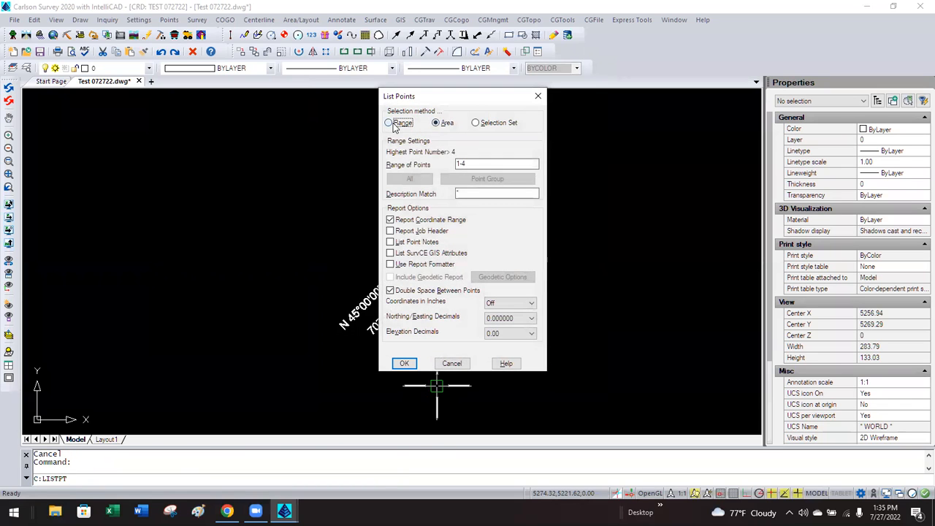
left_click(406, 364)
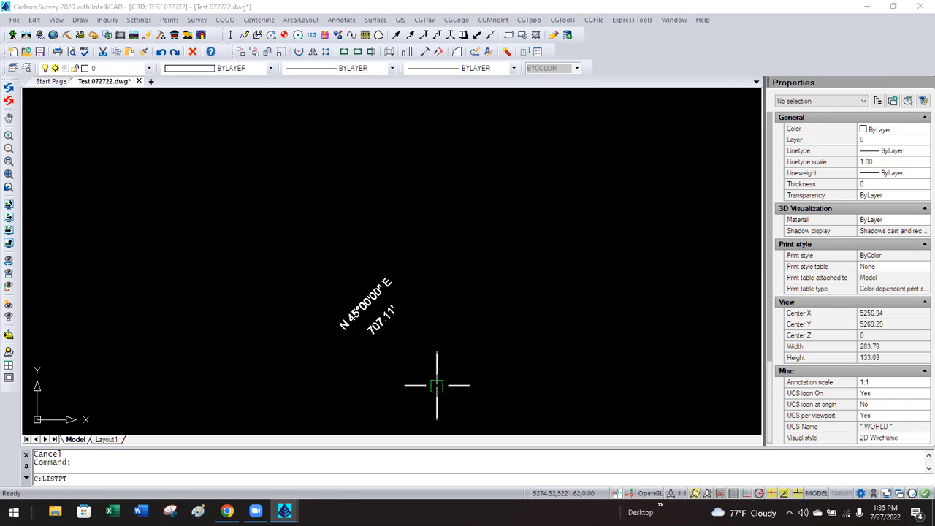
key("Return")
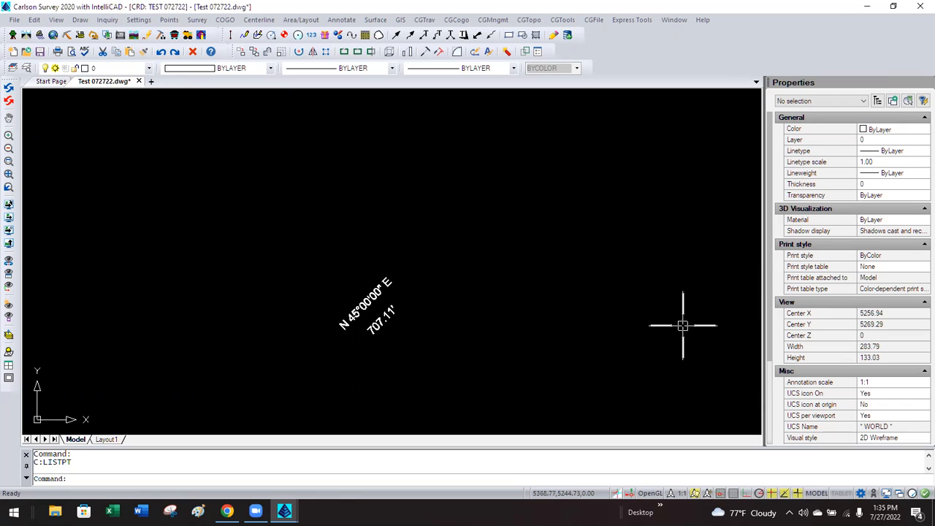
Erase the N 45°00'00" E 707.11' bearing and distance labels with a crossing window.
left_click(406, 273)
left_click(351, 339)
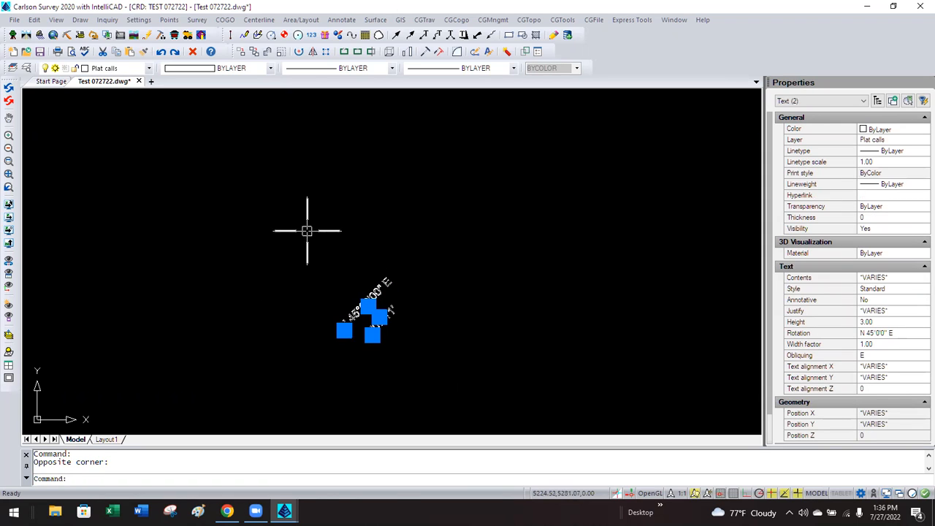
left_click(193, 51)
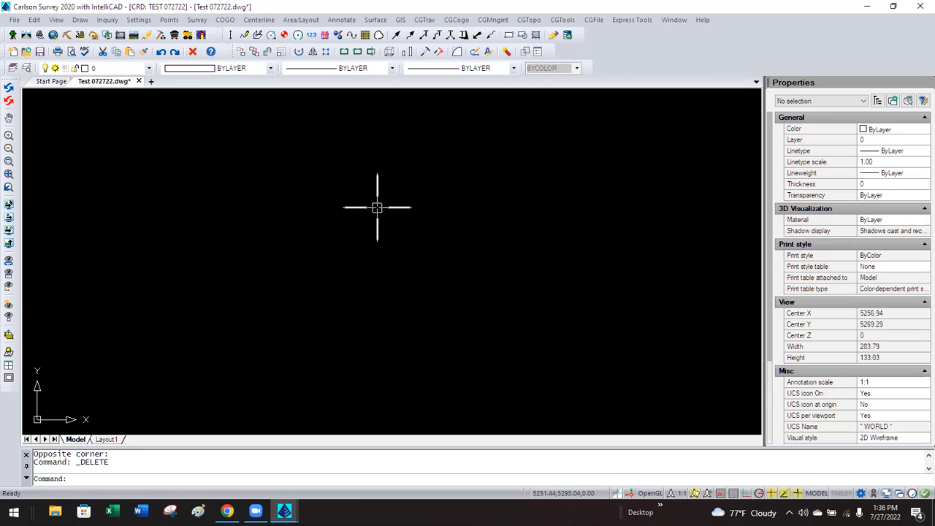
scroll(377, 206, "down", 5)
scroll(303, 334, "up", 4)
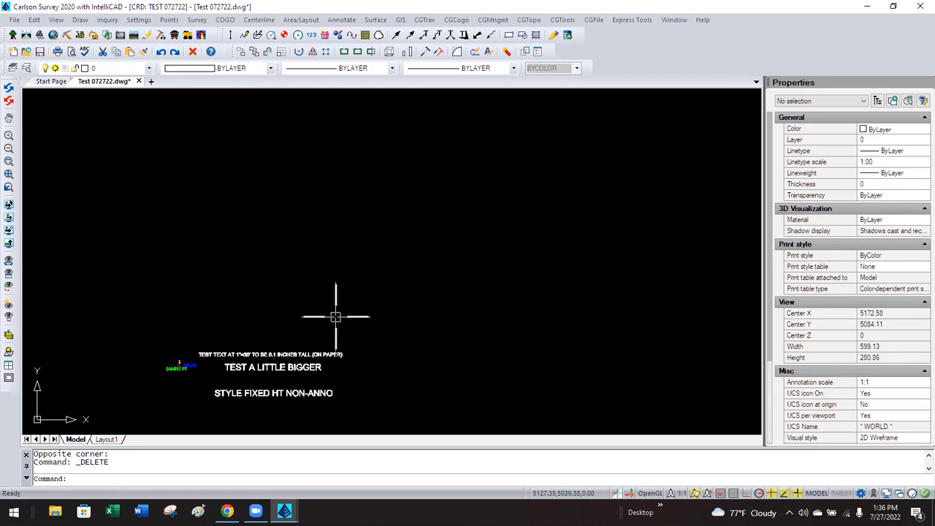
scroll(328, 321, "down", 8)
scroll(343, 311, "up", 5)
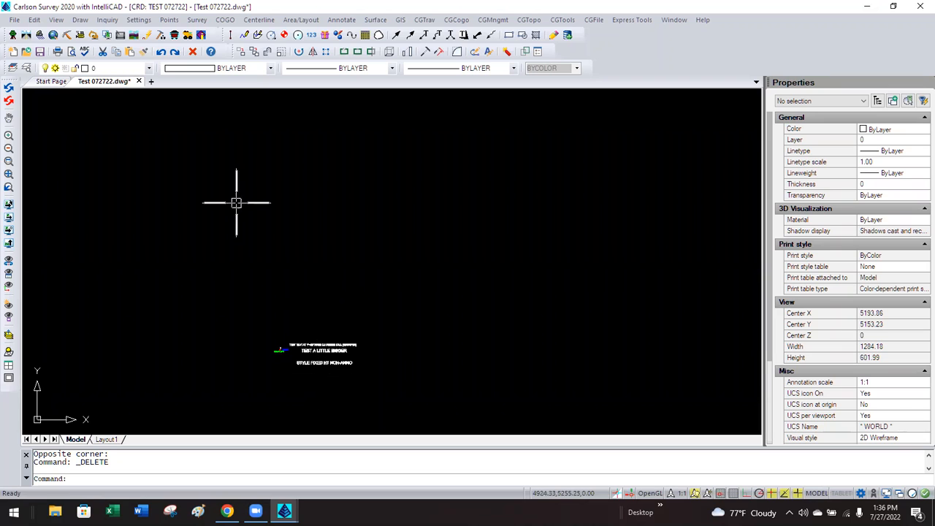
left_click(139, 19)
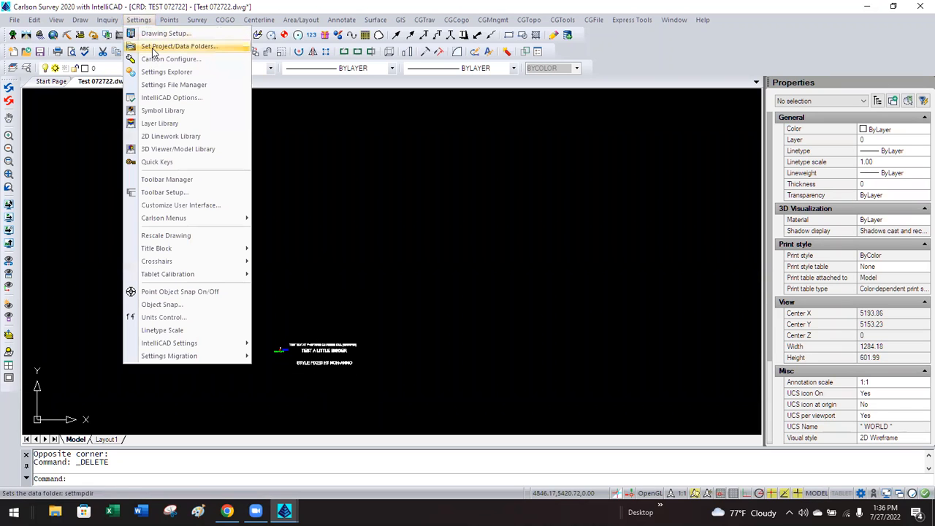
left_click(156, 35)
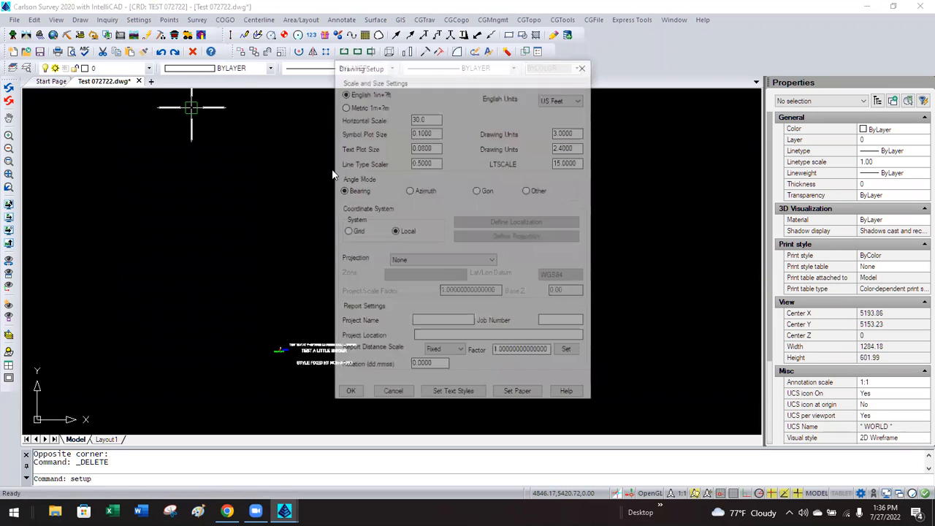
left_click(430, 117)
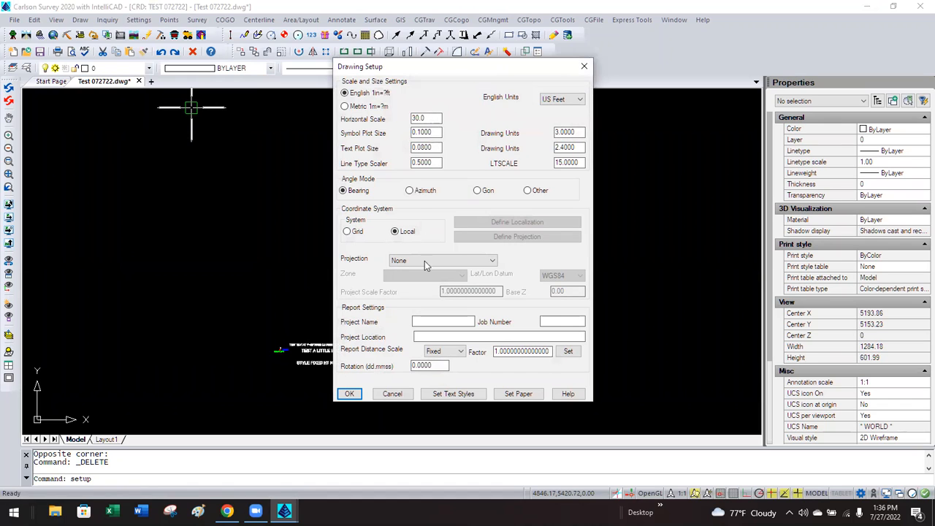
left_click(389, 394)
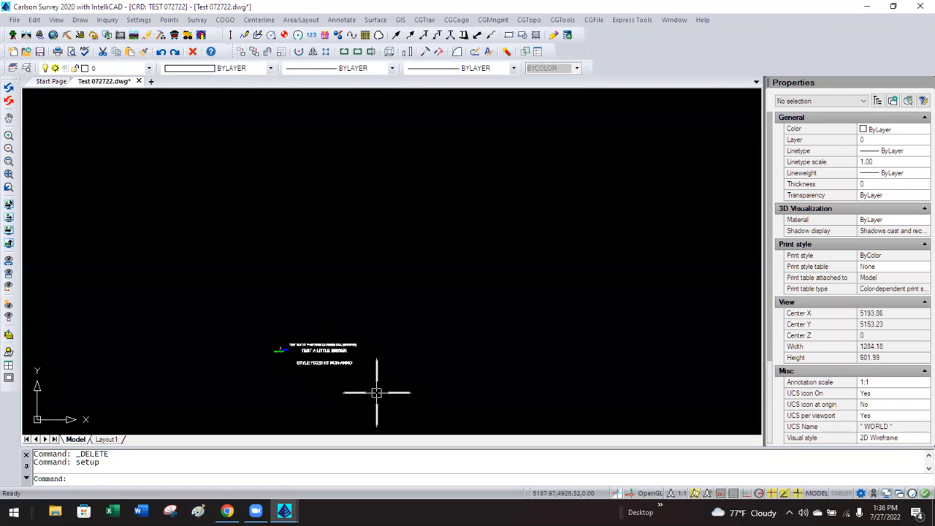
left_click(348, 363)
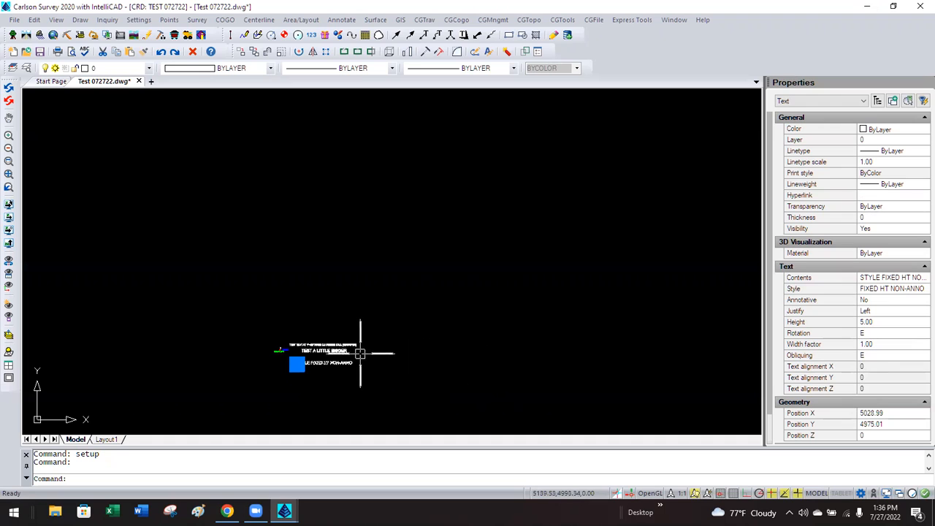
key("Escape")
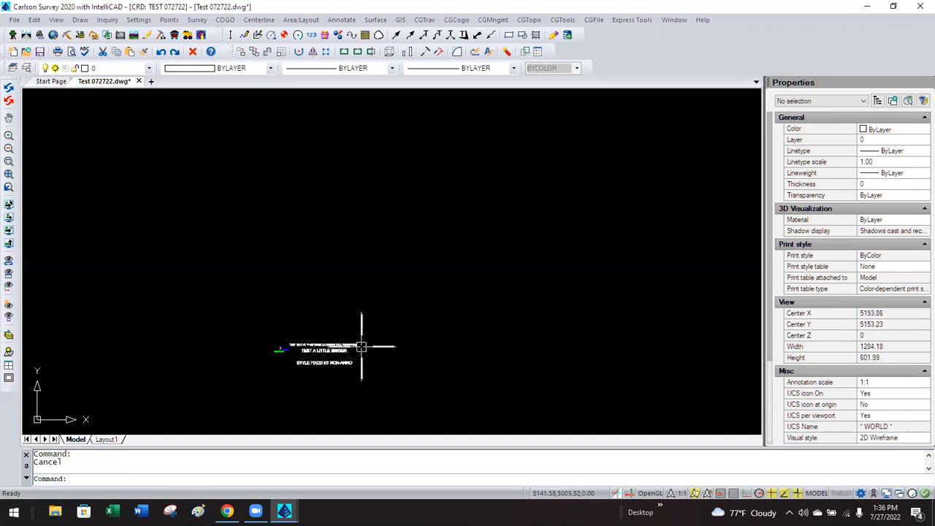
left_click(356, 344)
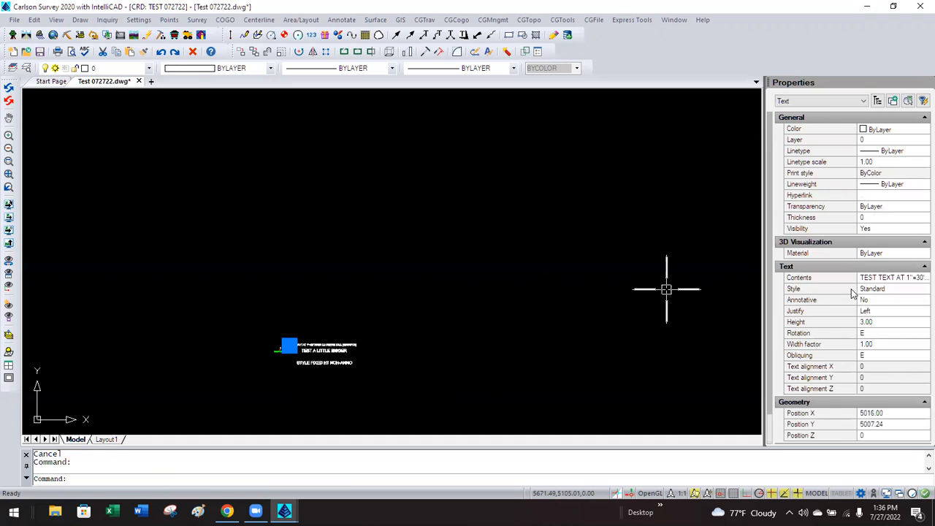
left_click(880, 323)
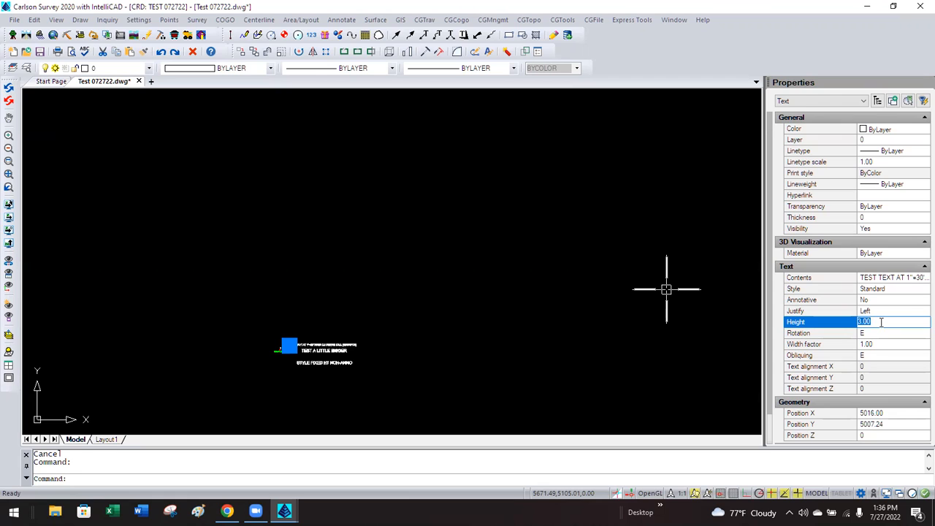
key("Escape")
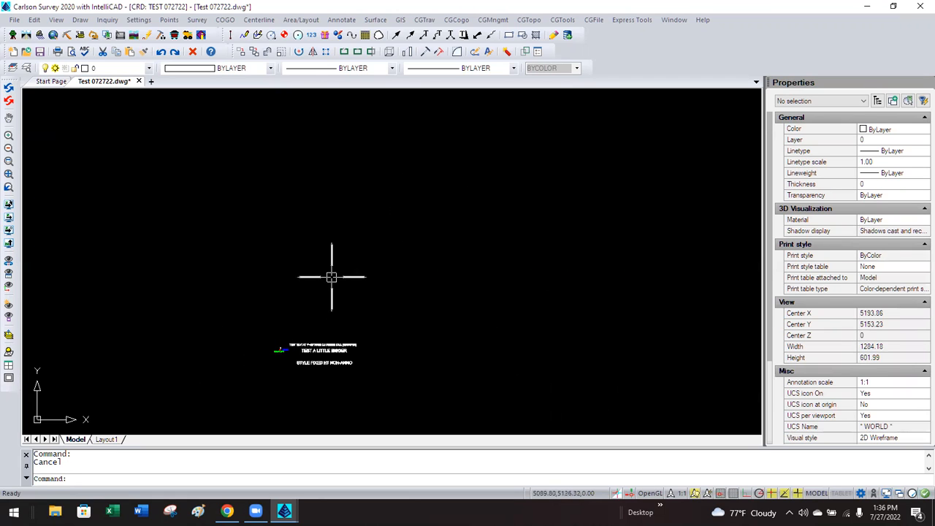
scroll(272, 351, "up", 4)
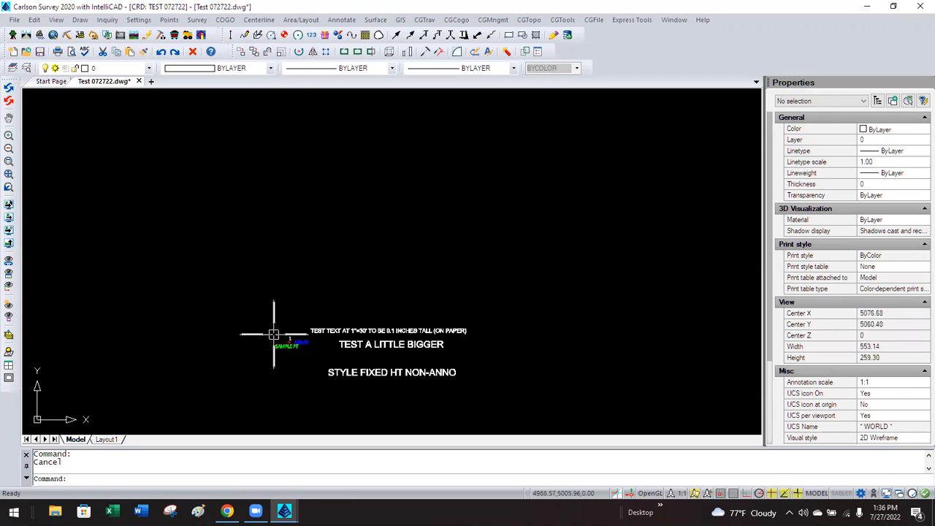
left_click(169, 20)
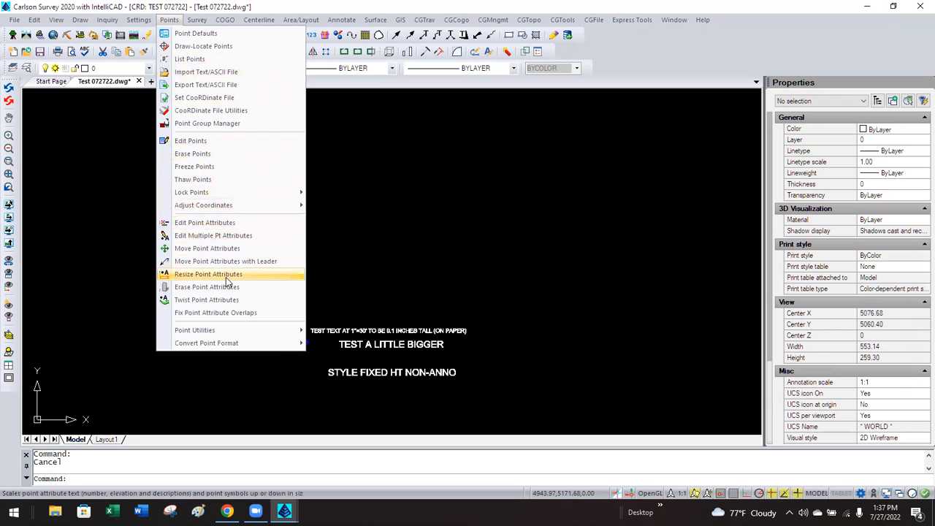
left_click(253, 275)
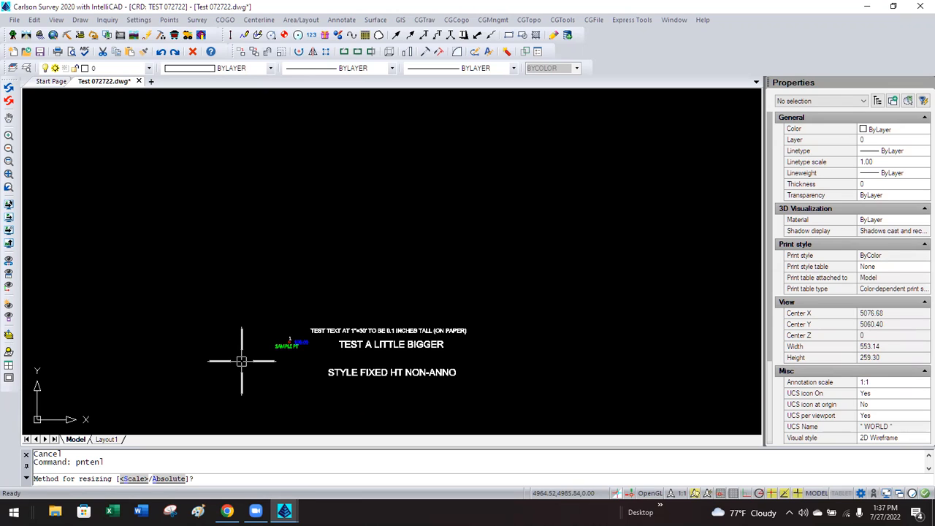
key("Escape")
key("Escape")
key("Escape")
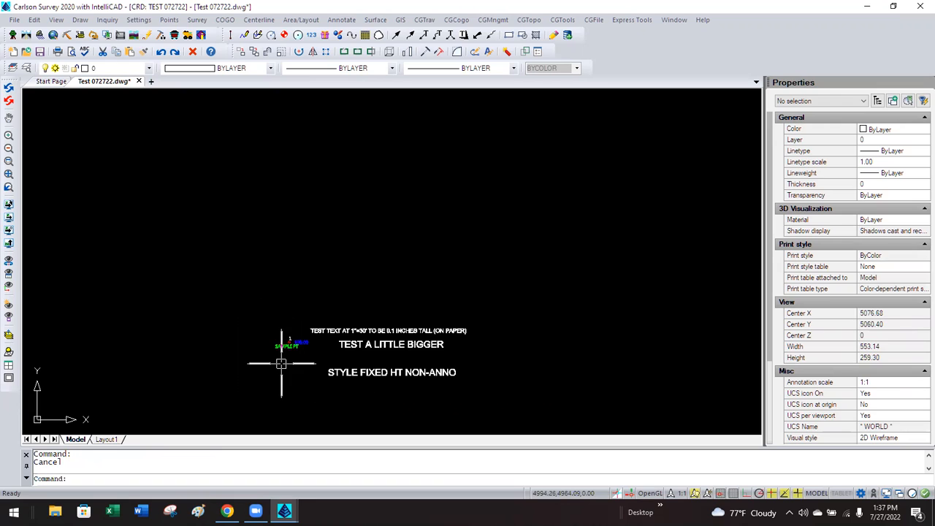
scroll(281, 364, "up", 1)
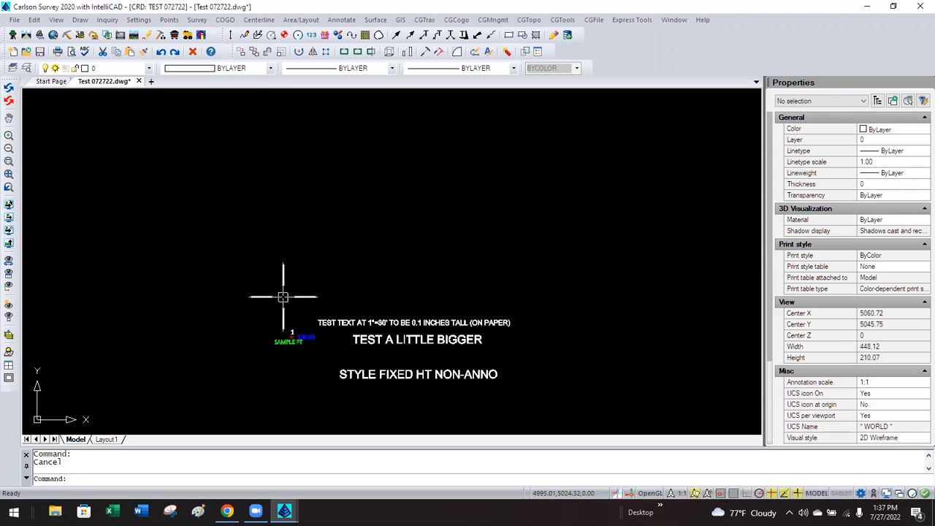
Set the Drawing Setup horizontal scale to 10 for a 1"=10' drawing.
left_click(141, 20)
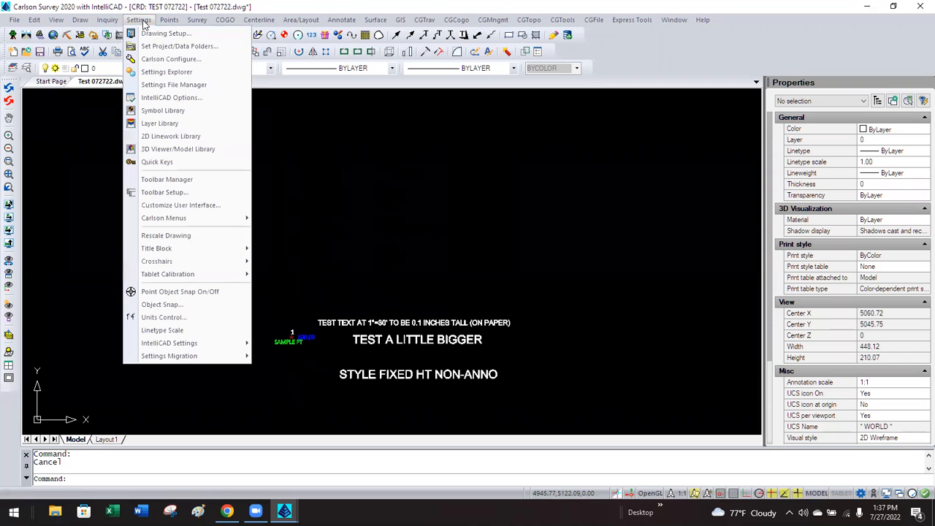
left_click(166, 32)
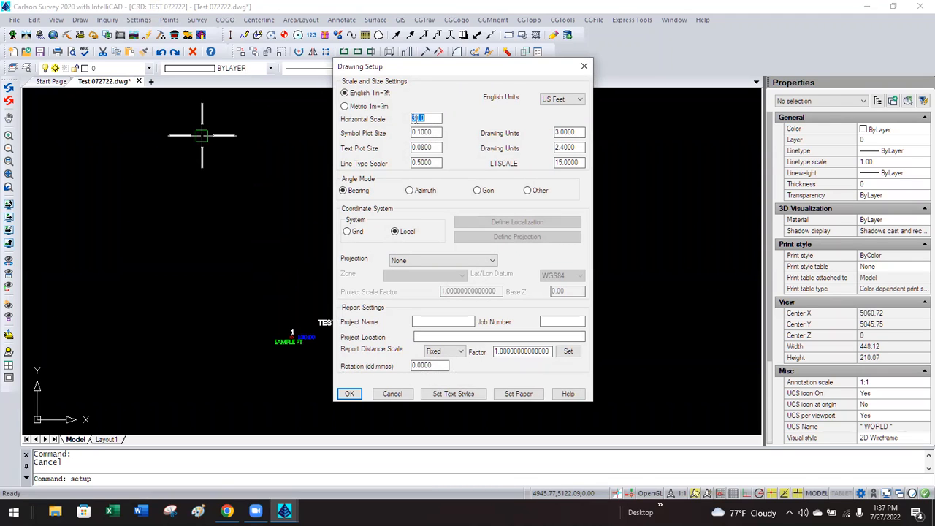
type("10")
key("Tab")
left_click(349, 395)
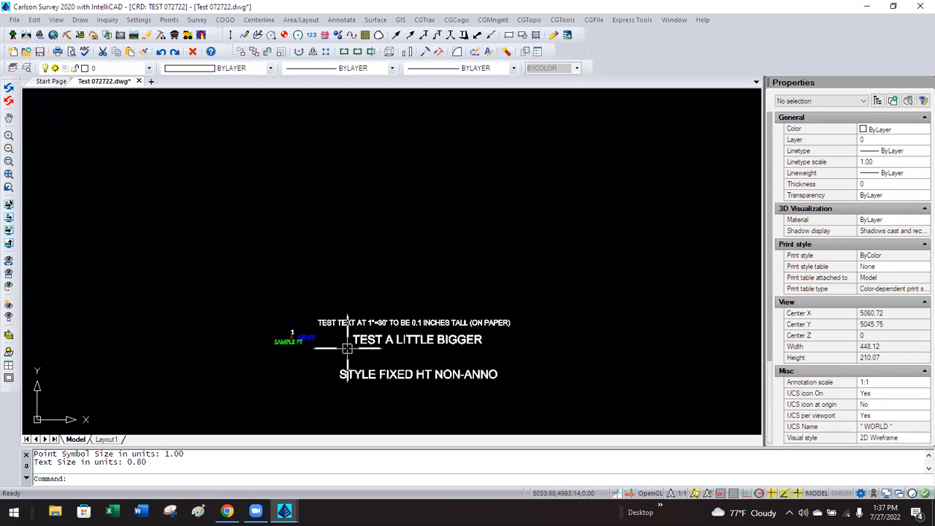
left_click(167, 21)
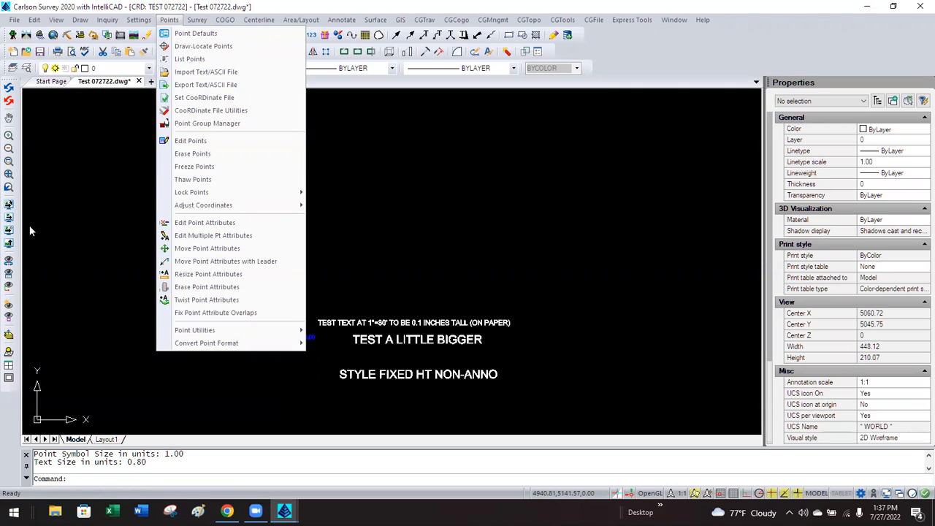
Screen-pick point 5 above-left of the test text, described PT AT 1"=10'.
left_click(198, 46)
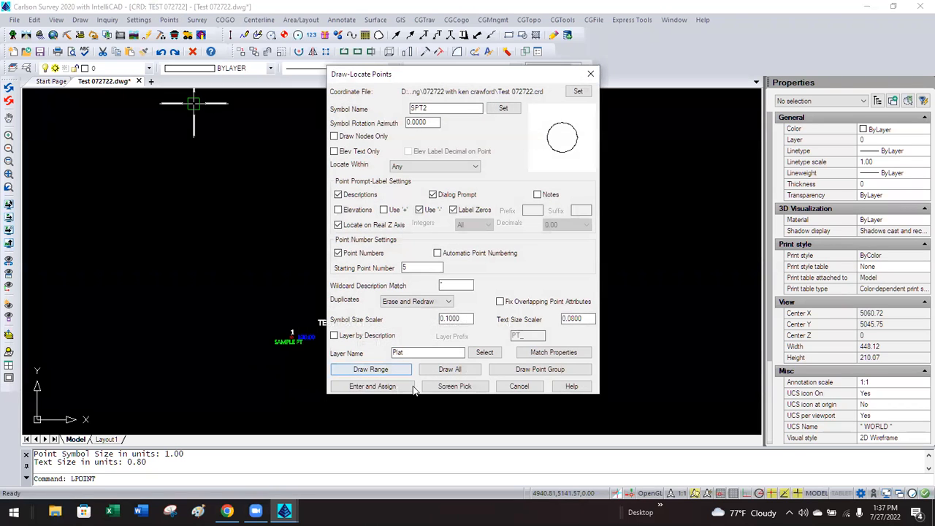
left_click(424, 386)
left_click(194, 260)
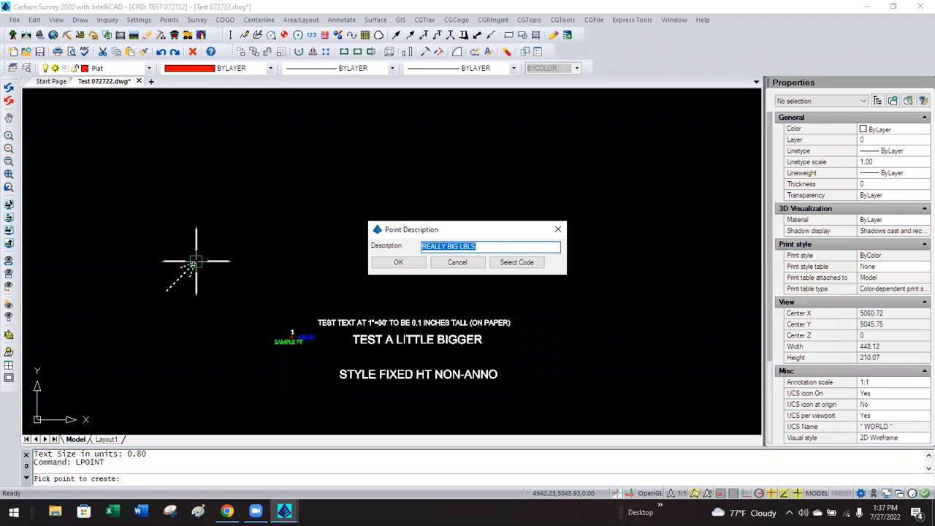
type("PT AT 1\"=10'")
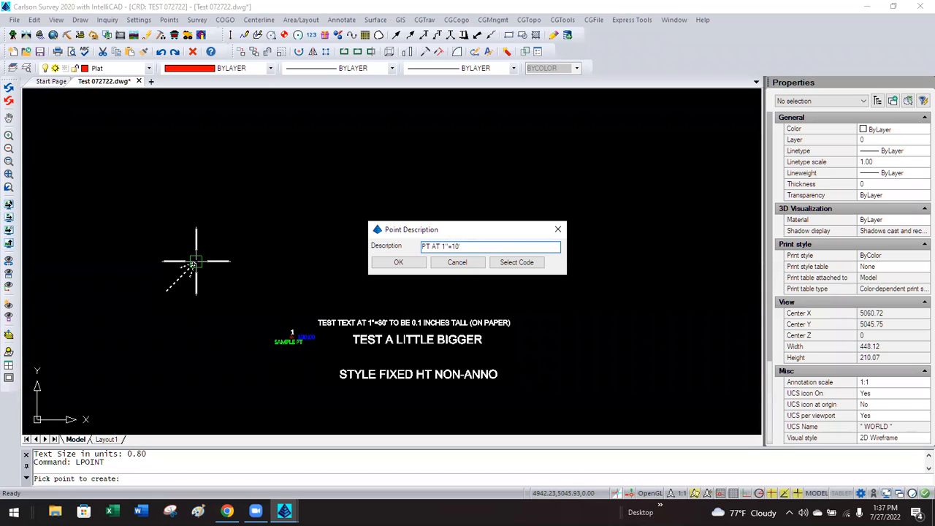
left_click(395, 262)
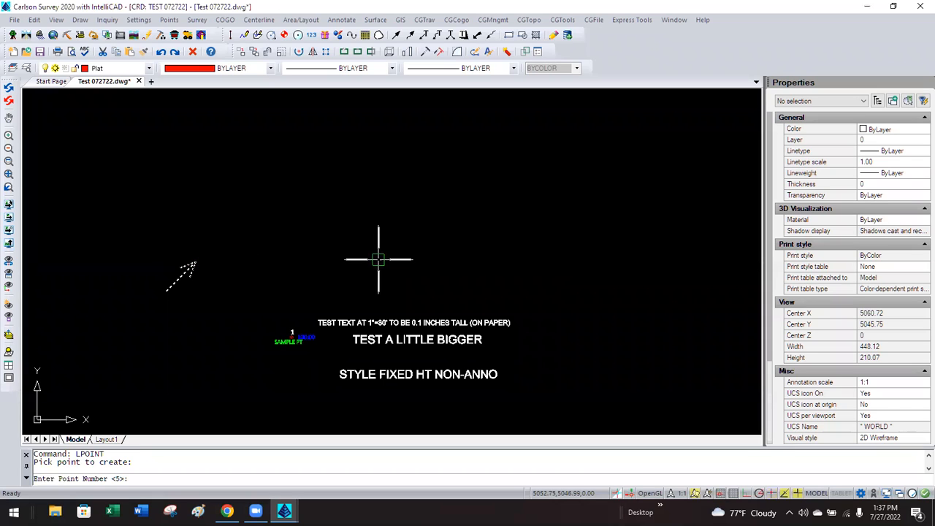
key("Return")
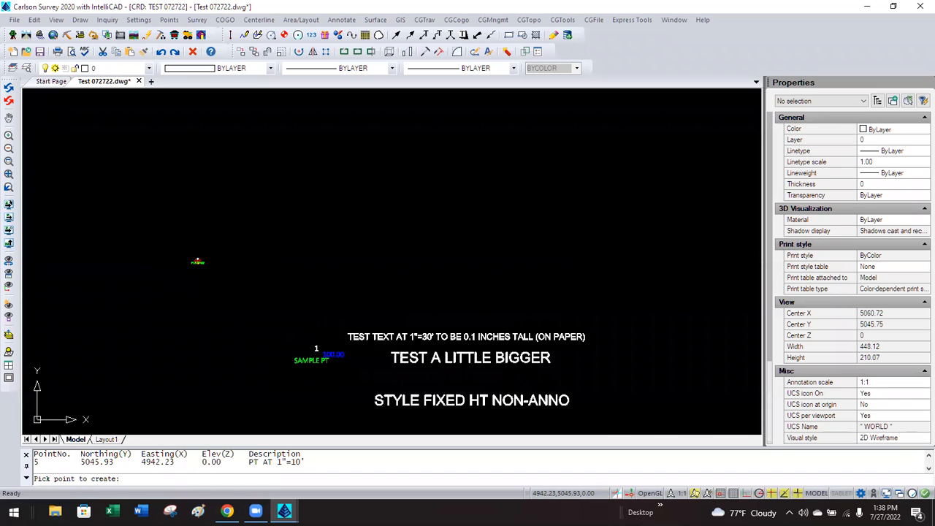
scroll(191, 265, "up", 6)
scroll(191, 263, "down", 7)
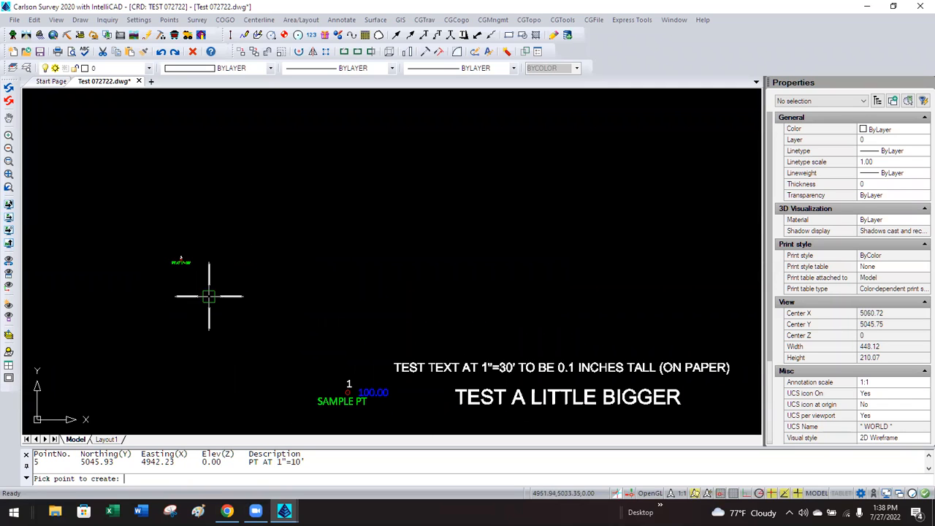
scroll(186, 272, "up", 3)
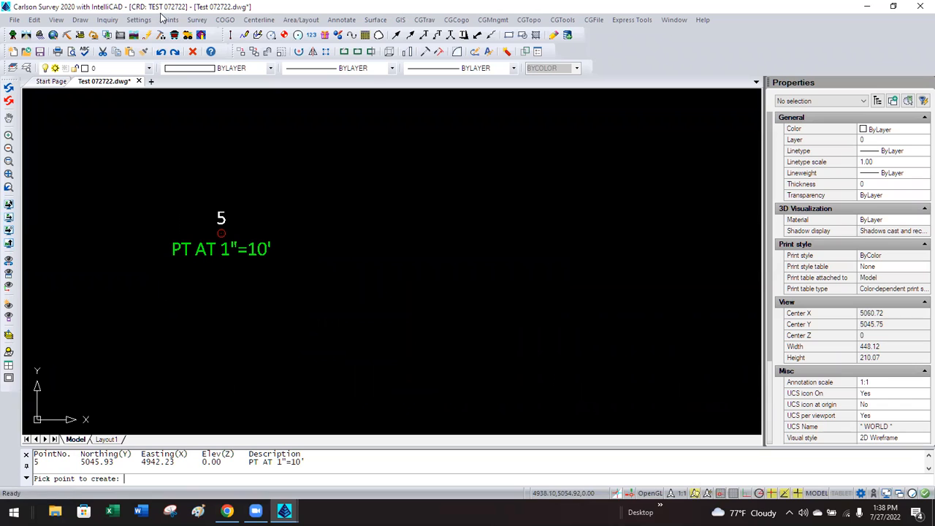
left_click(167, 22)
mouse_move(141, 25)
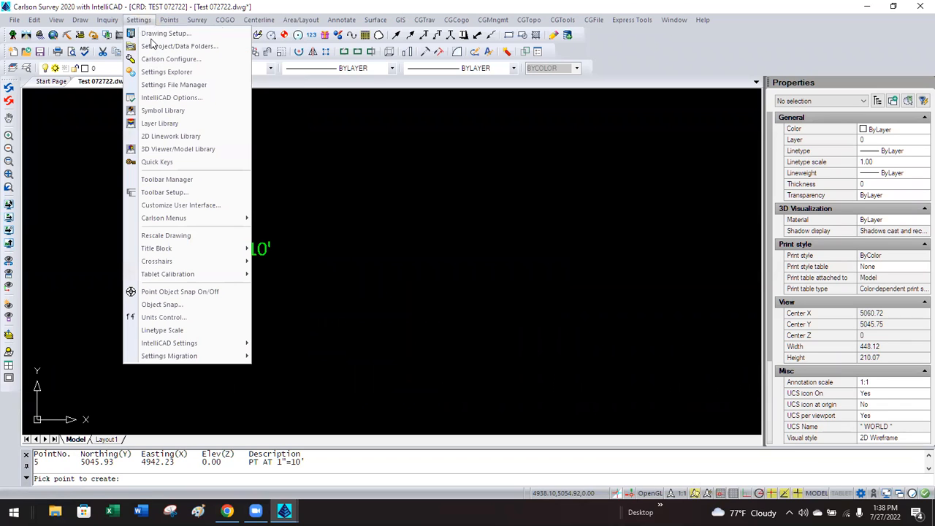
left_click(158, 35)
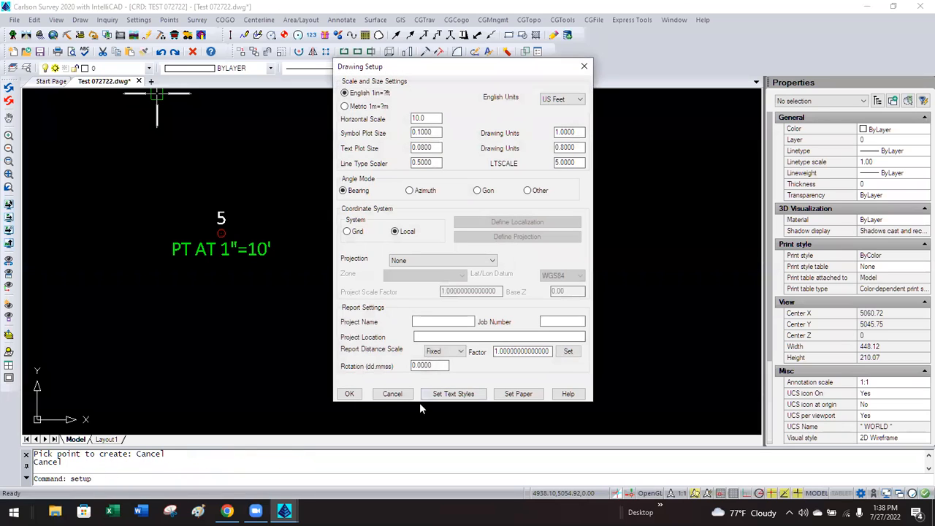
left_click(392, 394)
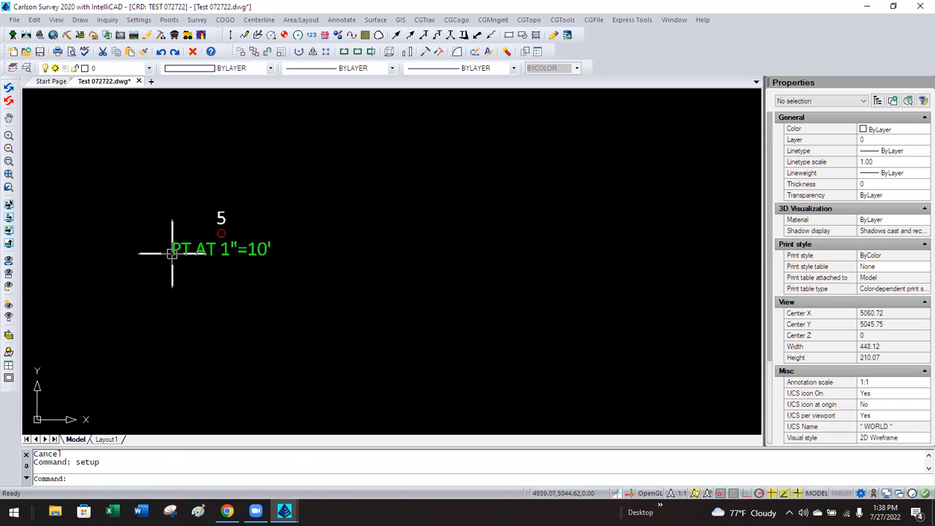
left_click(80, 20)
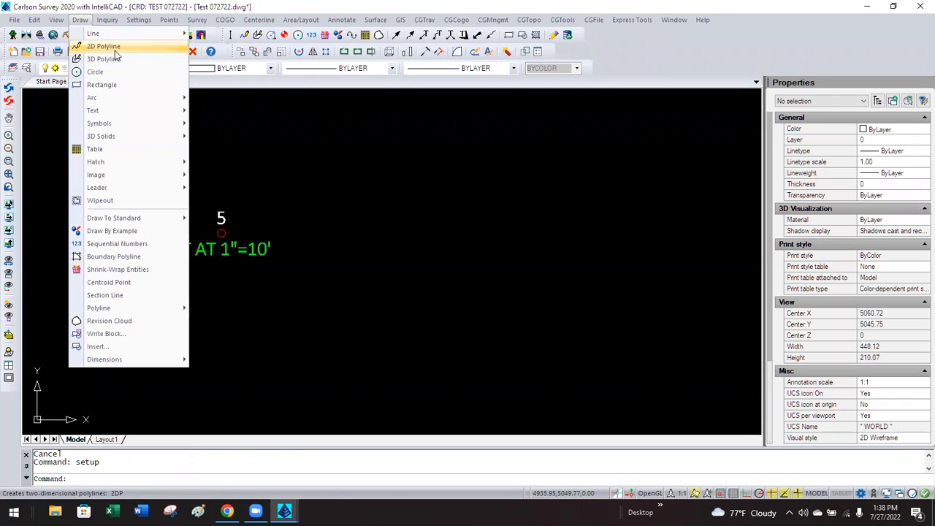
Start Text Wizard text '7' Alley Unopened' with a .08 size scaler and pick its start point.
mouse_move(113, 110)
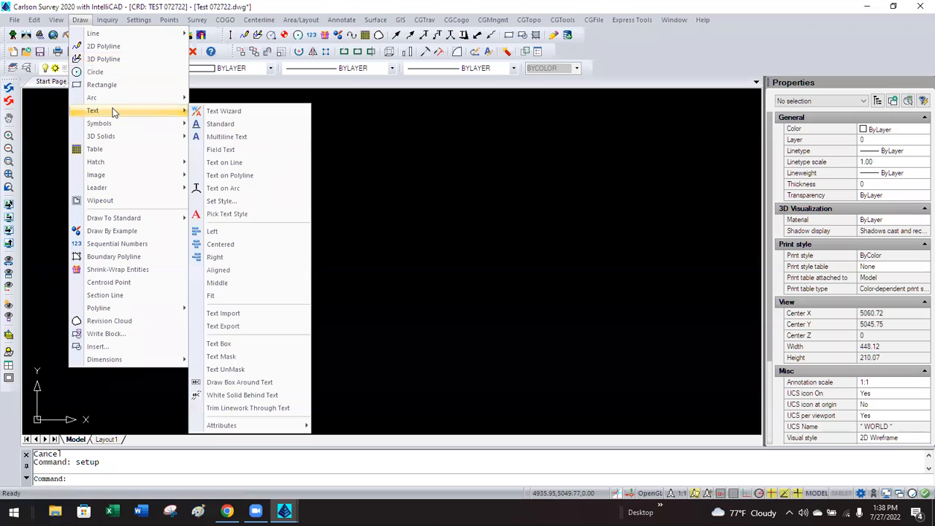
left_click(212, 111)
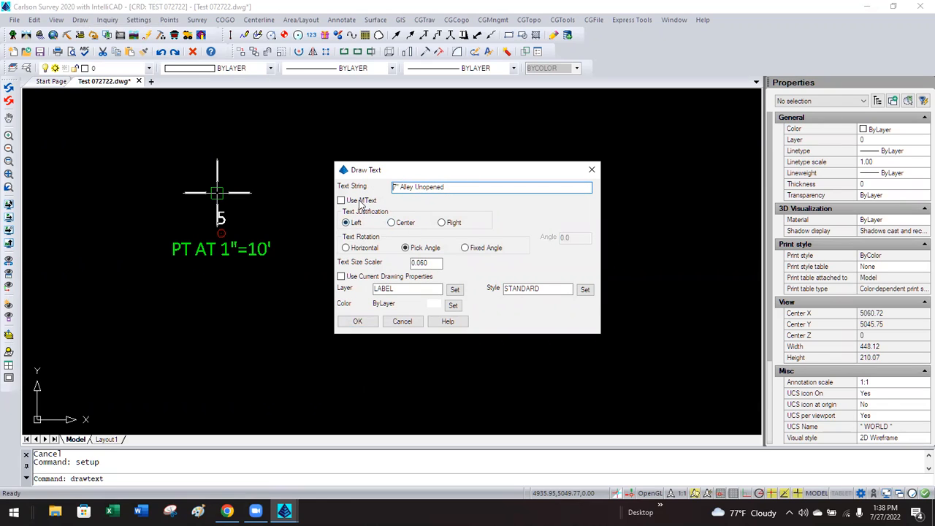
double_click(427, 263)
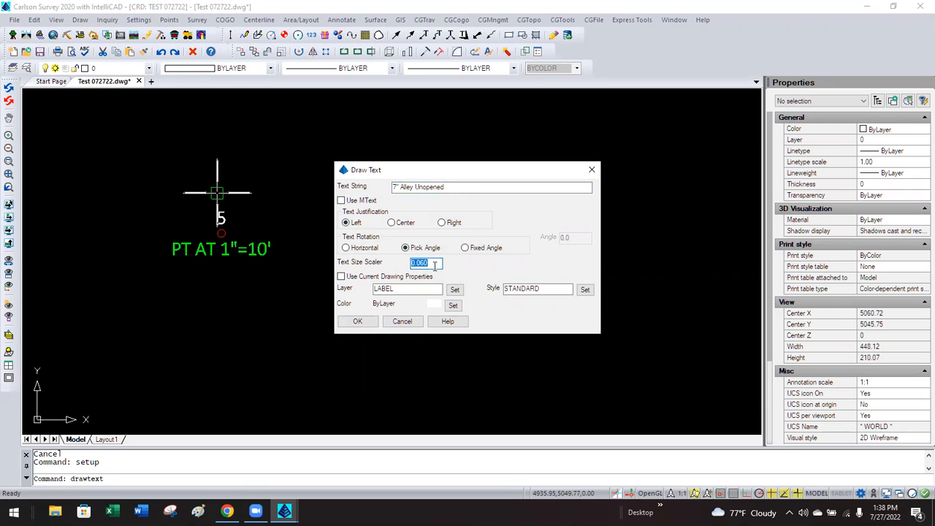
type(".08")
left_click(584, 290)
left_click(351, 322)
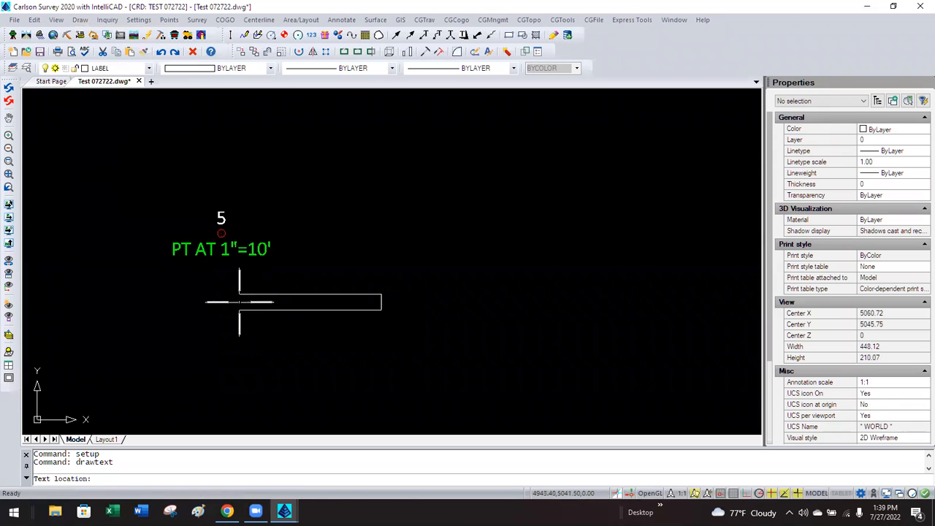
left_click(196, 274)
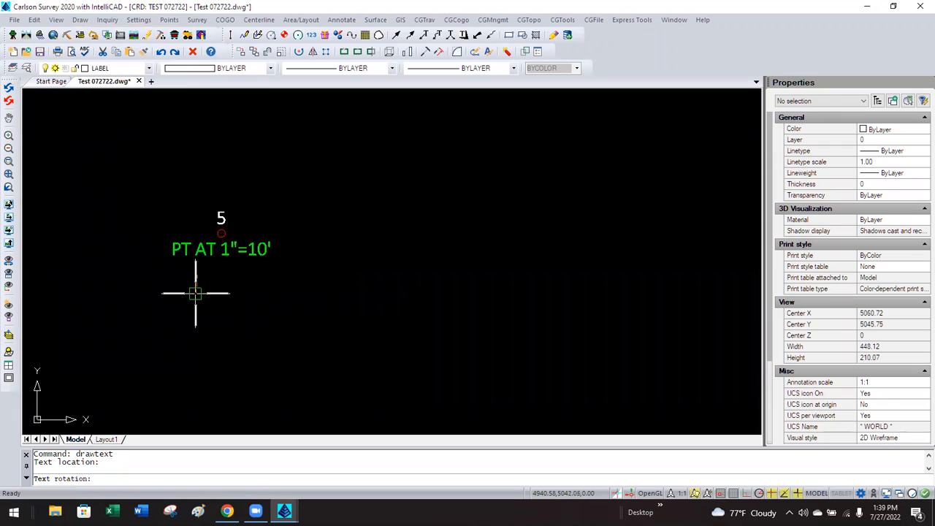
Draw the alley text and set its rotation to E so it reads horizontally.
left_click(195, 293)
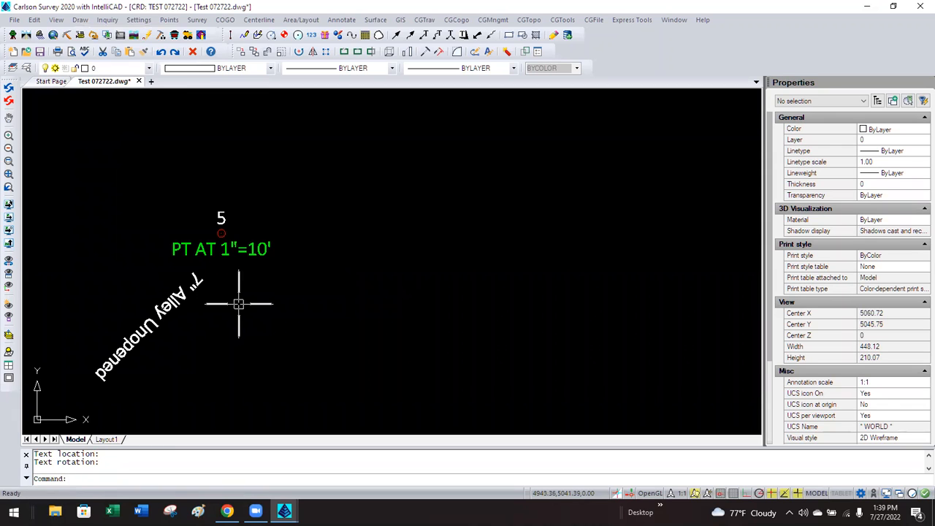
left_click(179, 309)
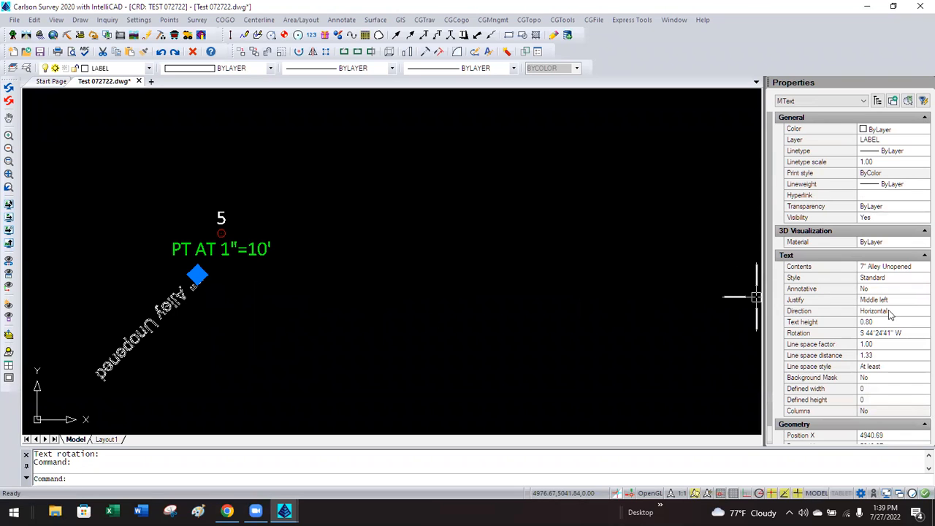
left_click(908, 331)
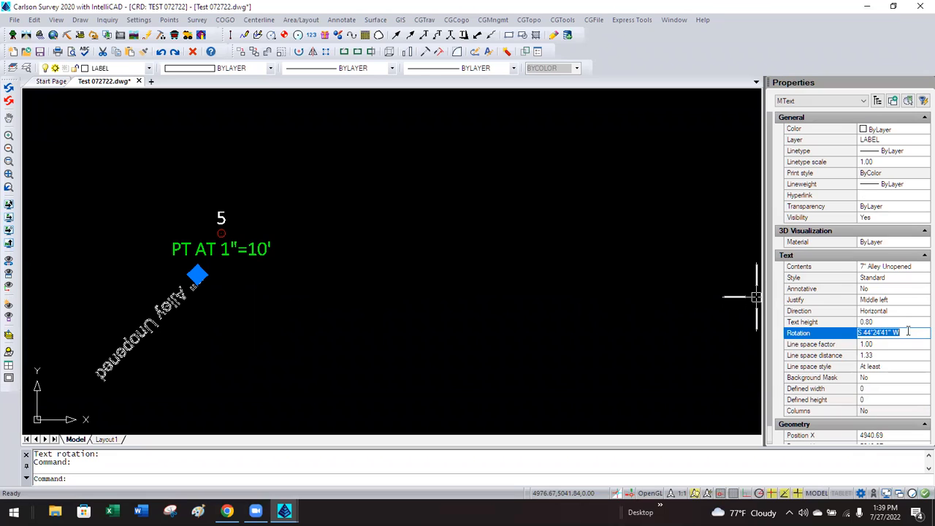
type("E")
key("Return")
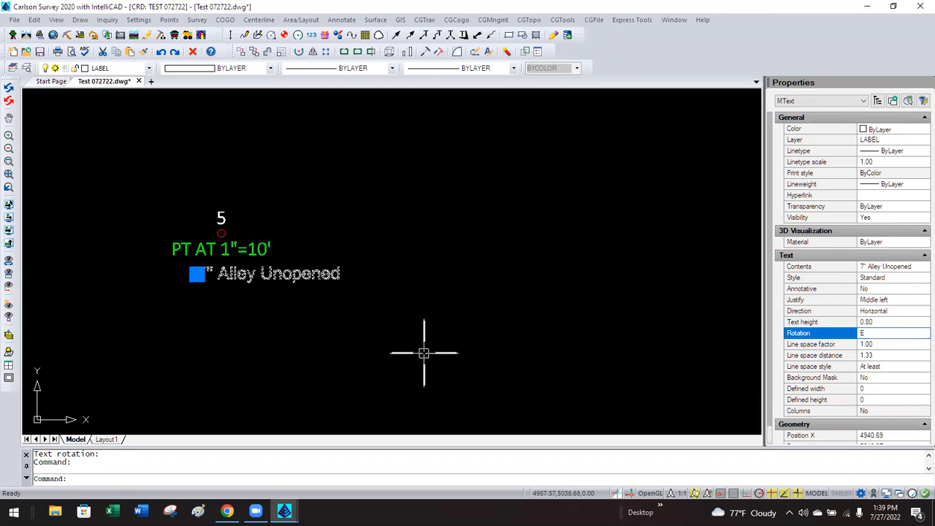
key("Escape")
Move the alley text just below the PT AT 1"=10' label.
left_click(234, 273)
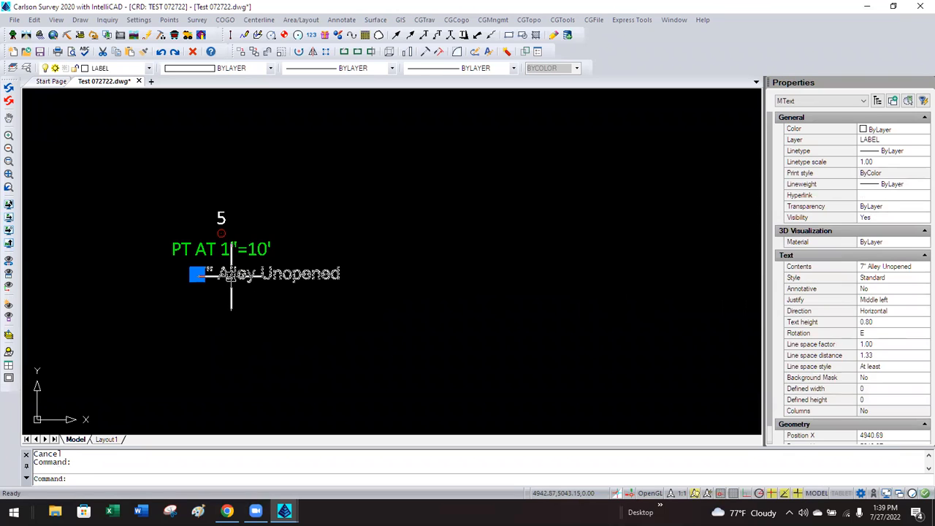
scroll(163, 272, "up", 2)
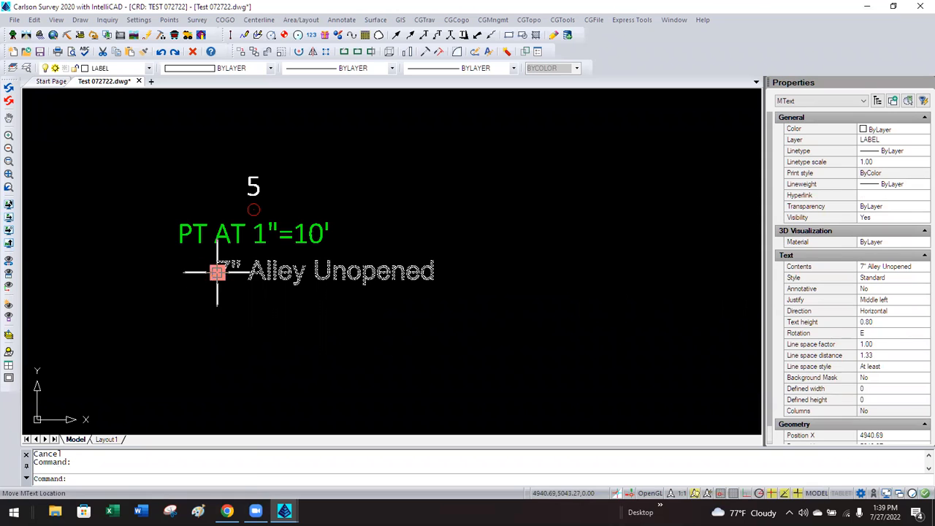
left_click(217, 273)
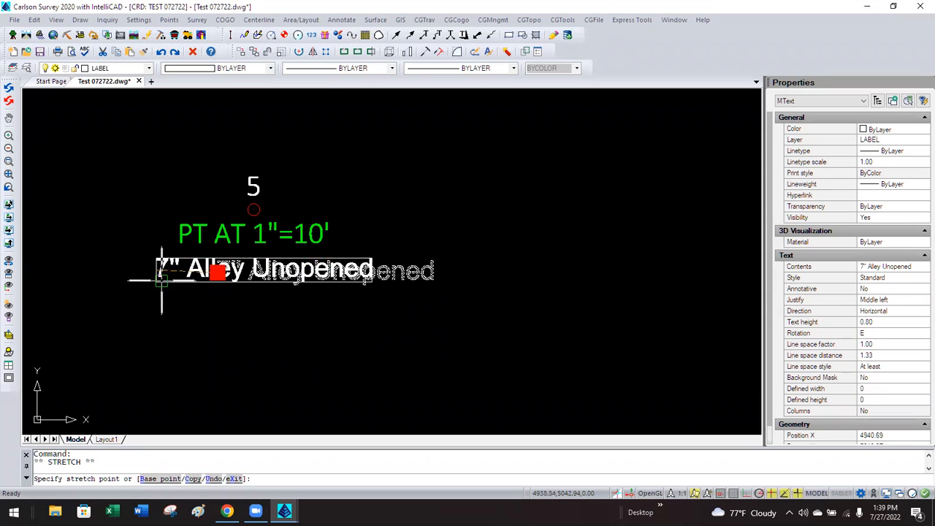
left_click(182, 306)
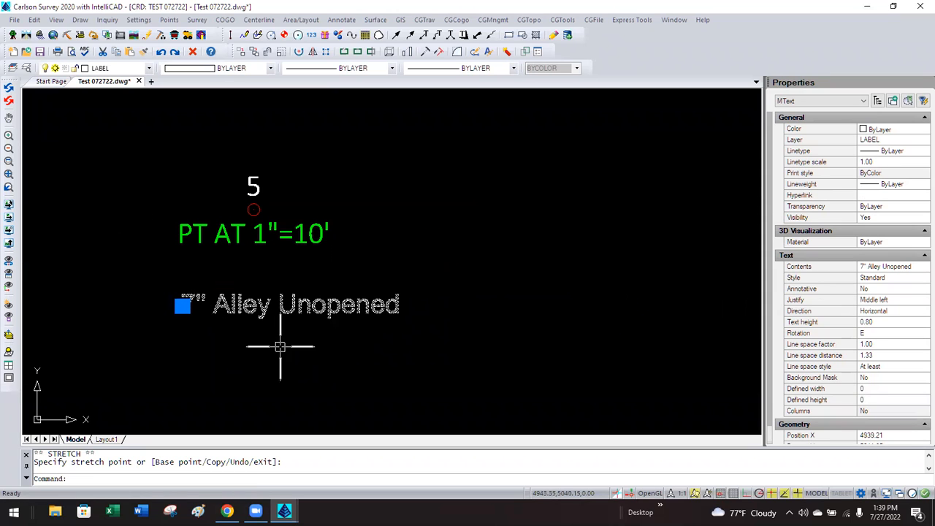
left_click(889, 327)
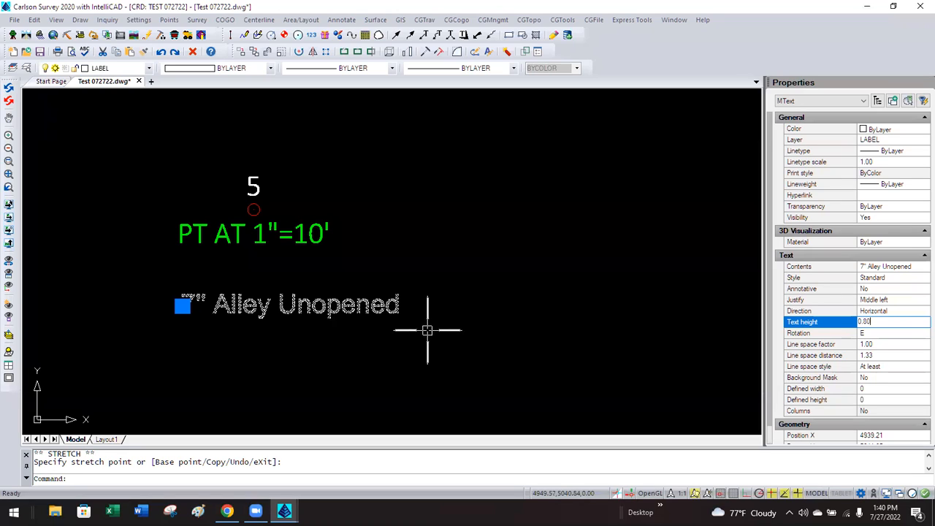
double_click(892, 322)
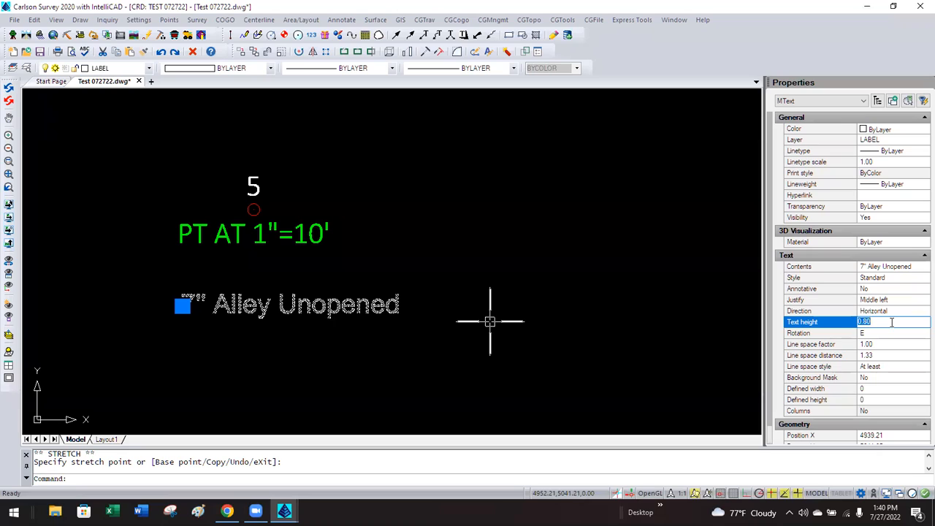
left_click(891, 322)
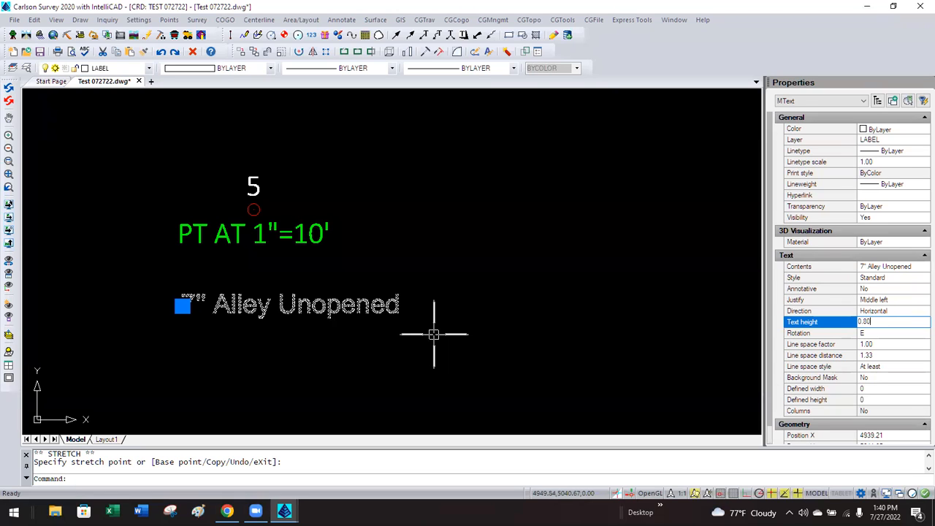
key("Escape")
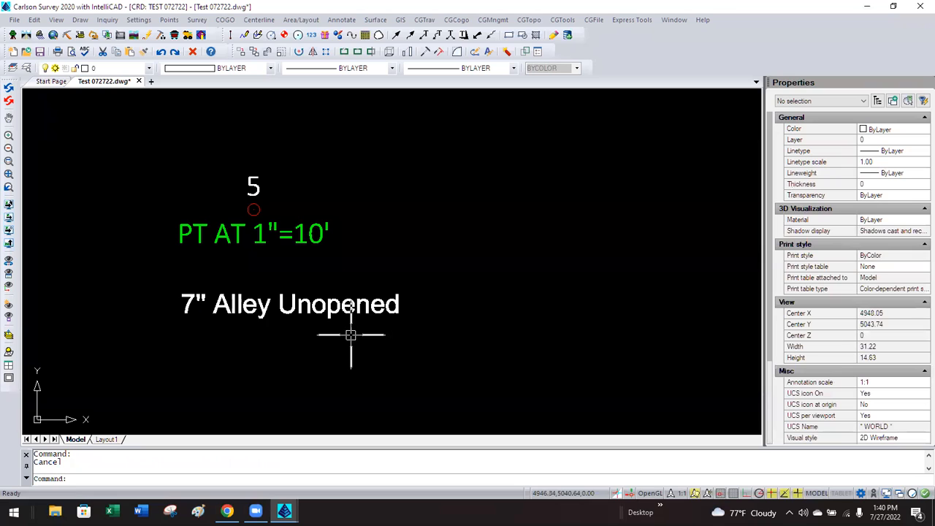
Zoom and pan to center on point 1, SAMPLE PT at elevation 100.00.
scroll(350, 334, "down", 5)
scroll(351, 335, "down", 3)
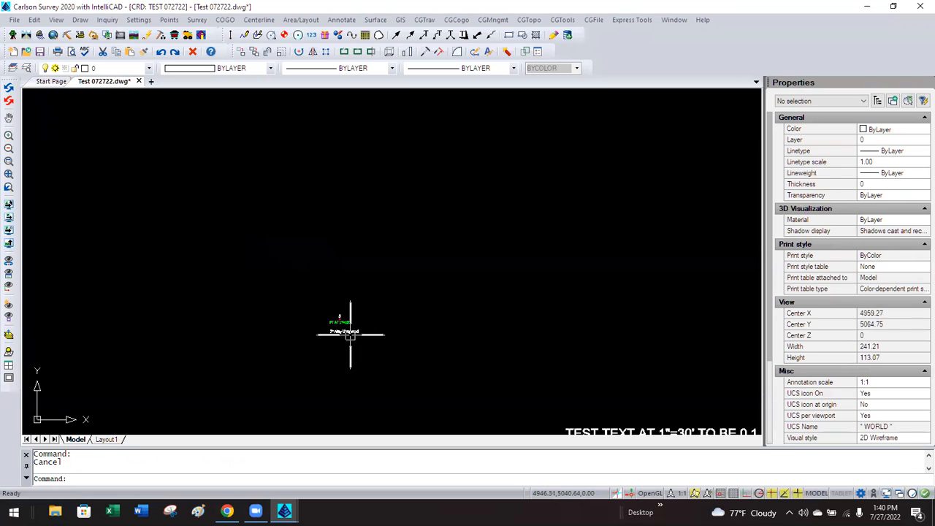
scroll(367, 263, "down", 5)
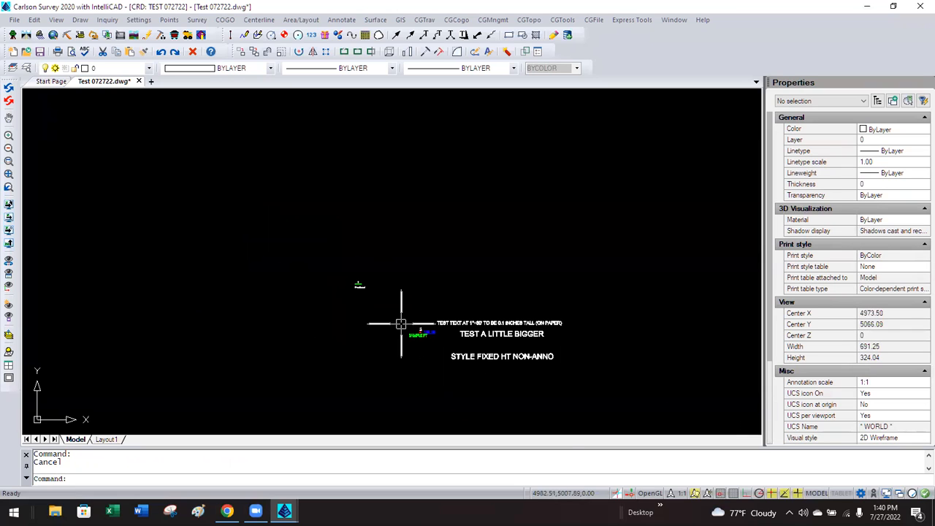
scroll(402, 307, "down", 3)
scroll(409, 263, "up", 2)
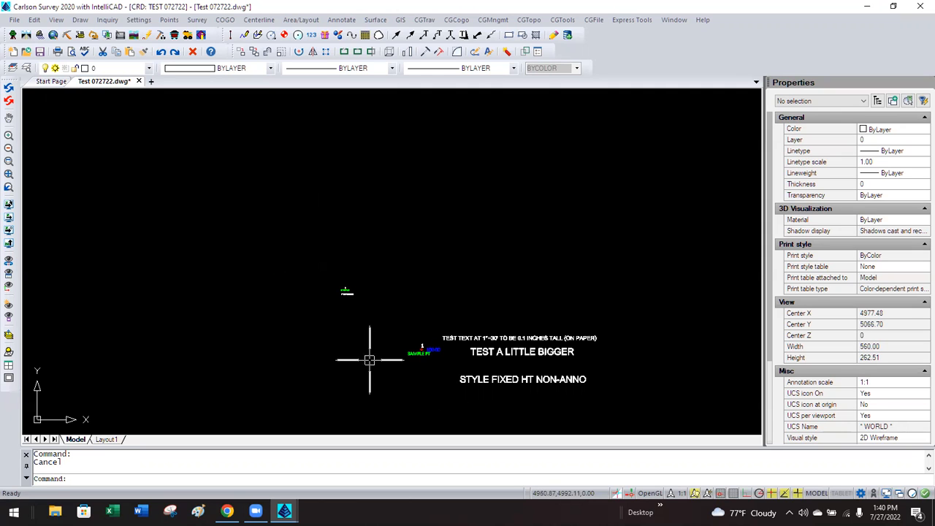
scroll(428, 379, "up", 5)
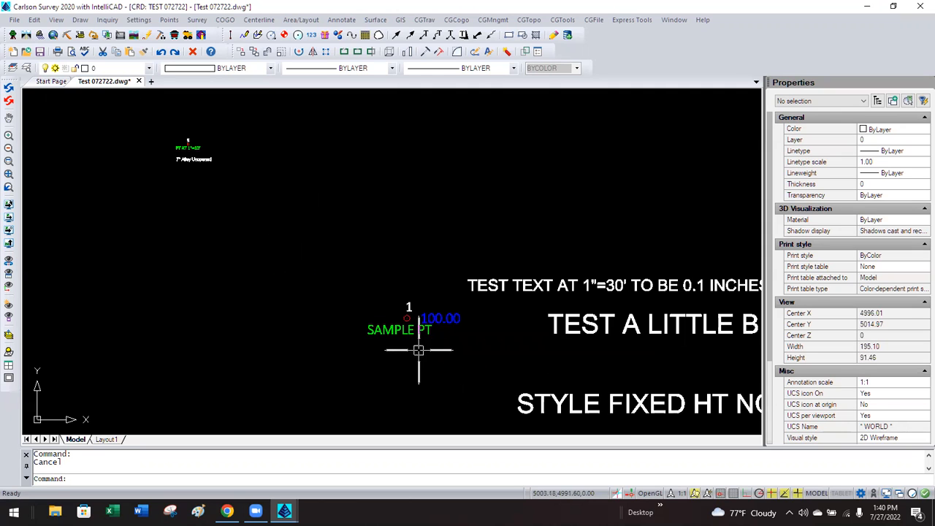
scroll(417, 345, "up", 3)
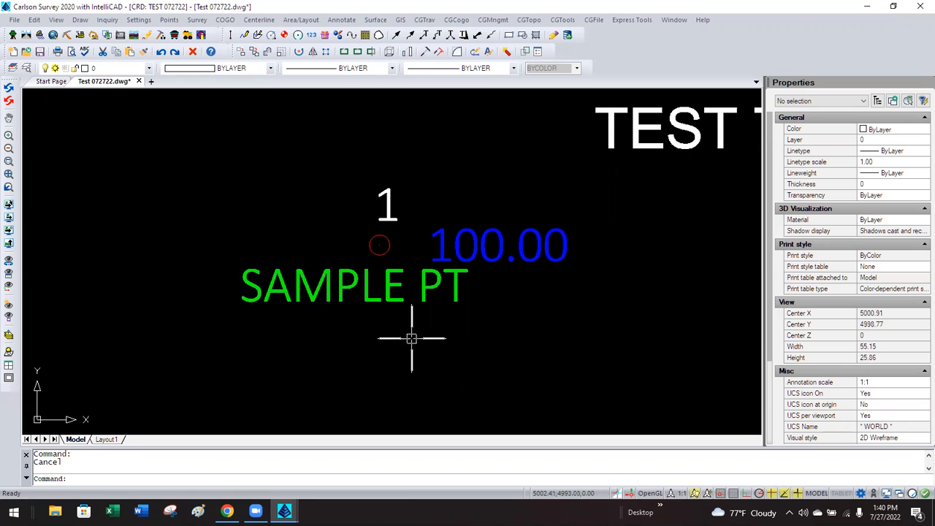
middle_click_drag(417, 345, 317, 359)
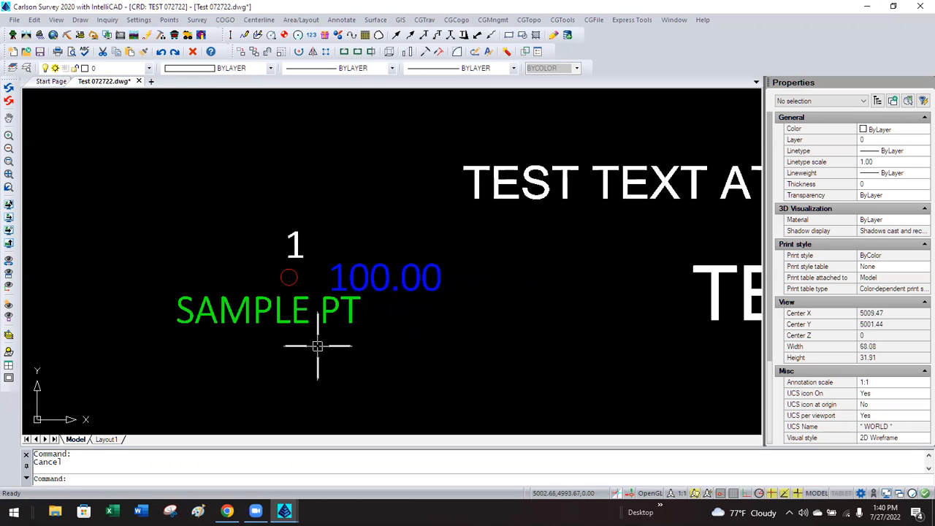
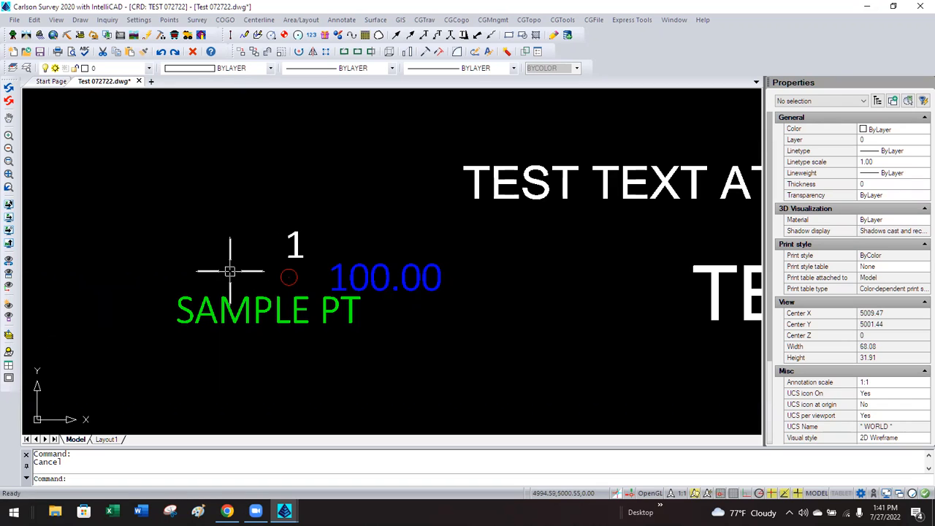
Stretch point 1's SAMPLE PT description grip to a trial spot beside the point.
left_click(228, 299)
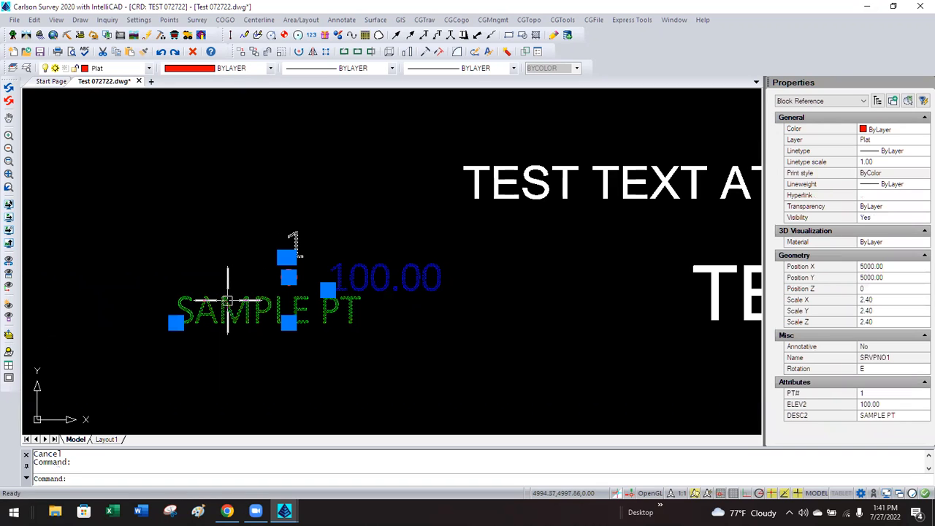
key("Escape")
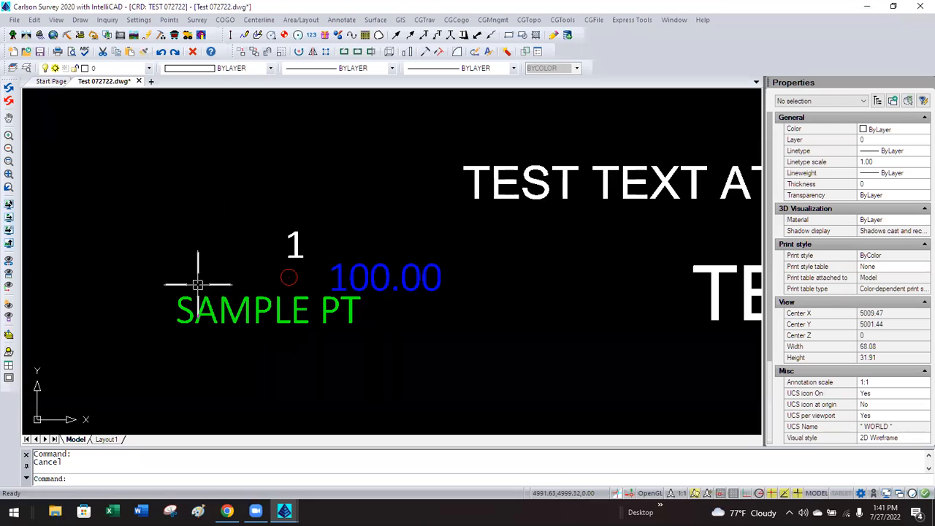
left_click(288, 322)
left_click(175, 322)
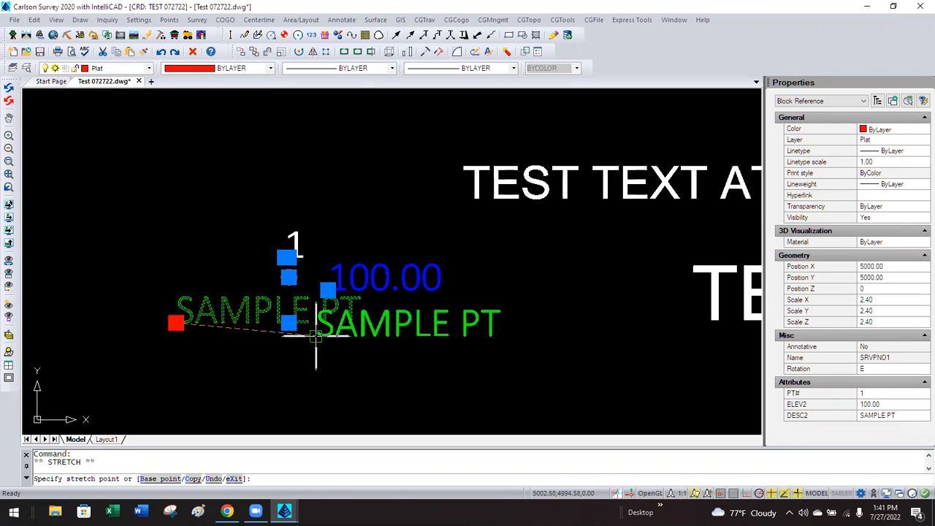
left_click(310, 338)
left_click(311, 338)
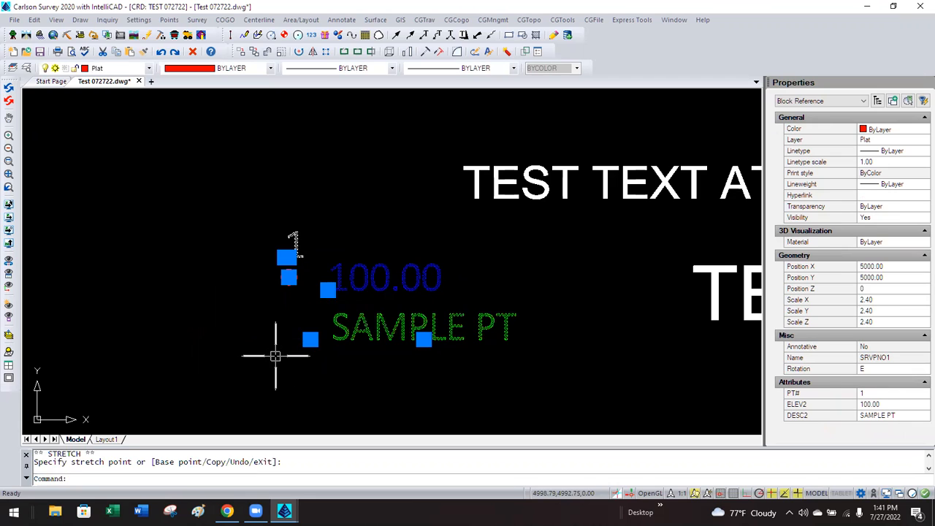
key("Escape")
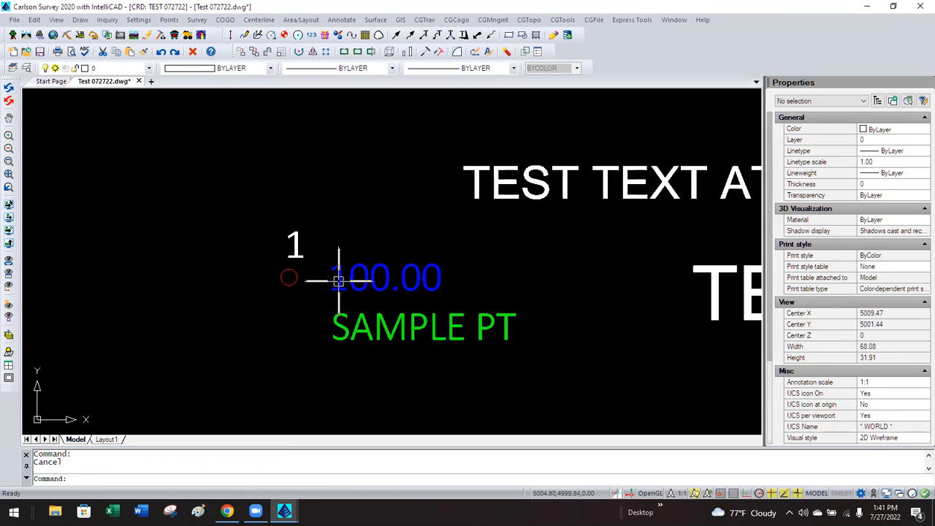
Move the SAMPLE PT description above the elevation label, then below 100.00.
left_click(332, 330)
left_click(331, 338)
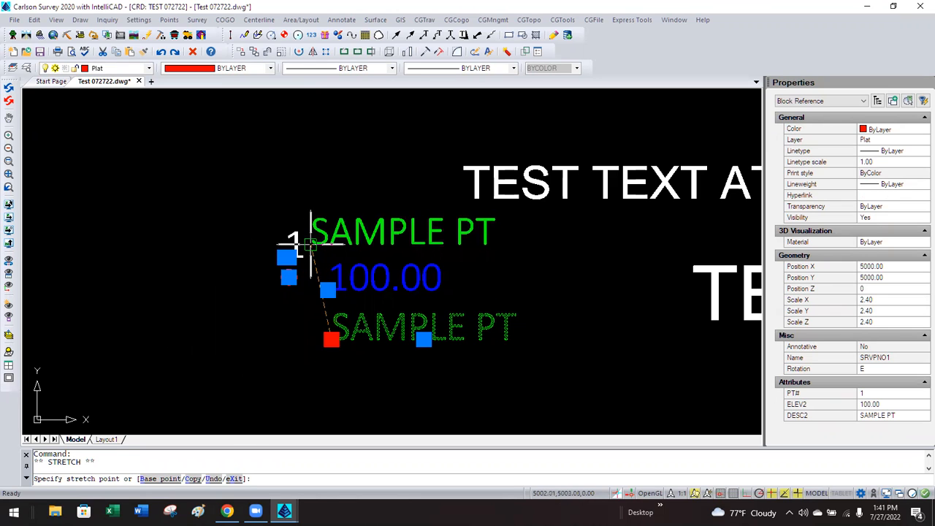
left_click(311, 245)
key("Escape")
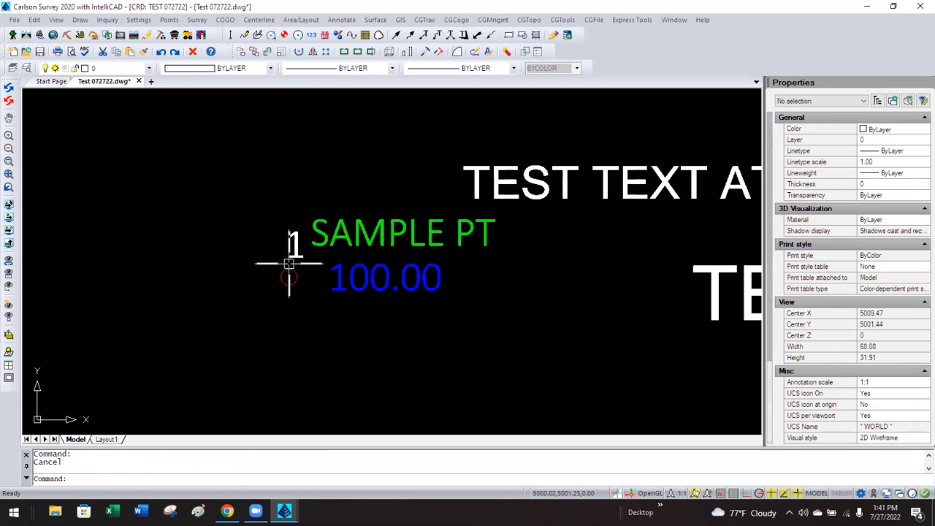
left_click(338, 235)
left_click(309, 245)
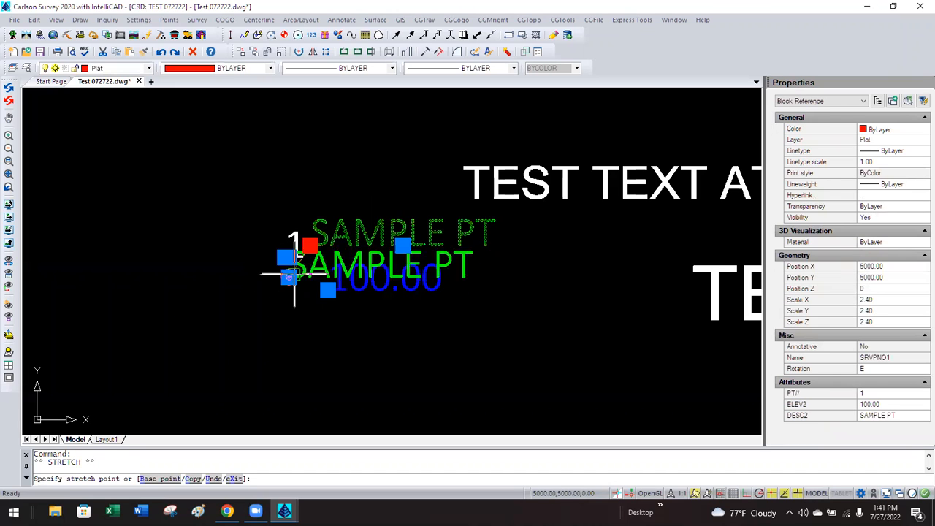
left_click(223, 336)
key("Escape")
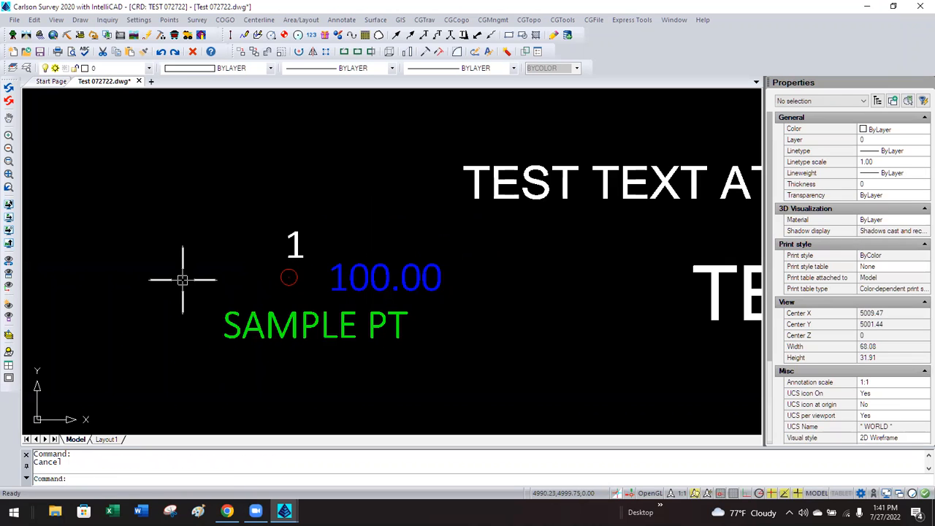
Draw a 2D polyline from point 1 to point 4 using current drawing properties.
scroll(193, 274, "down", 2)
scroll(193, 275, "down", 4)
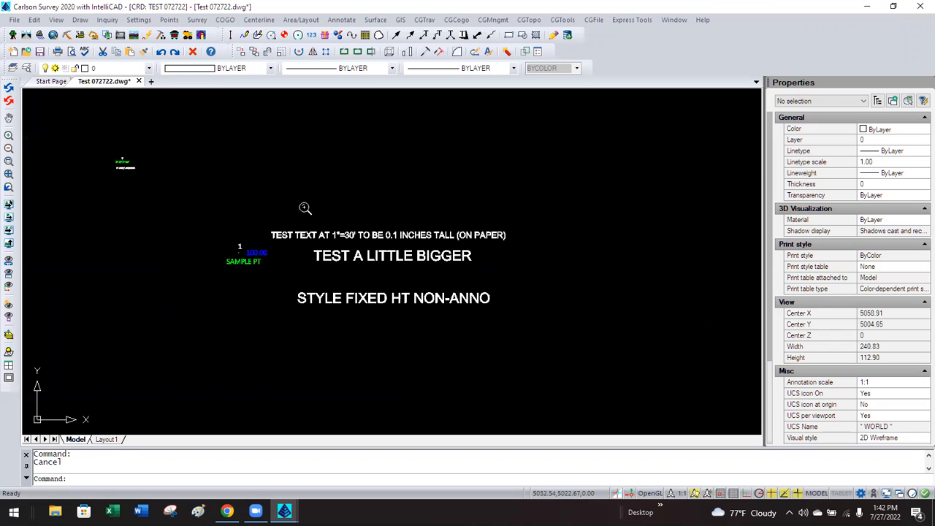
scroll(119, 149, "up", 2)
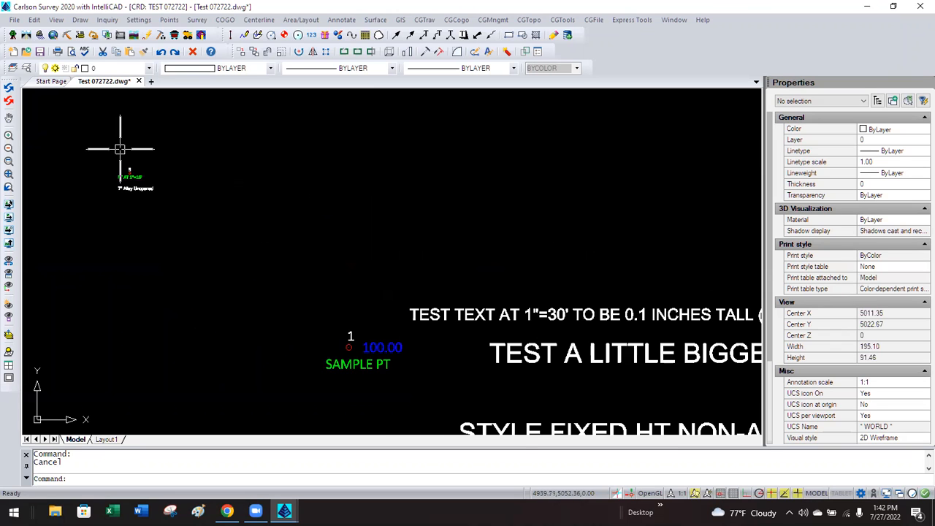
scroll(120, 149, "up", 1)
scroll(192, 180, "down", 2)
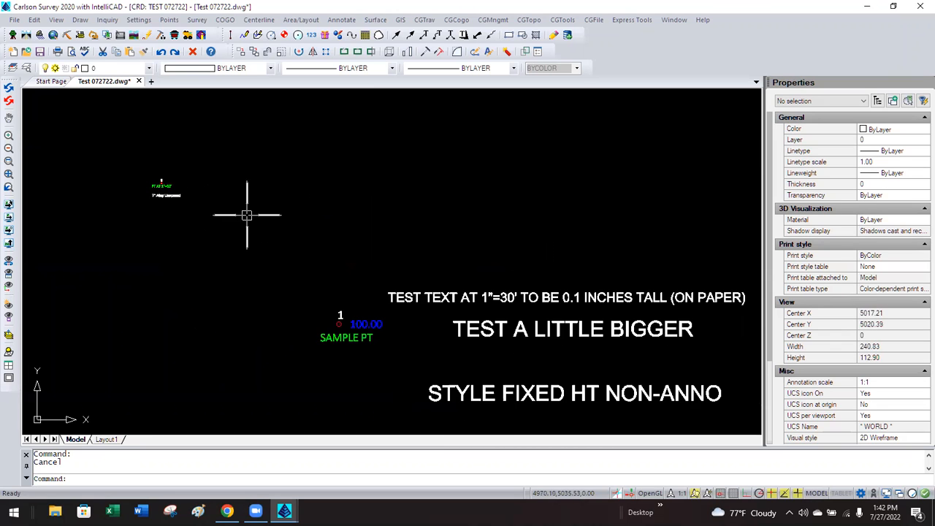
scroll(246, 215, "down", 2)
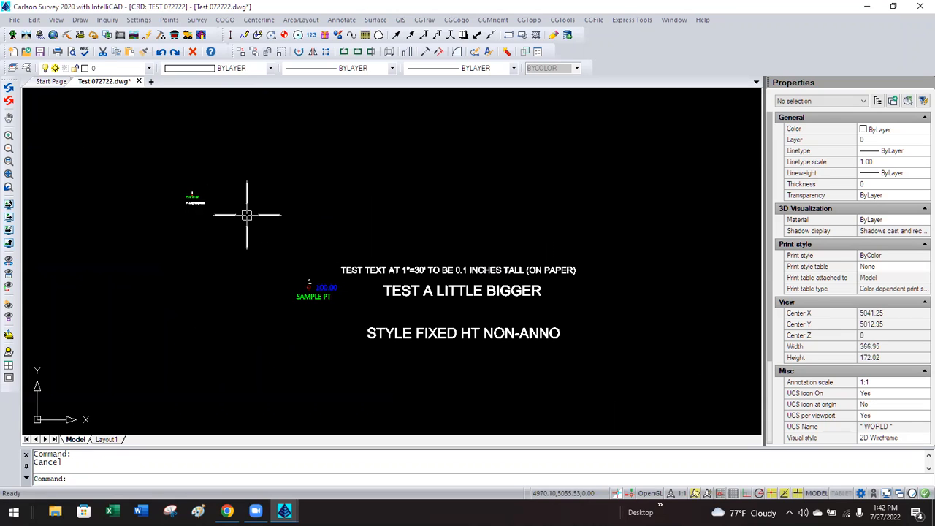
left_click(86, 20)
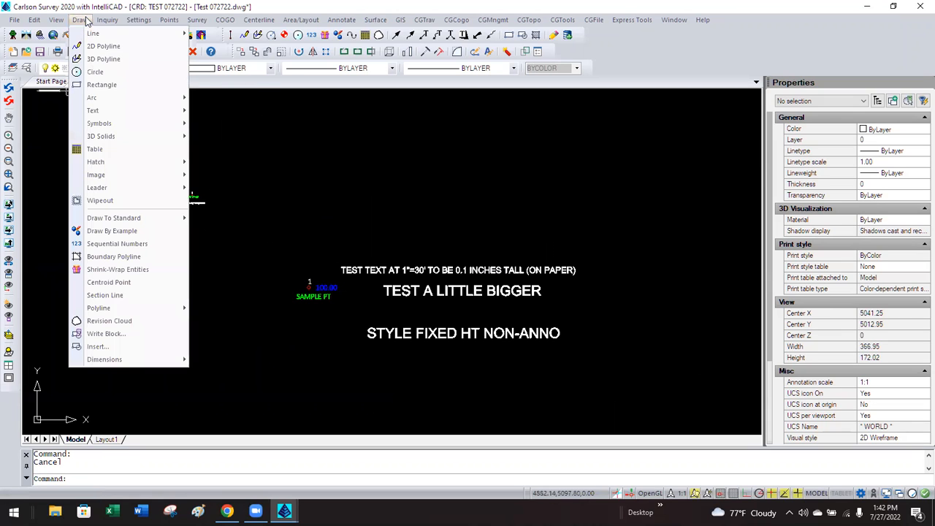
left_click(103, 46)
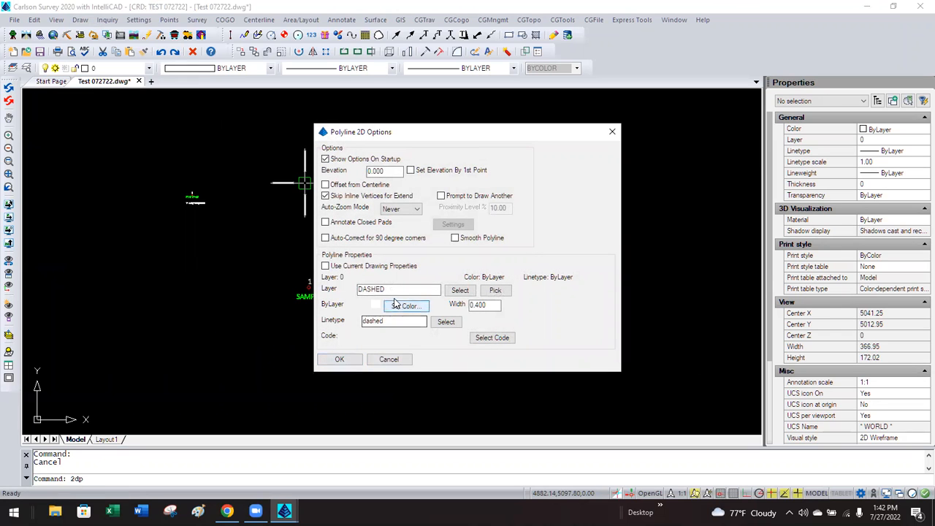
left_click(389, 267)
left_click(334, 360)
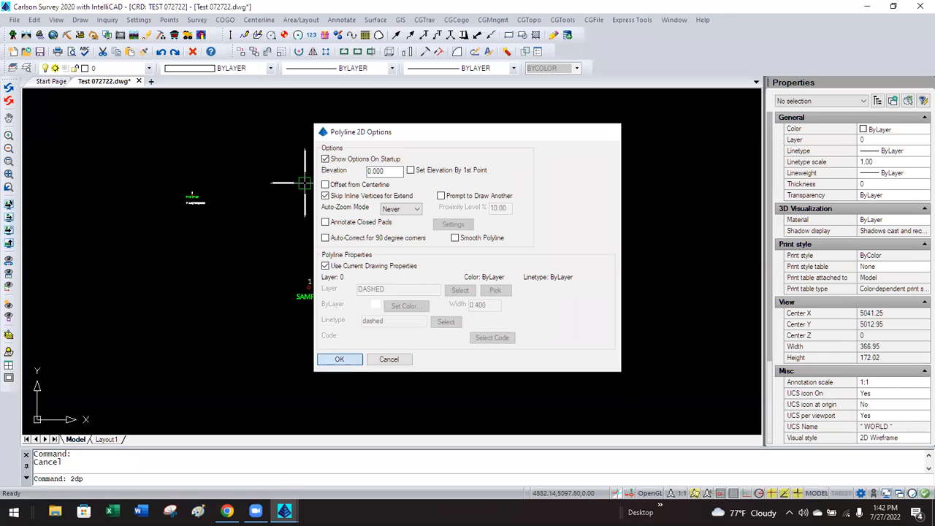
type("1")
key("Return")
type("4")
key("Return")
key("Return")
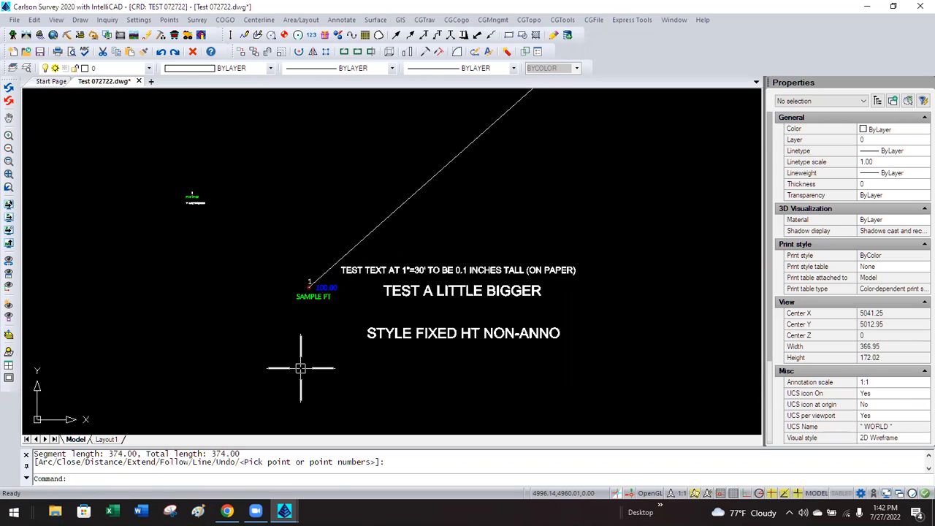
Draw a second polyline from point 1 to point 5.
key("Return")
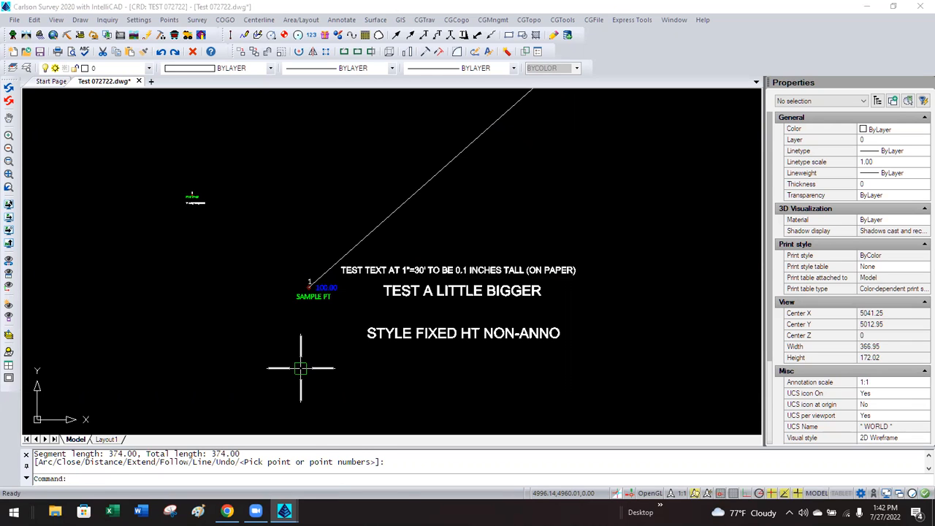
key("Return")
type("1")
key("Return")
type("5")
key("Return")
key("Return")
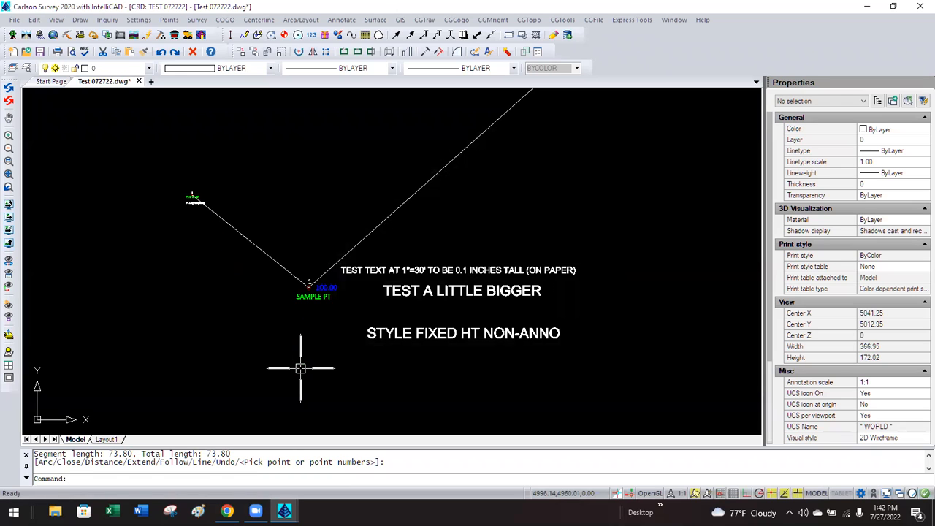
Delete the 374.00 trial line running to point 4.
left_click(385, 216)
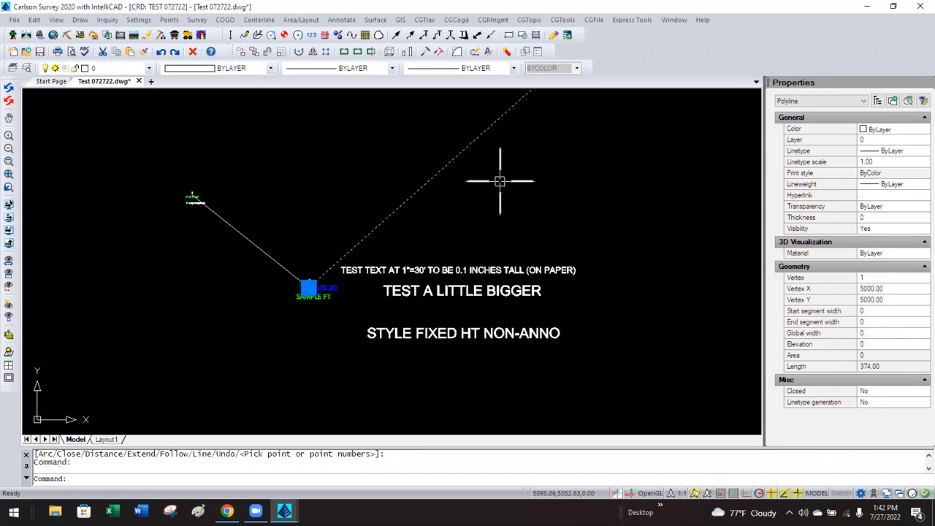
left_click(193, 51)
scroll(259, 212, "up", 2)
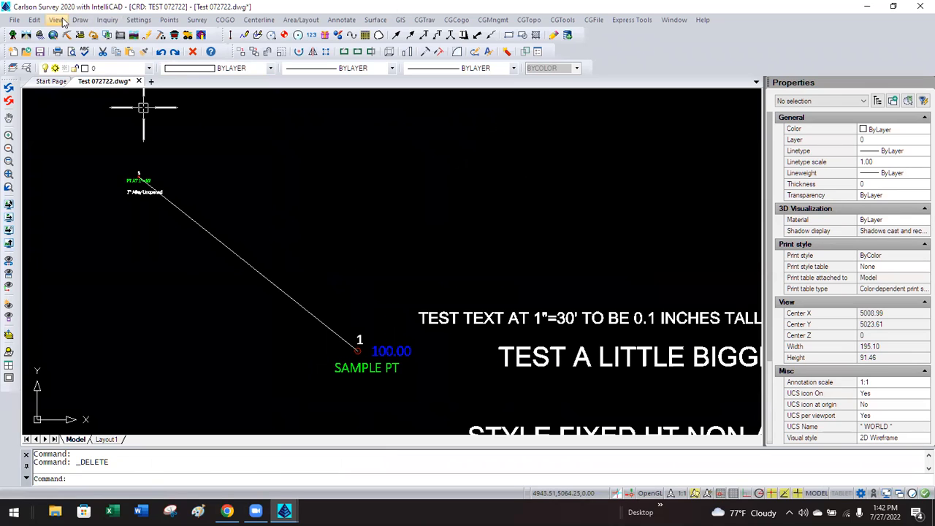
Set NON-ANNO_TEXT current from the Explorer's Text Styles list.
left_click(27, 68)
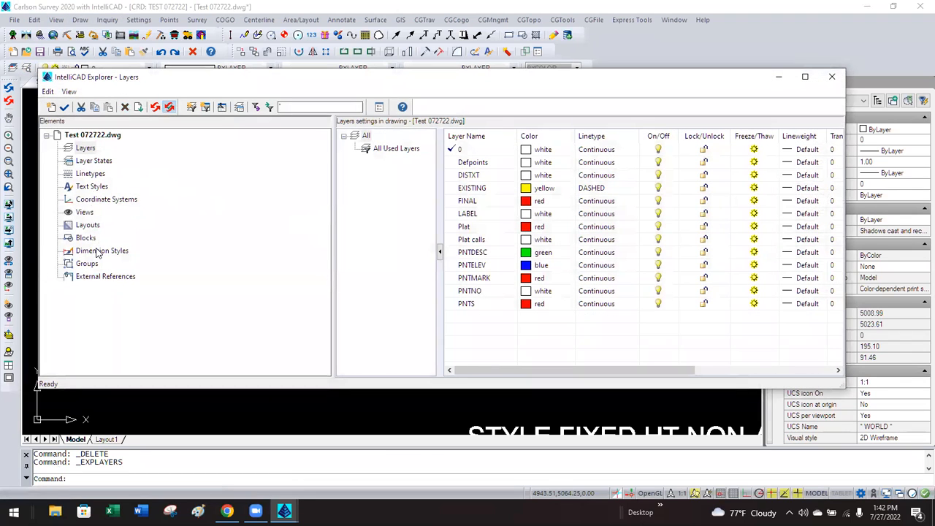
left_click(92, 187)
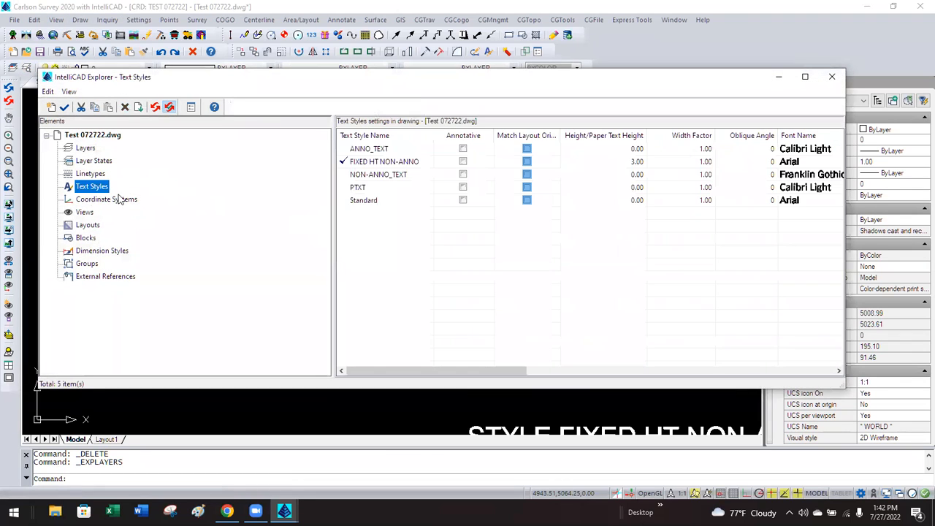
left_click(374, 177)
double_click(373, 178)
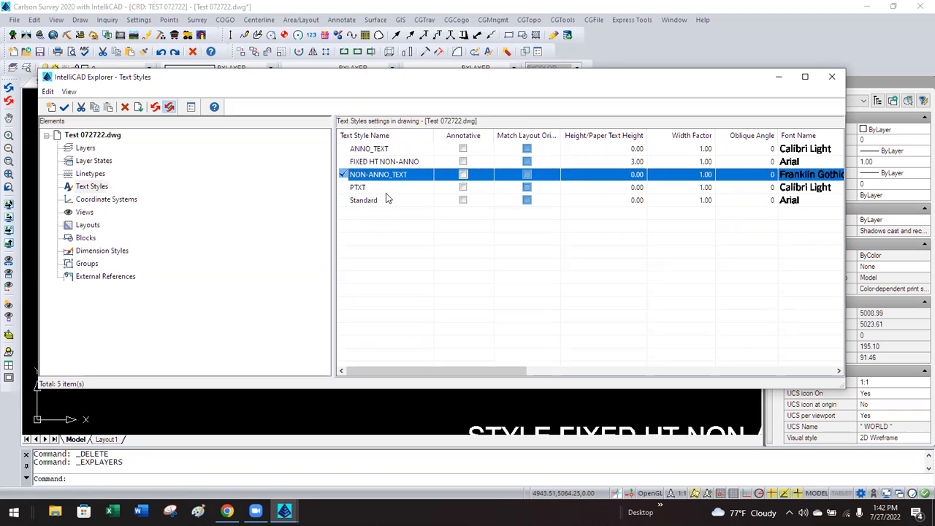
left_click(831, 77)
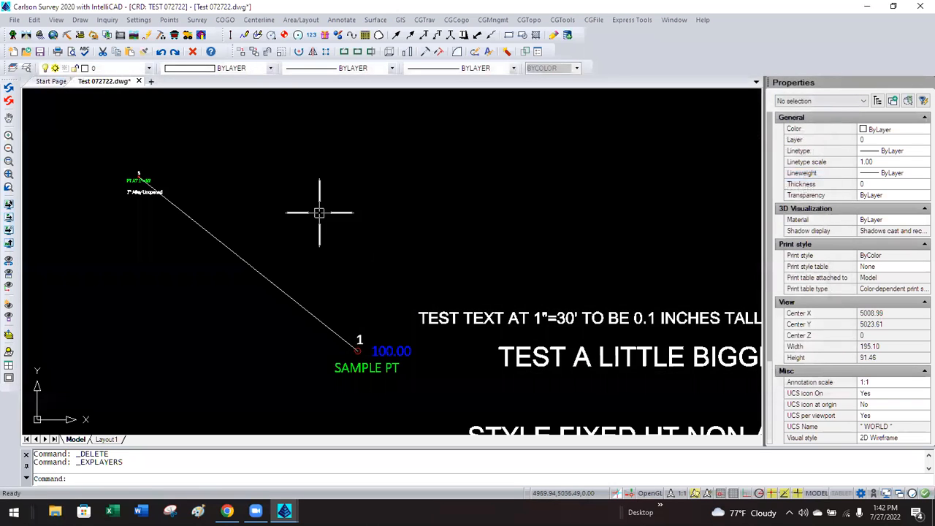
In Annotate Defaults, set the angle (bearing) label text style to NON-ANNO_TEXT.
left_click(352, 22)
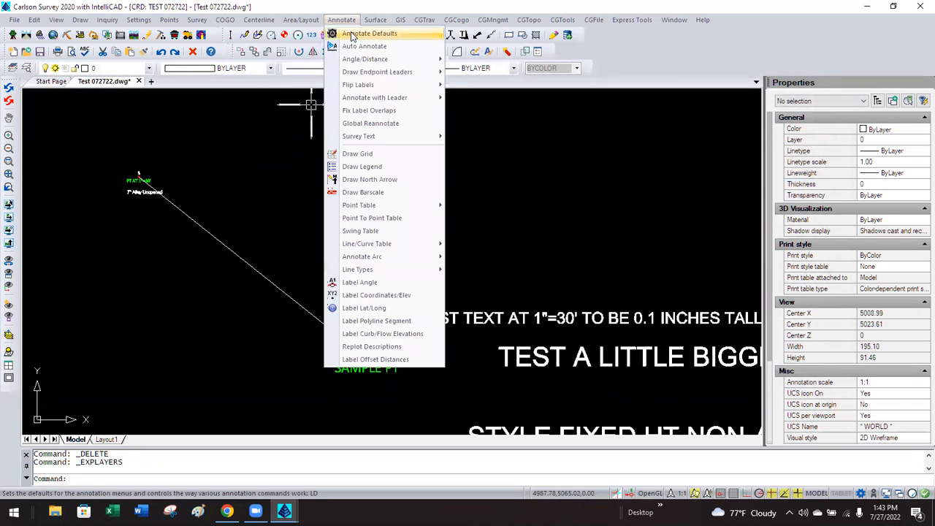
left_click(369, 33)
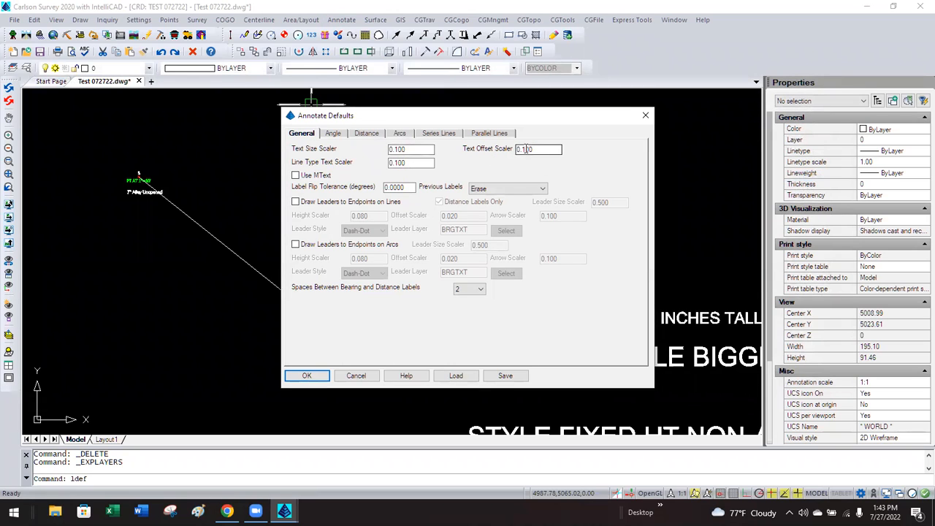
double_click(416, 148)
left_click(417, 148)
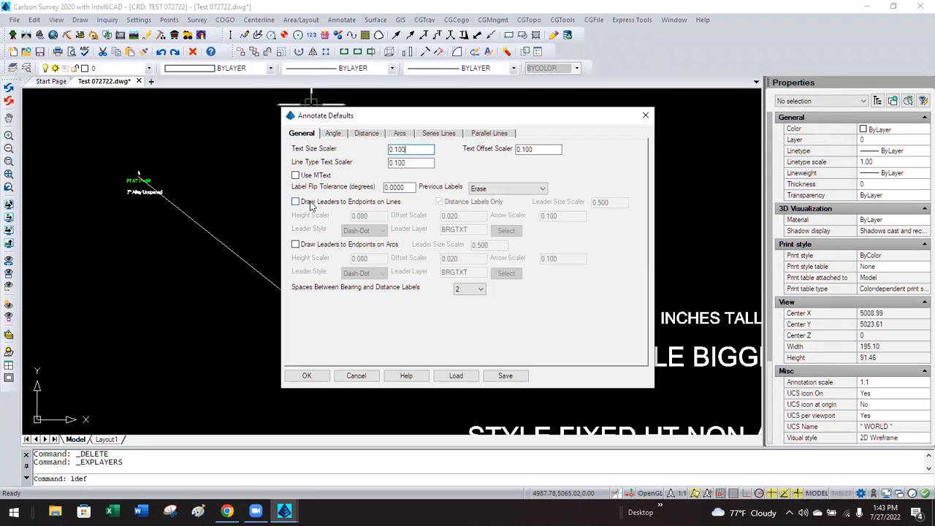
left_click(335, 136)
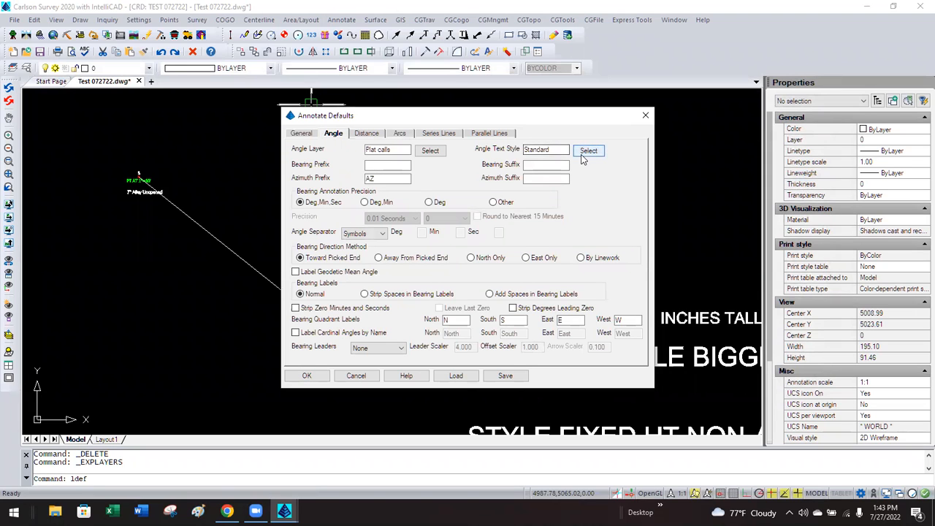
left_click(583, 154)
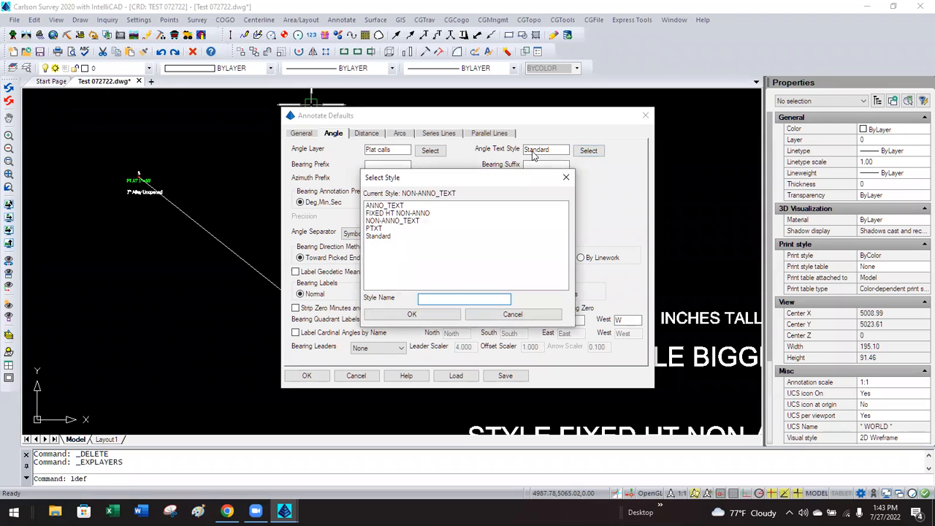
left_click(384, 221)
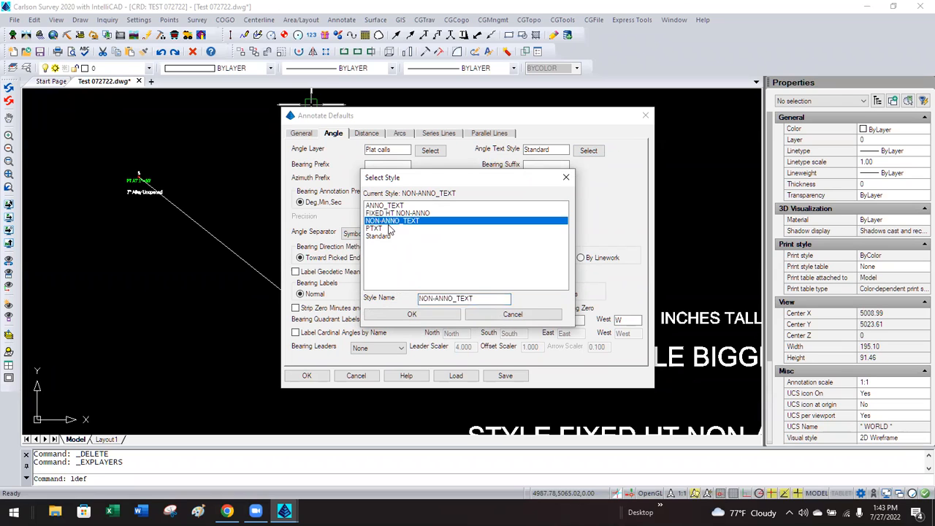
left_click(411, 314)
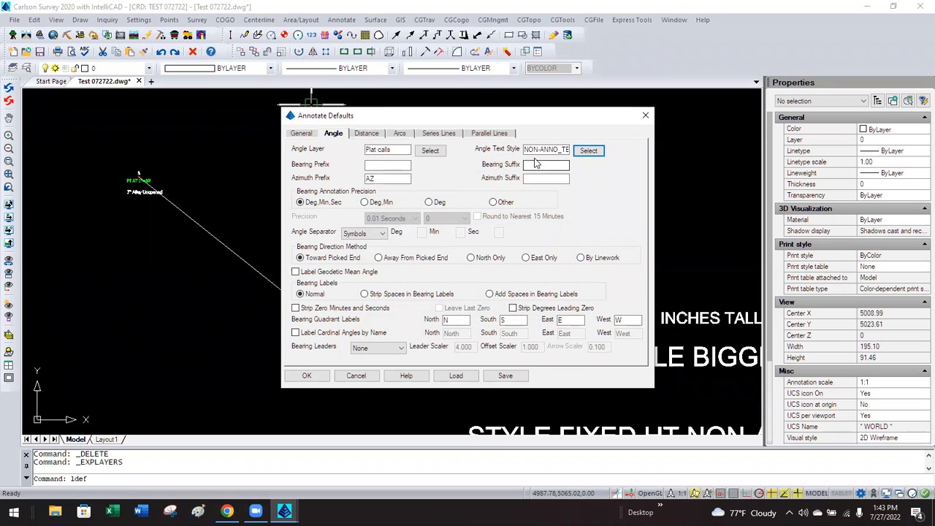
Set the distance label style to NON-ANNO_TEXT, confirm the 0.100 text size scaler, and save.
left_click(376, 135)
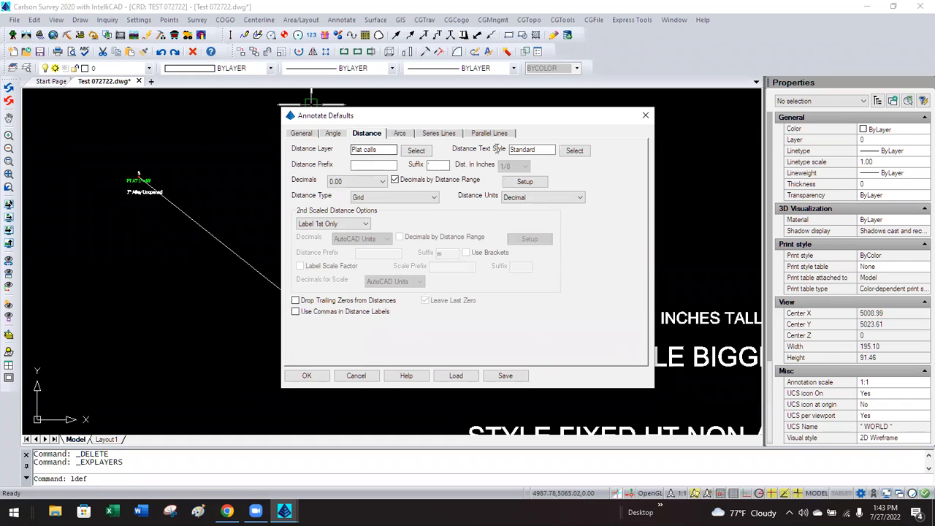
left_click(569, 151)
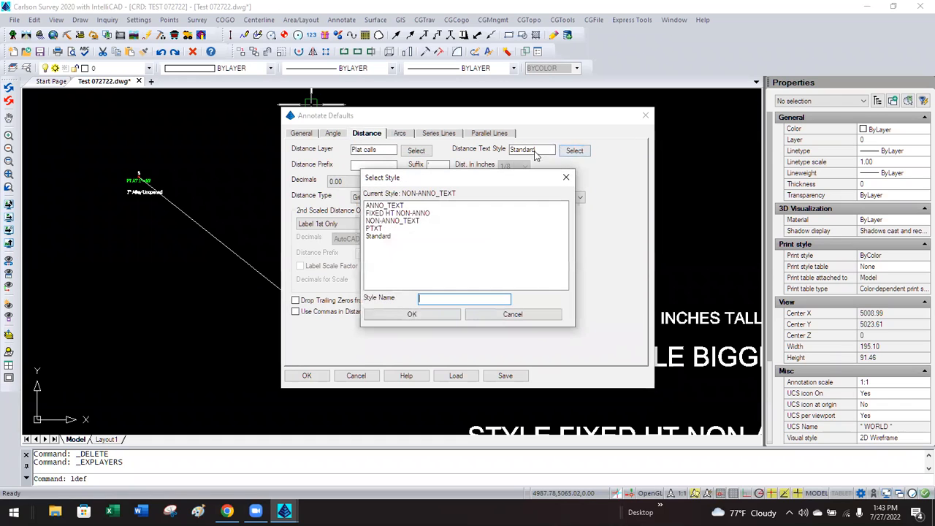
left_click(404, 221)
left_click(409, 315)
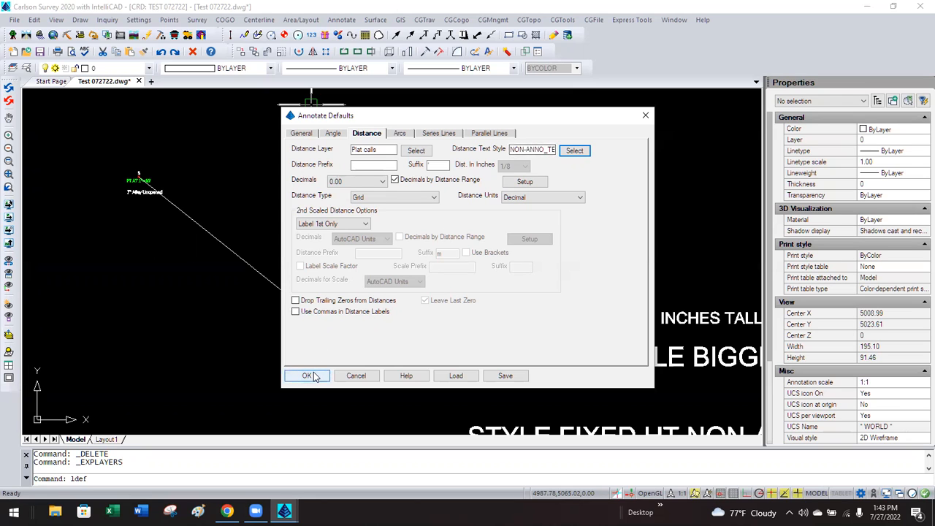
left_click(316, 133)
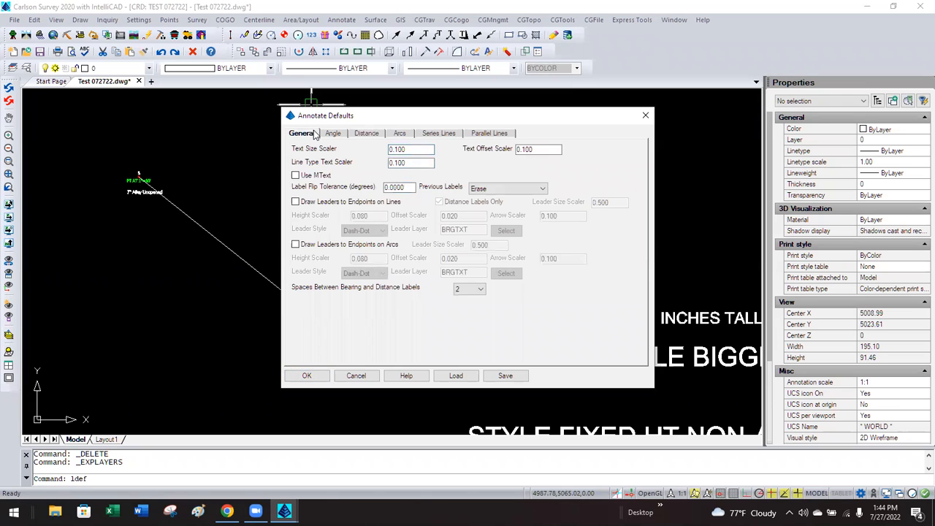
left_click(406, 149)
left_click(307, 375)
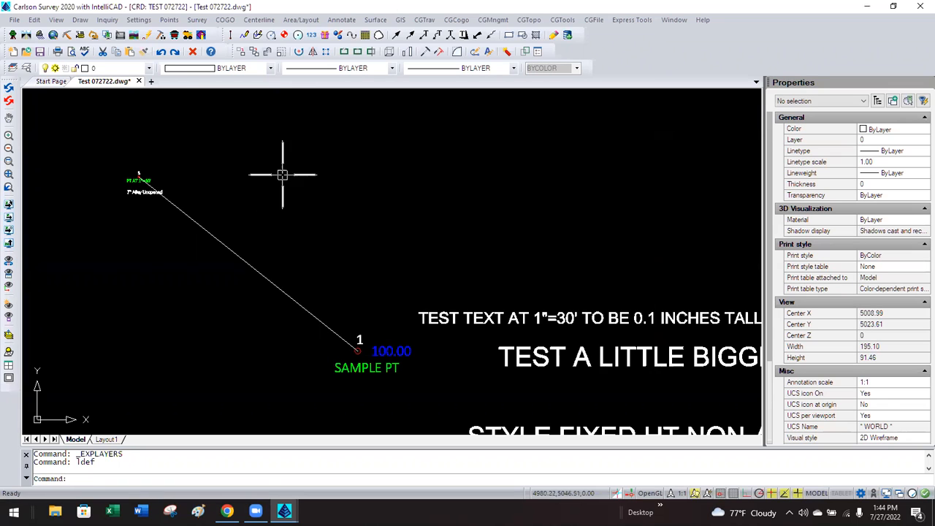
Label the diagonal line N 51°31'04" W 73.80' using BearingDistance with the L option.
left_click(341, 19)
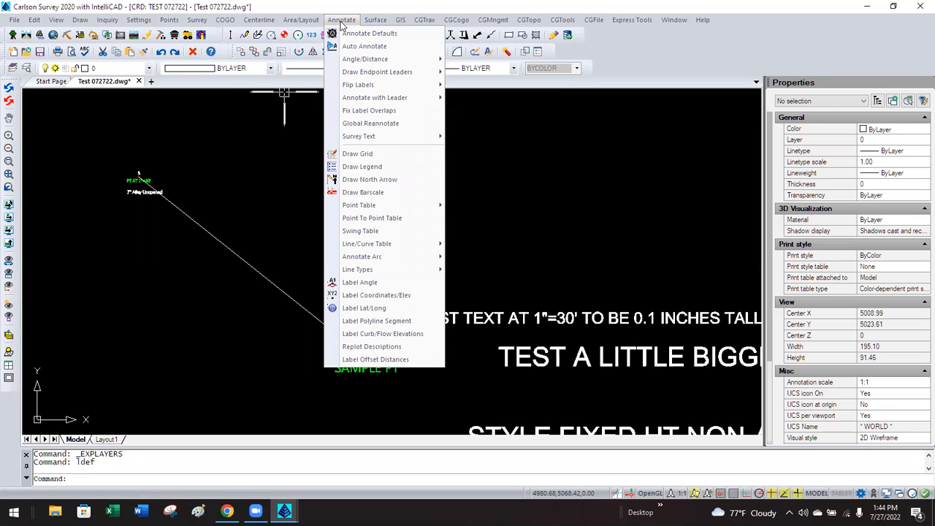
mouse_move(401, 58)
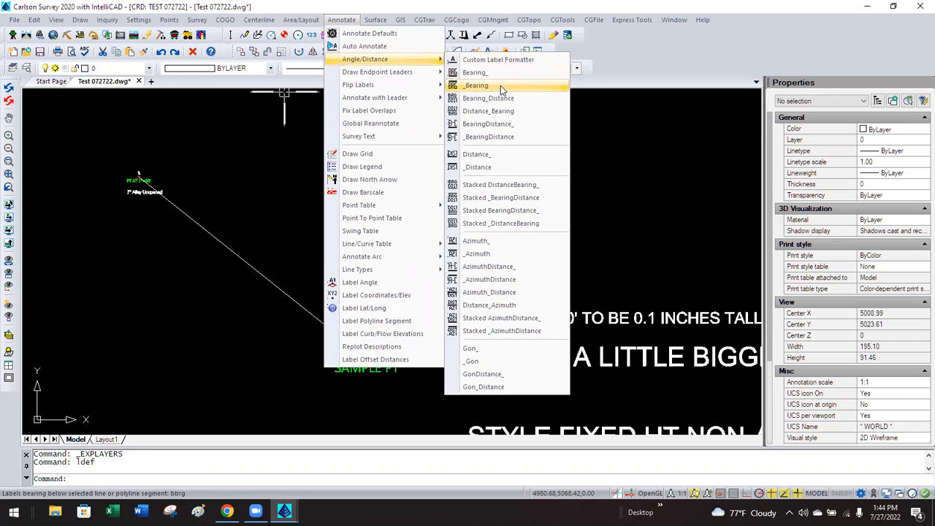
left_click(475, 126)
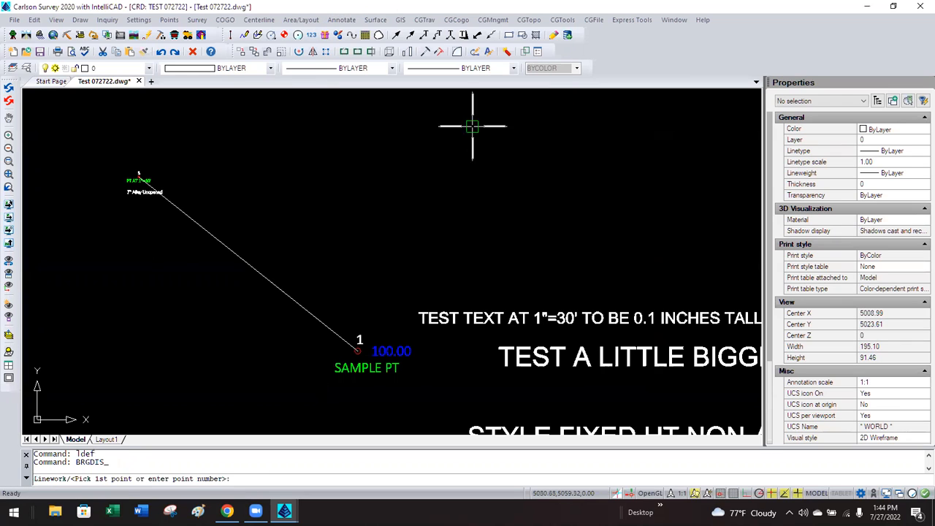
left_click(191, 218)
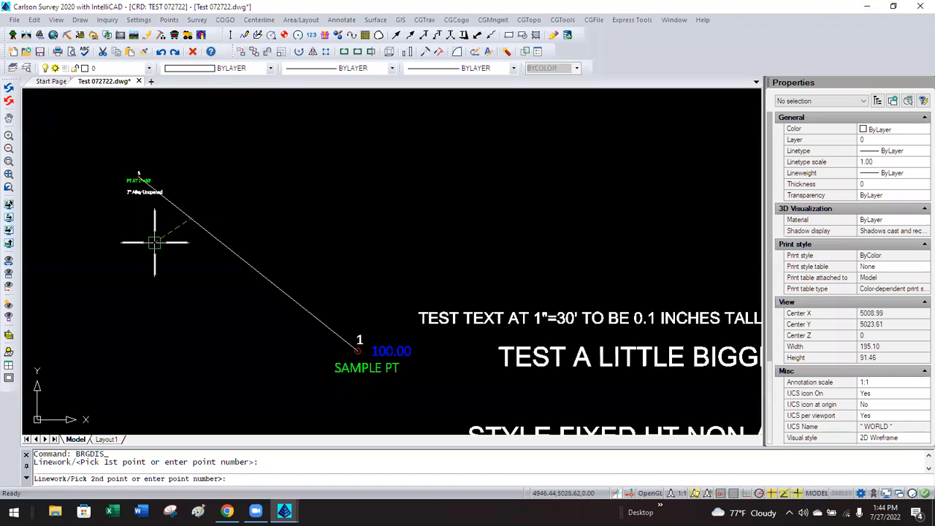
key("Escape")
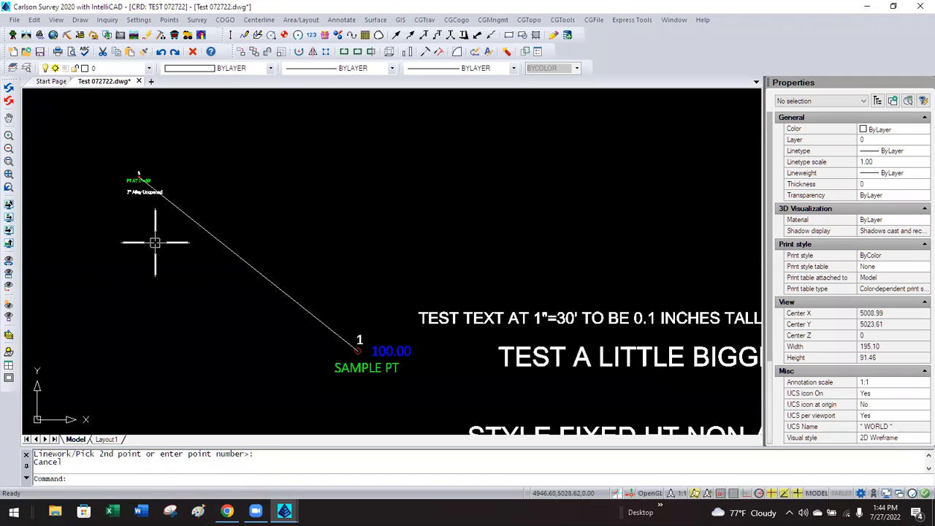
key("Return")
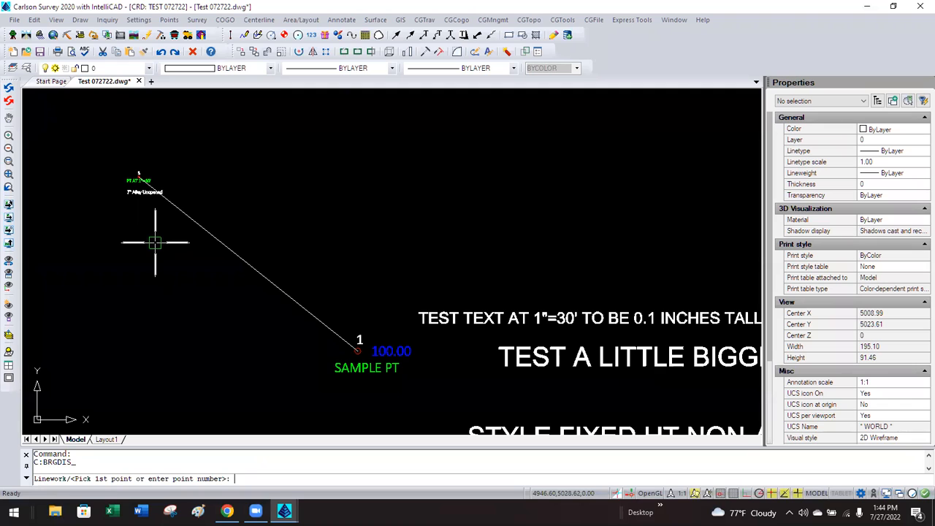
type("L")
key("Return")
left_click(173, 198)
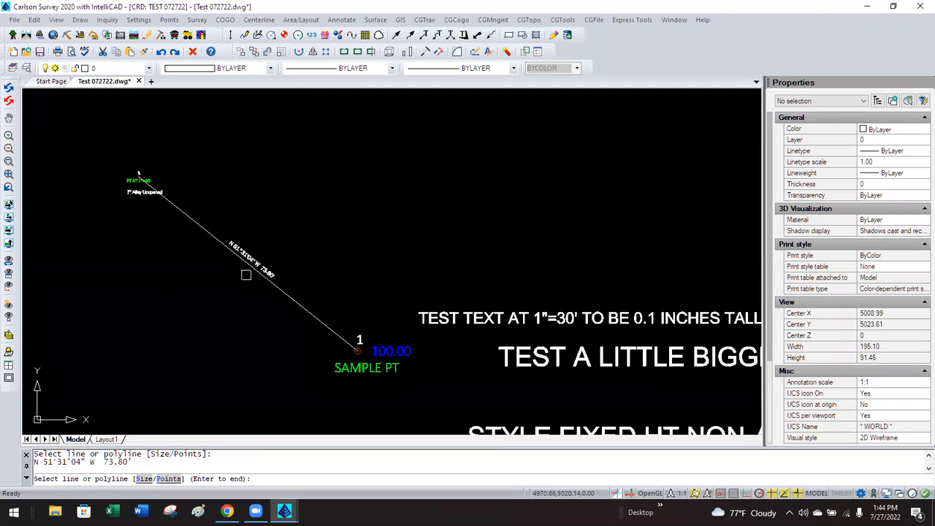
key("Return")
Check the new bearing label's 1.00 text height in Properties, then switch to Layout1.
scroll(251, 275, "up", 4)
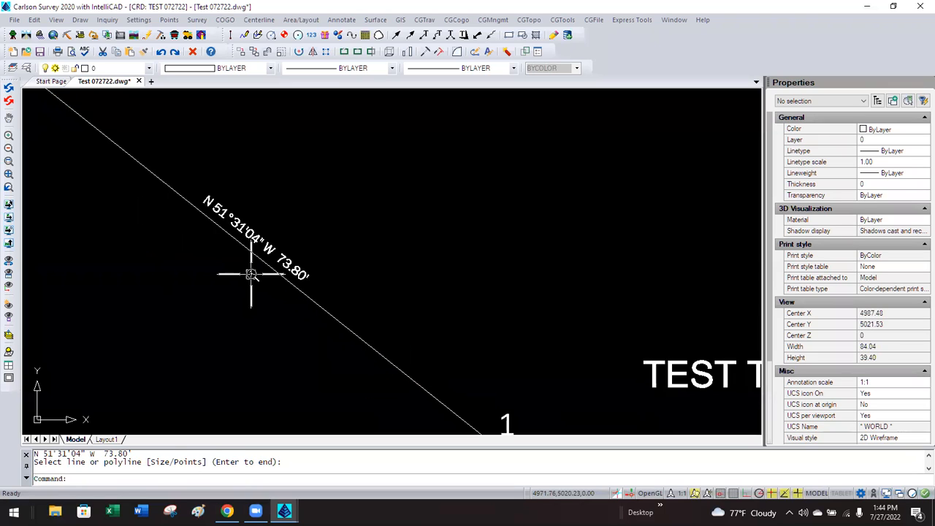
scroll(250, 274, "down", 4)
left_click(257, 255)
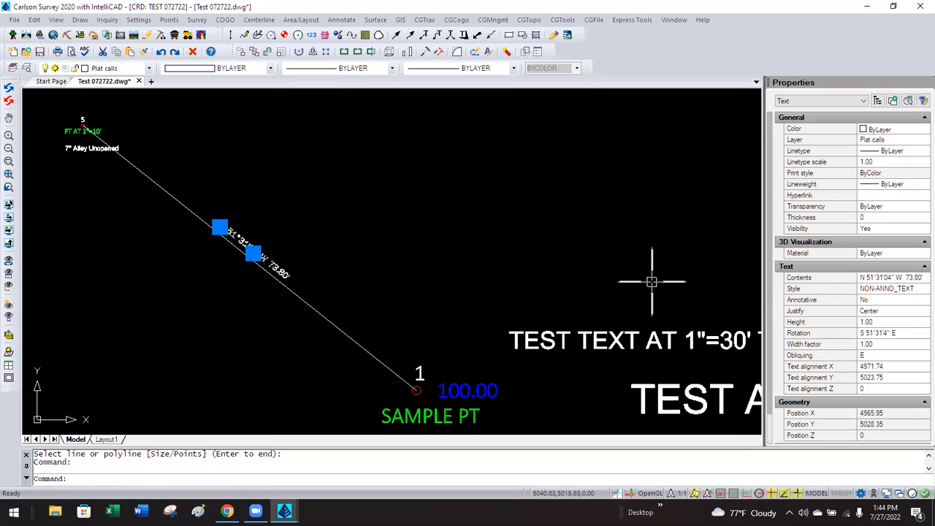
left_click(880, 321)
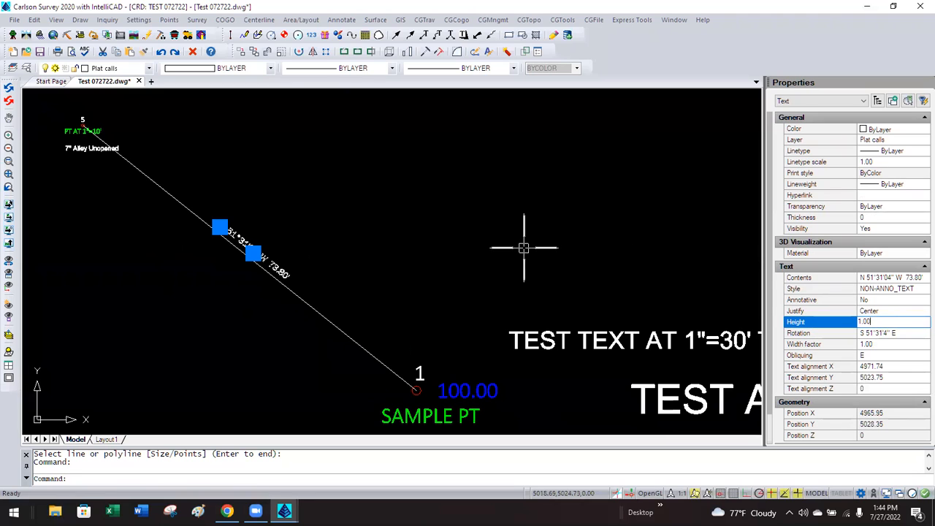
key("Escape")
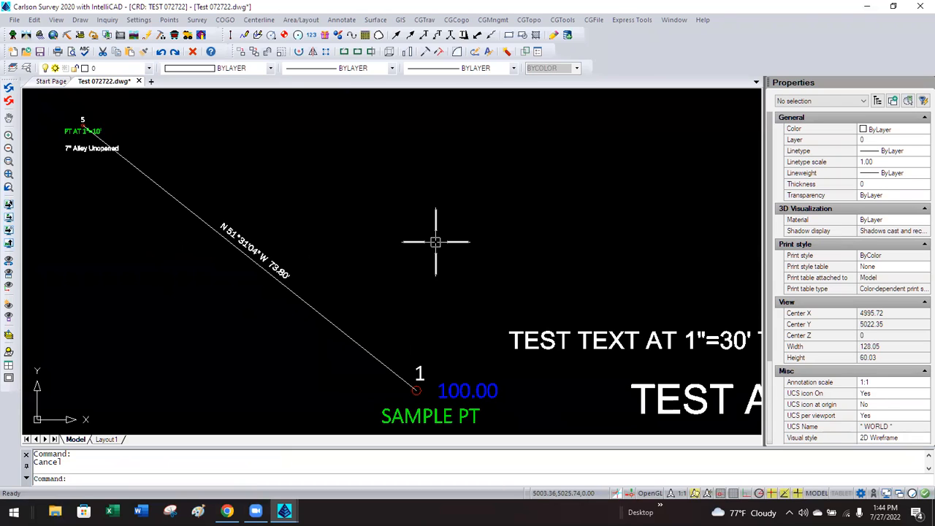
left_click(106, 439)
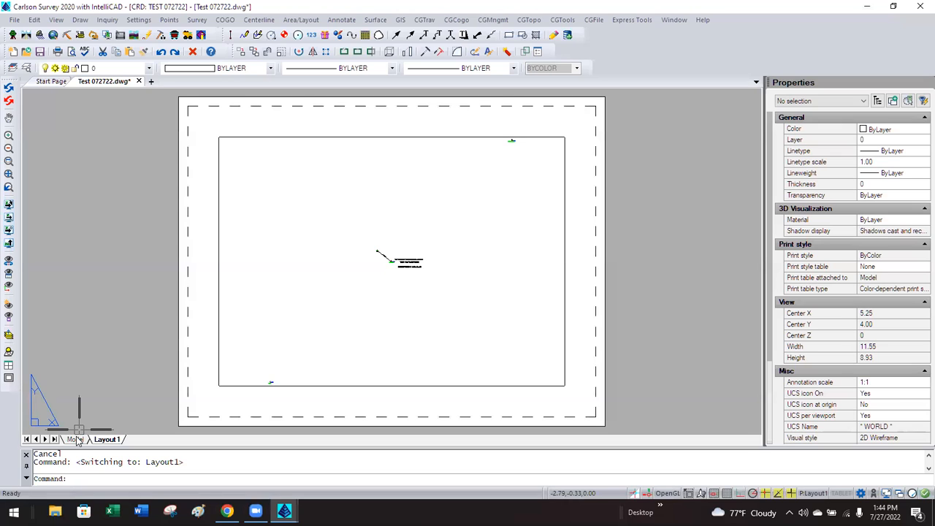
Open Layout1's Page Setup Manager, choose Modify, and dismiss the default printer notice.
right_click(107, 438)
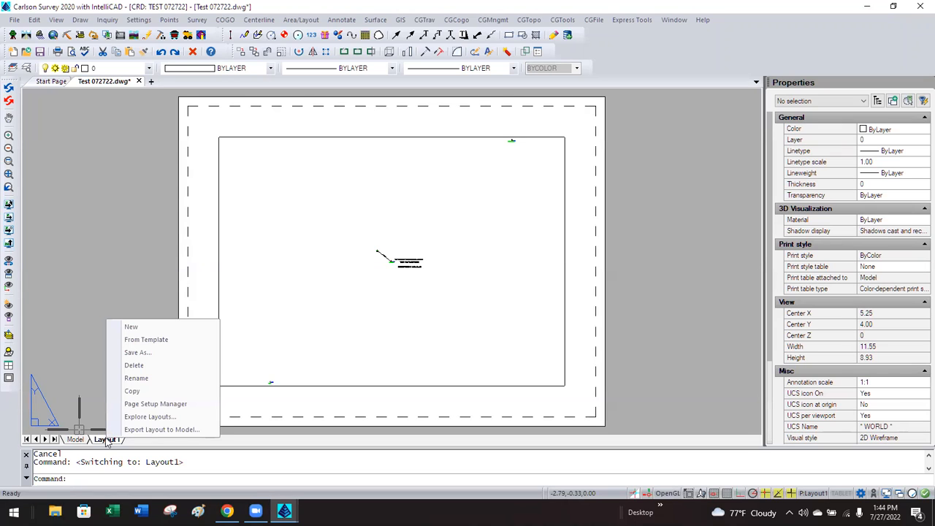
left_click(147, 406)
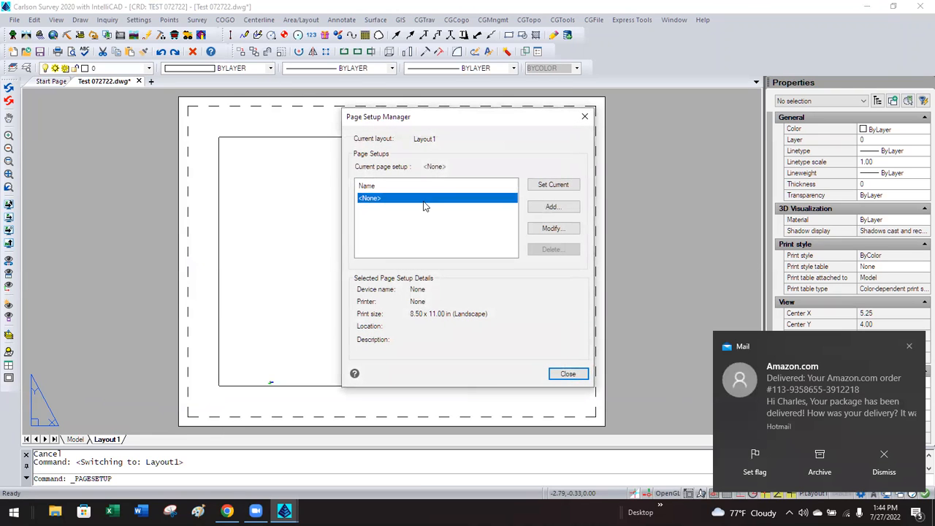
left_click(553, 228)
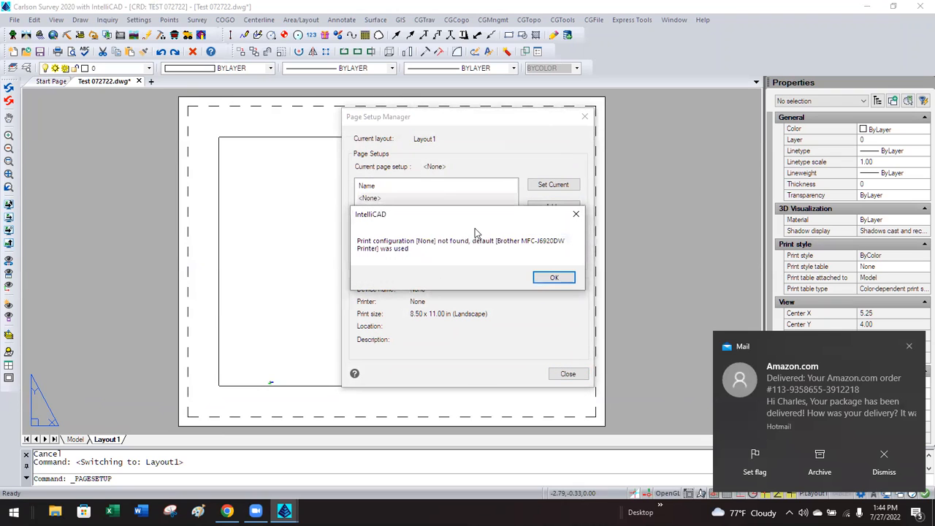
left_click(552, 279)
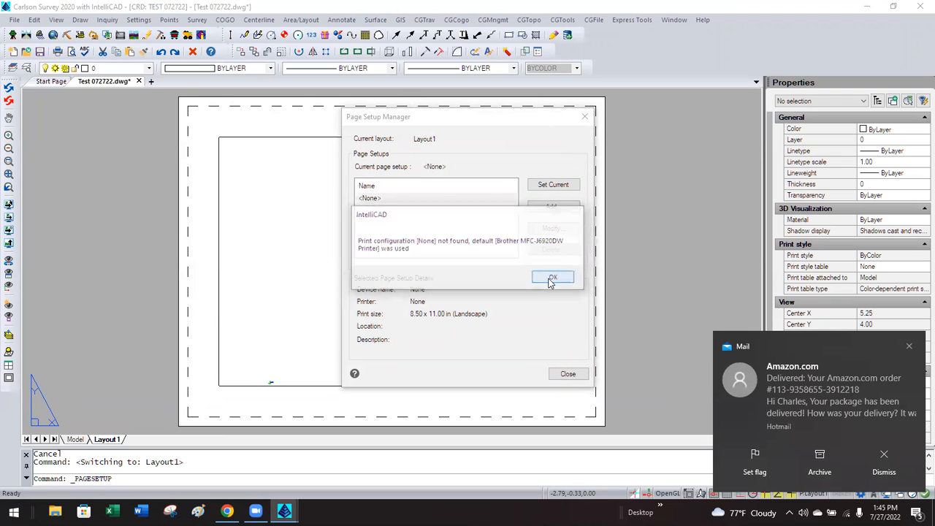
Set Layout1 to DWG to PDF.pc3, ANSI B 11 x 17 paper, Monochrome.ctb.
left_click(552, 279)
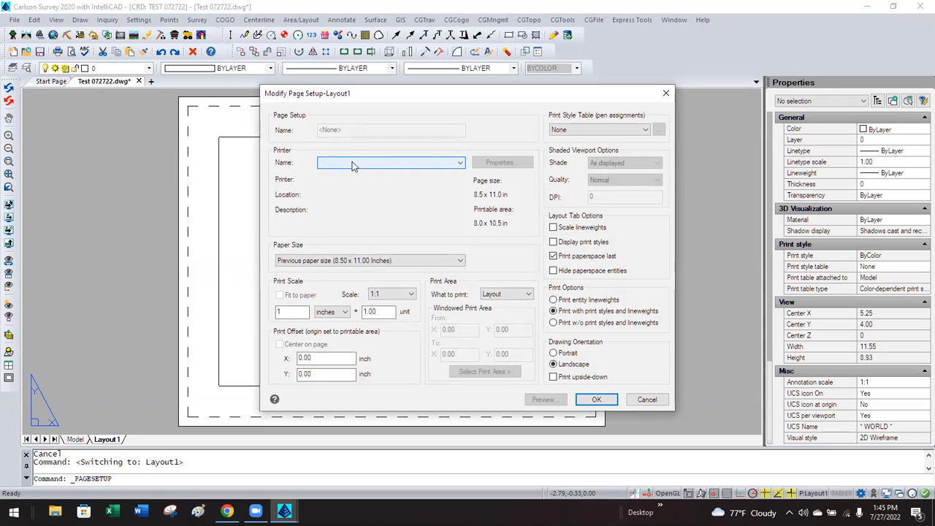
left_click(352, 163)
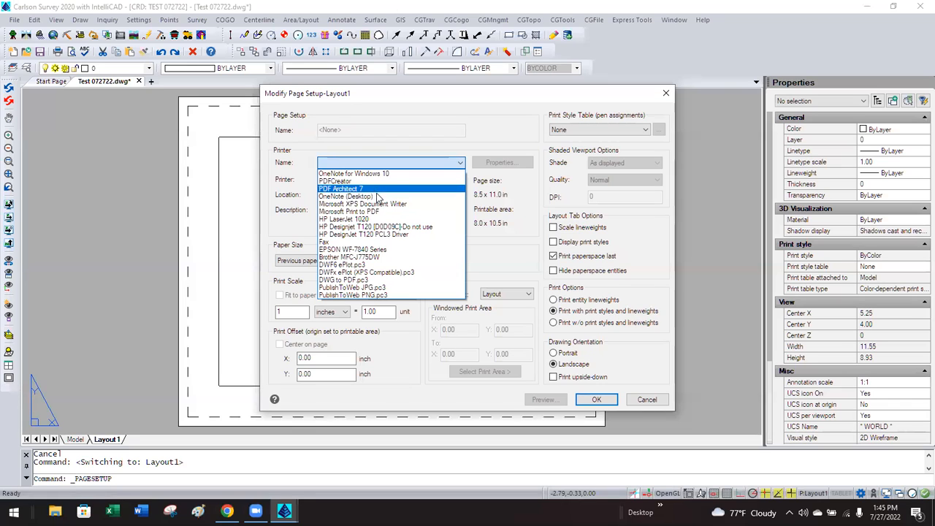
left_click(362, 282)
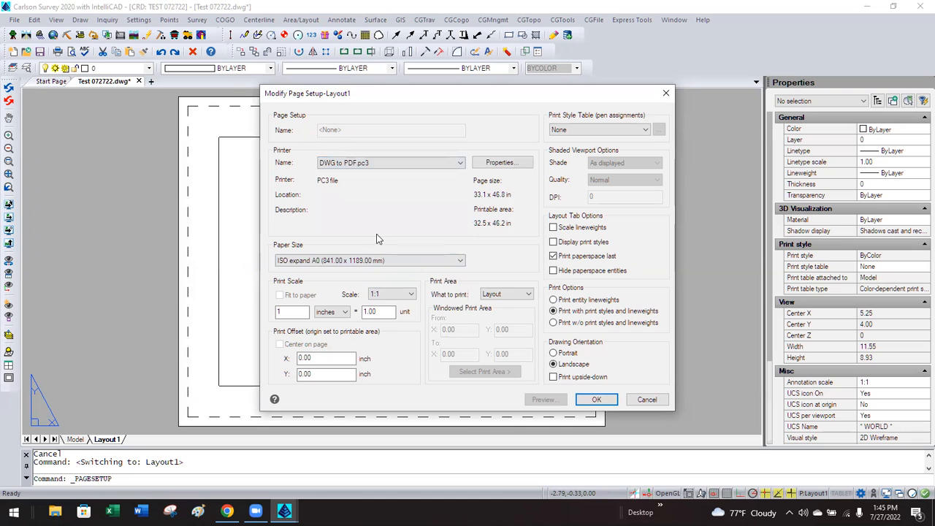
left_click(315, 262)
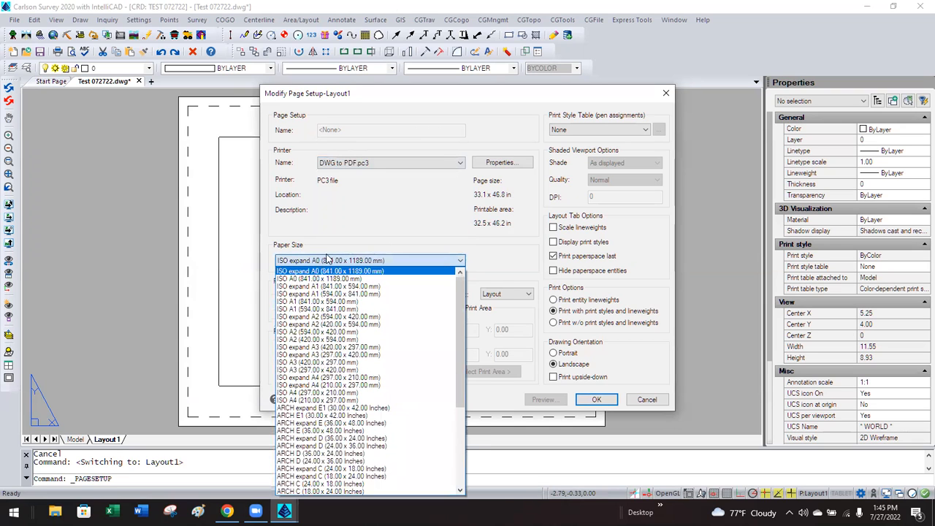
left_click_drag(460, 302, 460, 393)
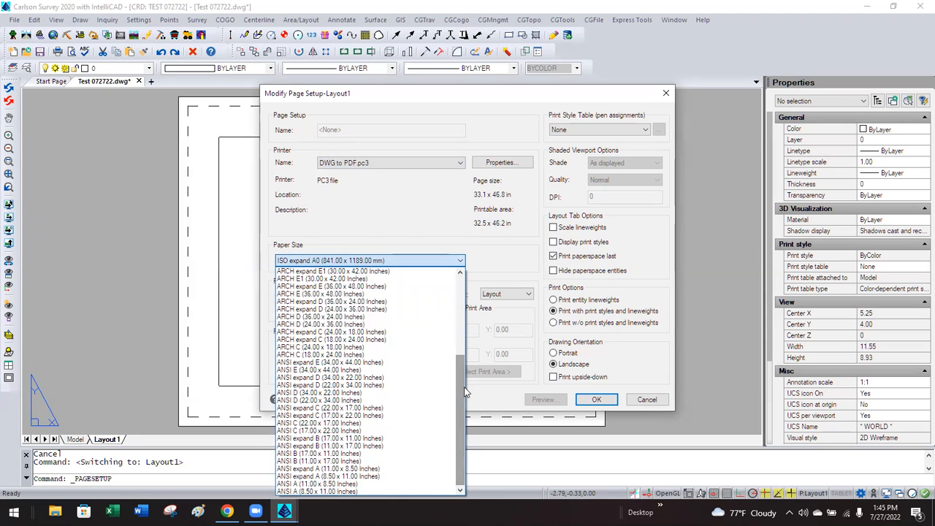
left_click(319, 461)
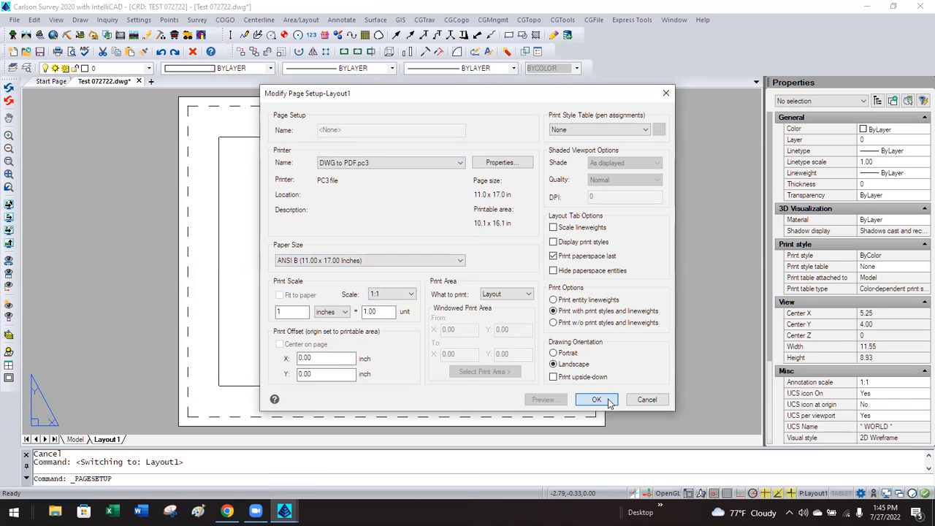
left_click(573, 132)
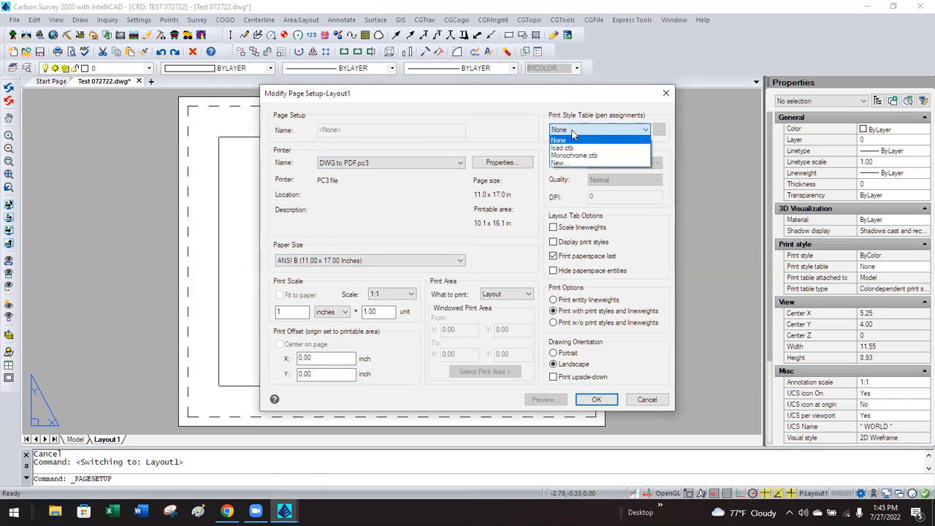
left_click(581, 155)
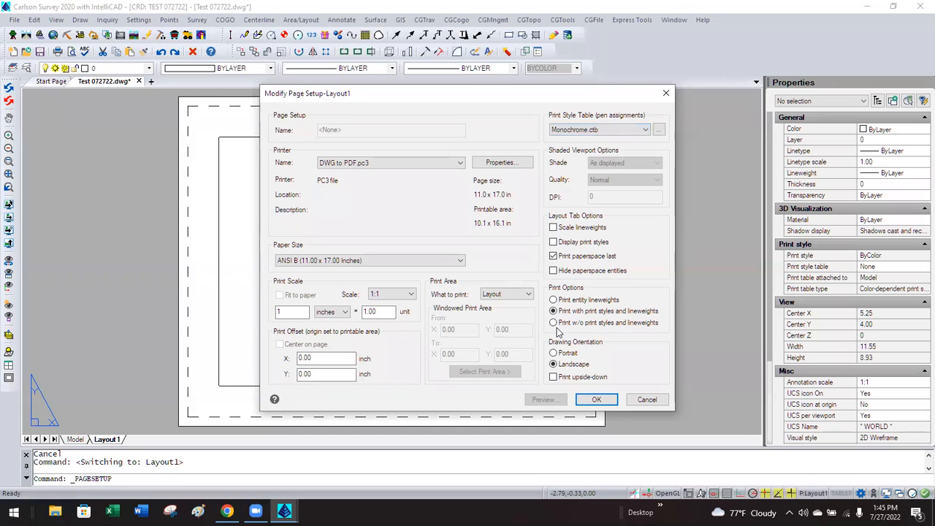
left_click(596, 399)
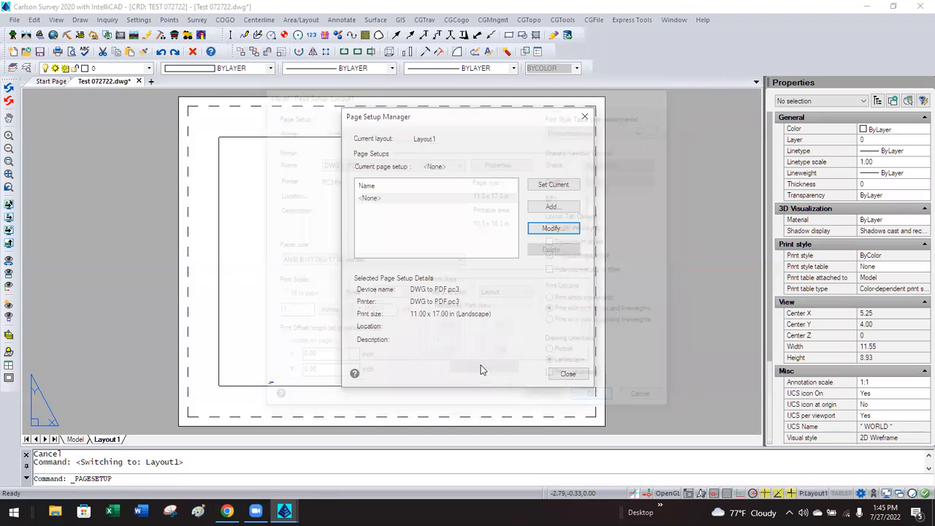
left_click(566, 373)
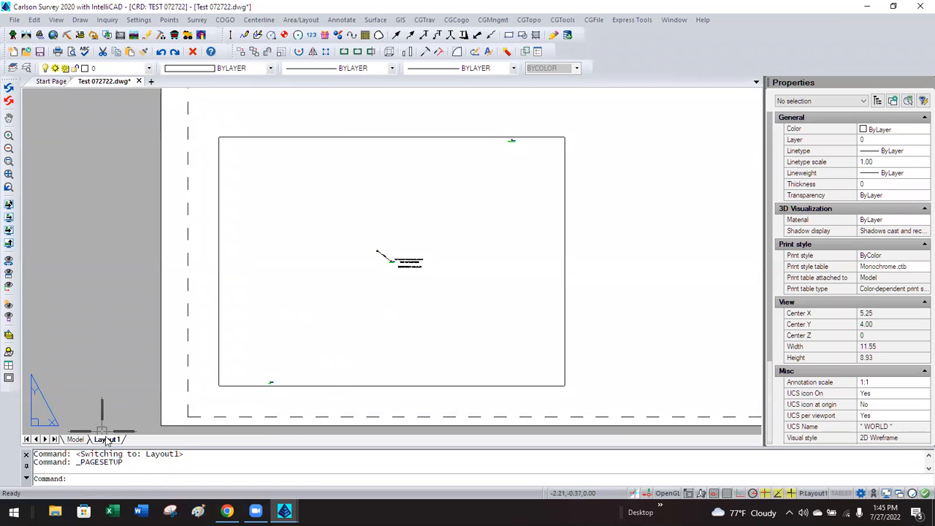
Rename the Layout1 tab to '11X17 SHEET'.
right_click(107, 440)
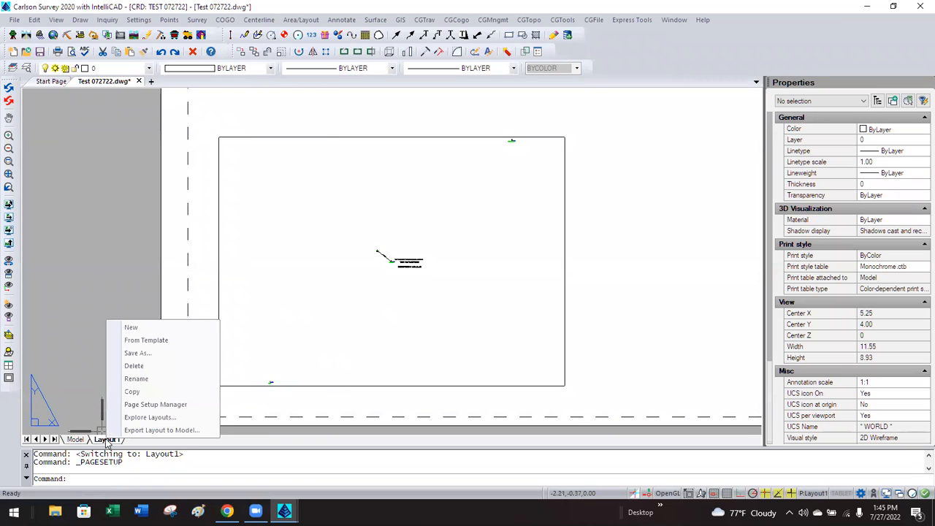
left_click(139, 378)
type("11X1")
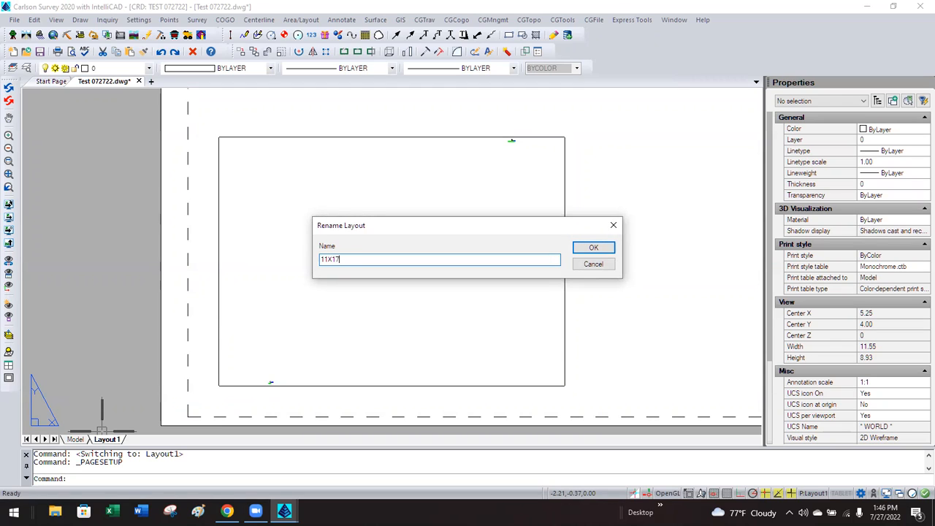
type("7 SHEET")
left_click(598, 248)
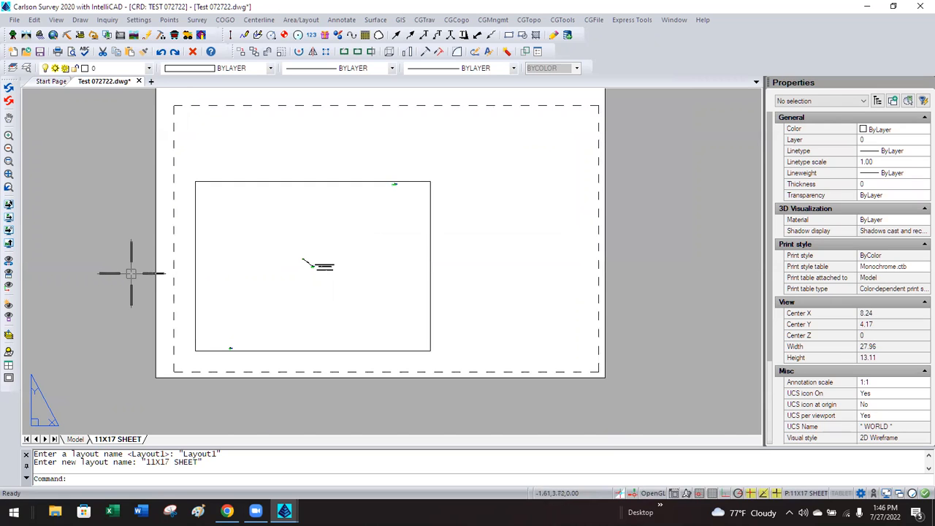
middle_click_drag(125, 271, 123, 294)
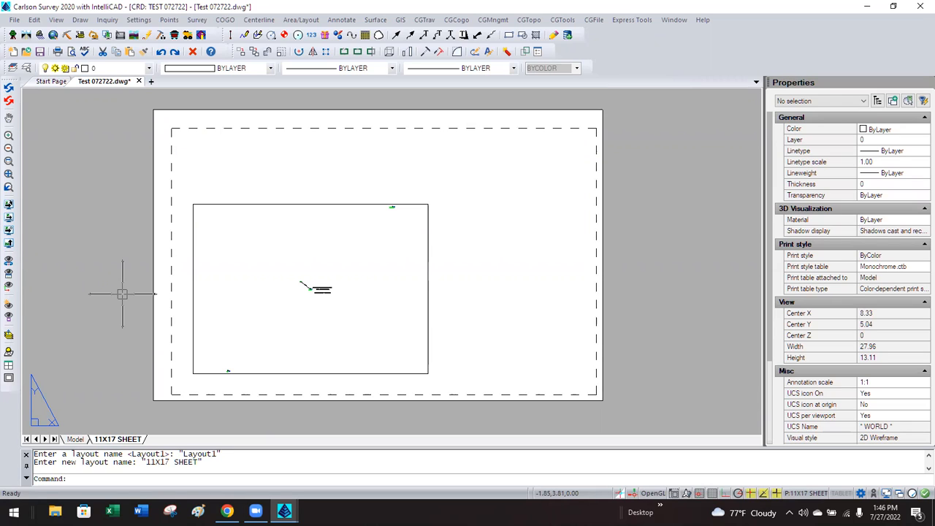
Create a layer named VPORTS with colour 241 in the Layers Explorer.
left_click(13, 68)
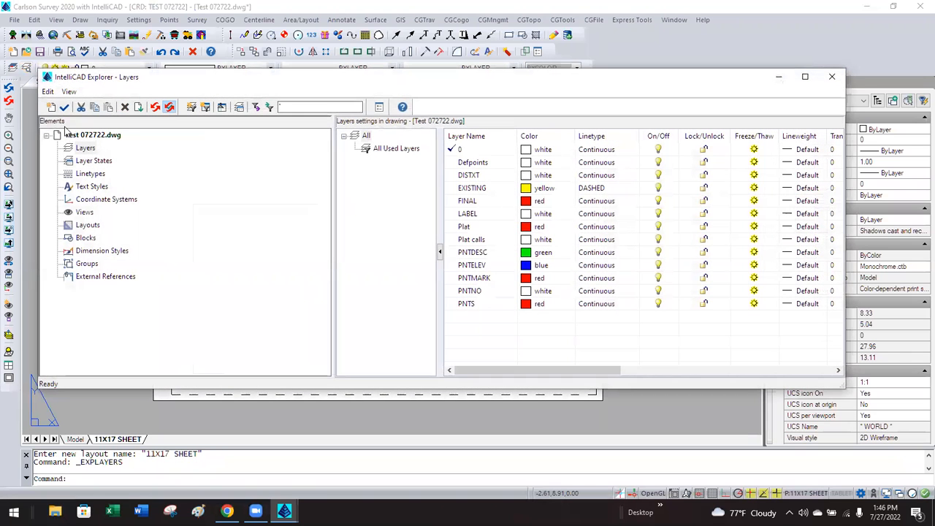
left_click(52, 107)
type("VPORTS")
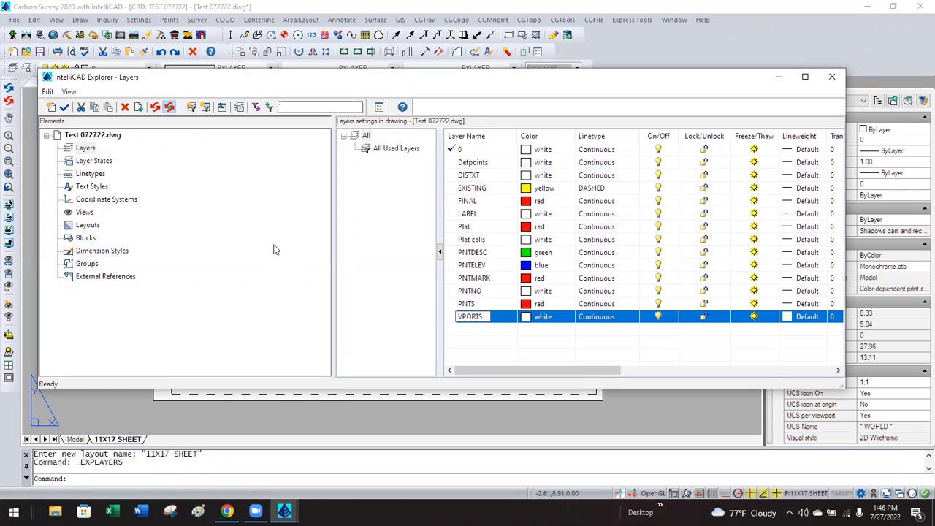
left_click(526, 316)
type("241")
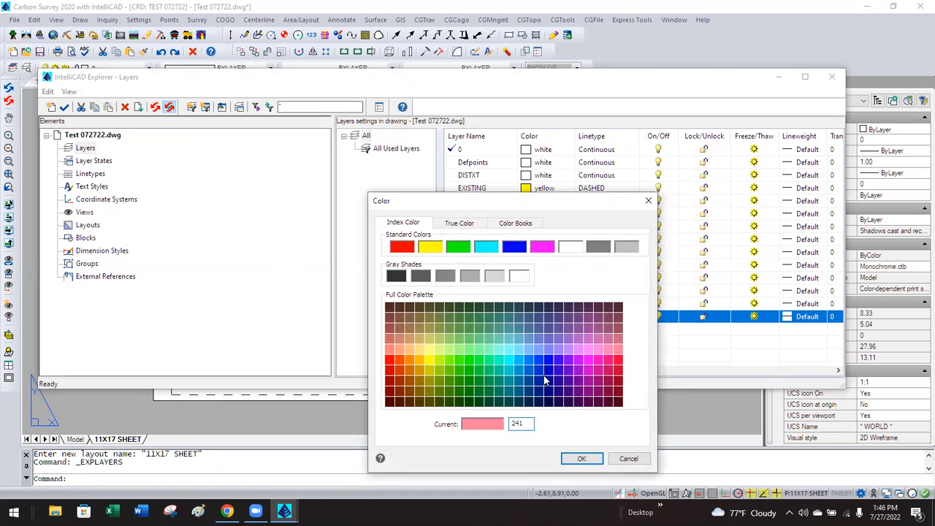
left_click(579, 459)
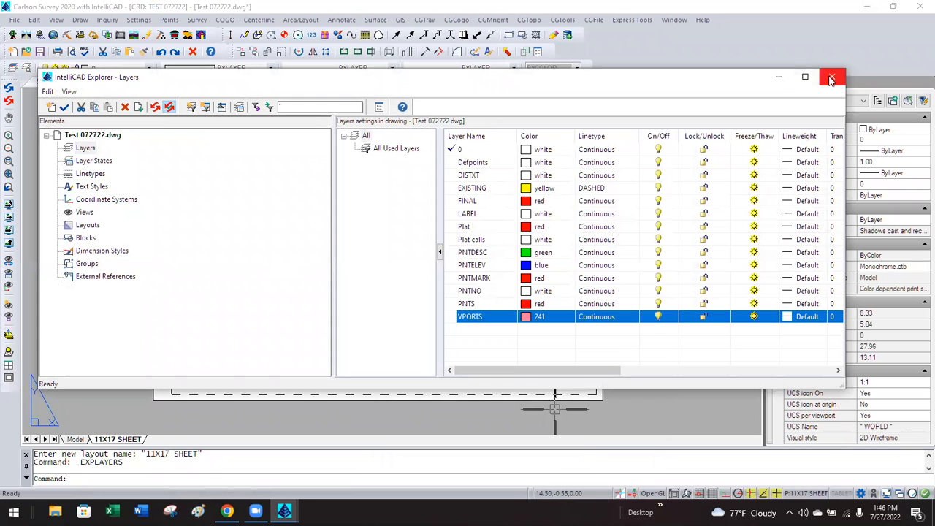
left_click(830, 78)
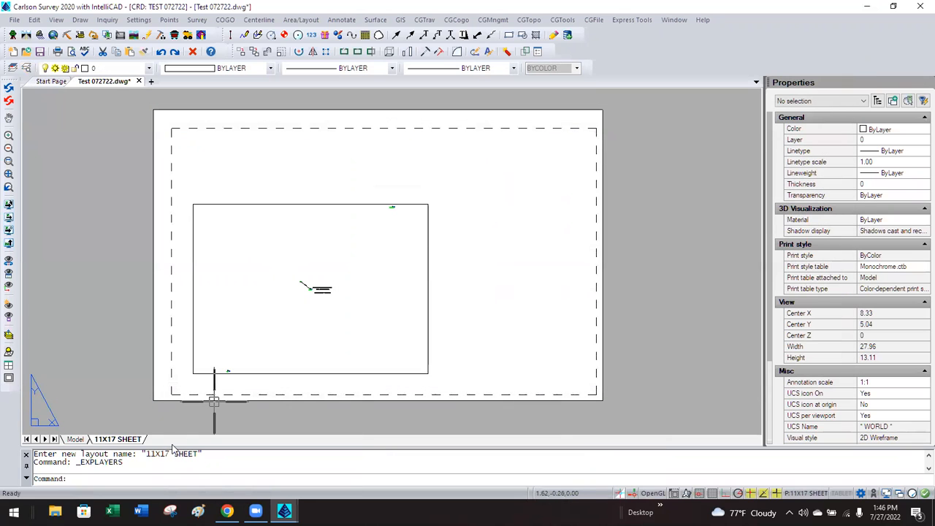
In the 11X17 SHEET page setup, choose New... for the print style table.
right_click(134, 440)
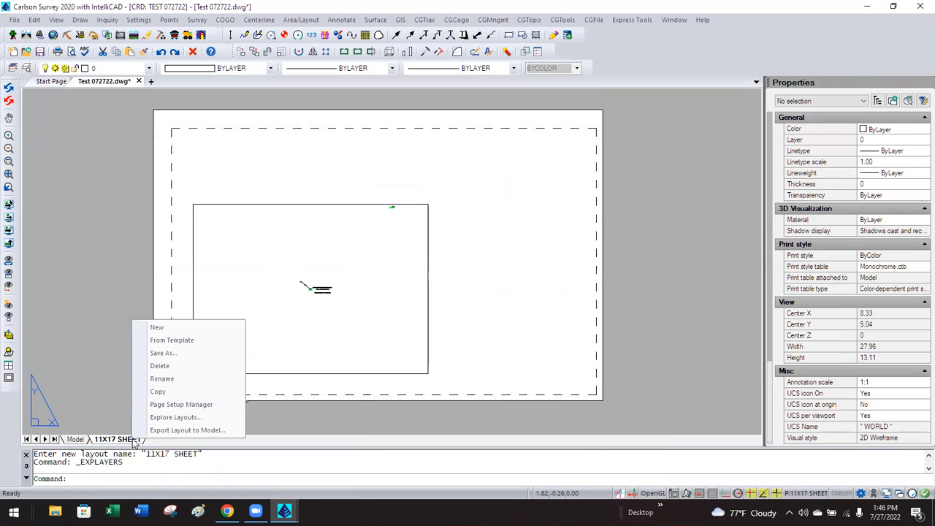
left_click(159, 404)
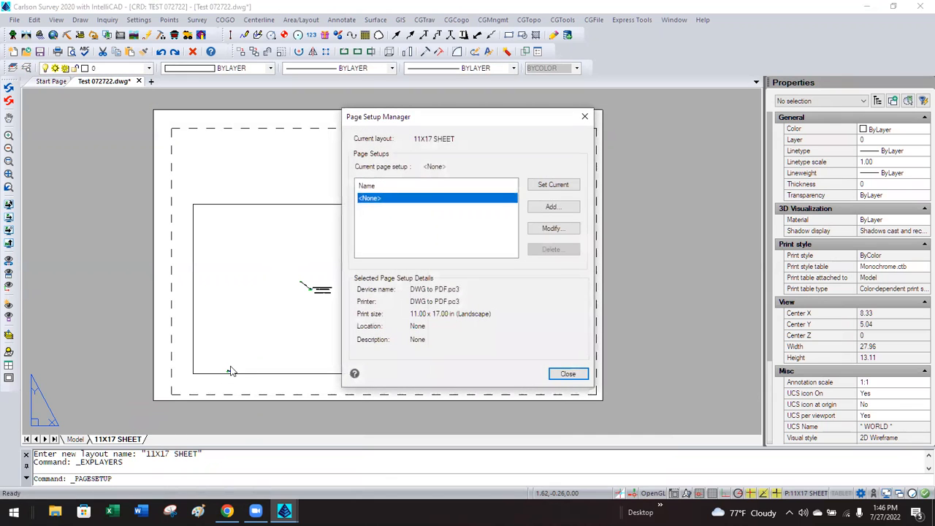
left_click(547, 229)
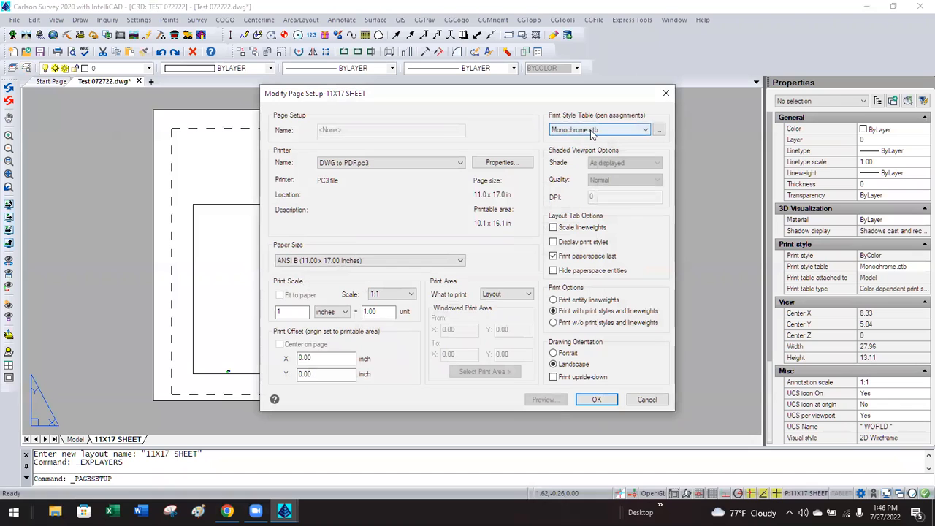
left_click(592, 131)
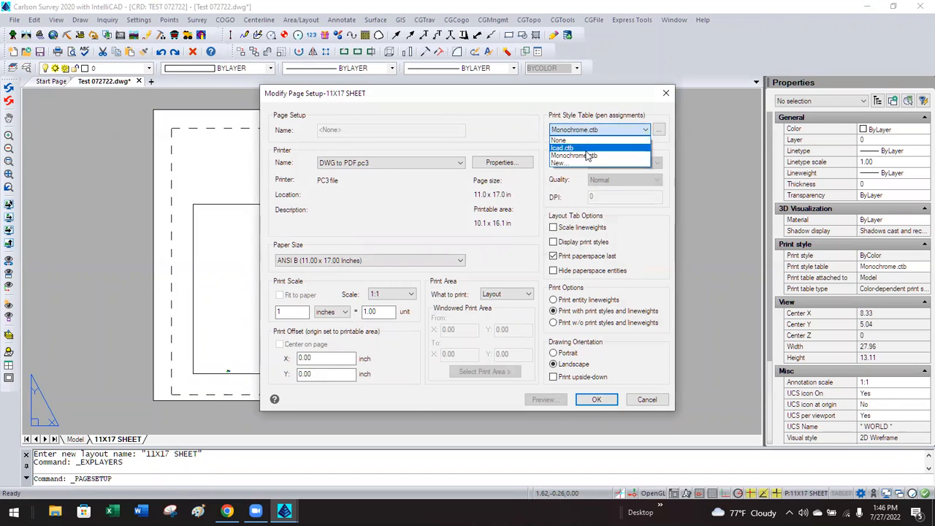
left_click(582, 164)
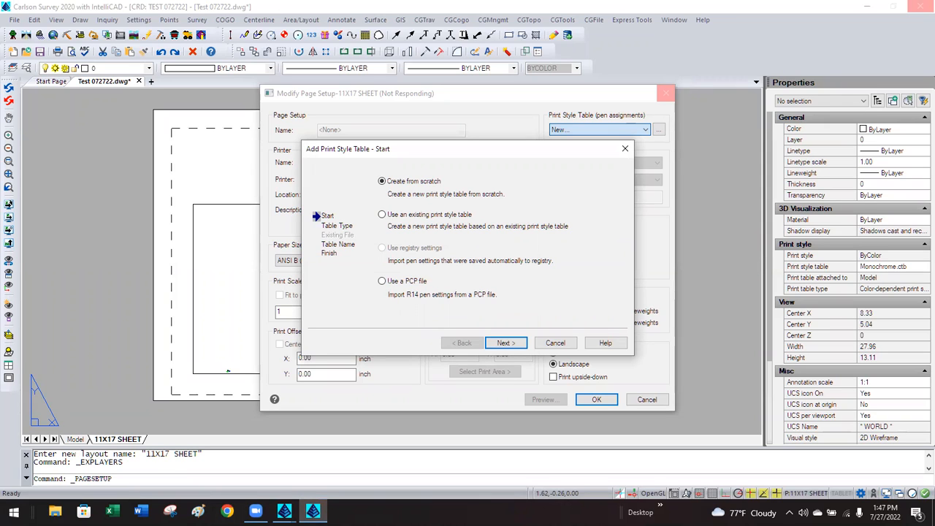
Create a new colour-dependent print style table from scratch named GENERAL PLOTS.
left_click(505, 344)
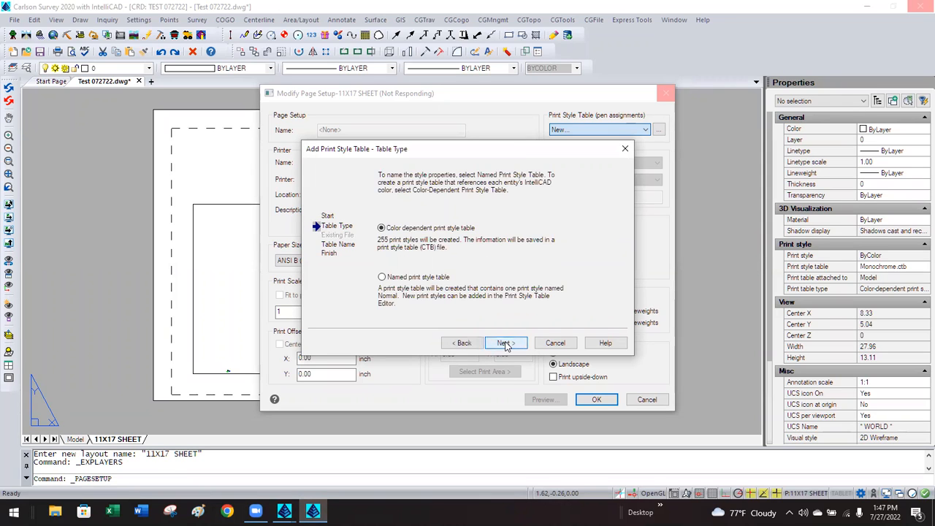
left_click(505, 343)
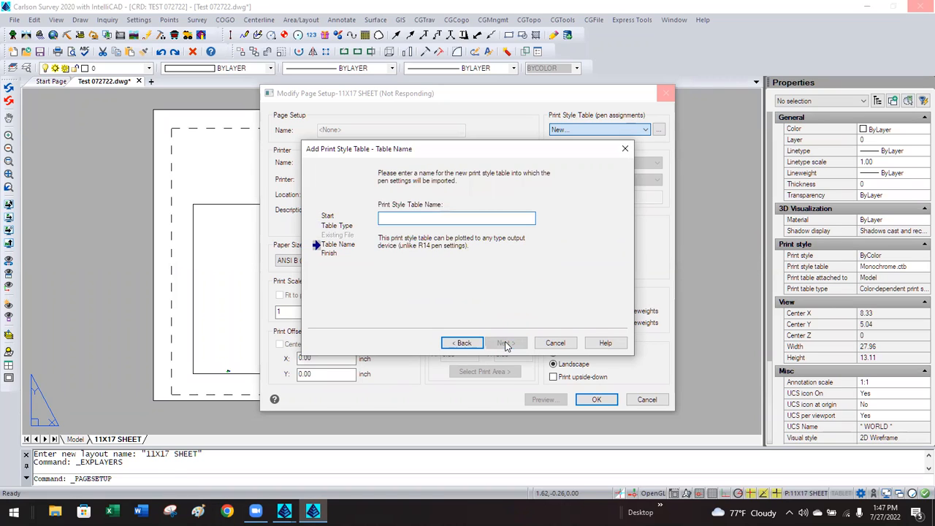
type("GENERAL PLOTS")
key("Return")
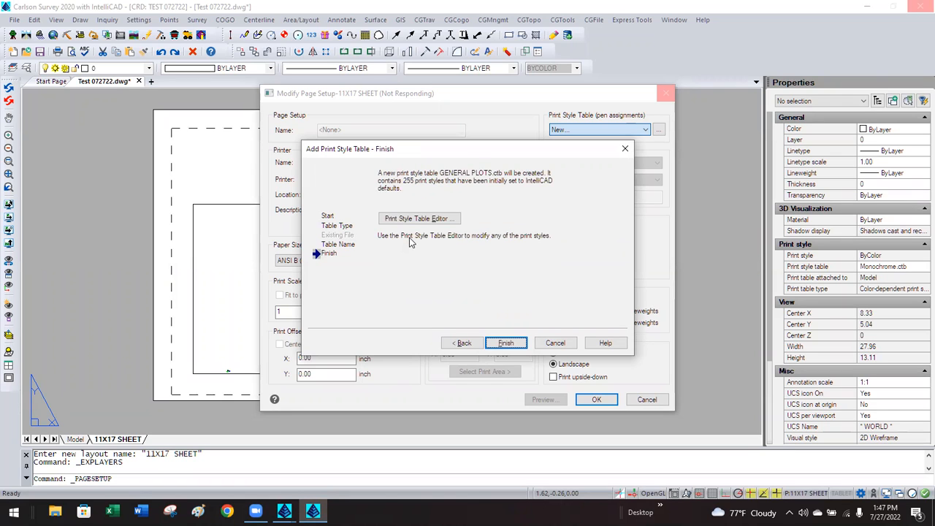
left_click(504, 343)
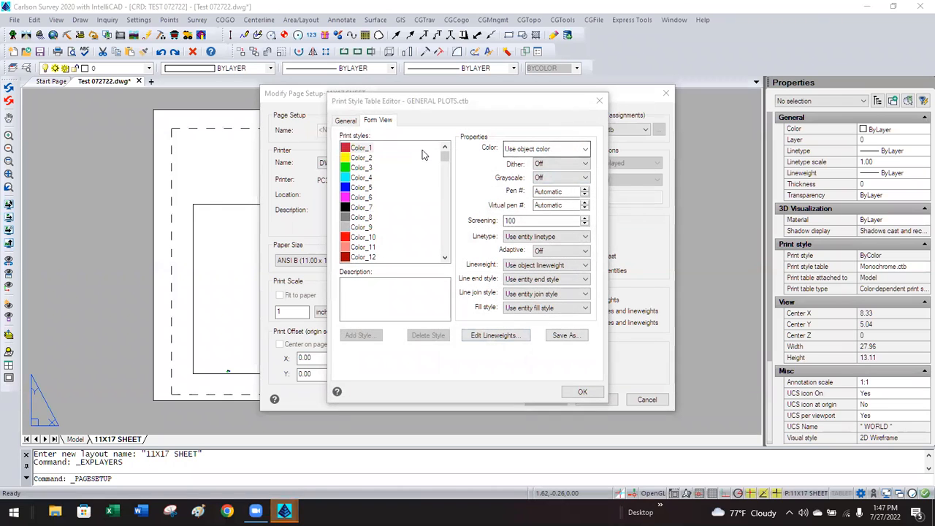
Set print styles Color_1 through Color_249 to print in Black.
left_click_drag(446, 156, 444, 263)
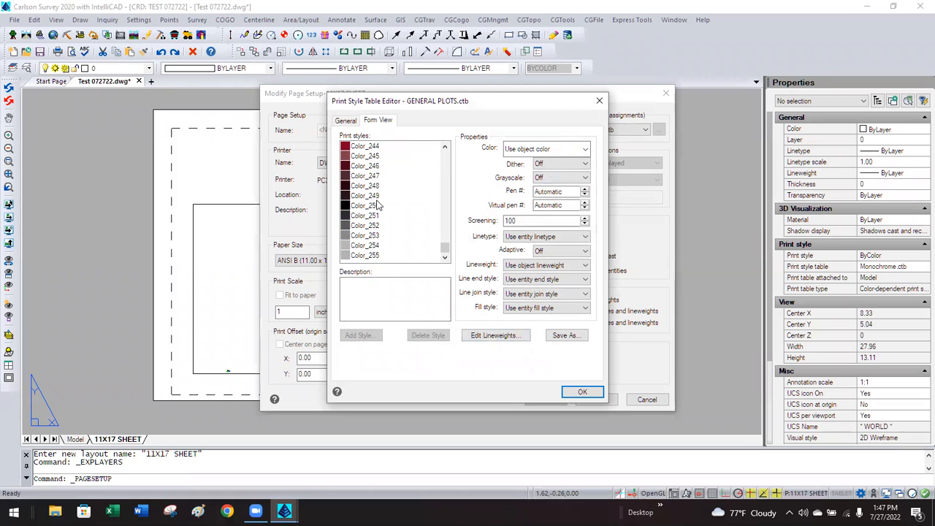
left_click(352, 196)
left_click_drag(444, 248, 444, 151)
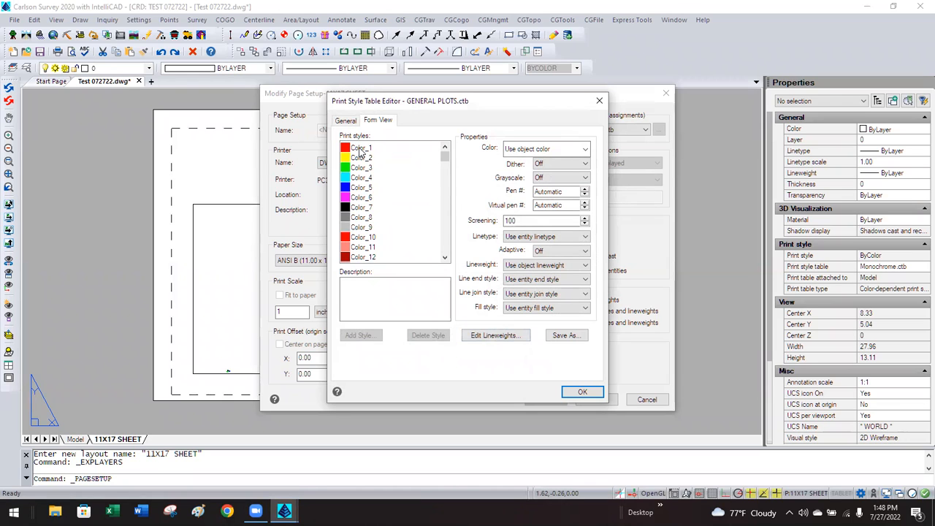
left_click(362, 148, "shift")
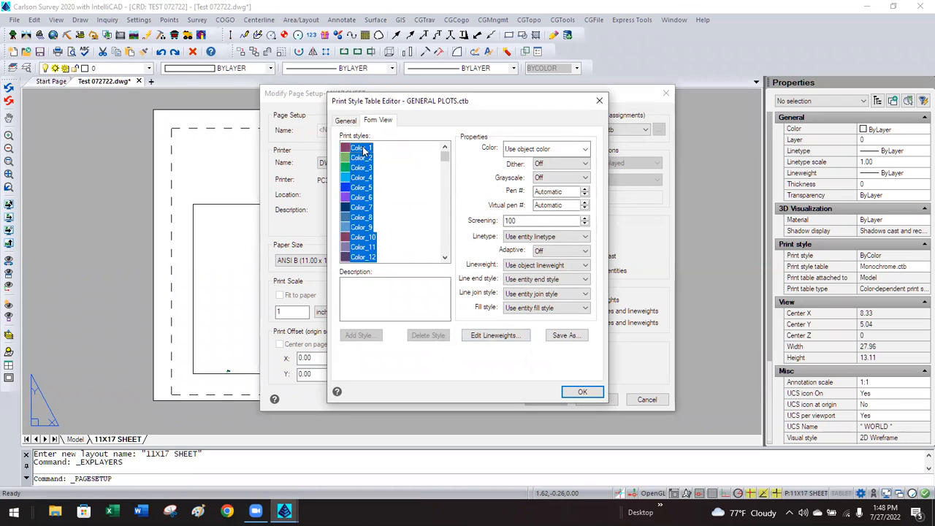
left_click(520, 150)
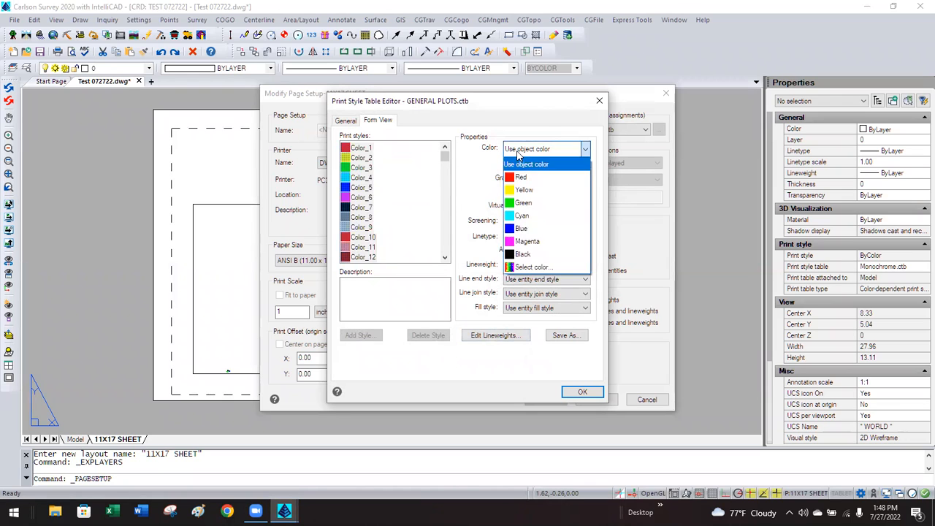
left_click(522, 254)
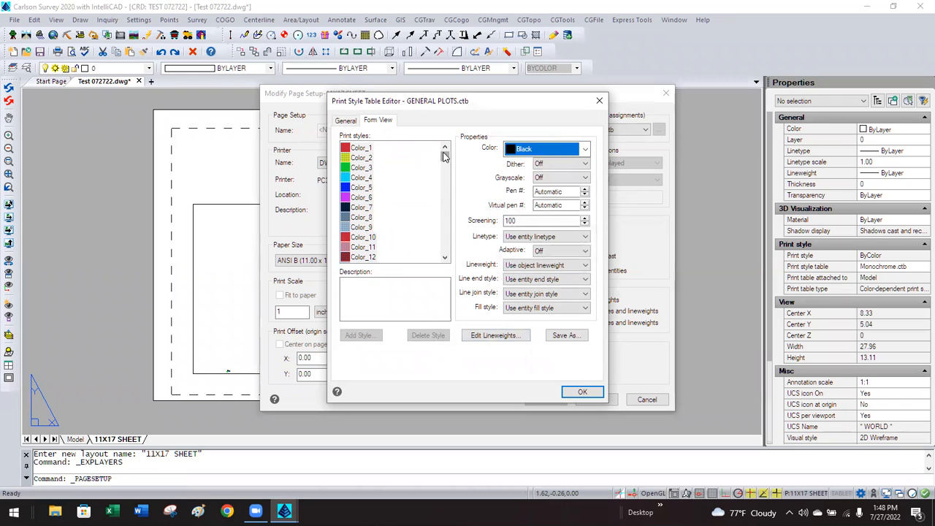
Make Color_241 print in Red, save the table and close the page setup.
left_click(411, 217)
left_click_drag(444, 165, 448, 247)
left_click(374, 240)
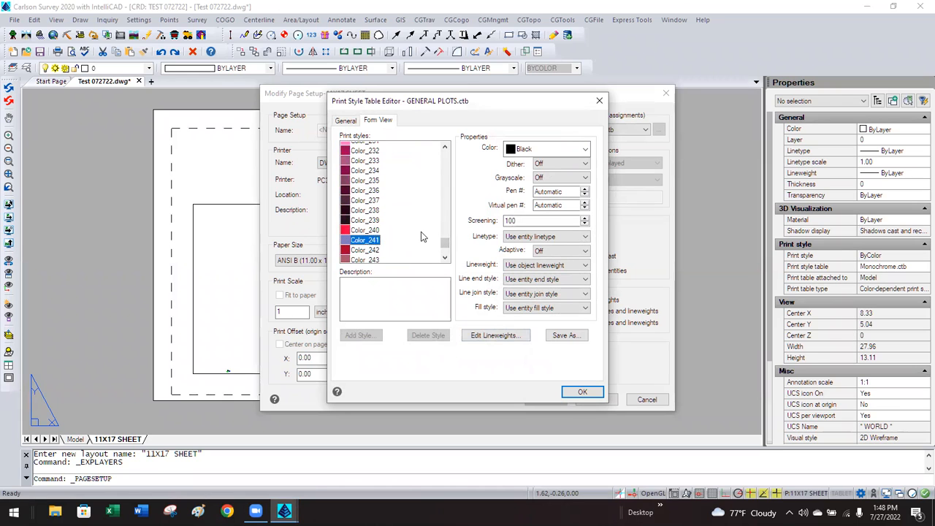
left_click(527, 151)
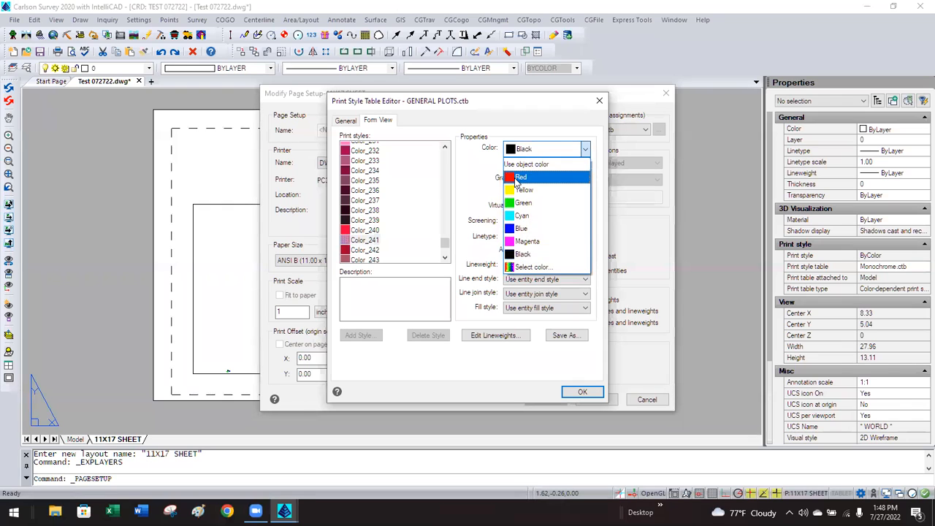
left_click(520, 178)
left_click(577, 392)
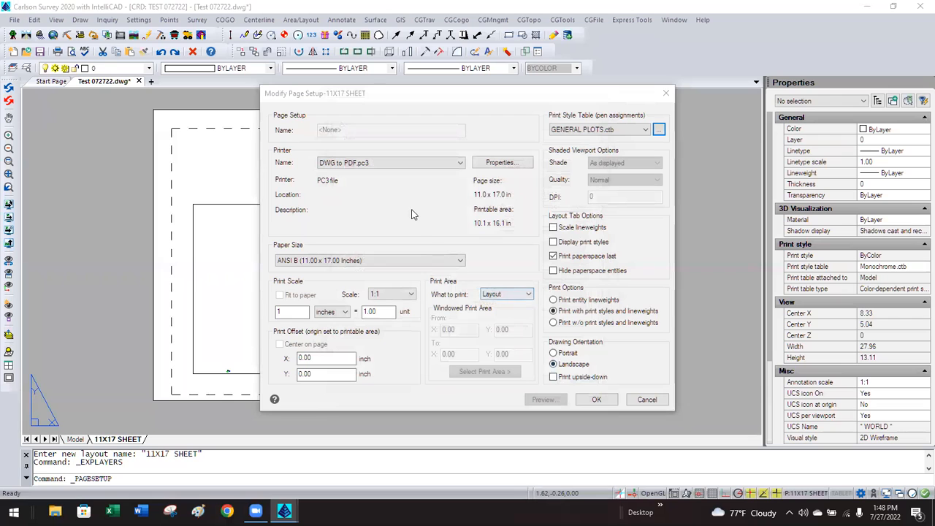
left_click(596, 399)
left_click(566, 375)
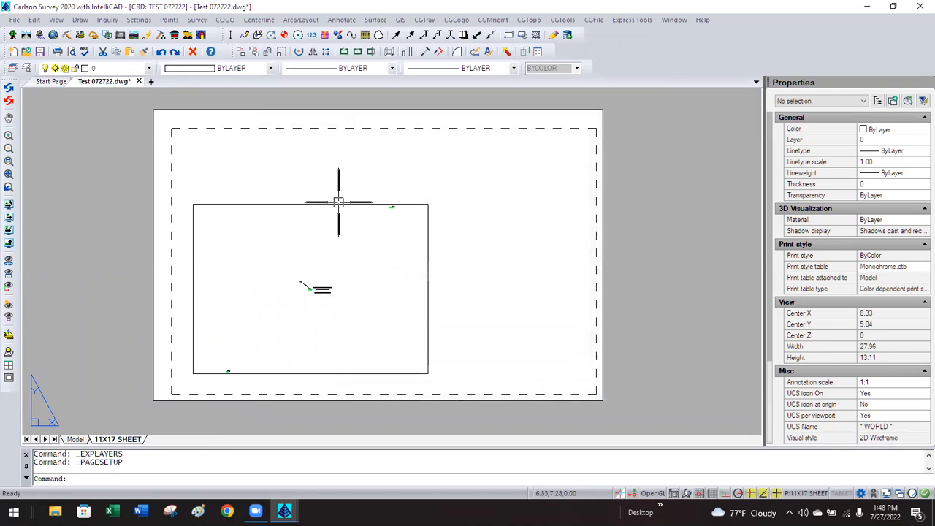
Put the sheet's viewport on the VPORTS layer through Properties, then deselect it.
left_click(338, 203)
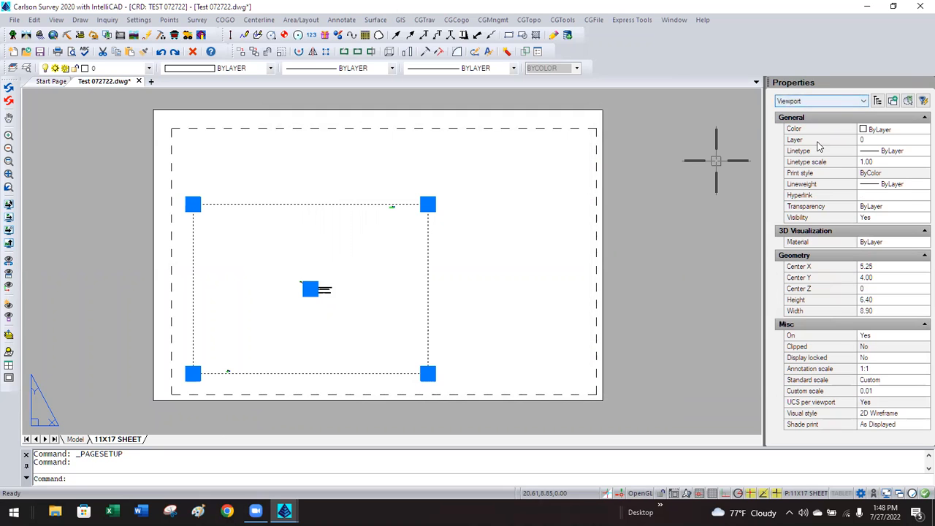
left_click(859, 140)
left_click(882, 143)
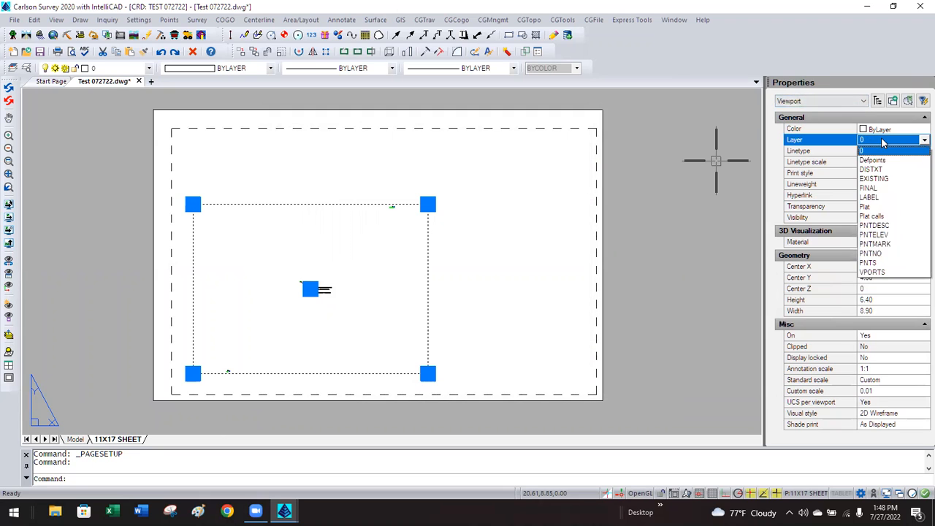
left_click(884, 272)
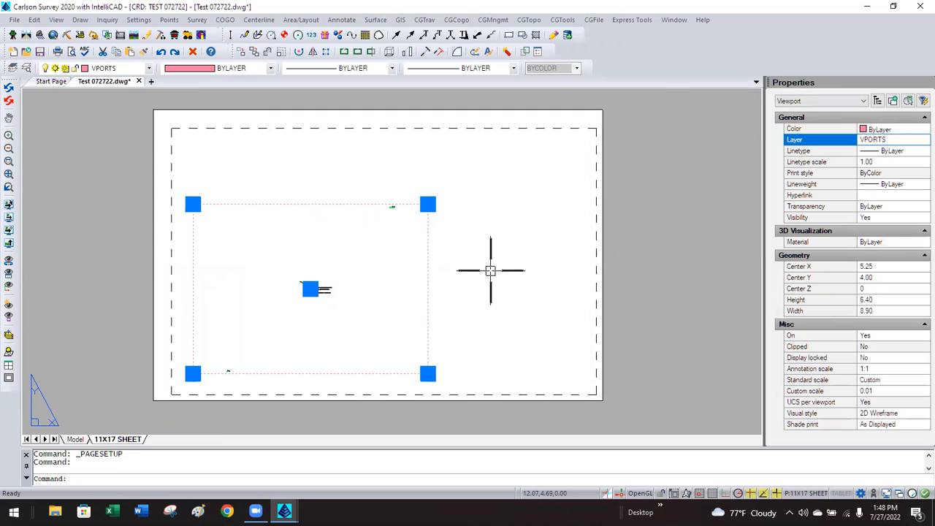
key("Escape")
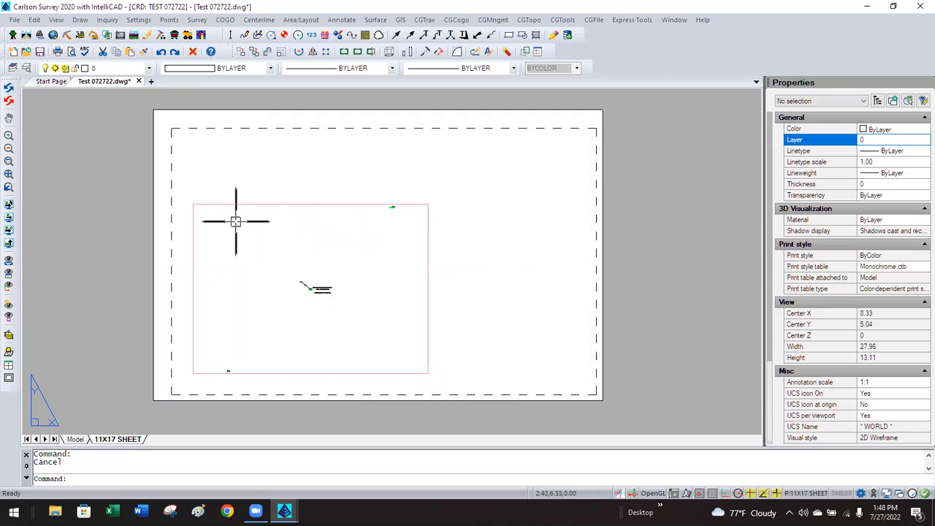
right_click(127, 440)
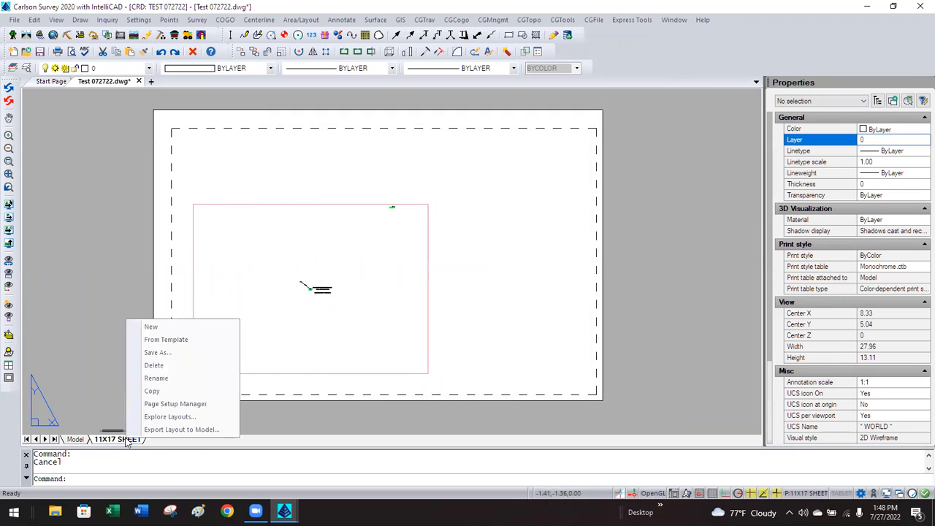
Enable Display print styles in the 11X17 SHEET page setup.
left_click(159, 403)
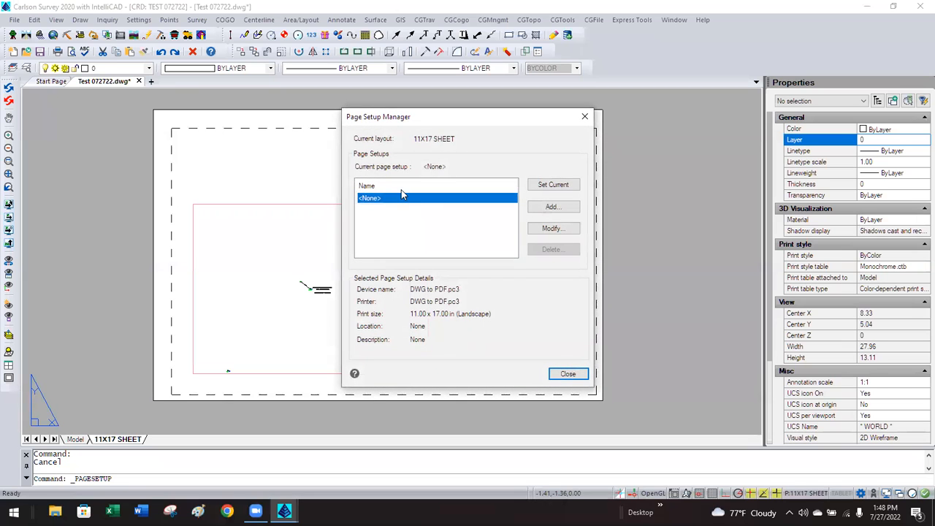
left_click(539, 229)
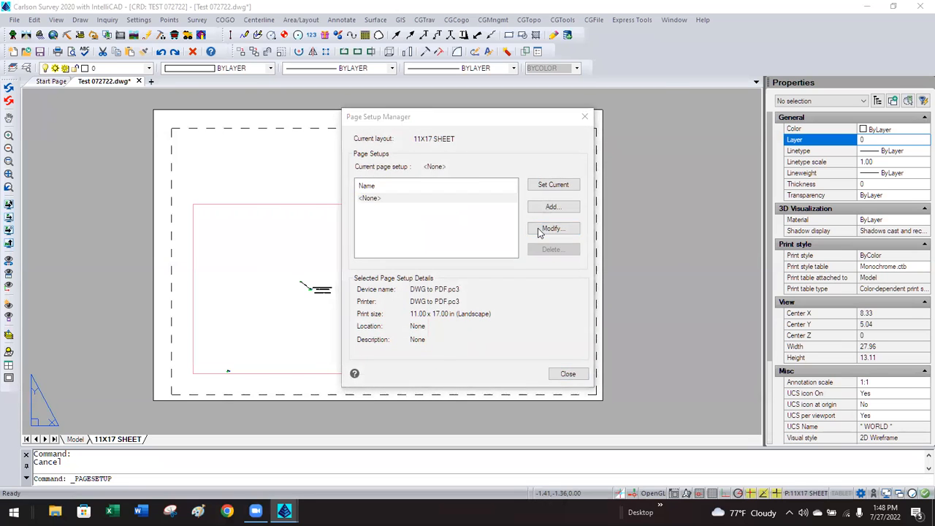
left_click(554, 242)
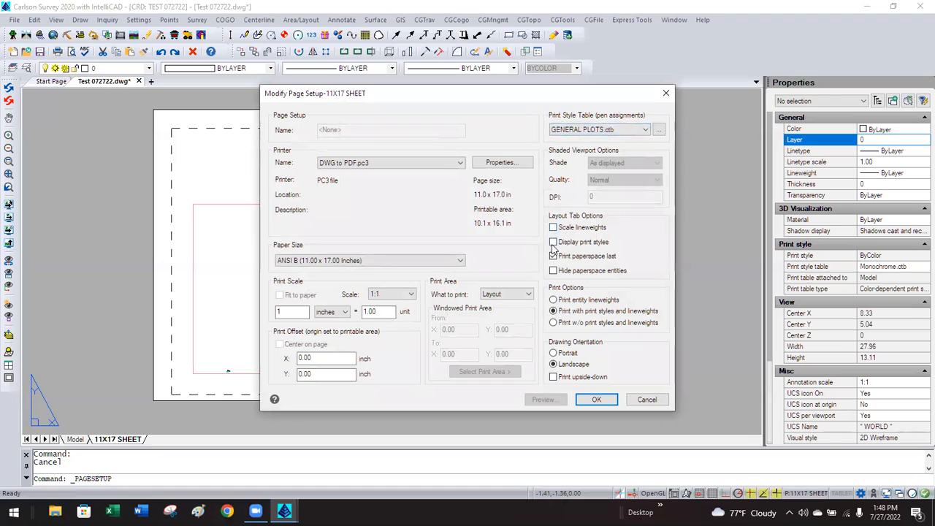
left_click(599, 401)
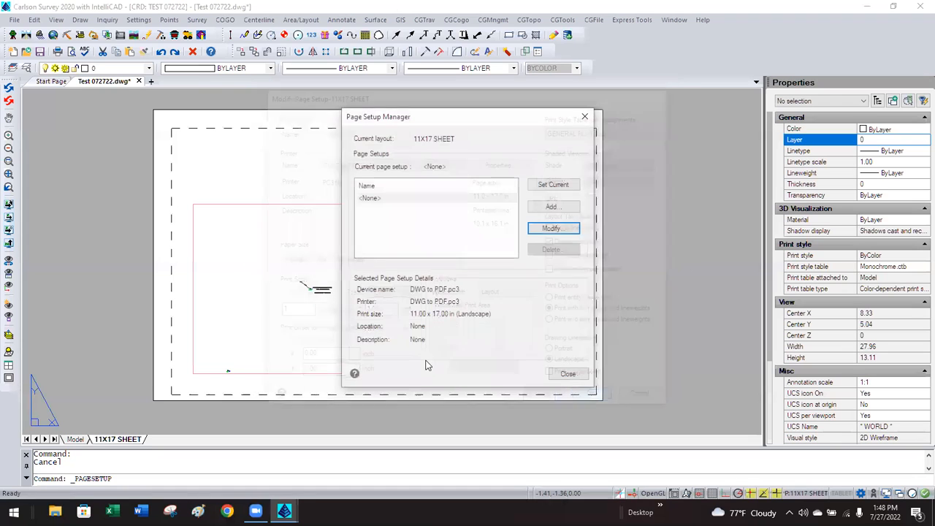
left_click(567, 374)
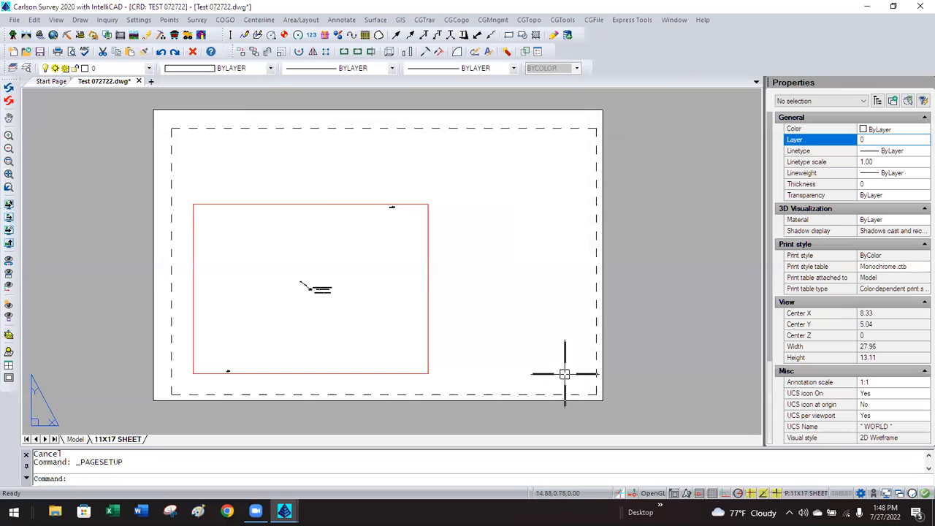
Stretch the viewport's top-right and bottom-left corners to the sheet margins, then enter it.
left_click(428, 340)
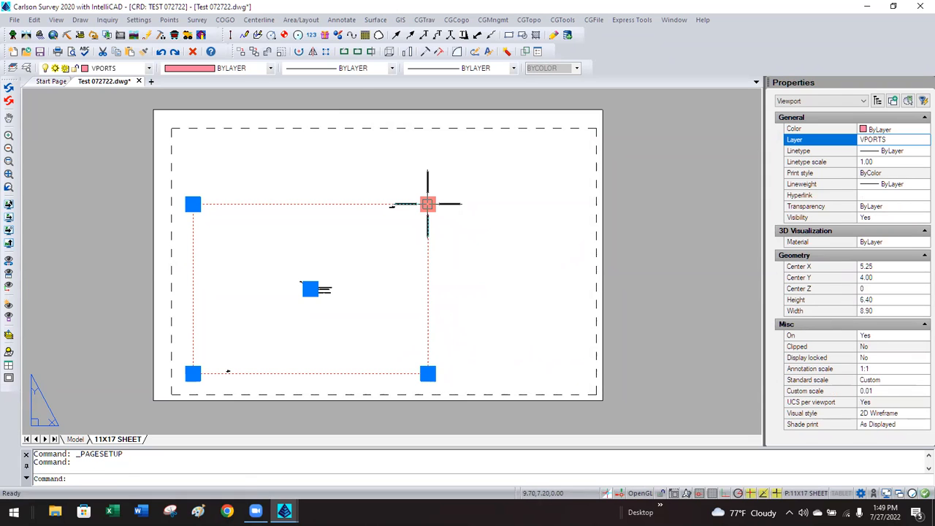
left_click(427, 204)
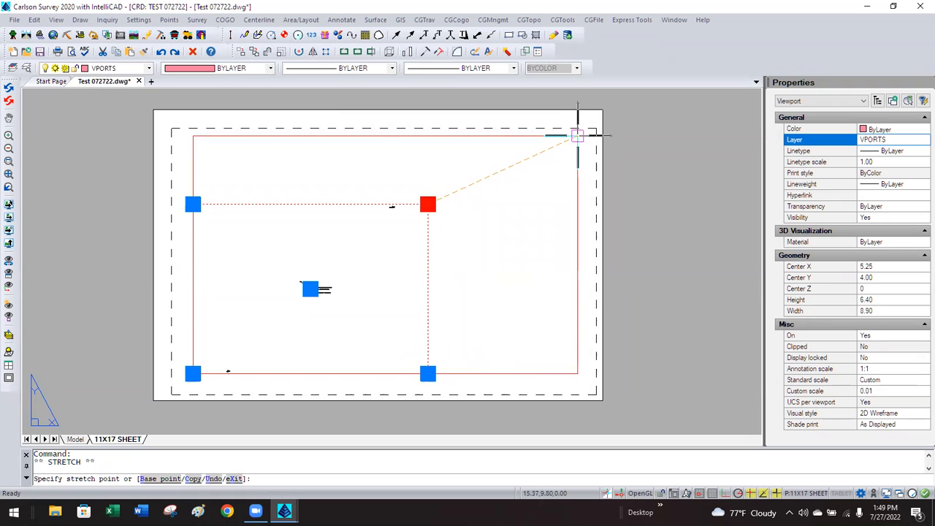
left_click(577, 135)
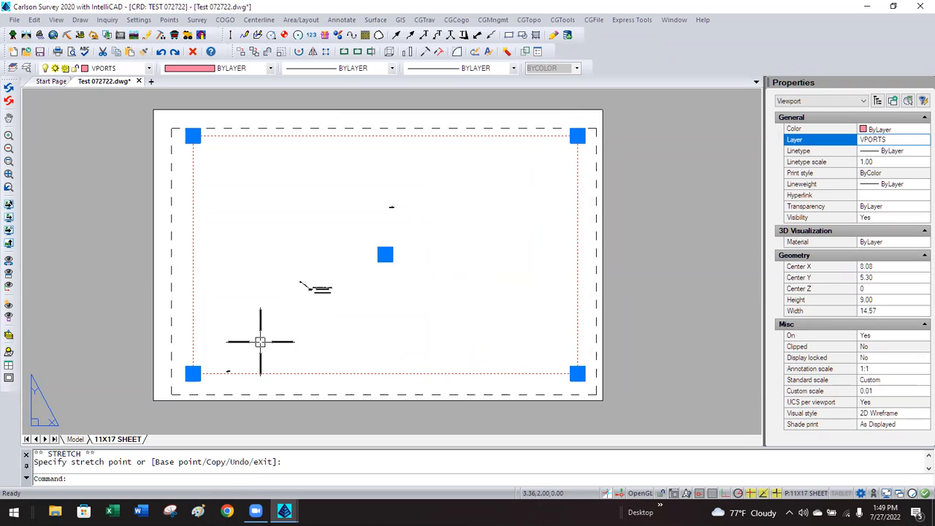
left_click(192, 373)
left_click(189, 377)
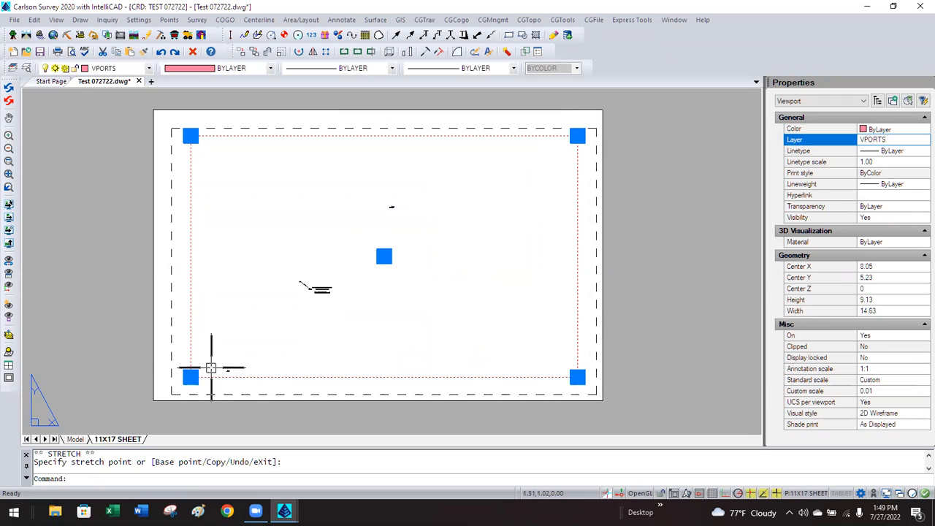
key("Escape")
double_click(307, 336)
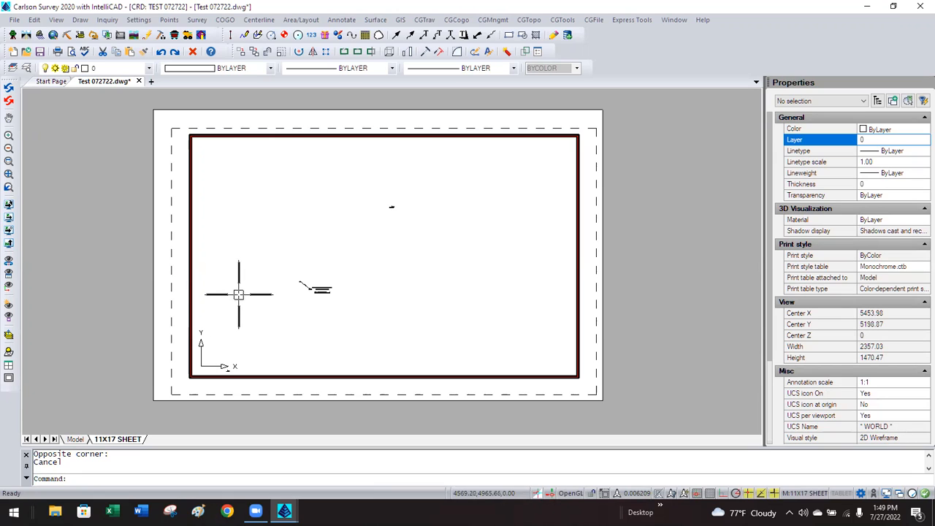
Zoom and pan the model inside the enlarged viewport to recentre it, then select the viewport.
double_click(130, 295)
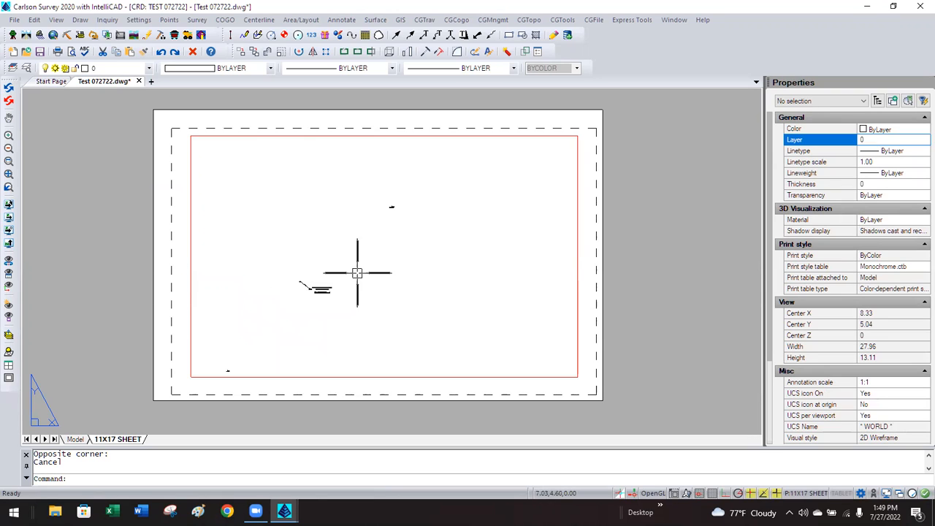
scroll(390, 268, "down", 3)
scroll(390, 268, "up", 3)
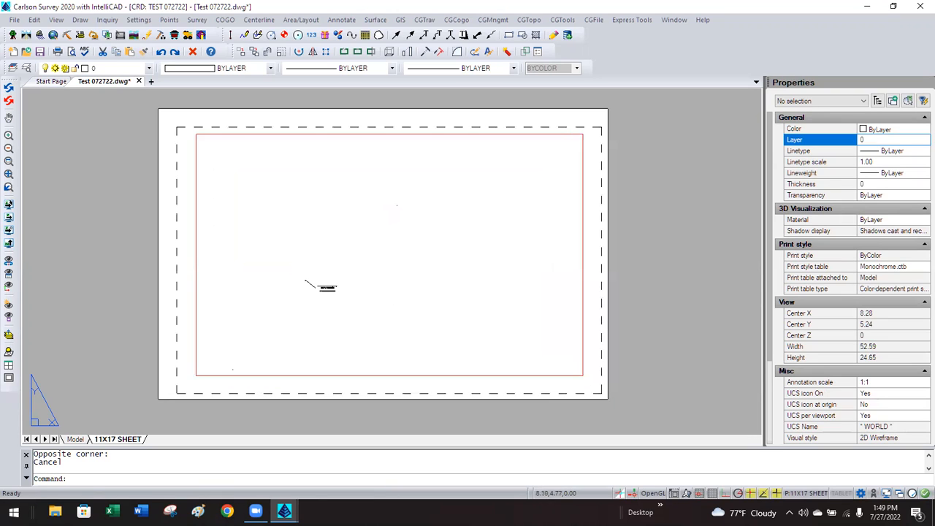
double_click(395, 268)
scroll(394, 268, "down", 3)
scroll(394, 268, "up", 3)
scroll(394, 268, "down", 2)
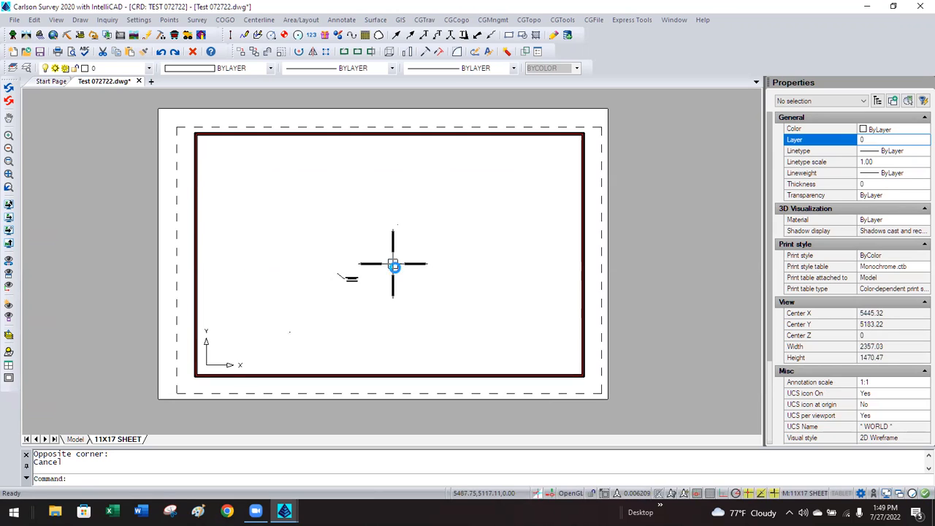
scroll(285, 313, "up", 3)
scroll(316, 295, "down", 1)
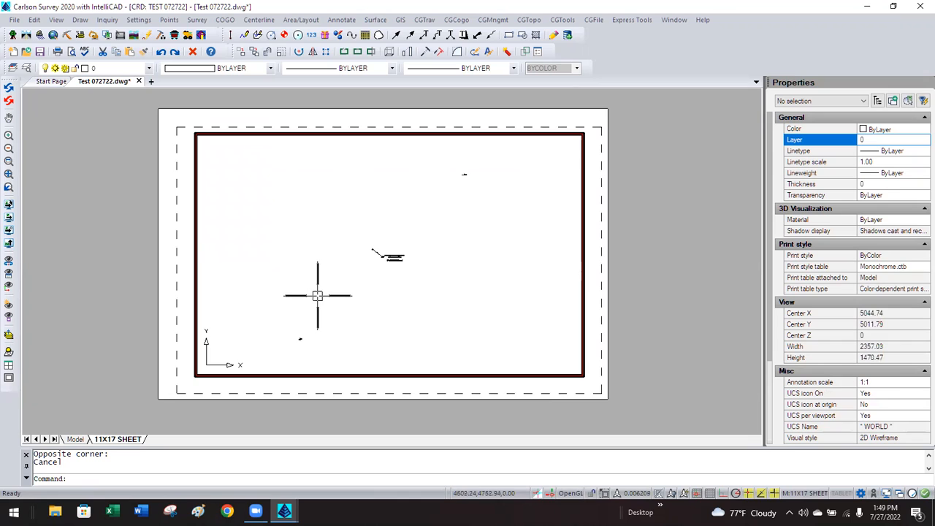
double_click(135, 316)
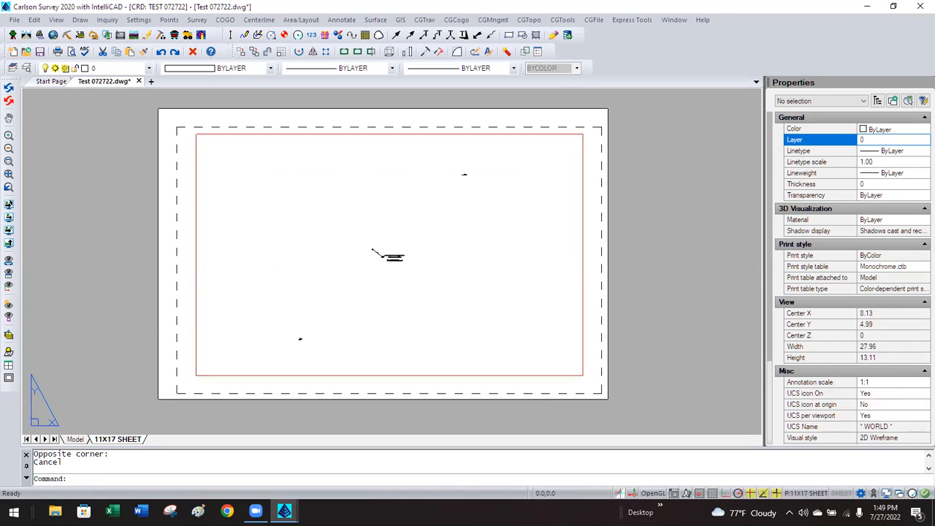
scroll(324, 263, "up", 3)
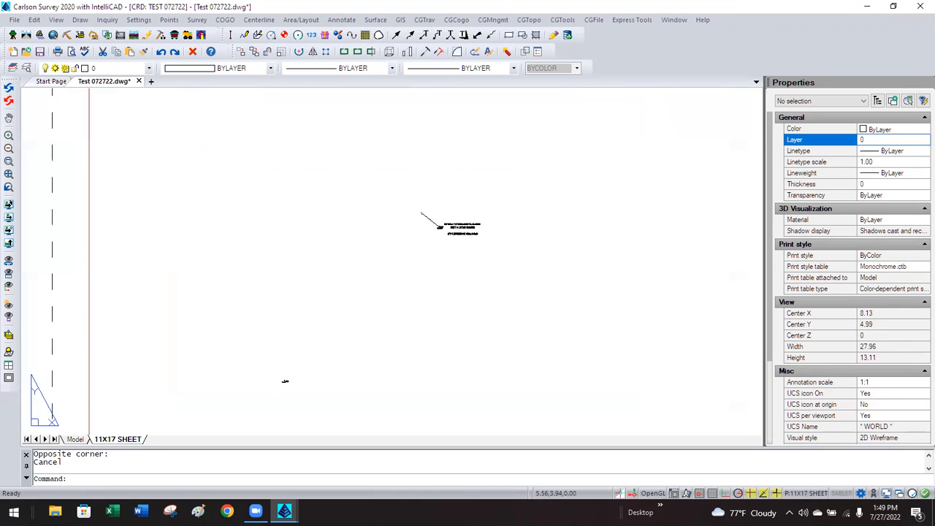
scroll(323, 271, "down", 4)
scroll(324, 290, "up", 3)
scroll(324, 290, "down", 2)
scroll(325, 289, "up", 1)
scroll(324, 289, "down", 1)
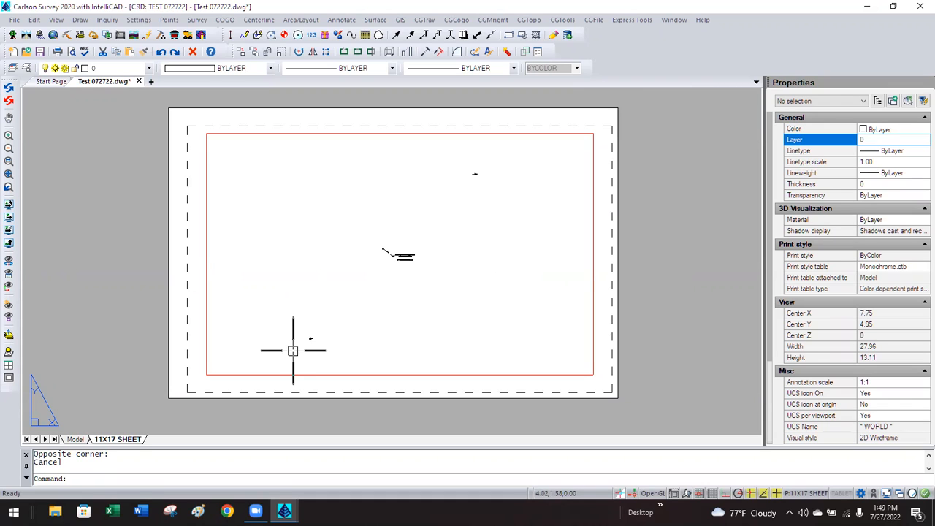
left_click(279, 371)
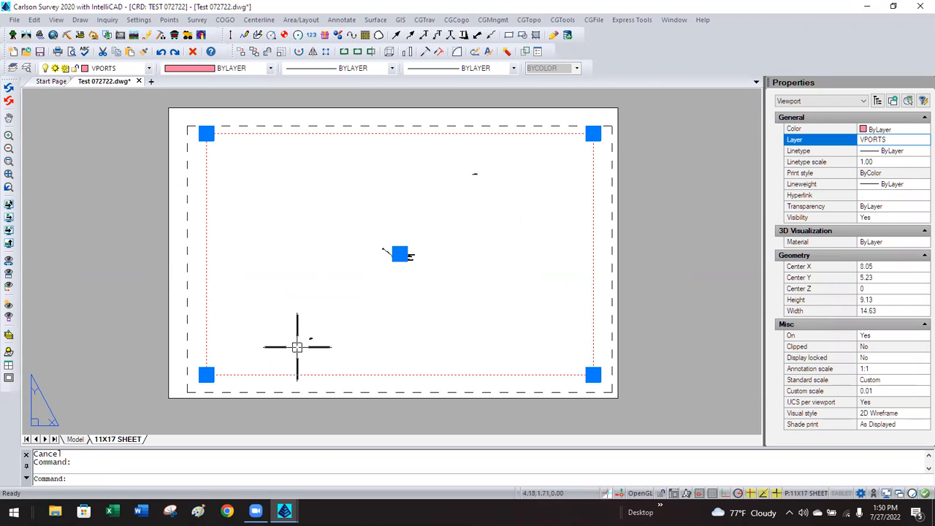
Set the viewport's standard scale to 1:10 in Properties.
left_click(880, 382)
left_click(921, 381)
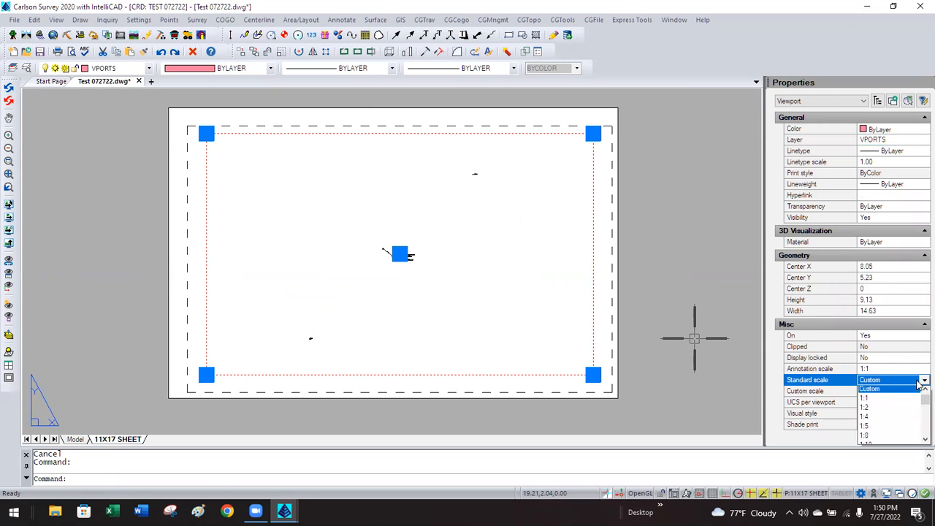
scroll(917, 404, "down", 1)
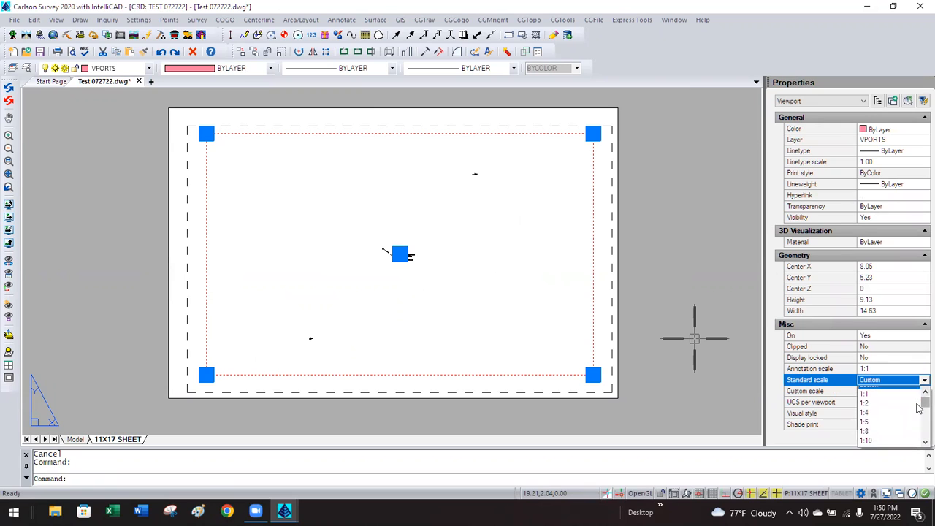
mouse_move(918, 409)
left_mouse_down()
mouse_move(920, 436)
mouse_move(917, 404)
left_mouse_up()
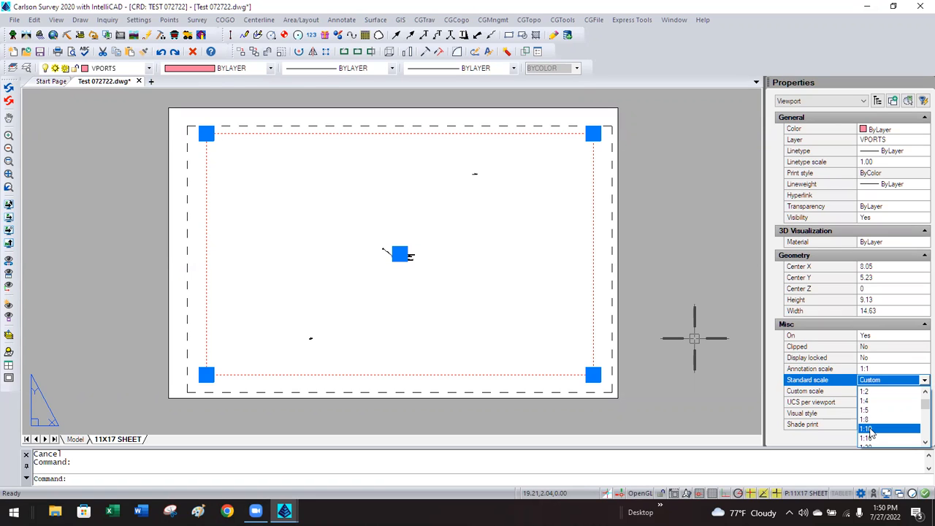
left_click(869, 429)
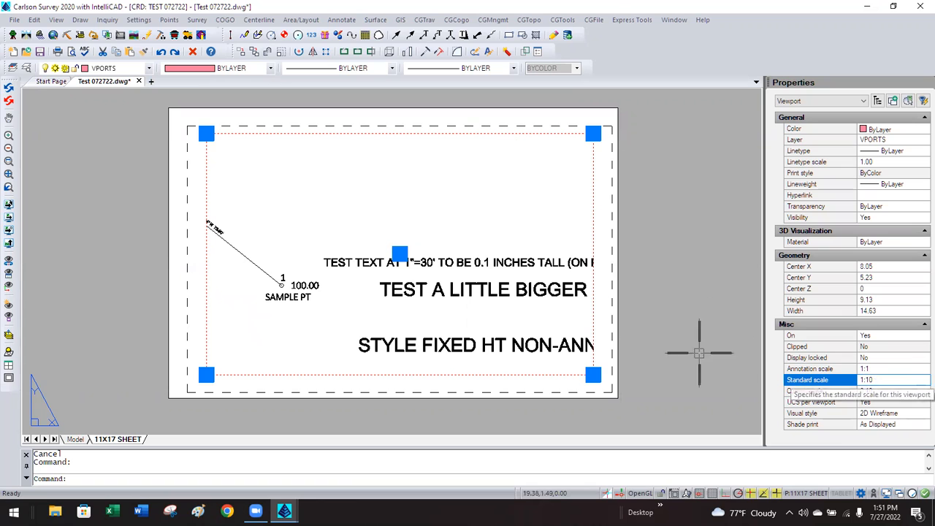
Pan the model to show the bearing line, then lock the viewport's display.
double_click(343, 217)
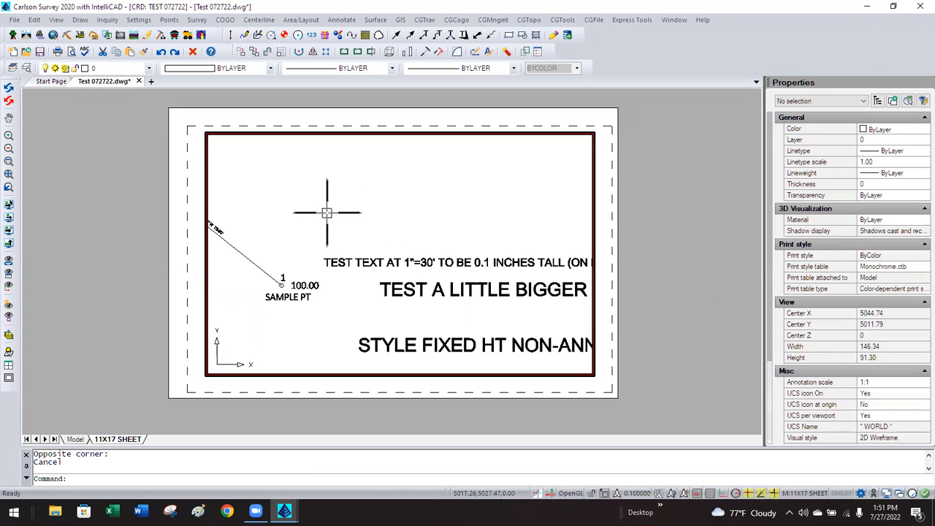
middle_click_drag(328, 215, 453, 235)
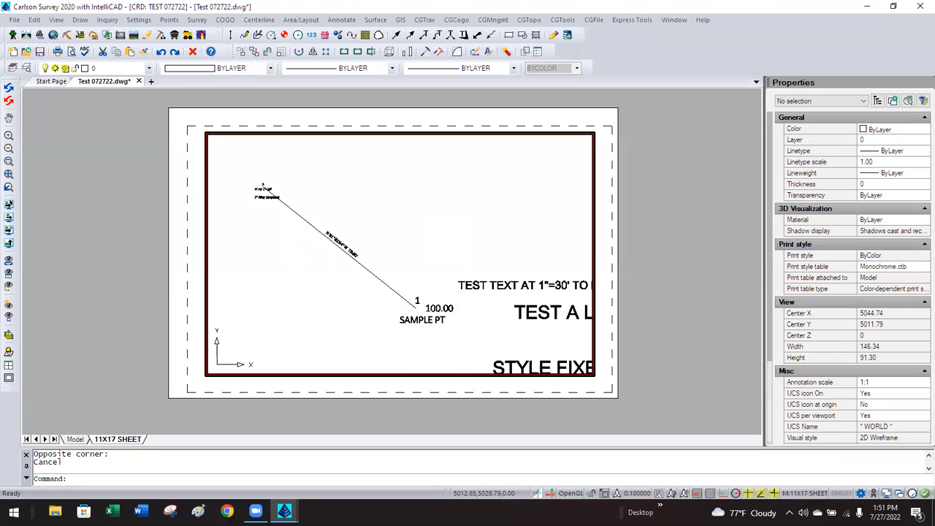
double_click(637, 211)
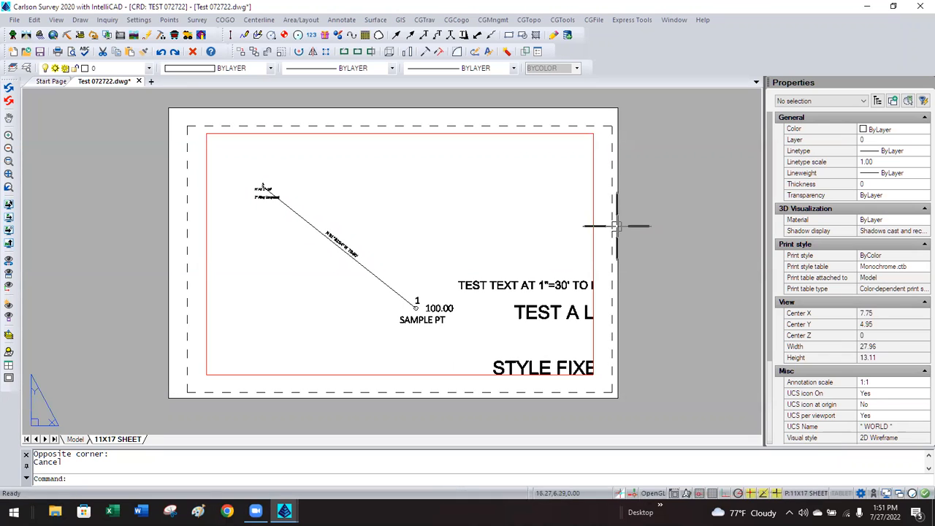
left_click(594, 233)
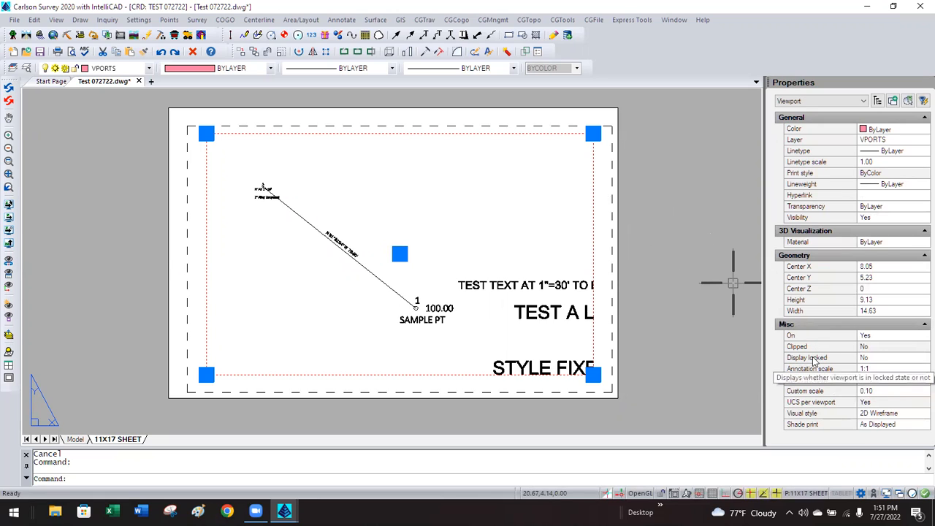
left_click(874, 360)
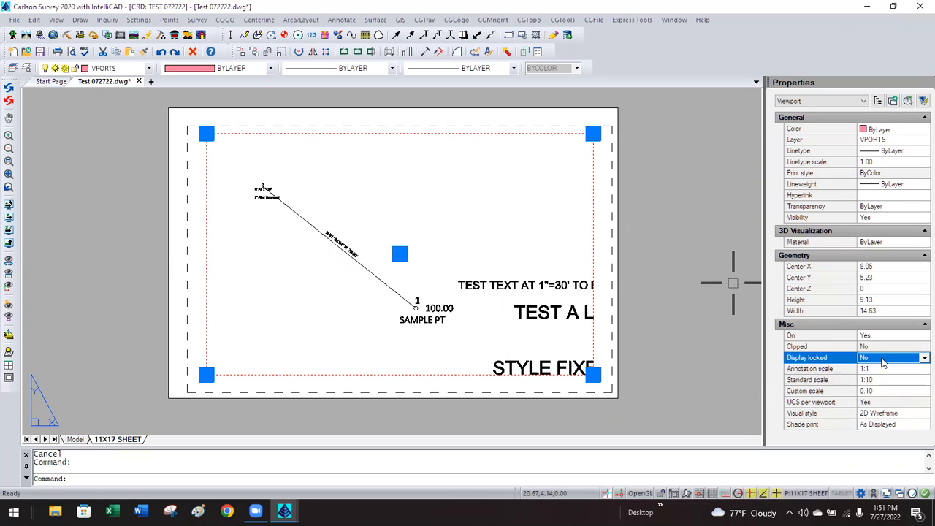
left_click(881, 359)
left_click(875, 369)
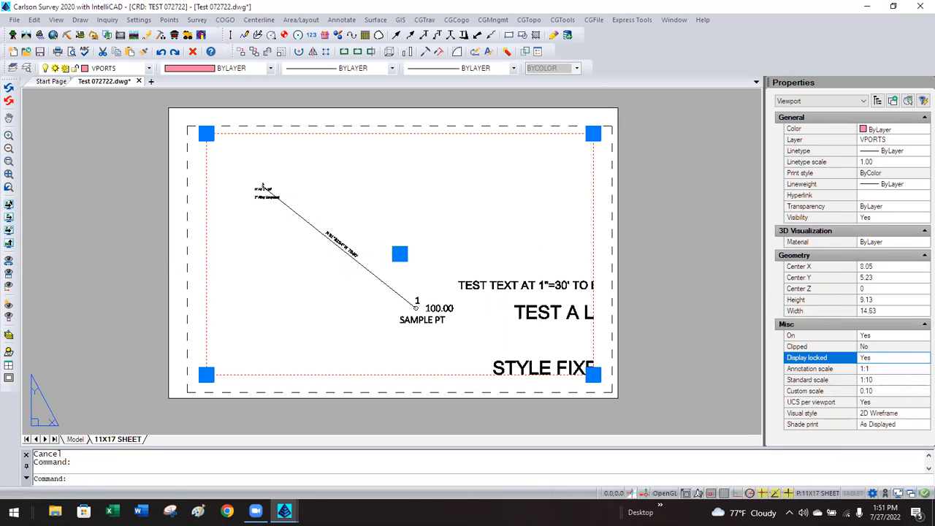
key("Escape")
Enter the viewport's model space and zoom in on the bearing label and back out.
double_click(445, 219)
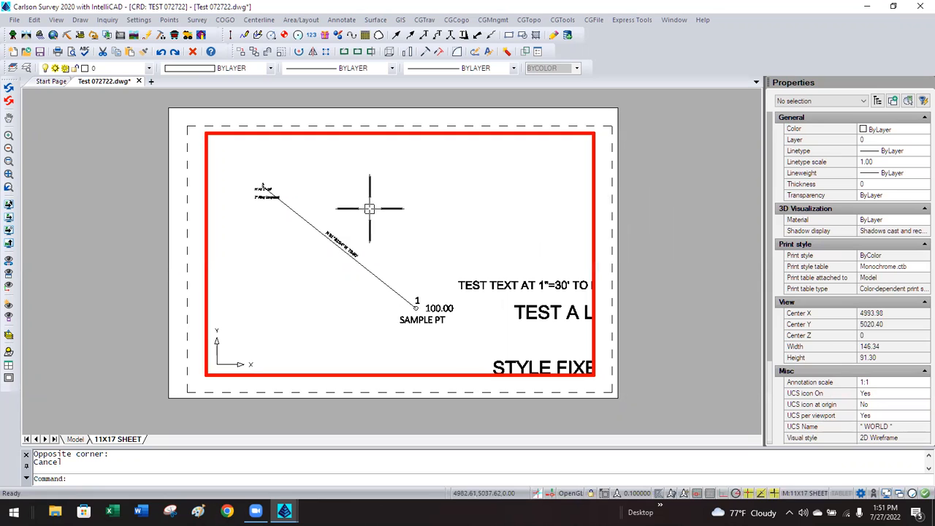
scroll(336, 243, "up", 1)
scroll(336, 243, "up", 4)
scroll(337, 242, "down", 4)
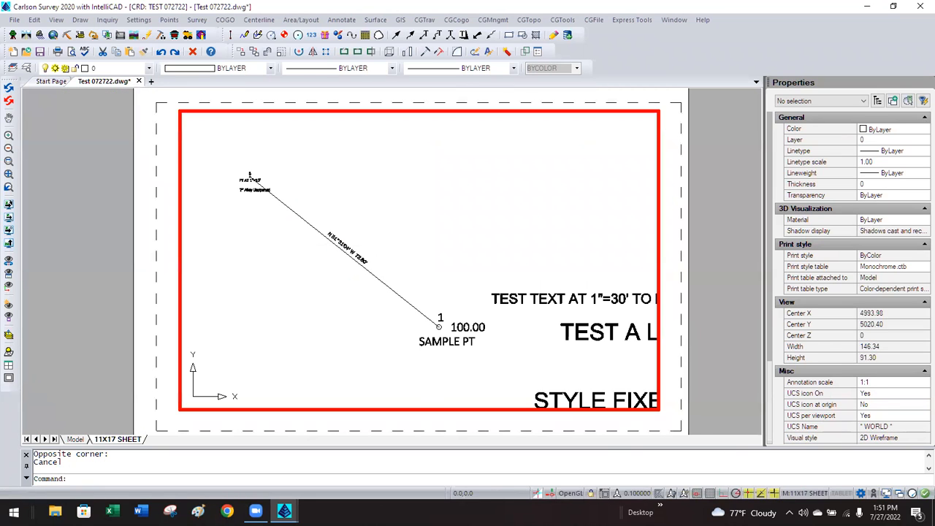
scroll(337, 242, "up", 5)
scroll(334, 246, "down", 3)
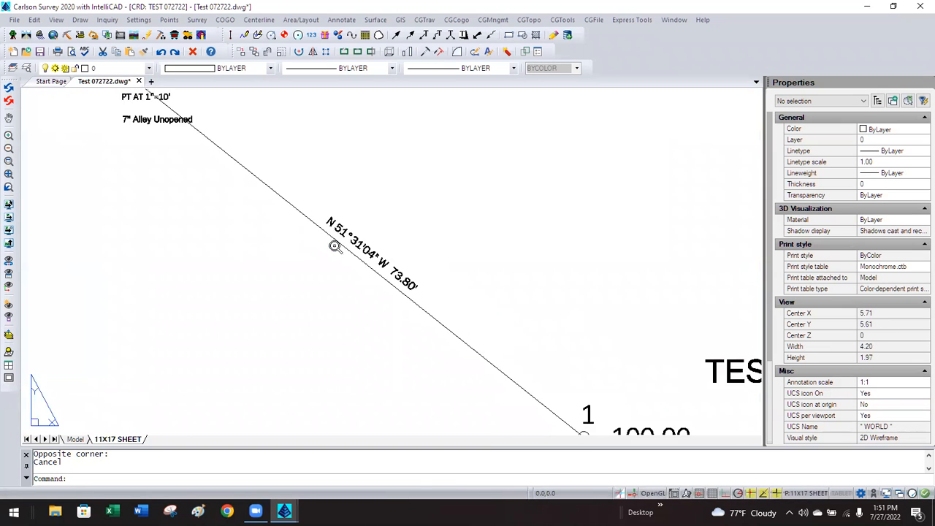
scroll(334, 246, "down", 5)
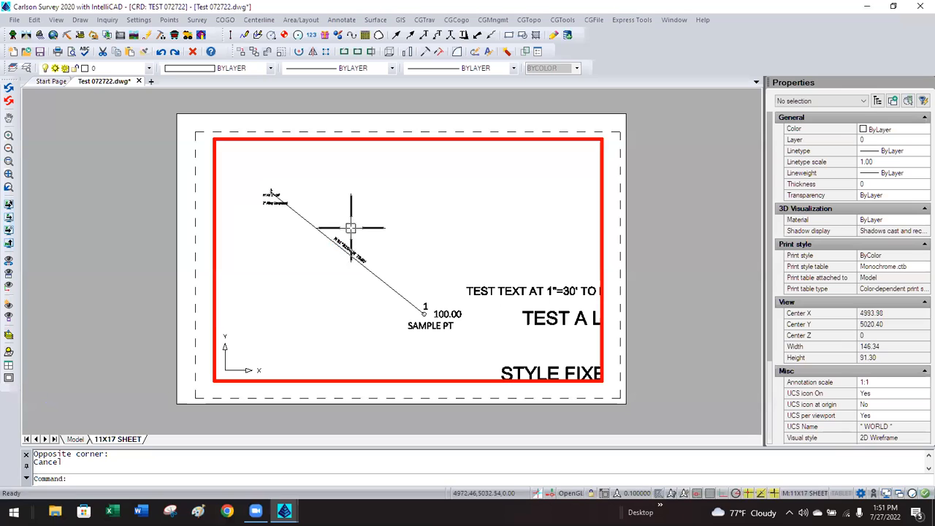
Set the viewport's Display locked to No in Properties and test zooming inside it.
double_click(165, 193)
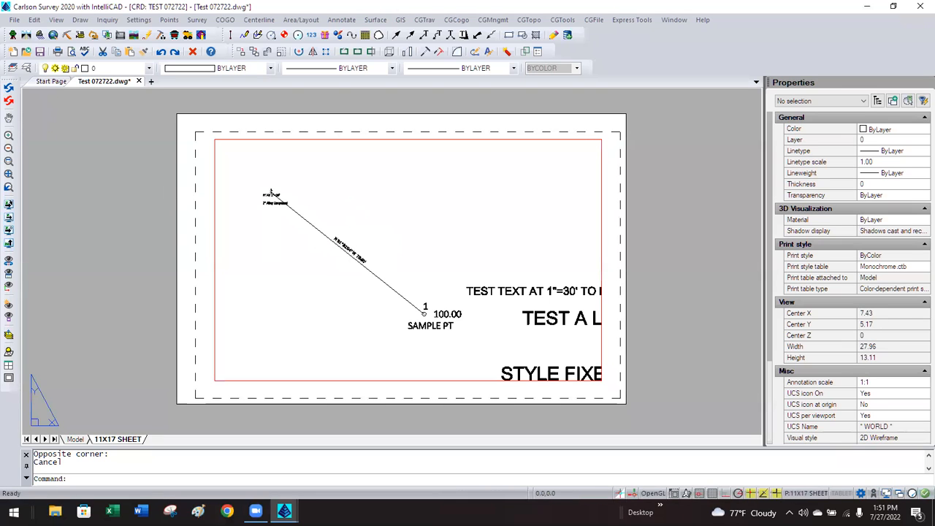
left_click(214, 208)
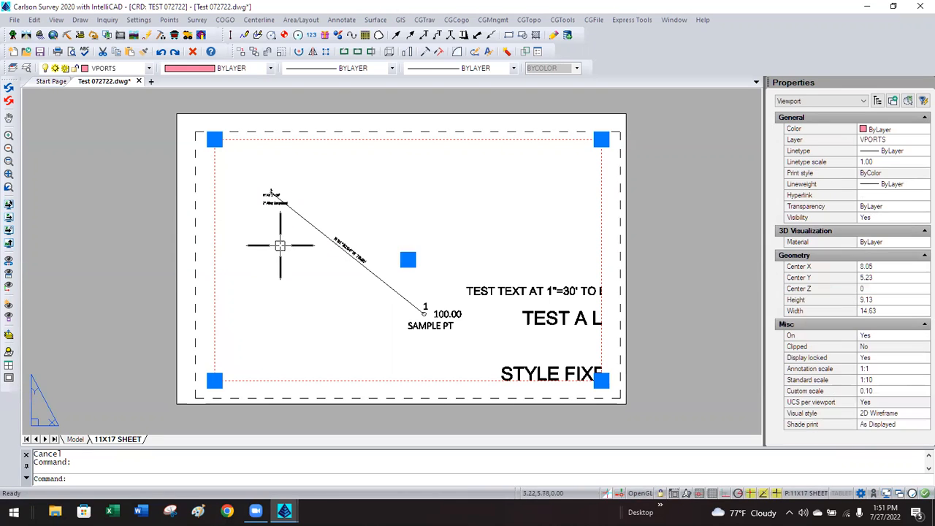
left_click(872, 358)
left_click(872, 358)
left_click(869, 379)
double_click(374, 192)
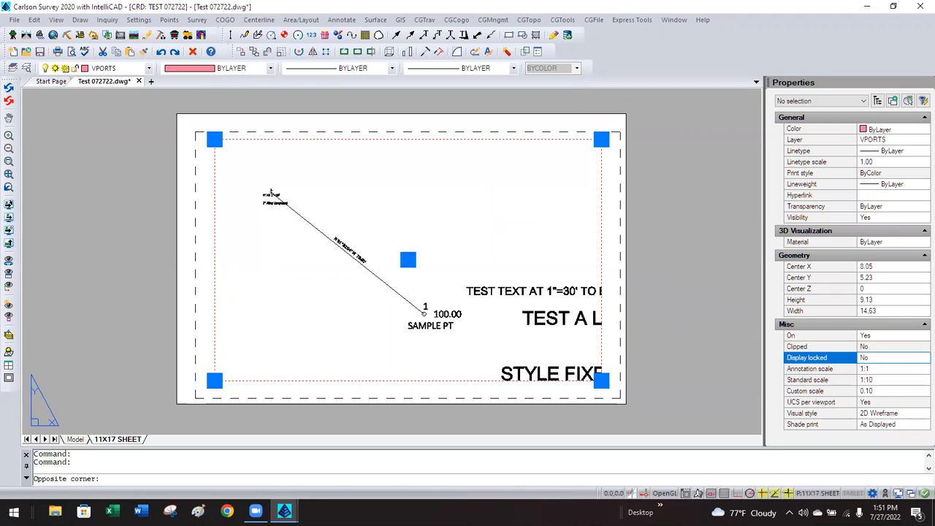
scroll(358, 208, "up", 3)
scroll(358, 208, "down", 1)
scroll(358, 209, "down", 2)
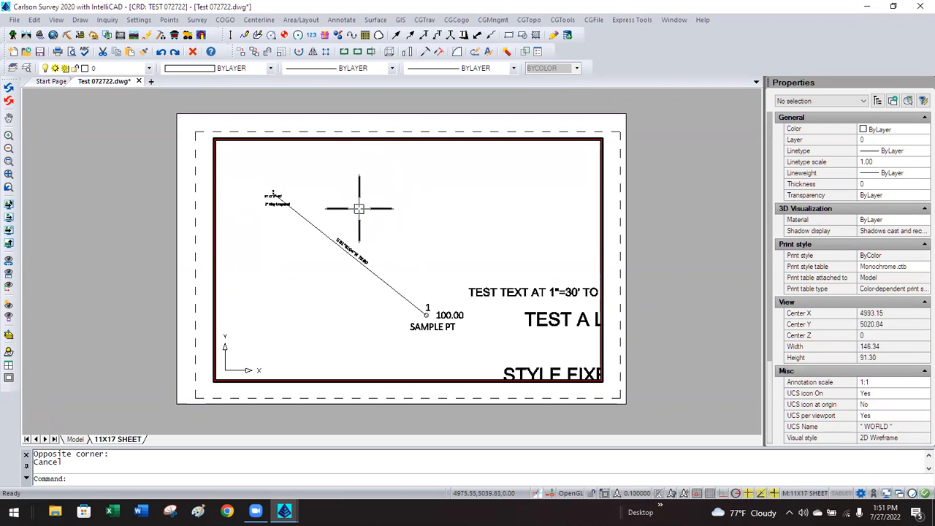
Re-lock the viewport display in Properties, then unlock it again with the status-bar lock.
double_click(695, 194)
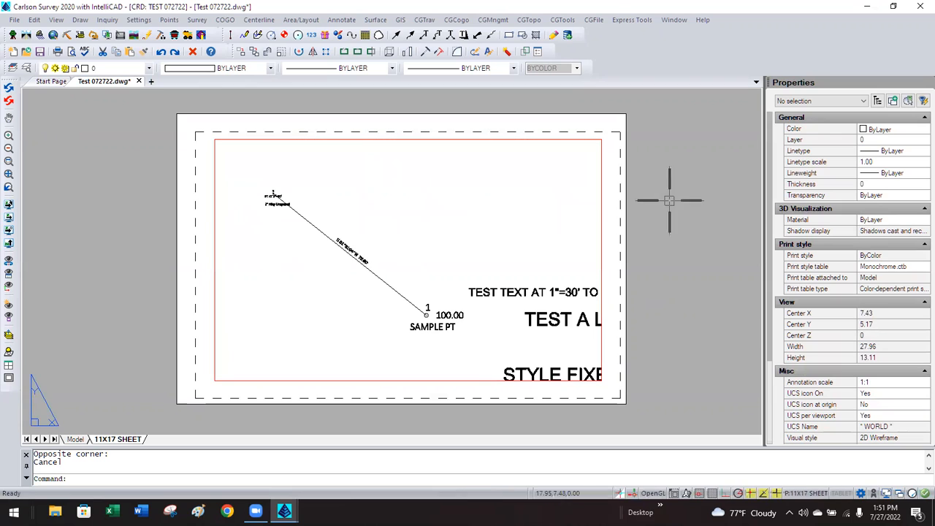
left_click(599, 209)
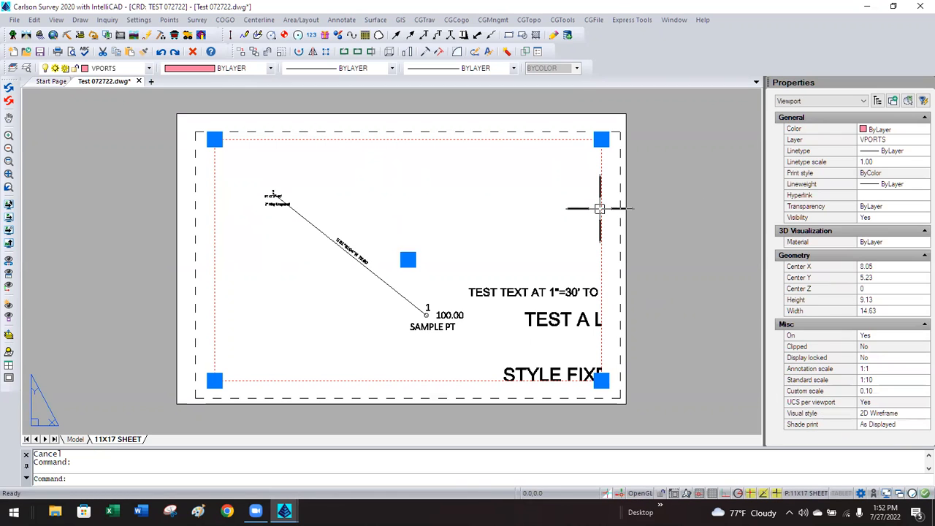
left_click(882, 384)
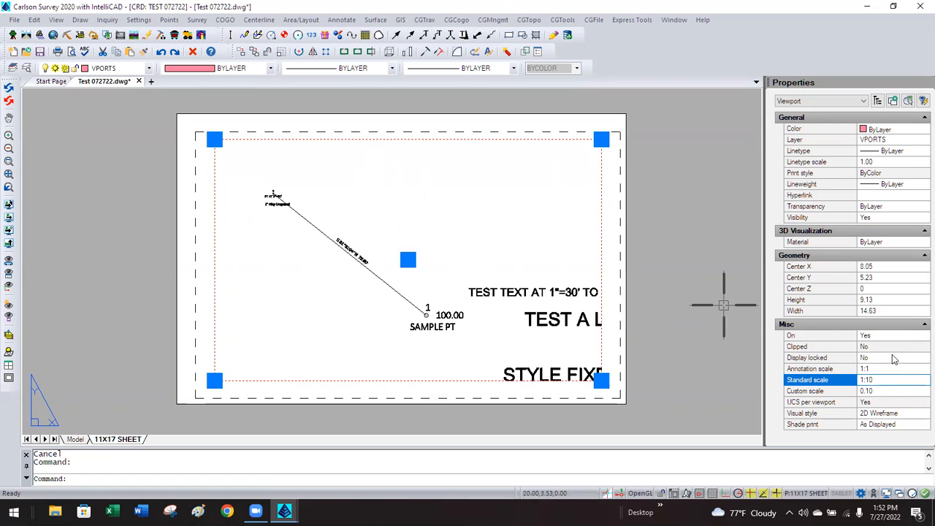
left_click(869, 359)
left_click(870, 358)
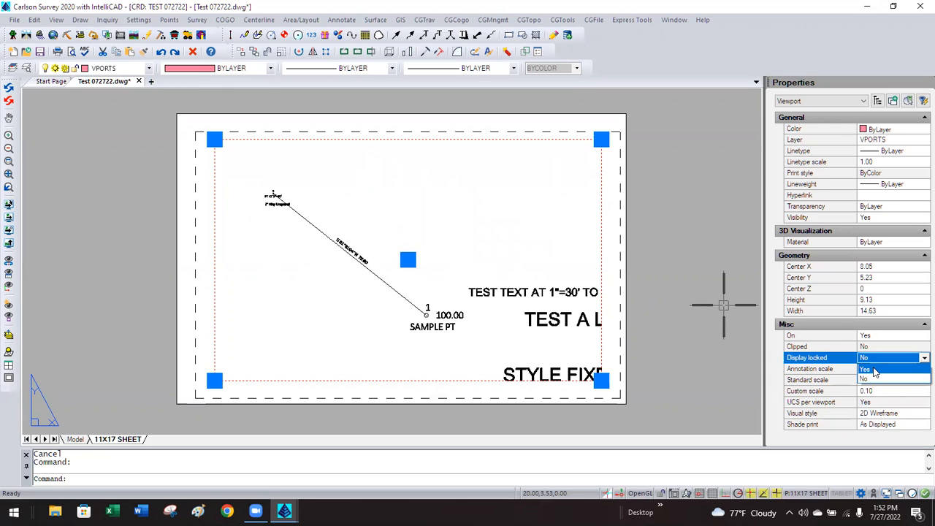
left_click(869, 370)
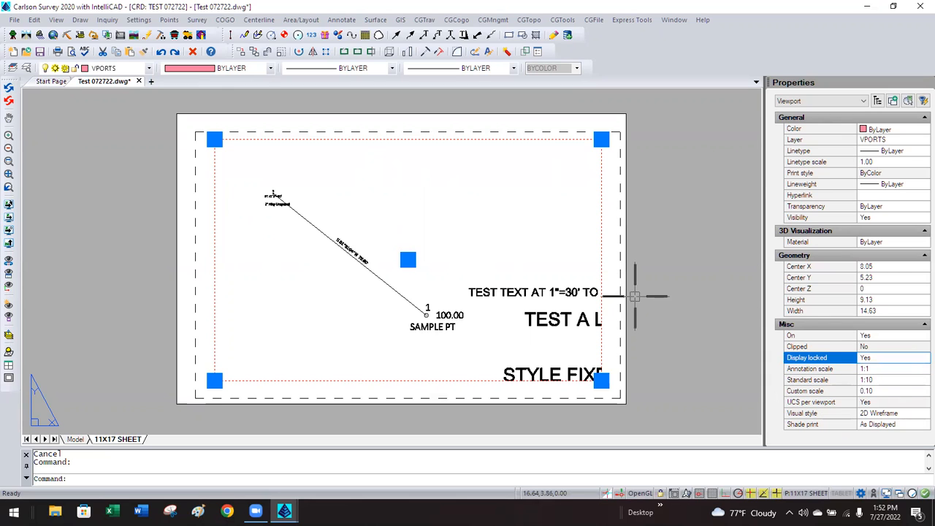
key("Escape")
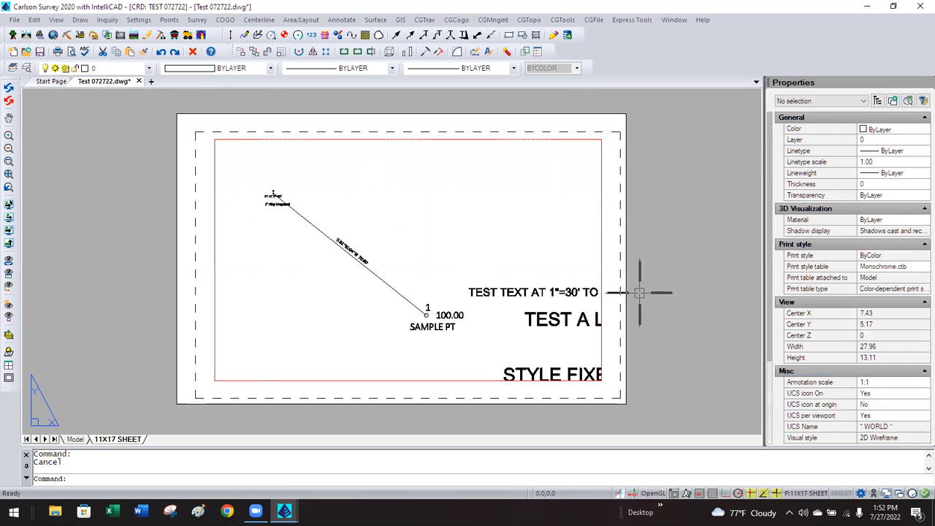
left_click(601, 307)
left_click(660, 494)
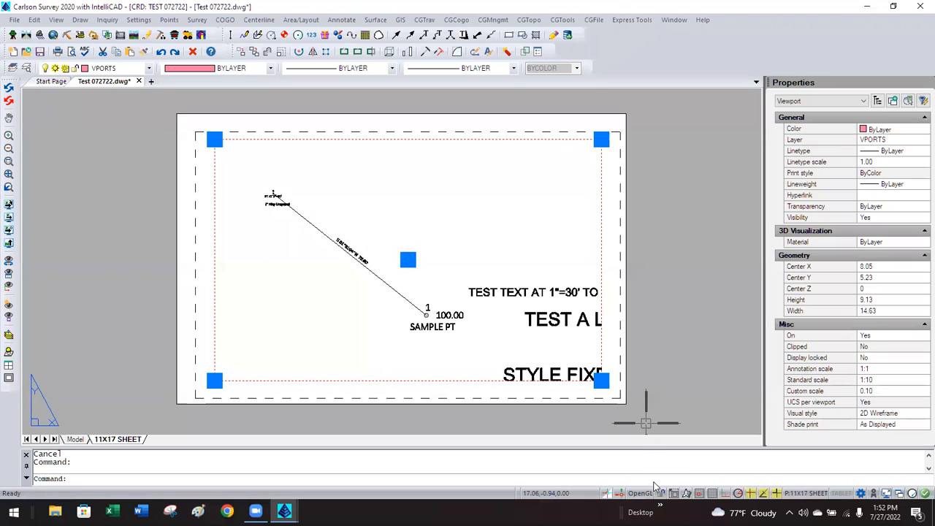
key("Escape")
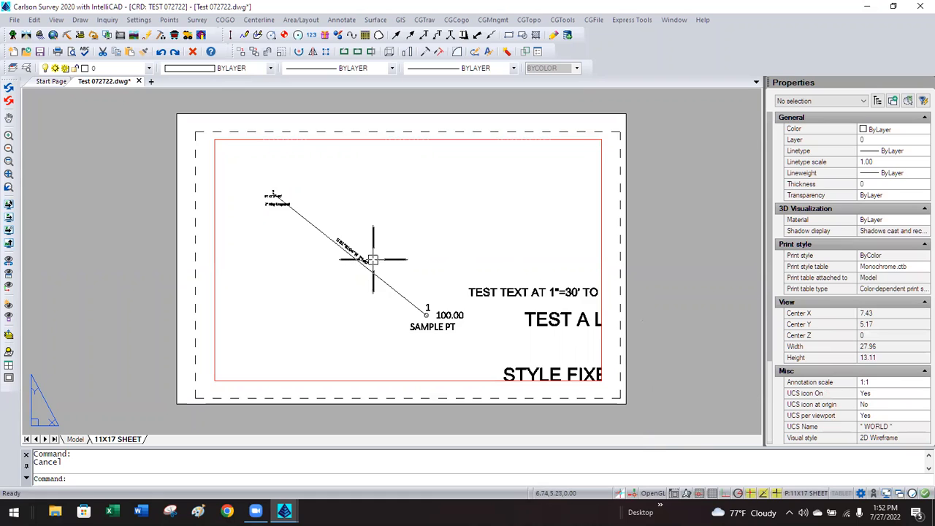
Zoom in around the N 51°31'04" W 73.80' bearing label on the diagonal line.
scroll(374, 262, "up", 1)
scroll(374, 259, "down", 1)
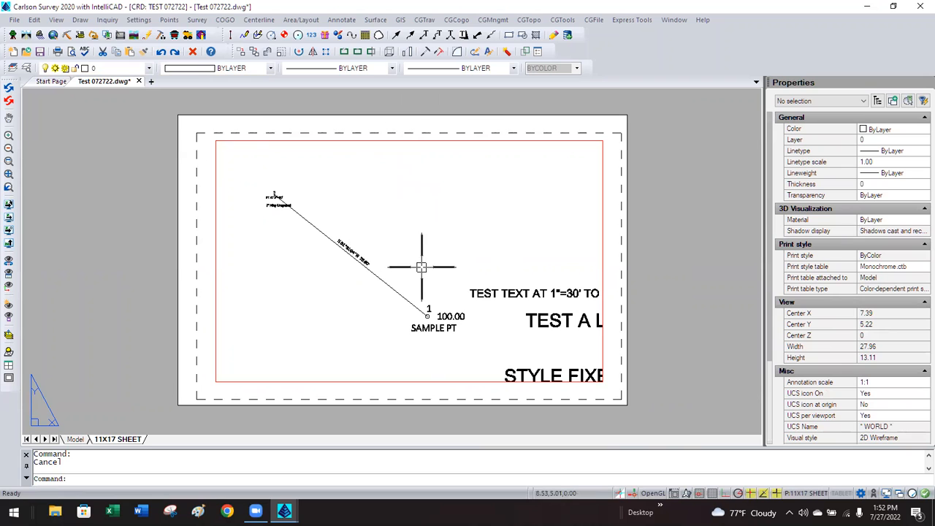
scroll(365, 268, "up", 5)
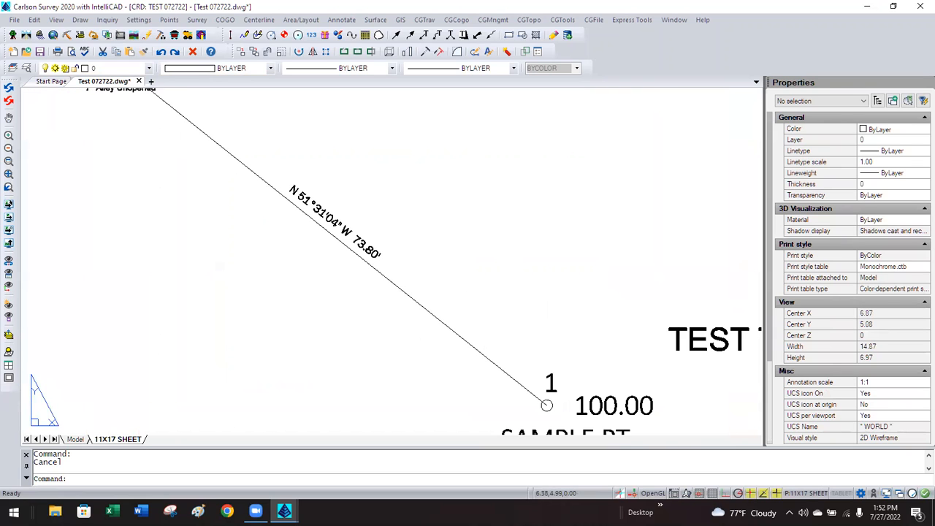
scroll(365, 265, "down", 5)
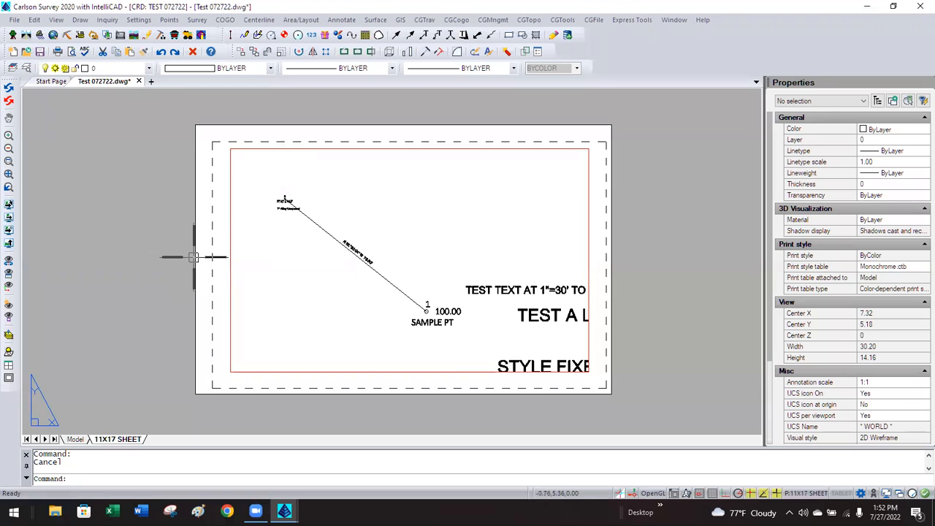
scroll(365, 259, "up", 3)
scroll(365, 259, "up", 4)
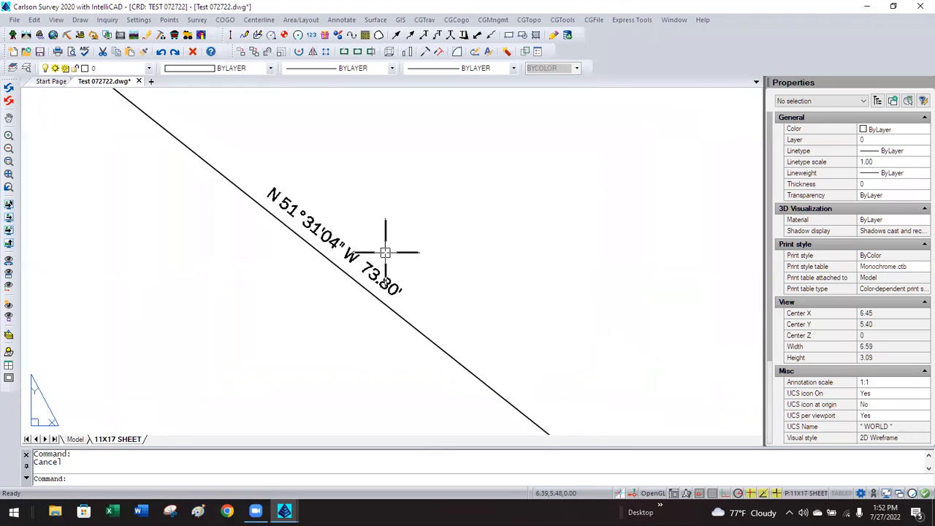
Measure the bearing text height with DIST, confirming a distance of 0.10.
type("DIST")
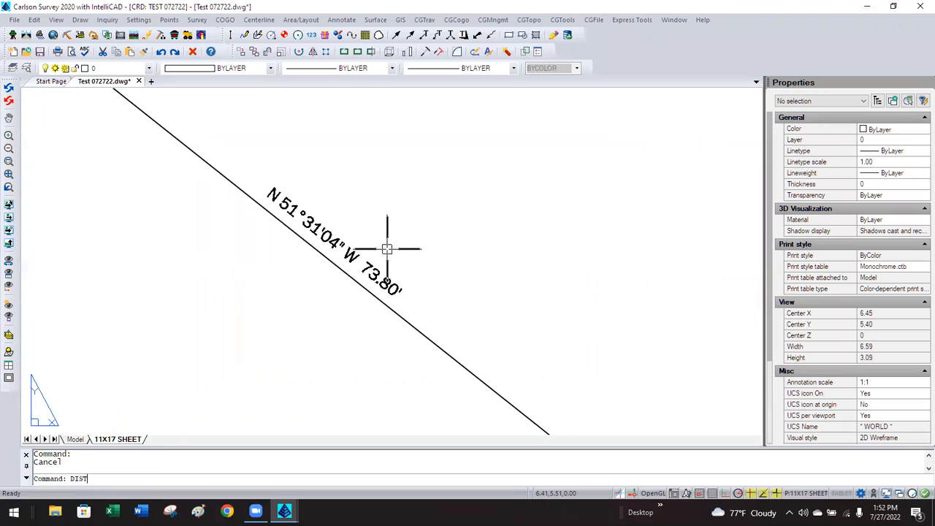
key("Return")
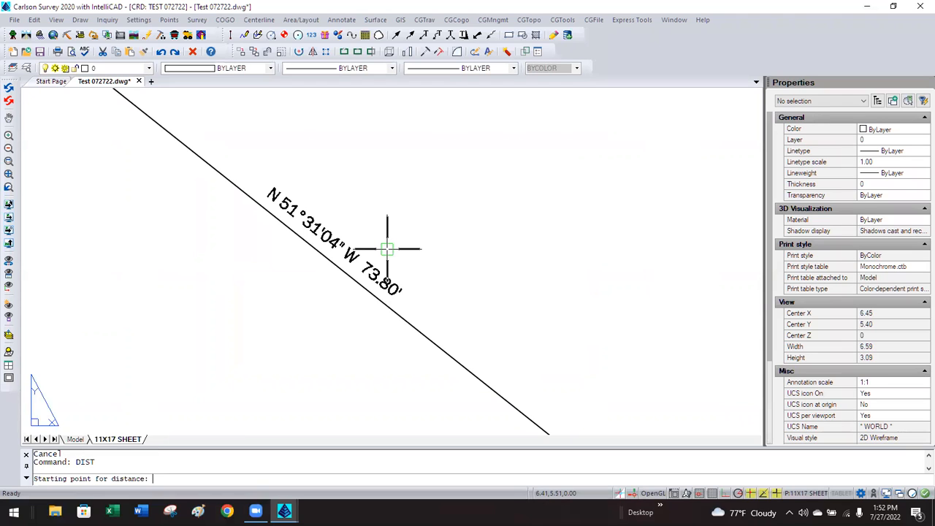
scroll(402, 303, "up", 2)
scroll(407, 300, "up", 1)
left_click(395, 304)
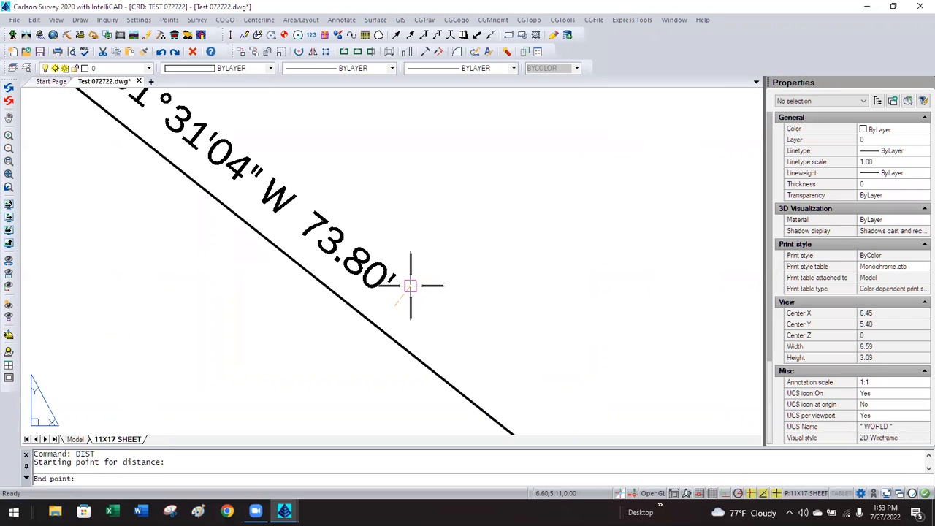
left_click(411, 286)
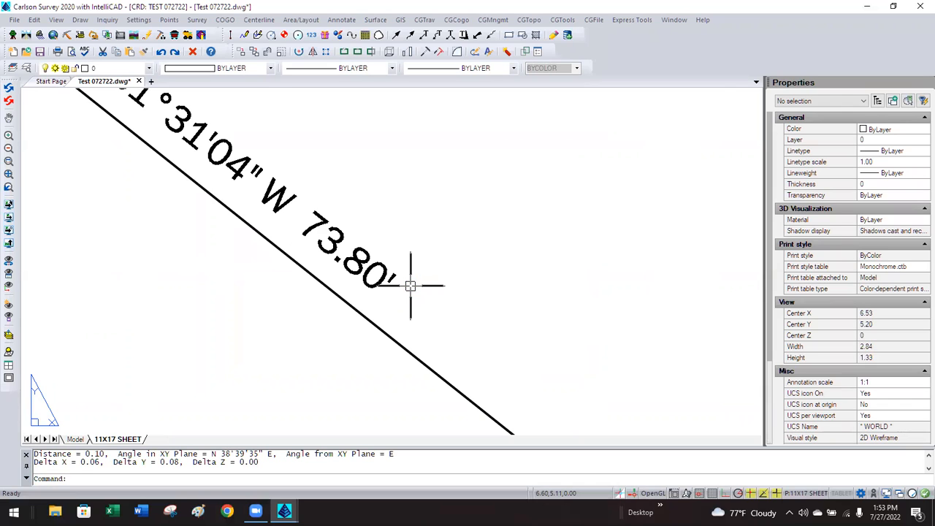
double_click(108, 454)
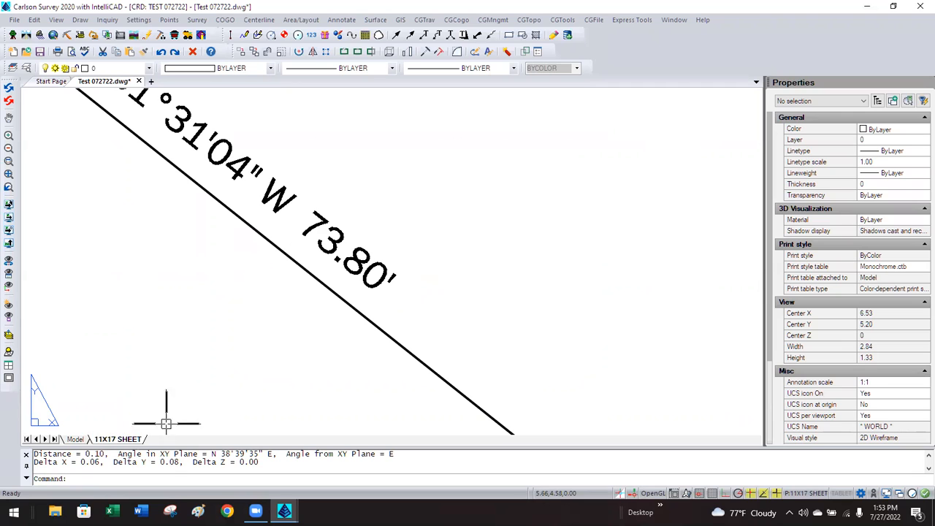
left_click(228, 349)
left_click(230, 340)
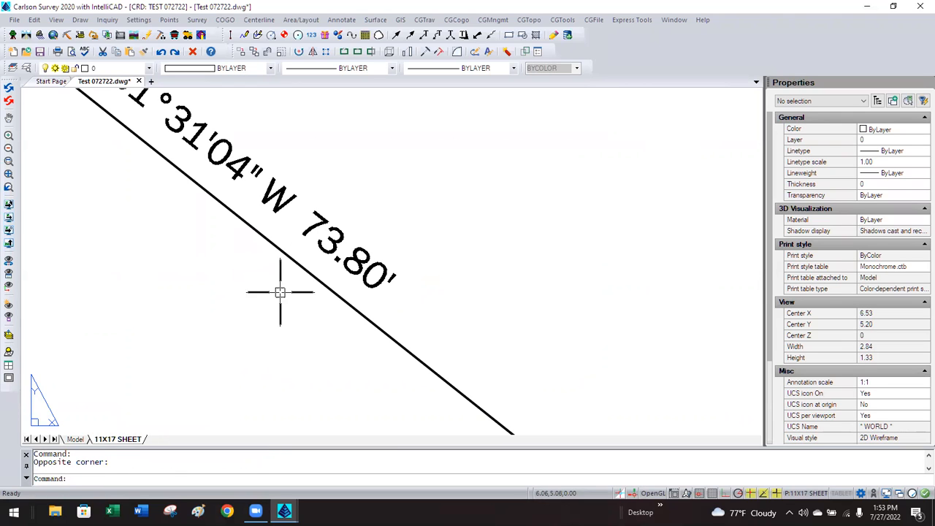
Zoom out to the whole 11X17 SHEET and enter its viewport's model space.
scroll(280, 289, "down", 2)
scroll(280, 290, "down", 3)
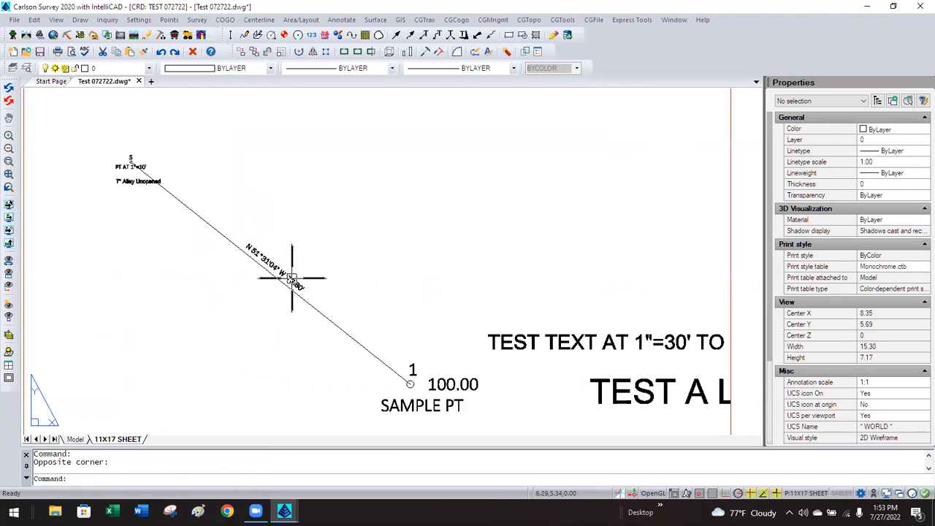
scroll(299, 268, "down", 1)
scroll(296, 272, "up", 1)
scroll(294, 271, "down", 1)
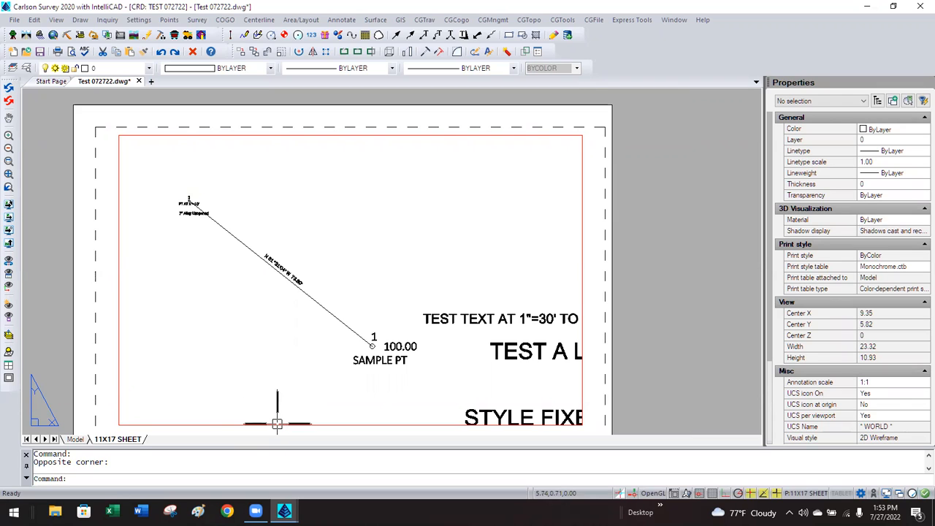
double_click(275, 306)
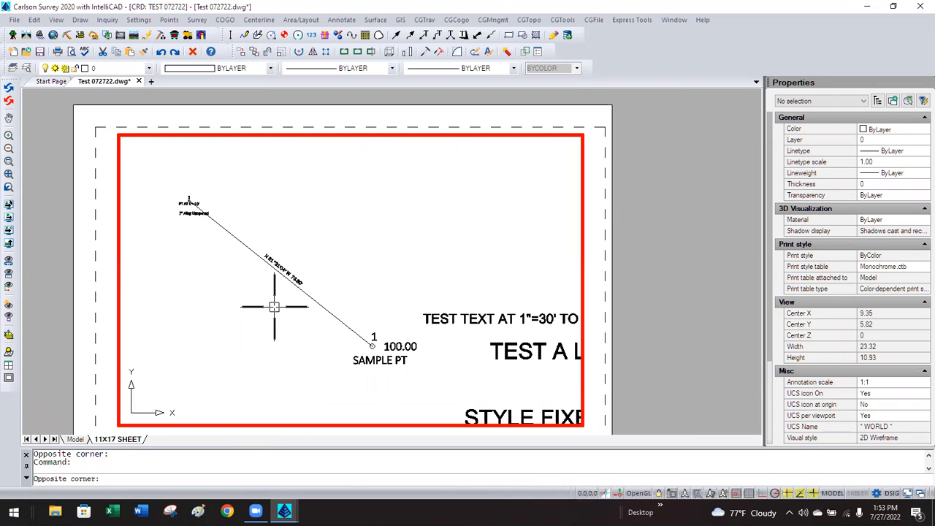
Select the bearing and distance text and change its style to ANNO_TEXT.
left_click(295, 276)
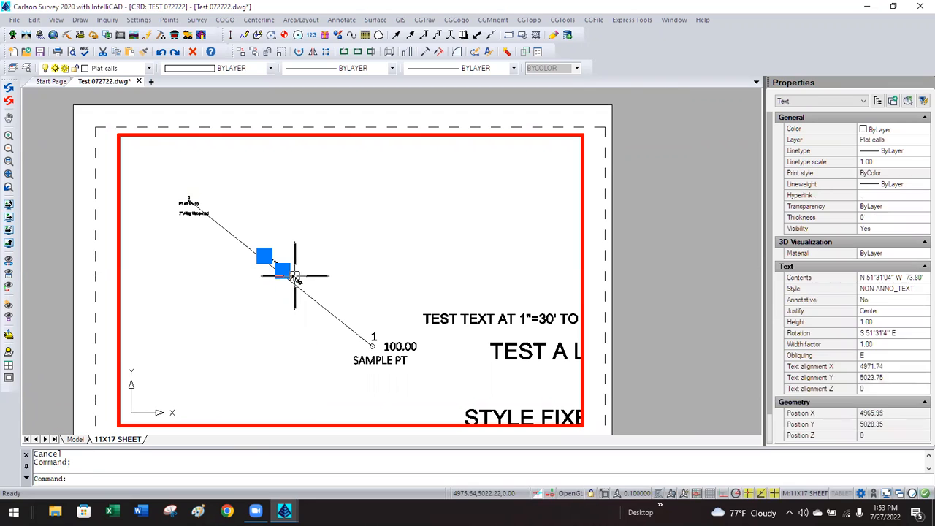
left_click(889, 304)
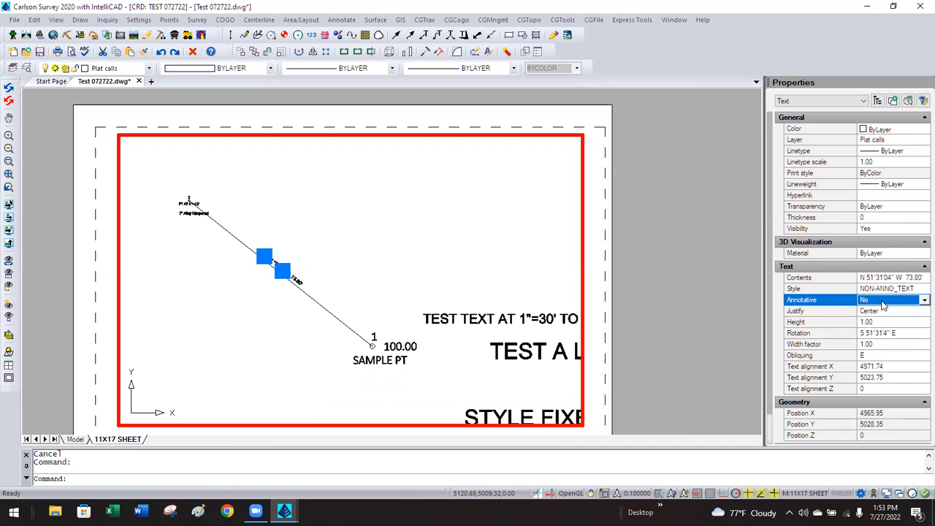
left_click(886, 289)
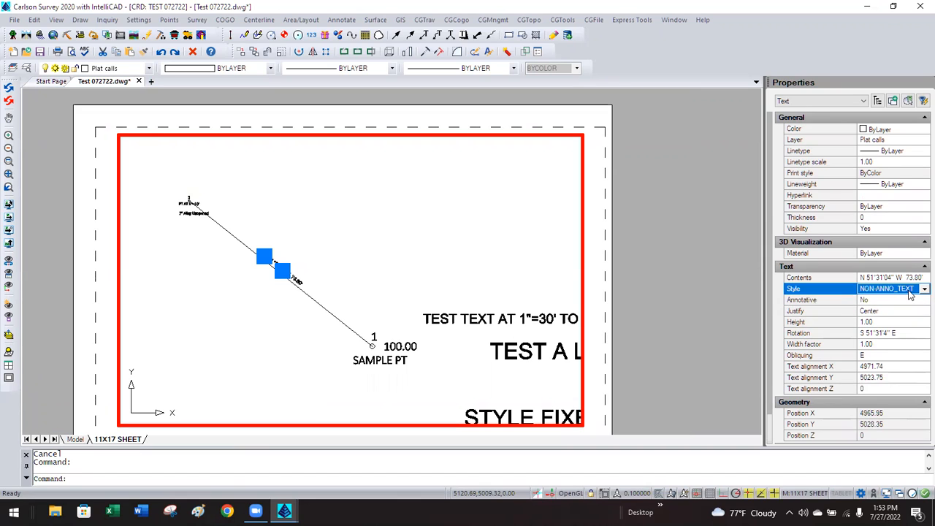
left_click(910, 291)
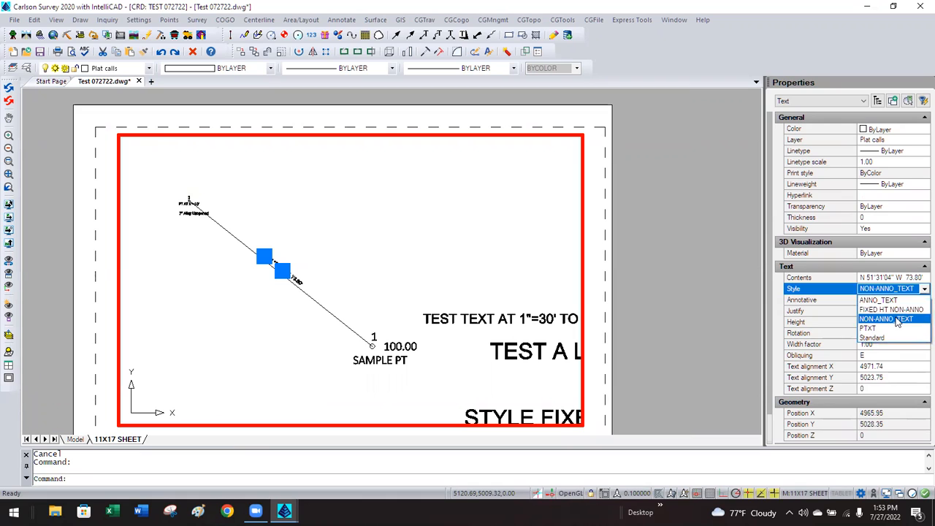
left_click(878, 300)
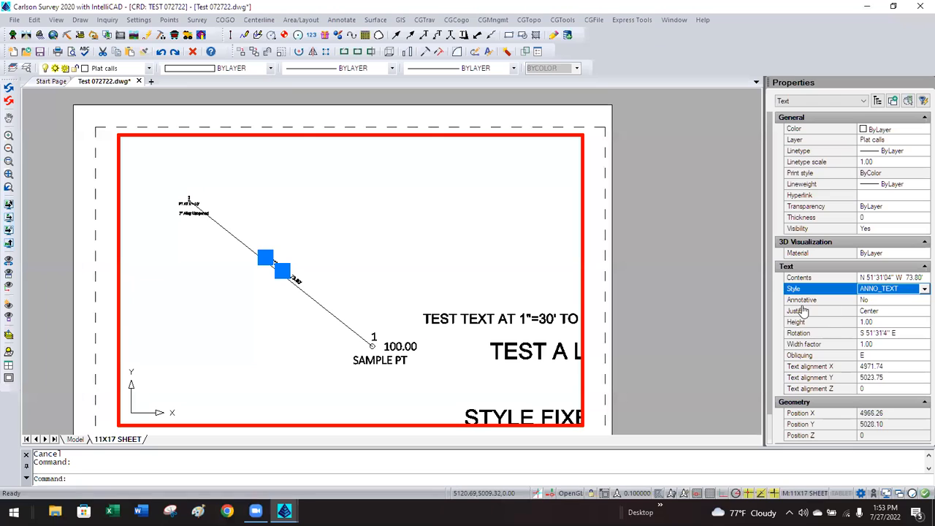
Set the bearing text's Annotative property to Yes.
left_click(884, 301)
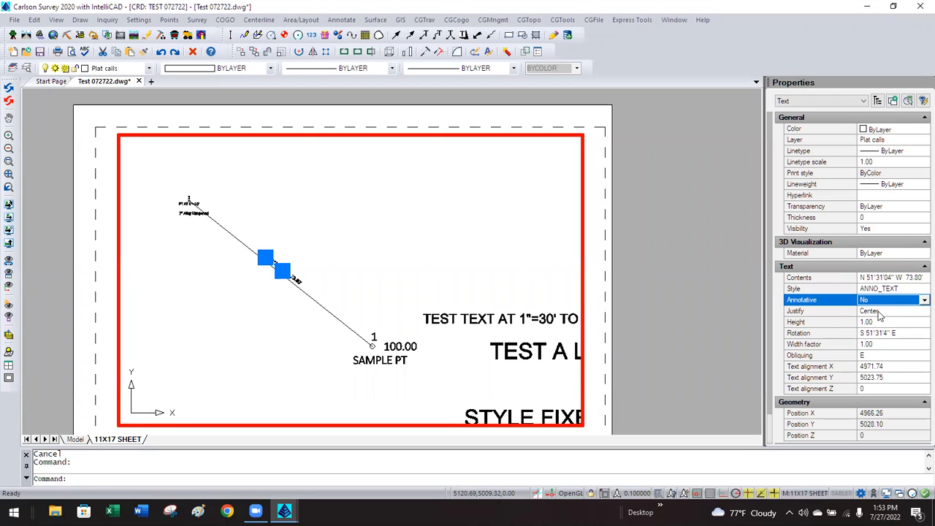
left_click(880, 301)
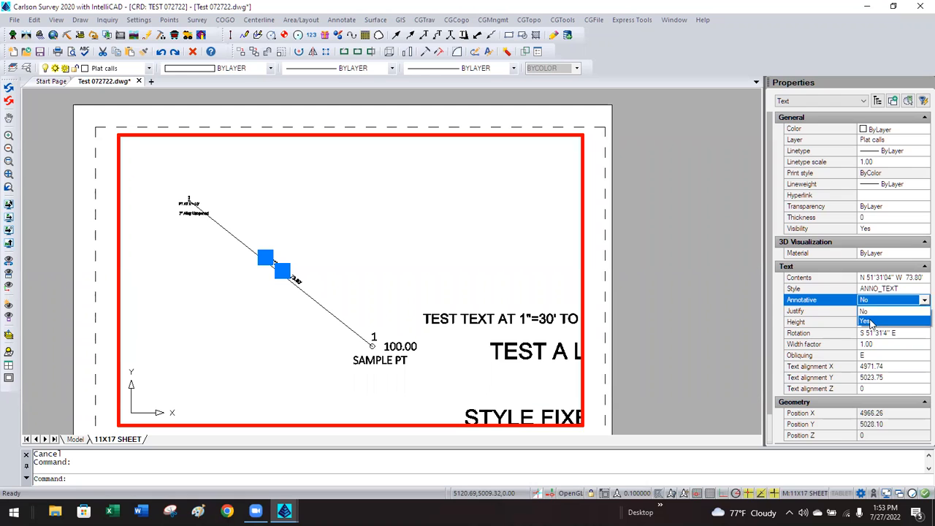
left_click(871, 319)
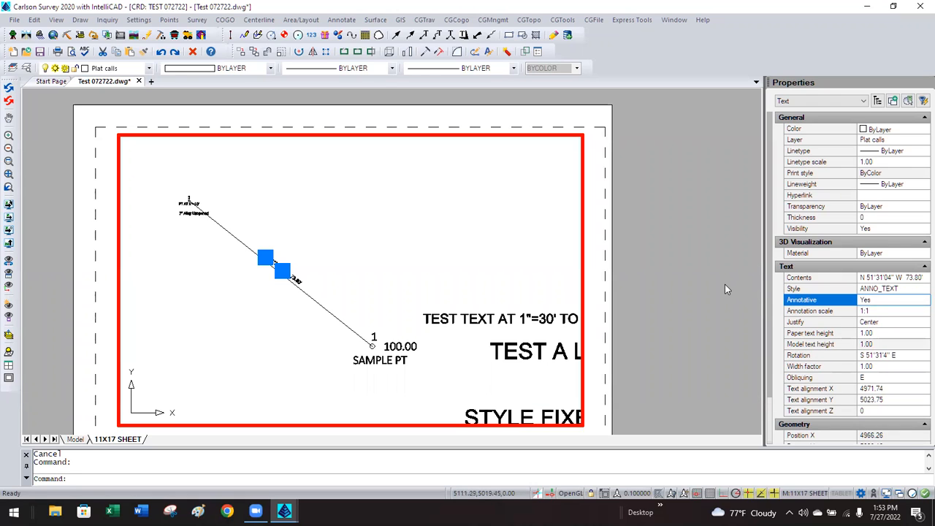
left_click(875, 333)
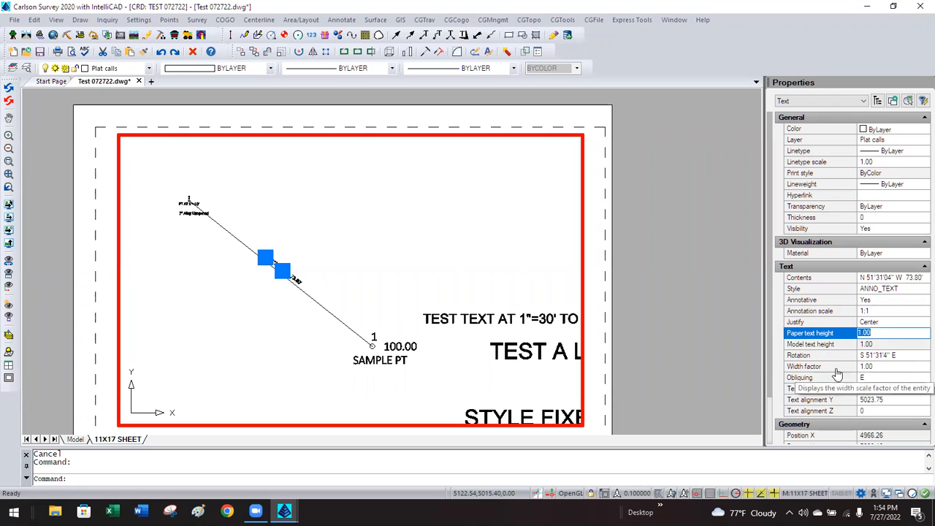
left_click(880, 311)
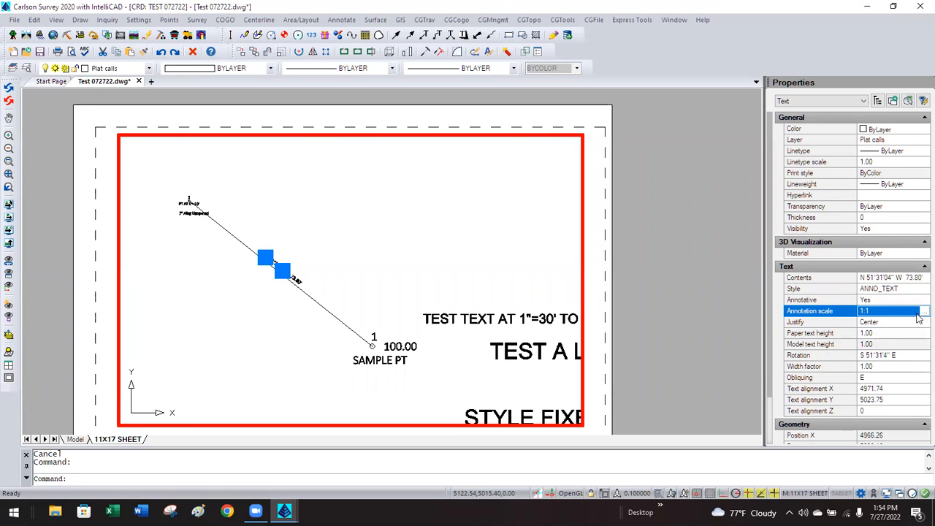
Replace the bearing text's 1:1 annotation scale with 1:10, then deselect it.
left_click(920, 311)
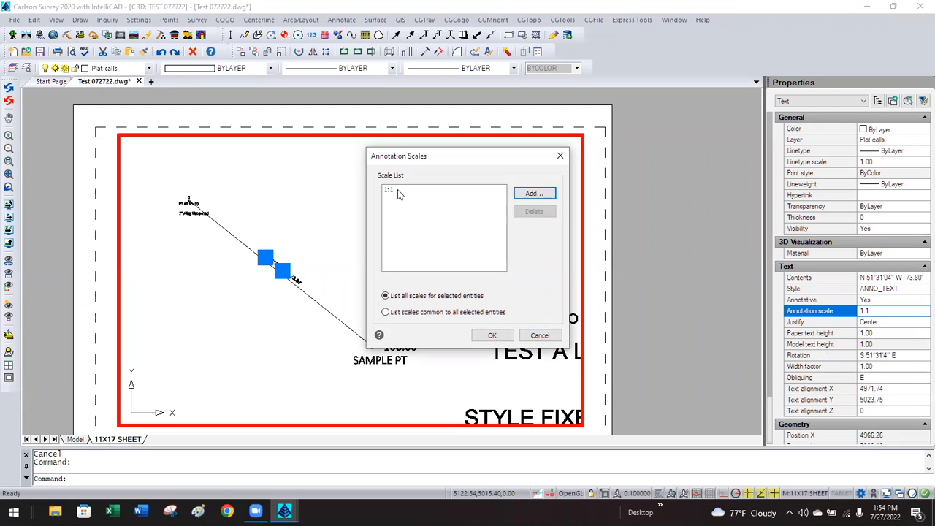
left_click(532, 194)
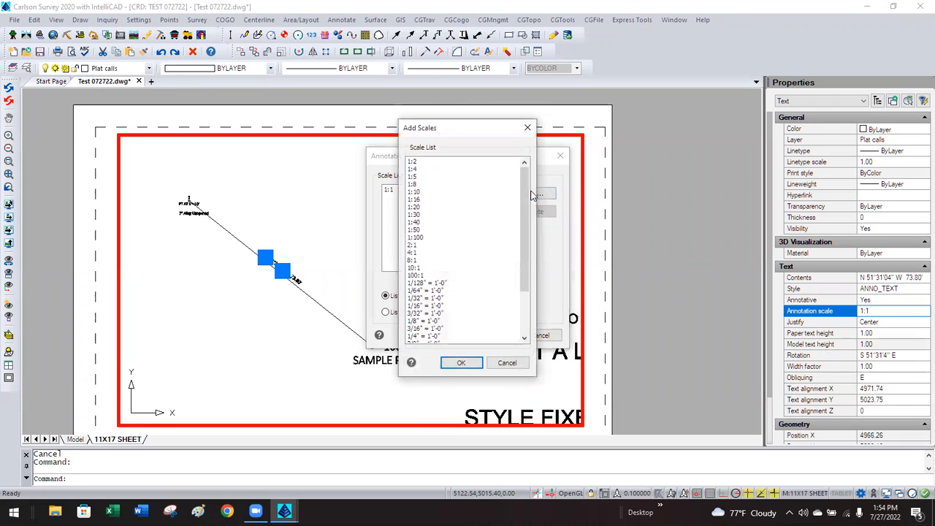
left_click(412, 191)
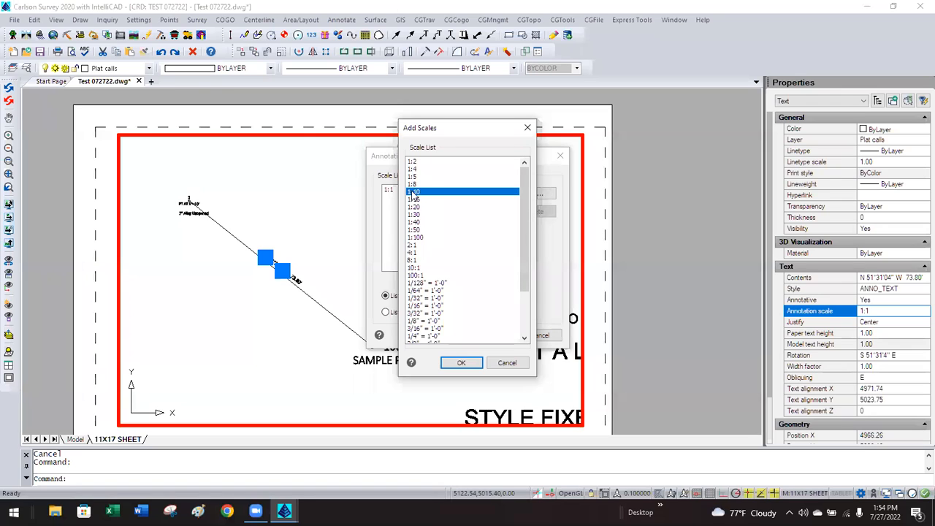
left_click(463, 363)
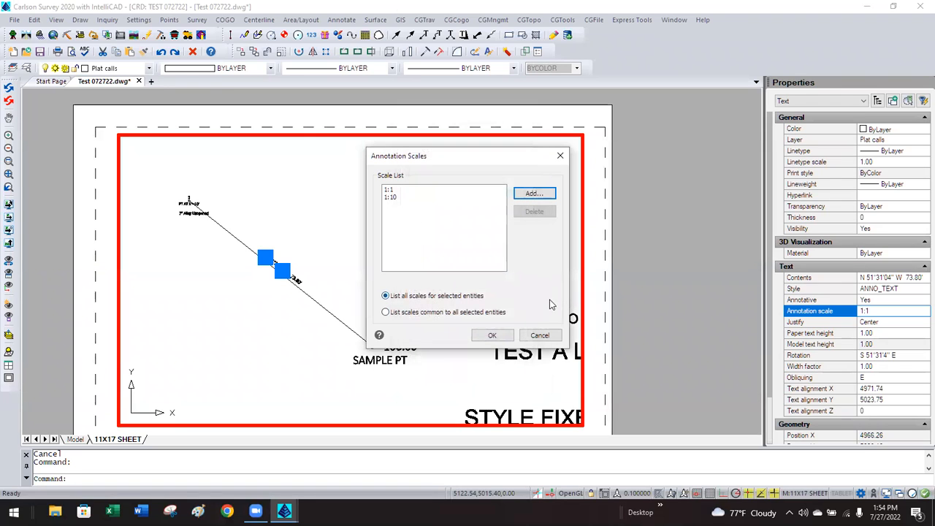
left_click(390, 191)
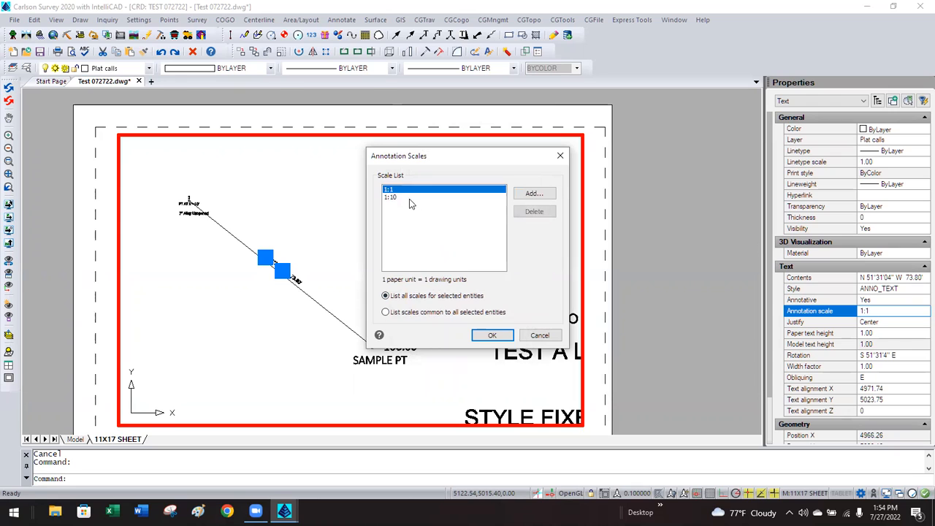
left_click(526, 213)
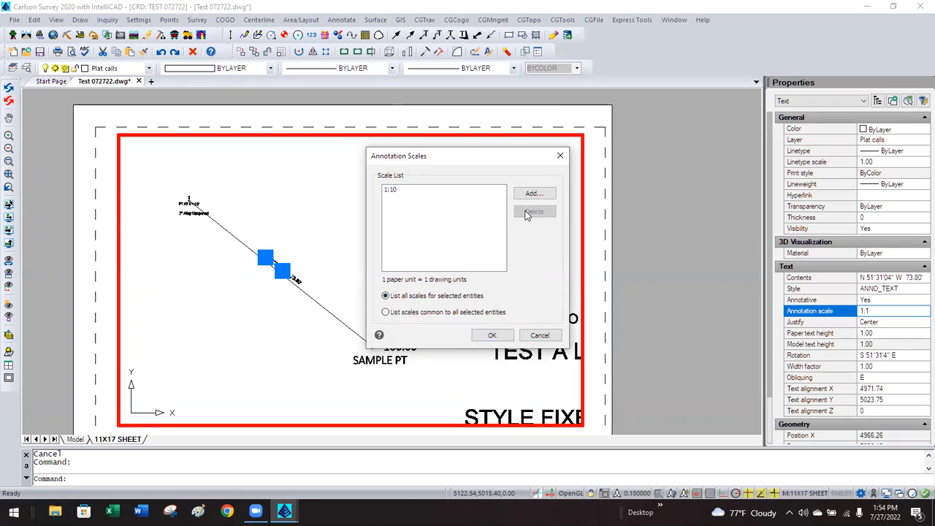
left_click(488, 335)
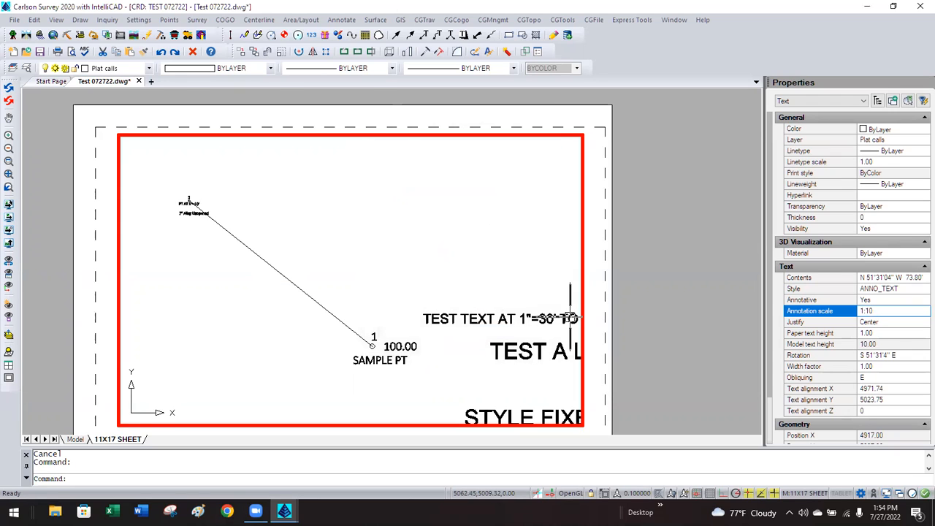
key("Escape")
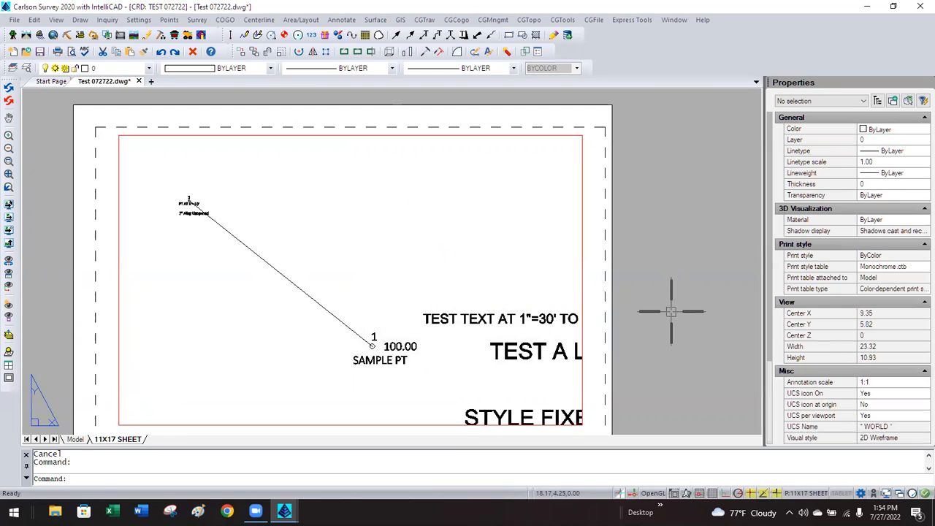
Set the sheet viewport's annotation scale to 1:10 and re-enter its model space.
left_click(582, 286)
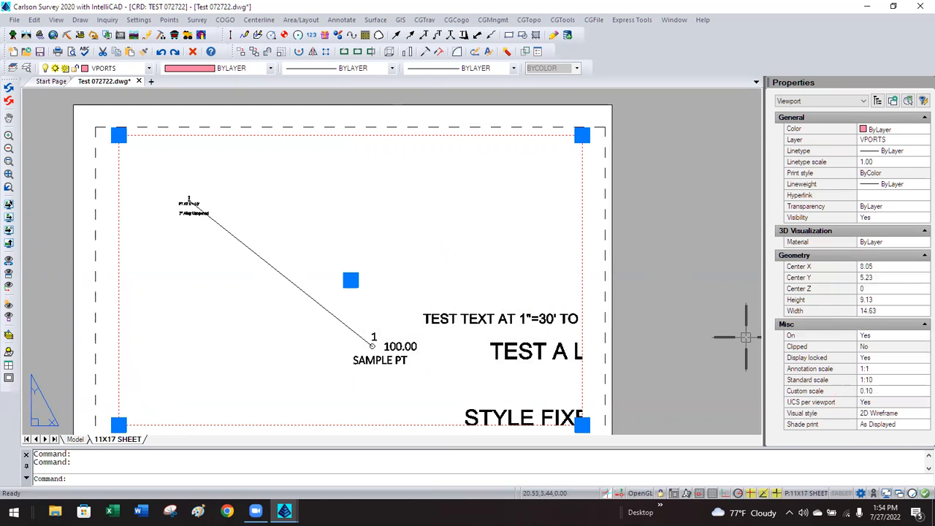
left_click(891, 371)
left_click(892, 371)
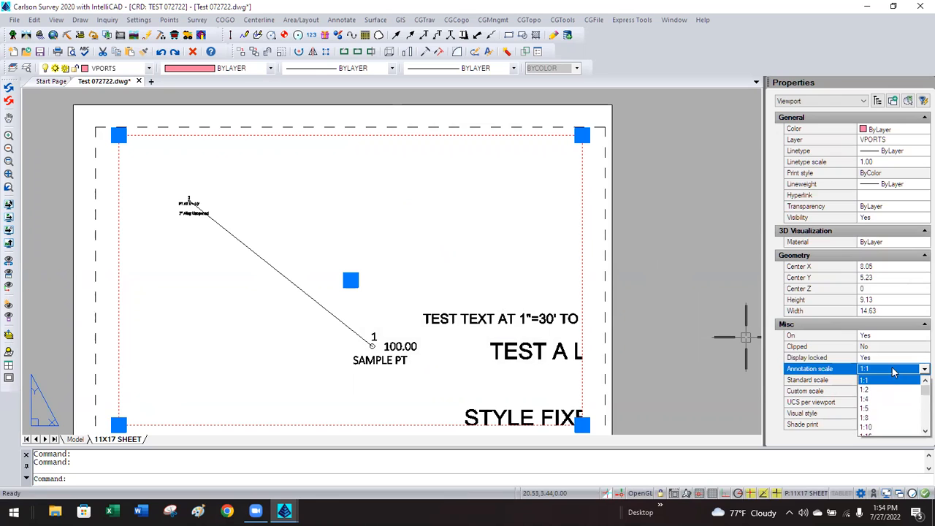
left_click(867, 427)
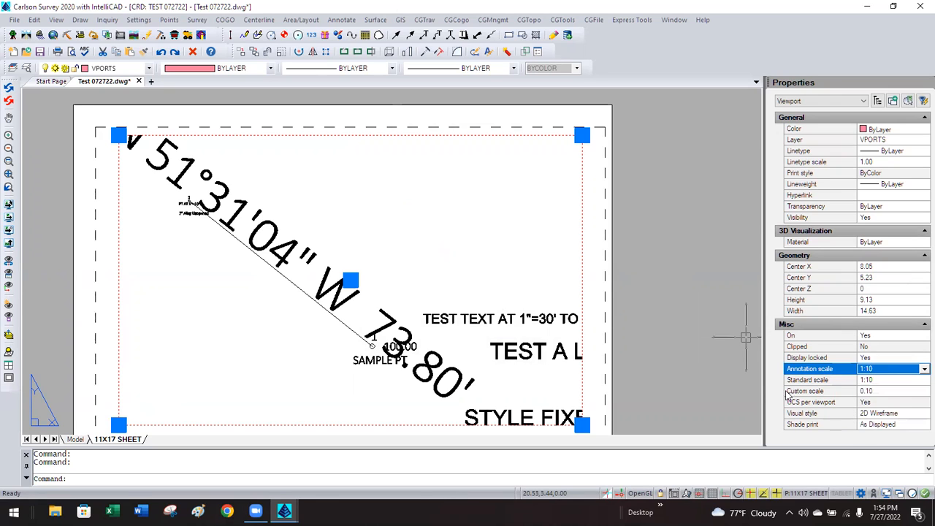
left_click(881, 381)
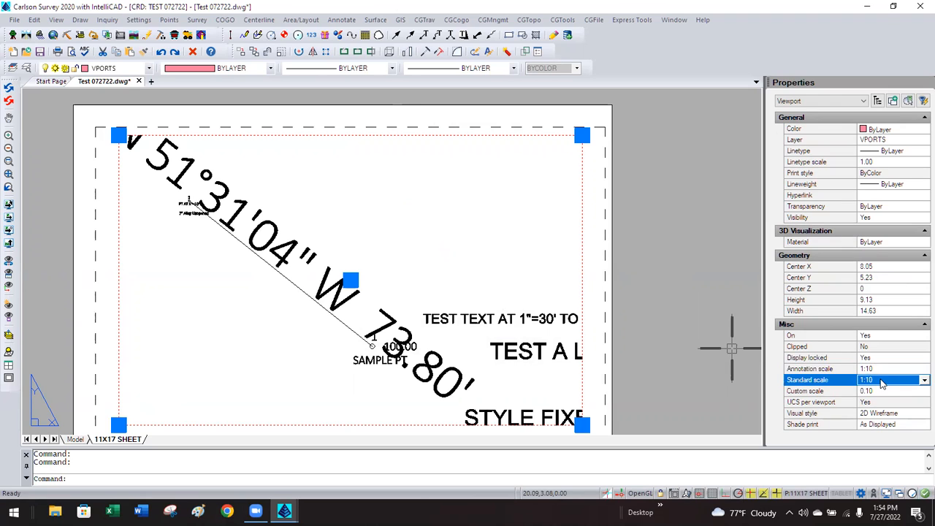
left_click(884, 369)
left_click(644, 288)
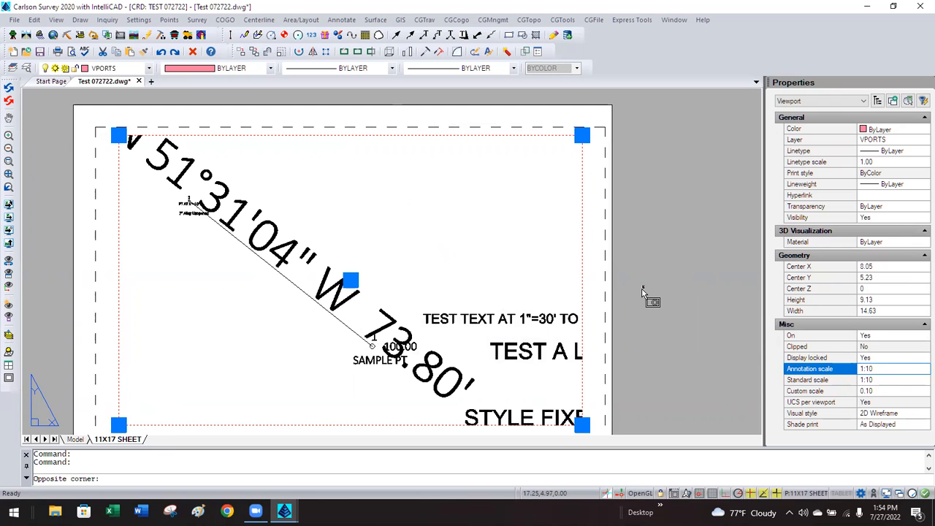
key("Escape")
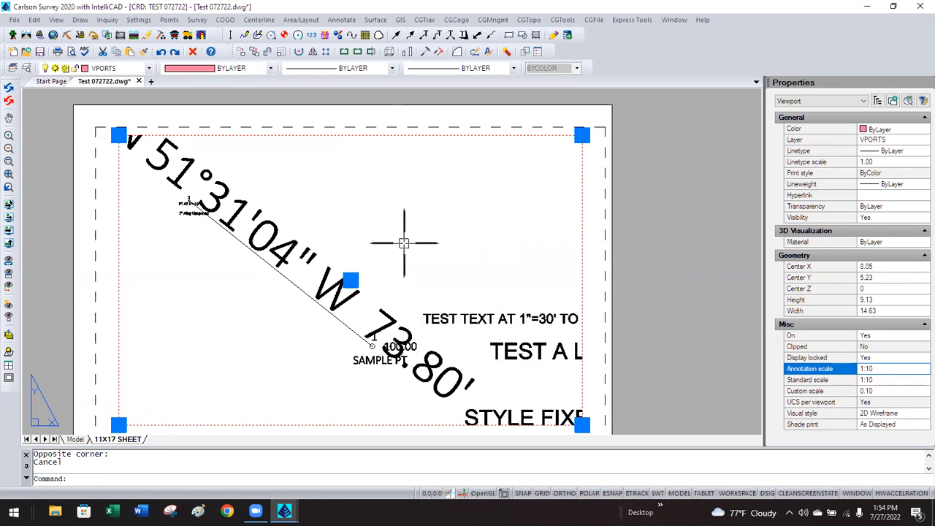
double_click(358, 254)
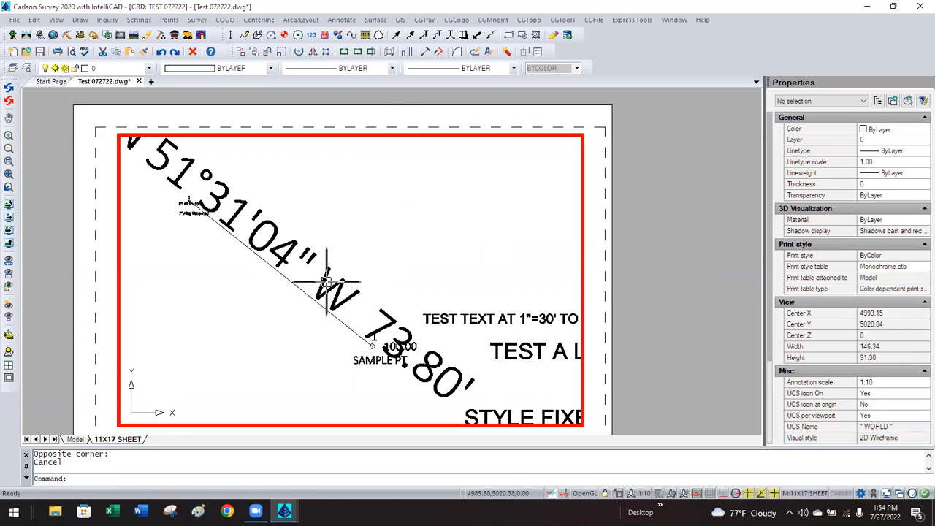
Give the bearing text a 0.10 paper text height, then reselect it to verify.
left_click(326, 281)
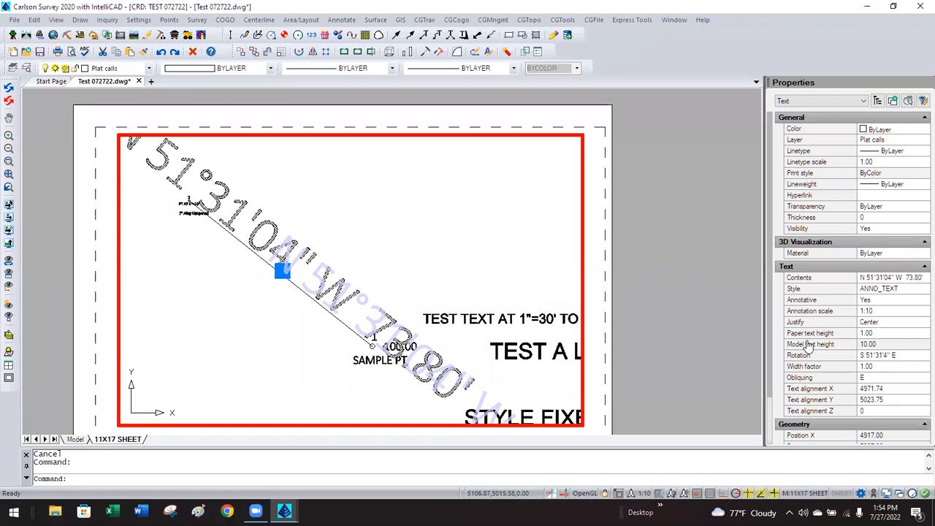
left_click(877, 332)
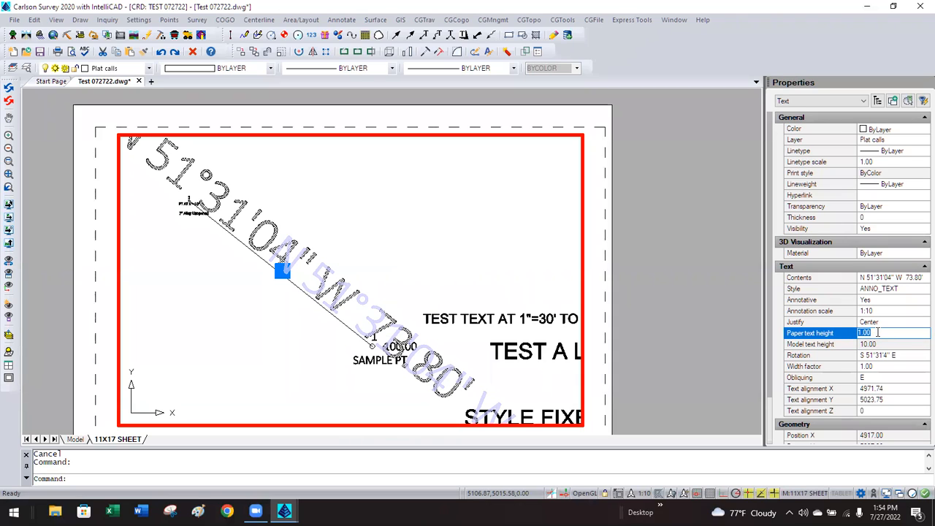
type("1")
key("Return")
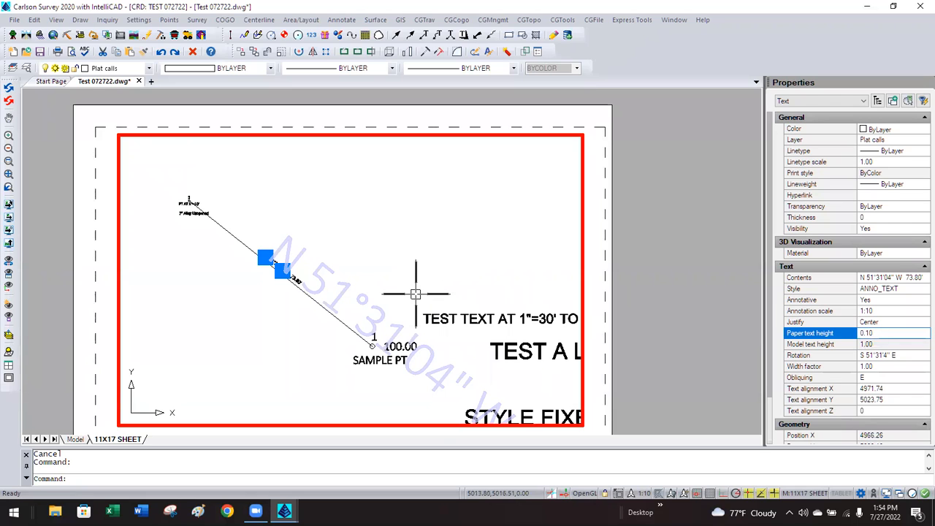
key("Escape")
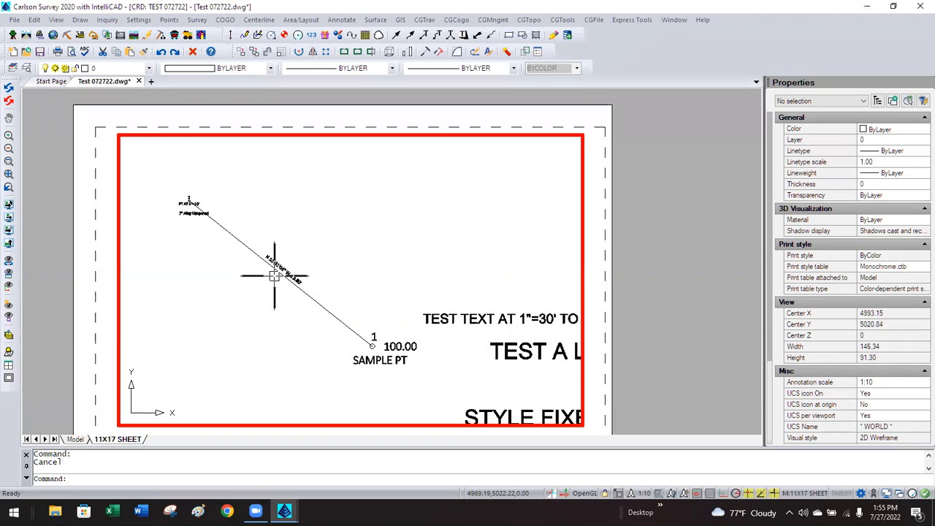
left_click(278, 267)
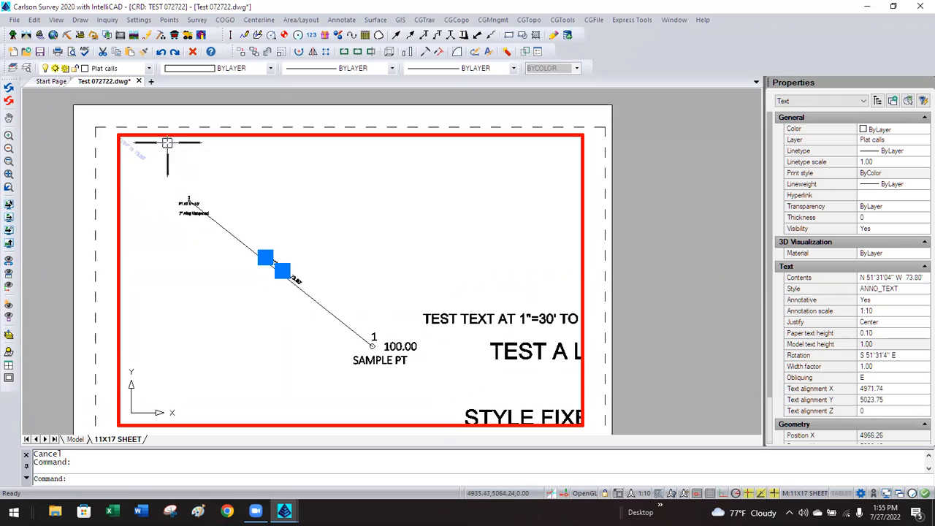
Reselect the bearing label to confirm it is annotative ANNO_TEXT on the Plat calls layer.
key("Escape")
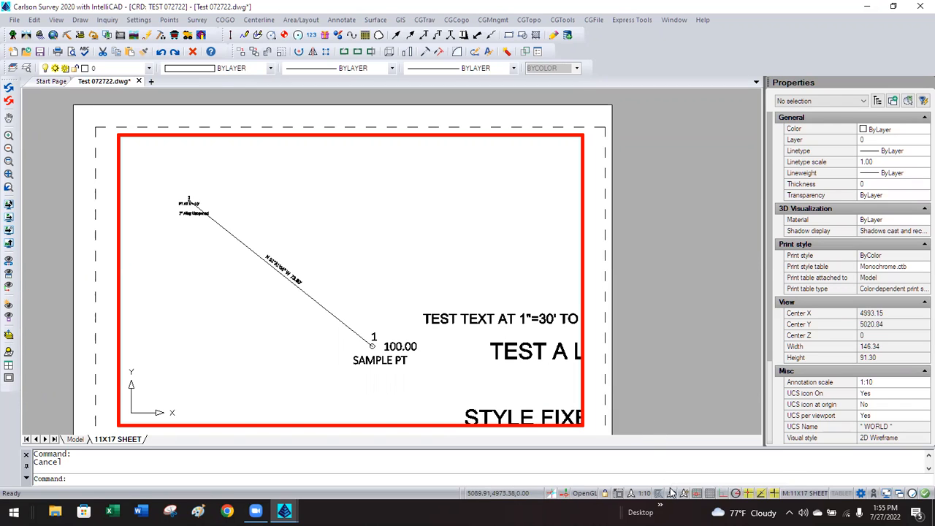
left_click(298, 280)
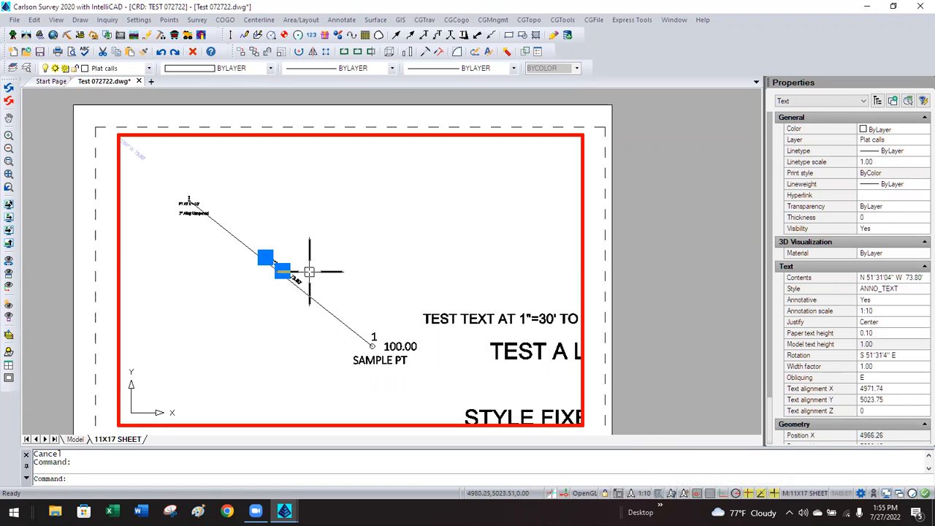
key("Escape")
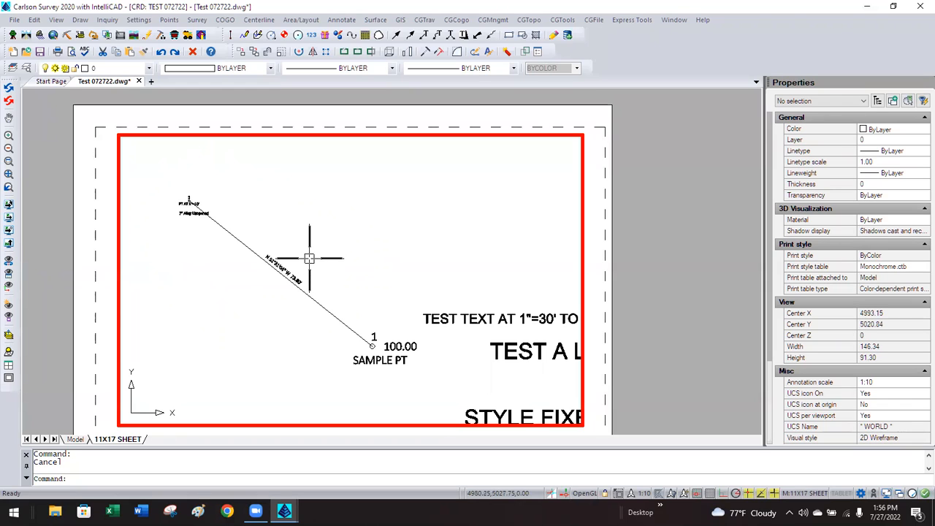
Leave the viewport and return to paper space on the 11X17 SHEET.
double_click(107, 315)
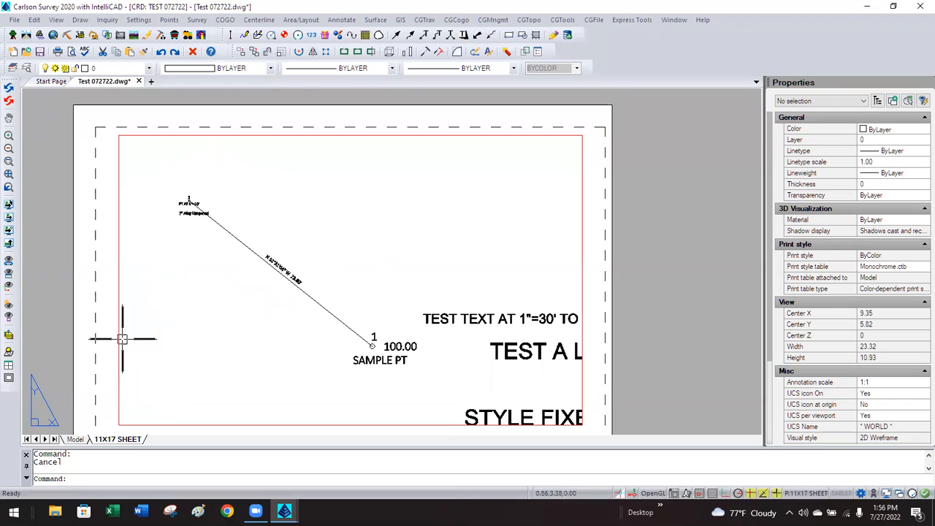
left_click(75, 478)
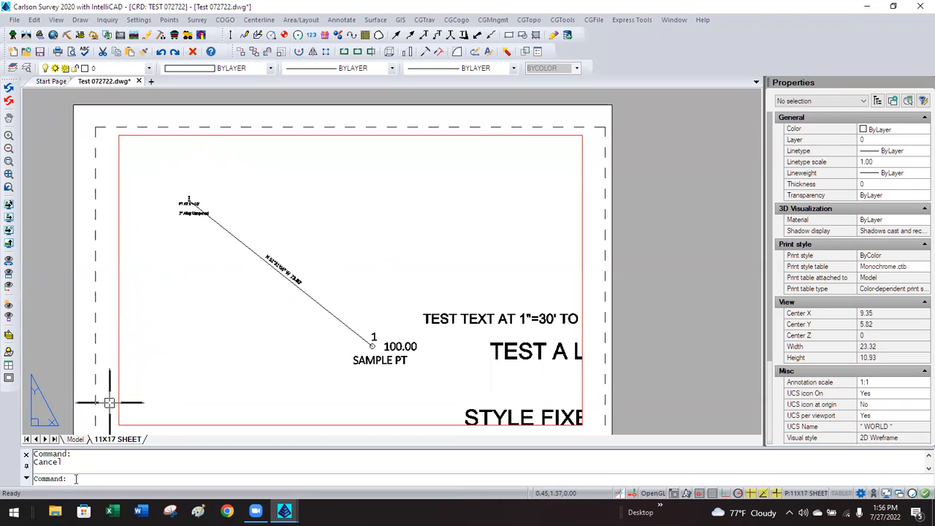
type("A")
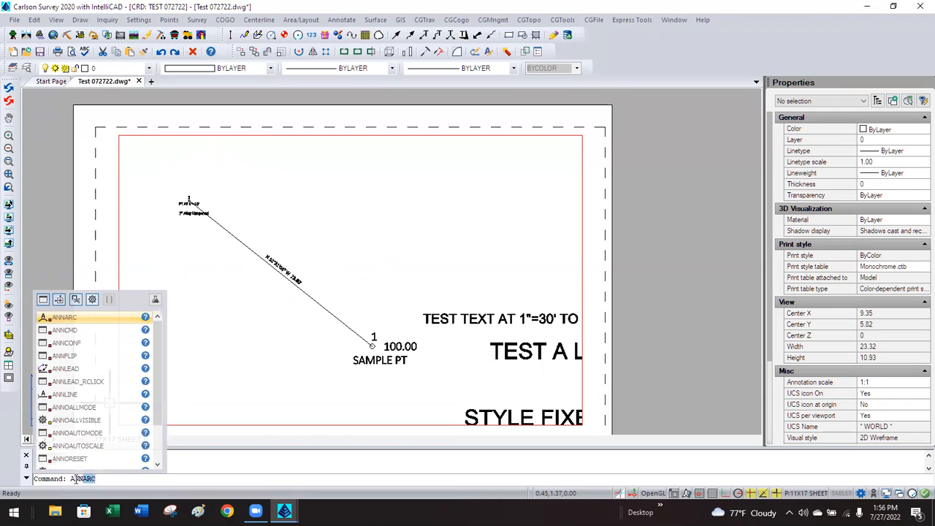
type("NN")
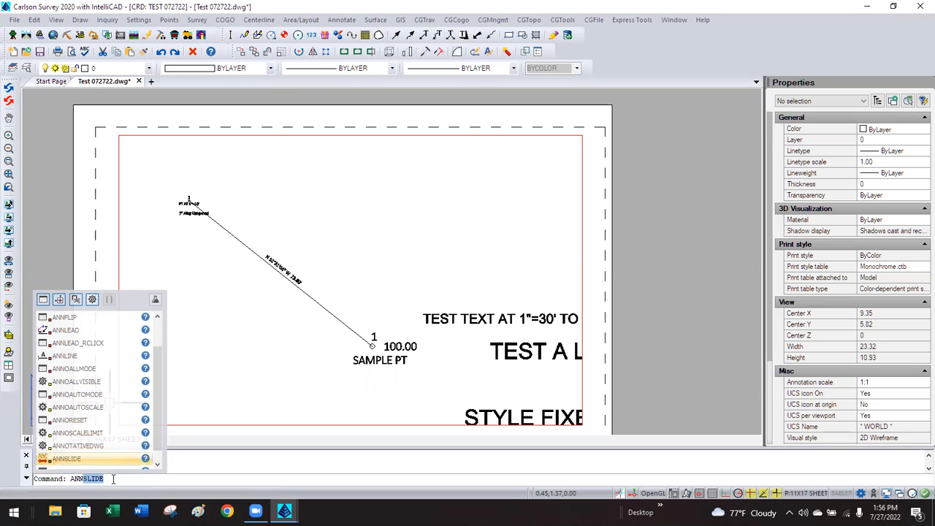
key("Escape")
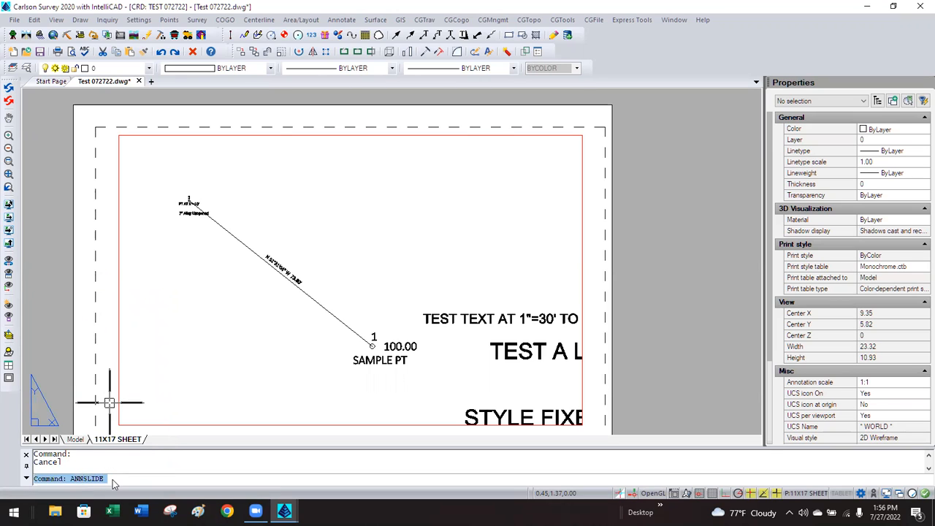
Read the help for the SELECTIONANNODISPLAY setting, then close it.
type("SELECTIONANNODISPLAY")
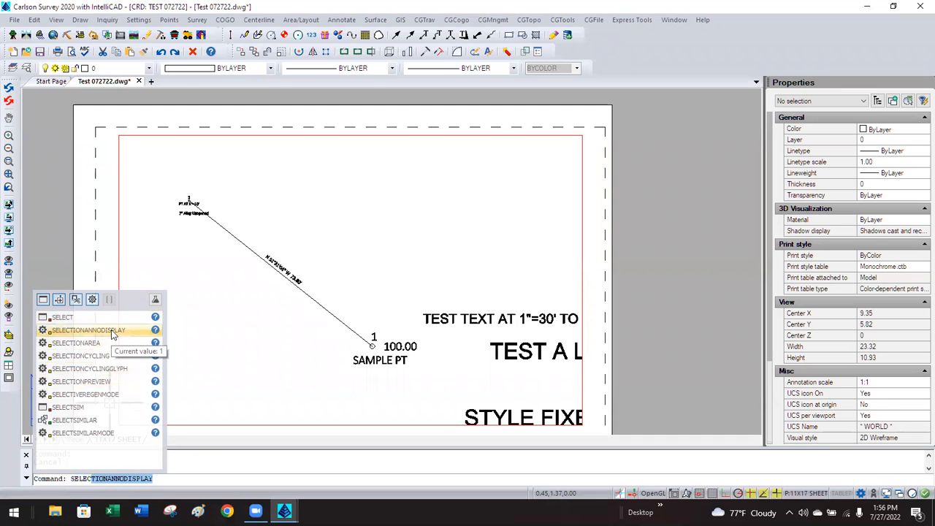
left_click(154, 329)
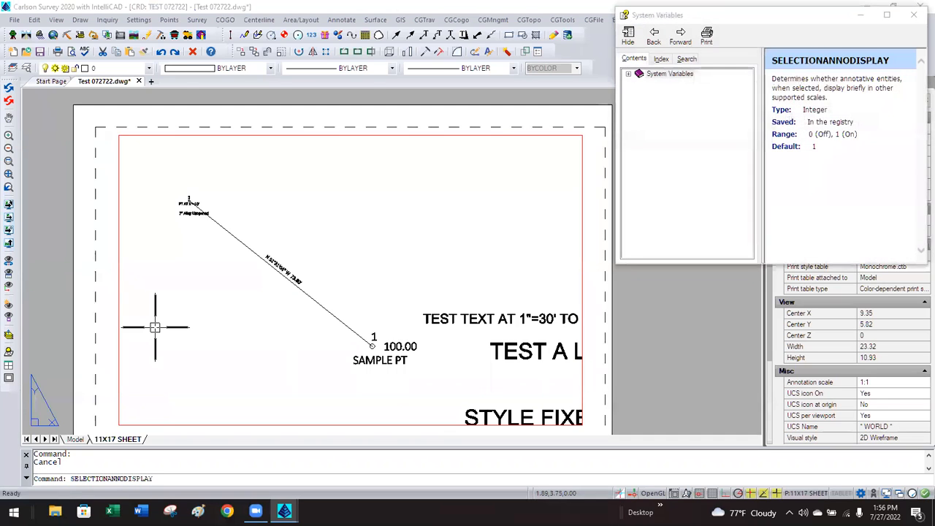
left_click_drag(748, 16, 189, 79)
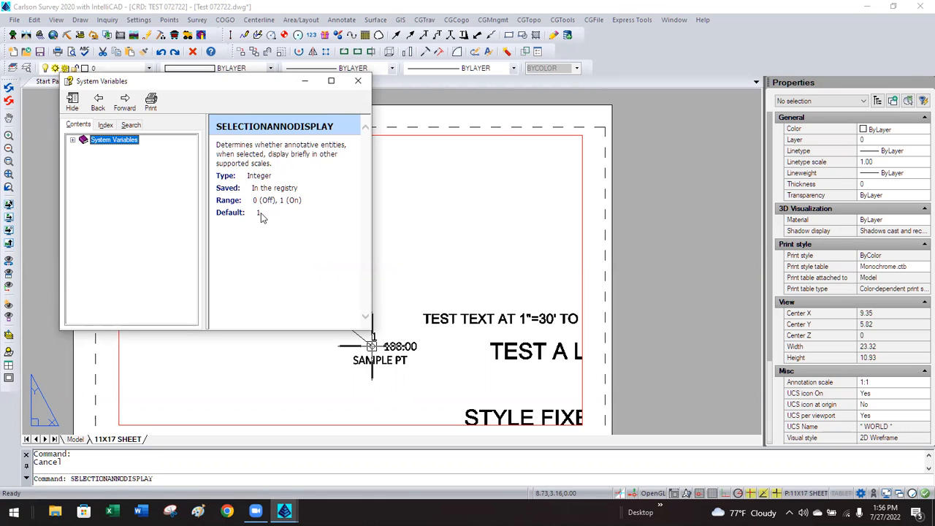
left_click(358, 80)
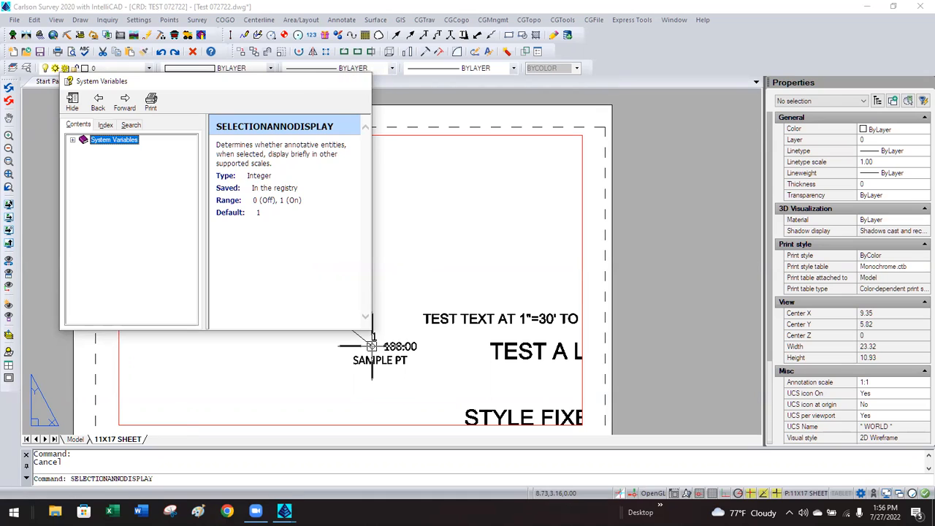
Set SELECTIONANNODISPLAY to OFF and re-enter the viewport's model space.
left_click(176, 477)
key("Return")
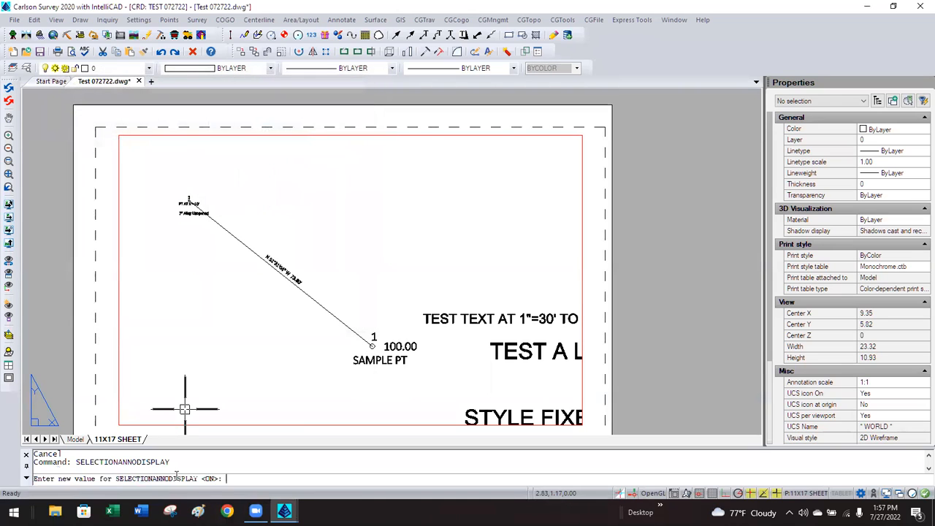
type("OFF")
key("Return")
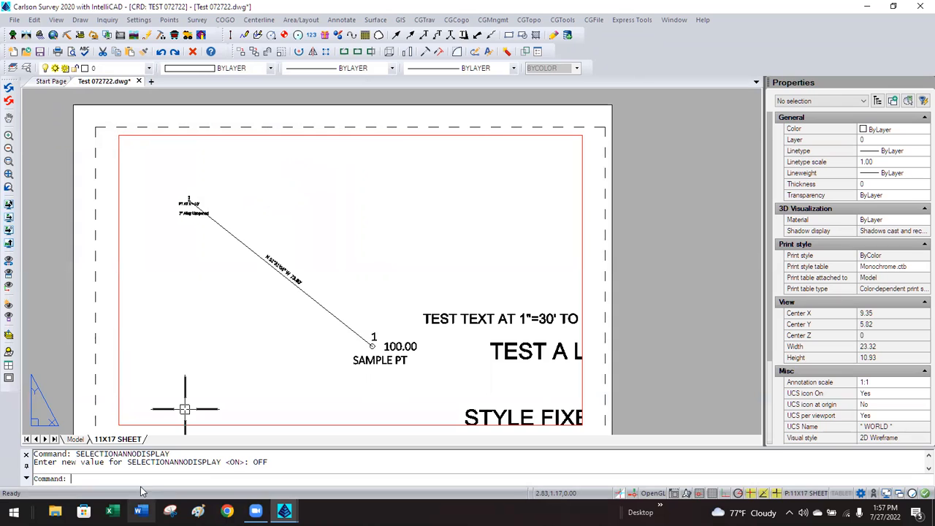
left_click_drag(127, 462, 222, 462)
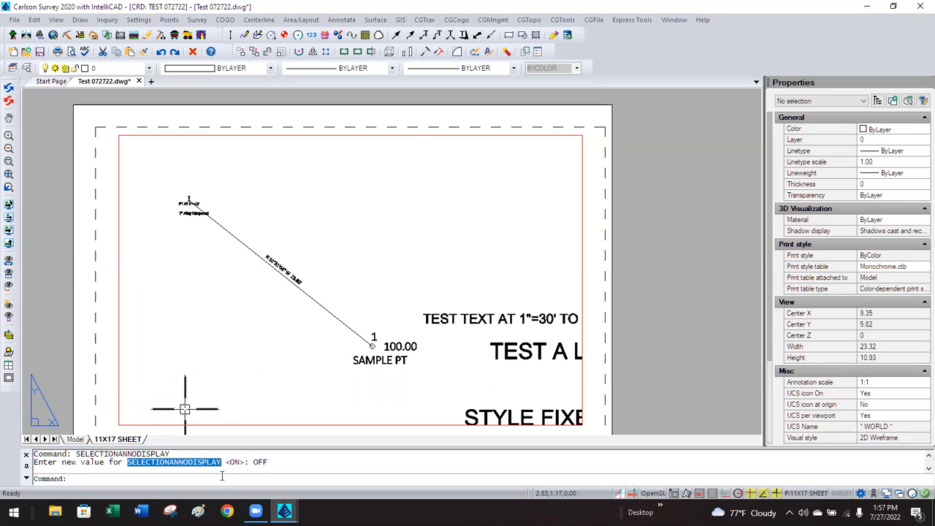
left_click(222, 475)
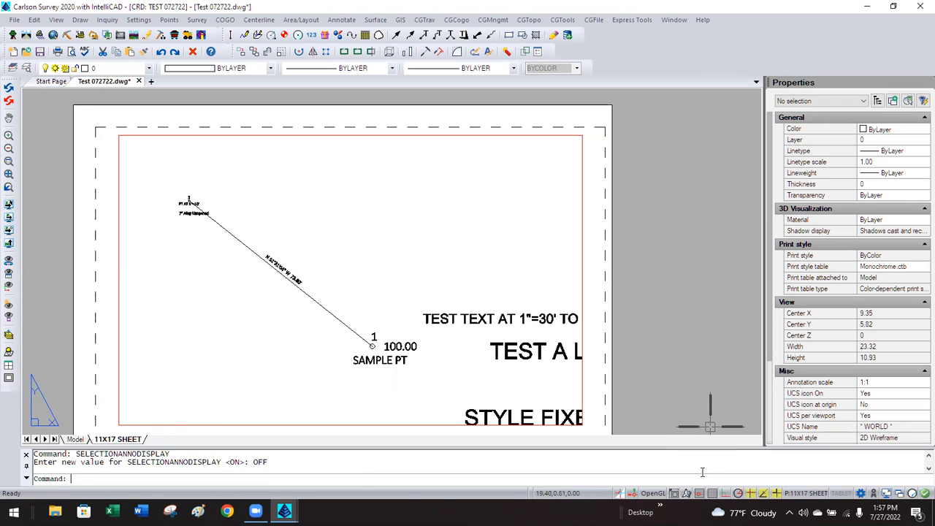
double_click(428, 398)
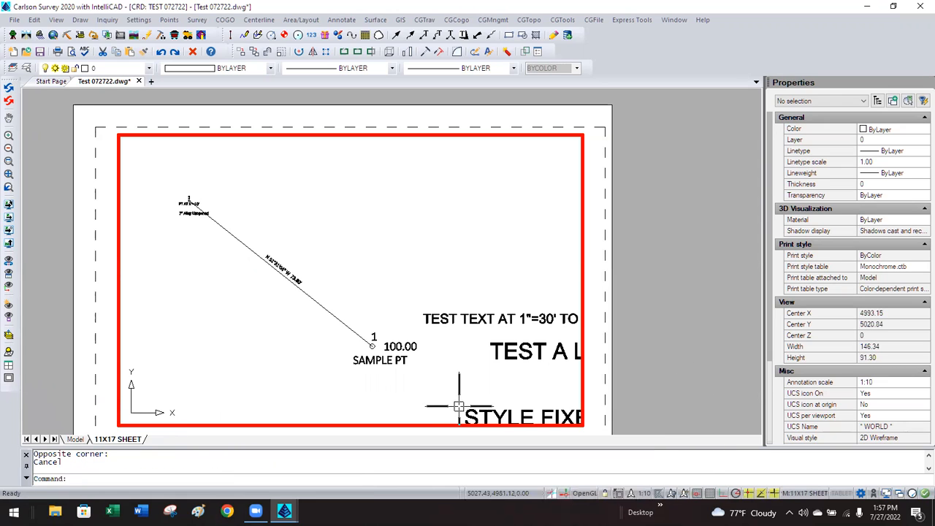
Turn on Annotation Visibility and AutoScale, confirming the bearing label keeps 0.10 paper height.
left_click(671, 494)
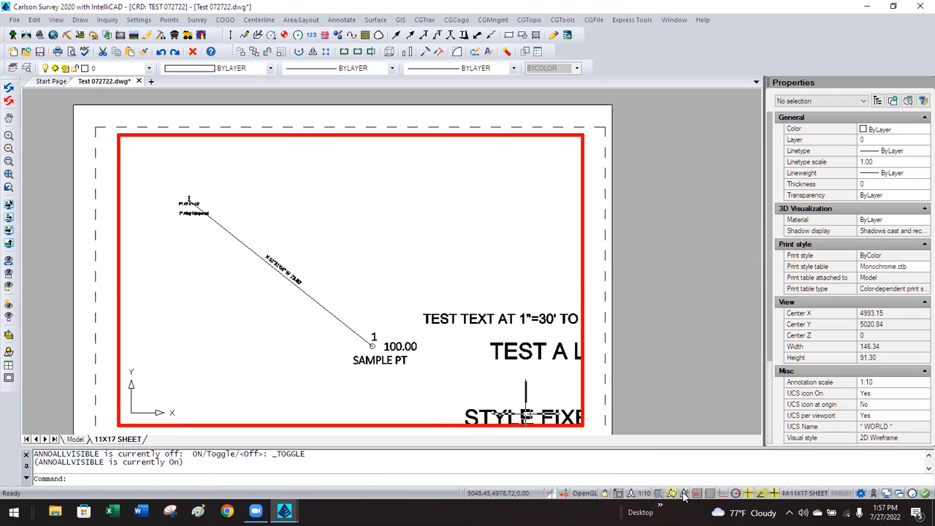
left_click(681, 494)
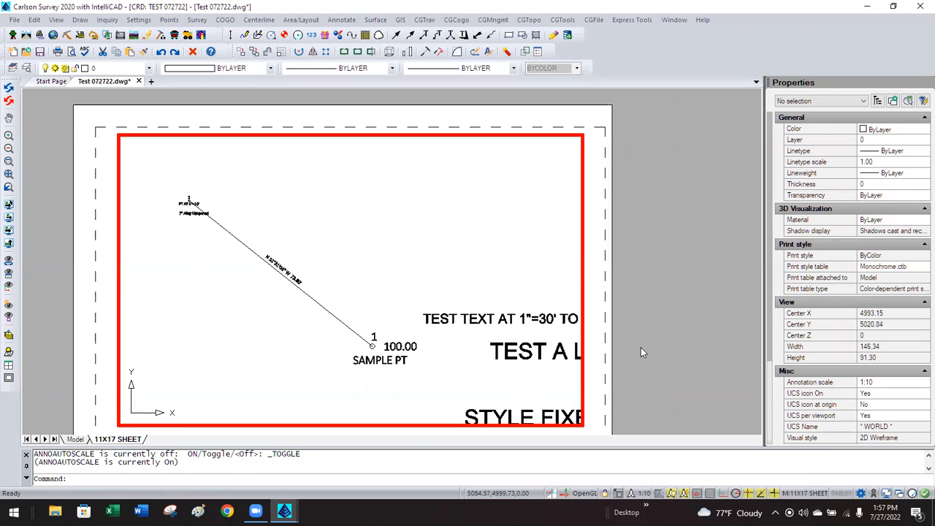
left_click(295, 275)
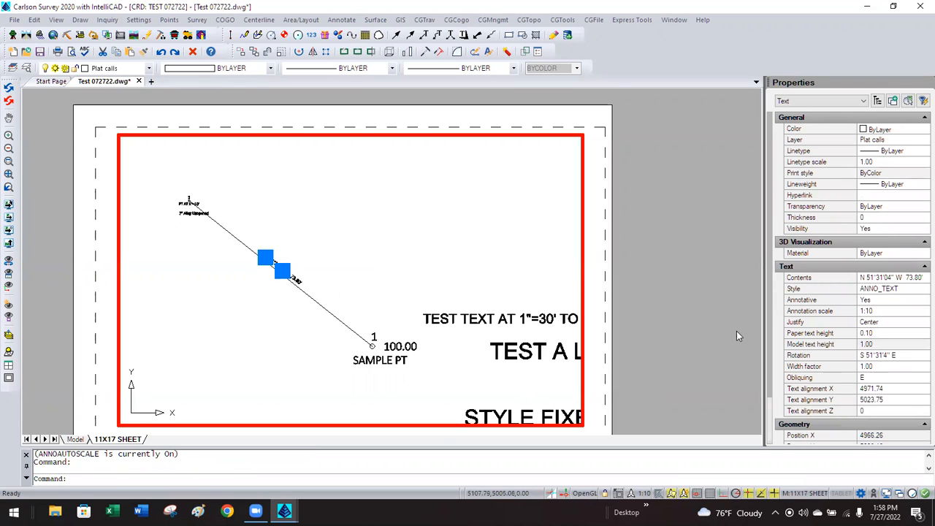
left_click(885, 333)
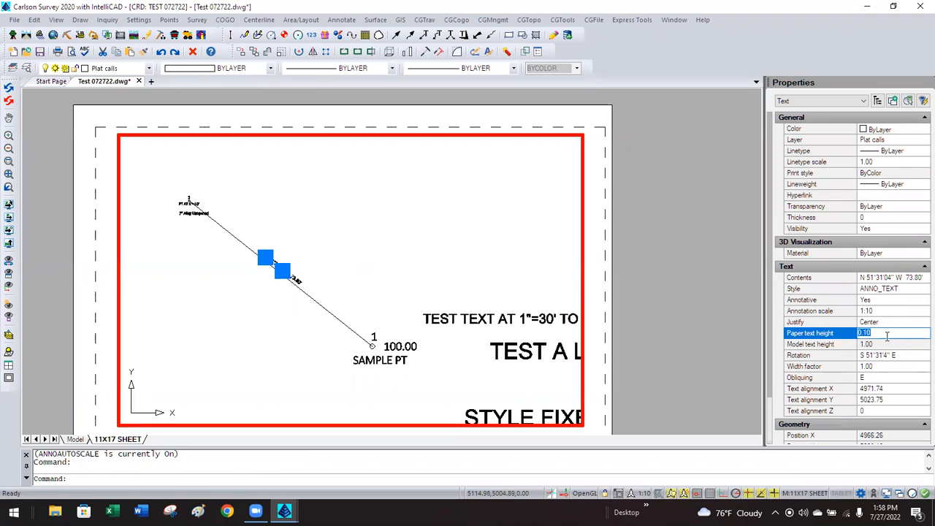
left_click(884, 334)
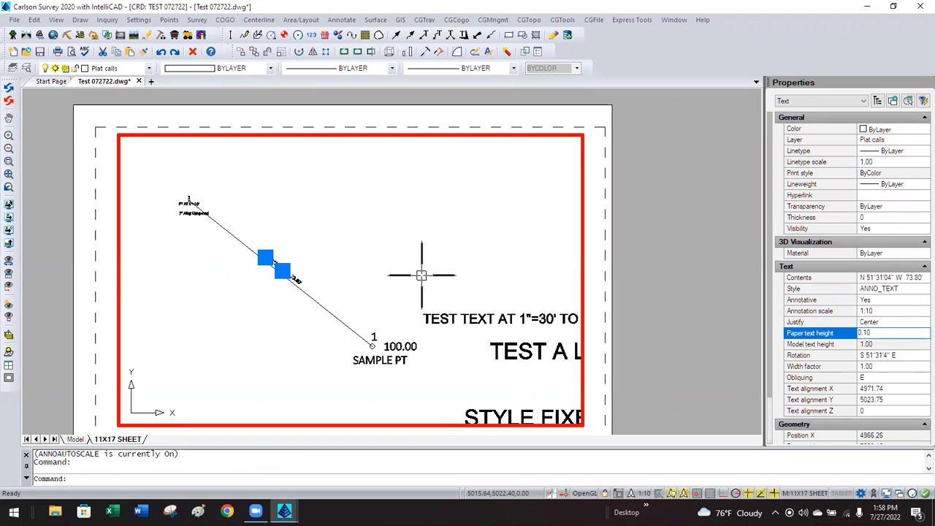
key("Escape")
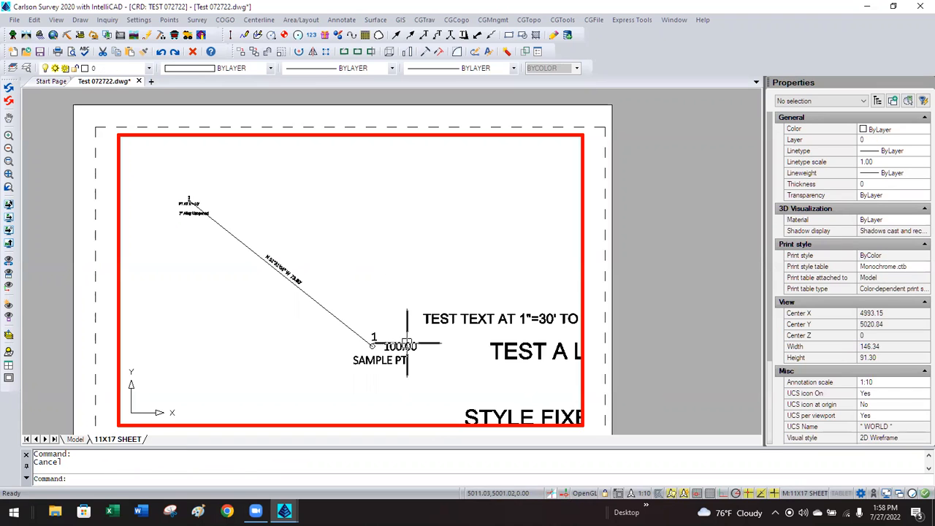
Return to paper space and select the viewport to review its standard scale list.
double_click(624, 300)
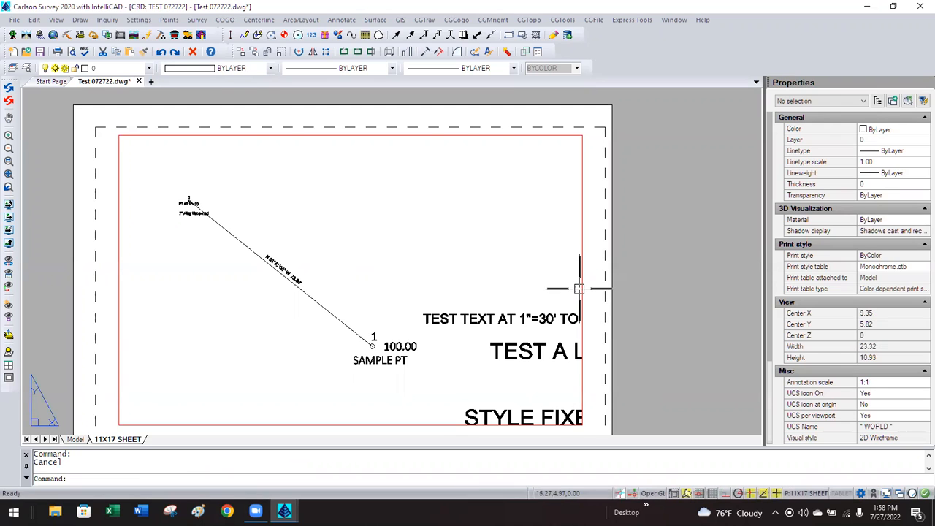
left_click(579, 288)
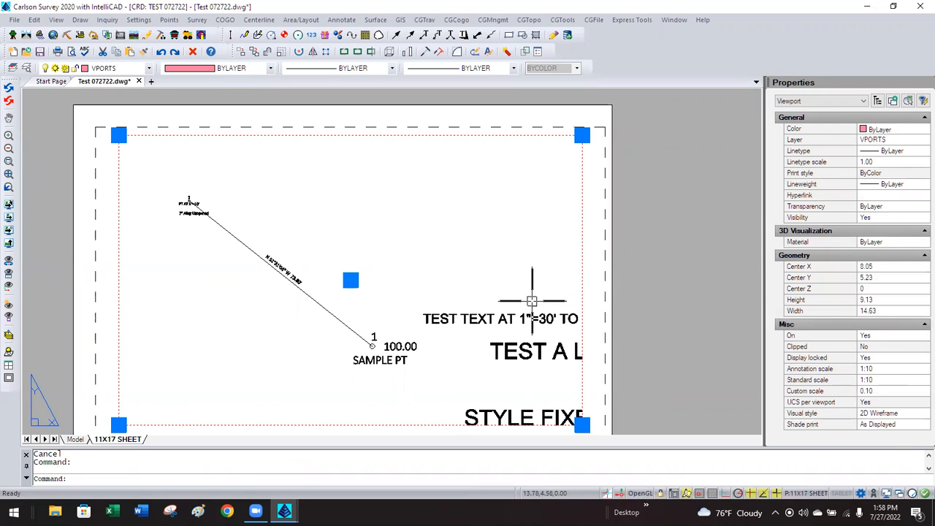
left_click(877, 380)
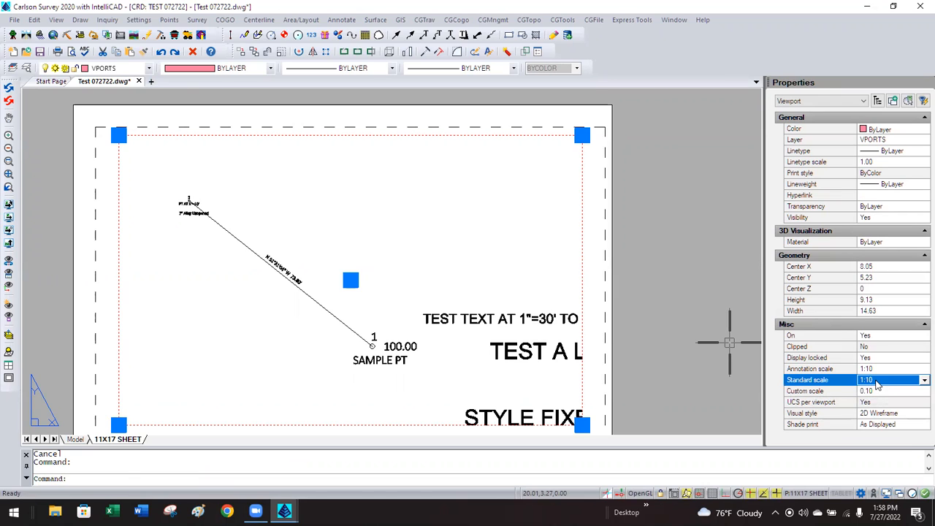
left_click(919, 380)
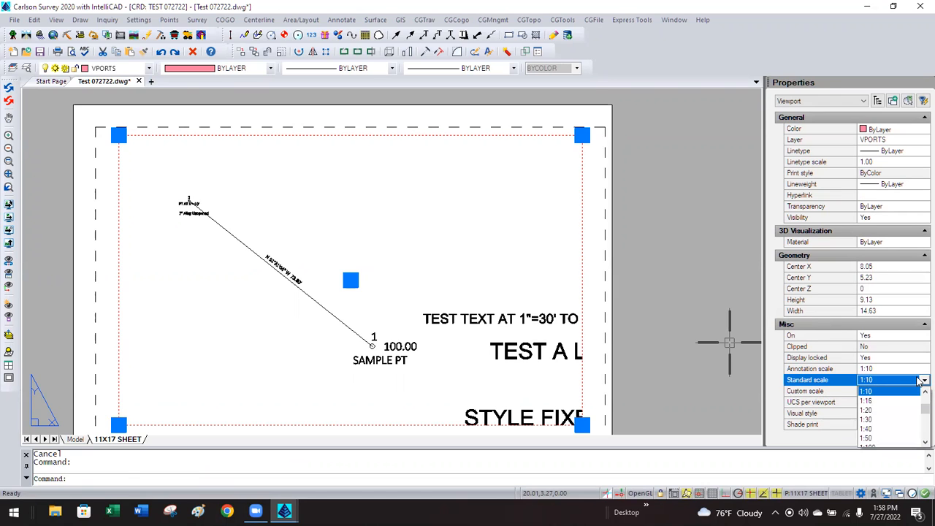
Set the viewport's standard scale and annotation scale both to 1:20.
left_click(878, 411)
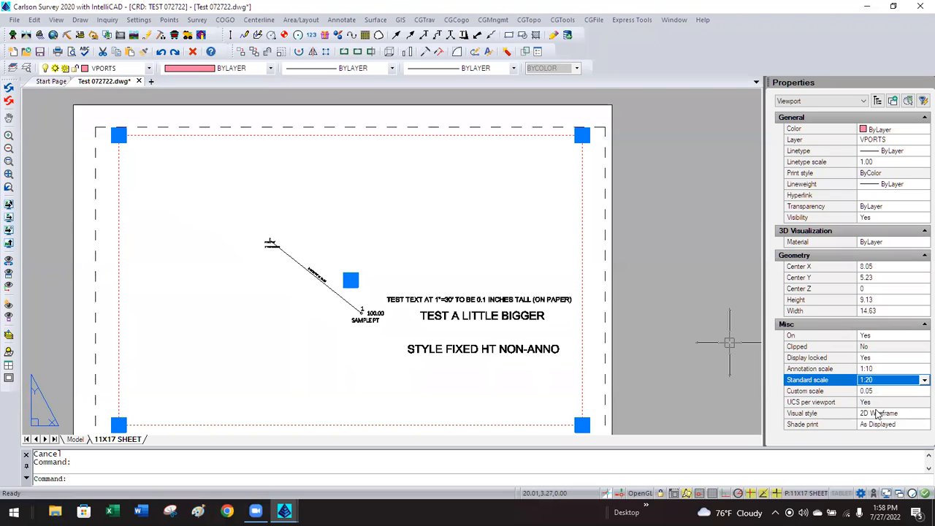
left_click(885, 371)
left_click(913, 370)
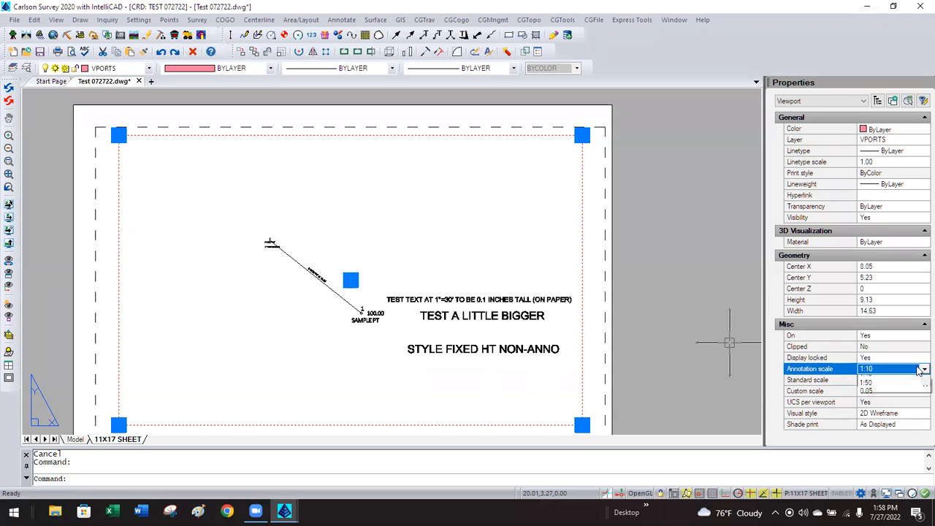
left_click(880, 399)
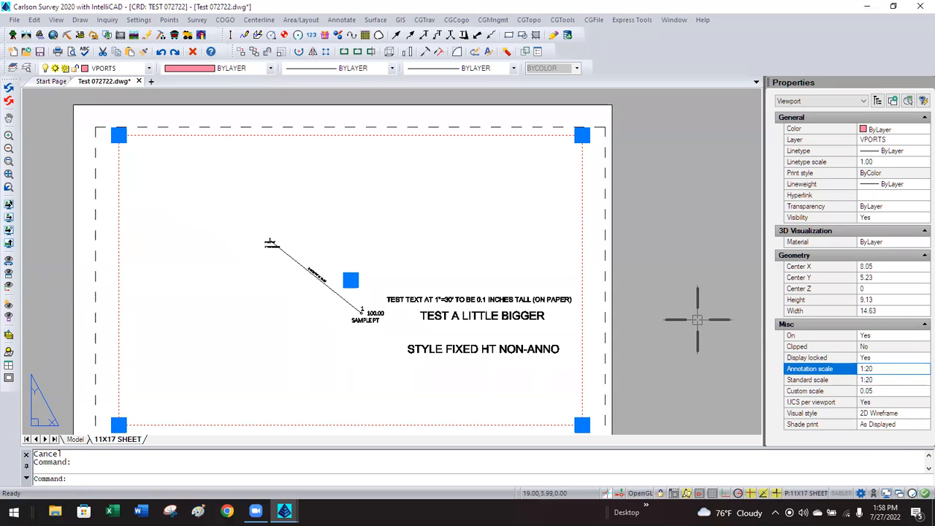
Regenerate the drawing with REA, then toggle back into the viewport's model space.
key("Escape")
type("REA")
key("Return")
left_click(464, 262)
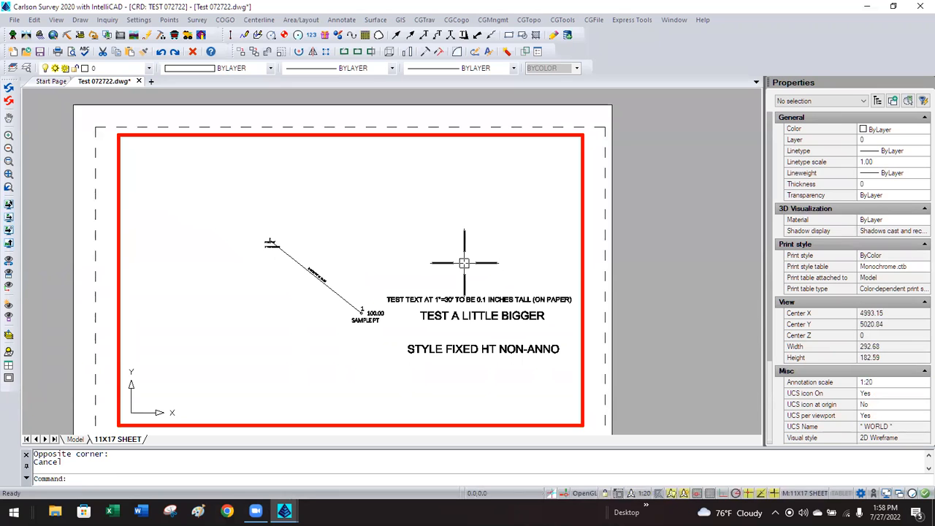
key("Escape")
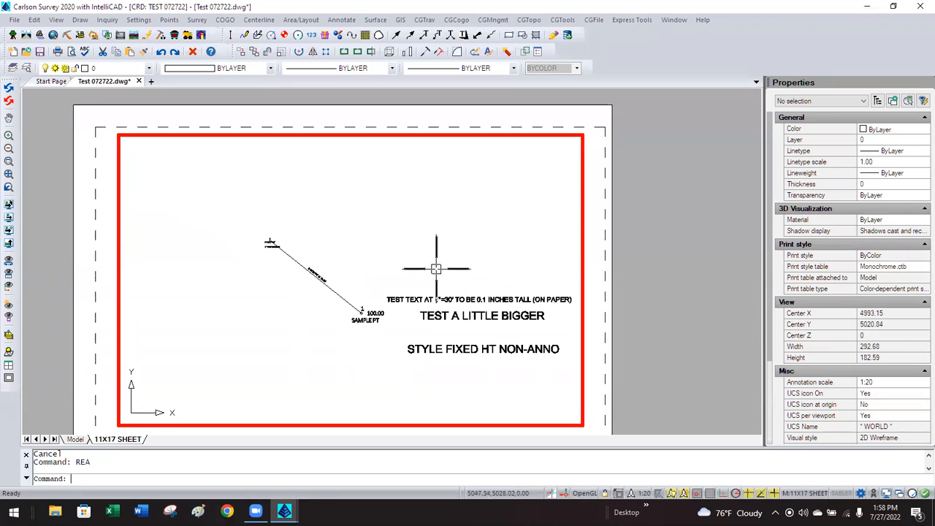
double_click(625, 230)
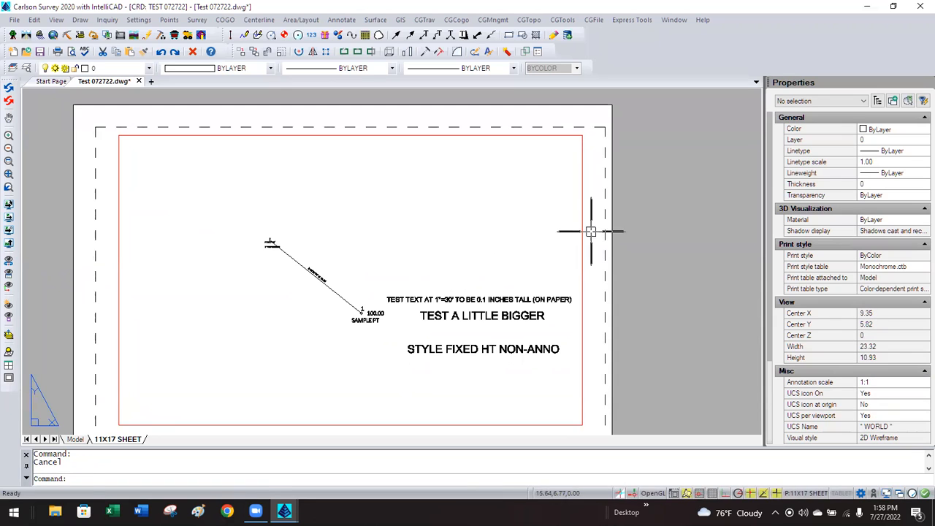
double_click(394, 254)
Add a 1:20 annotation scale to the bearing text alongside 1:10, keeping its 0.10 paper height.
left_click(321, 272)
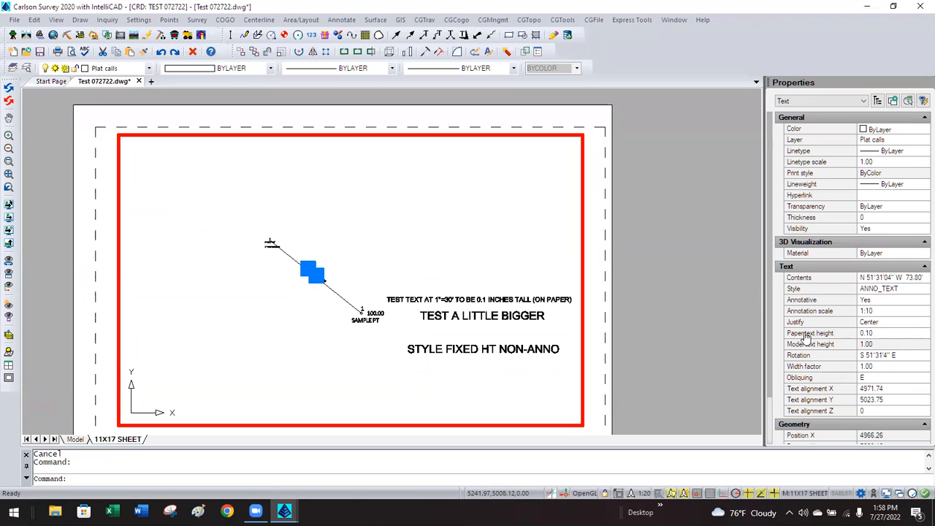
left_click(880, 332)
left_click(879, 332)
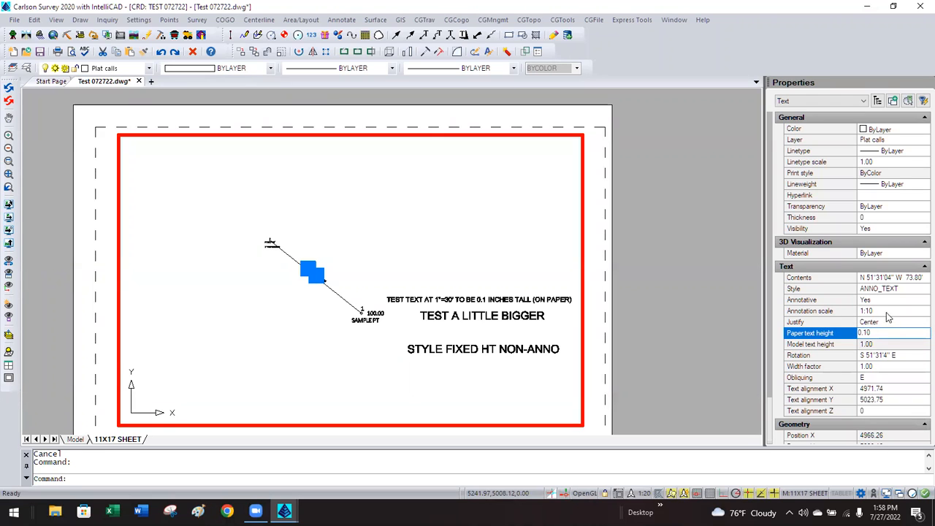
left_click(815, 311)
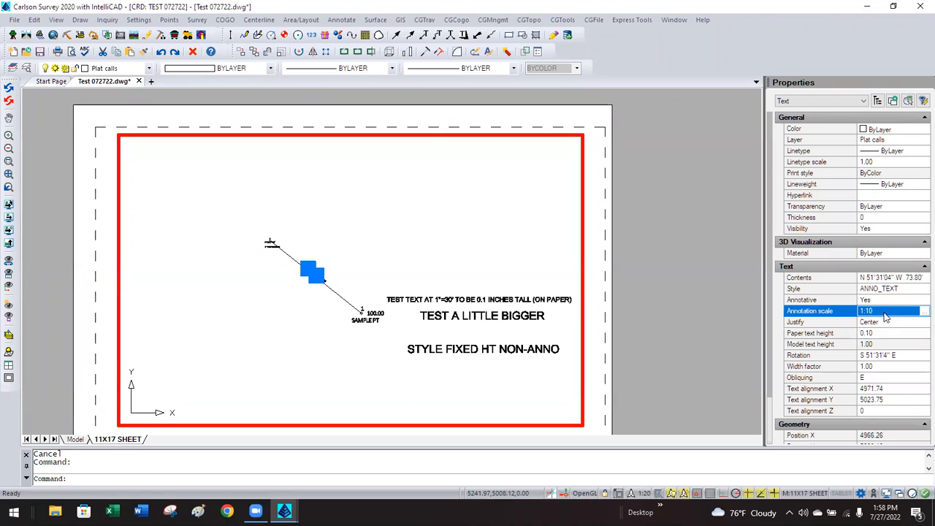
left_click(922, 311)
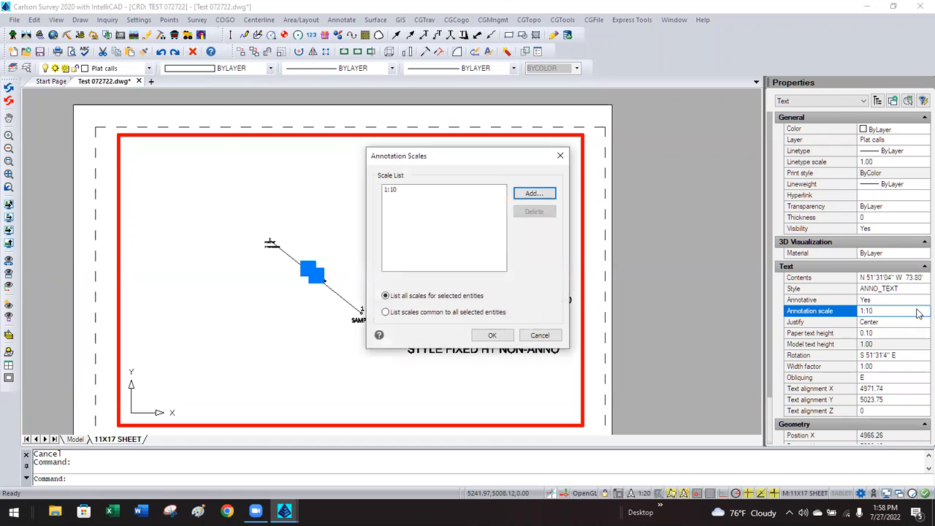
left_click(532, 195)
left_click(430, 207)
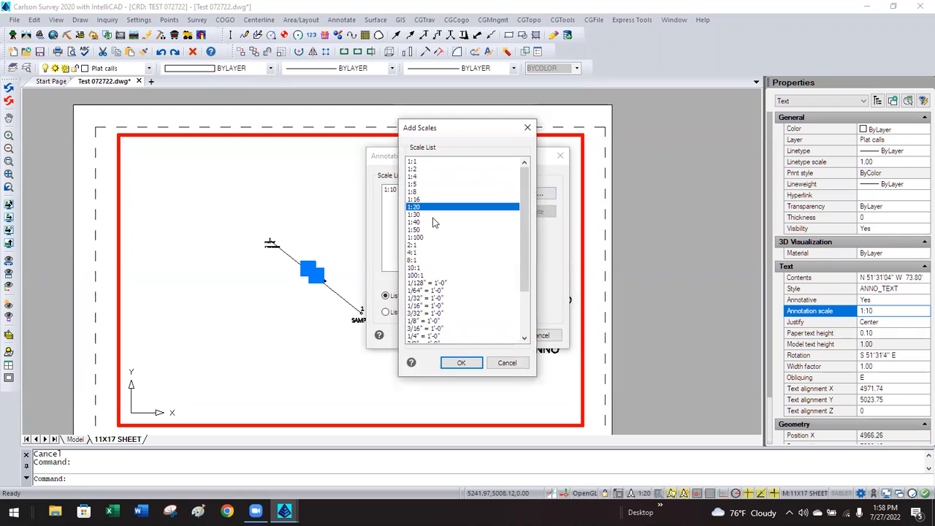
left_click(458, 362)
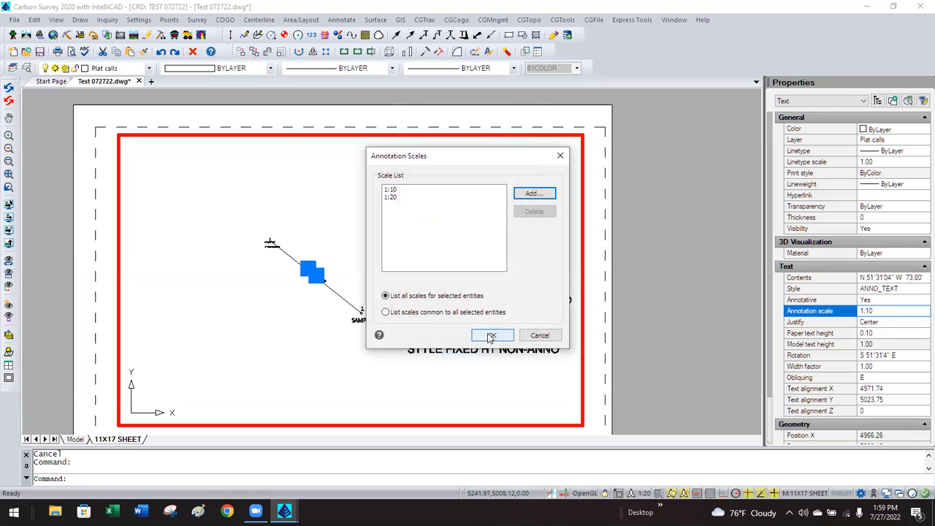
left_click(491, 336)
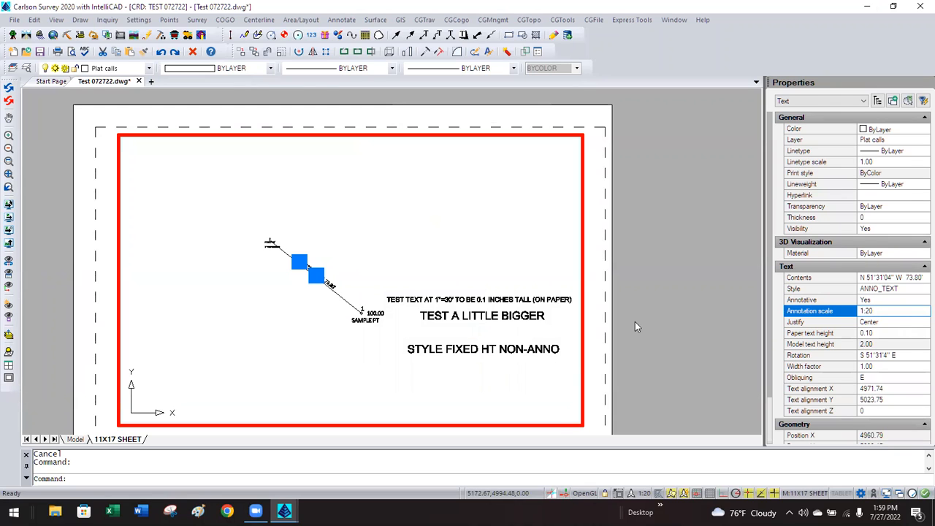
key("Escape")
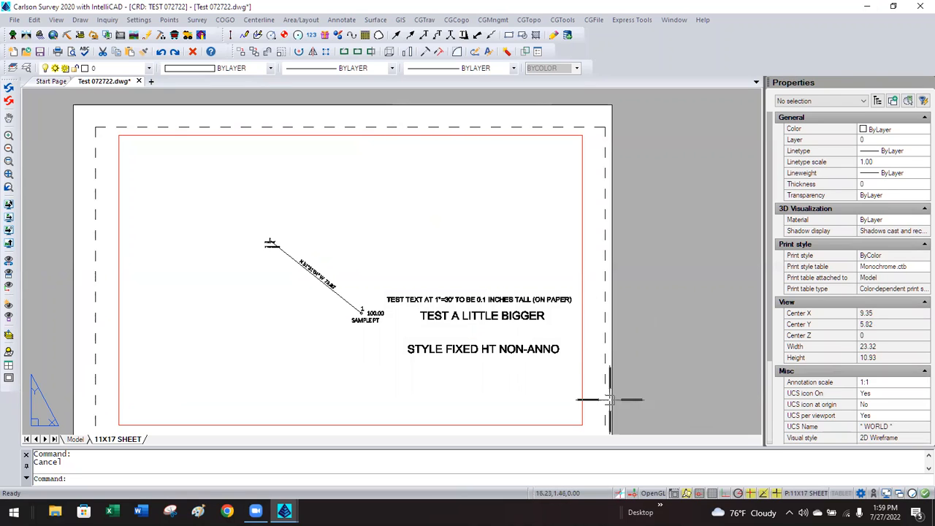
Set the 11X17 SHEET viewport's annotation scale to 1:5 and enter its model space.
left_click(582, 375)
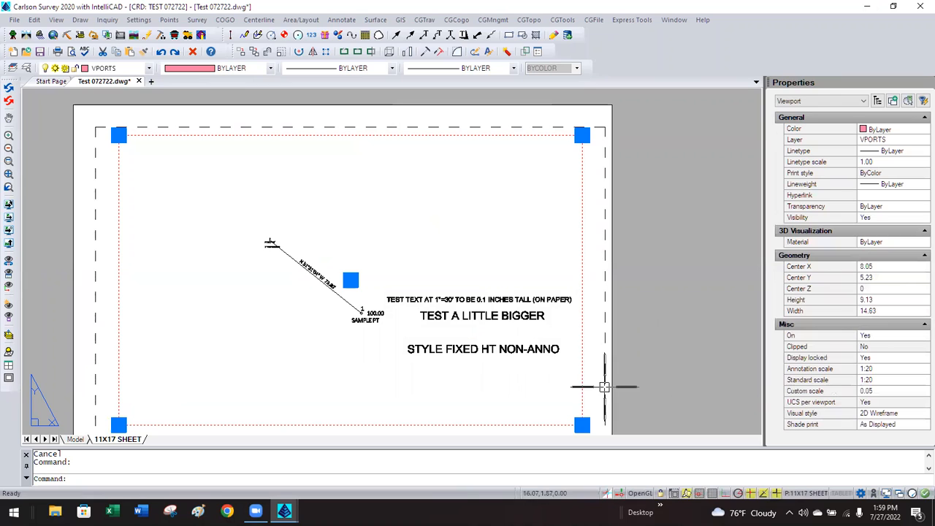
left_click(882, 374)
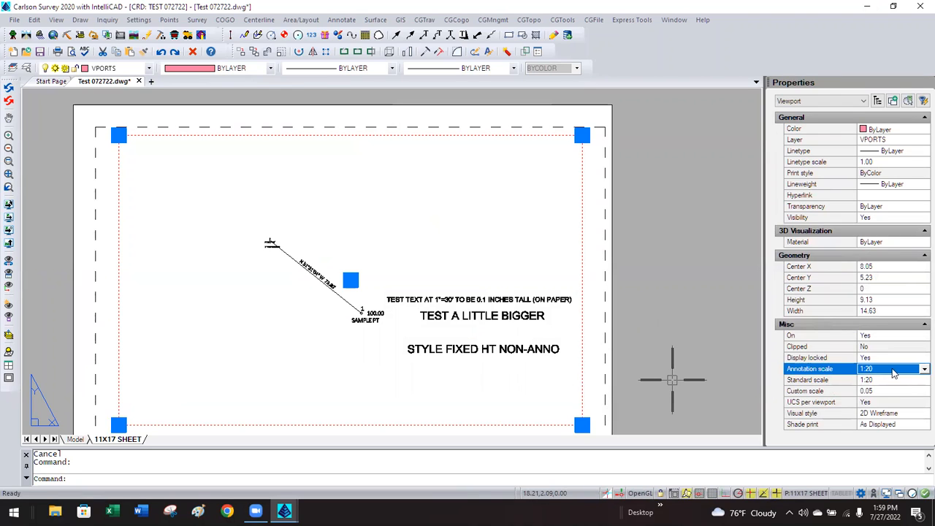
left_click(921, 370)
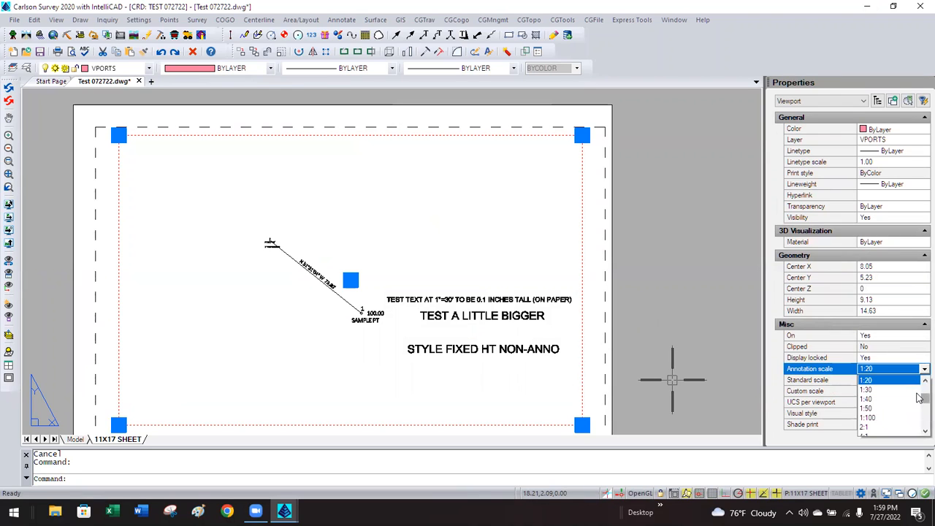
left_click_drag(918, 398, 918, 370)
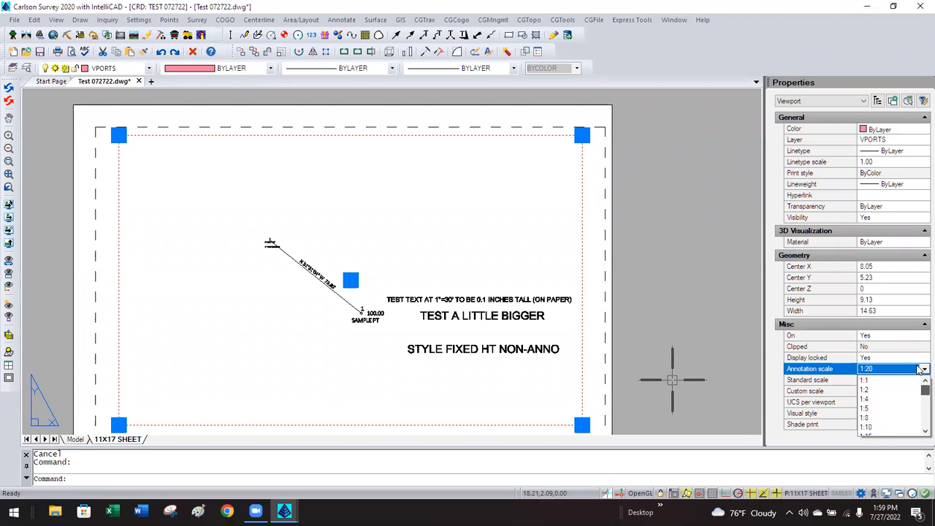
left_click(876, 408)
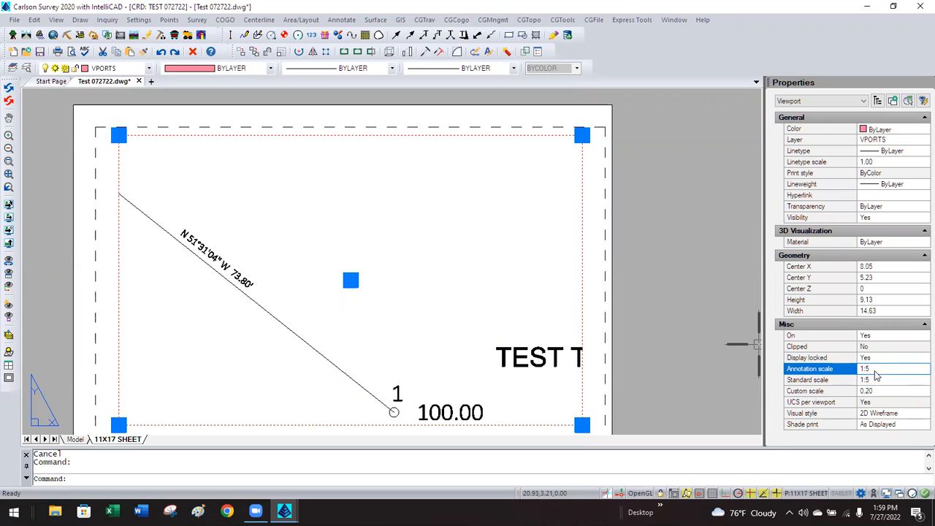
double_click(376, 272)
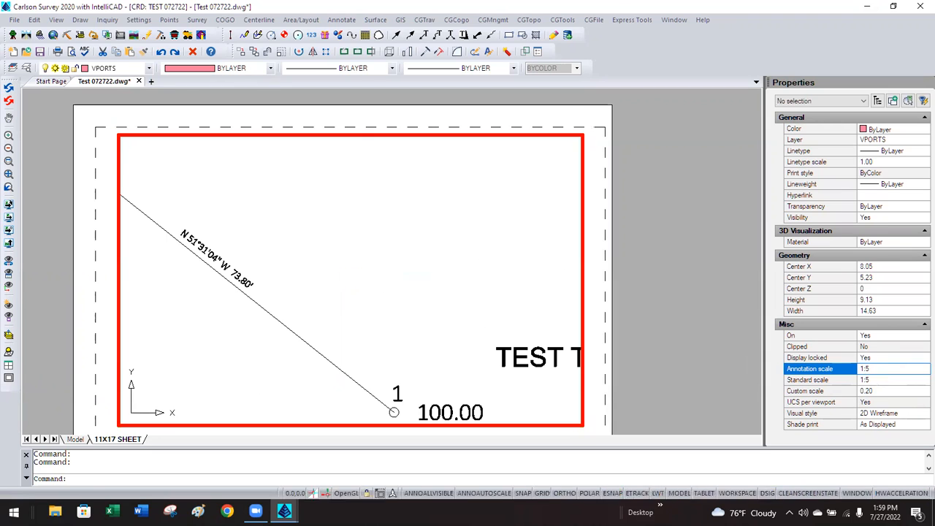
Add the 1:5 annotation scale to the bearing text, joining 1:10 and 1:20.
left_click(239, 269)
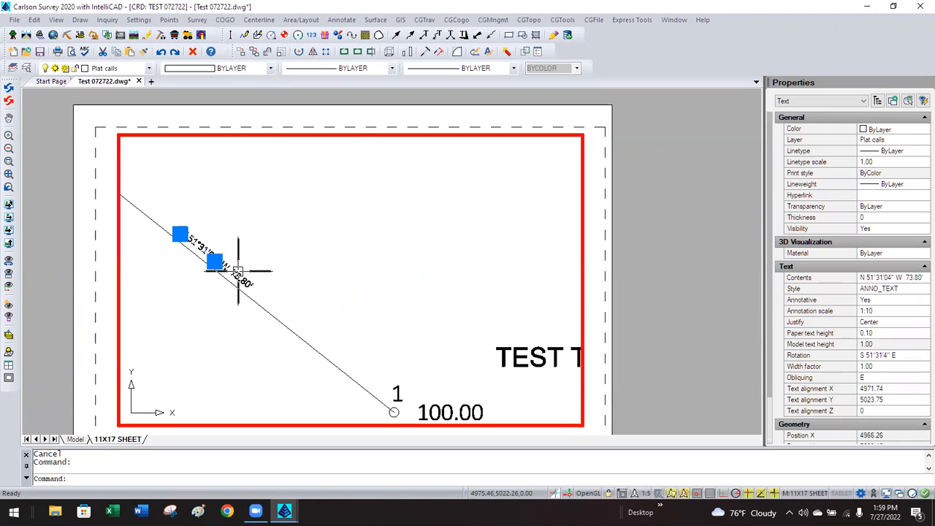
left_click(888, 312)
left_click(921, 311)
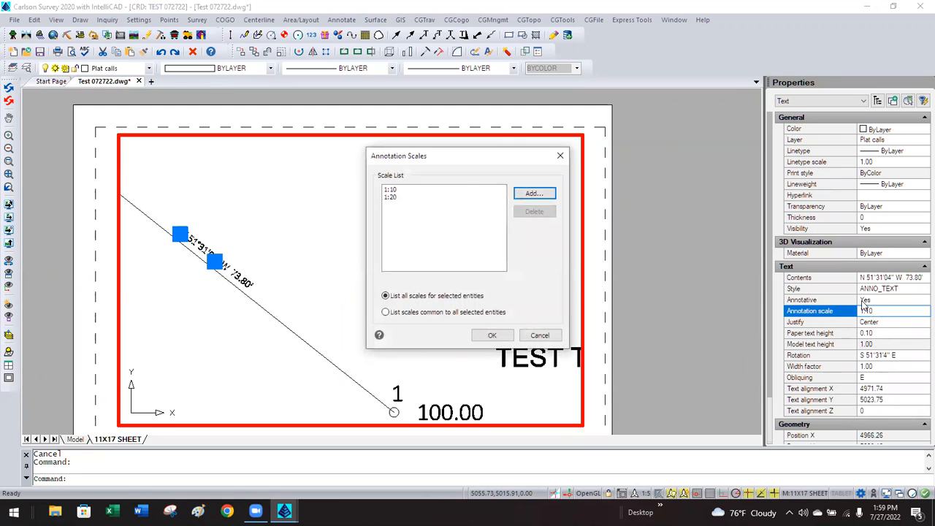
left_click(528, 194)
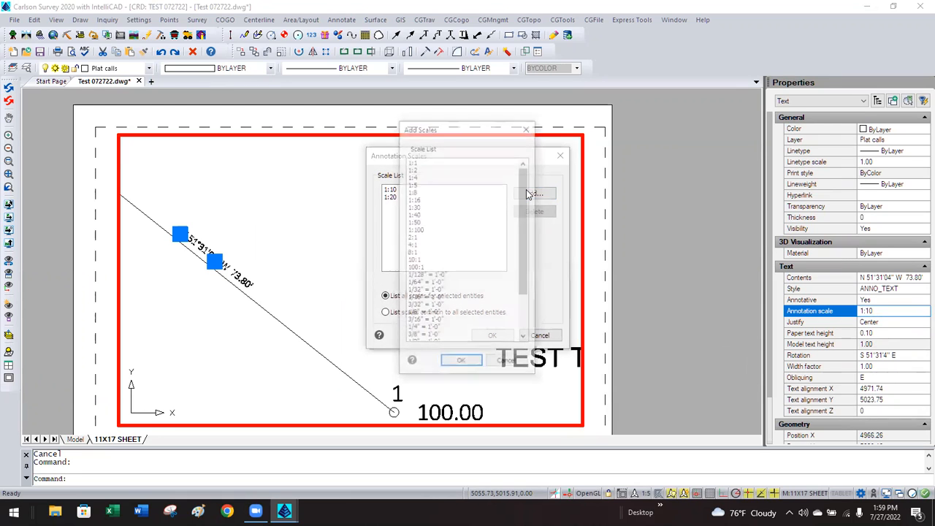
left_click(413, 184)
left_click(460, 362)
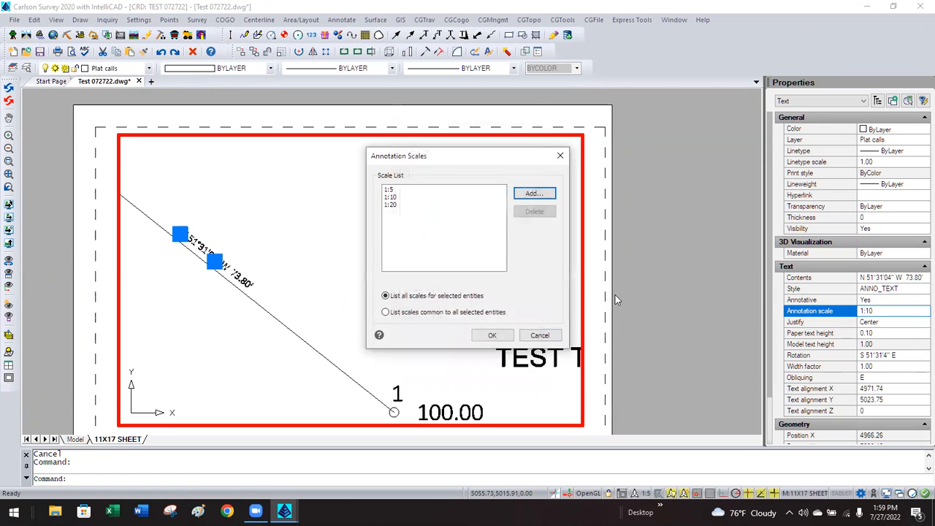
left_click(492, 335)
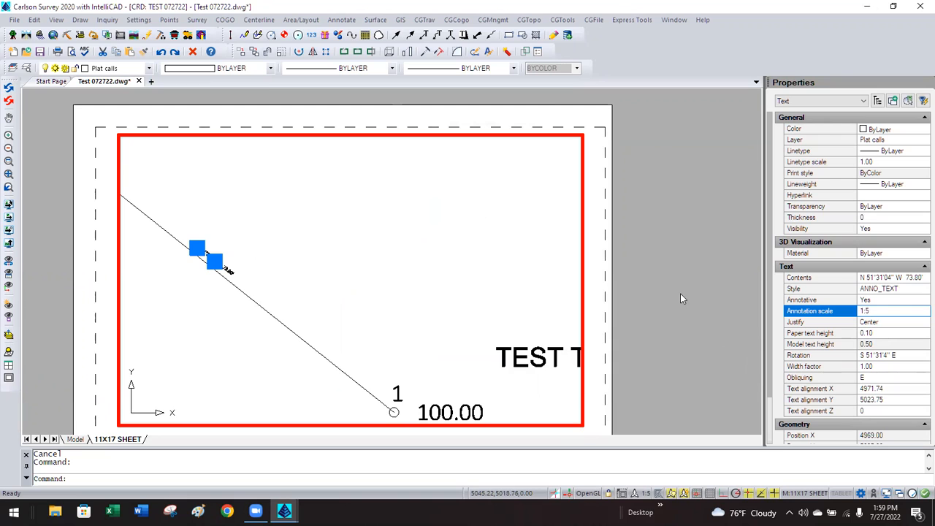
key("Escape")
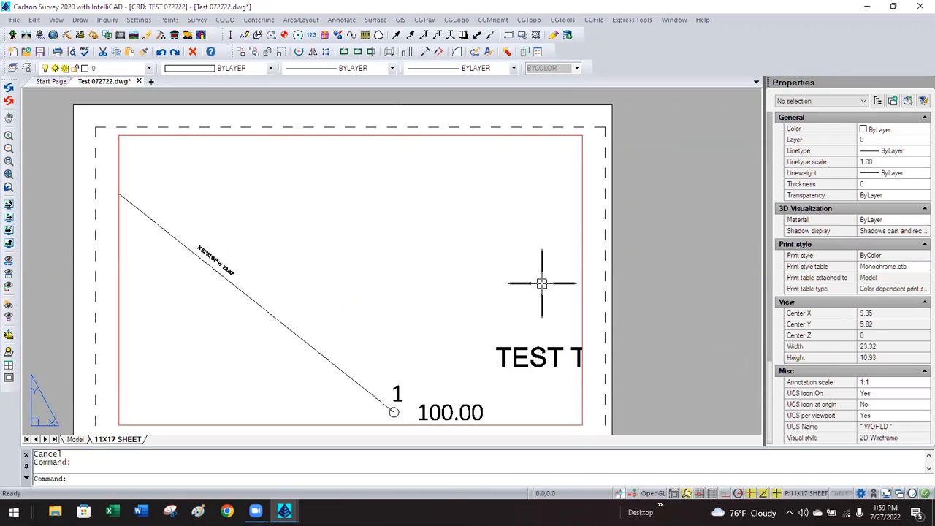
scroll(230, 270, "up", 4)
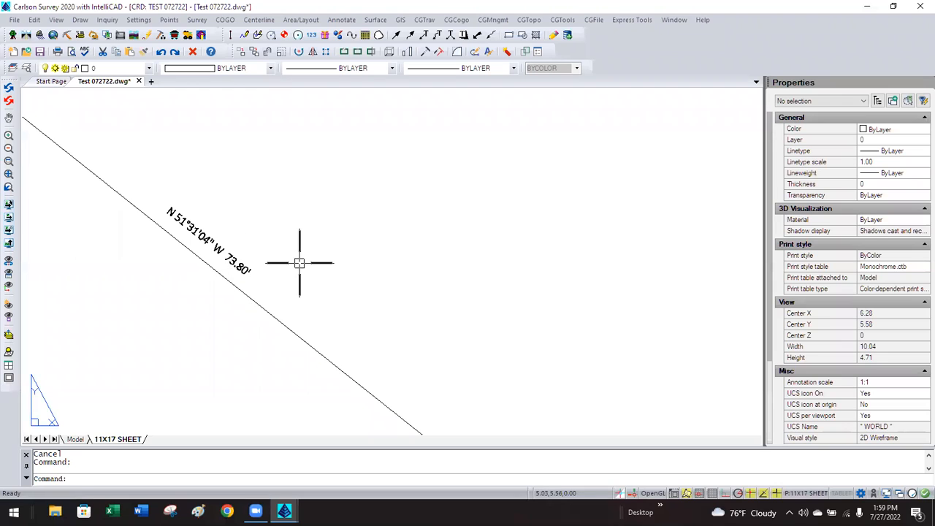
type("dist")
key("Return")
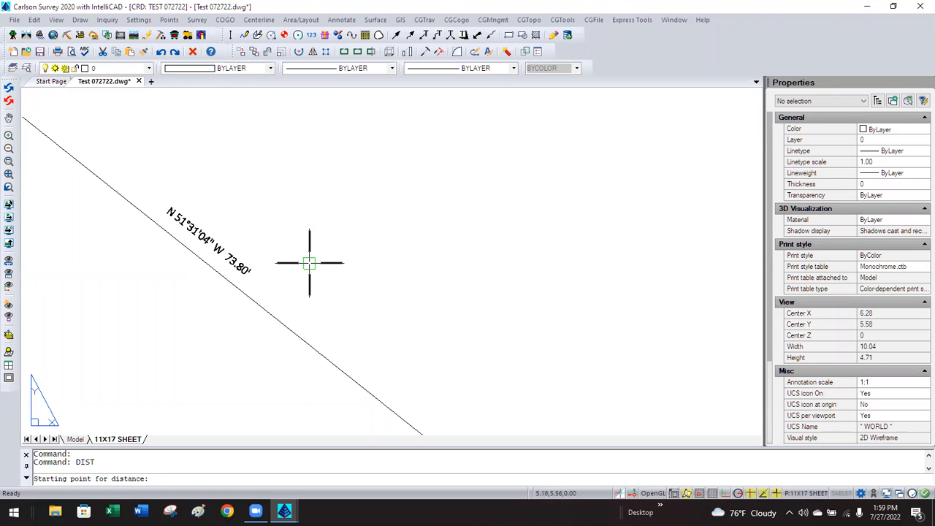
left_click(253, 280)
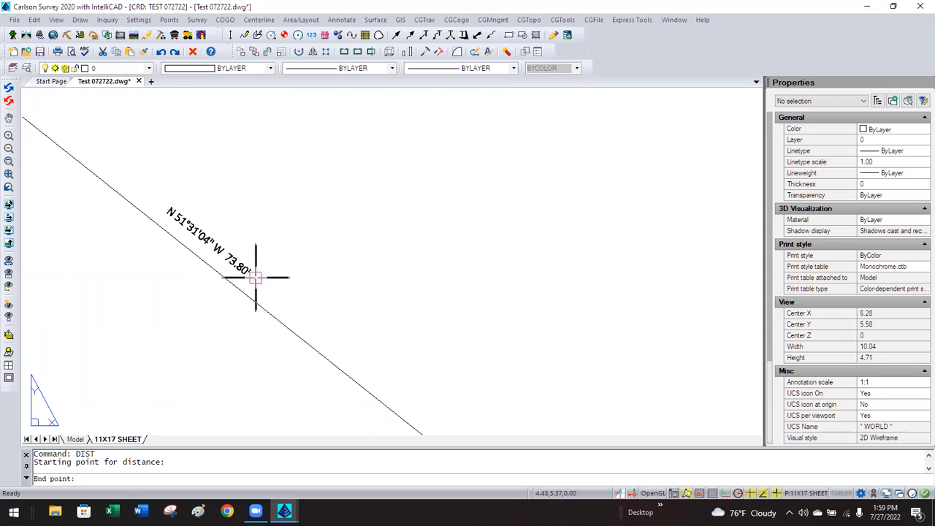
left_click(258, 276)
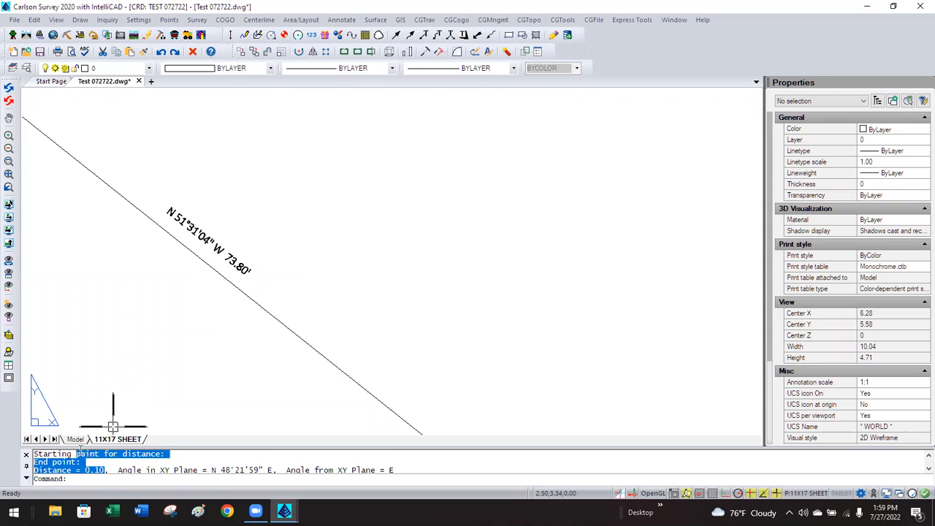
left_click(294, 244)
key("Escape")
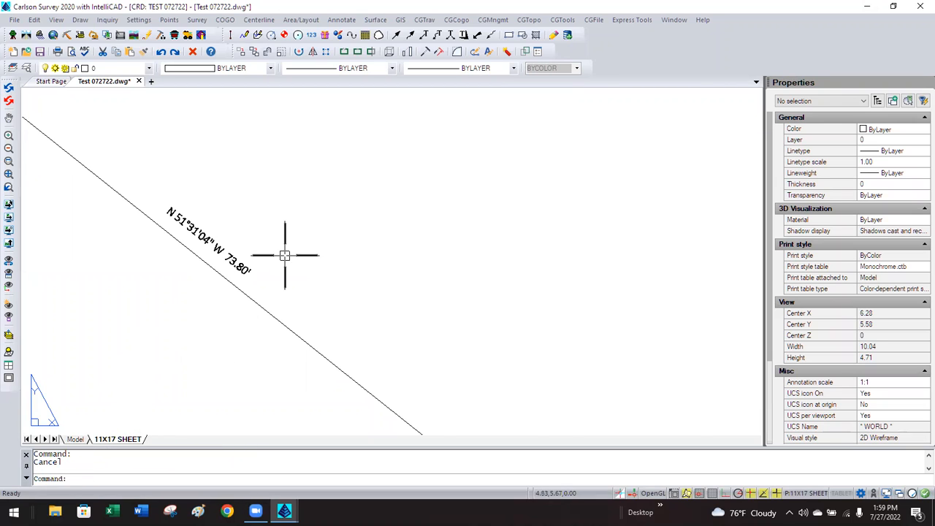
scroll(291, 228, "down", 3)
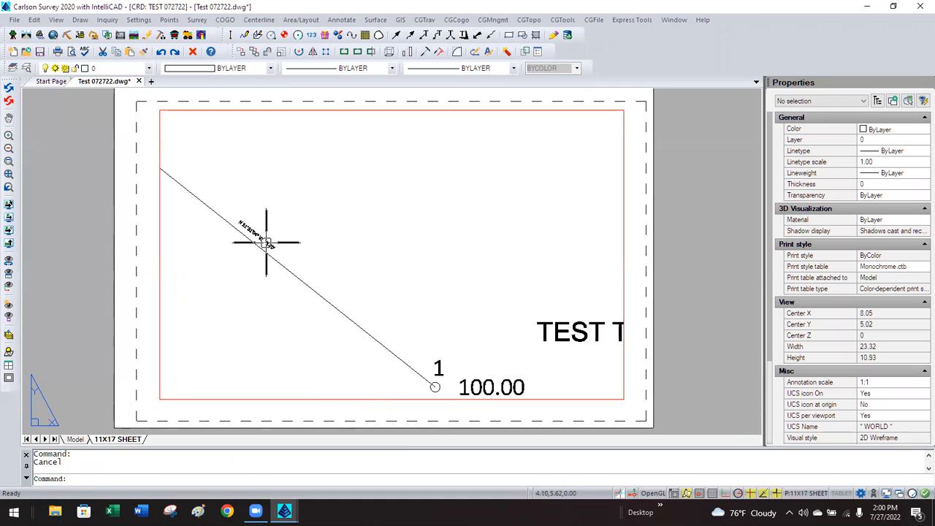
left_click(276, 270)
key("Escape")
double_click(272, 267)
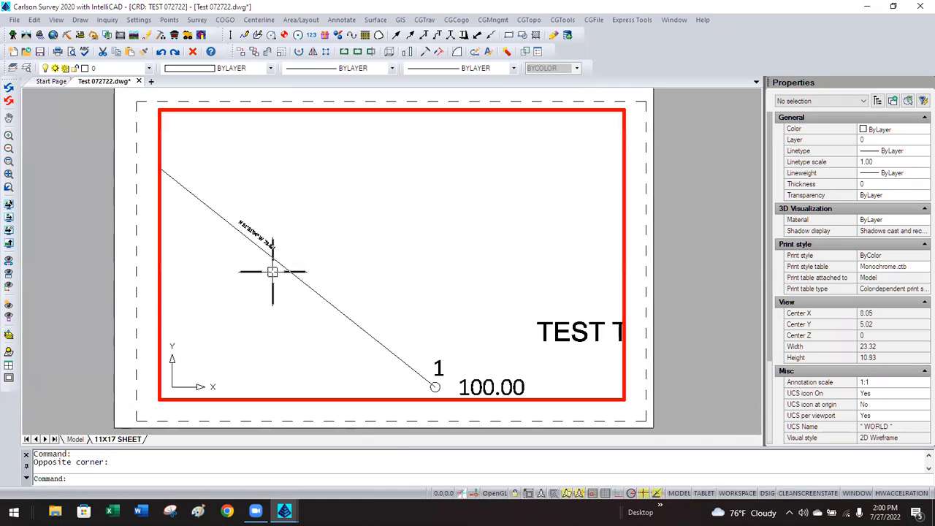
left_click(267, 240)
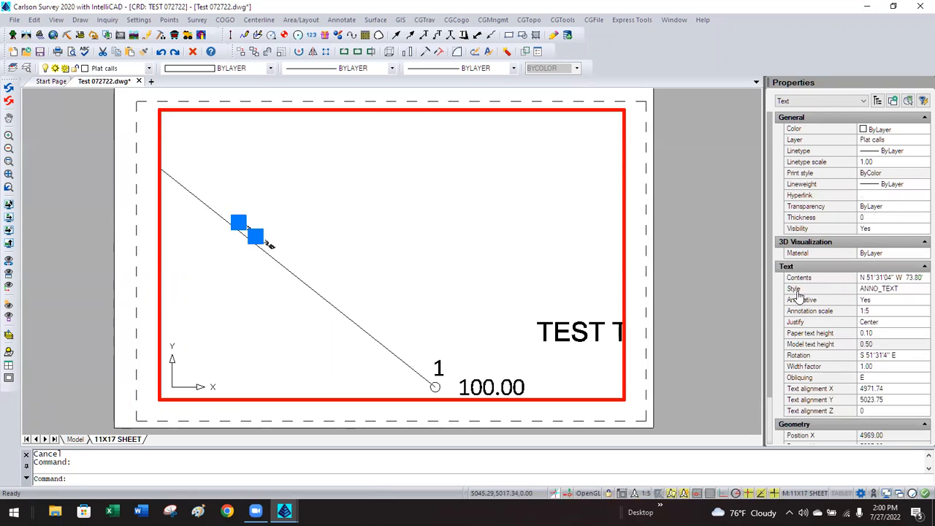
left_click(918, 313)
left_click(920, 312)
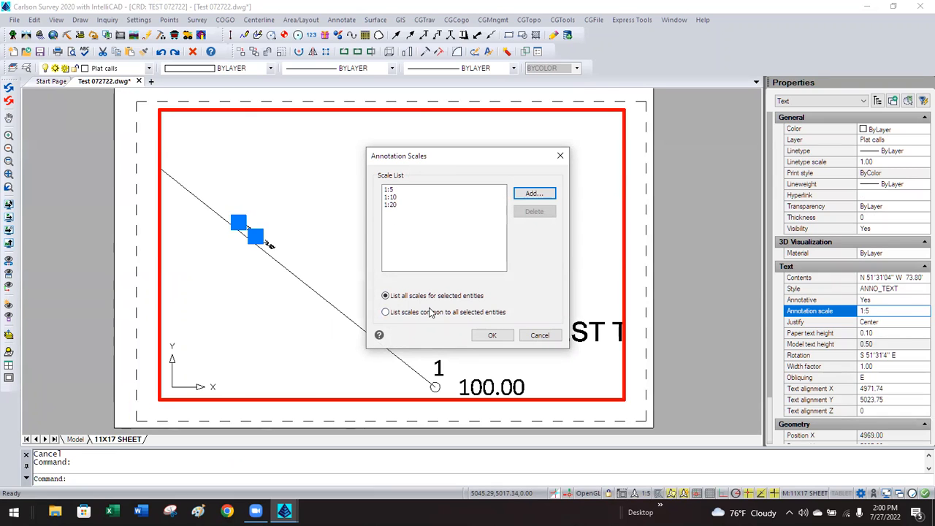
left_click(540, 336)
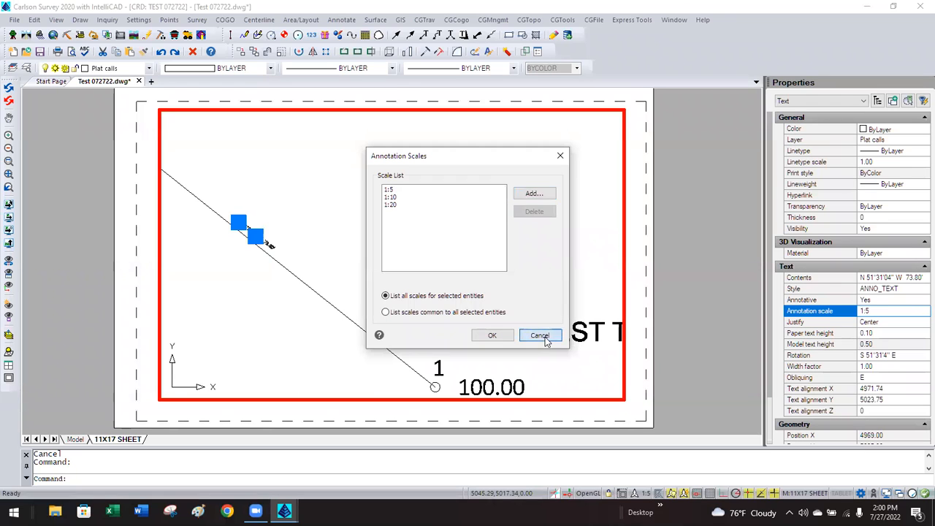
double_click(676, 247)
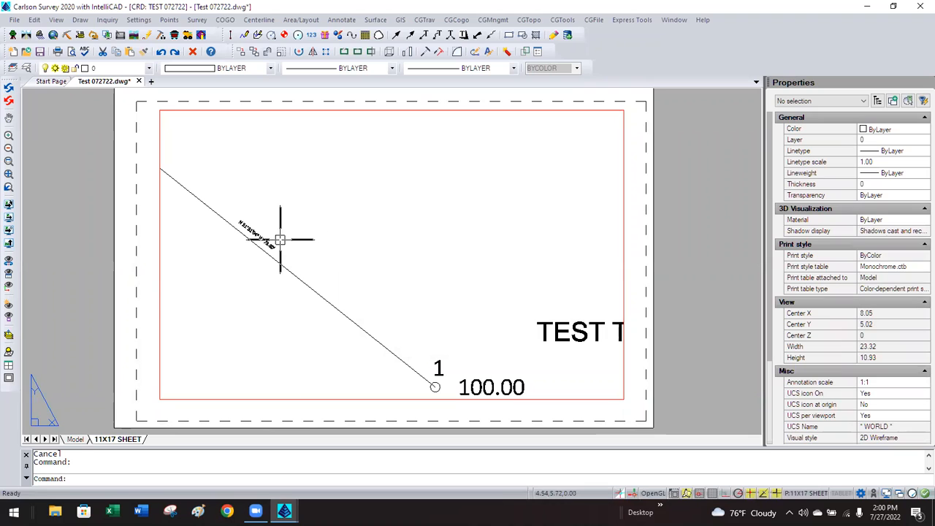
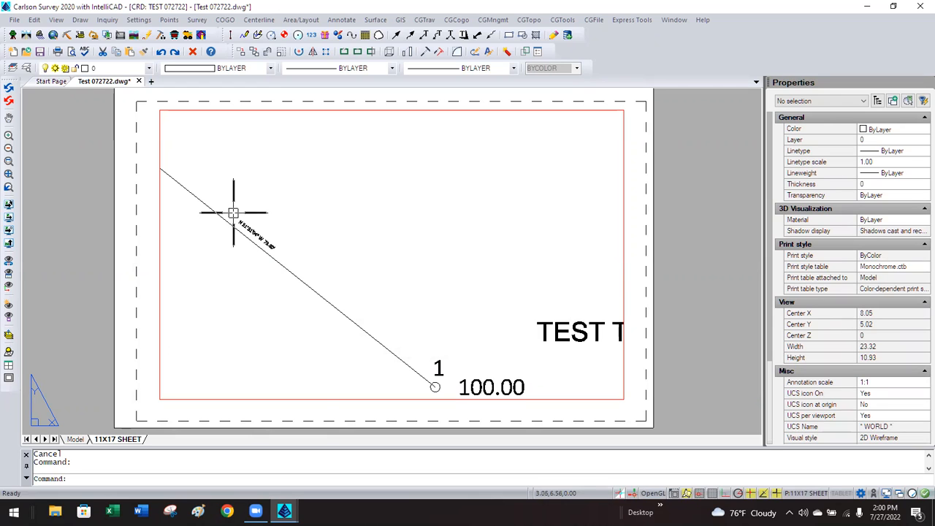
Cycle the viewport annotation scale through 1:20 and 1:10, finally setting it to 1:5.
left_click(319, 398)
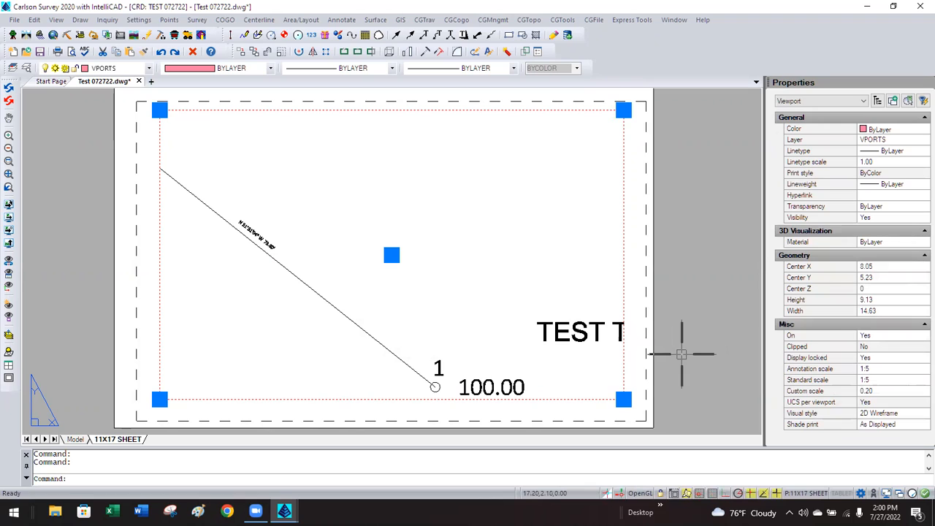
left_click(883, 368)
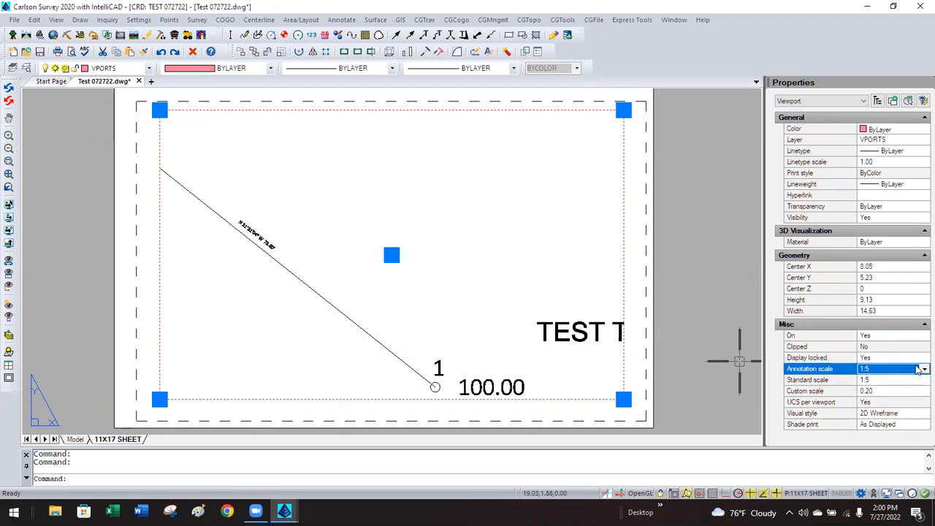
left_click(922, 369)
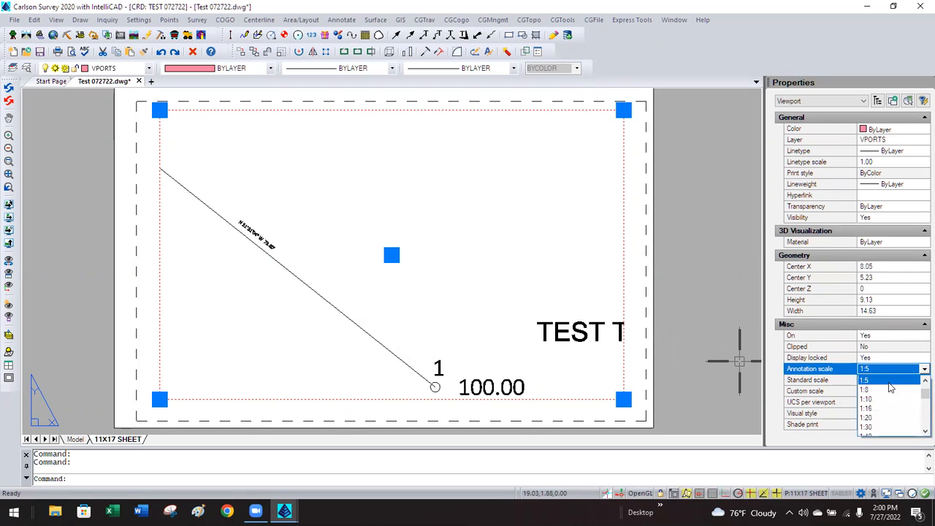
left_click(869, 417)
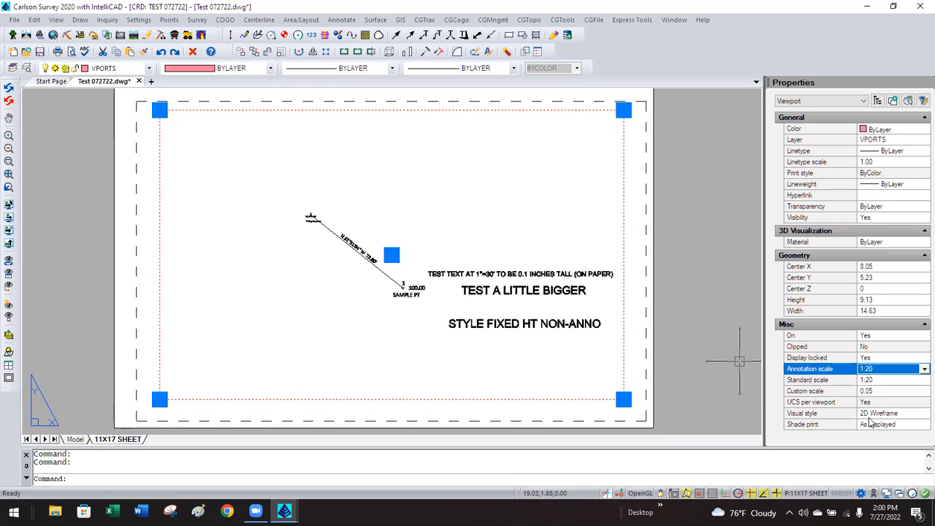
left_click(920, 371)
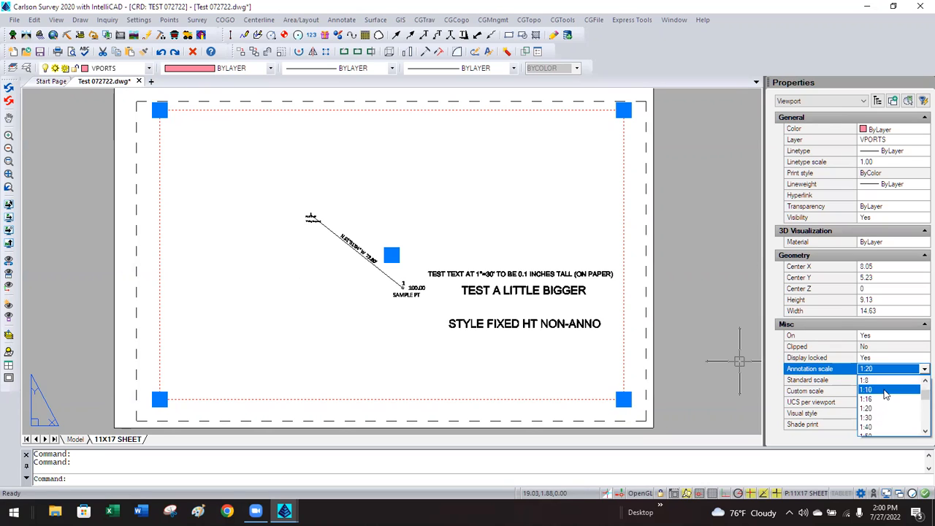
left_click(885, 391)
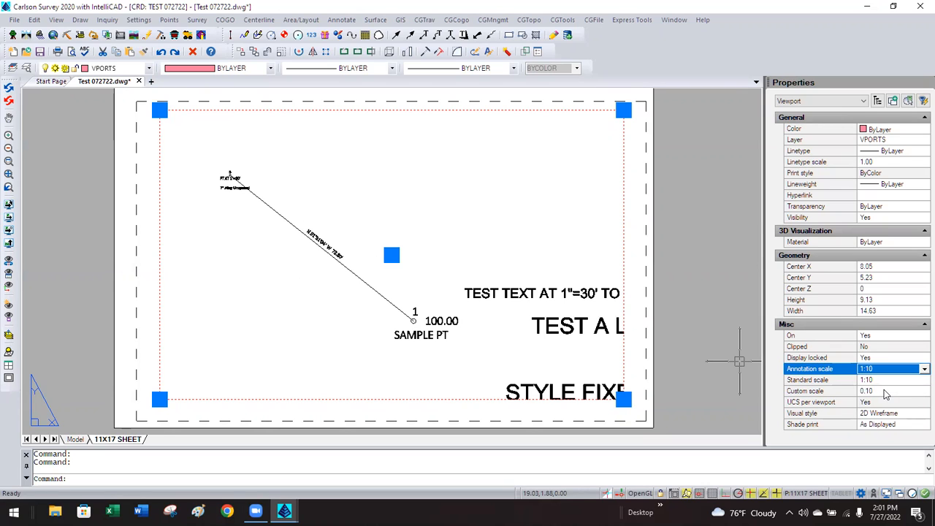
left_click(920, 371)
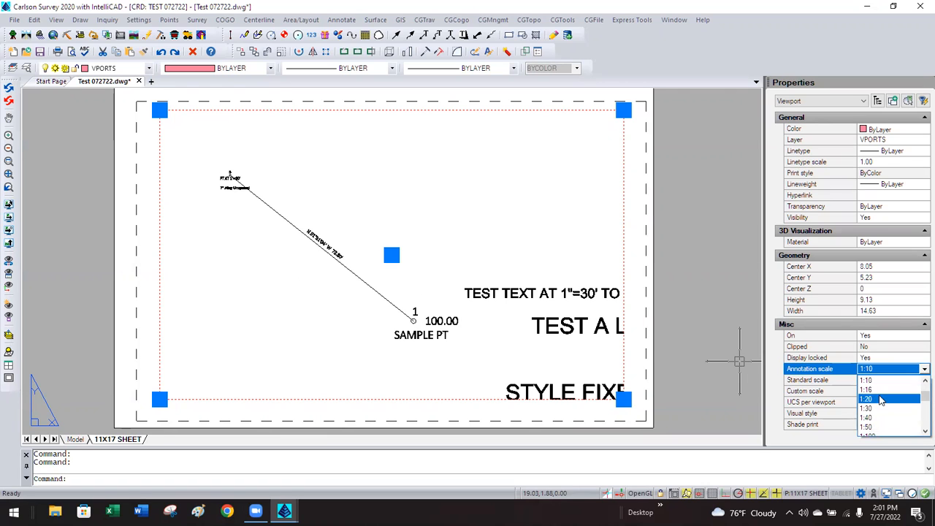
left_click(881, 400)
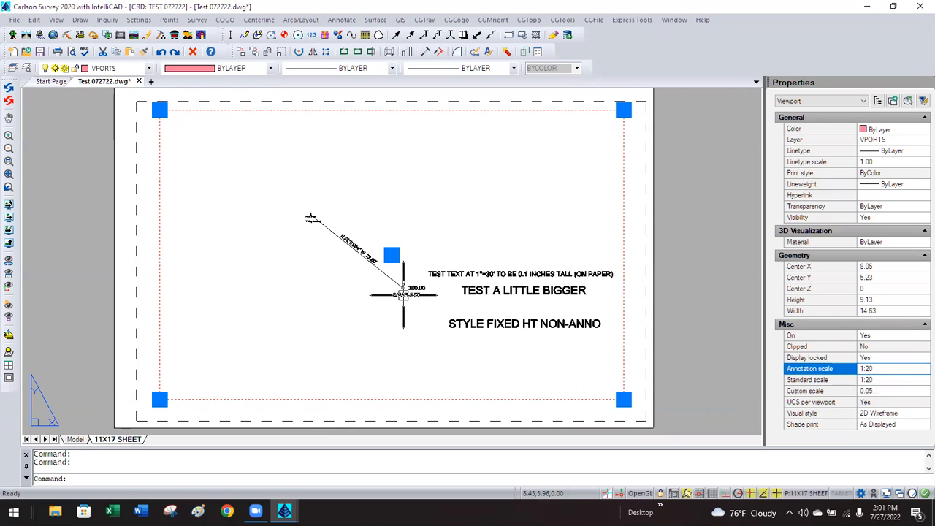
left_click(885, 368)
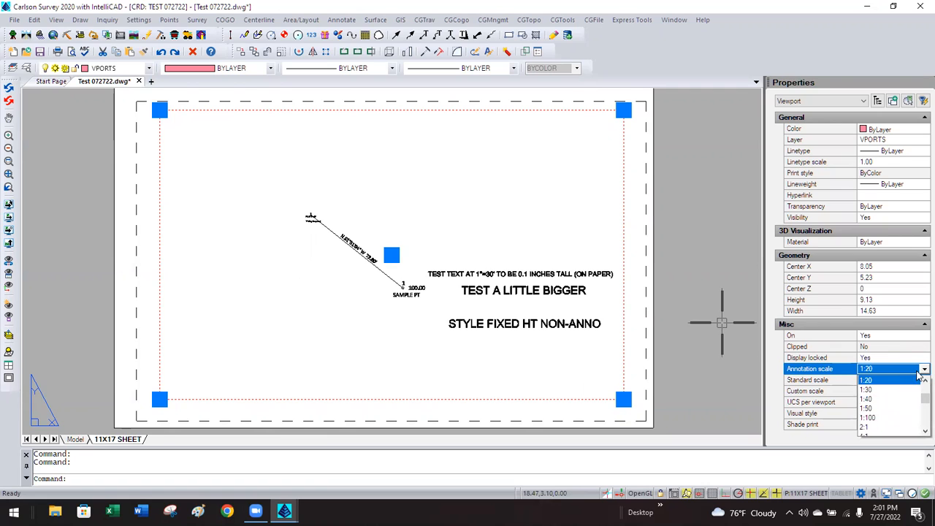
scroll(918, 391, "up", 3)
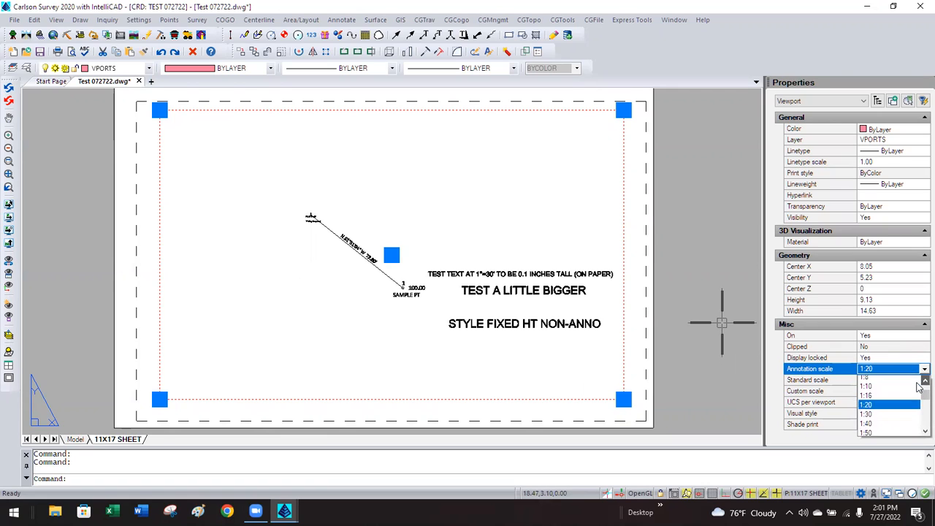
scroll(919, 388, "up", 3)
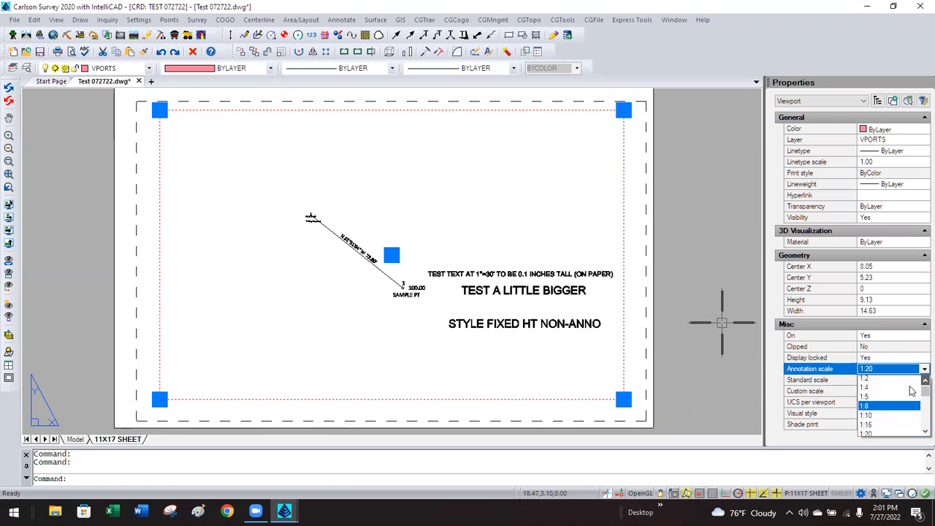
left_click(864, 400)
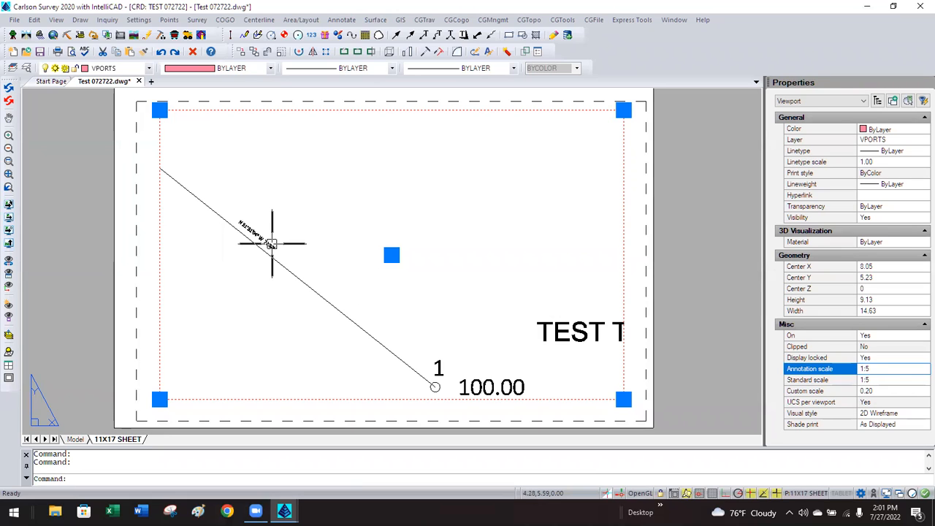
At 1:5, move the bearing label down the line near point 1.
double_click(305, 217)
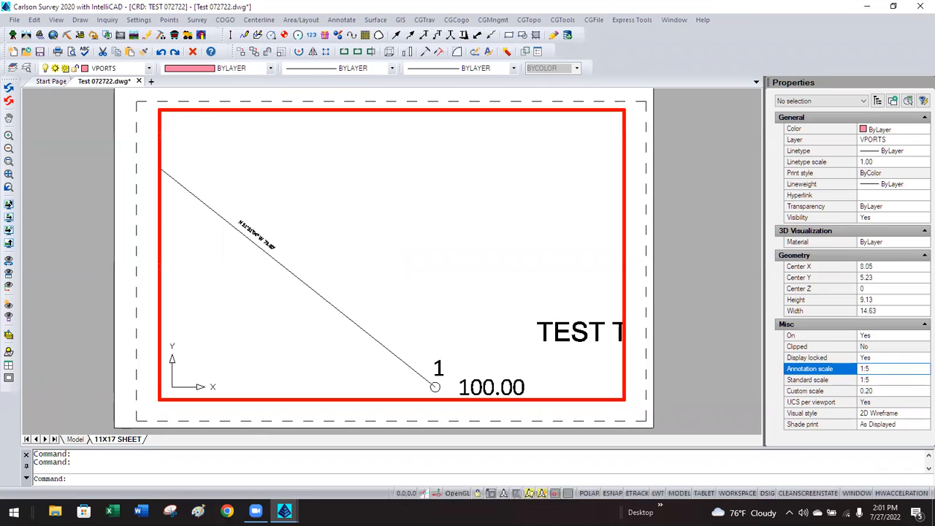
left_click(267, 241)
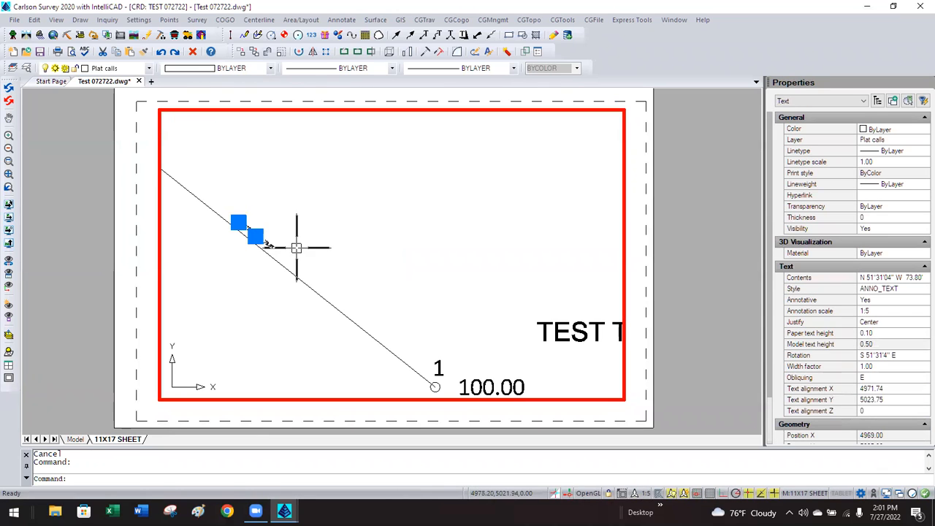
type("M")
key("Return")
left_click(285, 198)
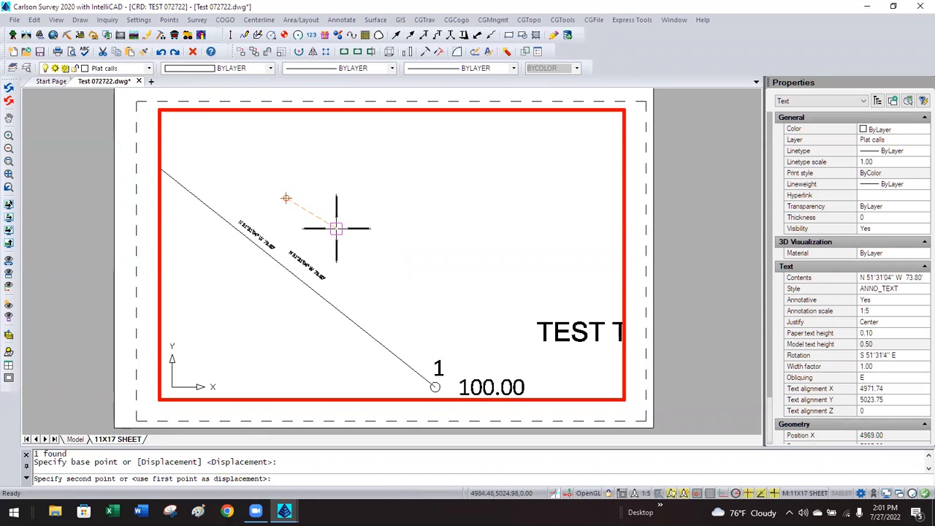
left_click(423, 309)
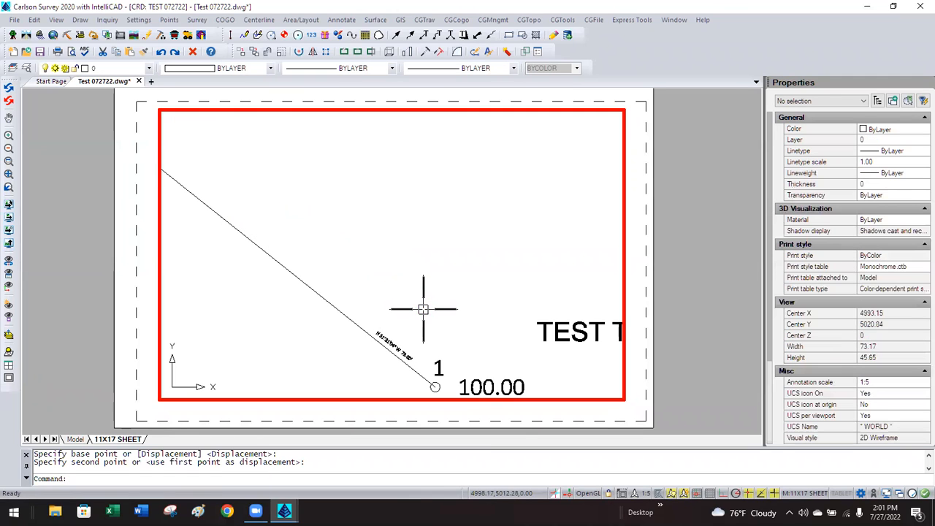
double_click(666, 243)
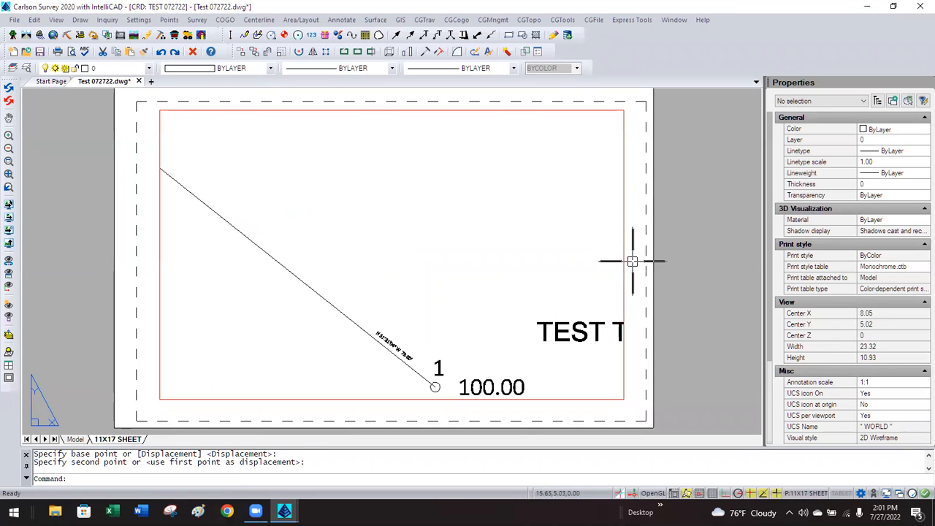
Set the sheet viewport's annotation scale to 1:10.
left_click(623, 267)
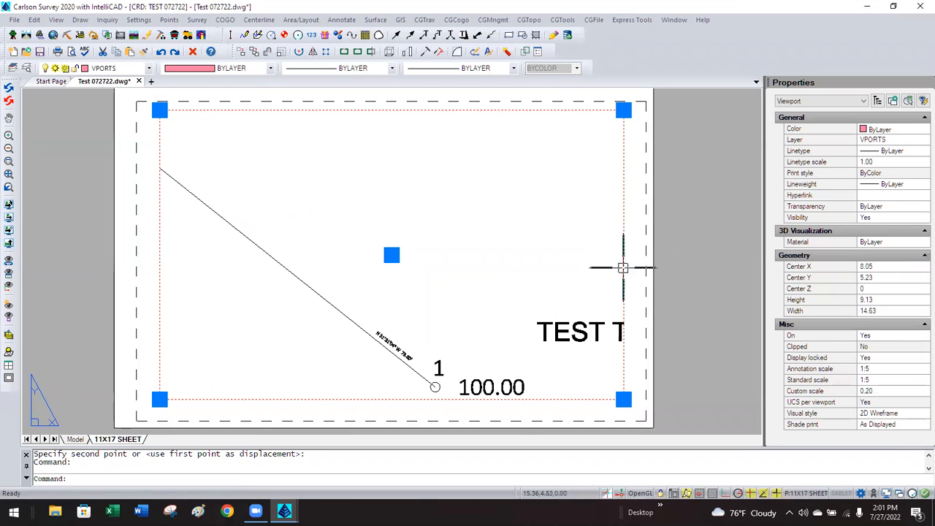
left_click(880, 371)
left_click(886, 368)
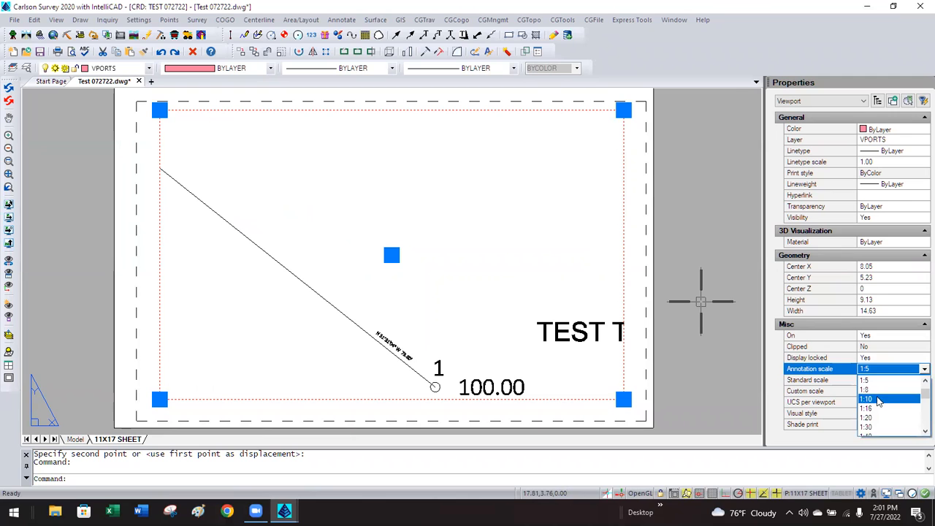
left_click(879, 399)
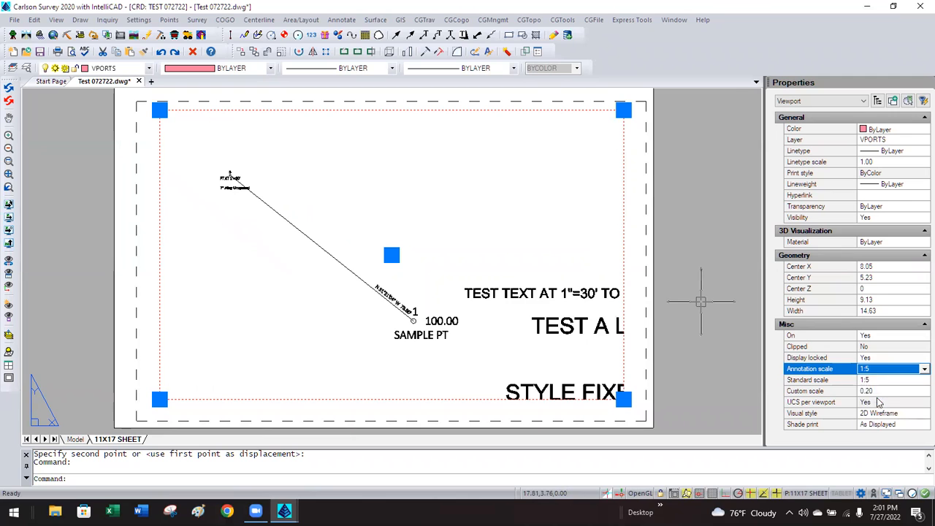
Move the bearing label to the middle of the line at 1:10.
double_click(394, 292)
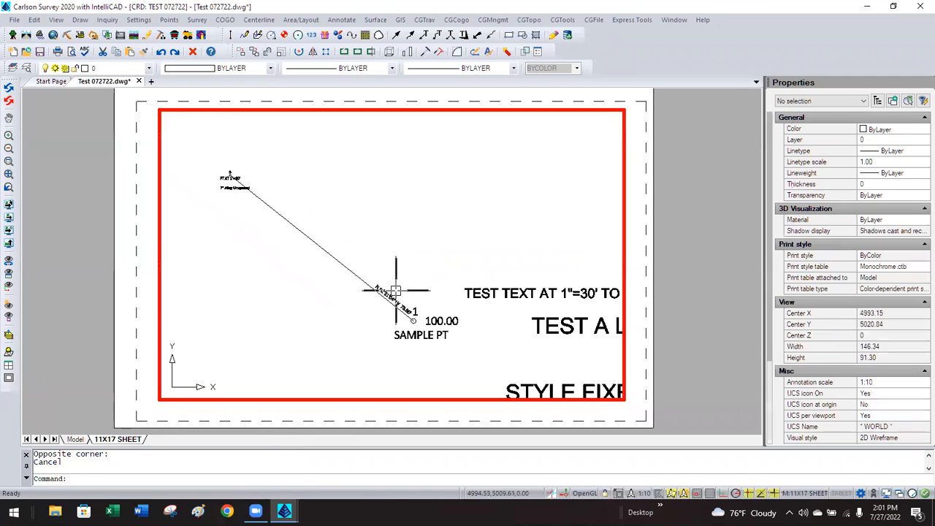
left_click(393, 294)
type("m")
key("Return")
left_click(450, 243)
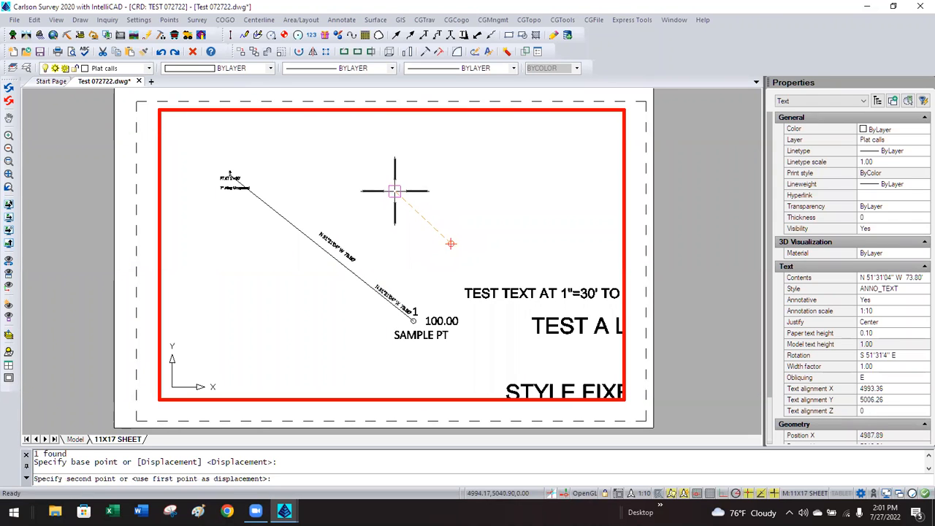
left_click(392, 195)
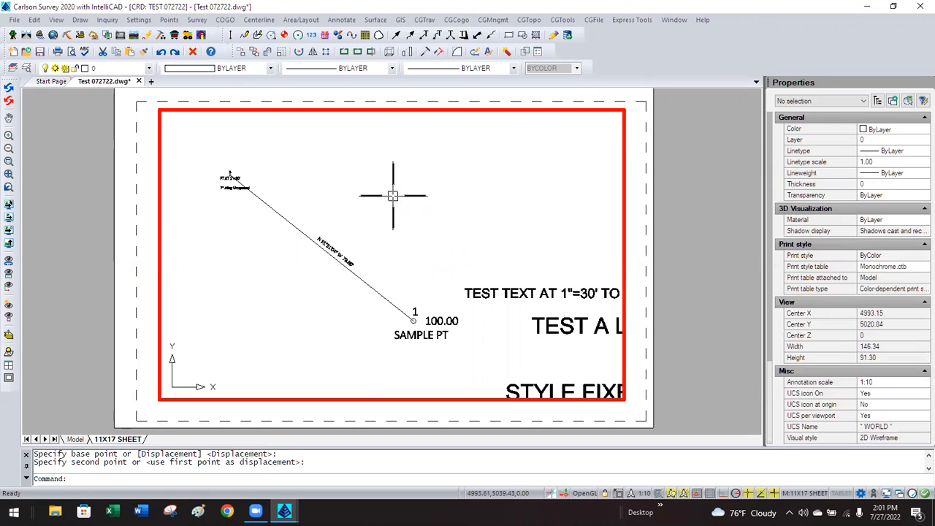
double_click(665, 235)
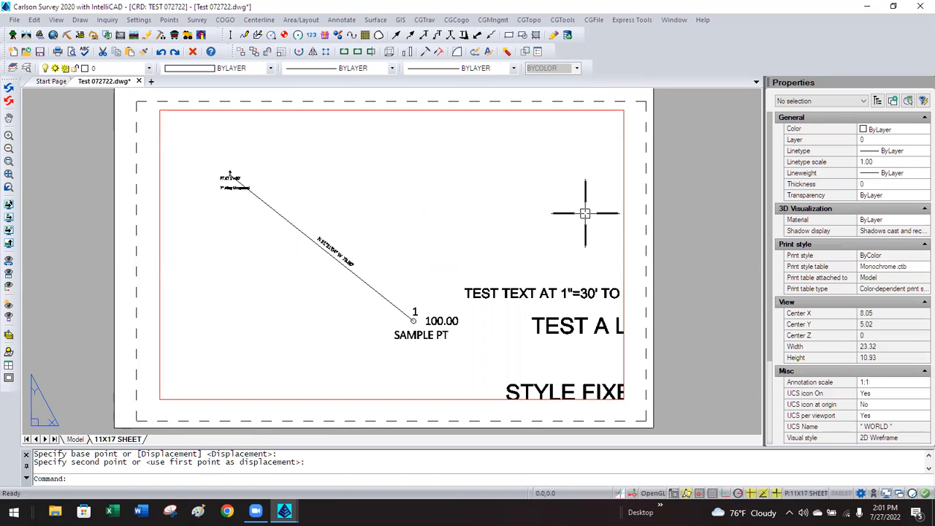
Set the sheet viewport's annotation scale to 1:20.
left_click(625, 251)
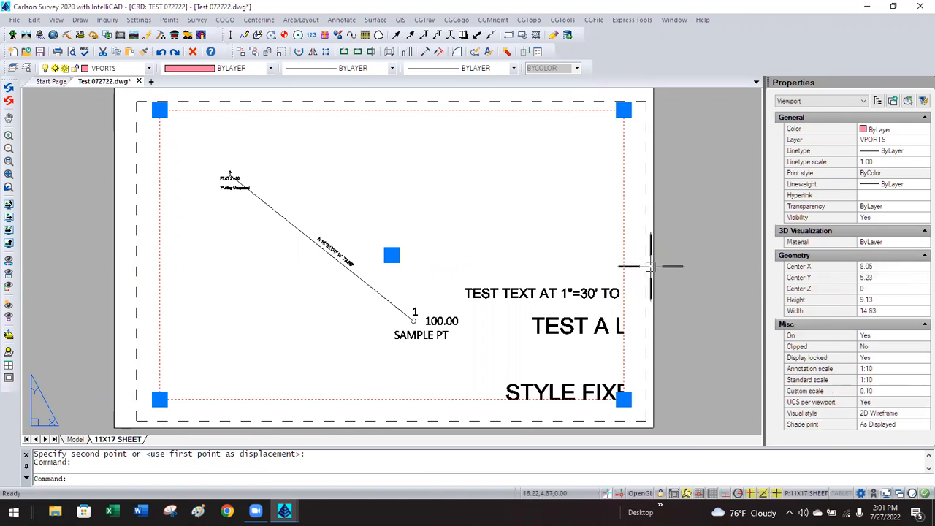
left_click(881, 369)
left_click(883, 367)
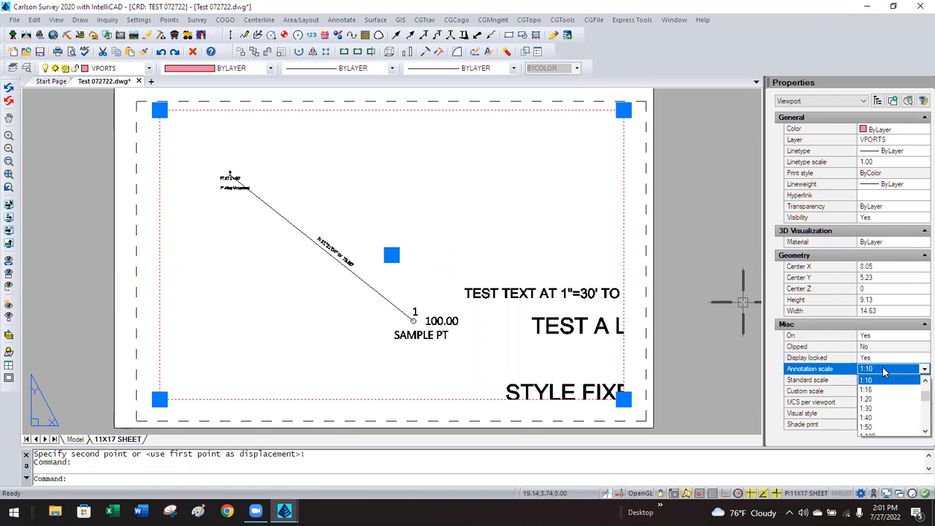
left_click(877, 400)
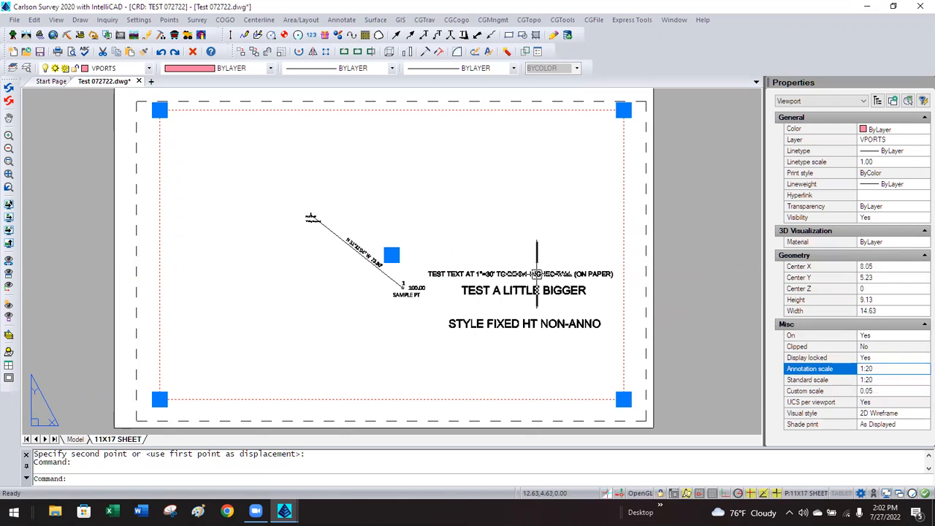
At 1:20, move the bearing label slightly up and left.
double_click(350, 258)
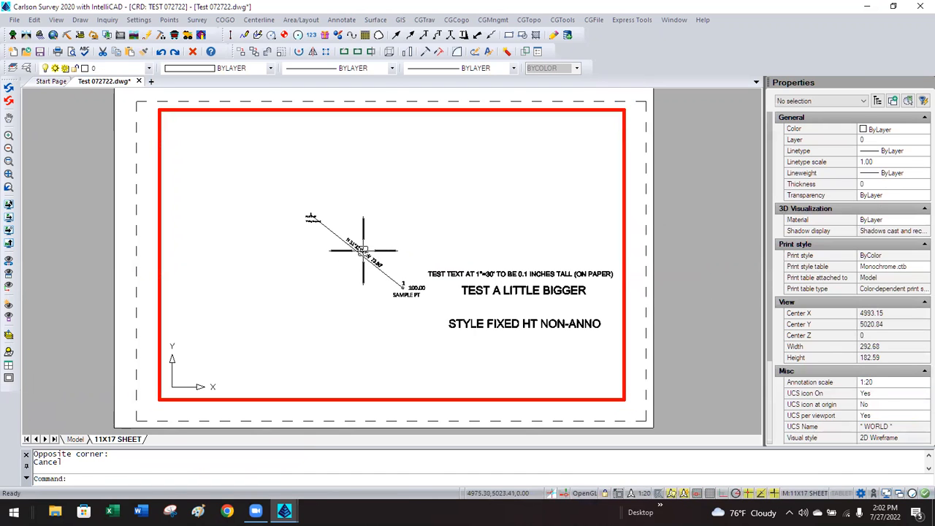
left_click(364, 249)
type("MM")
key("Return")
left_click(390, 232)
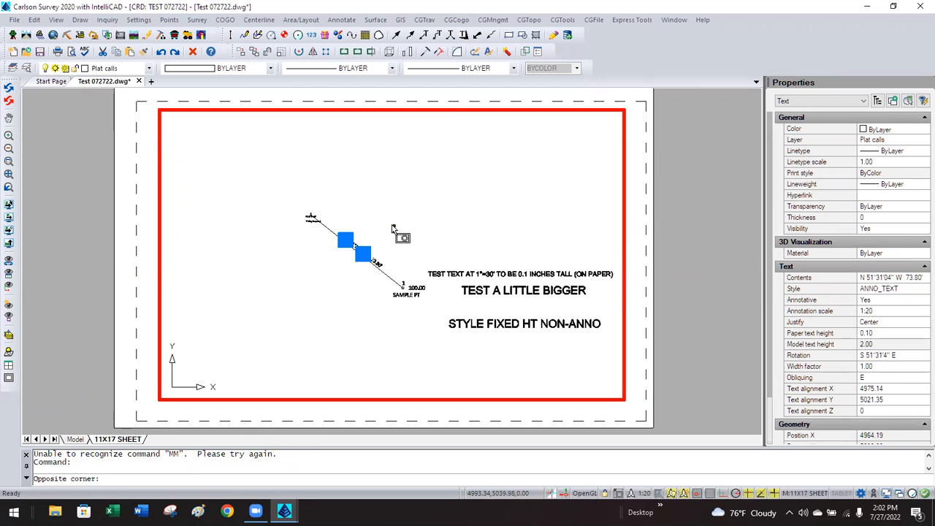
left_click(389, 219)
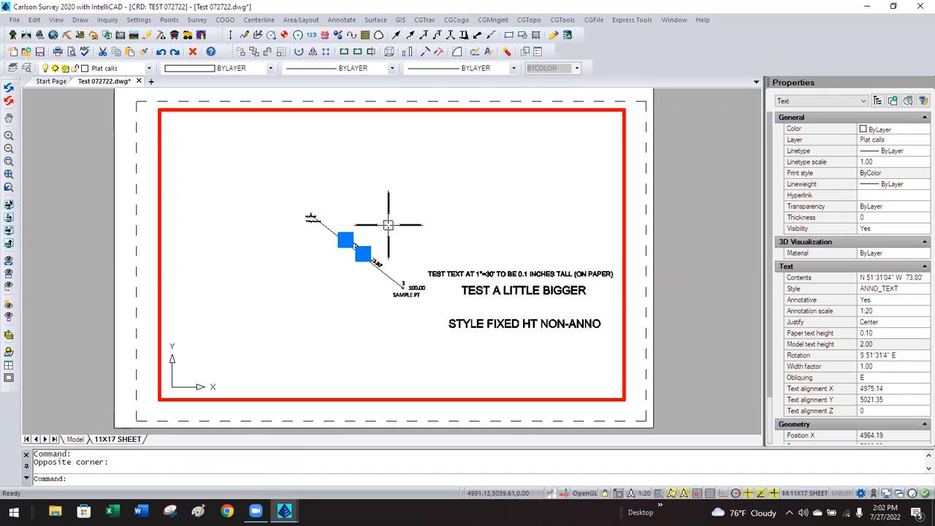
type("m")
key("Return")
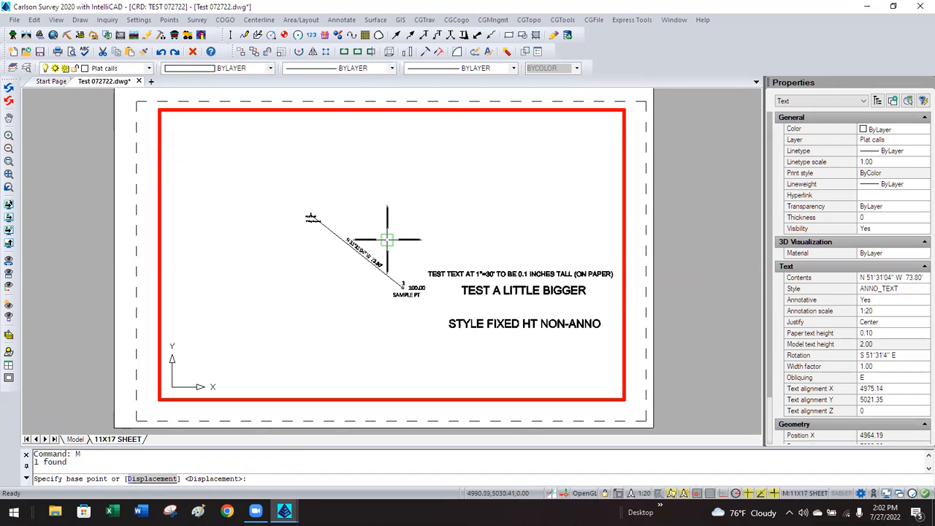
left_click(387, 219)
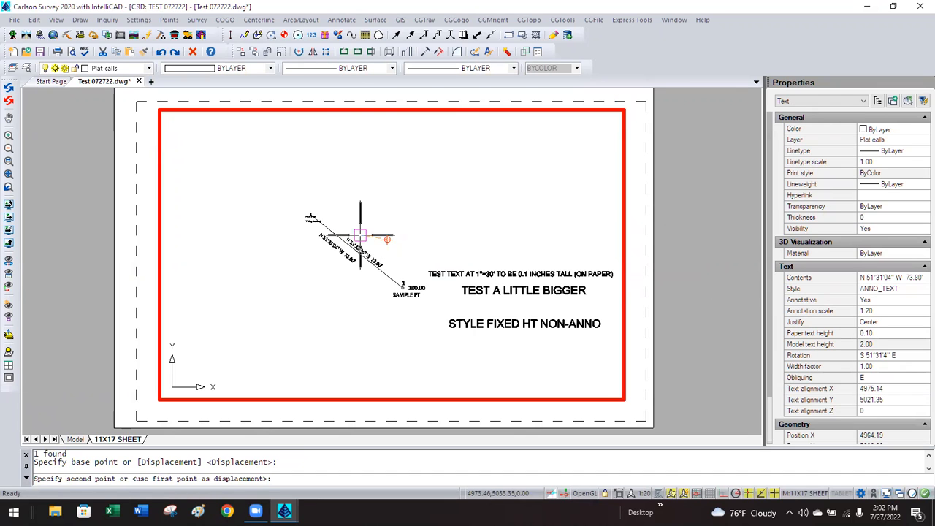
left_click(368, 205)
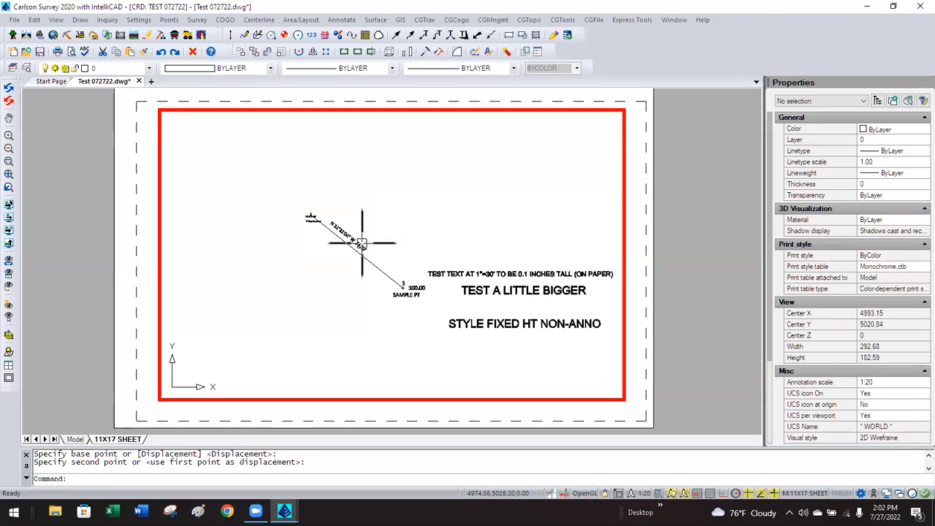
Set the bearing label's Rotation to E in Properties.
left_click(361, 243)
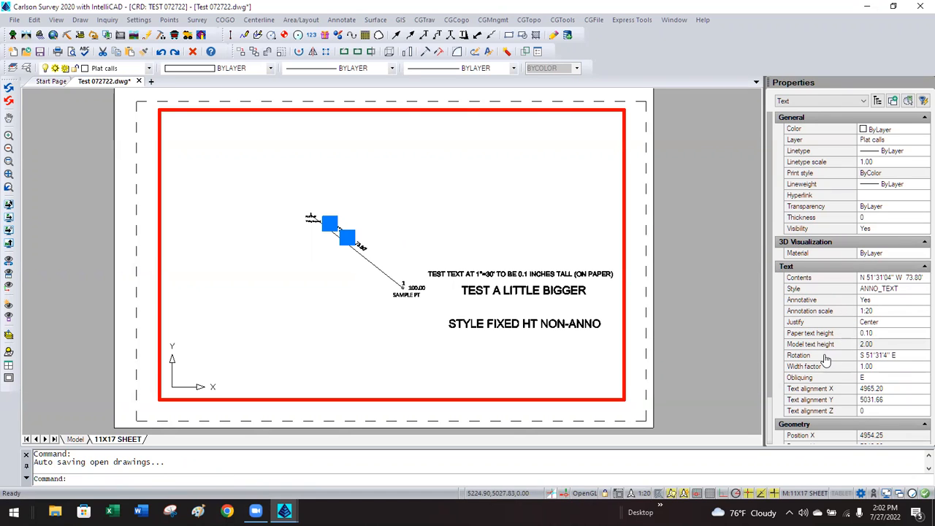
left_click(906, 354)
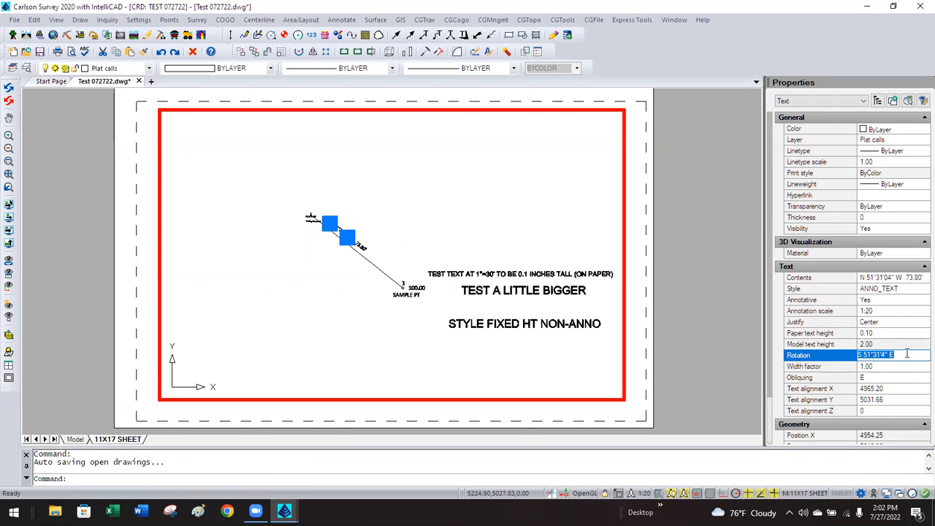
type("E")
key("Return")
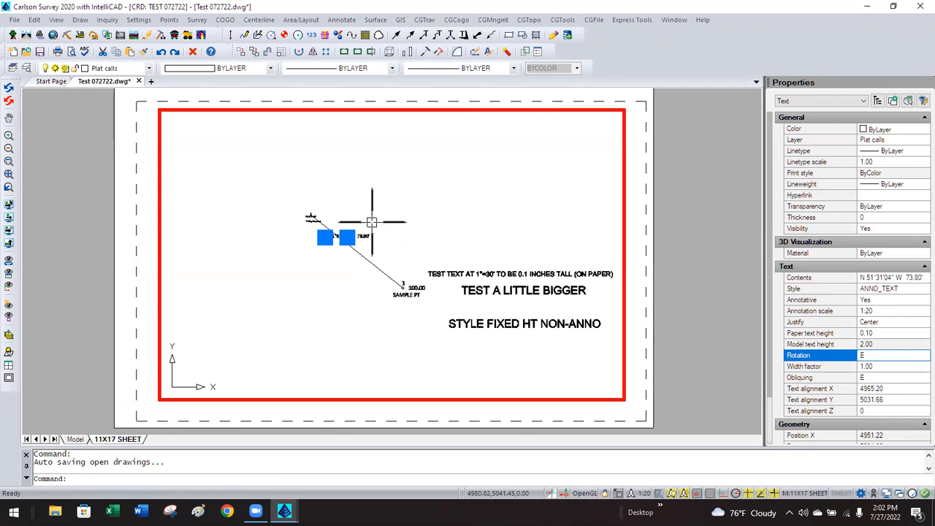
key("Escape")
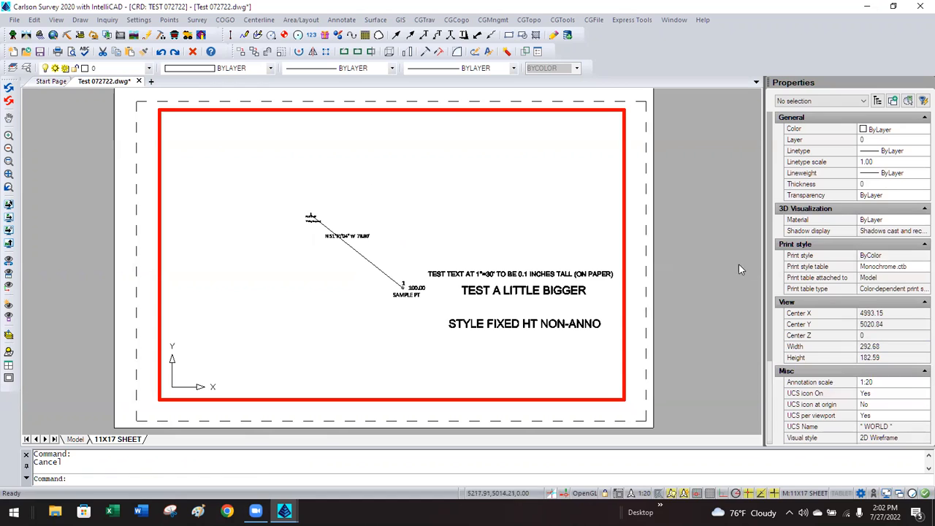
Change the sheet viewport's annotation scale to 1:5.
double_click(672, 255)
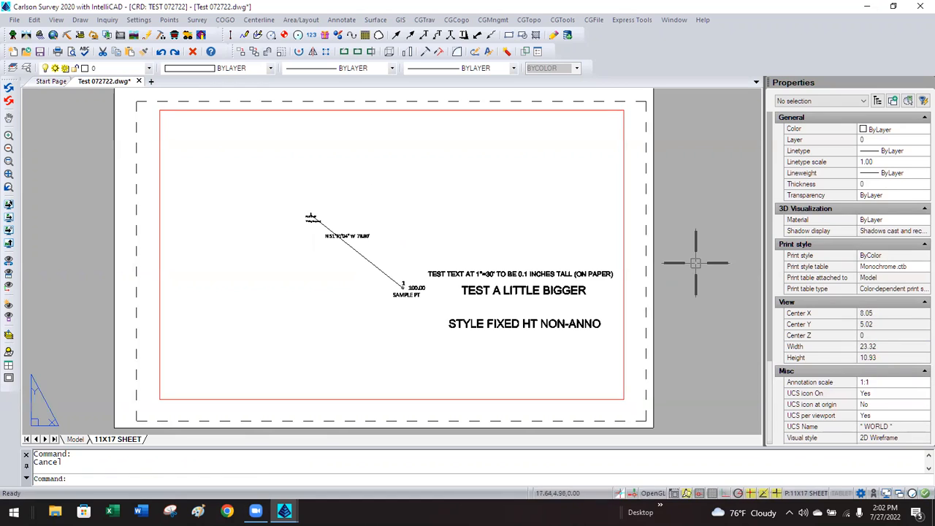
left_click(622, 246)
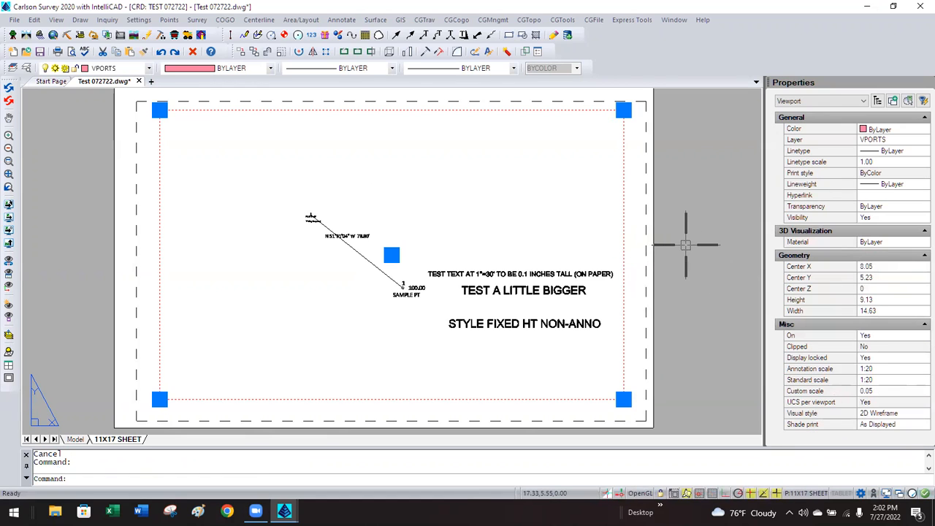
left_click(886, 372)
left_click(884, 369)
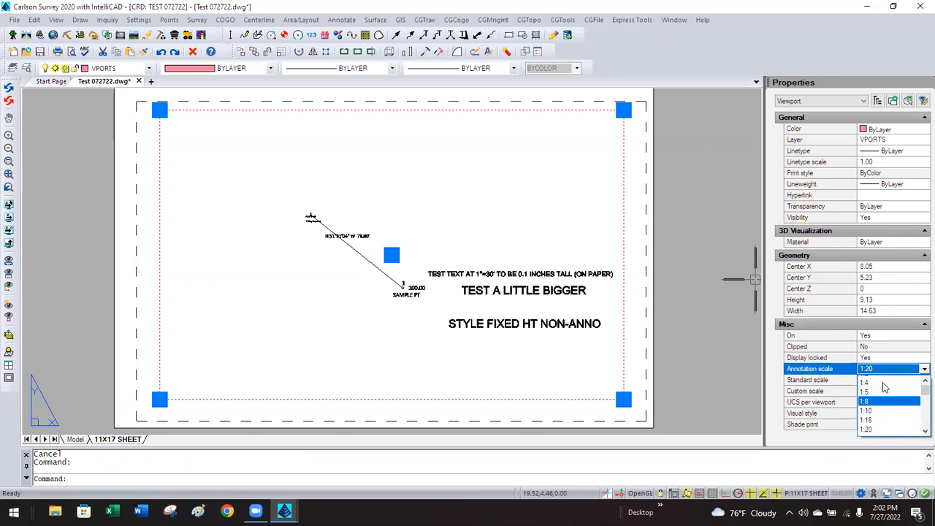
scroll(885, 398, "up", 2)
left_click(884, 407)
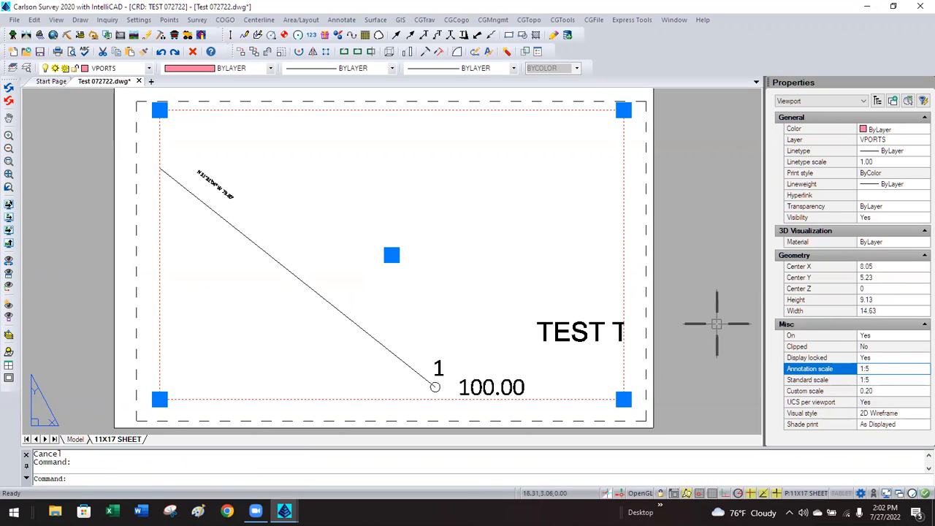
Switch the viewport to 1:10 and move the bearing label further down the line.
left_click(886, 371)
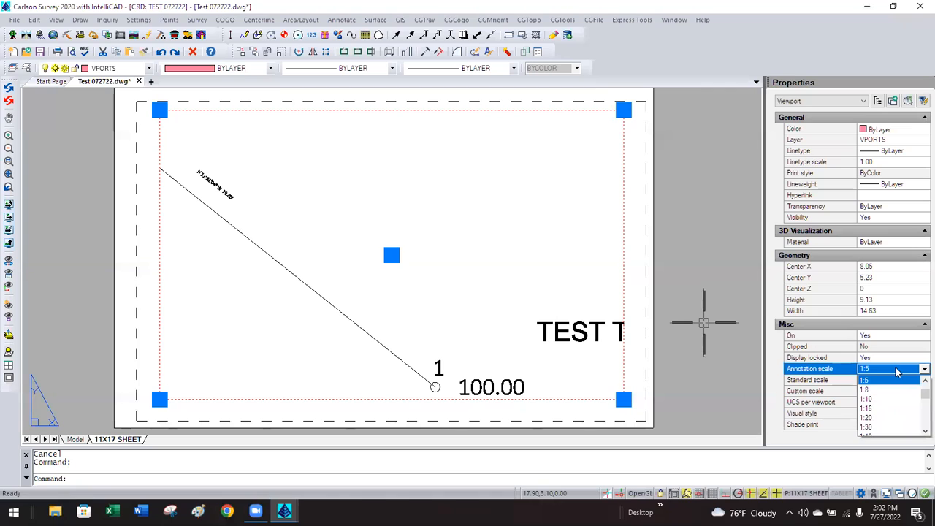
left_click(884, 399)
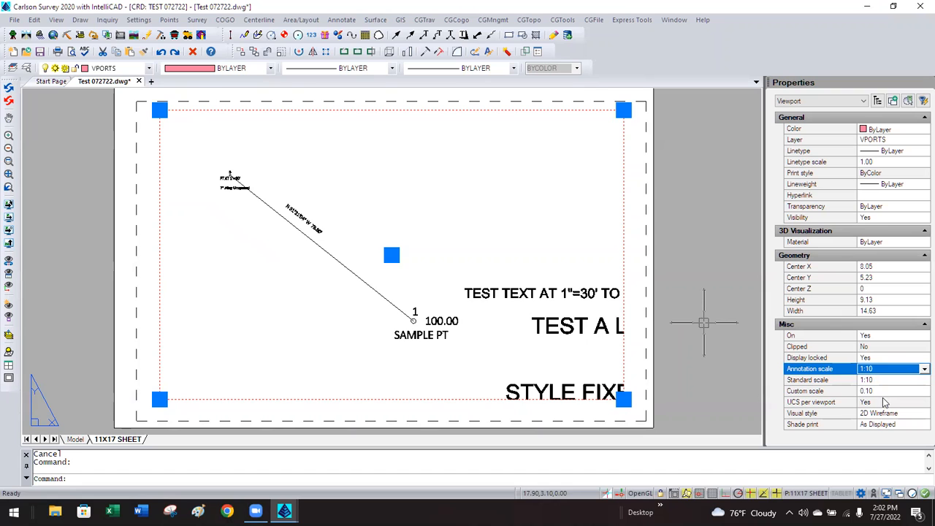
double_click(311, 265)
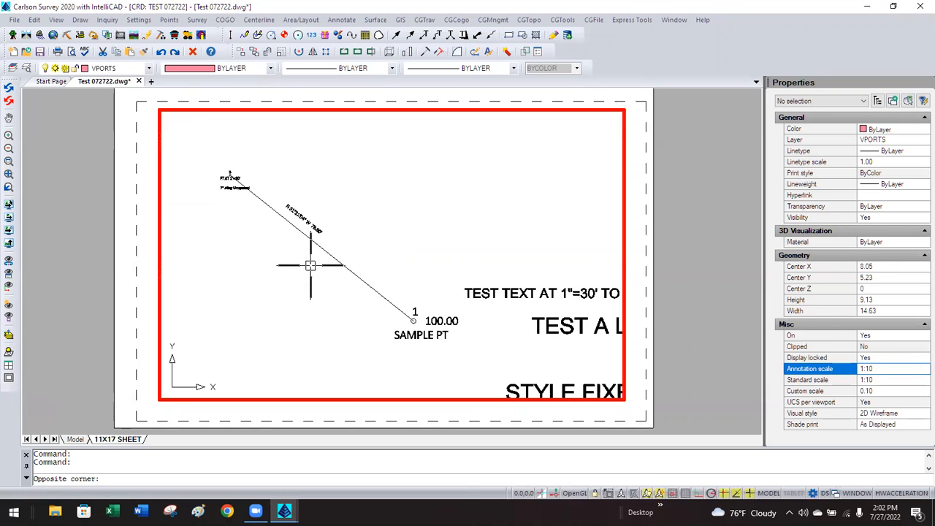
left_click(313, 213)
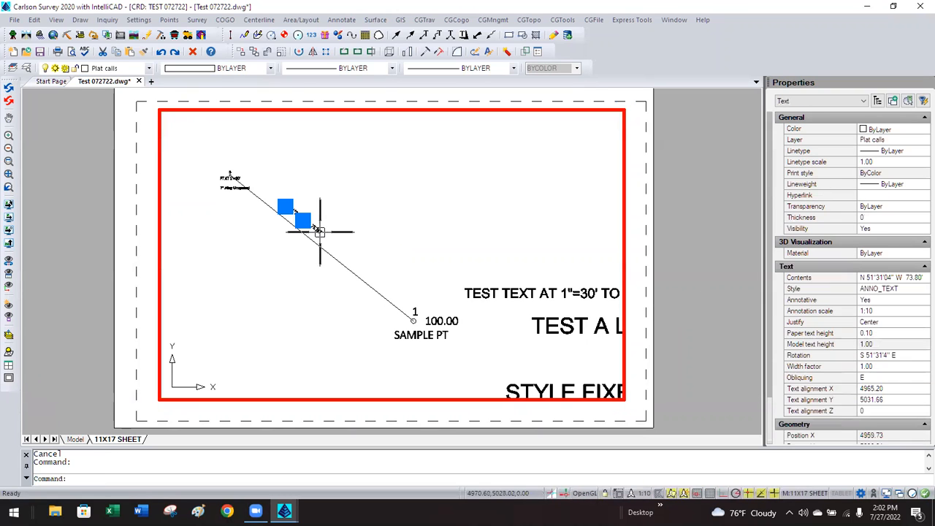
type("m")
key("Return")
left_click(214, 256)
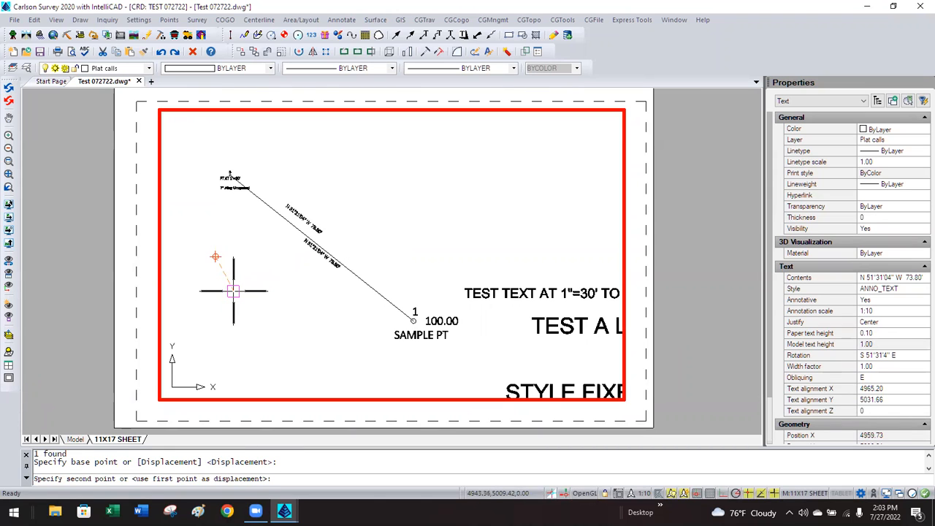
left_click(233, 291)
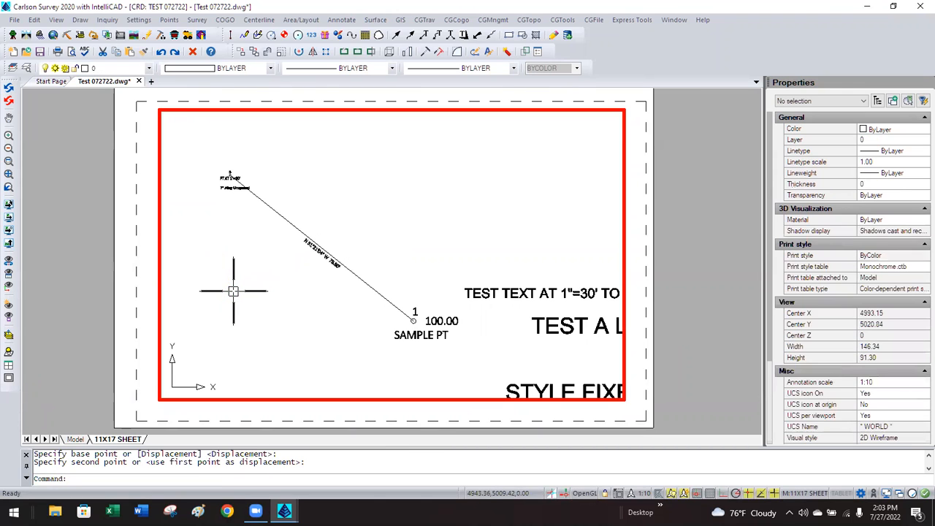
double_click(703, 263)
left_click(619, 261)
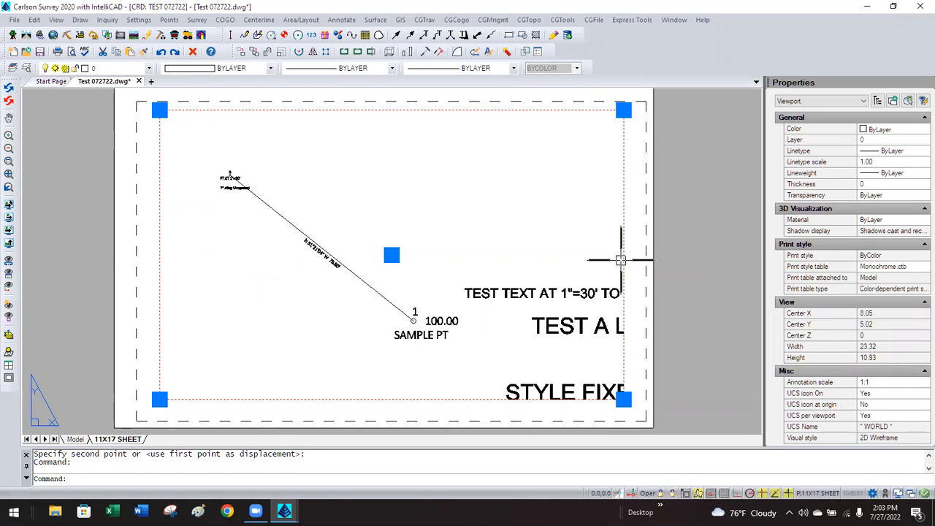
Set the viewport annotation scale to 1:20, then back to 1:5.
left_click(881, 373)
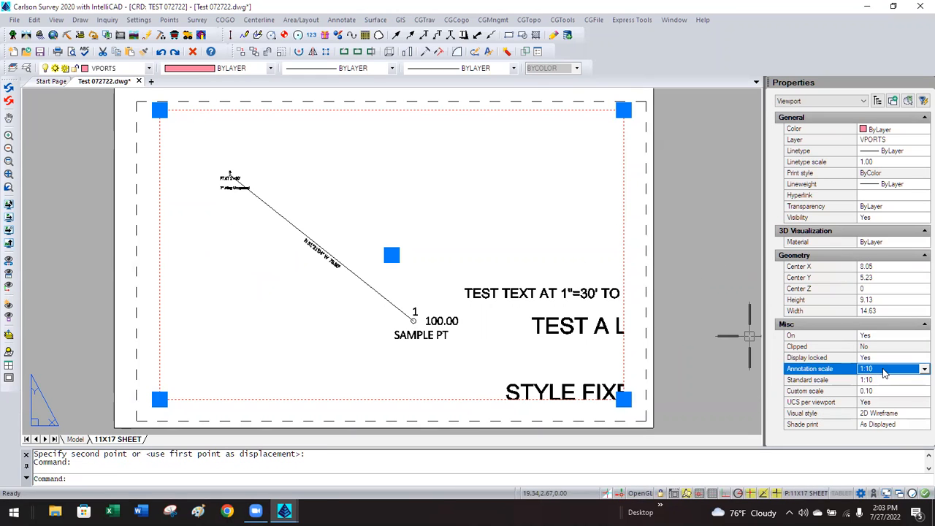
left_click(884, 368)
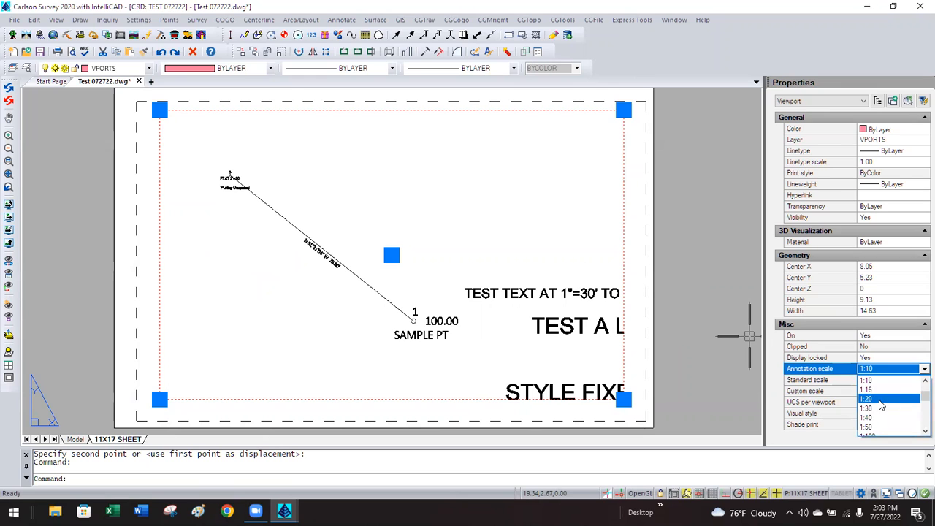
left_click(882, 400)
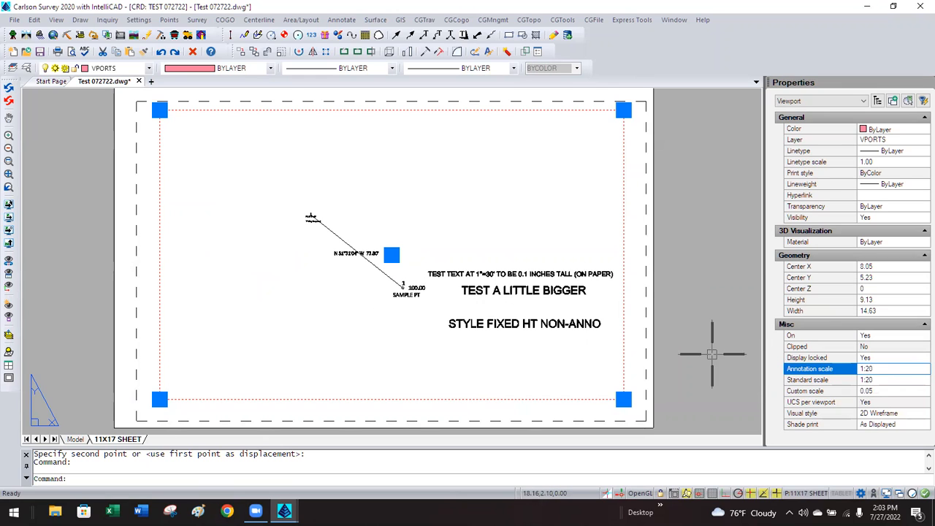
left_click(885, 370)
scroll(882, 390, "up", 3)
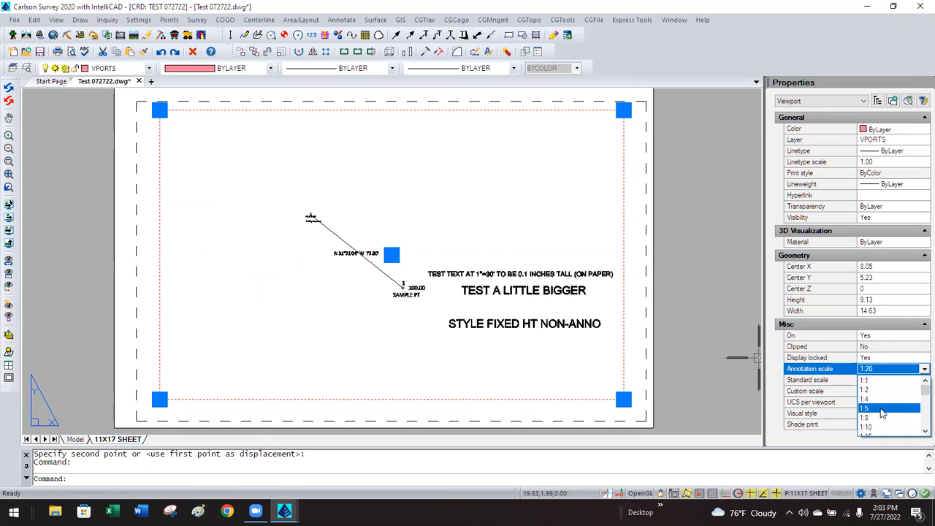
left_click(882, 409)
Maximize and restore the viewport, then regenerate the drawing with REA.
left_click(252, 255)
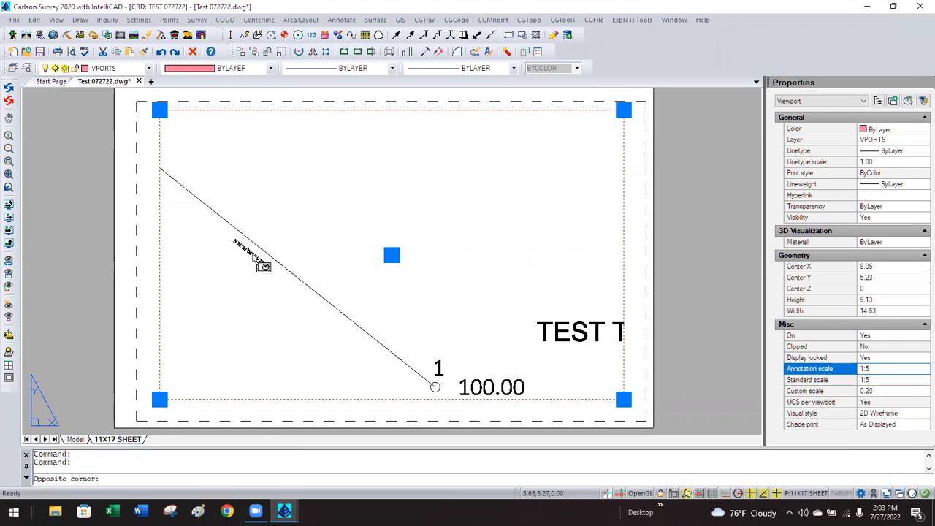
double_click(251, 254)
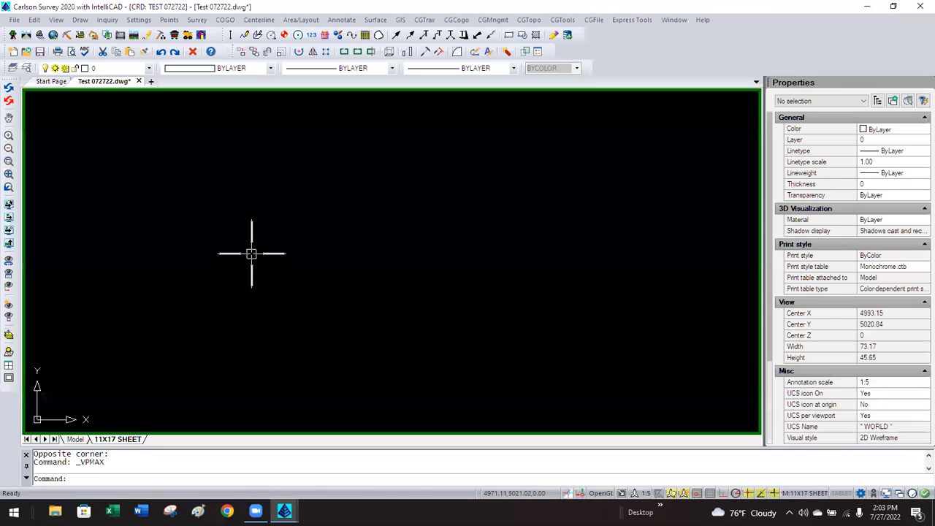
double_click(251, 254)
key("Escape")
key("Escape")
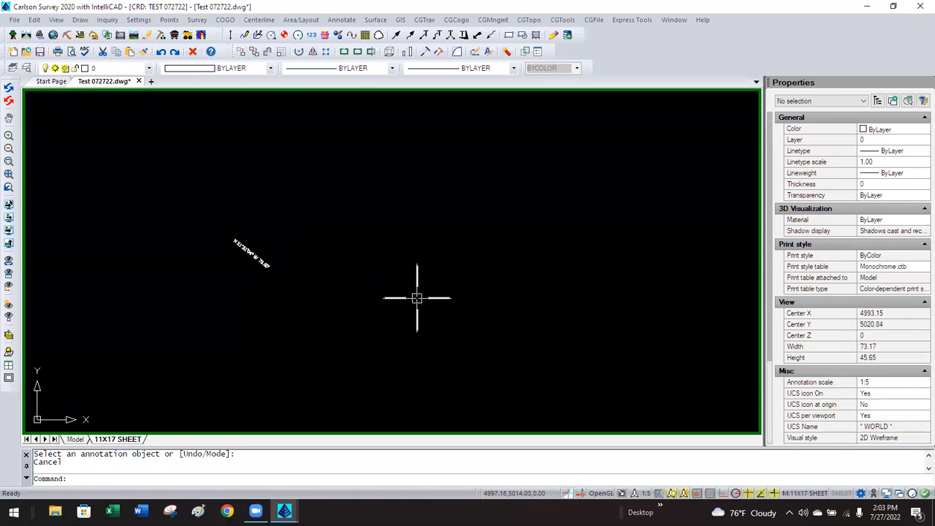
left_click(620, 494)
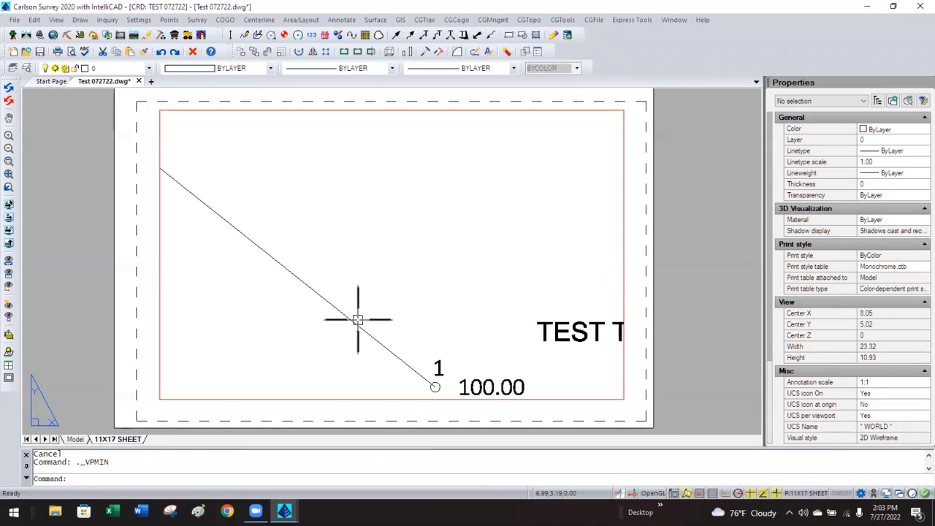
type("REA")
key("Return")
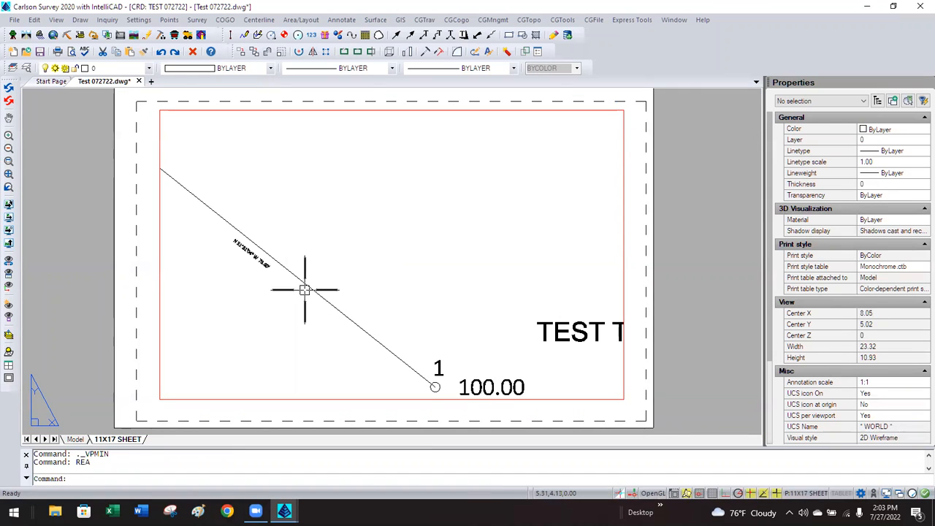
Window-select the bearing label and move it beside the line's lower end near point 1.
left_click(269, 269)
left_click(264, 286)
double_click(254, 279)
left_click(259, 273)
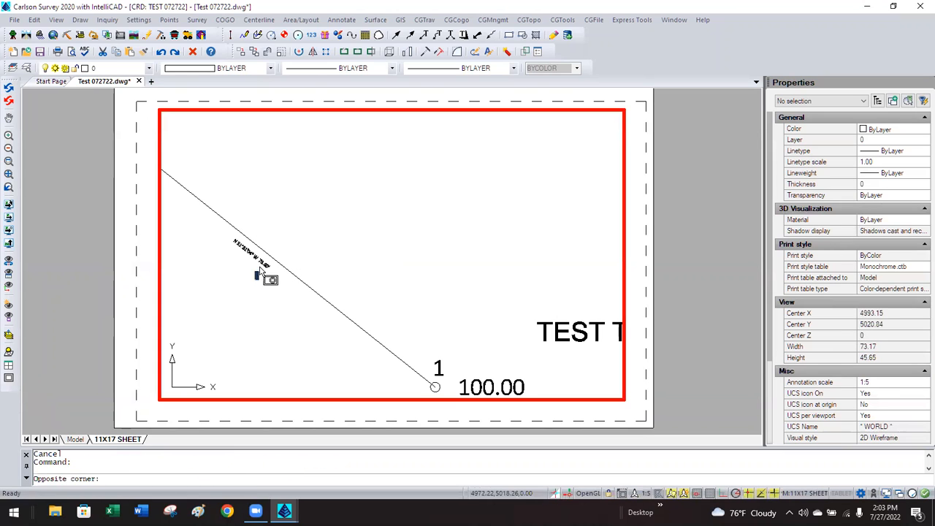
left_click(263, 261)
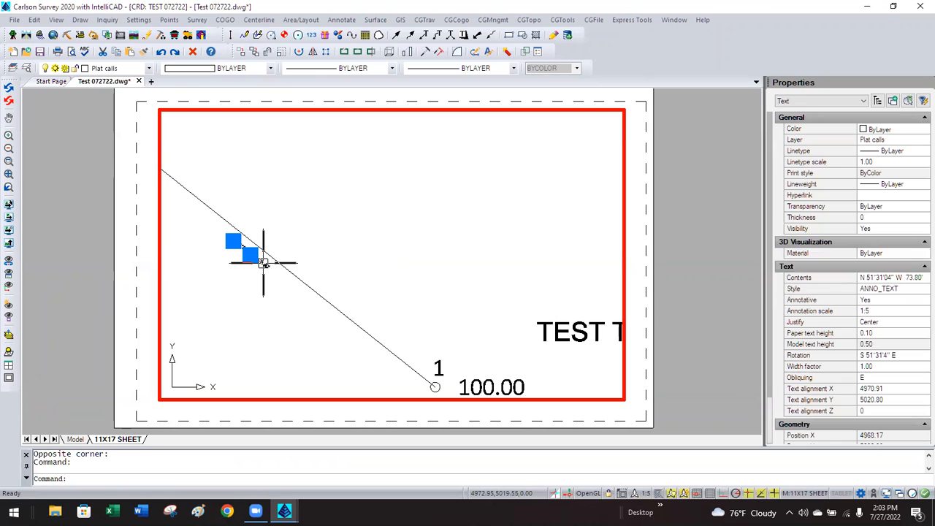
key("m")
key("Return")
left_click(282, 213)
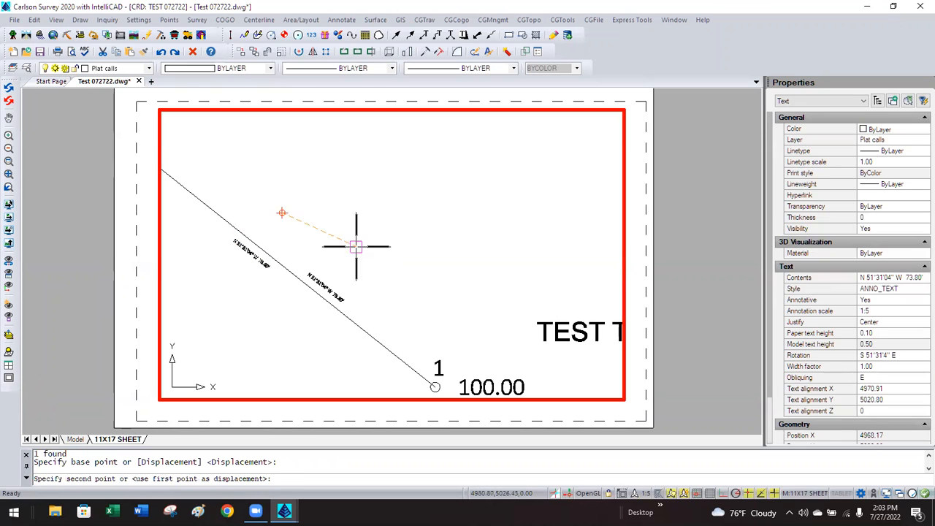
left_click(428, 309)
key("Escape")
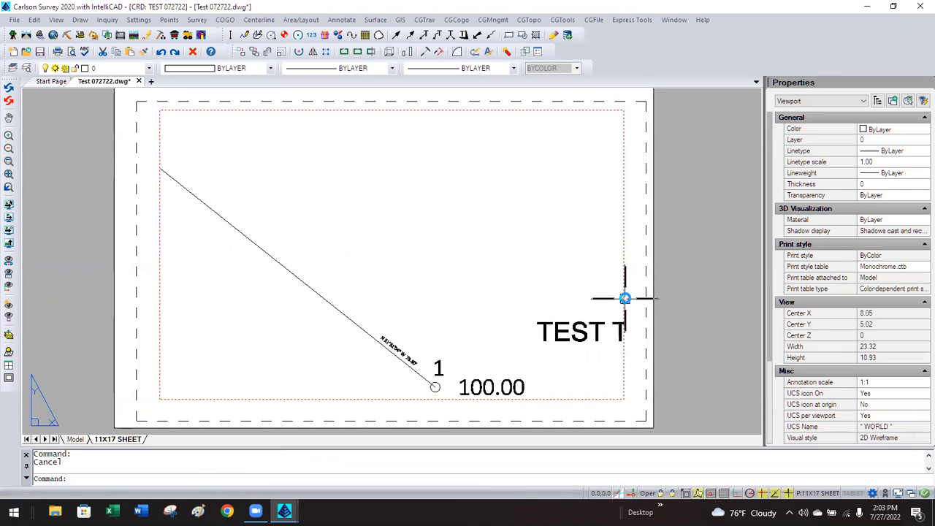
Switch the viewport annotation scale to 1:10, then 1:20, and zoom to review the labels.
left_click(624, 299)
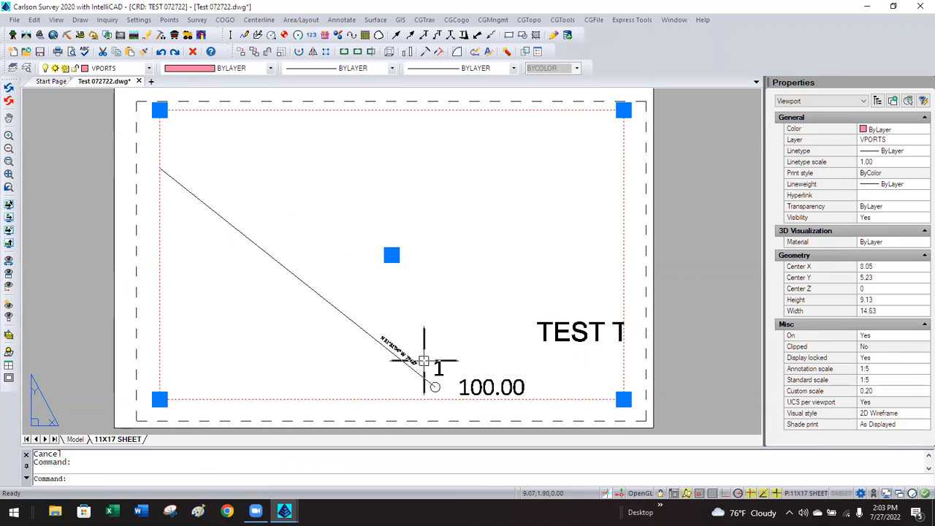
key("Escape")
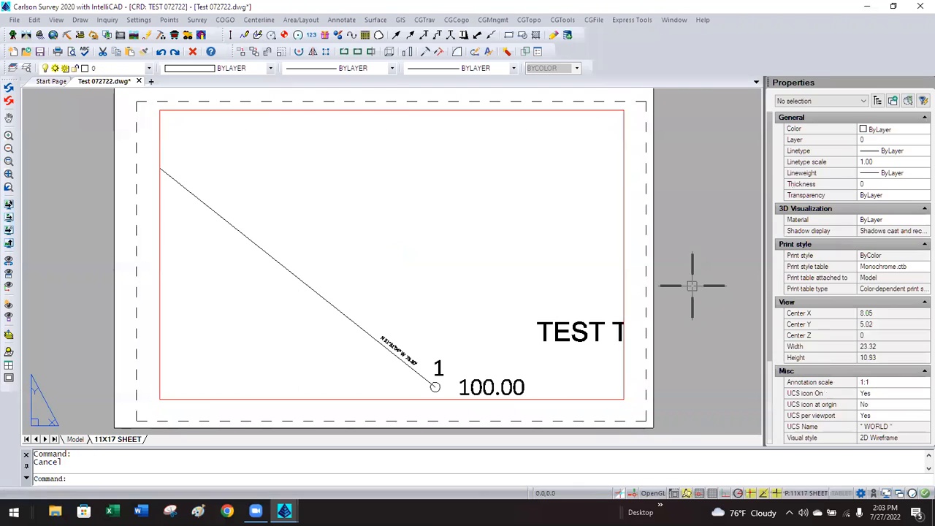
left_click(623, 302)
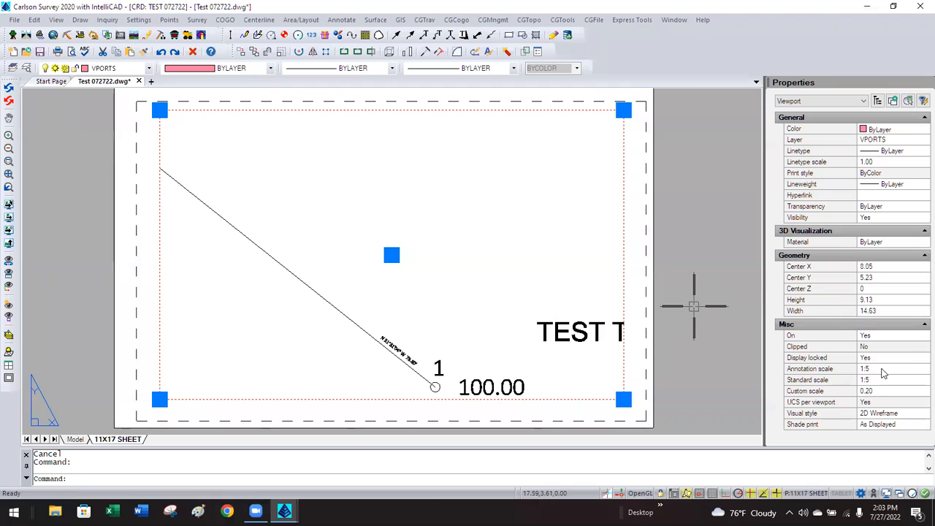
left_click(888, 371)
left_click(918, 370)
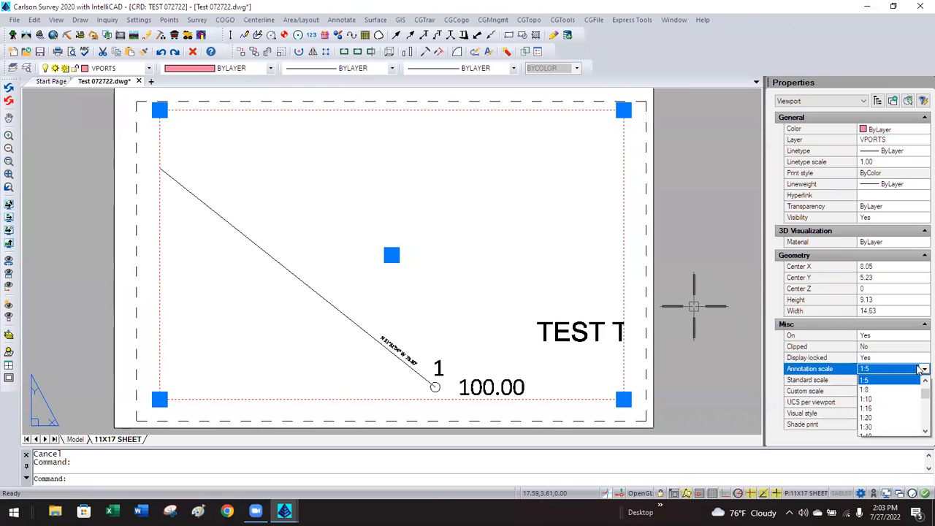
left_click(896, 401)
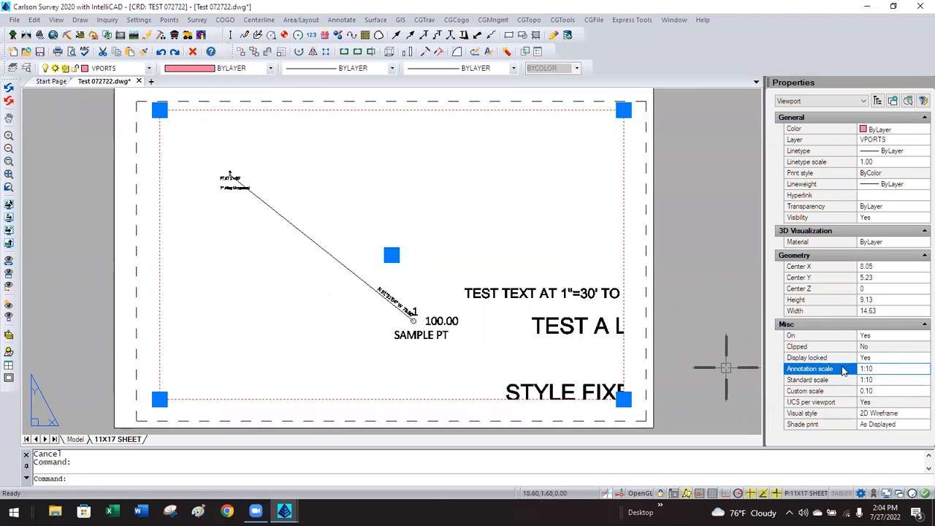
left_click(919, 371)
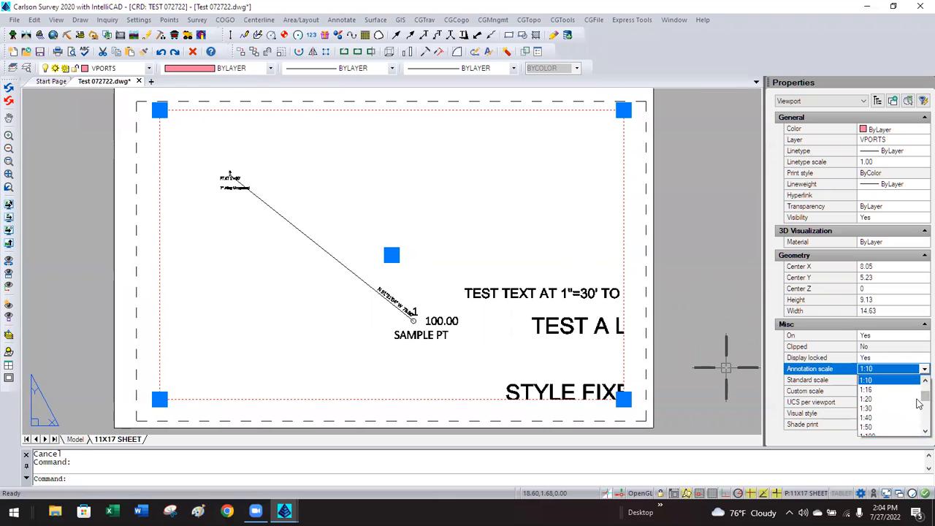
left_click(871, 401)
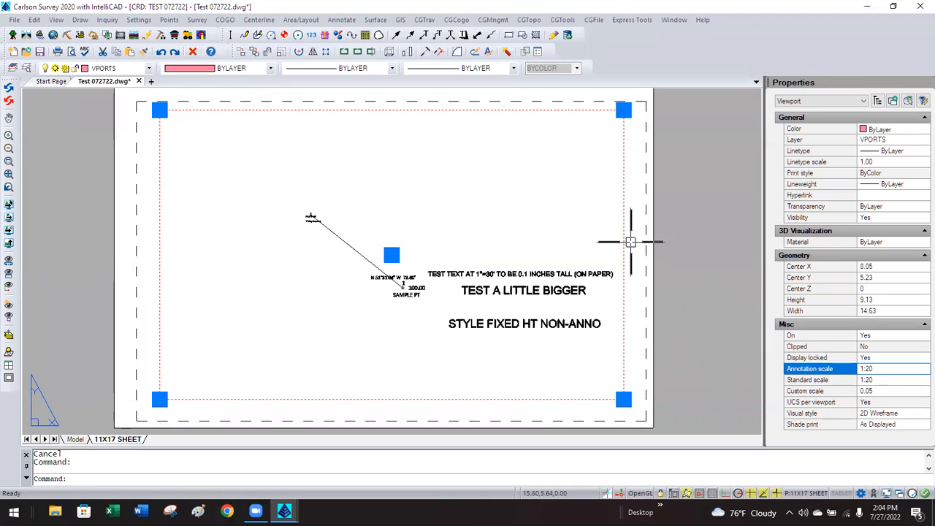
key("Escape")
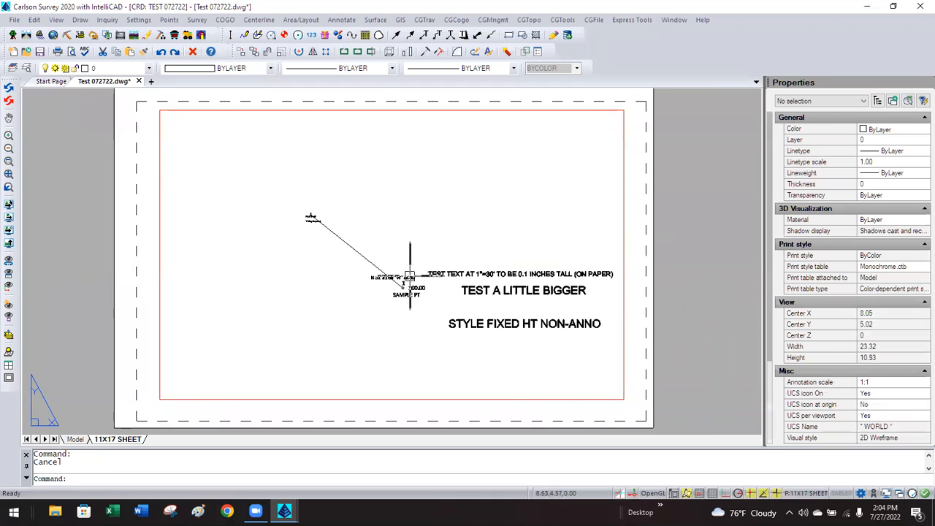
scroll(410, 276, "up", 2)
scroll(385, 281, "up", 2)
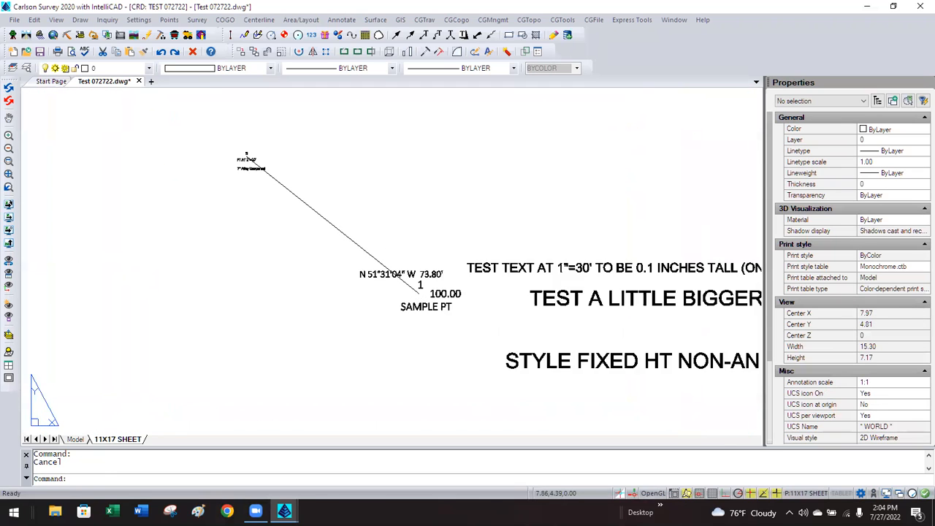
scroll(385, 282, "down", 2)
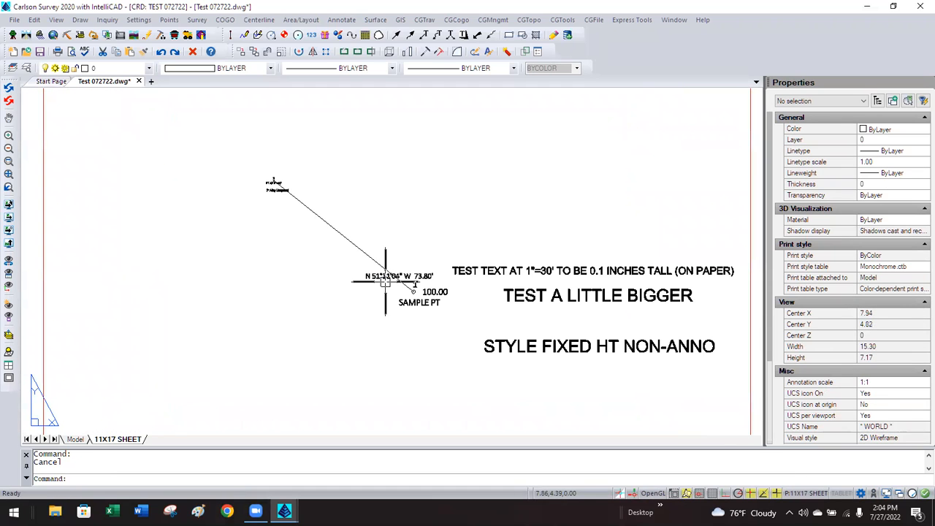
scroll(385, 281, "down", 1)
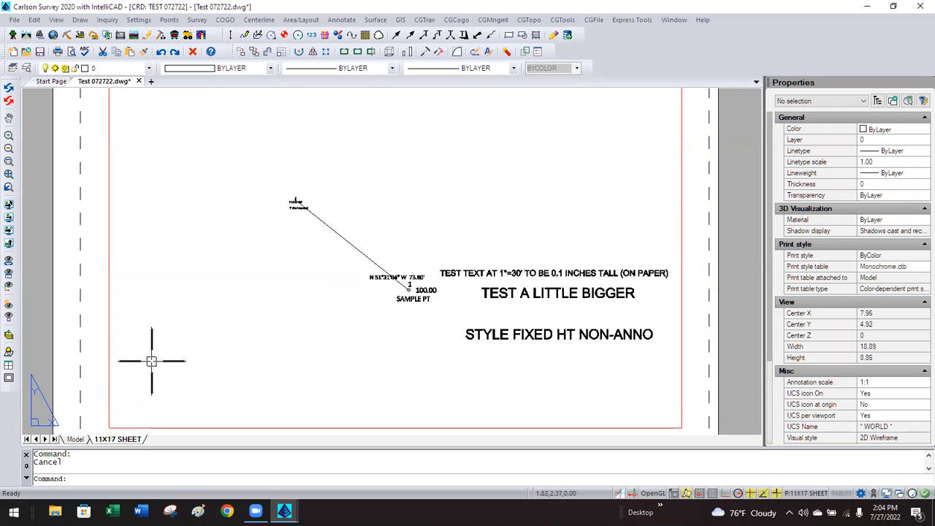
Switch to model space and set the annotation scale to 1:5, then 1:10.
left_click(75, 439)
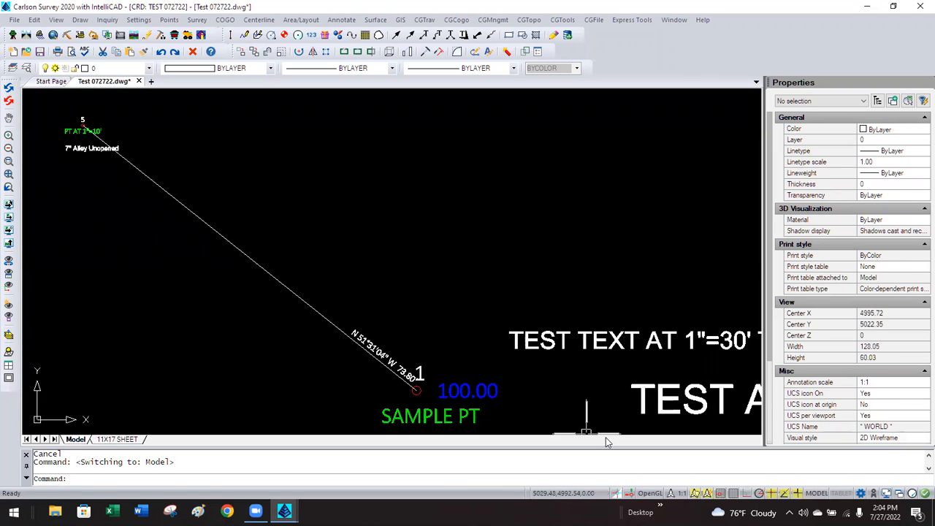
left_click(680, 494)
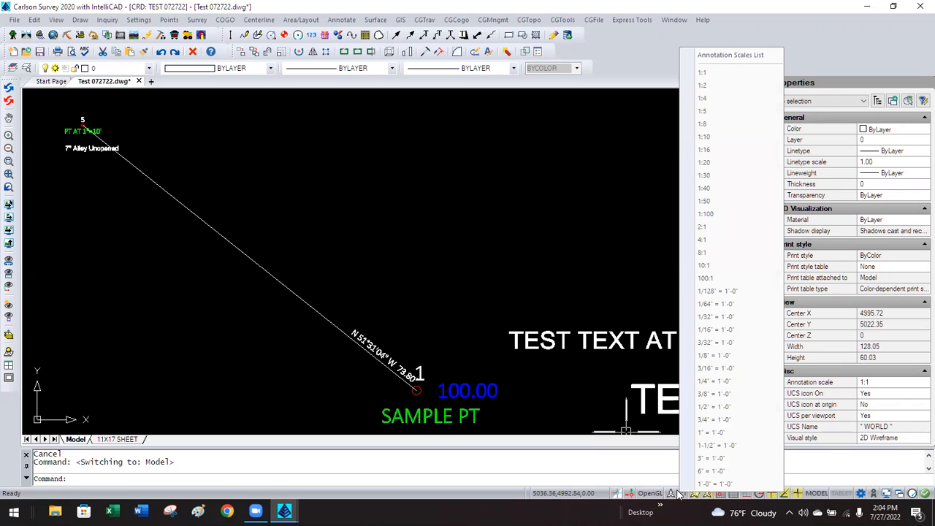
left_click(705, 112)
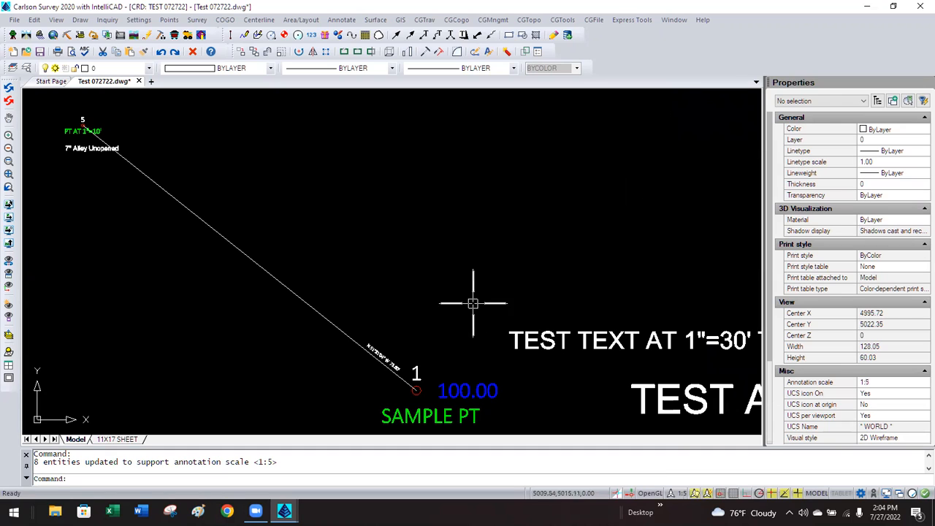
left_click(673, 493)
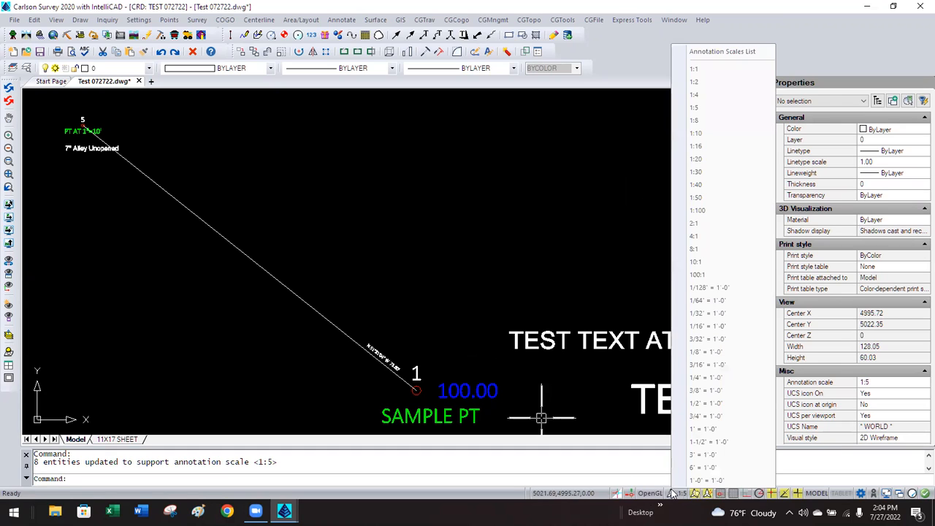
left_click(705, 134)
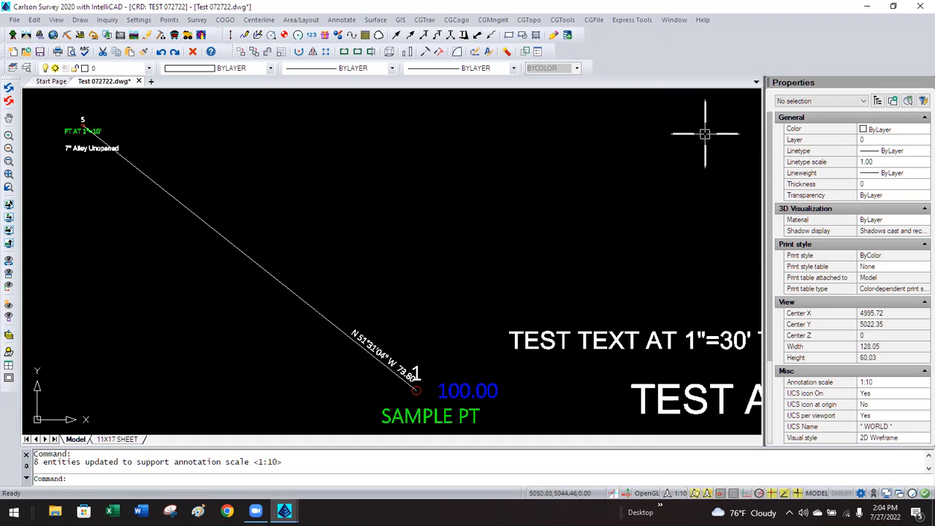
Abandon a first move and inspect the label's paper text height and alignment X.
left_click(392, 354)
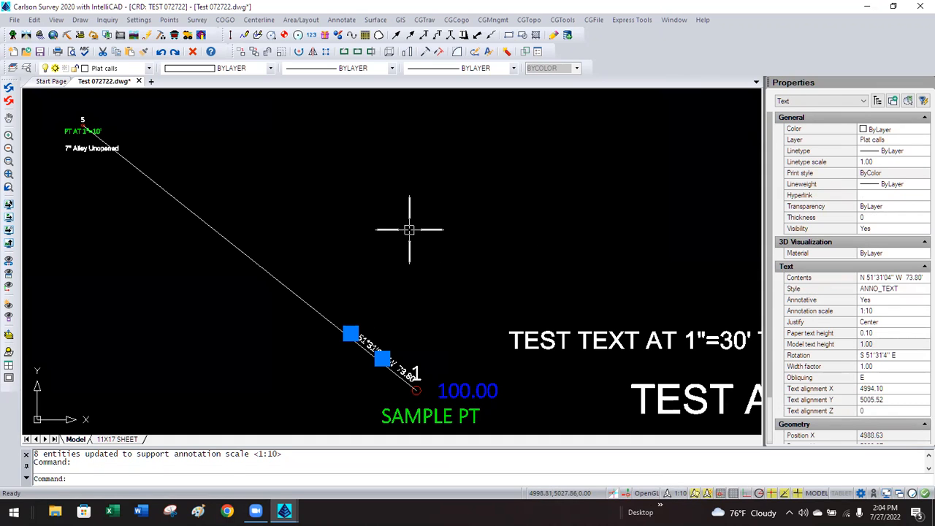
type("m")
key("Return")
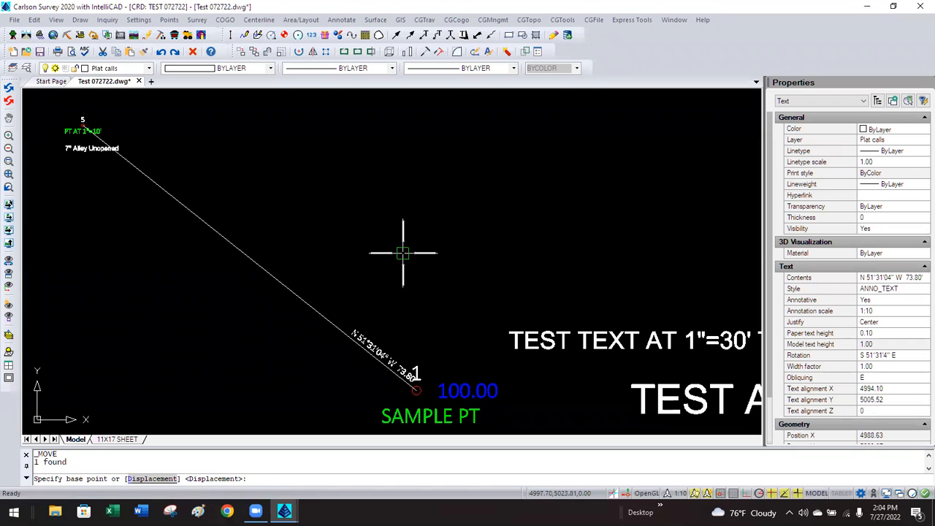
left_click(402, 253)
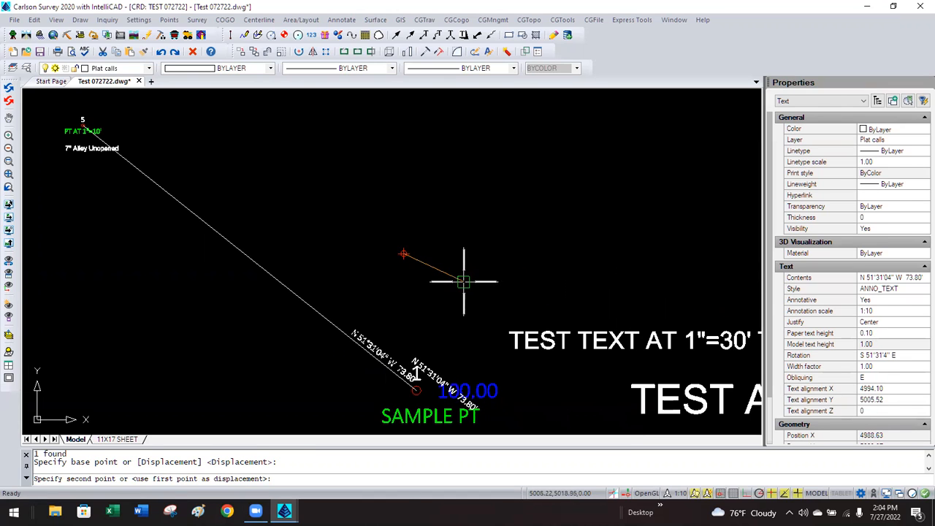
key("Escape")
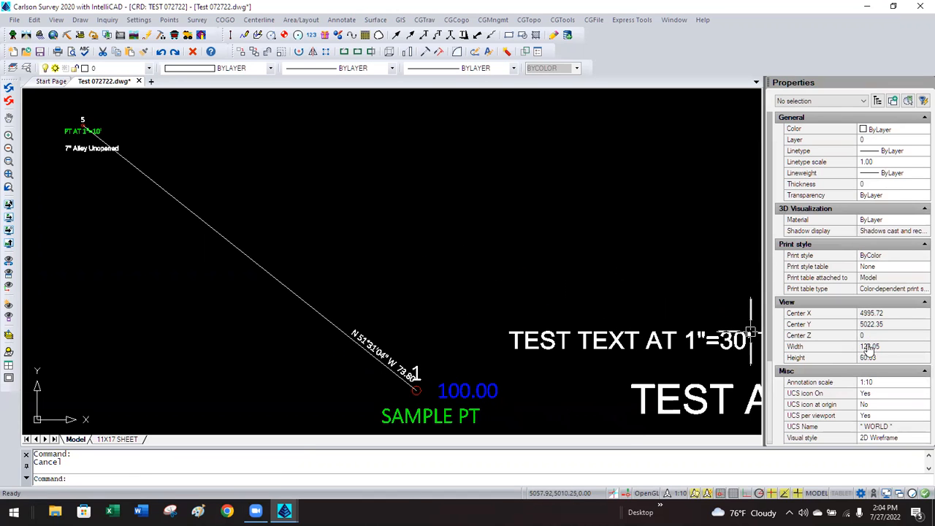
left_click(386, 352)
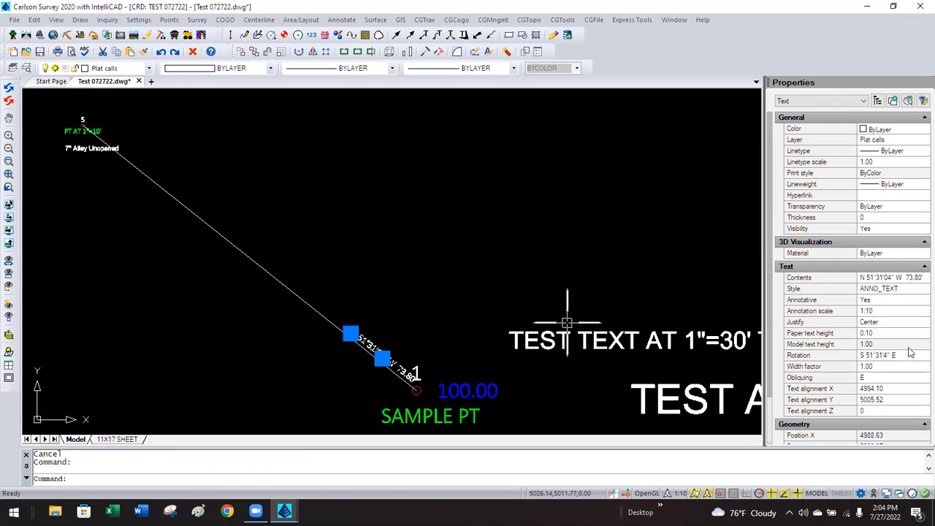
left_click(881, 333)
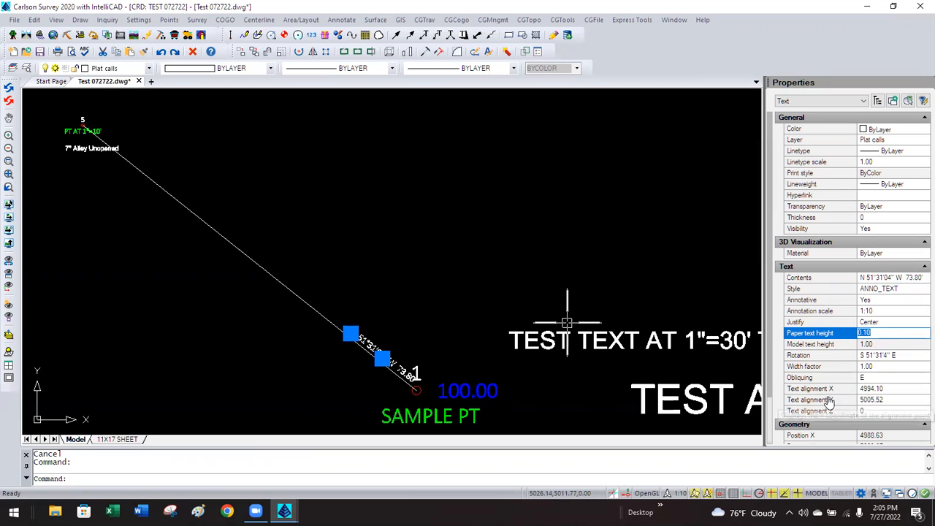
left_click(890, 388)
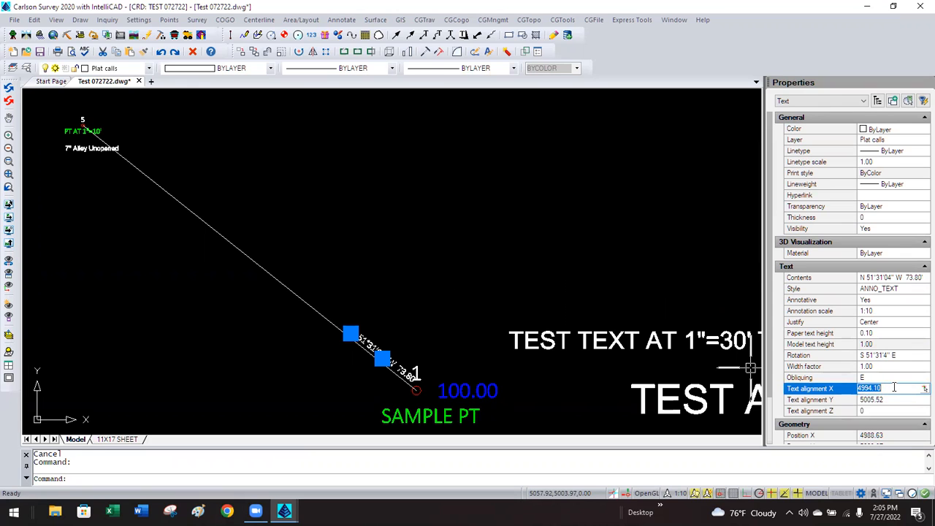
left_click(538, 256)
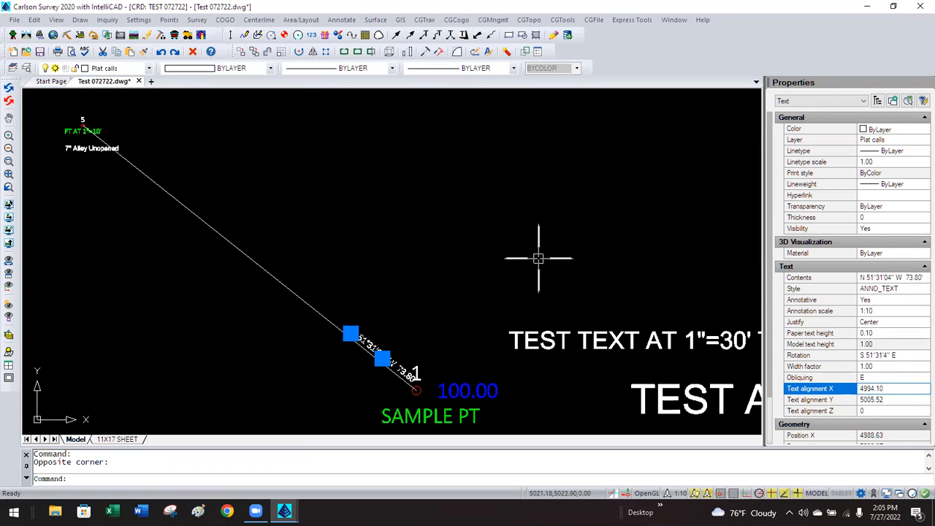
key("Escape")
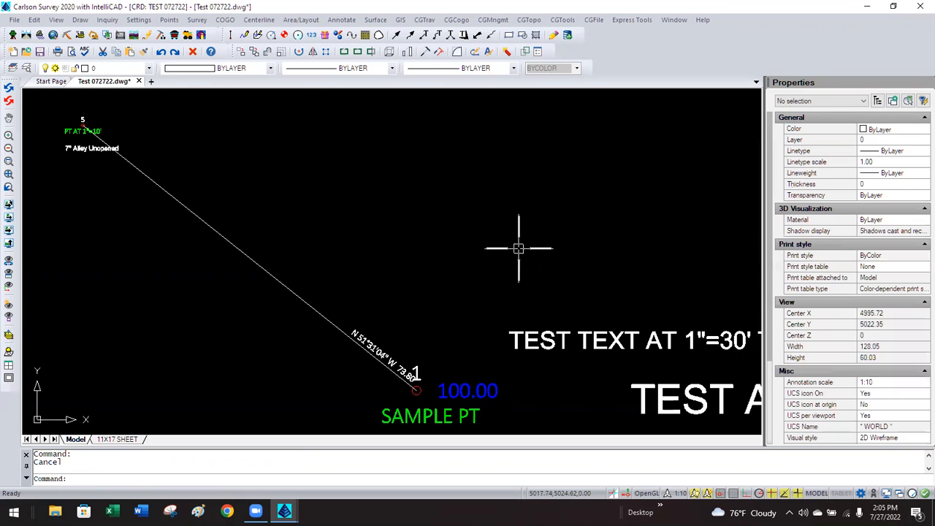
Move the bearing label up to the middle of the line.
left_click(371, 335)
type("m")
key("Return")
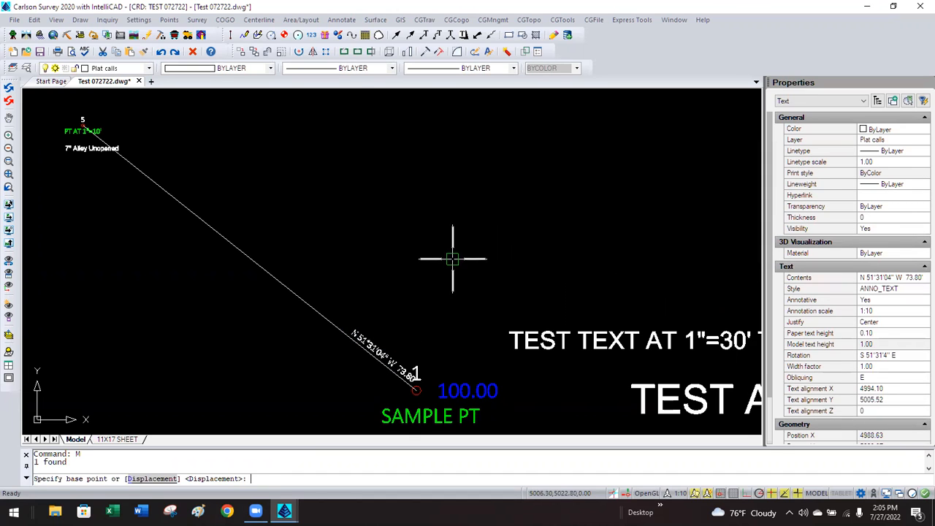
left_click(452, 258)
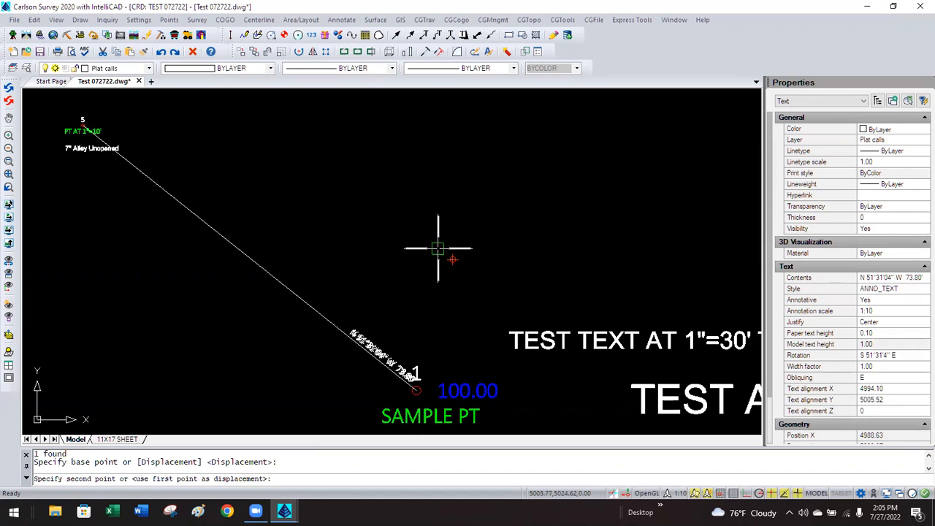
left_click(339, 169)
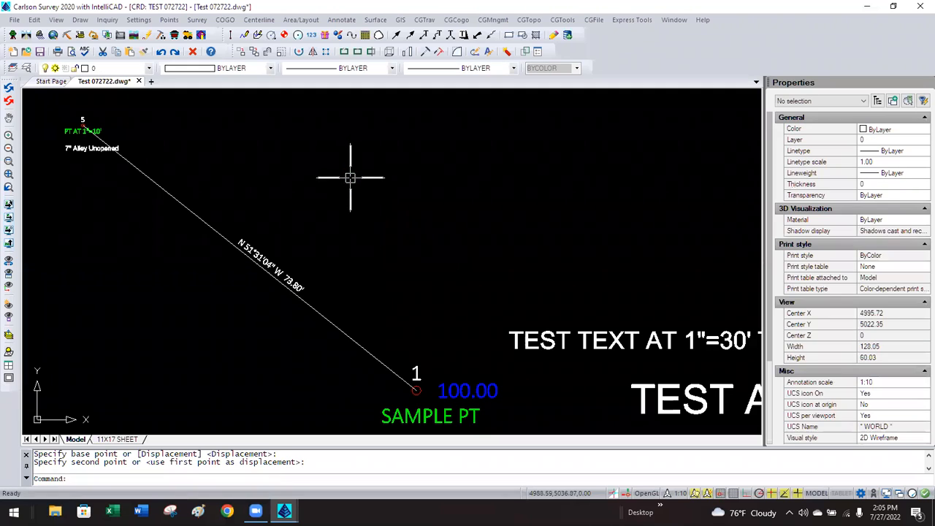
key("Escape")
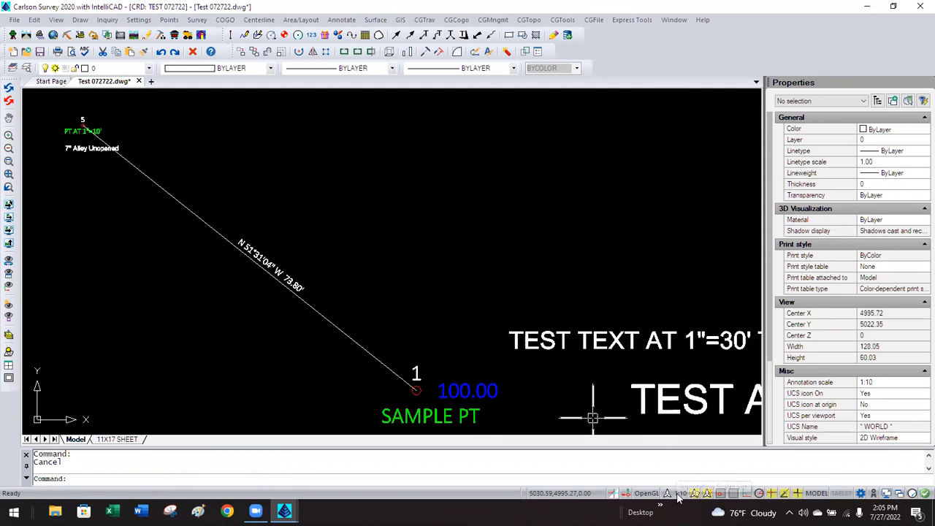
left_click(679, 492)
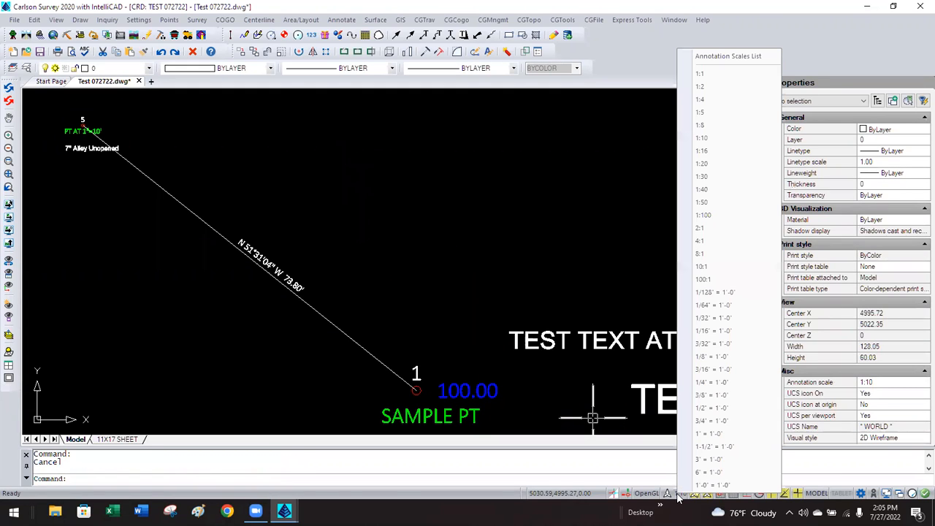
At 1:20, move the bearing label up beside the line's upper half.
left_click(706, 169)
left_click(312, 262)
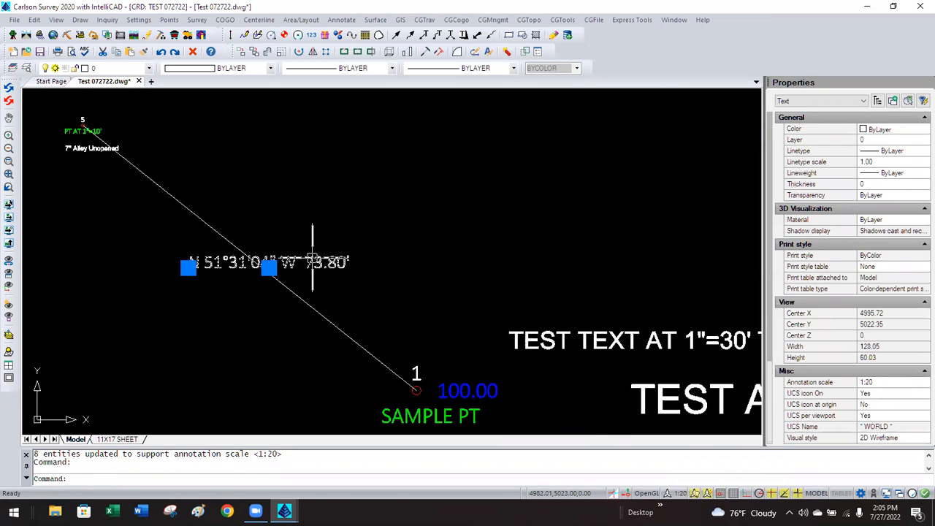
type("m")
key("Return")
left_click(384, 273)
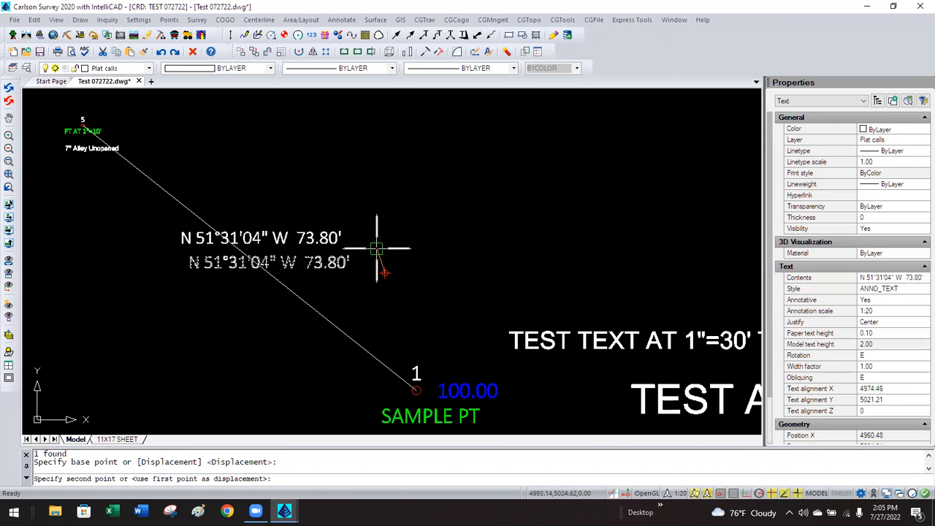
left_click(345, 177)
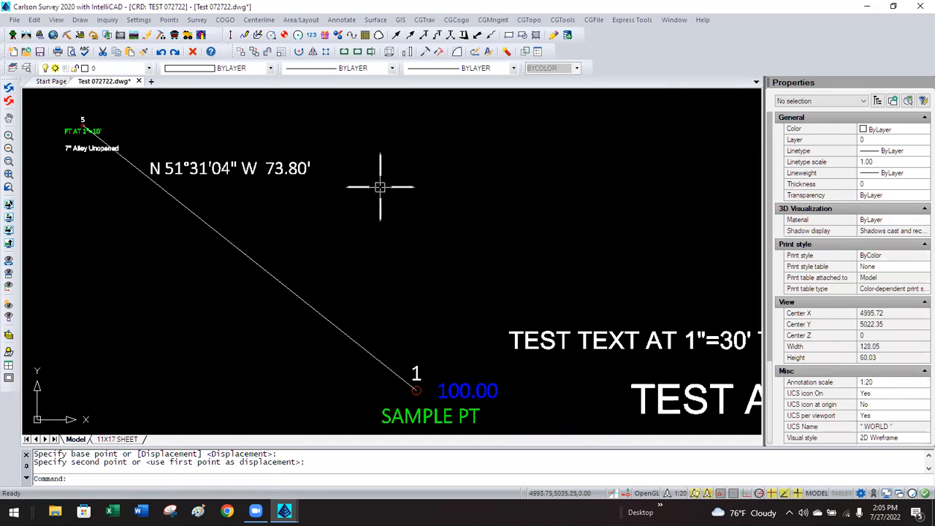
Switch the annotation scale to 1:5 and reselect the shrunken bearing label to check it.
left_click(678, 494)
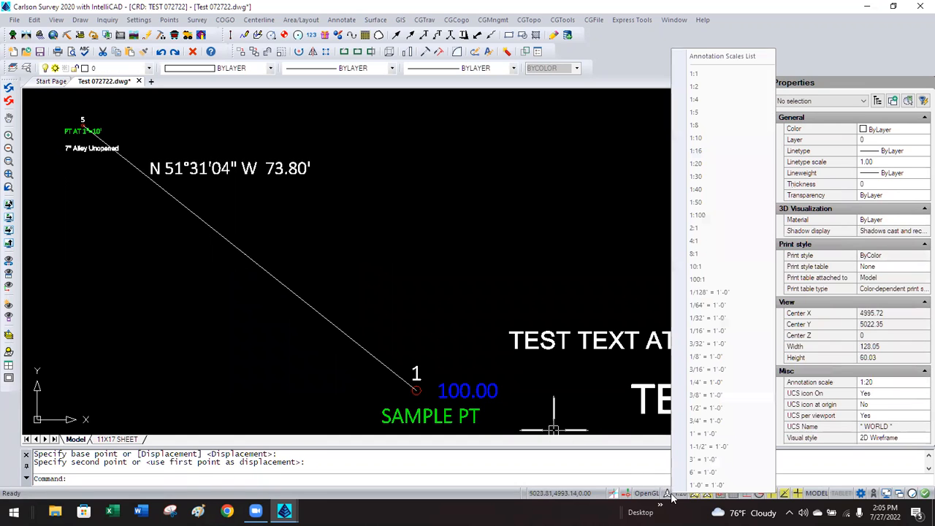
left_click(701, 117)
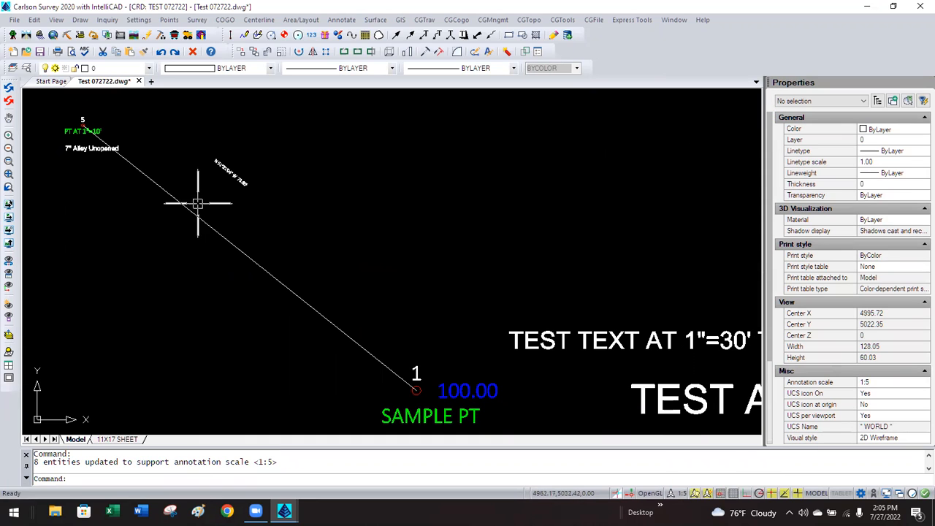
left_click(227, 173)
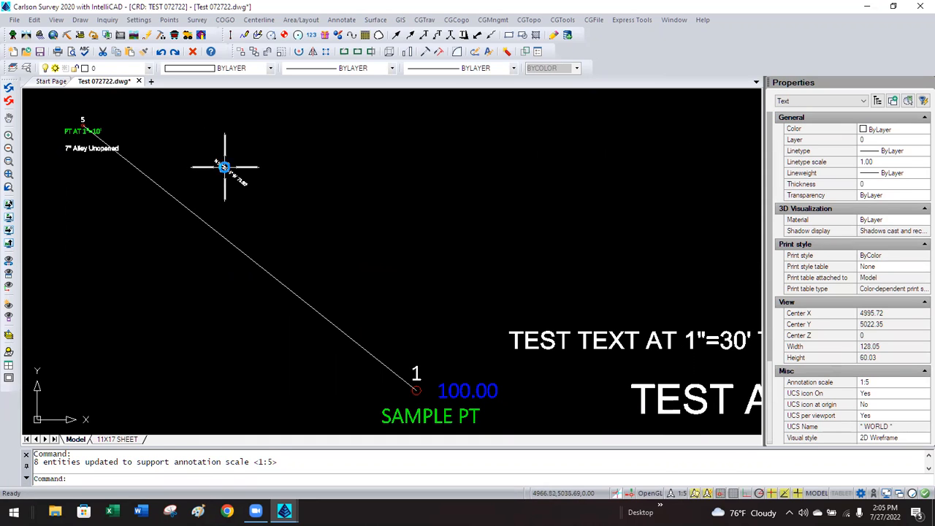
key("Escape")
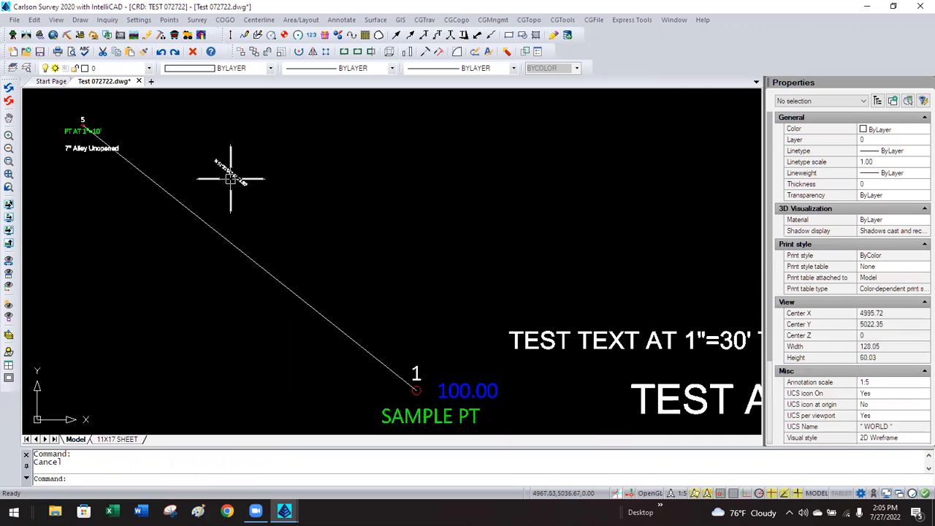
left_click(231, 175)
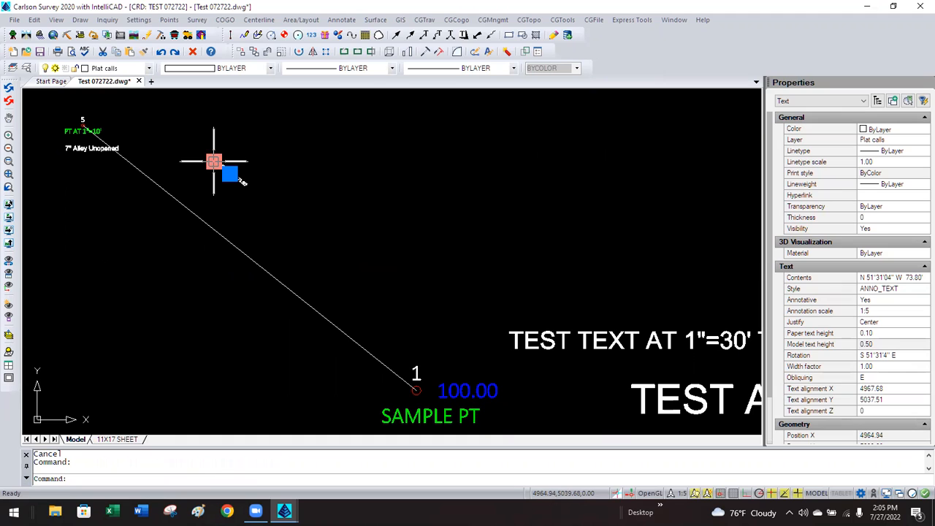
key("Escape")
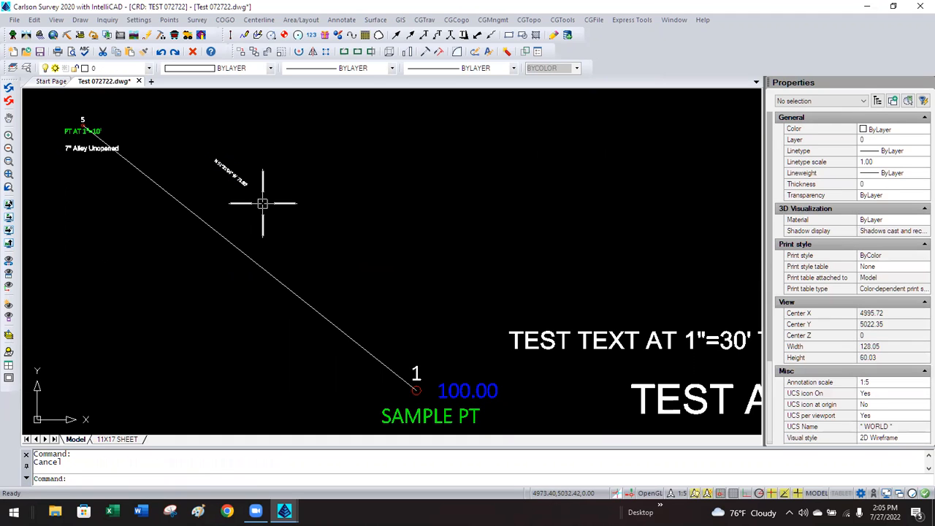
type("SELECT")
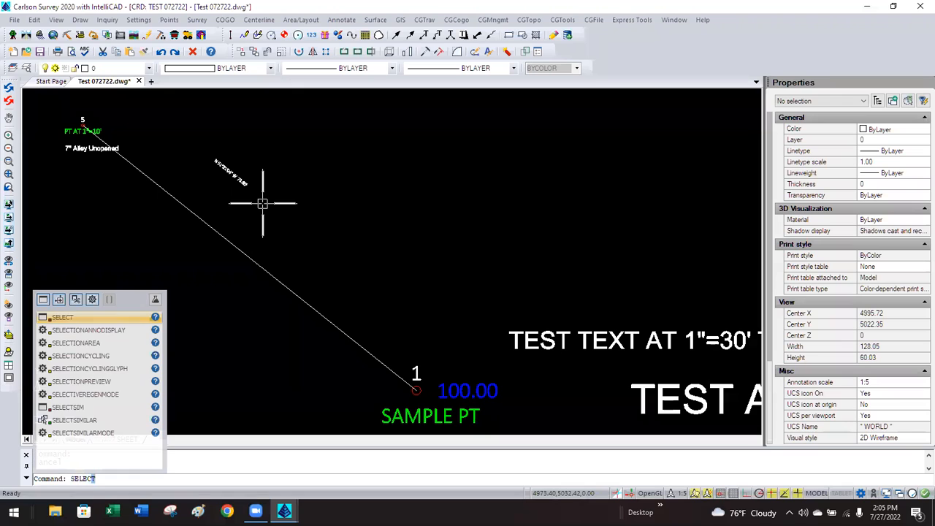
Turn SELECTIONANNODISPLAY on so selected annotative labels show all their scale copies.
key("Down")
key("Return")
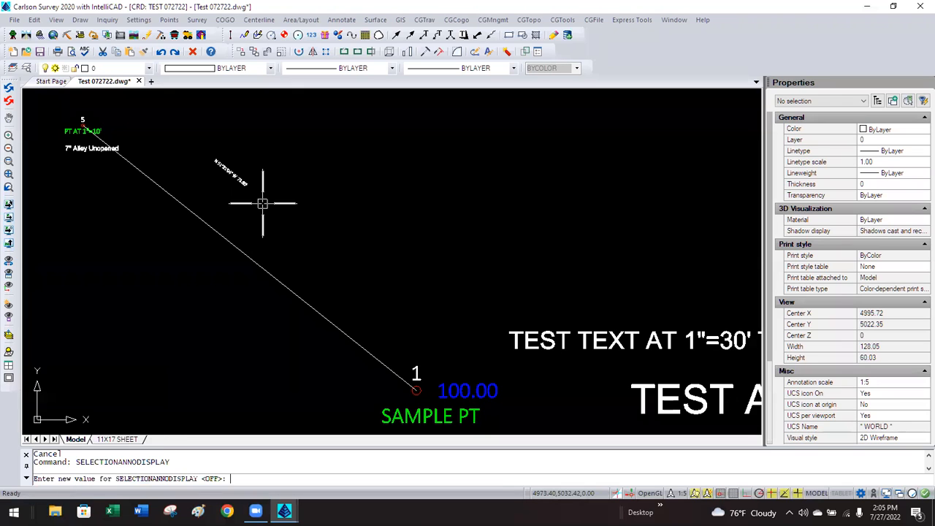
type("ON")
key("Return")
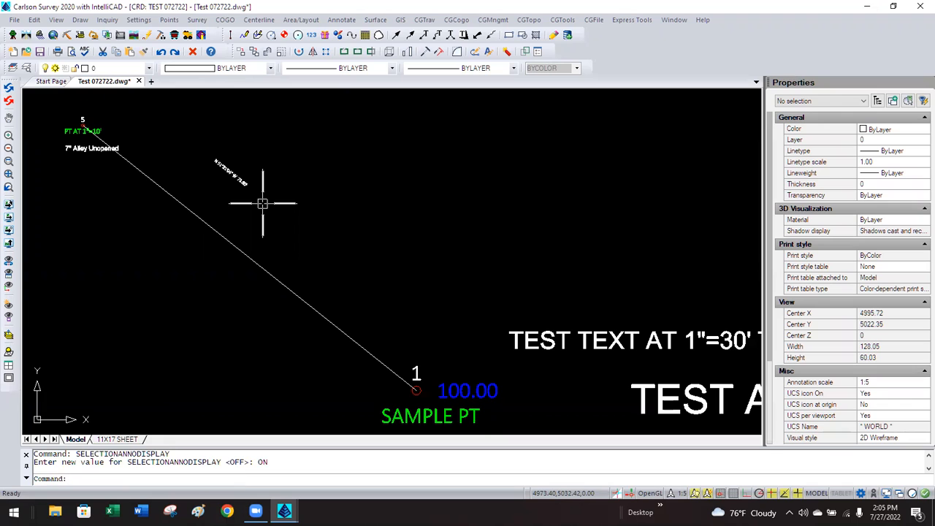
Move the small 1:5 bearing label down the line beside point 1.
left_click(239, 173)
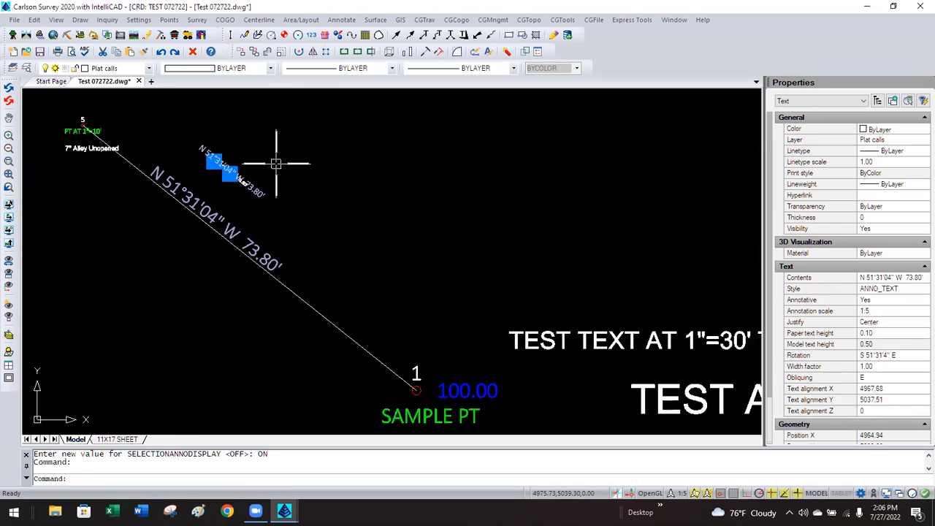
key("Escape")
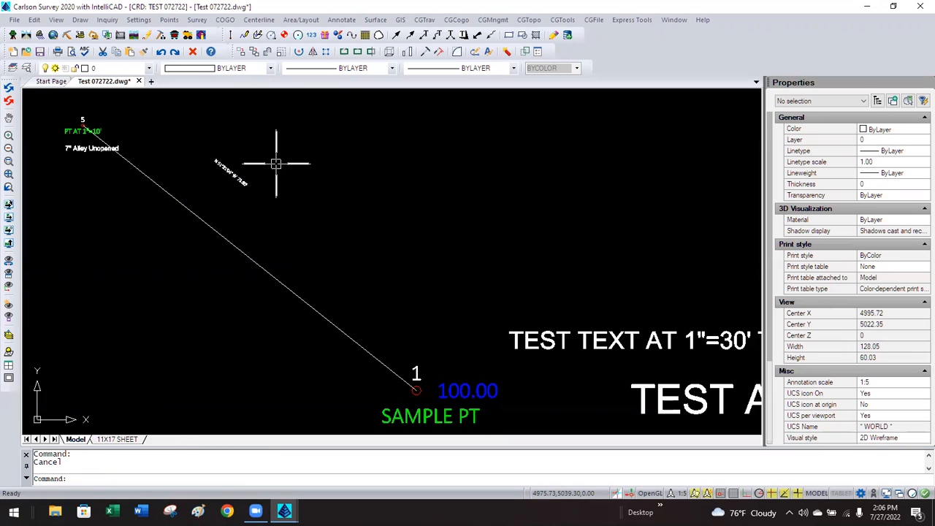
left_click(247, 180)
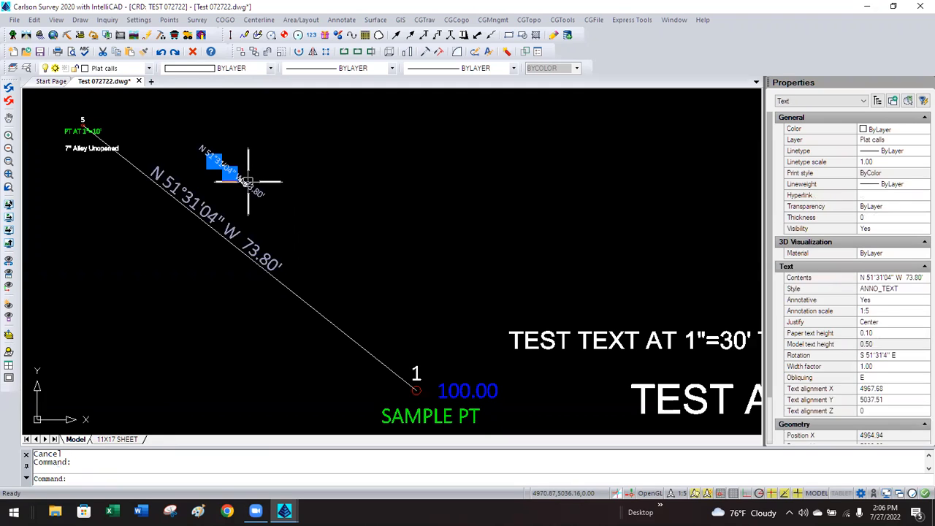
left_click(214, 161)
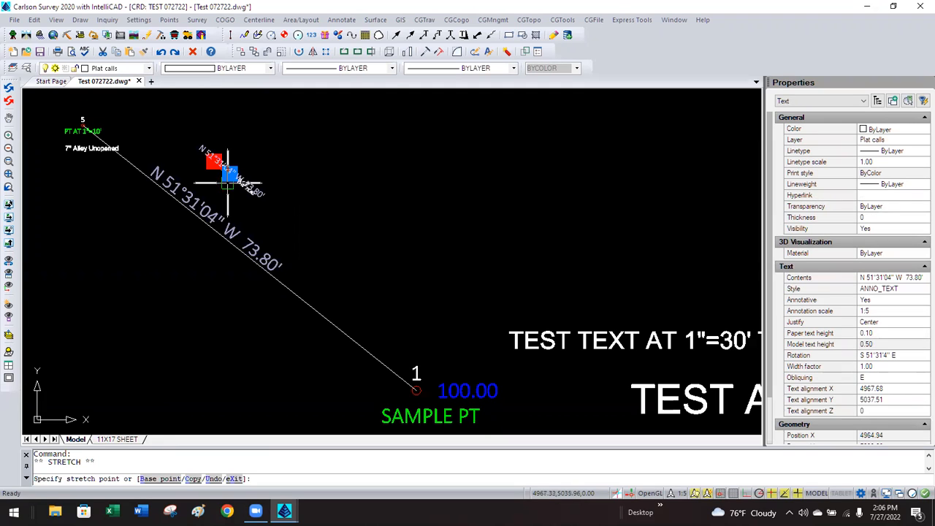
left_click(370, 345)
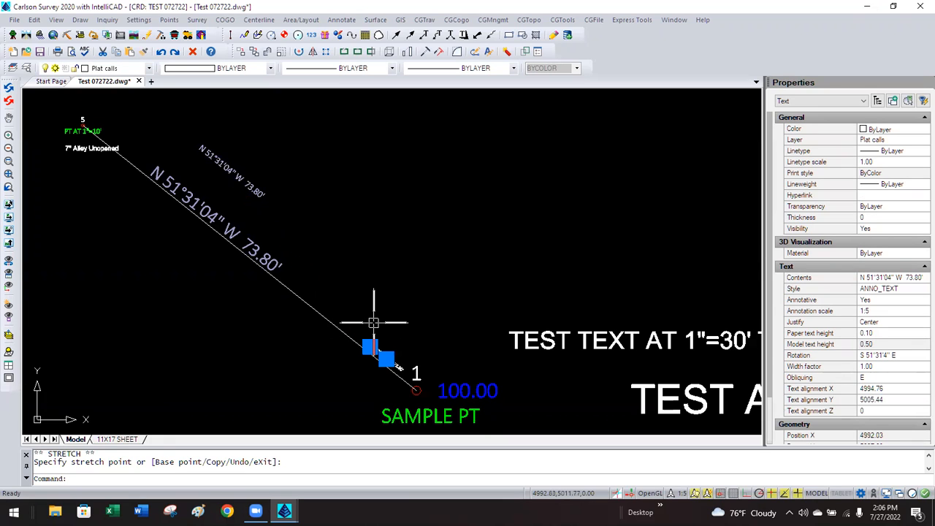
key("Escape")
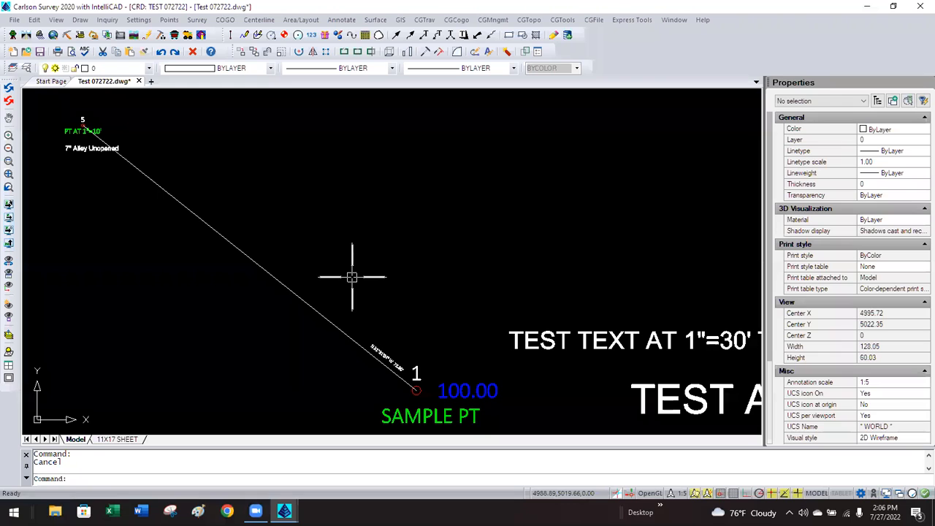
Reselect the relocated label near point 1 to check its scale copies.
left_click(376, 345)
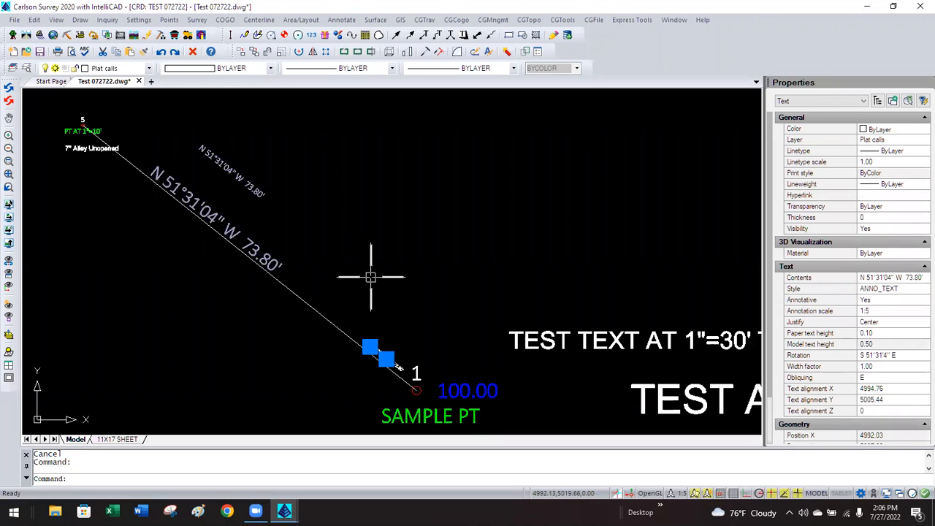
key("Escape")
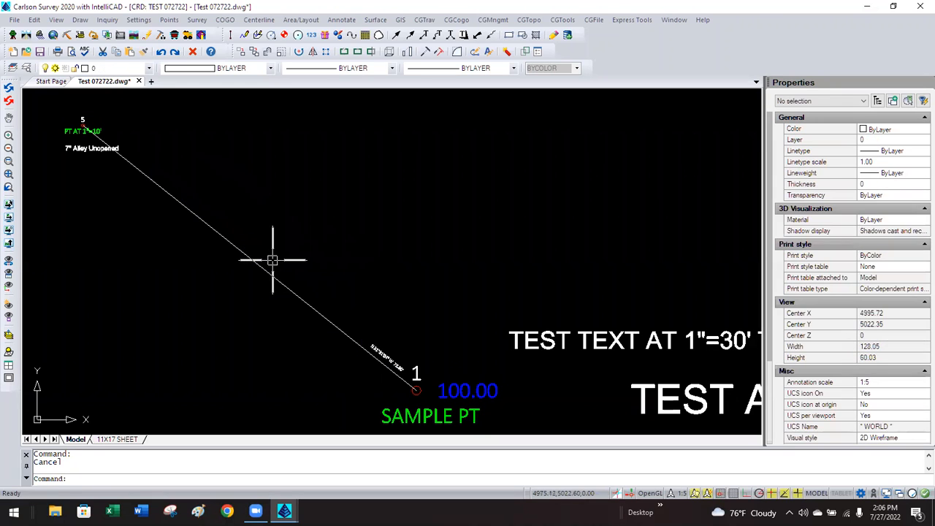
left_click(386, 352)
left_click(252, 186)
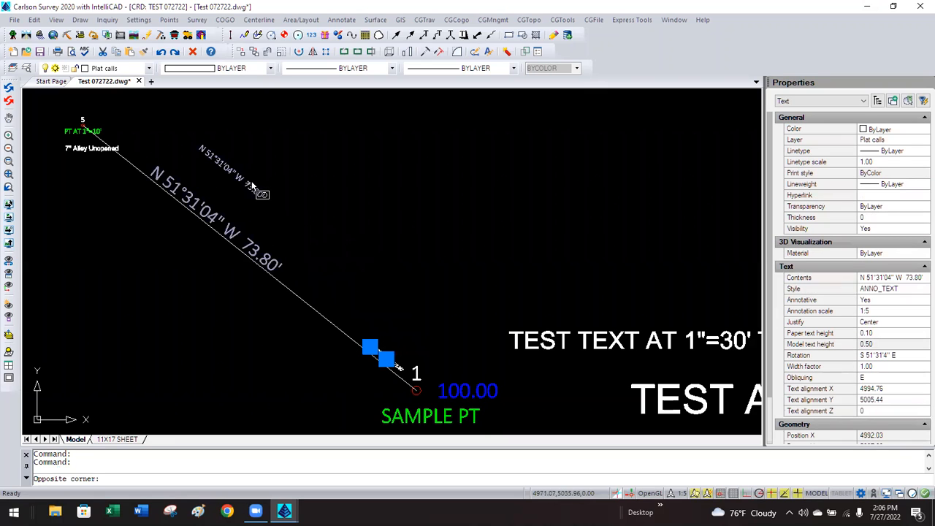
key("Escape")
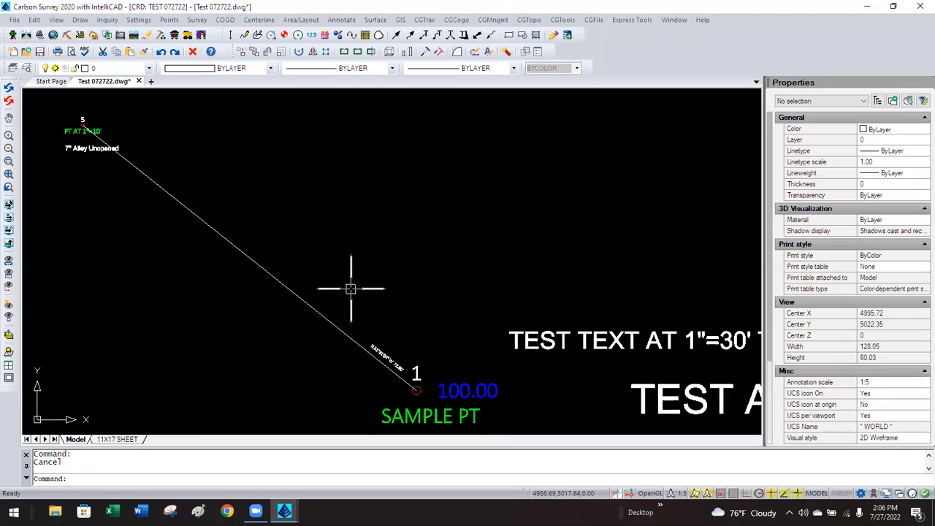
Switch to the 1:10 annotation scale and move the 1:10 bearing label onto the line.
left_click(681, 494)
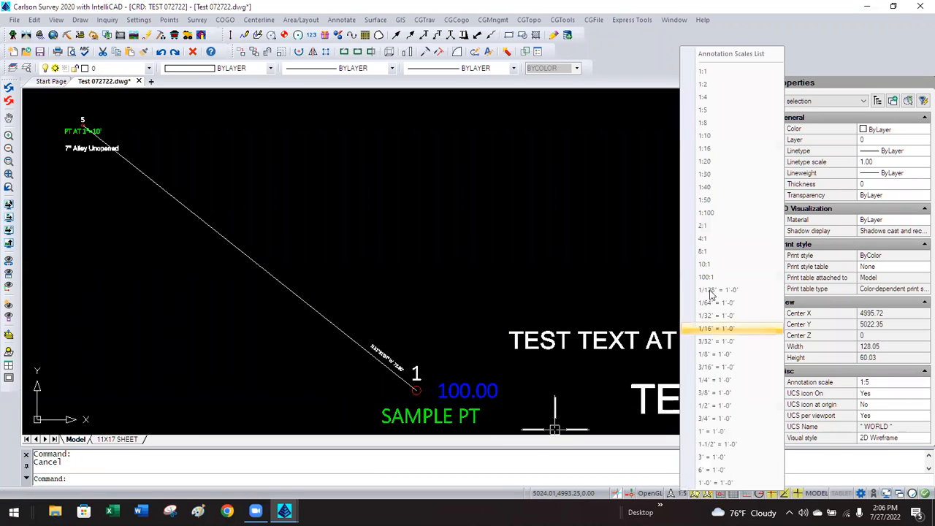
left_click(720, 137)
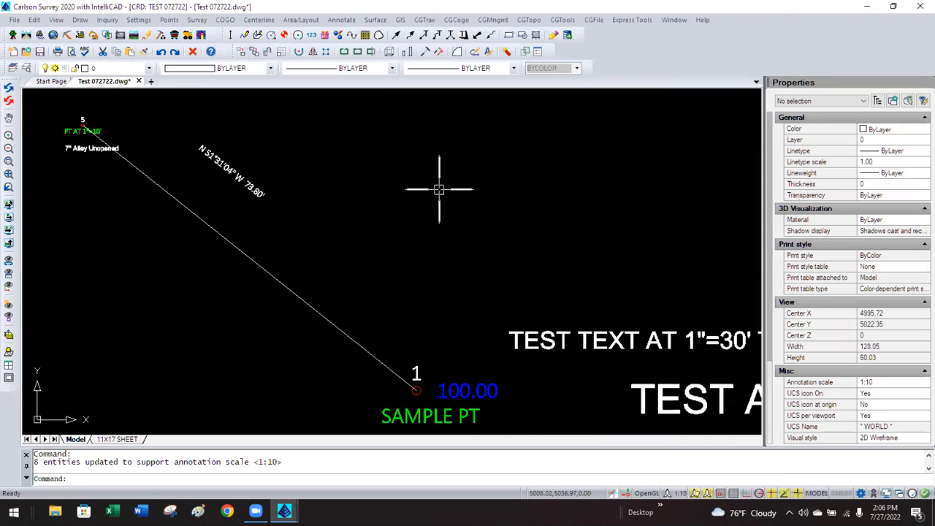
left_click(255, 189)
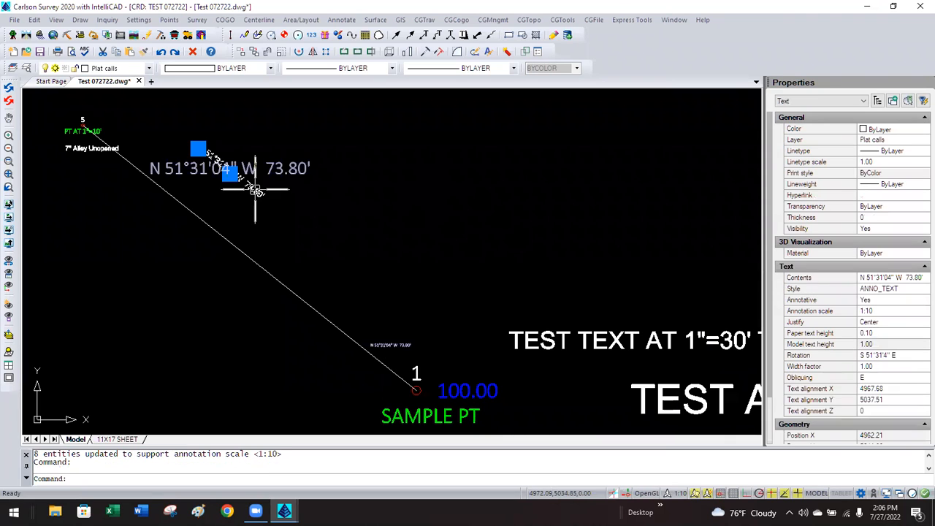
left_click(198, 149)
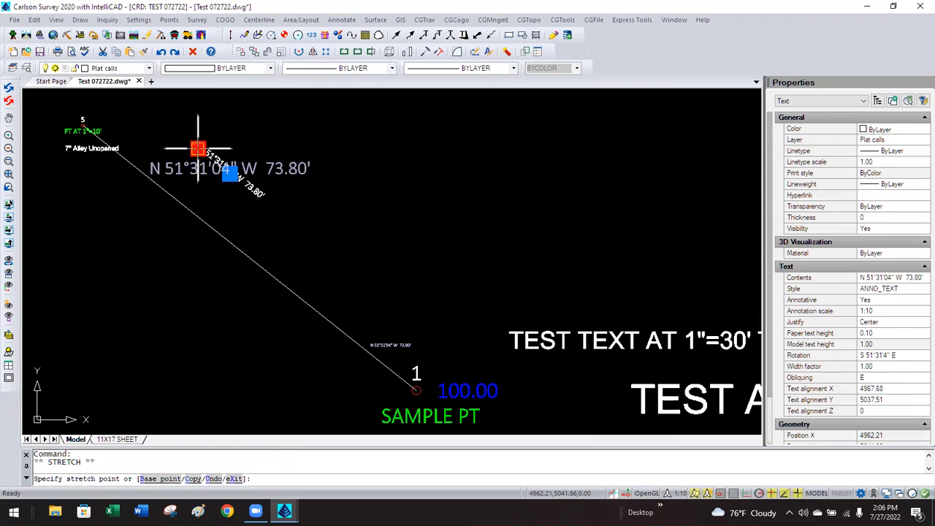
left_click(229, 235)
key("Escape")
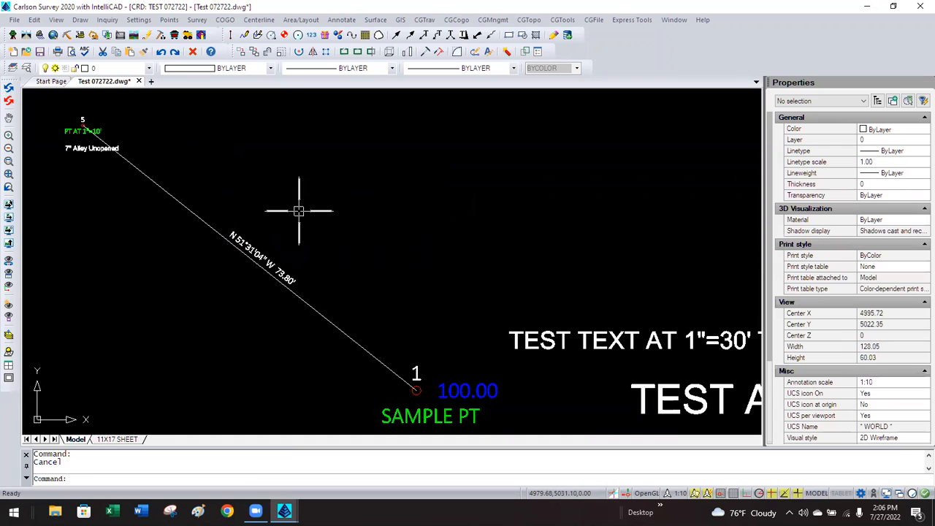
Switch to 1:20 and reposition the larger bearing label near the line's upper end.
left_click(672, 494)
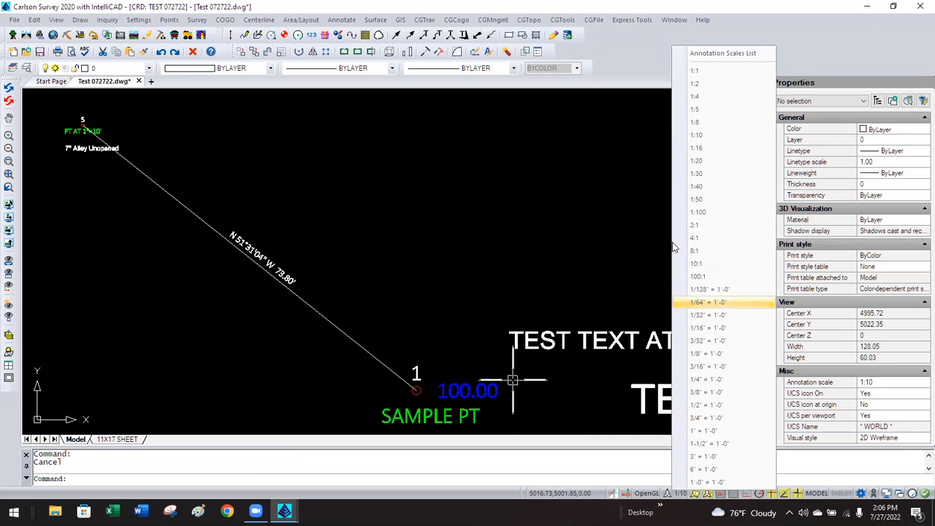
left_click(692, 169)
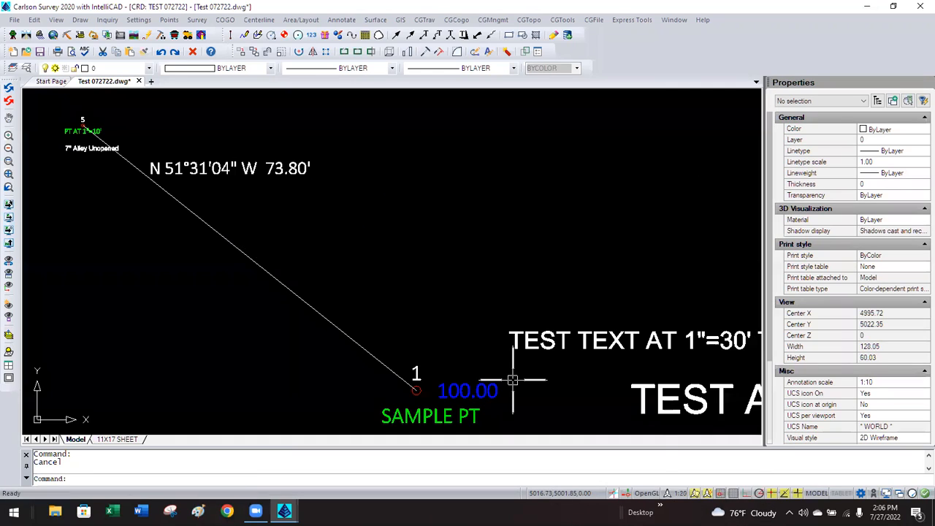
left_click(245, 168)
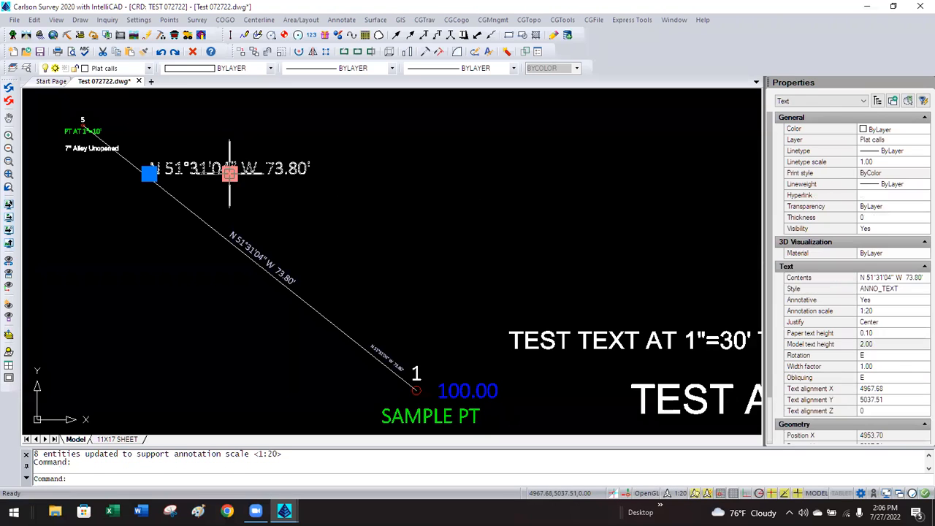
left_click(149, 173)
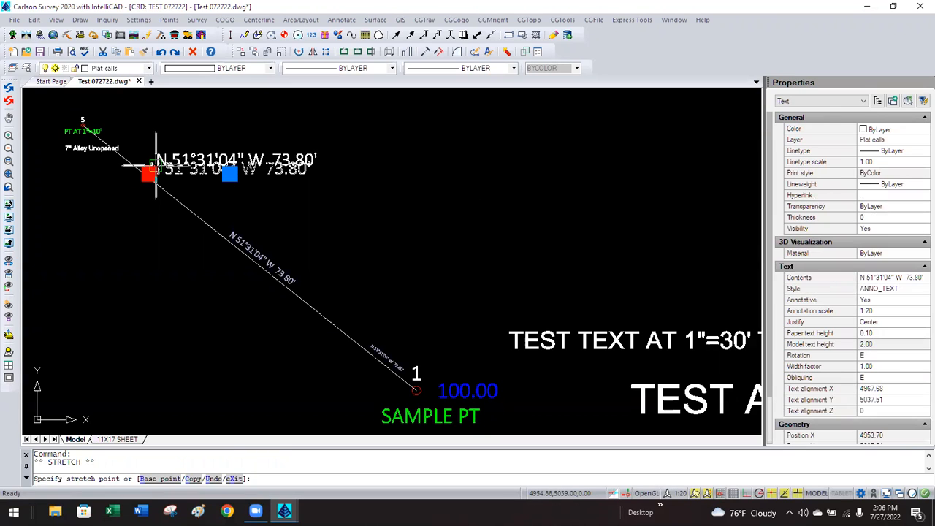
left_click(156, 164)
key("Escape")
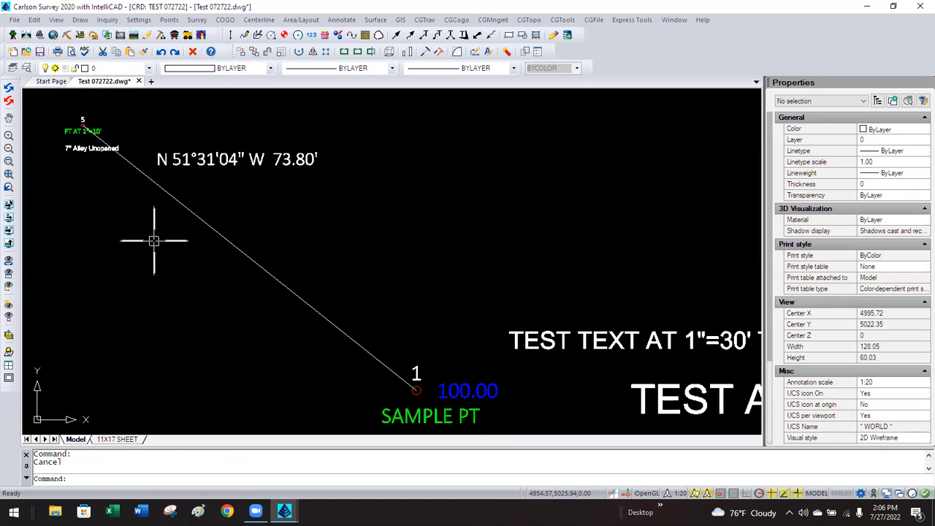
left_click(205, 158)
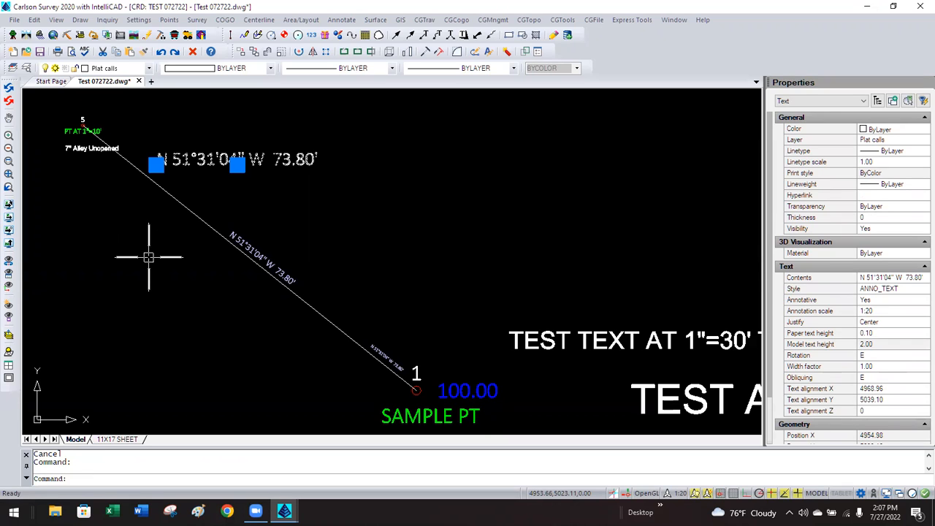
key("Escape")
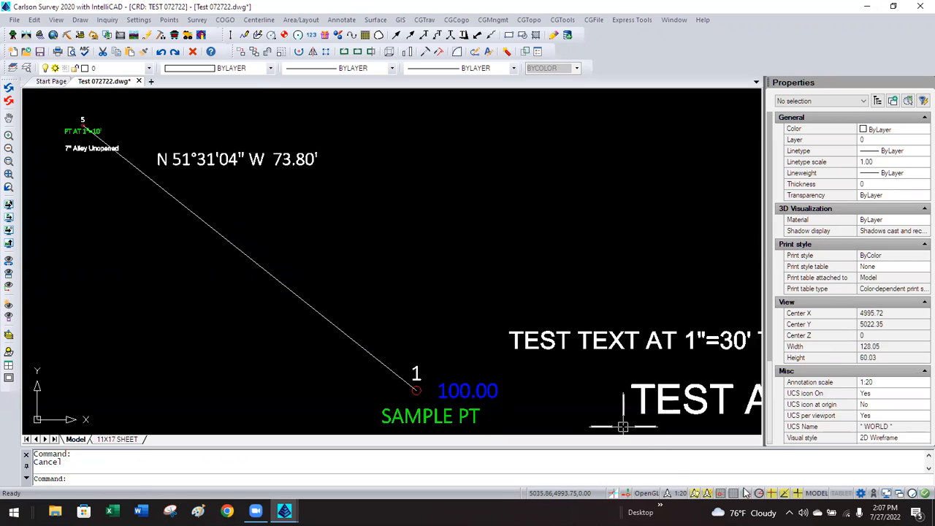
Cycle the annotation scale through 1:5 and 1:10, return to 1:20, and inspect the label.
left_click(680, 494)
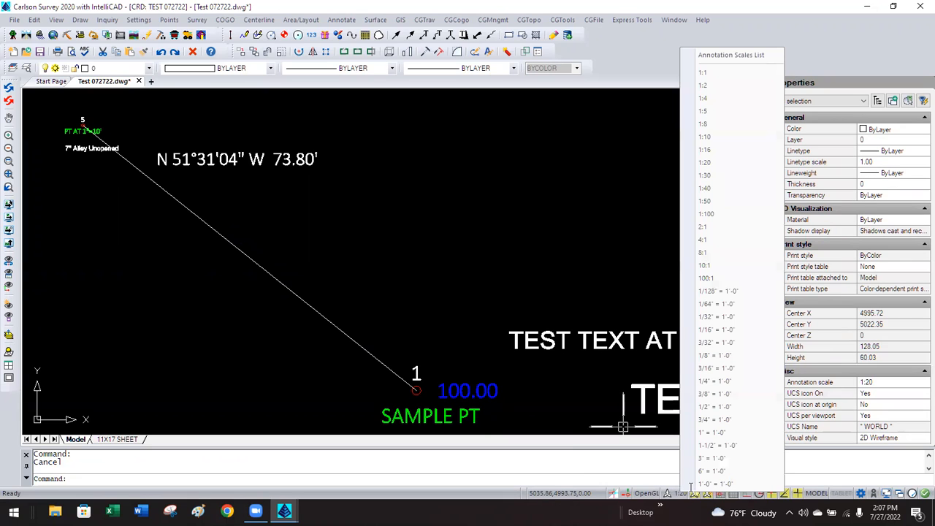
left_click(716, 112)
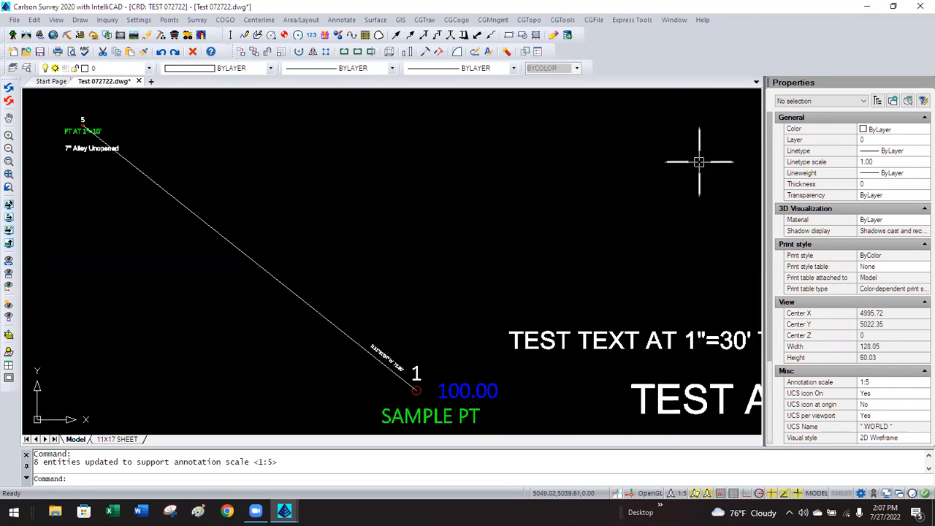
left_click(680, 494)
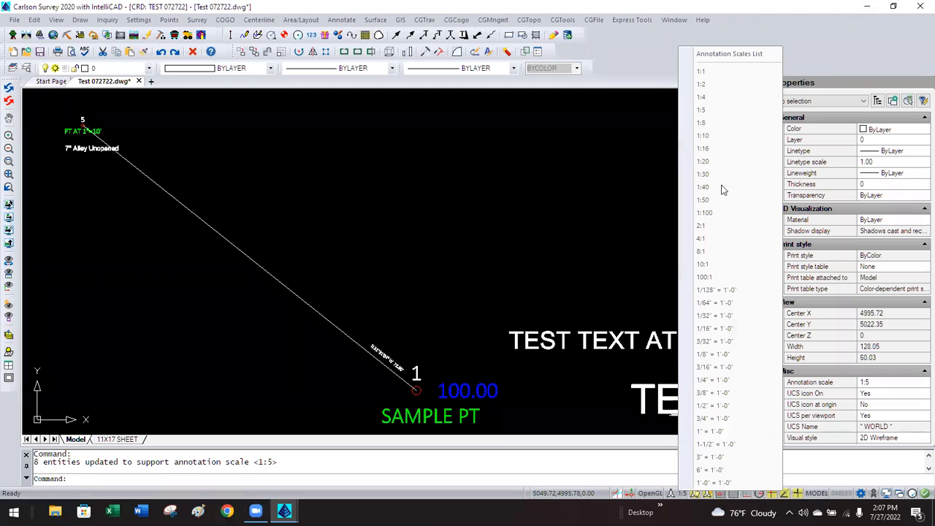
left_click(720, 135)
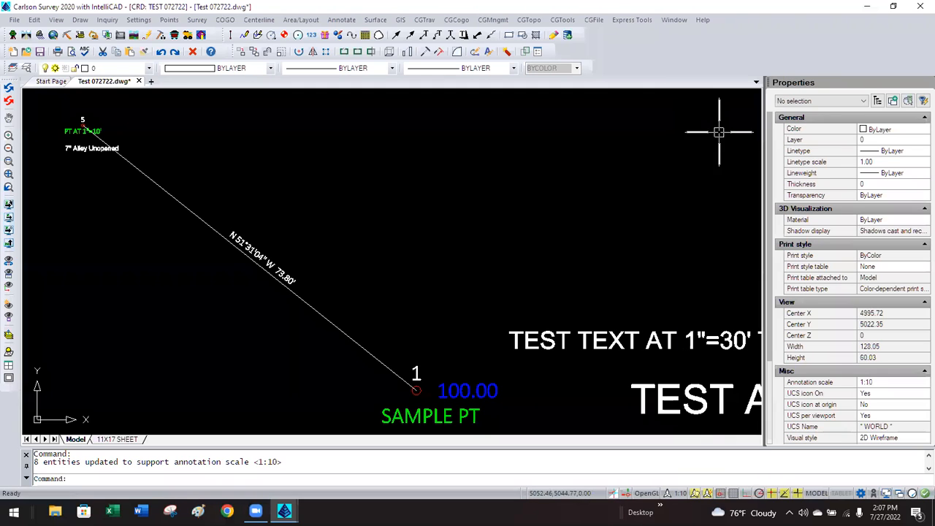
left_click(678, 494)
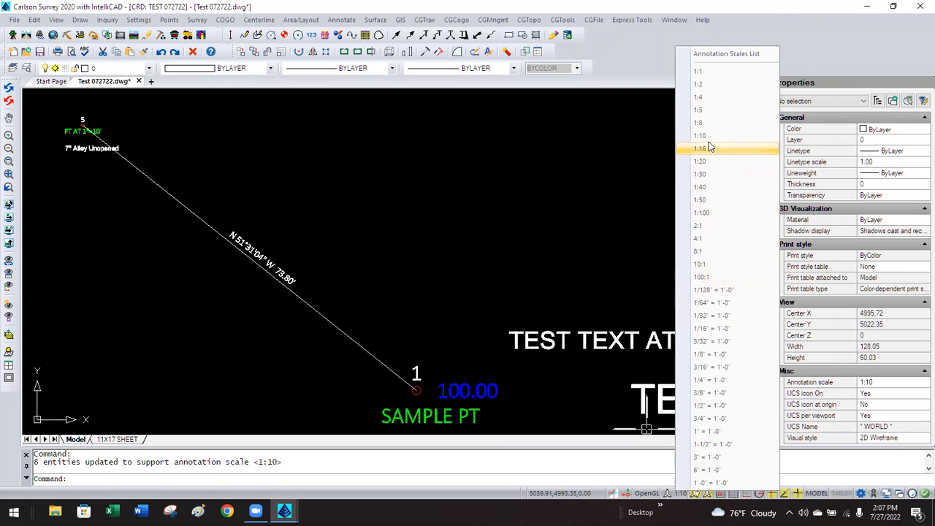
left_click(710, 162)
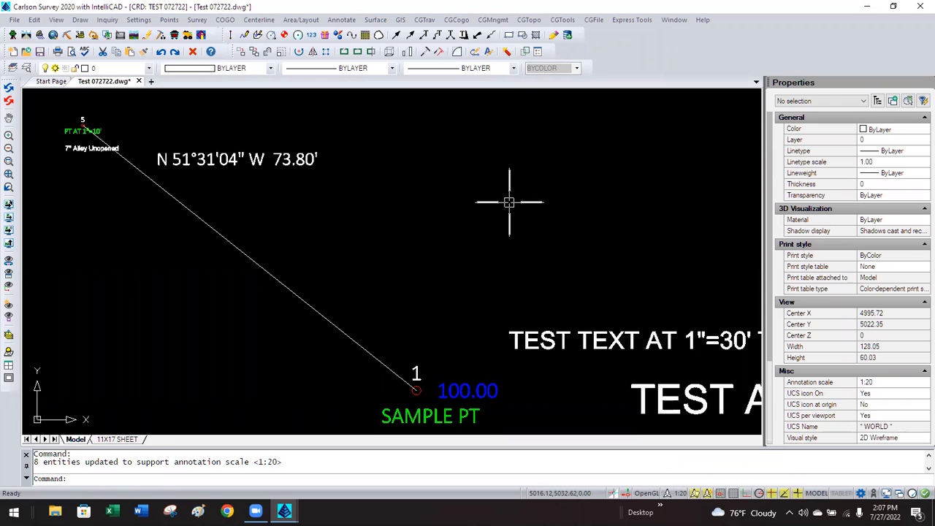
left_click(292, 157)
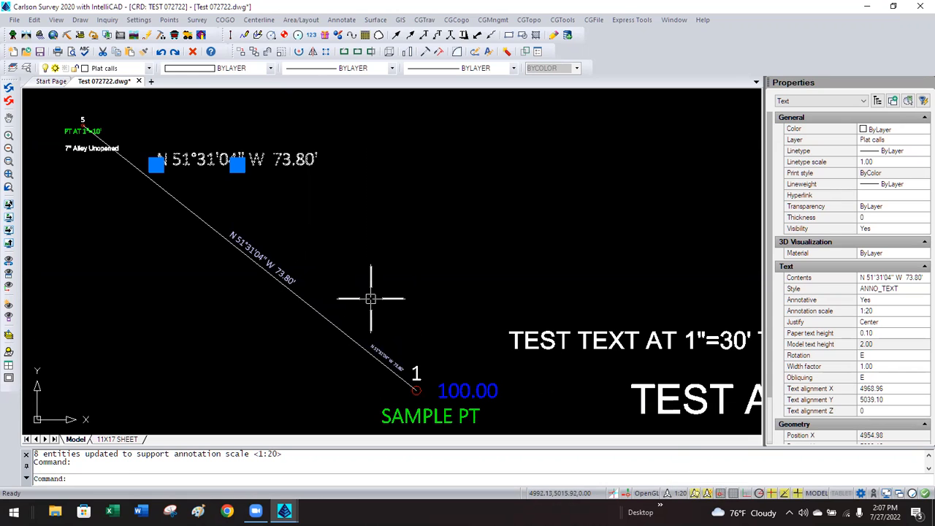
key("Escape")
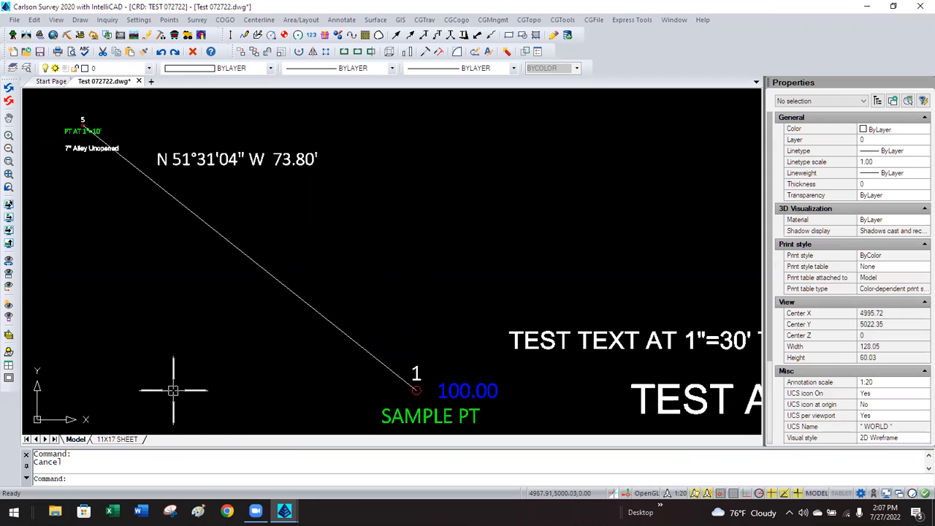
left_click(117, 438)
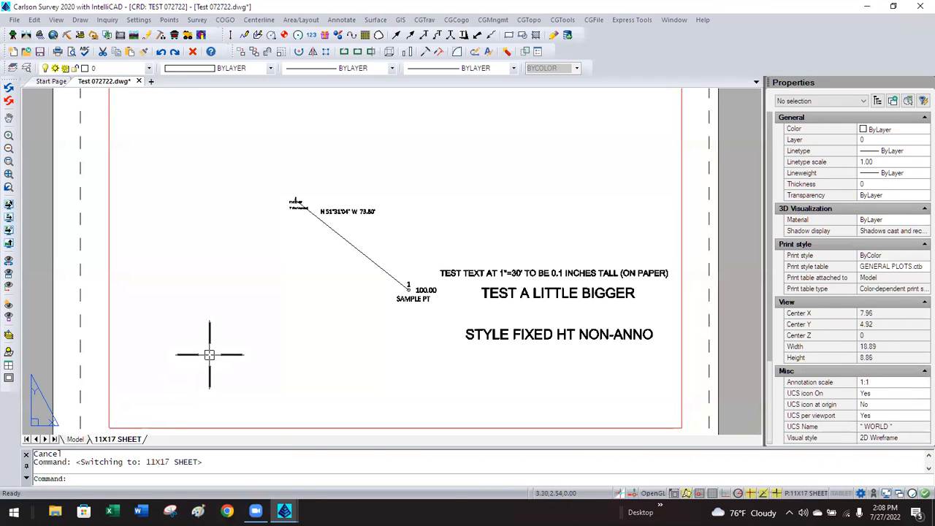
left_click(283, 424)
left_click(888, 371)
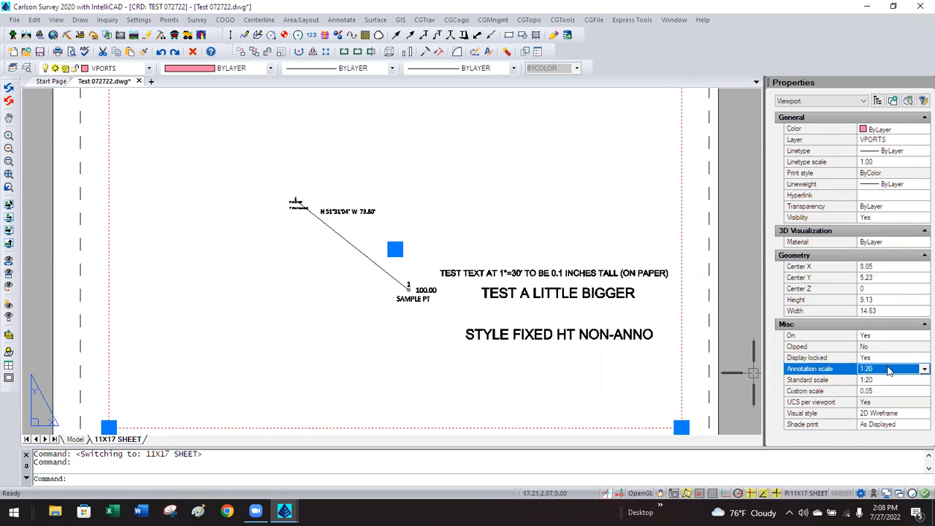
left_click(888, 370)
scroll(886, 387, "up", 2)
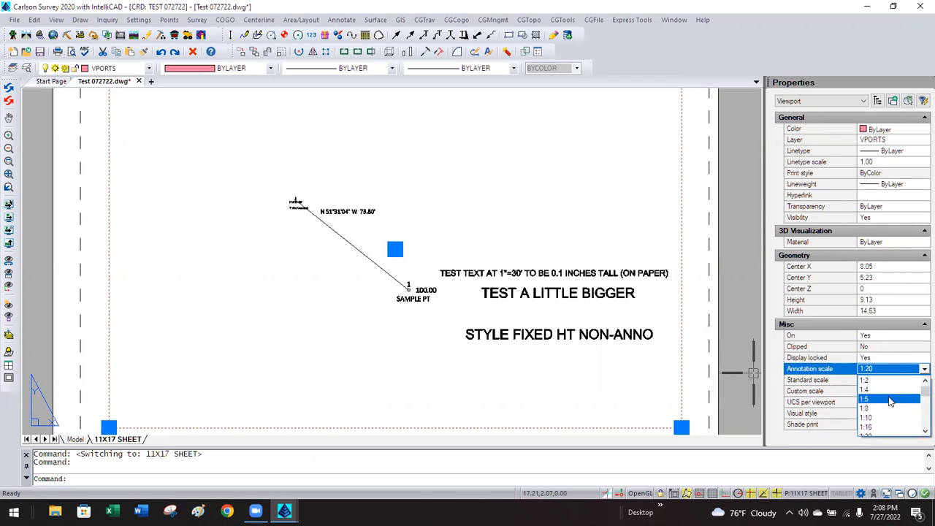
left_click(886, 399)
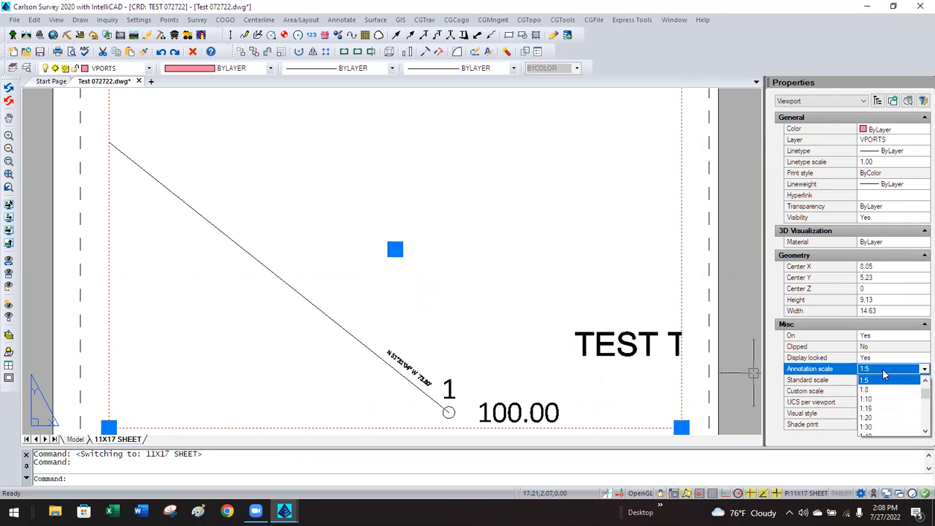
left_click(884, 400)
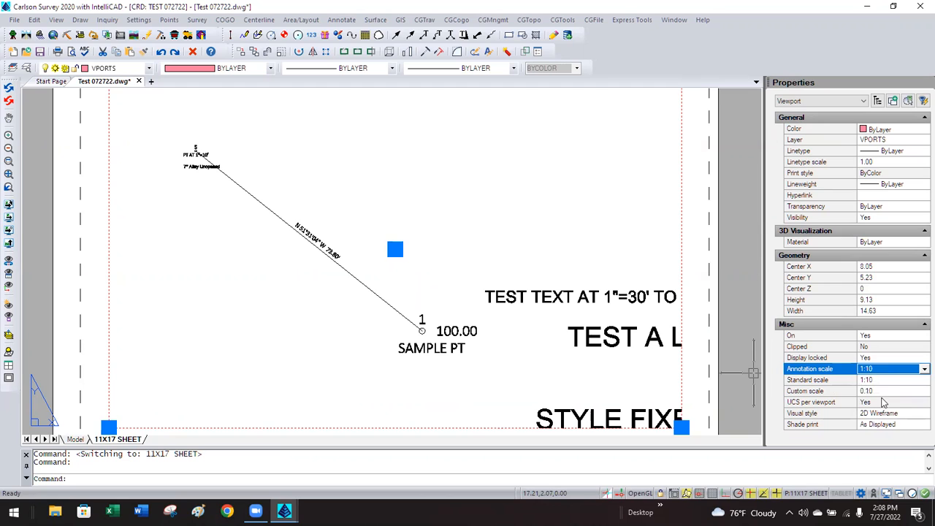
left_click(886, 373)
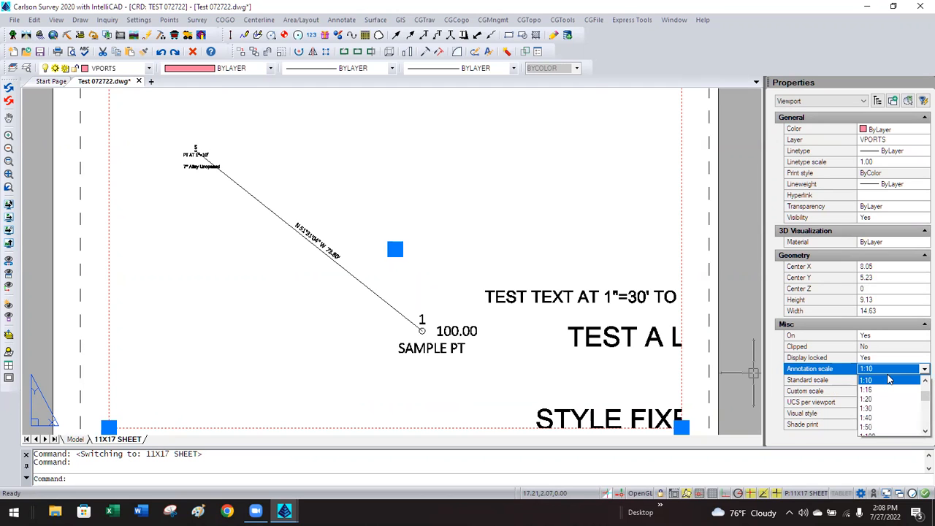
left_click(877, 400)
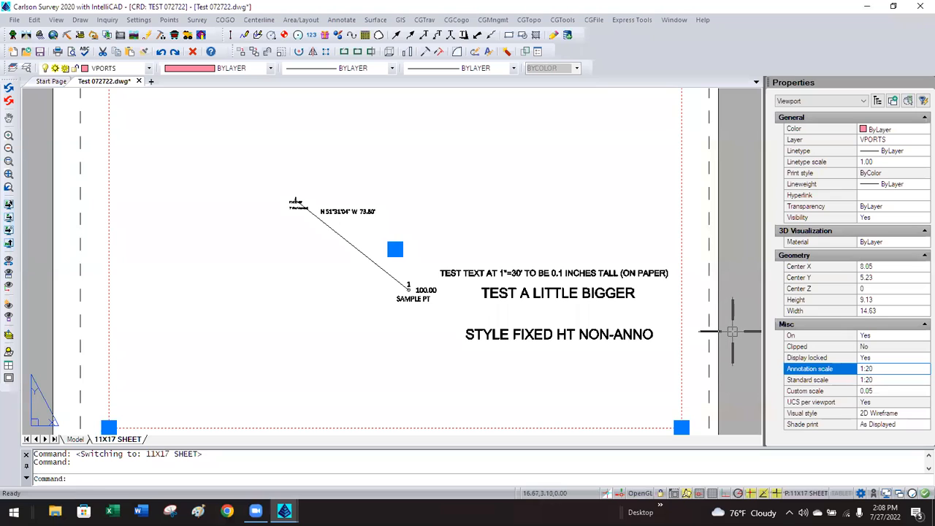
key("Escape")
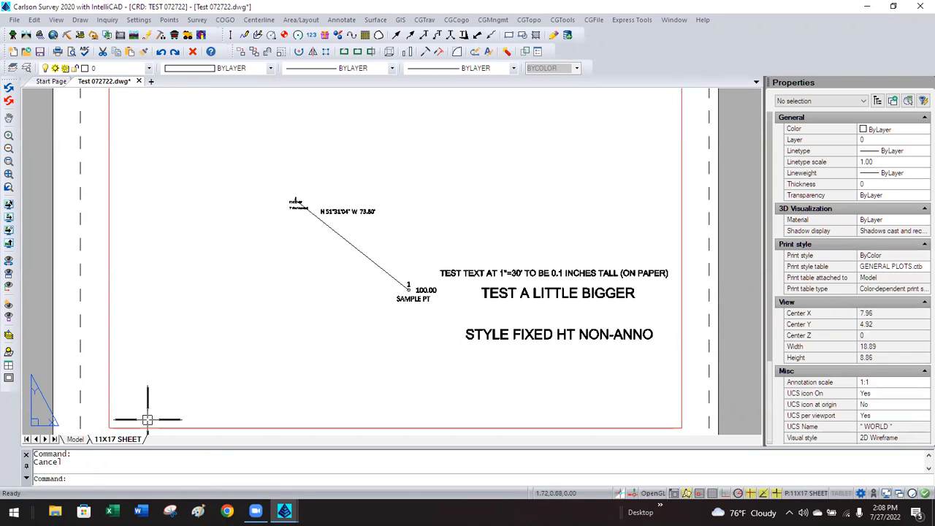
left_click(76, 438)
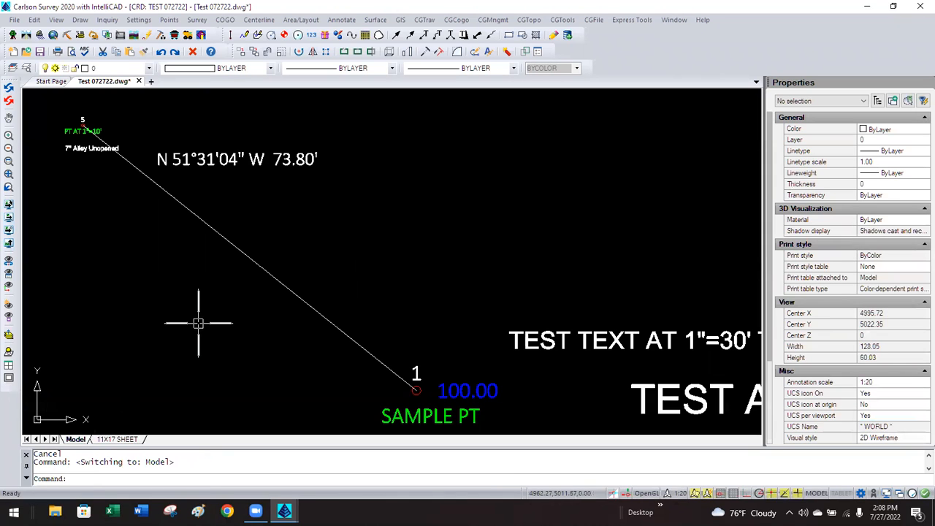
Set SELECTIONANNODISPLAY to OFF so selected labels show only their current-scale copy.
left_click(238, 159)
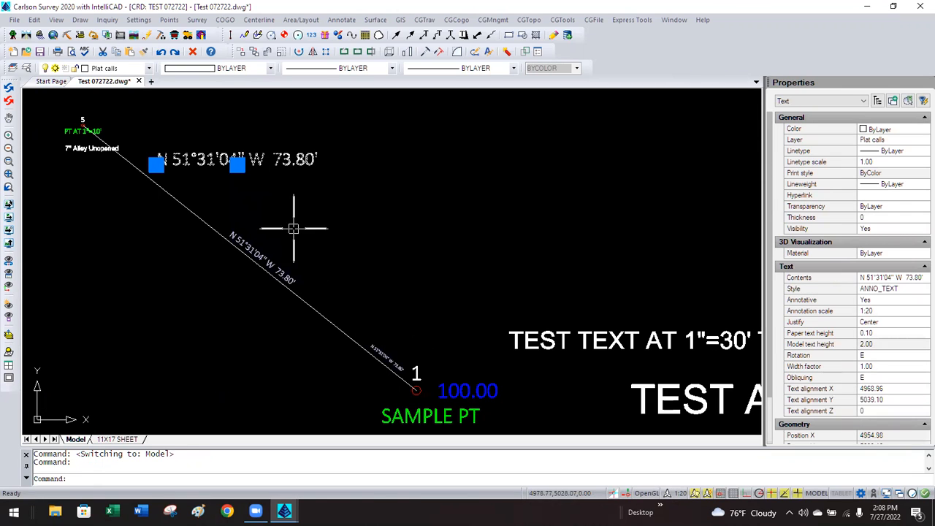
key("Escape")
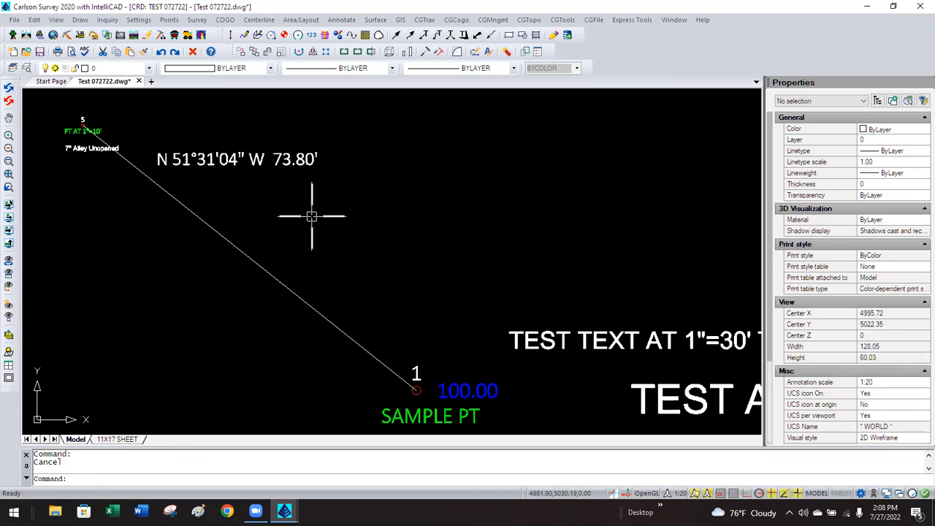
type("sel")
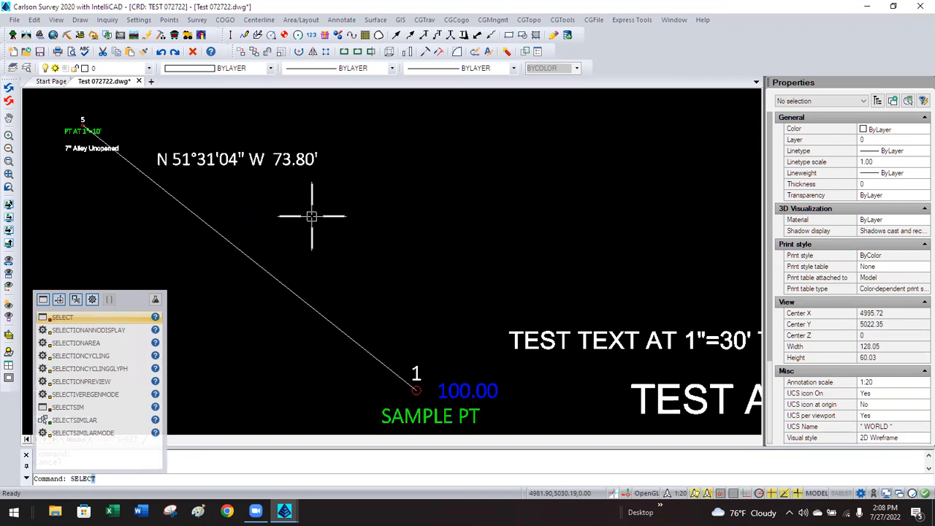
key("Down")
key("Return")
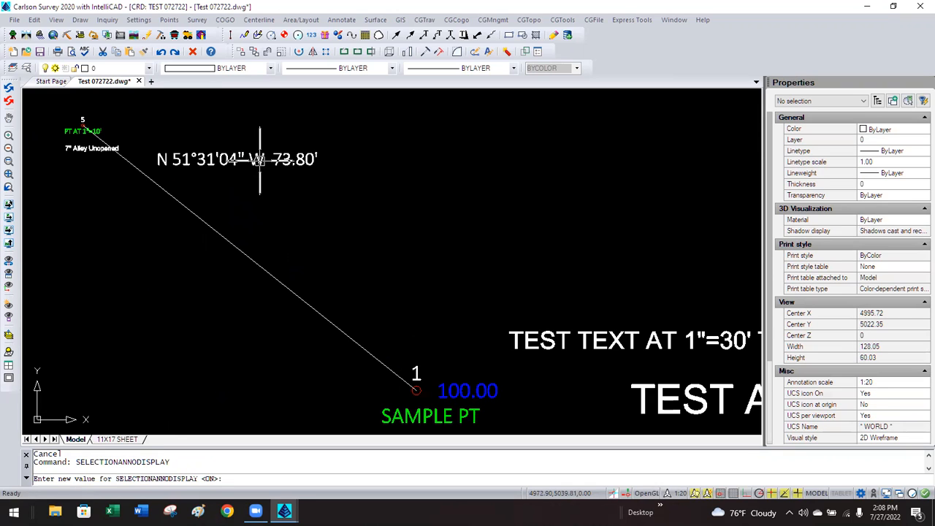
key("Escape")
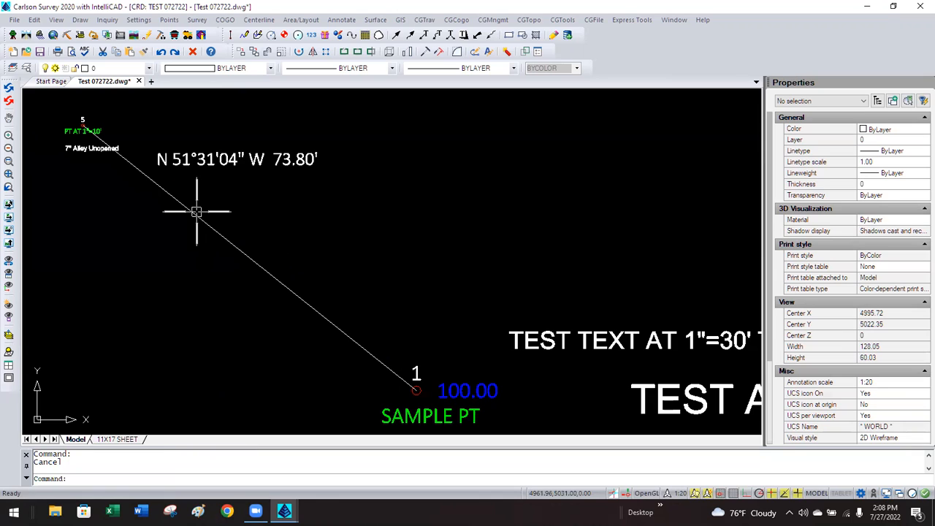
key("Up")
key("Return")
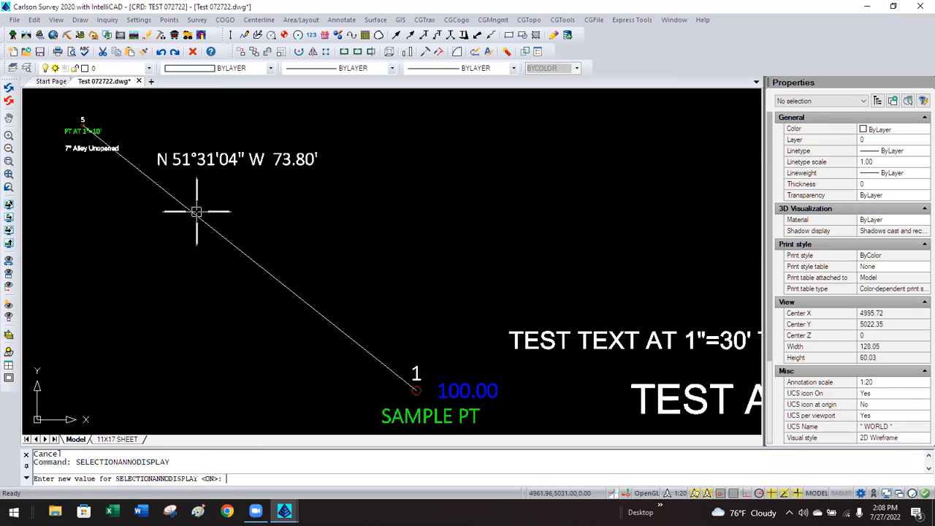
key("Return")
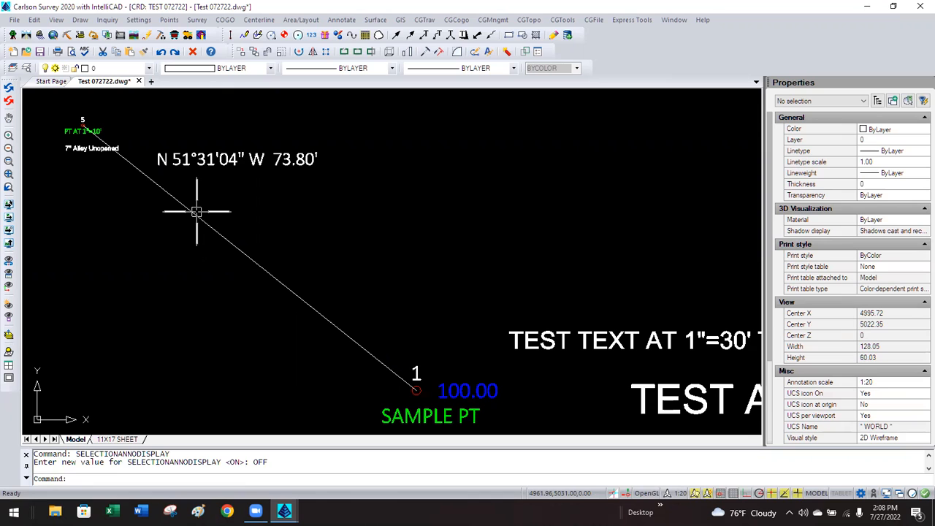
left_click(208, 166)
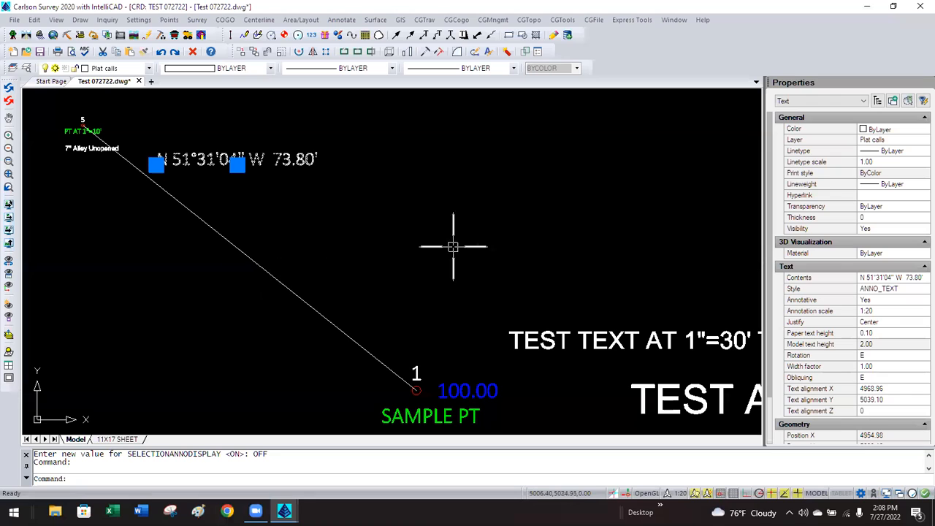
left_click(893, 314)
left_click(920, 313)
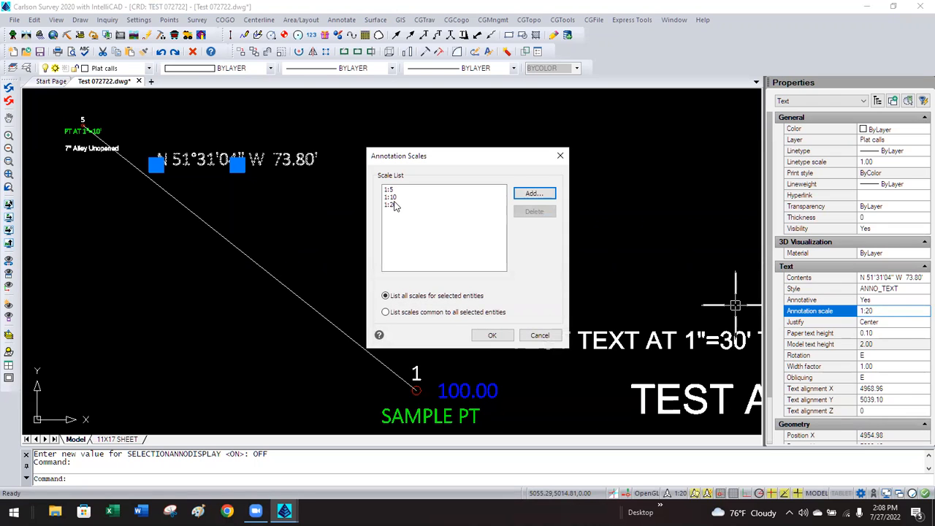
left_click(540, 335)
key("Escape")
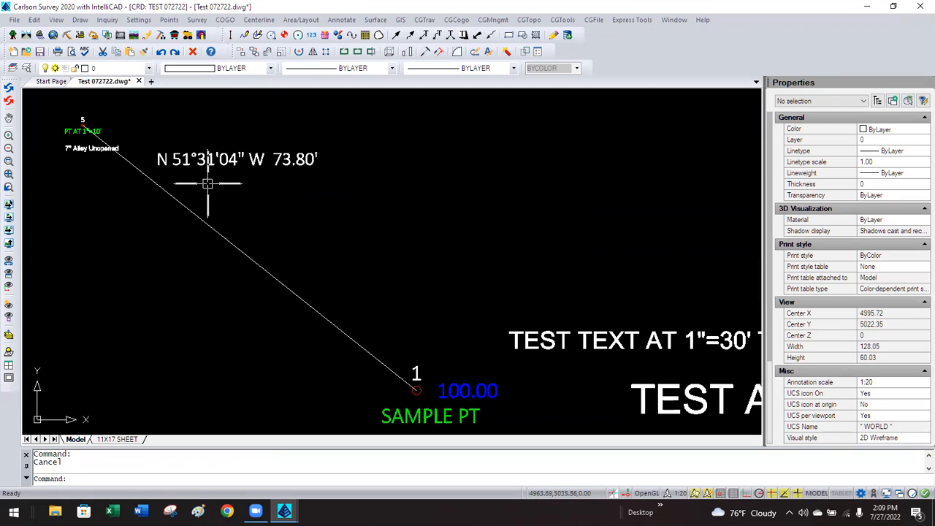
Switch SELECTIONANNODISPLAY back to ON.
left_click(286, 164)
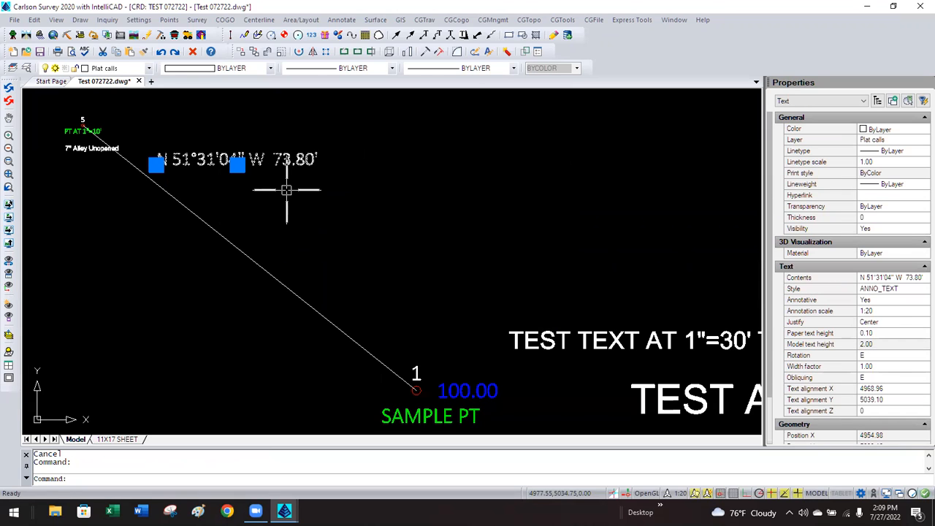
key("Escape")
type("SELECTION")
key("Return")
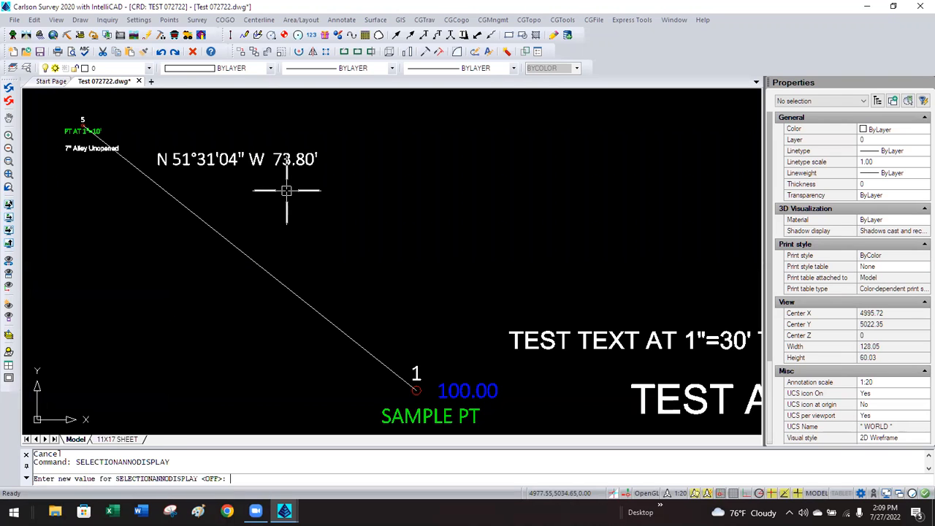
type("ON")
key("Return")
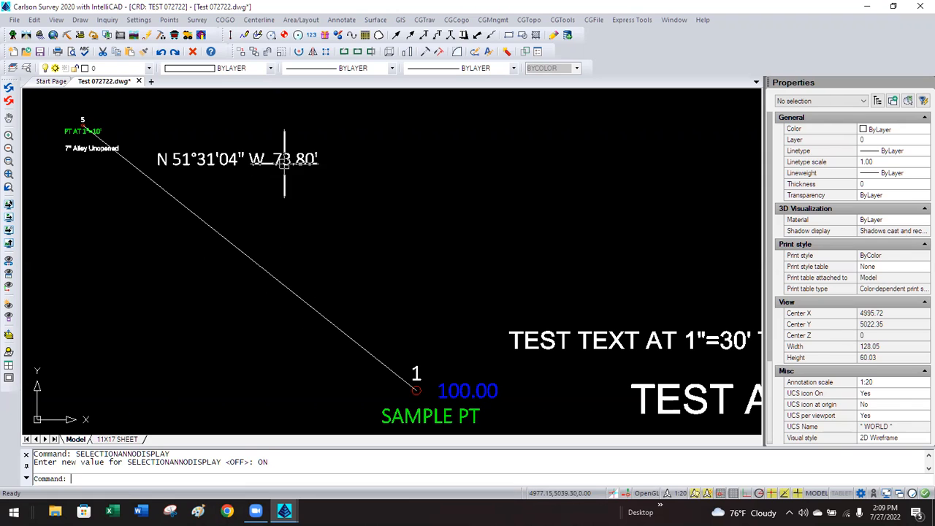
Select the N 51°31'04" W 73.80' bearing label to view its scale copies along the line.
left_click(284, 162)
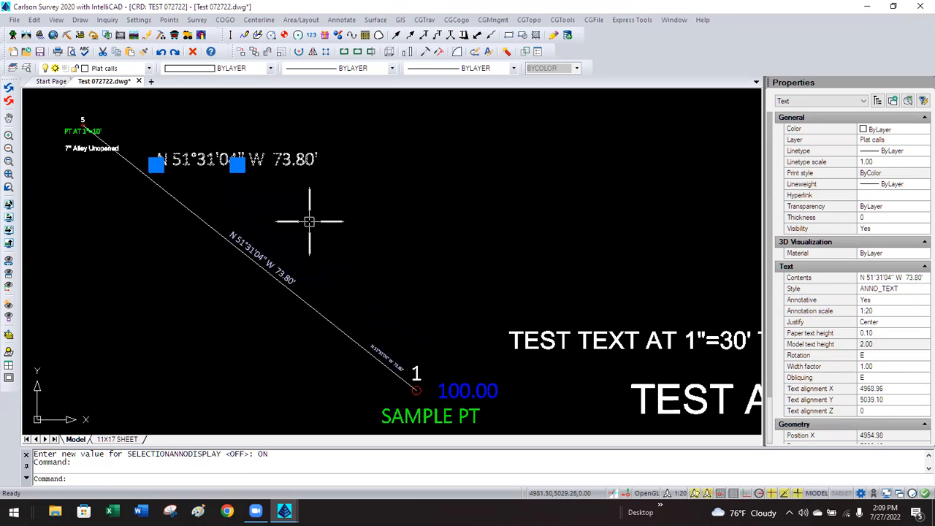
key("Escape")
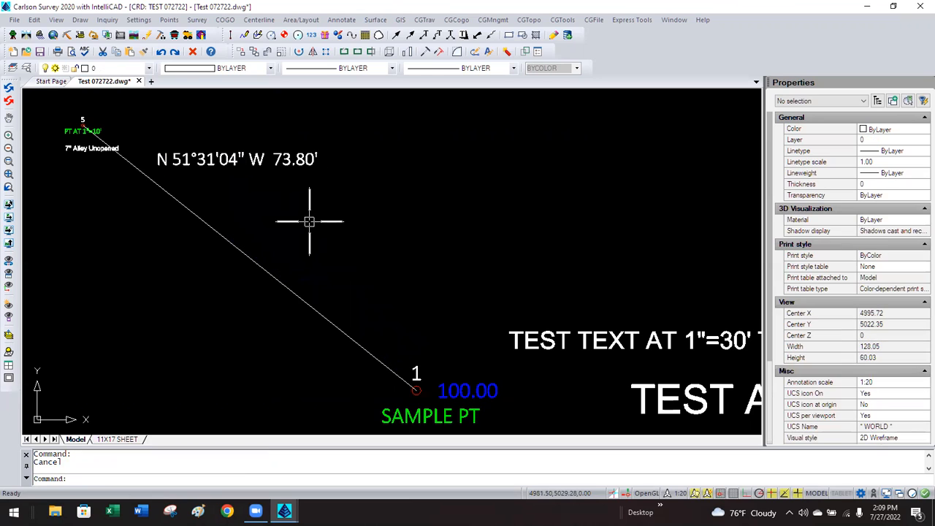
left_click(236, 160)
Zoom out to bring the text block and point 3 labeled TEST PT into view.
key("Escape")
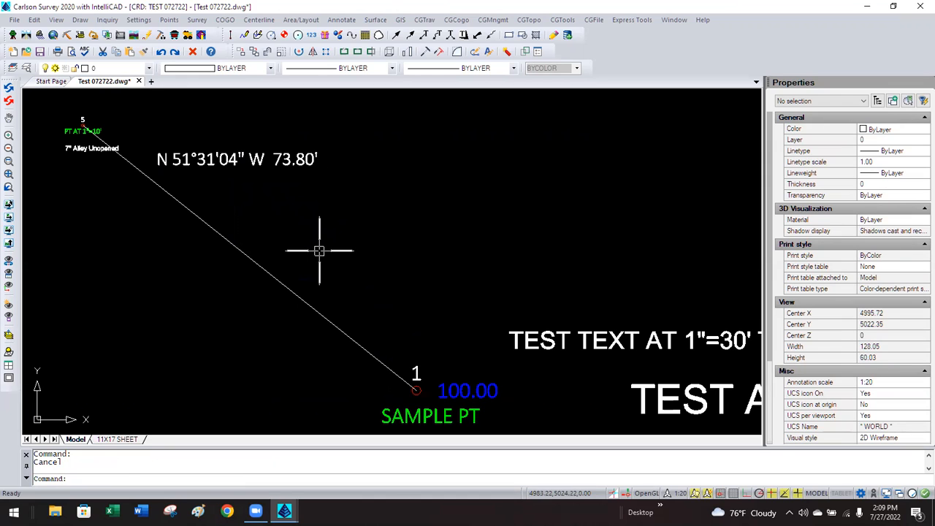
scroll(372, 204, "down", 4)
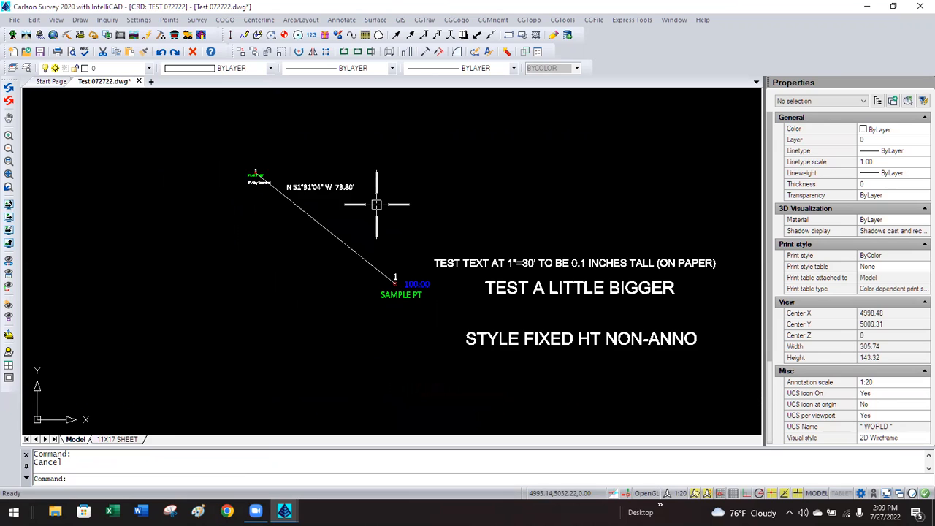
scroll(298, 219, "down", 5)
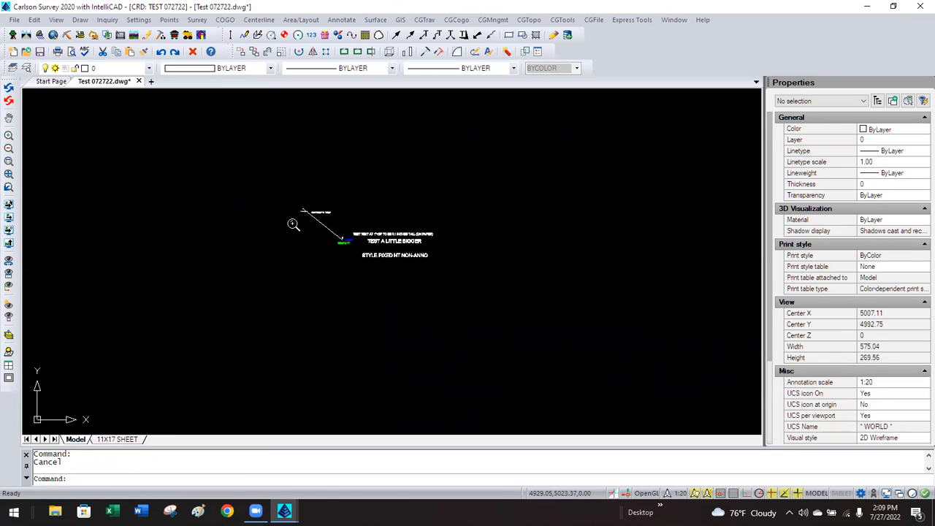
scroll(299, 255, "down", 2)
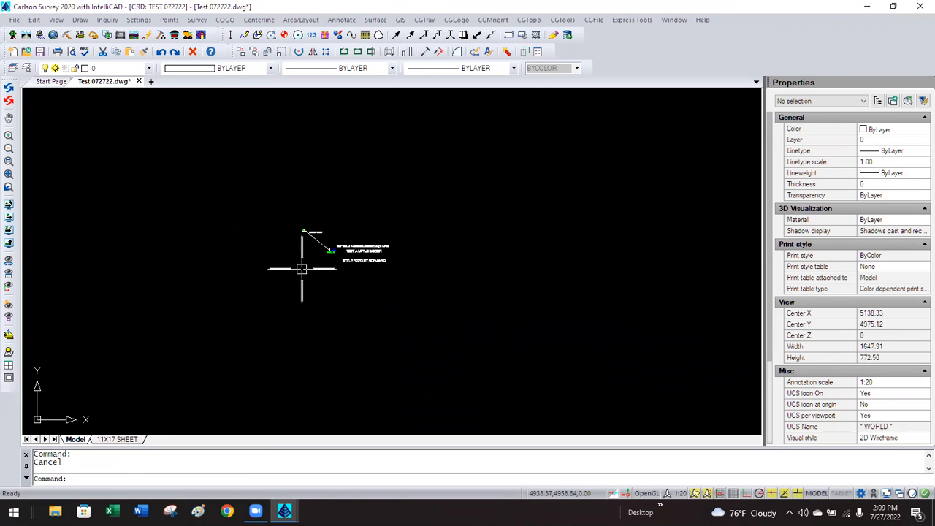
scroll(344, 194, "down", 3)
scroll(218, 344, "up", 6)
scroll(224, 347, "up", 5)
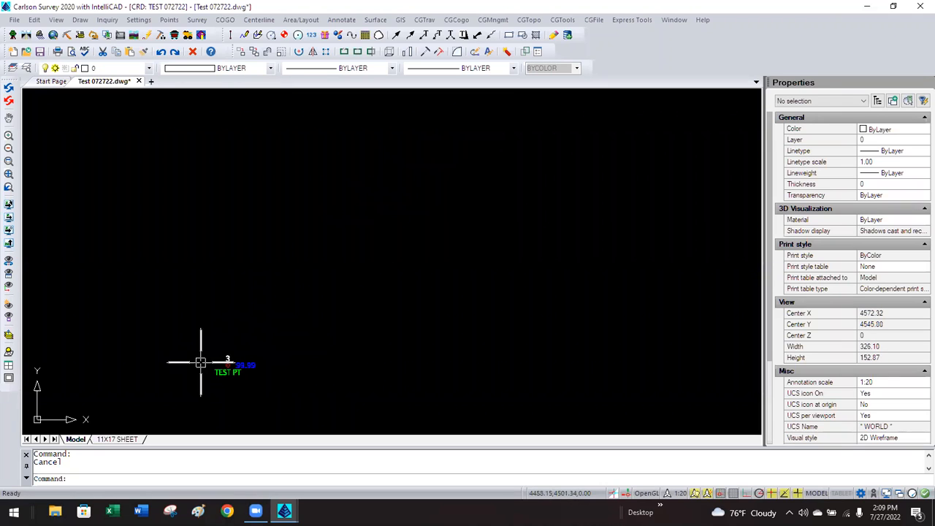
scroll(208, 350, "down", 3)
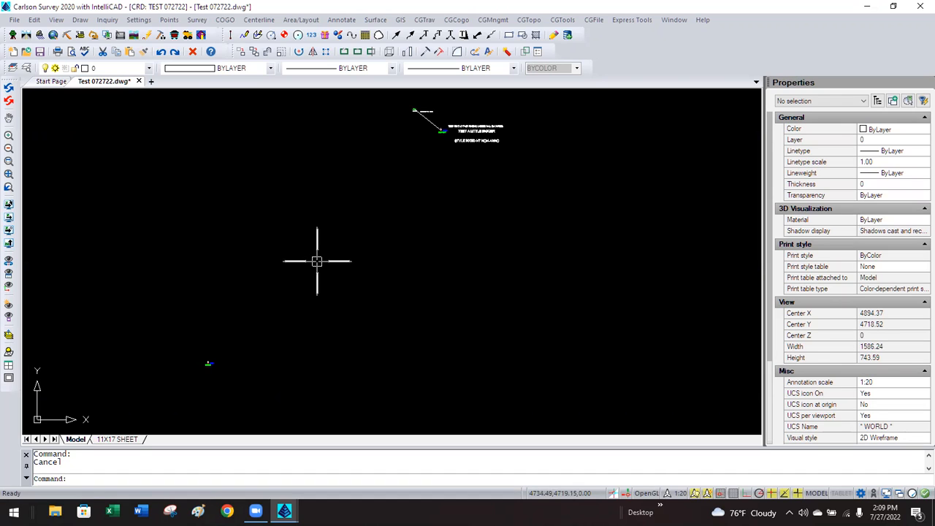
Set both the angle and distance label text styles to ANNO_TEXT in Annotate Defaults.
left_click(342, 21)
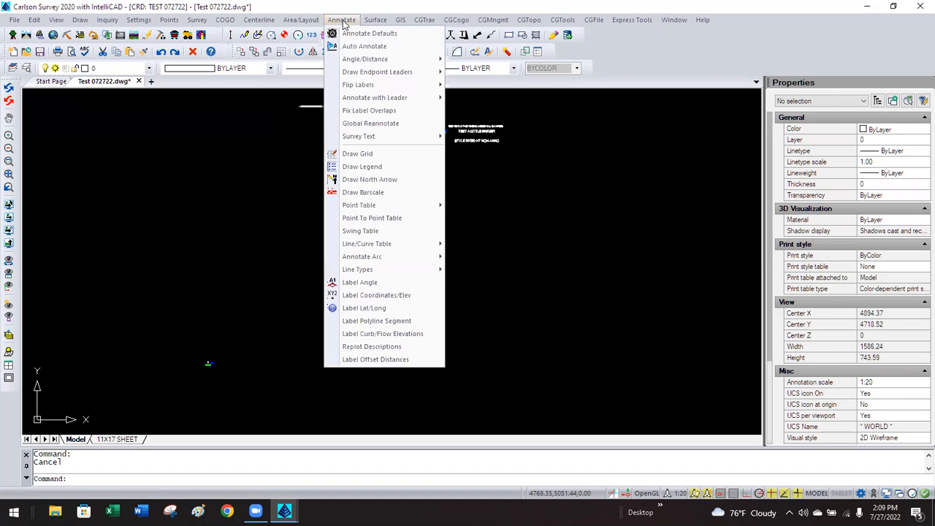
left_click(354, 33)
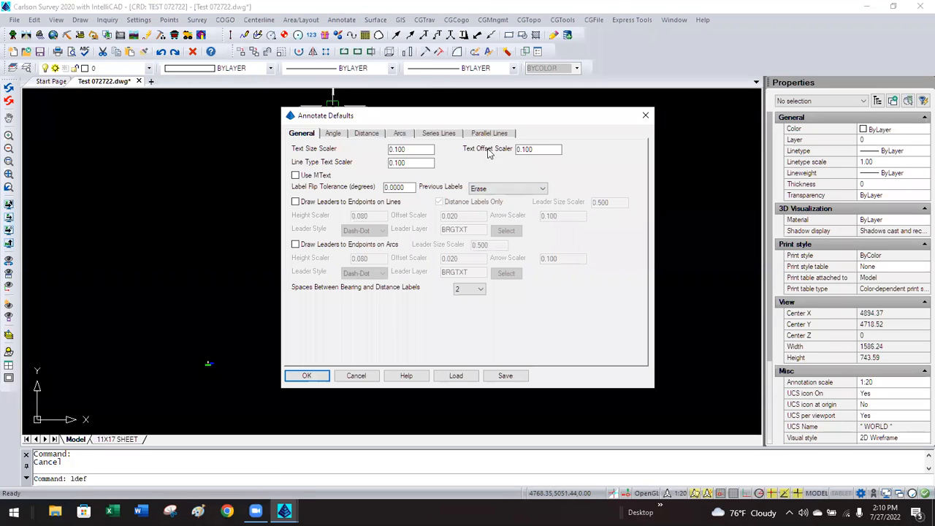
left_click(332, 134)
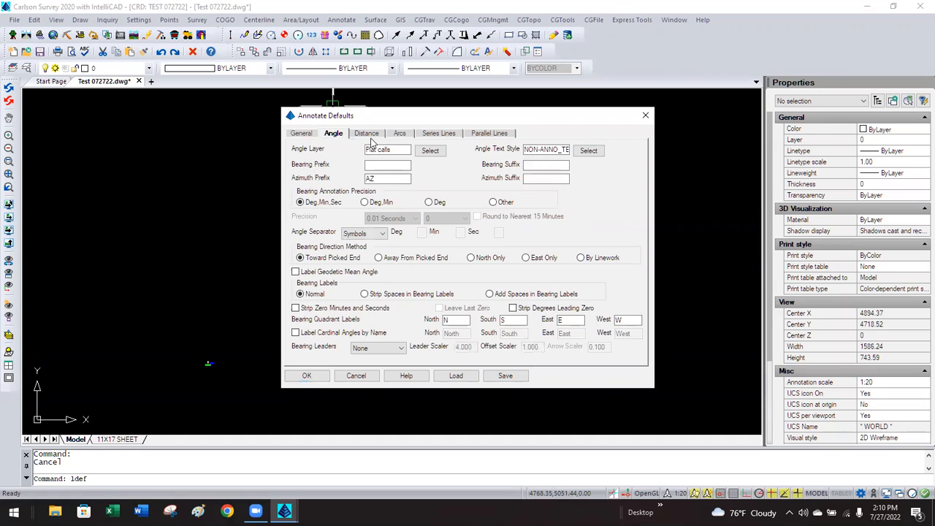
left_click(588, 150)
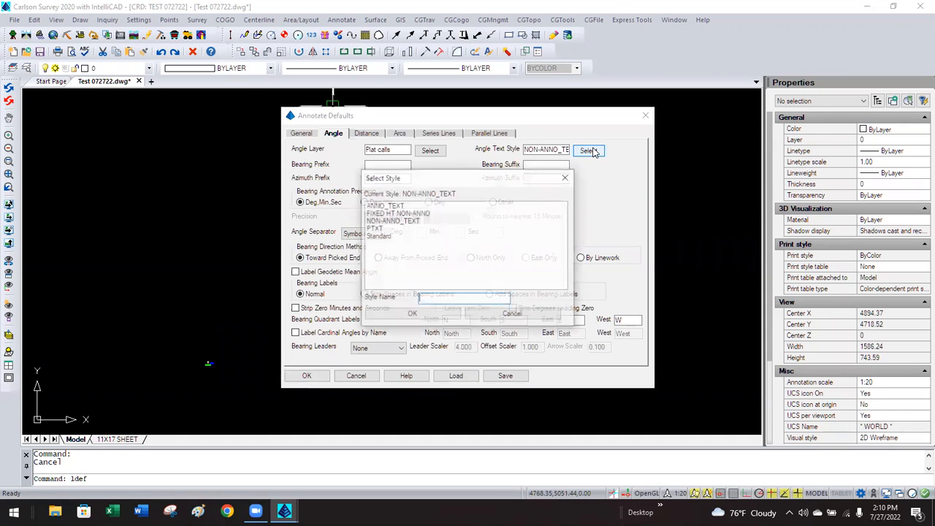
left_click(385, 207)
left_click(412, 314)
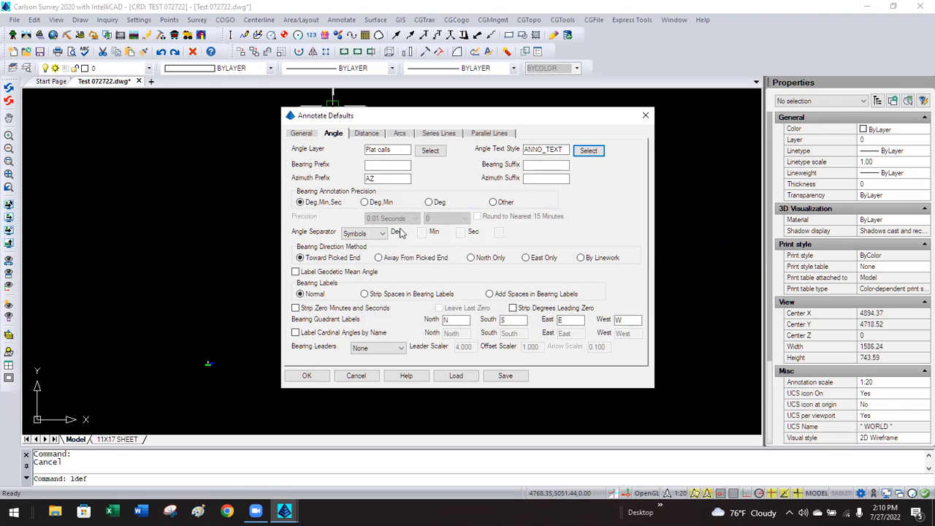
left_click(369, 134)
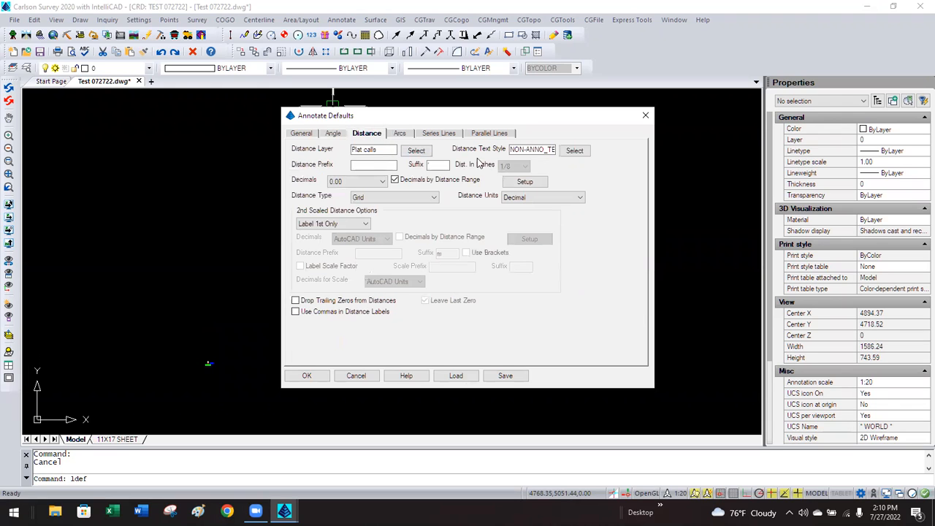
left_click(573, 151)
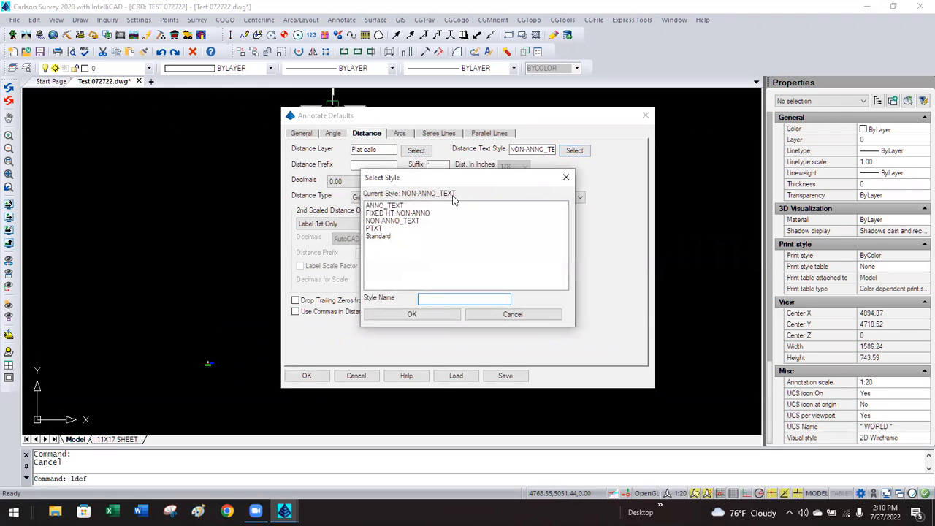
left_click(384, 206)
left_click(388, 314)
left_click(305, 376)
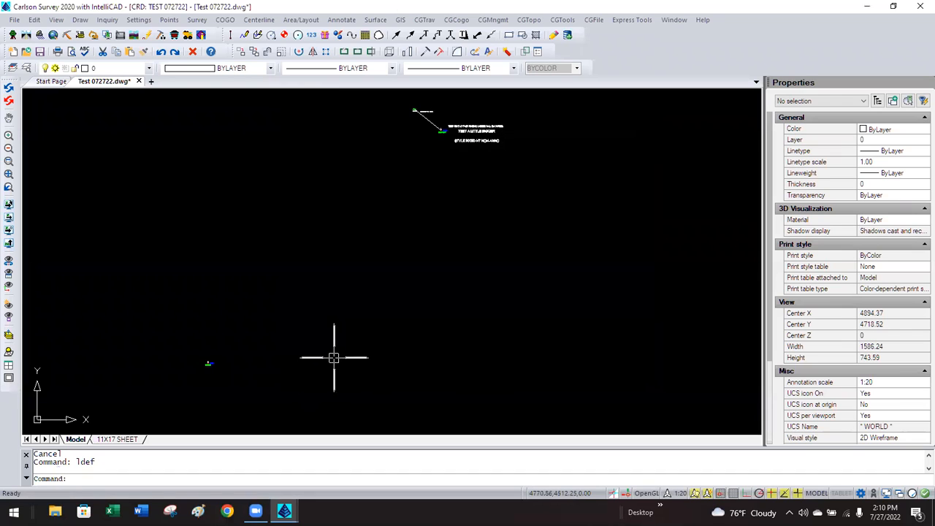
Draw a 2D polyline from point 1 to point 2 with 2DP.
left_click(77, 21)
key("Escape")
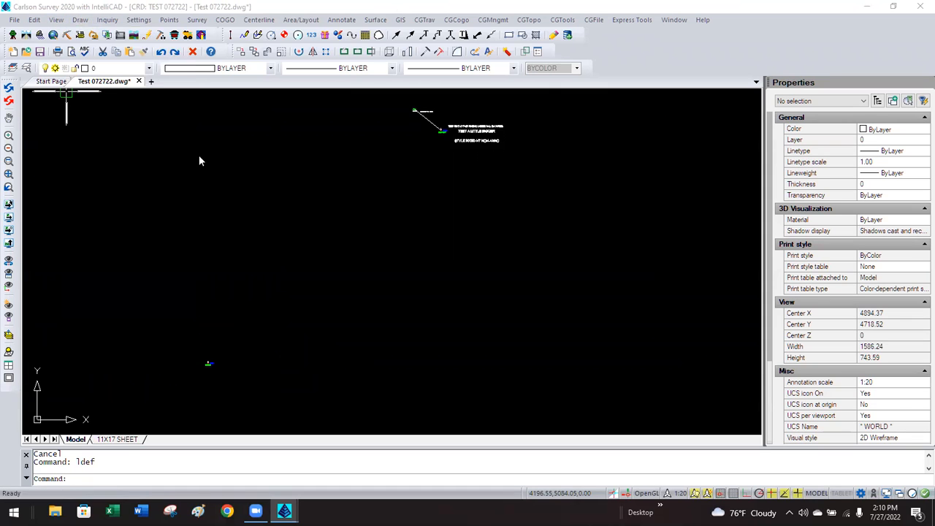
type("2dp")
key("Return")
left_click(352, 360)
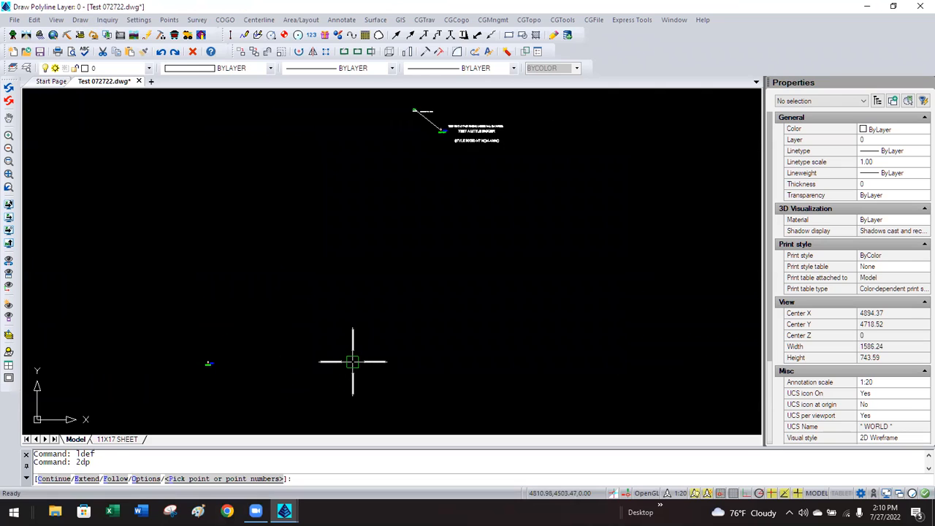
type("1")
key("Return")
type("2")
key("Return")
key("Return")
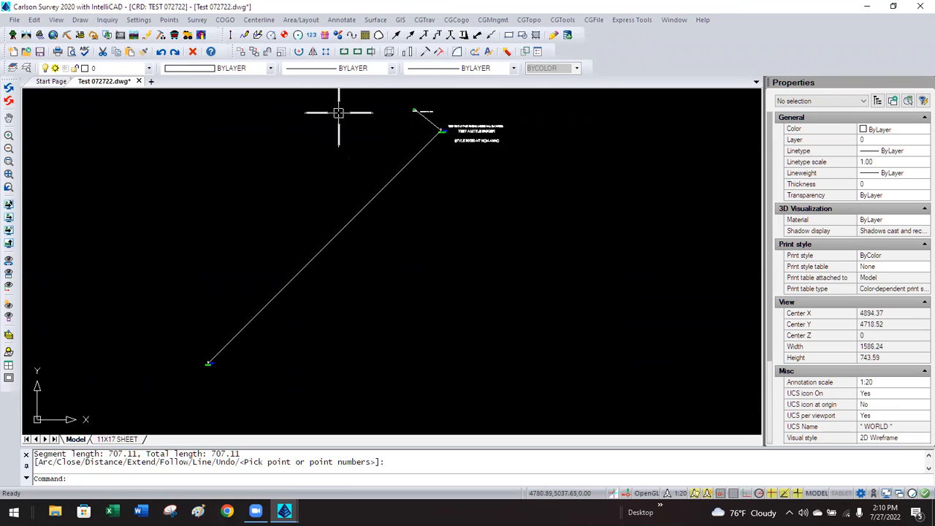
Label the new line N 45°00'00" E 707.11' with BearingDistance_ and check its text height.
left_click(350, 21)
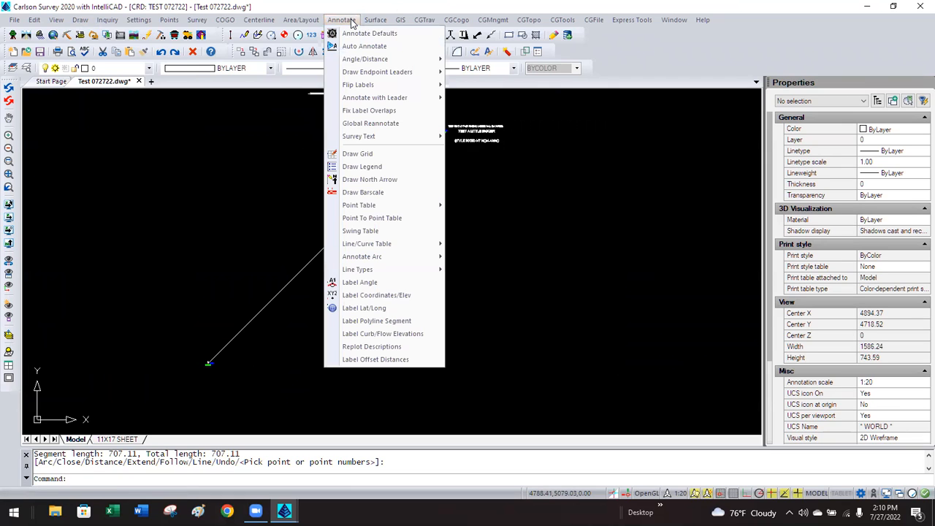
mouse_move(377, 61)
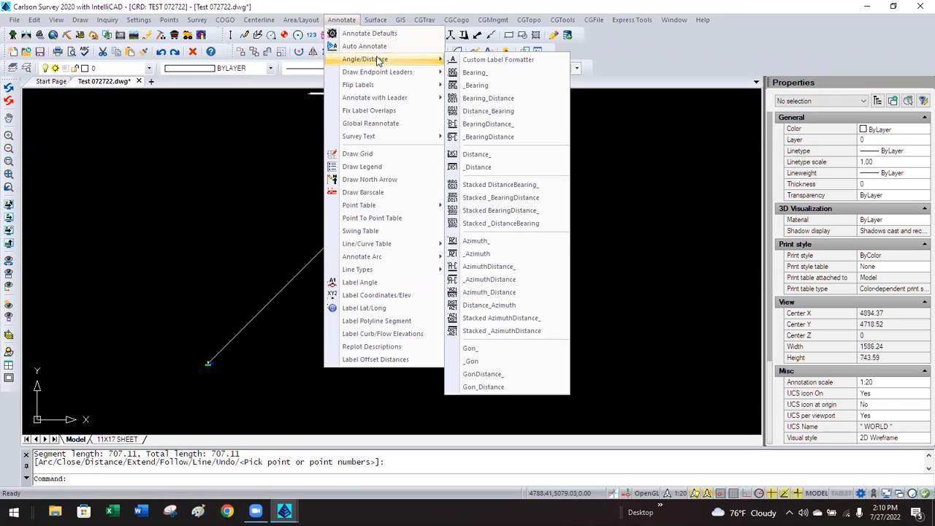
left_click(501, 124)
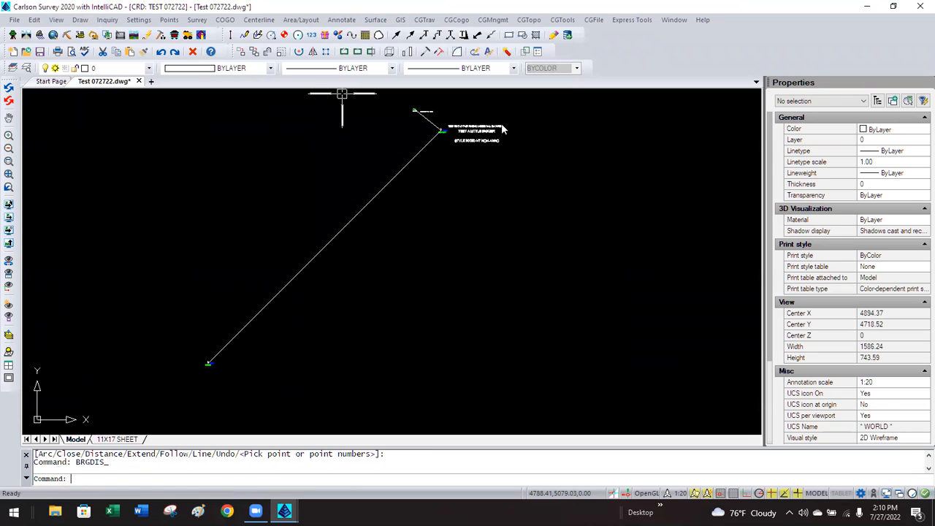
left_click(403, 171)
key("Return")
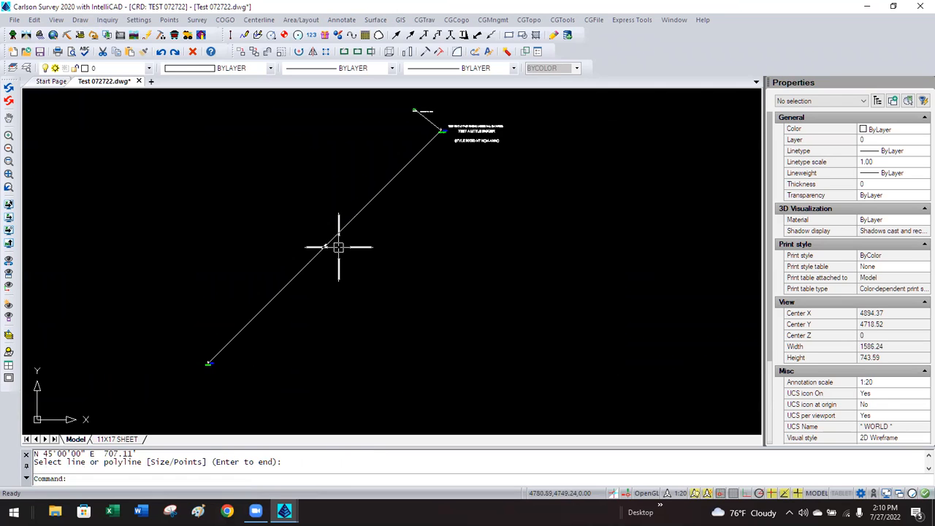
scroll(326, 249, "up", 10)
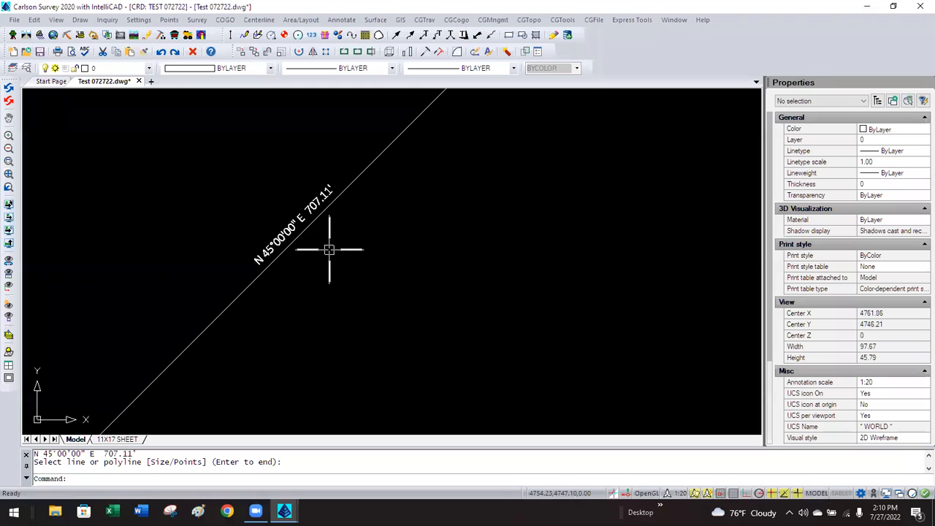
left_click(292, 234)
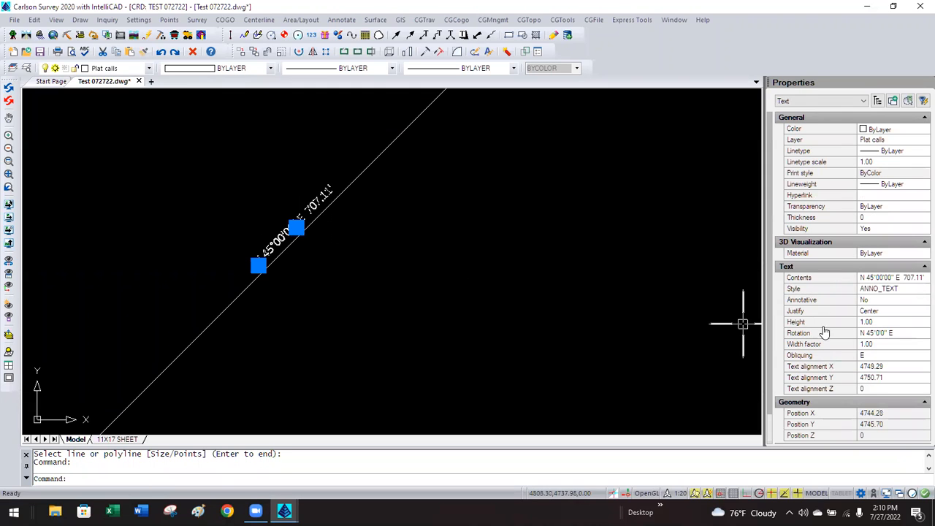
left_click(884, 323)
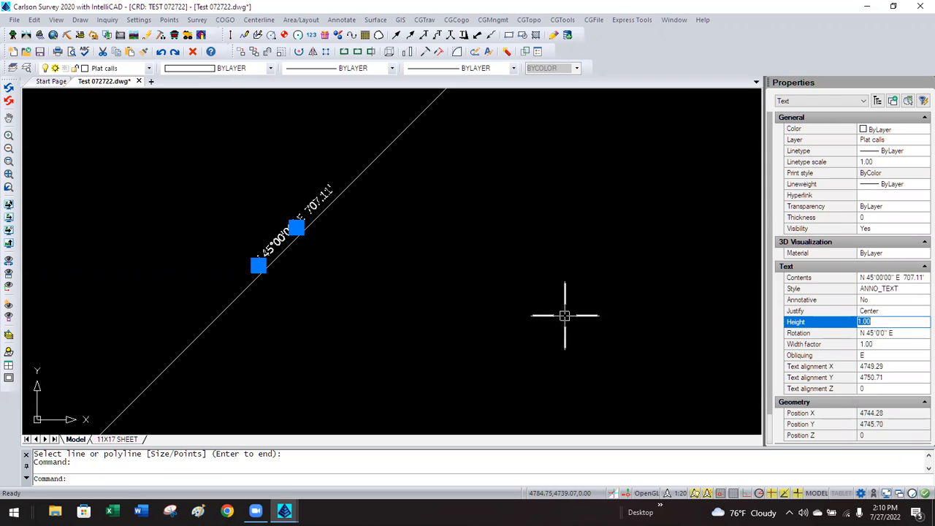
key("Escape")
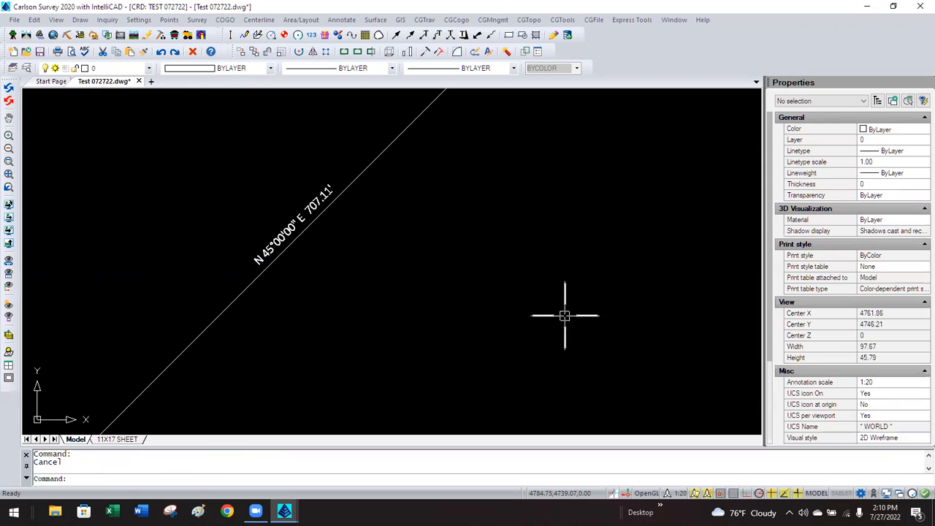
Review Drawing Setup's horizontal scale and cancel without changes.
left_click(138, 21)
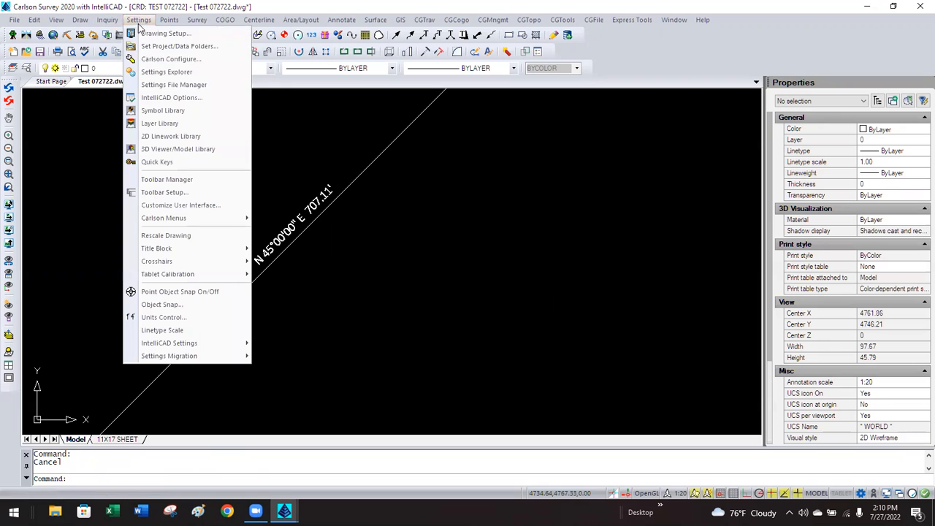
left_click(148, 37)
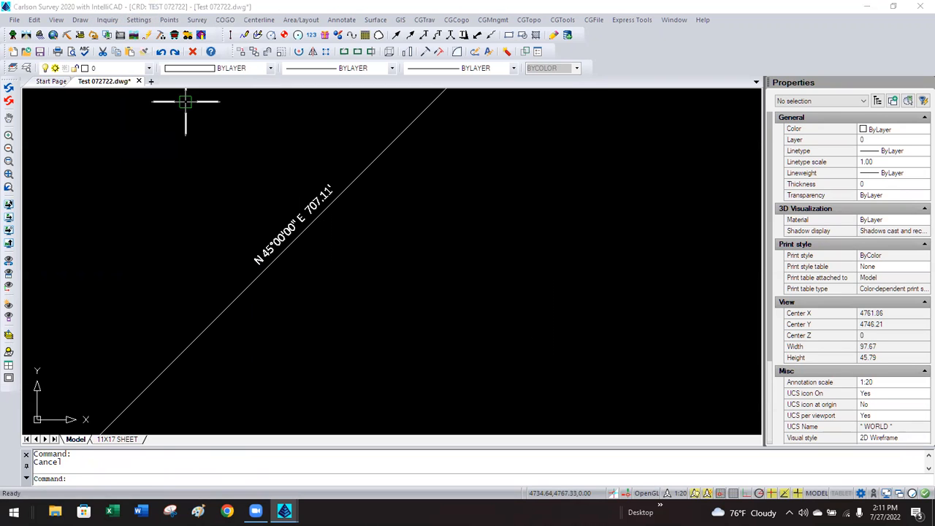
left_click(430, 118)
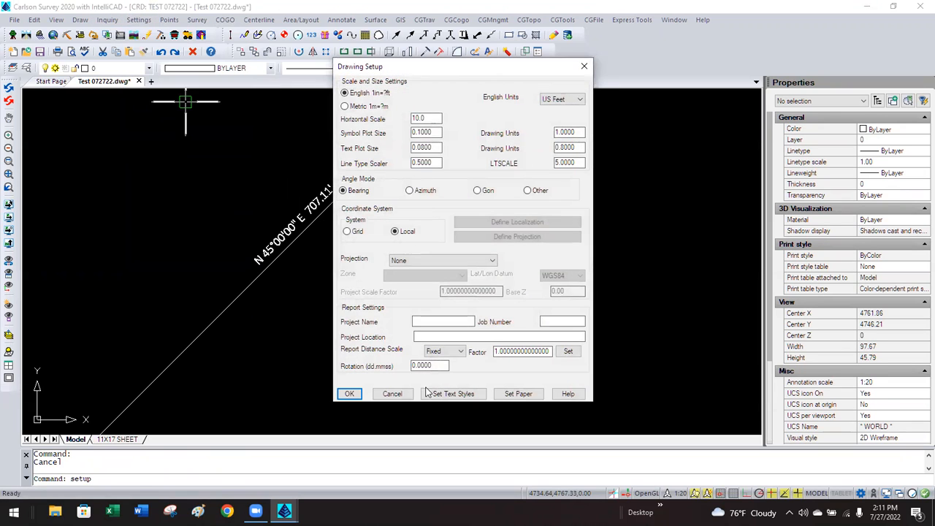
left_click(392, 393)
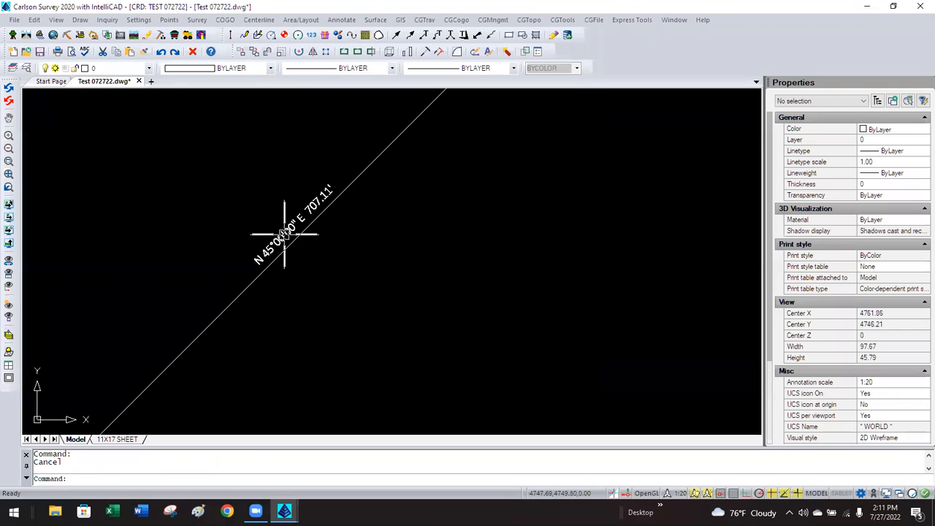
Inspect the bearing label's properties to confirm its 1.00 text height and that it isn't annotative.
left_click(284, 233)
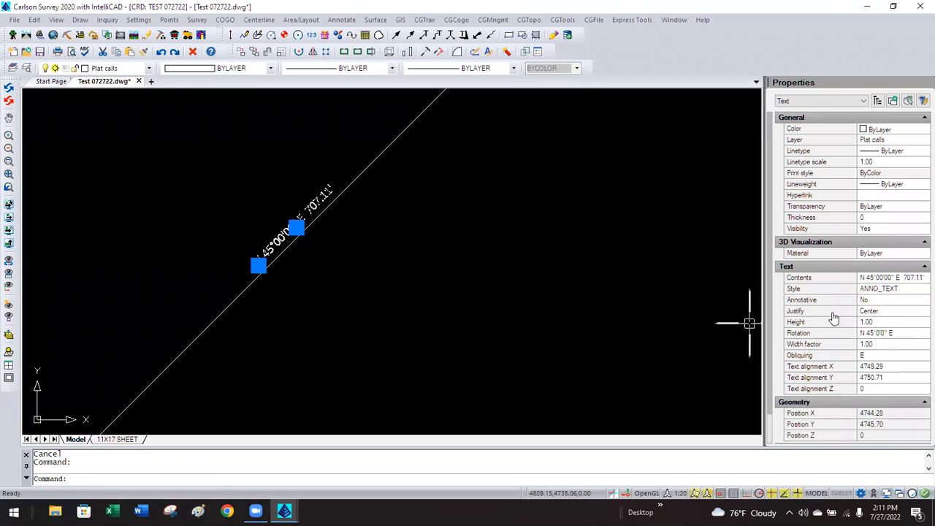
left_click(887, 322)
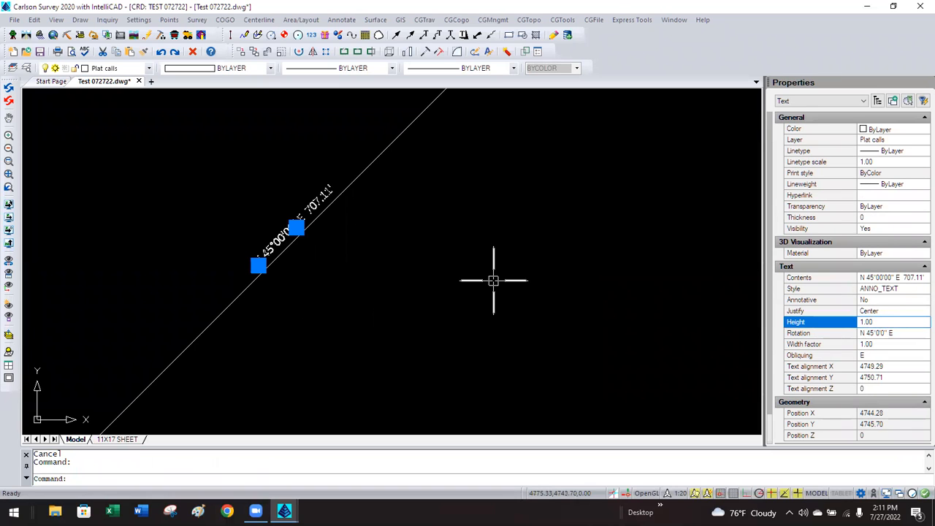
key("Escape")
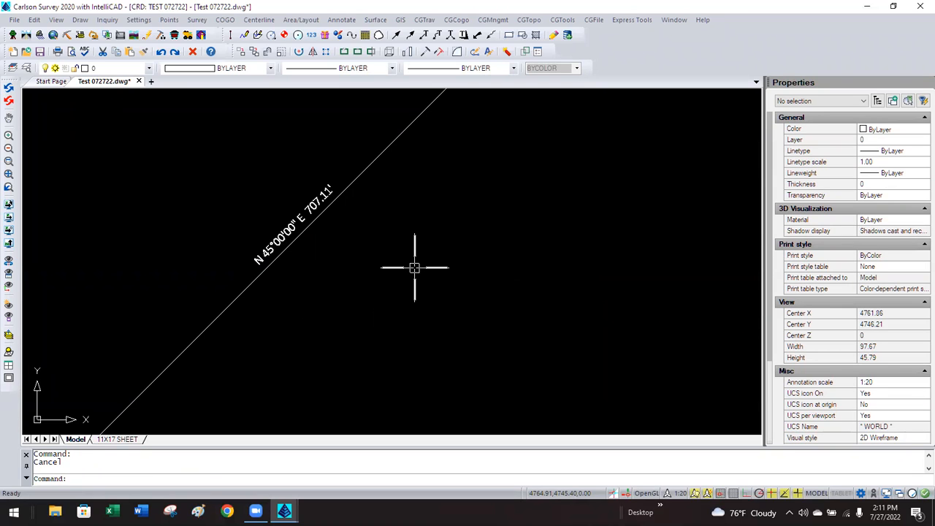
left_click(314, 197)
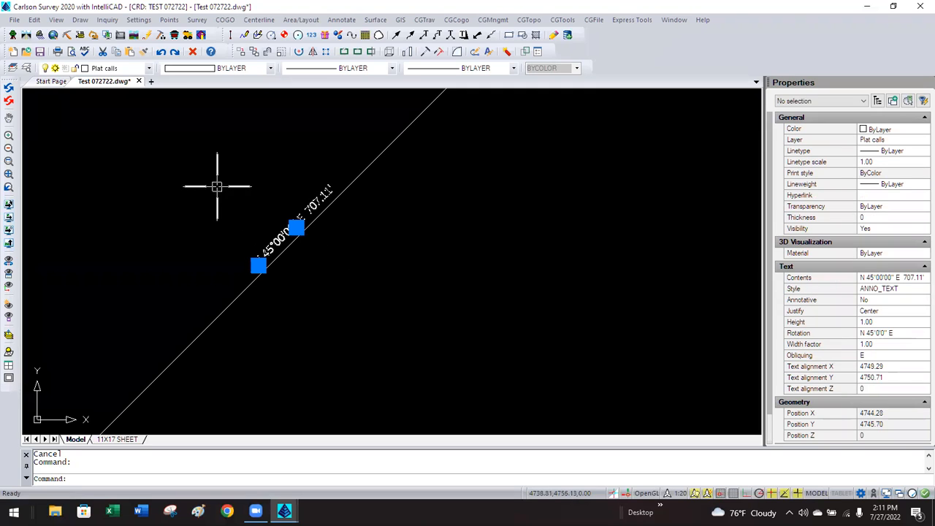
key("Escape")
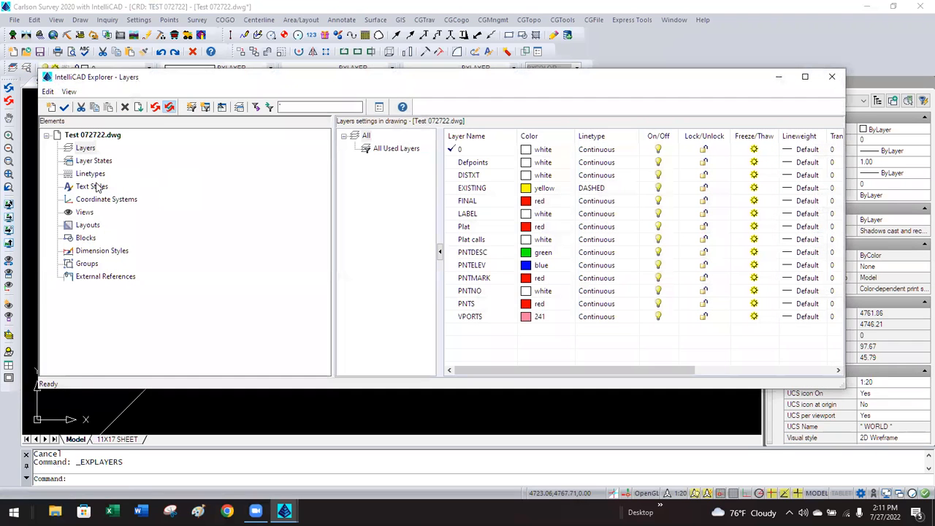
Make ANNO_TEXT the current text style and mark it annotative.
left_click(91, 186)
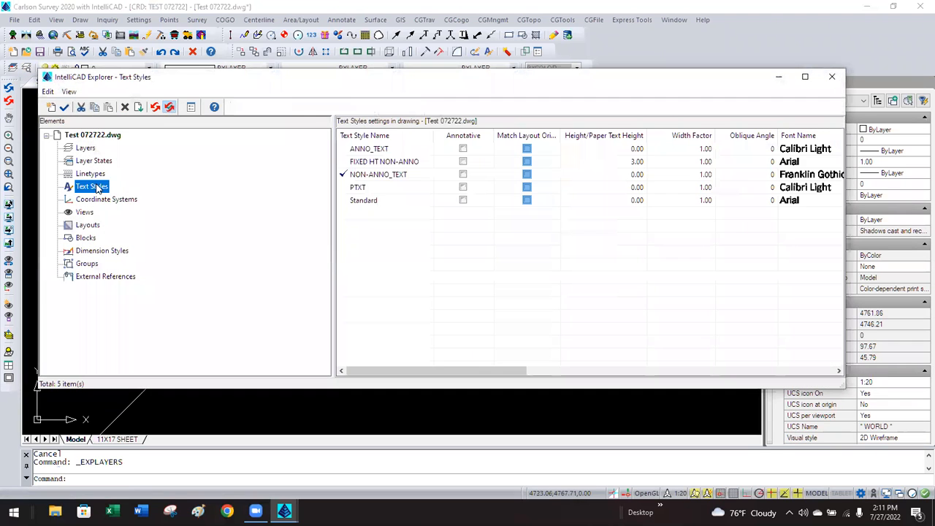
left_click(383, 151)
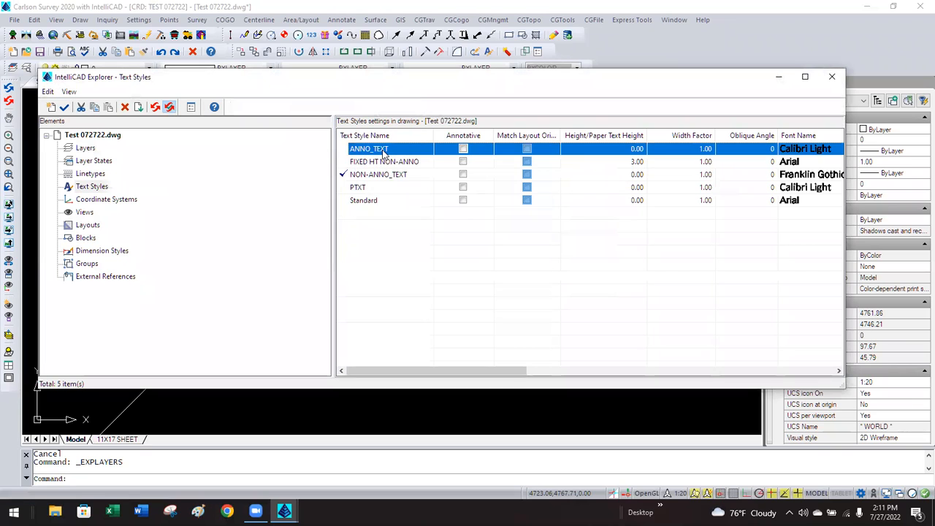
double_click(373, 154)
left_click(463, 148)
Delete the old N 45°00'00" E 707.11' label from the line.
left_click(832, 77)
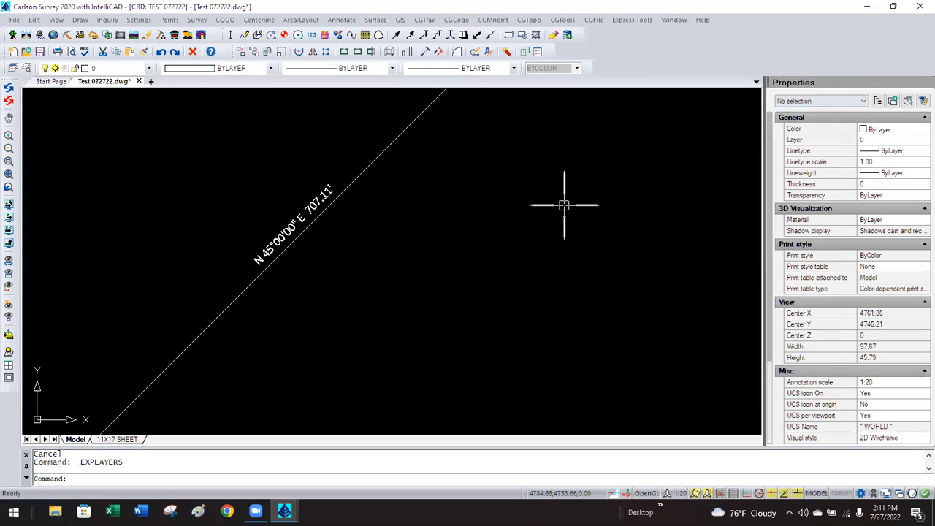
left_click(310, 204)
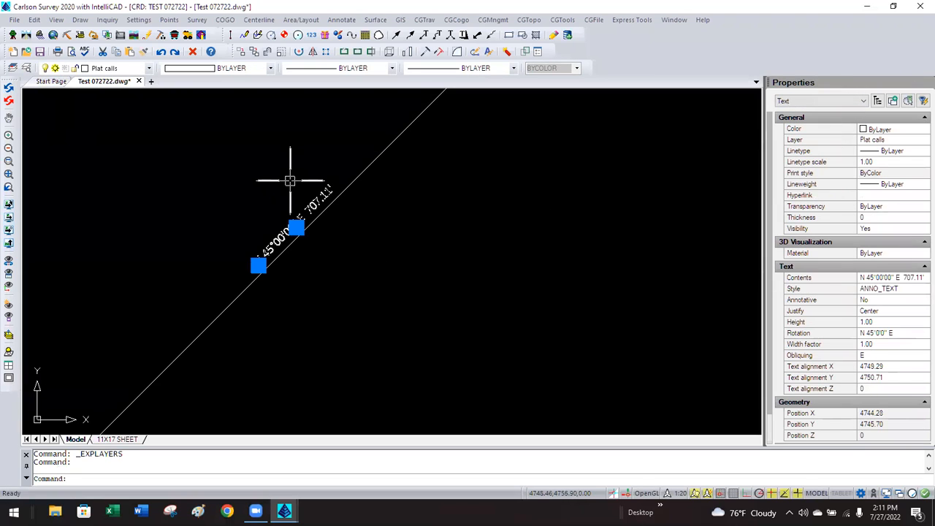
key("Delete")
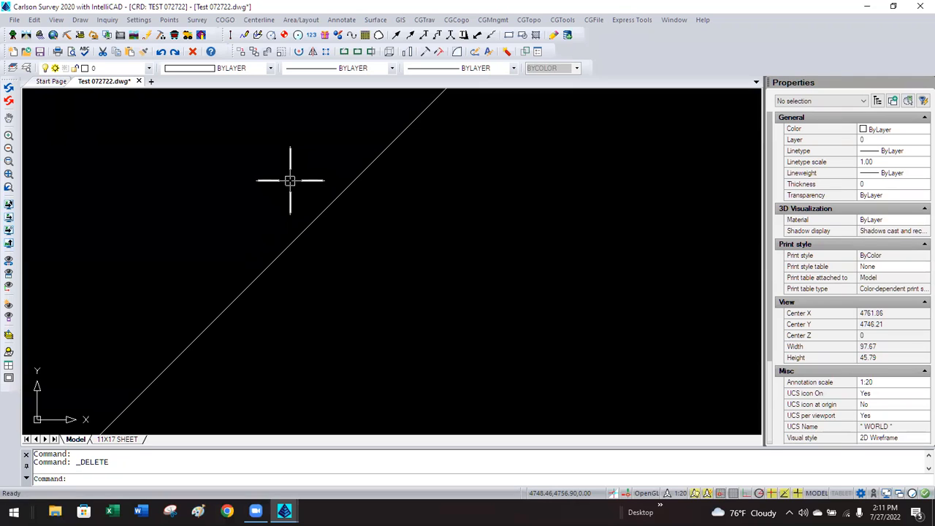
Relabel the diagonal line N 45°00'00" E 707.11' in ANNO_TEXT and check the new label.
left_click(342, 20)
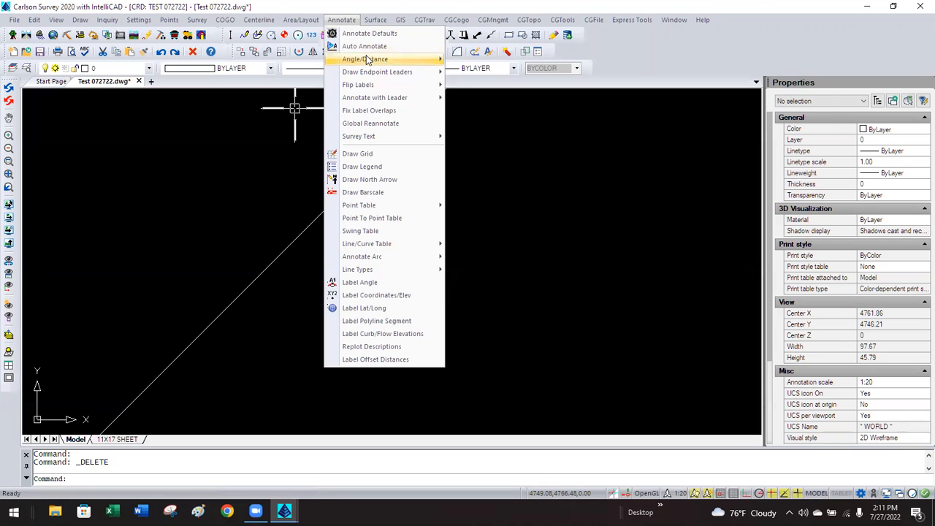
mouse_move(411, 59)
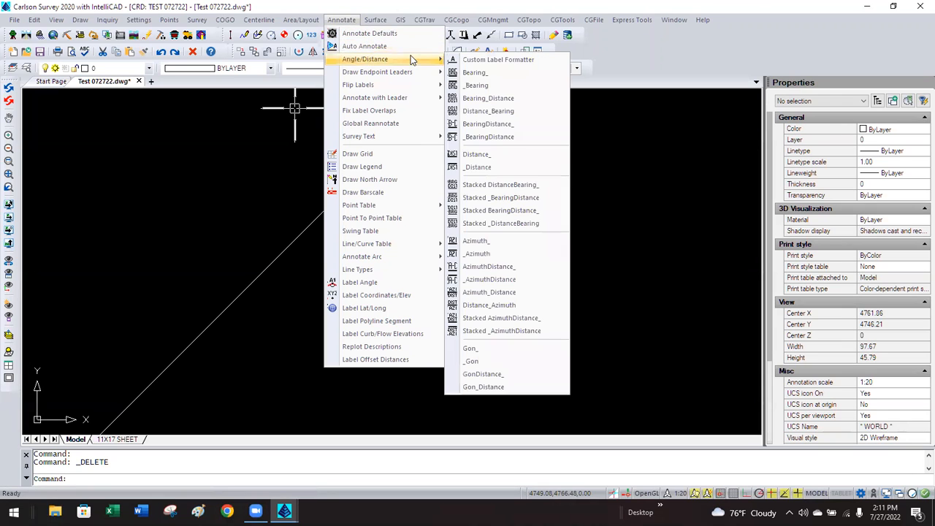
left_click(507, 125)
left_click(349, 186)
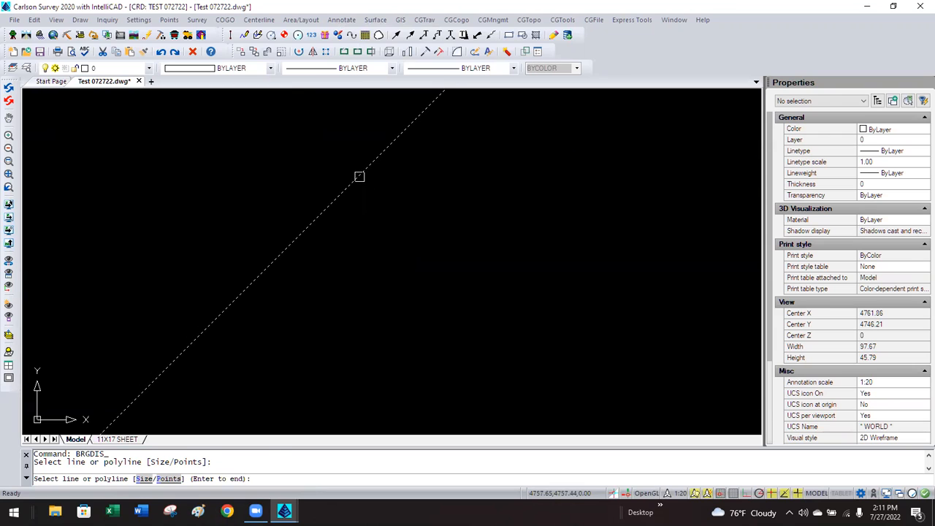
left_click(359, 176)
key("Return")
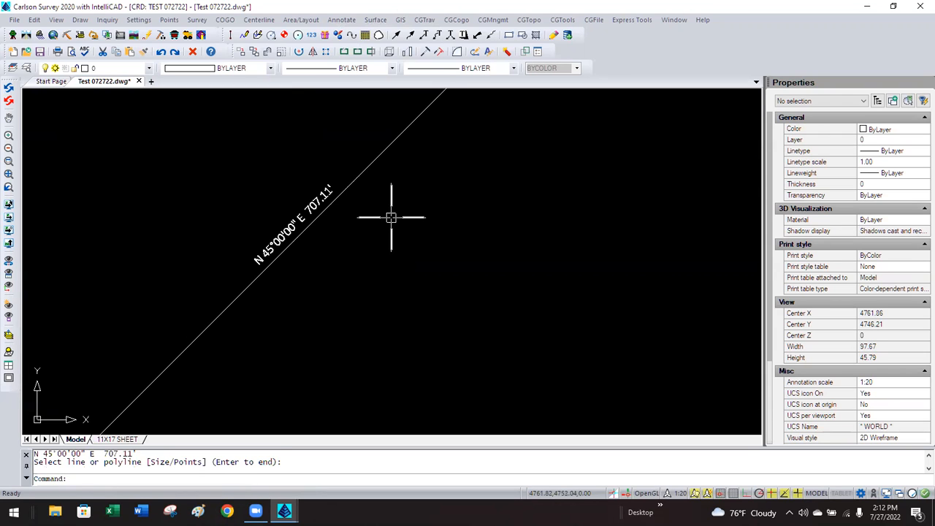
left_click(322, 200)
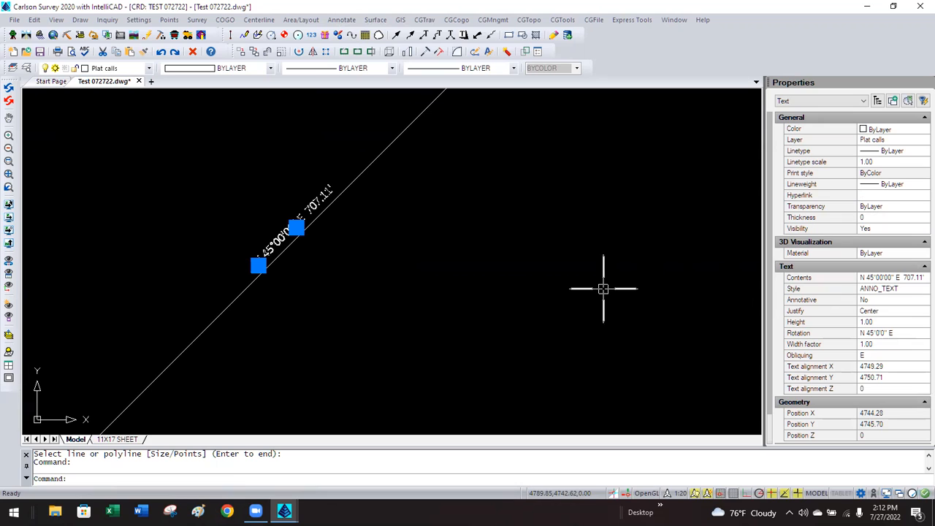
key("Escape")
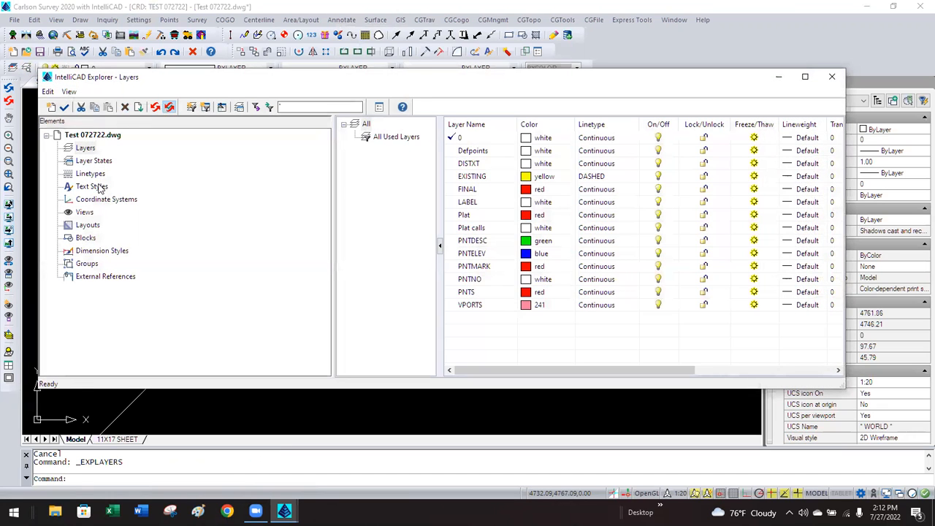
List the drawing's five text styles in Explorer and select ANNO_TEXT, the current annotative style.
left_click(100, 187)
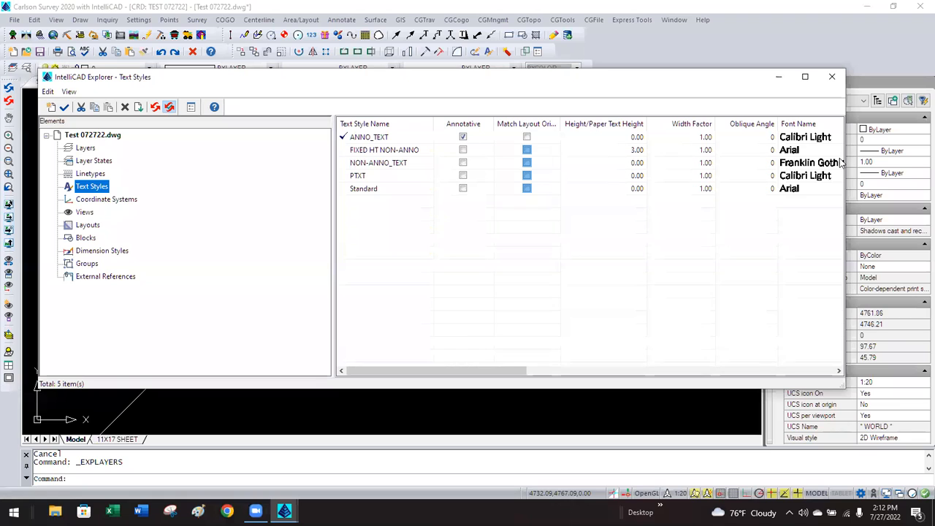
left_click(527, 138)
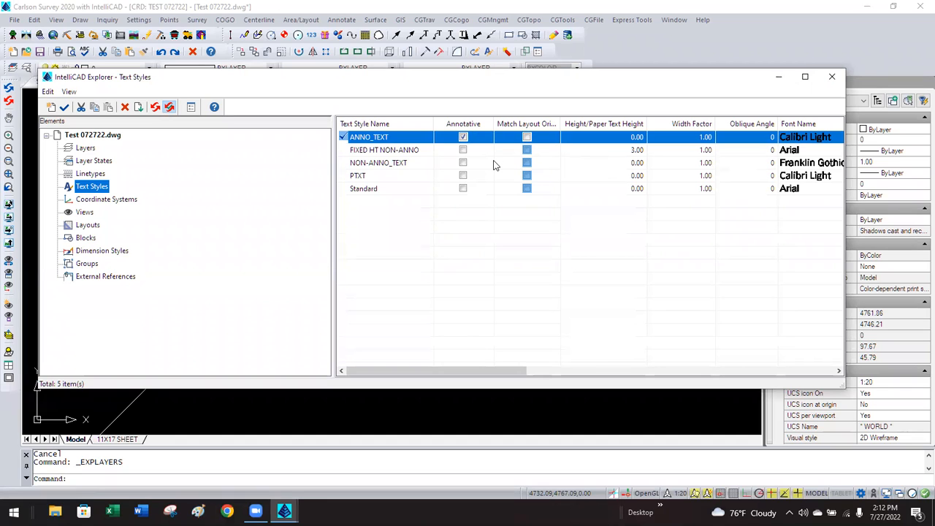
left_click(409, 149)
left_click(403, 138)
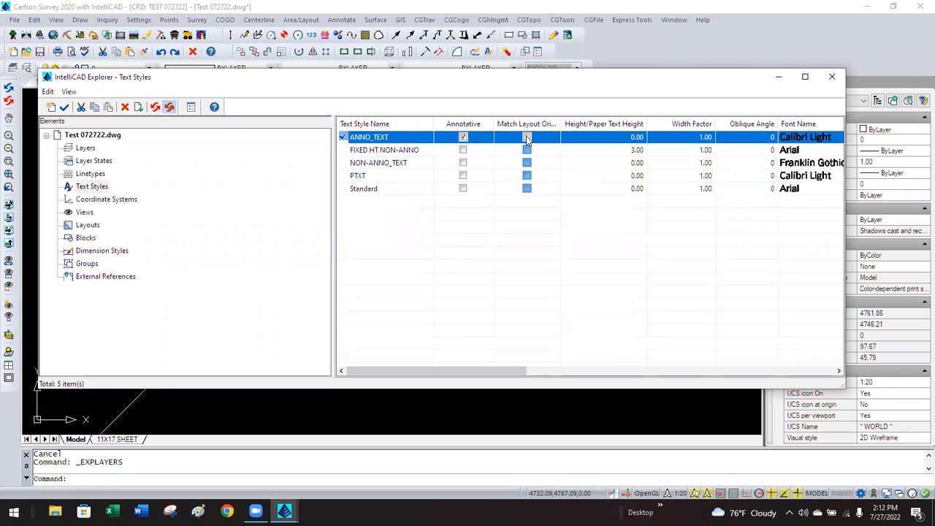
Toggle Match orientation to layout for the ANNO_TEXT style in the STYLE dialog and confirm.
left_click(829, 78)
type("S")
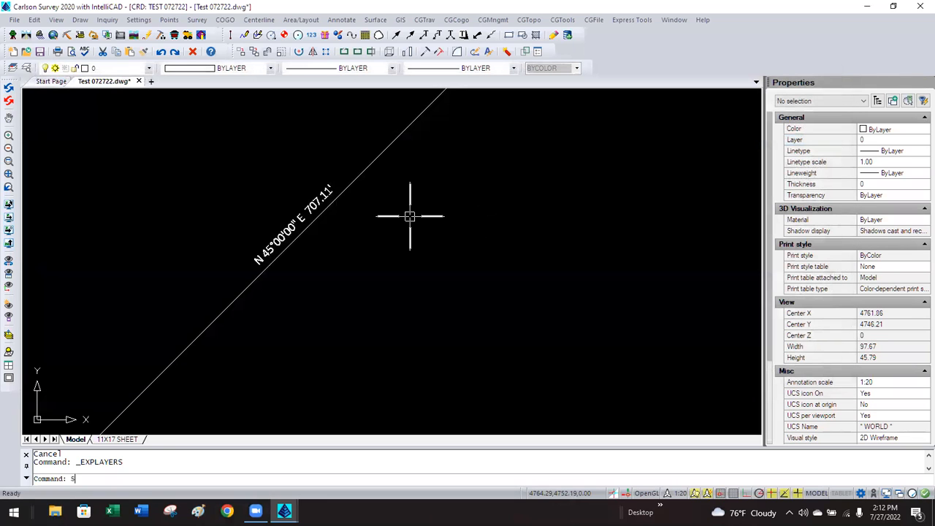
type("TYLE")
key("Return")
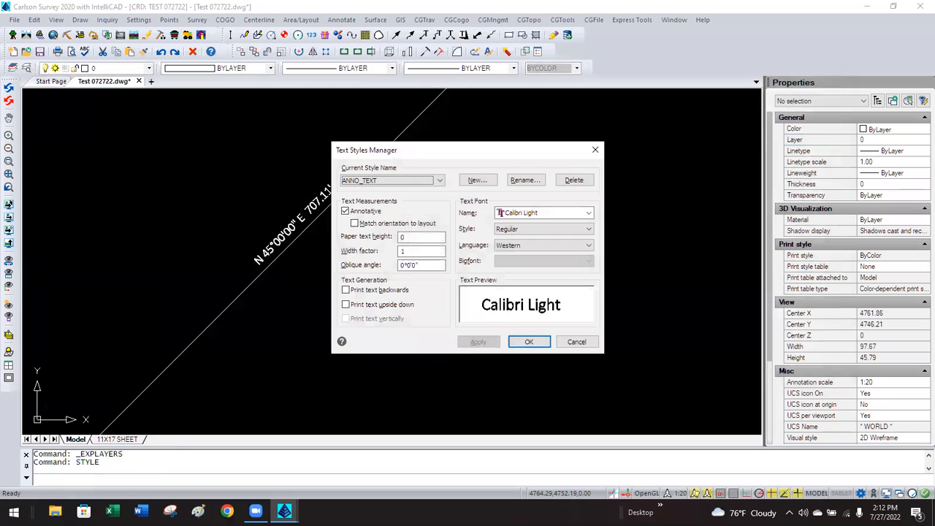
left_click(380, 226)
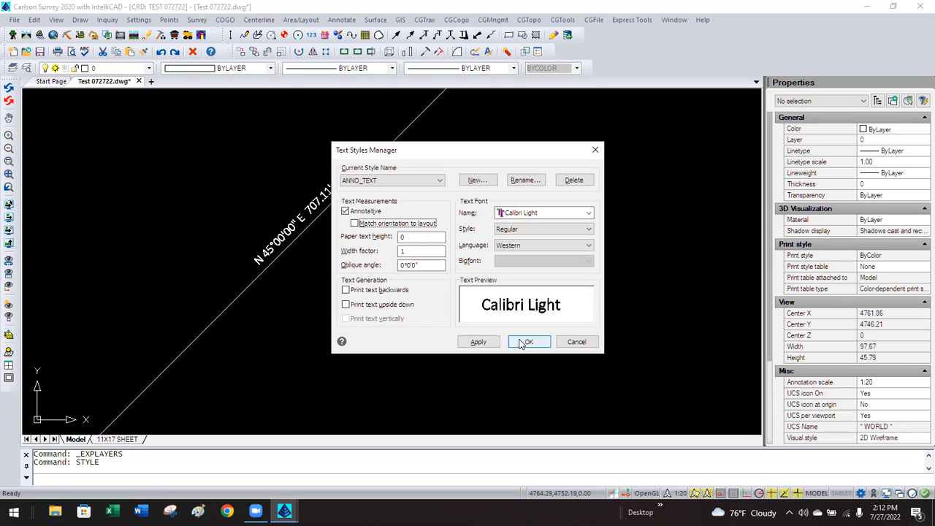
left_click(526, 341)
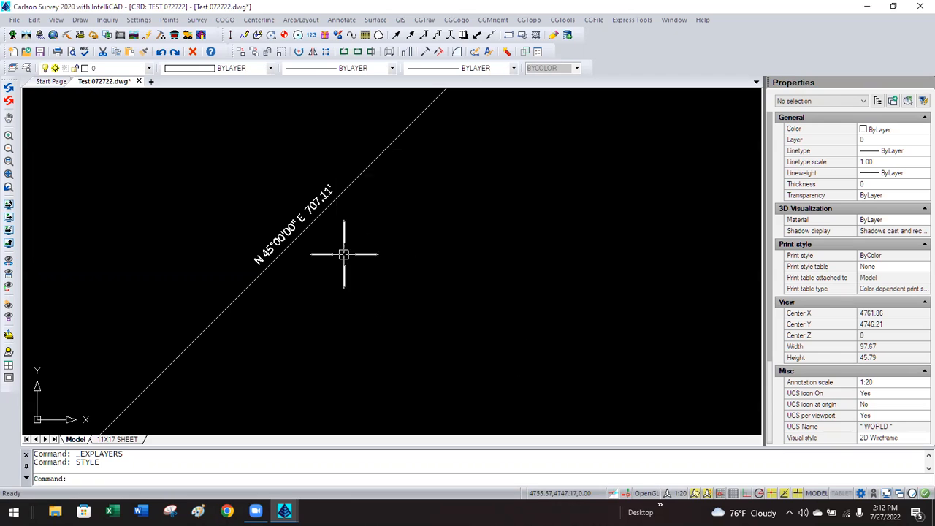
Make the N 45°00'00" E 707.11' label annotative with a 0.1 paper text height.
left_click(283, 234)
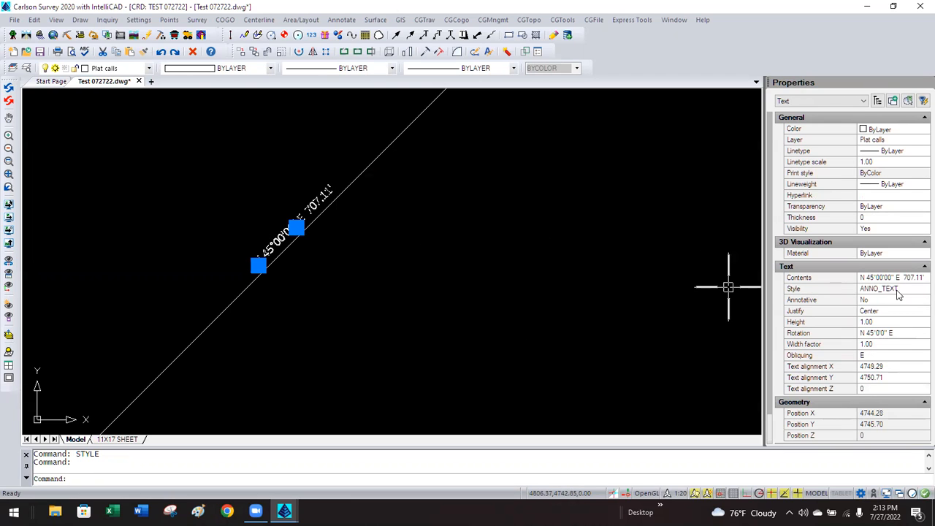
left_click(890, 302)
left_click(902, 305)
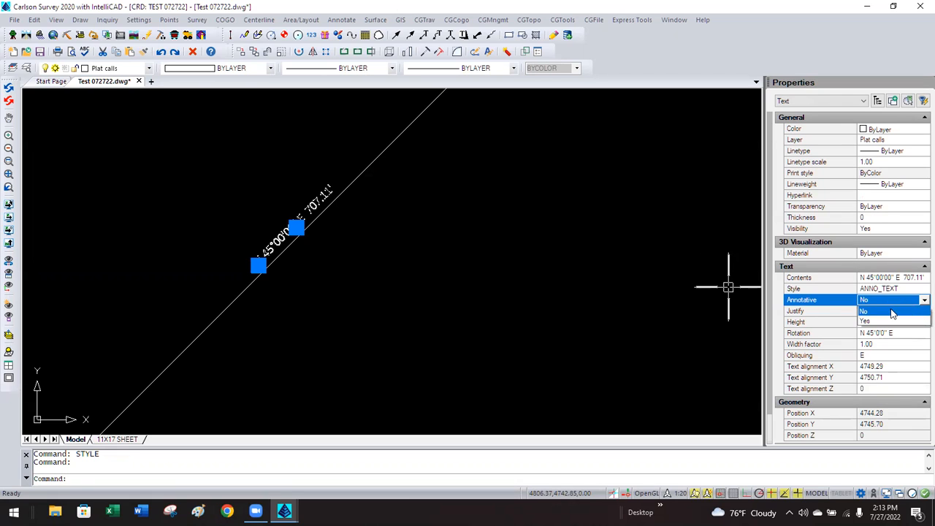
left_click(873, 322)
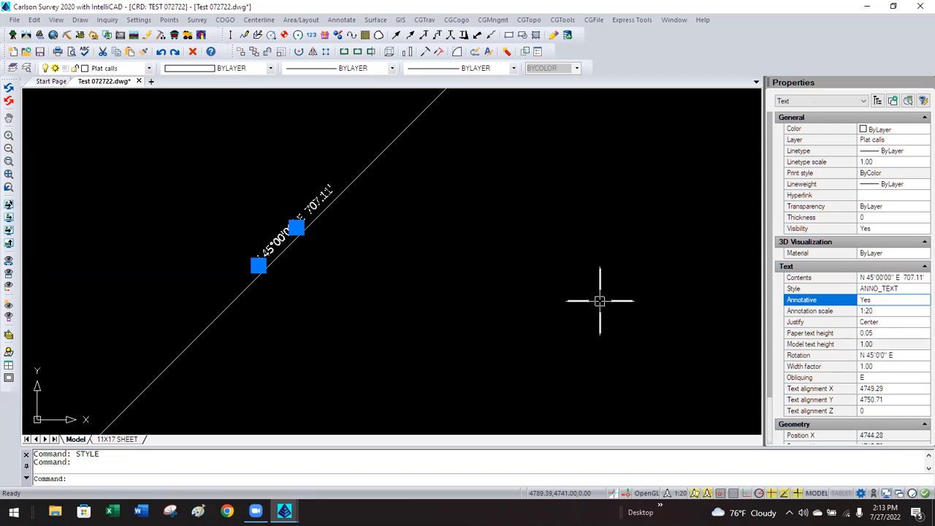
left_click(887, 332)
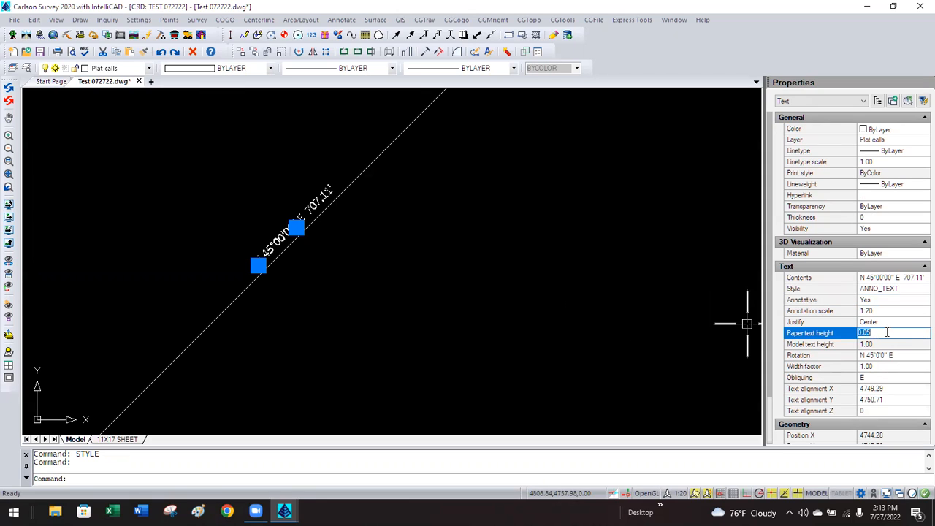
key("BackSpace")
type("0.1")
key("Return")
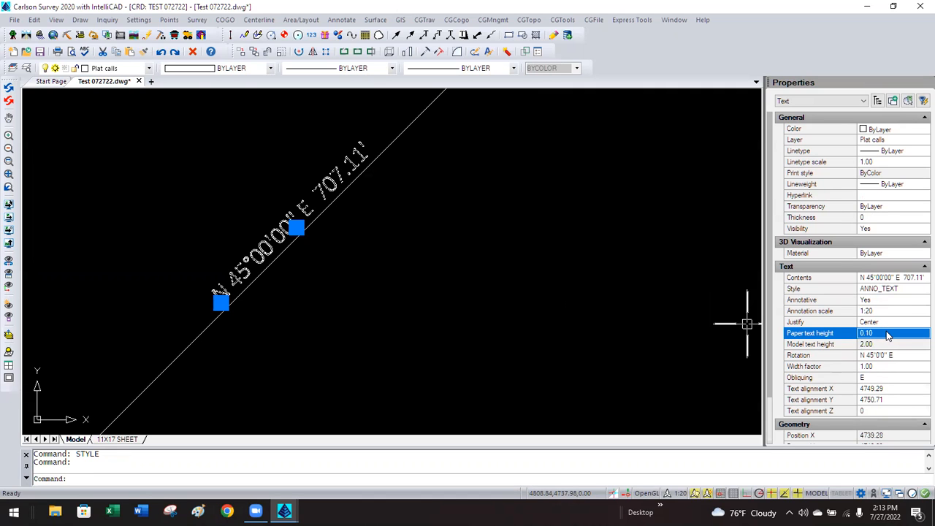
key("Escape")
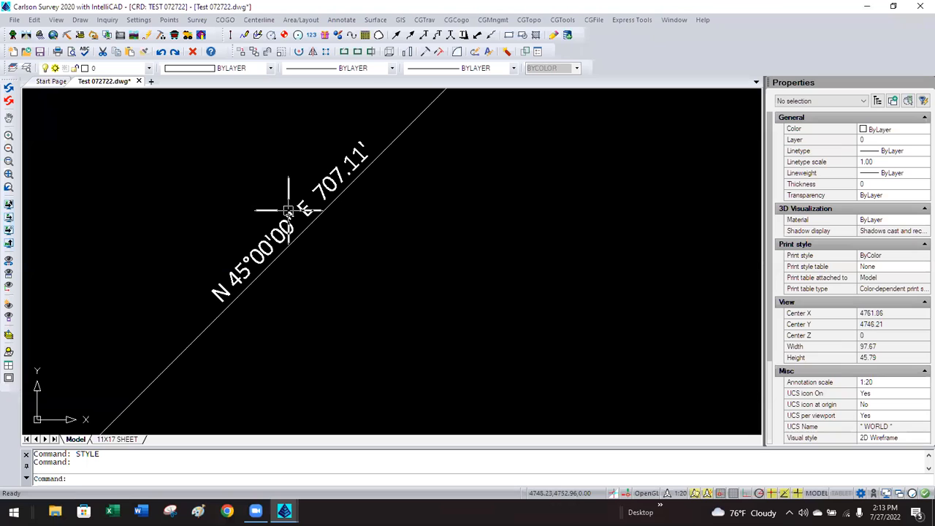
Undo the bearing label's annotative size change, leaving Drawing Setup unchanged.
left_click(139, 19)
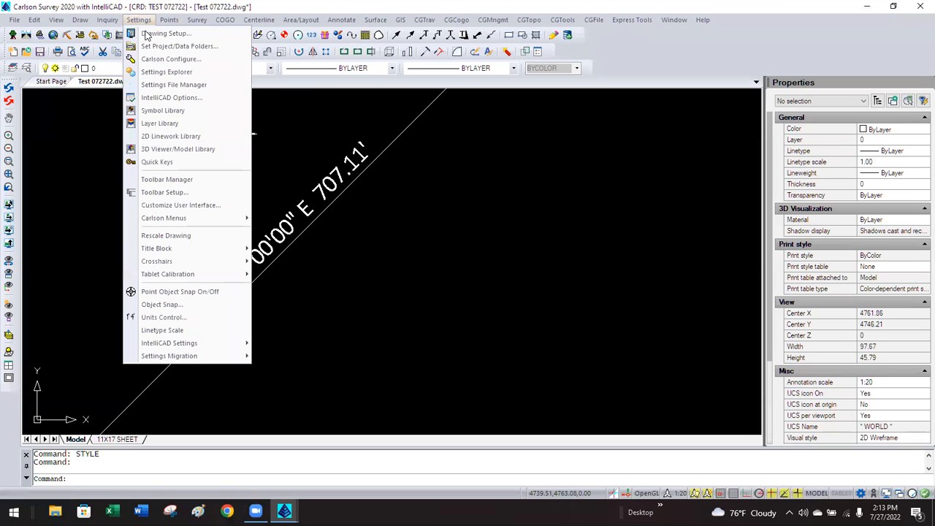
left_click(149, 34)
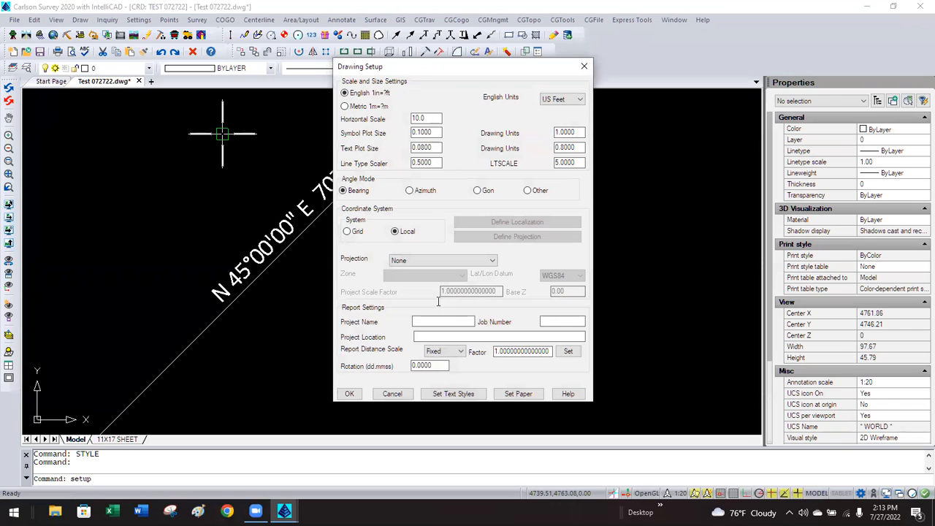
left_click(392, 394)
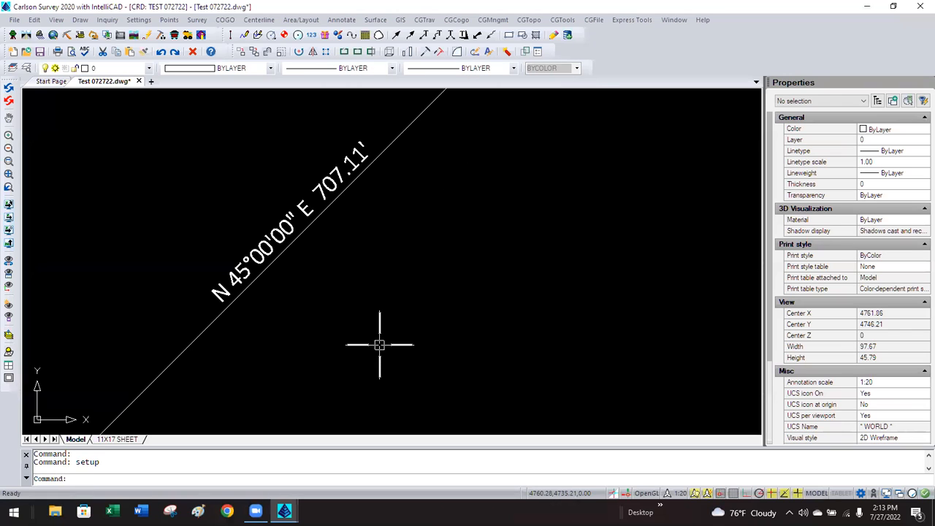
type("u")
key("Return")
key("ctrl+z")
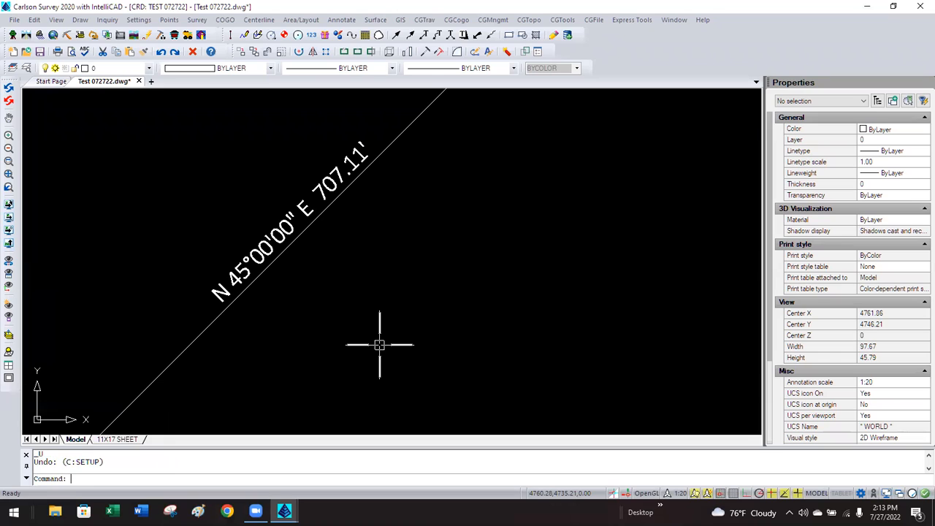
key("Escape")
type("u")
key("Return")
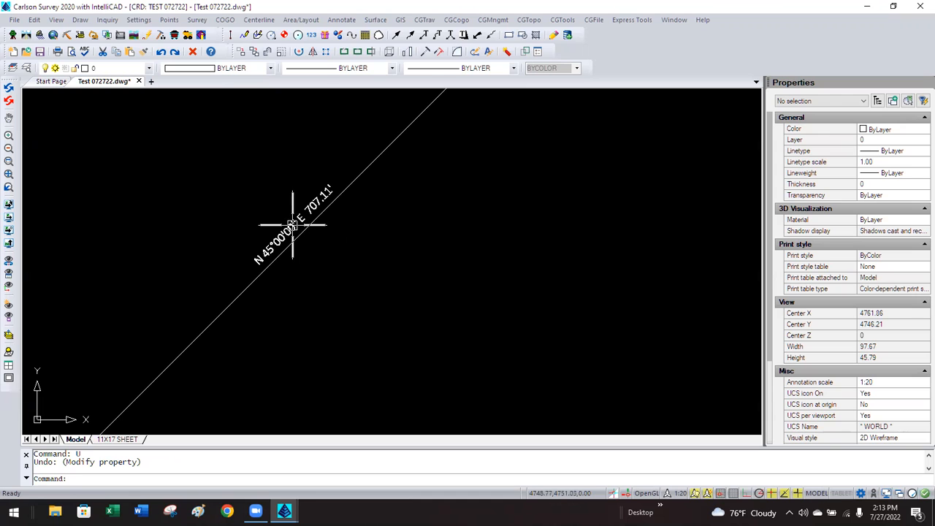
Set the annotation scale to 1:10 and delete the N 45°00'00" E 707.11' label.
left_click(138, 19)
left_click(151, 37)
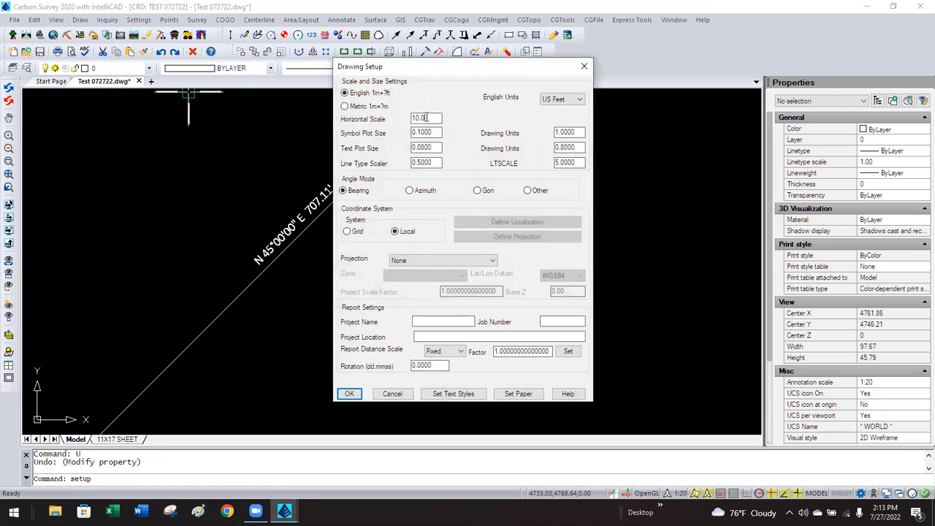
left_click(392, 393)
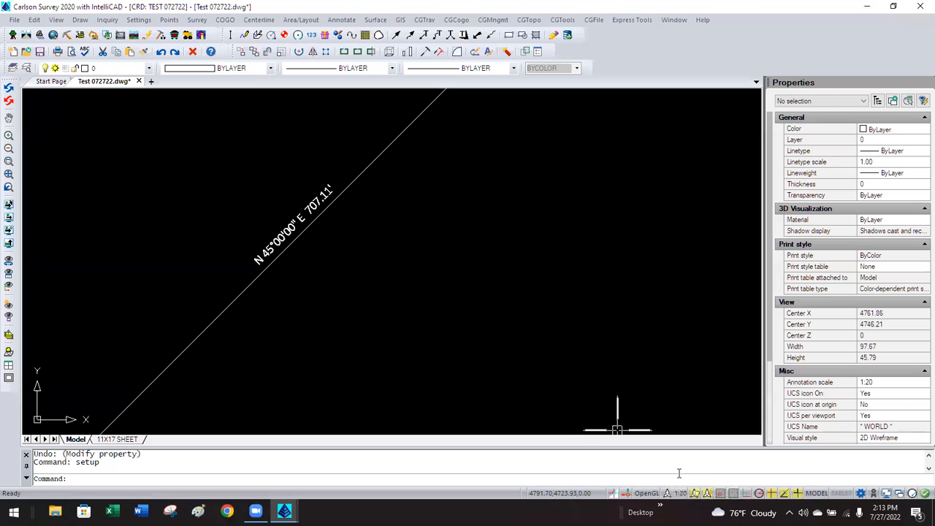
left_click(671, 497)
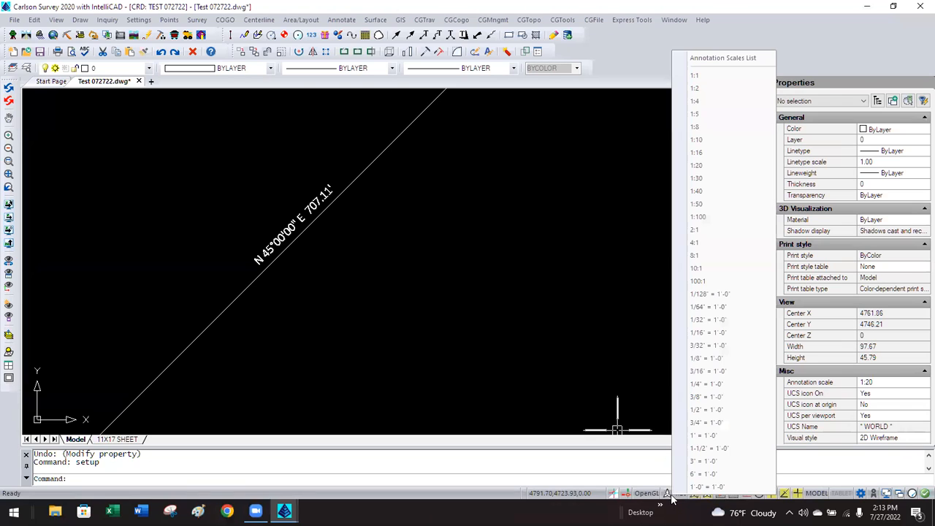
left_click(694, 141)
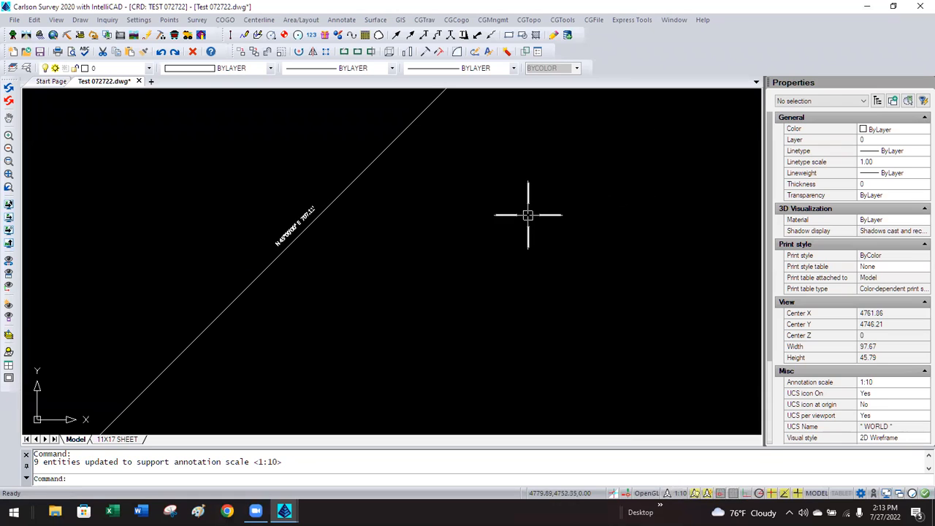
key("Escape")
left_click(309, 213)
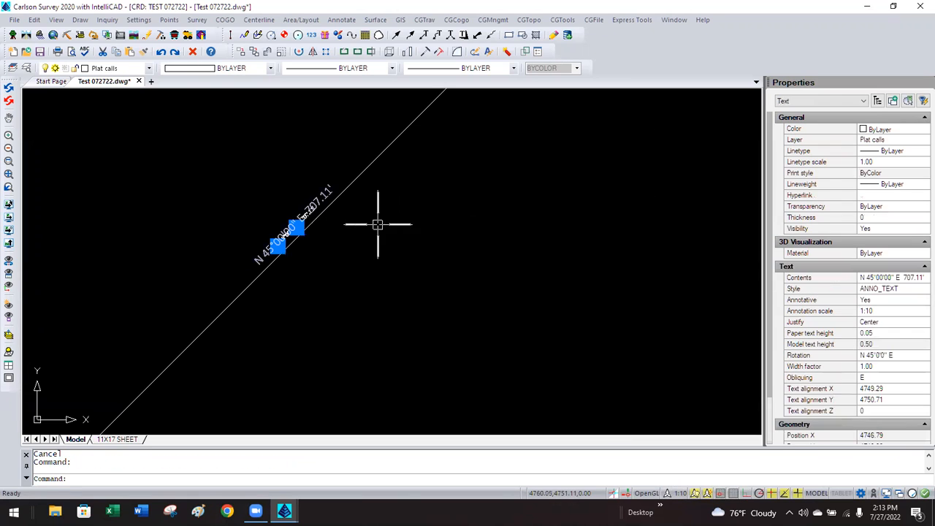
key("Delete")
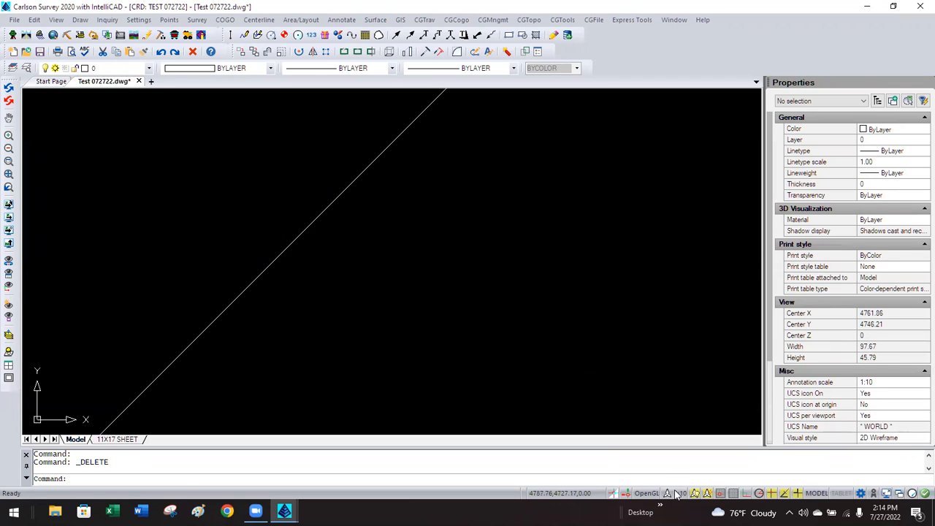
Change Drawing Setup horizontal scale to 30 (3.00 symbols, 2.40 text), then pick 1:30 annotation scale.
left_click(138, 20)
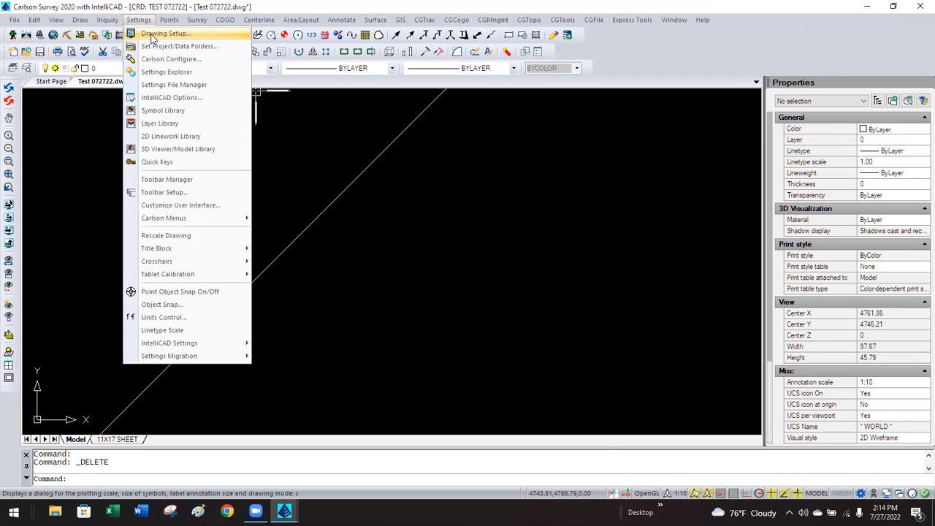
left_click(153, 35)
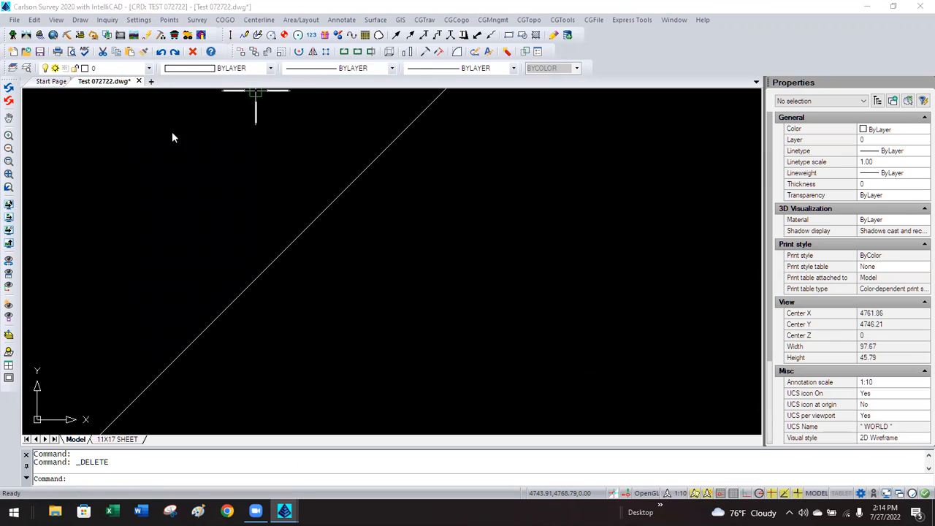
double_click(427, 117)
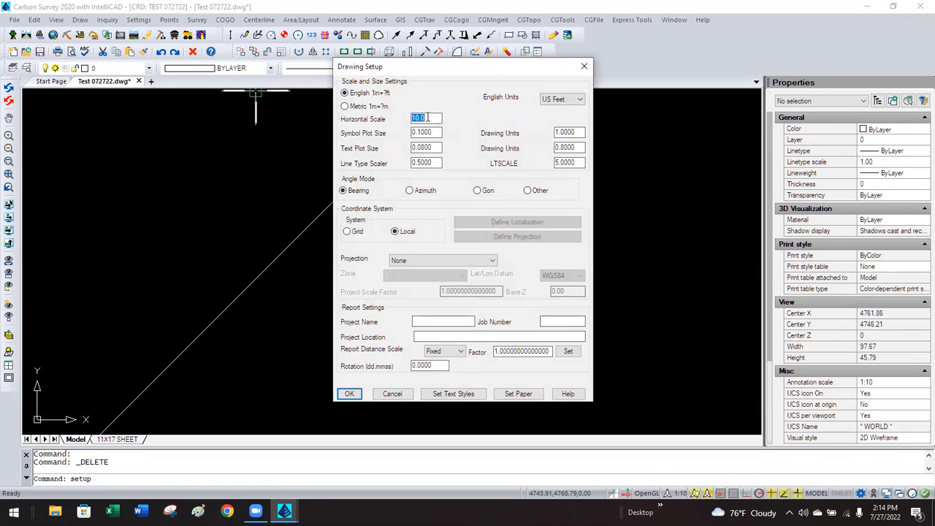
type("30")
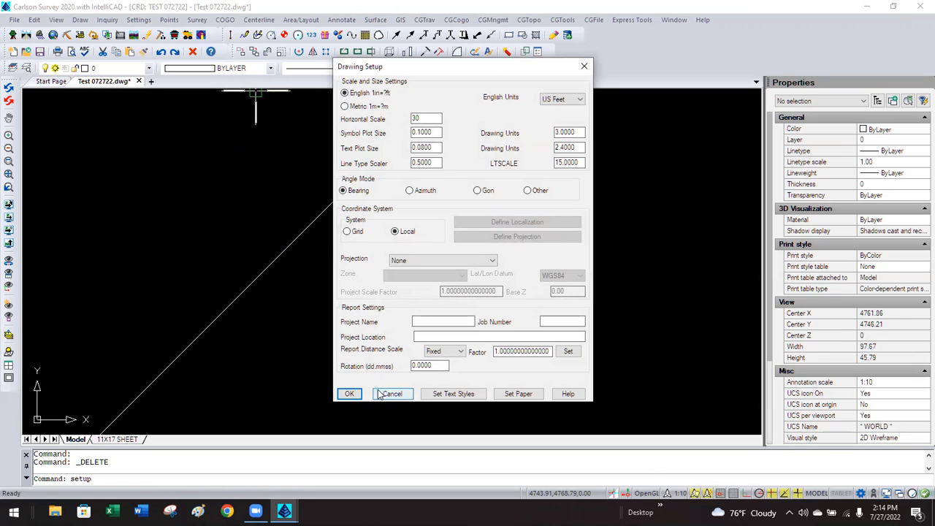
left_click(349, 394)
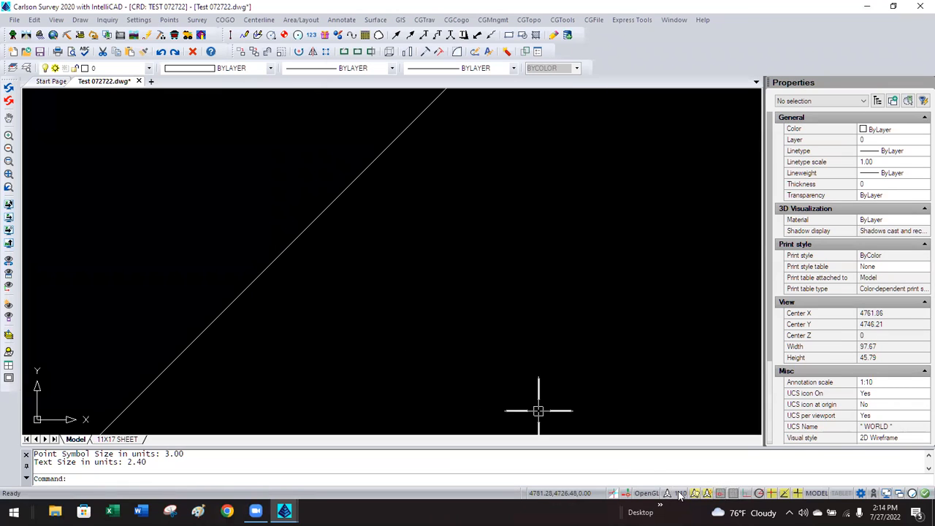
left_click(679, 493)
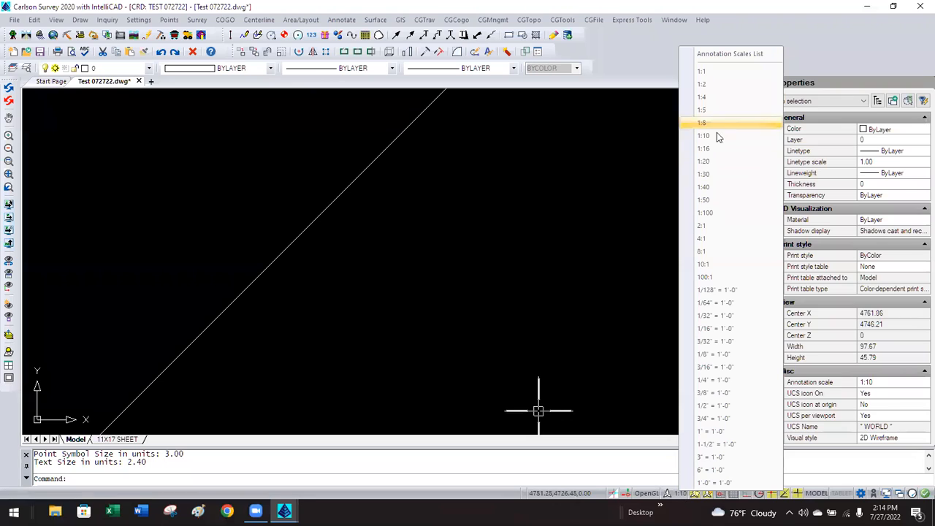
left_click(707, 173)
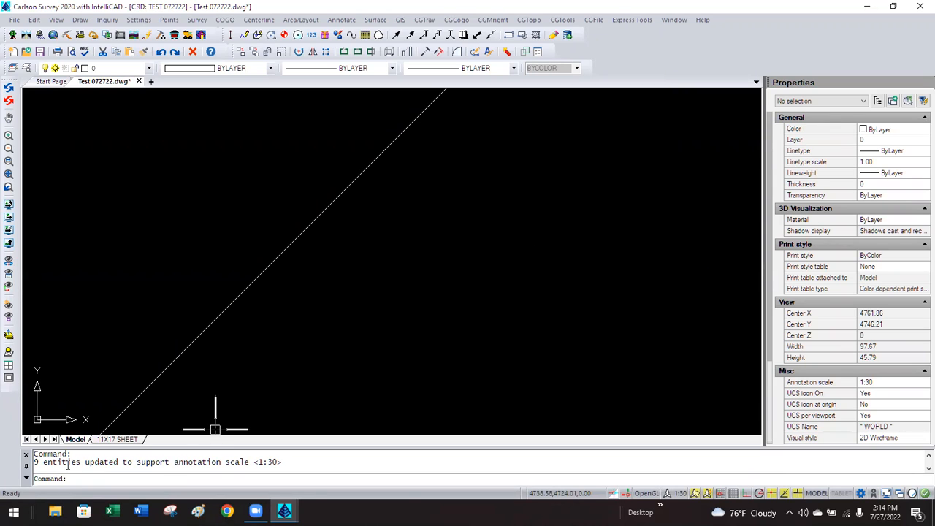
Zoom in near SAMPLE PT and select the N 51°31'04" W 73.80' bearing label.
left_click_drag(35, 461, 130, 462)
left_click(221, 363)
left_click(217, 368)
scroll(219, 362, "down", 5)
scroll(288, 263, "down", 2)
scroll(292, 269, "up", 3)
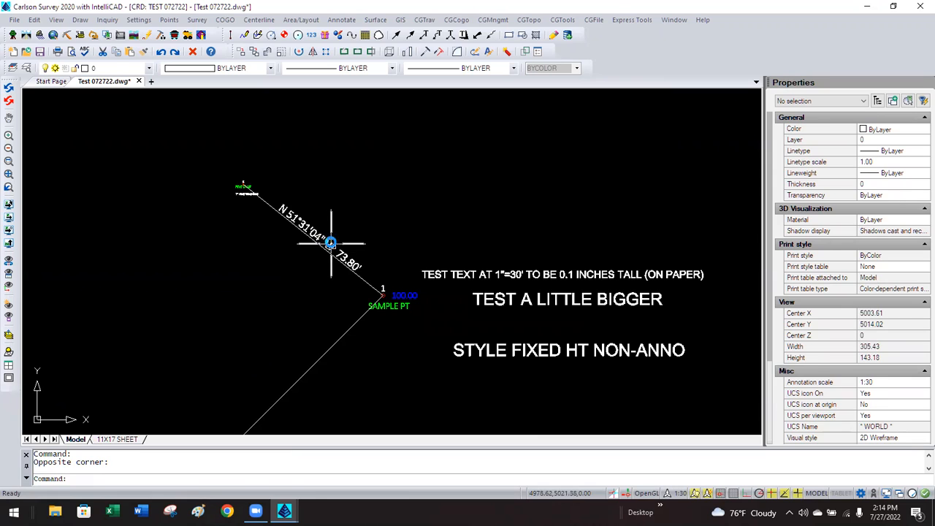
left_click(328, 245)
scroll(299, 263, "up", 2)
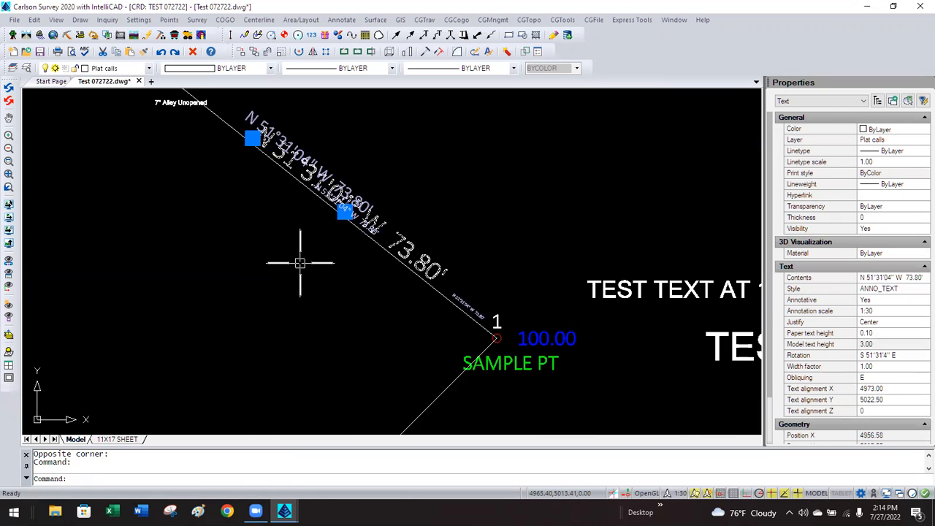
key("Escape")
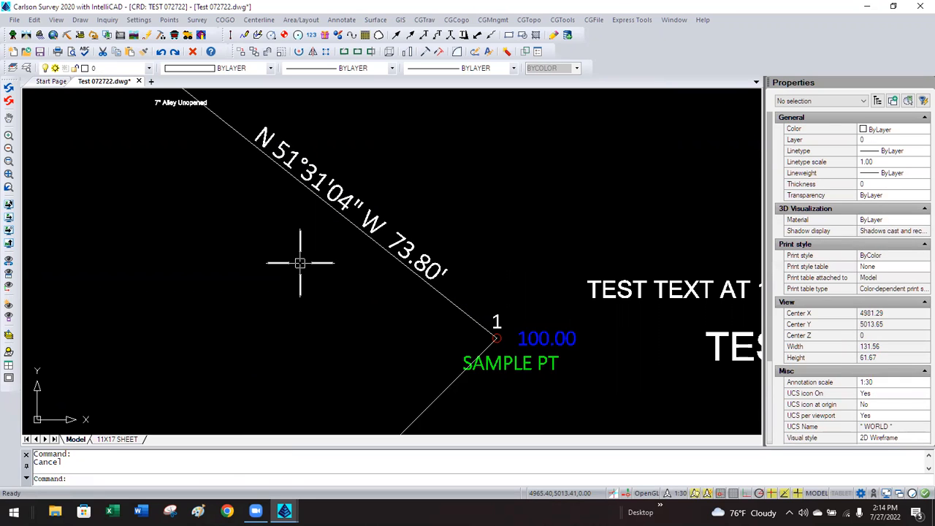
left_click(346, 205)
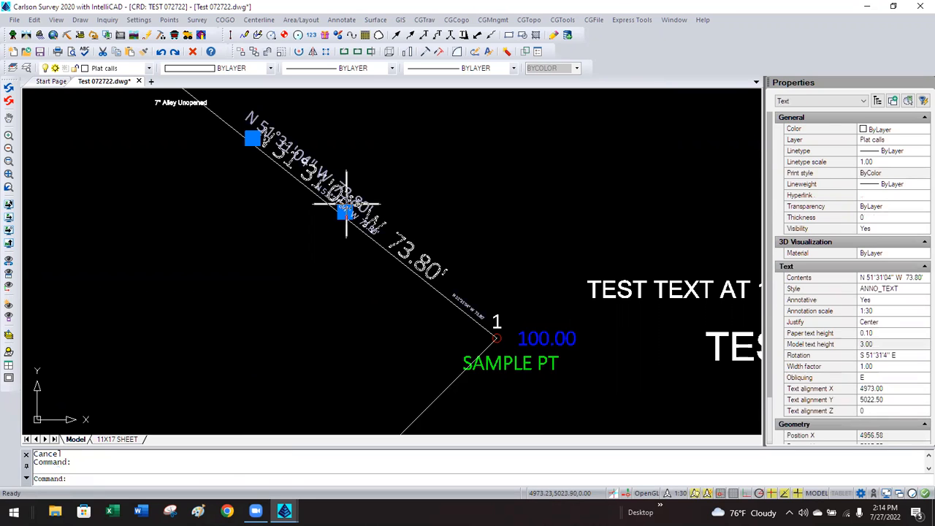
key("Escape")
left_click(356, 189)
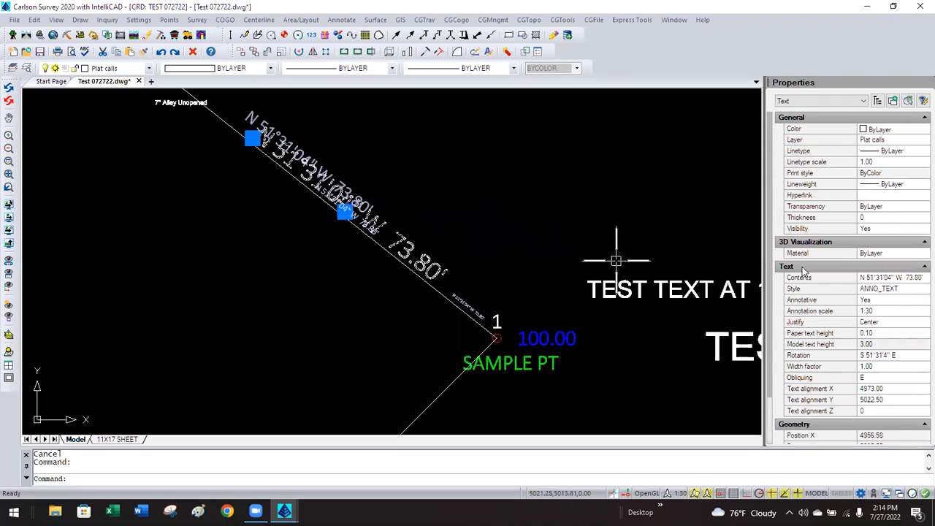
Review the label's supported annotation scales, 1:5 through 1:30, then cancel and deselect.
left_click(892, 312)
left_click(923, 311)
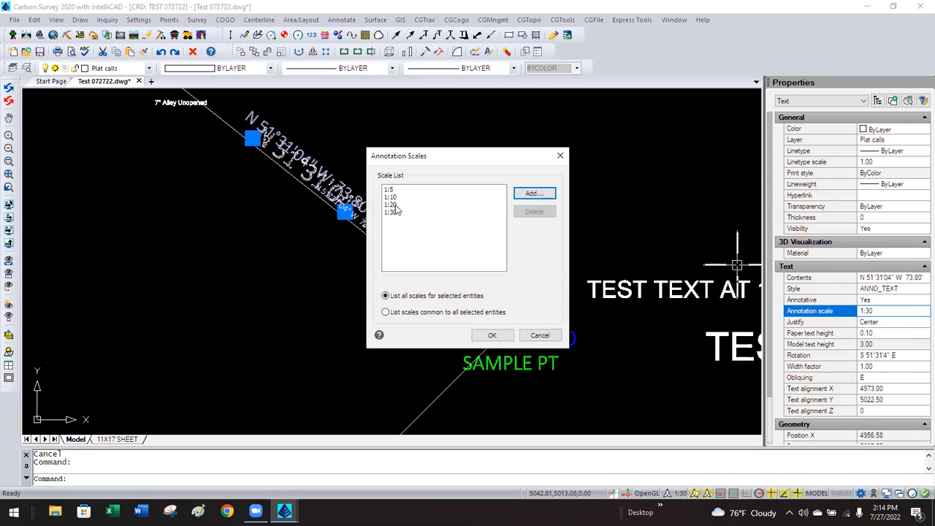
left_click(541, 336)
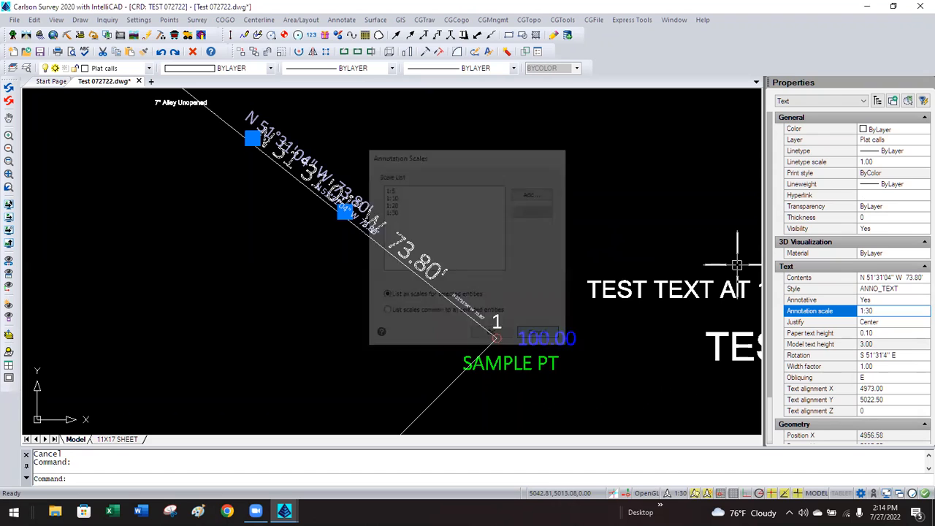
key("Escape")
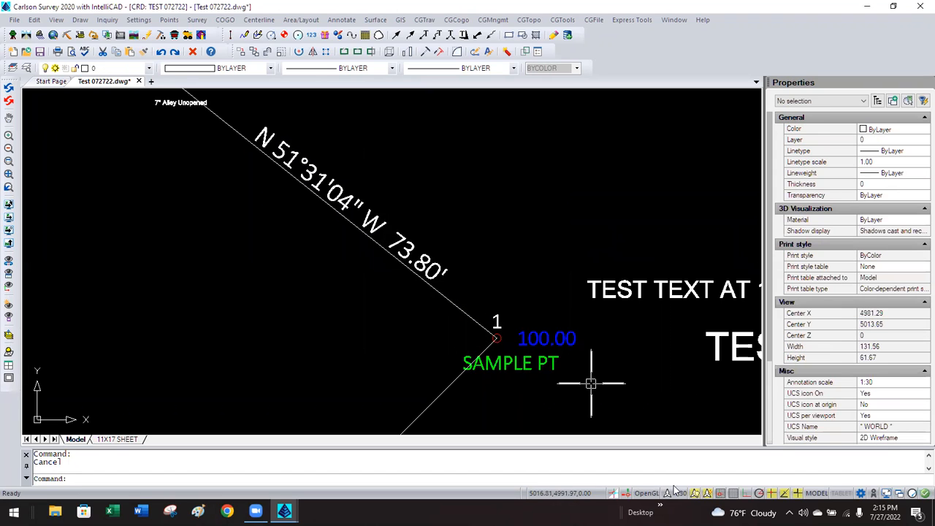
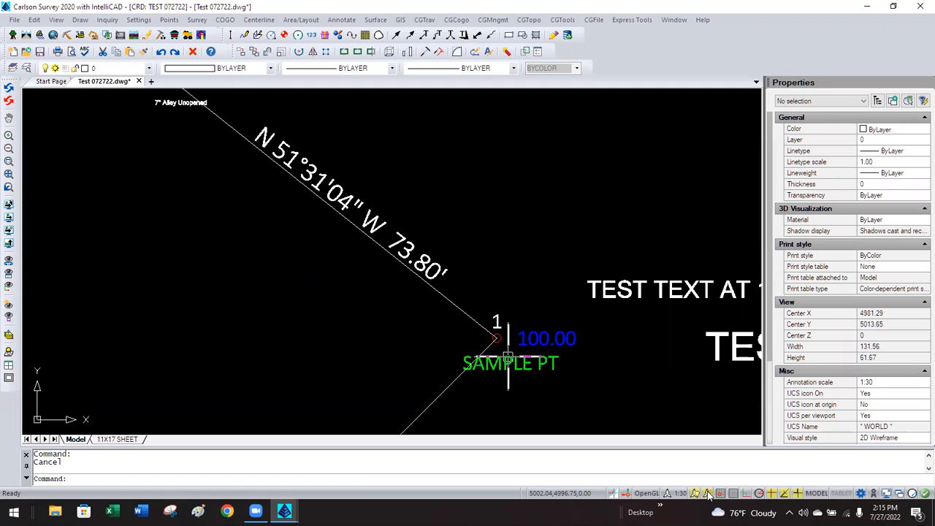
Switch the annotation scale to 1:50, then confirm the bearing label now lists 1:5 through 1:50.
left_click(677, 494)
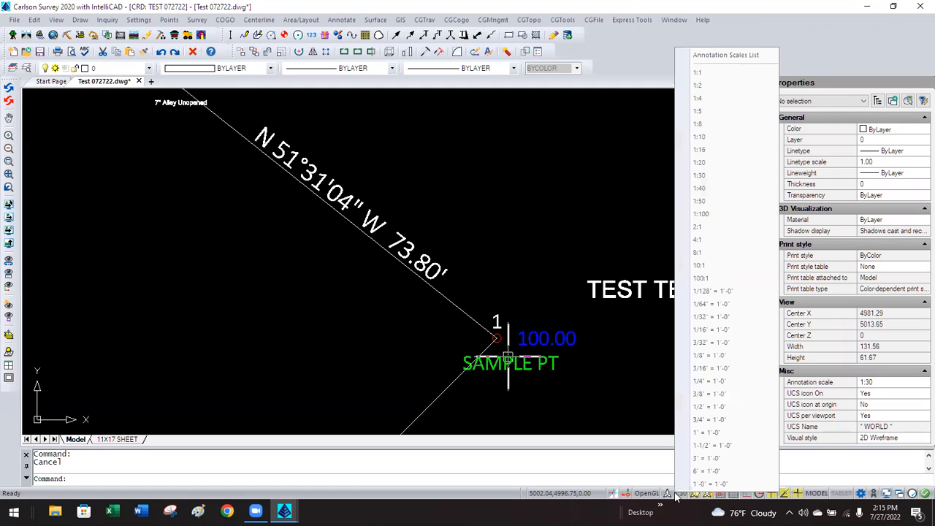
left_click(698, 202)
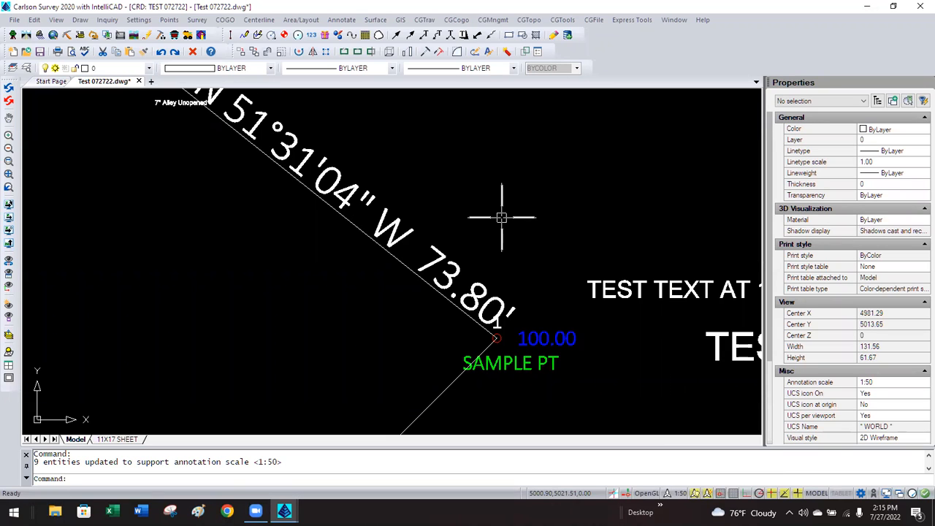
left_click(502, 273)
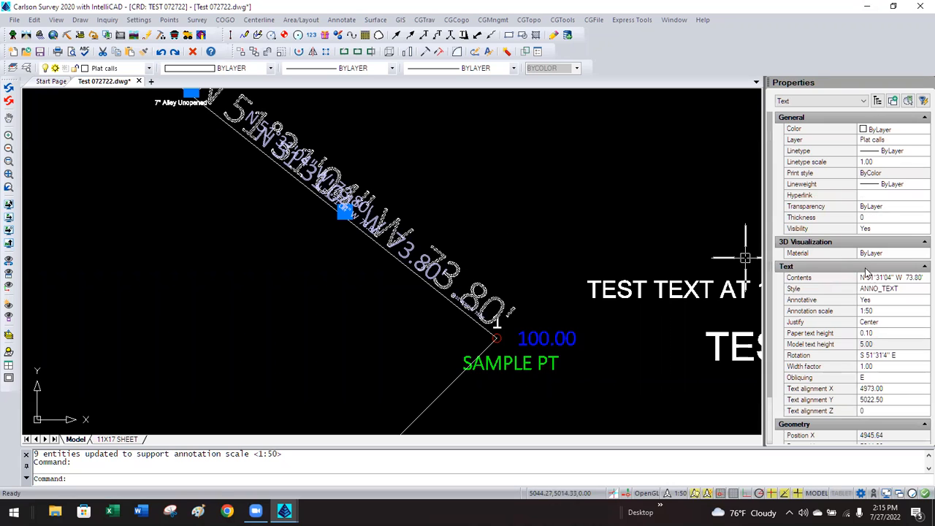
left_click(886, 311)
left_click(919, 313)
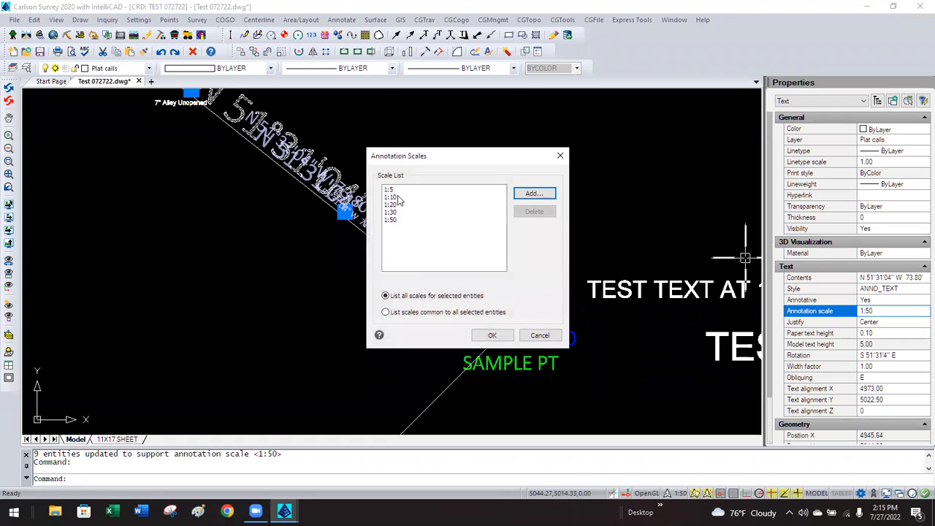
left_click(538, 335)
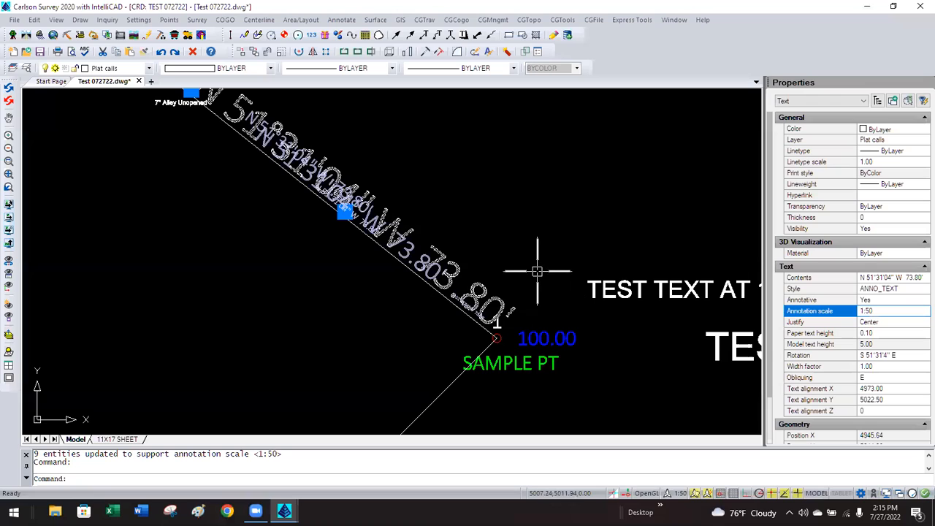
Turn off Annotation Visibility and AutoScale on the status bar.
left_click(694, 494)
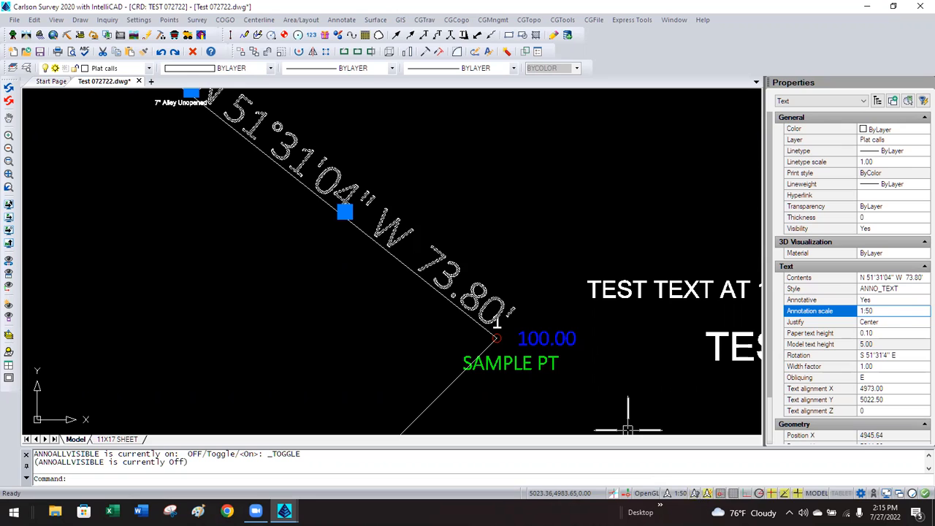
left_click(706, 493)
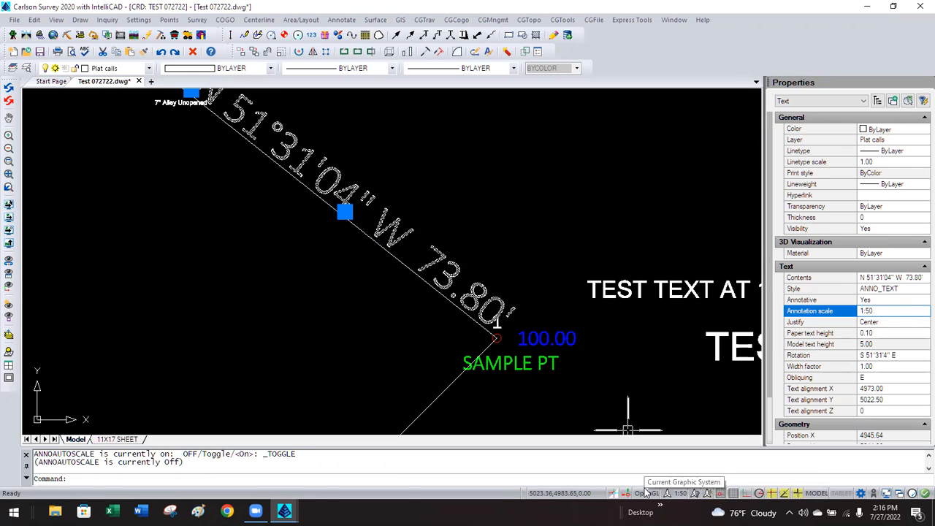
key("Escape")
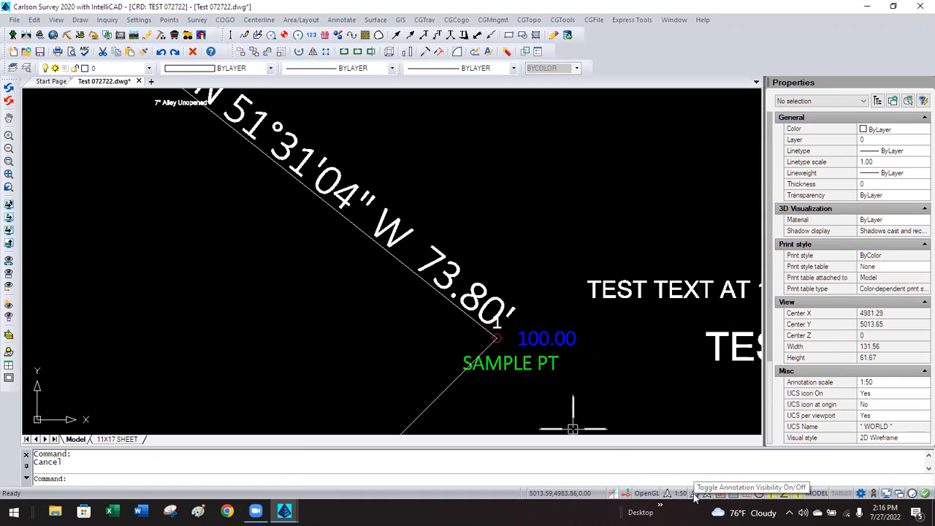
left_click(448, 279)
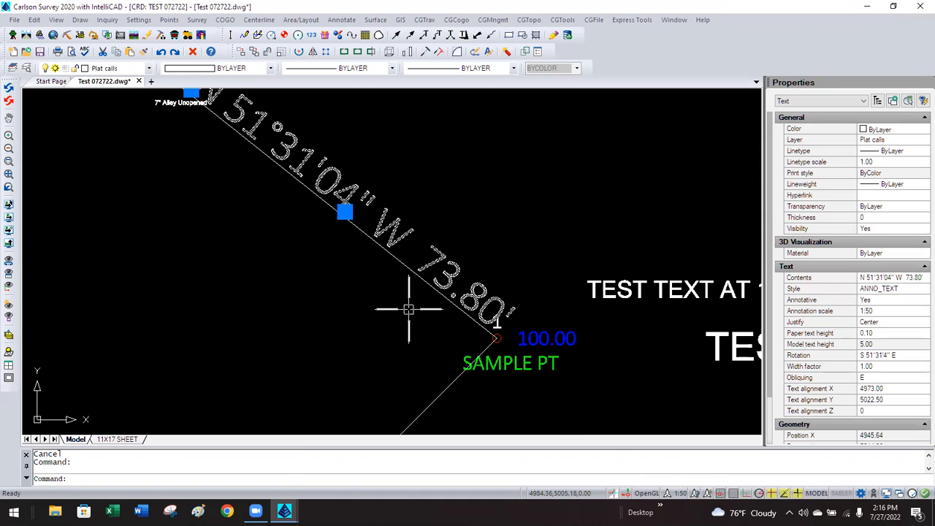
key("Escape")
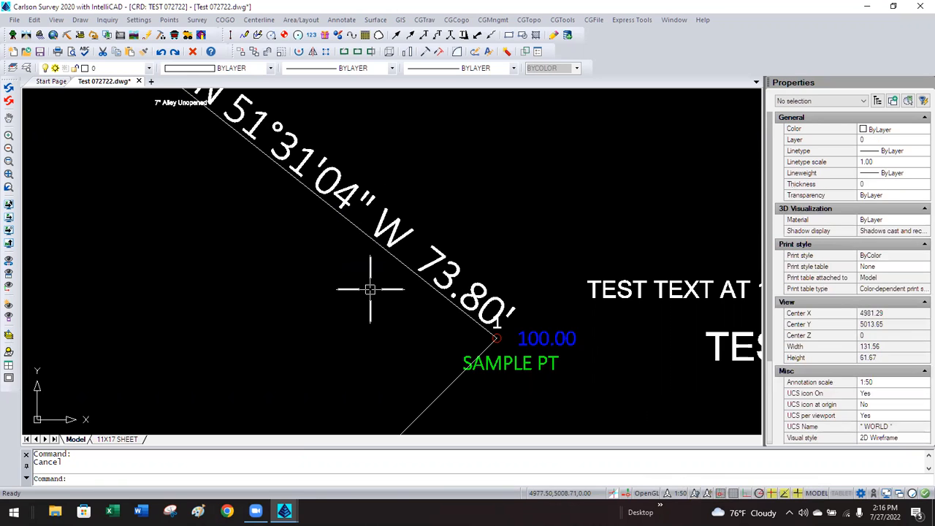
Set the annotation scale to 1:100 and turn Annotation Visibility back on.
left_click(678, 494)
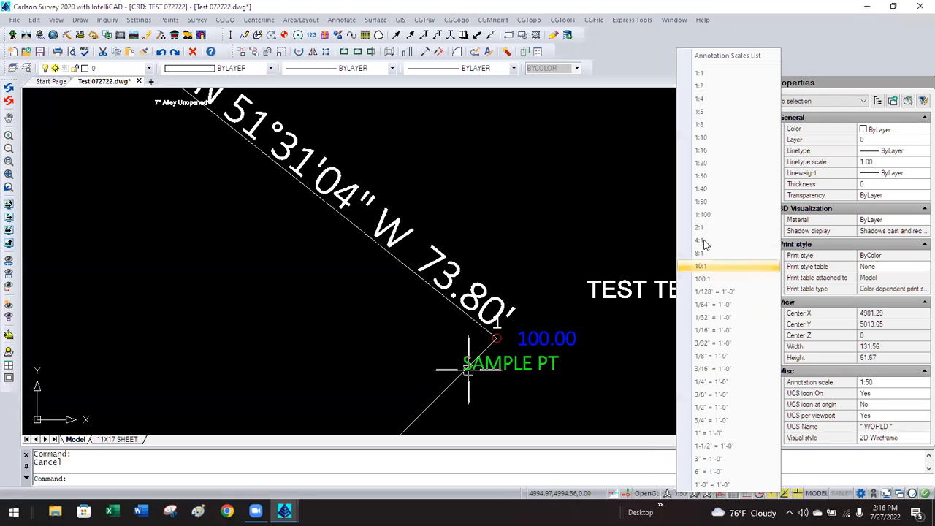
left_click(703, 215)
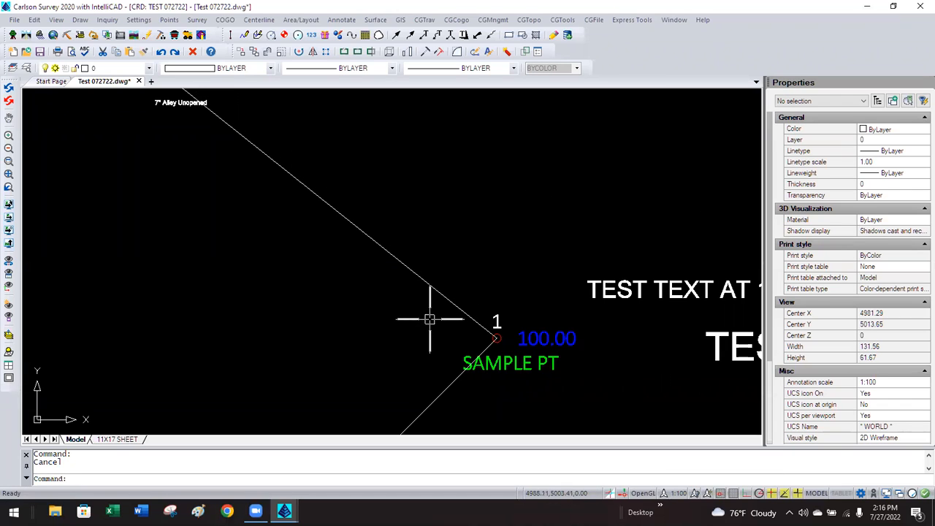
scroll(429, 319, "down", 3)
scroll(430, 320, "up", 2)
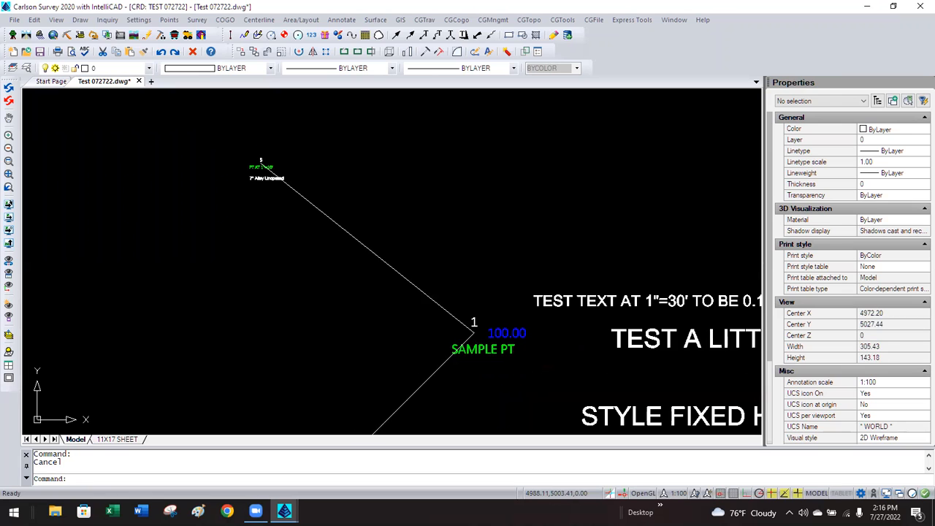
scroll(430, 319, "down", 5)
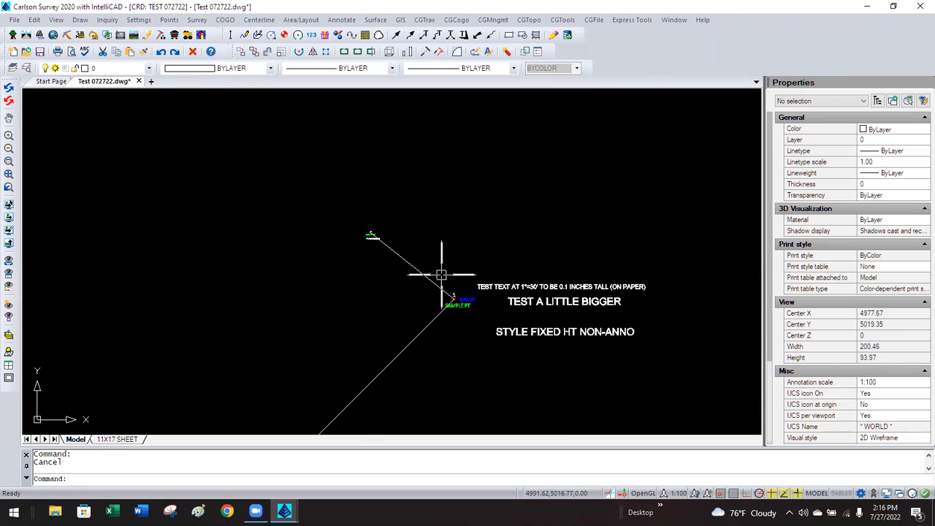
scroll(444, 269, "down", 5)
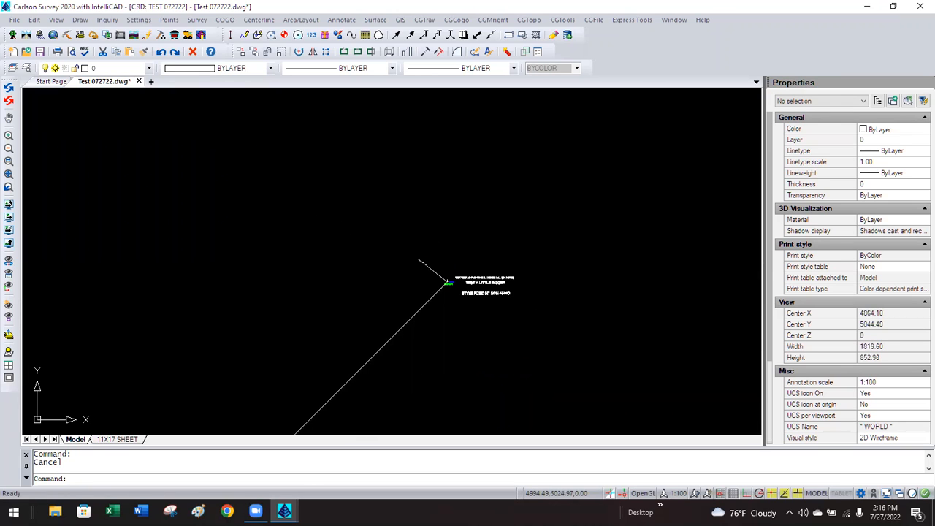
scroll(444, 269, "up", 2)
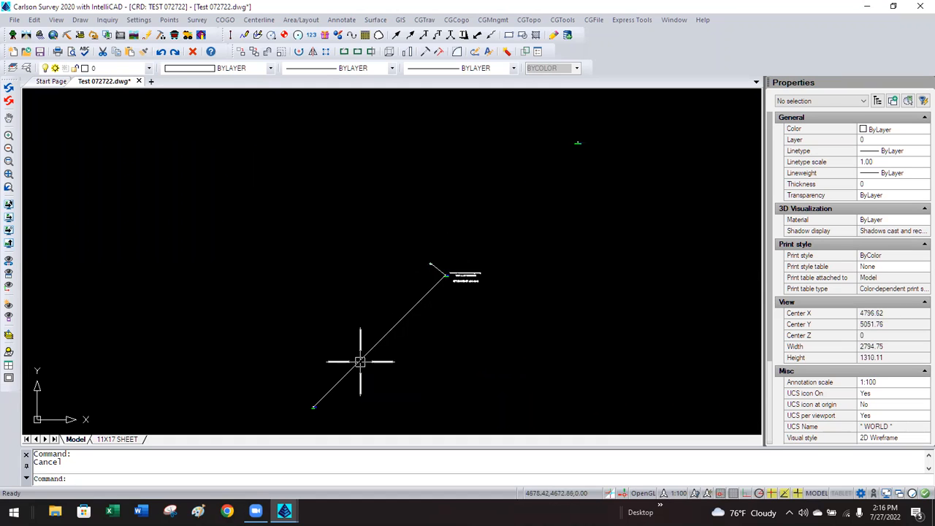
scroll(382, 343, "up", 2)
scroll(395, 336, "down", 2)
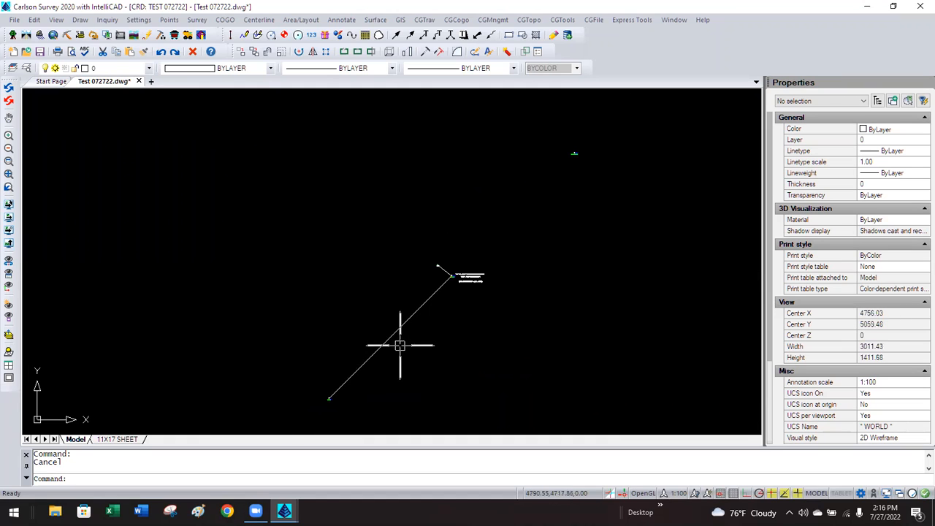
left_click(694, 494)
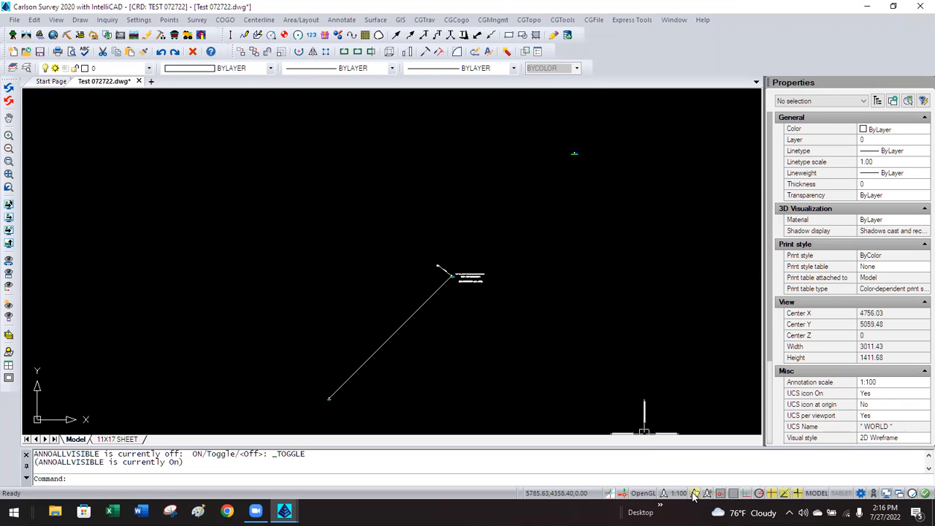
scroll(447, 262, "up", 2)
scroll(449, 271, "up", 7)
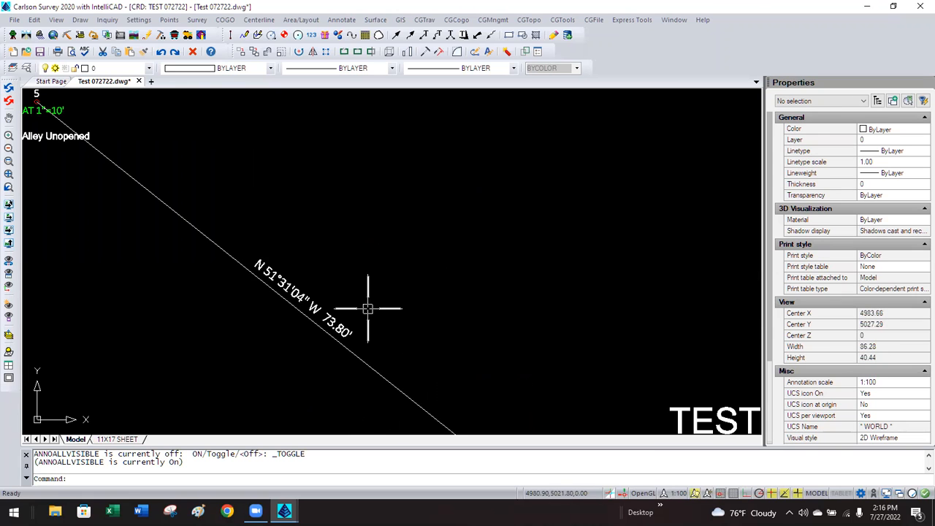
Inspect the bearing label's 0.10 paper text height and its attached annotation scales.
left_click(341, 323)
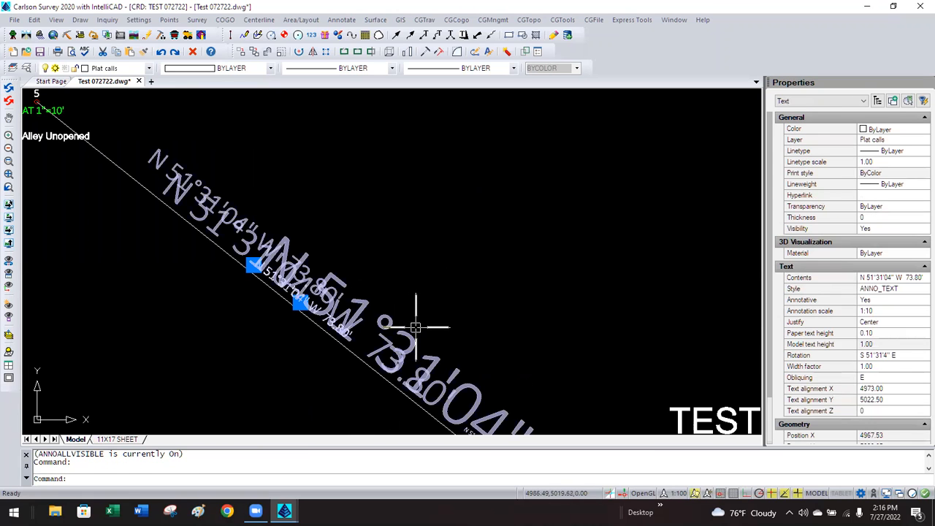
left_click(881, 333)
left_click(876, 330)
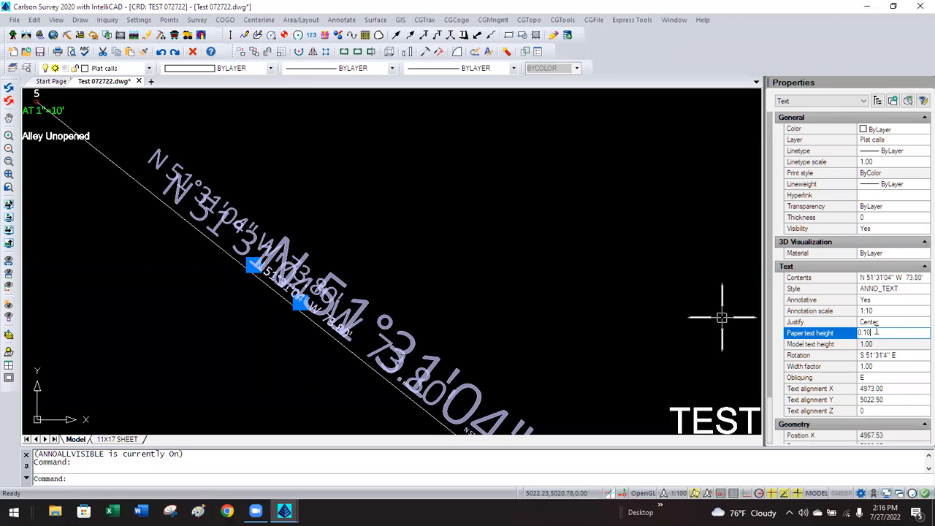
left_click(901, 312)
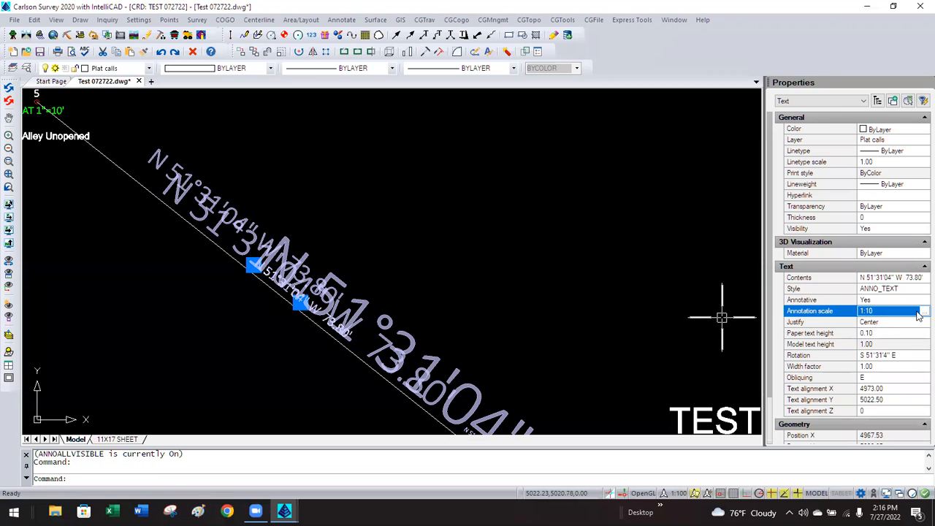
left_click(921, 311)
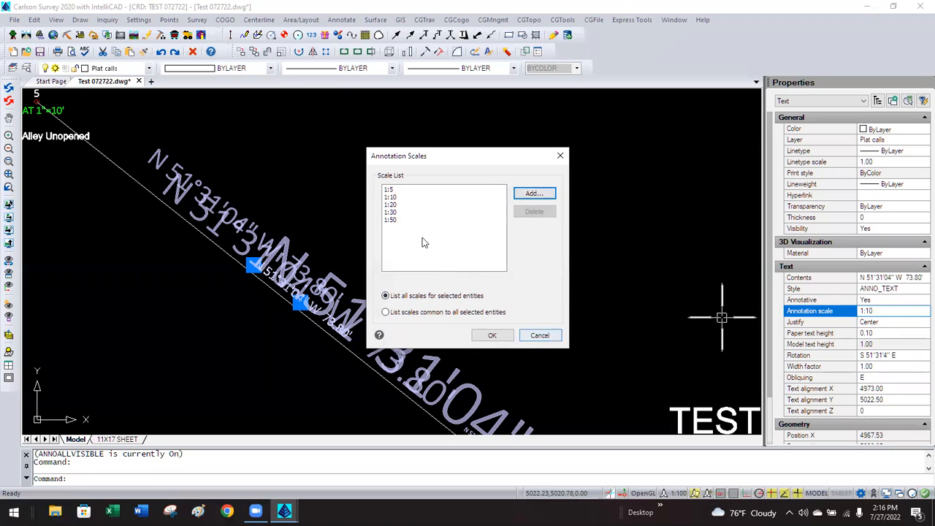
left_click(539, 336)
key("Escape")
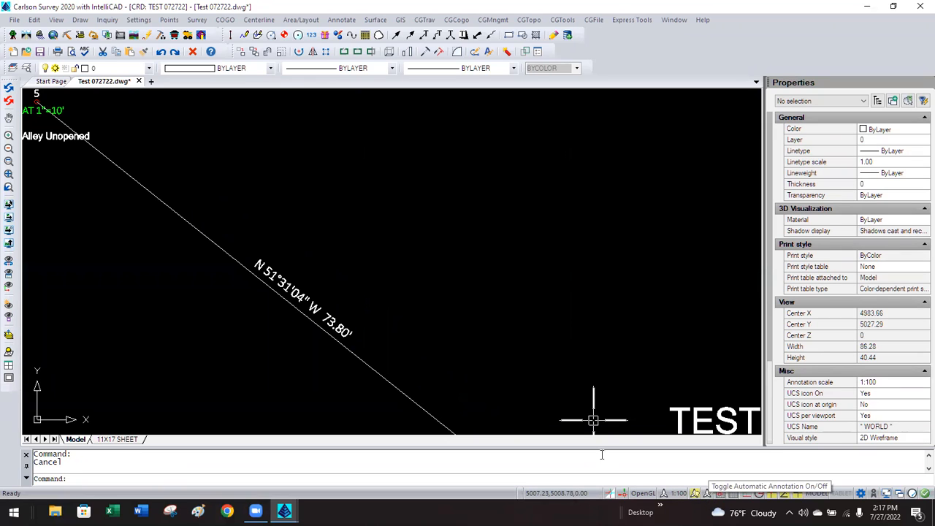
Turn AutoScale back on and add the 1:100 annotation scale to the bearing label.
left_click(707, 495)
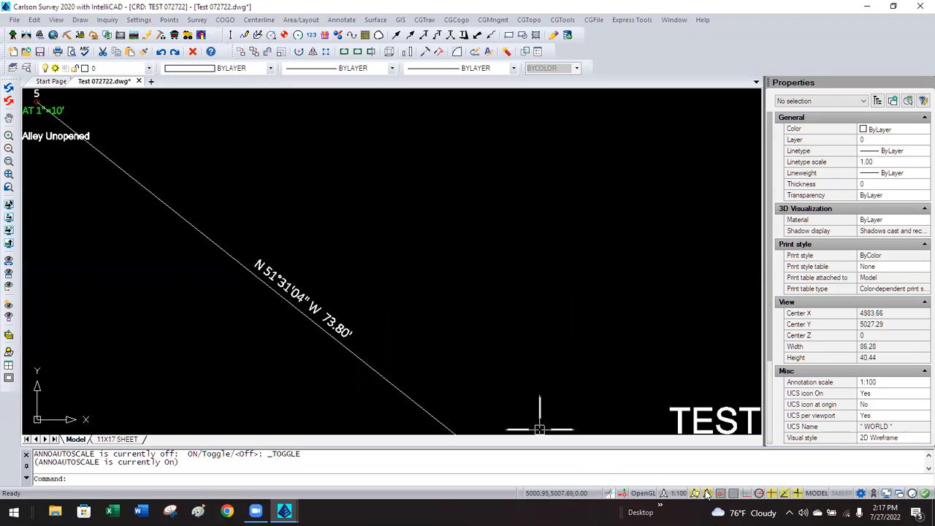
double_click(345, 330)
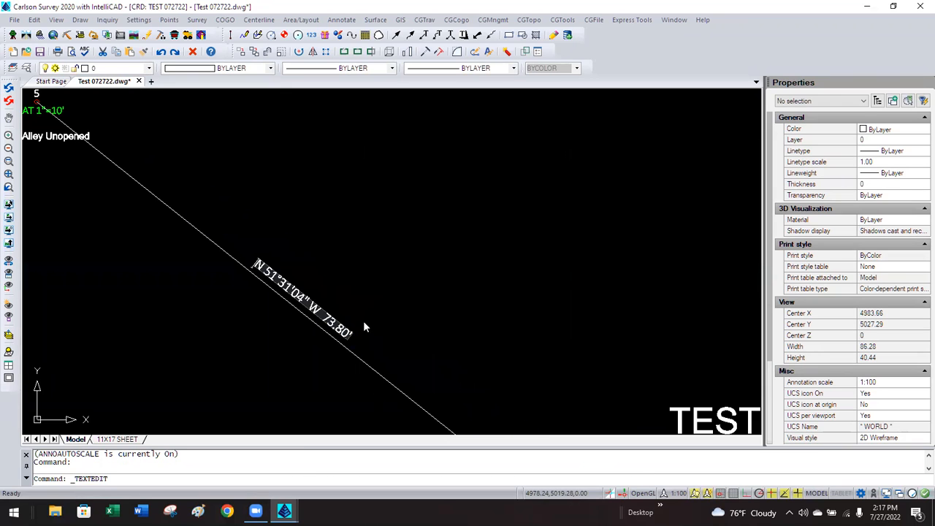
key("Escape")
key("Escape")
left_click(344, 319)
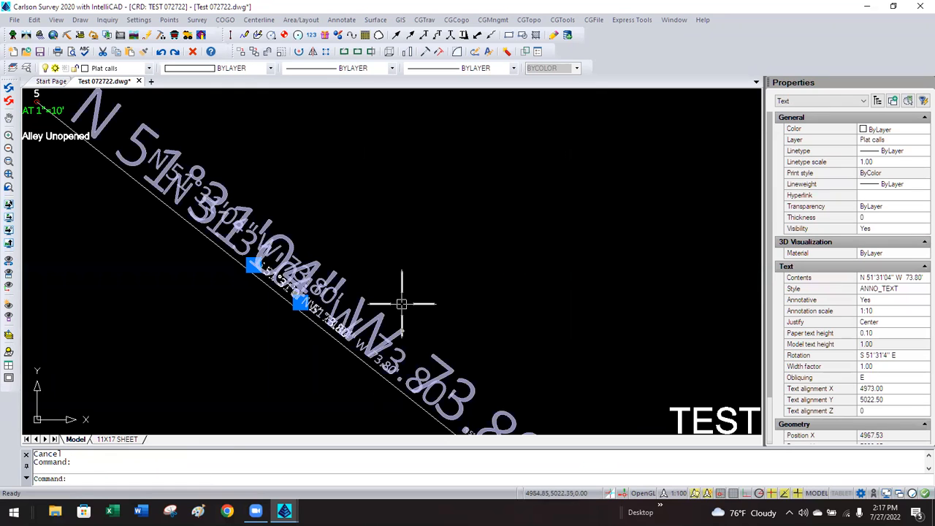
left_click(894, 312)
left_click(918, 313)
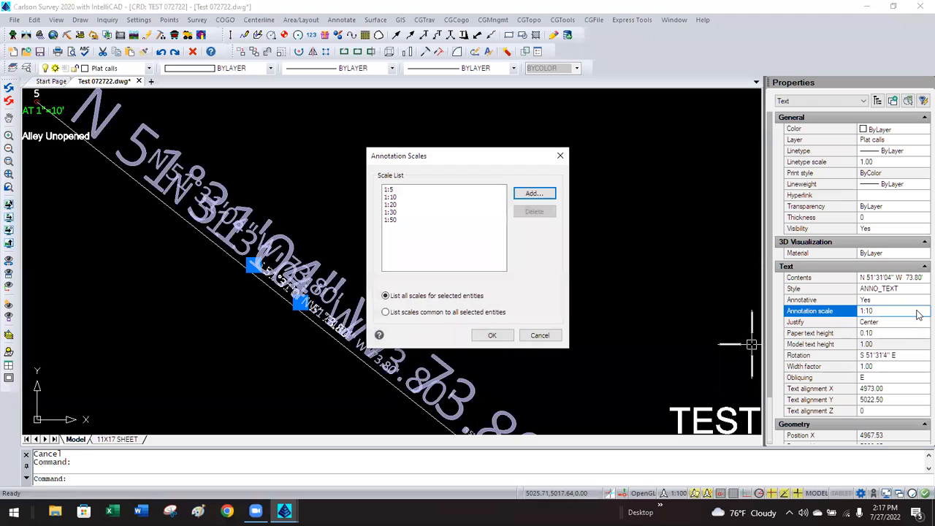
left_click(528, 193)
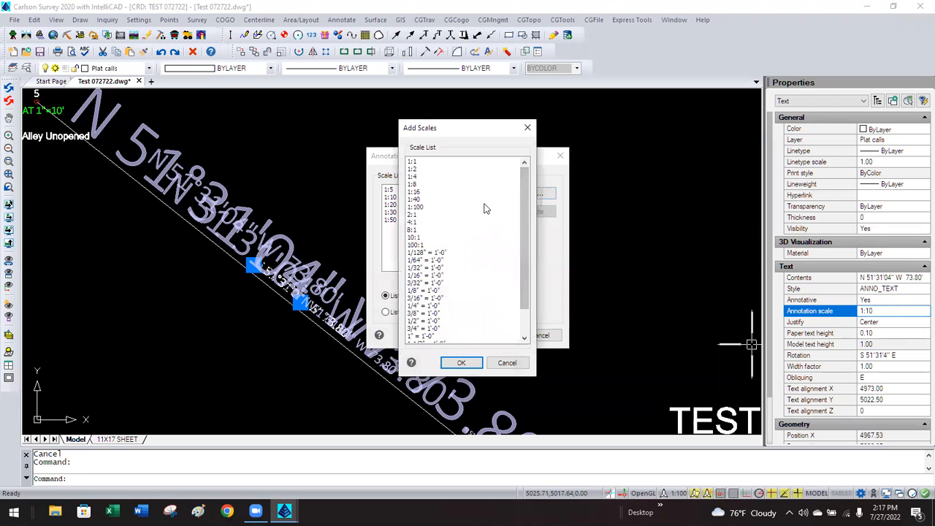
left_click(425, 208)
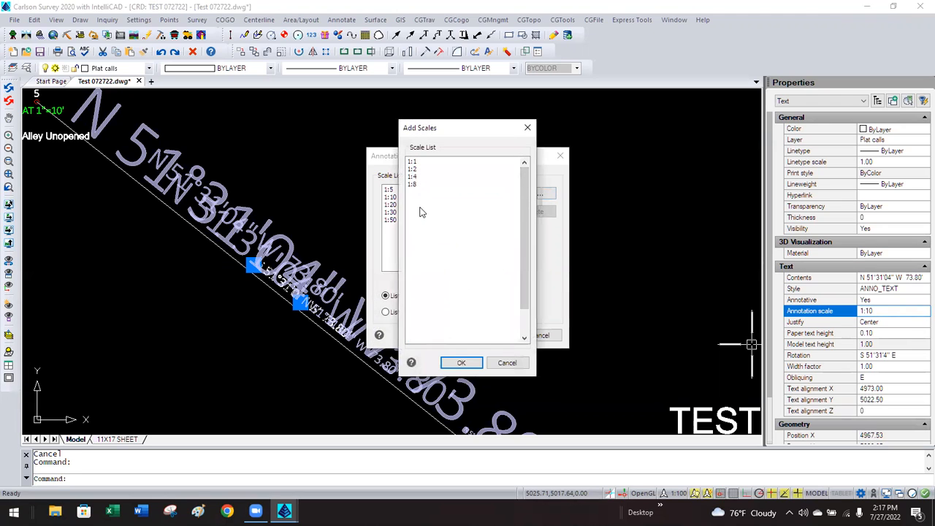
left_click(459, 363)
left_click(491, 335)
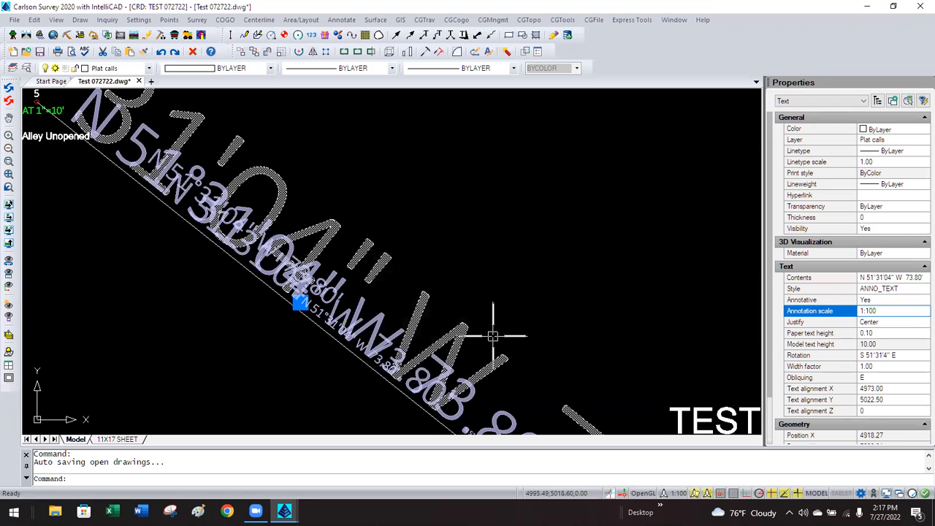
left_click(503, 305)
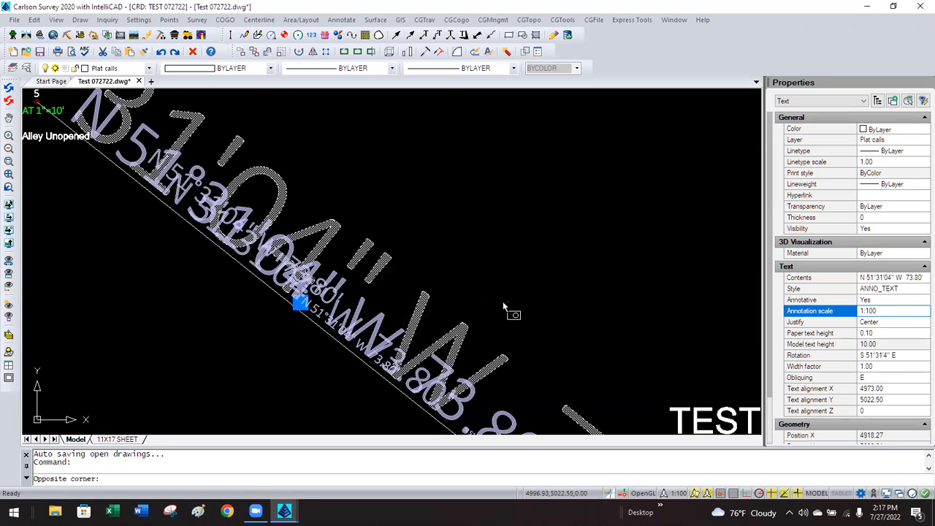
key("Escape")
Recheck the N 51°31'04" W 73.80' label's paper text height, then show the 11X17 SHEET layout.
scroll(504, 305, "up", 3)
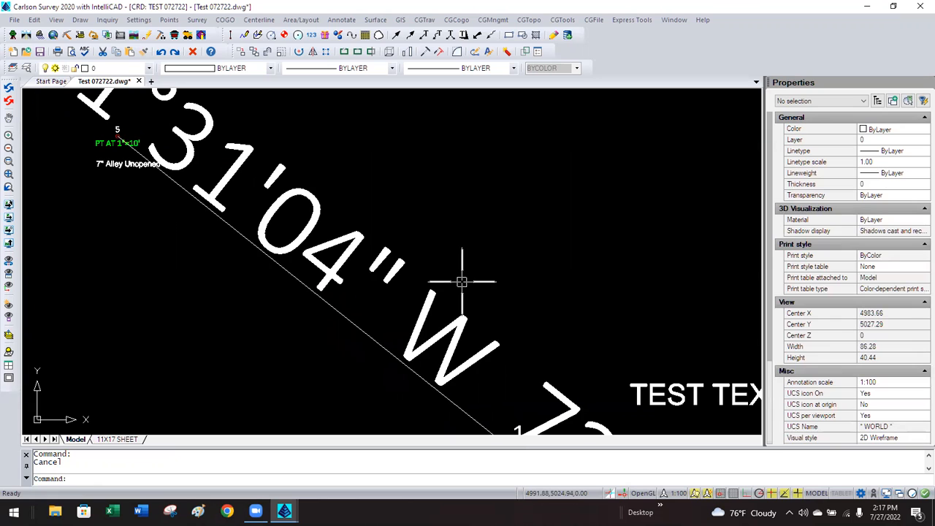
left_click(426, 301)
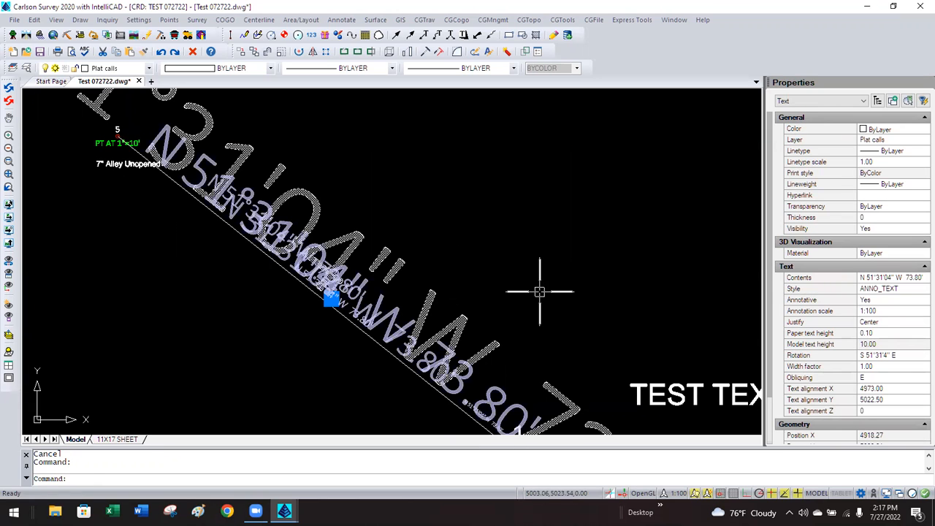
left_click(875, 332)
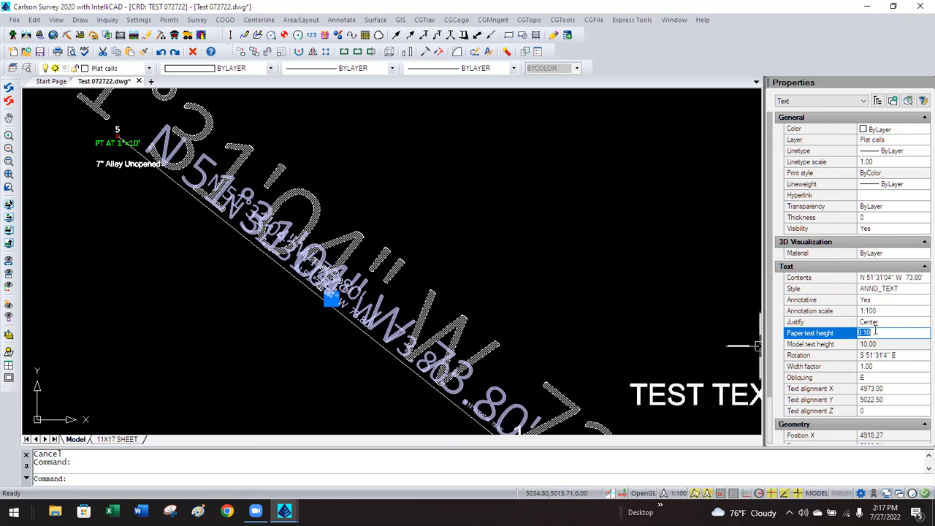
left_click(631, 257)
key("Escape")
scroll(409, 255, "down", 4)
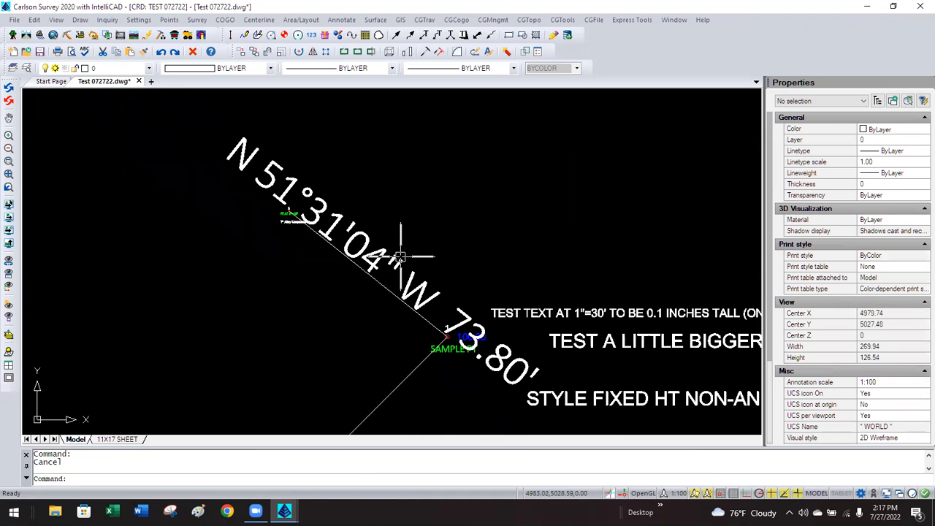
left_click(117, 439)
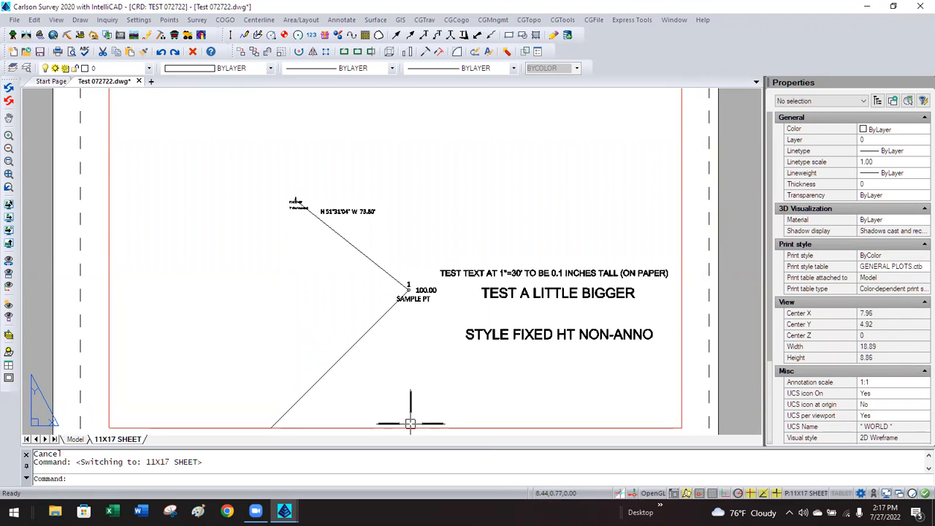
Change the 11X17 SHEET viewport's annotation scale from 1:20 to 1:100.
left_click(597, 427)
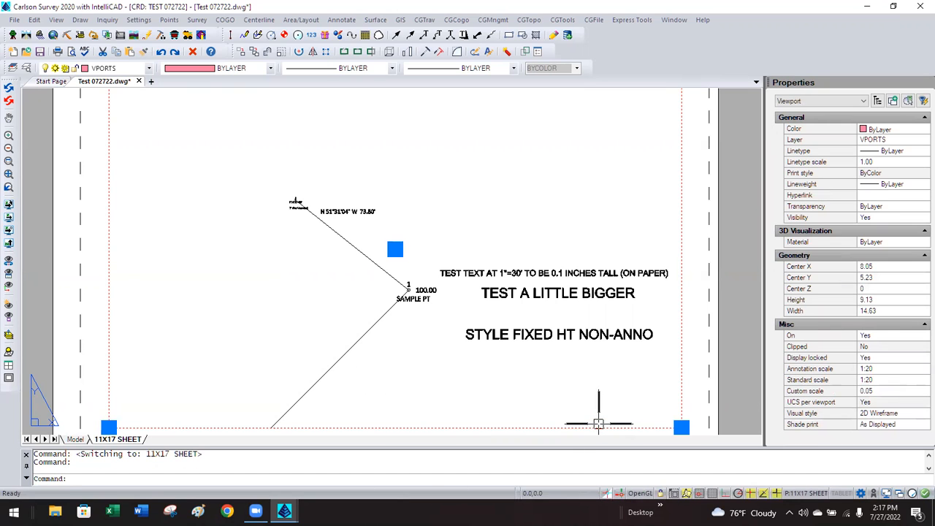
left_click(887, 368)
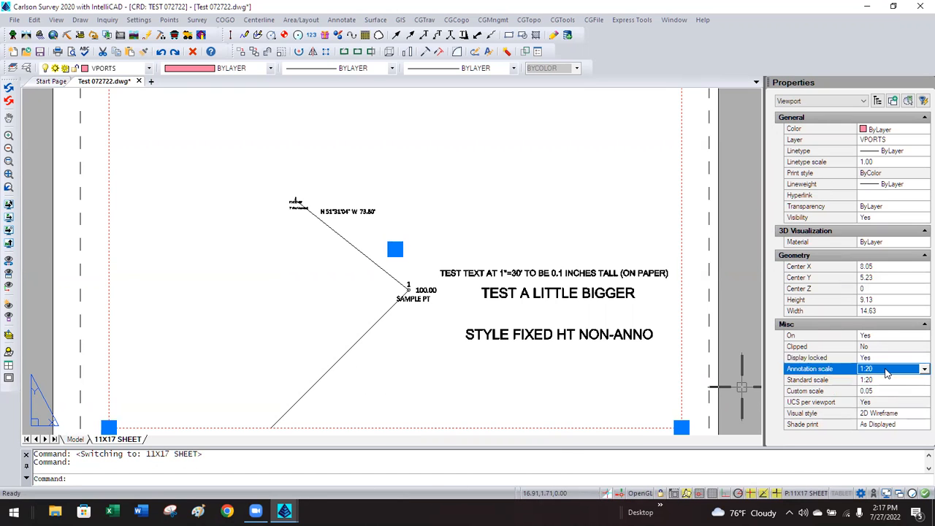
left_click(887, 371)
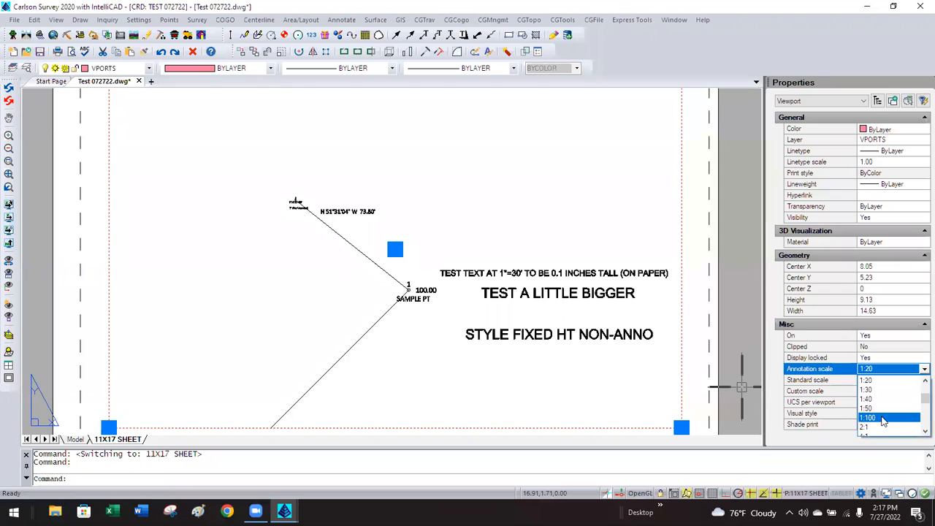
left_click(883, 417)
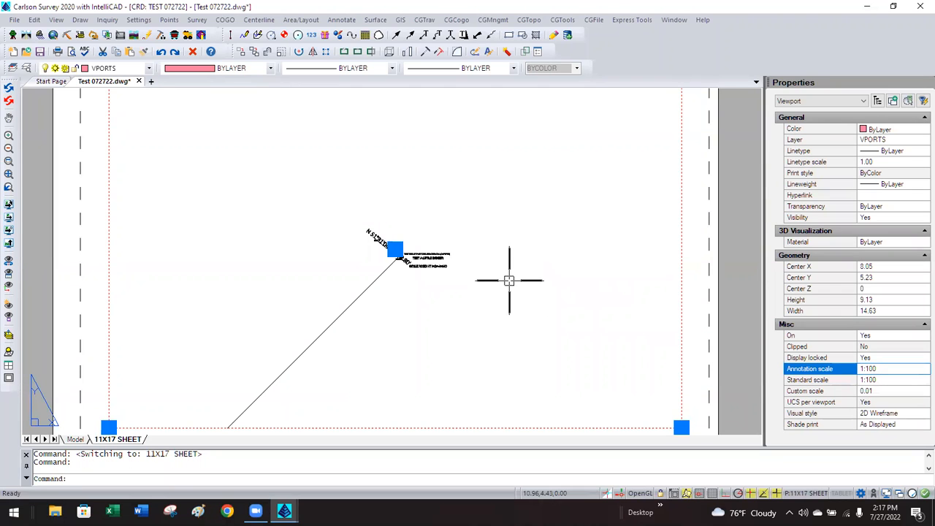
left_click(692, 280)
key("Escape")
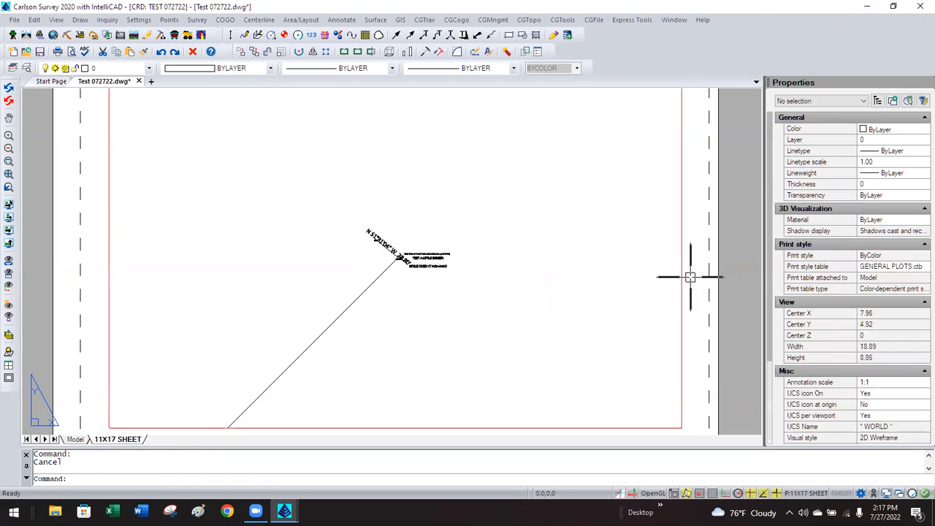
scroll(393, 245, "up", 4)
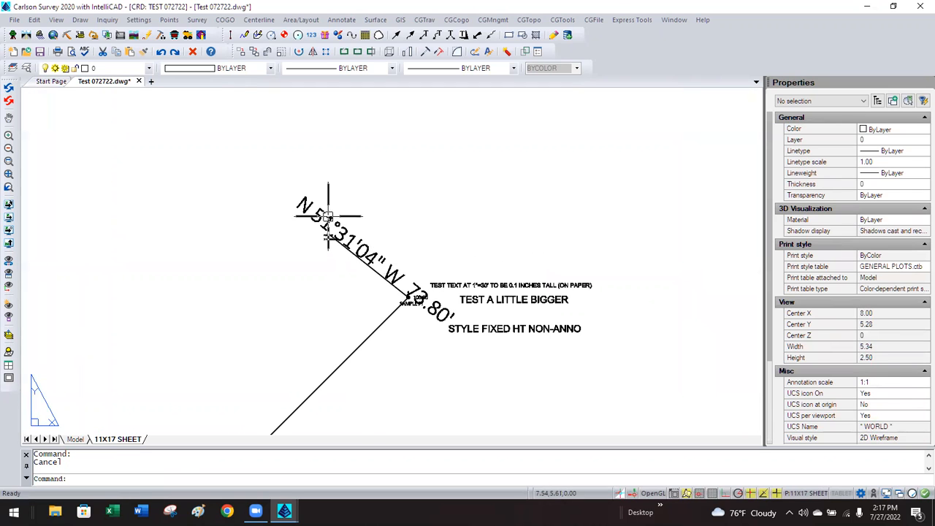
Measure the bearing text height on the sheet with DIST, confirming 0.10.
scroll(343, 221, "up", 2)
type("DIST")
key("Return")
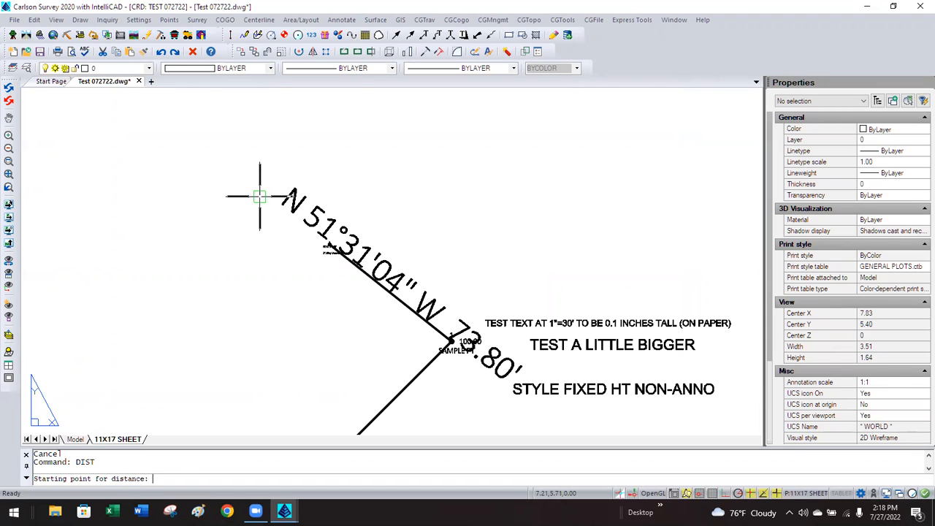
left_click(265, 190)
left_click(272, 178)
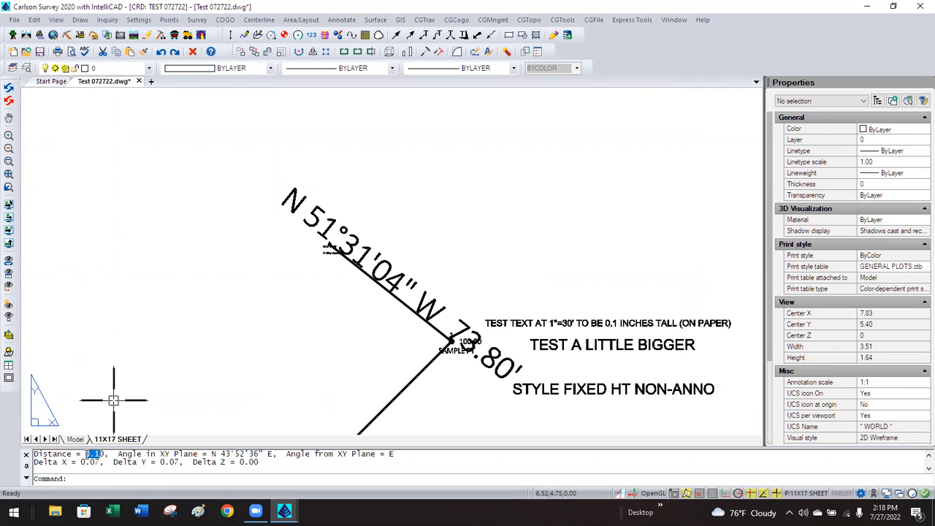
left_click(179, 360)
key("Escape")
left_click(205, 301)
scroll(236, 244, "down", 1)
key("Escape")
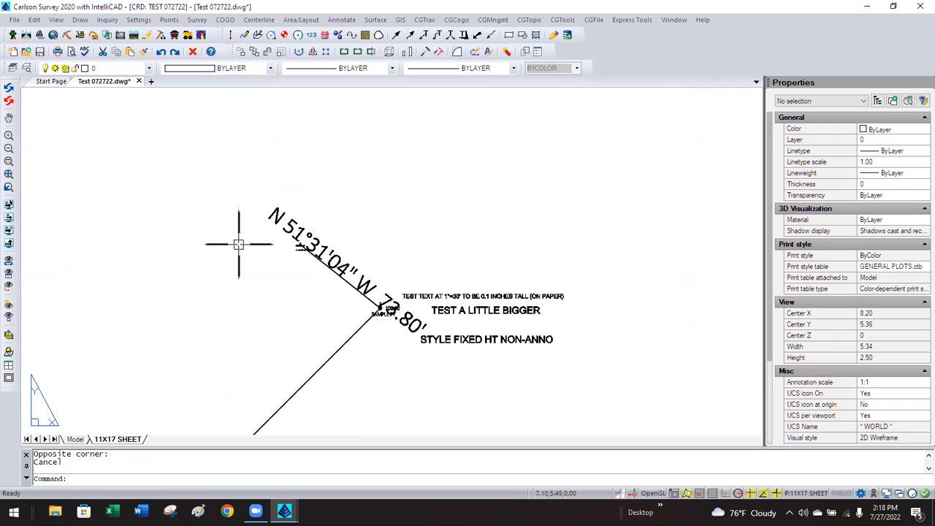
scroll(240, 244, "down", 2)
scroll(325, 224, "down", 2)
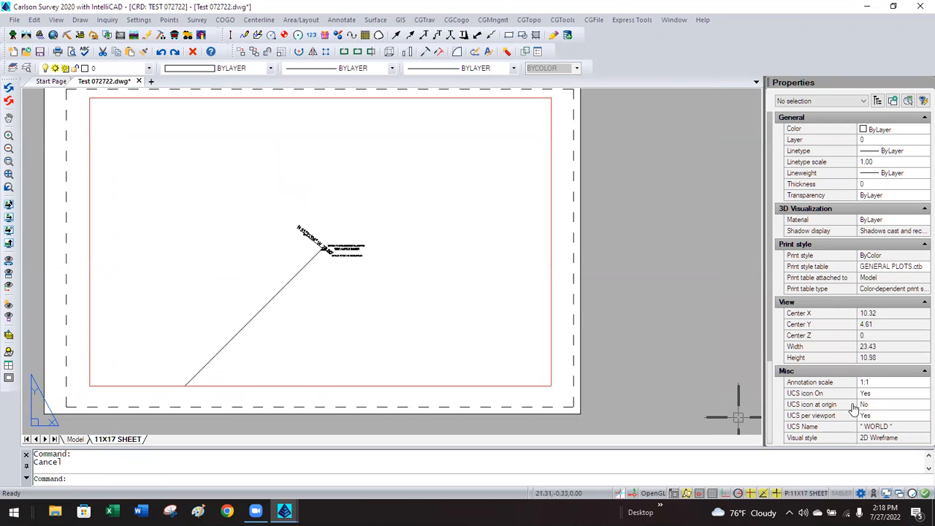
Change the sheet viewport's annotation scale from 1:100 back to 1:30 and inspect the enlarged text.
left_click(549, 324)
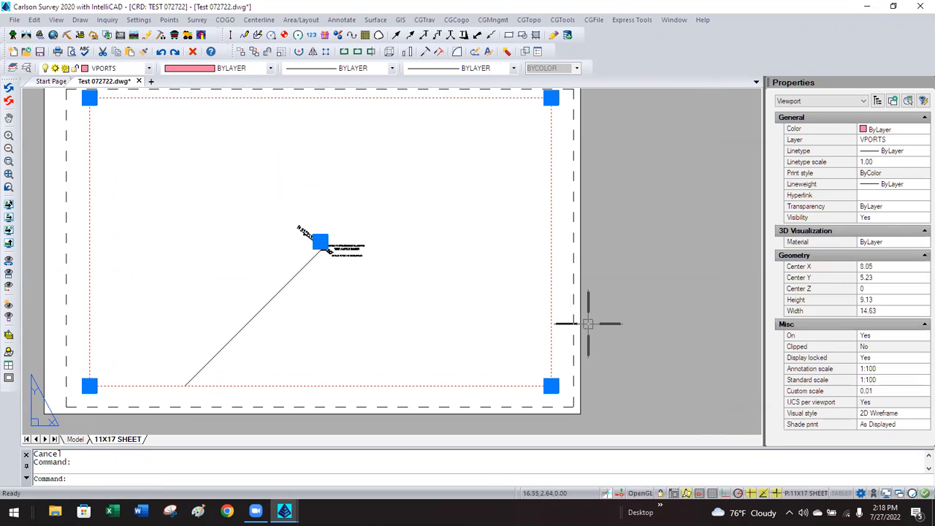
left_click(896, 369)
left_click(923, 369)
scroll(889, 409, "up", 4)
scroll(885, 407, "down", 3)
scroll(884, 406, "up", 2)
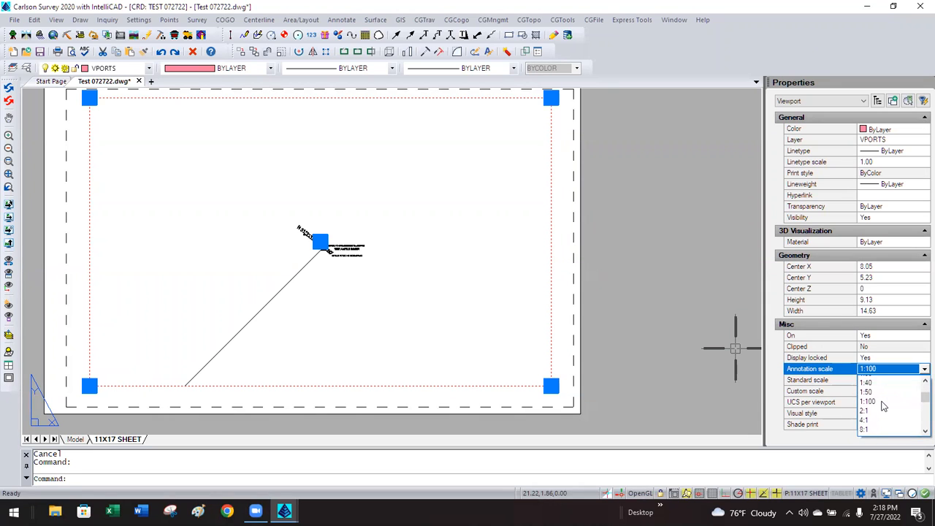
left_click(866, 401)
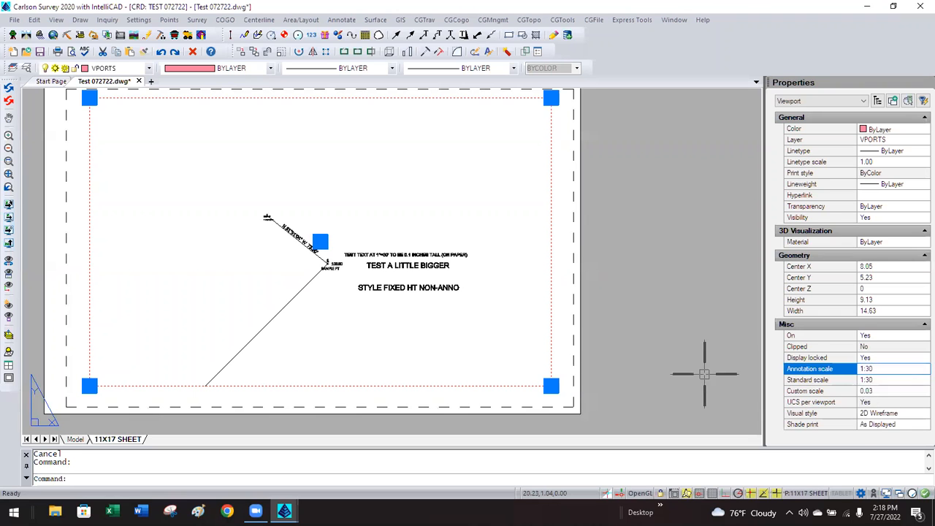
key("Escape")
scroll(311, 241, "up", 5)
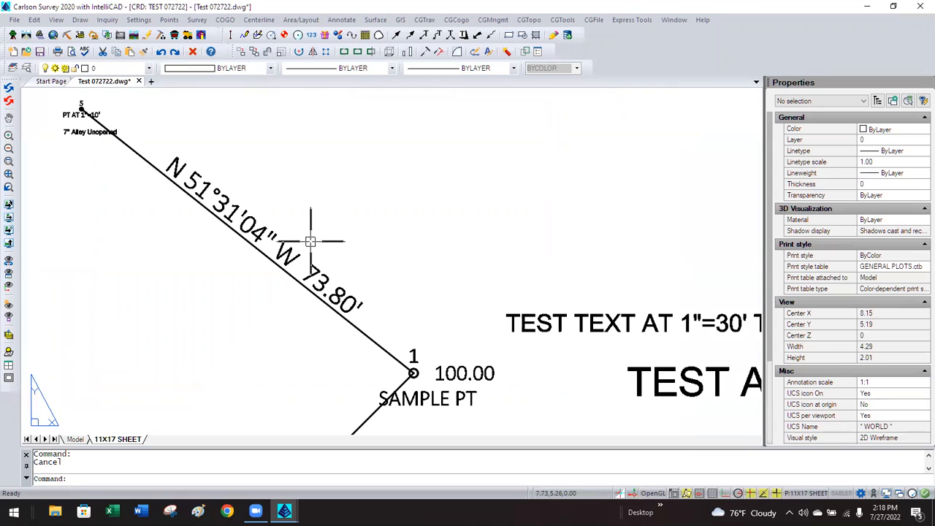
scroll(310, 241, "down", 3)
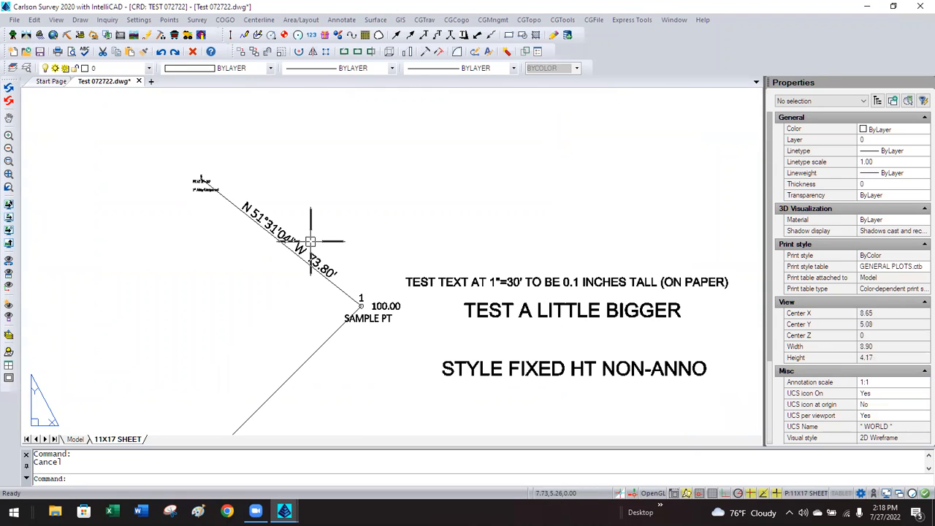
Return to model space and label the long diagonal line with a bearing-distance label.
left_click(76, 439)
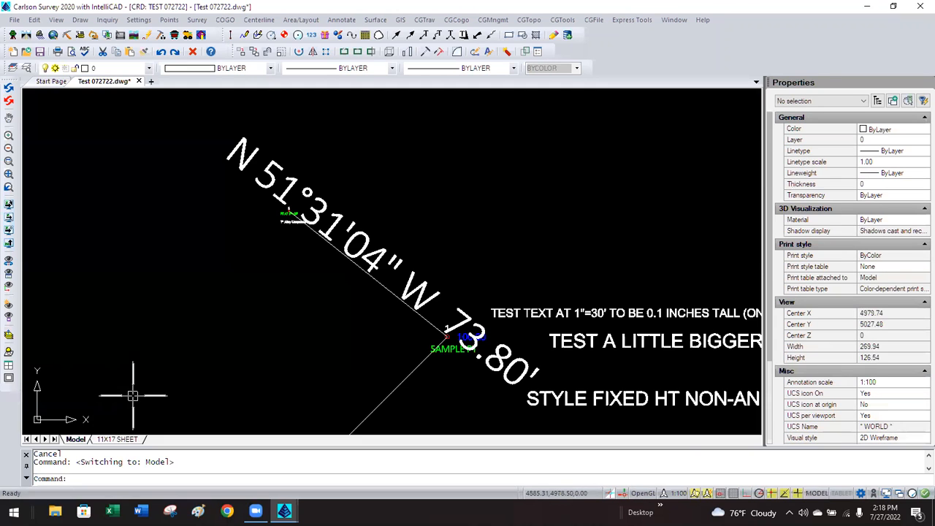
scroll(337, 207, "down", 8)
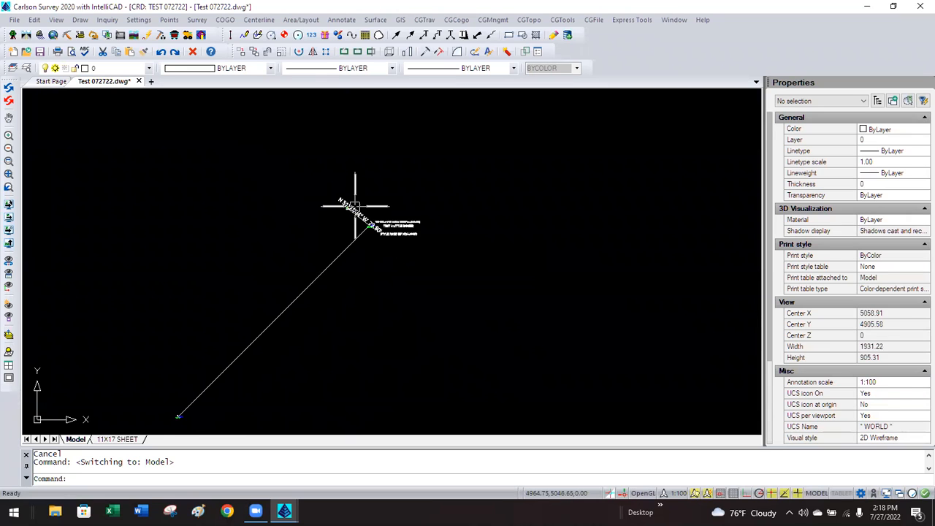
scroll(299, 124, "up", 1)
left_click(341, 19)
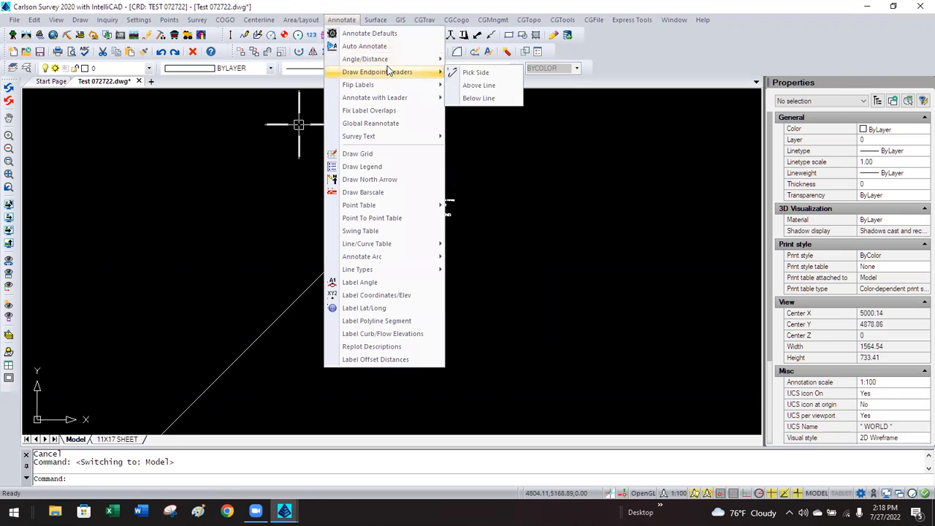
mouse_move(437, 57)
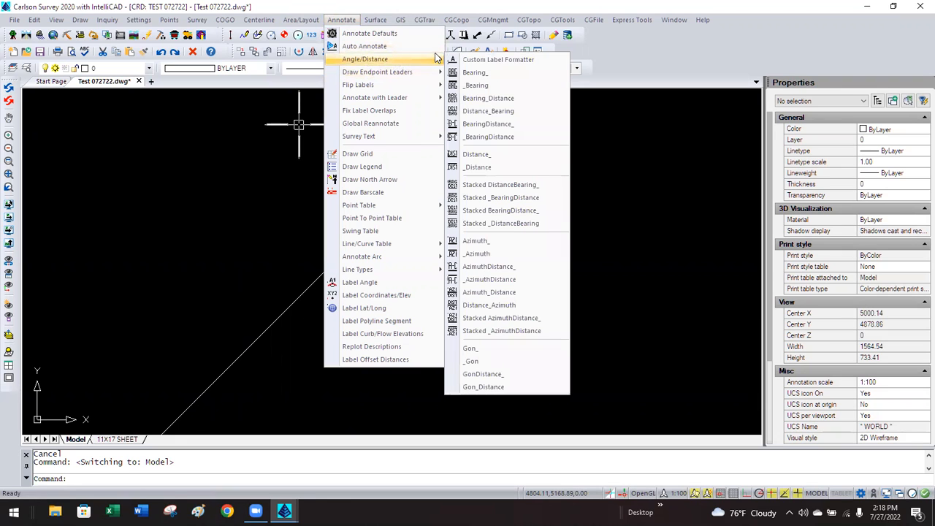
left_click(497, 123)
left_click(347, 247)
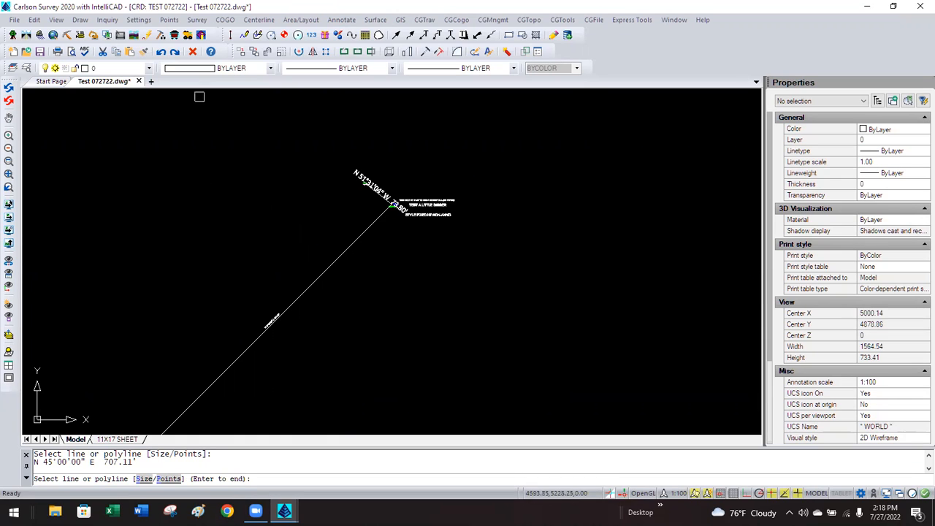
Delete the new N 45°00'00" E 707.11' label from the diagonal line.
key("Escape")
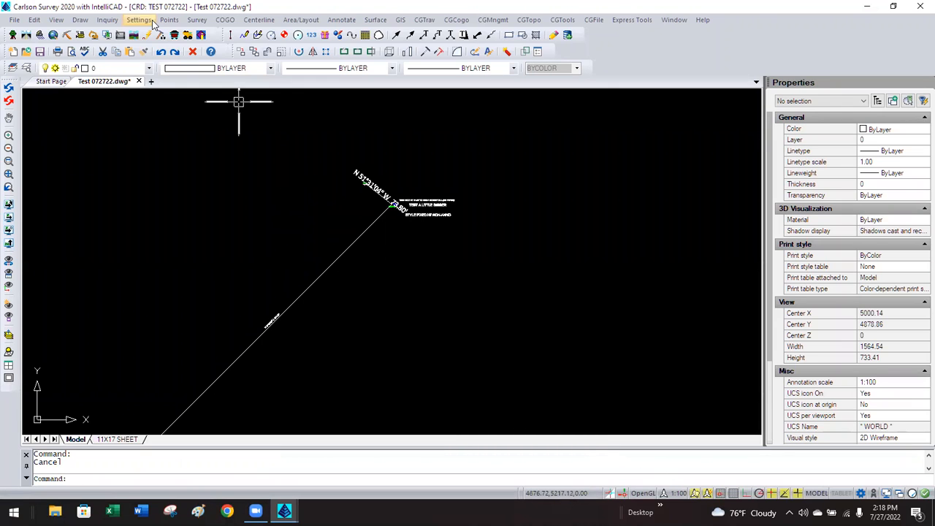
left_click(266, 322)
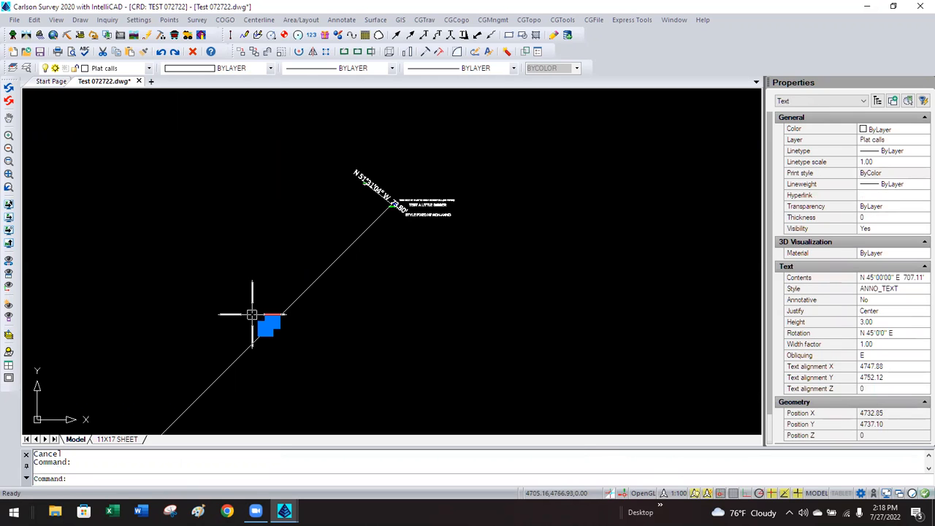
key("Delete")
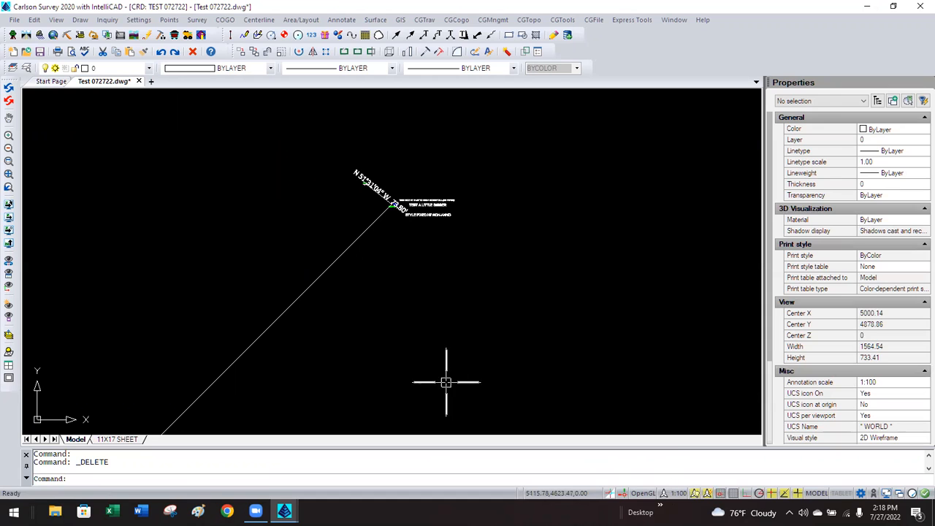
Set the Drawing Setup horizontal scale to 100.
left_click(138, 20)
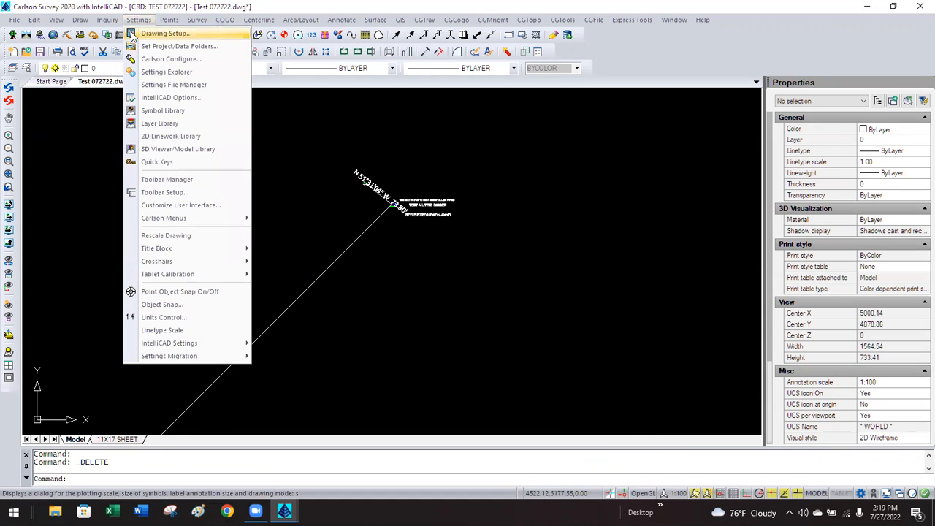
left_click(161, 33)
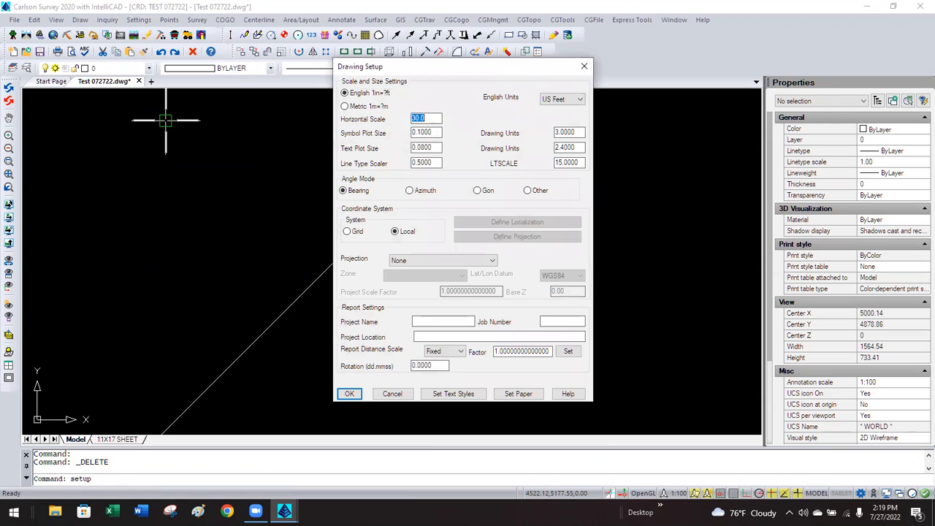
left_click(349, 393)
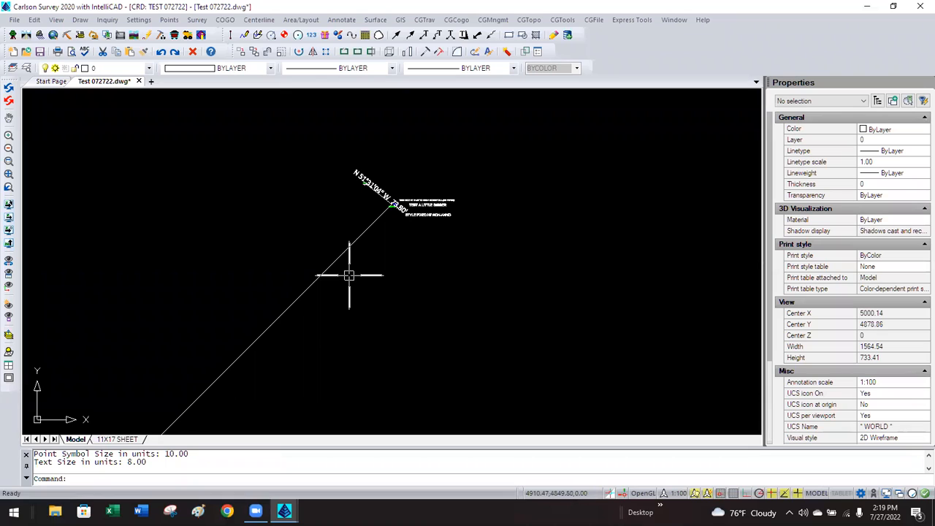
Label the long diagonal line with BearingDistance, giving N 45°00'00" E 707.11'.
left_click(341, 21)
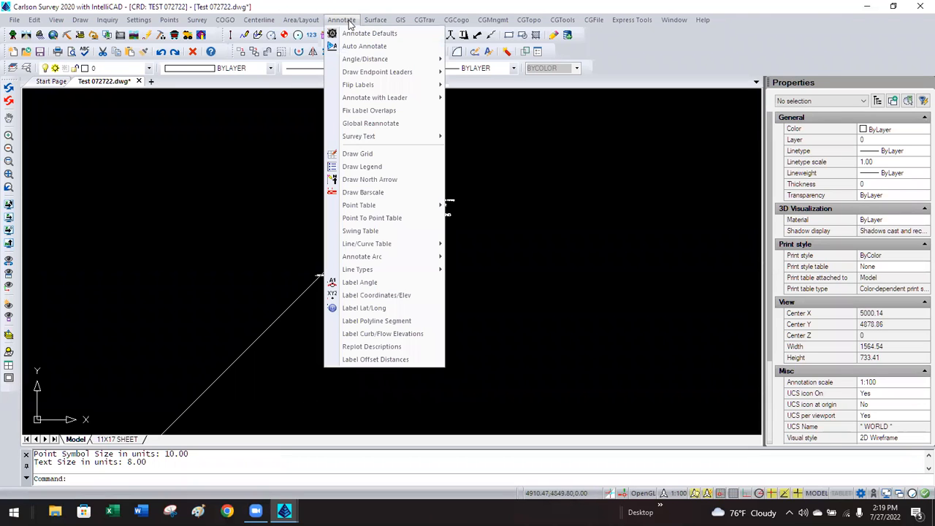
mouse_move(395, 59)
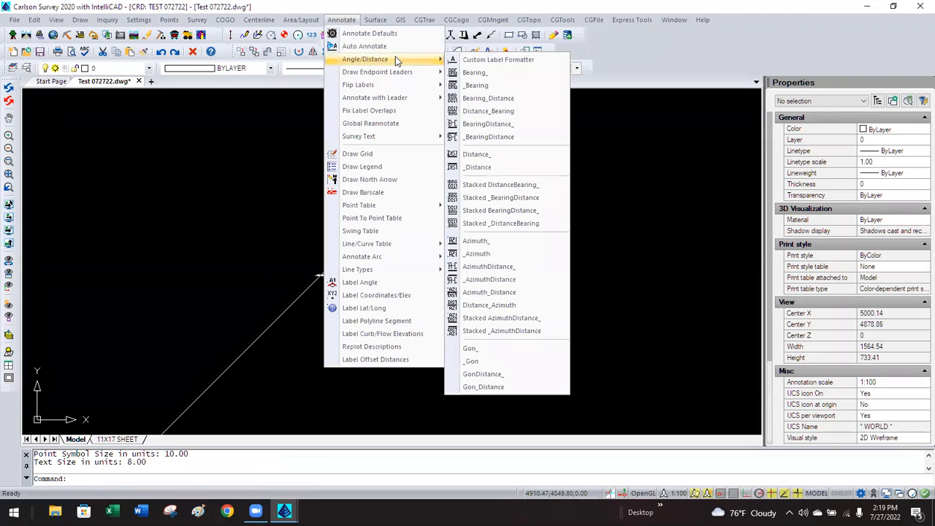
left_click(488, 125)
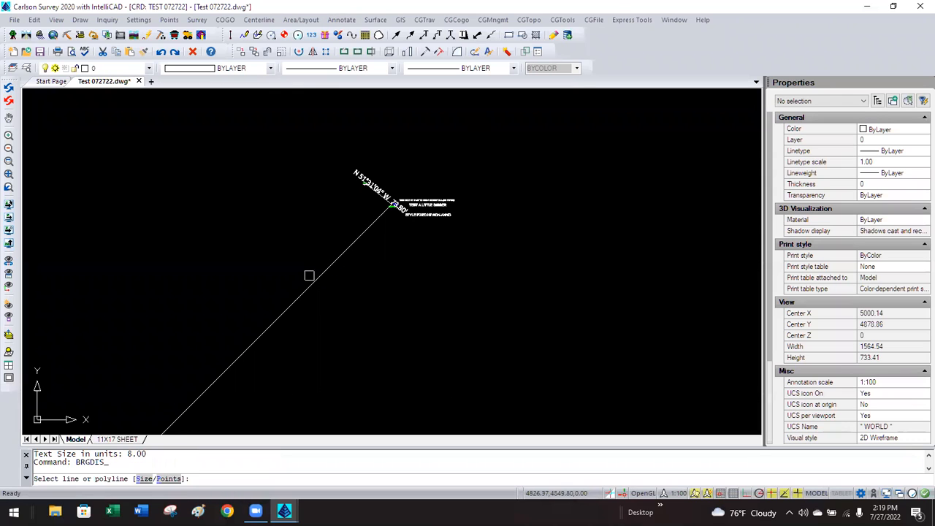
left_click(311, 280)
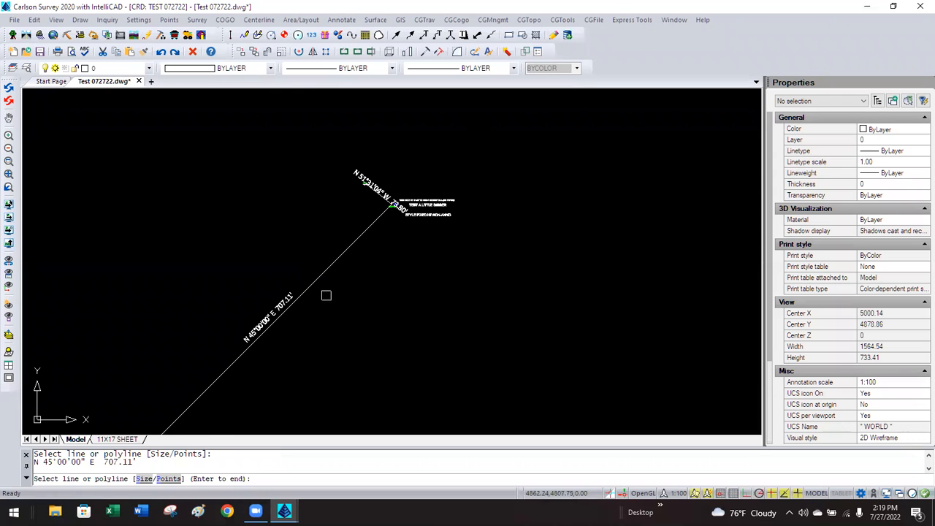
key("Return")
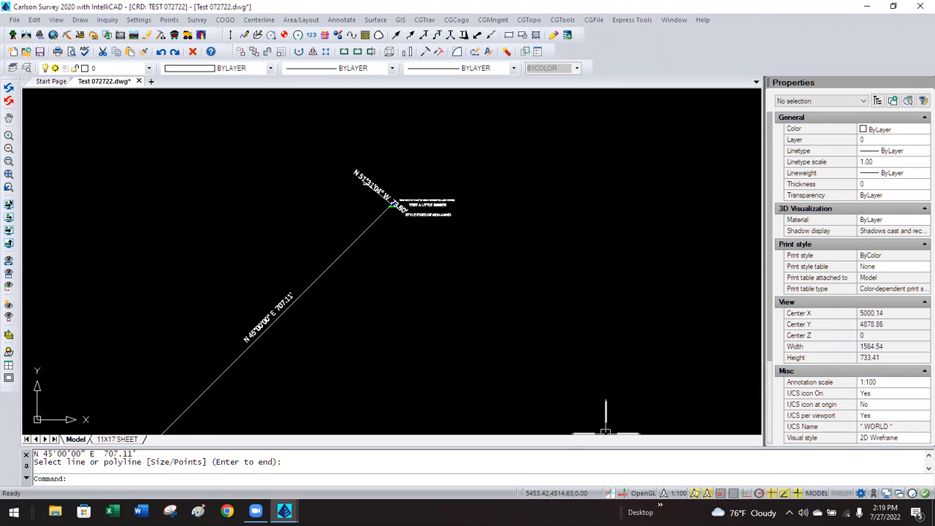
Change the Drawing Setup horizontal scale to 30 and regenerate with REA.
left_click(139, 20)
left_click(167, 33)
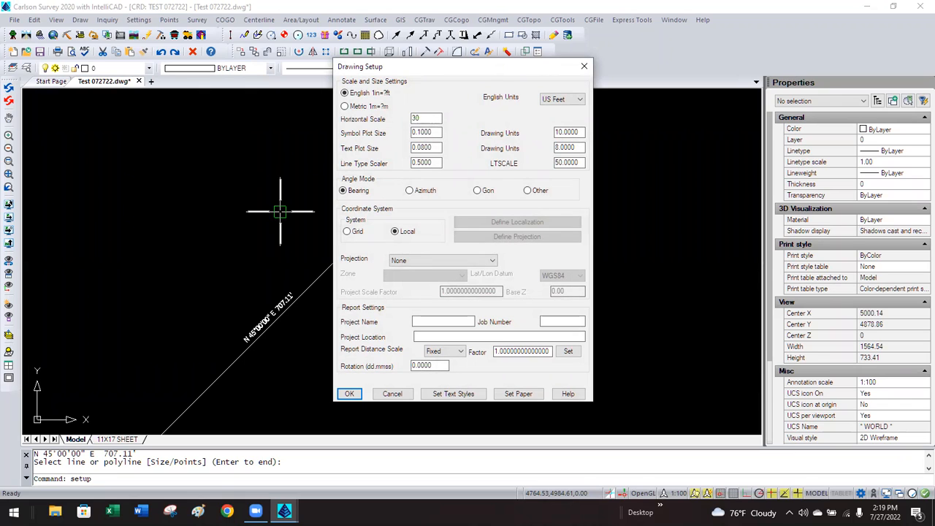
left_click(340, 393)
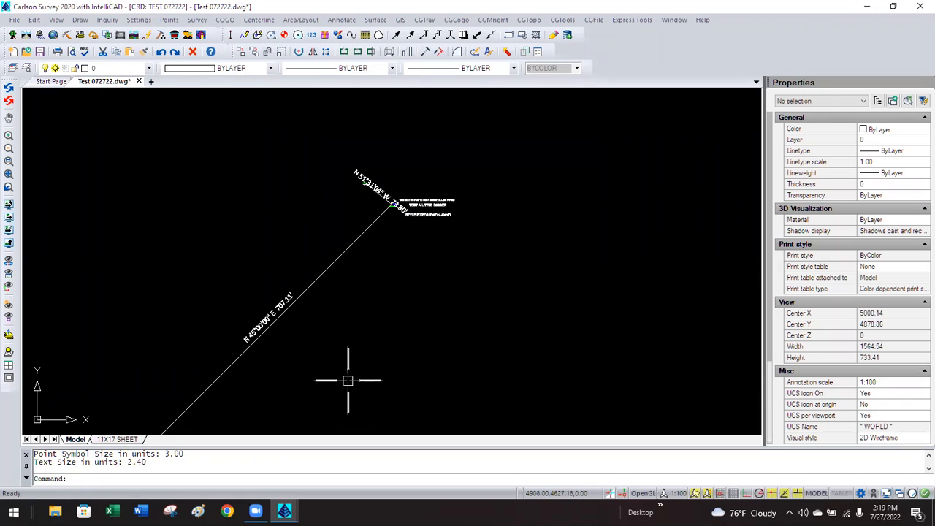
type("REA")
key("Return")
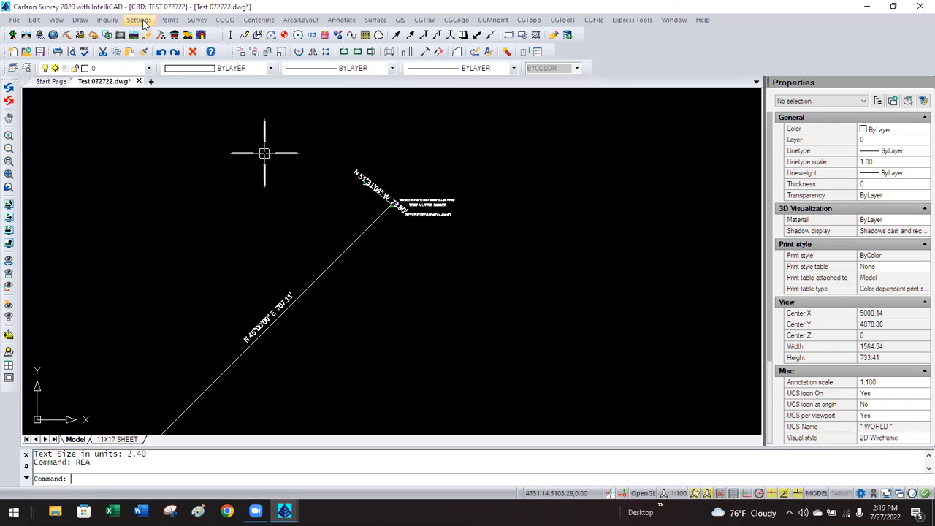
Set the annotation scale to 1:30 and select the 707.11' bearing label.
left_click(678, 493)
left_click(717, 180)
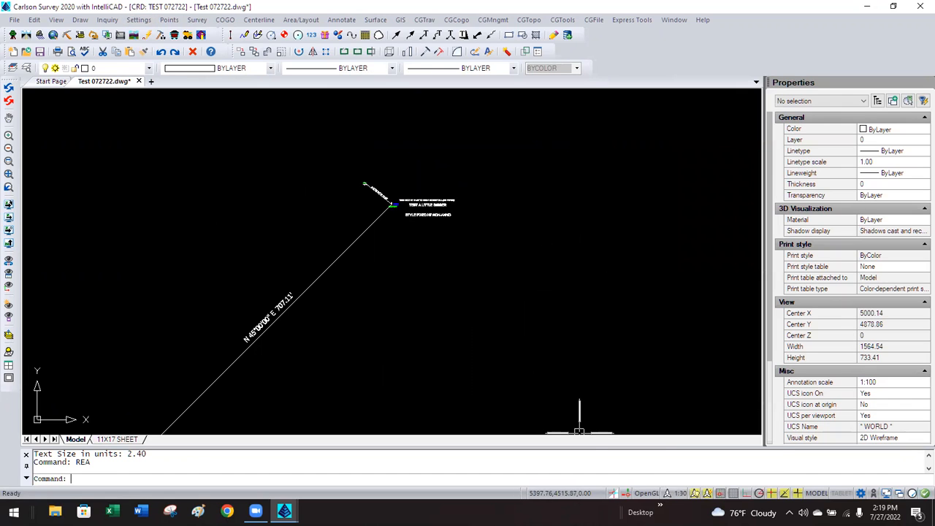
scroll(382, 192, "up", 5)
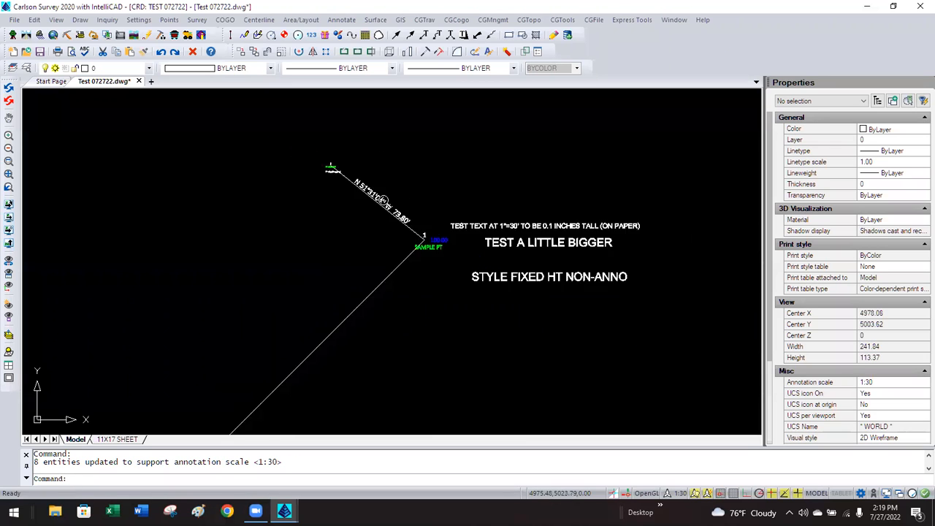
scroll(379, 201, "down", 4)
scroll(257, 334, "up", 1)
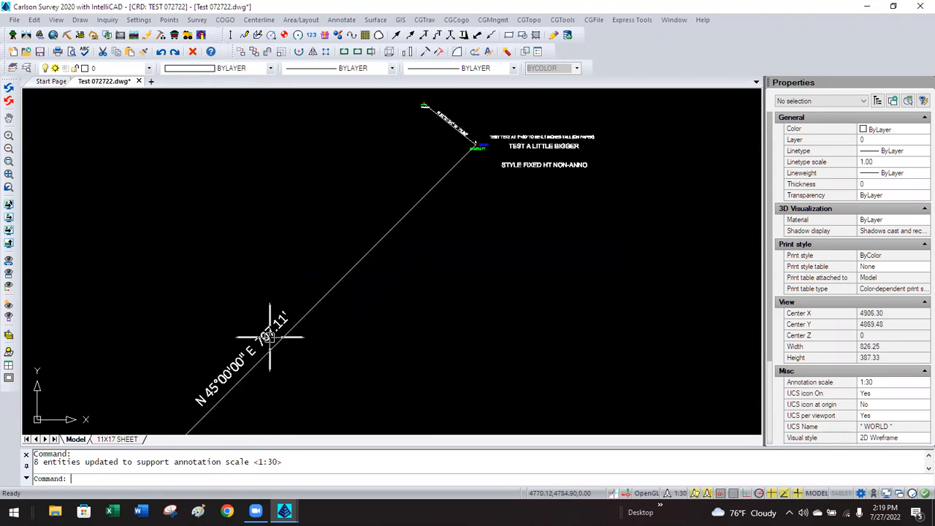
left_click(269, 337)
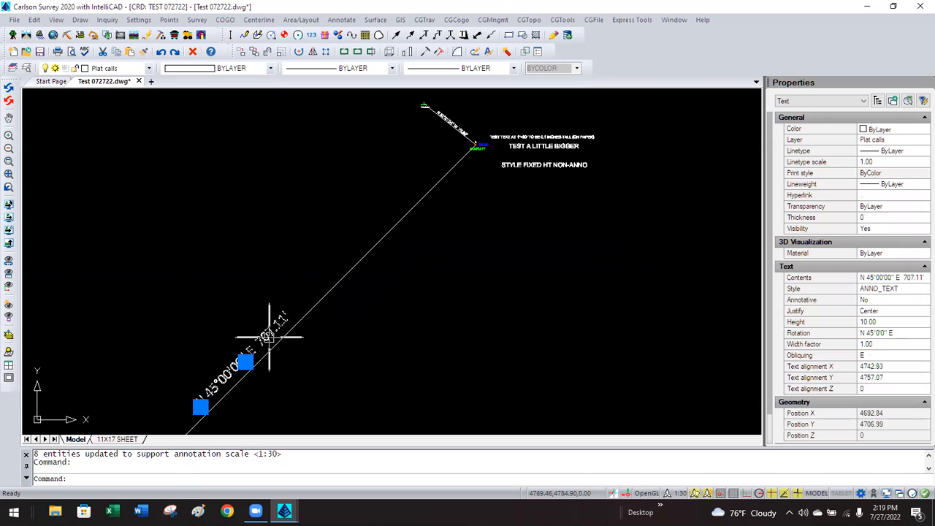
Set the label's Annotative property to Yes with paper text height 0.1, and review its scales.
left_click(904, 290)
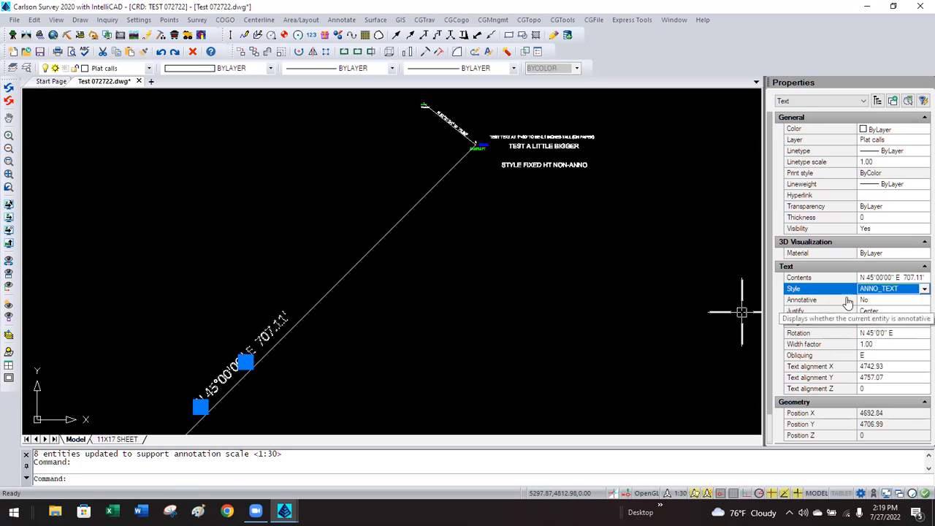
left_click(881, 304)
left_click(881, 303)
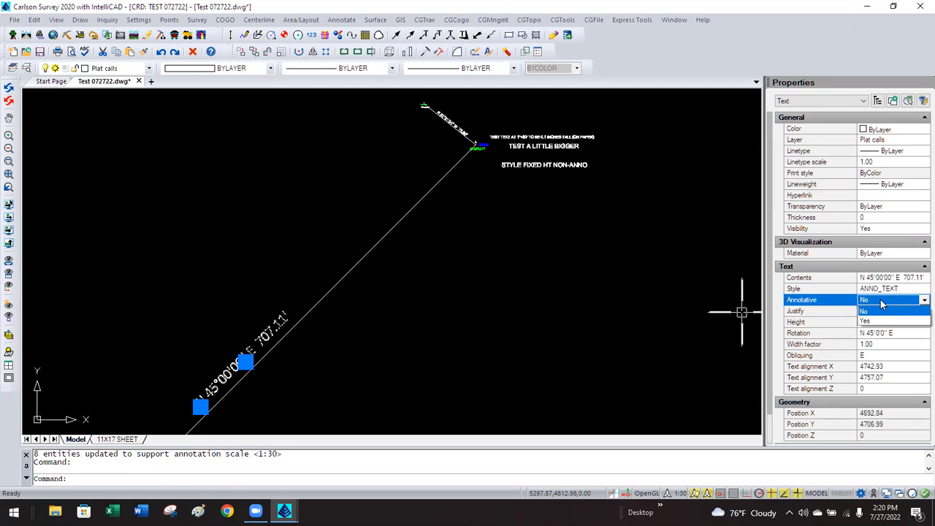
left_click(869, 322)
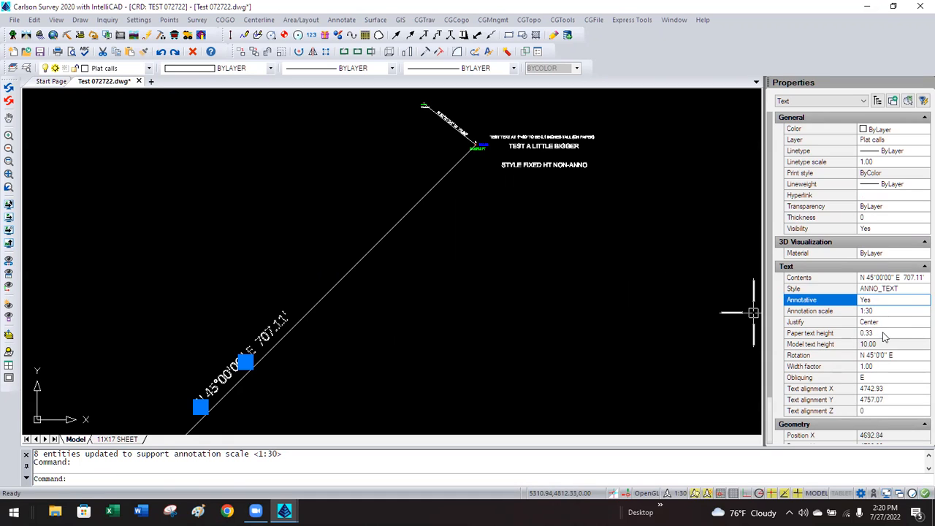
left_click(883, 333)
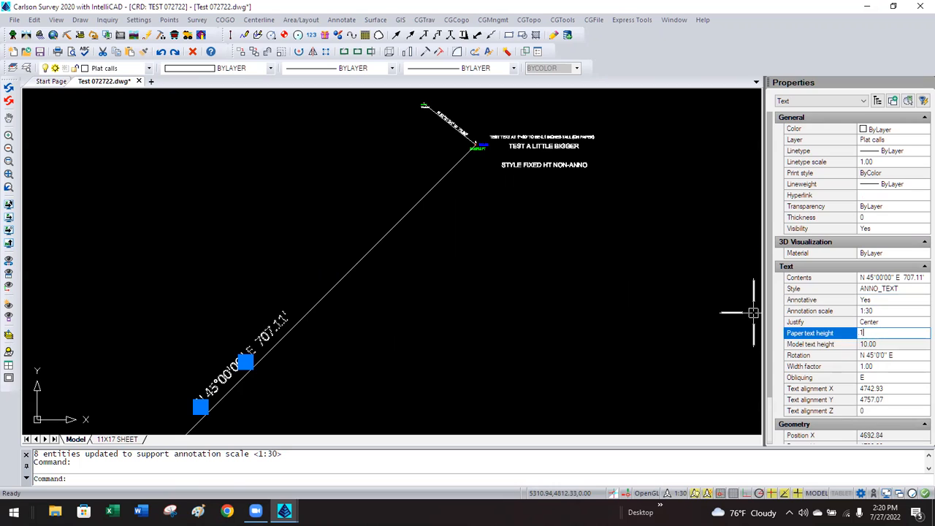
type(".1")
key("Return")
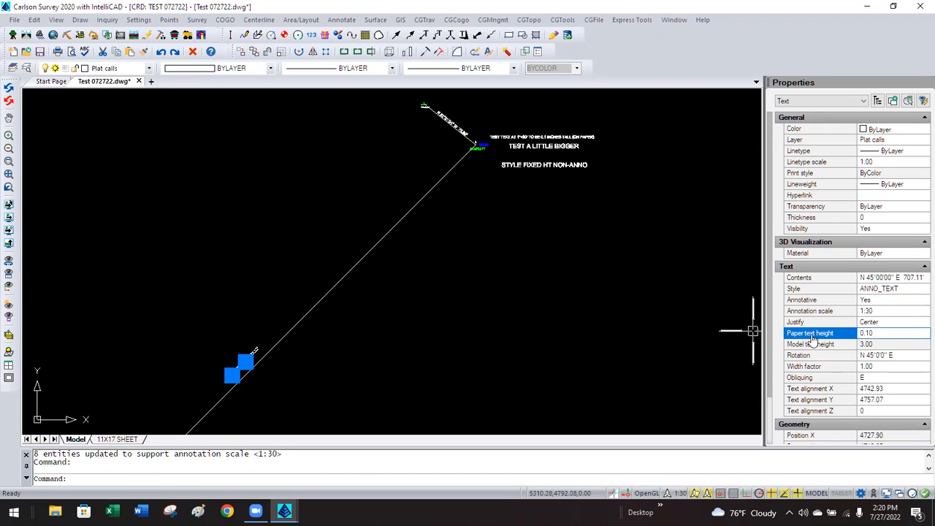
left_click(898, 312)
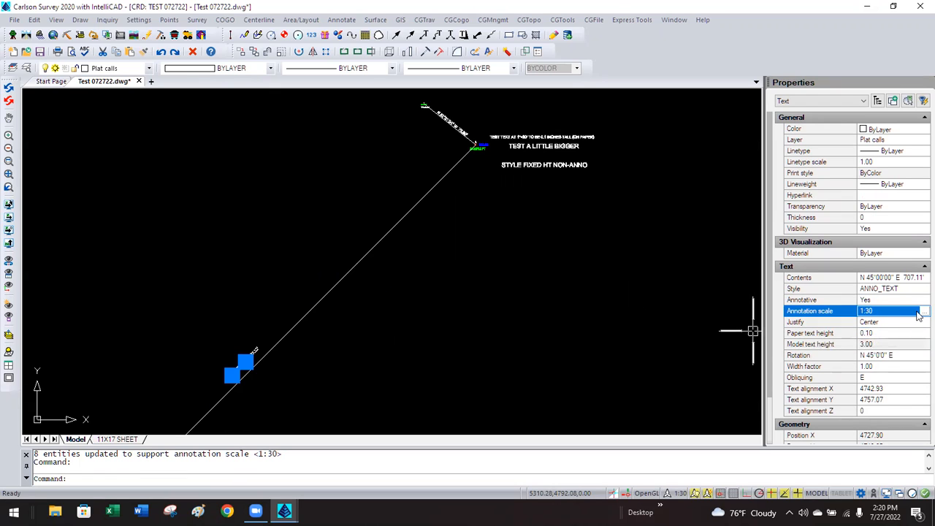
left_click(923, 312)
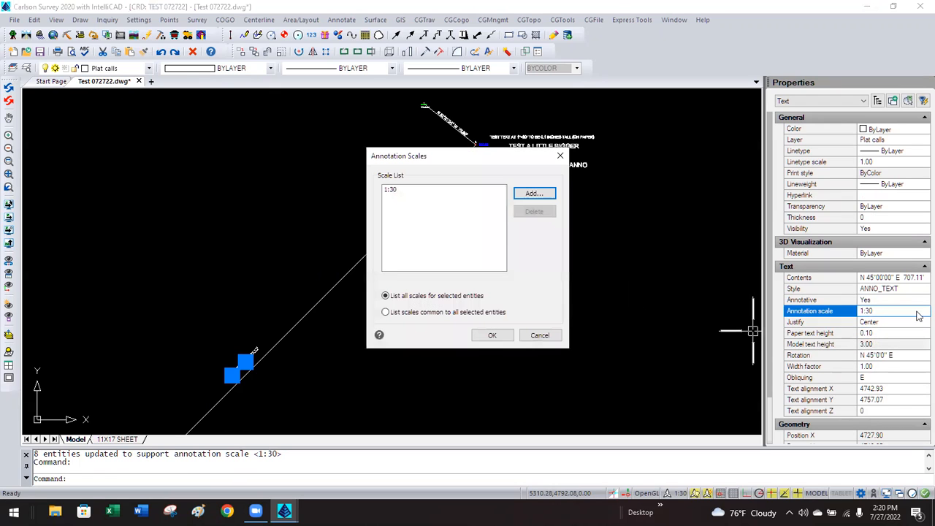
left_click(492, 335)
key("Escape")
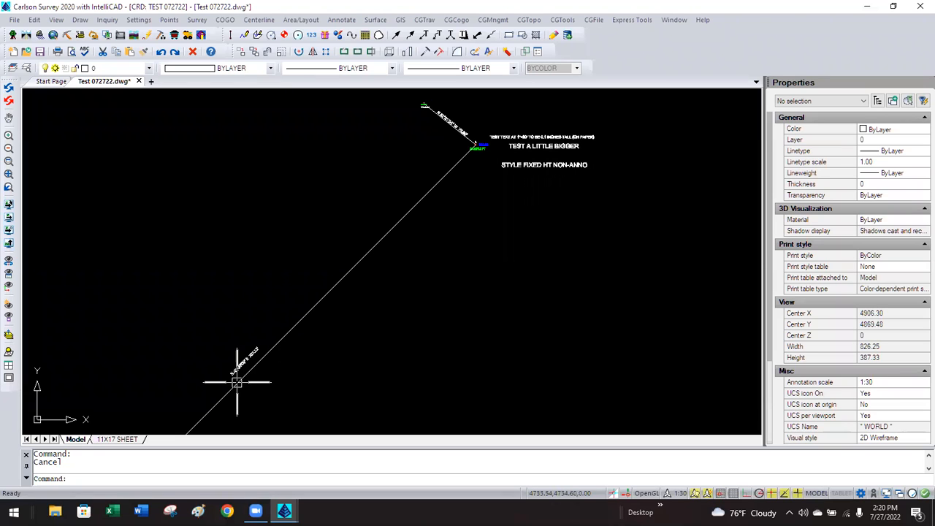
Move the bearing label to sit just beside the long diagonal line.
scroll(236, 380, "up", 3)
left_click(242, 346)
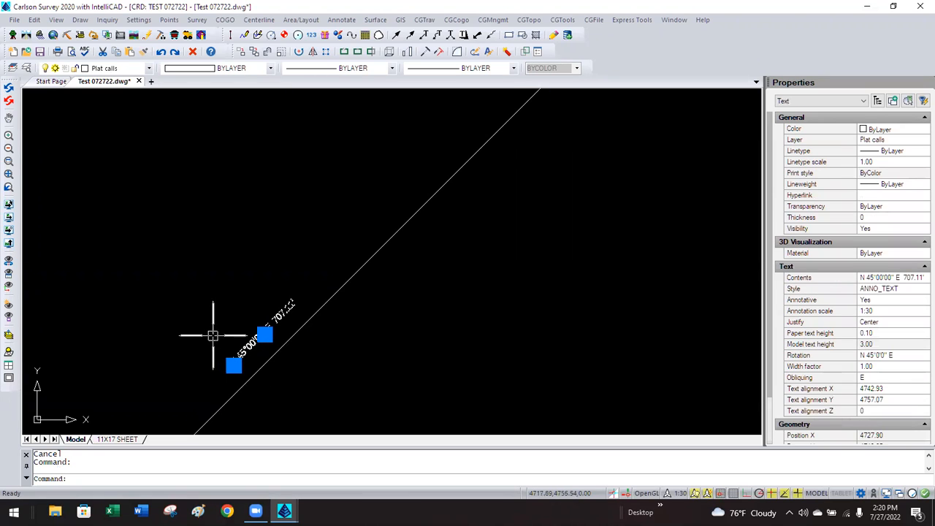
type("m")
key("Return")
left_click(177, 329)
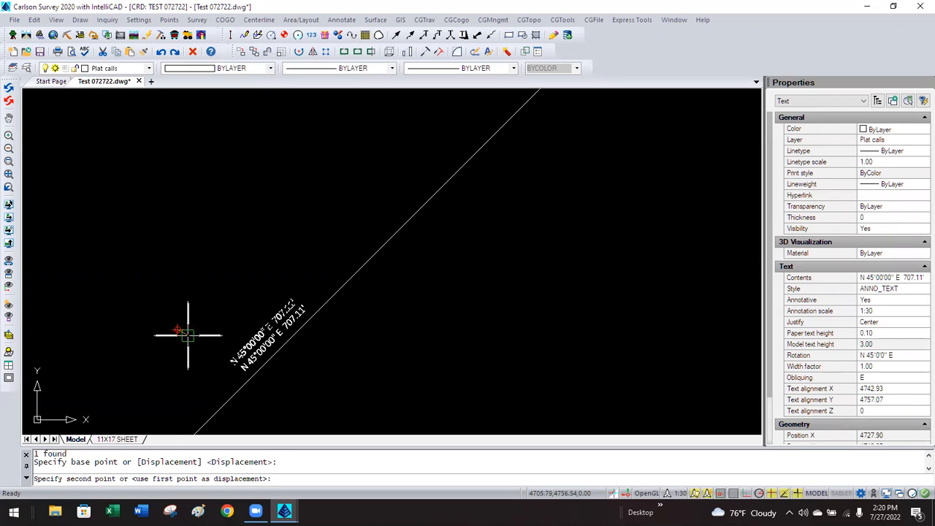
key("Escape")
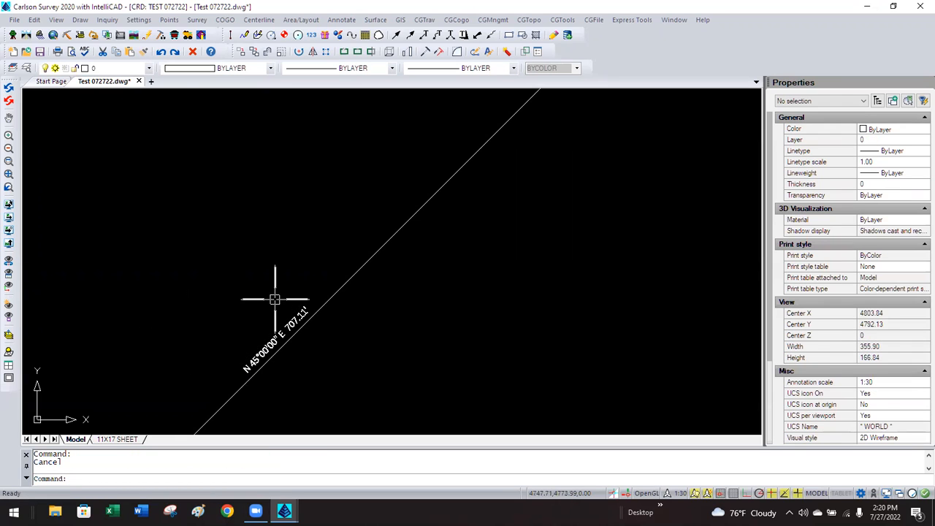
Set the model annotation scale to 1:5 and begin moving the bearing label, then cancel.
left_click(673, 494)
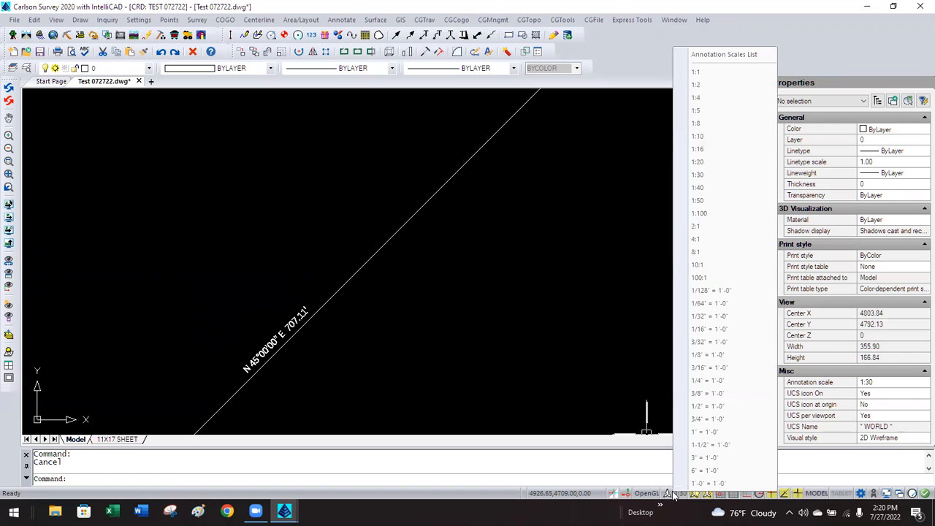
left_click(699, 110)
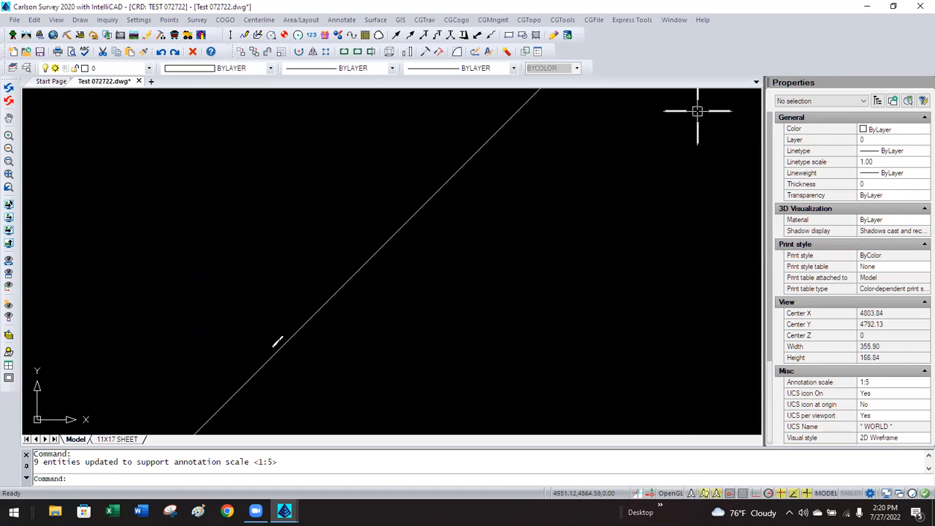
scroll(270, 351, "up", 1)
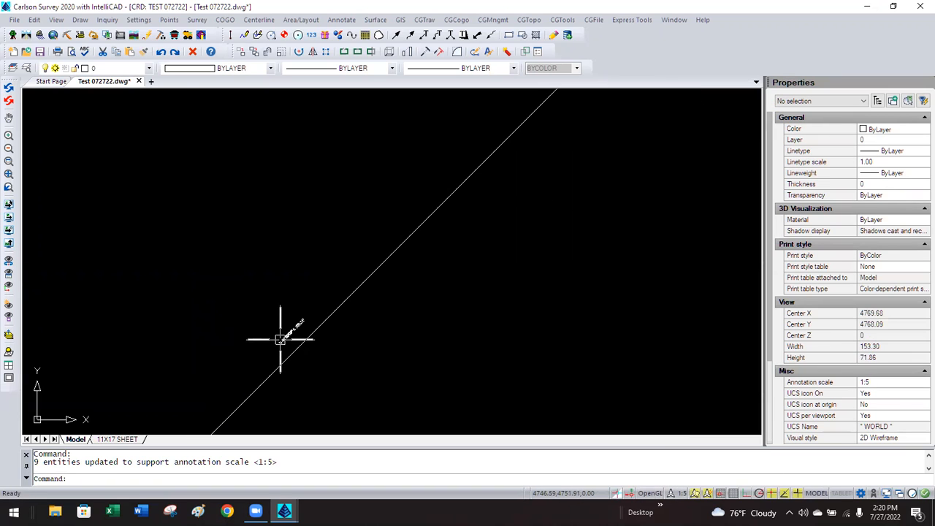
left_click(279, 338)
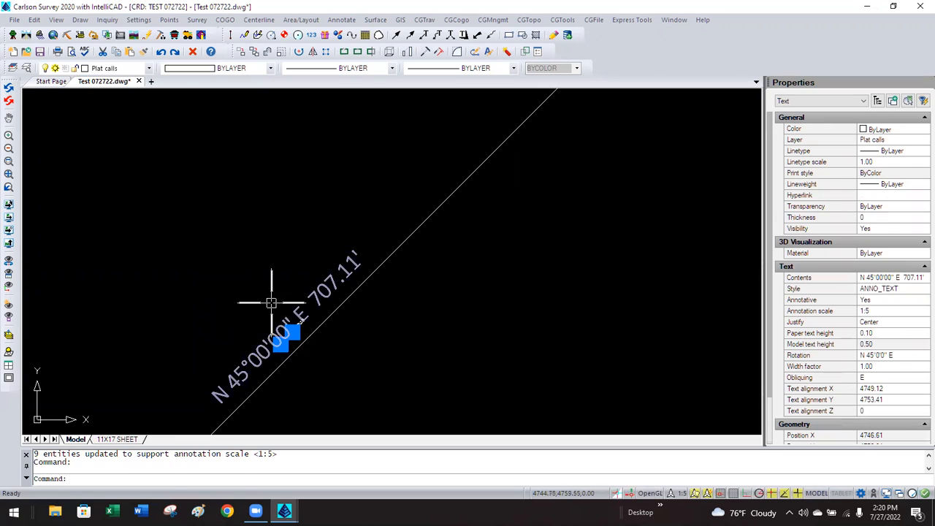
type("m")
key("Return")
left_click(250, 233)
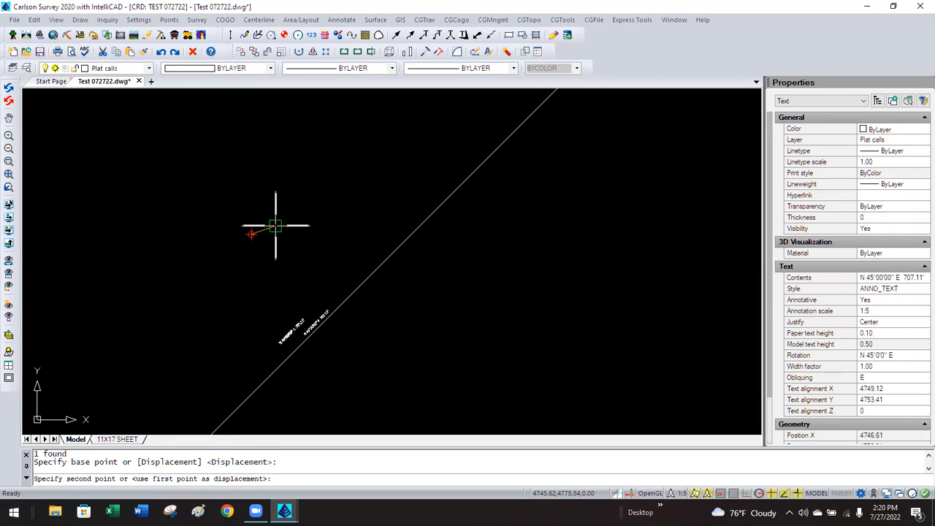
key("Escape")
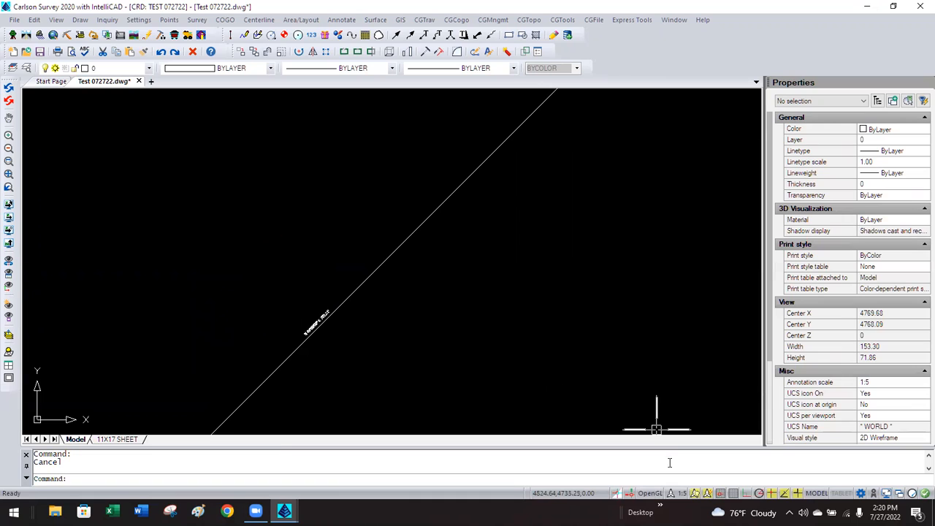
Raise the annotation scale to 1:10, then 1:20, and move the bearing label alongside its line.
left_click(677, 494)
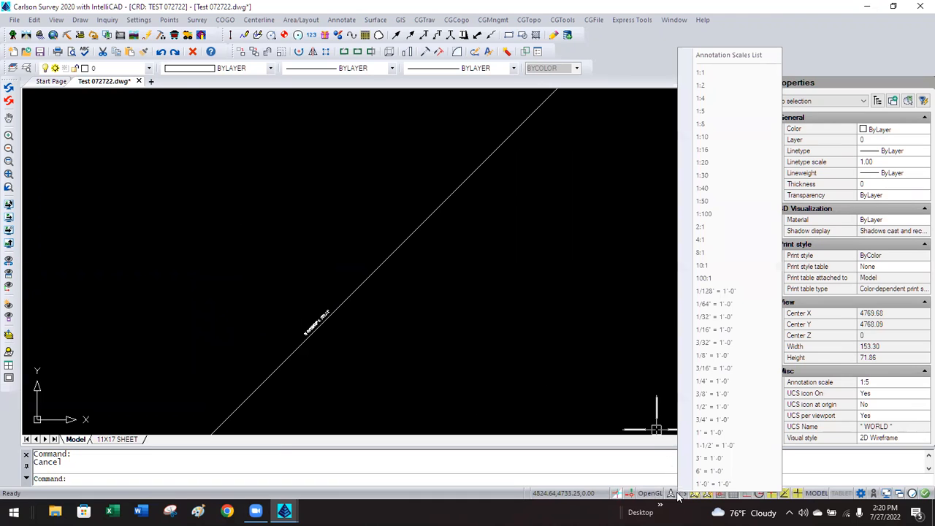
left_click(703, 138)
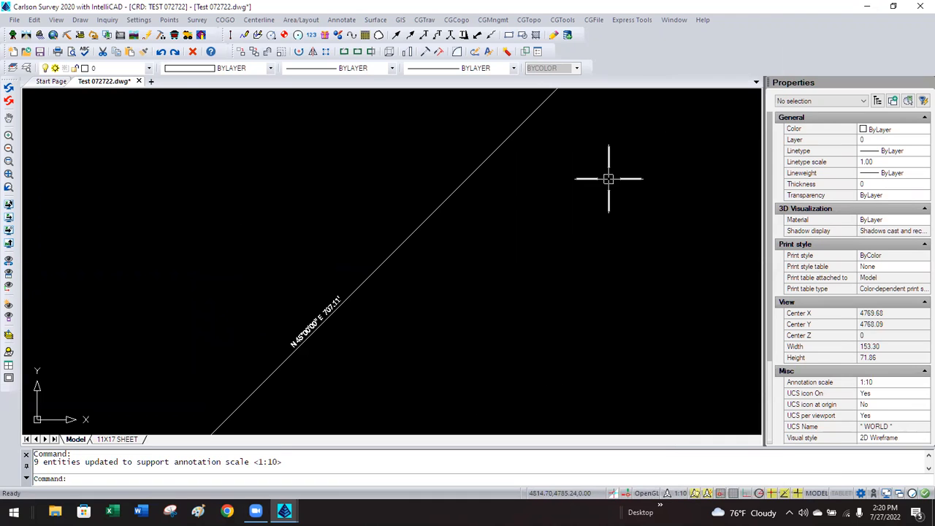
left_click(677, 494)
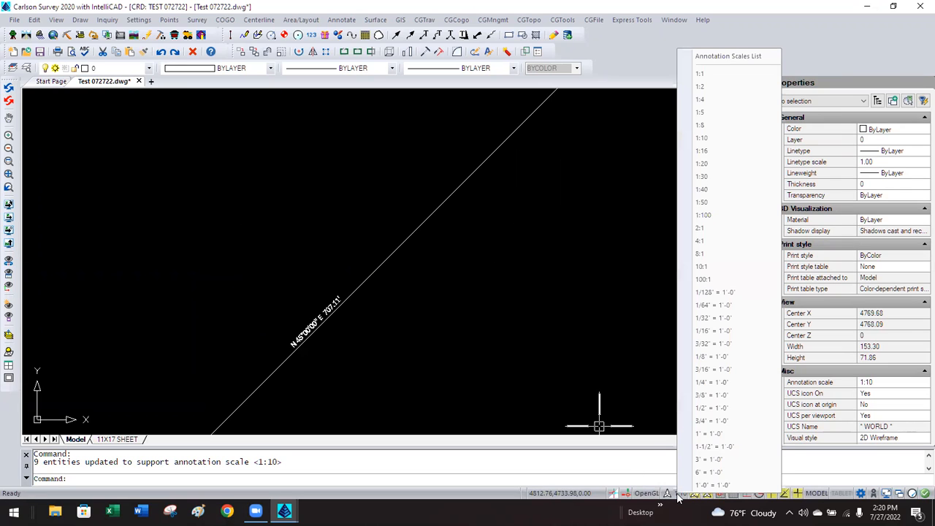
left_click(709, 168)
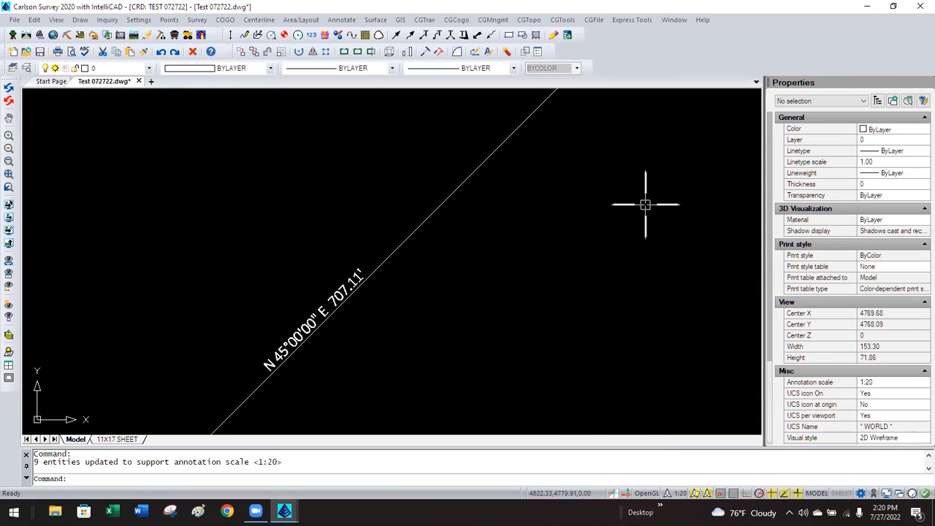
left_click(337, 292)
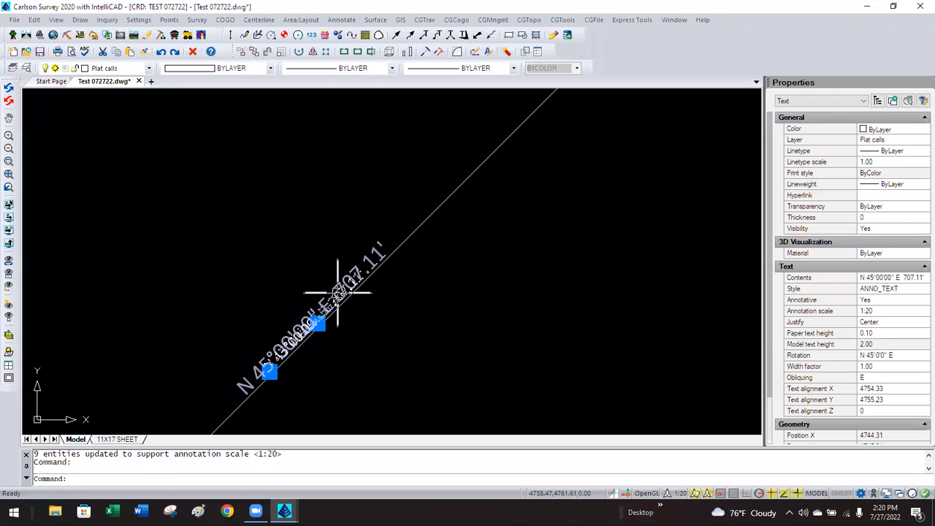
type("m")
key("Return")
left_click(448, 322)
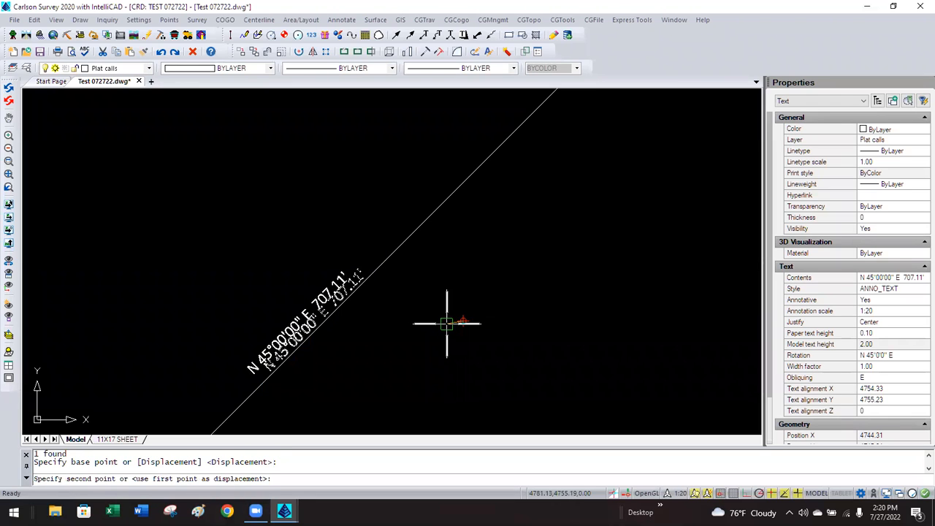
left_click(441, 336)
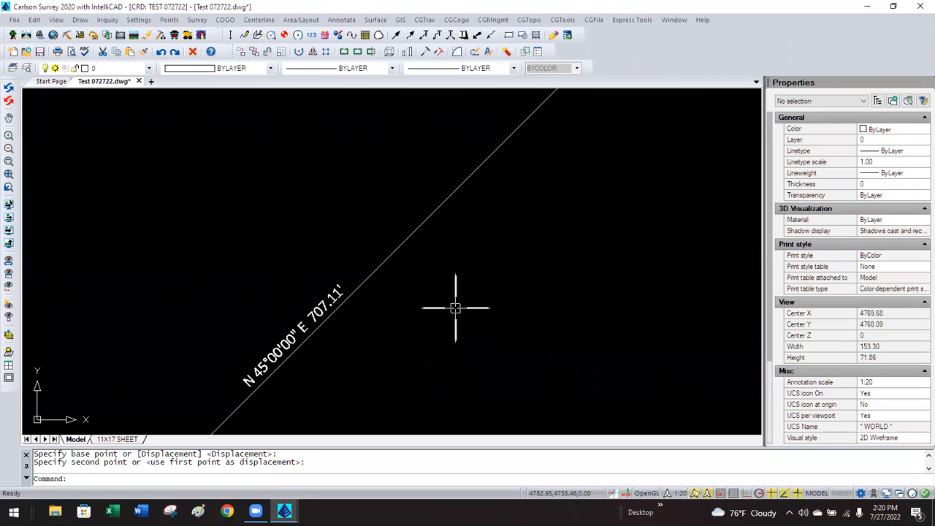
Raise the annotation scale to 1:30, then 1:100, and move the enlarged bearing label beside its line.
left_click(673, 493)
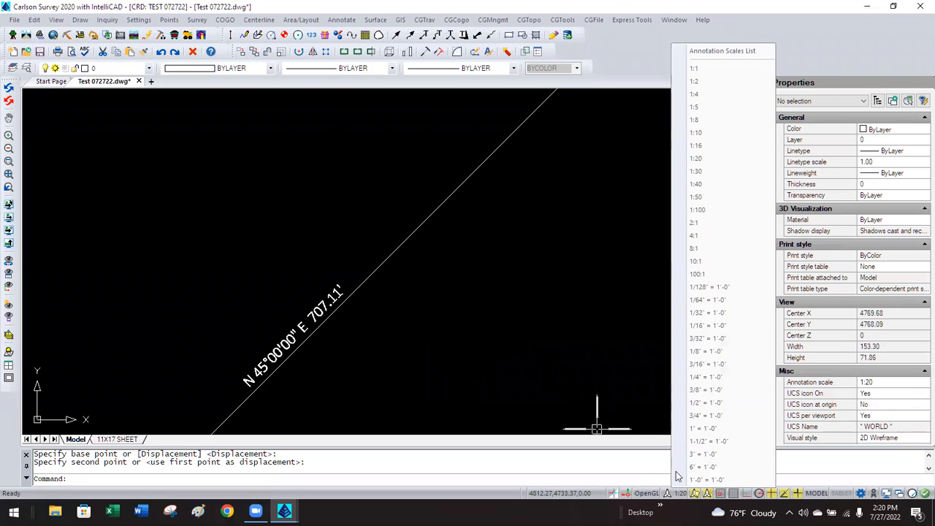
left_click(697, 171)
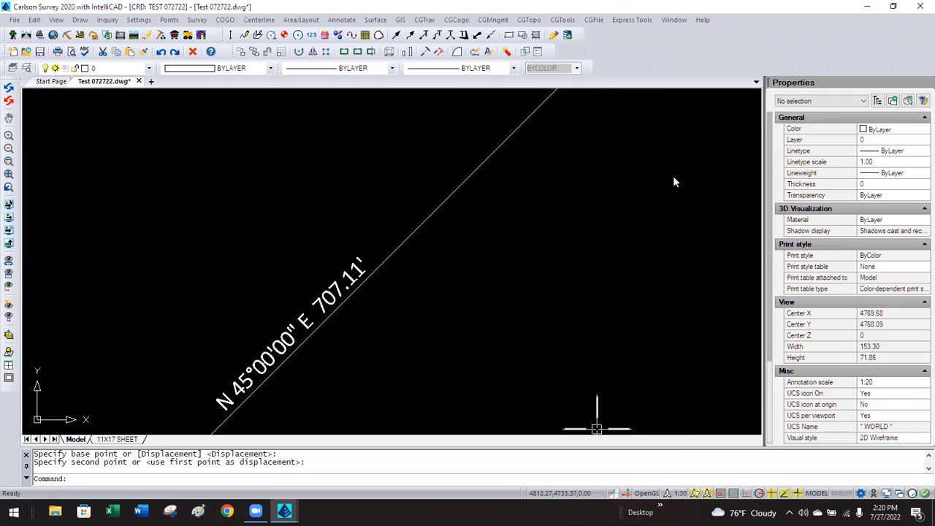
left_click(679, 494)
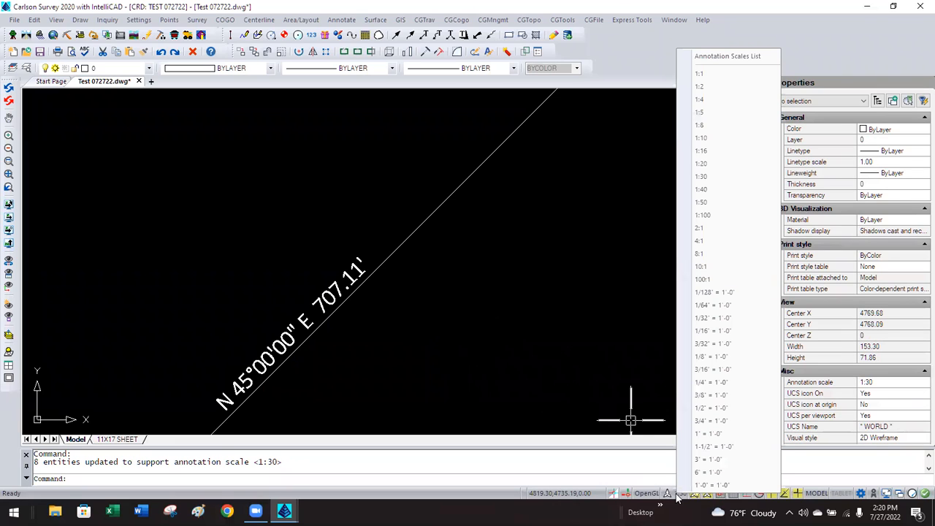
left_click(709, 219)
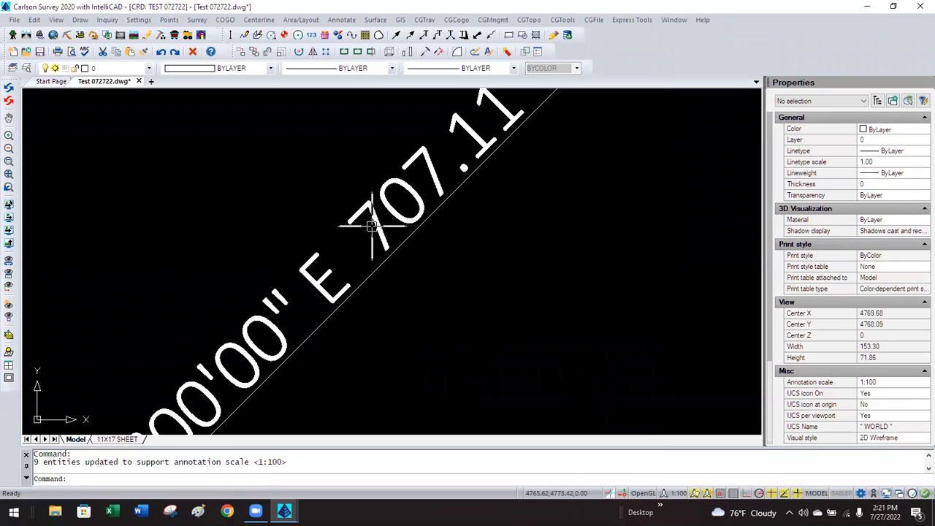
left_click(377, 223)
type("m")
key("Return")
left_click(301, 208)
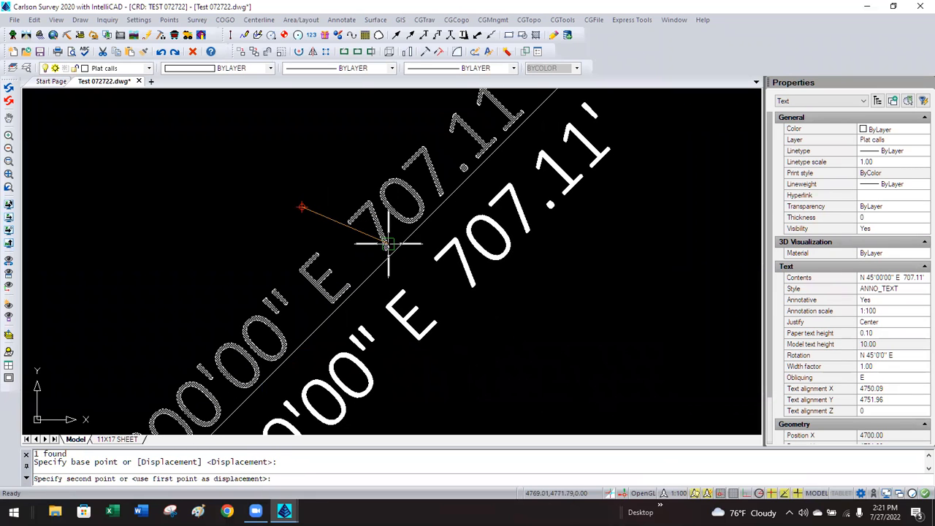
left_click(376, 242)
key("Escape")
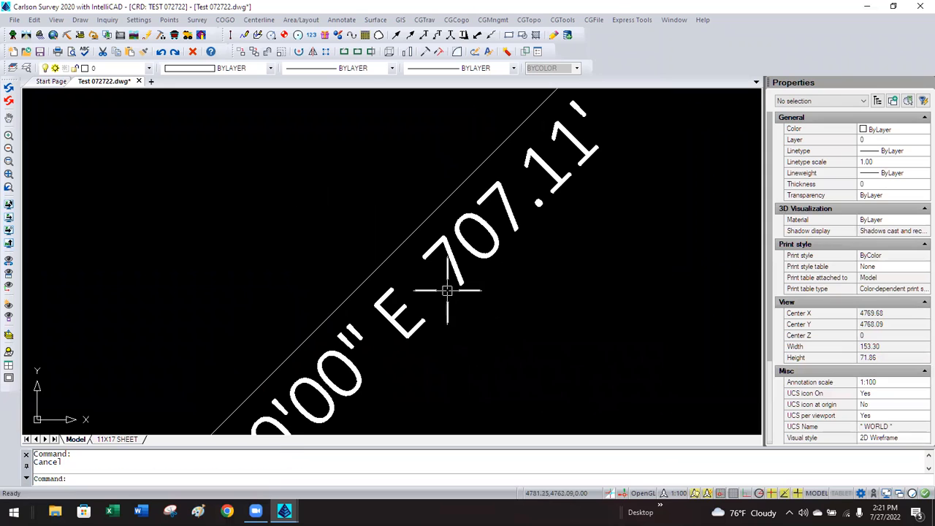
scroll(428, 278, "down", 3)
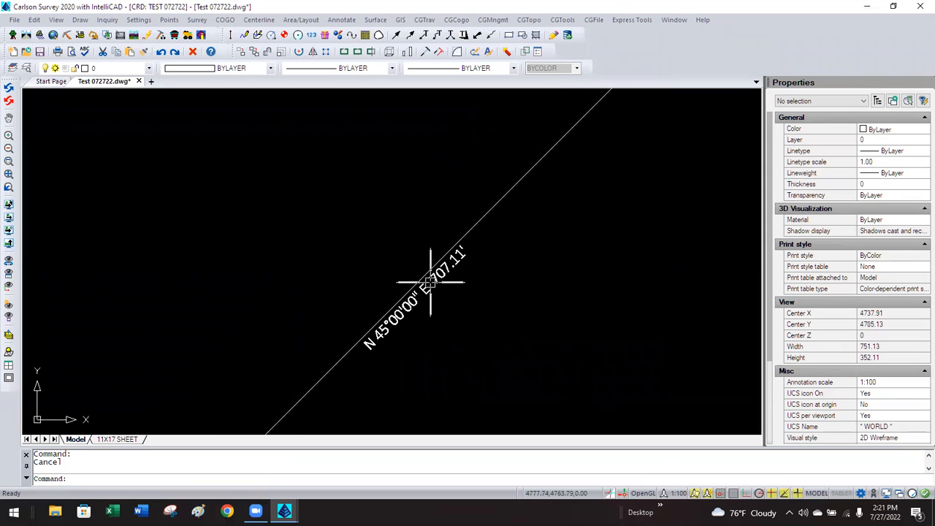
On the 11X17 SHEET layout, set the viewport's annotation scale to 1:100.
left_click(119, 440)
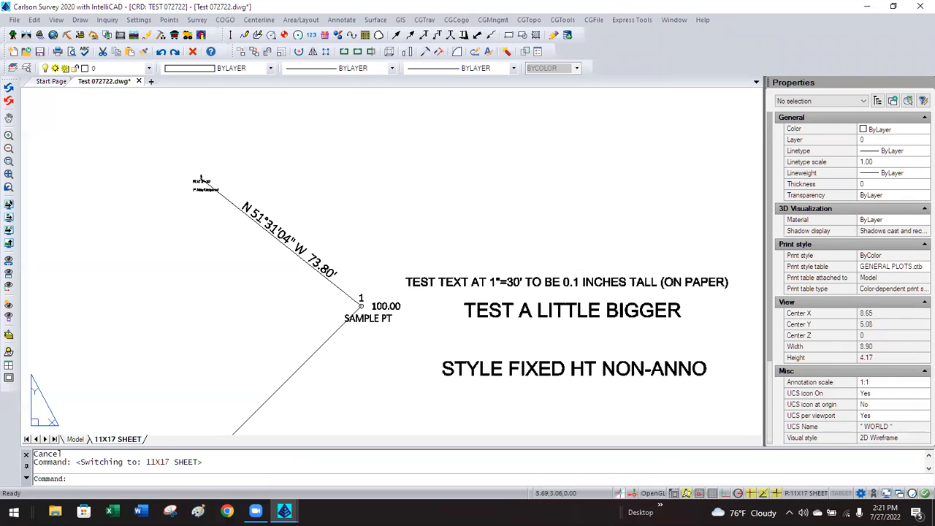
scroll(385, 214, "down", 2)
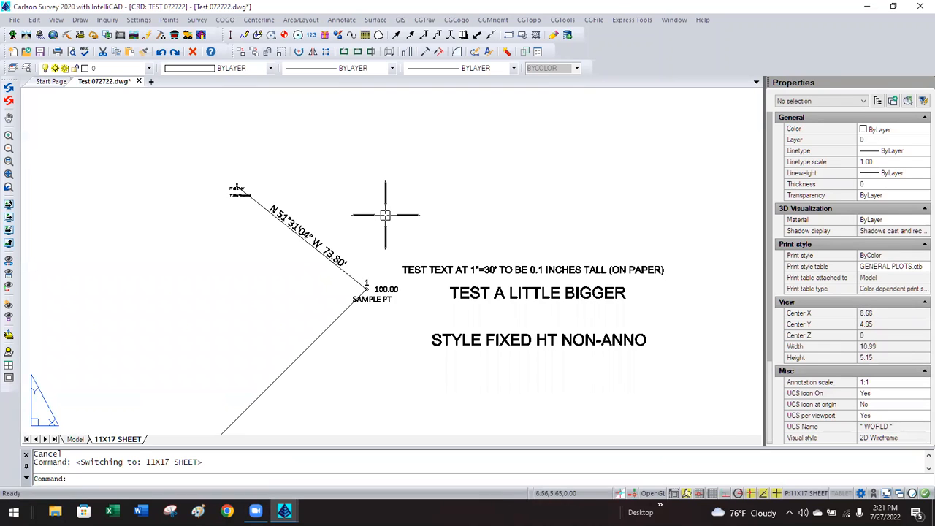
scroll(385, 215, "down", 4)
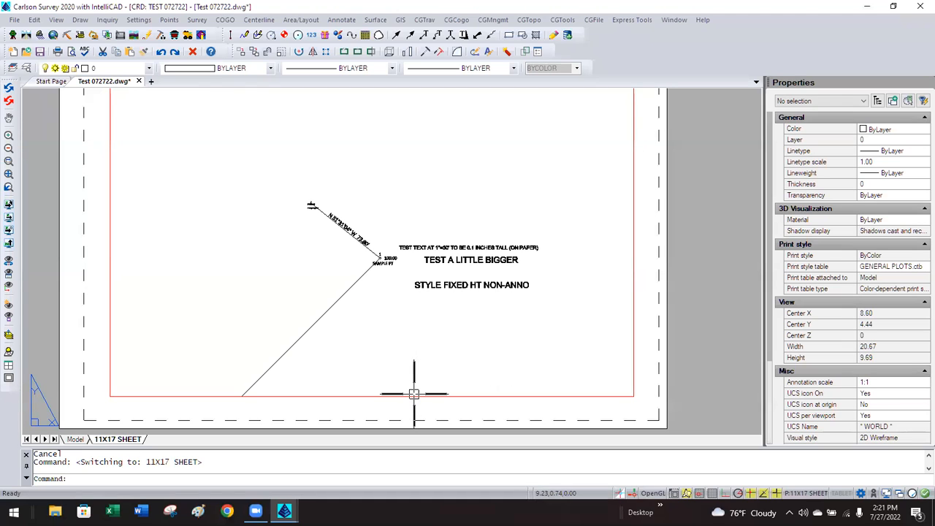
left_click(413, 395)
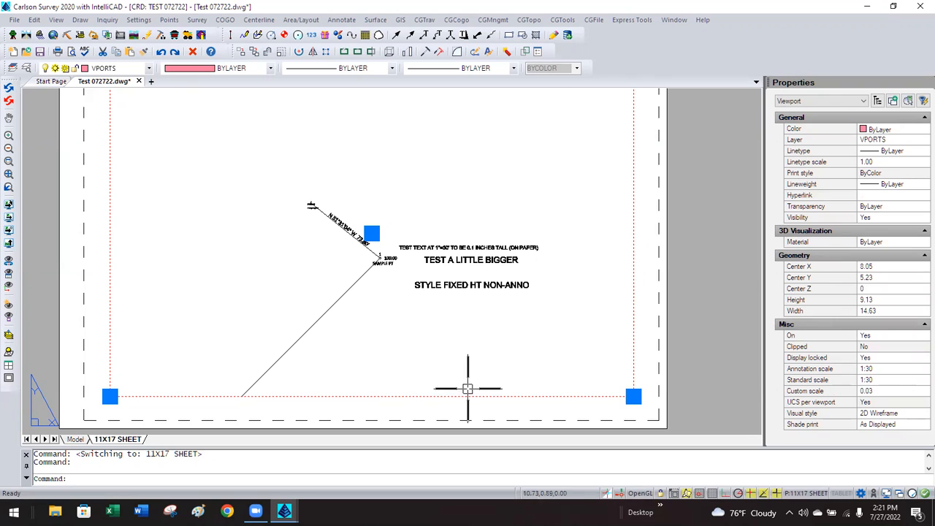
left_click(883, 368)
left_click(885, 368)
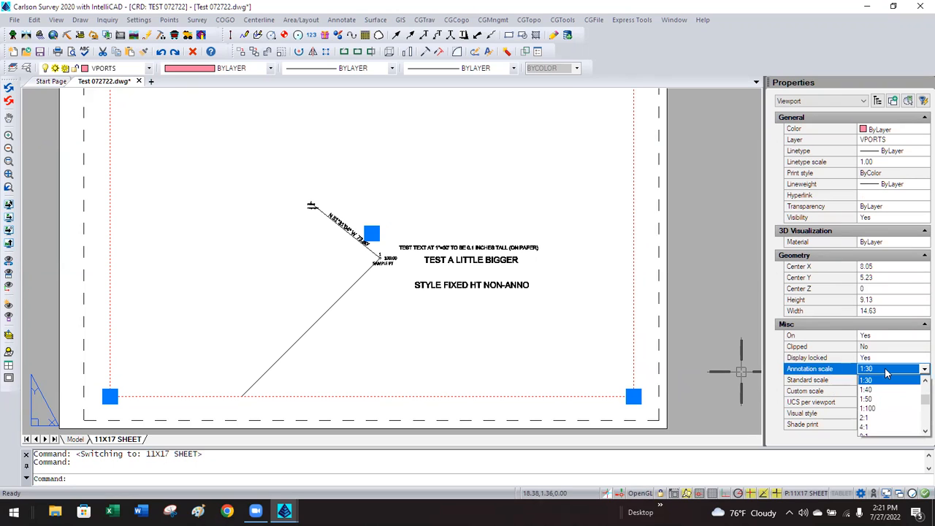
left_click(884, 409)
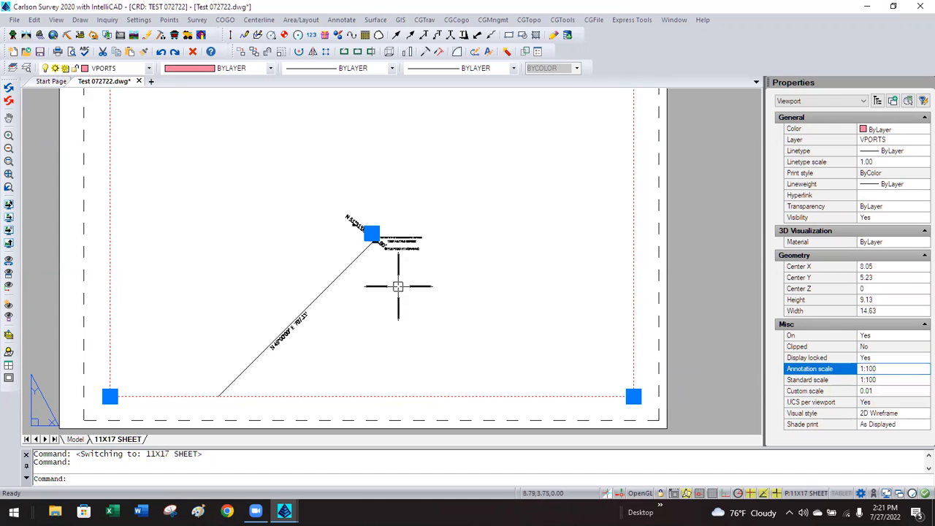
Change the viewport annotation scale to 1:50, then return to model space.
left_click(887, 370)
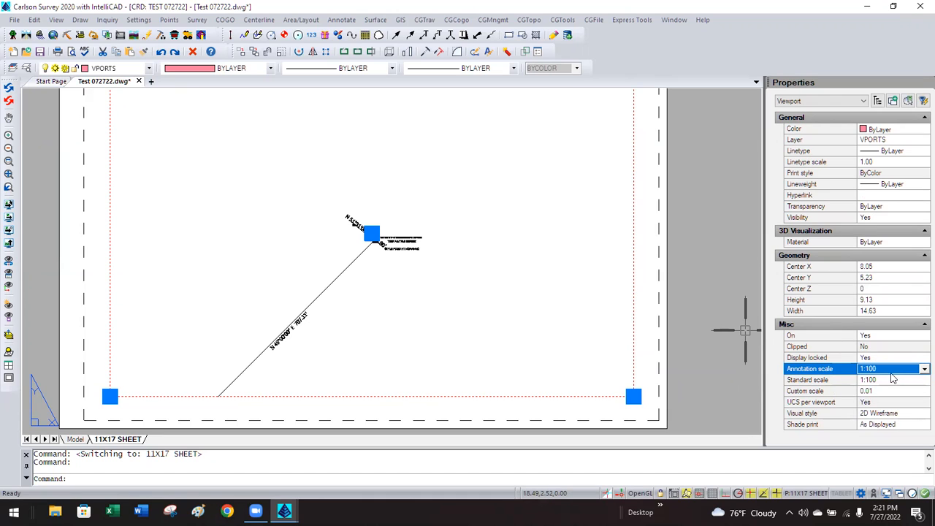
left_click(890, 370)
scroll(887, 420, "down", 2)
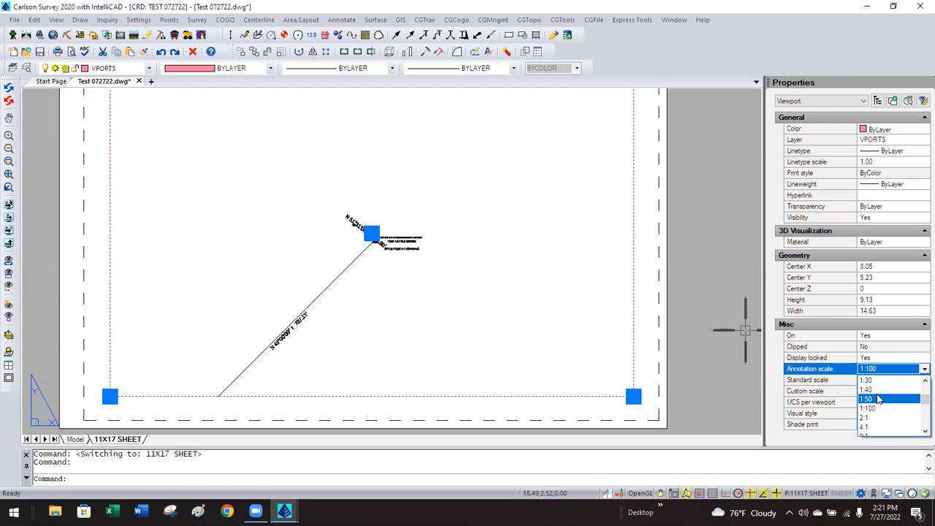
left_click(878, 399)
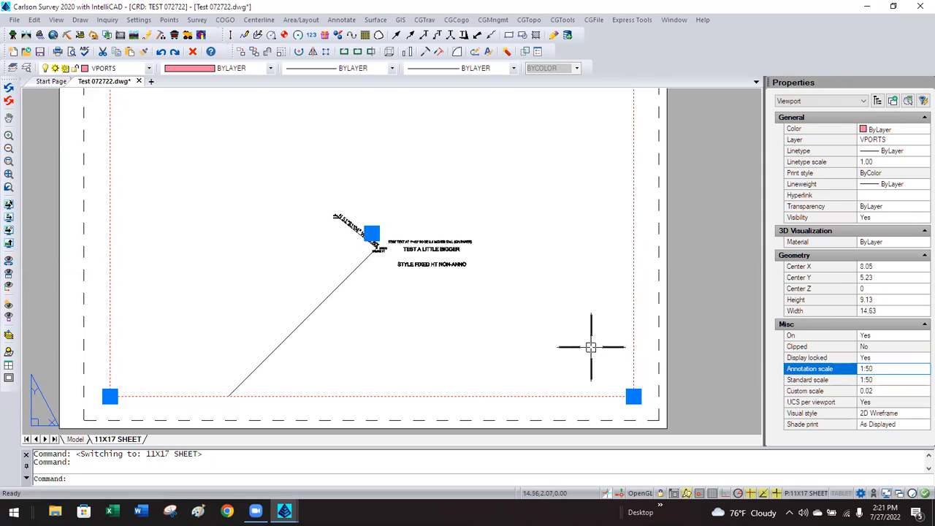
left_click(76, 439)
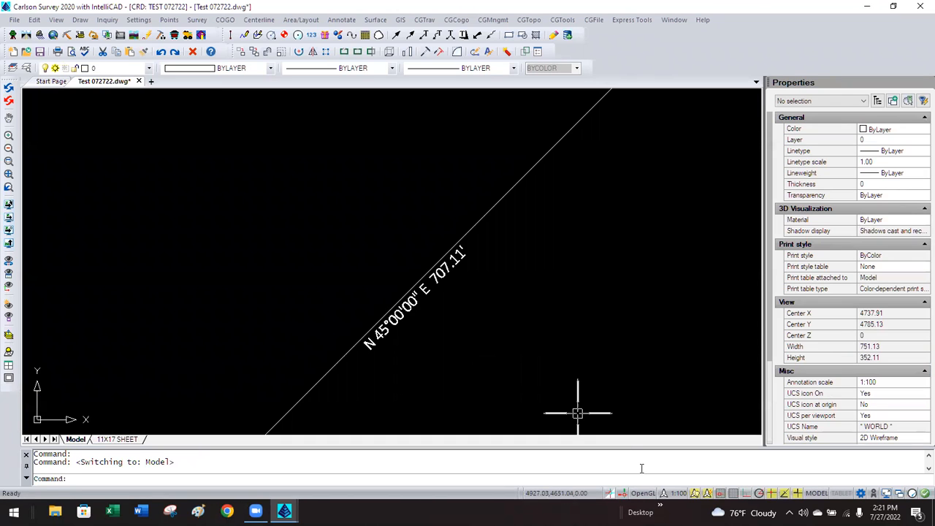
At a 1:50 model annotation scale, window-select the bearing label and MOVE it beside its line.
left_click(672, 496)
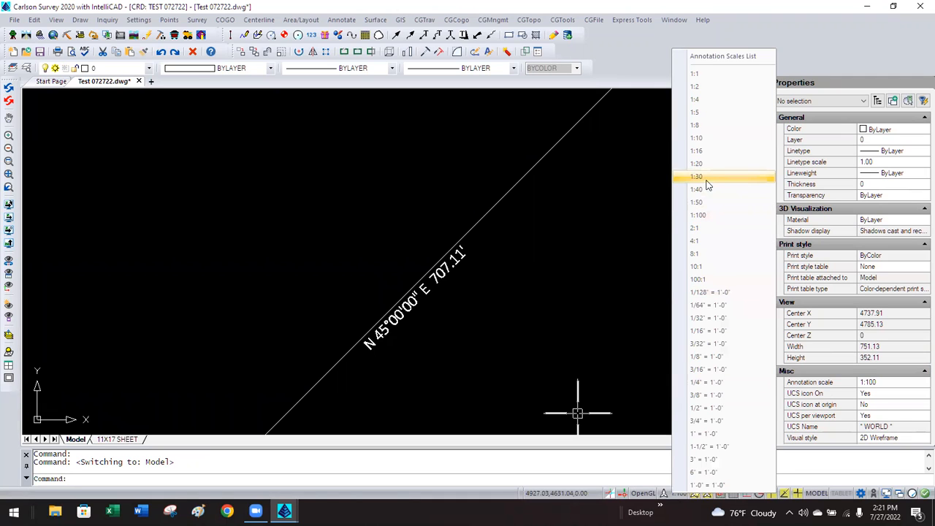
left_click(698, 203)
scroll(338, 255, "down", 3)
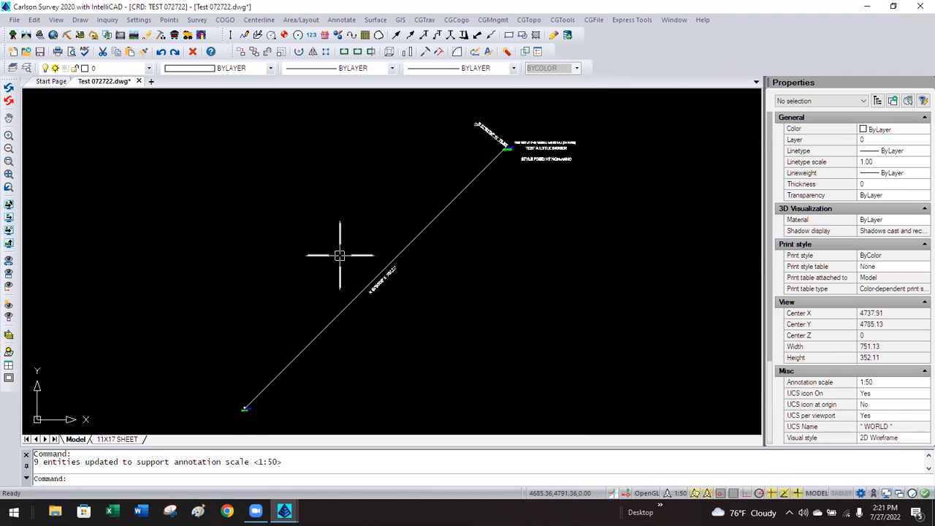
left_click(376, 285)
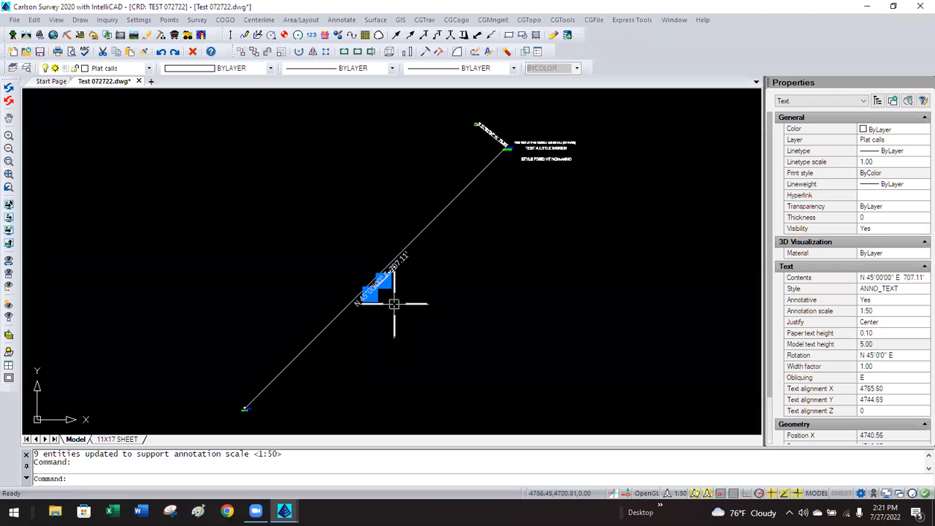
type("NM")
key("Return")
left_click(421, 307)
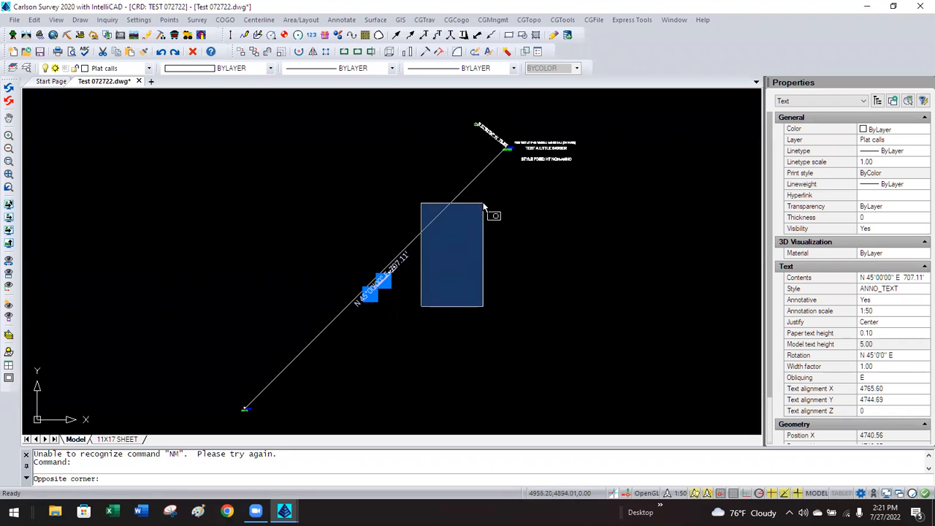
left_click(510, 194)
key("Return")
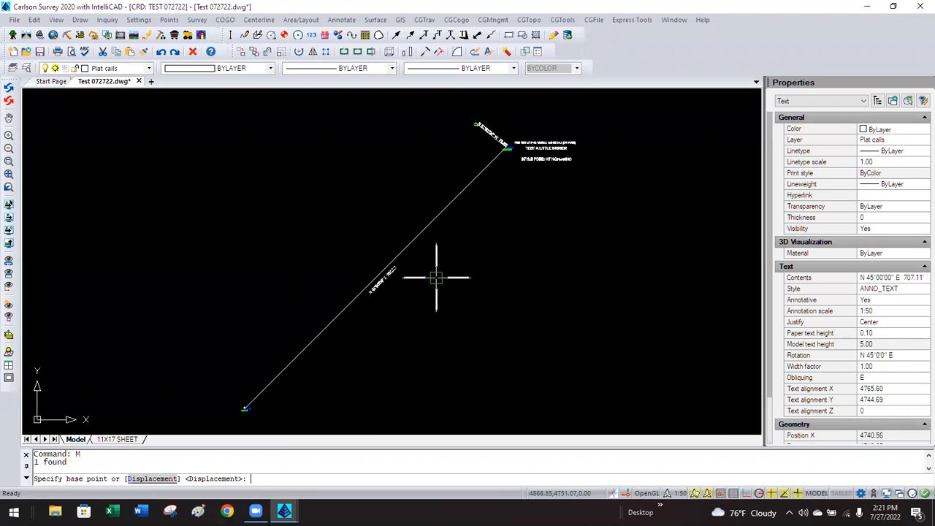
left_click(435, 283)
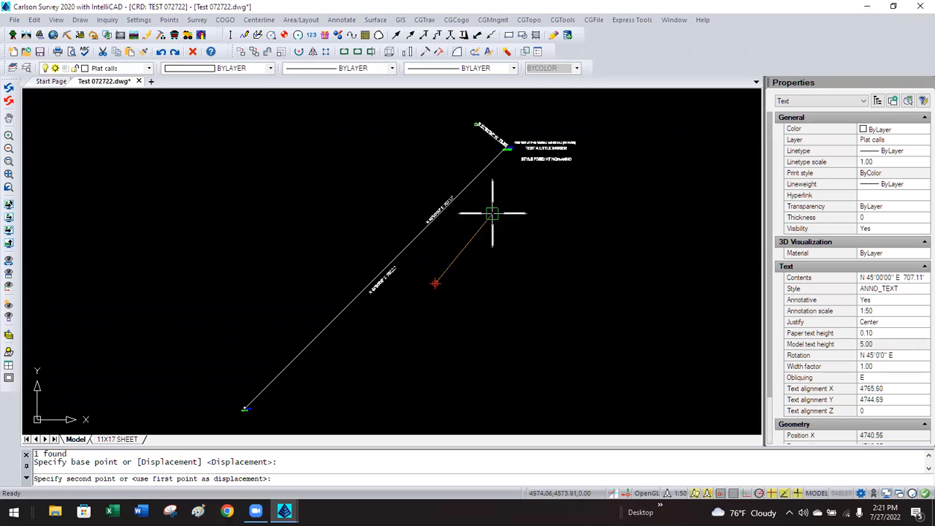
left_click(531, 173)
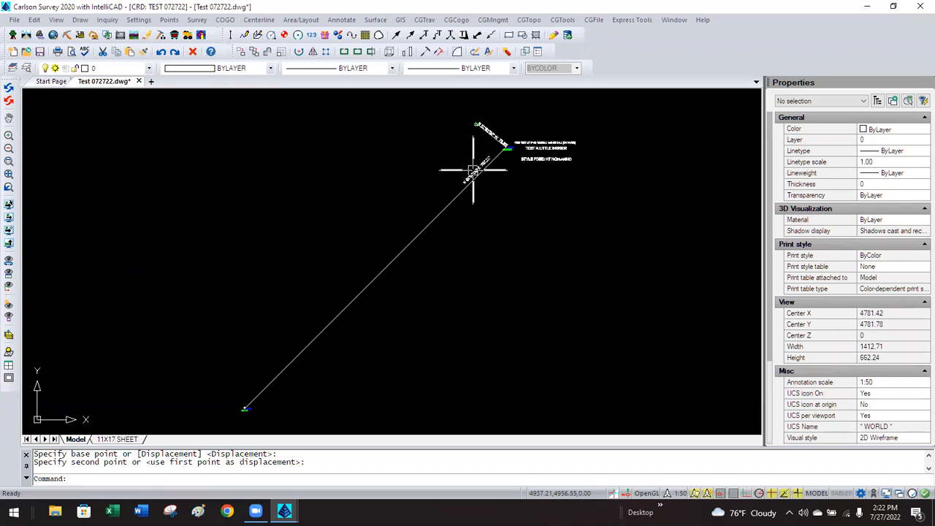
Drop the annotation scale to 1:5 and move the 707.11' label just off its line.
left_click(679, 493)
left_click(701, 109)
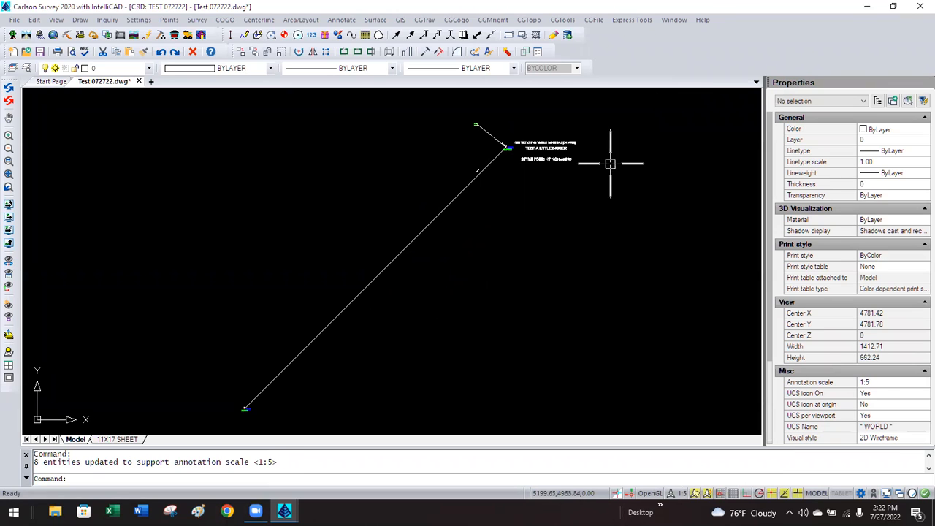
scroll(496, 165, "up", 4)
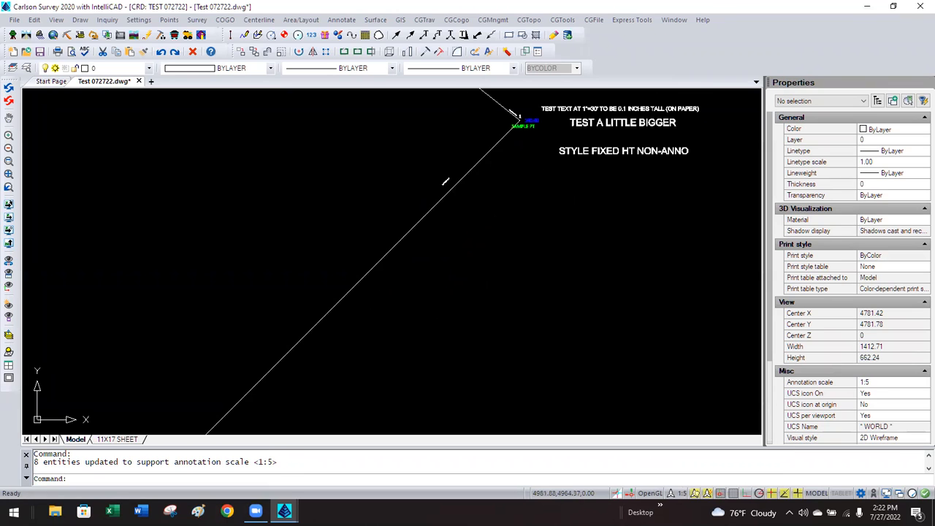
left_click(445, 172)
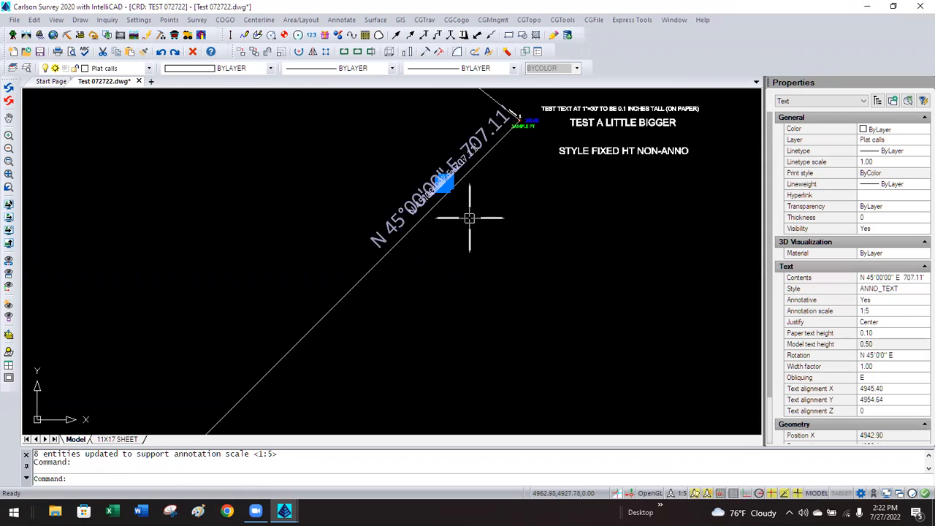
key("Return")
left_click(479, 234)
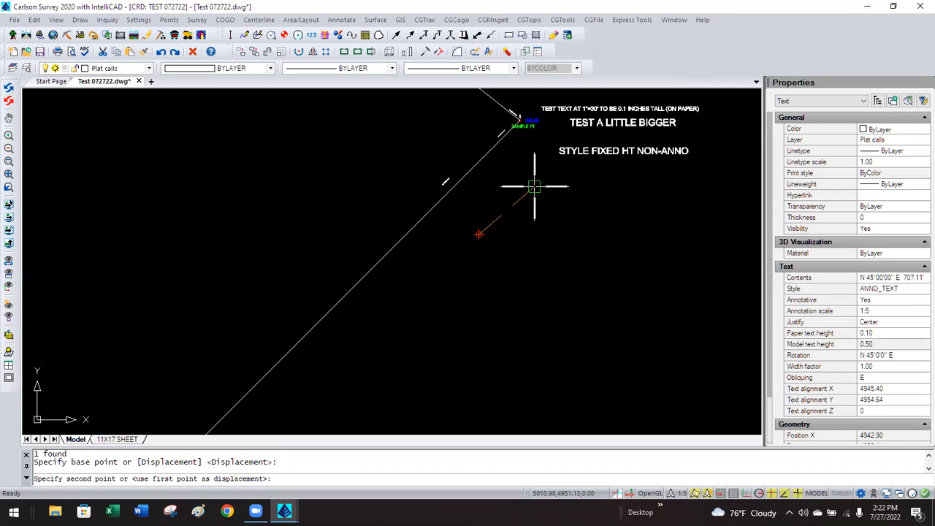
left_click(535, 188)
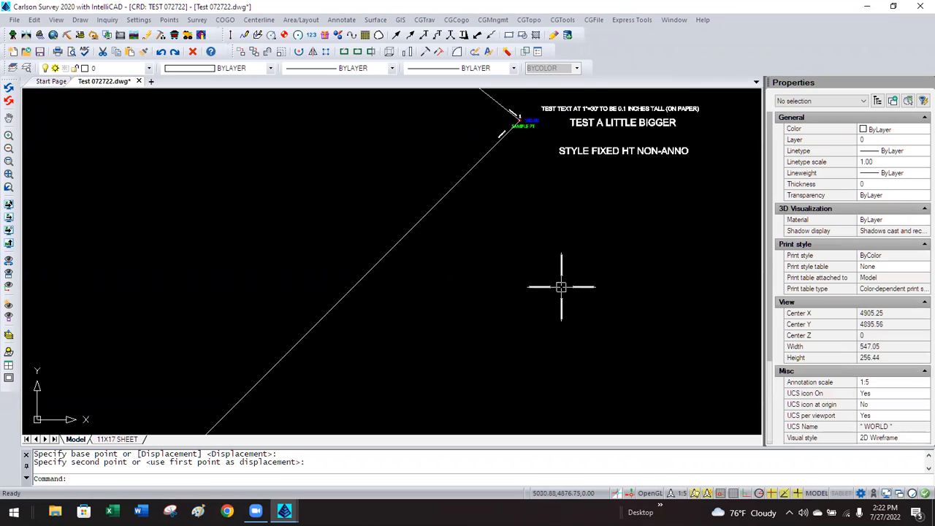
Step the annotation scale to 1:10, then 1:20, and move the 707.11' label clear of the line.
left_click(682, 494)
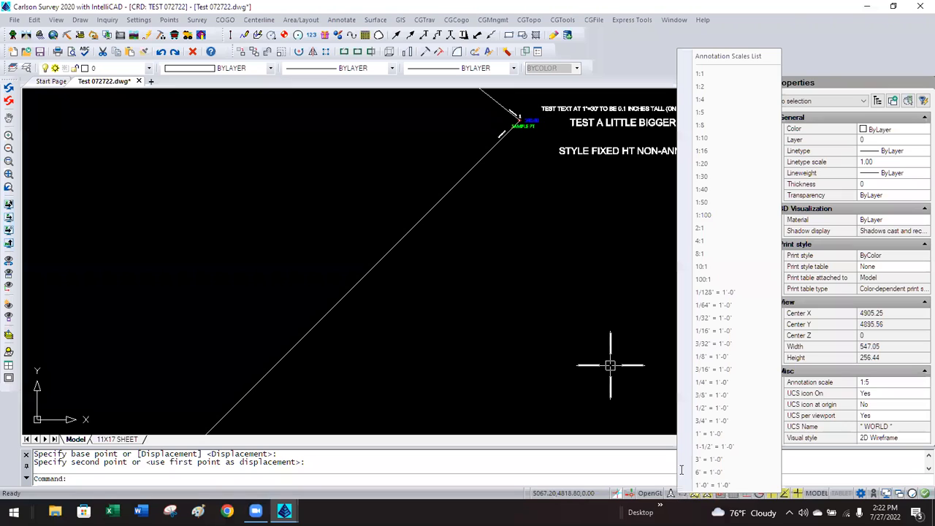
left_click(705, 138)
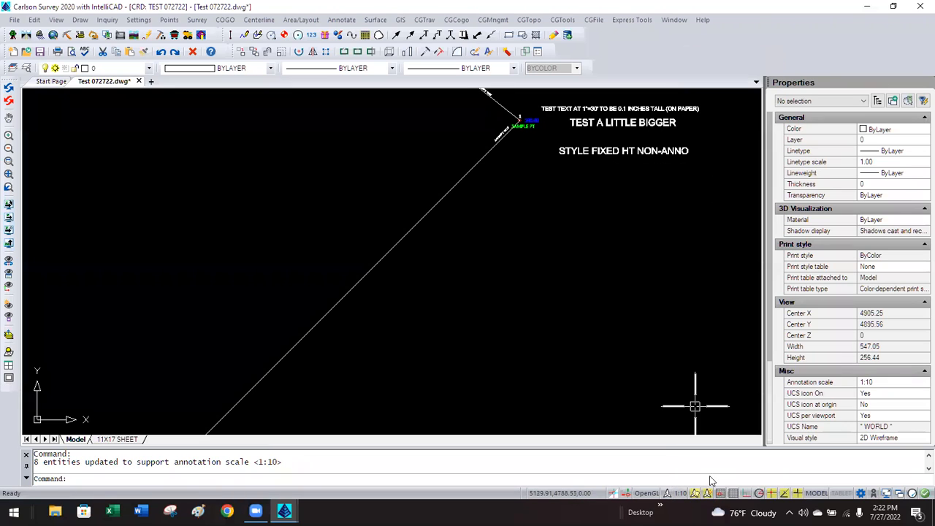
left_click(670, 493)
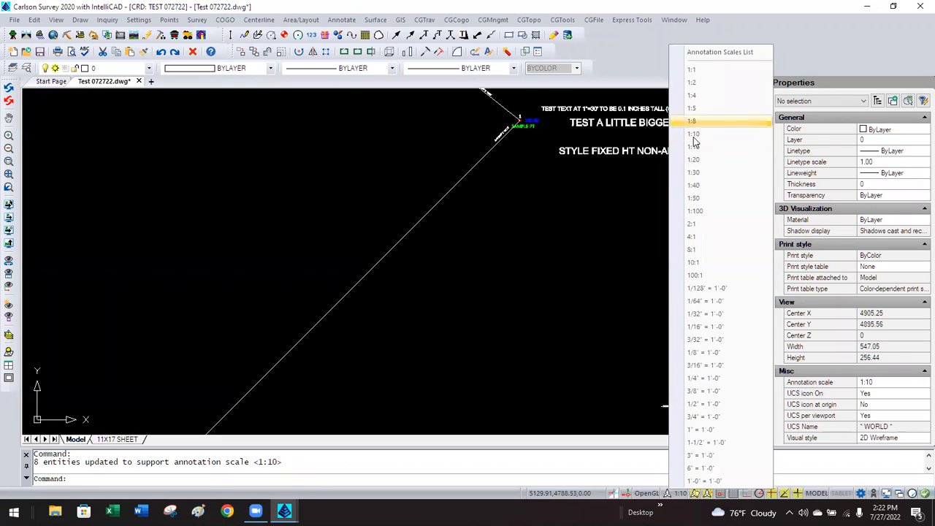
left_click(693, 158)
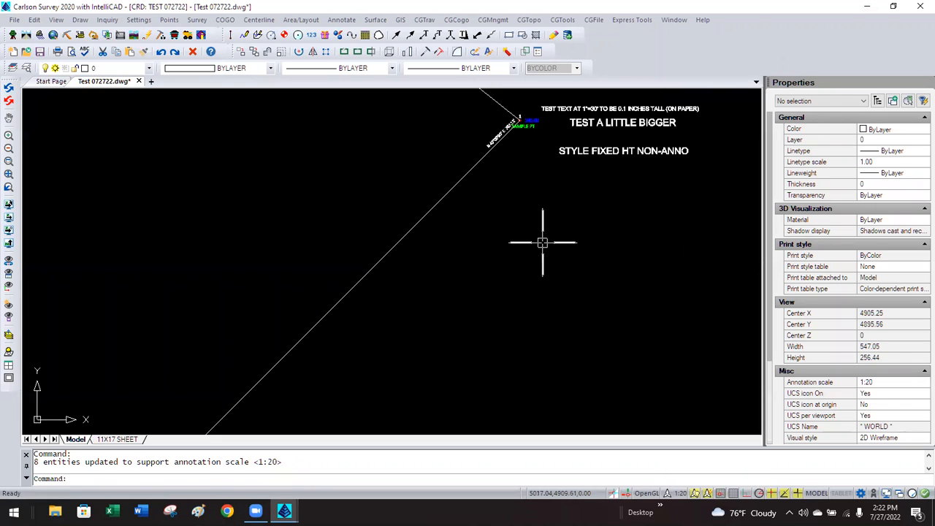
left_click(492, 137)
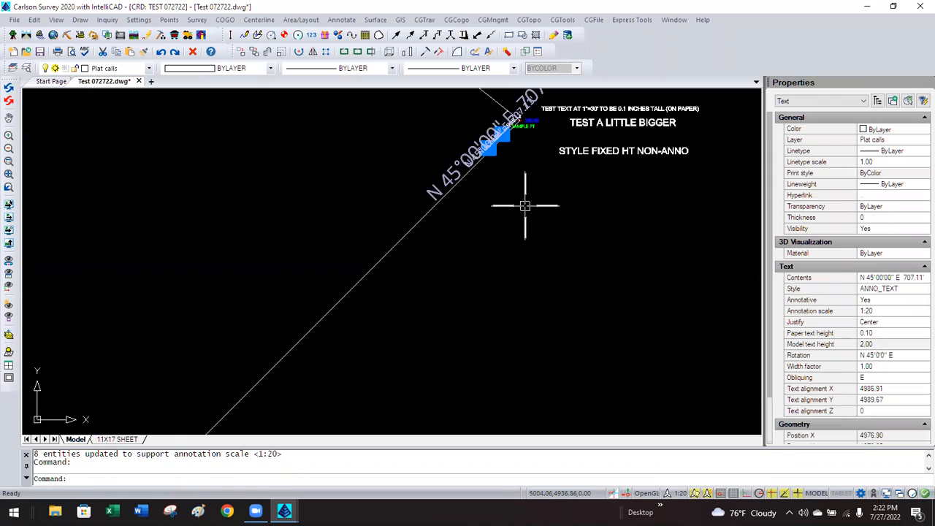
type("m")
key("Return")
left_click(525, 206)
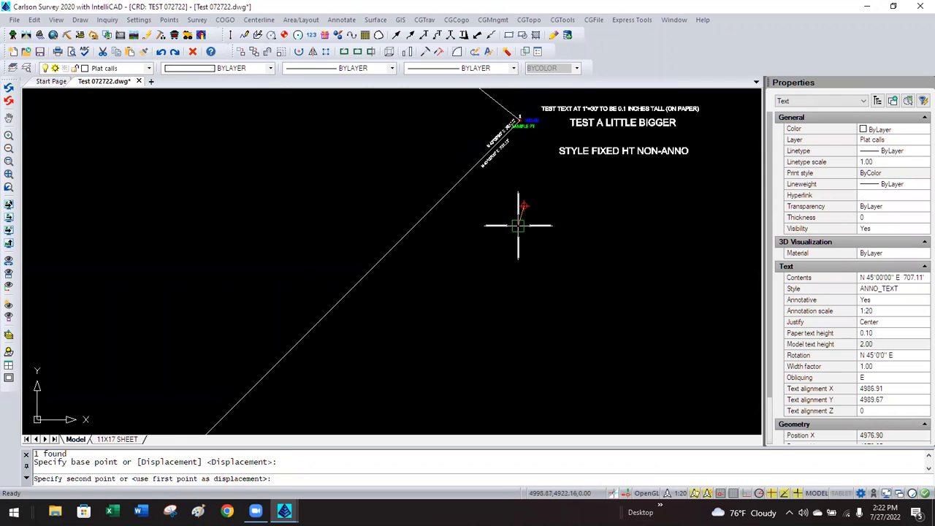
left_click(516, 226)
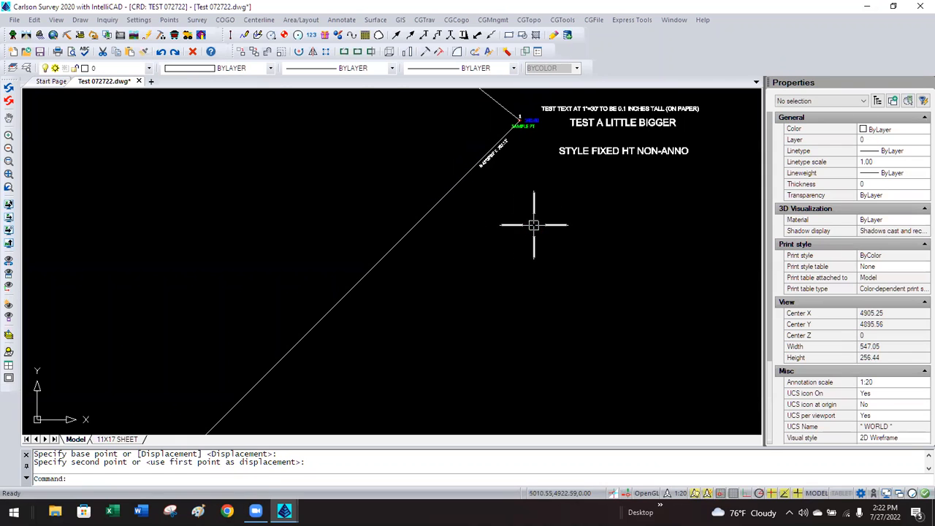
Set the annotation scale to 1:50 and shift the 707.11' label slightly down-left along the line.
left_click(672, 494)
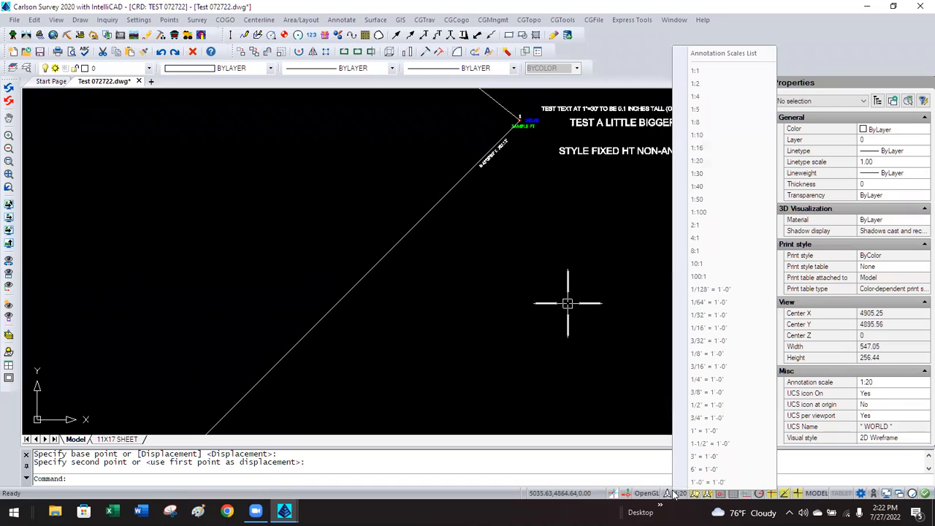
left_click(717, 201)
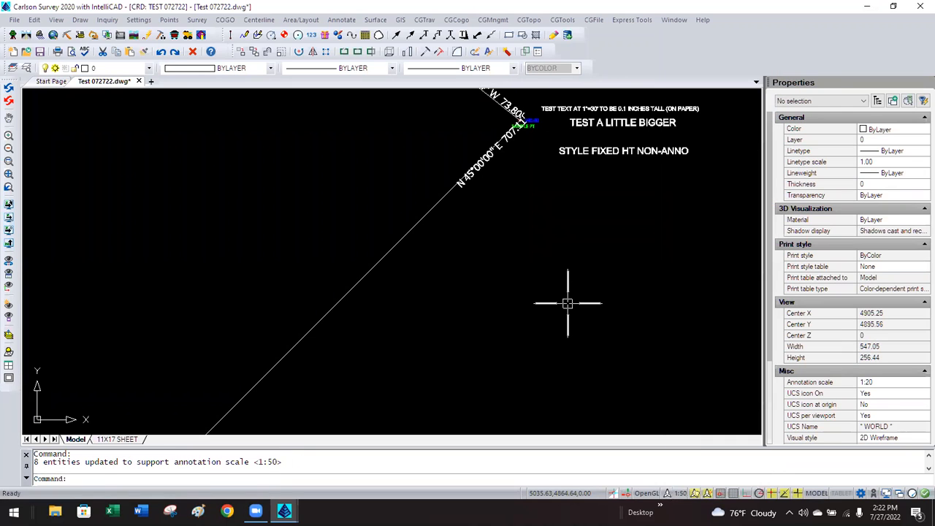
left_click(482, 166)
type("M")
key("Return")
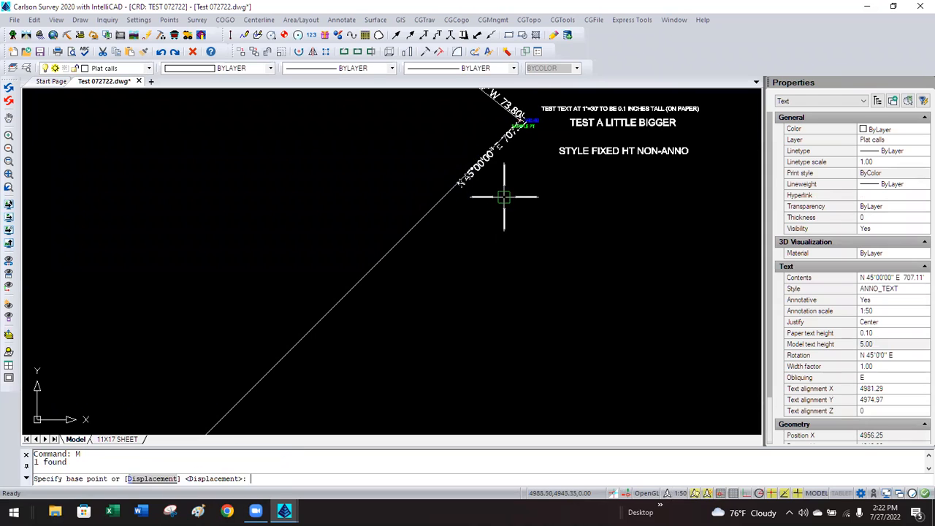
left_click(503, 196)
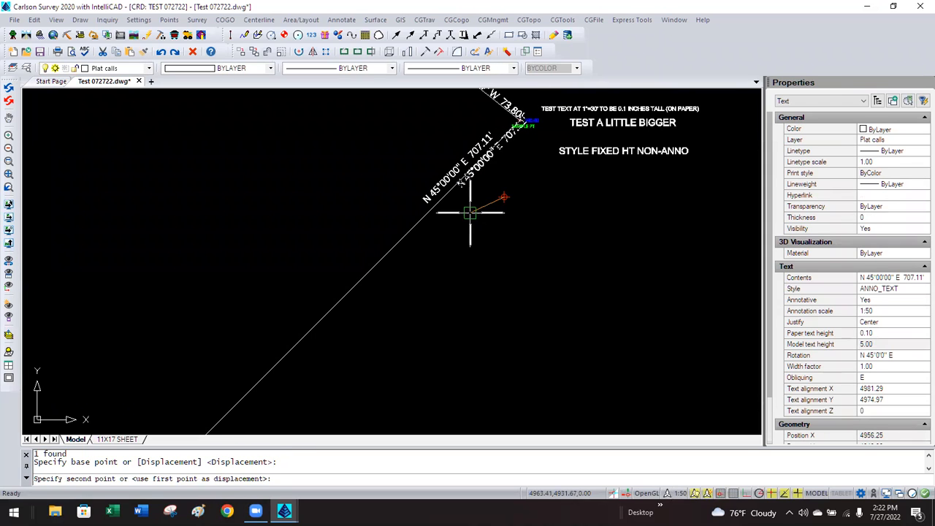
left_click(471, 212)
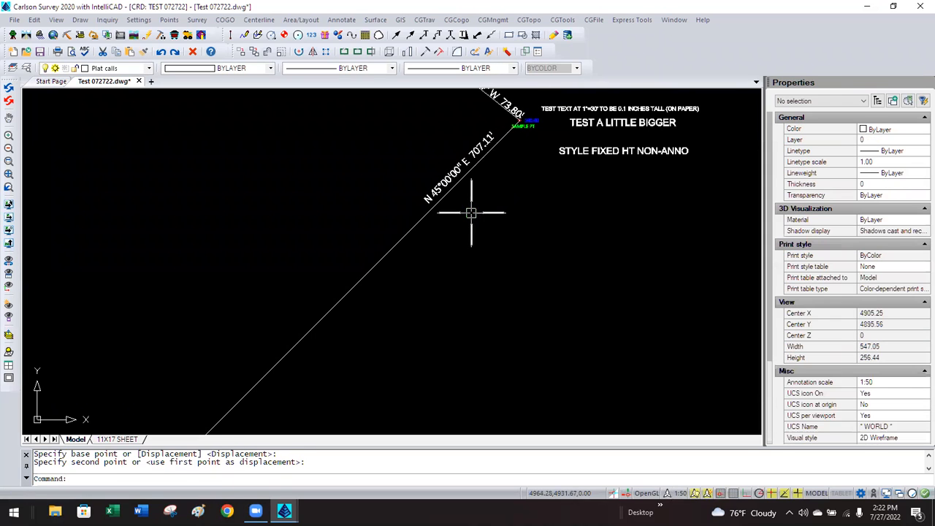
At 1:100, shift the enlarged label down-left along its line and open the 11X17 SHEET layout.
left_click(679, 493)
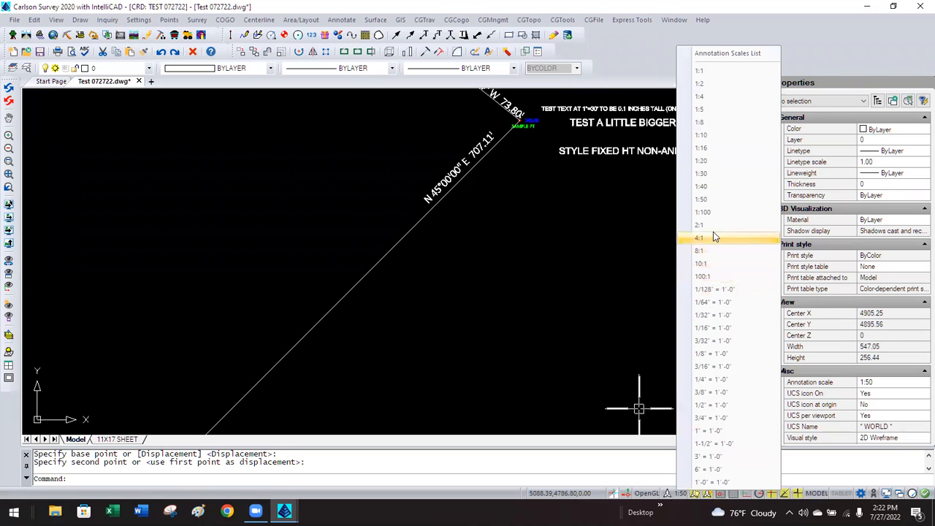
left_click(702, 212)
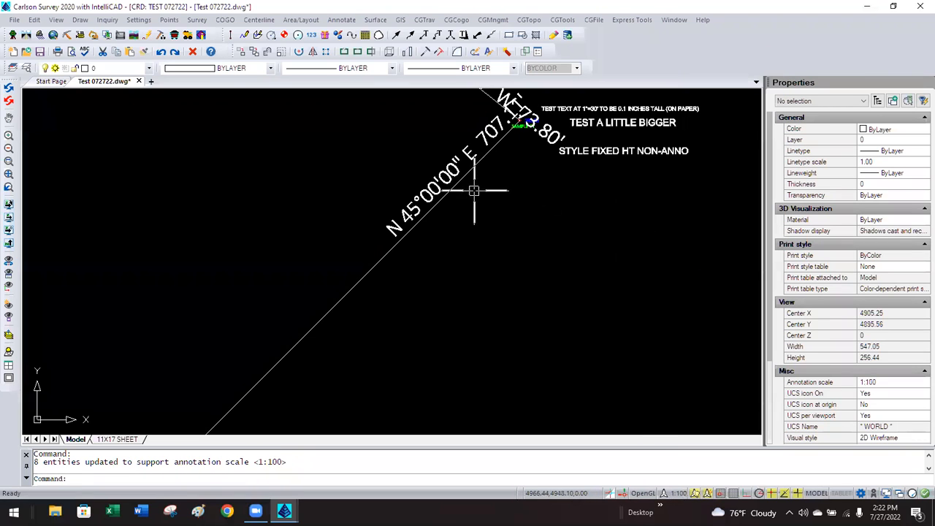
left_click(458, 171)
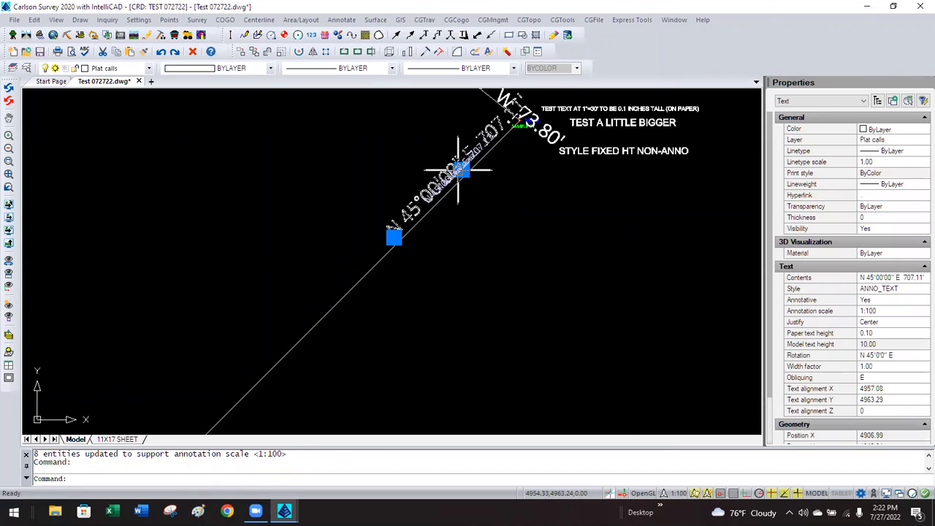
type("M")
key("Return")
left_click(537, 189)
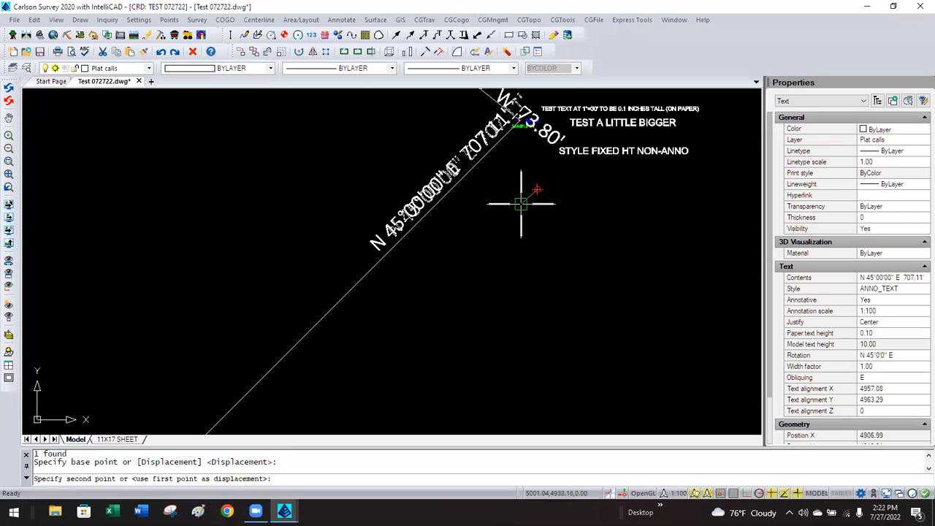
left_click(505, 214)
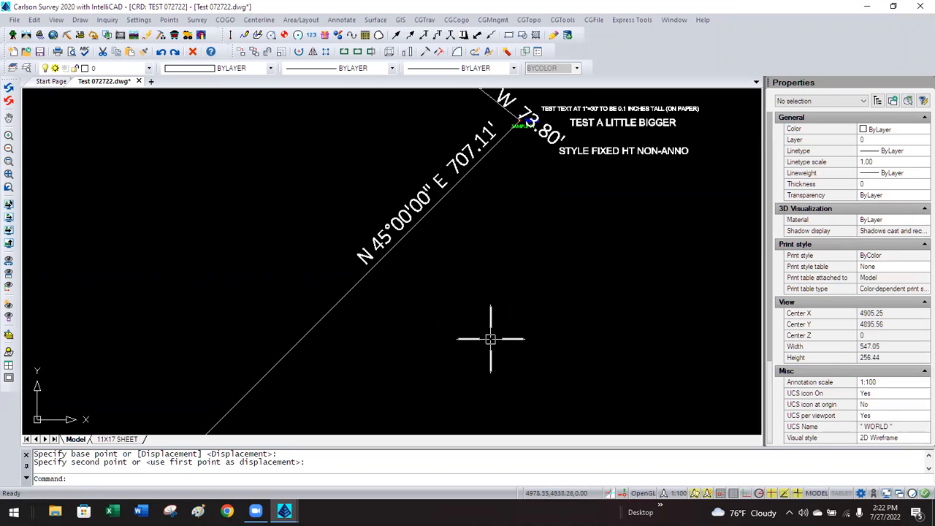
scroll(487, 345, "down", 3)
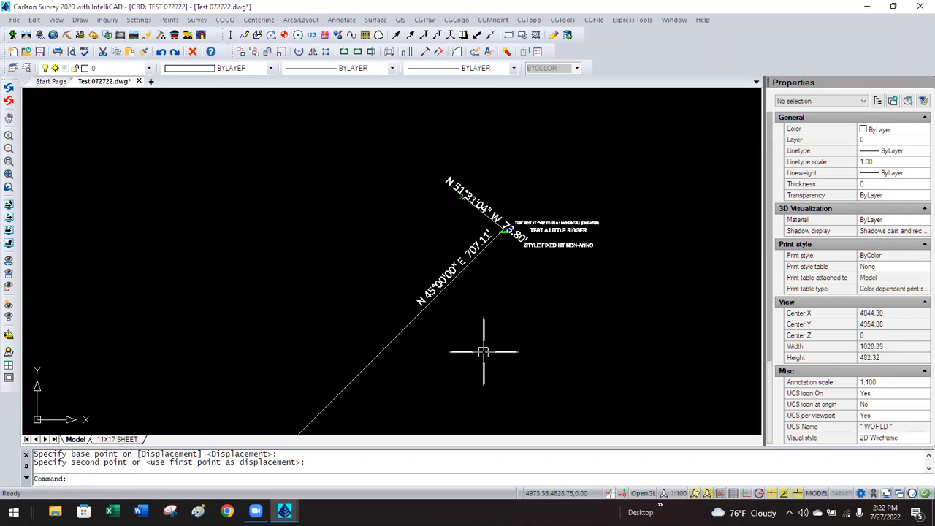
left_click(117, 440)
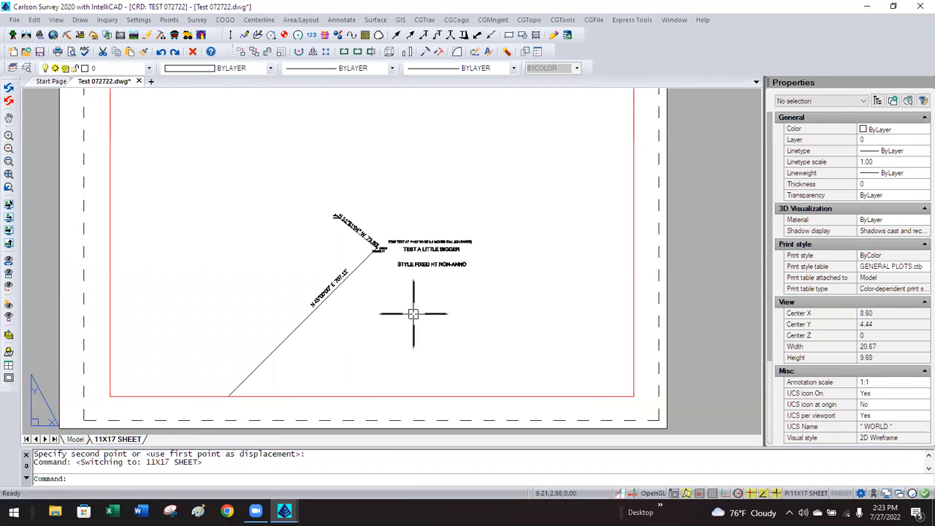
Select the sheet viewport and set its annotation scale to 1:100, then 1:5.
left_click(632, 381)
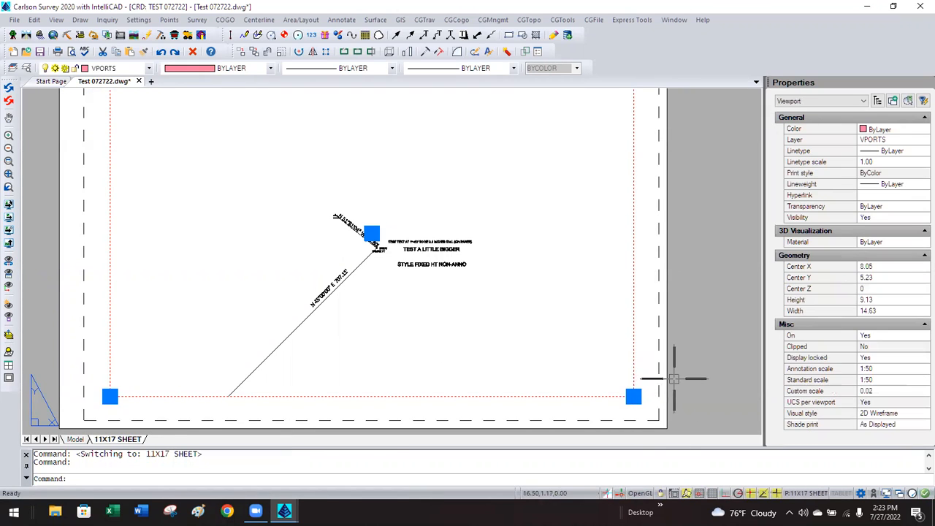
left_click(886, 373)
left_click(886, 372)
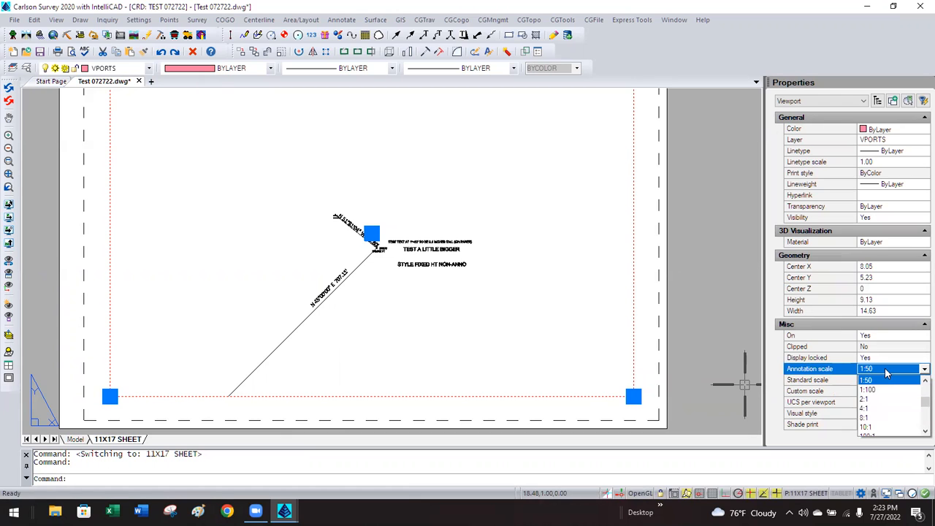
left_click(881, 392)
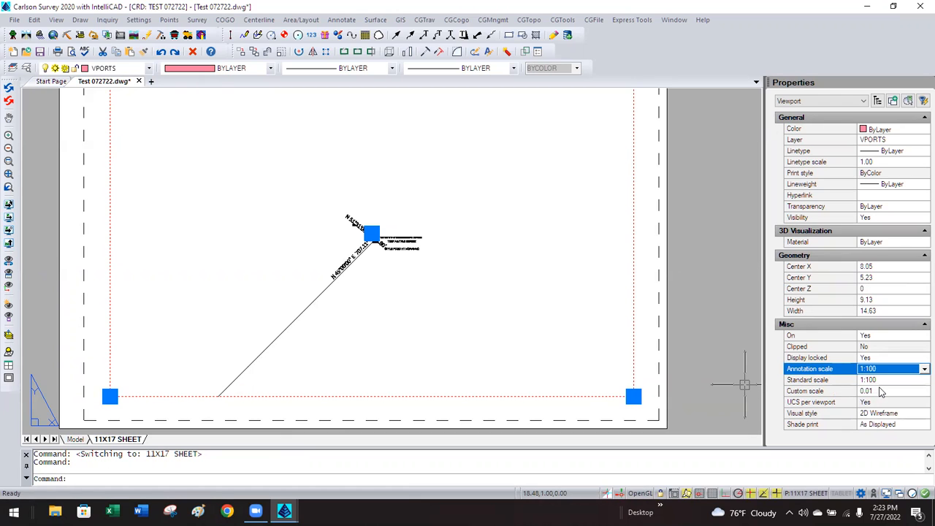
left_click(884, 370)
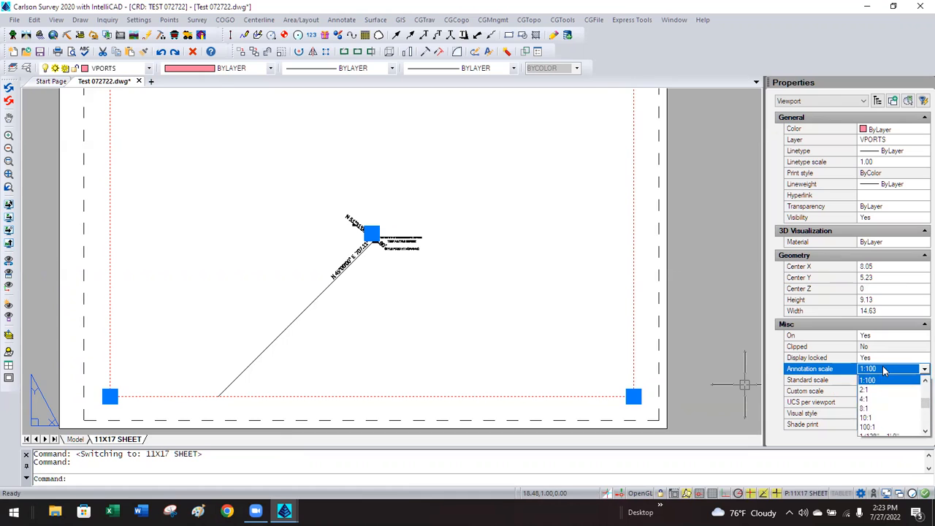
left_click_drag(918, 403, 920, 388)
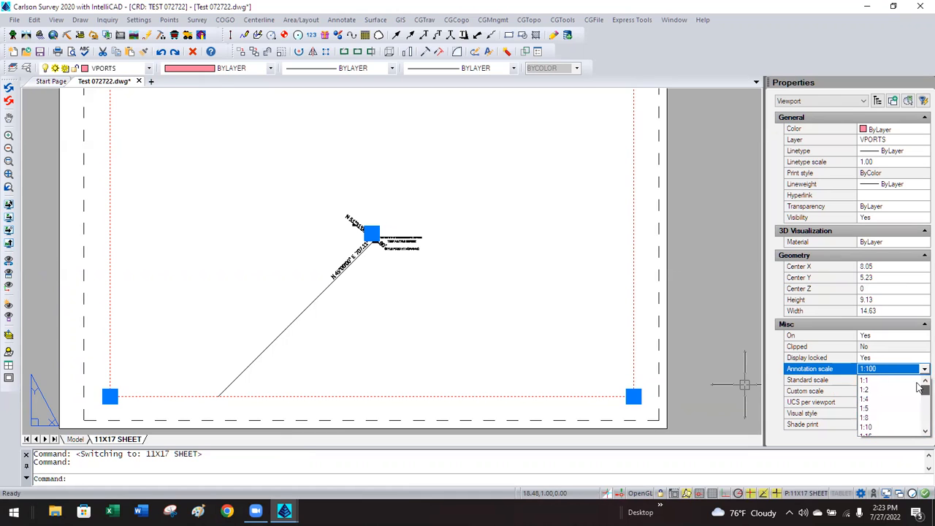
left_click(868, 409)
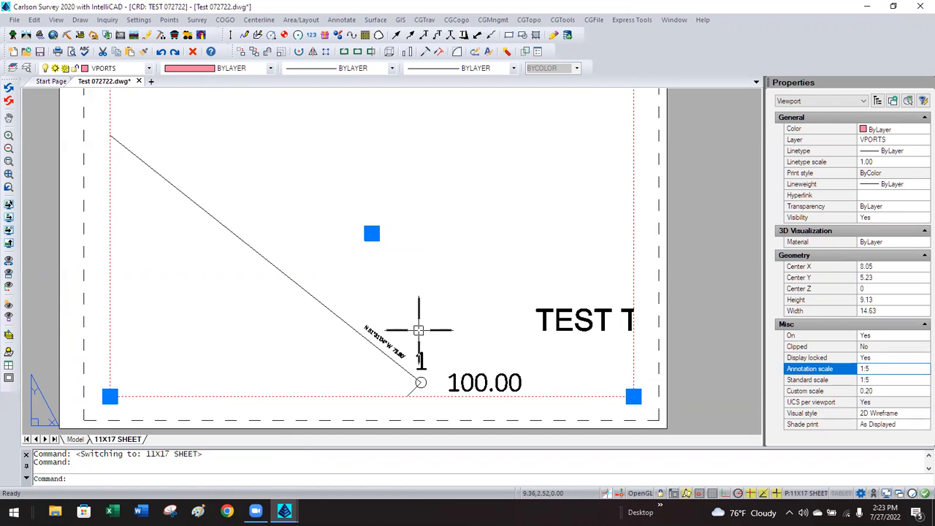
Step the viewport annotation scale through 1:10, 1:20 and 1:50 back to 1:100, then deselect it.
left_click(893, 371)
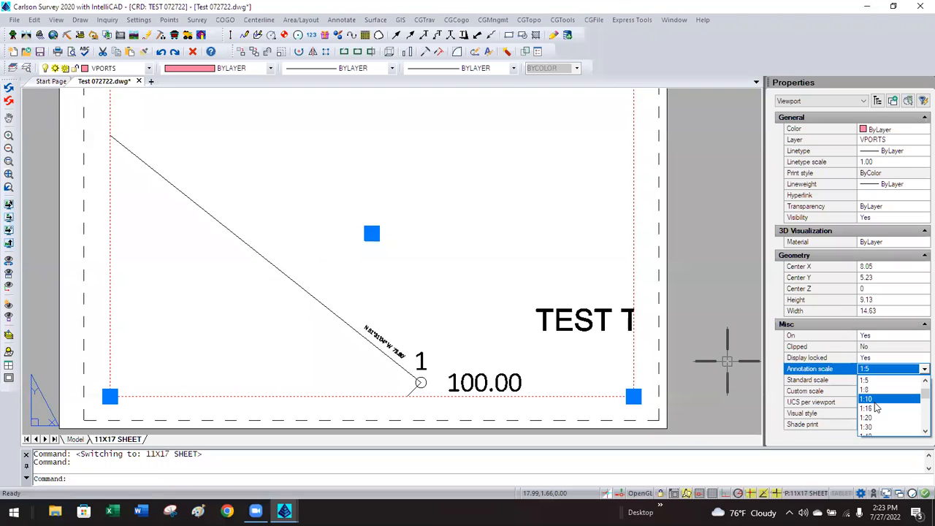
left_click(873, 400)
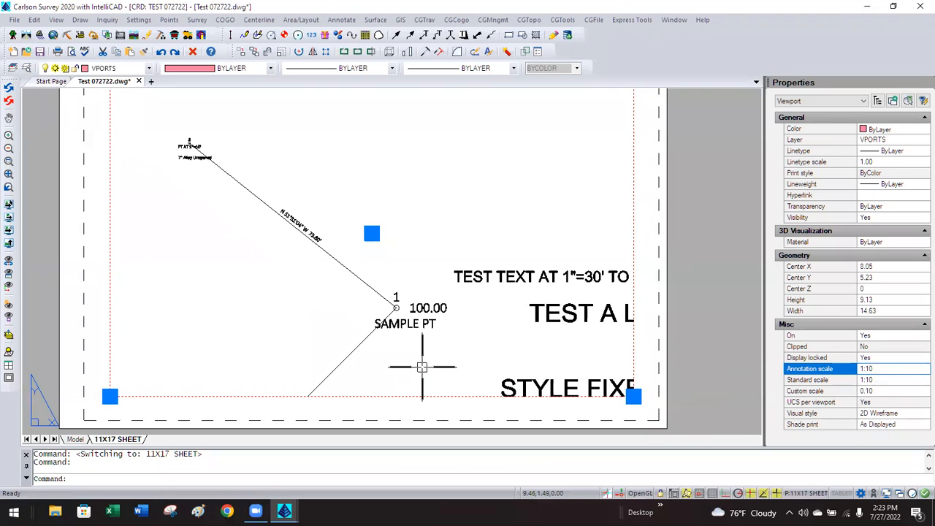
left_click(874, 370)
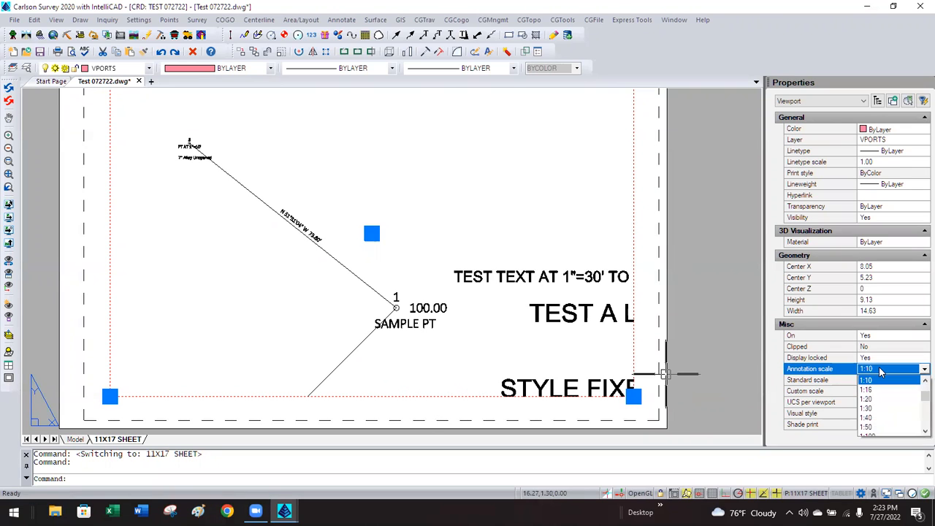
left_click(871, 399)
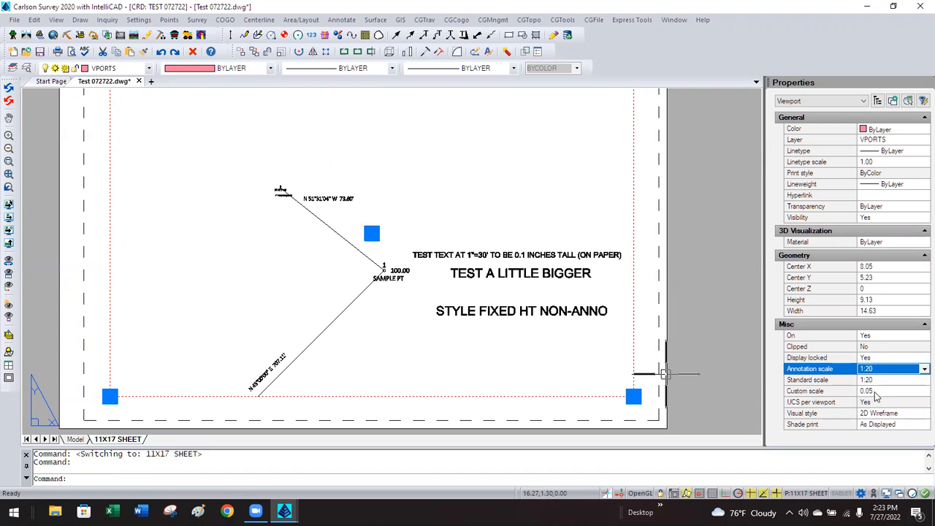
left_click(886, 371)
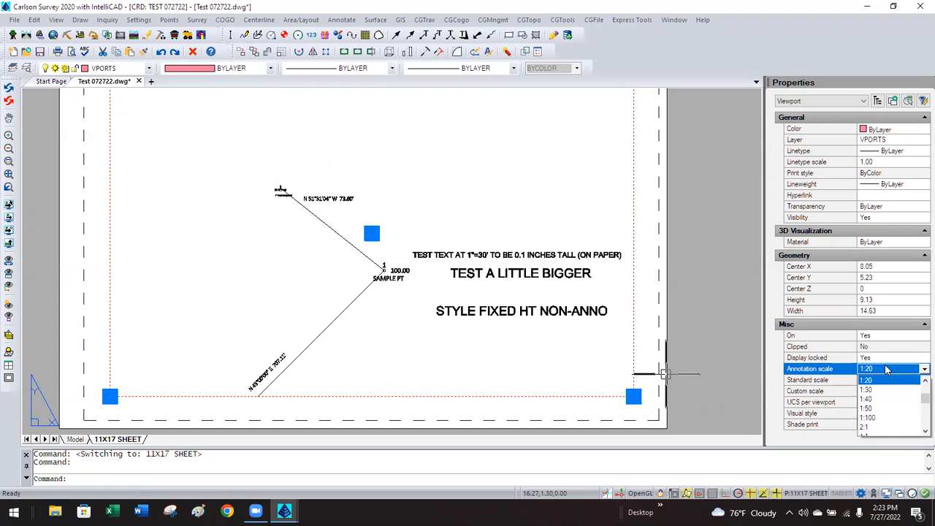
left_click(880, 409)
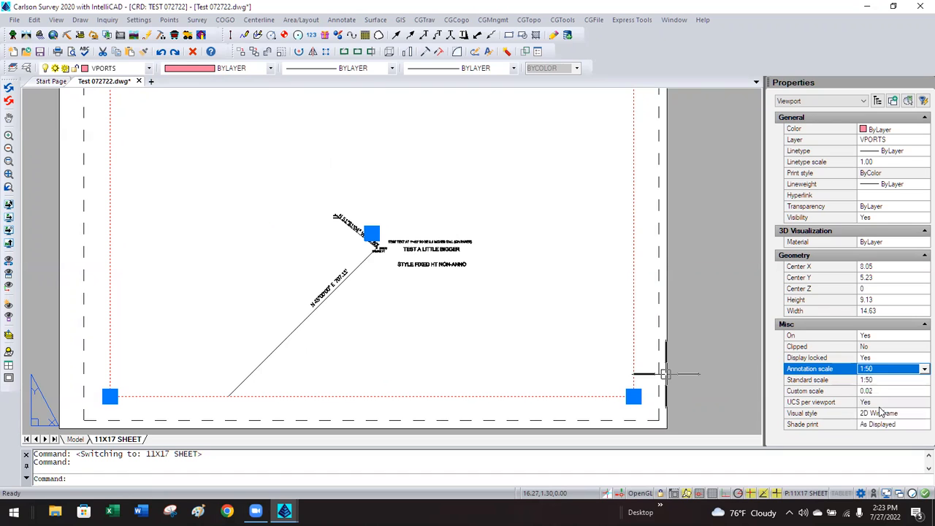
left_click(889, 371)
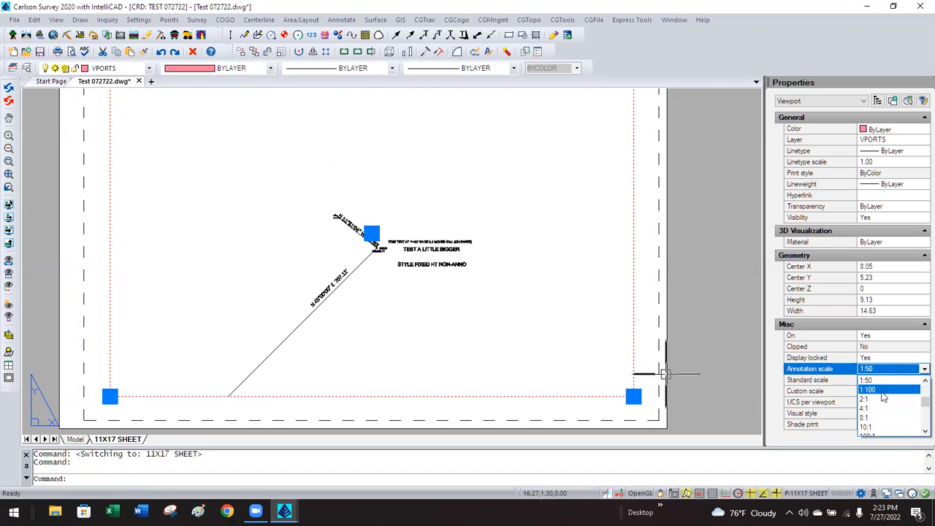
left_click(882, 391)
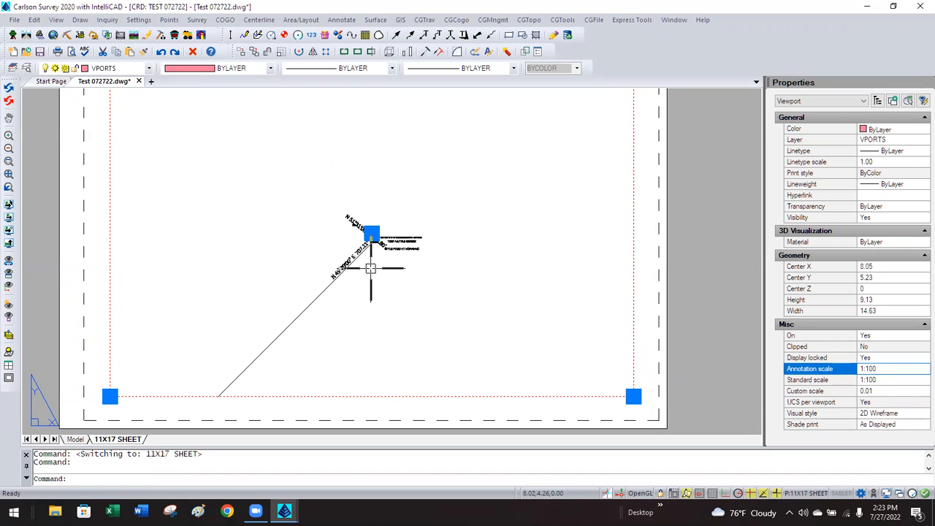
key("Escape")
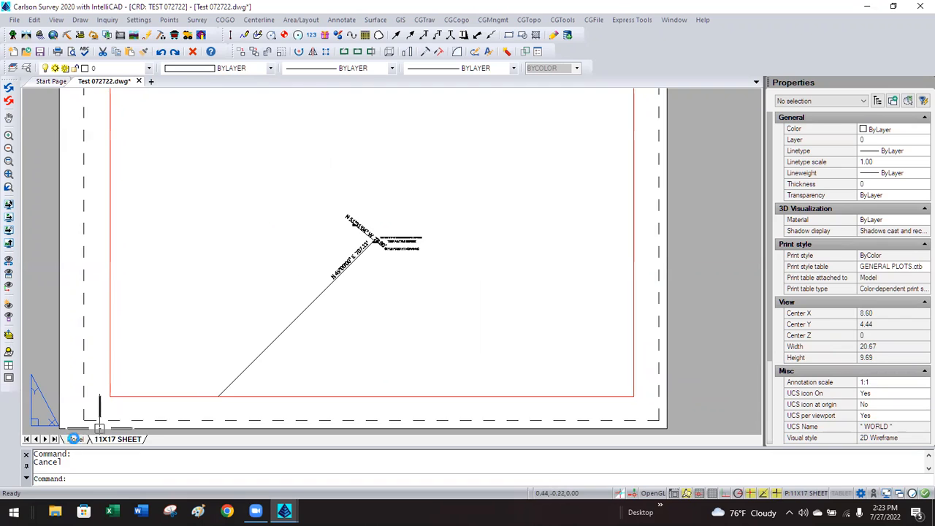
In model space at a 1:10 annotation scale, move the 707.11' label further up its line.
left_click(73, 439)
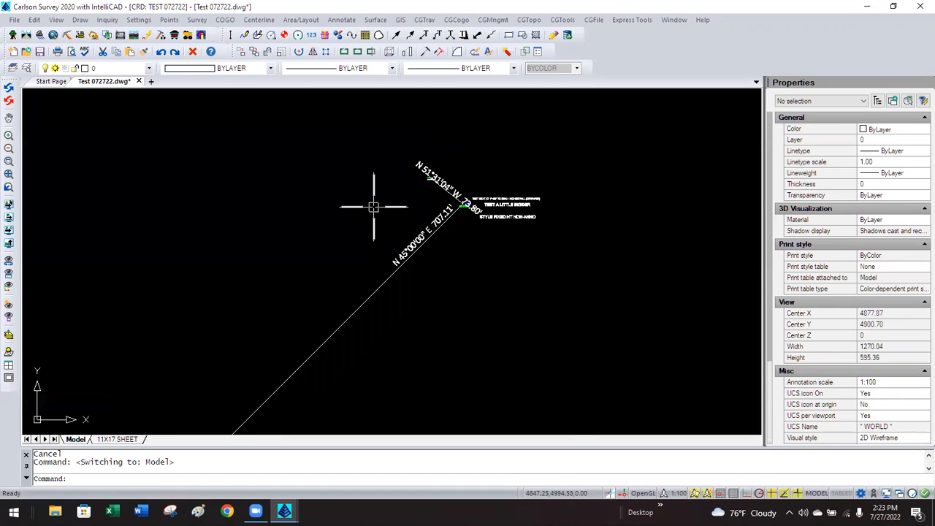
left_click(671, 493)
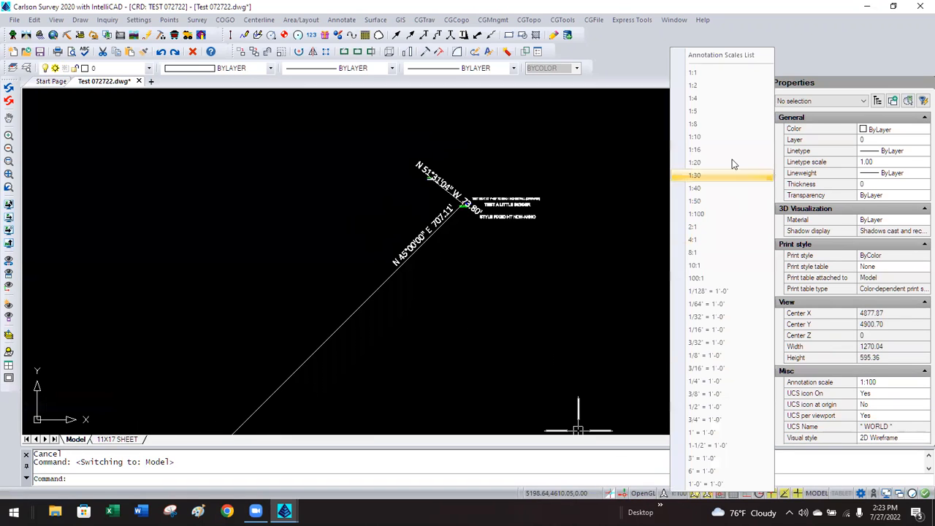
left_click(697, 138)
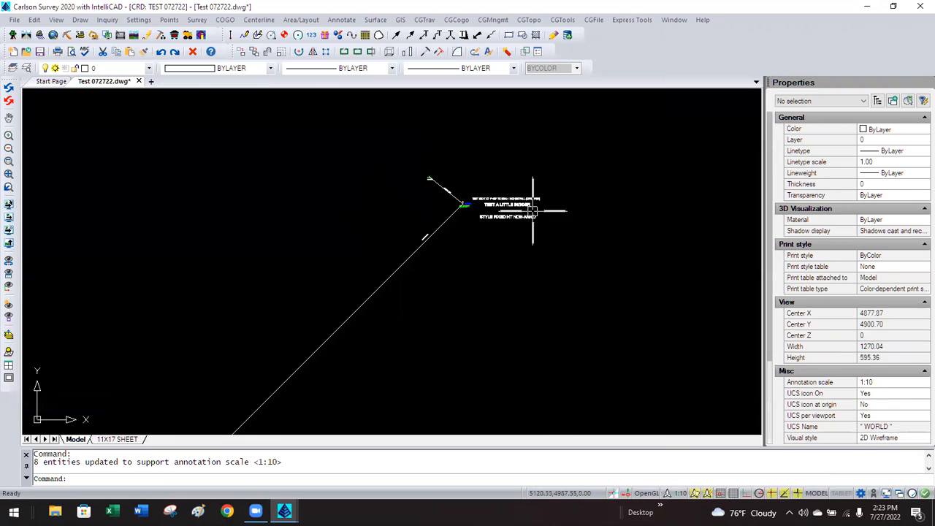
scroll(431, 229, "up", 3)
left_click(419, 255)
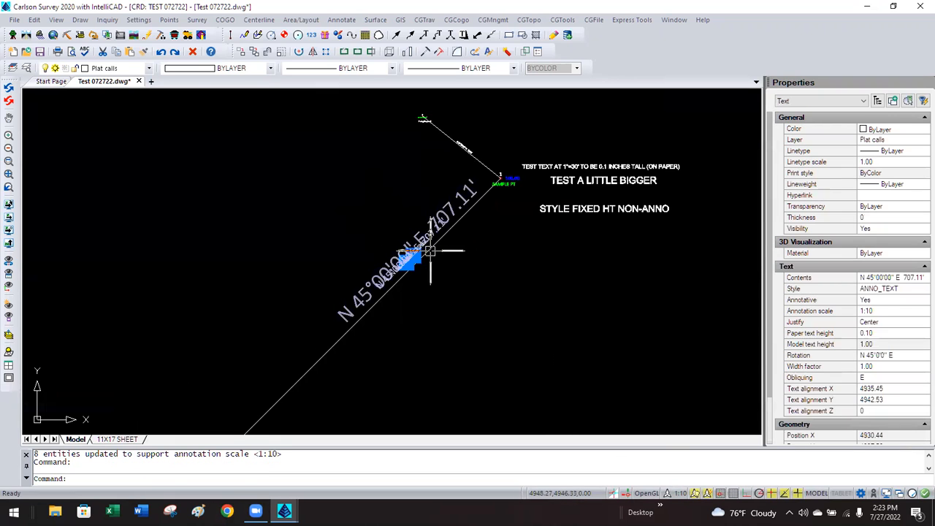
key("Return")
left_click(513, 317)
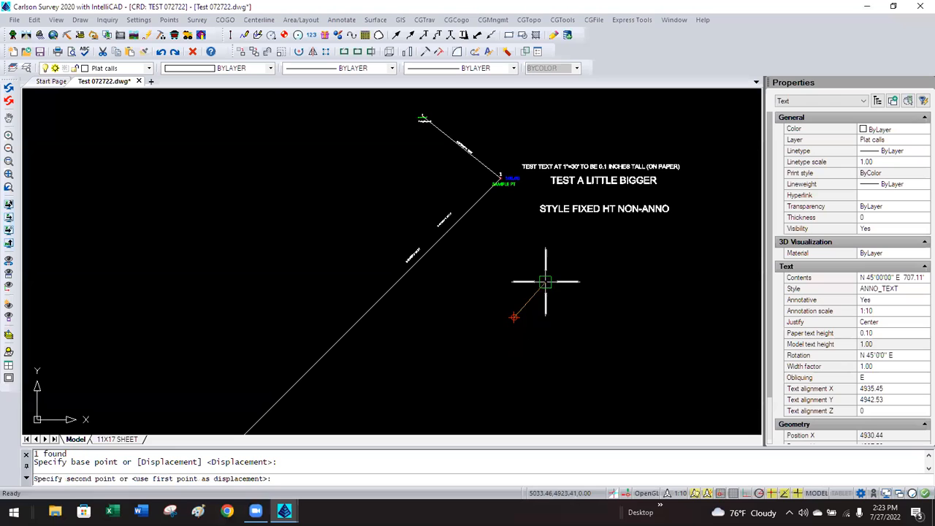
left_click(580, 254)
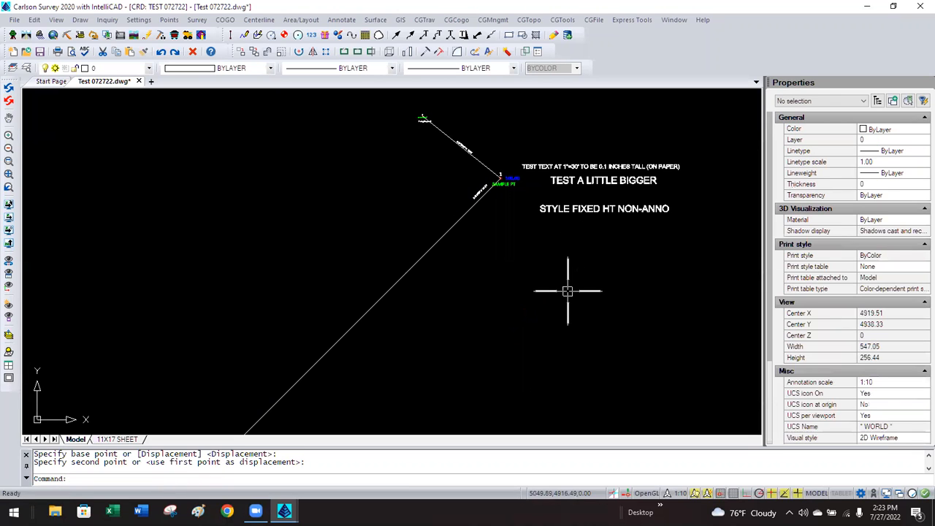
Cycle the annotation scale through 1:5, 1:20 and 1:30, then move the 707.11' label back onto its line.
left_click(678, 494)
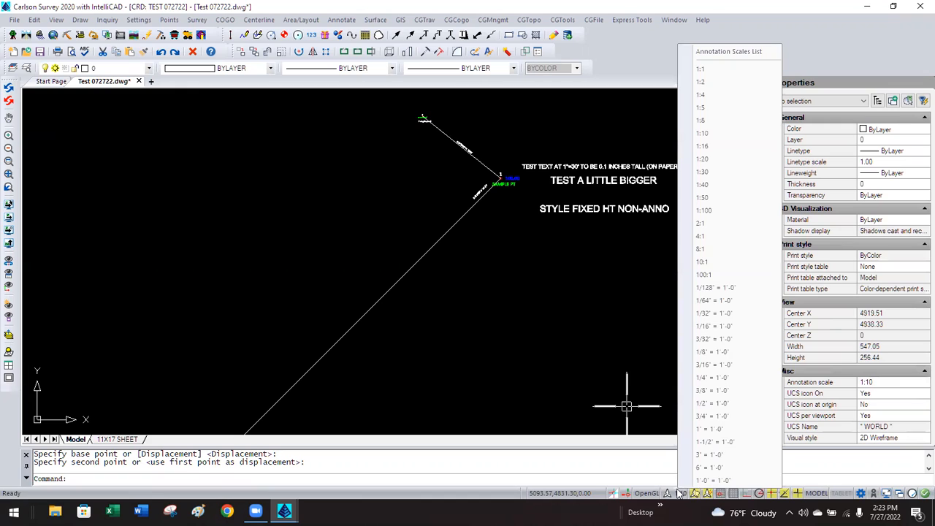
left_click(701, 107)
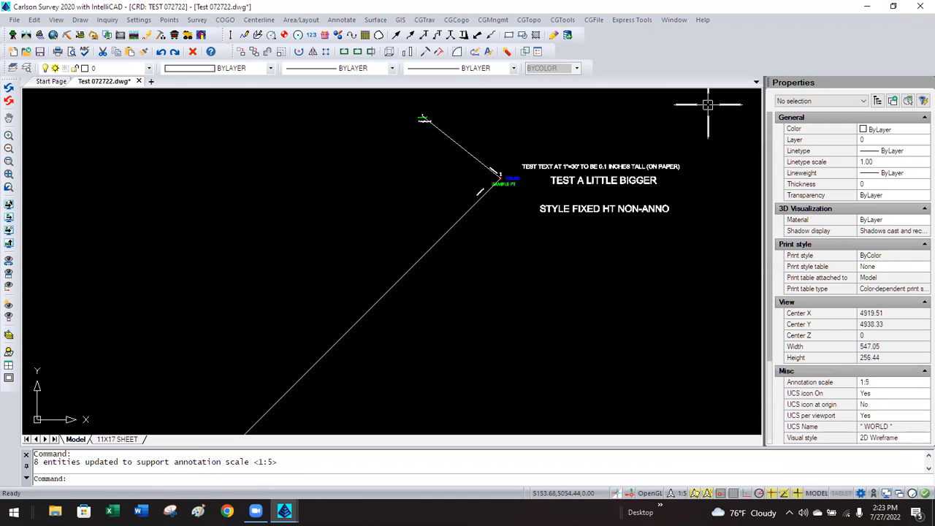
left_click(679, 494)
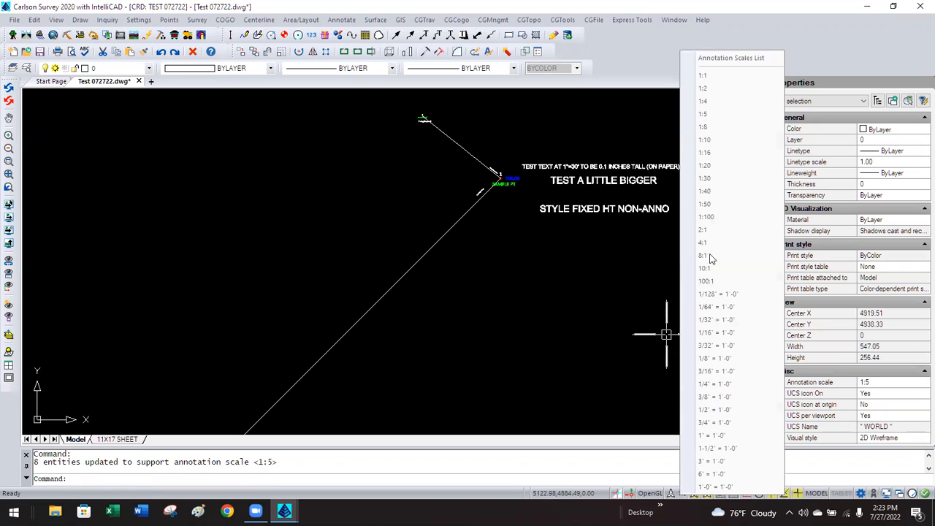
left_click(706, 166)
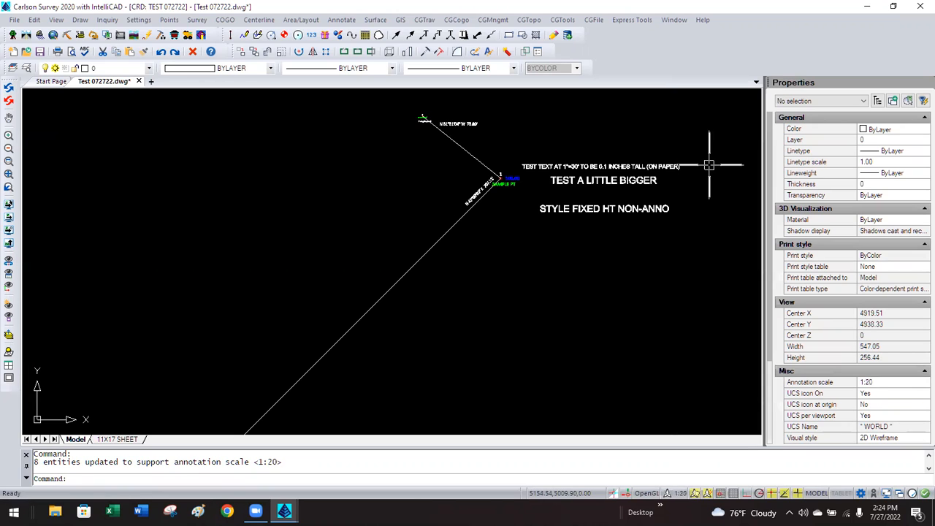
left_click(676, 495)
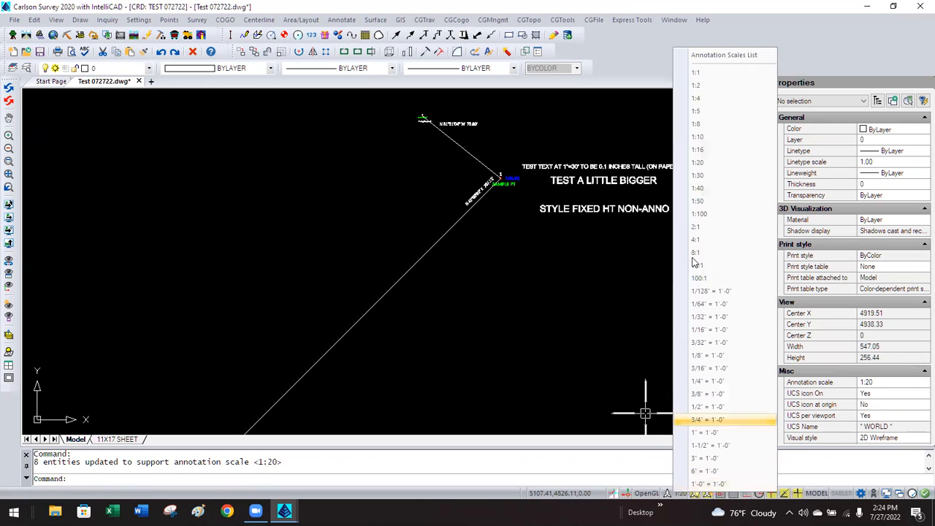
left_click(699, 175)
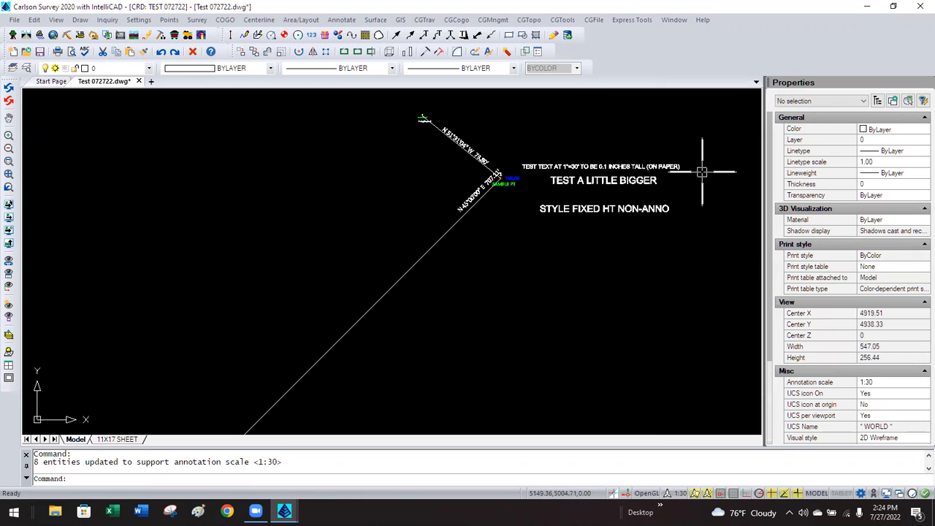
left_click(476, 194)
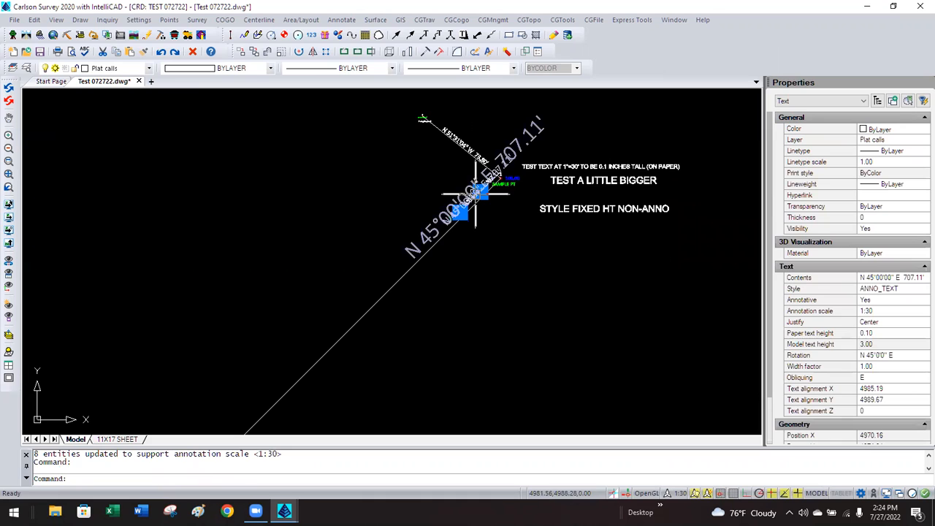
type("m")
key("Return")
left_click(536, 231)
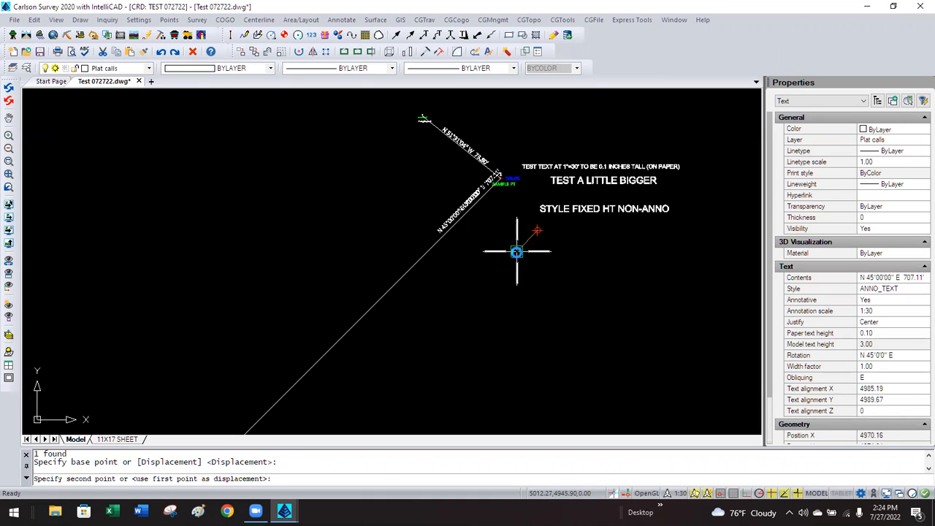
left_click(517, 251)
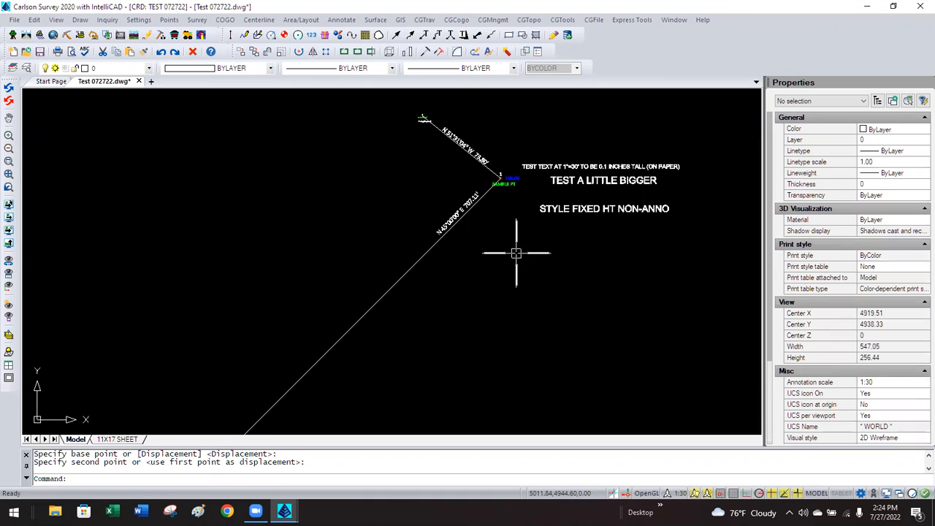
Set the annotation scale to 1:50, then 1:100, move the 707.11' label down its line, and open 11X17 SHEET.
left_click(681, 494)
left_click(714, 206)
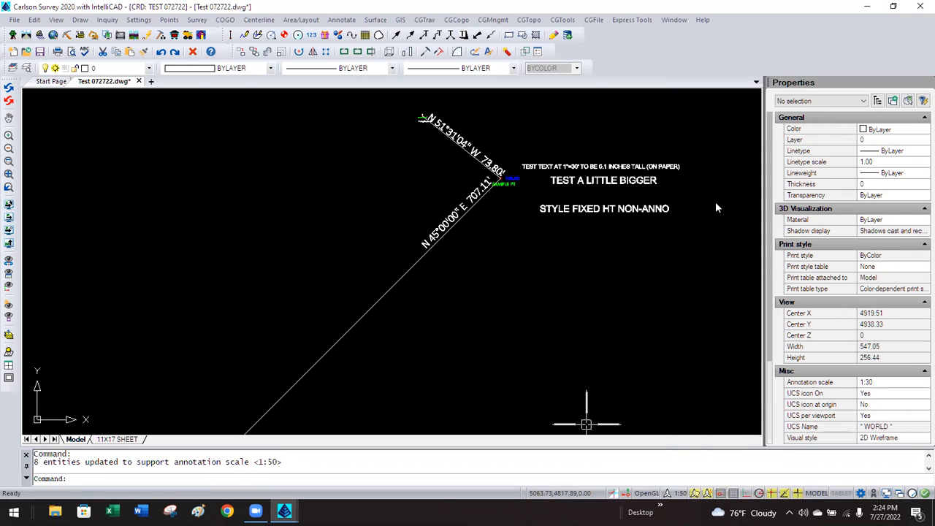
left_click(671, 495)
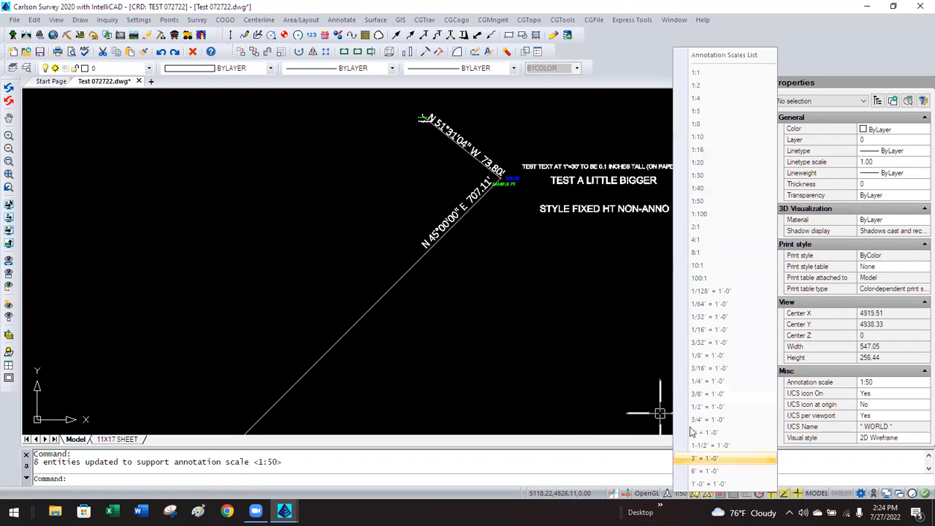
left_click(713, 217)
left_click(453, 218)
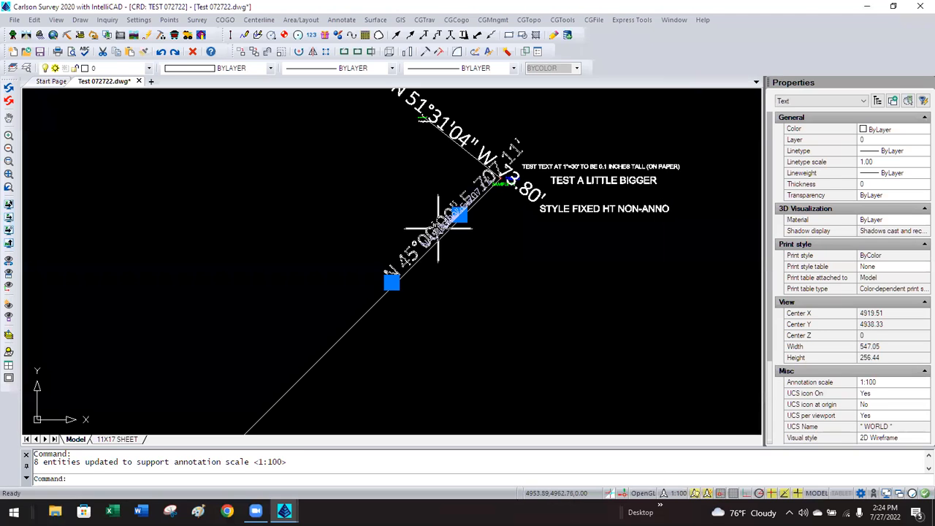
type("m")
key("Return")
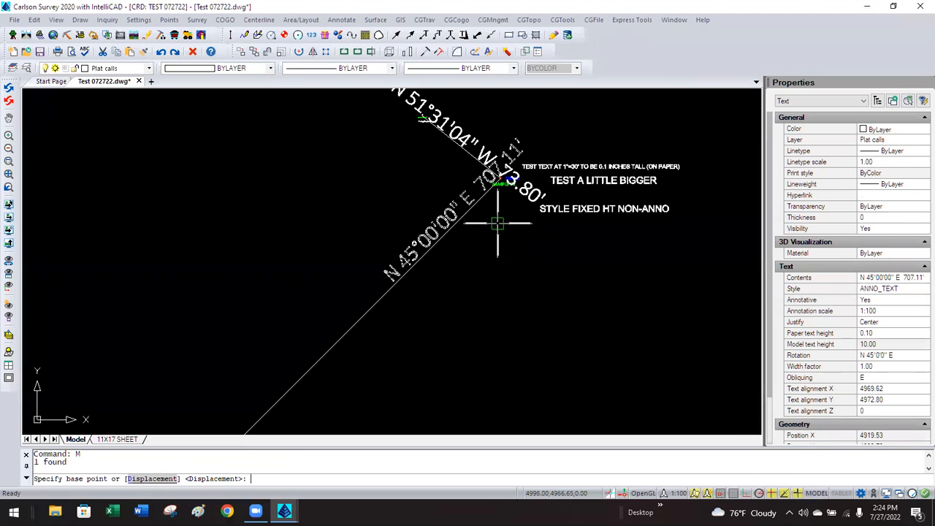
left_click(496, 224)
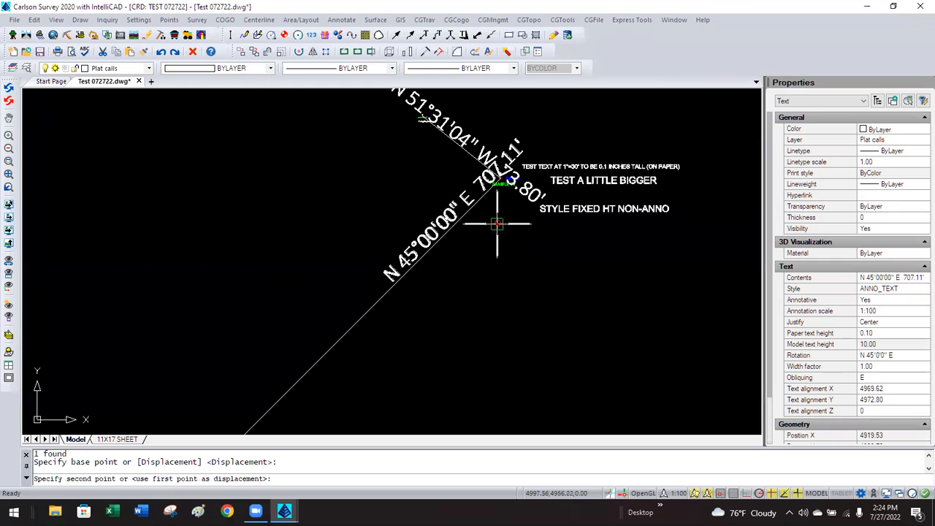
left_click(476, 277)
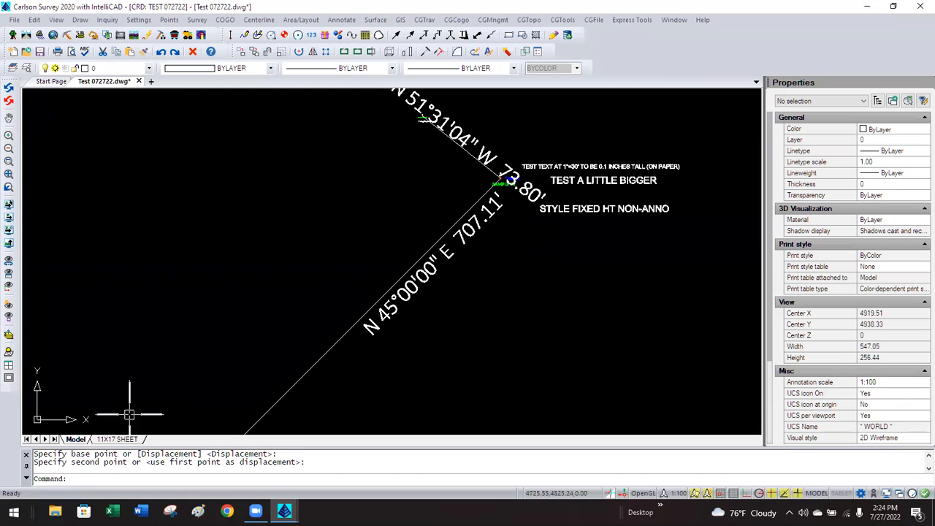
left_click(117, 439)
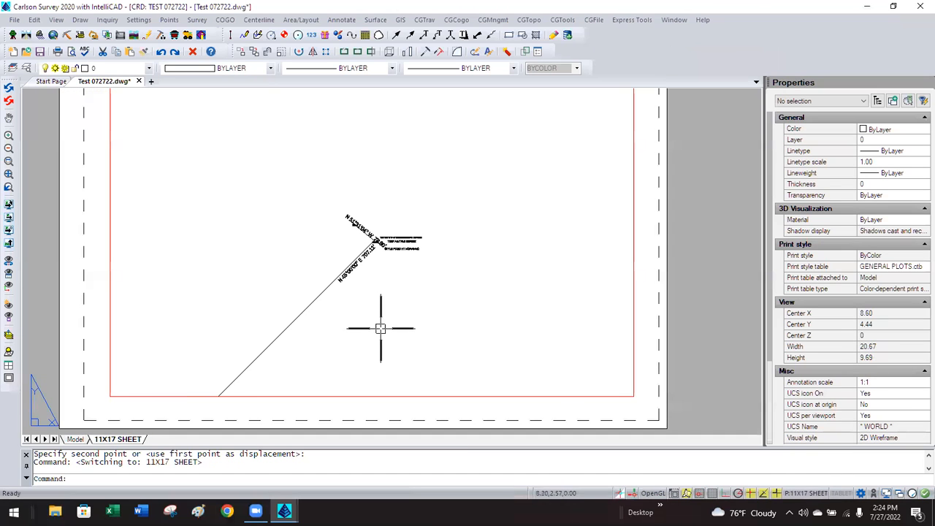
Set the sheet viewport's annotation scale to 1:5 and set Display locked to No.
left_click(564, 396)
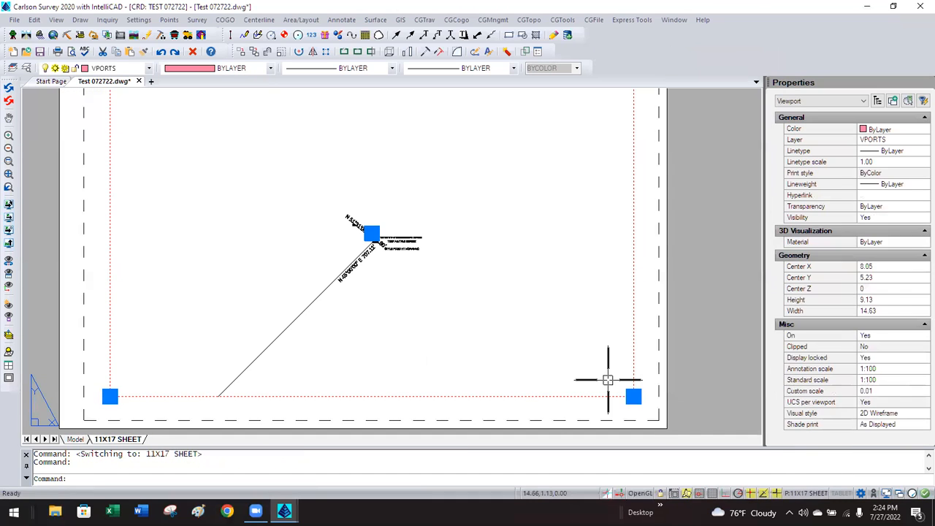
left_click(882, 371)
left_click(883, 371)
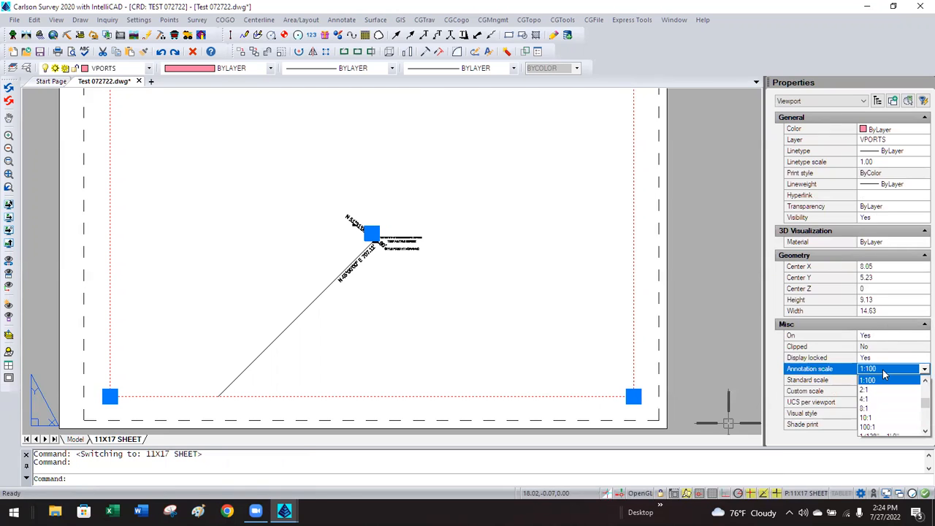
scroll(885, 406, "up", 3)
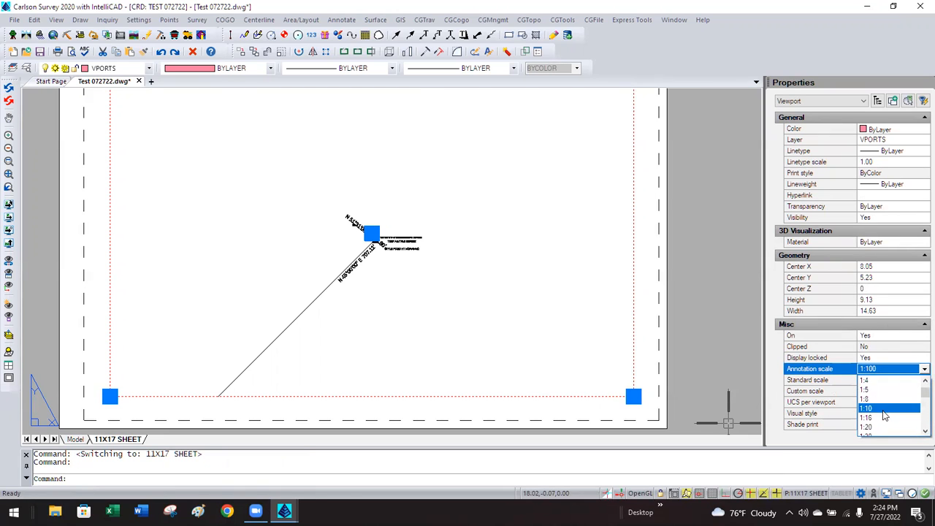
scroll(884, 413, "down", 2)
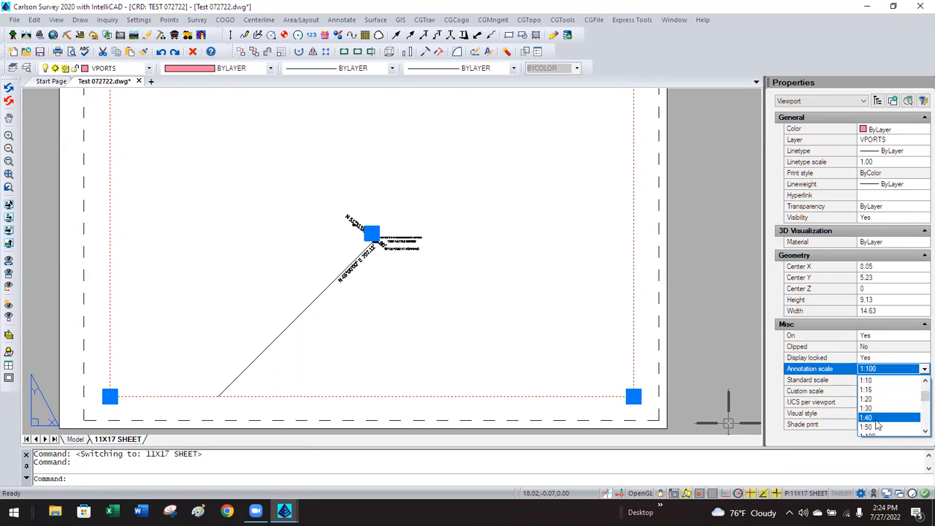
left_click(872, 426)
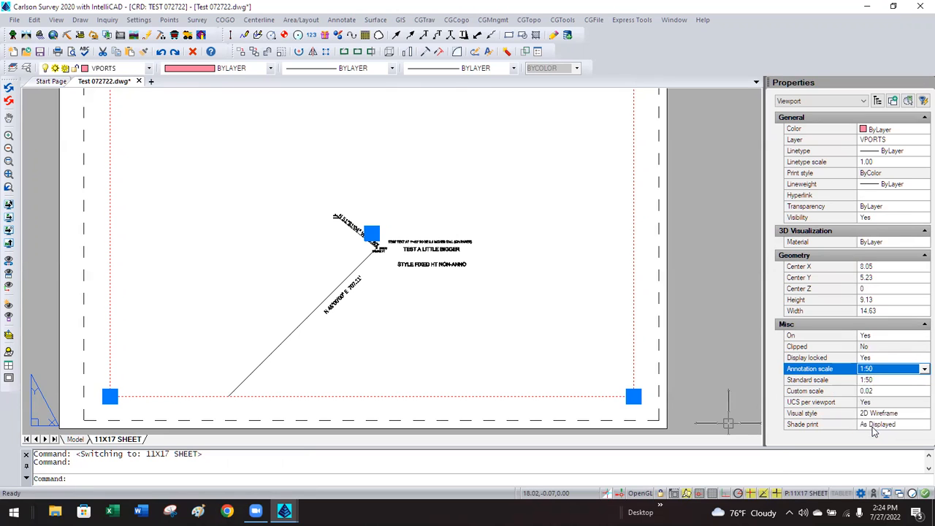
left_click(886, 368)
scroll(886, 397, "down", 1)
scroll(886, 398, "up", 2)
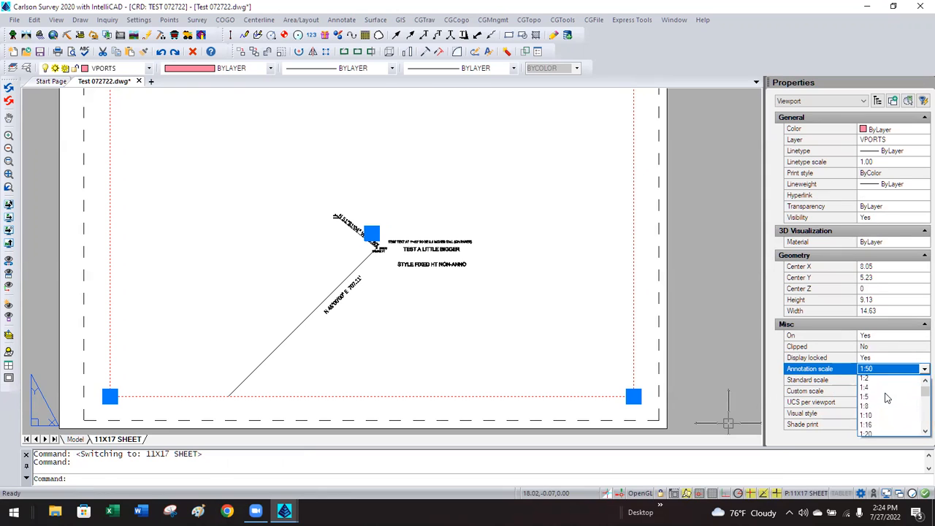
left_click(884, 399)
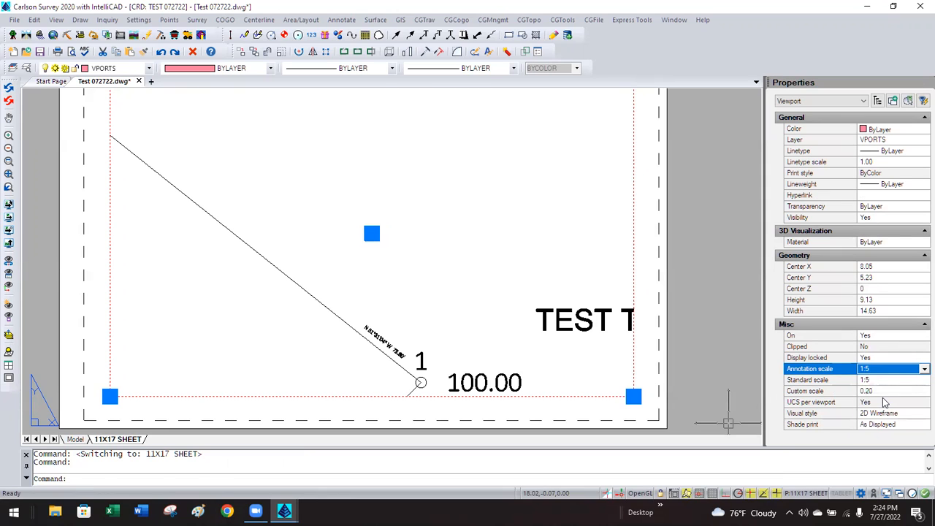
left_click(873, 357)
left_click(873, 358)
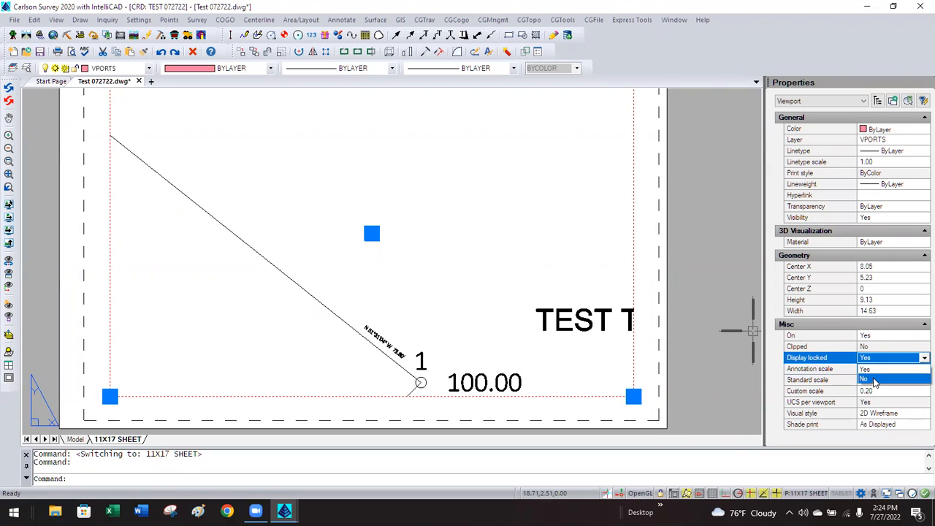
left_click(874, 380)
Inside the viewport, PAN until point 1 SAMPLE PT is centred in view.
double_click(480, 278)
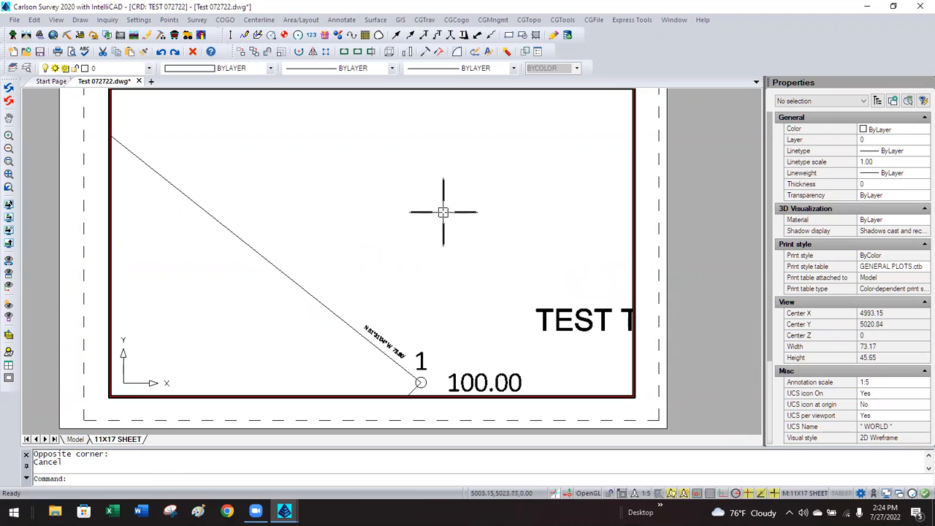
type("PAN")
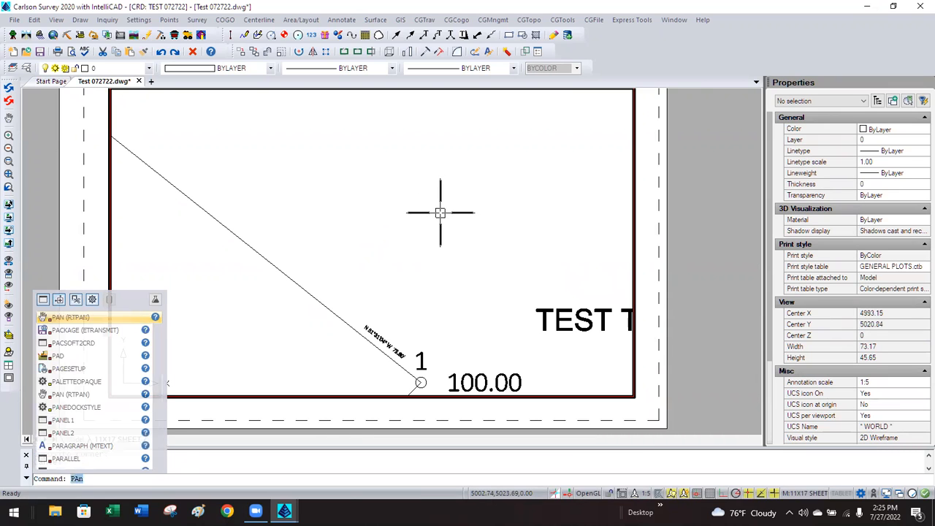
key("Return")
mouse_move(428, 240)
left_mouse_down()
mouse_move(451, 185)
mouse_move(453, 126)
left_mouse_up()
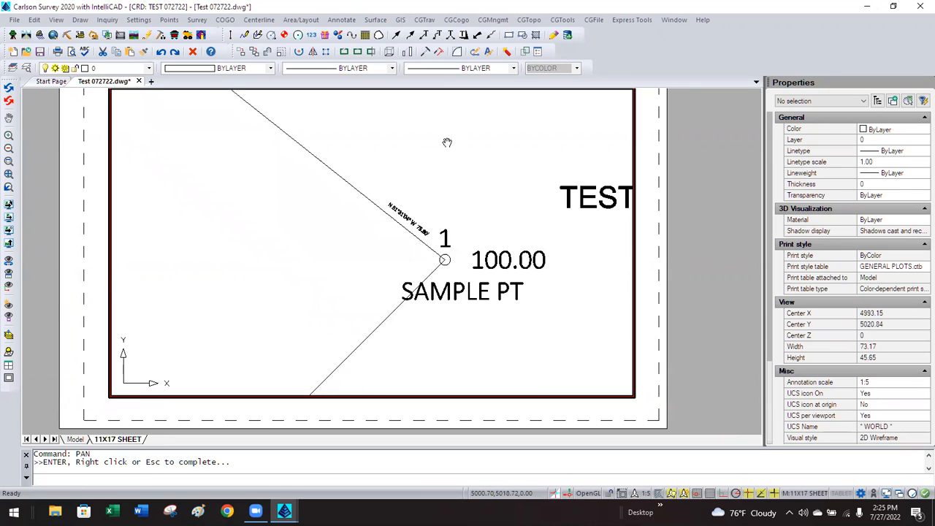
mouse_move(375, 204)
left_mouse_down()
mouse_move(403, 200)
mouse_move(459, 148)
mouse_move(311, 298)
left_mouse_up()
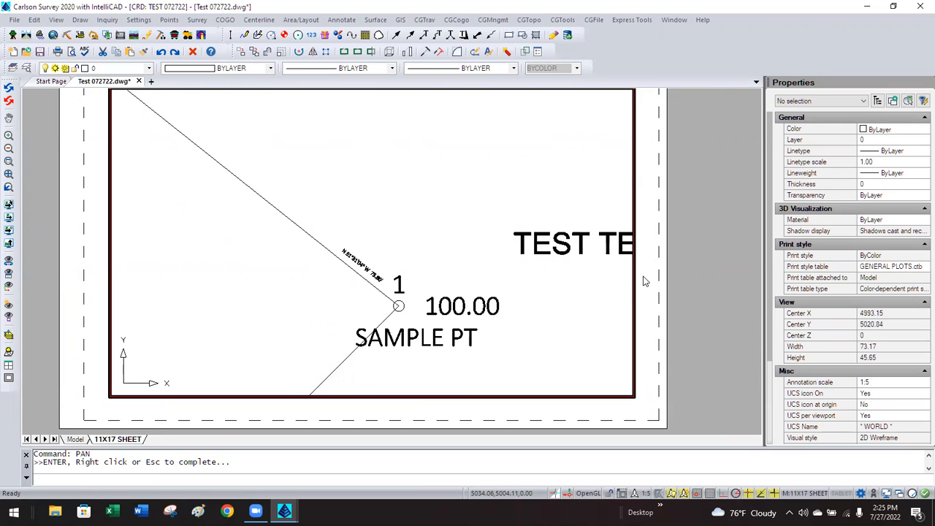
key("Escape")
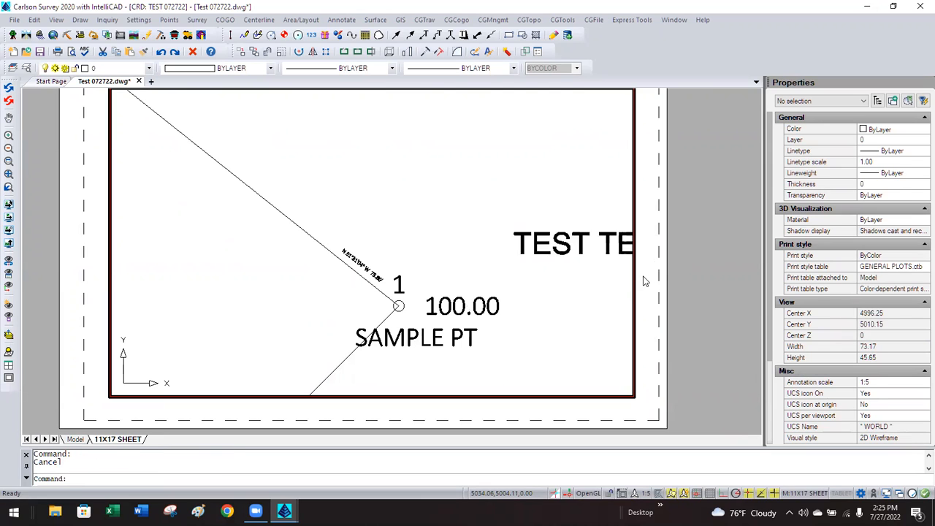
right_click(644, 280)
key("Escape")
Lock the viewport display again and set its annotation scale to 1:20.
double_click(647, 288)
left_click(633, 299)
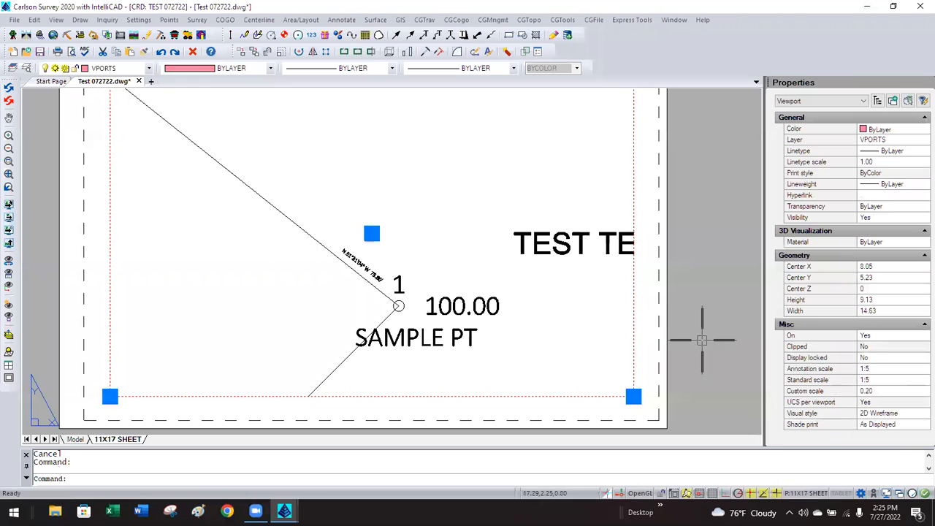
left_click(886, 363)
left_click(887, 365)
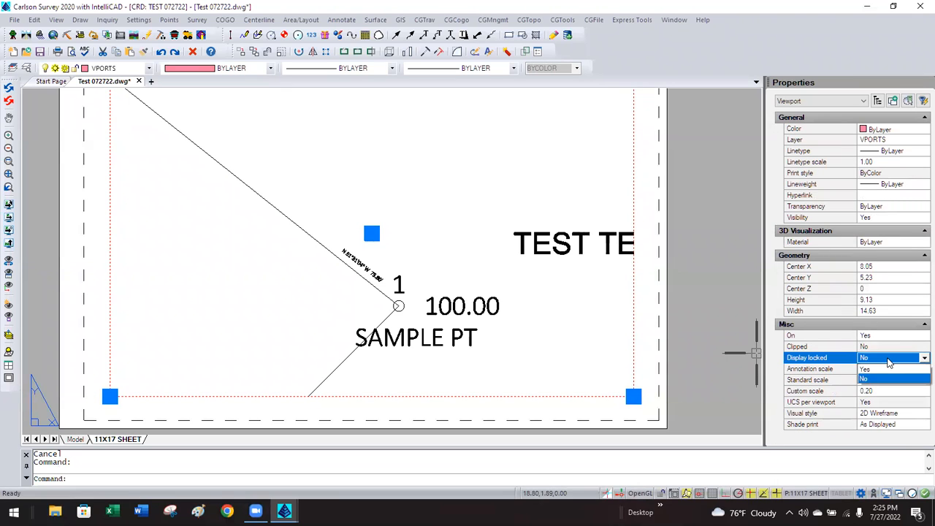
left_click(871, 369)
left_click(885, 368)
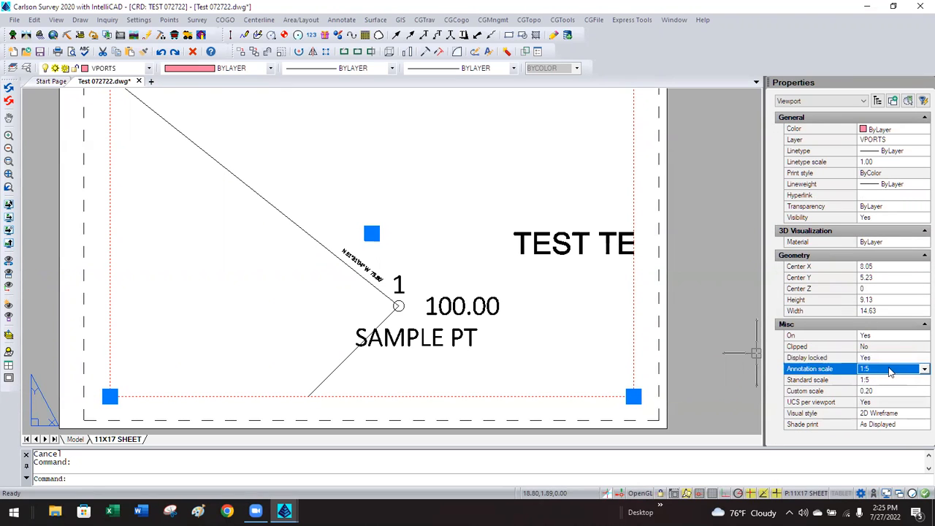
left_click(887, 369)
left_click(881, 402)
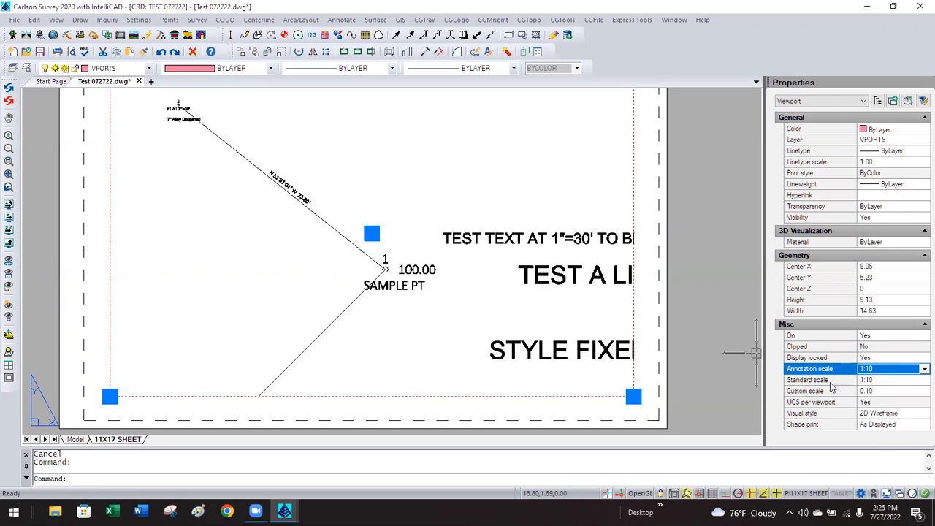
left_click(872, 369)
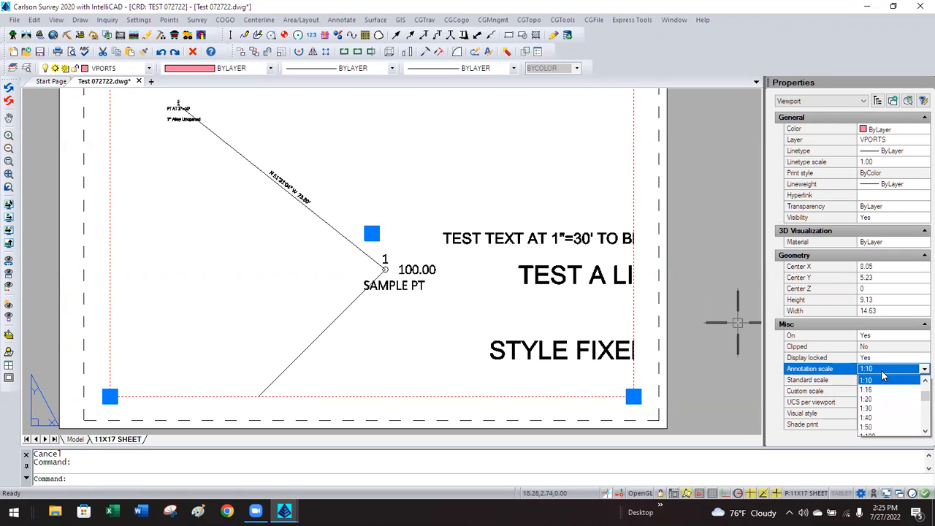
left_click(874, 399)
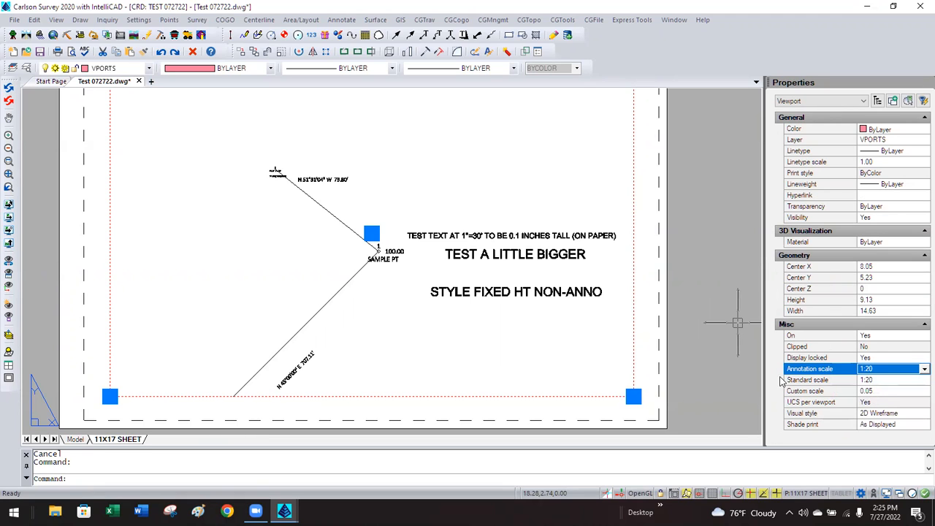
Move the 707.11' bearing label up beside its line, then return to Model space.
double_click(371, 371)
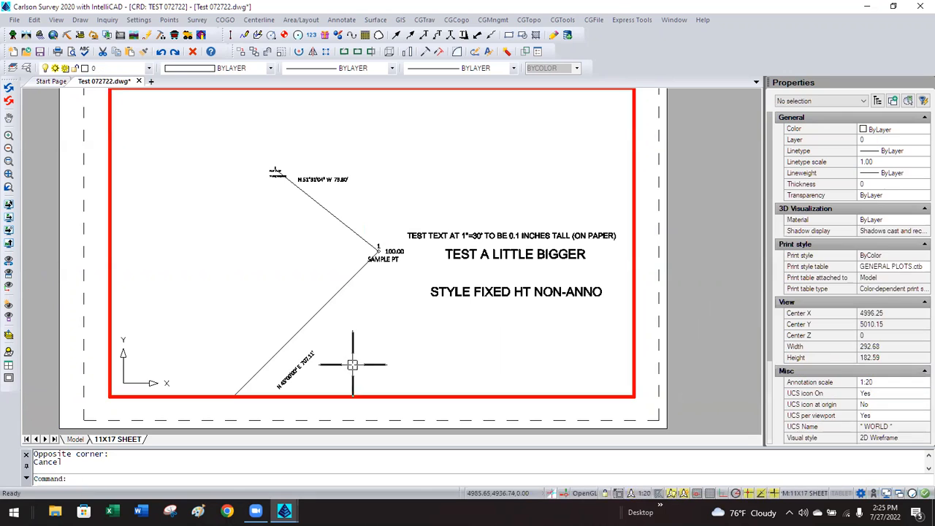
left_click(306, 363)
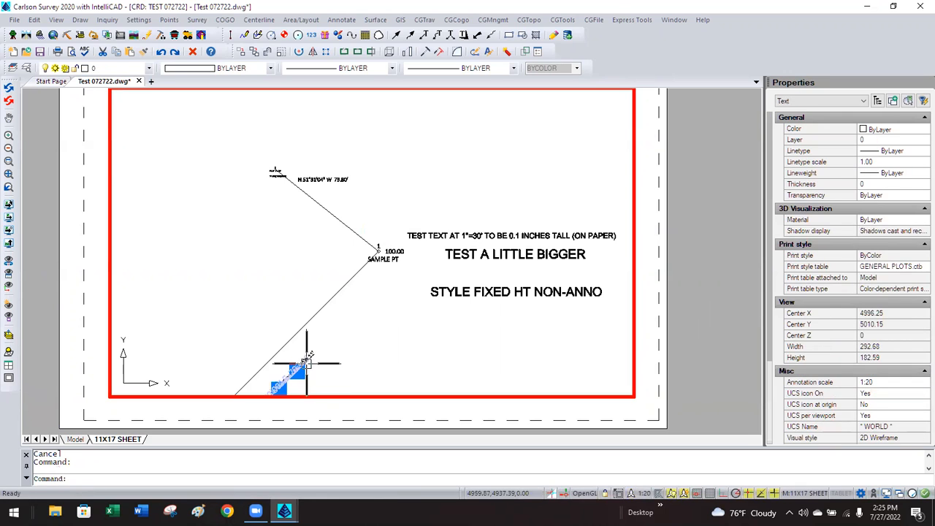
type("m")
key("Return")
left_click(345, 350)
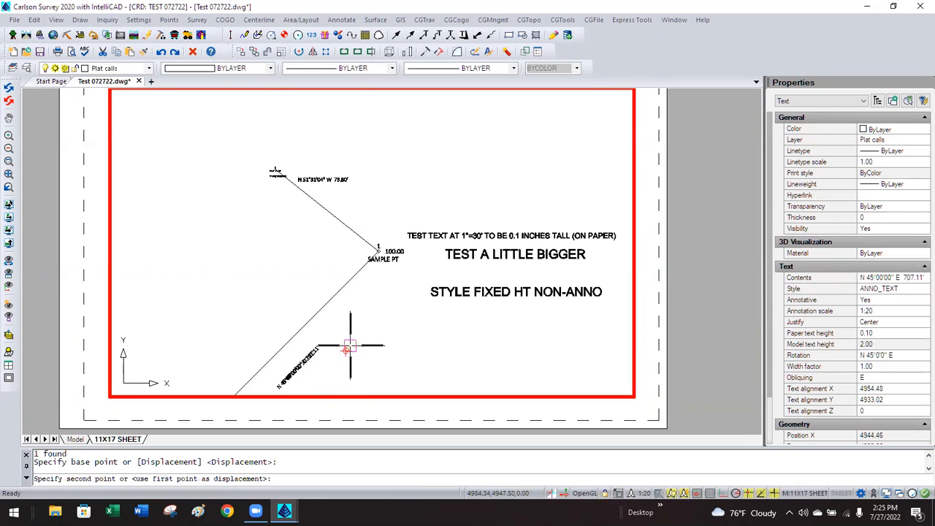
left_click(394, 275)
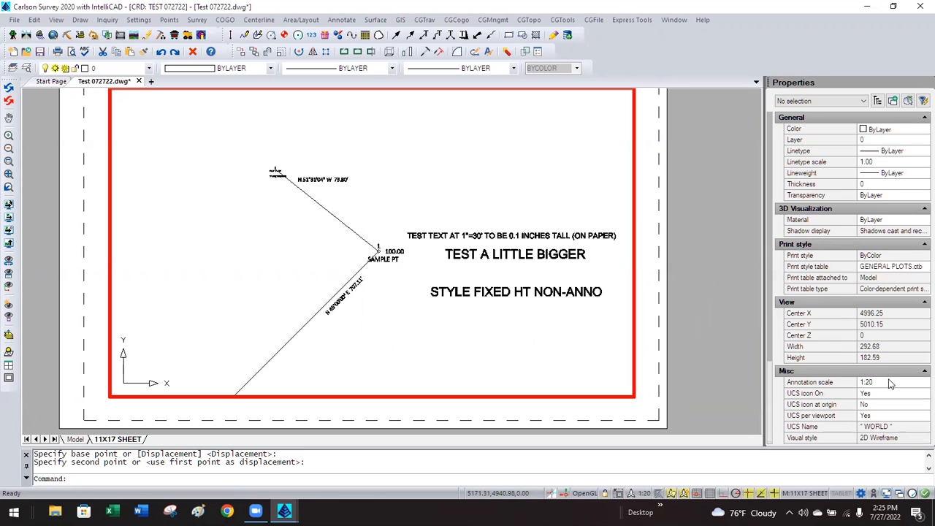
double_click(682, 363)
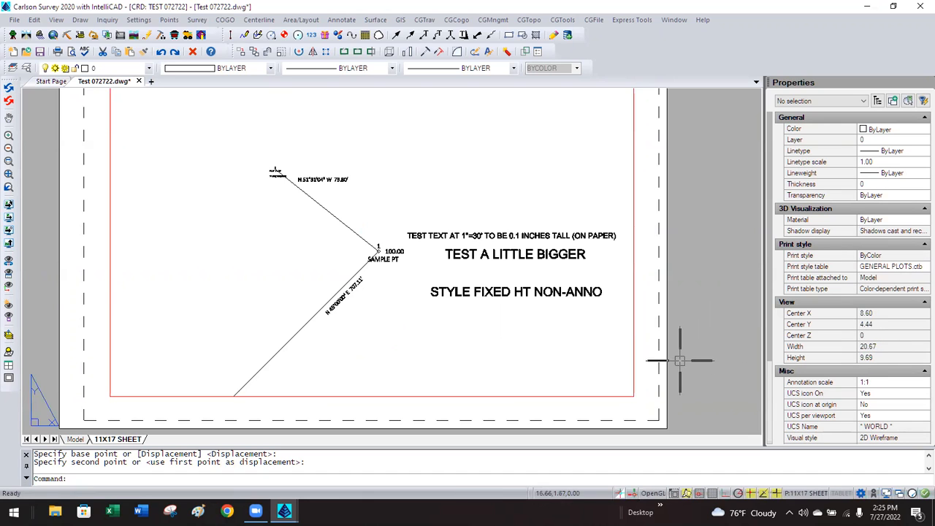
left_click(76, 438)
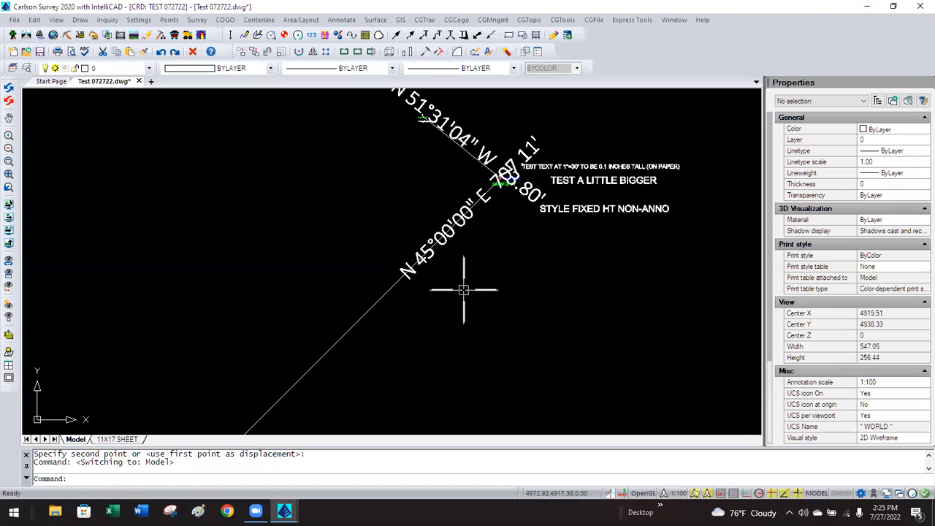
Inspect the N 45°00'00" E label, then open Annotate Defaults.
left_click(411, 272)
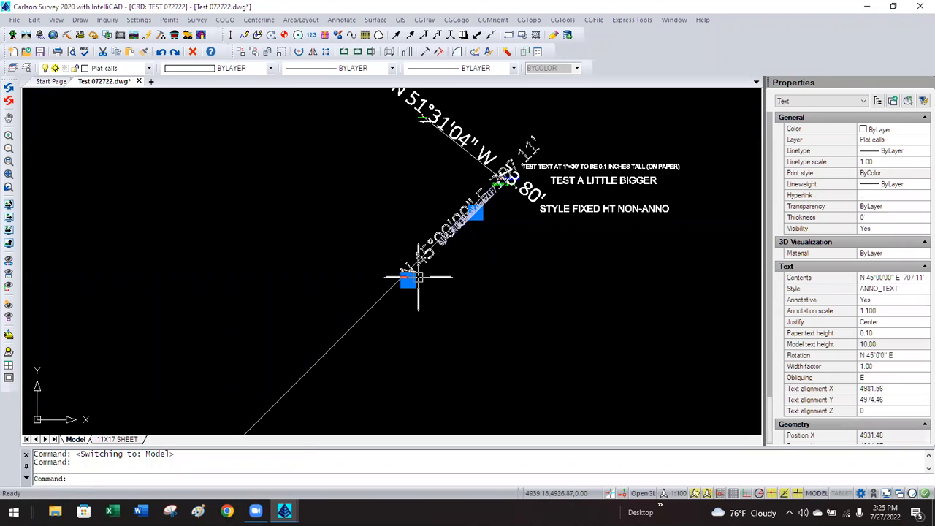
key("Escape")
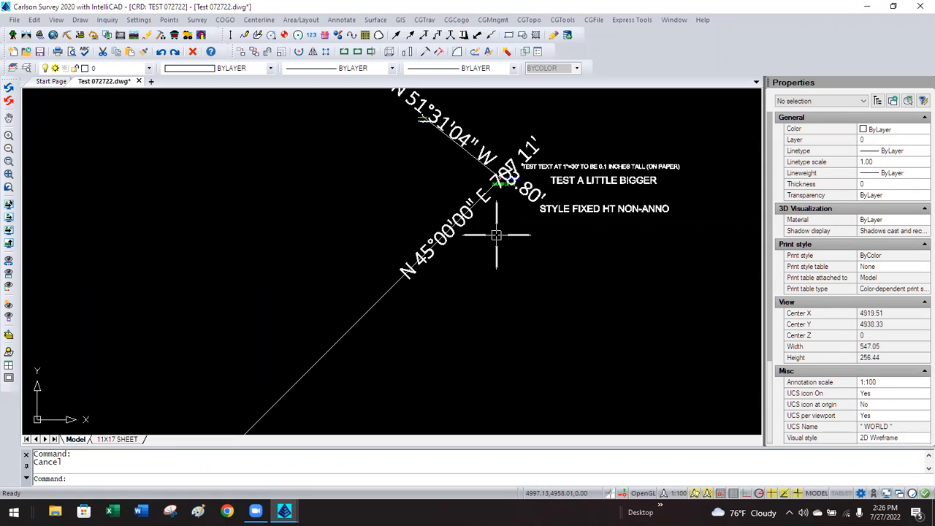
scroll(482, 240, "down", 2)
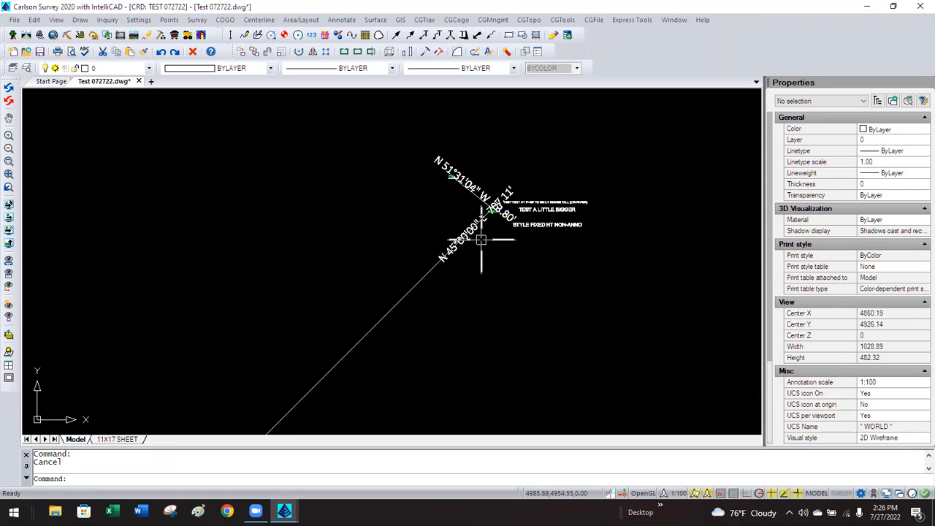
scroll(456, 212, "up", 2)
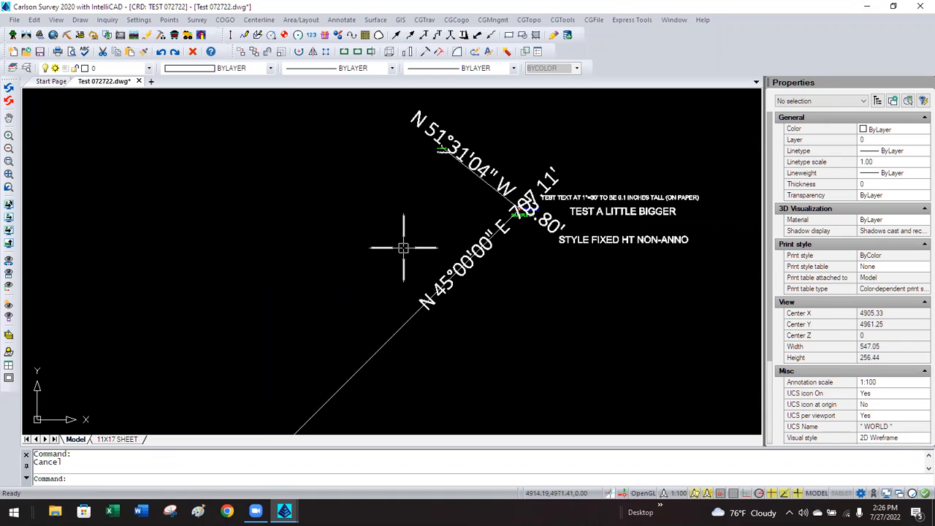
left_click(341, 20)
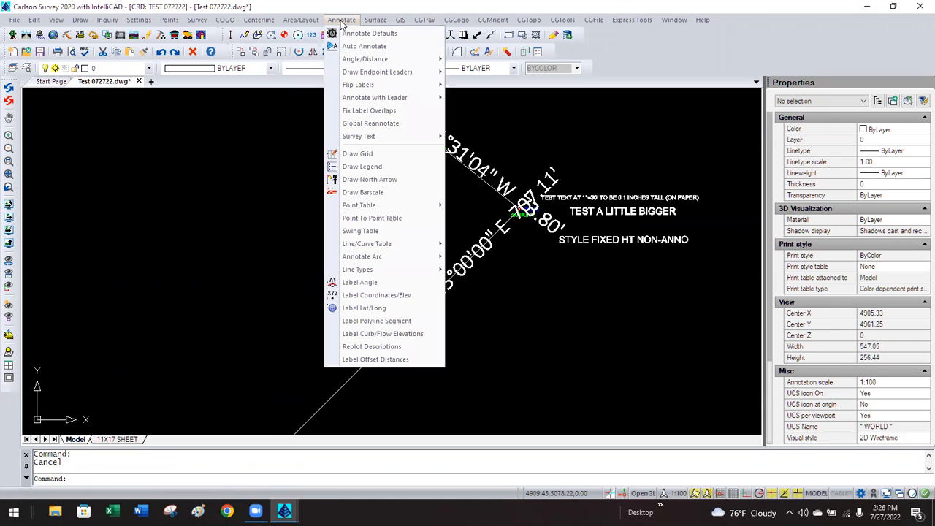
left_click(360, 33)
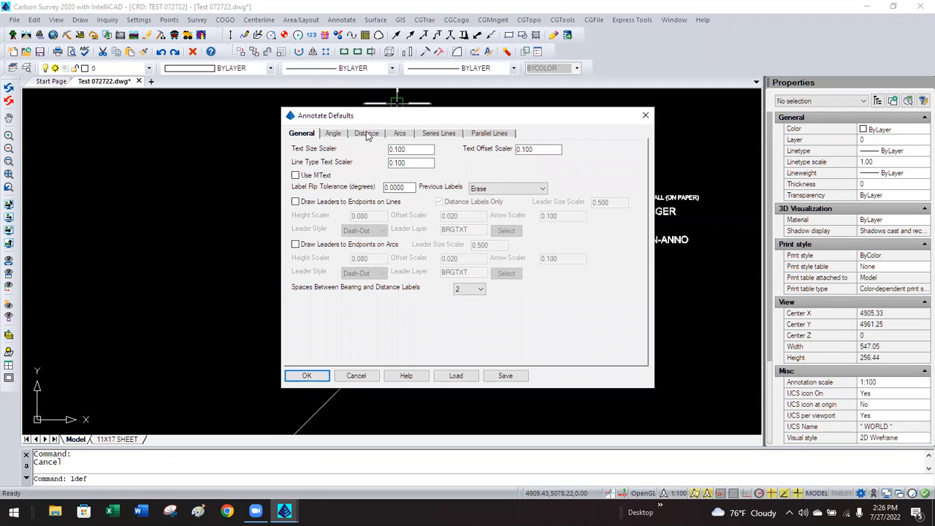
Review the Angle tab's ANNO_TEXT settings and cancel Annotate Defaults unchanged.
left_click(334, 134)
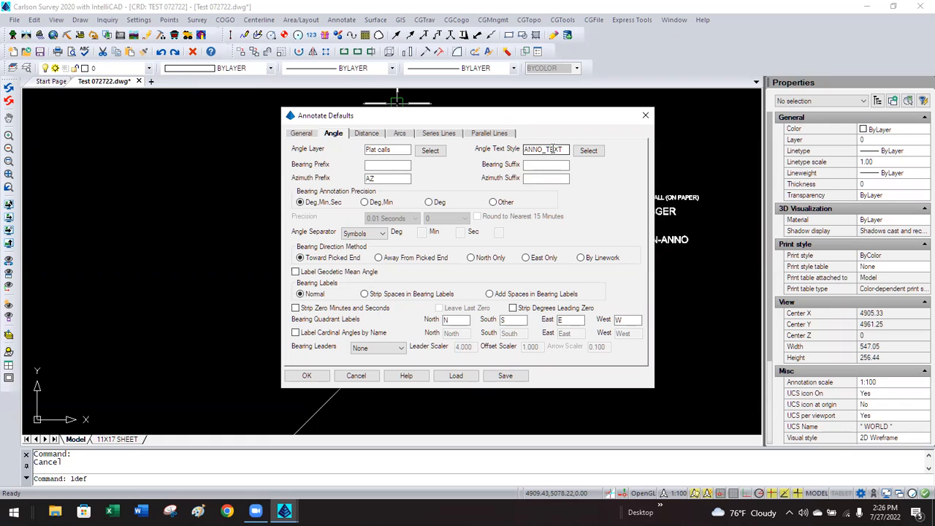
left_click(356, 375)
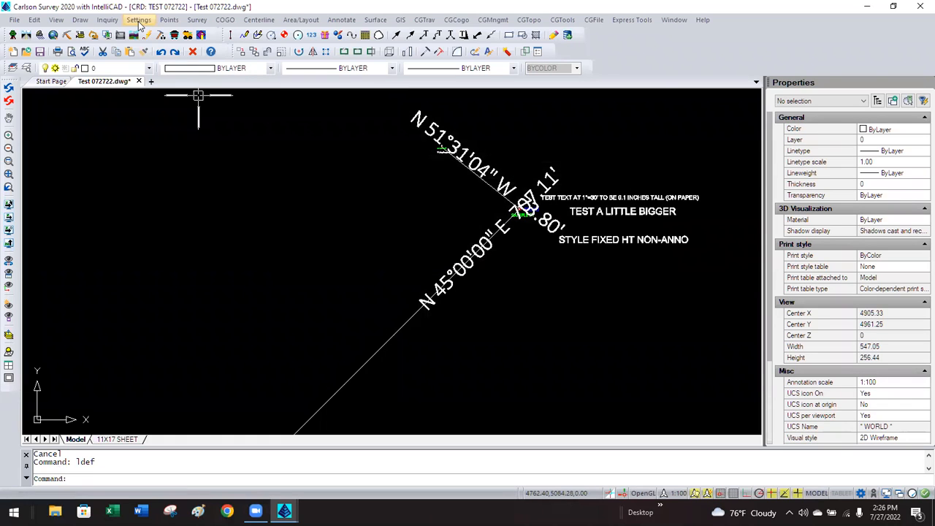
In General Settings, enable Use Annotative Scale, Support all Drawing Scales and Set Annotative to Drawing Scale.
left_click(139, 22)
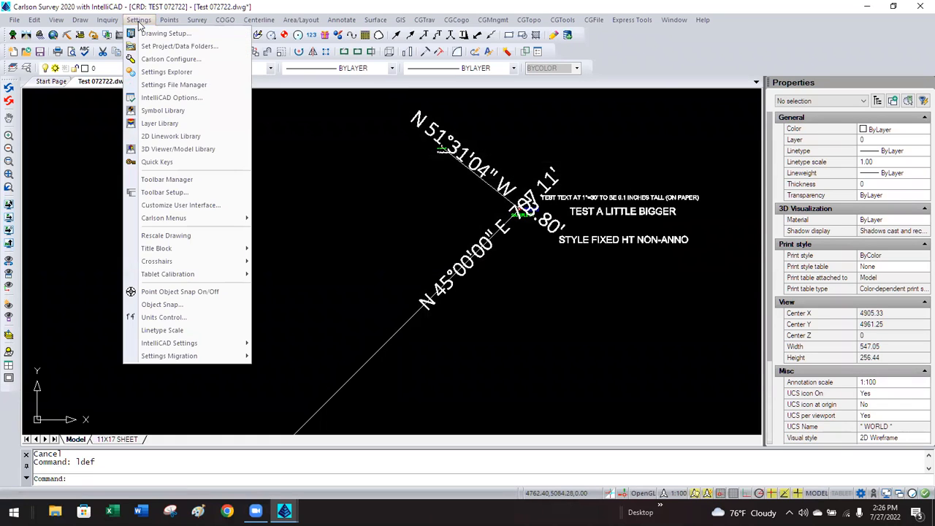
left_click(155, 62)
left_click(381, 193)
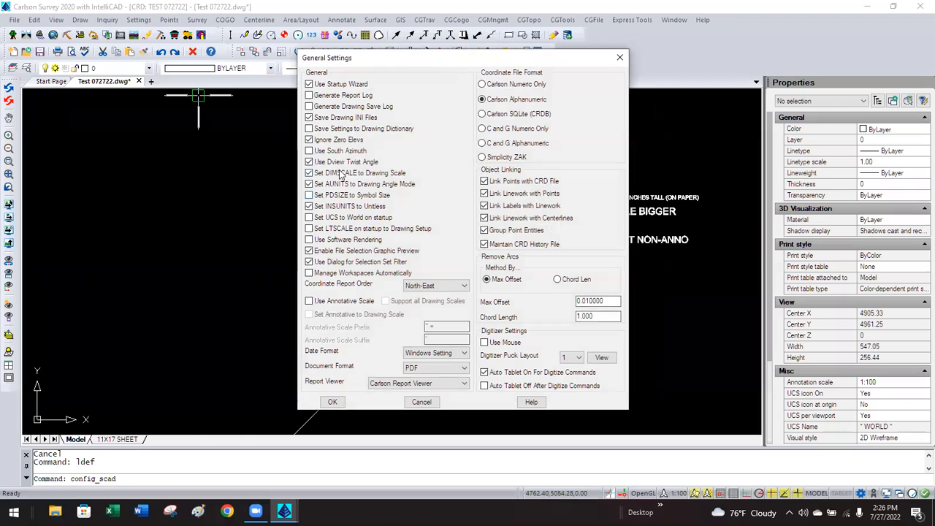
left_click(309, 301)
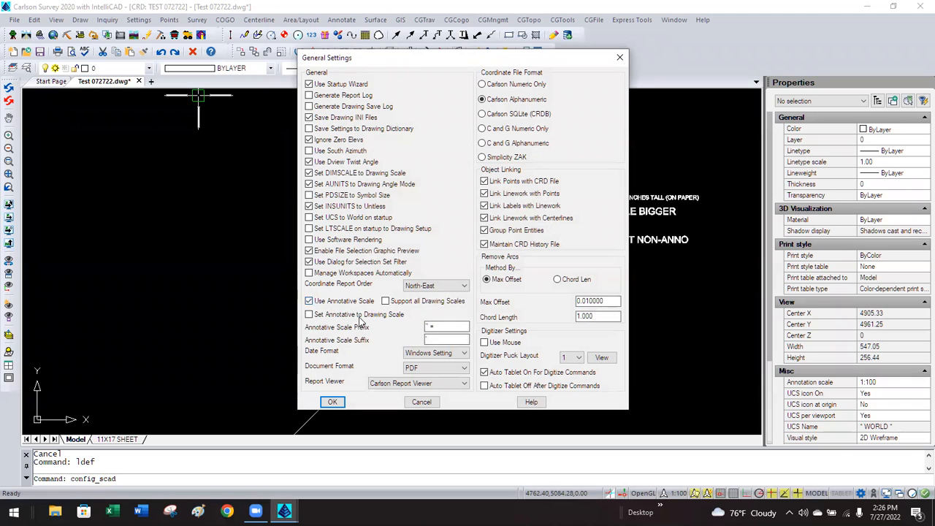
left_click(385, 301)
left_click(309, 316)
left_click(332, 402)
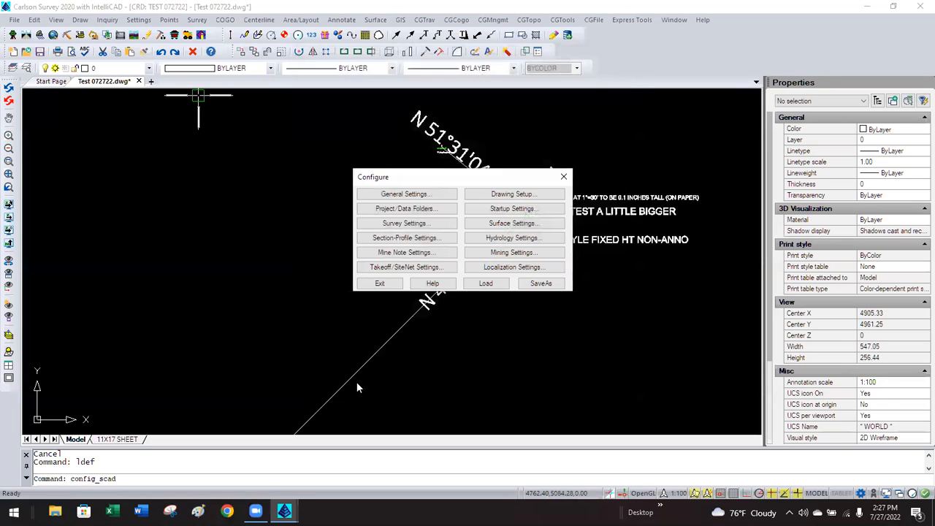
Close Configure, regenerate with REA, and delete both bearing labels using Select Similar.
left_click(379, 284)
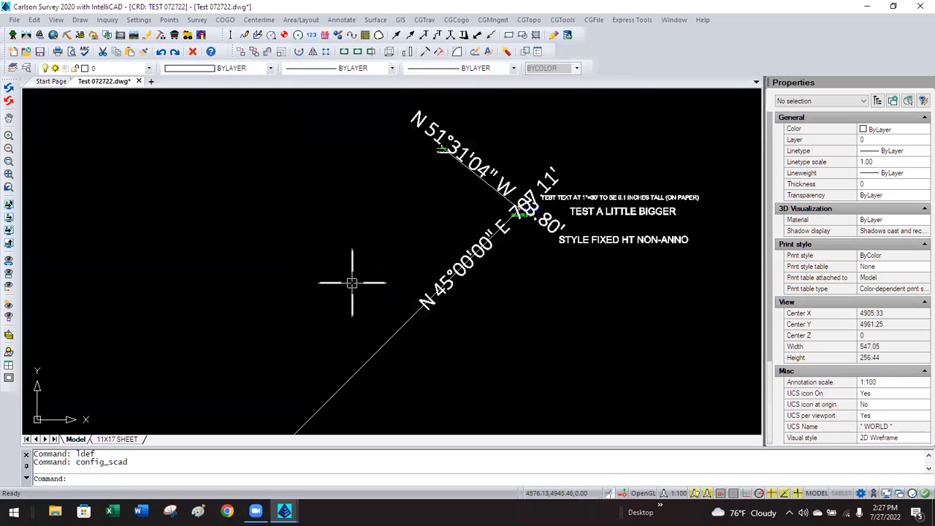
type("rea")
key("Return")
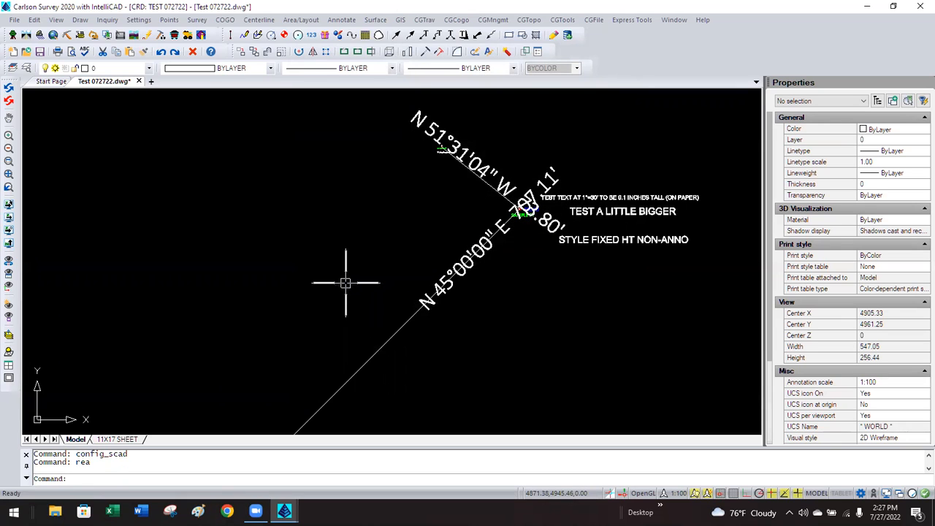
left_click(471, 160)
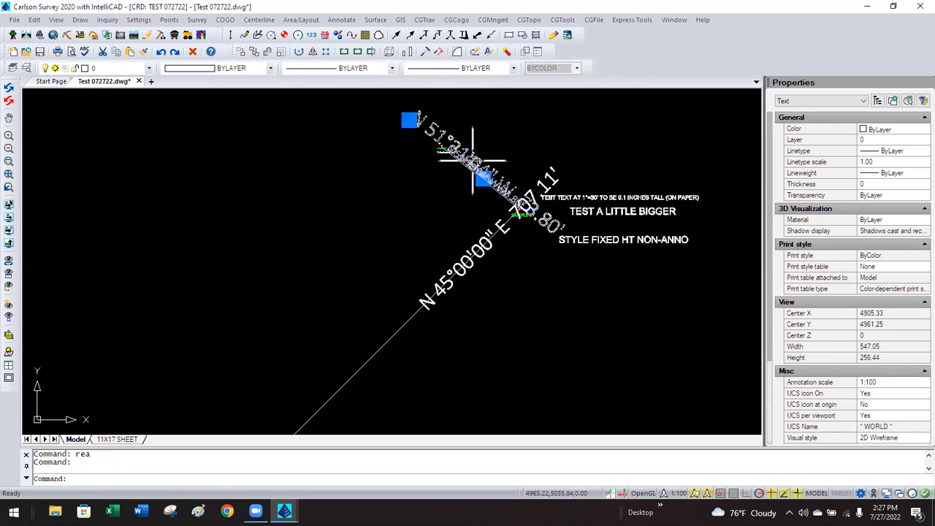
right_click(406, 175)
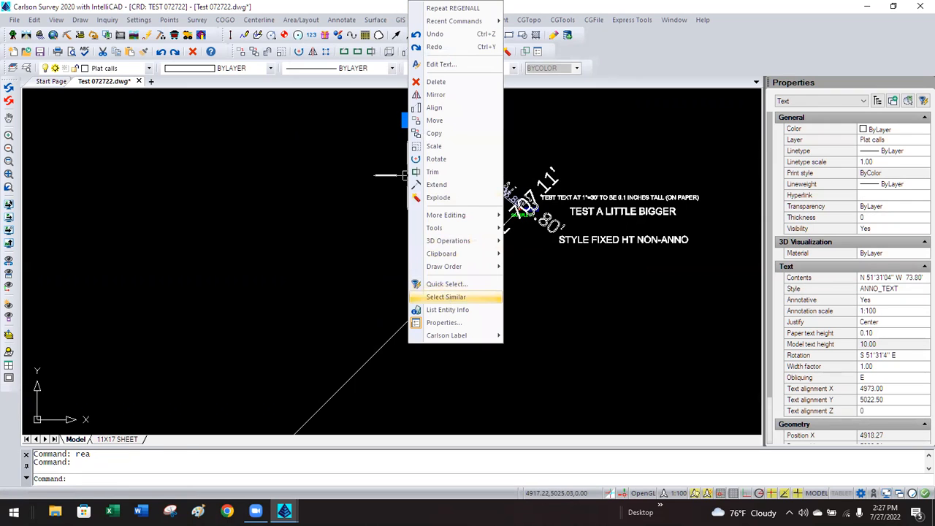
left_click(446, 297)
key("Delete")
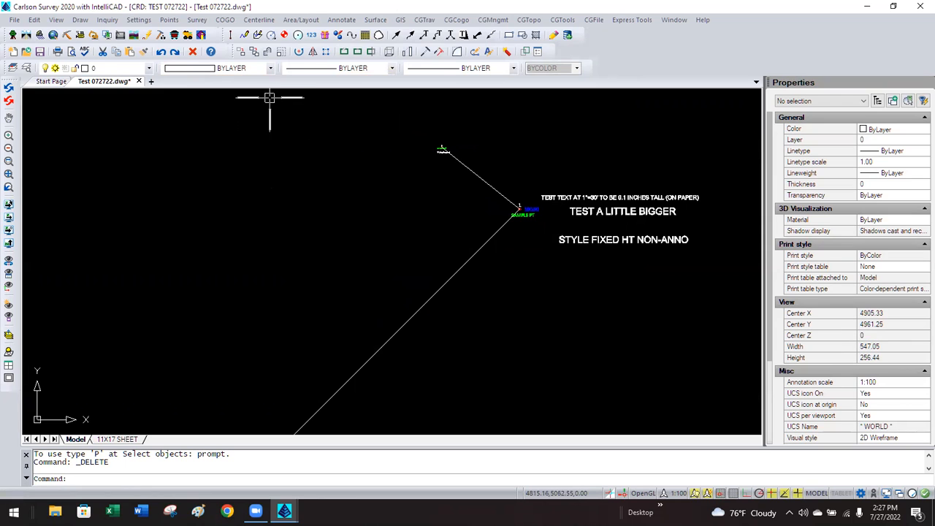
Start the BearingDistance_ labelling command, then cancel it.
left_click(342, 20)
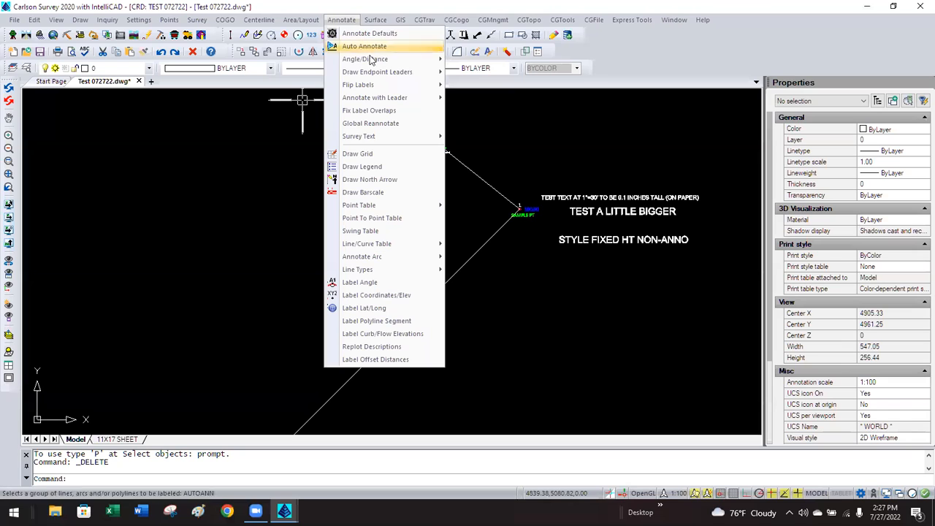
mouse_move(381, 61)
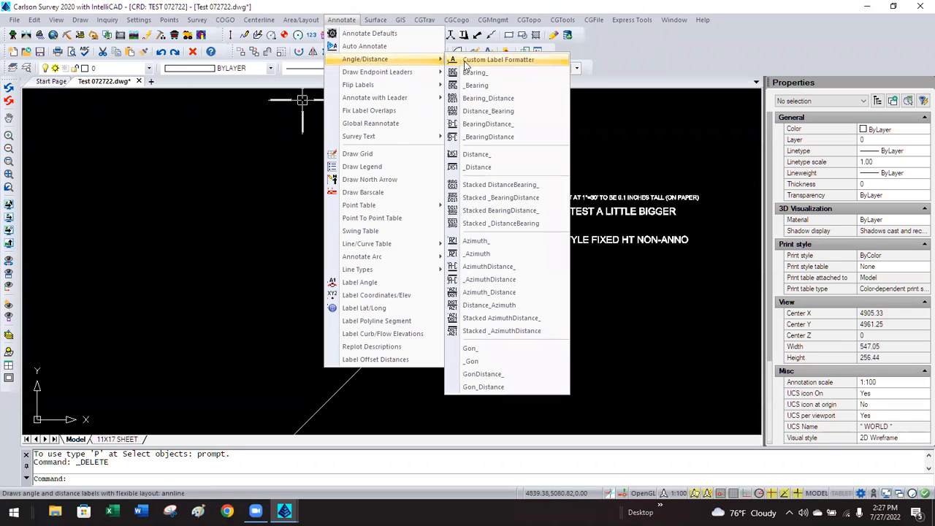
left_click(482, 124)
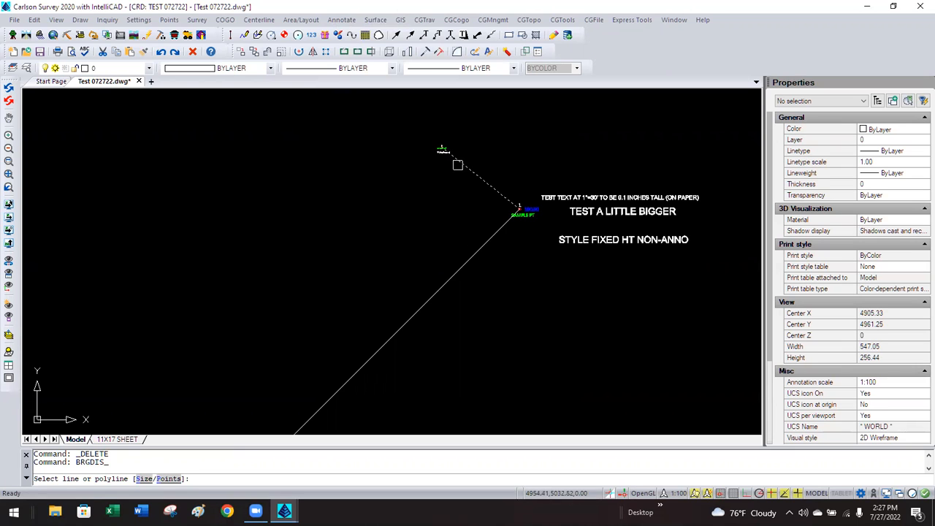
key("Escape")
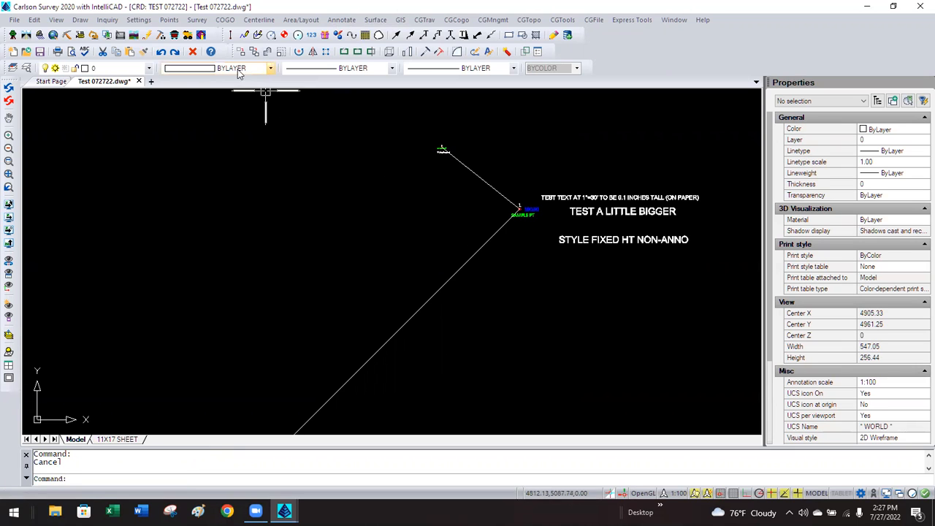
Set the Drawing Setup horizontal scale to 30 and apply it.
left_click(139, 20)
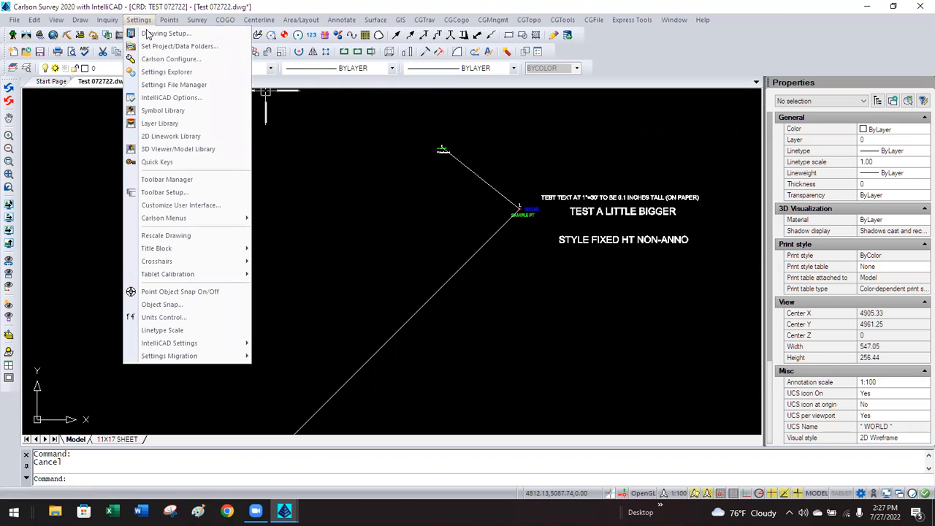
left_click(154, 33)
double_click(426, 118)
type("30")
key("Tab")
left_click(349, 394)
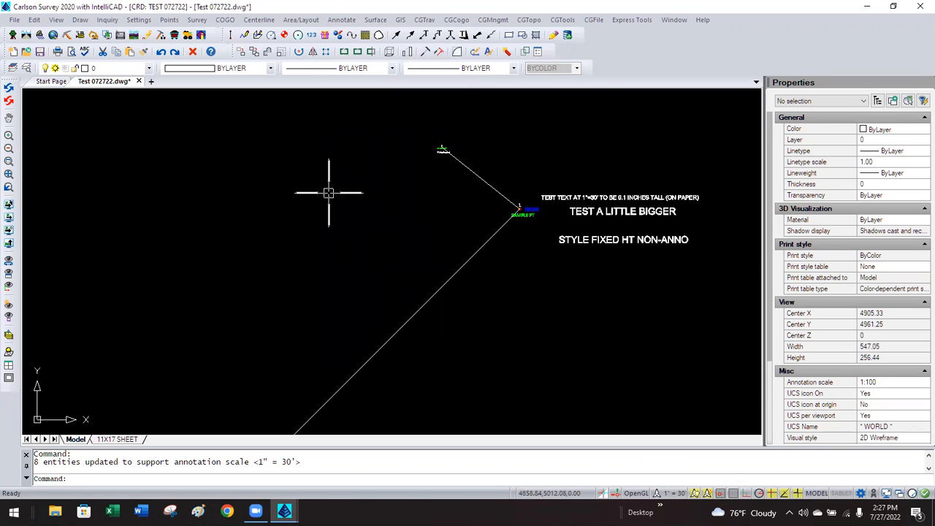
Check Carlson Configure General Settings and close them without changes.
left_click(139, 20)
left_click(165, 59)
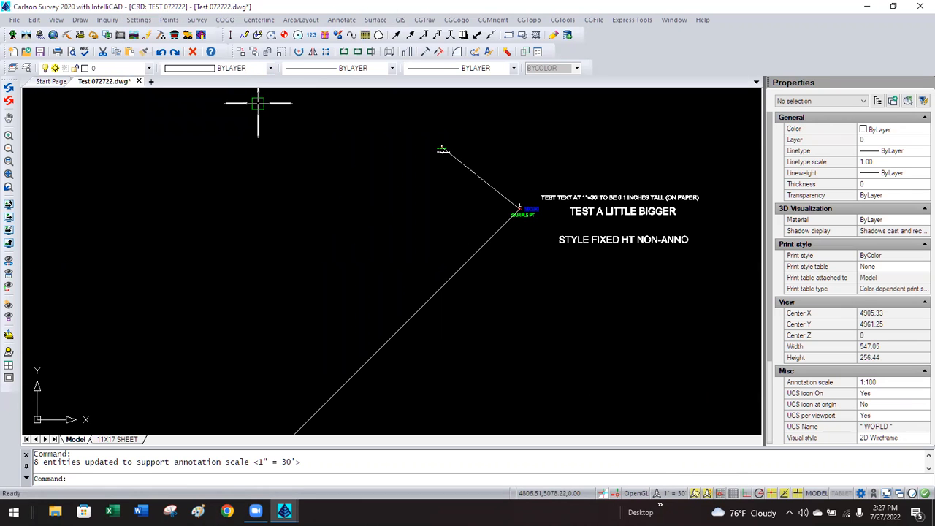
left_click(382, 193)
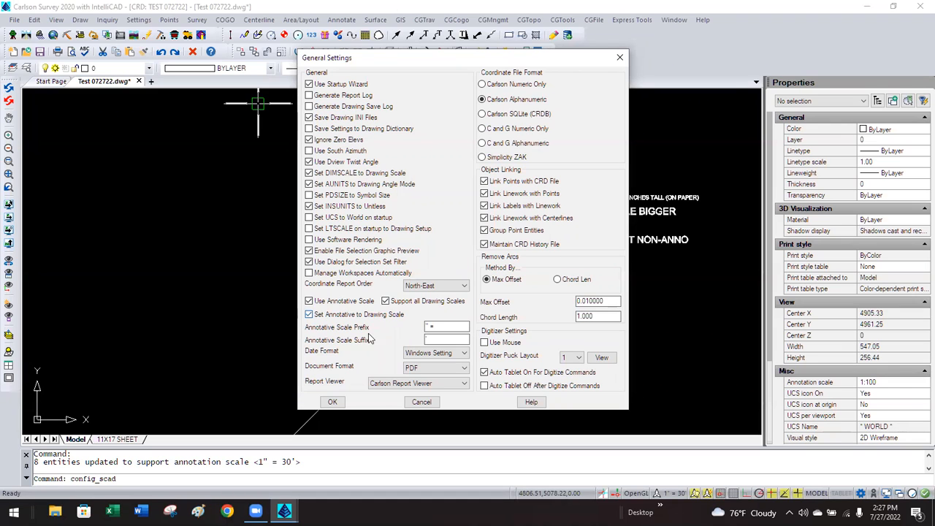
left_click(421, 401)
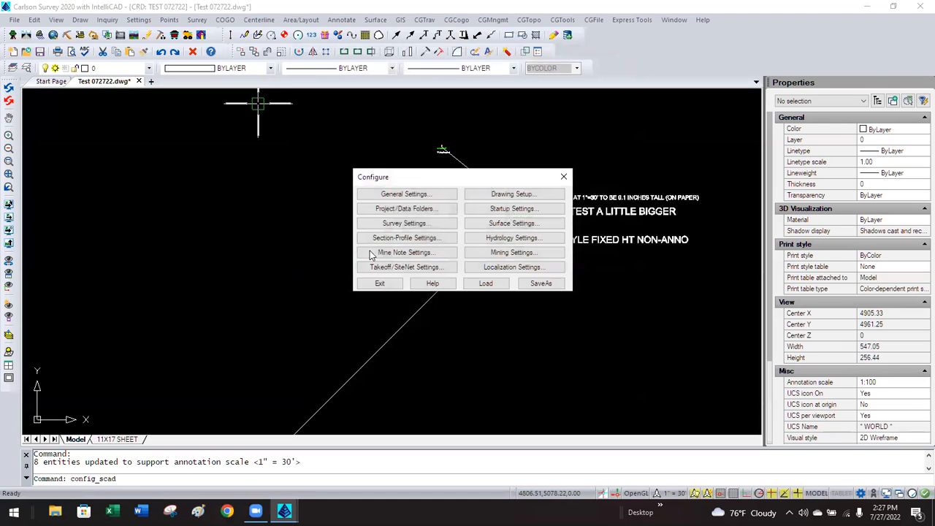
left_click(379, 284)
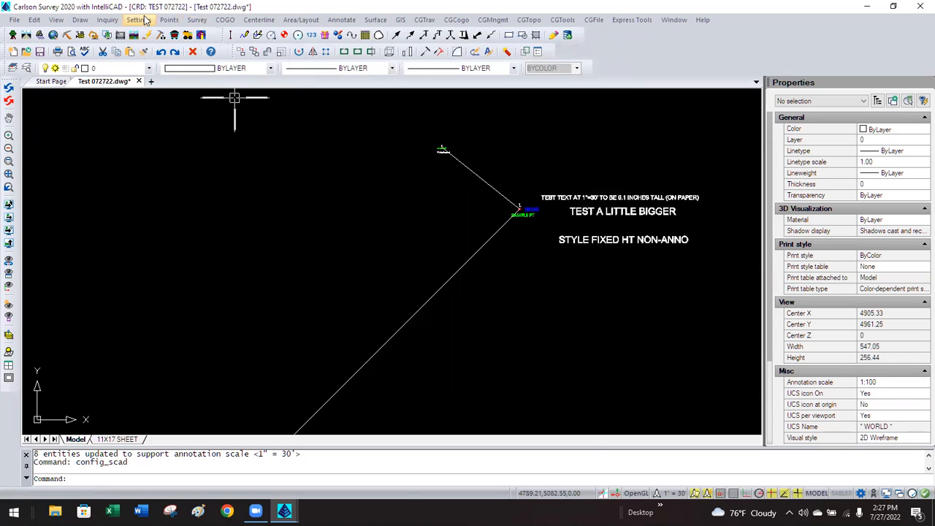
Set the annotation scale to 1:50 and reapply Drawing Setup at 1"=100'.
left_click(663, 495)
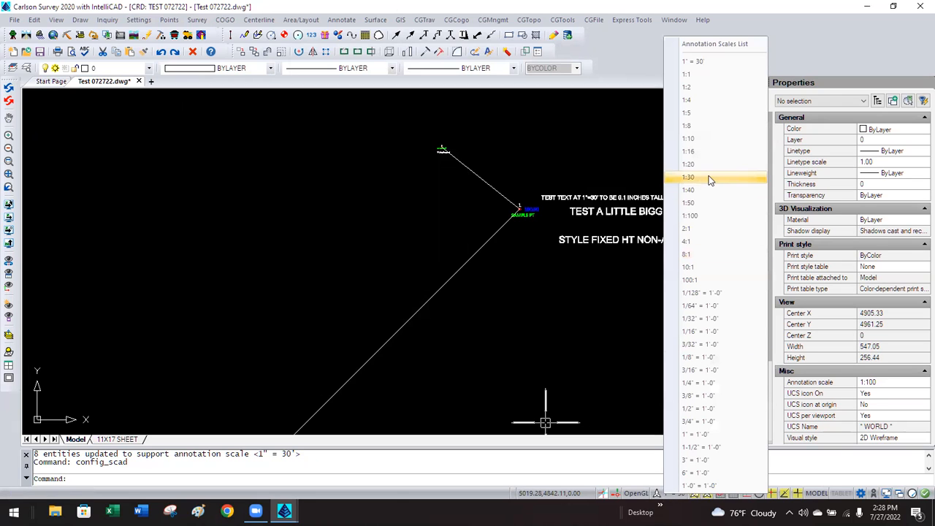
left_click(688, 202)
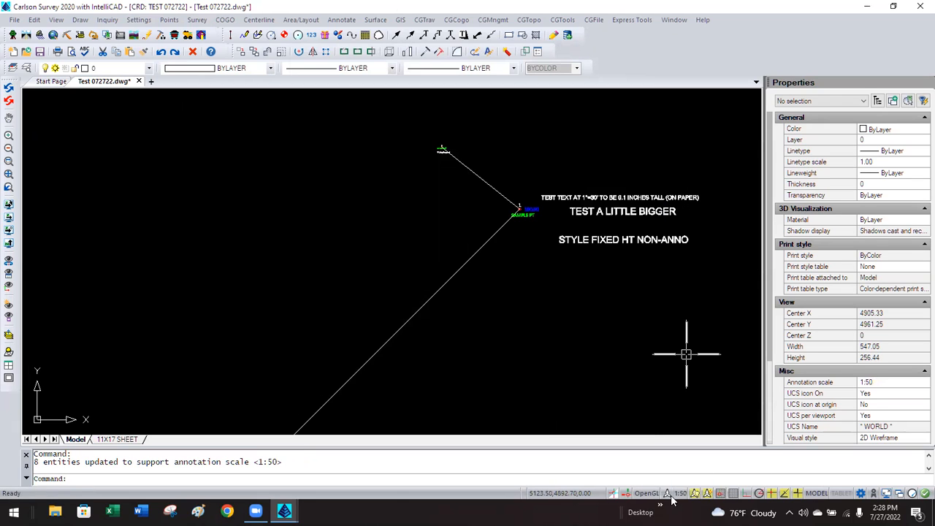
left_click(140, 20)
left_click(150, 34)
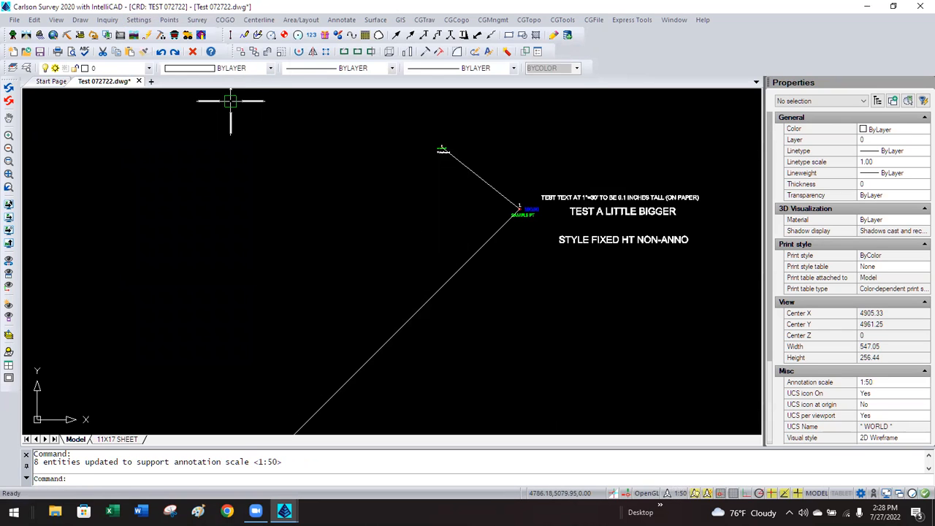
double_click(428, 117)
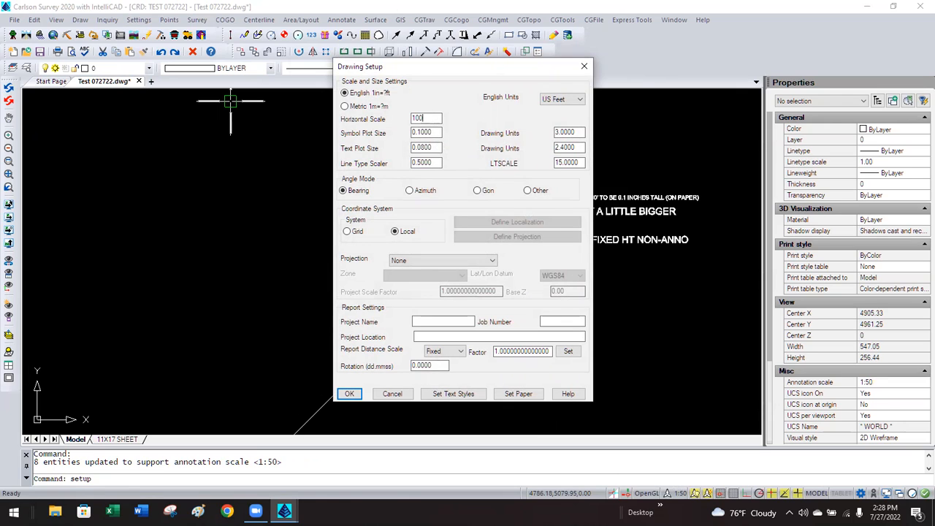
left_click(346, 395)
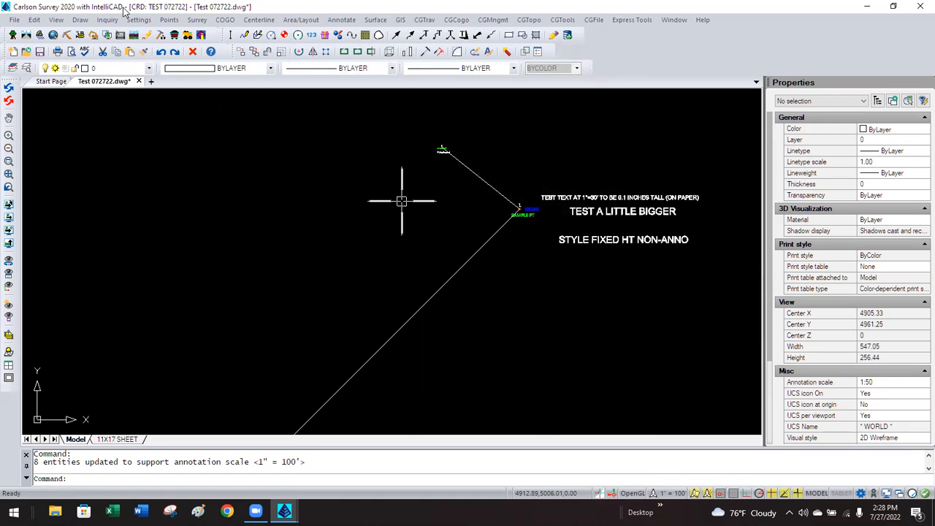
Change the Drawing Setup horizontal scale to 30 and apply it.
left_click(137, 20)
left_click(146, 34)
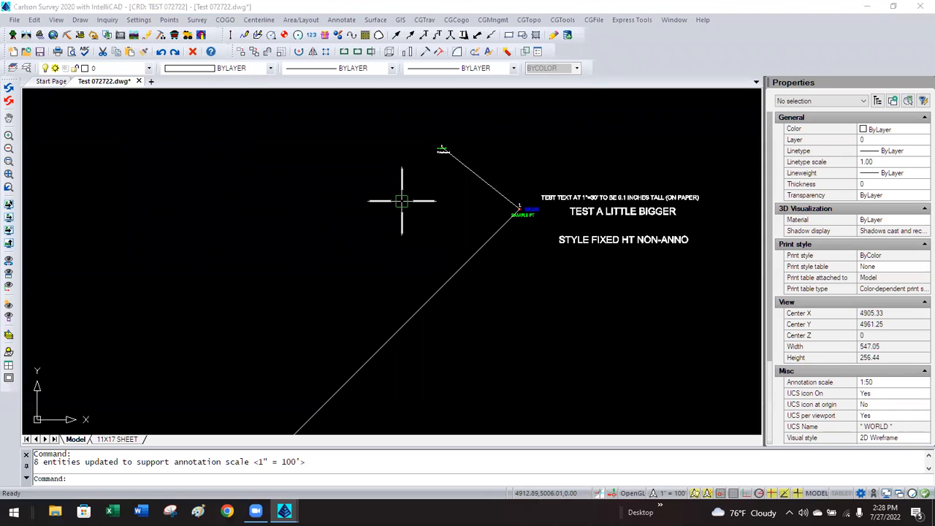
double_click(427, 118)
type("30")
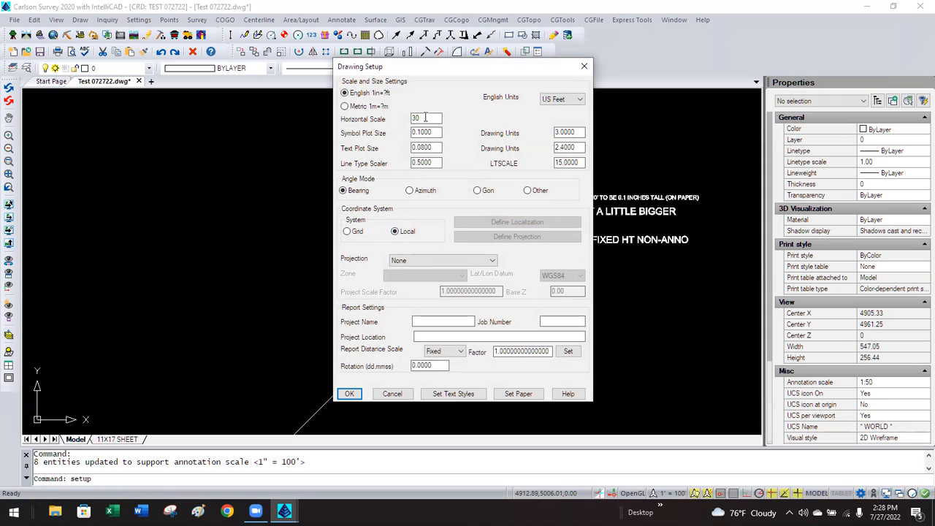
left_click(351, 394)
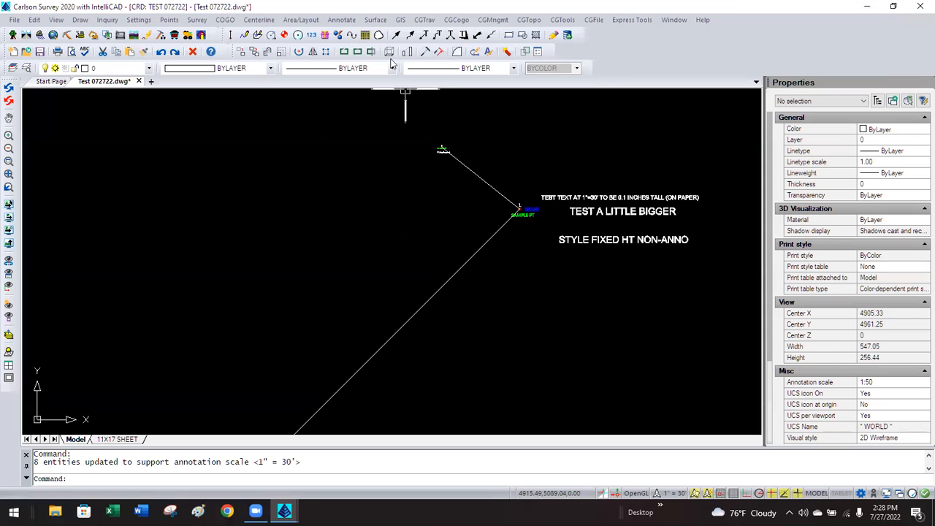
Label the short and long diagonal lines with BearingDistance_ (N 51°31'04" W 73.80', N 45°00'00" E 707.11').
left_click(343, 20)
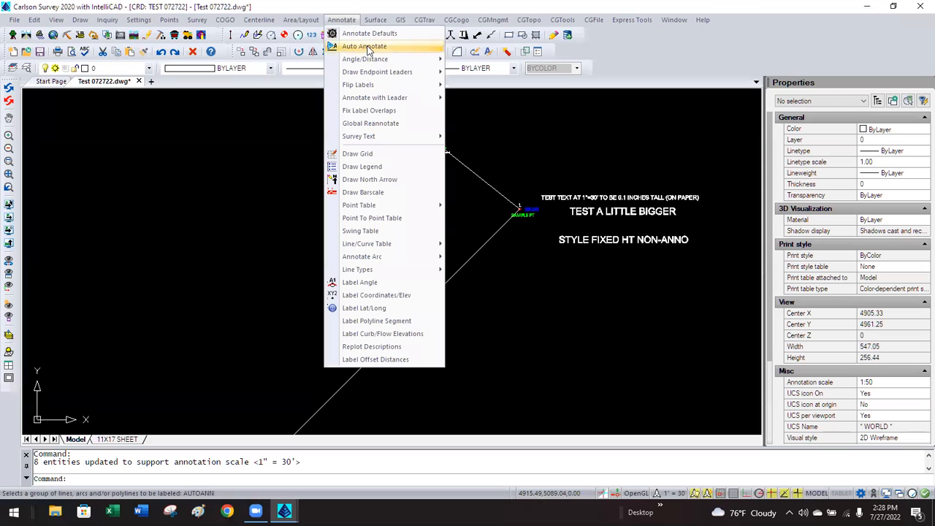
mouse_move(385, 99)
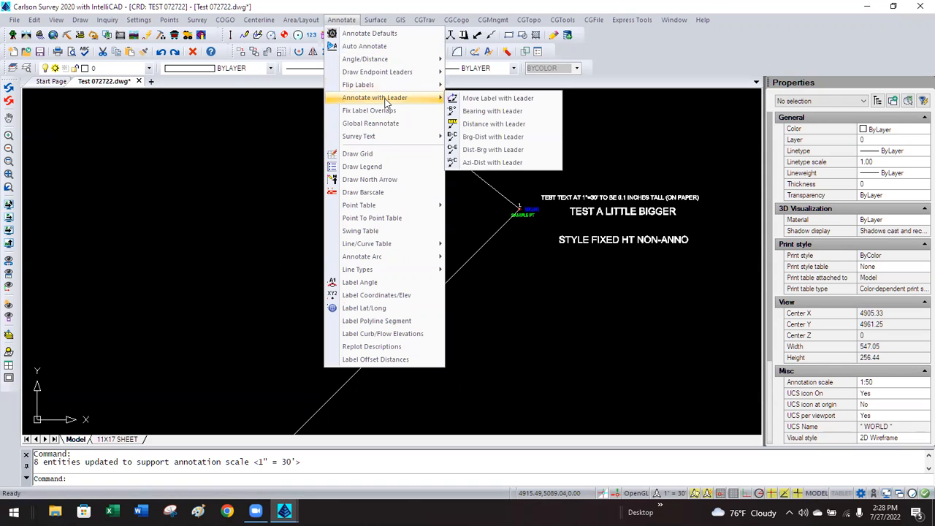
mouse_move(406, 60)
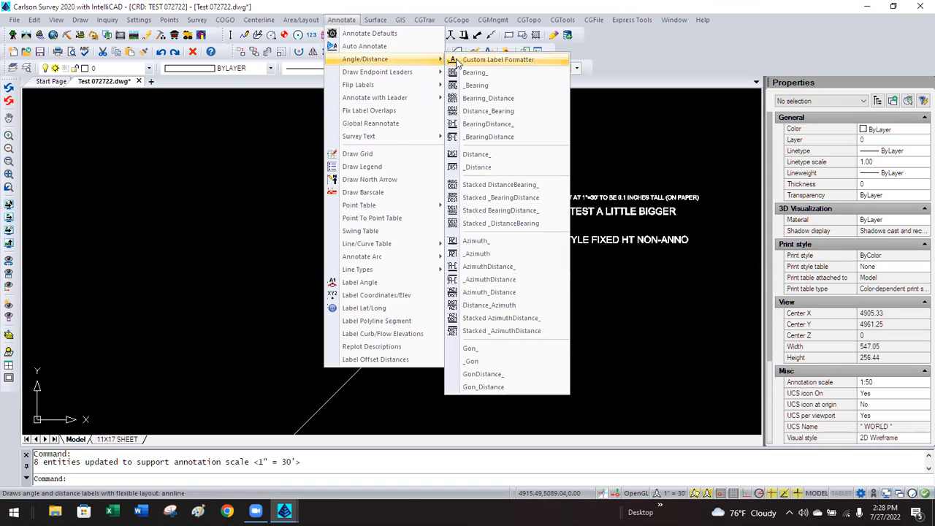
left_click(487, 124)
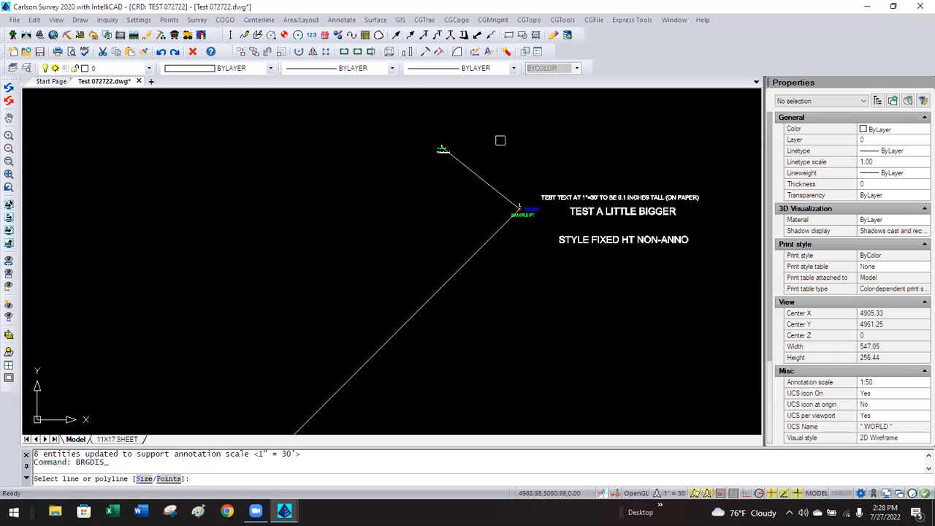
left_click(469, 161)
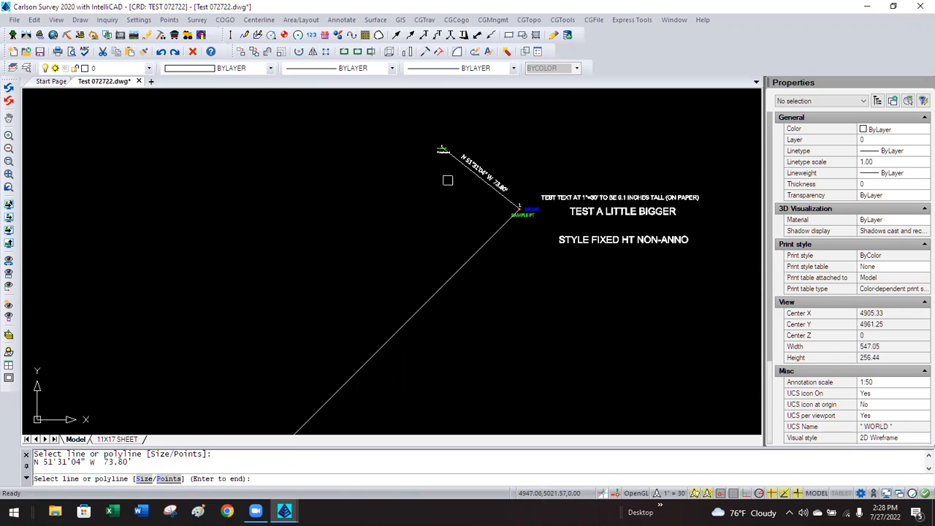
left_click(479, 244)
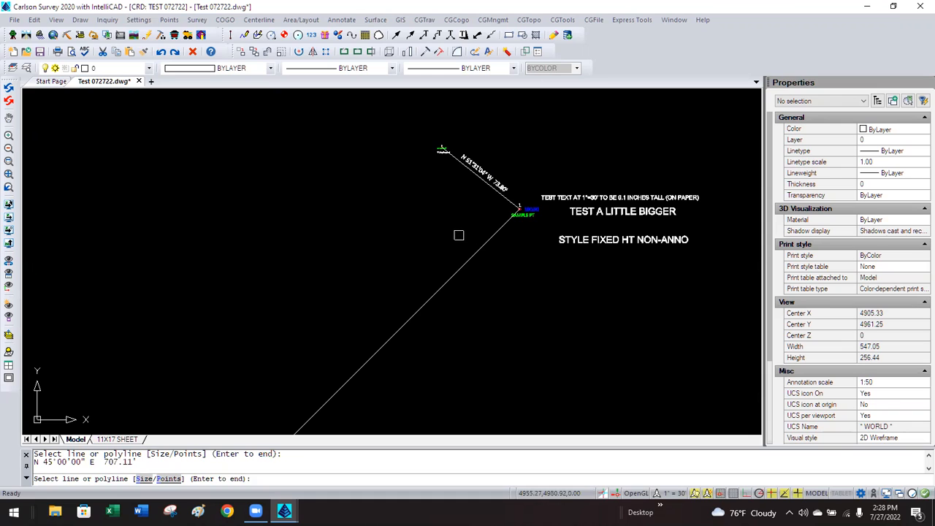
key("Return")
Inspect the new 707.11' label's properties: annotative at 1" = 30', 0.10 paper height.
scroll(447, 201, "down", 1)
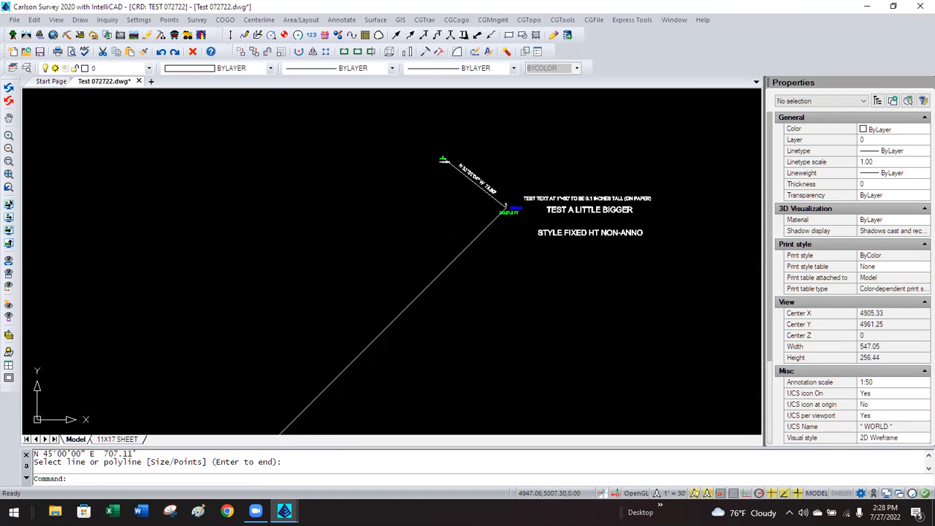
scroll(444, 202, "down", 2)
scroll(313, 376, "up", 2)
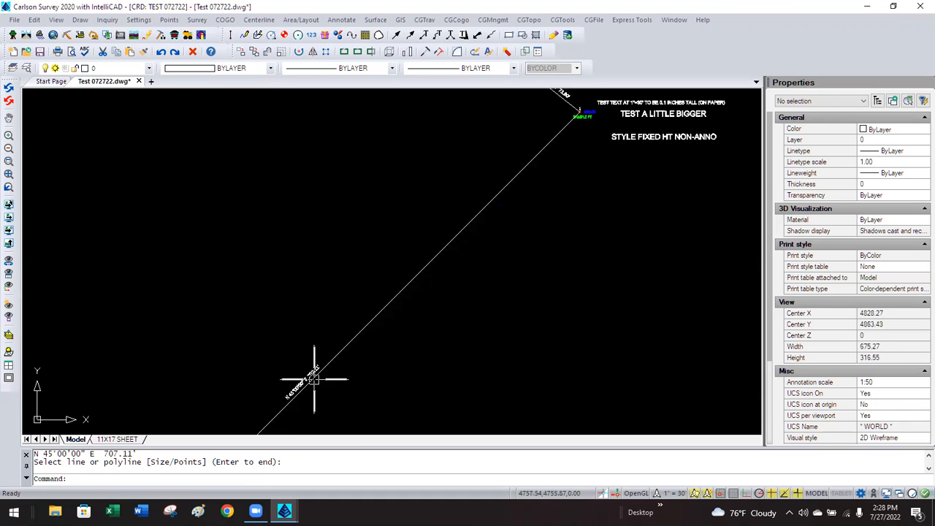
left_click(311, 371)
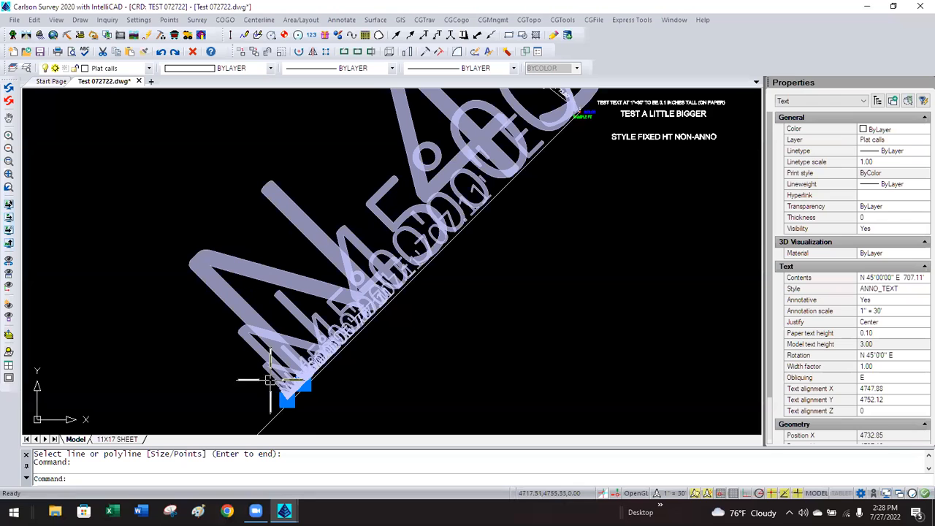
scroll(361, 365, "down", 3)
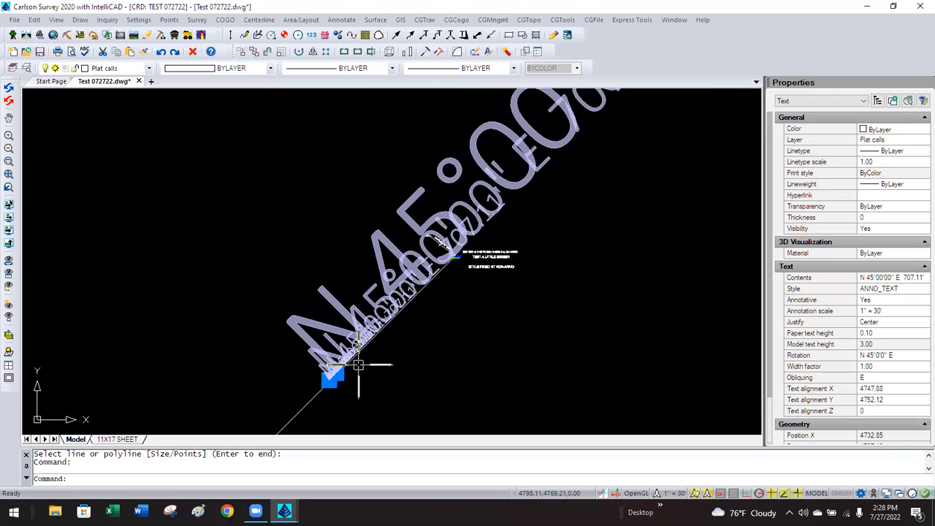
scroll(358, 365, "down", 1)
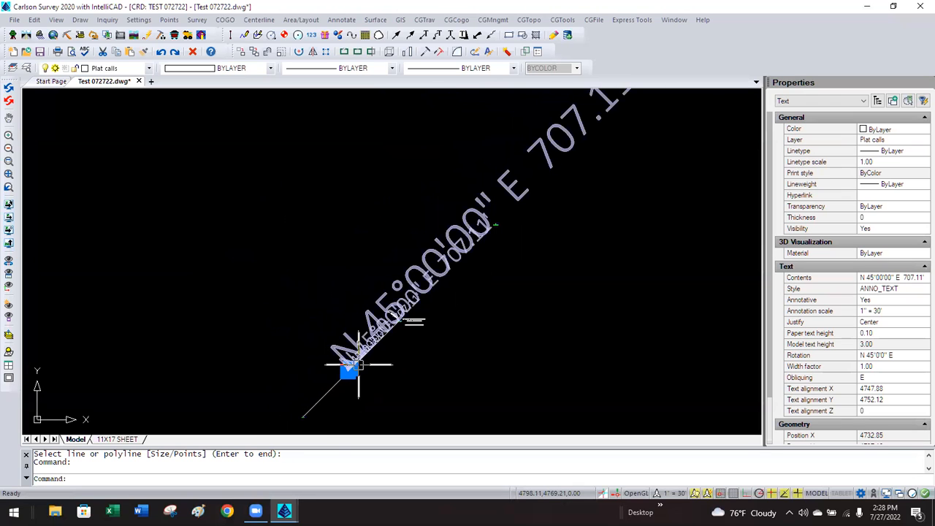
scroll(355, 365, "up", 1)
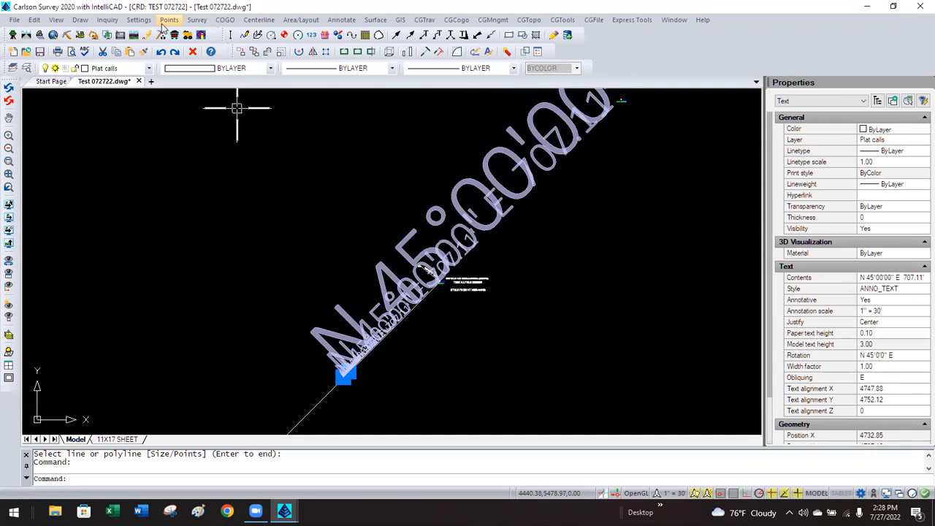
key("Escape")
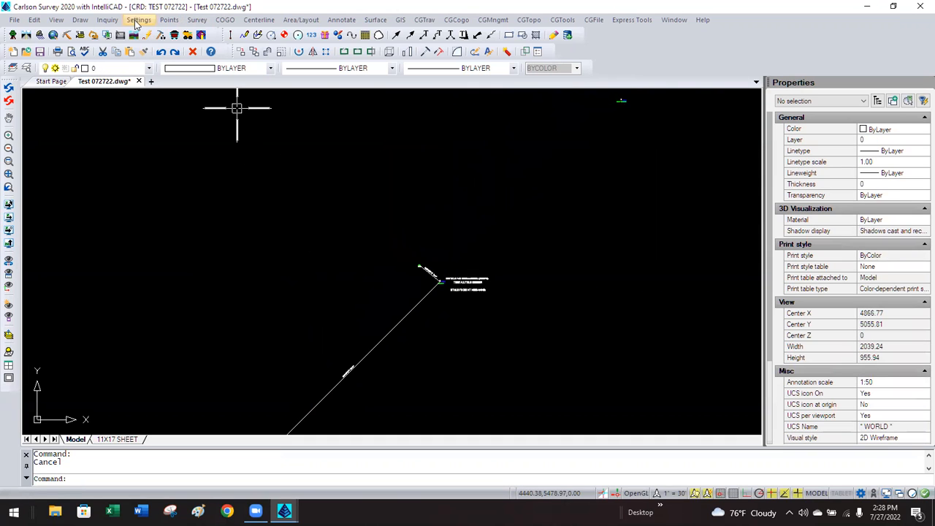
left_click(137, 20)
Open Carlson Configure General Settings and close it without changes.
left_click(158, 59)
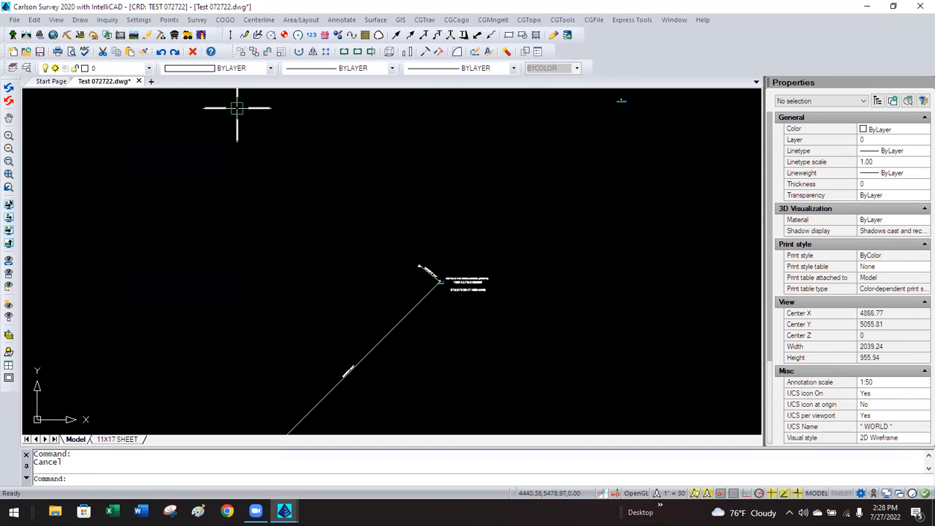
left_click(379, 194)
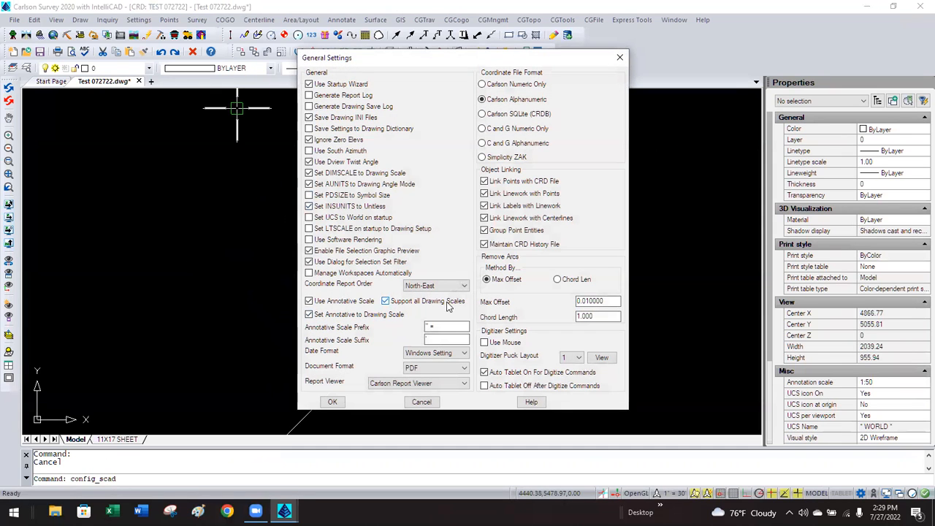
left_click(420, 402)
key("Escape")
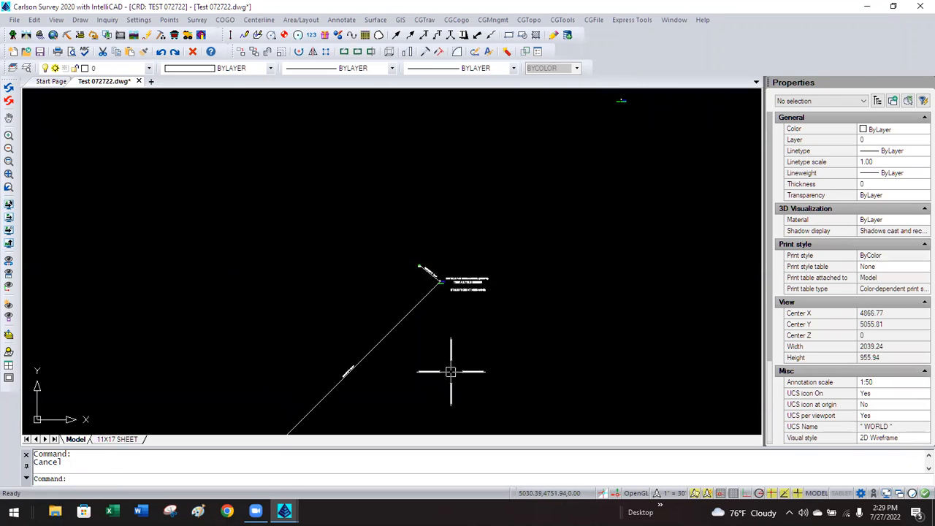
Leave the status-bar annotation scale unchanged and switch to the 11X17 SHEET layout.
left_click(673, 493)
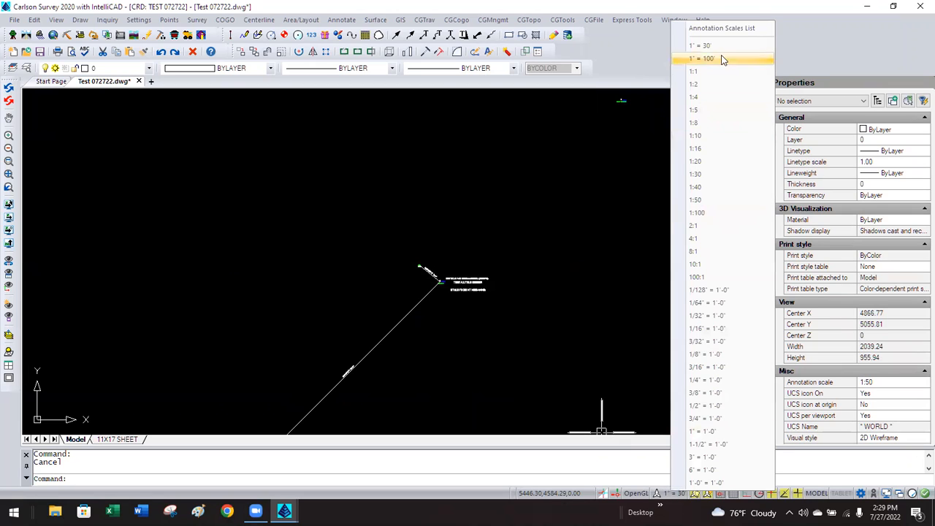
left_click(552, 233)
left_click(485, 219)
left_click(469, 216)
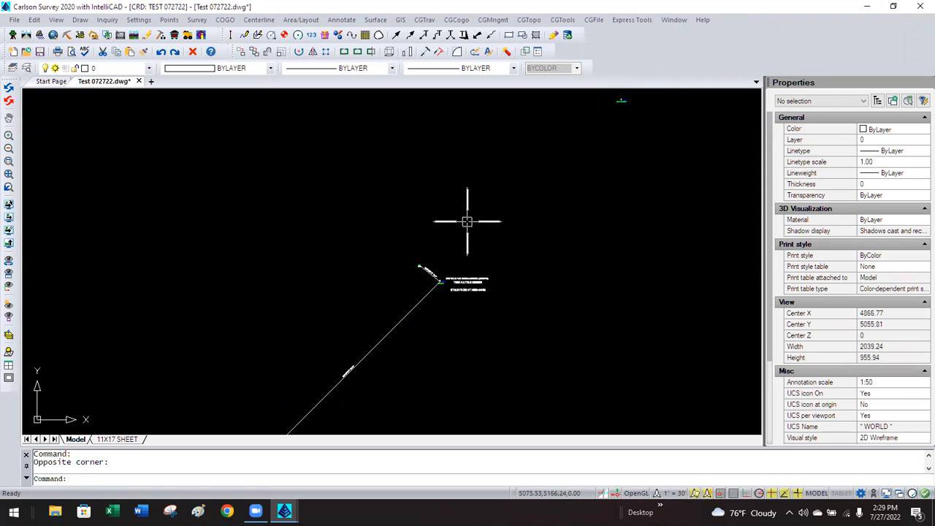
left_click(117, 438)
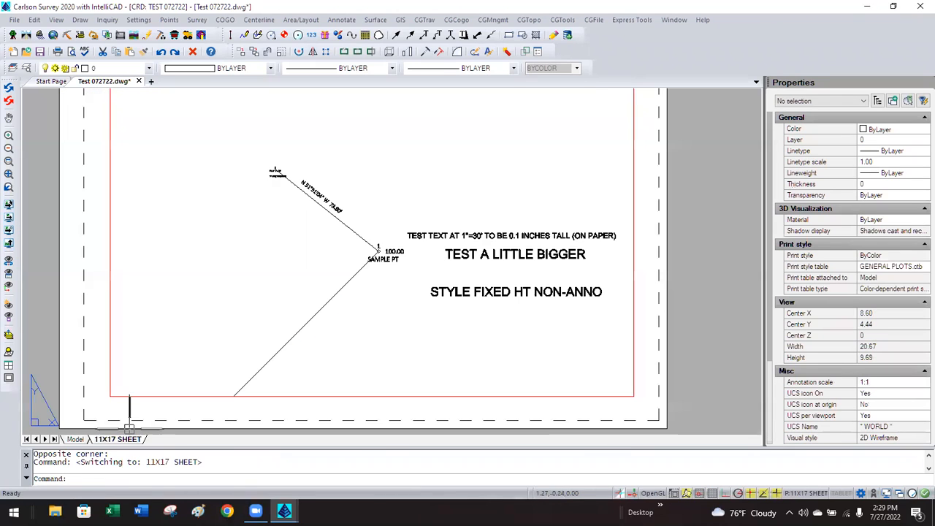
Cycle the sheet viewport's annotation scale through 1:20 and 1:50, ending at 1:5.
left_click(335, 397)
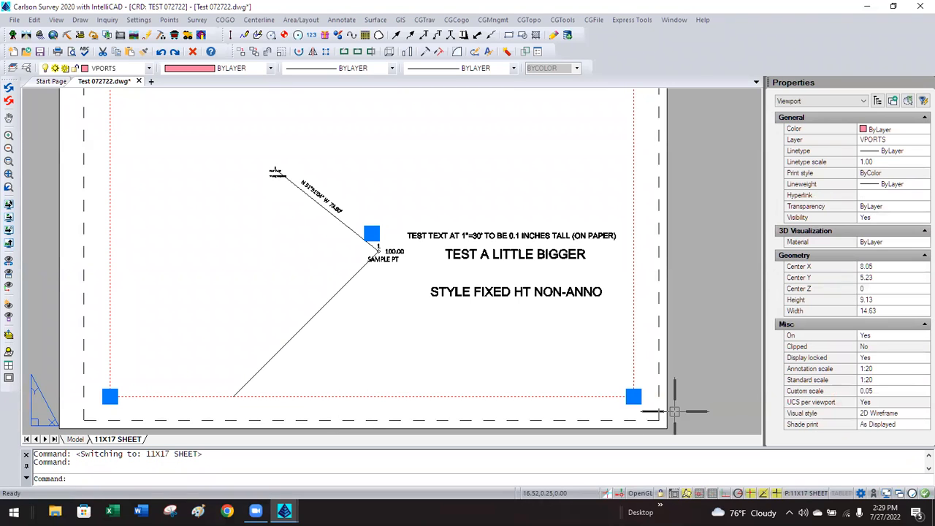
left_click(885, 368)
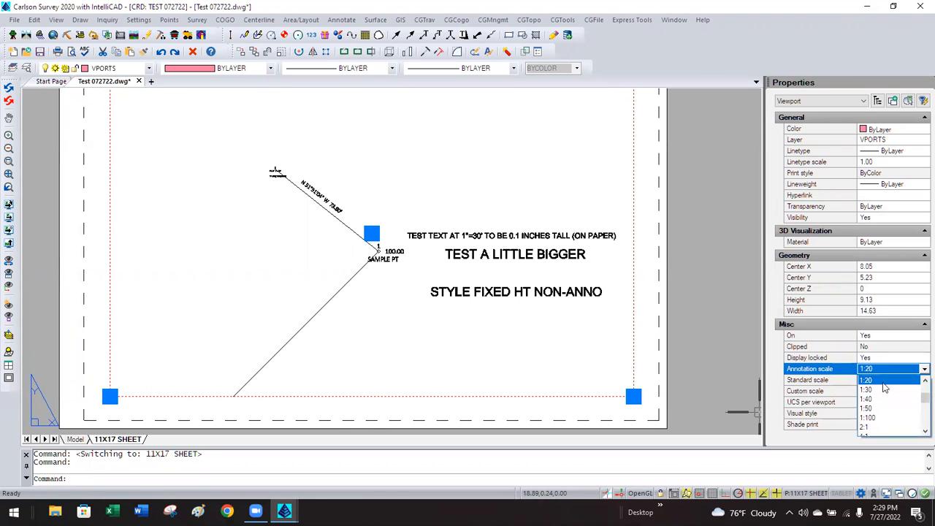
left_click(880, 394)
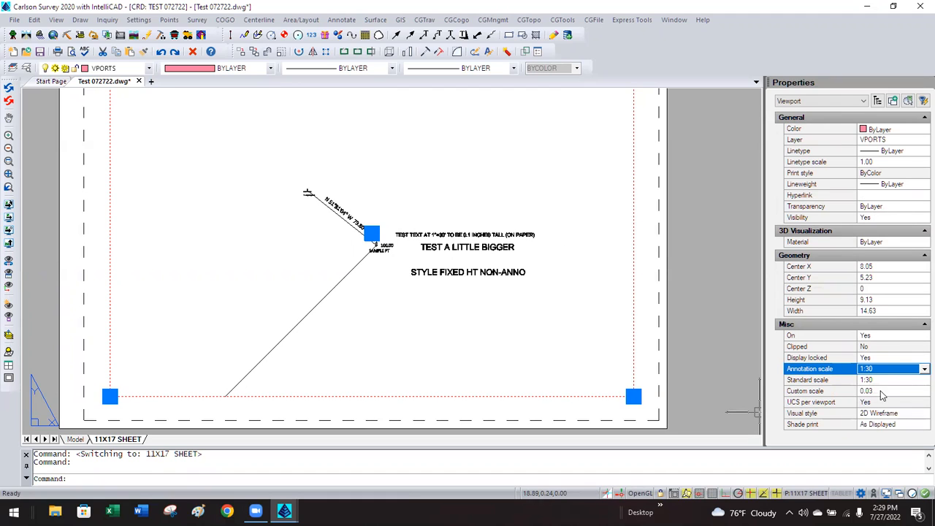
left_click(888, 369)
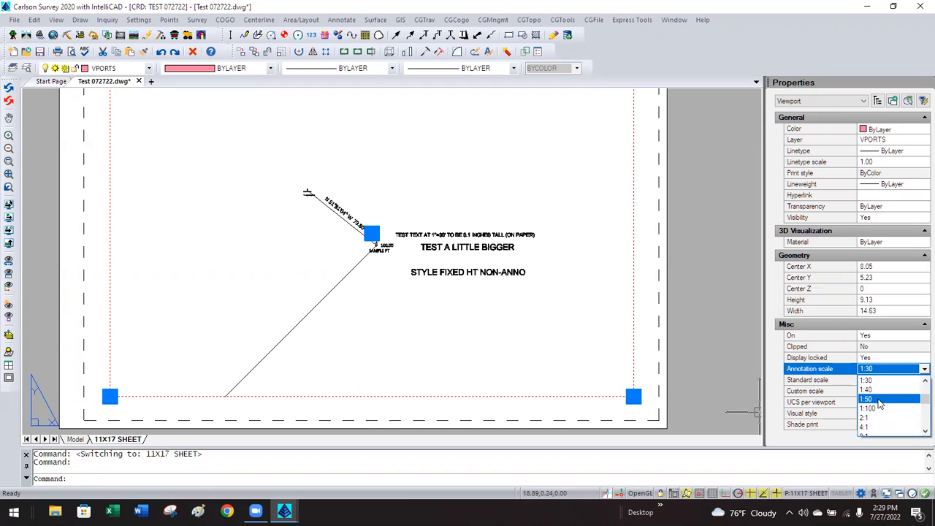
left_click(880, 400)
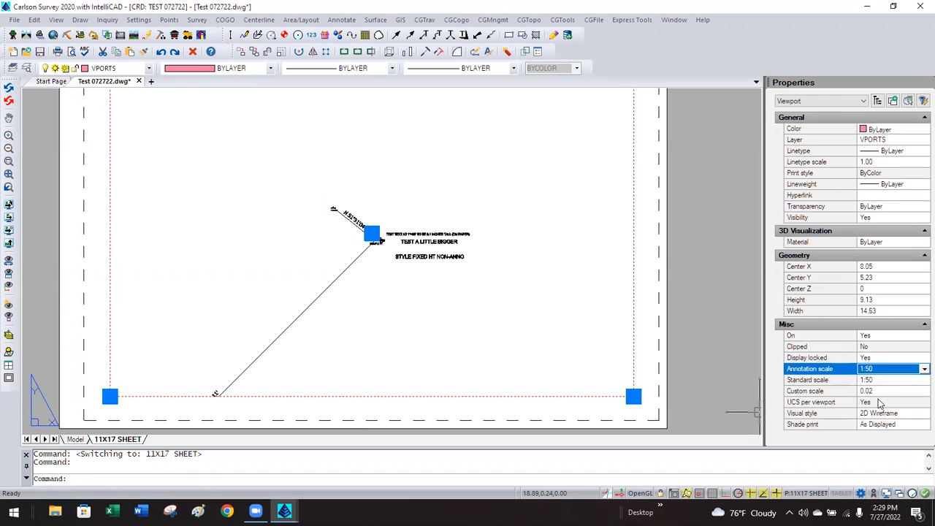
left_click(879, 370)
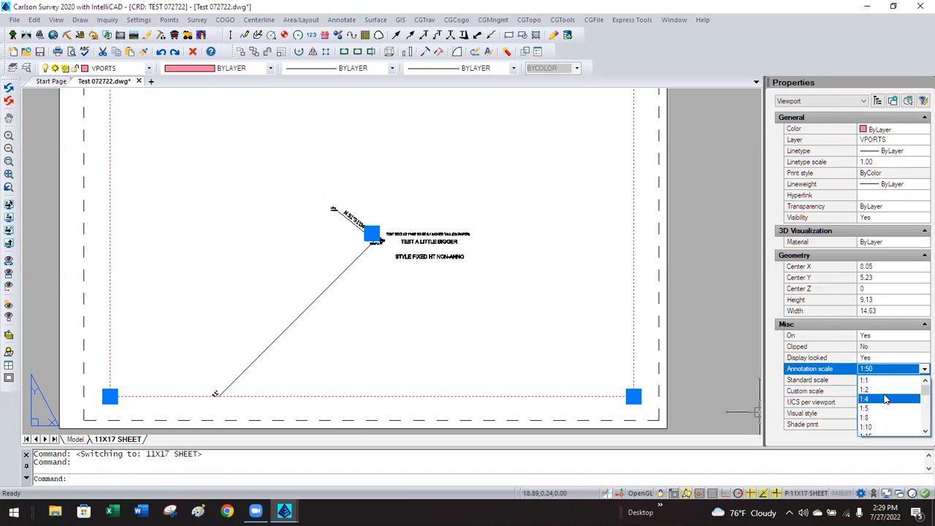
left_click(895, 407)
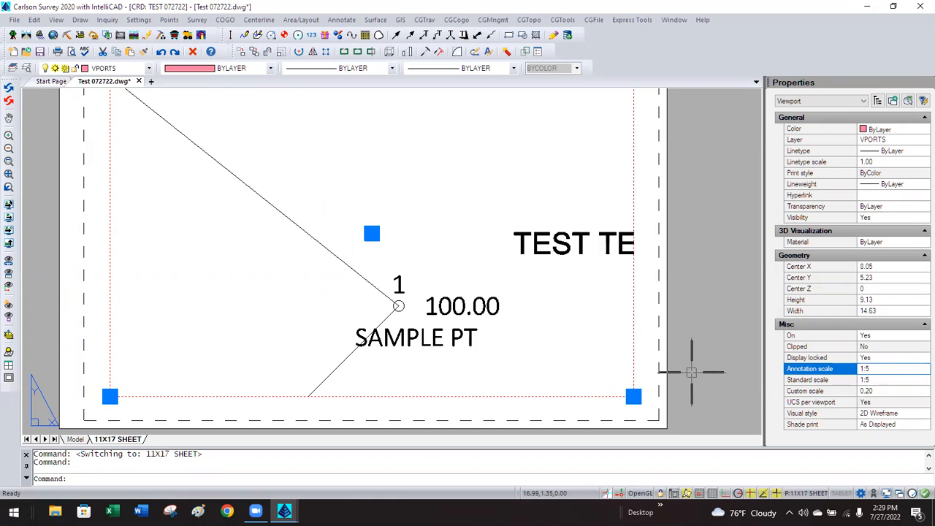
scroll(689, 371, "down", 2)
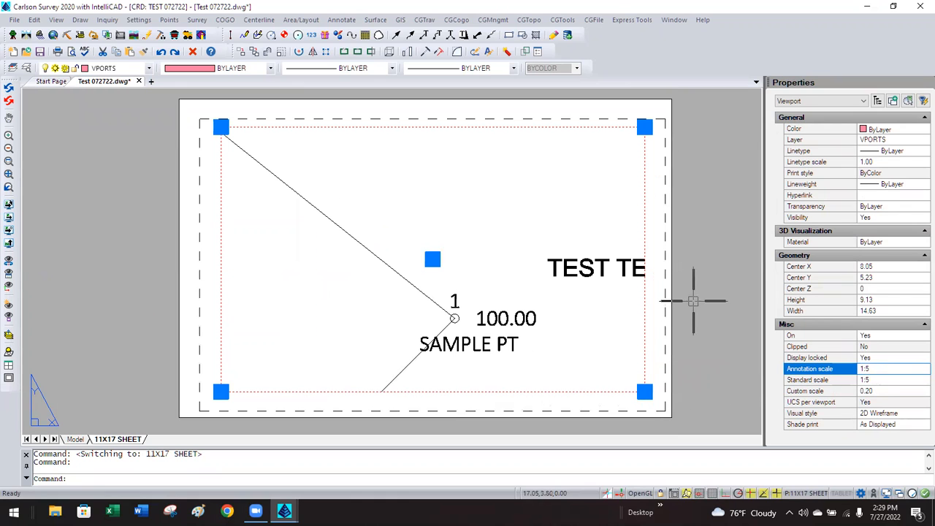
key("Escape")
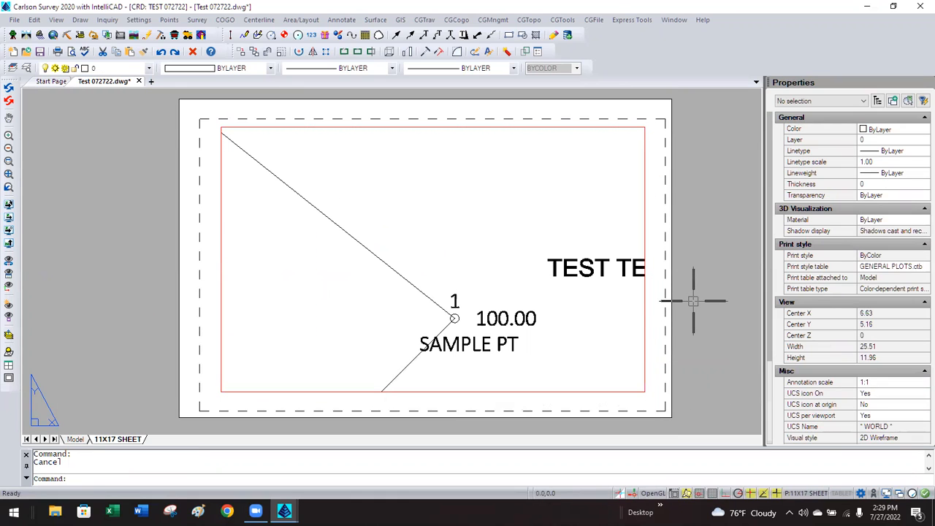
Set the sheet viewport's Display locked property to No.
left_click(646, 306)
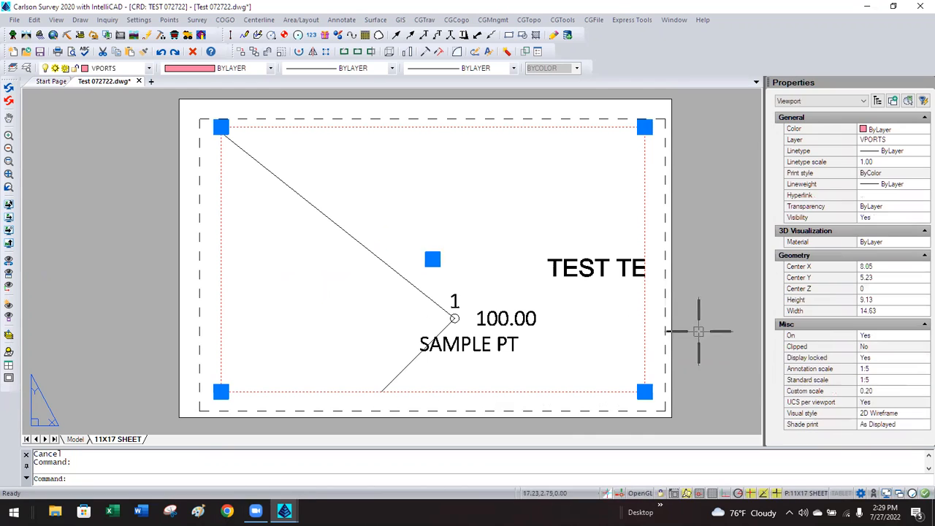
left_click(873, 358)
left_click(873, 359)
left_click(874, 379)
Pan inside the viewport to frame point 5, the Alley Unopened labels and the lot line.
double_click(504, 218)
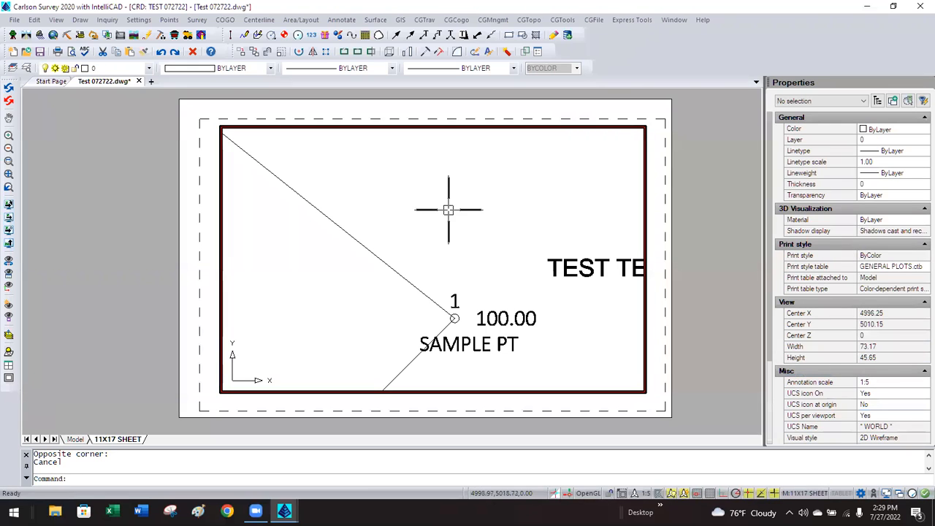
type("pan")
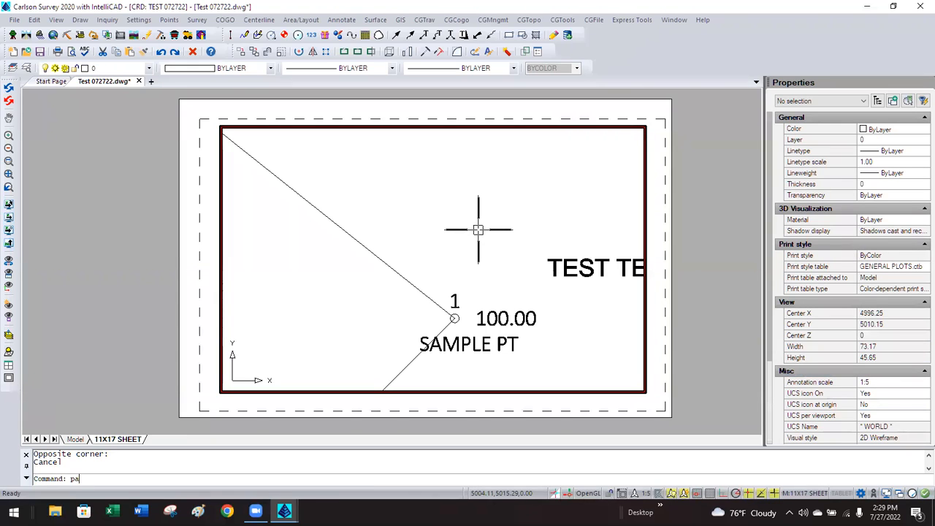
key("Return")
mouse_move(396, 192)
left_mouse_down()
mouse_move(526, 271)
mouse_move(509, 273)
left_mouse_up()
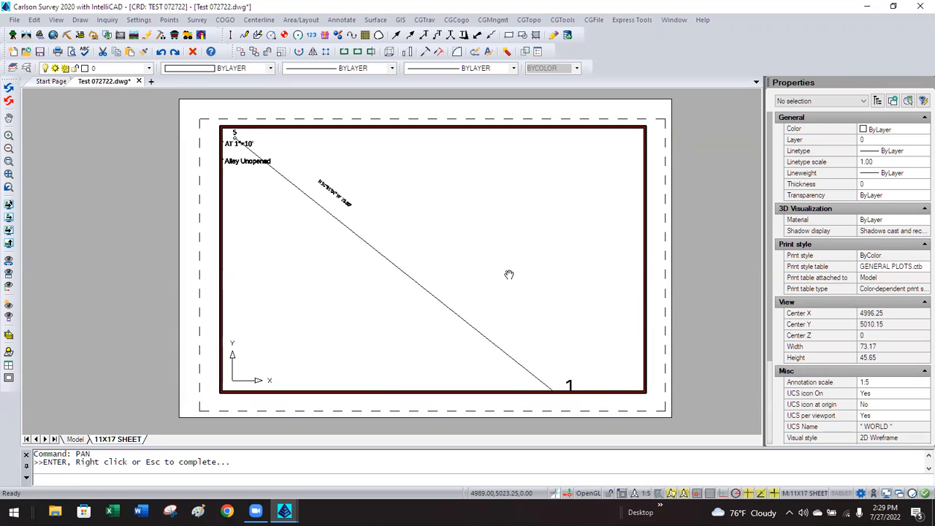
key("Escape")
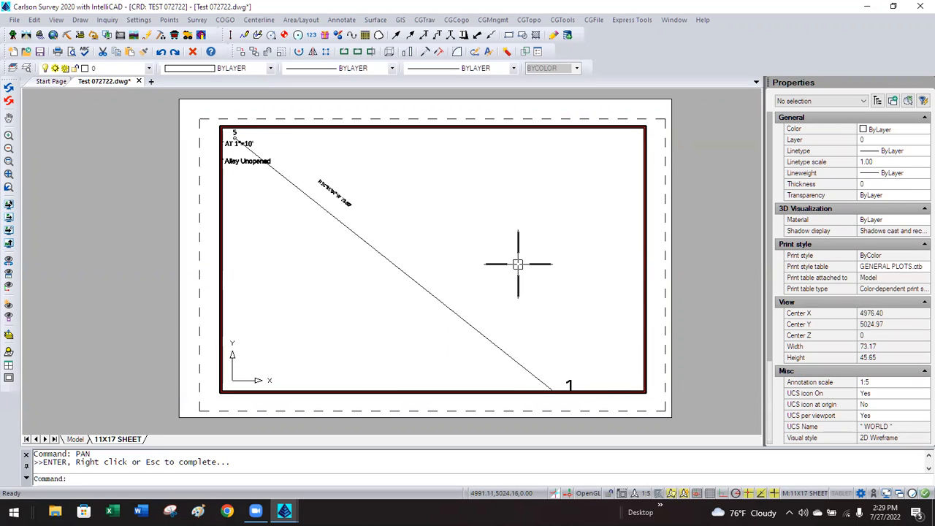
double_click(687, 229)
Set the sheet viewport's Display locked property back to Yes.
left_click(644, 256)
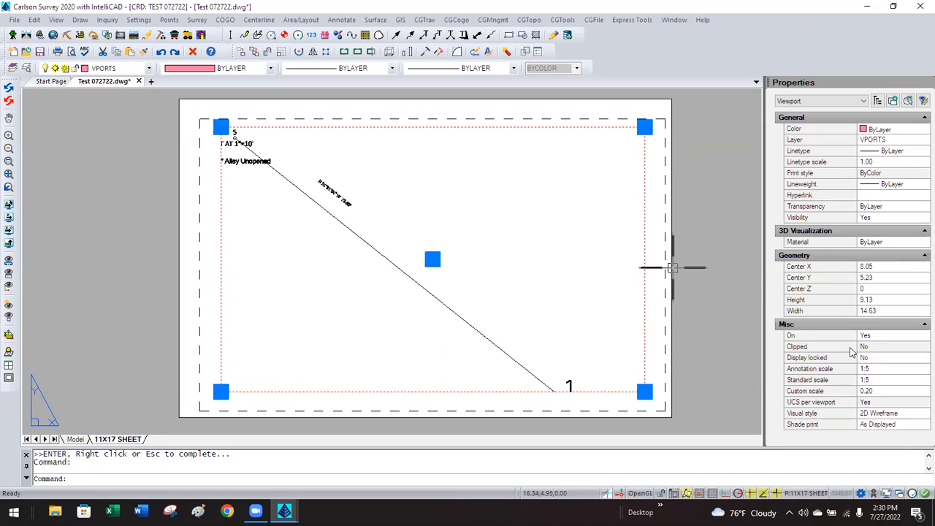
left_click(879, 359)
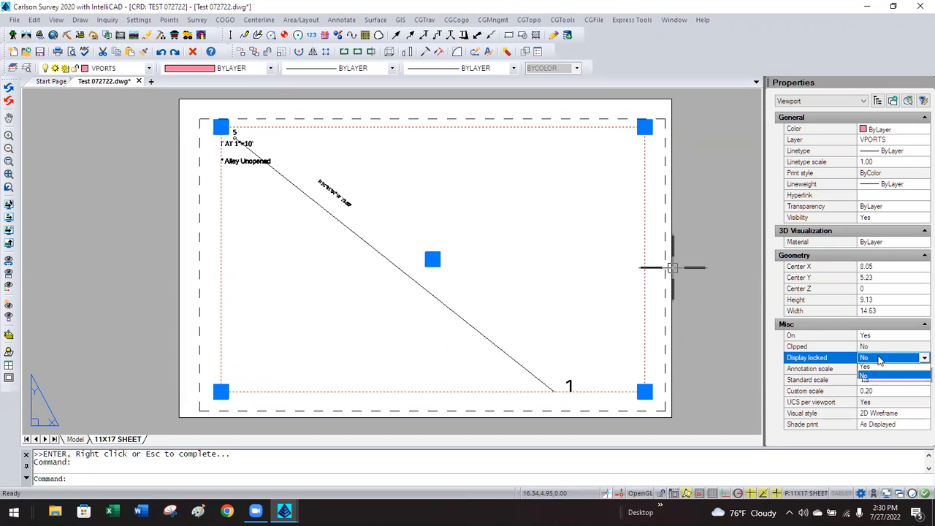
left_click(877, 361)
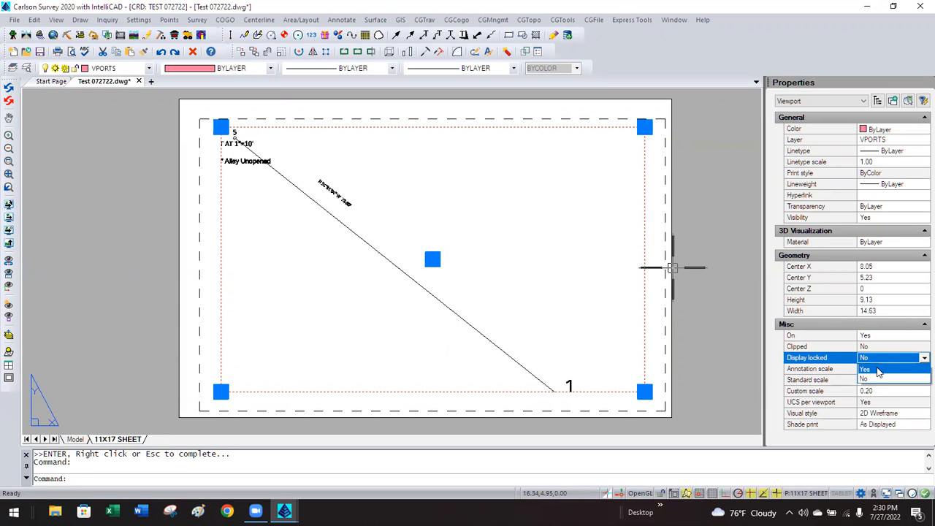
left_click(876, 369)
Change the viewport annotation scale to 1:10, then to 1:30.
double_click(881, 371)
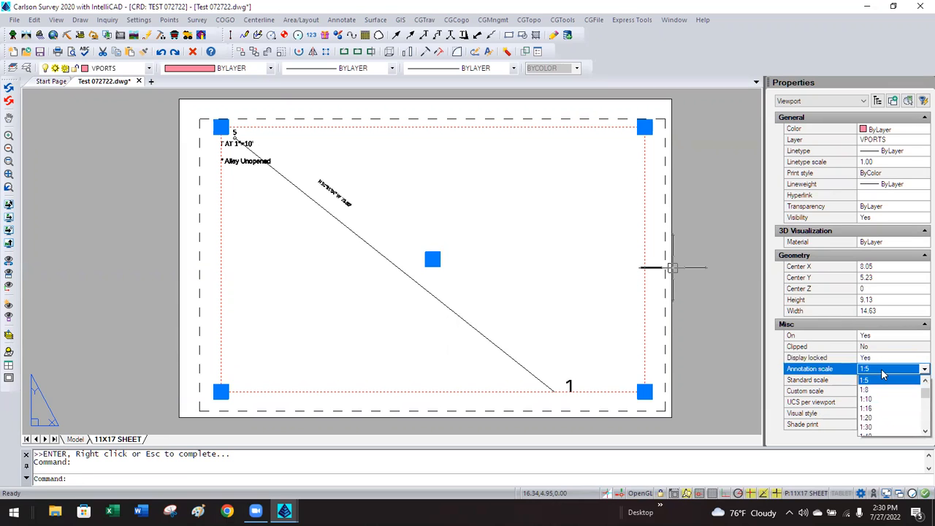
left_click(875, 399)
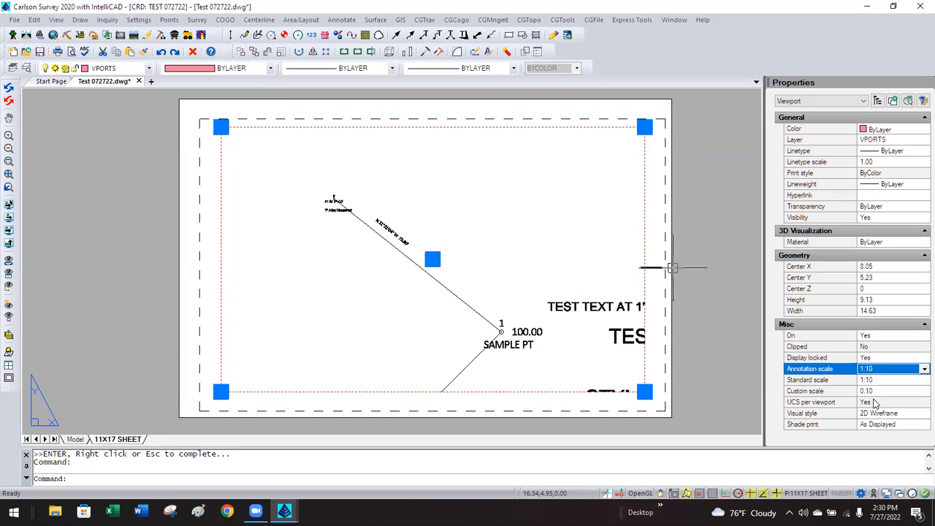
left_click(883, 371)
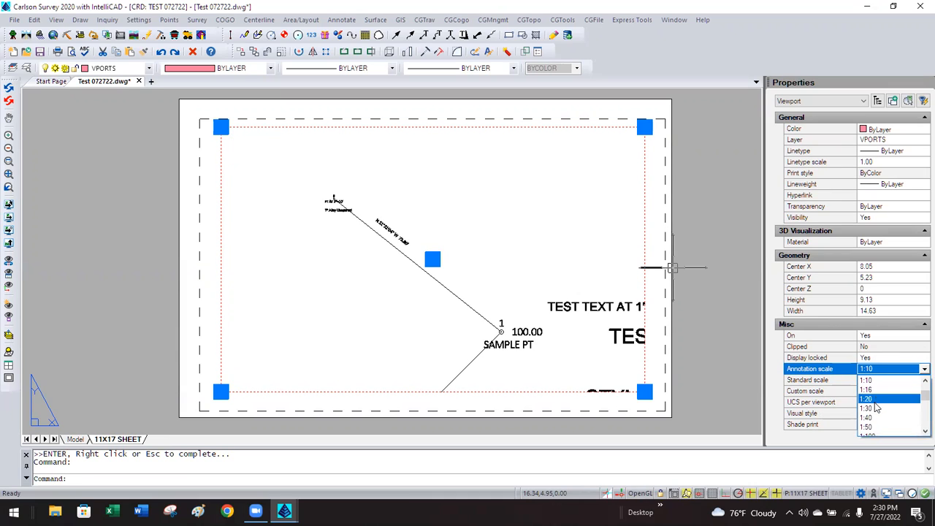
left_click(876, 408)
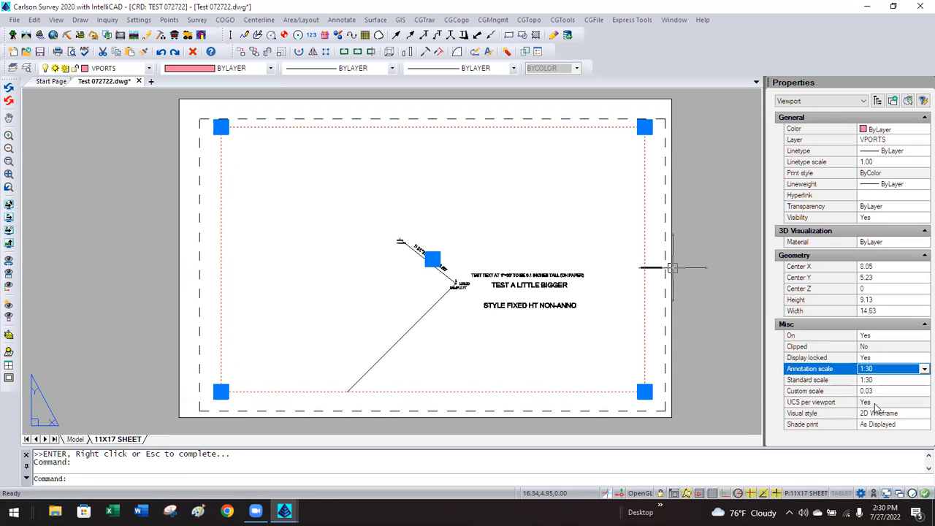
key("Escape")
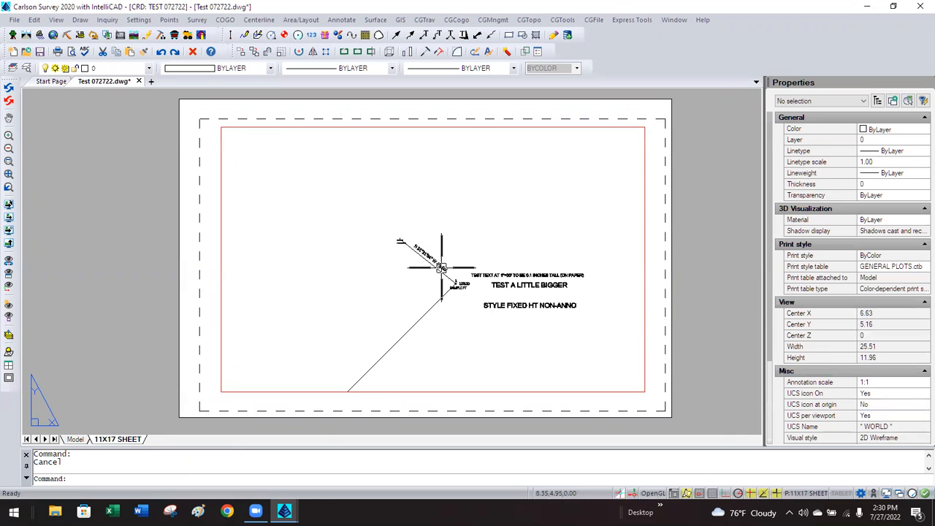
scroll(446, 265, "up", 2)
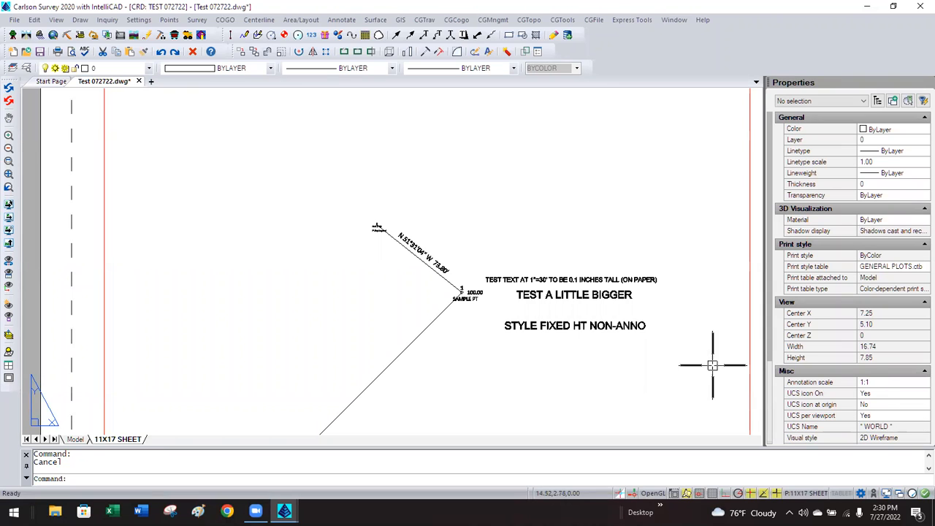
Raise the viewport annotation scale to 1:100 and activate the viewport.
left_click(747, 322)
left_click(747, 322)
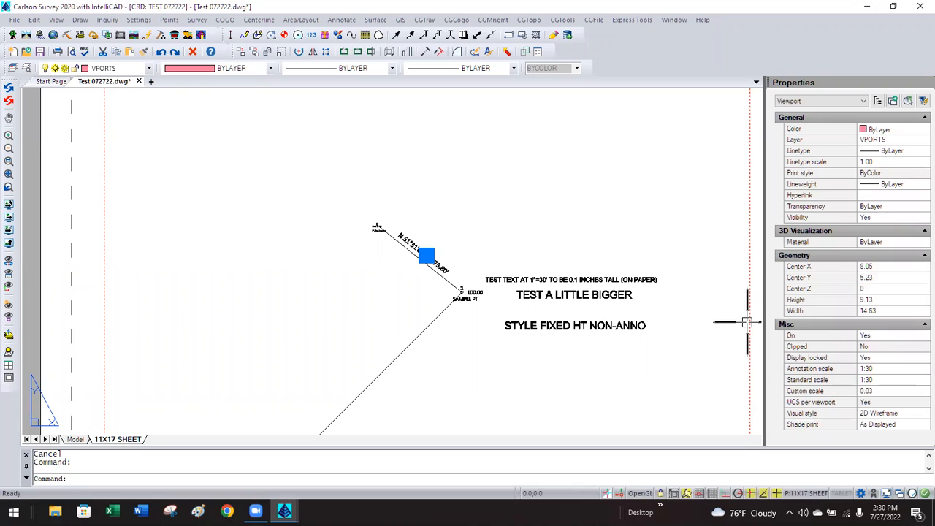
left_click(877, 373)
left_click(879, 372)
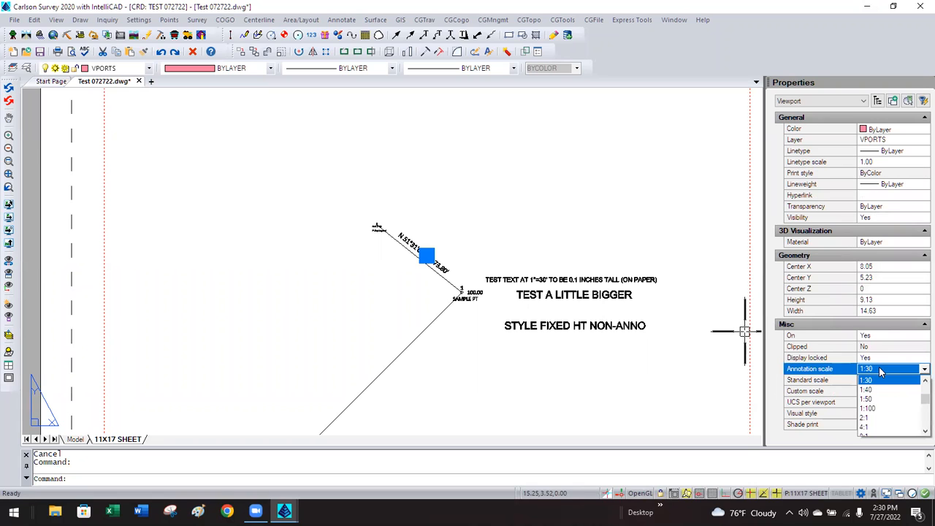
left_click(876, 407)
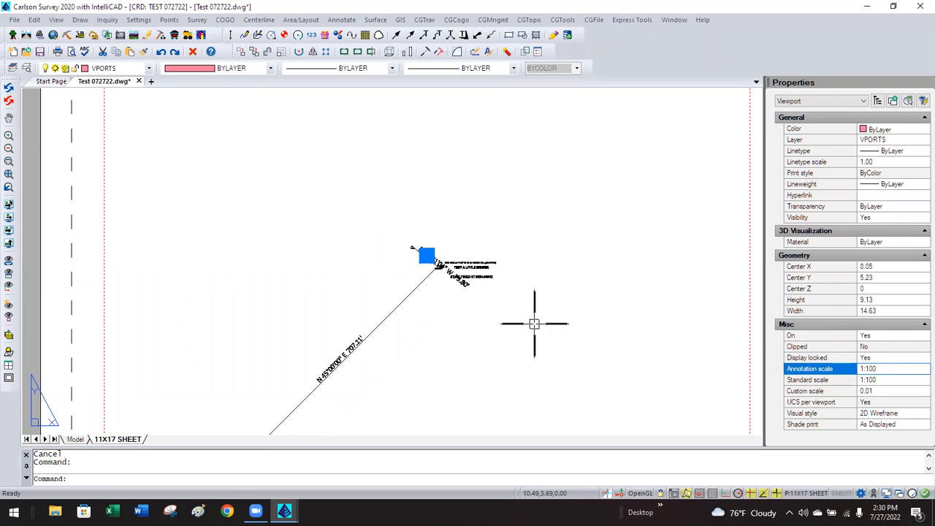
left_click(883, 372)
key("Escape")
key("Escape")
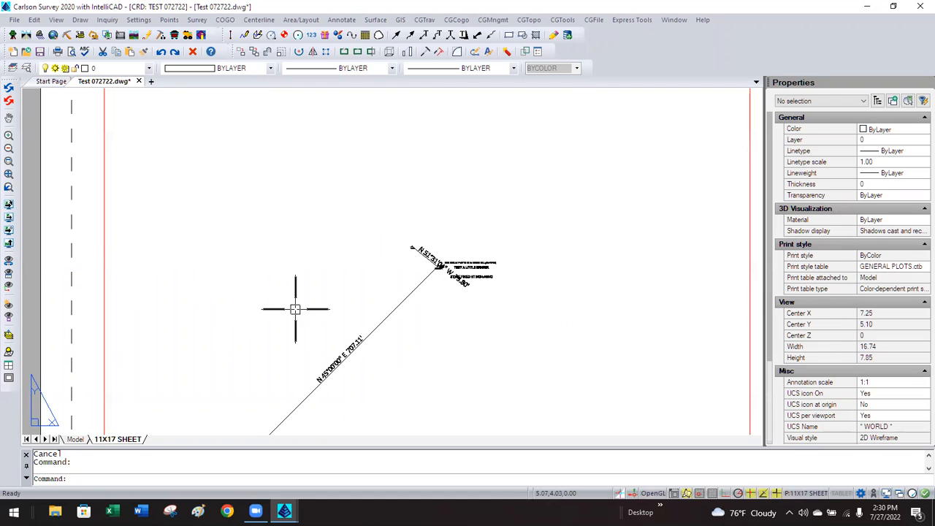
double_click(323, 338)
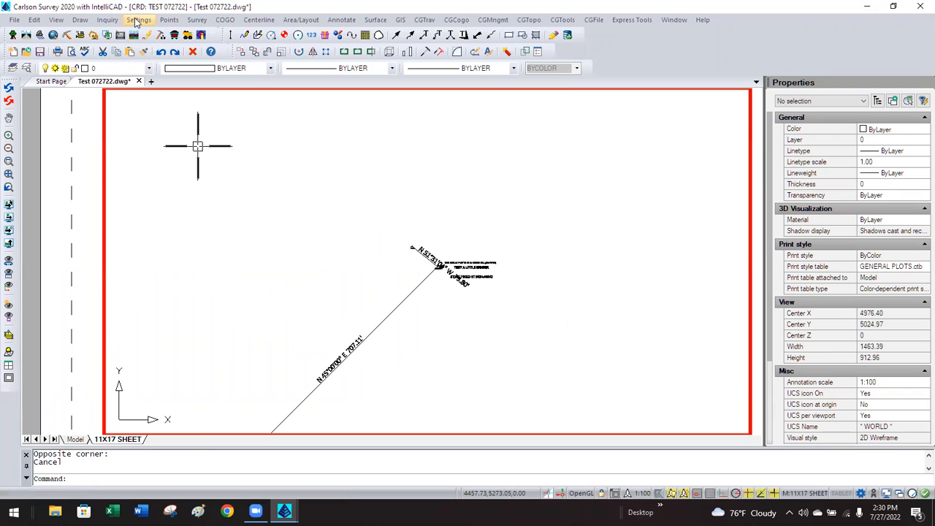
Check Use Annotative Scale in Carlson General Settings, then inspect the N 45°00'00" E 707.11' label's properties.
left_click(137, 20)
left_click(159, 59)
left_click(378, 195)
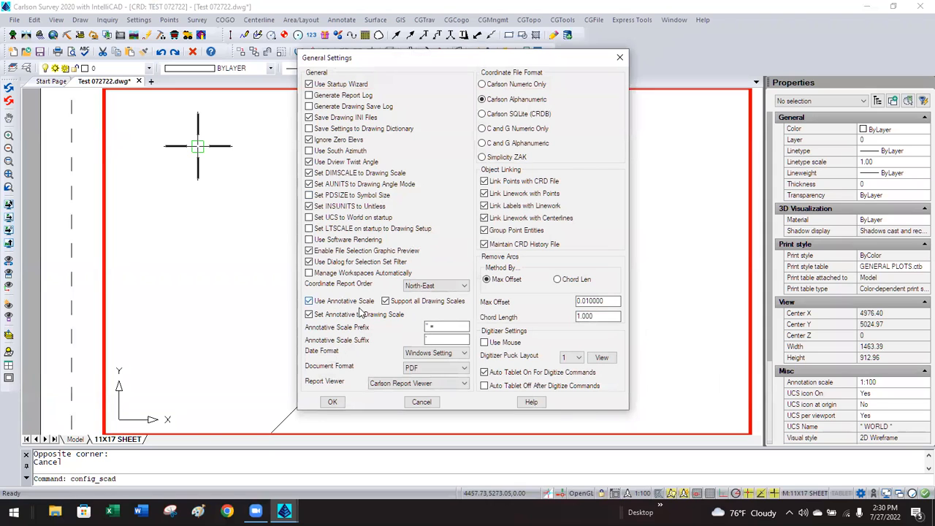
left_click(423, 402)
left_click(379, 284)
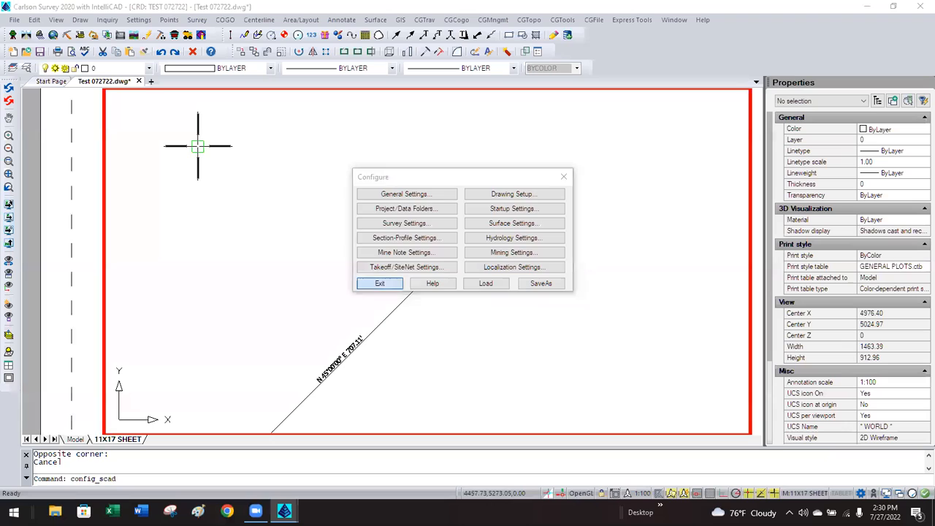
left_click(354, 341)
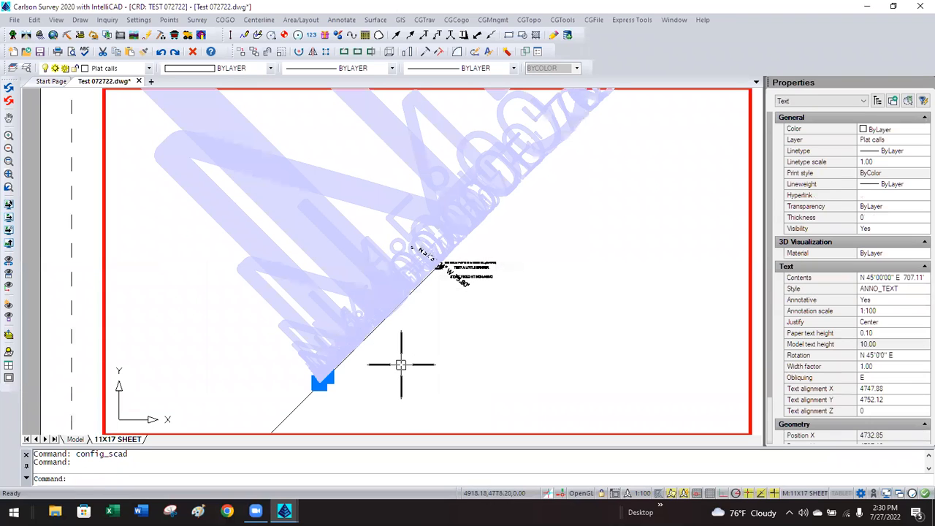
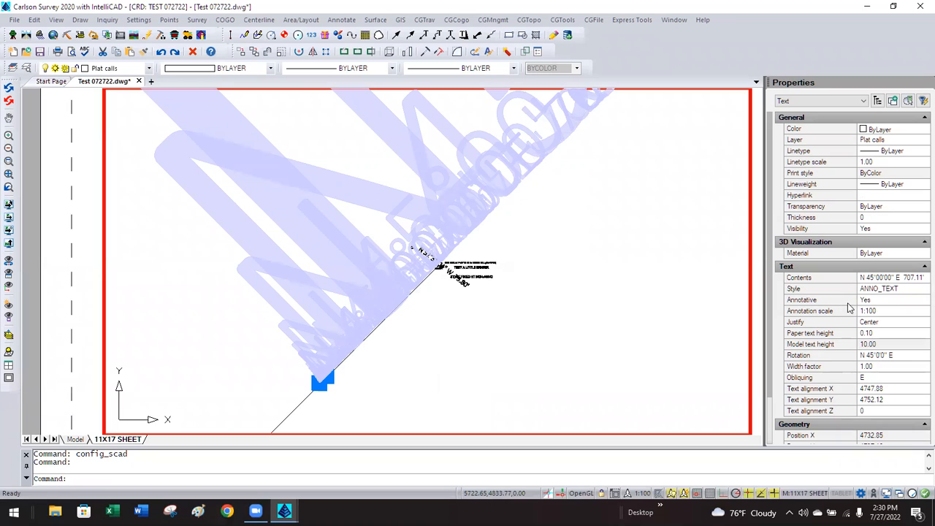
Confirm the bearing label is Annotative, return to paper space, and zoom out to the full 11X17 SHEET.
left_click(879, 301)
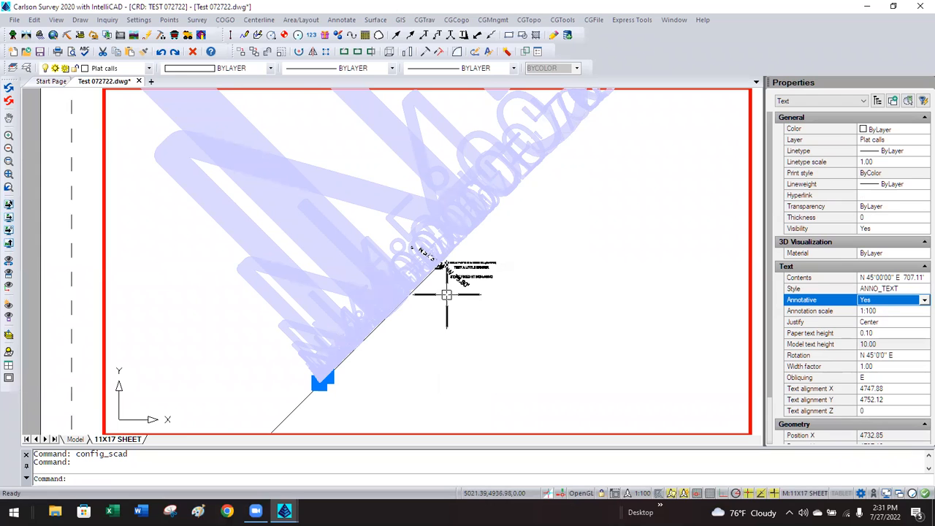
double_click(91, 276)
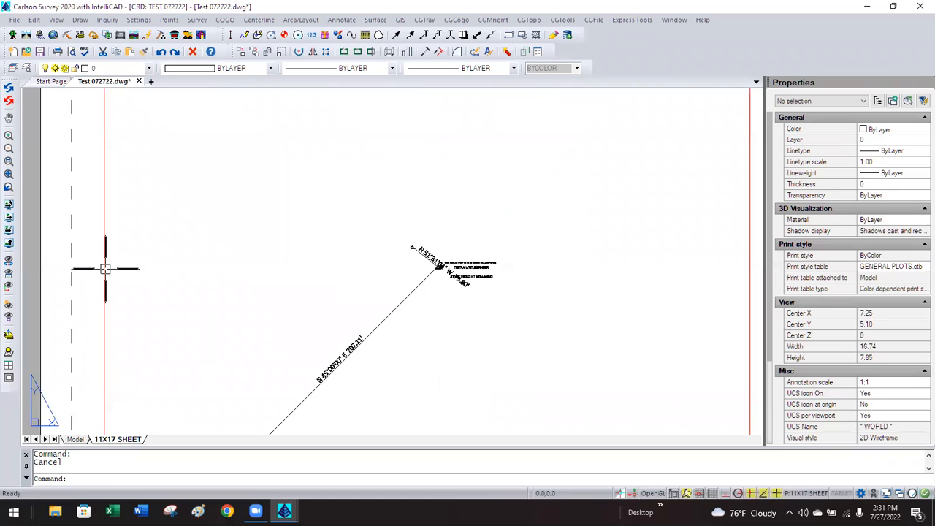
scroll(300, 284, "down", 5)
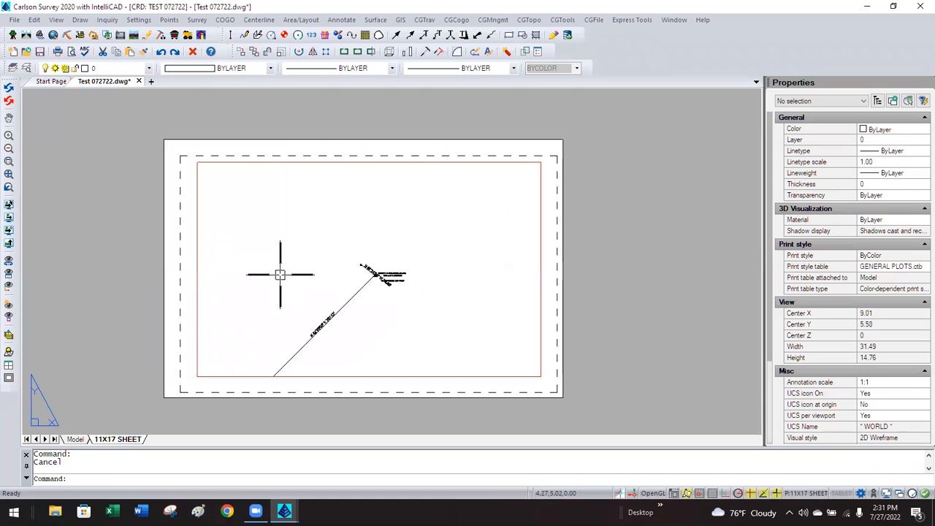
Switch to model space and zoom out over the drawing.
left_click(75, 438)
scroll(292, 261, "down", 3)
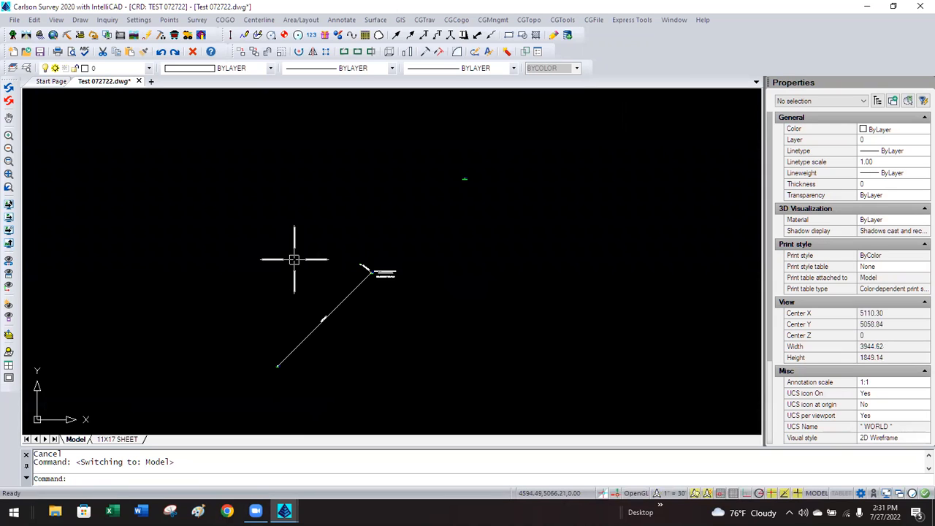
left_click(248, 384)
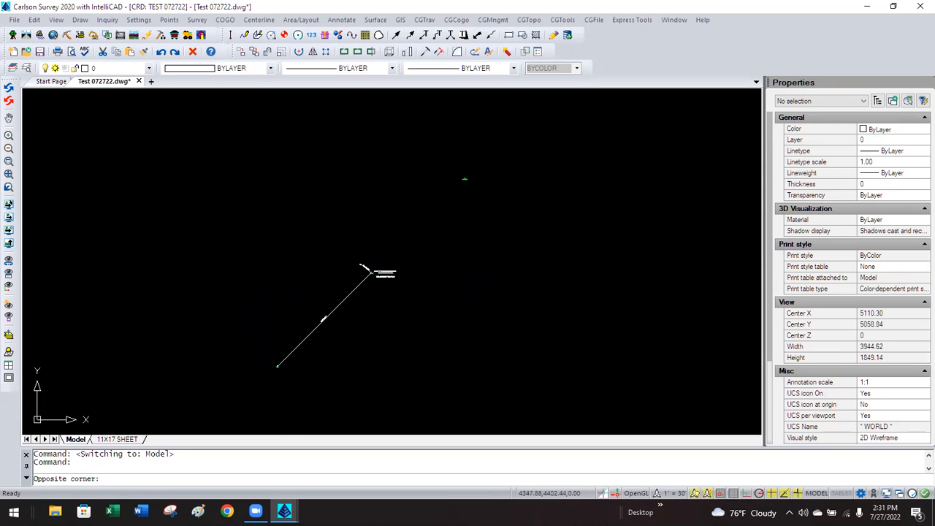
key("Escape")
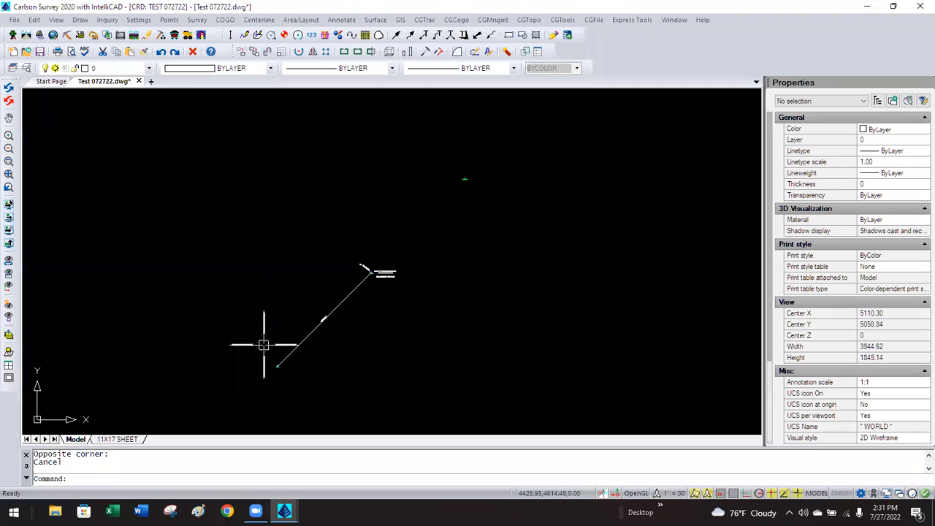
Erase all points by number with their symbols, keeping the coordinate file.
left_click(168, 20)
left_click(196, 153)
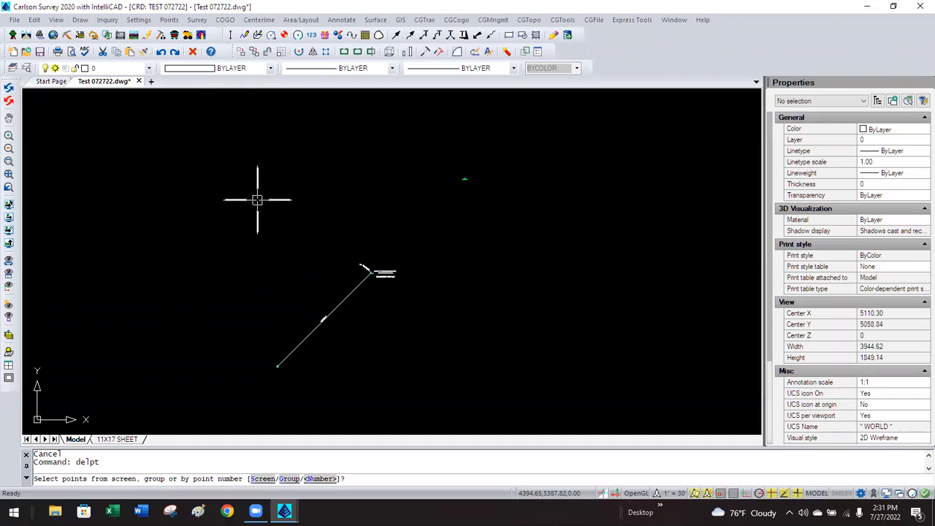
type("n")
key("Return")
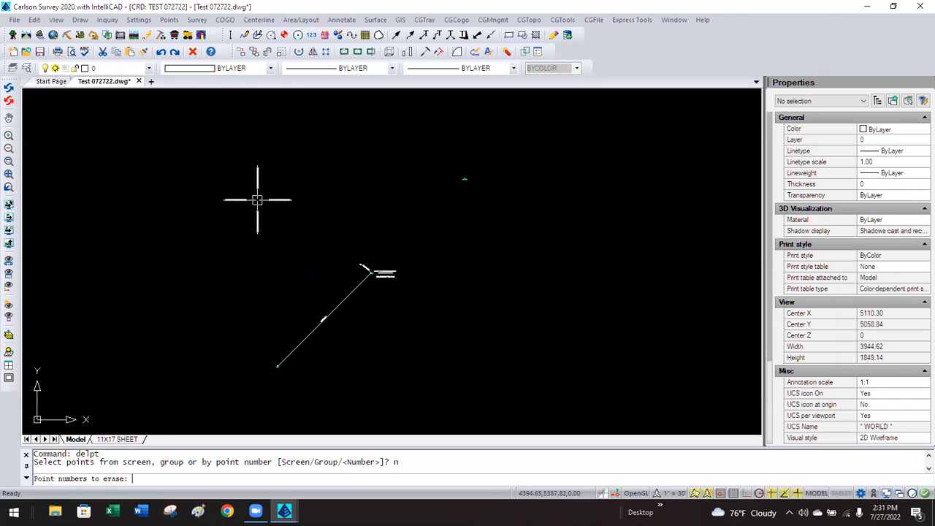
type("all")
key("Return")
key("Return")
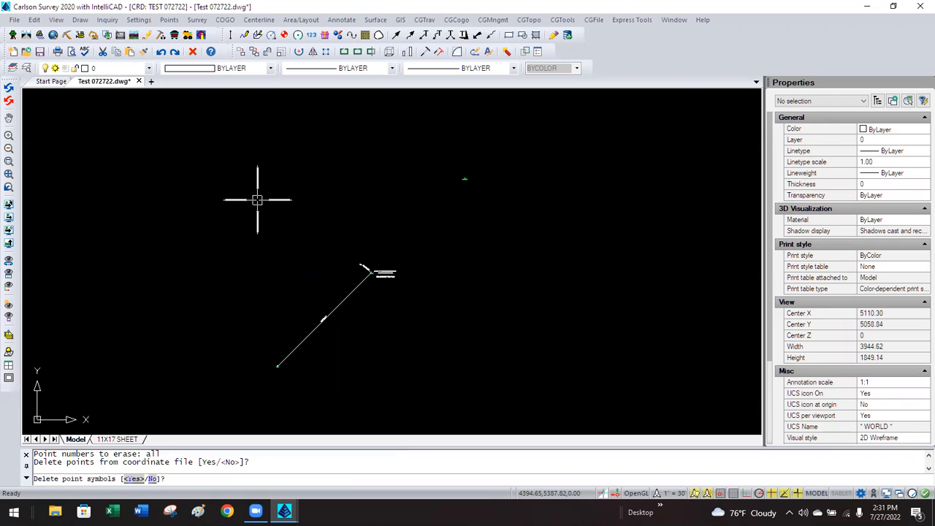
key("Return")
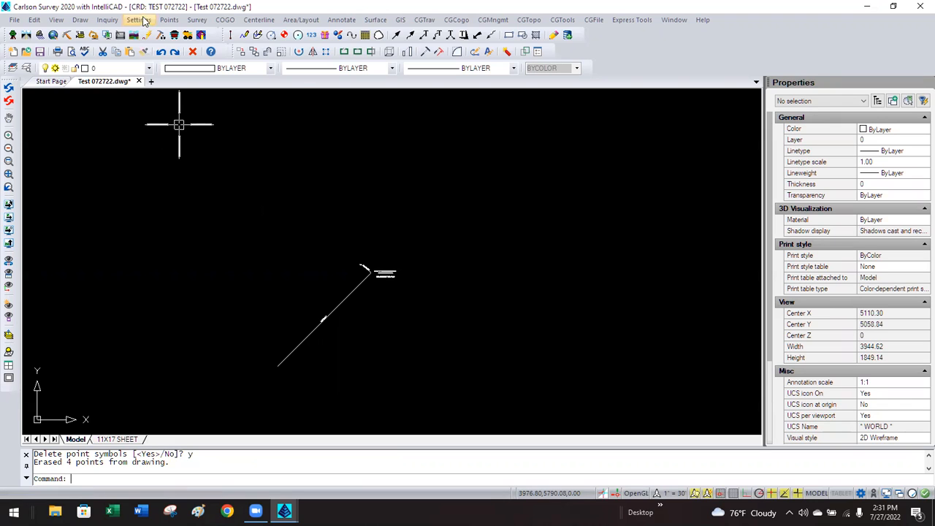
Open the List Points options and close them without generating a report.
left_click(167, 20)
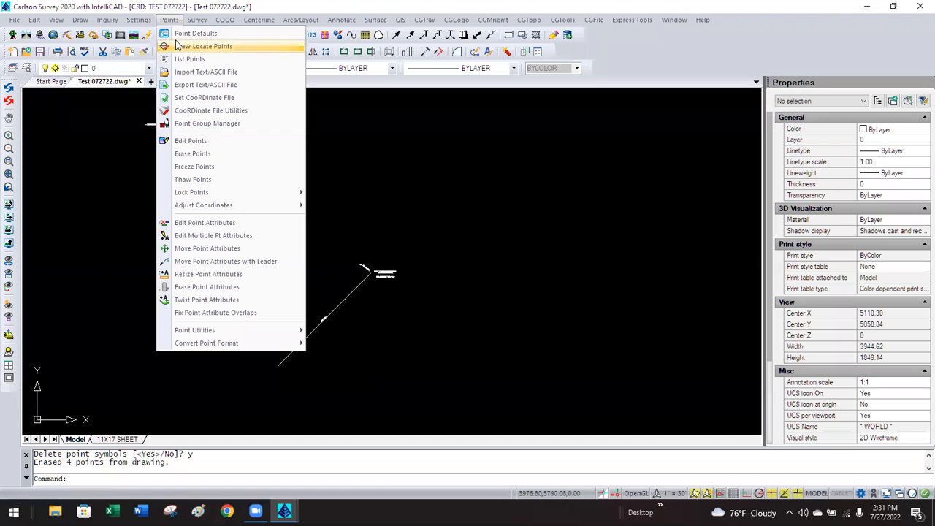
left_click(183, 59)
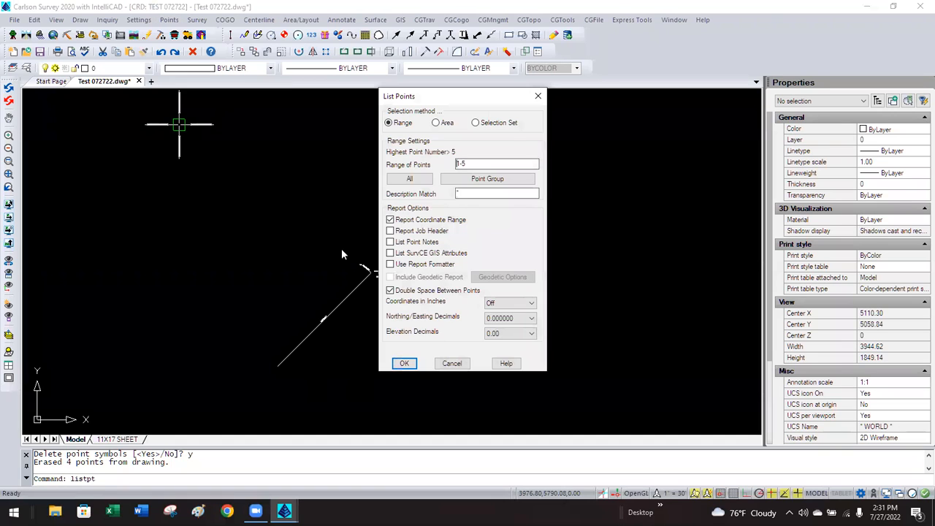
left_click(451, 363)
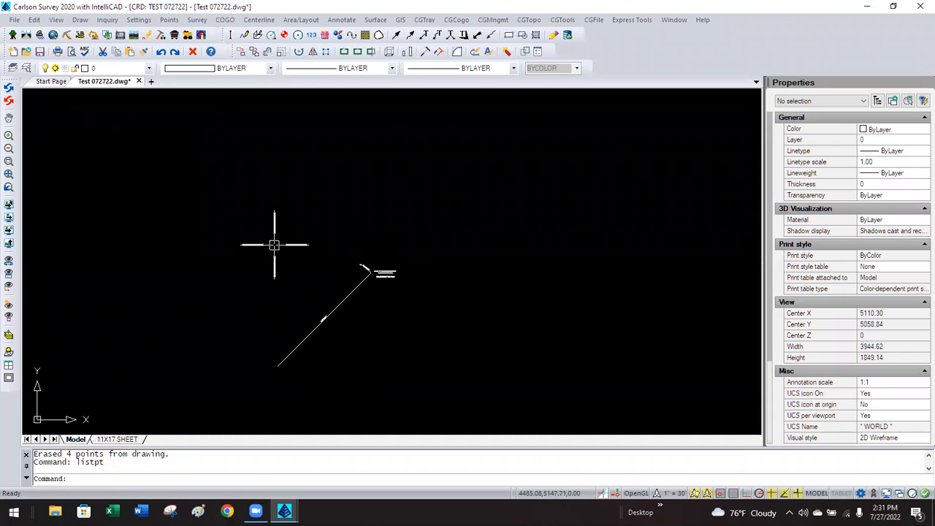
Draw all points from the coordinate file and zoom in on their numbers and descriptions.
left_click(168, 20)
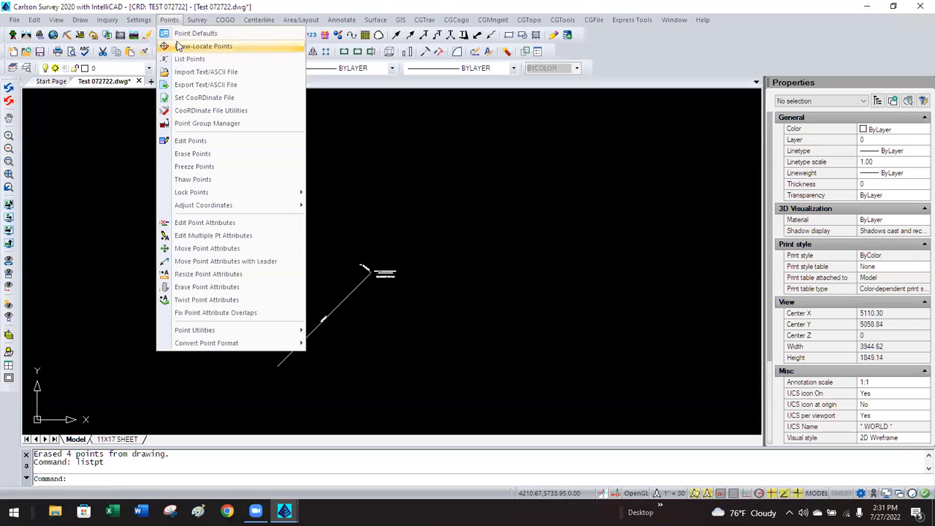
left_click(178, 47)
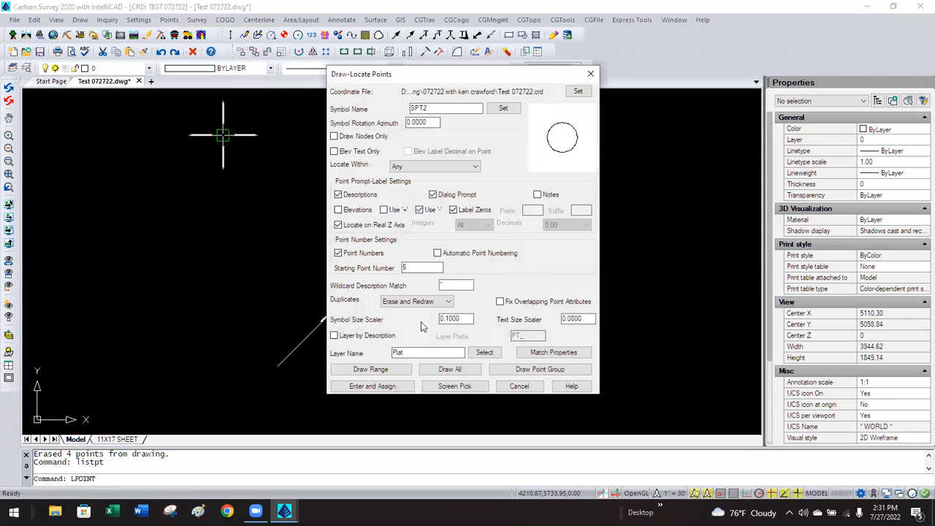
left_click(449, 370)
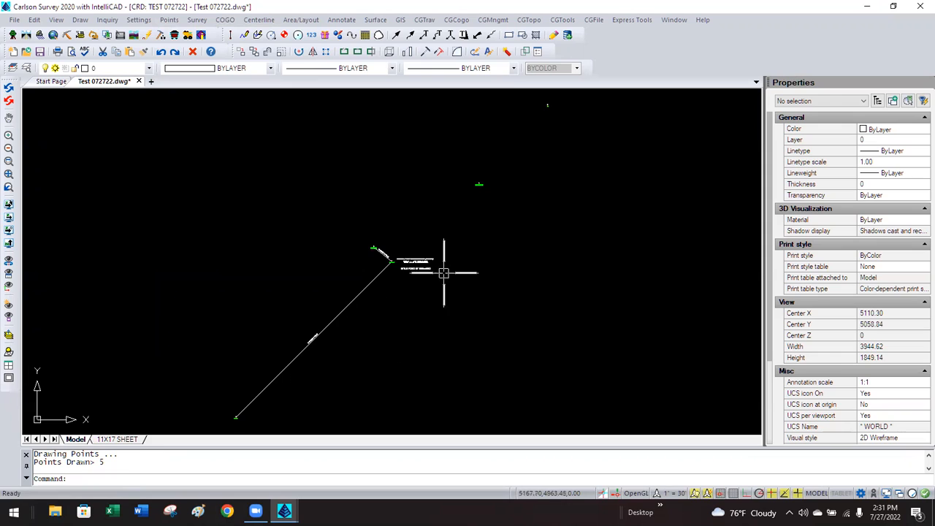
scroll(552, 95, "up", 1)
scroll(551, 106, "up", 7)
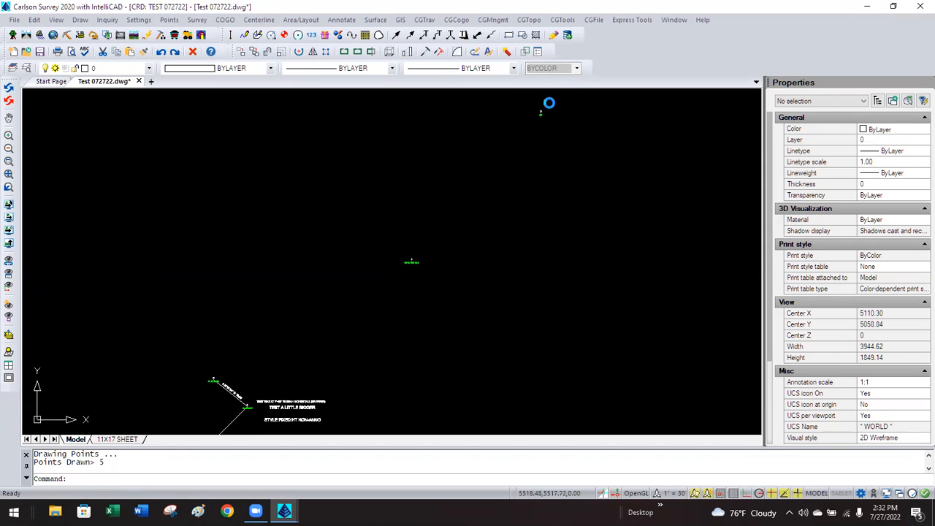
scroll(555, 117, "down", 2)
scroll(412, 279, "up", 8)
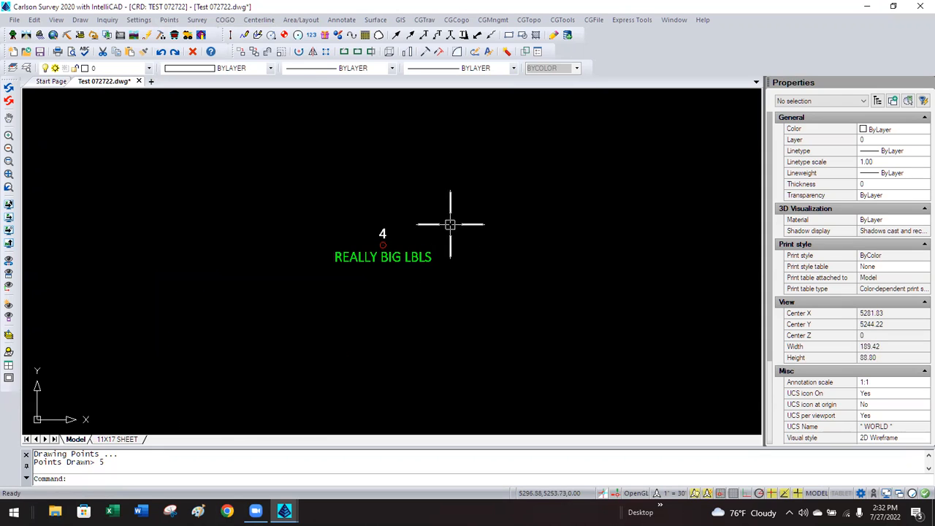
scroll(449, 219, "down", 8)
scroll(449, 225, "down", 3)
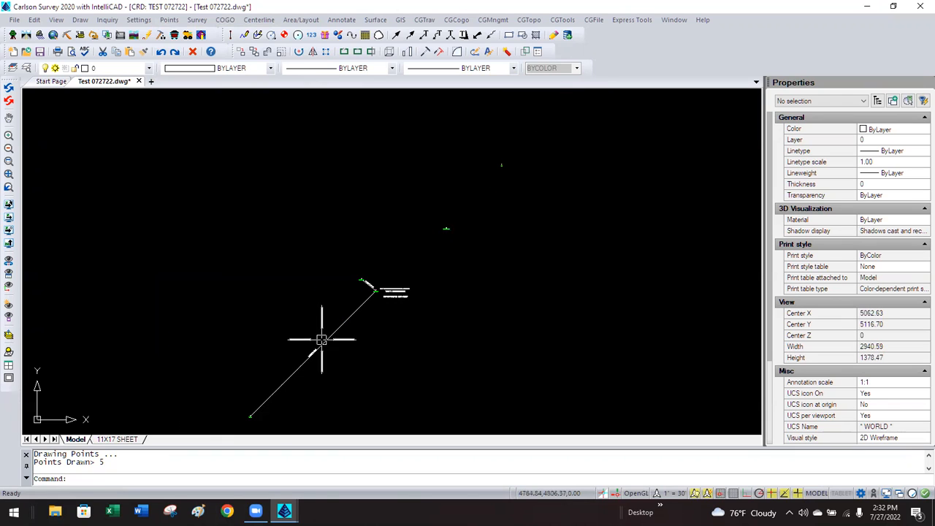
scroll(376, 261, "up", 3)
scroll(377, 268, "up", 4)
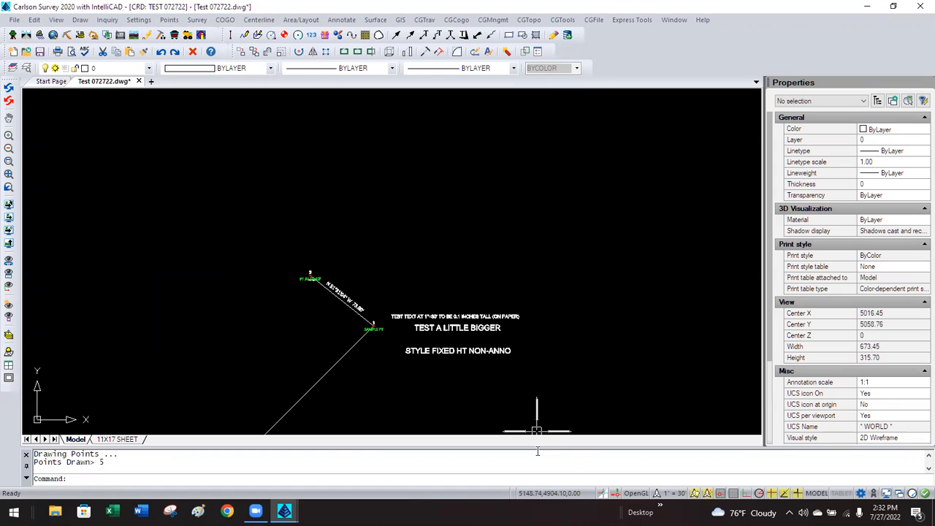
scroll(381, 340, "up", 3)
scroll(379, 335, "up", 2)
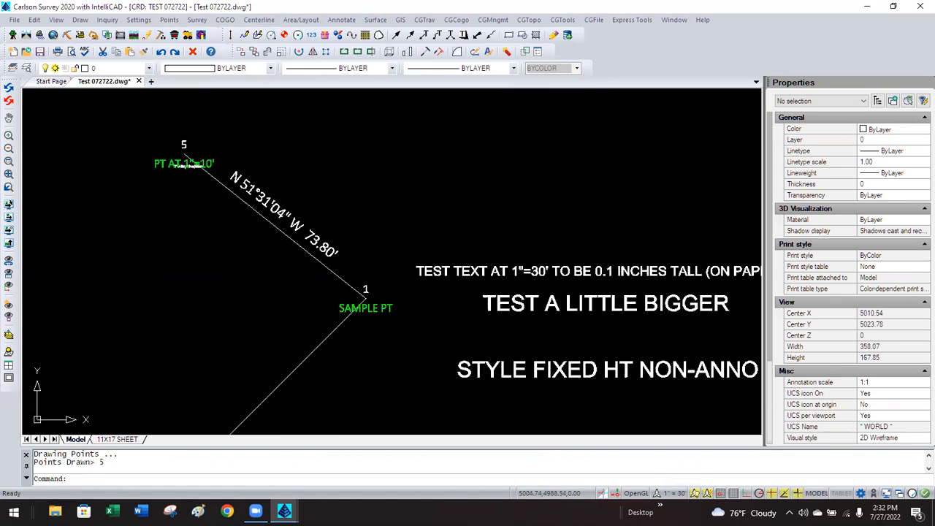
scroll(380, 335, "down", 1)
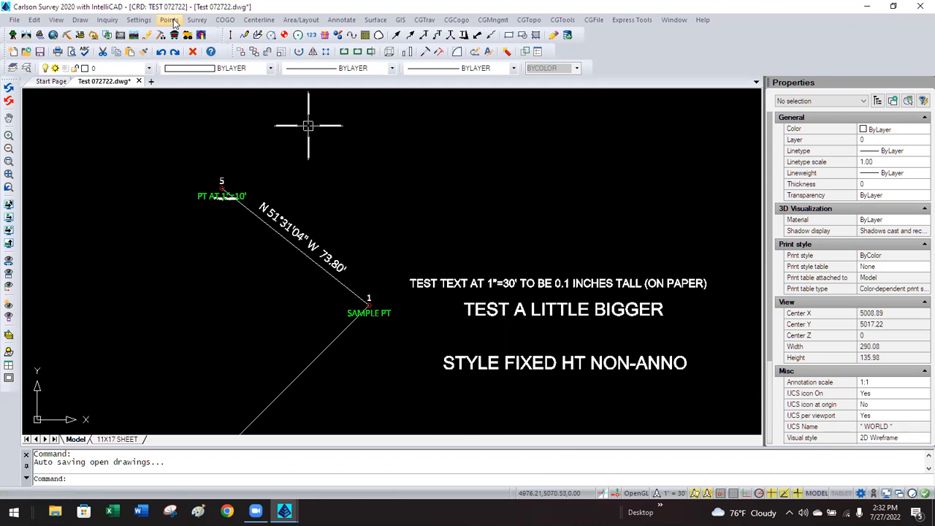
Set the Drawing Setup horizontal scale to 5 and regenerate with REA.
left_click(151, 21)
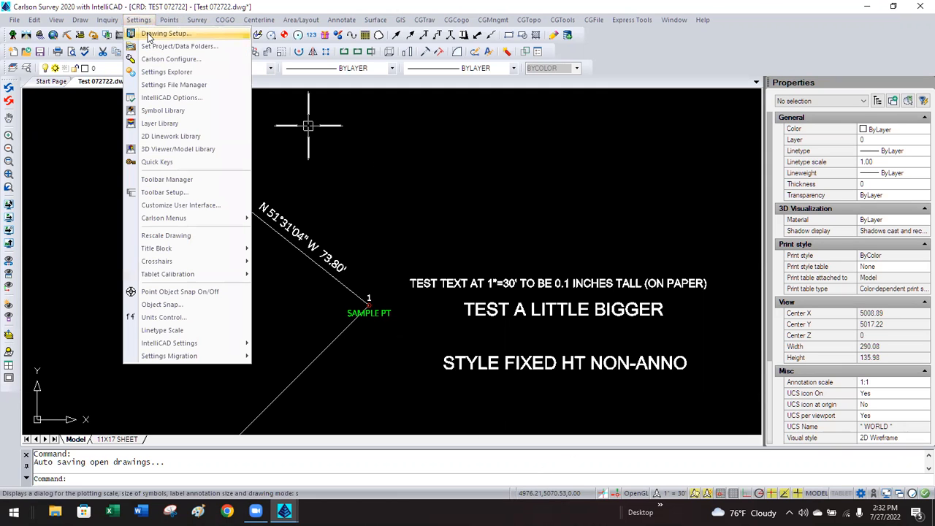
left_click(149, 34)
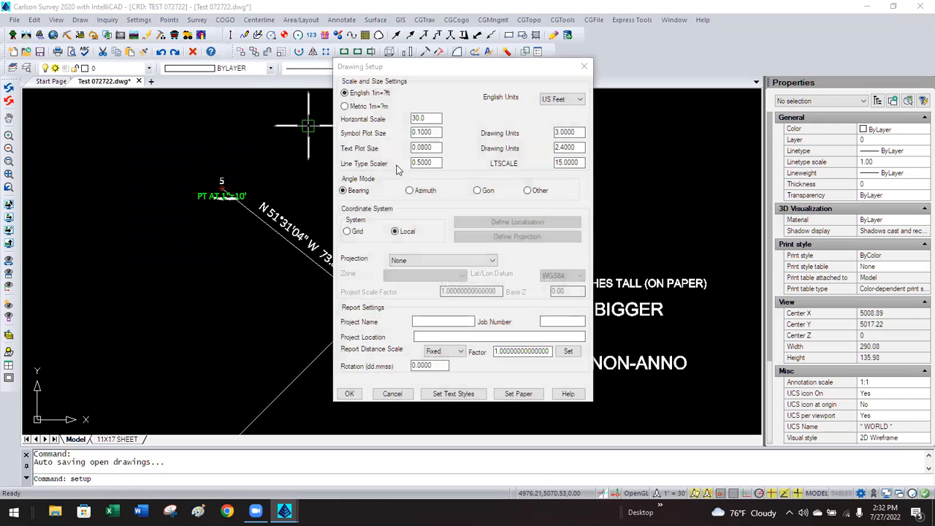
left_click(425, 118)
type("5")
key("Tab")
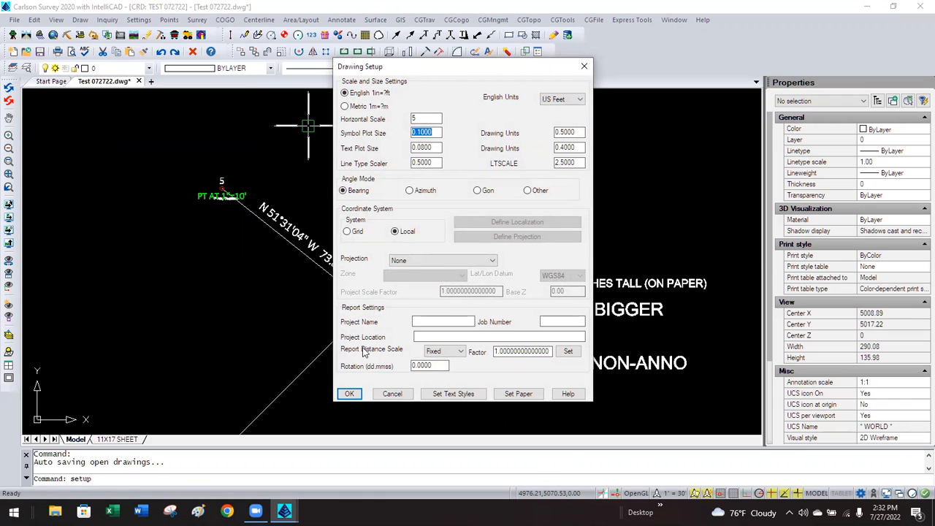
left_click(349, 392)
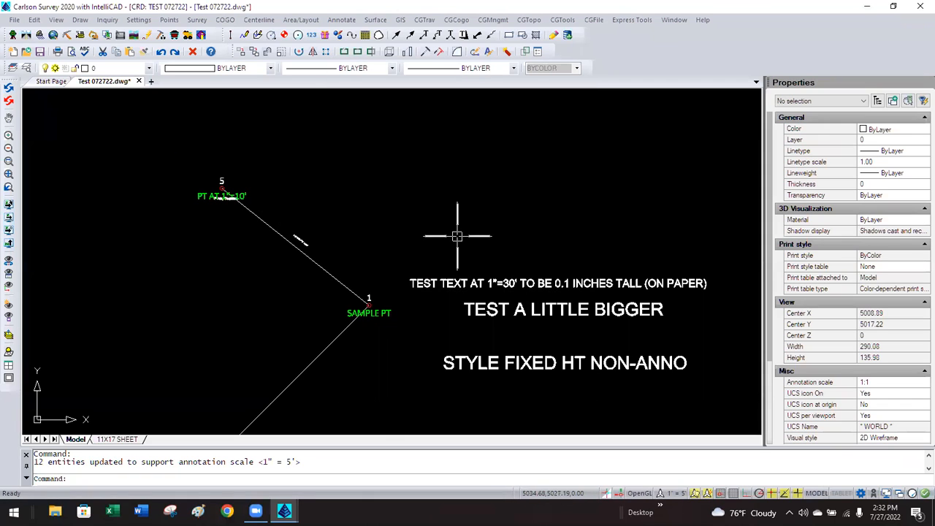
type("rea")
key("Return")
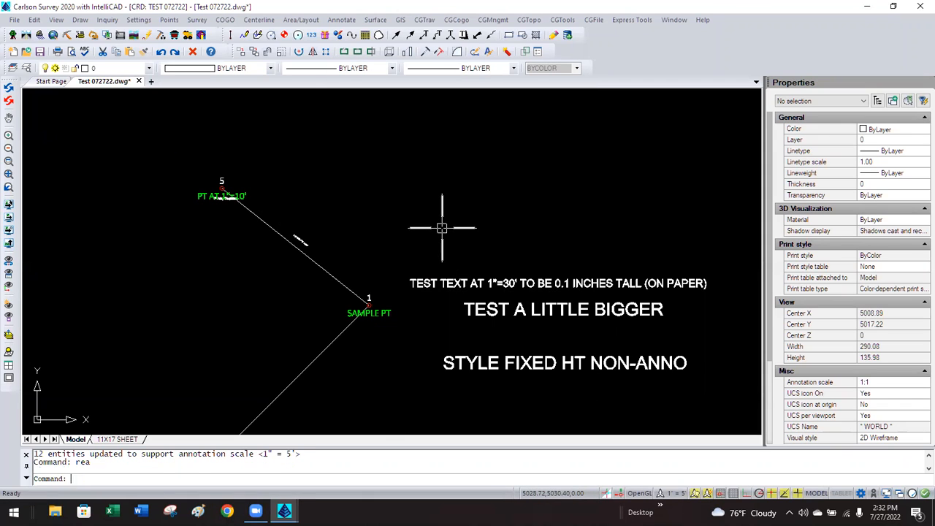
Select the SAMPLE PT point block and inspect its object type in Properties.
scroll(379, 298, "up", 4)
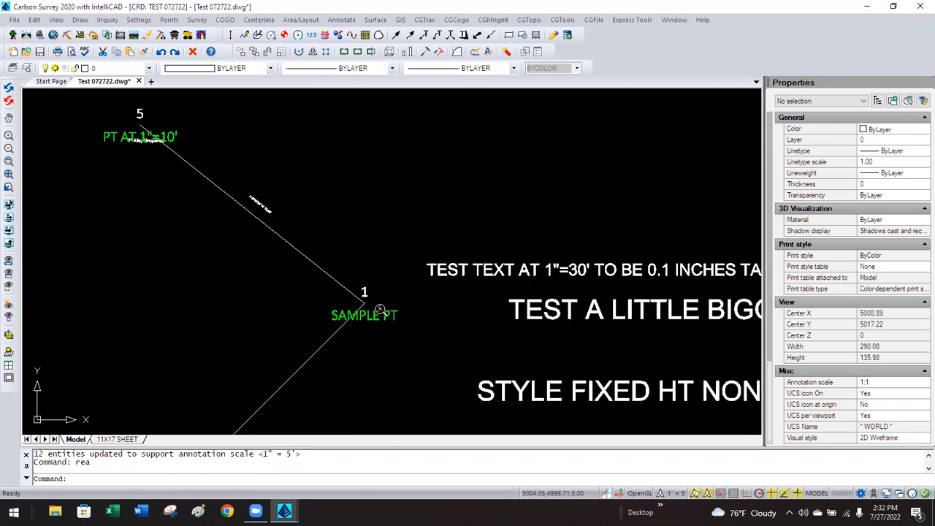
left_click(377, 320)
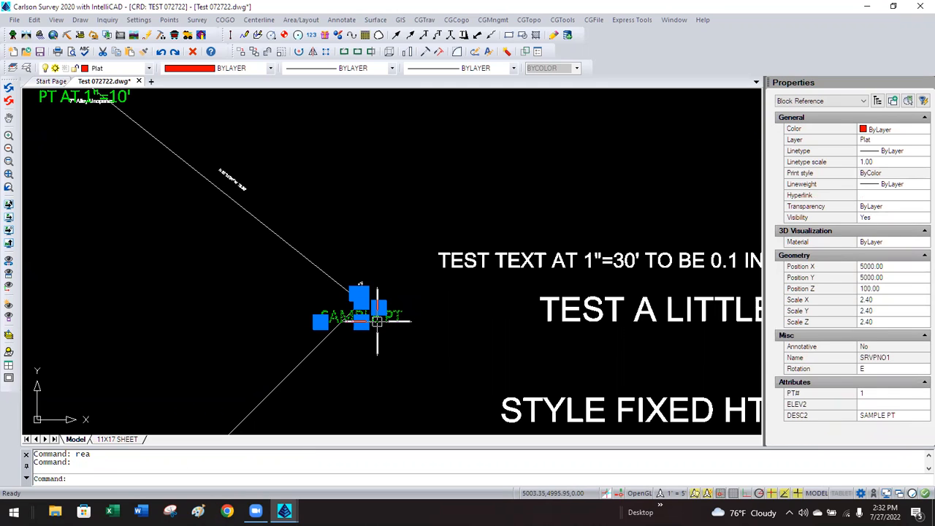
left_click(787, 102)
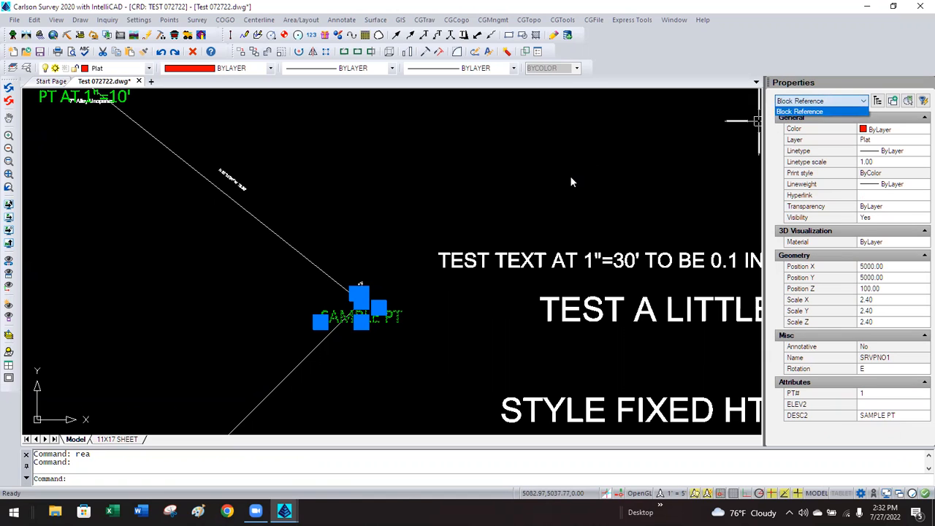
key("Escape")
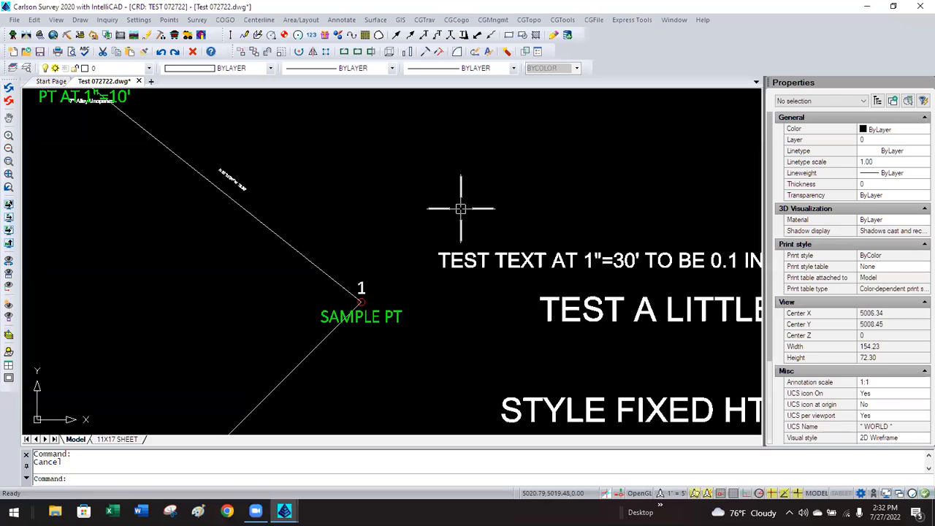
Select all blocks similar to SAMPLE PT and confirm they are non-annotative.
left_click(396, 319)
right_click(397, 219)
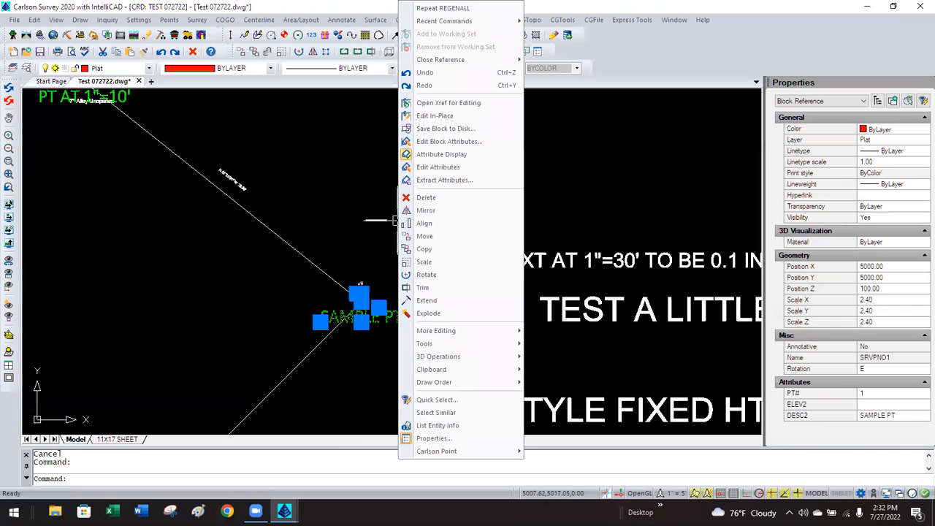
left_click(459, 411)
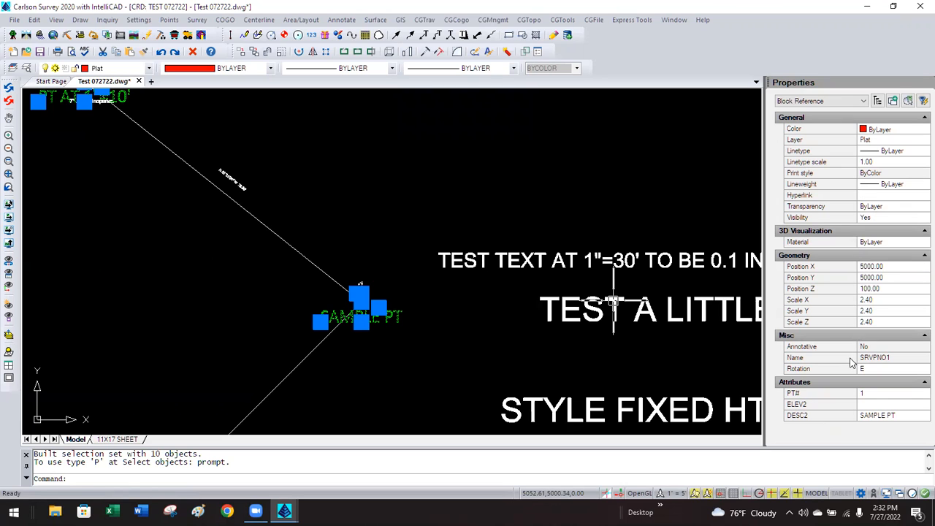
left_click(891, 347)
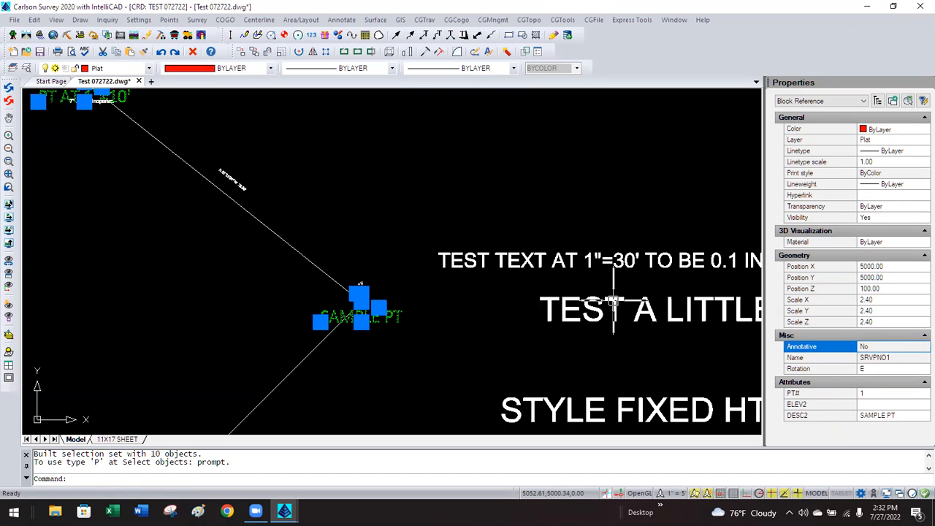
key("Escape")
scroll(421, 285, "down", 3)
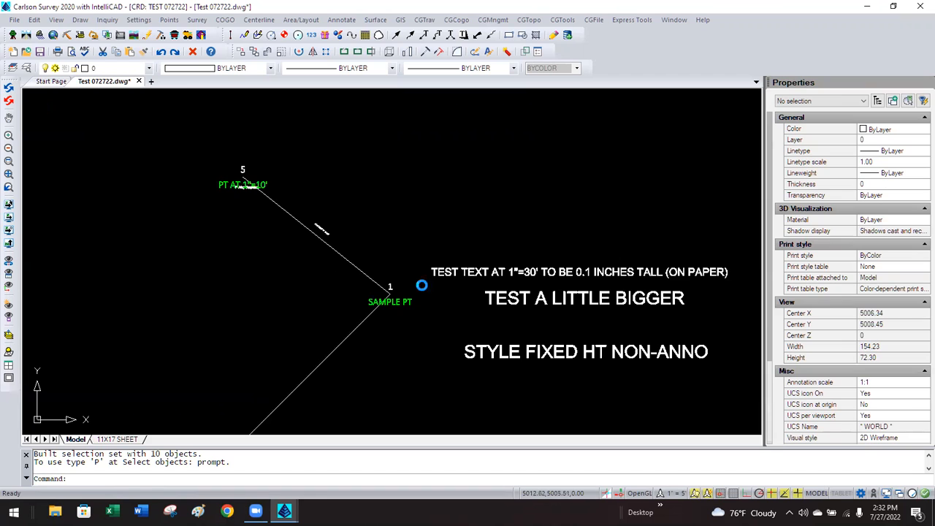
scroll(407, 289, "up", 2)
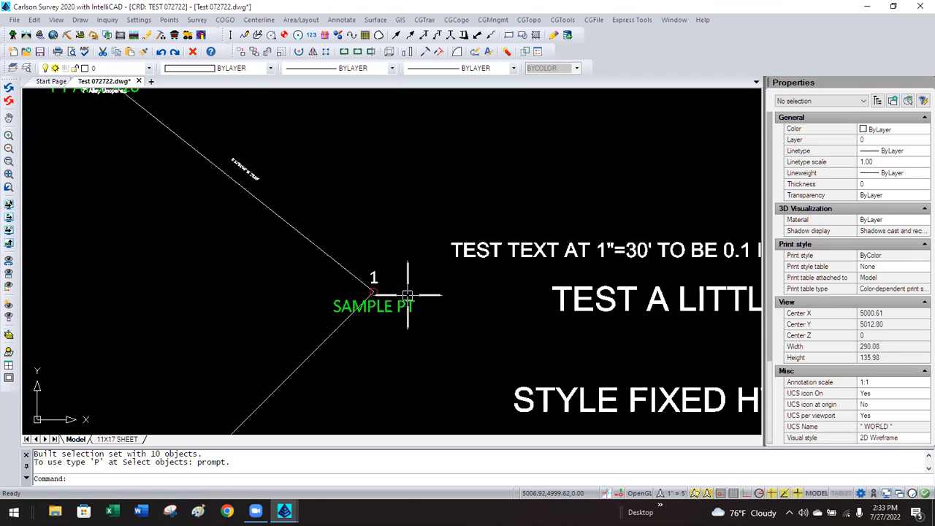
left_click(168, 20)
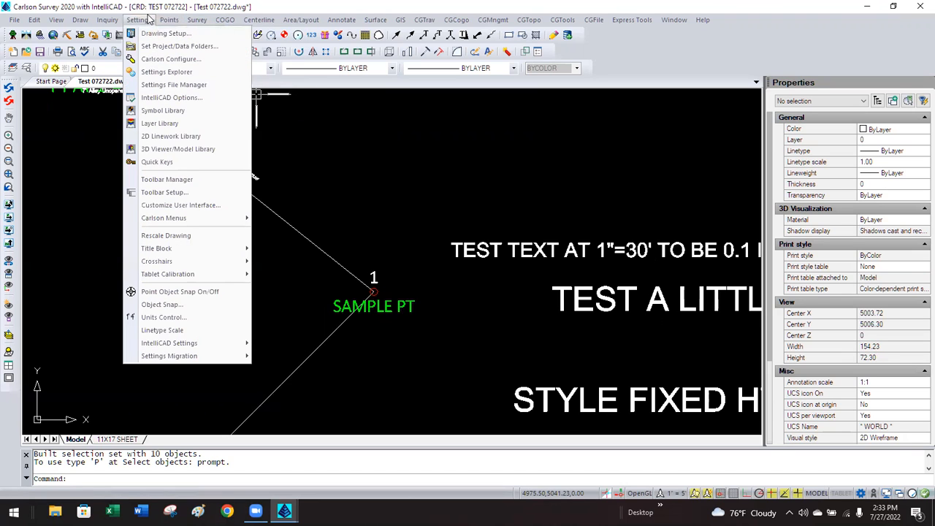
Change the horizontal scale to 100, regenerate with REA, and zoom to TEST PT.
left_click(157, 33)
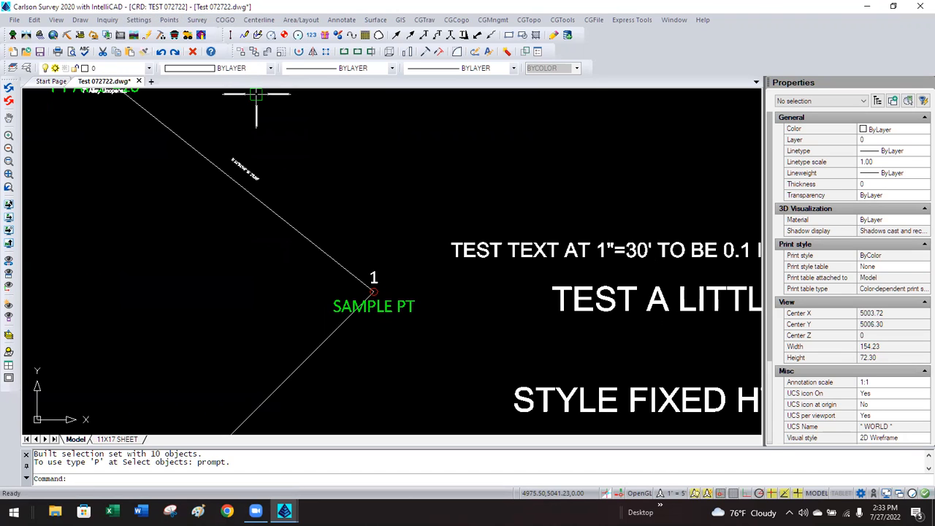
double_click(425, 119)
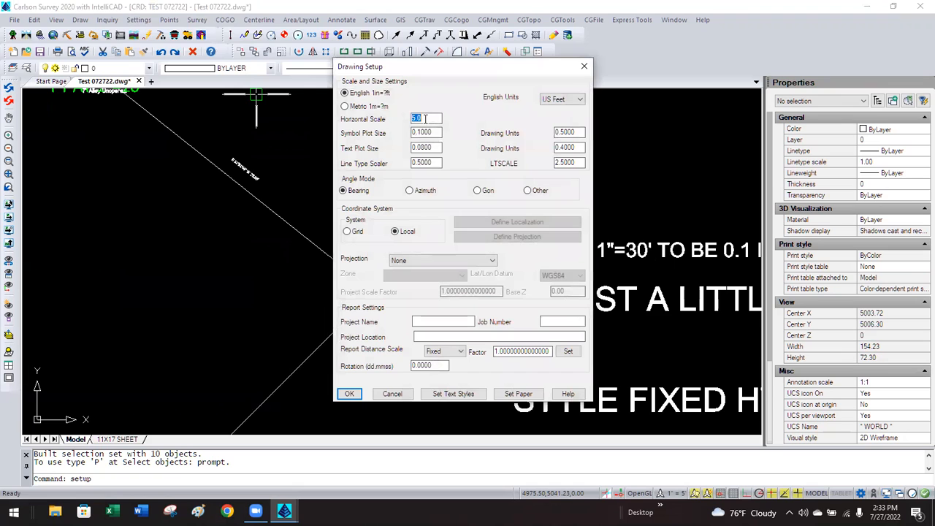
type("100")
left_click(346, 394)
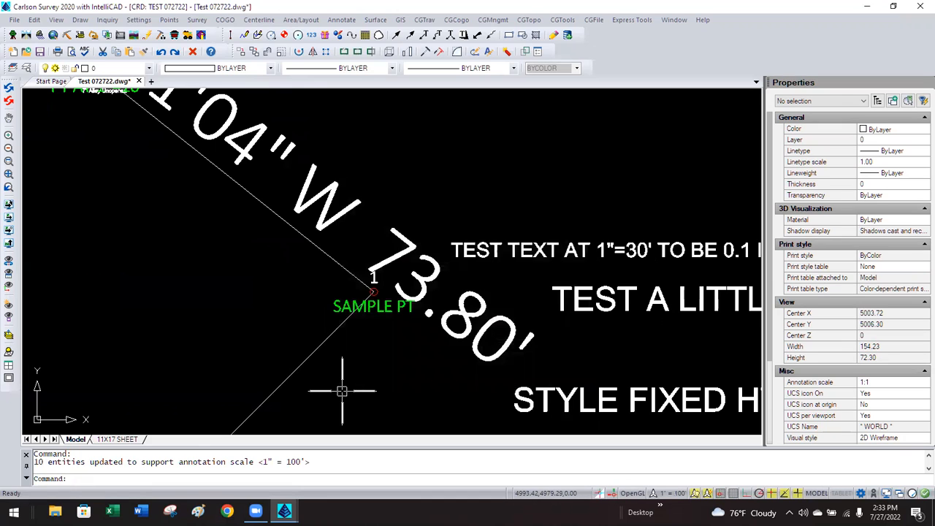
type("rea")
key("Return")
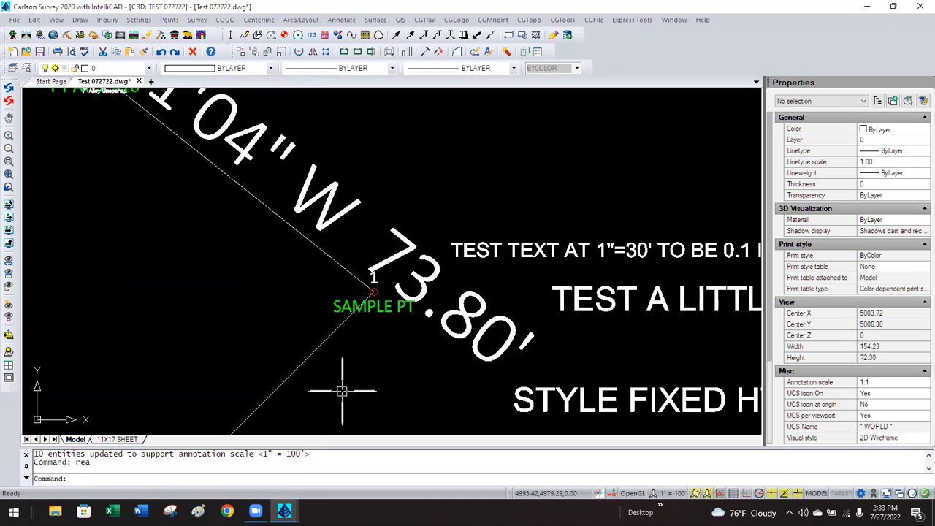
key("Escape")
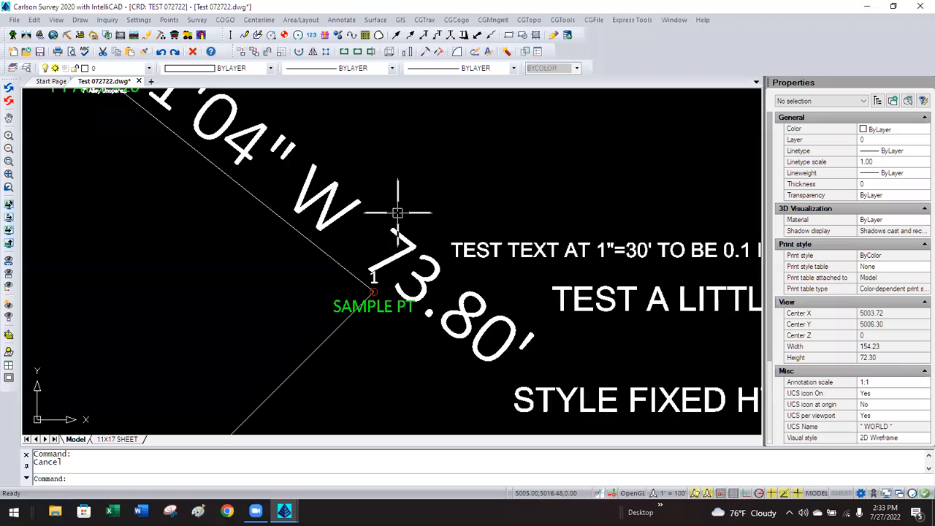
scroll(397, 212, "down", 4)
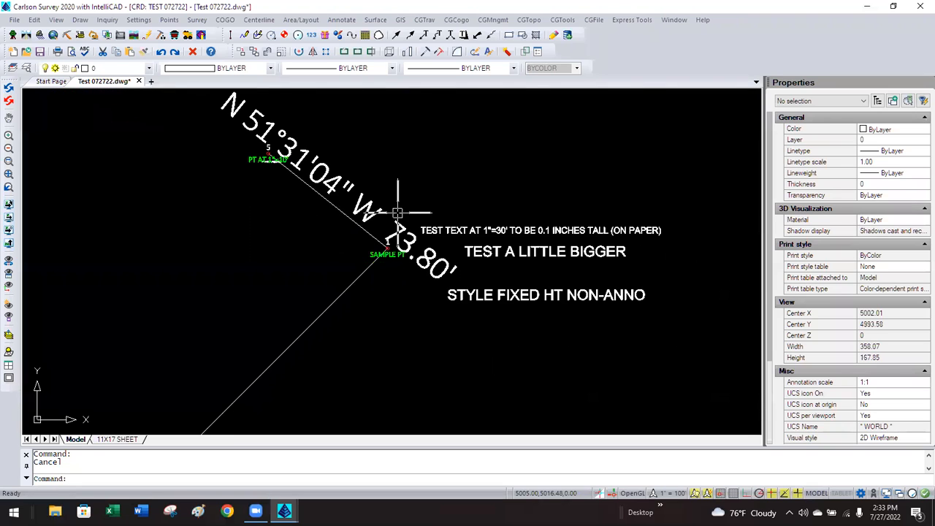
scroll(397, 210, "down", 7)
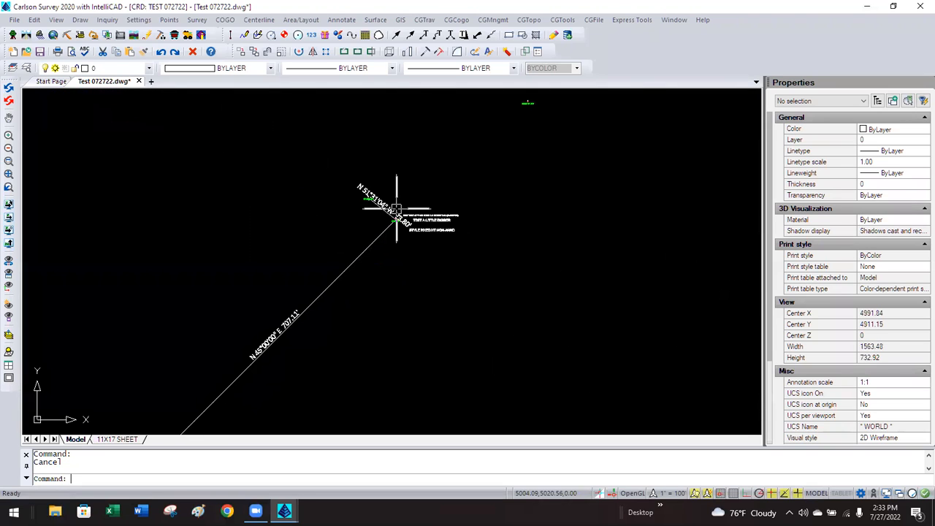
scroll(396, 209, "down", 2)
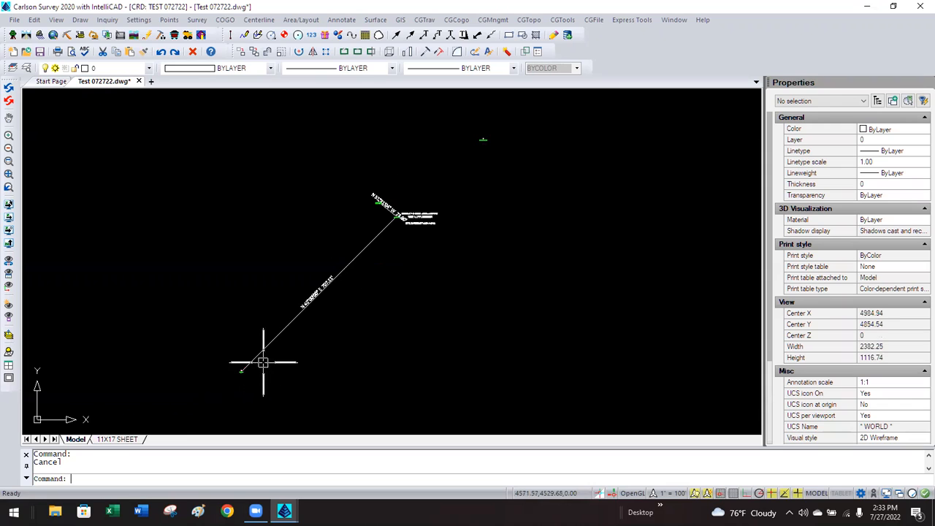
scroll(251, 374, "up", 7)
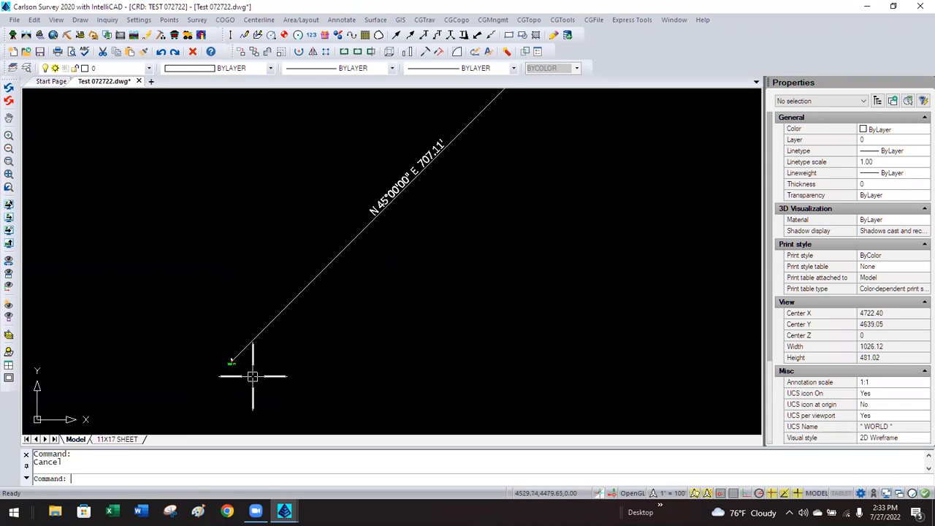
scroll(250, 374, "up", 2)
Pick 1:5 from the status-bar annotation scale list and regenerate with REA.
scroll(167, 332, "up", 3)
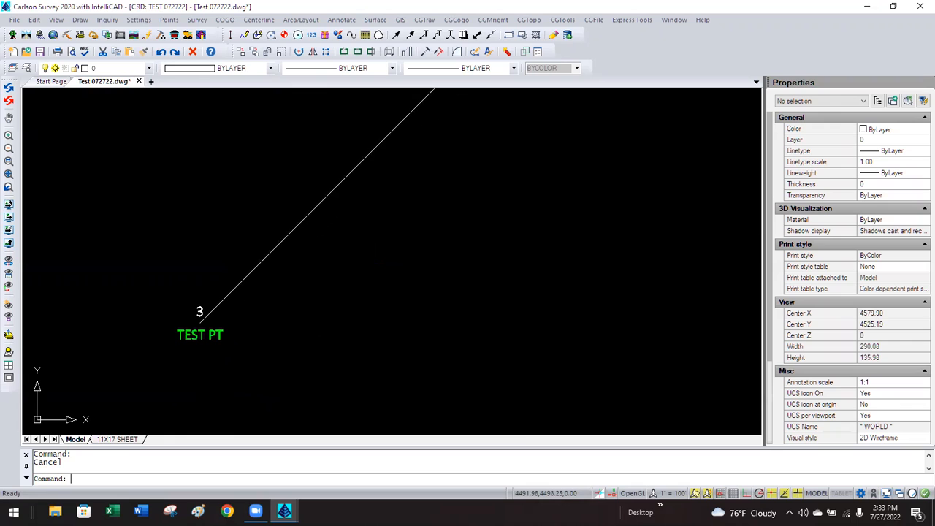
left_click(673, 493)
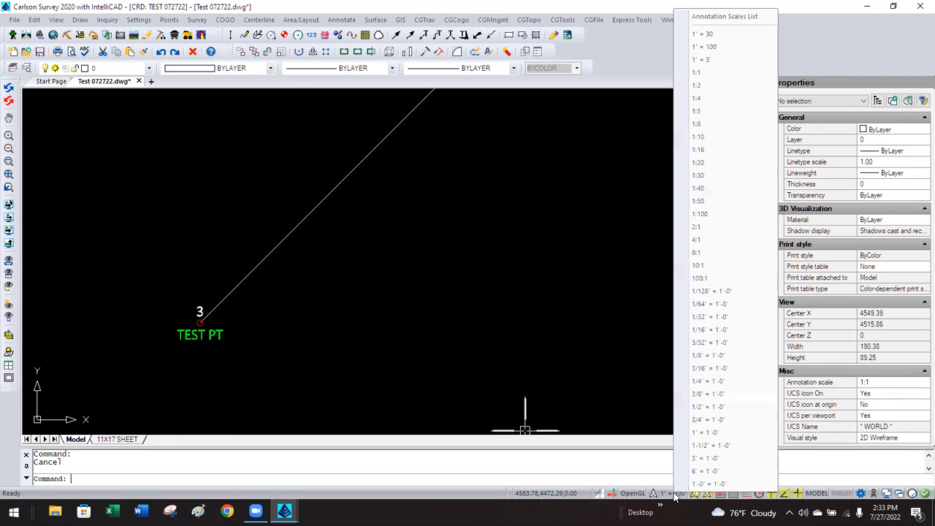
left_click(704, 112)
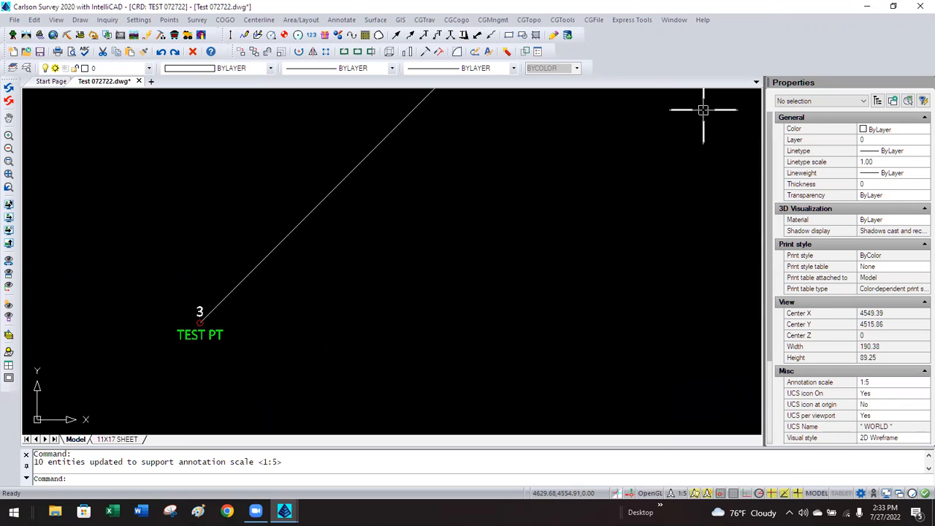
type("rea")
key("Return")
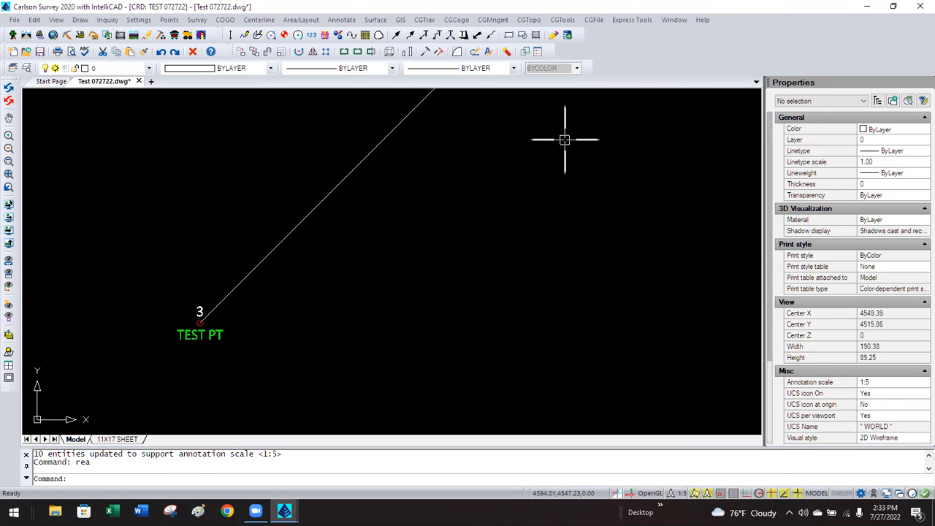
key("Escape")
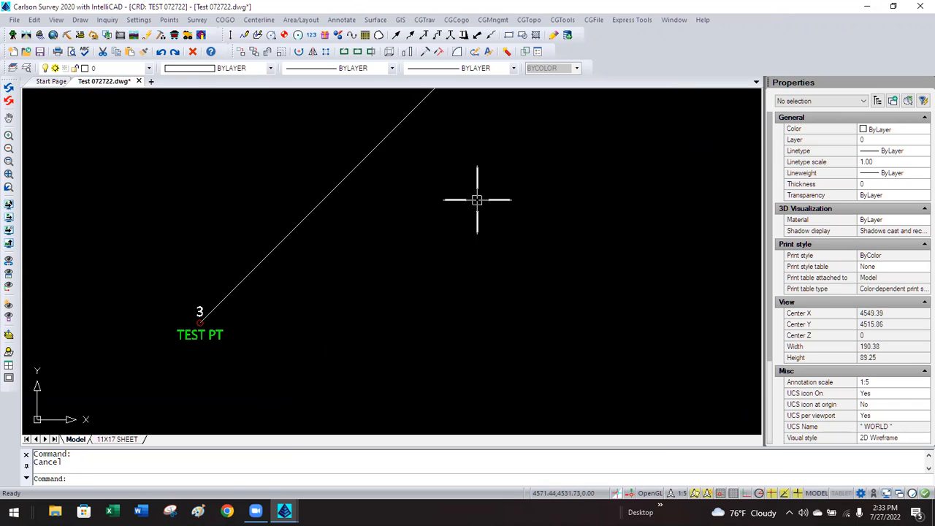
left_click(140, 19)
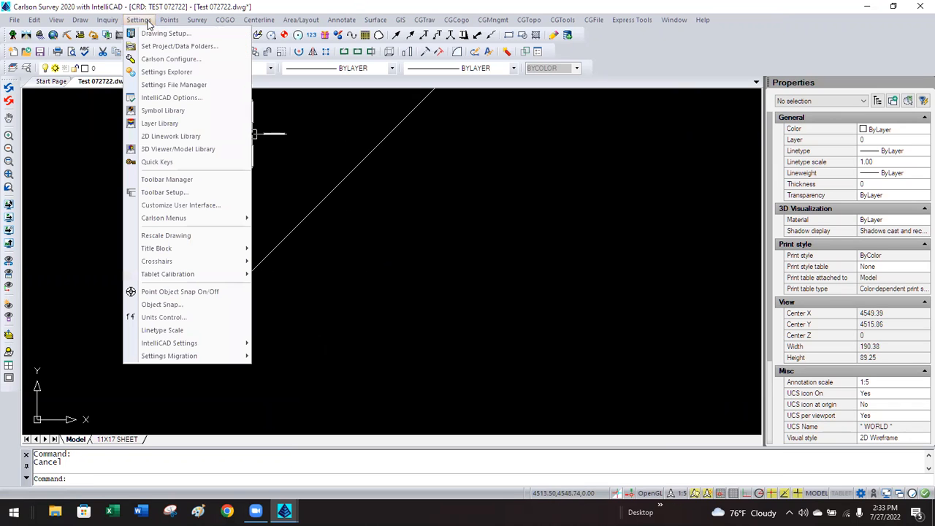
left_click(157, 61)
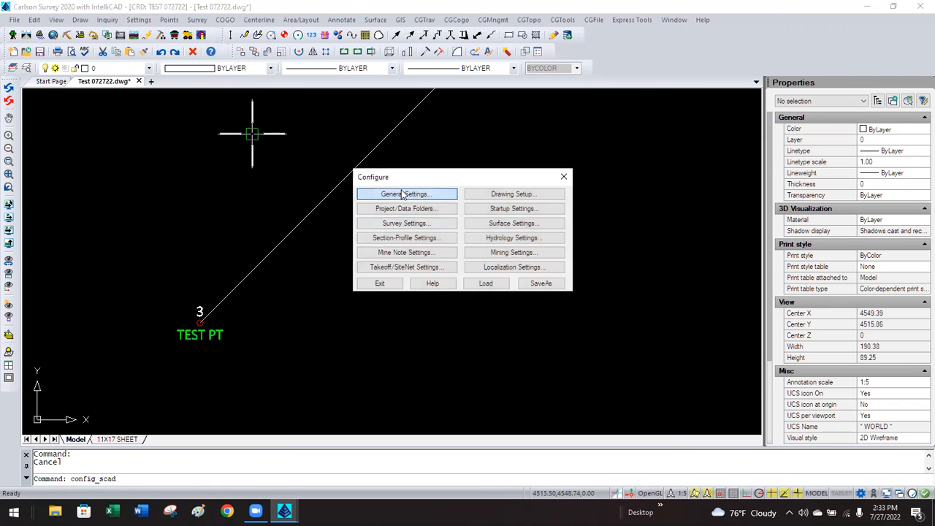
left_click(402, 193)
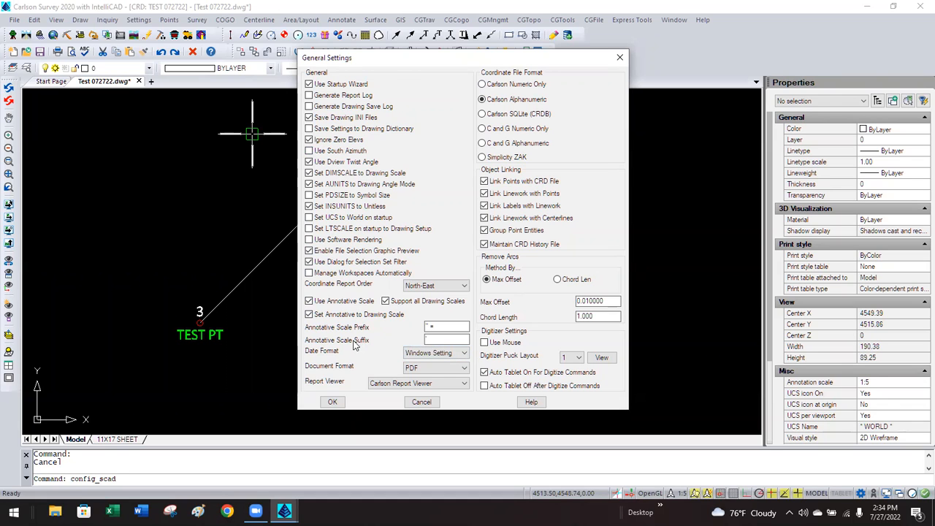
left_click(414, 404)
left_click(381, 287)
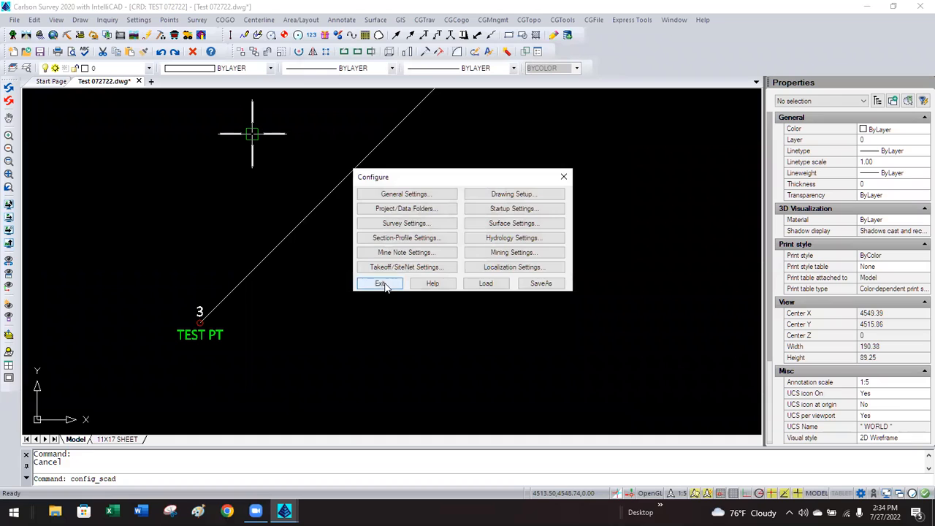
scroll(265, 376, "down", 5)
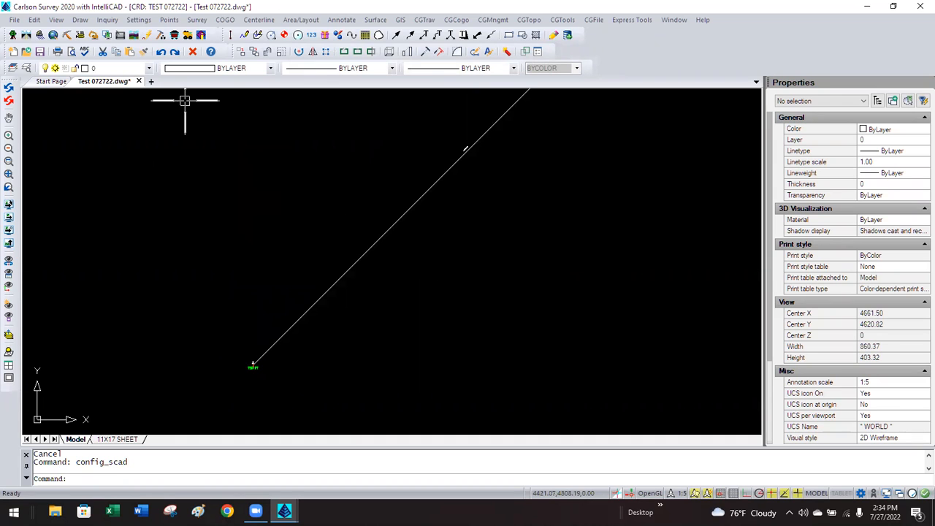
Resize both symbols and labels of all points by a Scale multiplier of 6.
left_click(170, 20)
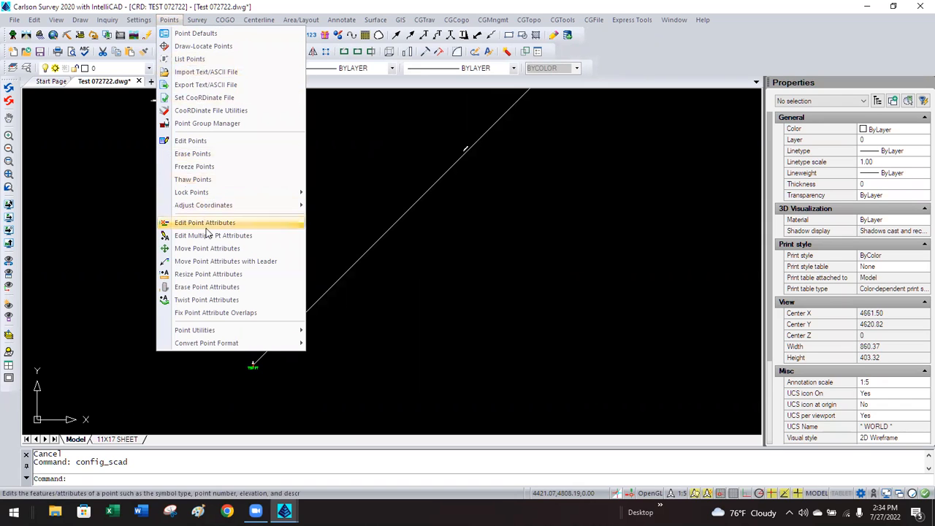
left_click(208, 274)
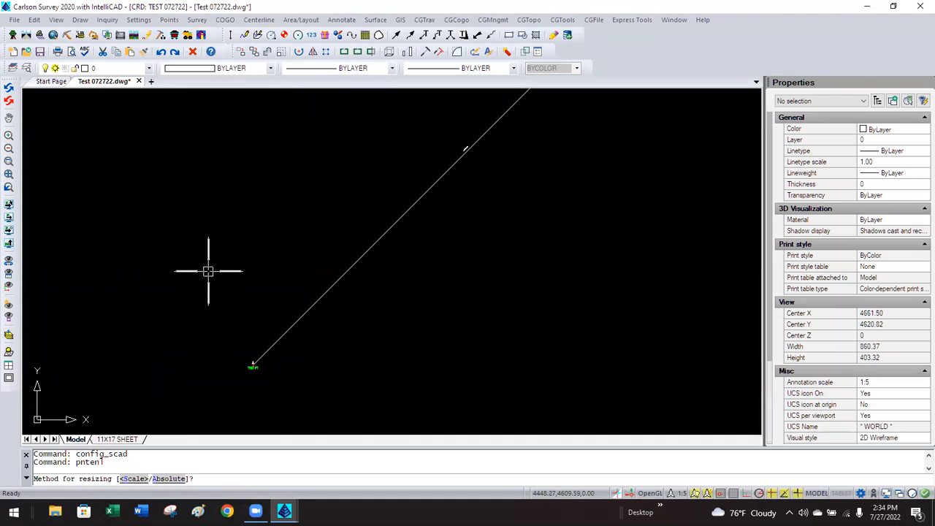
type("s")
key("Return")
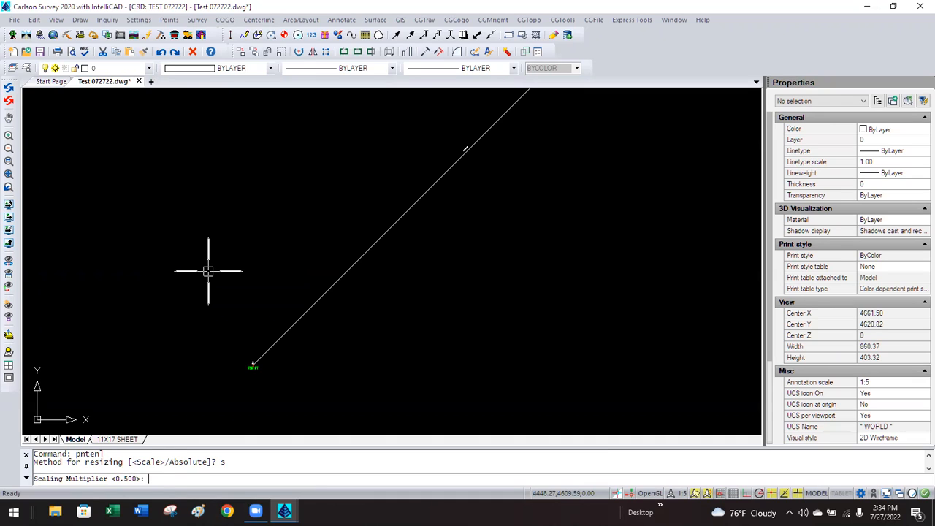
type("6")
key("Return")
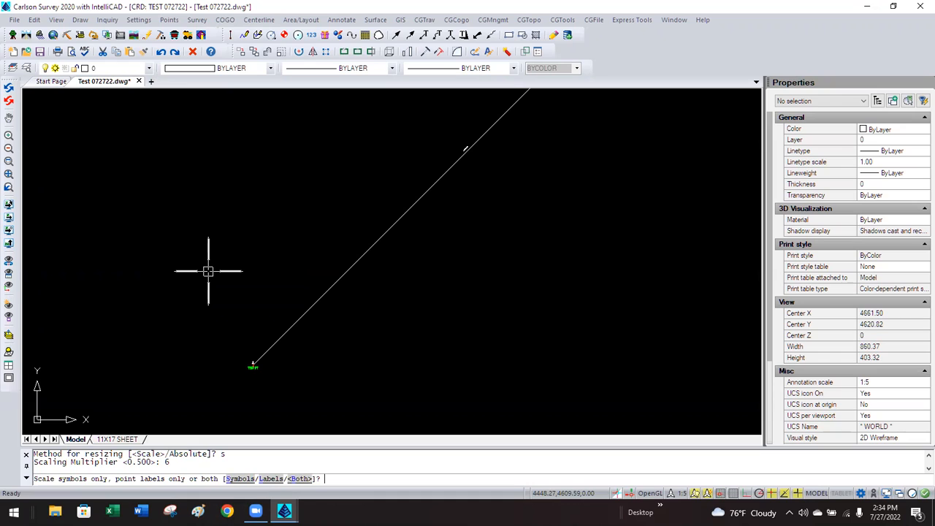
type("b")
key("Return")
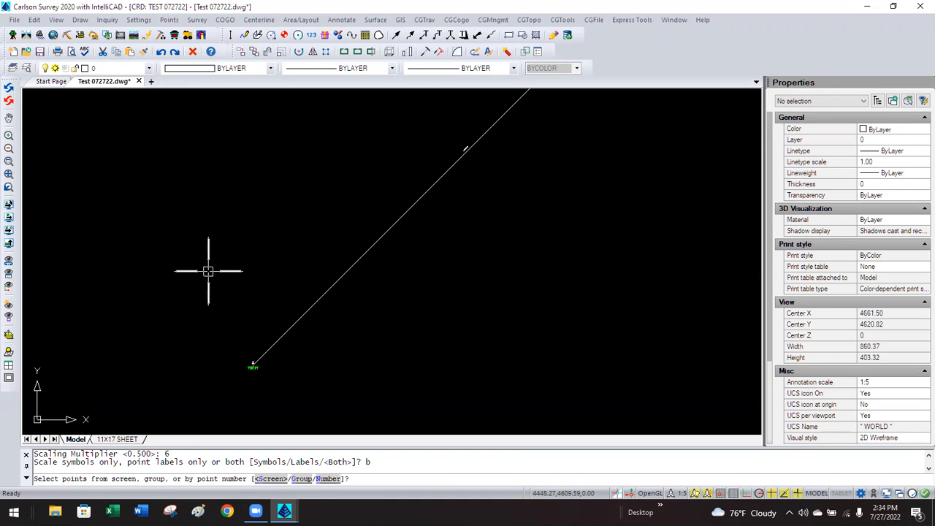
type("n")
key("Return")
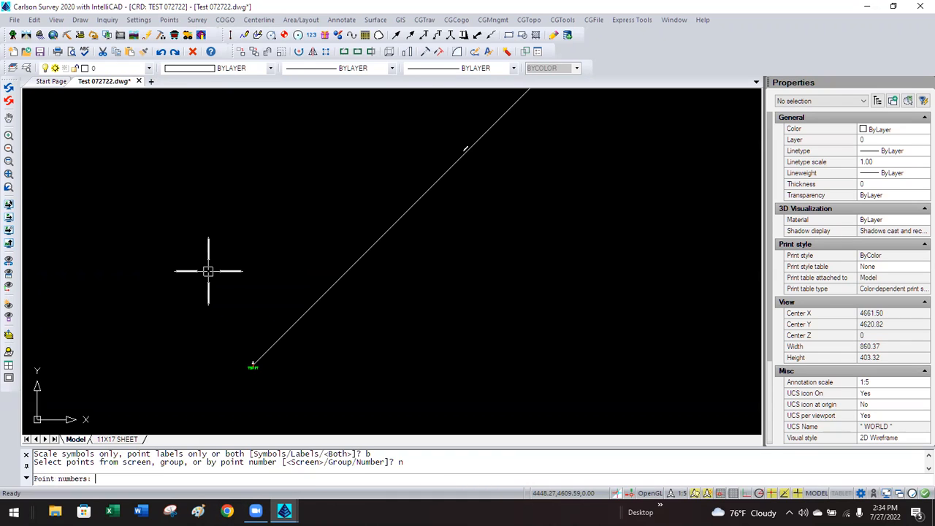
key("Return")
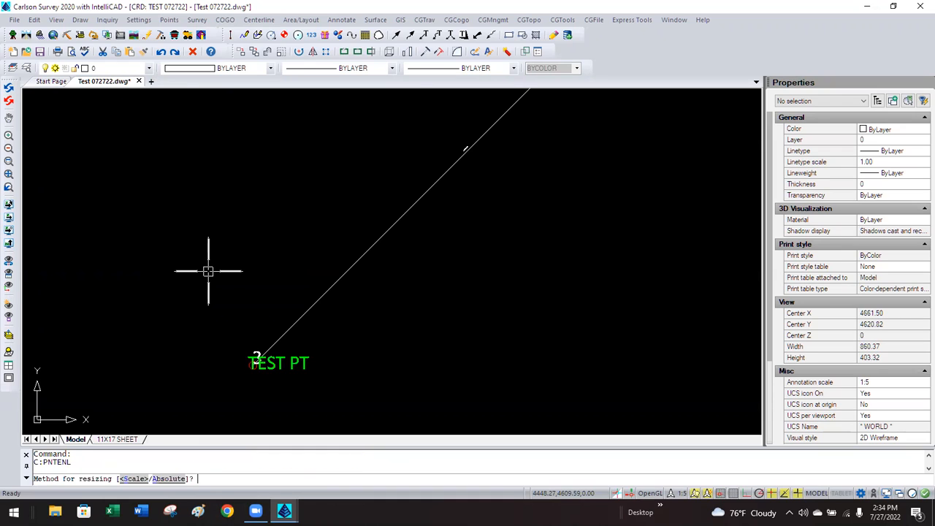
key("Escape")
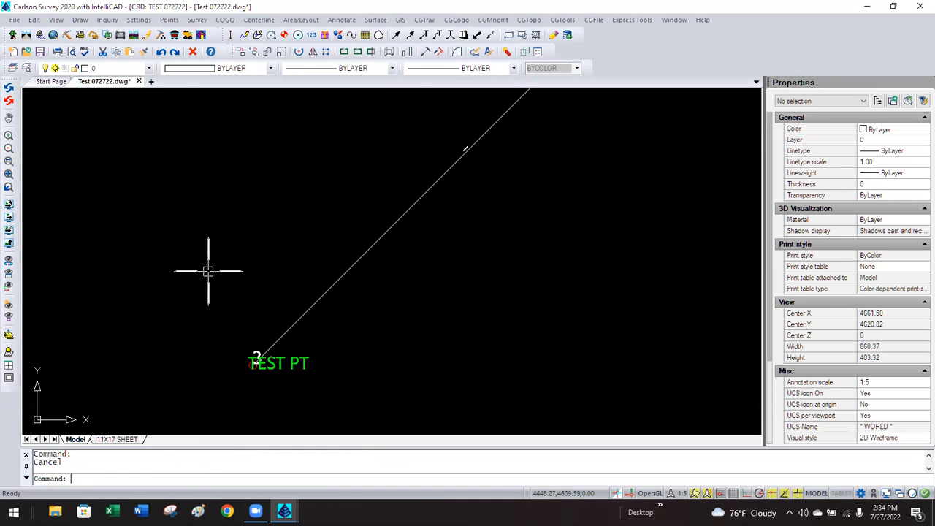
Redraw all five points from the coordinate file with Draw All.
left_click(169, 20)
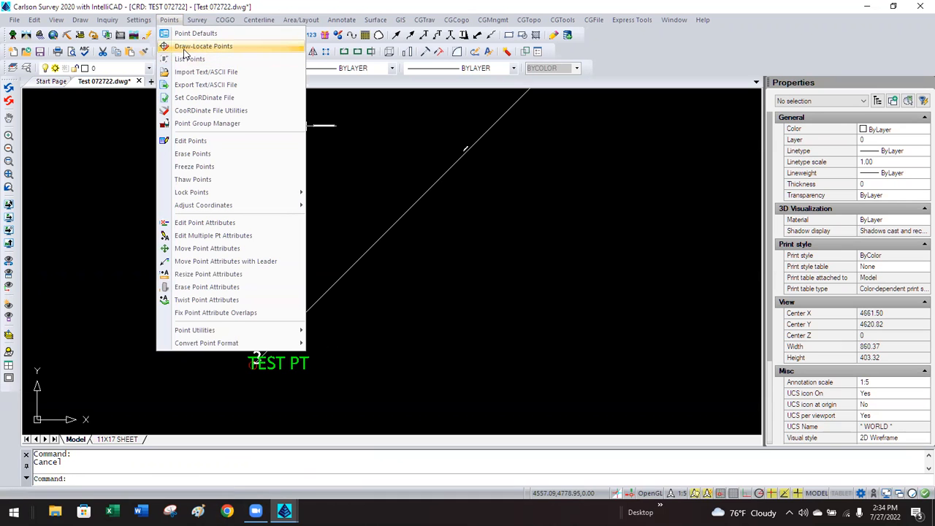
left_click(185, 48)
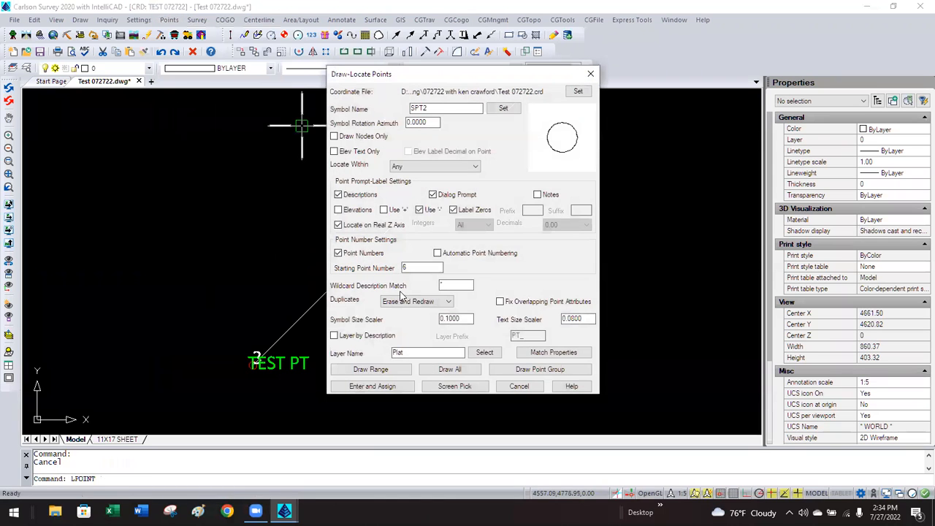
left_click(449, 369)
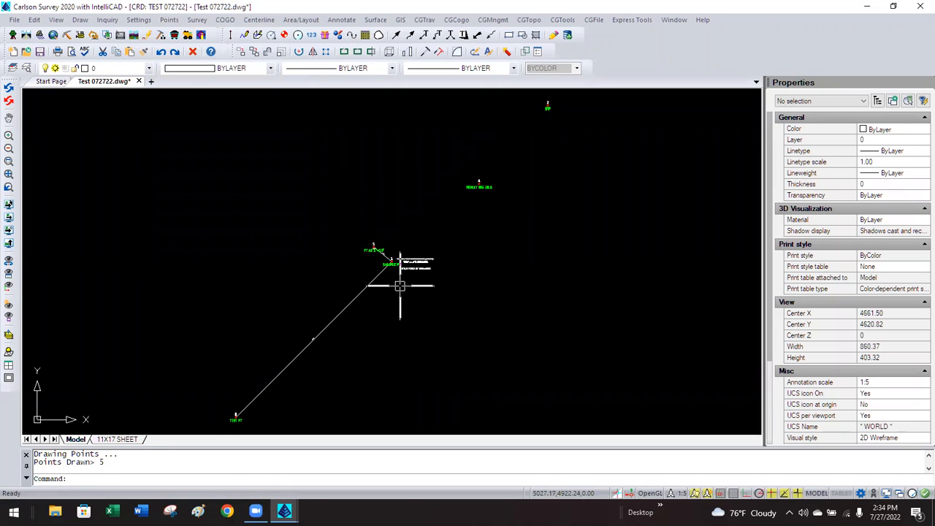
scroll(392, 265, "up", 1)
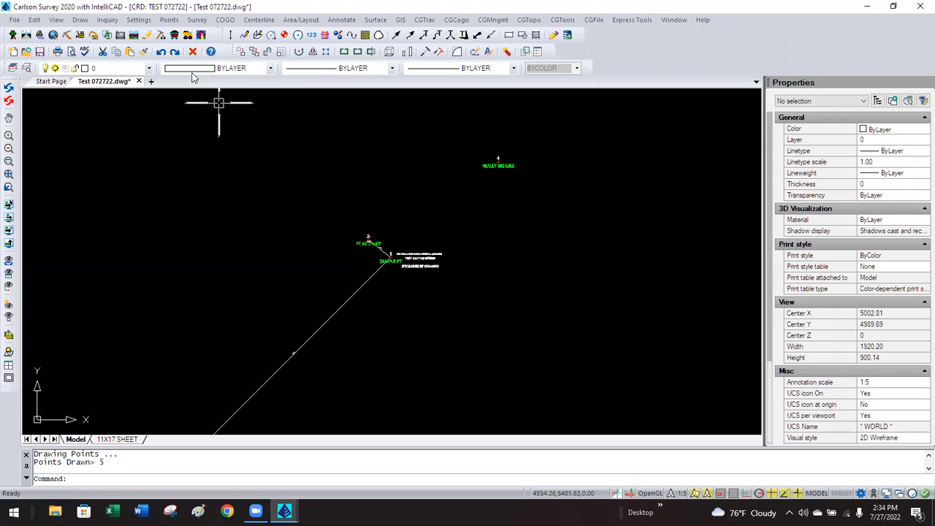
Open Drawing Setup and select the horizontal scale value for editing.
left_click(138, 20)
left_click(146, 34)
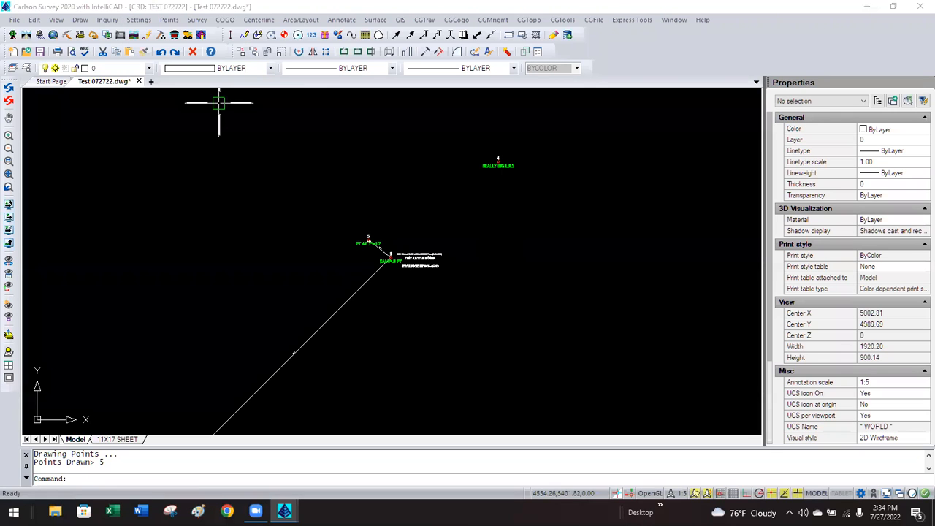
left_click(421, 119)
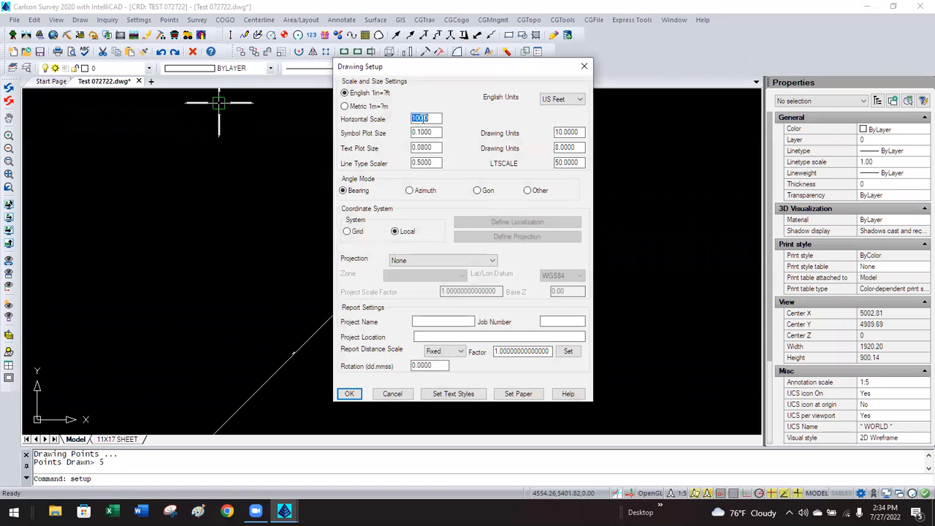
Apply a horizontal scale of 5 and redraw all points from the coordinate file.
type("5")
left_click(357, 394)
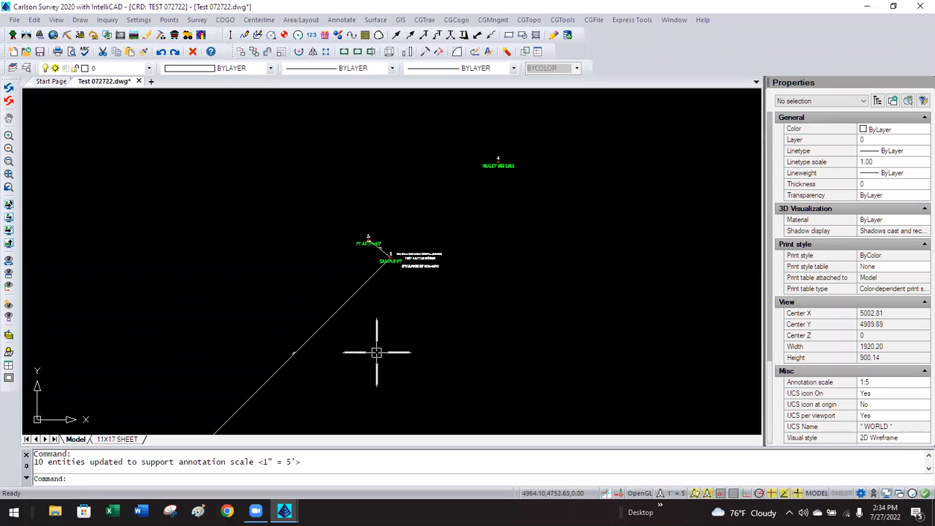
left_click(169, 20)
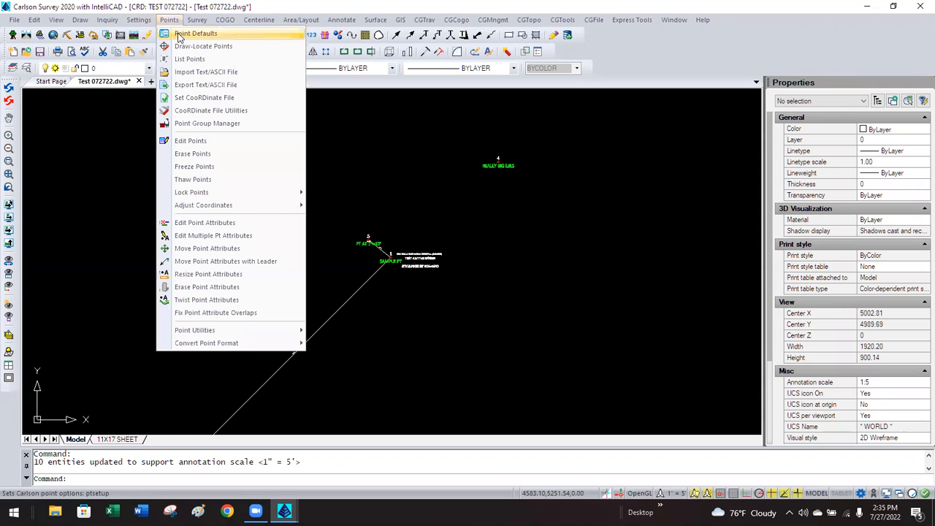
left_click(184, 46)
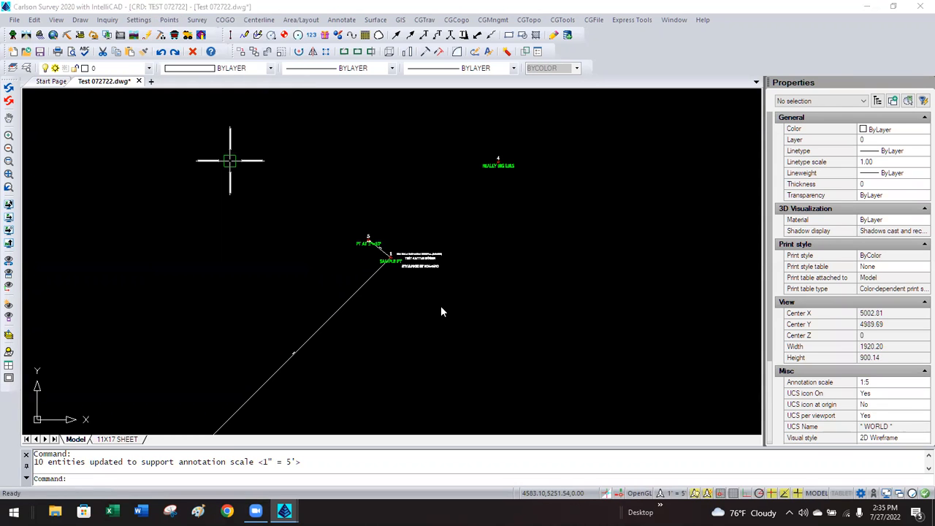
left_click(449, 369)
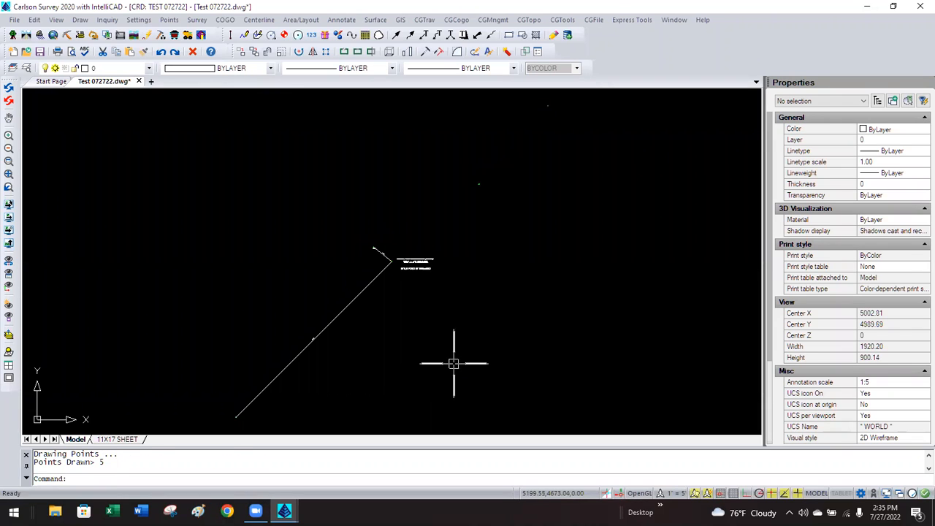
Set the Drawing Setup horizontal scale back to 100.
left_click(169, 20)
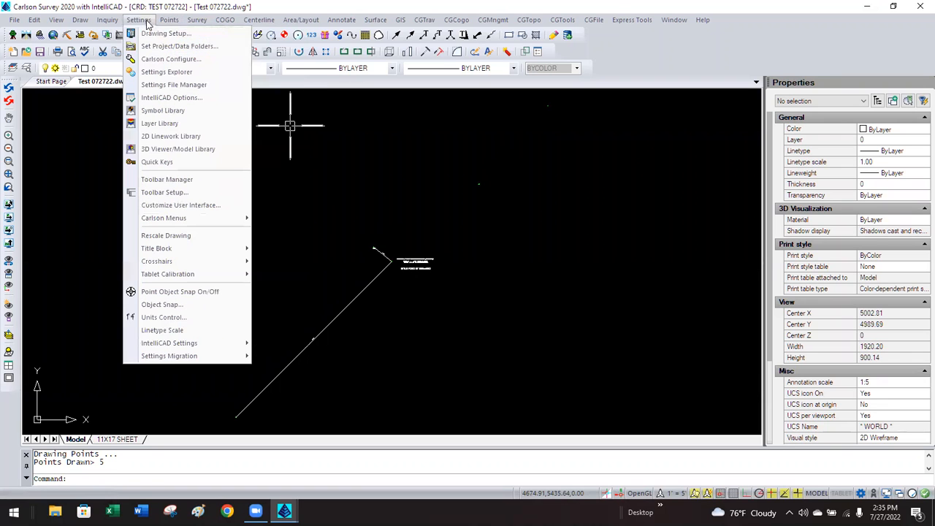
left_click(150, 32)
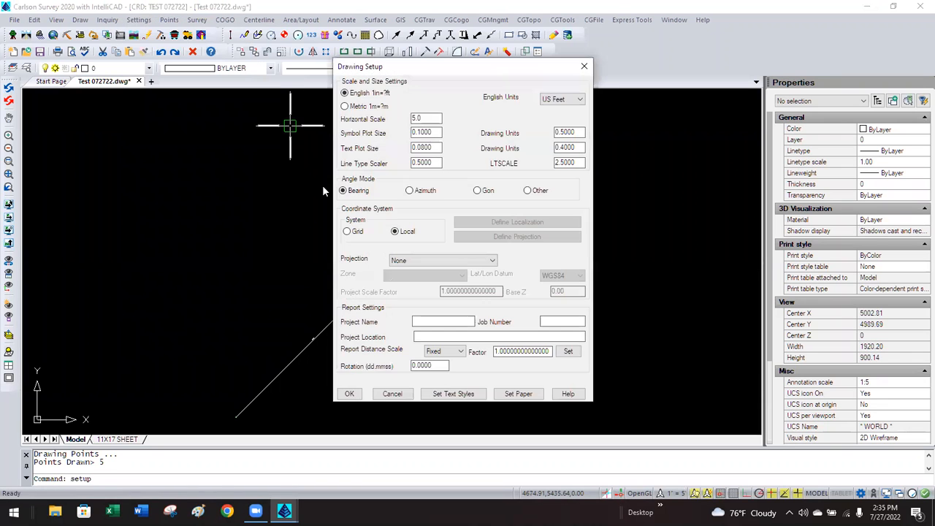
type("100")
left_click(349, 393)
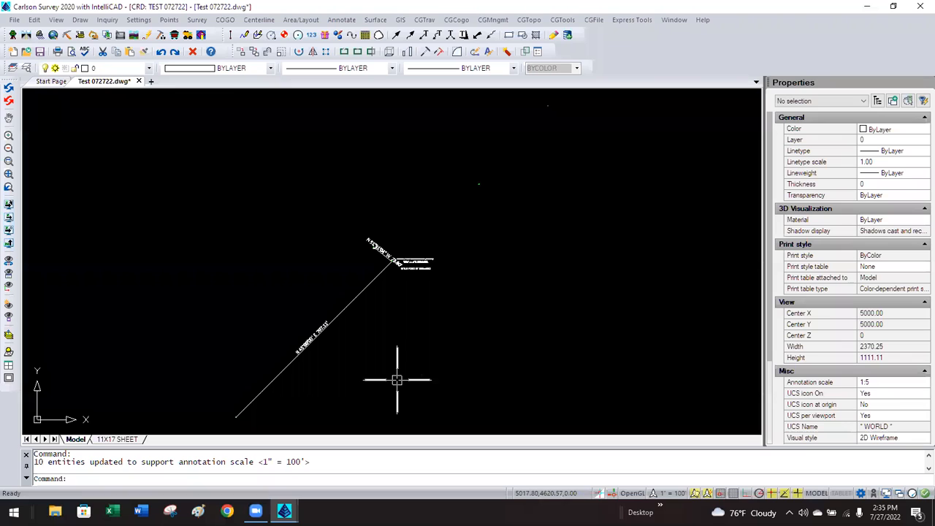
left_click(169, 20)
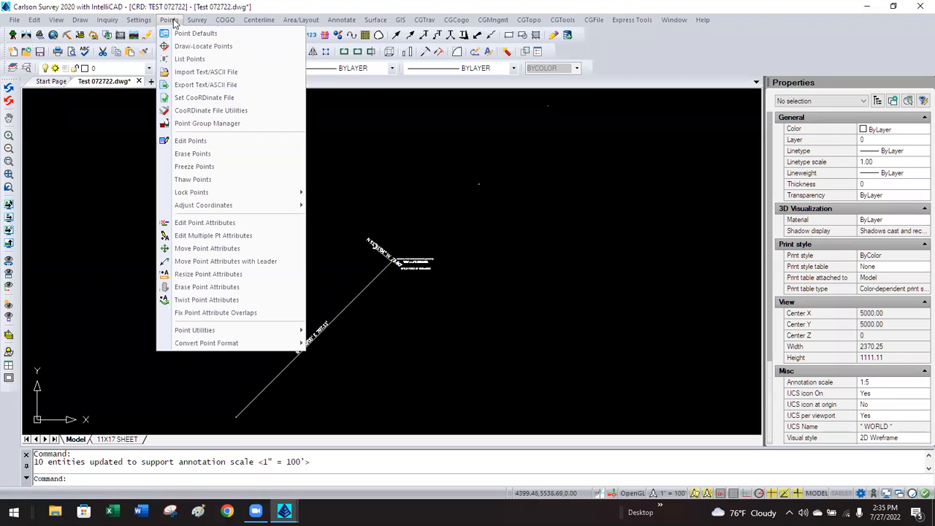
left_click(168, 19)
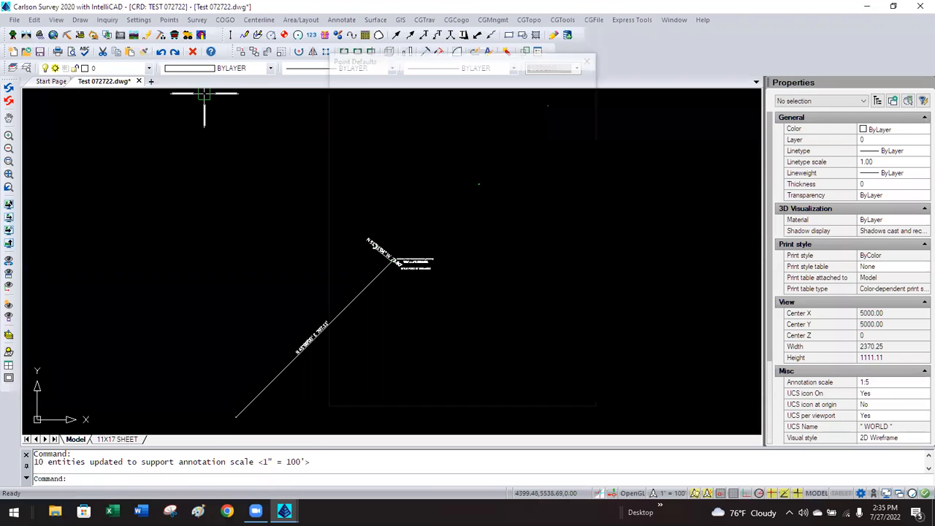
left_click(168, 19)
left_click(183, 34)
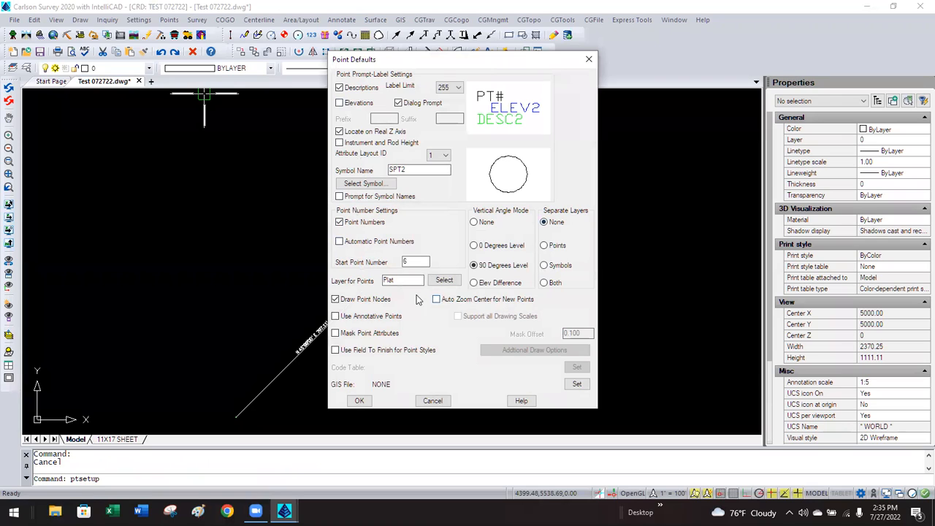
left_click(336, 317)
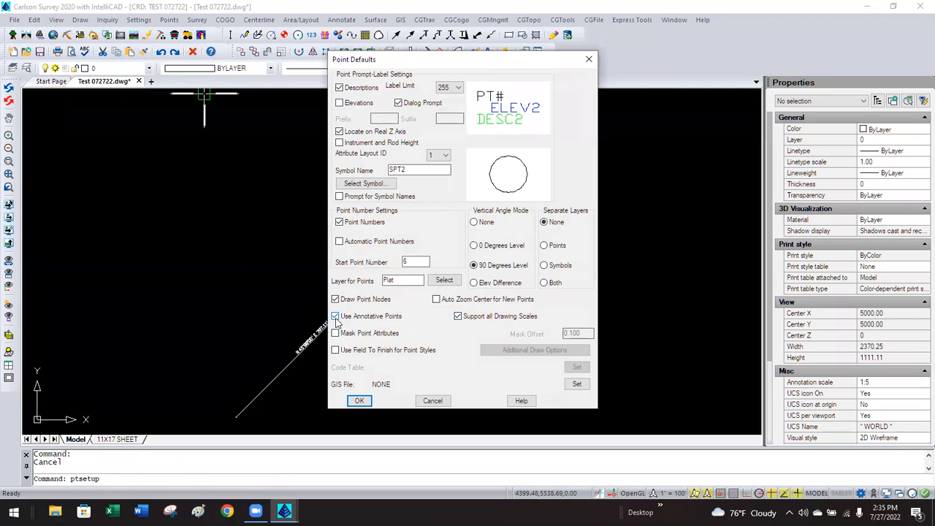
left_click(430, 401)
left_click(141, 20)
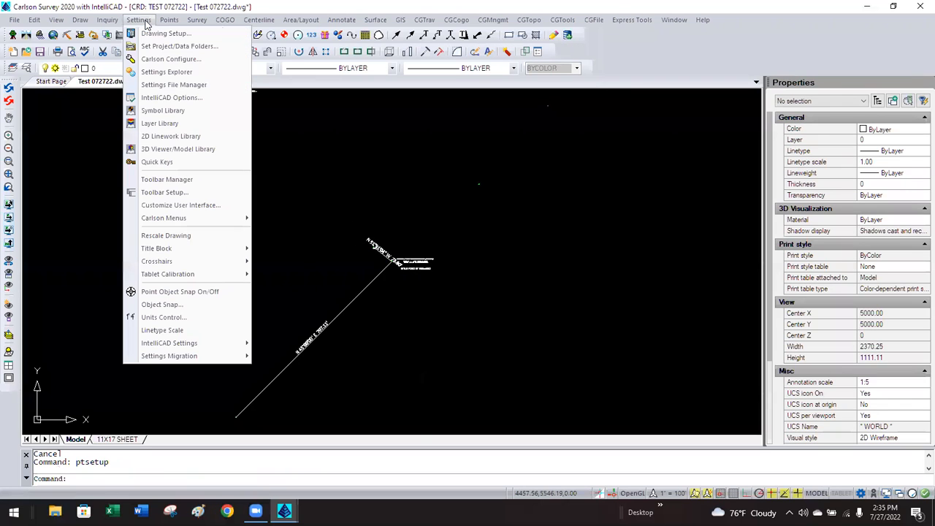
left_click(161, 59)
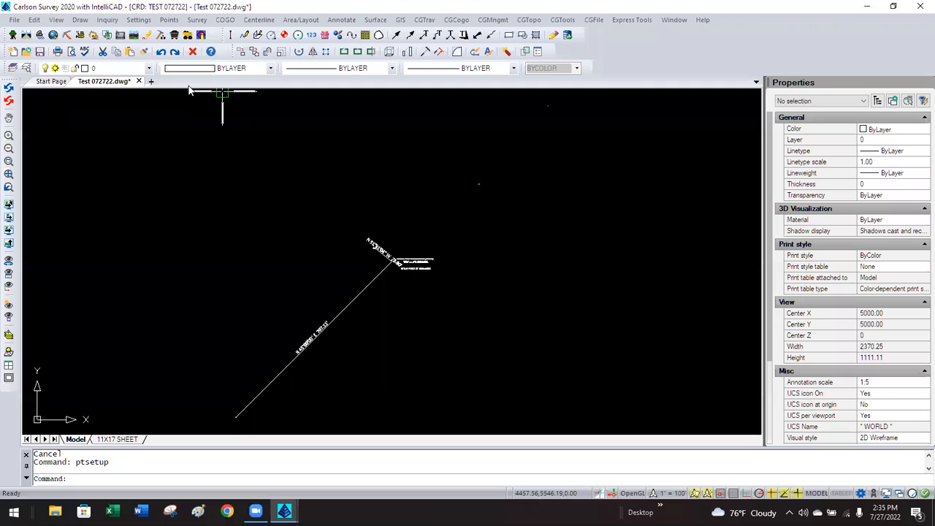
Enable Use Annotative Scale and Support all Drawing Scales in General Settings, then exit Configure.
left_click(380, 192)
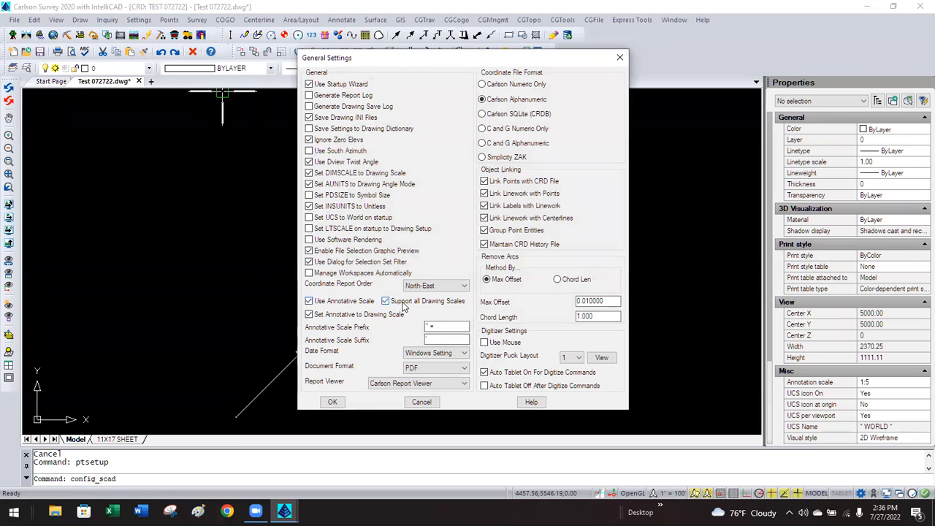
left_click(332, 402)
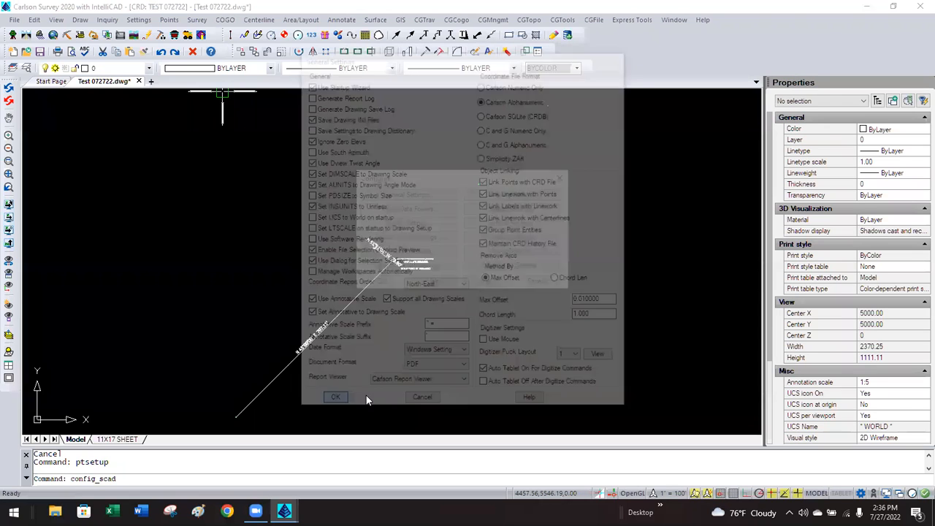
left_click(381, 283)
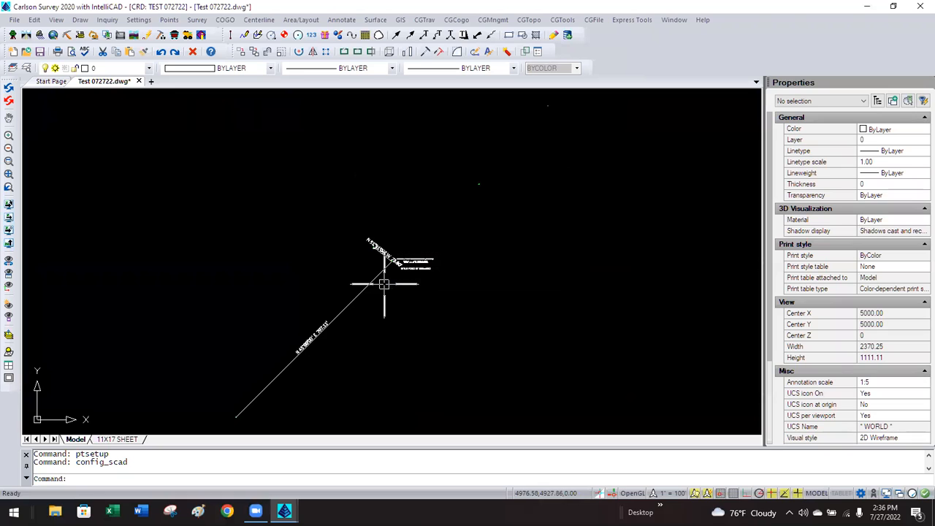
left_click(169, 20)
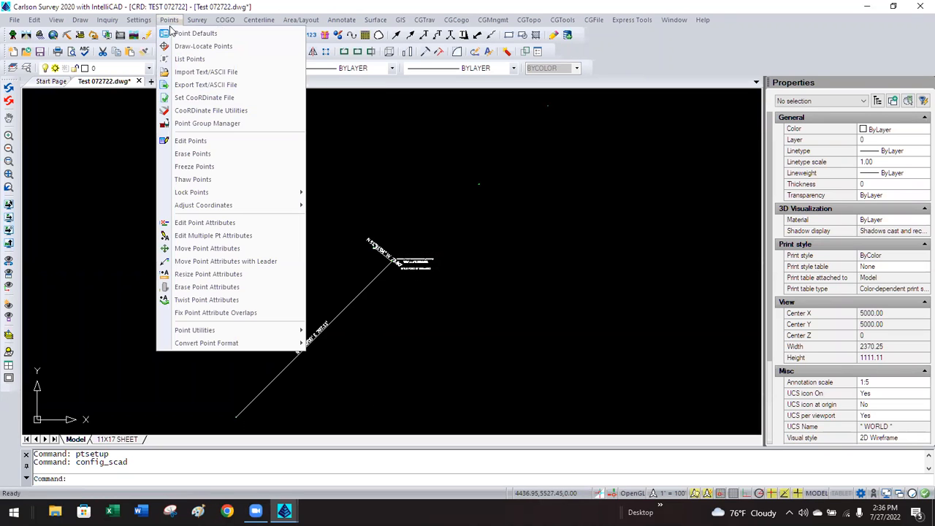
In Point Defaults, turn on Use Annotative Points and Support all Drawing Scales, and save.
left_click(169, 19)
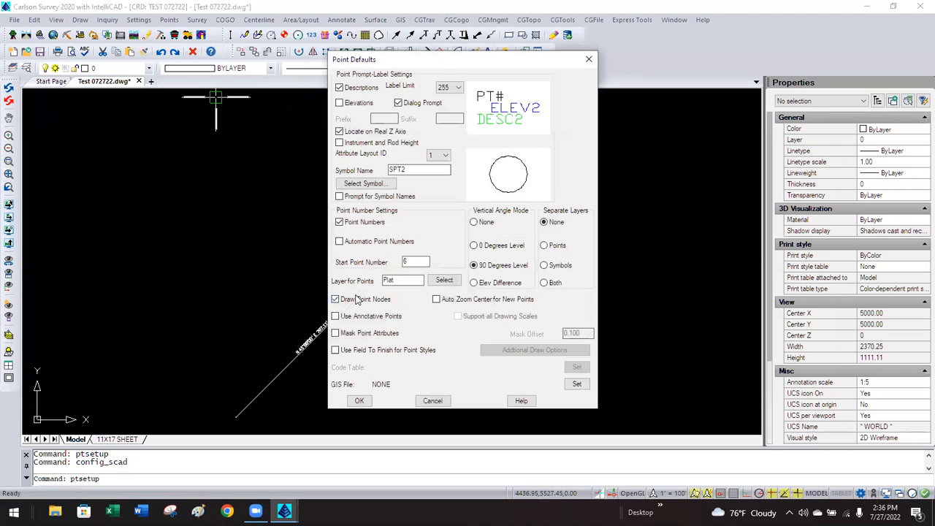
left_click(335, 316)
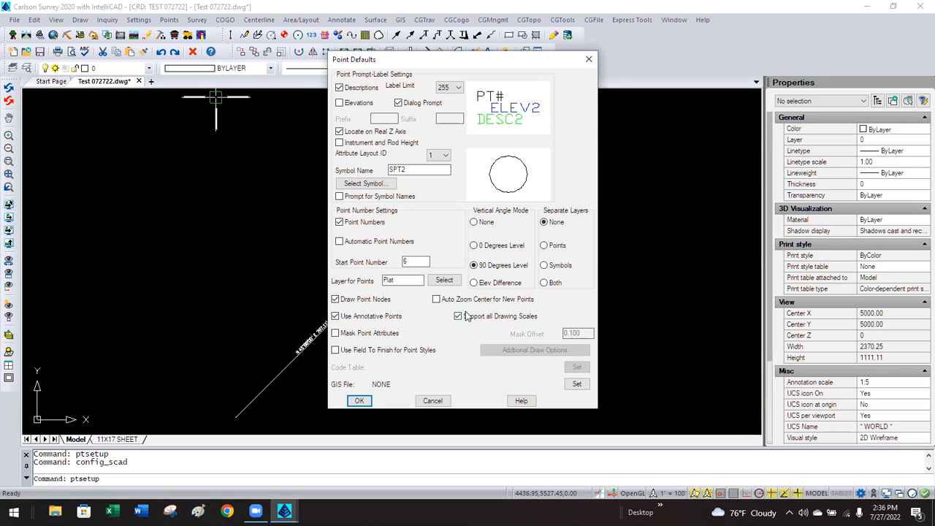
left_click(359, 400)
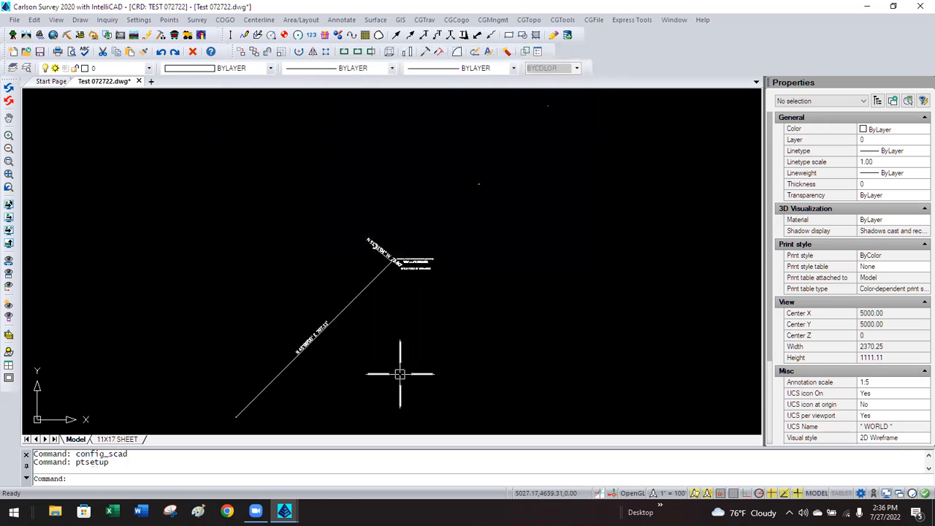
left_click(168, 19)
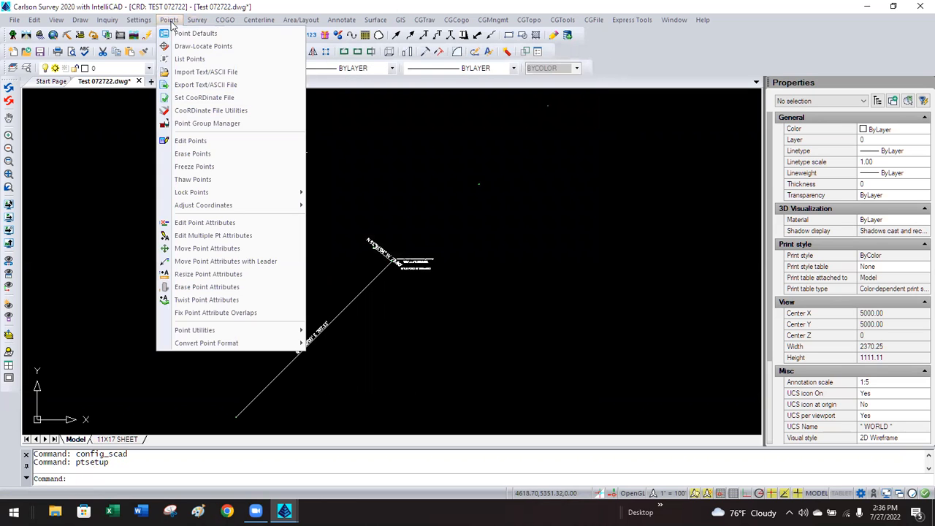
Use Draw-Locate Points' Draw All to redraw all 5 coordinate-file points as annotative points.
left_click(189, 46)
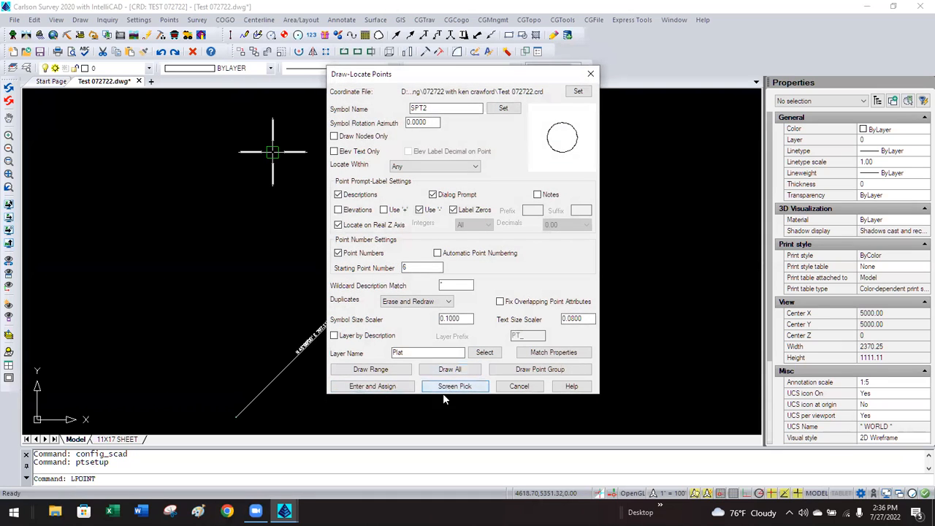
left_click(428, 371)
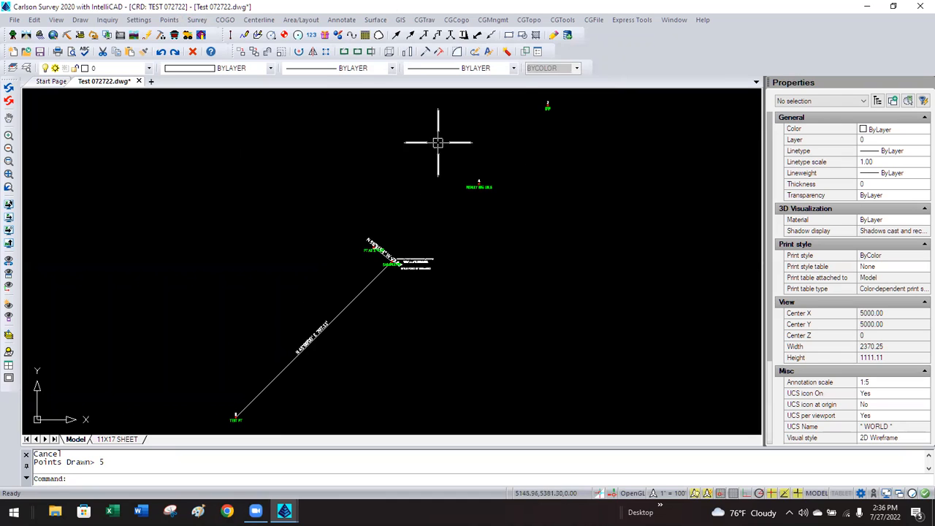
left_click(170, 21)
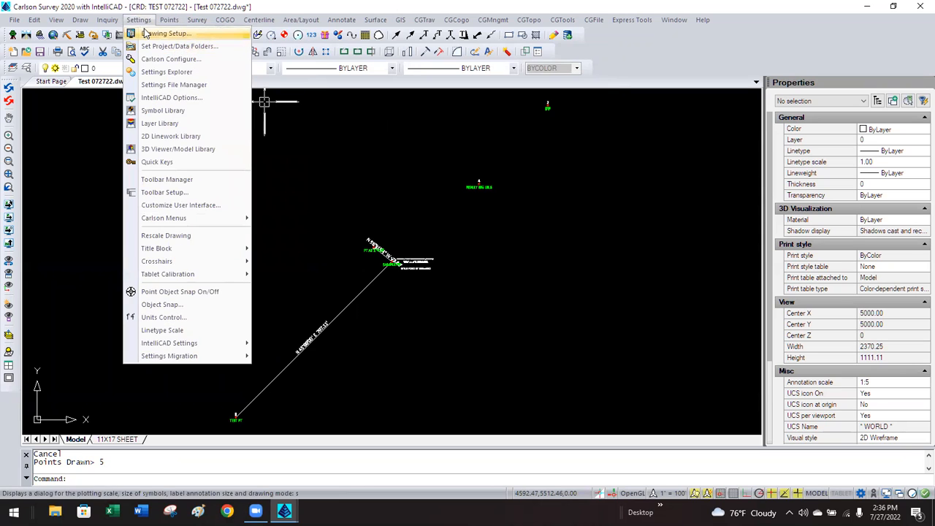
Set the Drawing Setup horizontal scale to 1" = 50'.
left_click(146, 33)
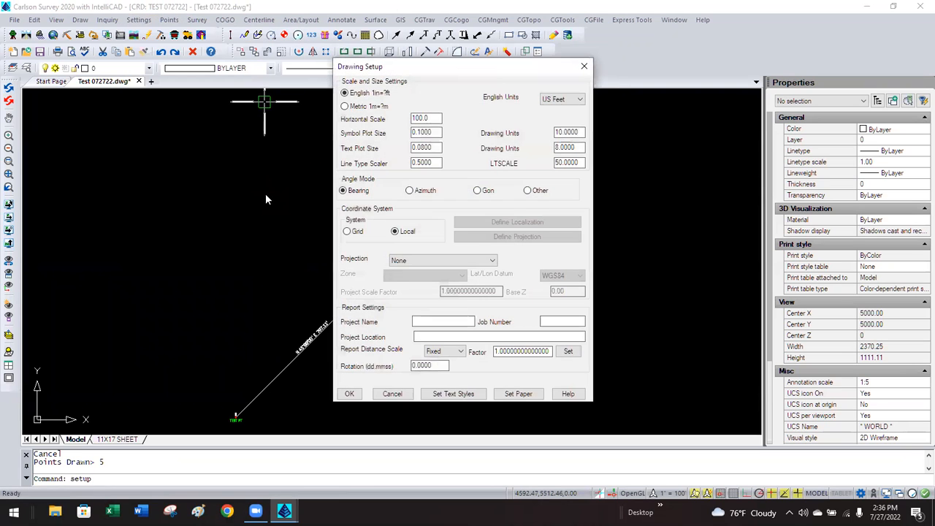
double_click(431, 118)
type("50")
key("Tab")
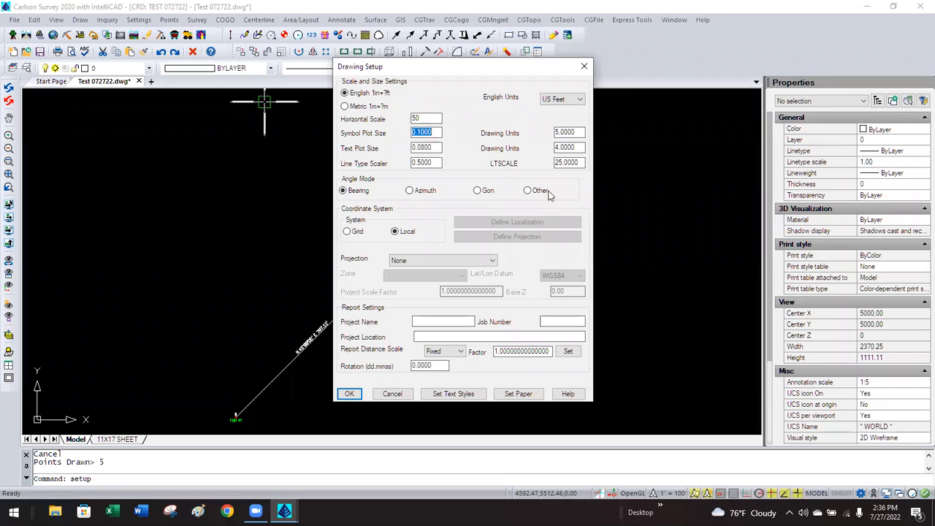
left_click(349, 394)
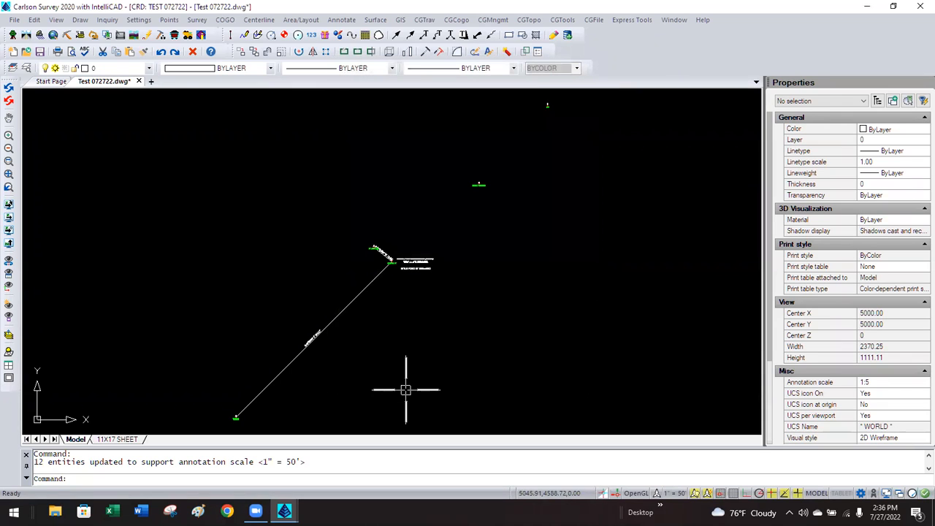
Raise the Drawing Setup horizontal scale to 1" = 500'.
left_click(170, 20)
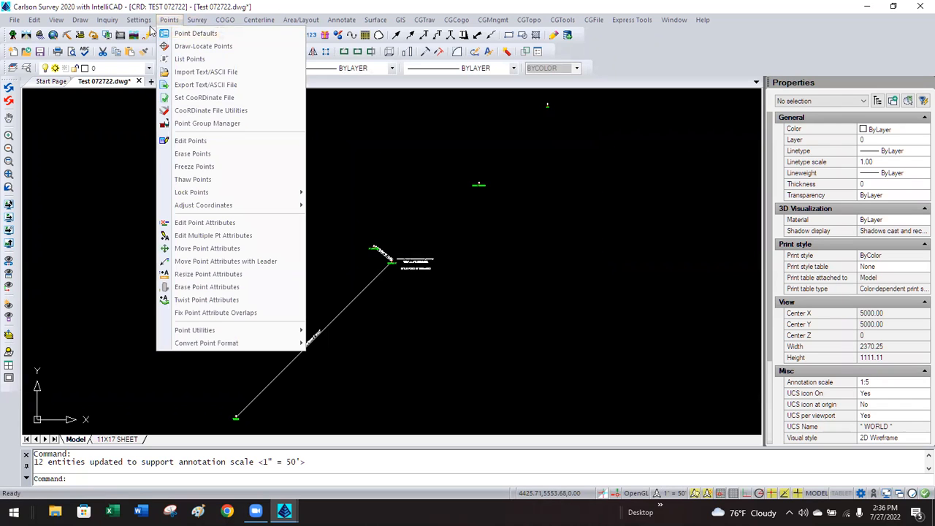
left_click(151, 34)
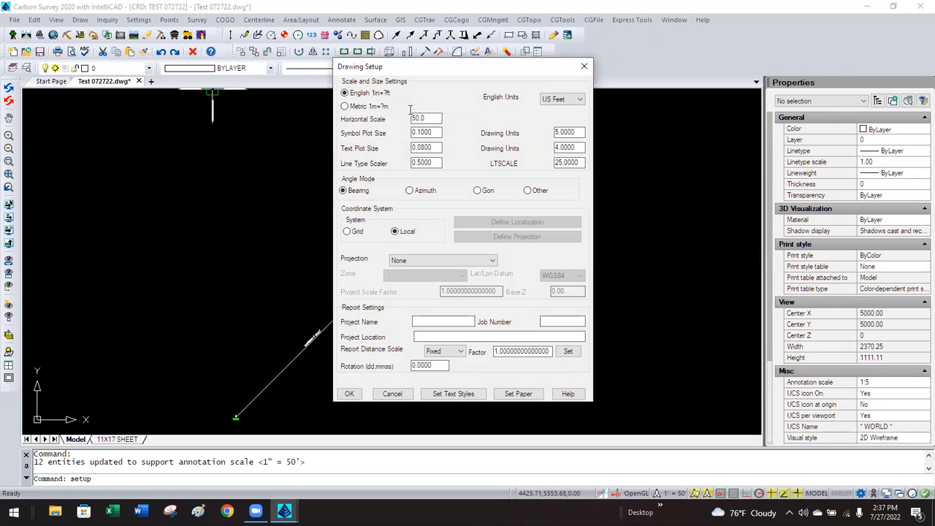
type("500")
key("Tab")
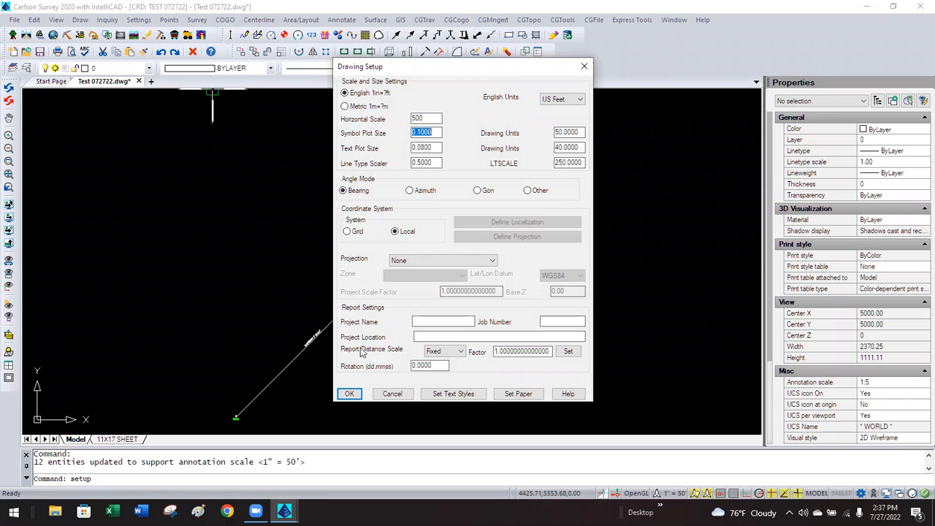
left_click(357, 394)
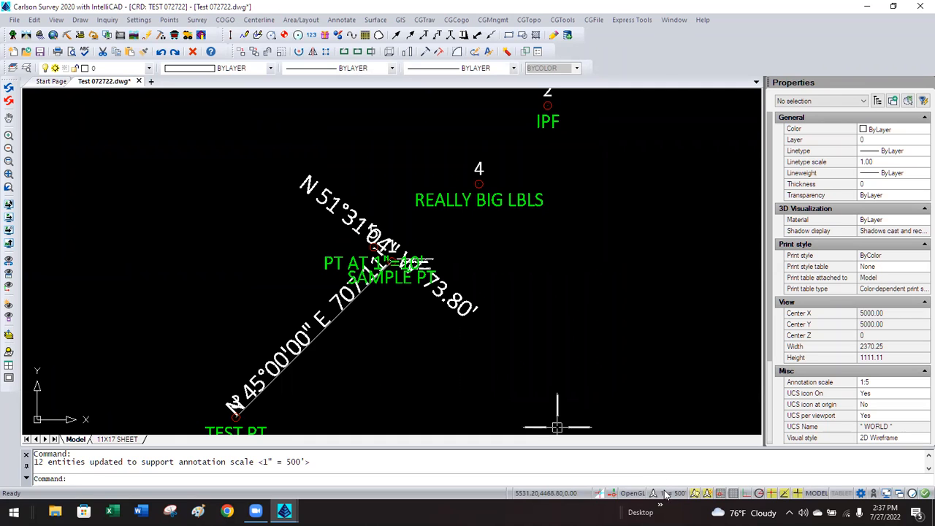
Switch to the 11X17 SHEET layout and regenerate it with REA.
left_click(117, 438)
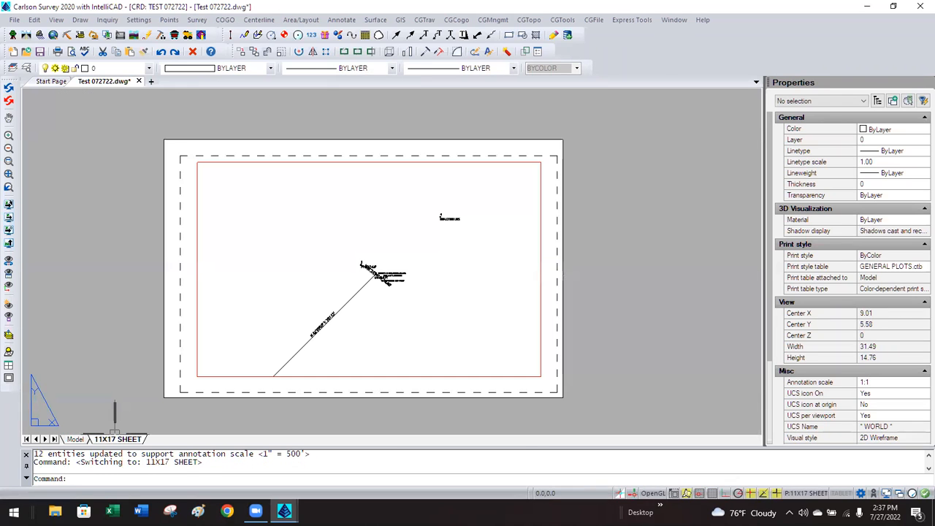
type("rea")
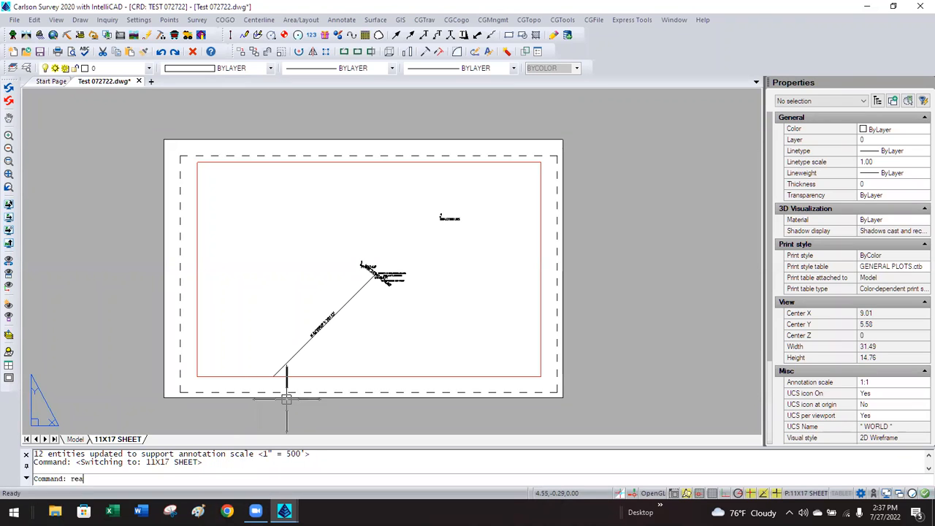
key("Return")
Give the sheet viewport a 1" = 500' annotation scale, then return to the Model tab.
left_click(355, 374)
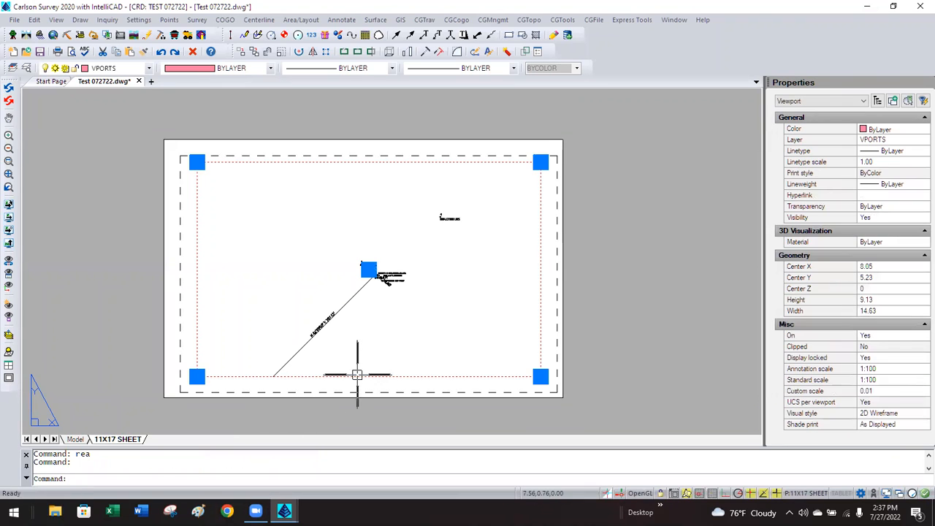
left_click(883, 369)
left_click(883, 369)
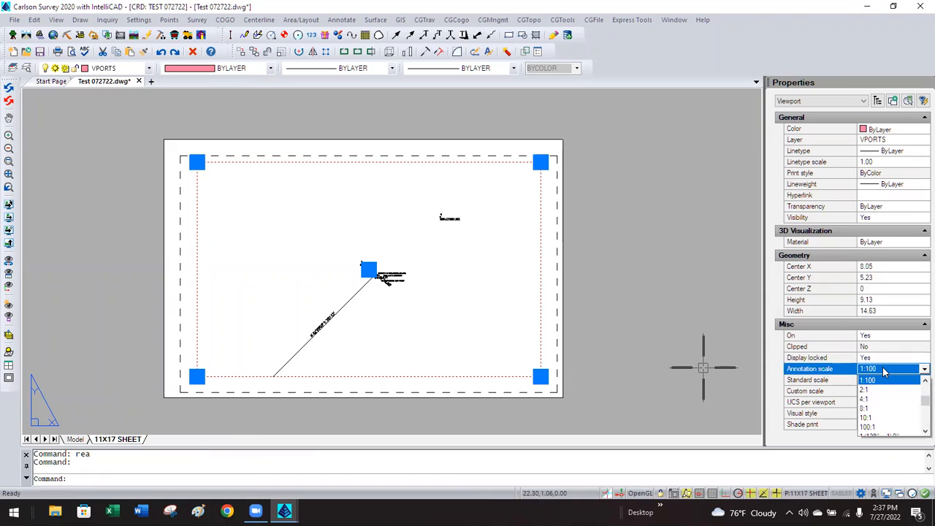
left_click_drag(923, 400, 919, 431)
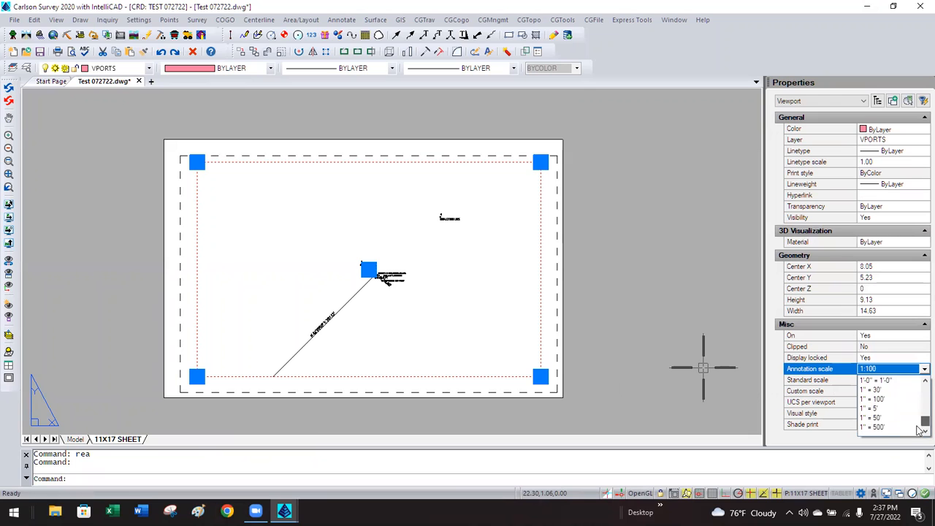
left_click(885, 427)
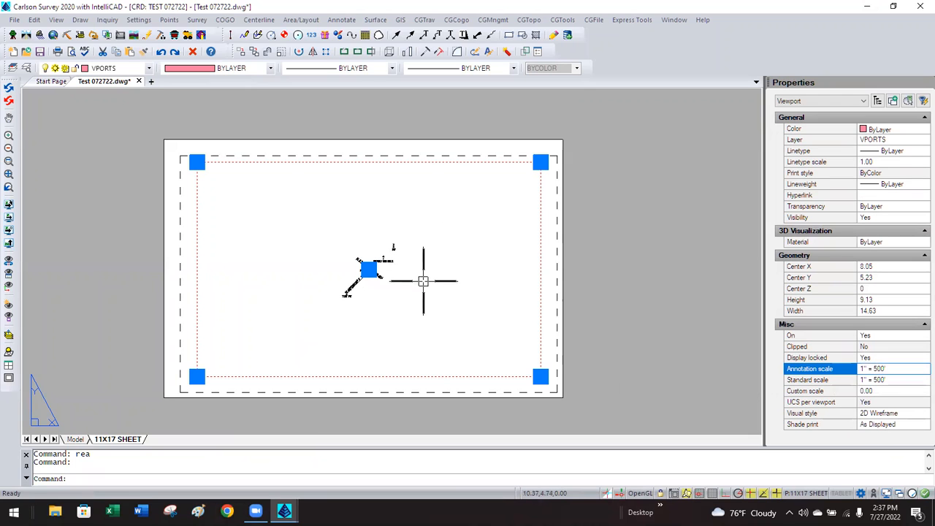
key("Escape")
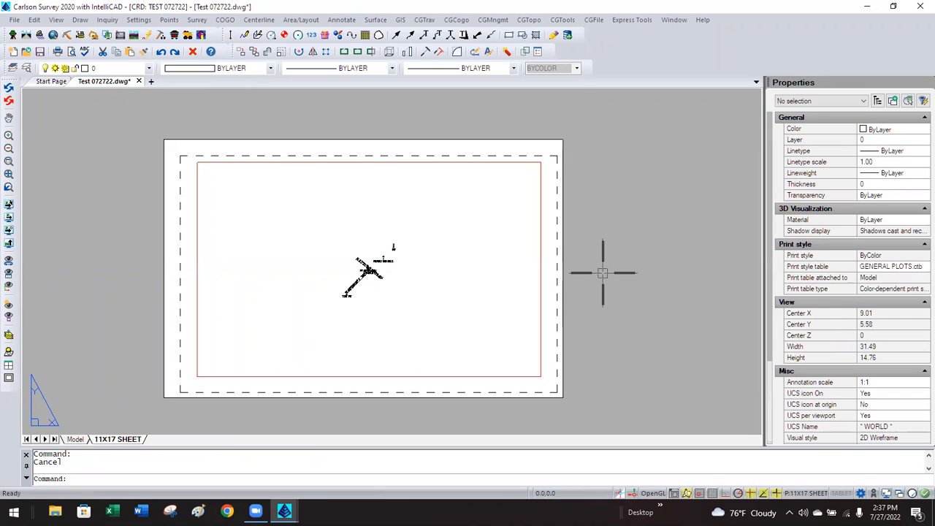
scroll(369, 270, "up", 8)
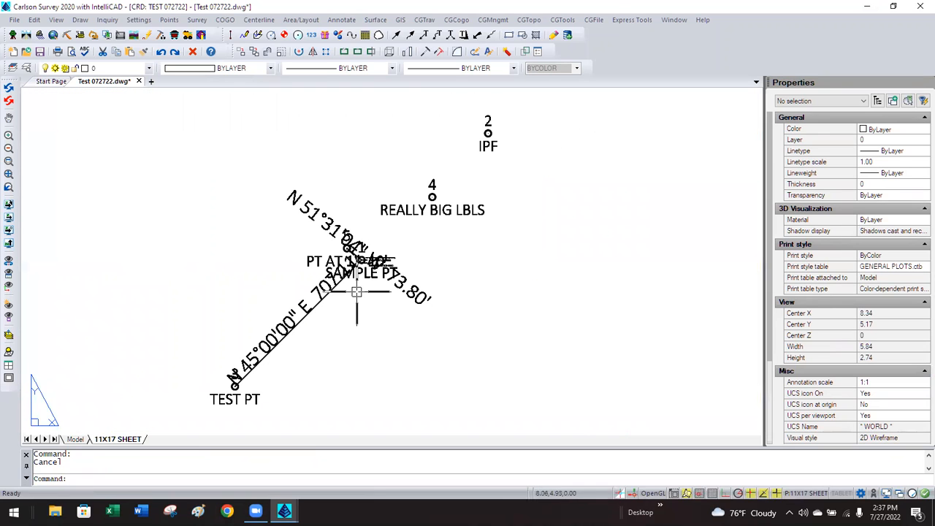
scroll(365, 283, "down", 3)
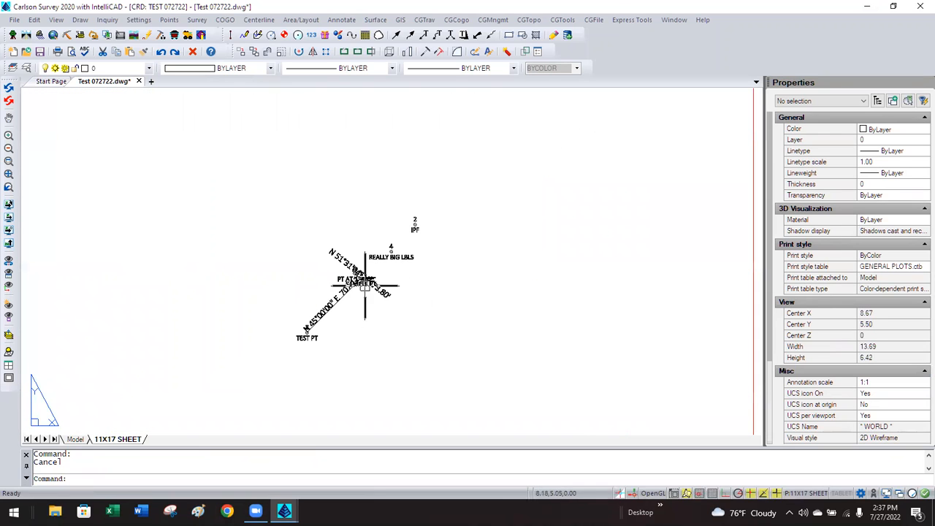
left_click(76, 439)
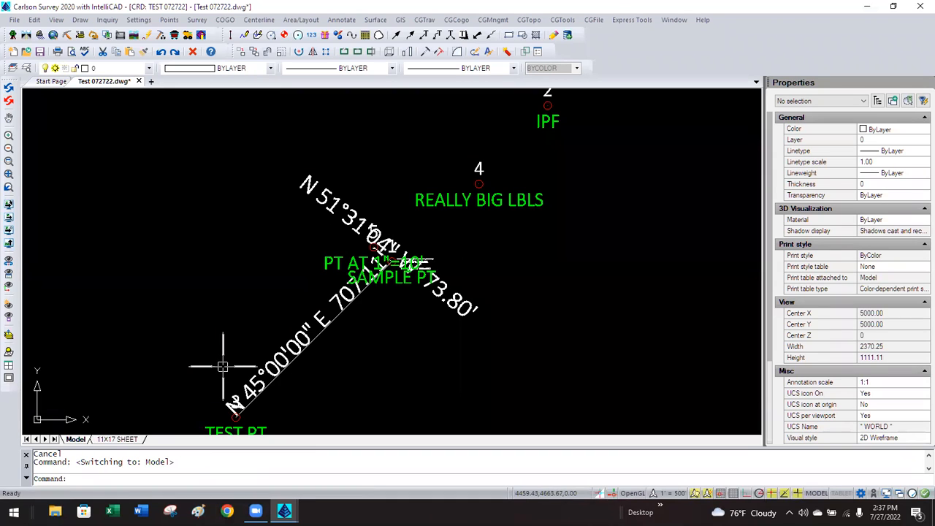
Set the drawing's horizontal scale to 30 in Drawing Setup.
left_click(138, 19)
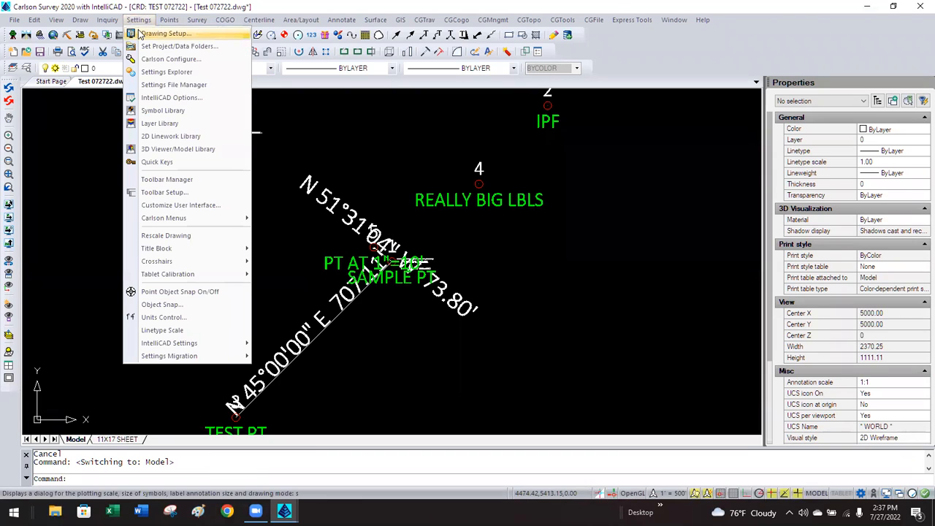
left_click(157, 33)
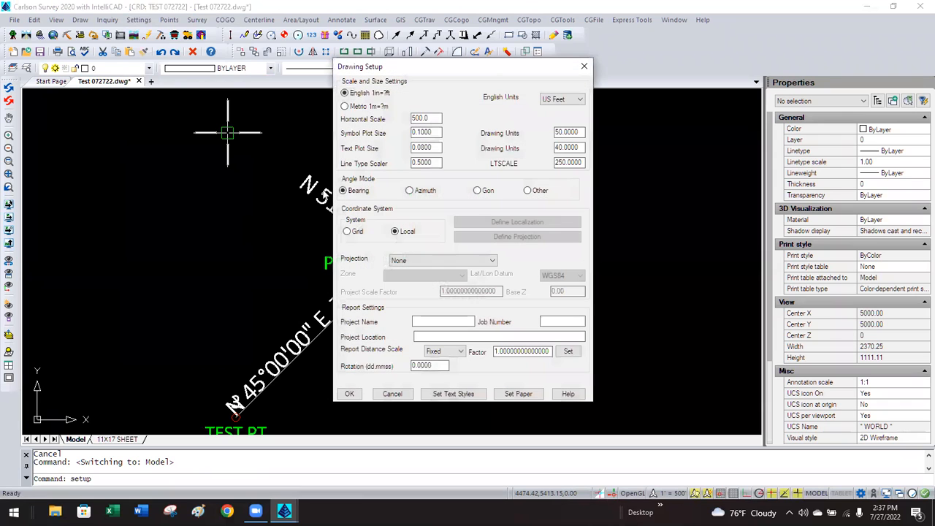
type("30")
left_click(349, 393)
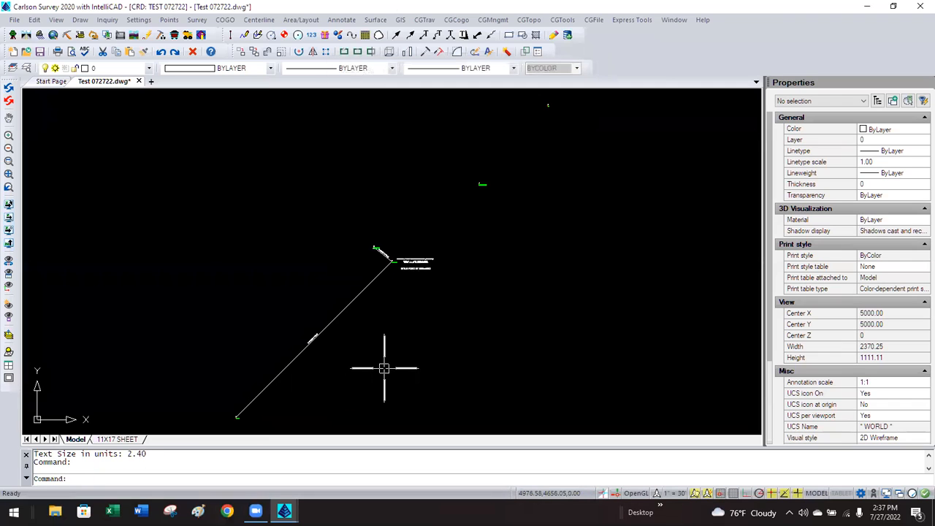
scroll(405, 261, "up", 10)
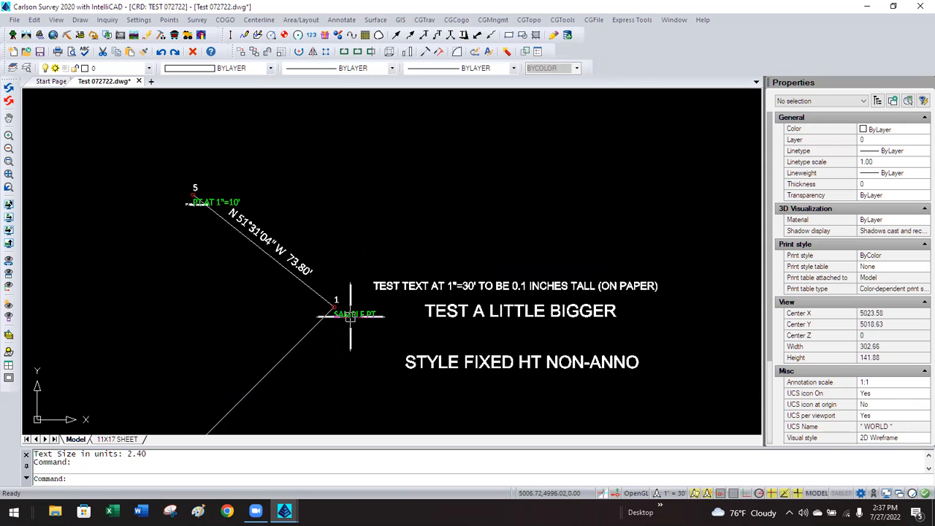
scroll(346, 317, "up", 5)
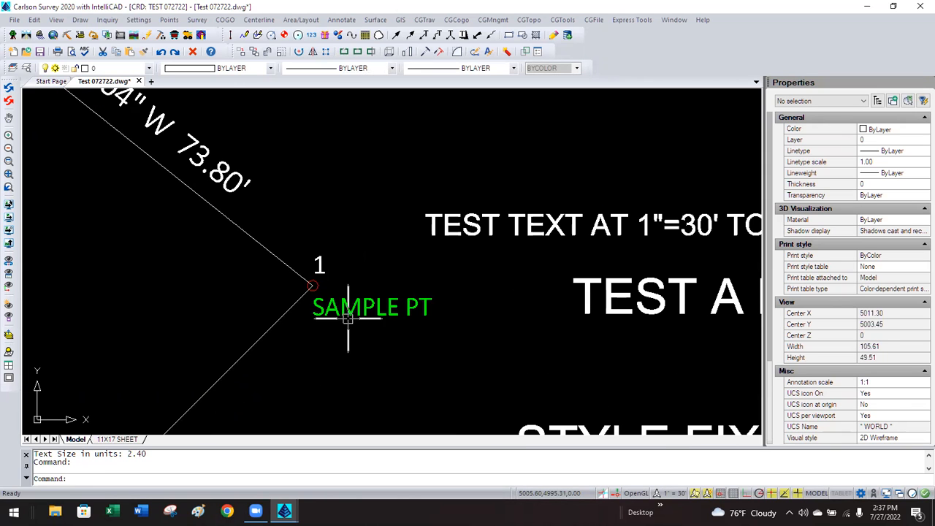
Change the horizontal scale to 10.
left_click(138, 20)
left_click(161, 34)
left_click(421, 117)
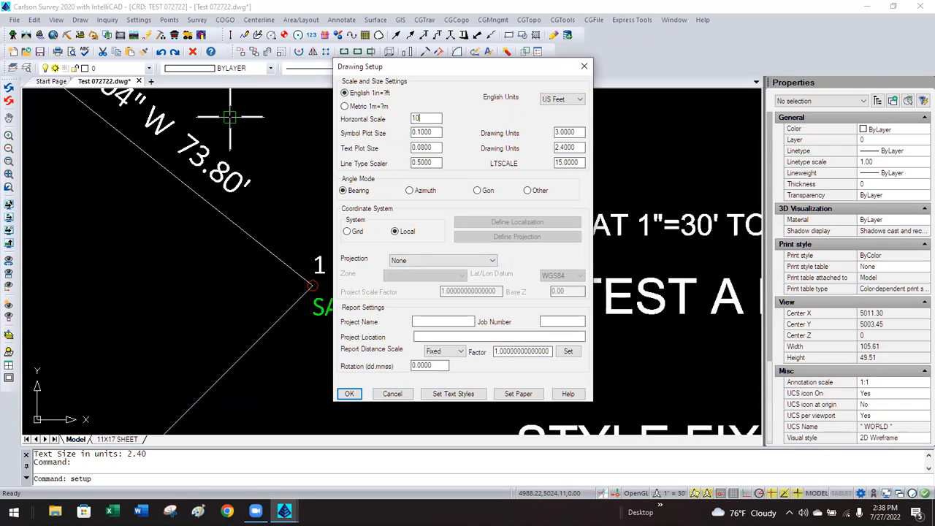
left_click(349, 394)
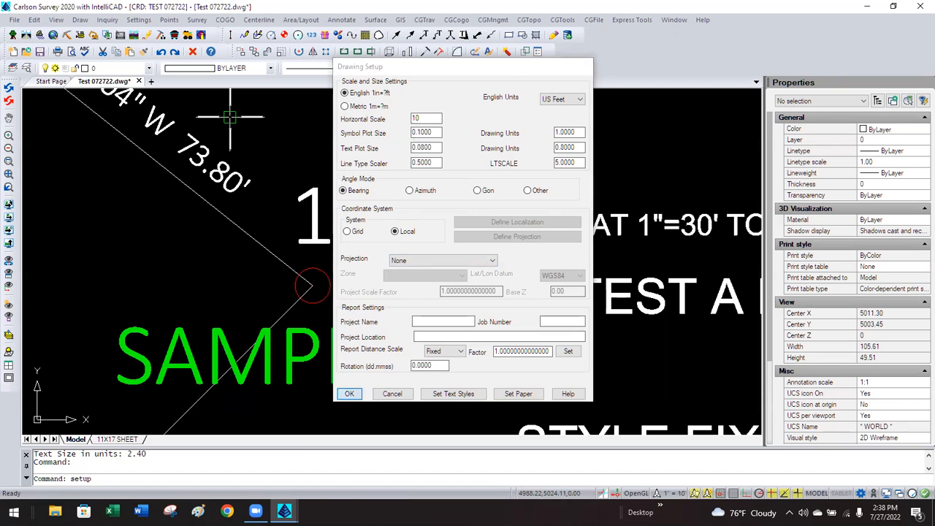
scroll(319, 284, "up", 3)
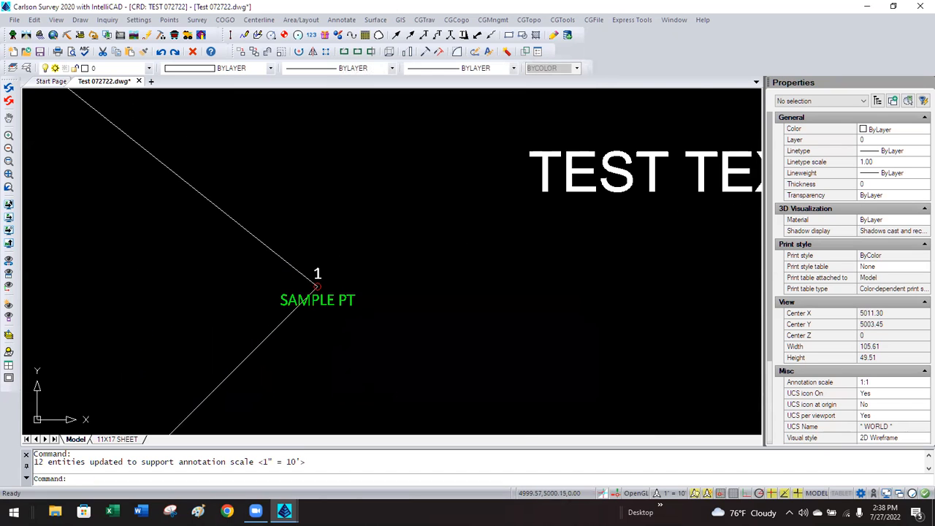
scroll(332, 285, "up", 1)
scroll(308, 333, "down", 4)
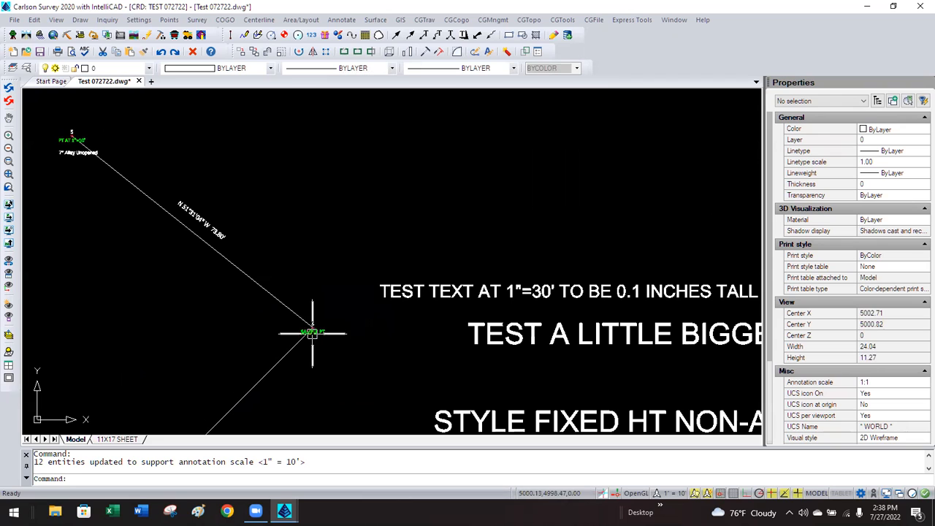
scroll(309, 339, "up", 4)
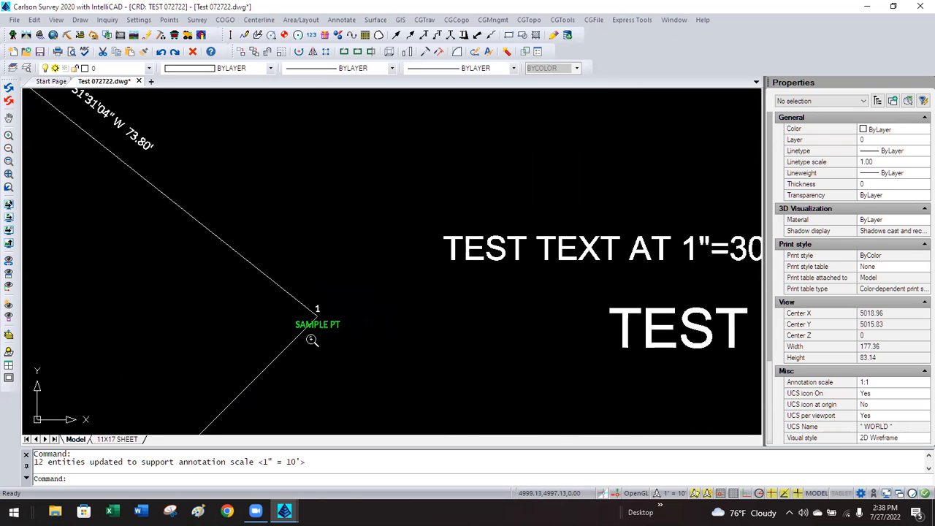
Set the horizontal scale back to 30.
left_click(172, 20)
mouse_move(147, 25)
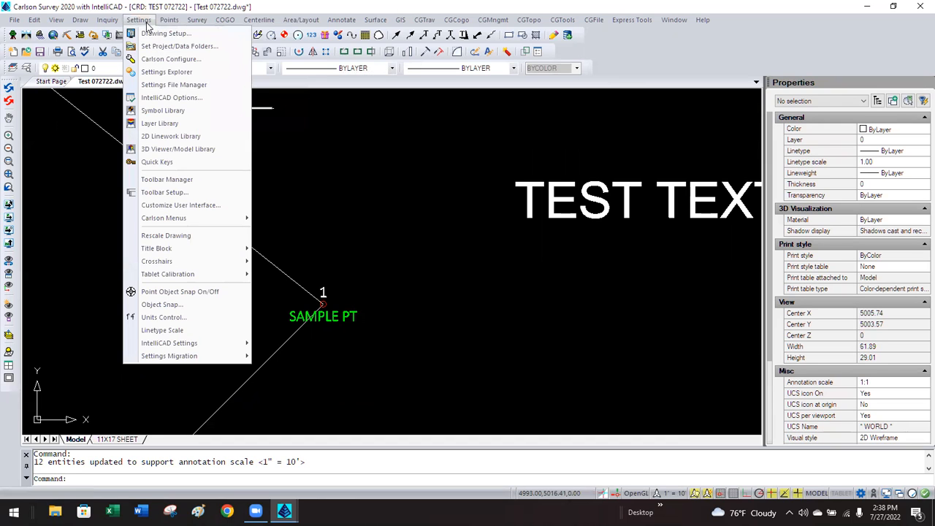
left_click(152, 35)
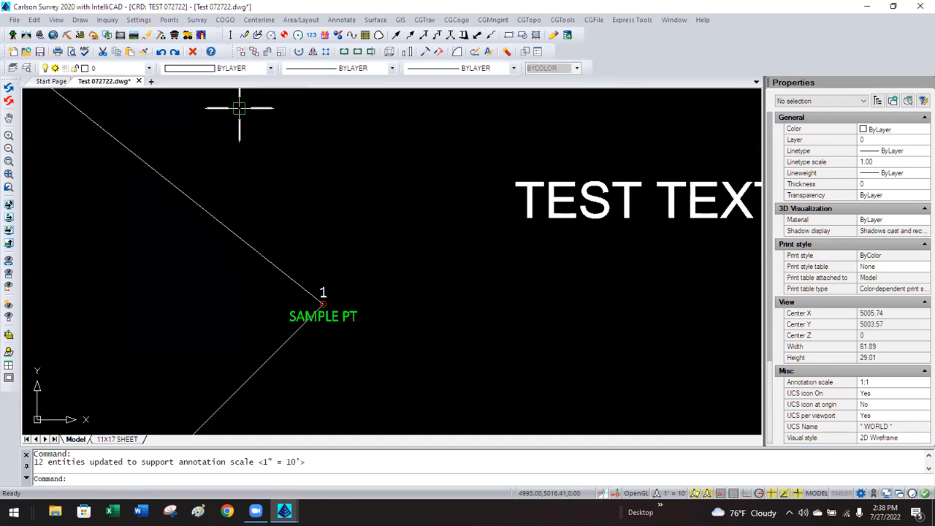
double_click(418, 118)
type("30")
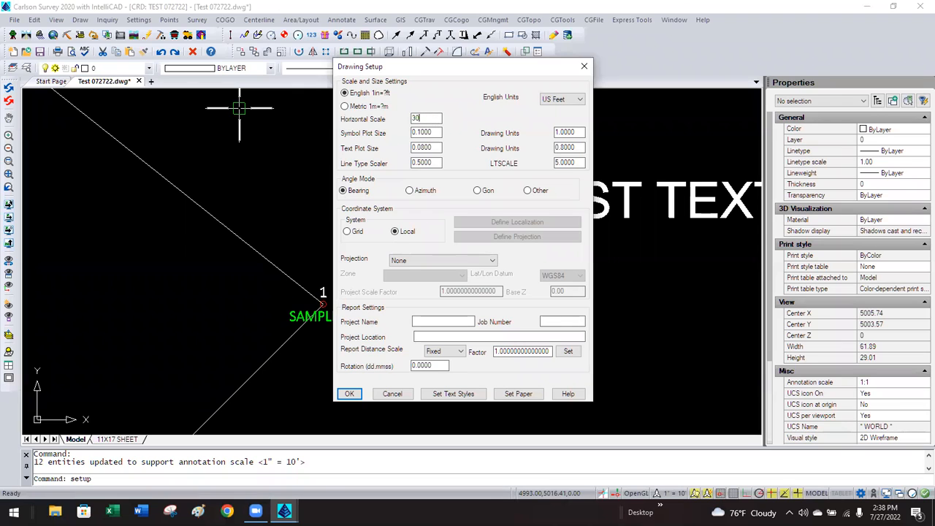
left_click(349, 393)
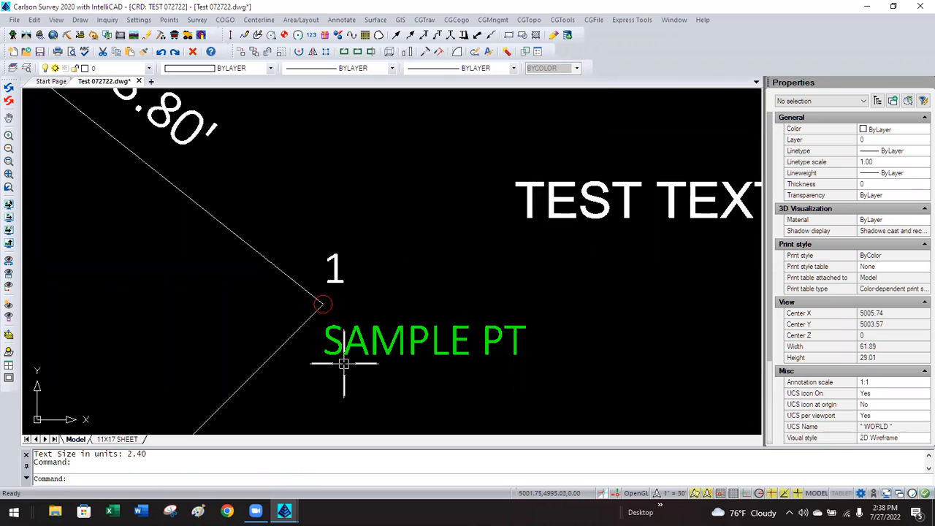
Raise the horizontal scale to 100 so the labels regenerate larger.
left_click(139, 20)
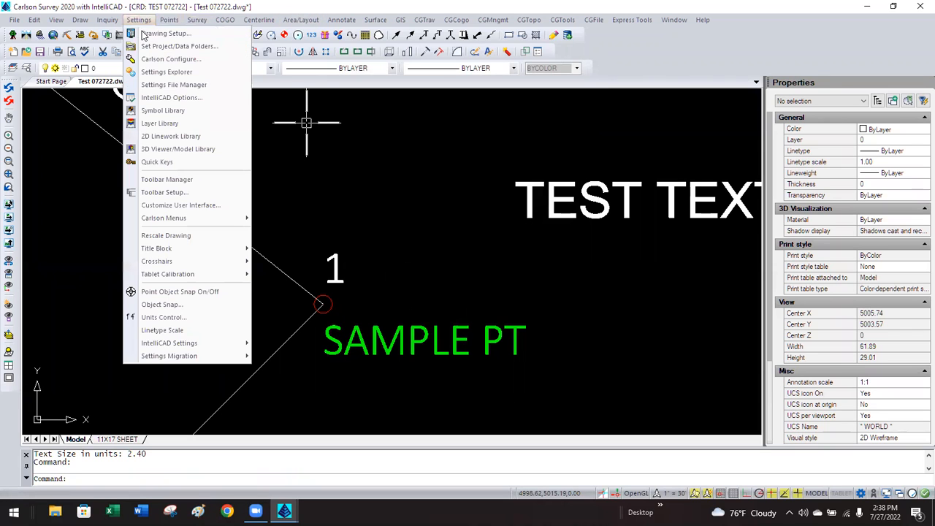
left_click(145, 34)
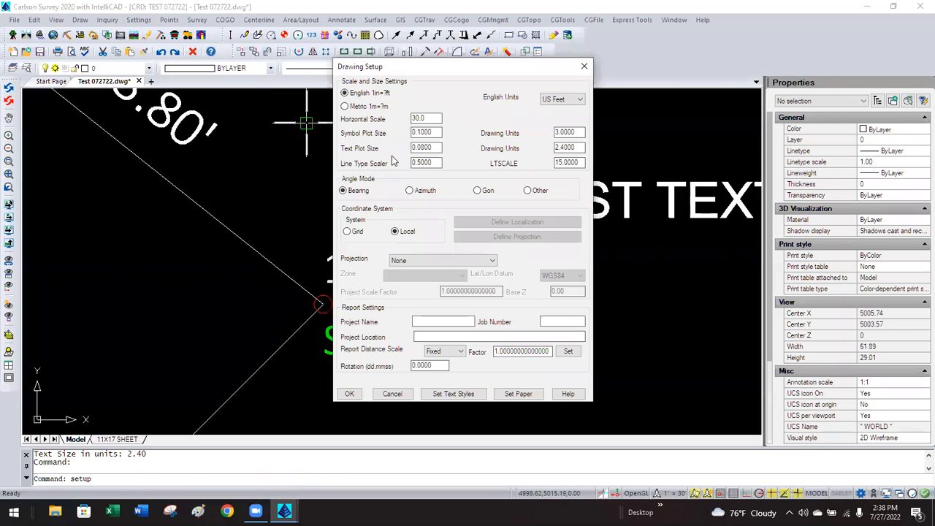
left_click(425, 118)
left_click(349, 393)
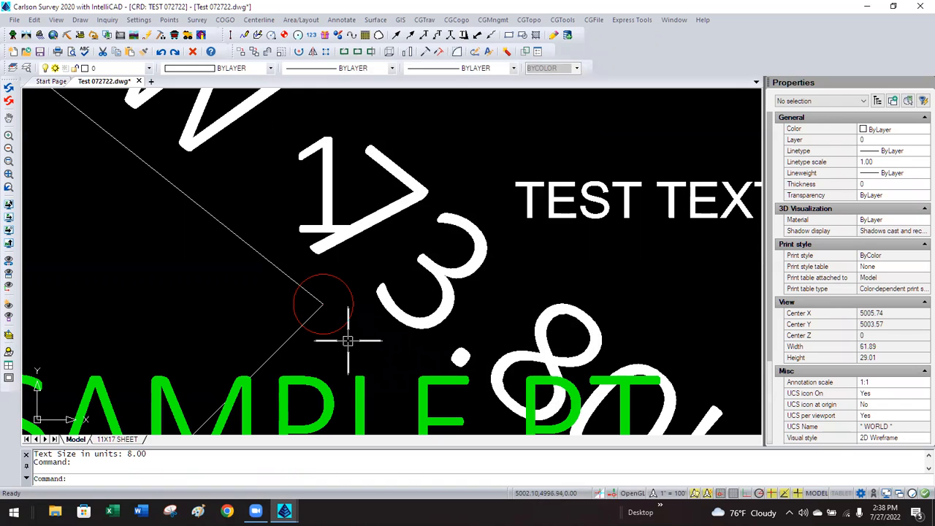
Review the symbol and text plot sizes in Drawing Setup, keeping the scale at 100.
left_click(140, 20)
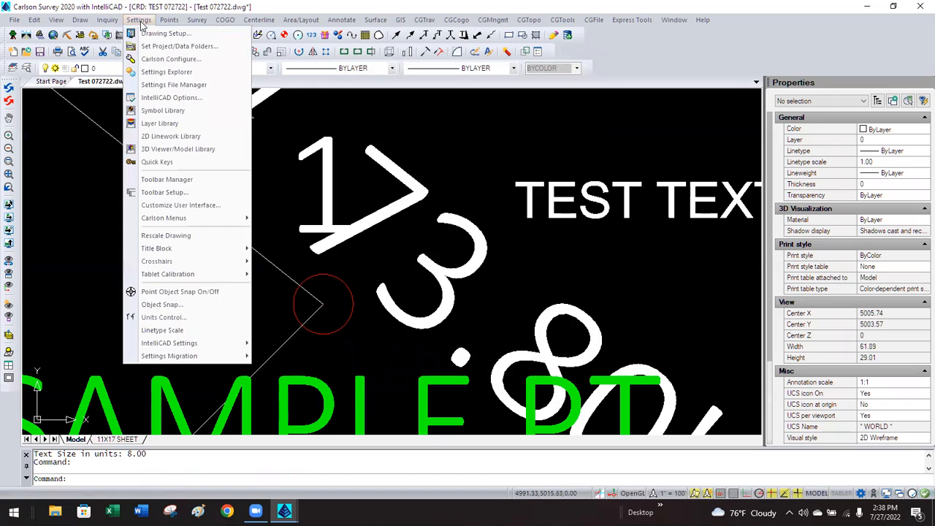
left_click(154, 34)
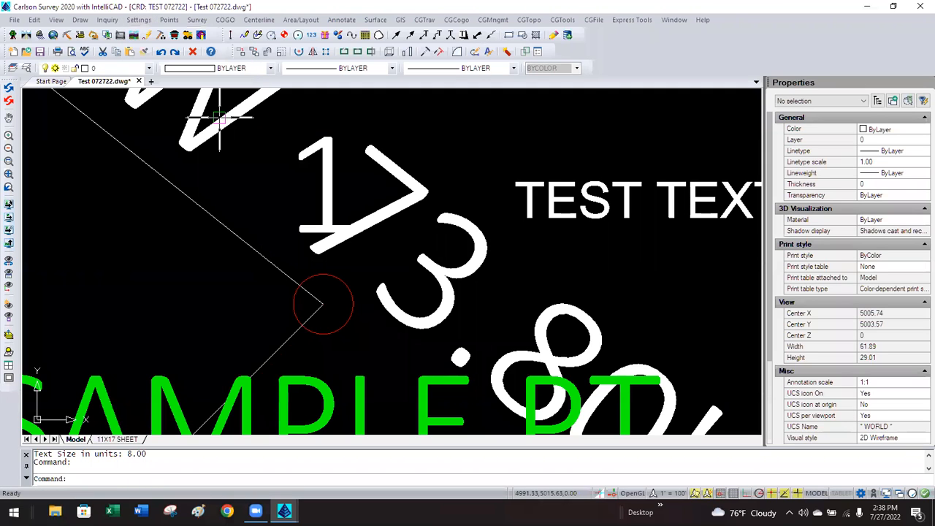
double_click(436, 132)
key("Tab")
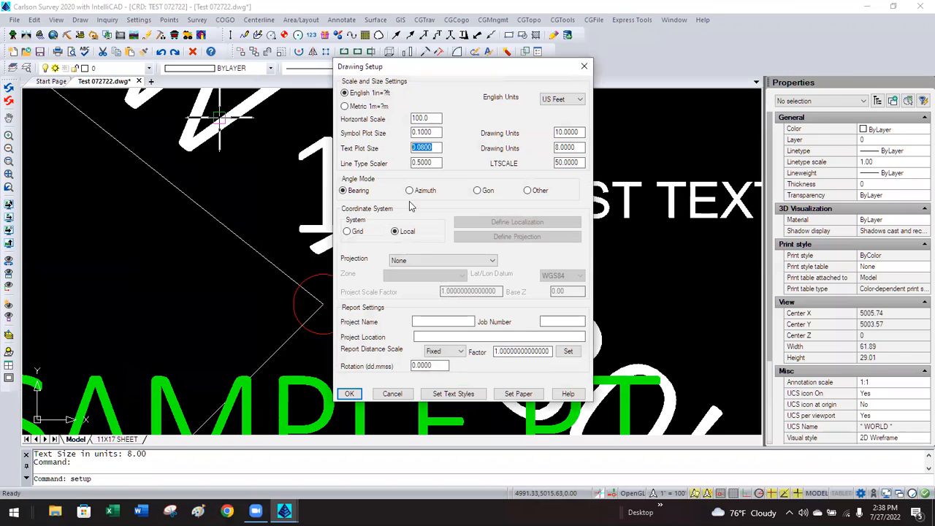
left_click(350, 394)
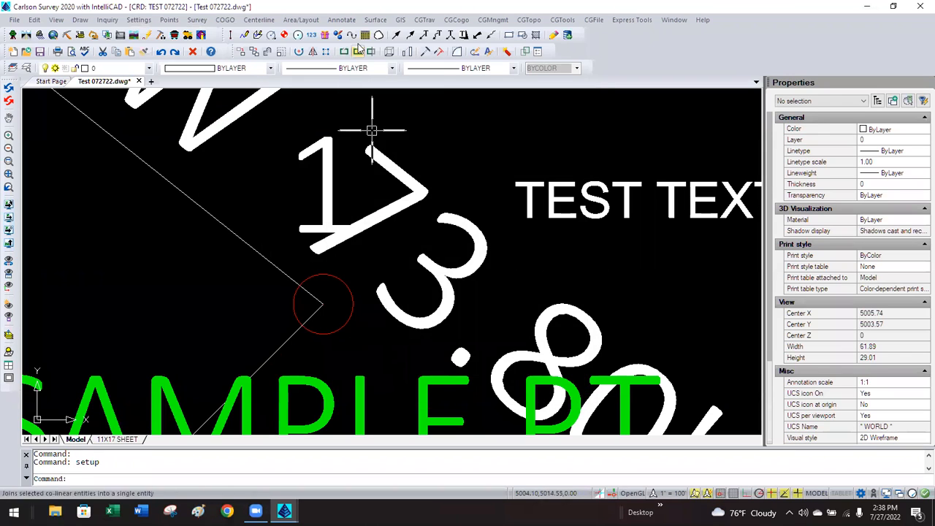
left_click(341, 20)
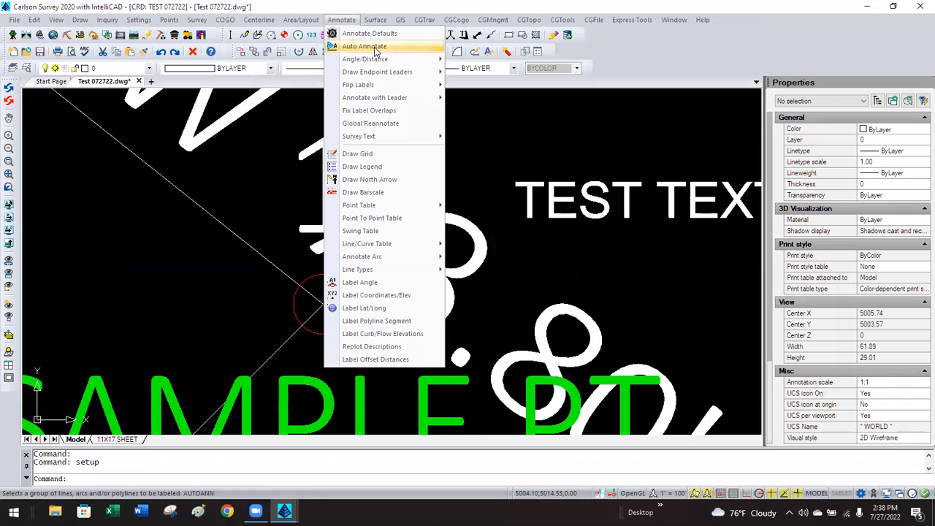
left_click(380, 34)
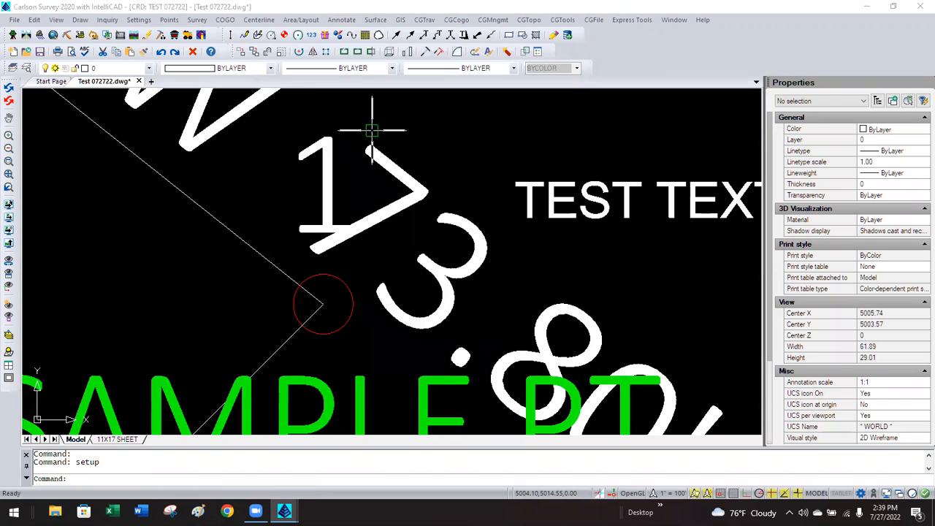
left_click_drag(409, 150, 381, 153)
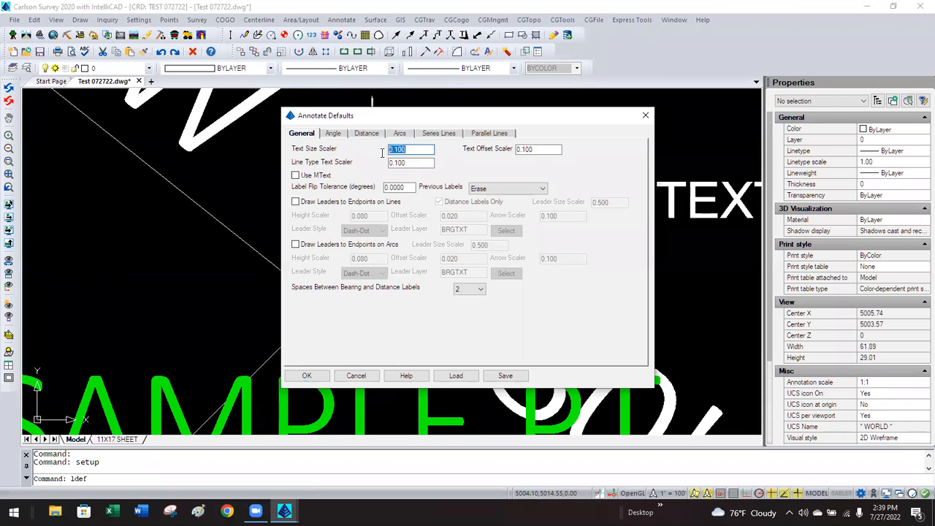
left_click(414, 149)
left_click(356, 376)
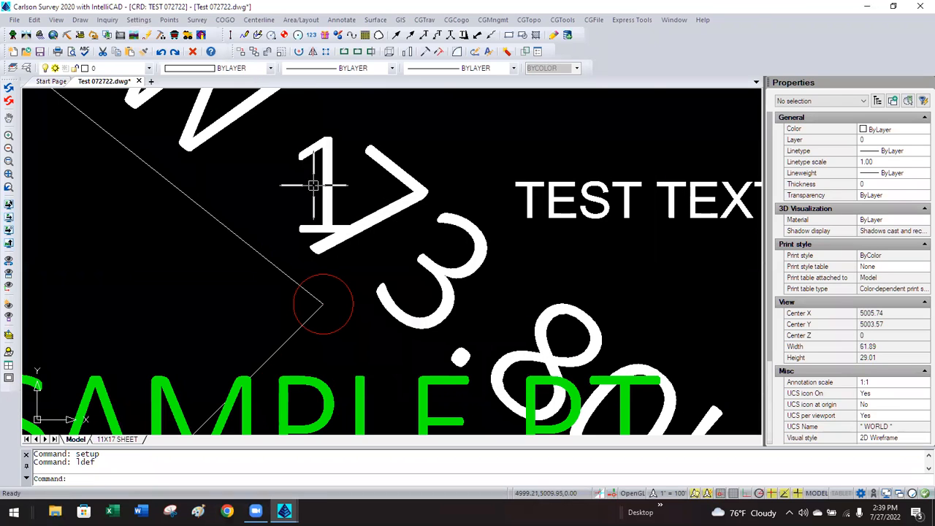
left_click(260, 21)
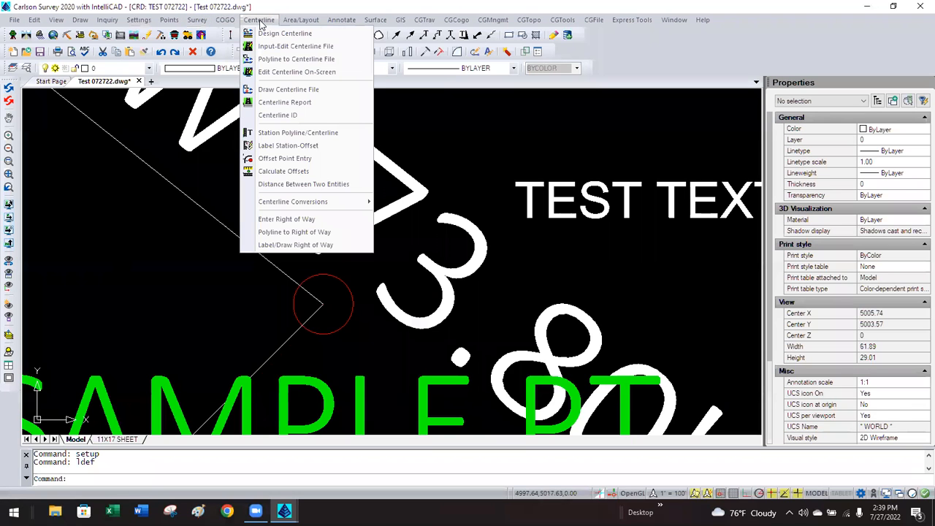
left_click(306, 145)
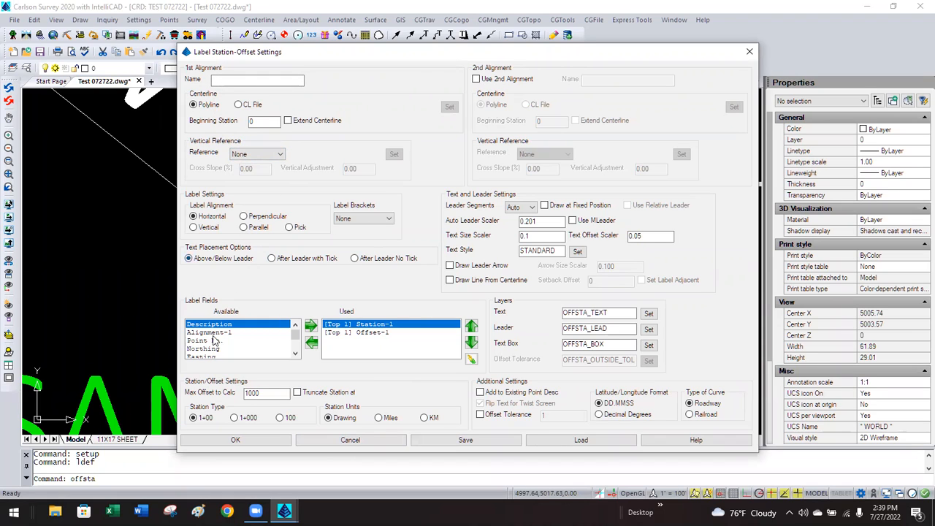
double_click(378, 325)
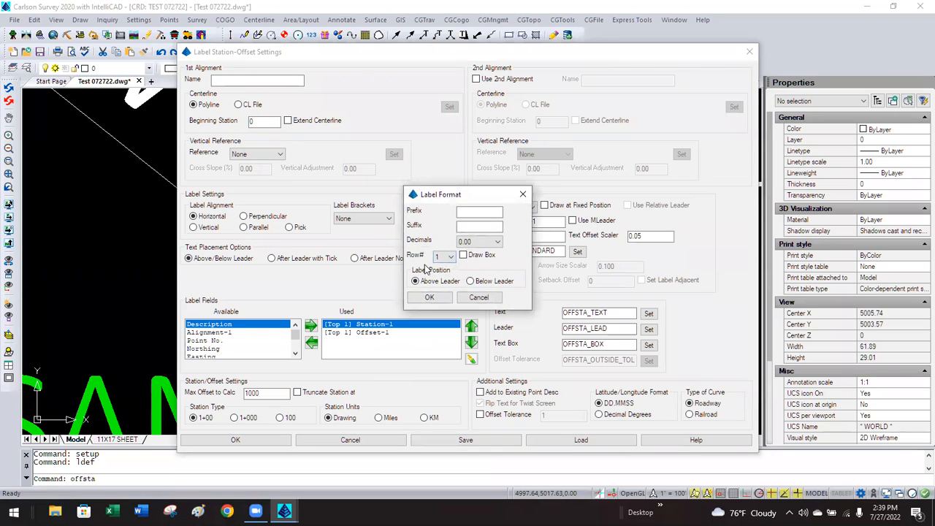
left_click(471, 297)
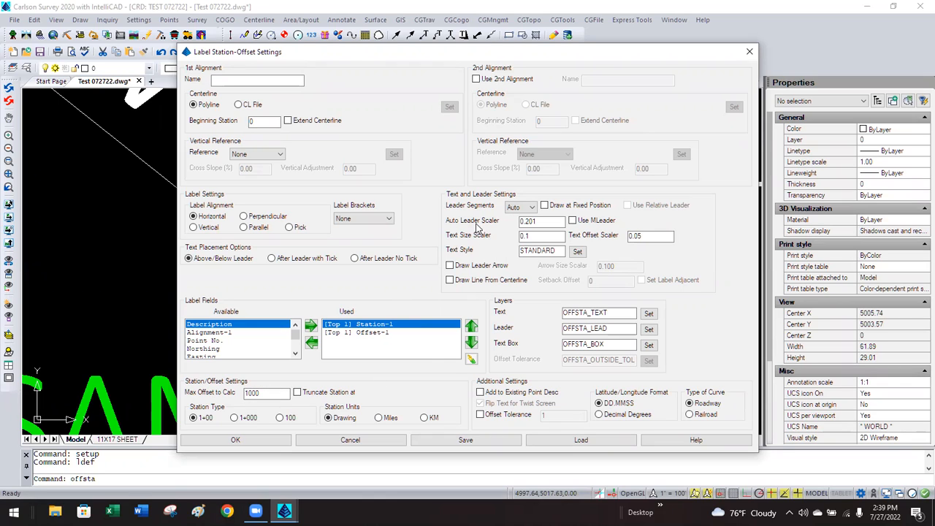
double_click(531, 236)
left_click(380, 444)
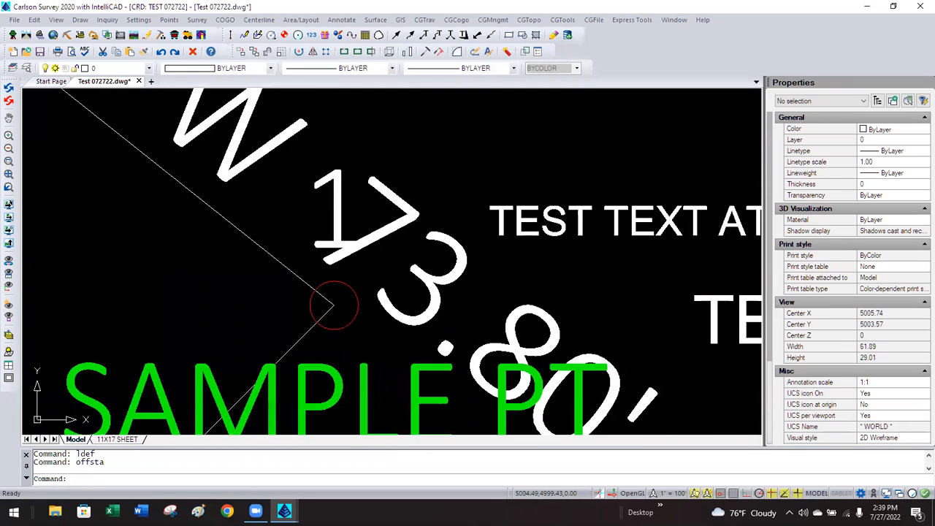
Select the N 45°00'00" E 707.11' bearing label and use M to shift it higher along the line.
scroll(379, 310, "down", 4)
scroll(361, 310, "down", 5)
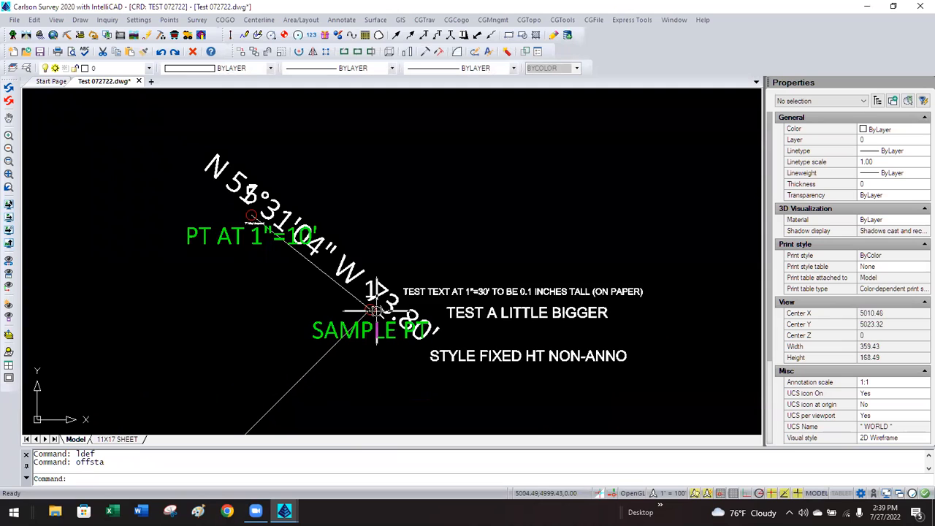
scroll(375, 311, "down", 3)
scroll(375, 310, "up", 3)
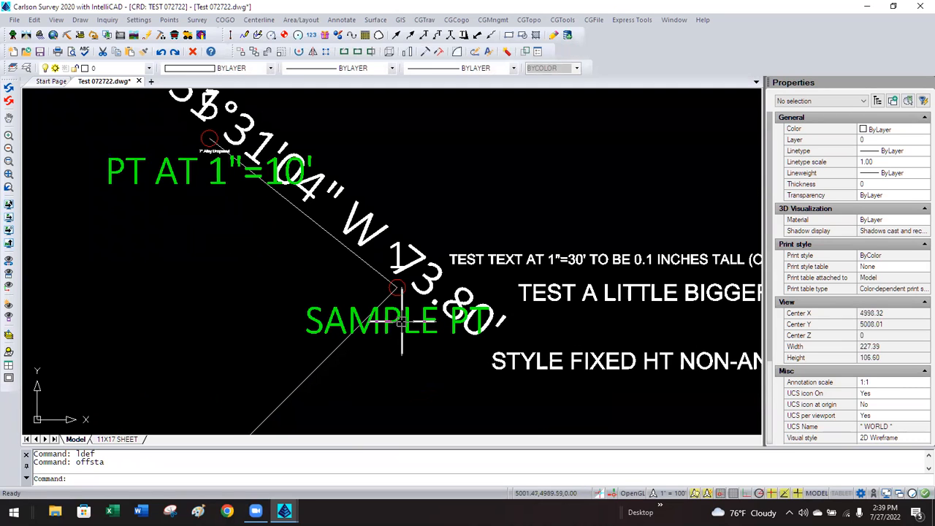
scroll(401, 321, "down", 8)
scroll(396, 267, "up", 2)
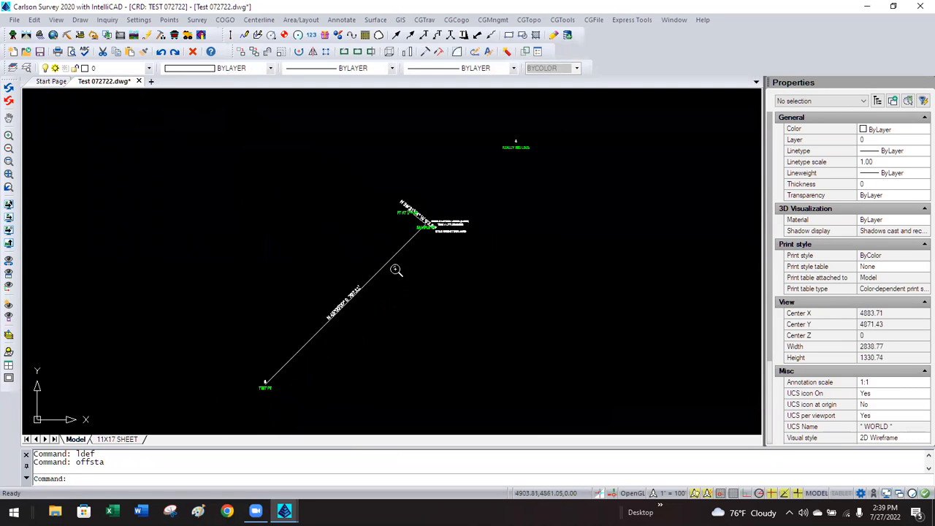
left_click(312, 305)
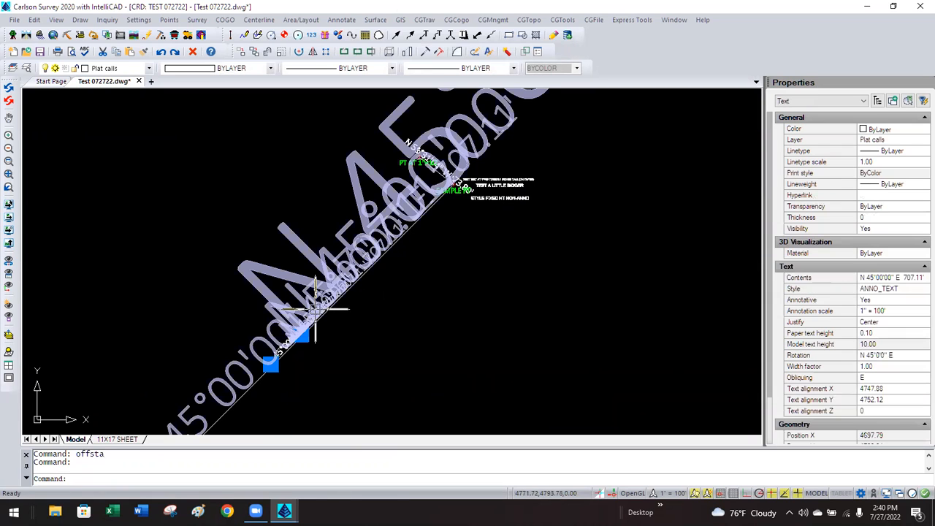
type("m")
key("Return")
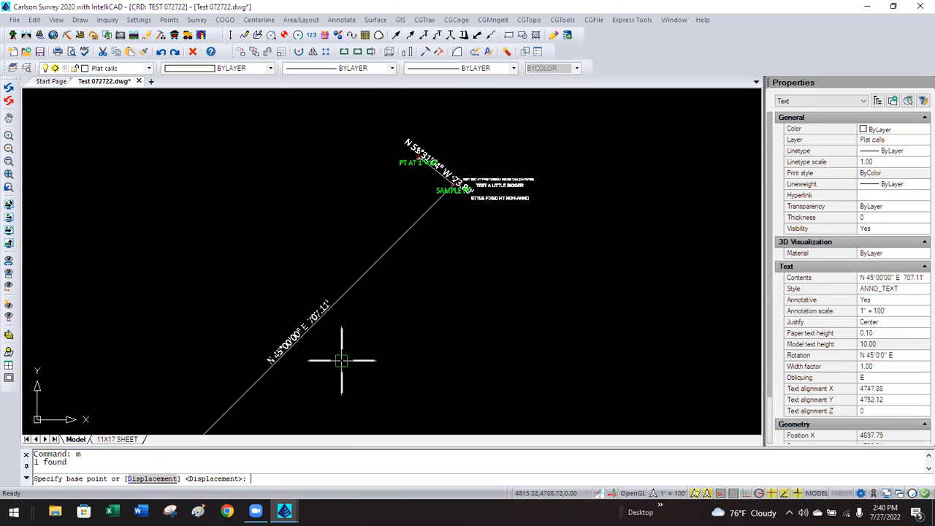
left_click(337, 373)
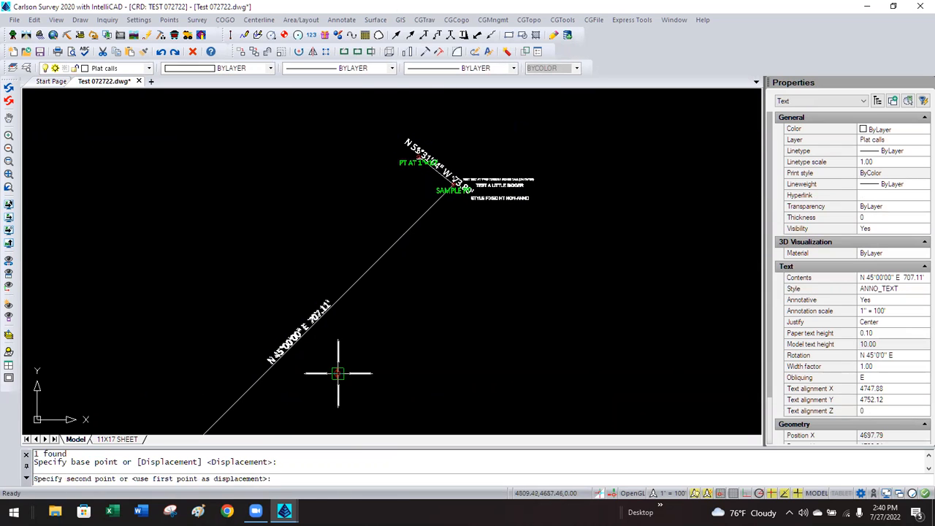
left_click(458, 270)
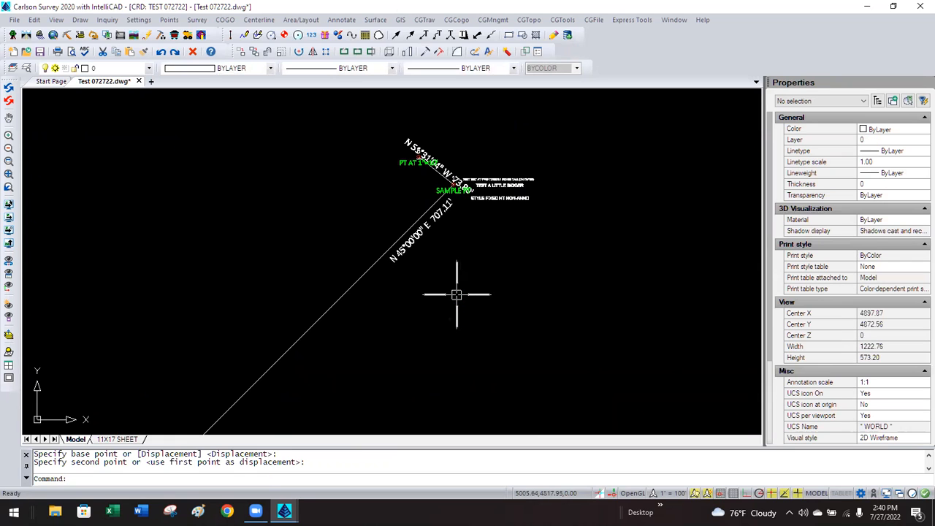
Set the Drawing Setup horizontal scale to 30.
left_click(134, 21)
left_click(139, 33)
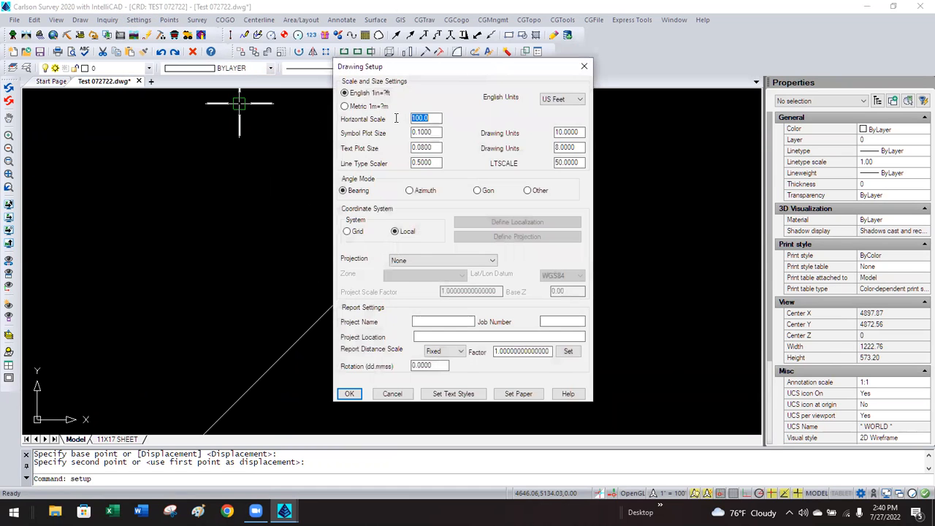
type("30")
left_click(349, 394)
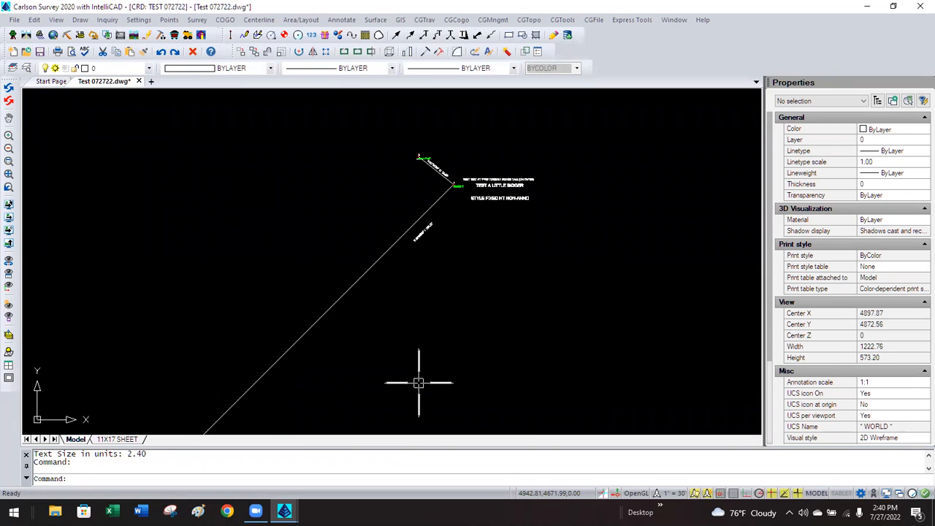
Grip-stretch the bearing label lower down along the diagonal line.
left_click(422, 229)
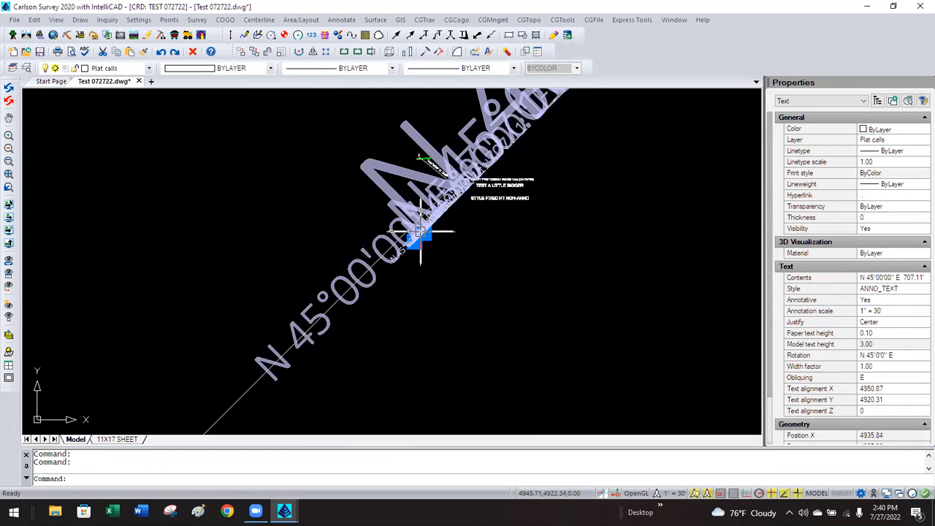
left_click(414, 241)
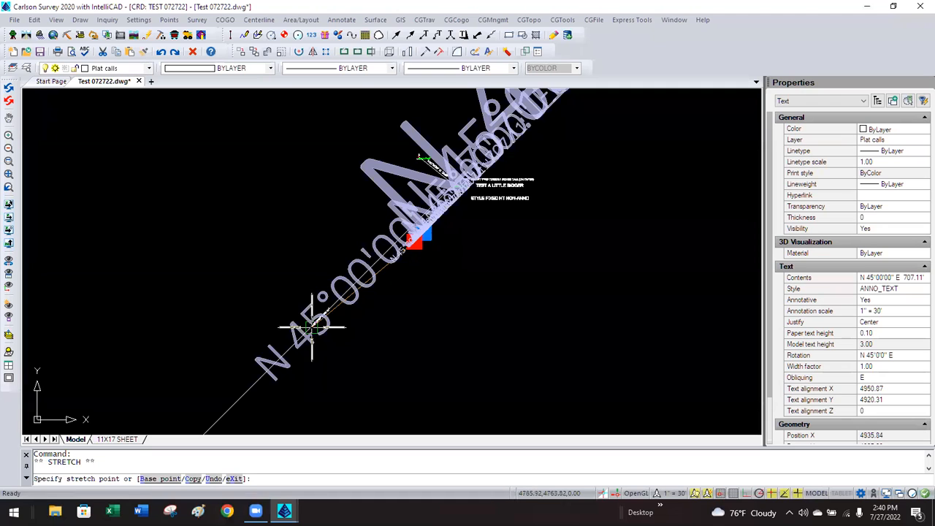
left_click(249, 380)
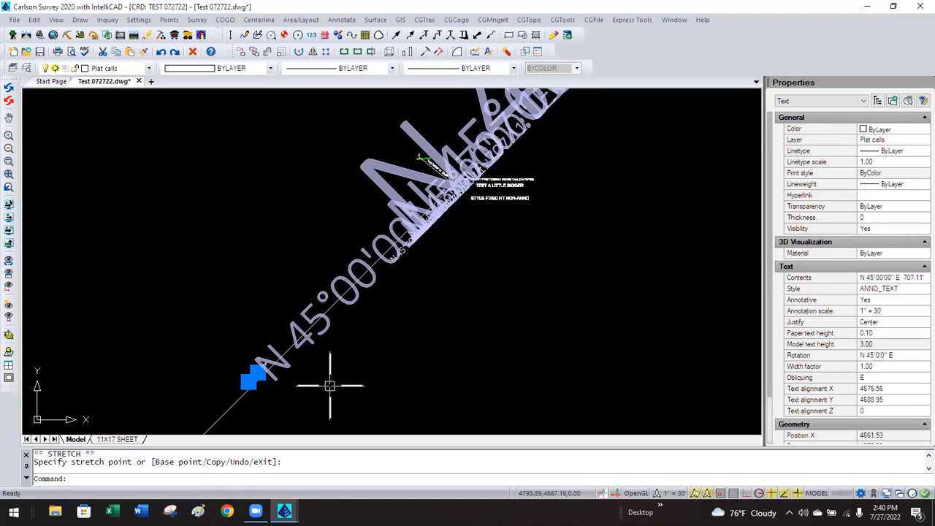
key("Escape")
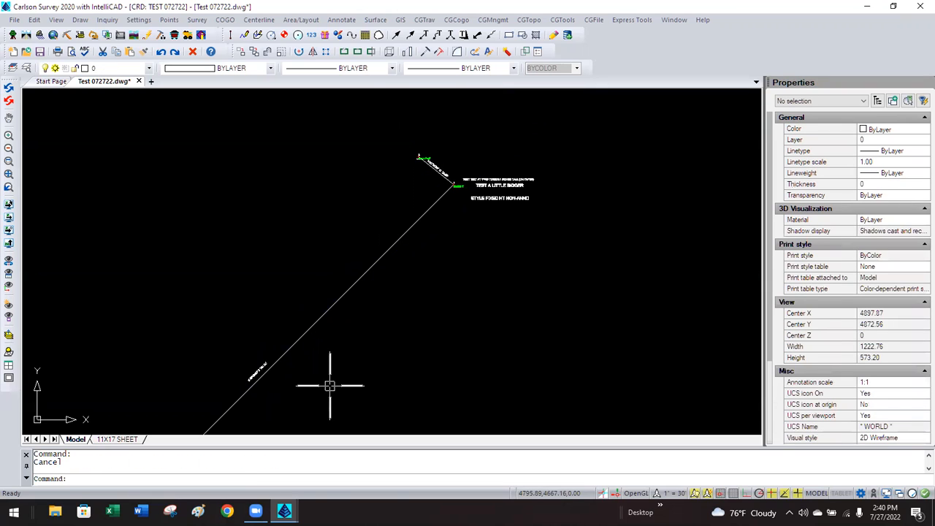
Return the horizontal scale to 100, enlarging the labels to 8.00-unit text.
left_click(143, 21)
left_click(168, 33)
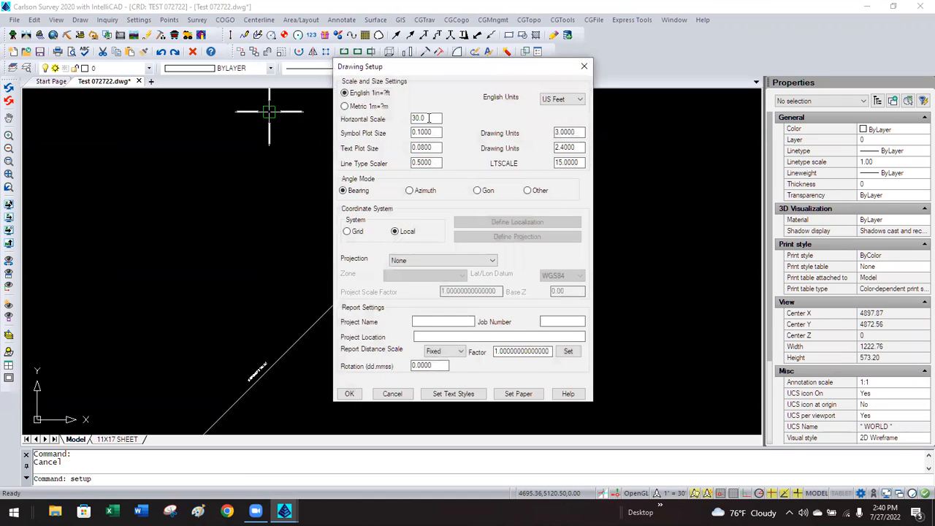
double_click(428, 118)
type("1")
left_click(349, 393)
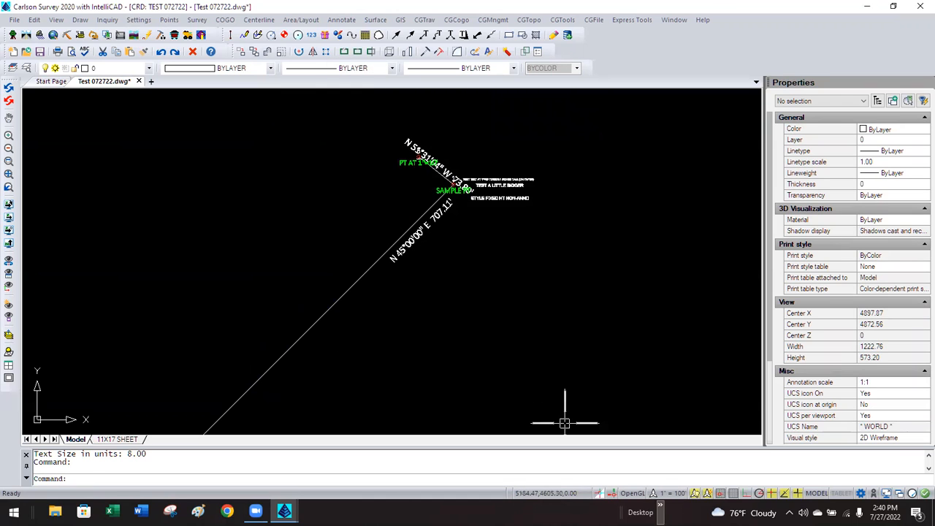
left_click(674, 494)
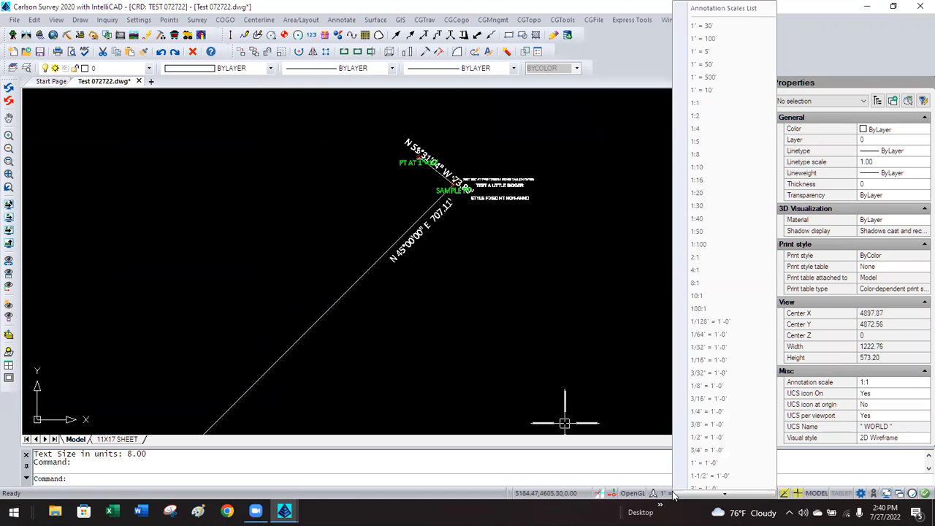
Switch the status-bar annotation scale to 1:30, then to 1:100.
left_click(705, 205)
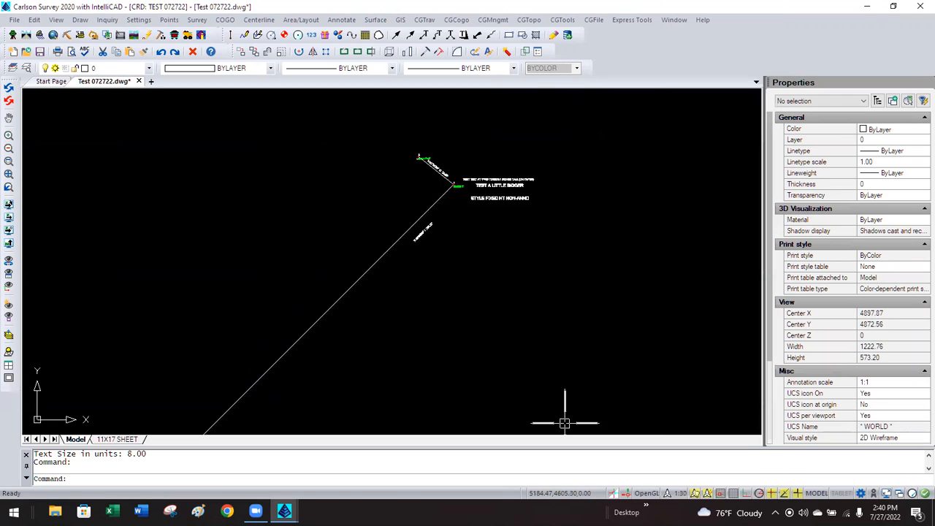
left_click(668, 494)
left_click(723, 246)
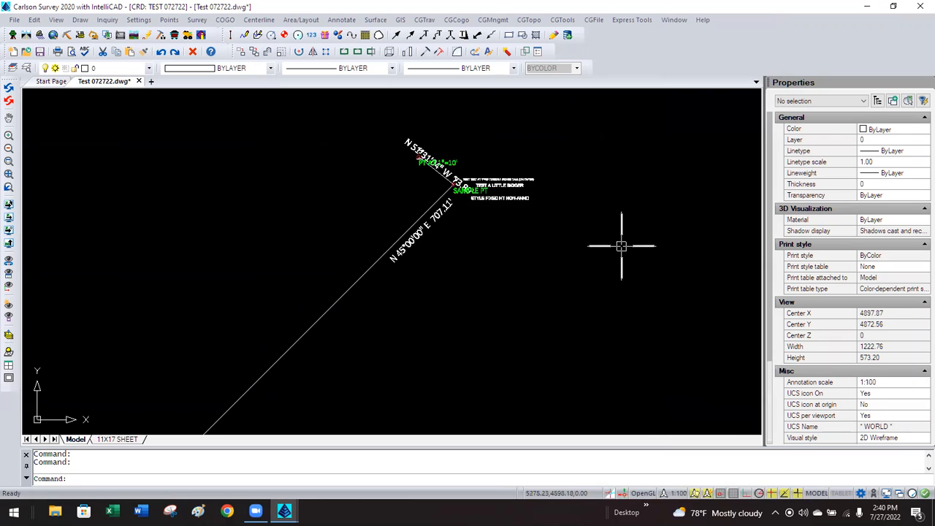
Set the Drawing Setup horizontal scale to 30, shrinking text to 2.40 units.
left_click(139, 20)
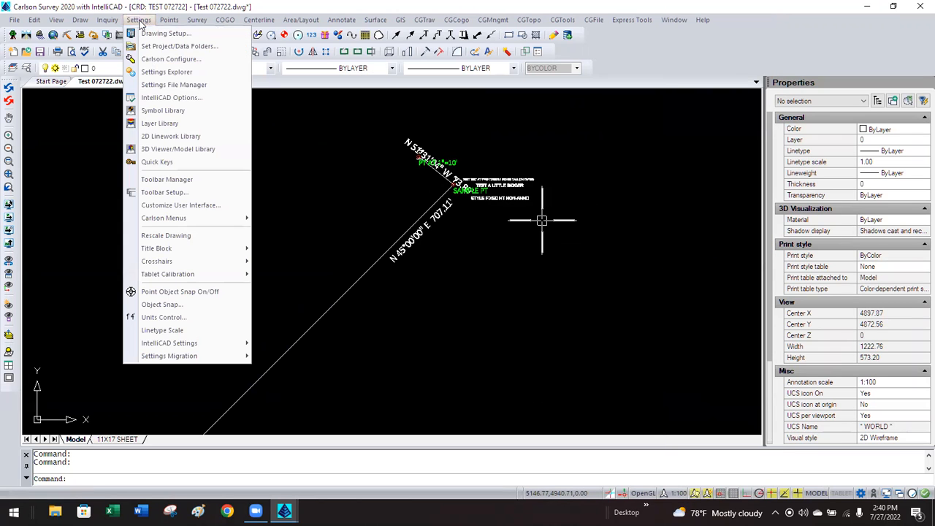
left_click(150, 33)
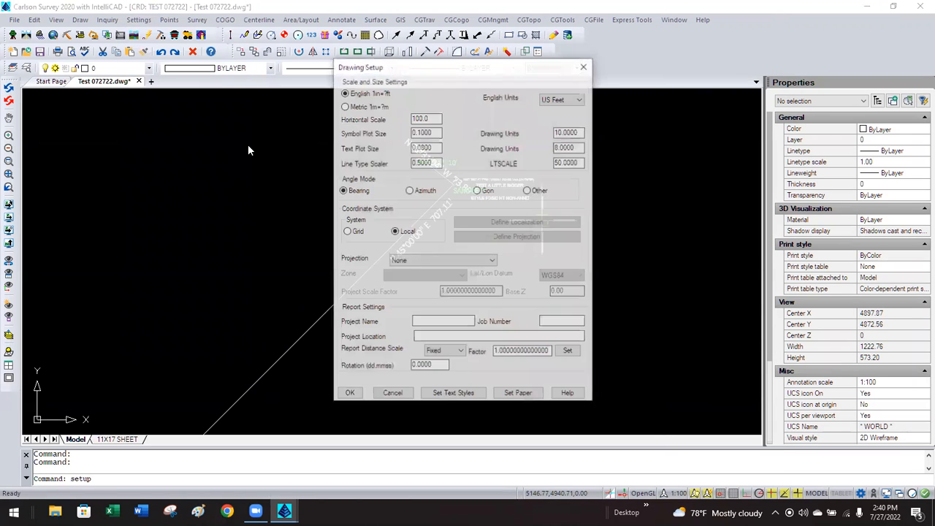
double_click(420, 118)
type("30")
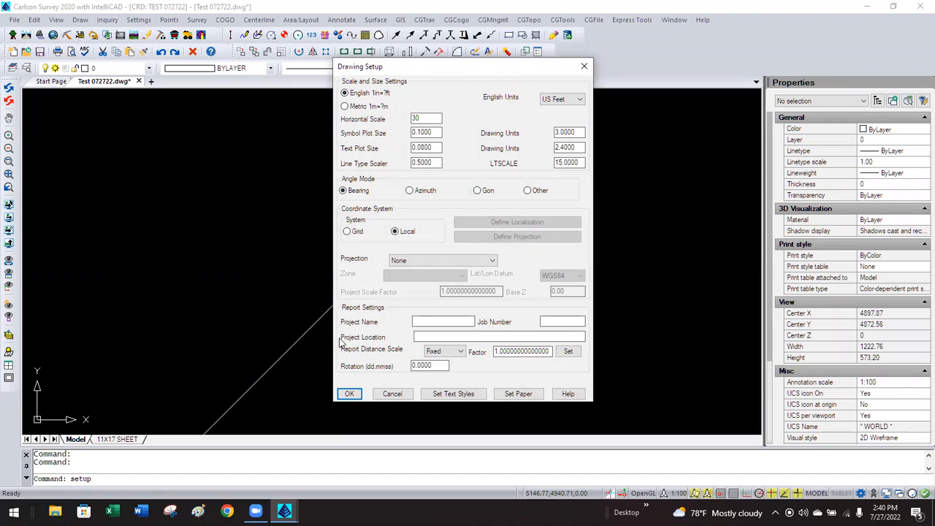
left_click(350, 393)
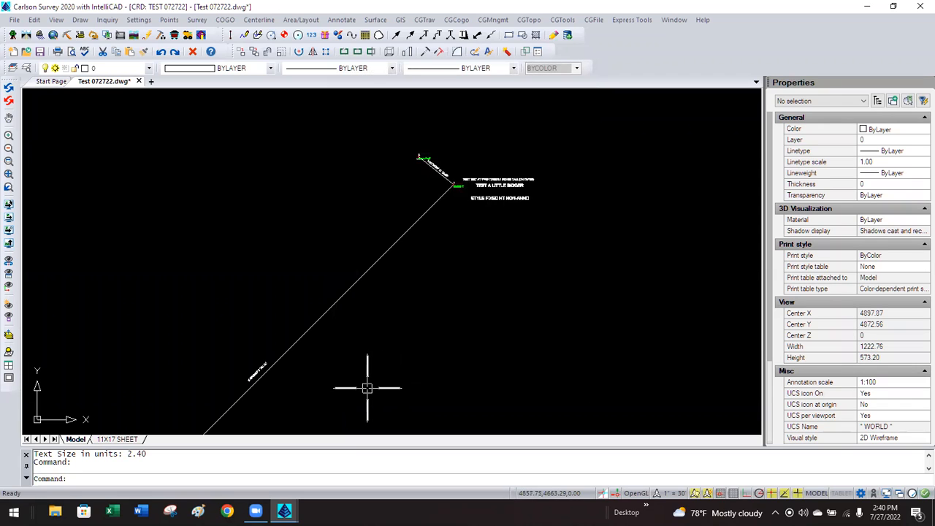
Select the N 45°00'00" E 707.11' bearing label, then clear the selection.
left_click(267, 357)
left_click(262, 359)
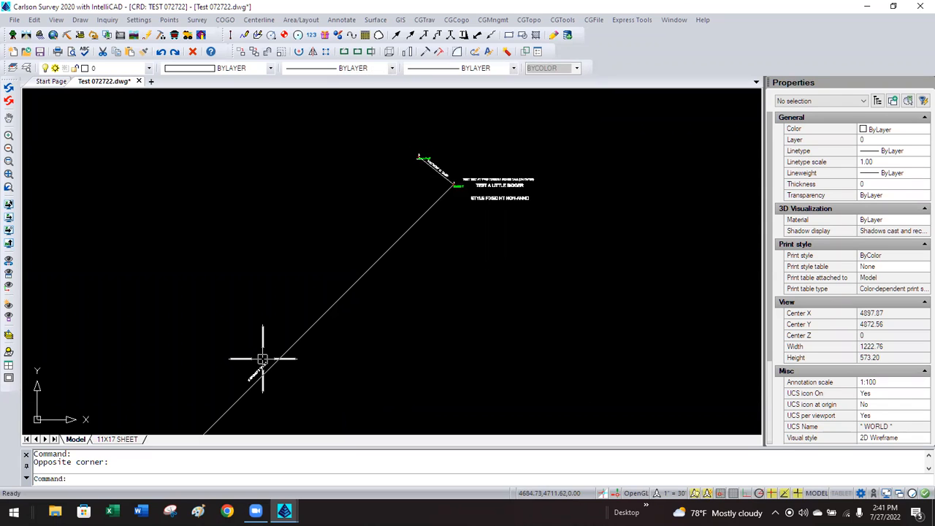
left_click(257, 369)
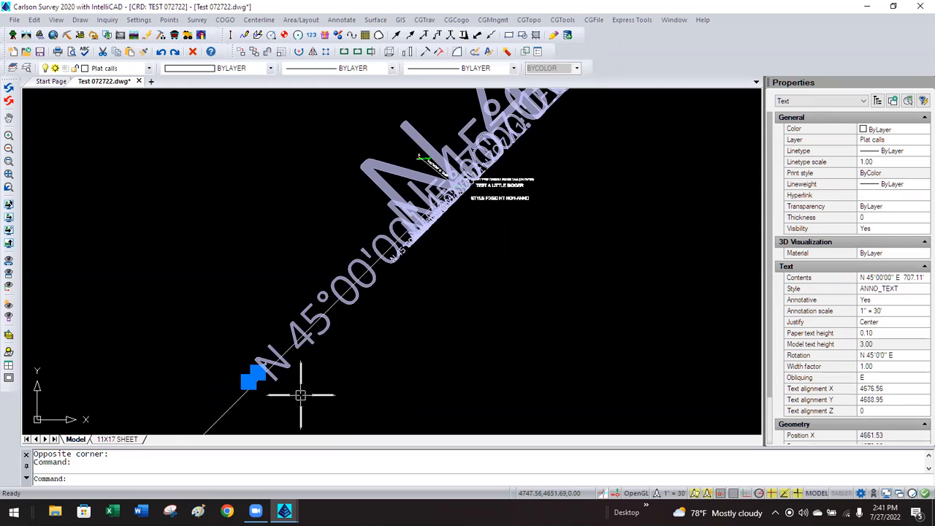
key("Escape")
type("s")
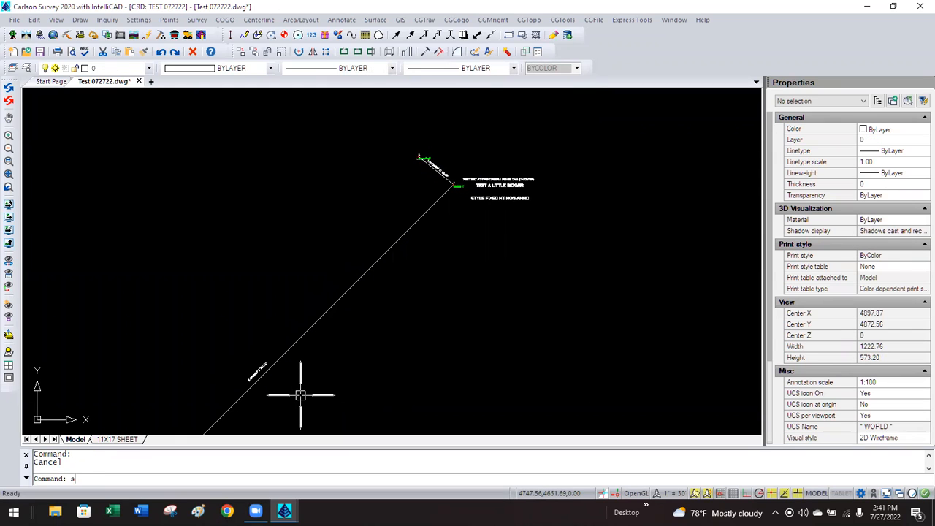
type("electio")
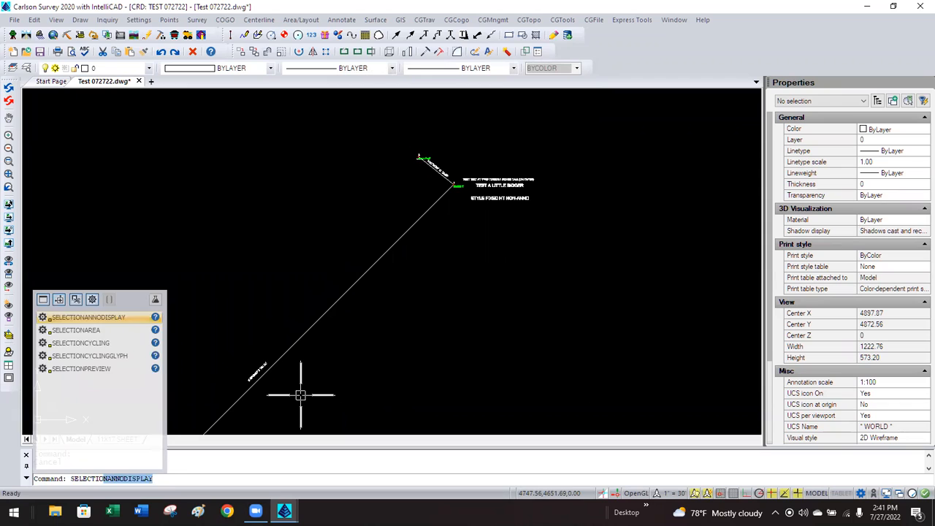
Turn SELECTIONANNODISPLAY off, then pick up the bearing label and cancel the move.
key("Return")
type("off")
key("Return")
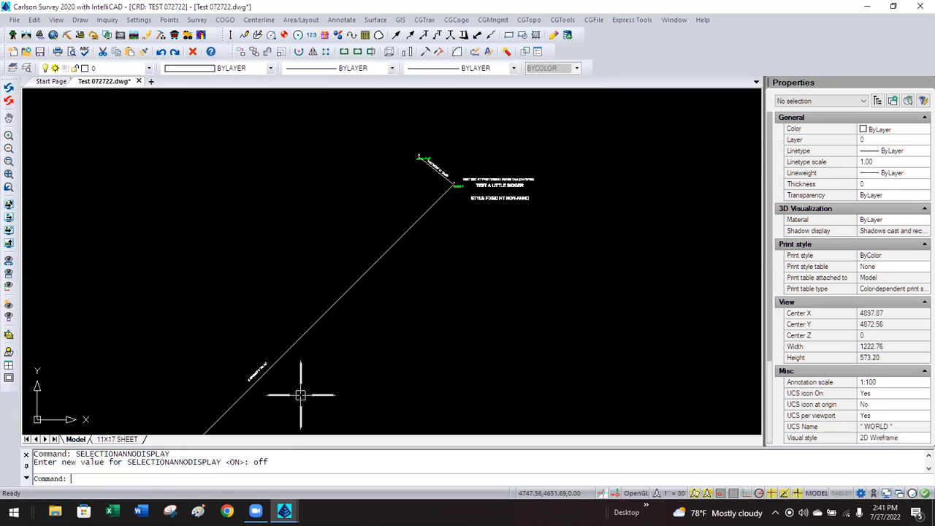
left_click(257, 372)
left_click(248, 381)
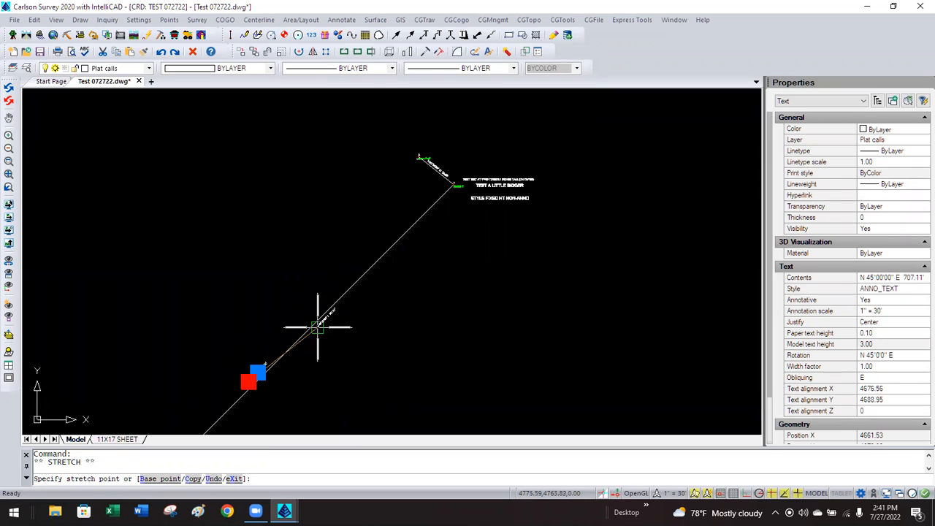
key("Escape")
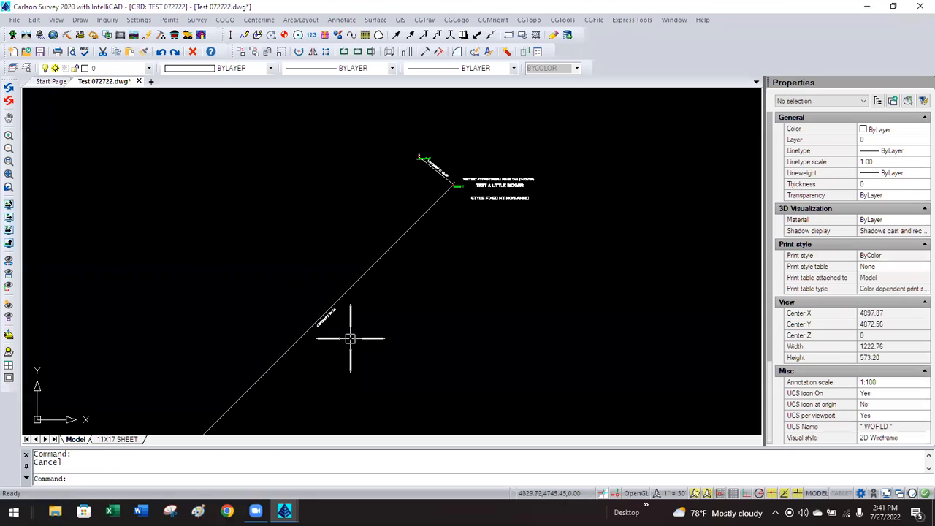
Set the horizontal scale to 10, then grab the bearing label and cancel the stretch.
left_click(139, 19)
key("Escape")
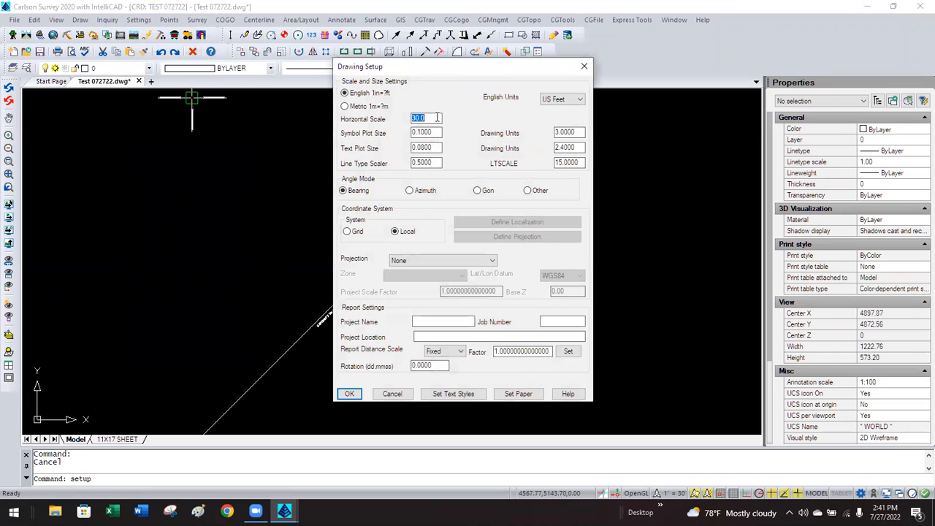
type("10")
left_click(351, 393)
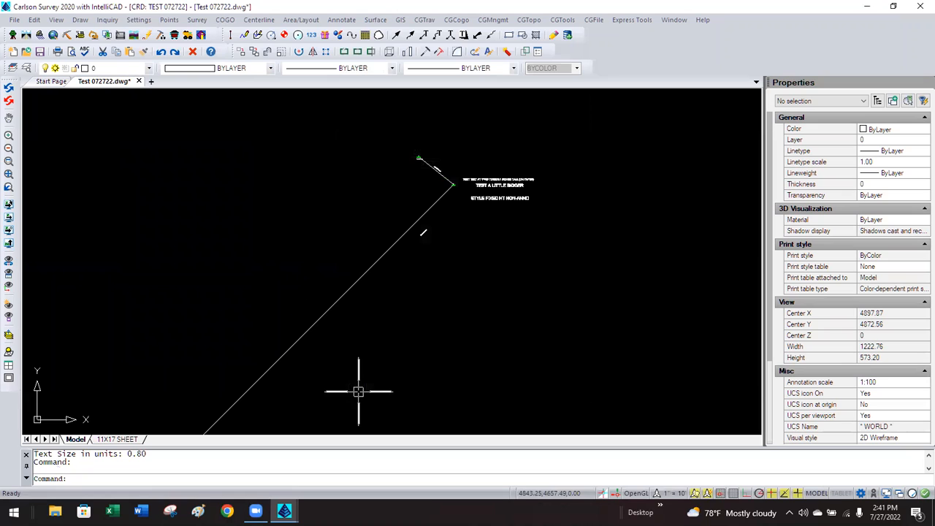
left_click(422, 232)
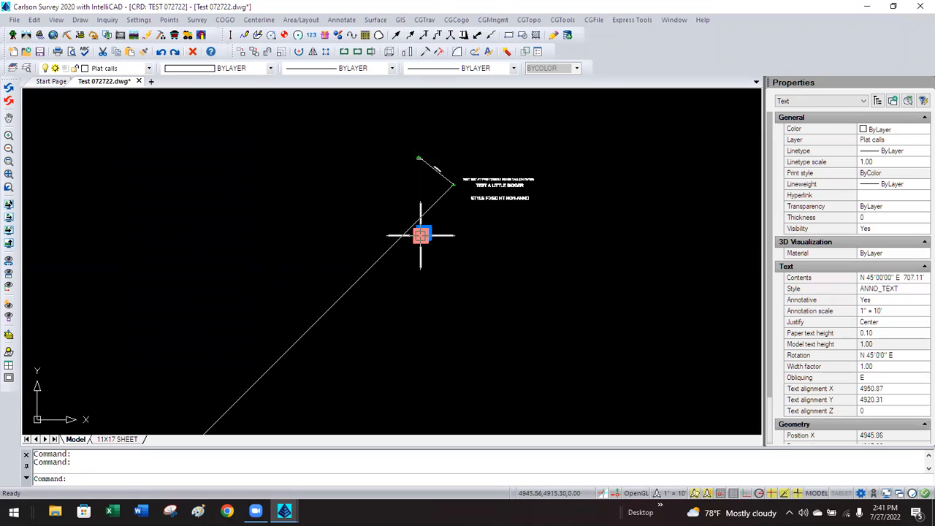
left_click(420, 235)
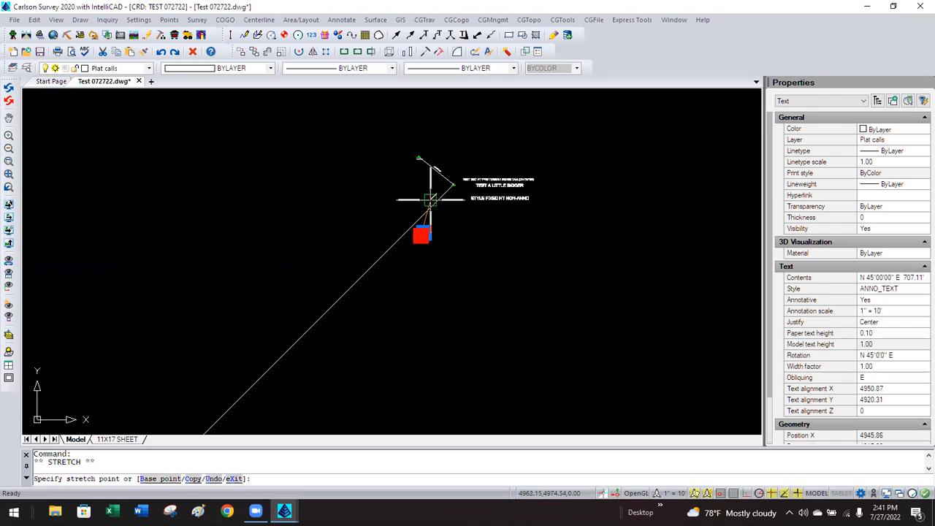
key("Escape")
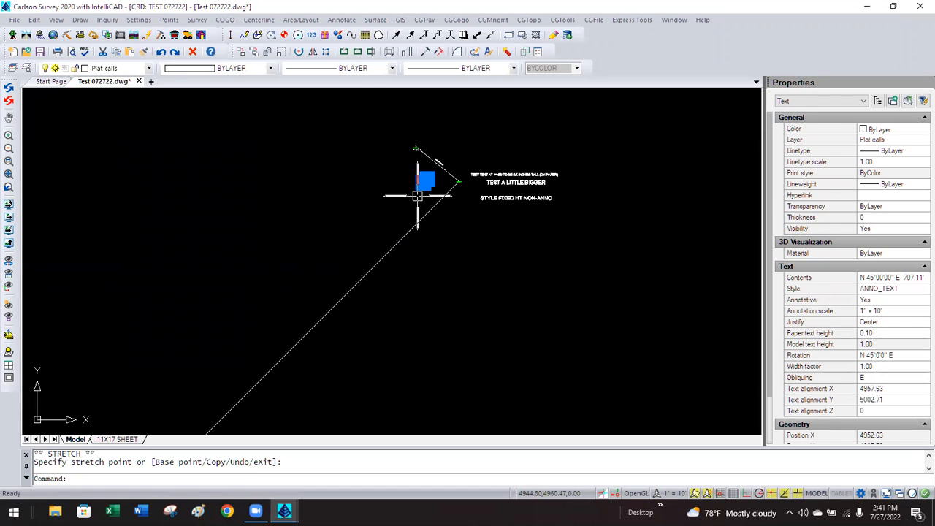
key("Escape")
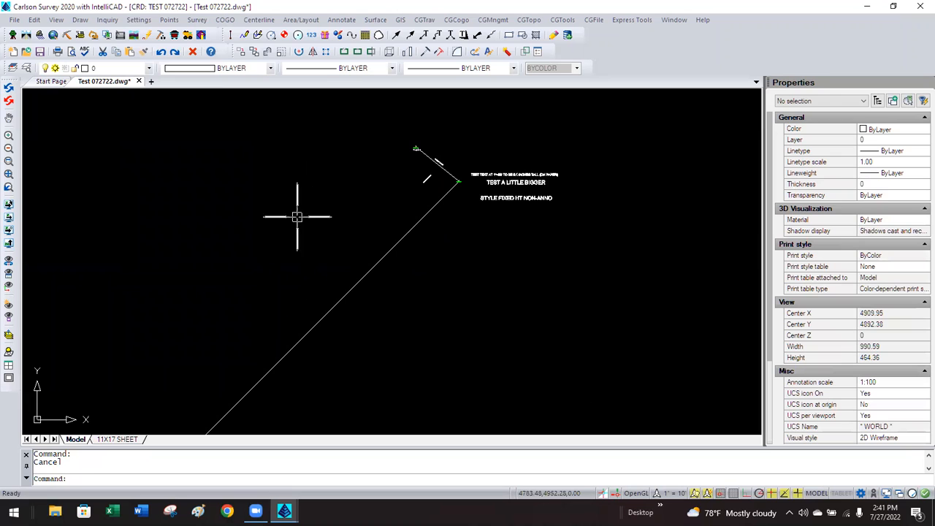
Switch the horizontal scale to 30 and then to 100.
left_click(139, 20)
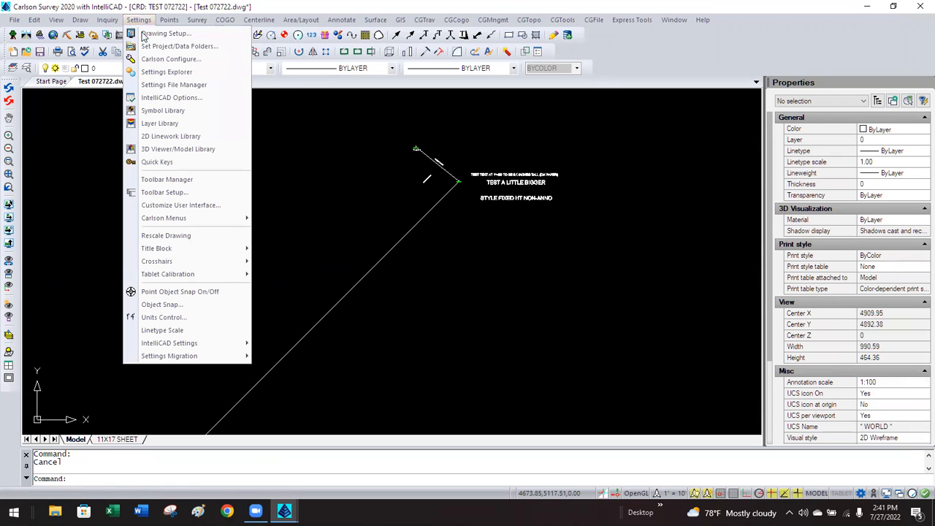
left_click(143, 34)
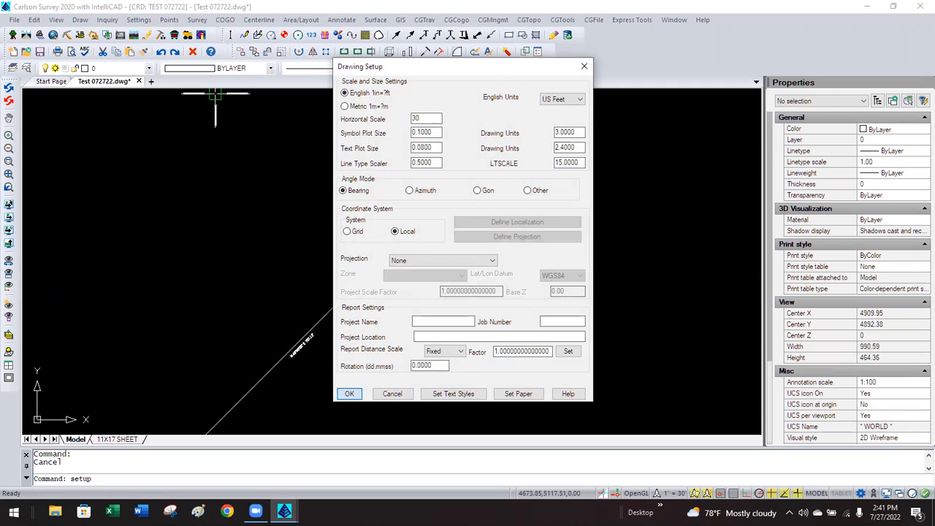
left_click(349, 394)
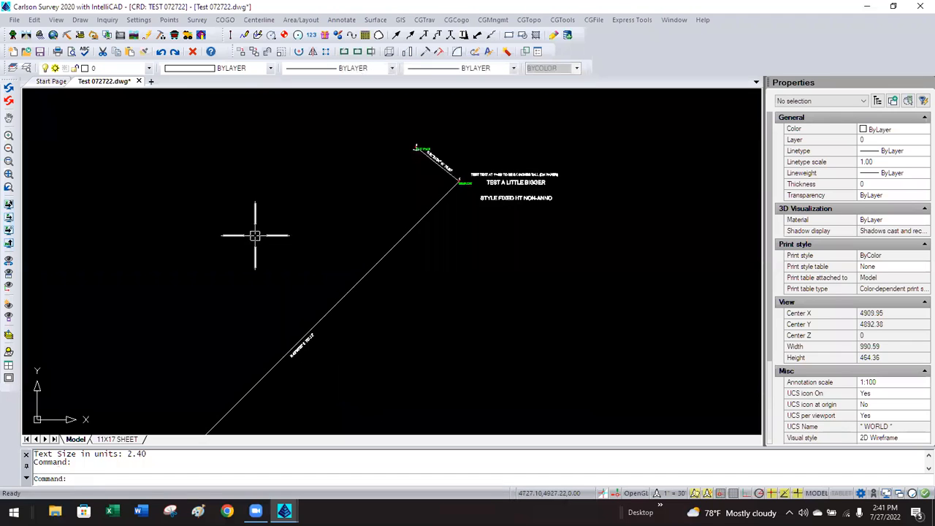
left_click(138, 20)
left_click(143, 34)
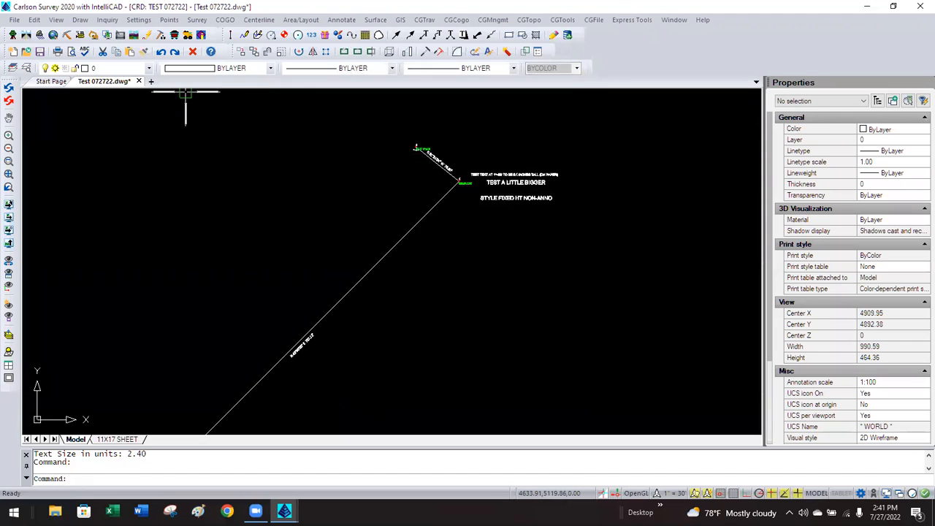
double_click(424, 118)
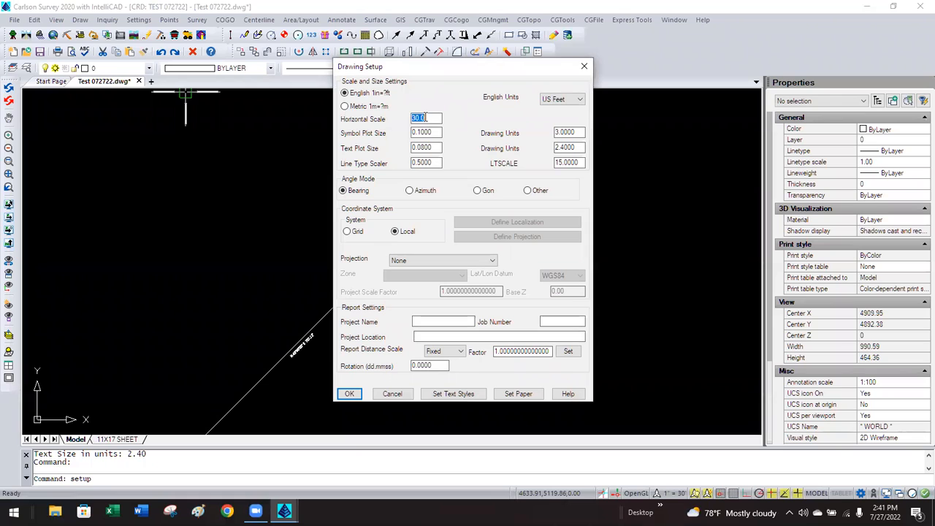
left_click(349, 394)
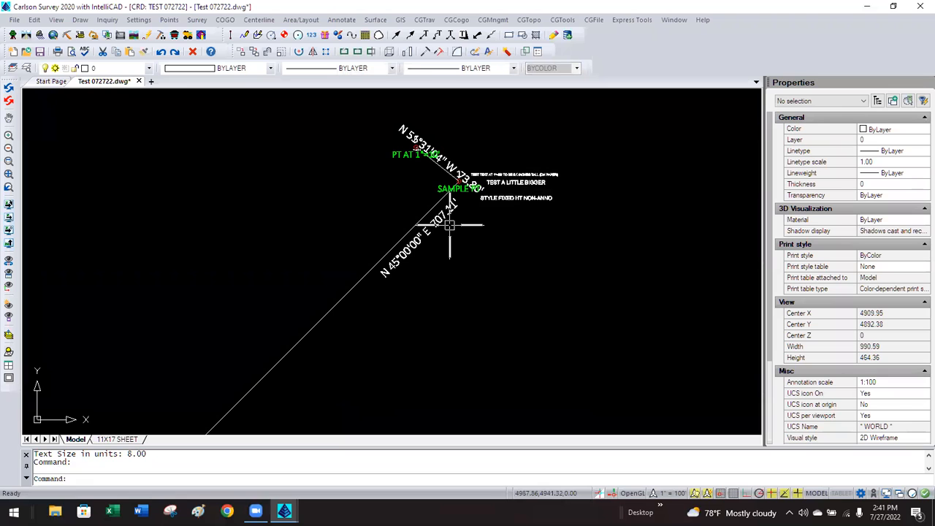
Return the horizontal scale to 10, zoom in, and start the SELECT command.
left_click(139, 20)
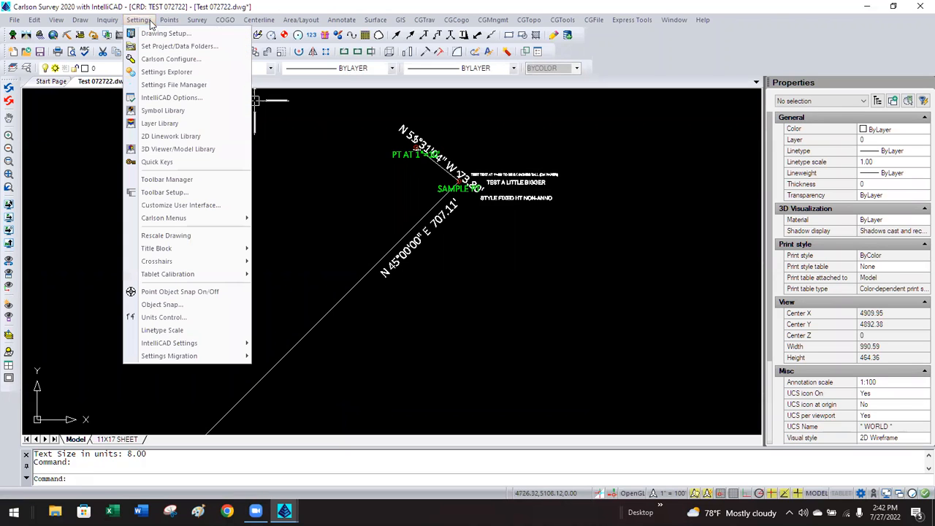
left_click(154, 35)
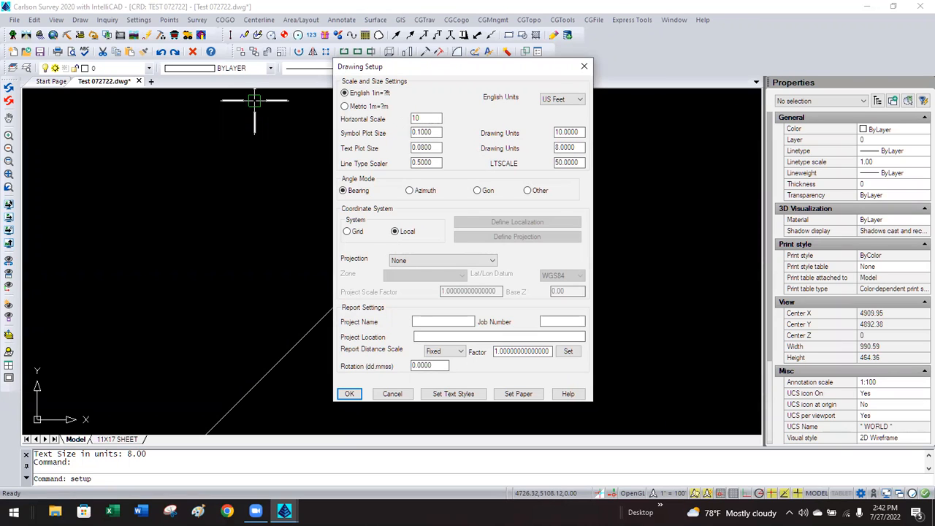
left_click(350, 394)
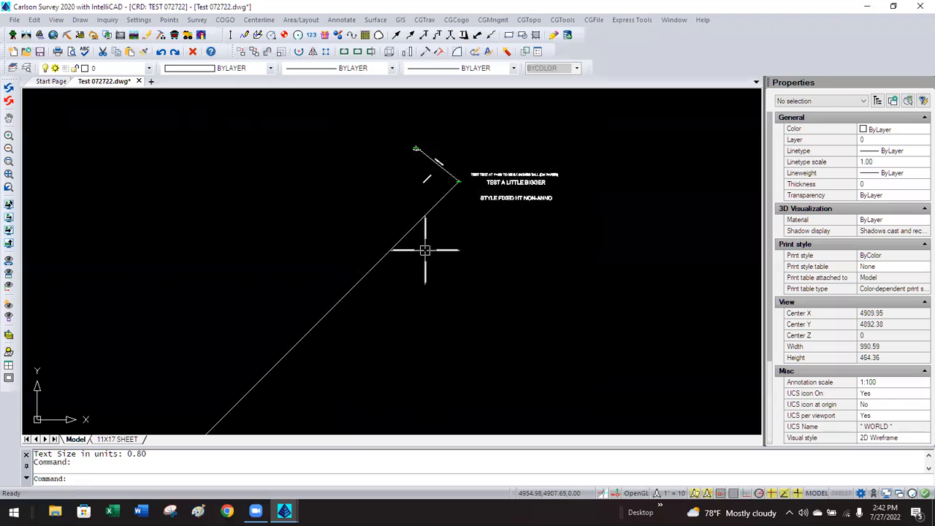
scroll(433, 178, "up", 1)
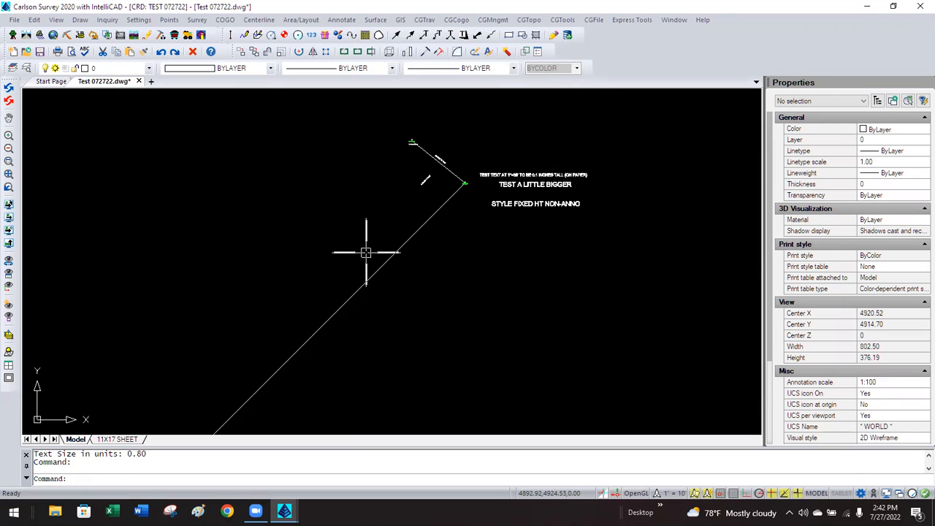
type("SELECT")
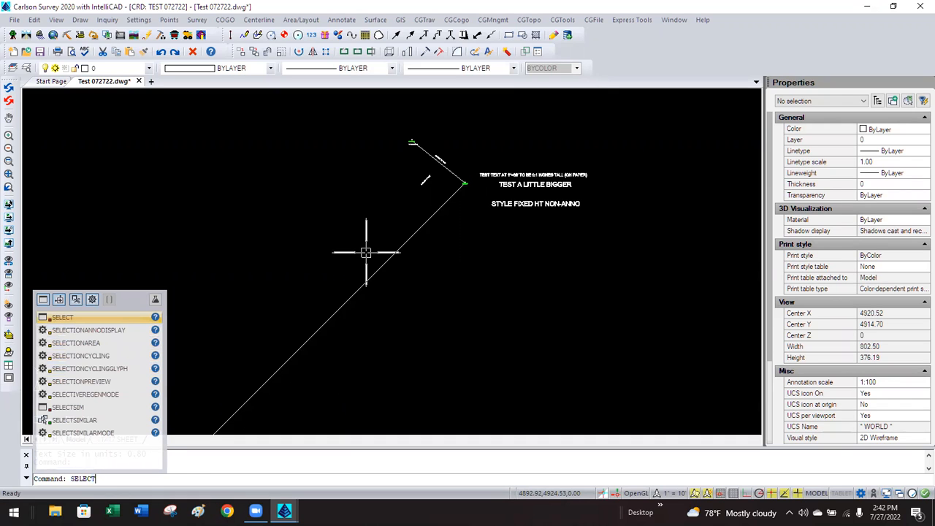
type("I")
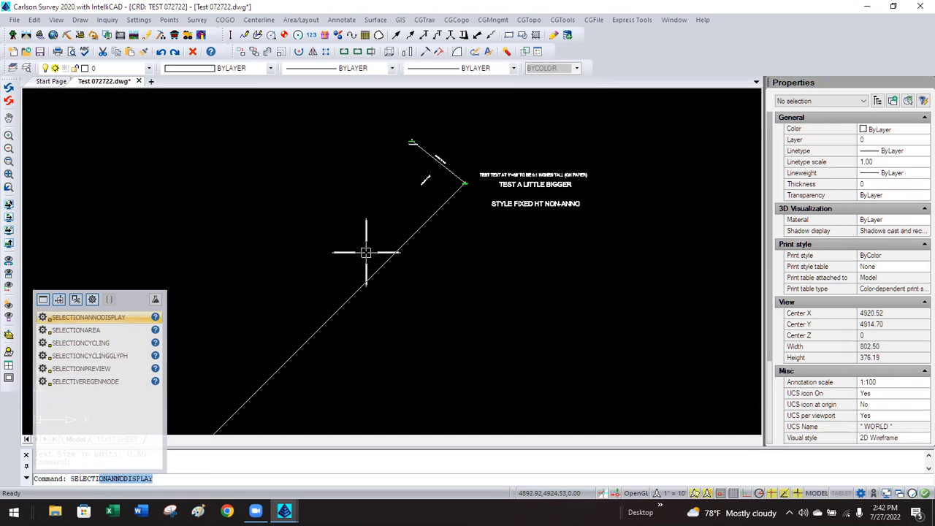
Move the N 51°31'04" W 73.80' bearing label onto its line near SAMPLE PT.
key("Escape")
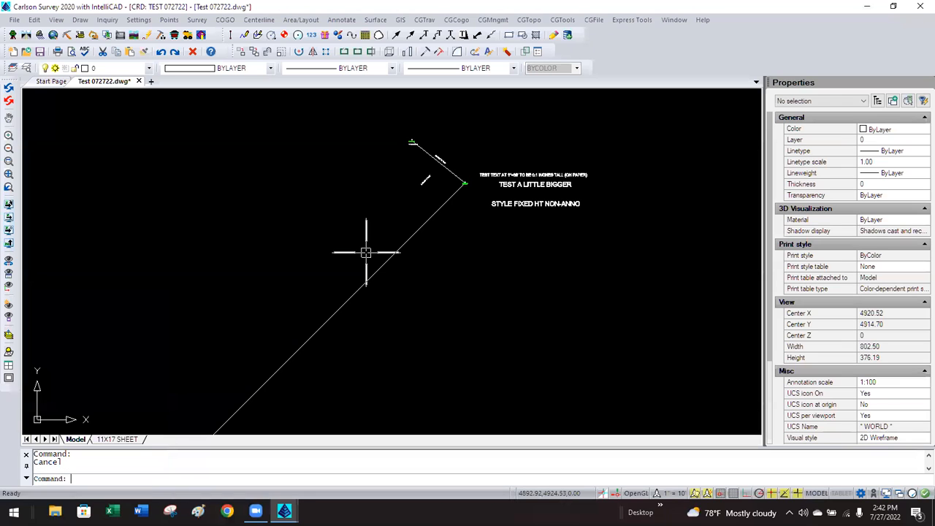
left_click(422, 184)
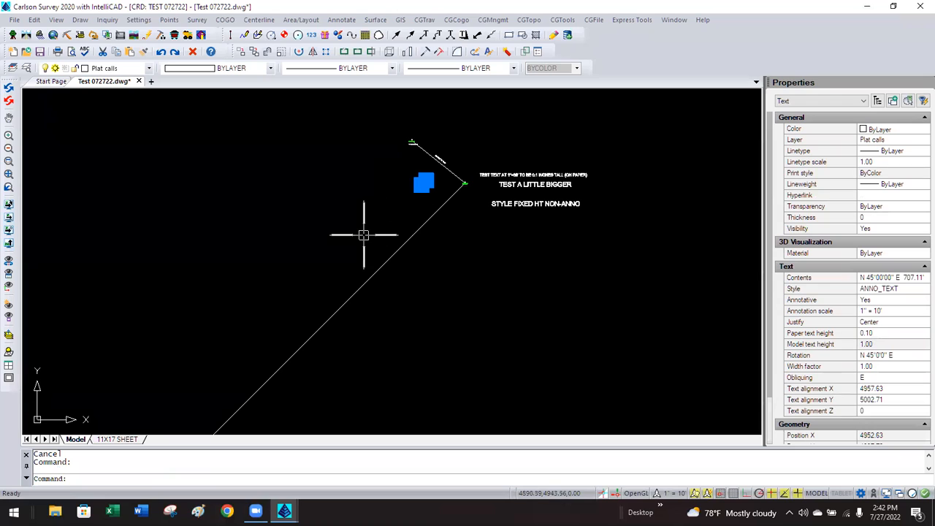
key("Escape")
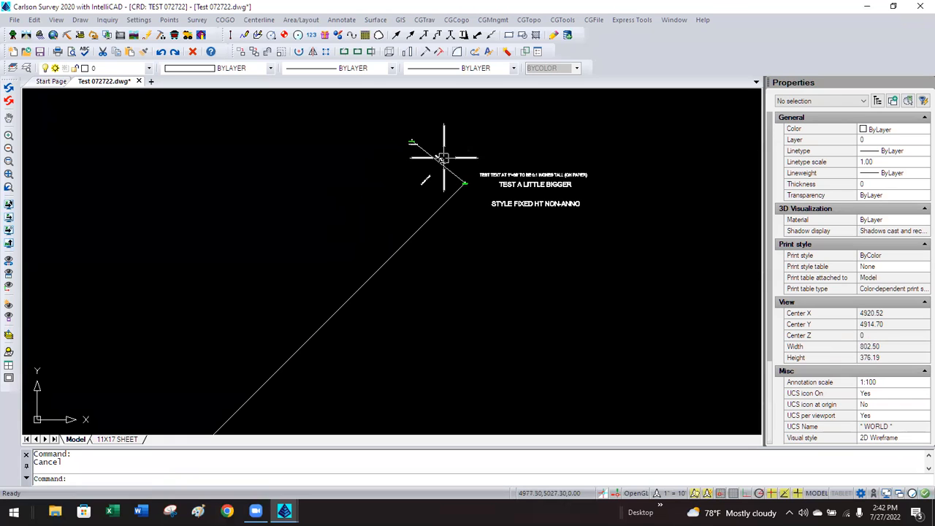
scroll(453, 164, "up", 4)
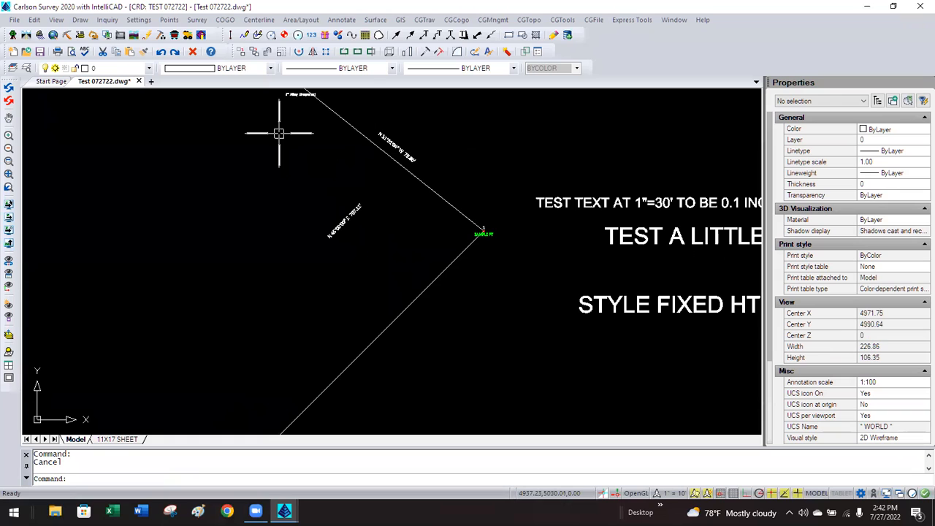
left_click(395, 145)
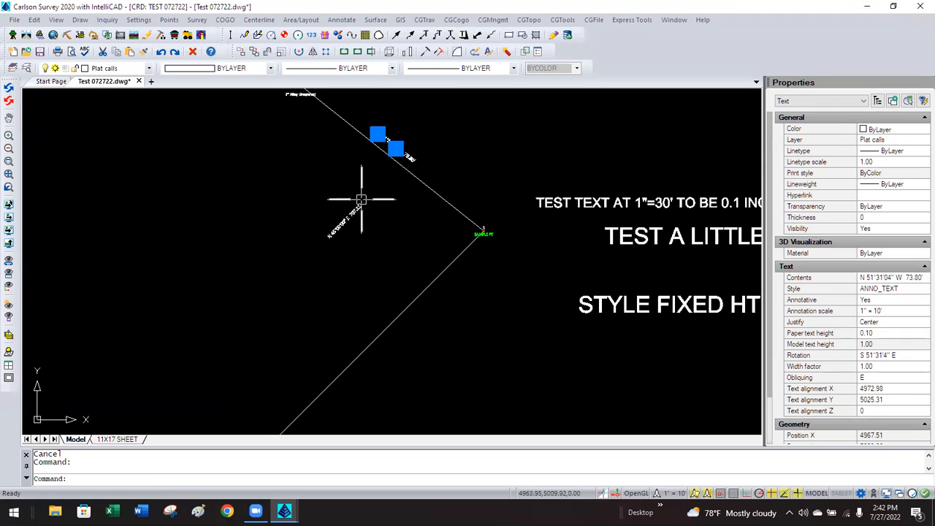
scroll(378, 136, "up", 2)
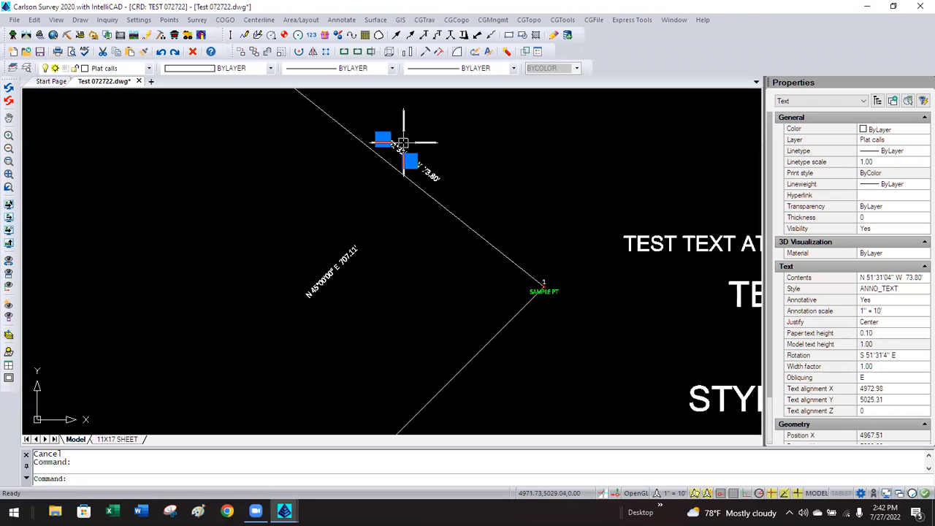
left_click(382, 139)
left_click(383, 139)
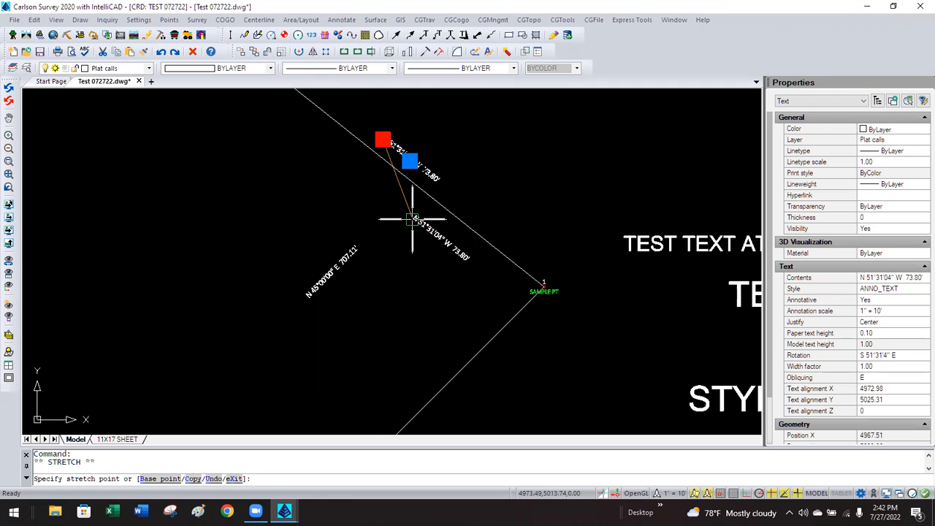
scroll(413, 219, "down", 1)
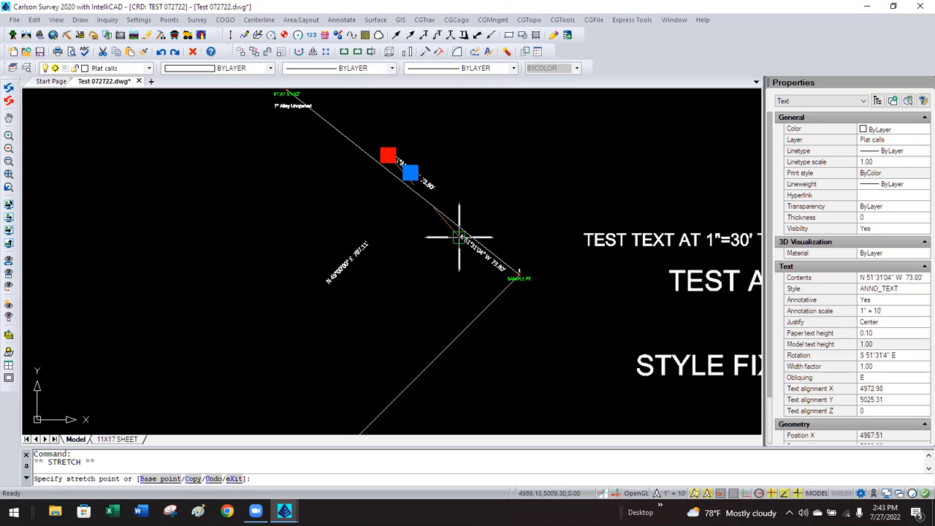
left_click(459, 237)
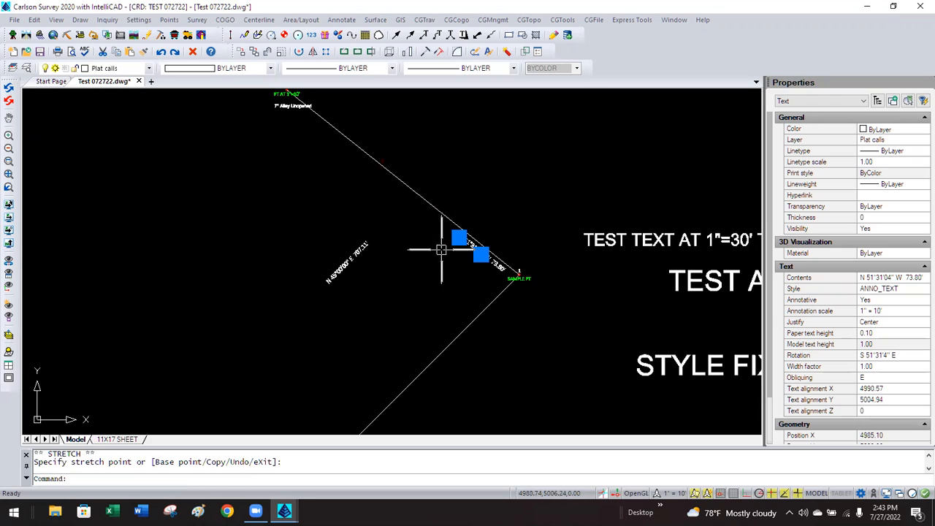
key("Escape")
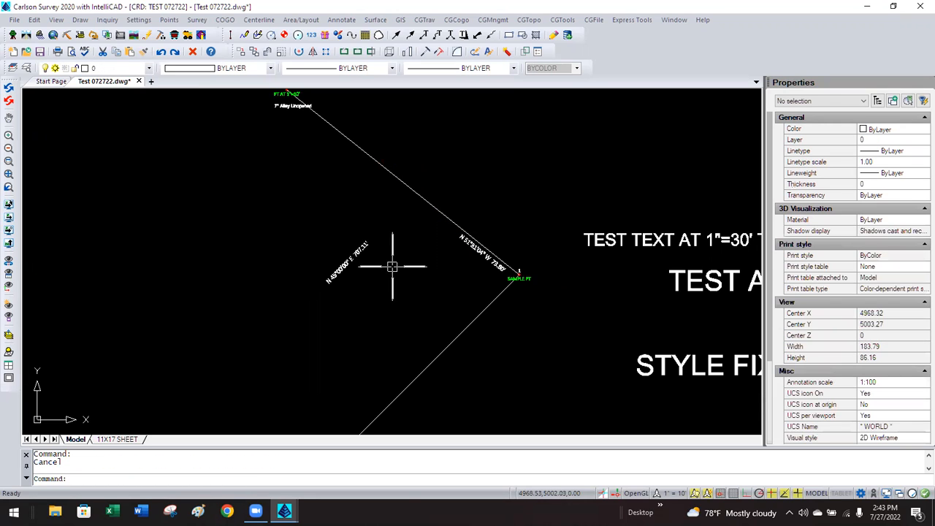
Move the N 45°00'00" E 707.11' bearing label along its line near the SAMPLE PT corner.
left_click(358, 256)
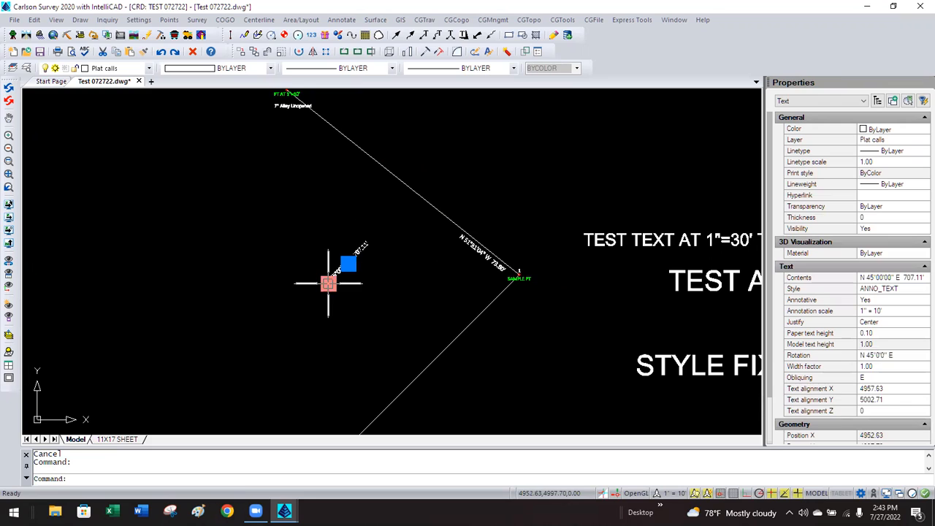
left_click(328, 283)
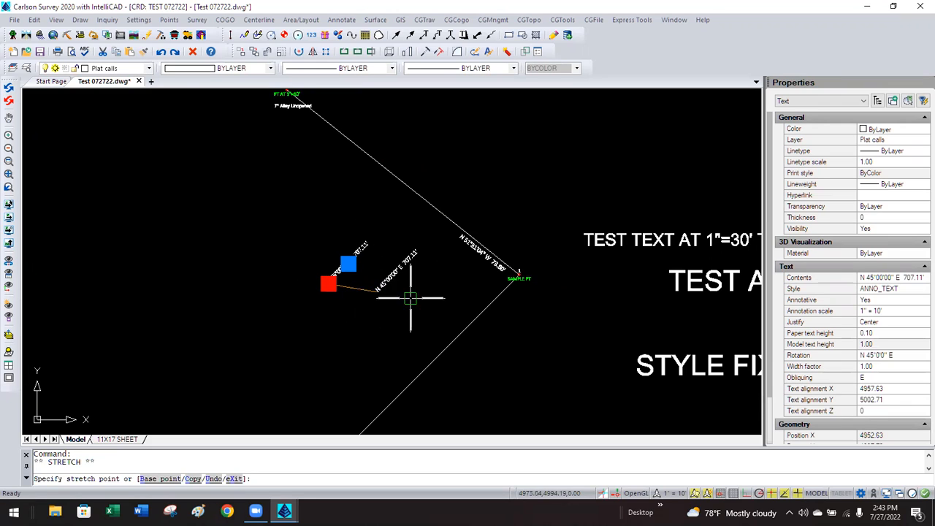
left_click(464, 321)
key("Escape")
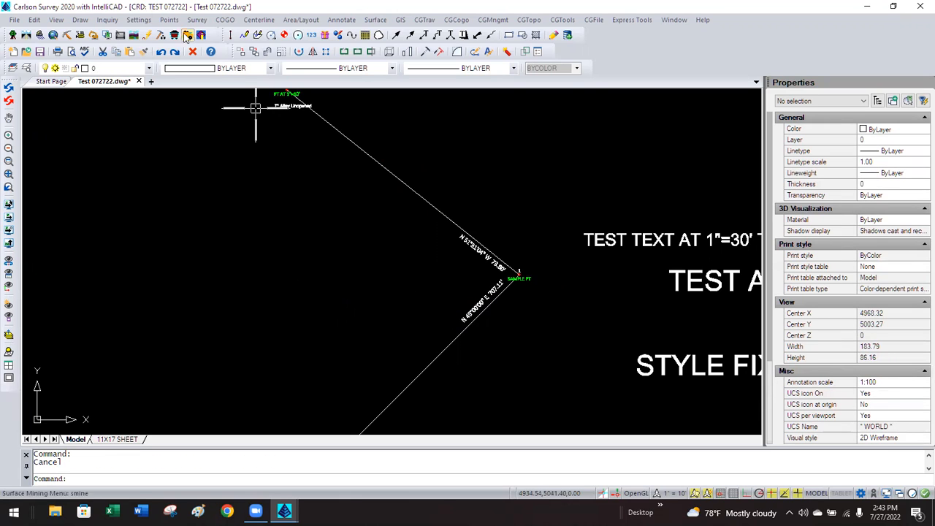
left_click(138, 20)
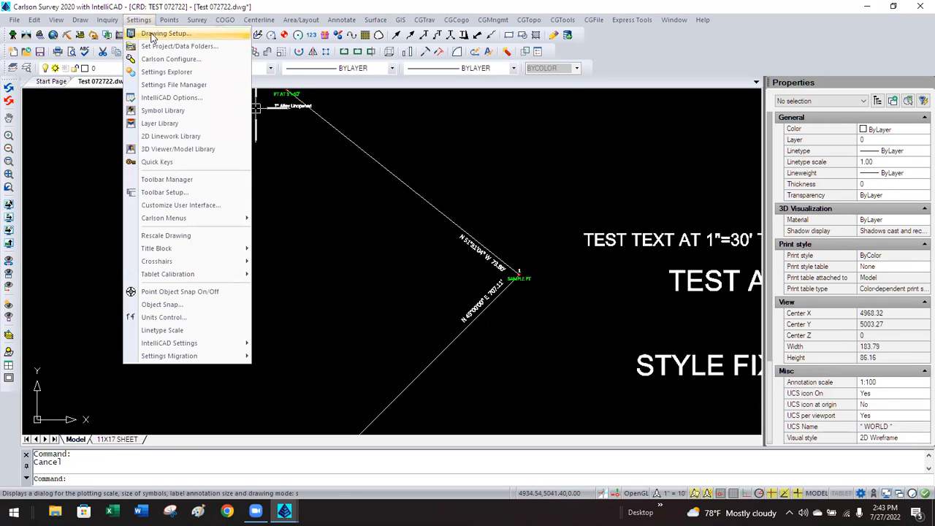
Apply a horizontal scale of 30, then nudge the 73.80' bearing label along its line.
left_click(160, 33)
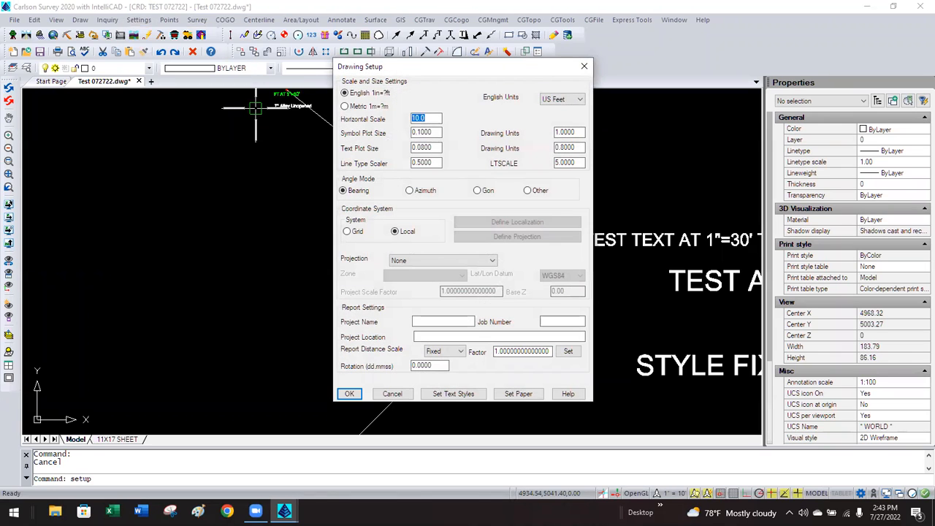
left_click(347, 395)
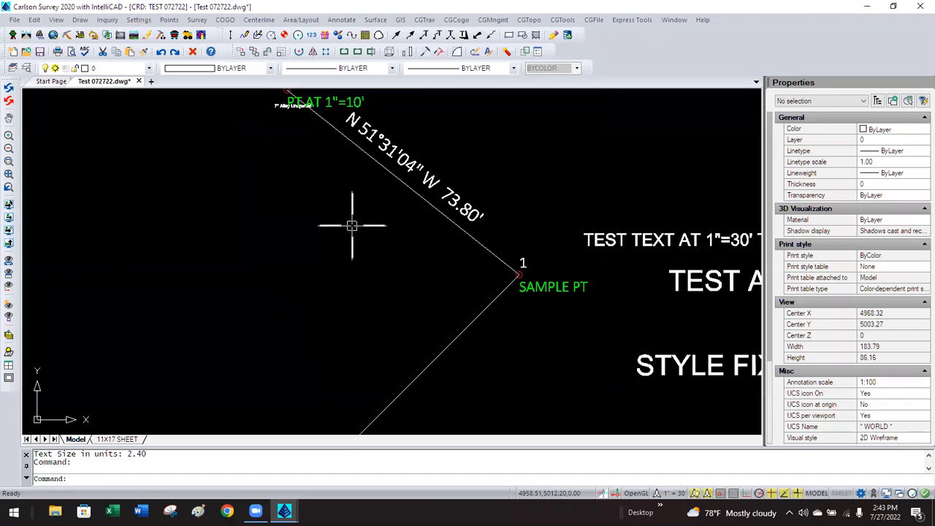
left_click(395, 144)
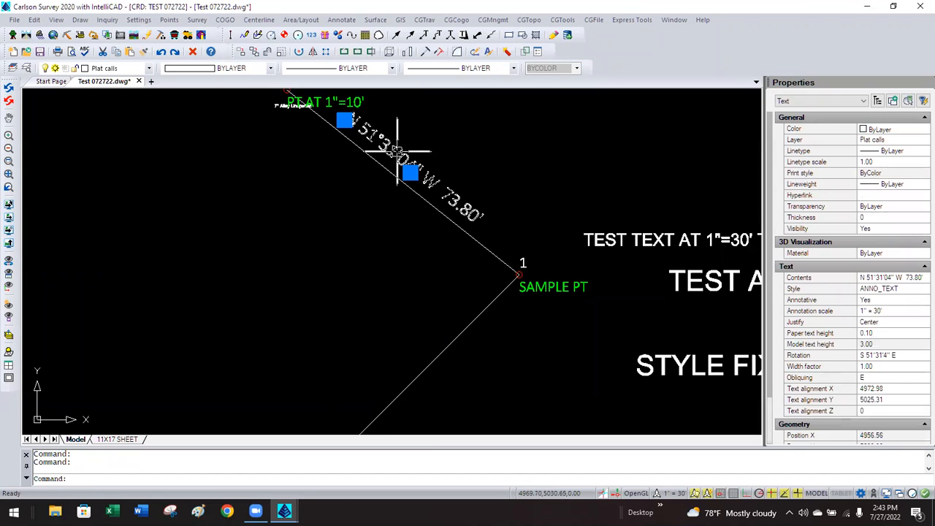
left_click(409, 172)
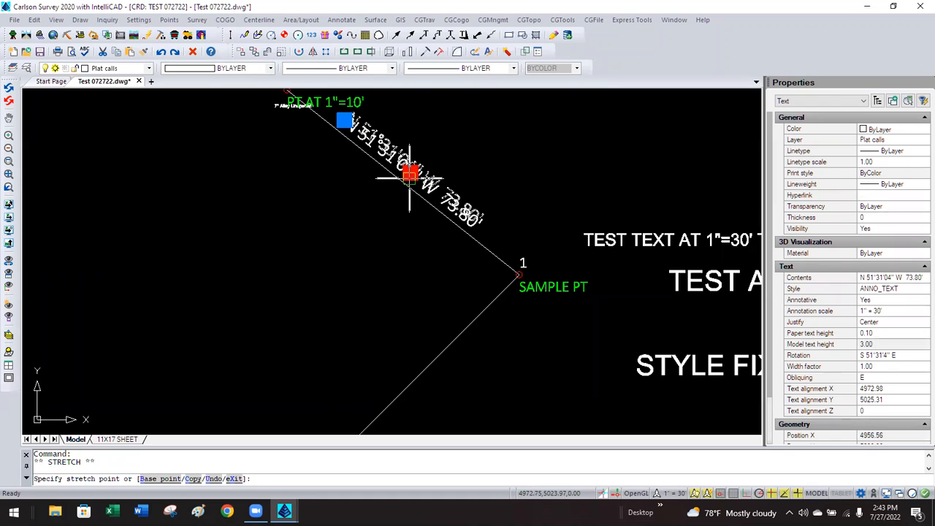
left_click(406, 178)
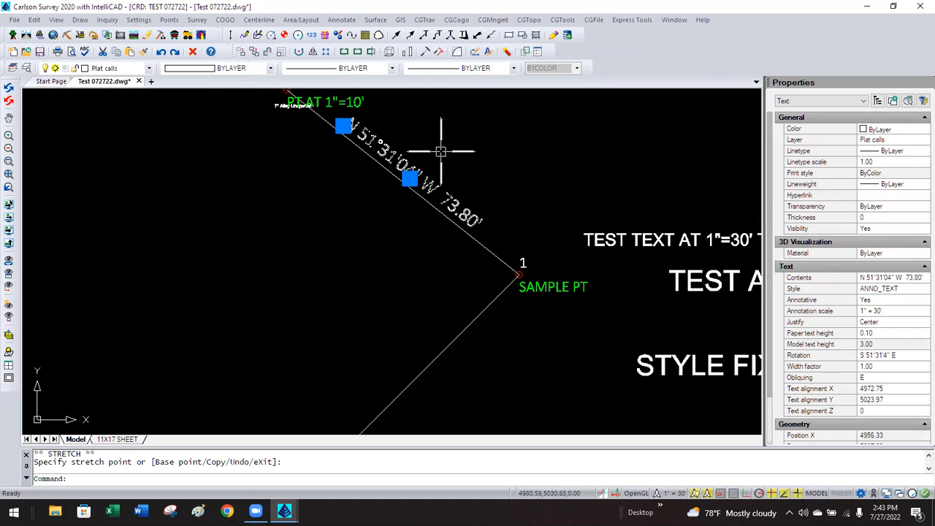
scroll(438, 146, "down", 2)
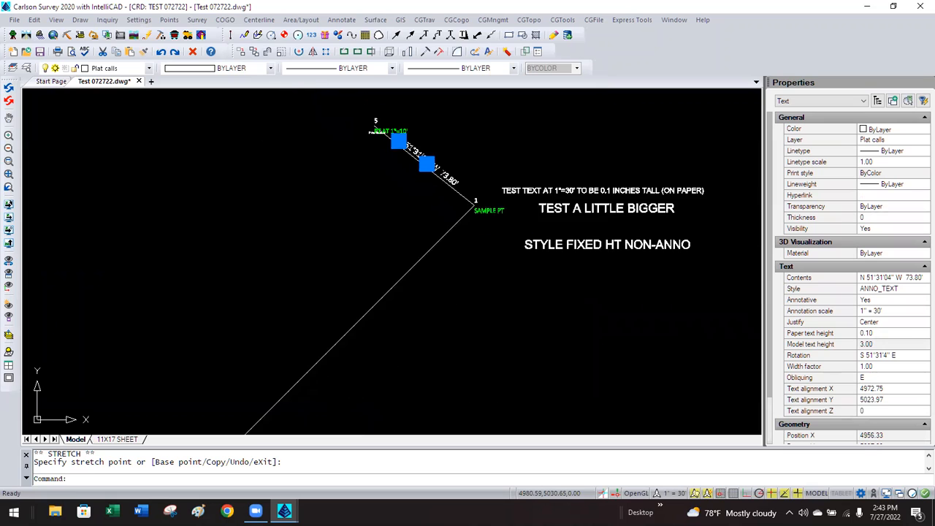
scroll(440, 150, "down", 1)
key("Escape")
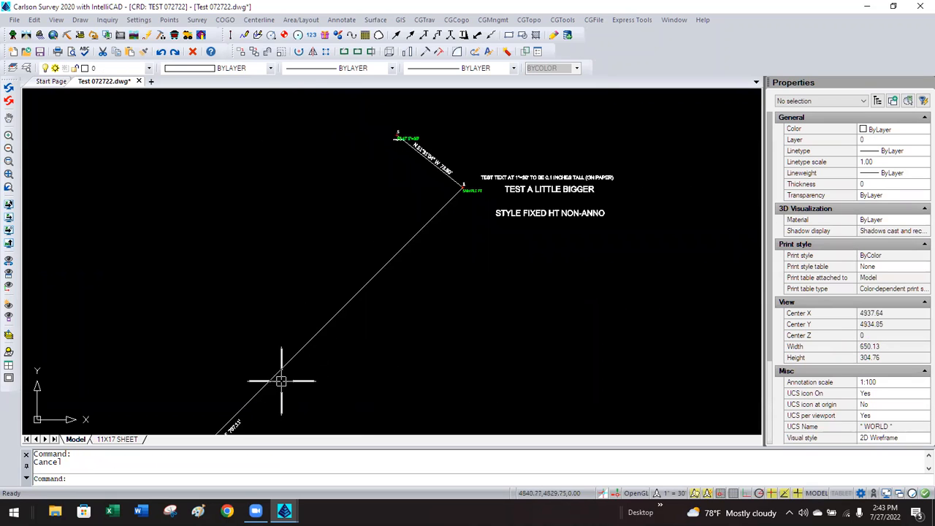
Slide the N 45°00'00" E 707.11' label up its line toward point 1.
left_click(241, 420)
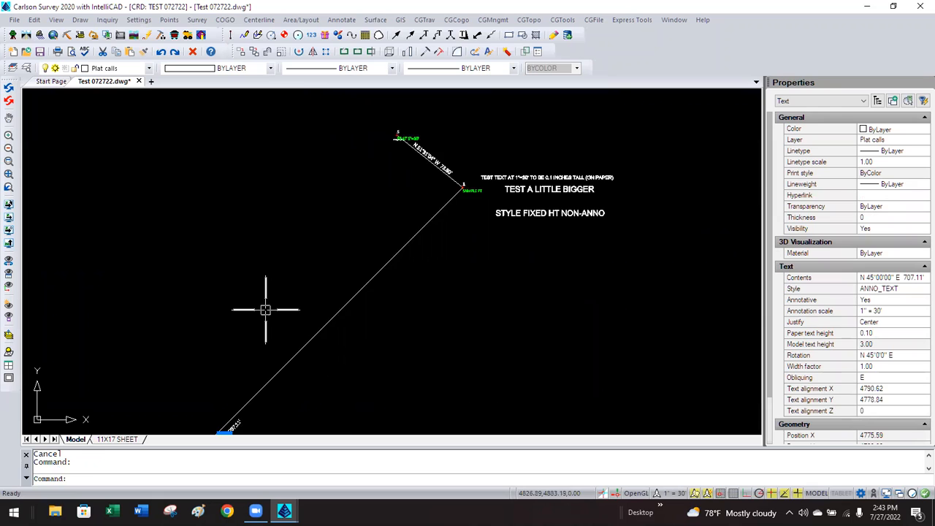
scroll(265, 310, "down", 1)
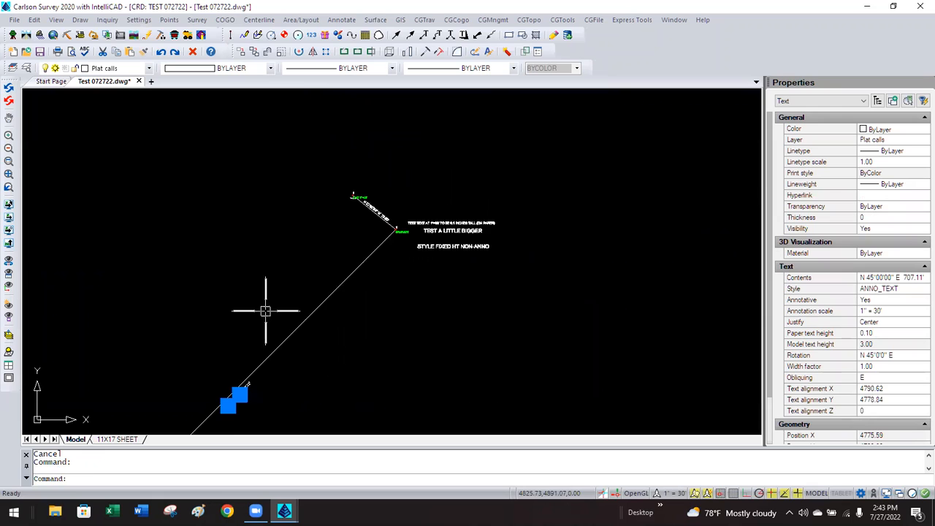
left_click(239, 394)
scroll(336, 263, "up", 1)
scroll(385, 237, "up", 2)
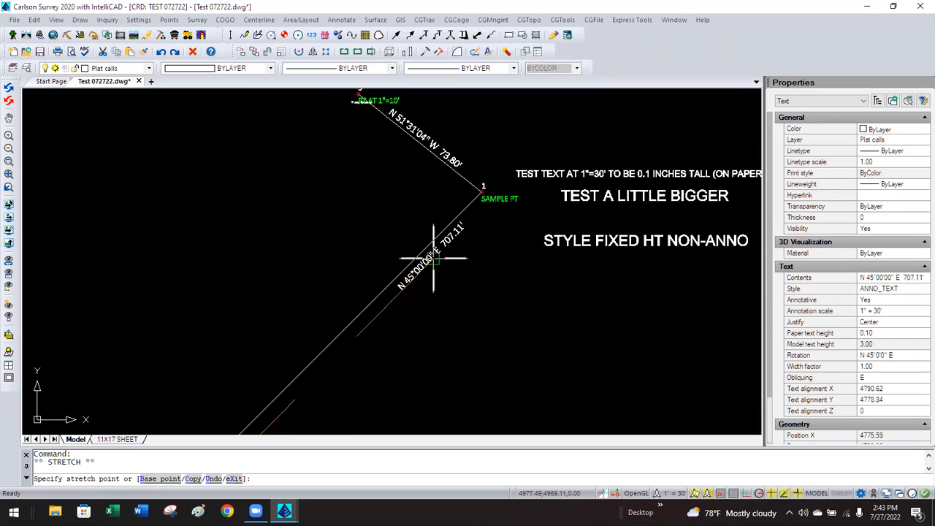
key("Escape")
key("Escape")
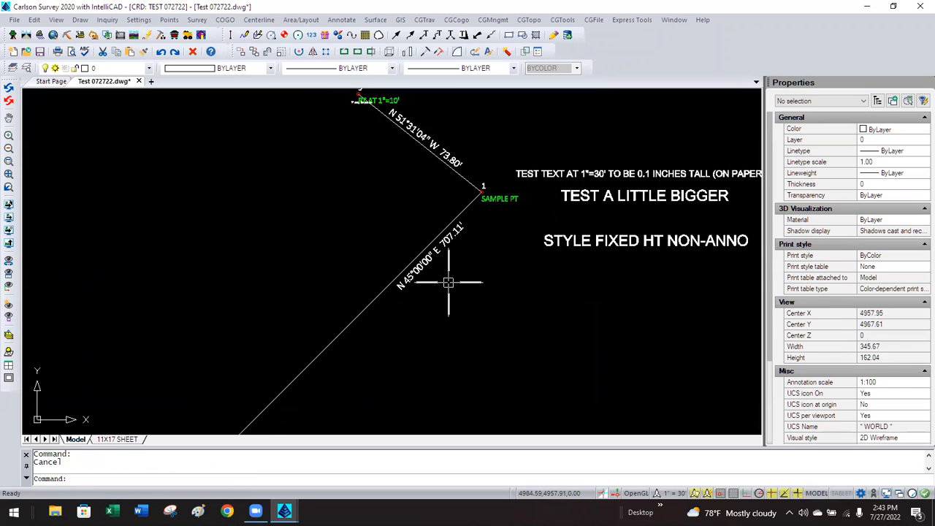
left_click(138, 20)
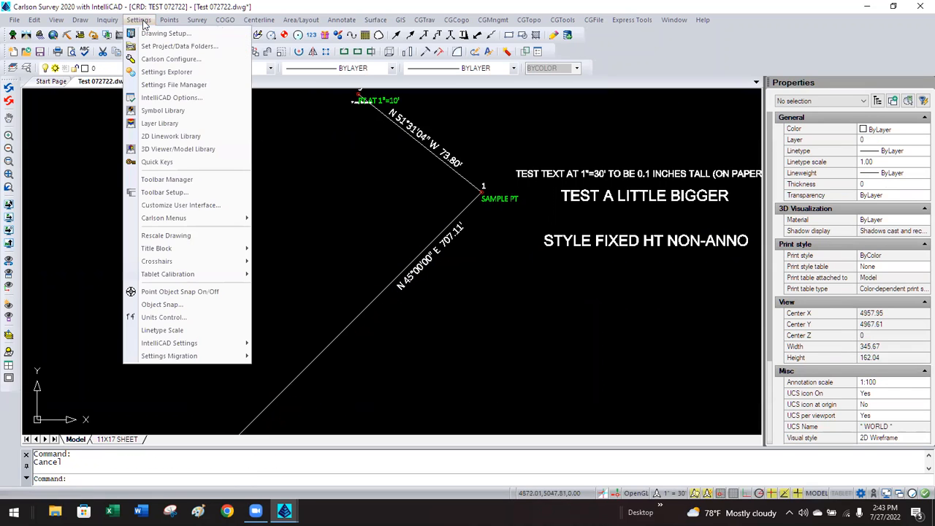
Set the Drawing Setup horizontal scale to 10.
left_click(145, 34)
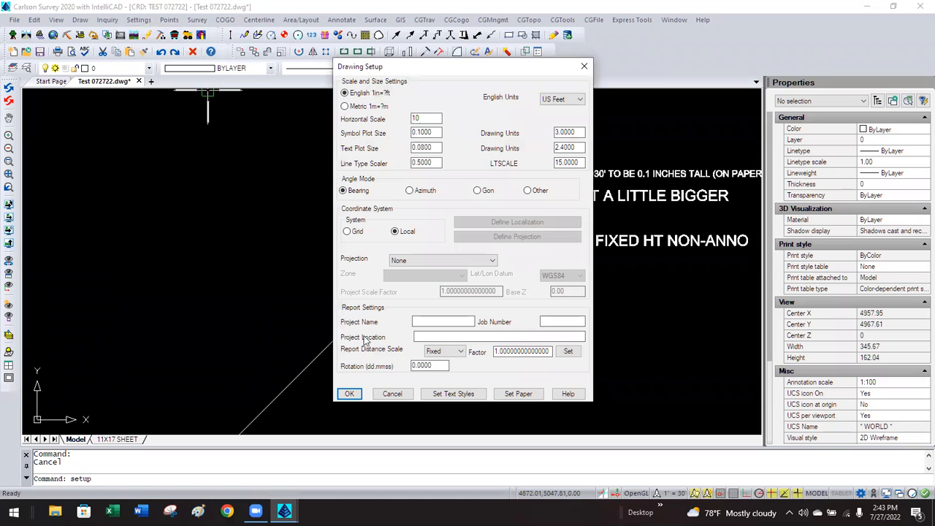
left_click_drag(459, 74, 582, 78)
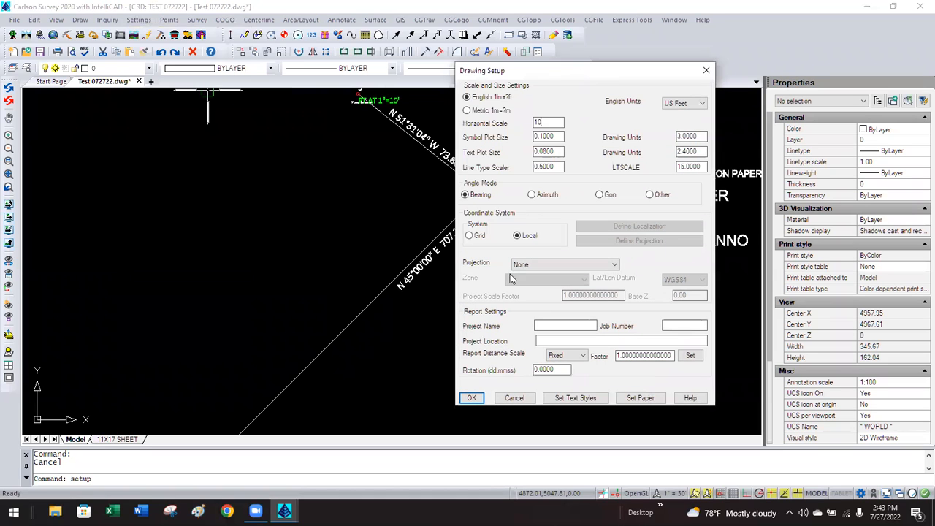
left_click(476, 401)
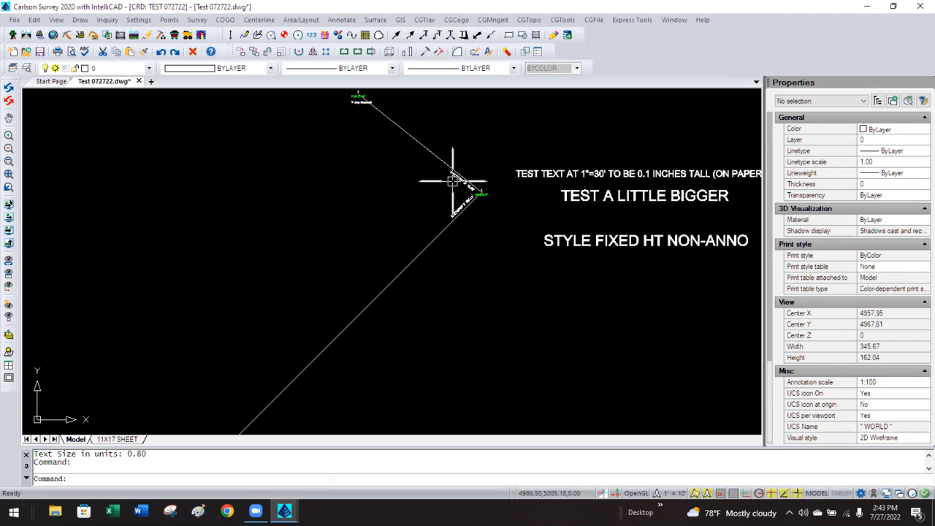
Switch the Drawing Setup horizontal scale back to 30.
left_click(142, 20)
left_click(166, 33)
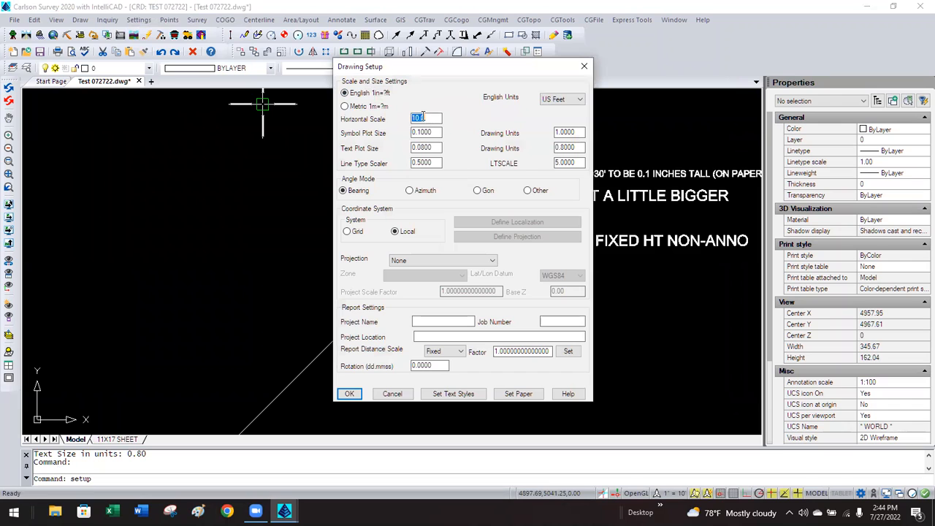
left_click_drag(423, 71, 111, 45)
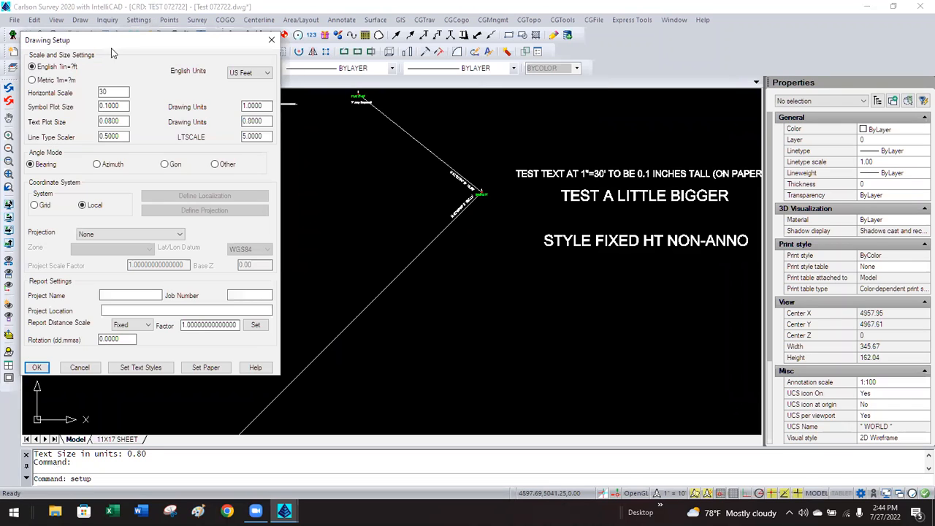
left_click(38, 367)
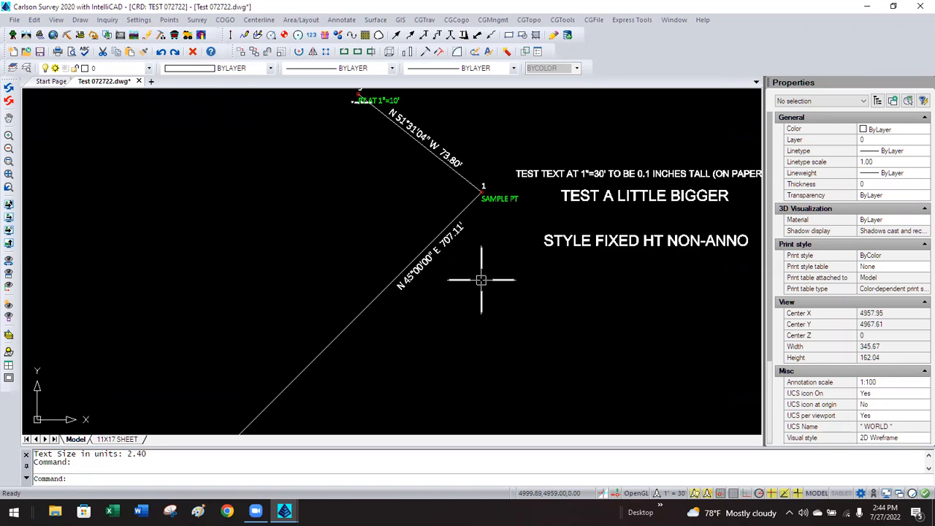
Inspect the rescaled 707.11' label and zoom around to check both bearing labels.
left_click(443, 245)
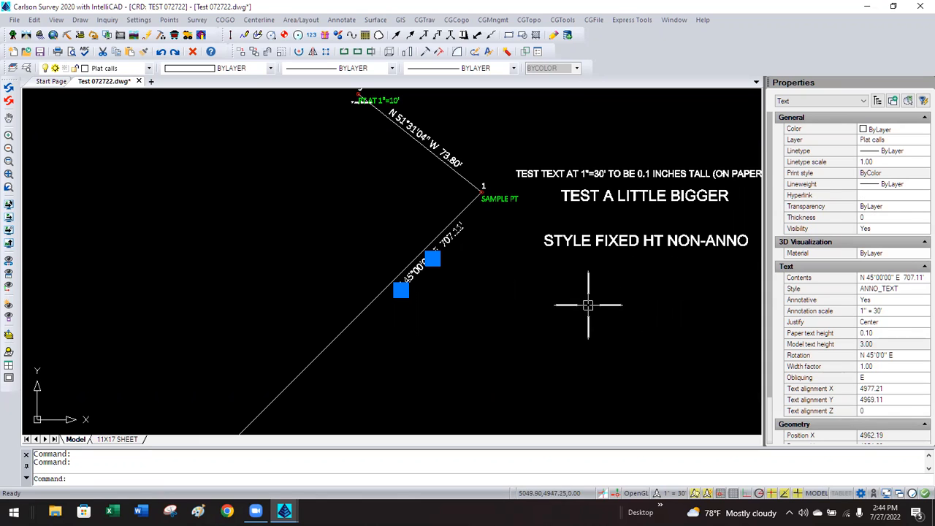
key("Escape")
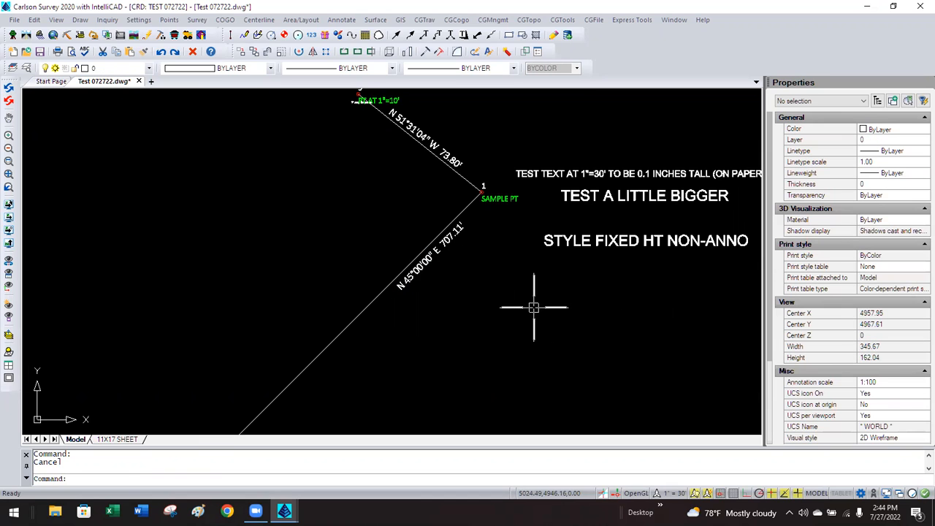
scroll(464, 197, "down", 3)
scroll(465, 198, "down", 2)
scroll(430, 203, "up", 3)
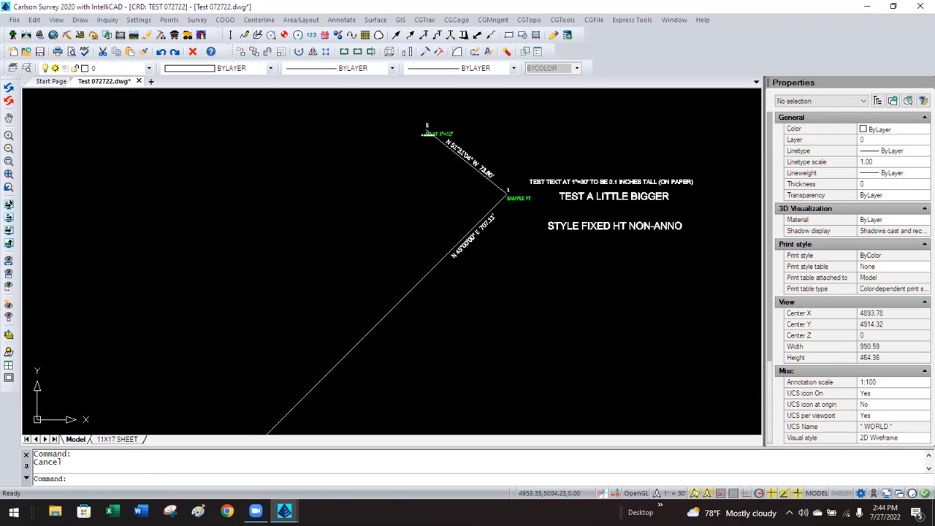
scroll(495, 152, "up", 5)
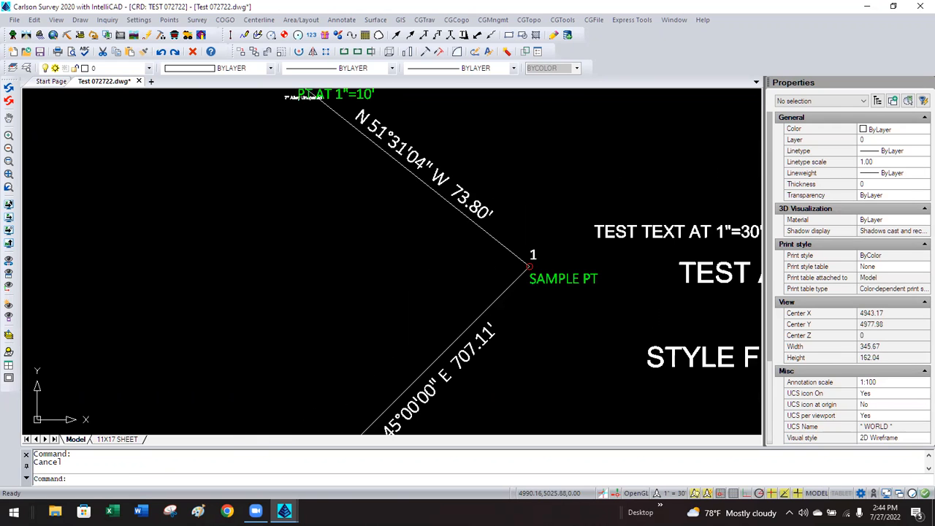
scroll(394, 241, "down", 1)
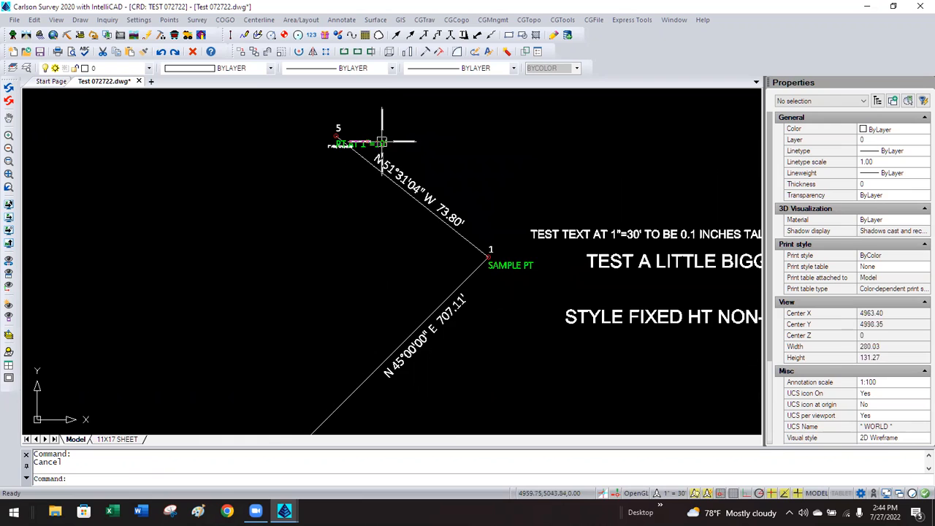
scroll(382, 142, "up", 2)
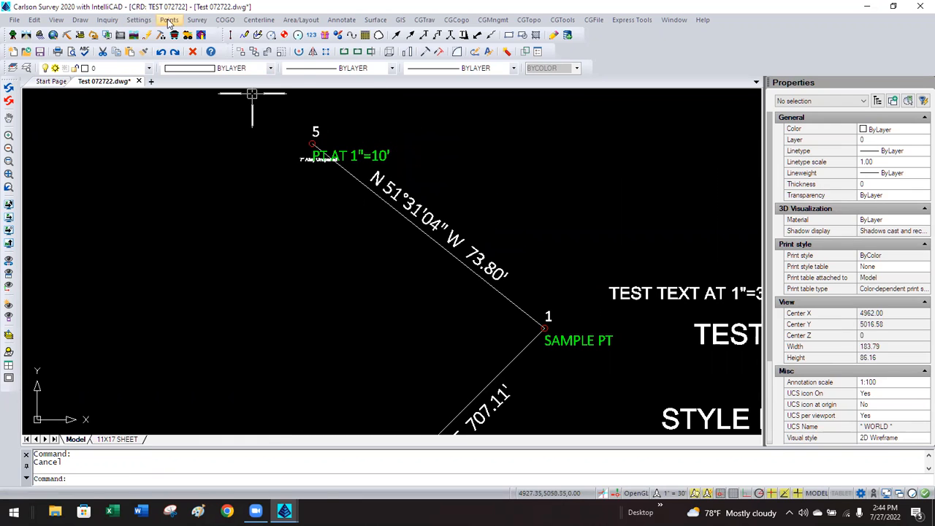
left_click(169, 21)
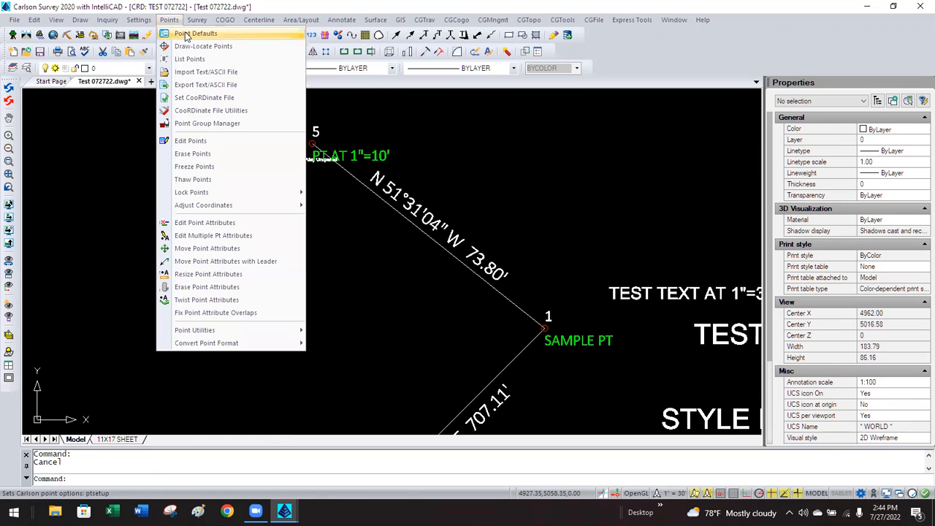
left_click(191, 34)
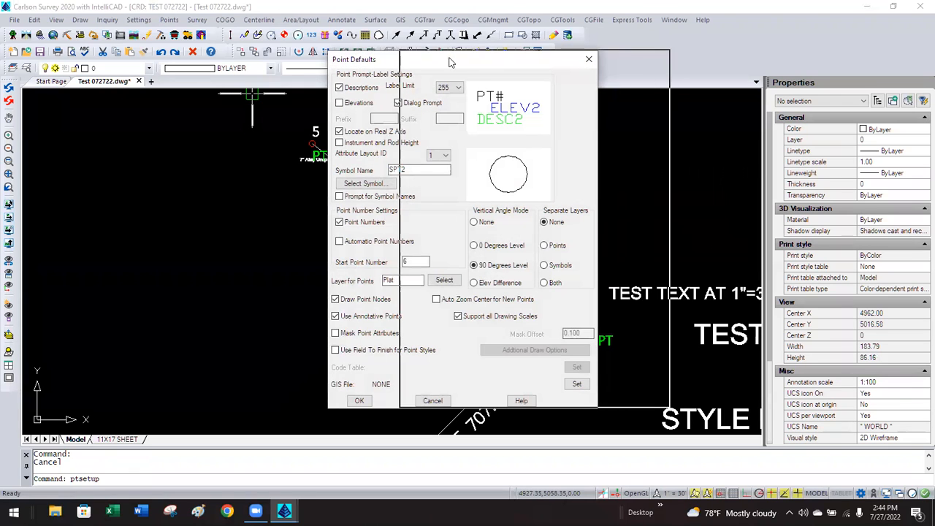
left_click_drag(377, 62, 454, 63)
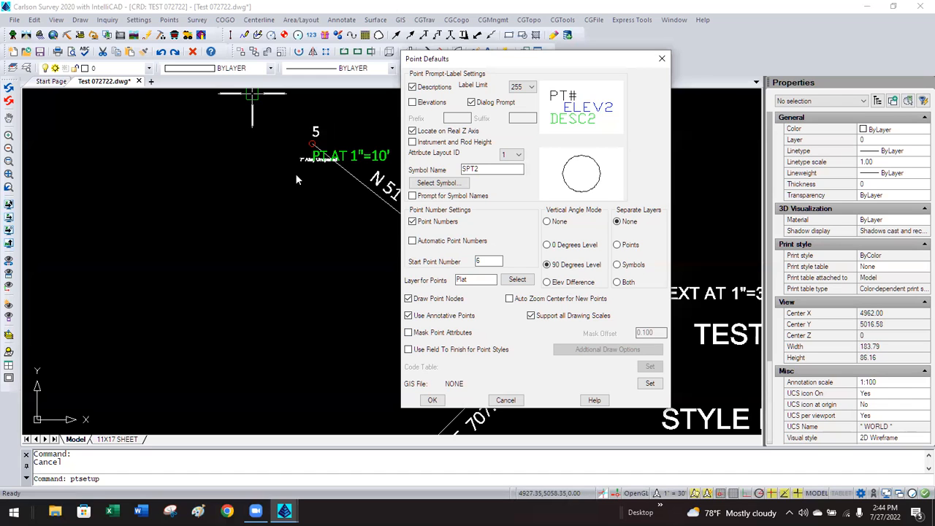
left_click(505, 400)
scroll(392, 223, "down", 8)
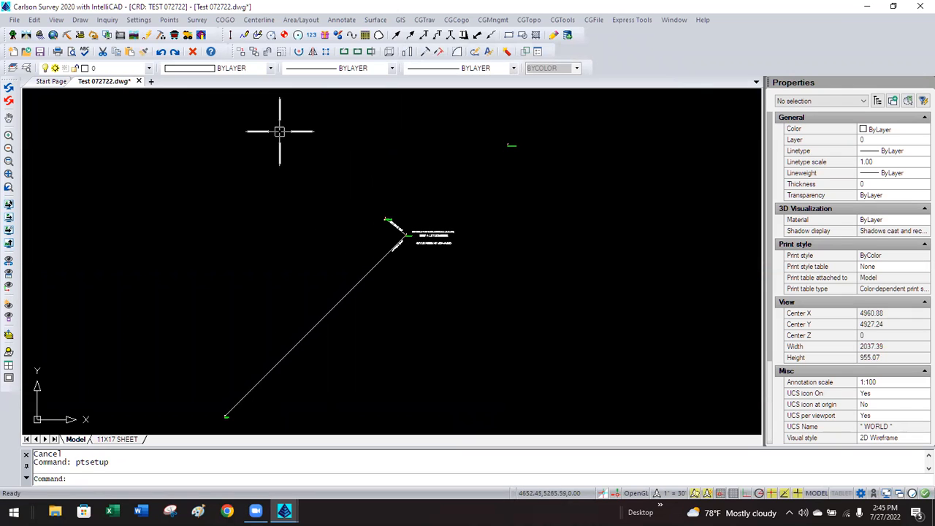
Redraw every survey point using Draw All in Draw-Locate Points.
left_click(168, 20)
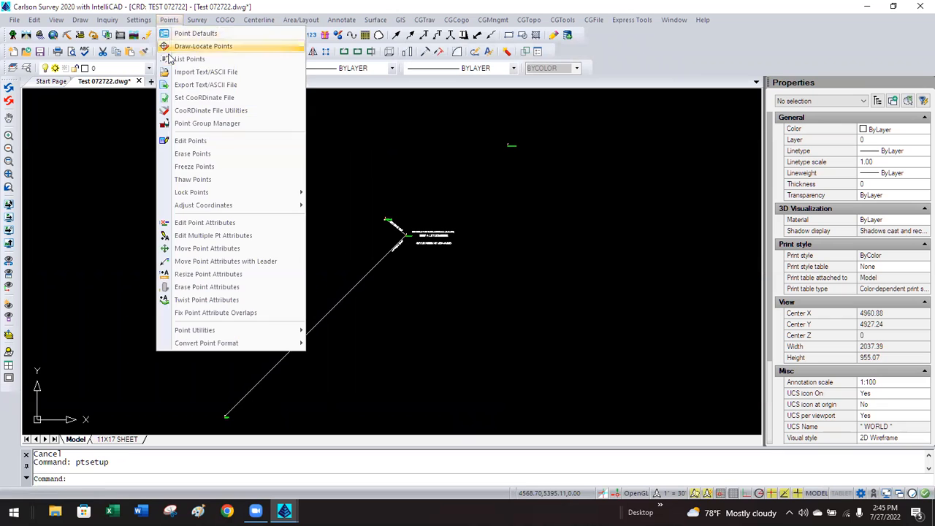
left_click(173, 47)
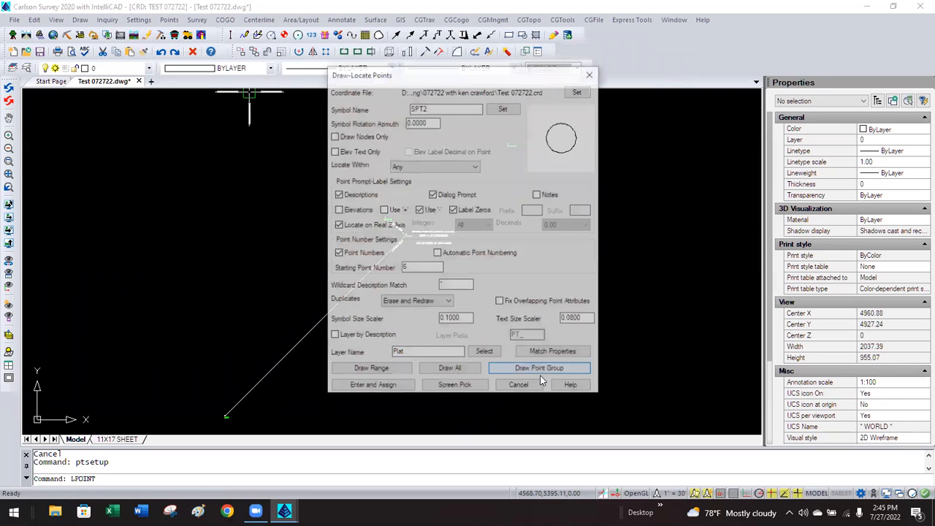
mouse_move(451, 77)
left_mouse_down()
mouse_move(633, 153)
mouse_move(607, 141)
mouse_move(598, 152)
left_mouse_up()
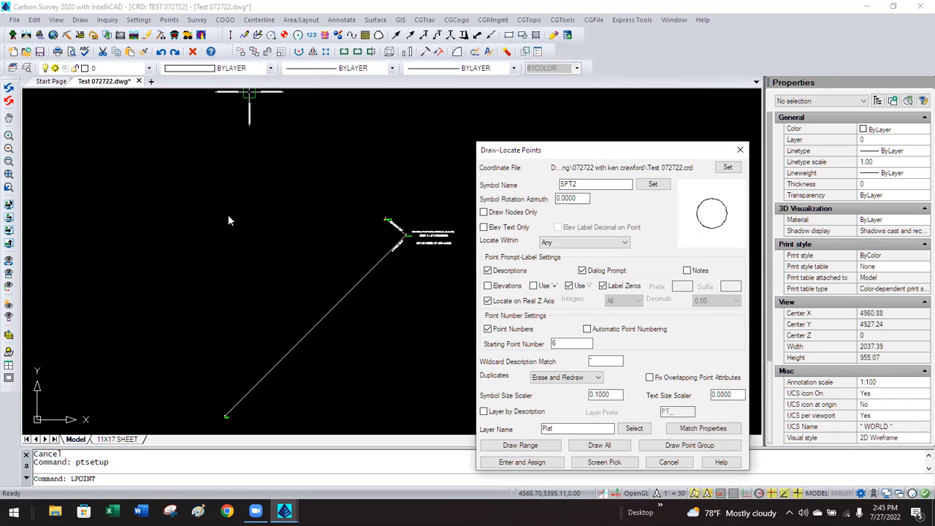
scroll(227, 215, "down", 1)
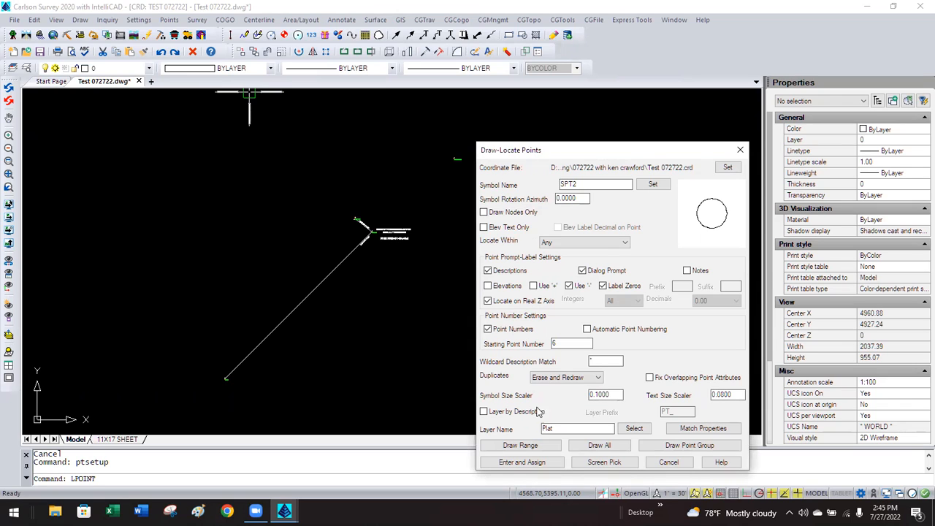
left_click(590, 447)
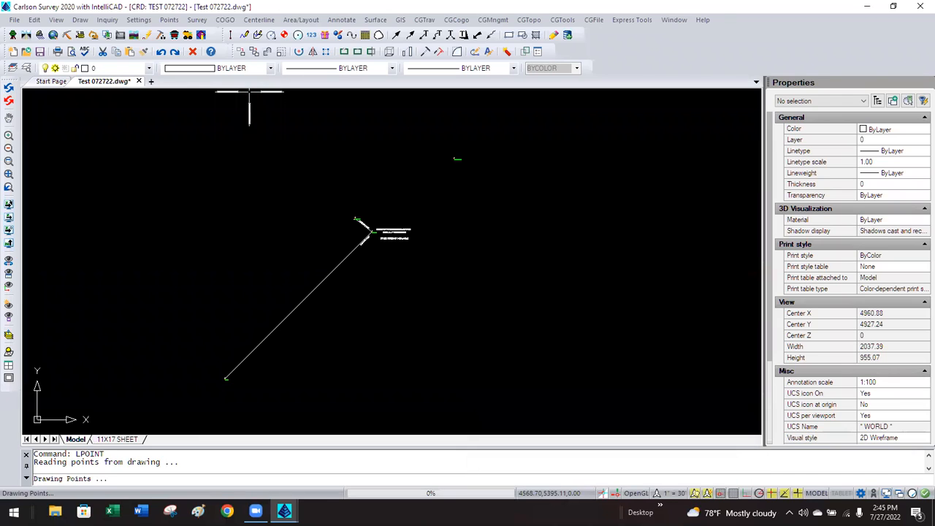
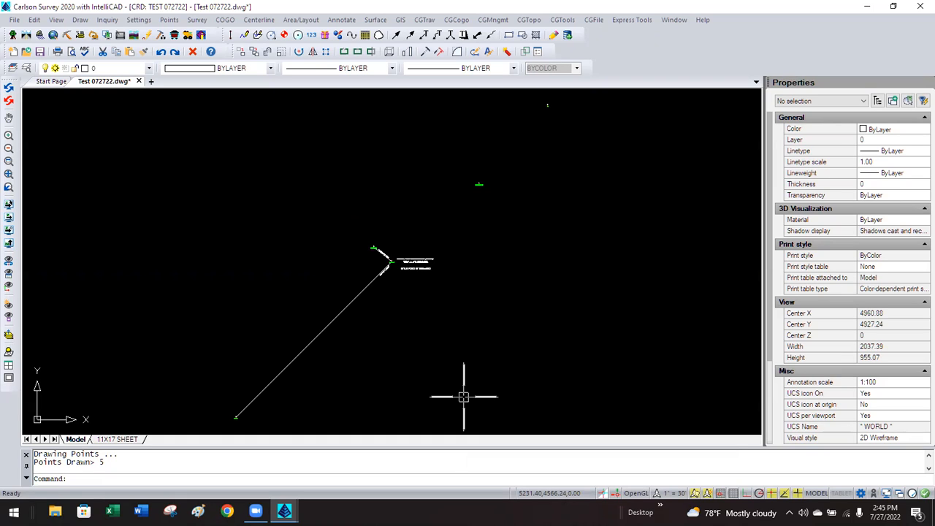
Turn off Use Annotative Points in Point Defaults.
left_click(173, 21)
left_click(184, 35)
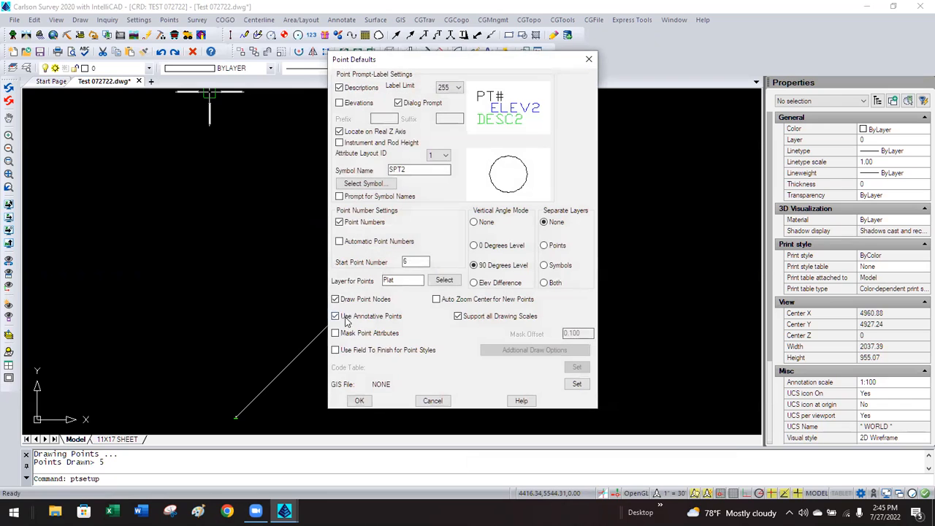
left_click(336, 317)
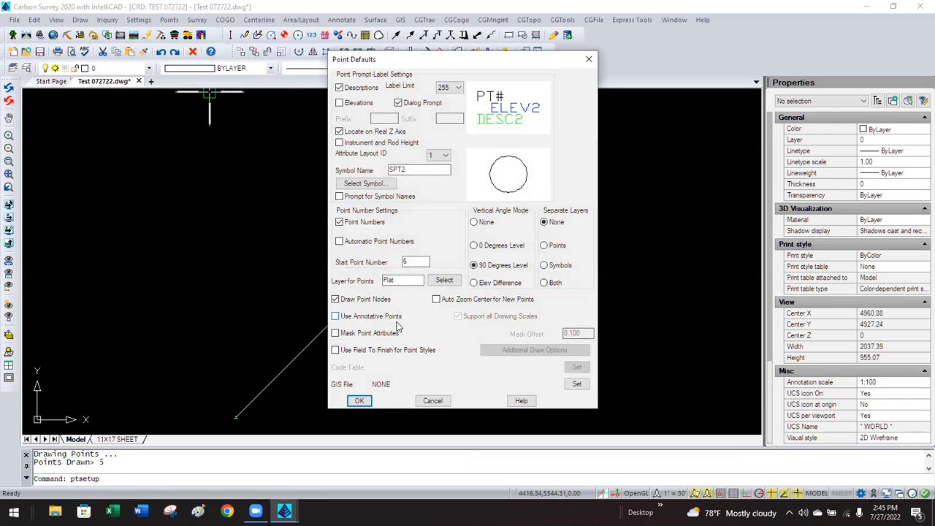
left_click(360, 401)
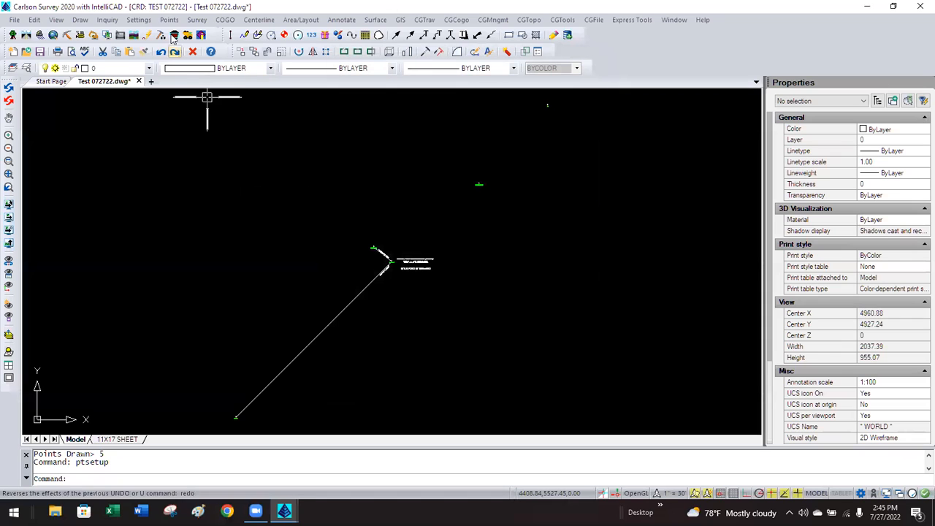
Review Carlson Configure General Settings without changes, then exit the configuration.
left_click(149, 22)
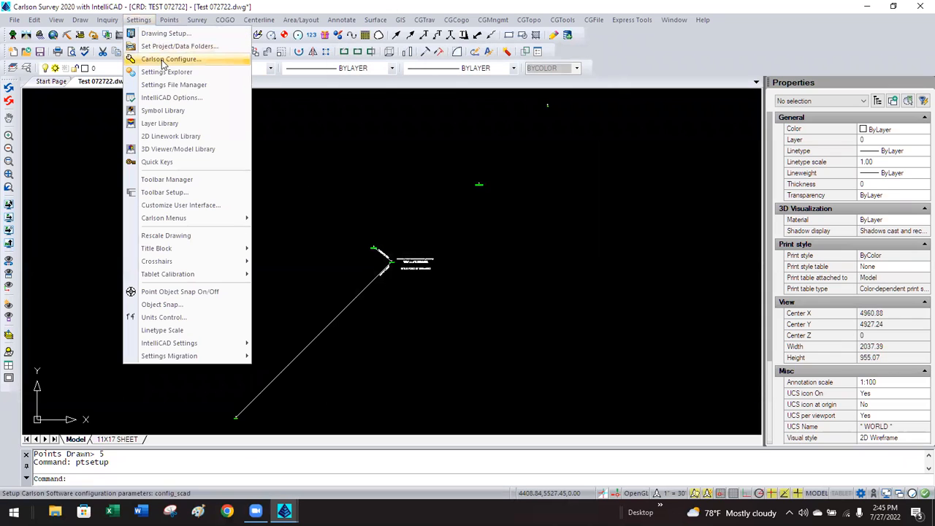
left_click(162, 61)
left_click(412, 194)
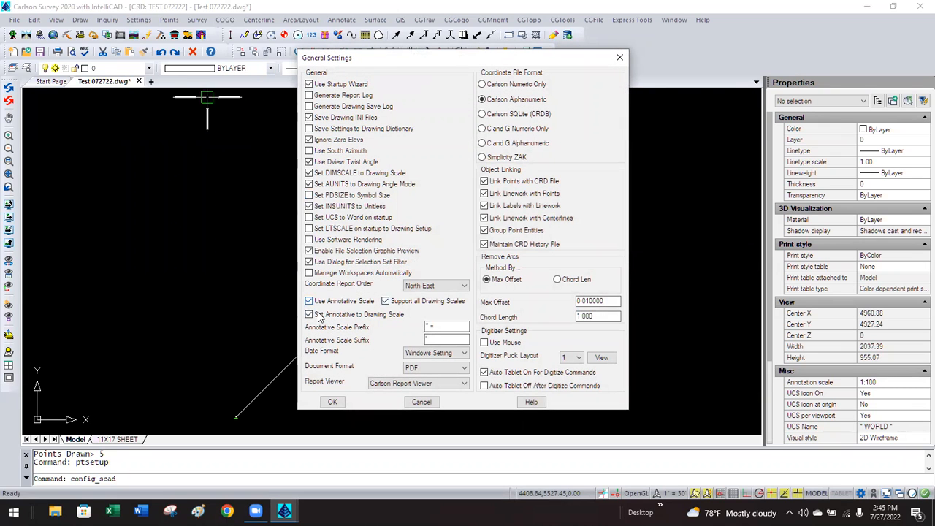
left_click(332, 402)
left_click(383, 285)
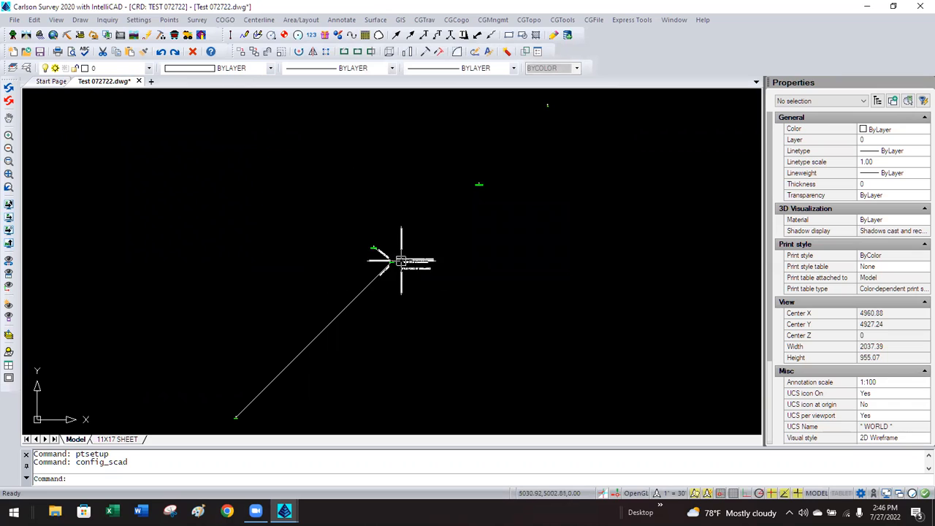
Delete the N 51°31'04" W 73.80' and N 45°00'00" E 707.11' bearing labels.
scroll(383, 261, "up", 3)
scroll(367, 252, "up", 8)
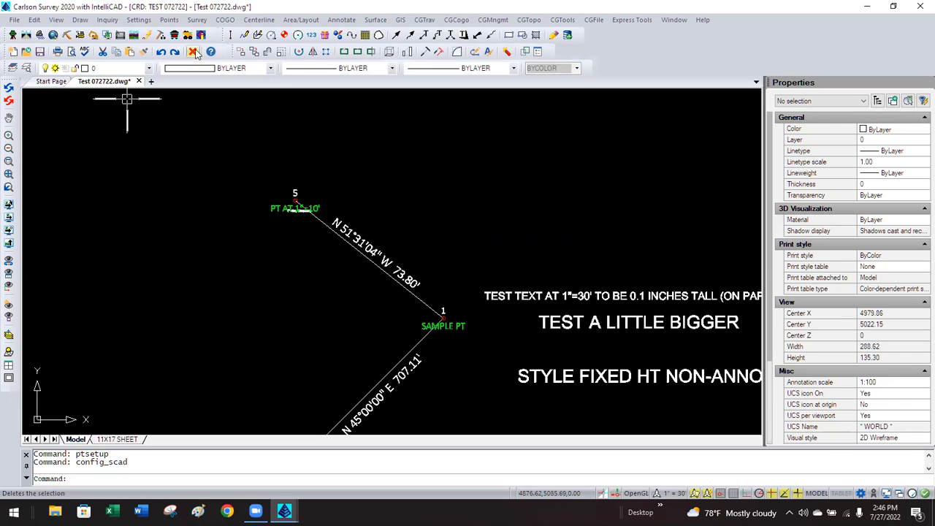
left_click(372, 244)
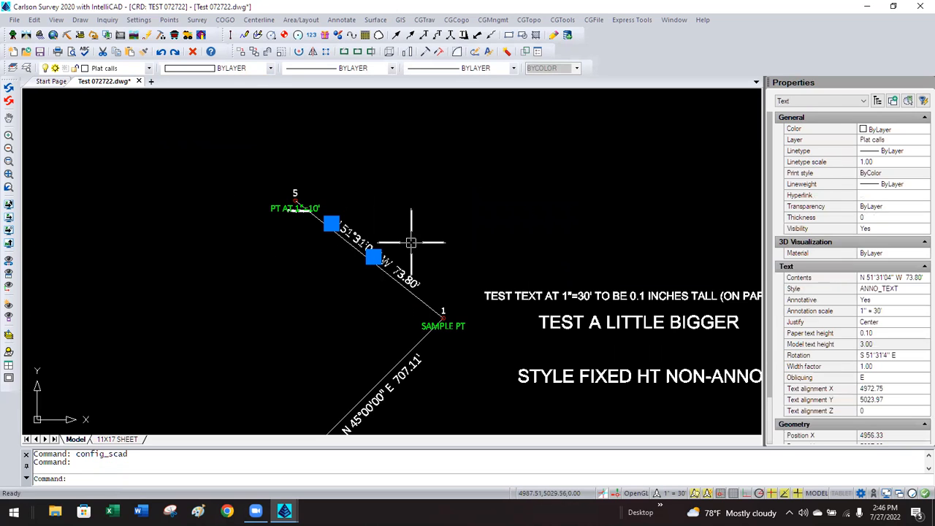
left_click(406, 380)
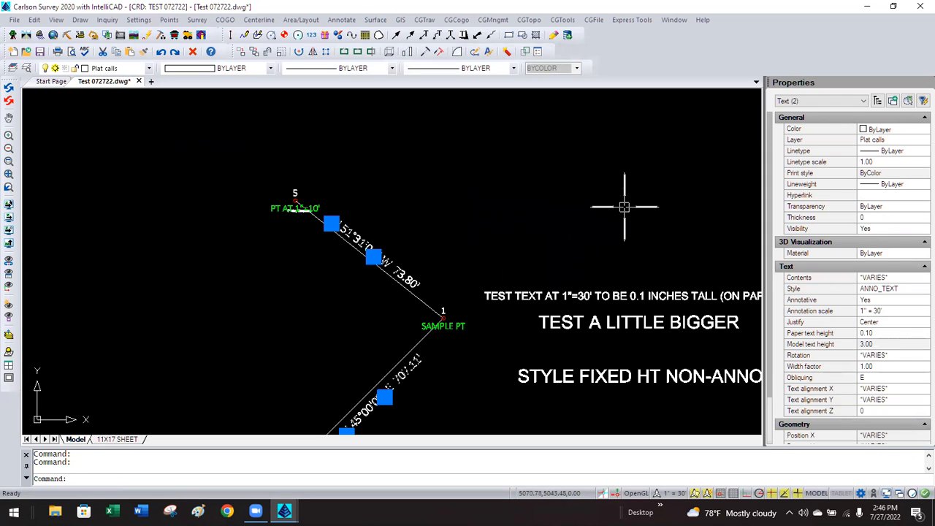
key("Delete")
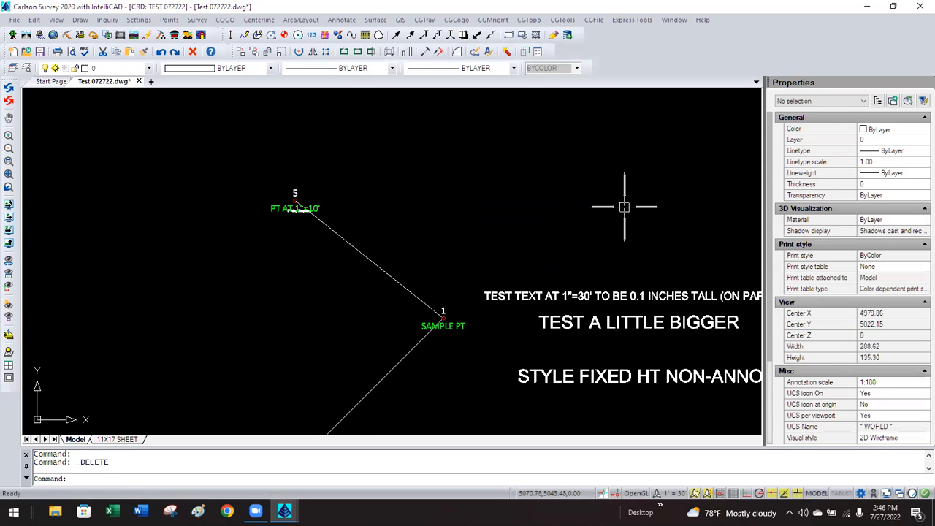
In Annotate Defaults, set both the Angle and Distance text styles to Standard.
left_click(341, 19)
left_click(353, 33)
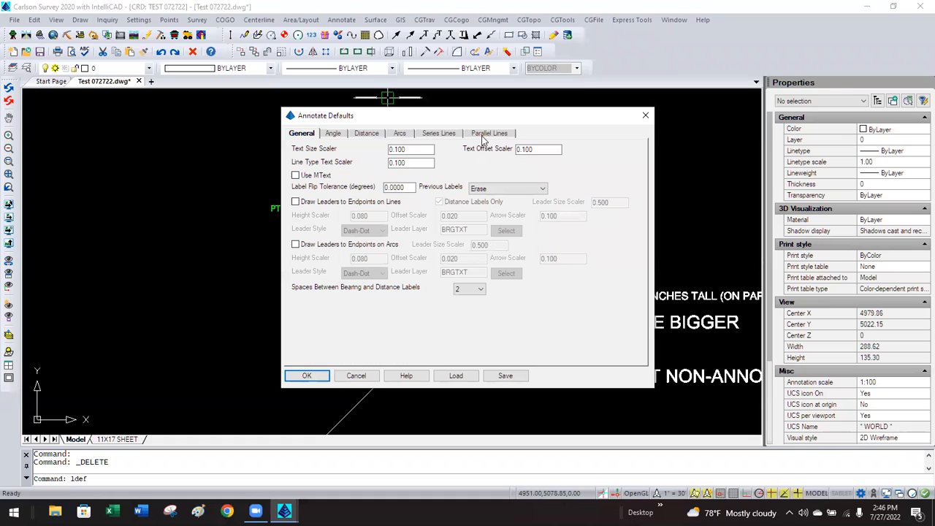
left_click(332, 134)
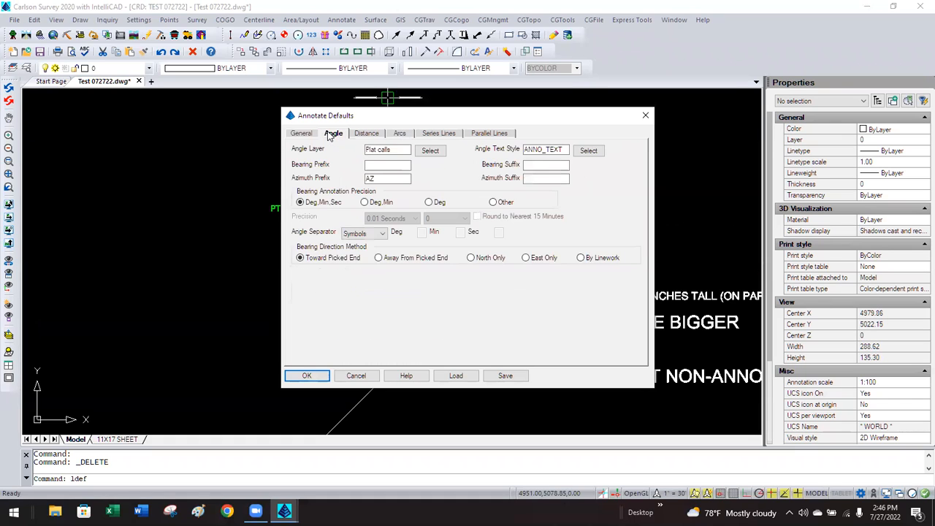
left_click(588, 151)
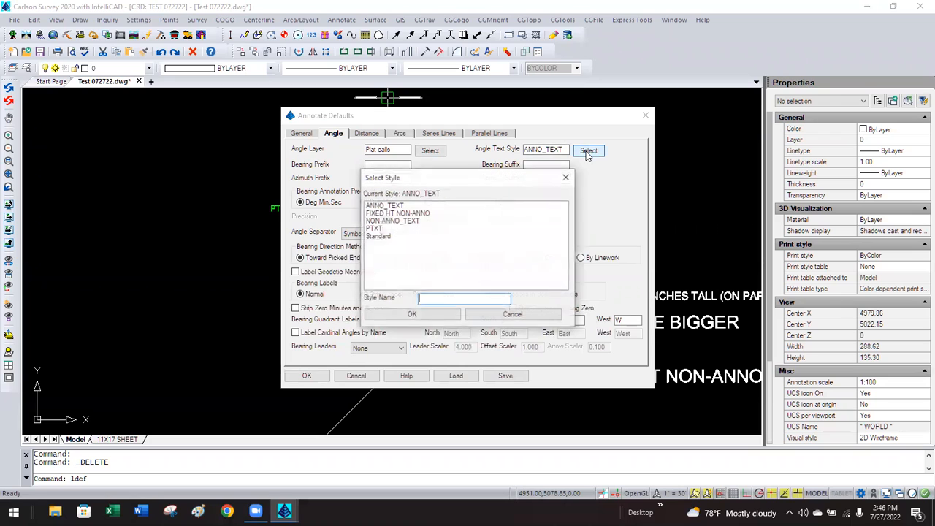
left_click(379, 236)
left_click(409, 315)
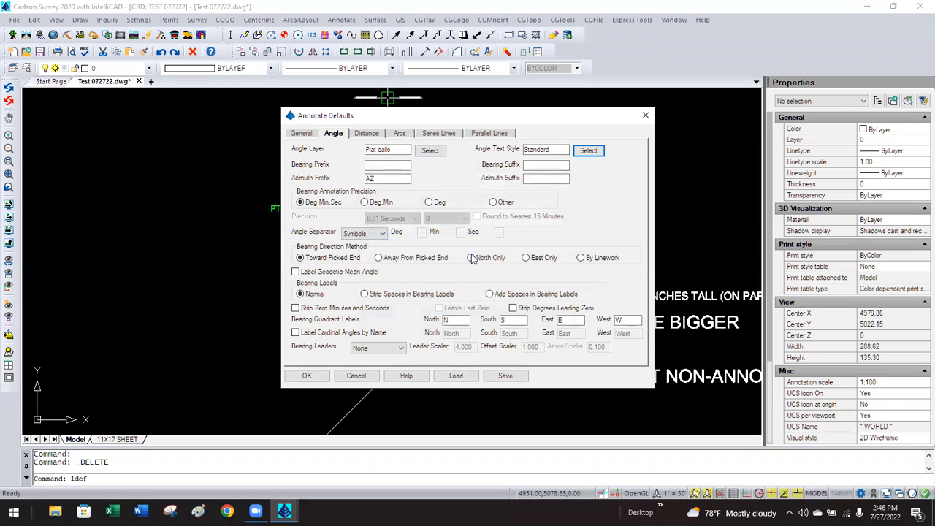
left_click(368, 136)
left_click(573, 150)
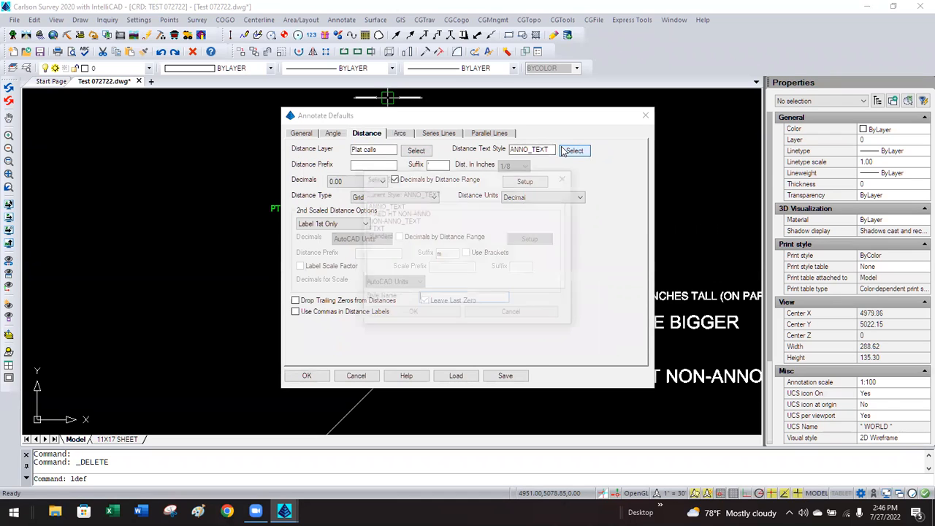
left_click(380, 237)
left_click(411, 314)
left_click(308, 375)
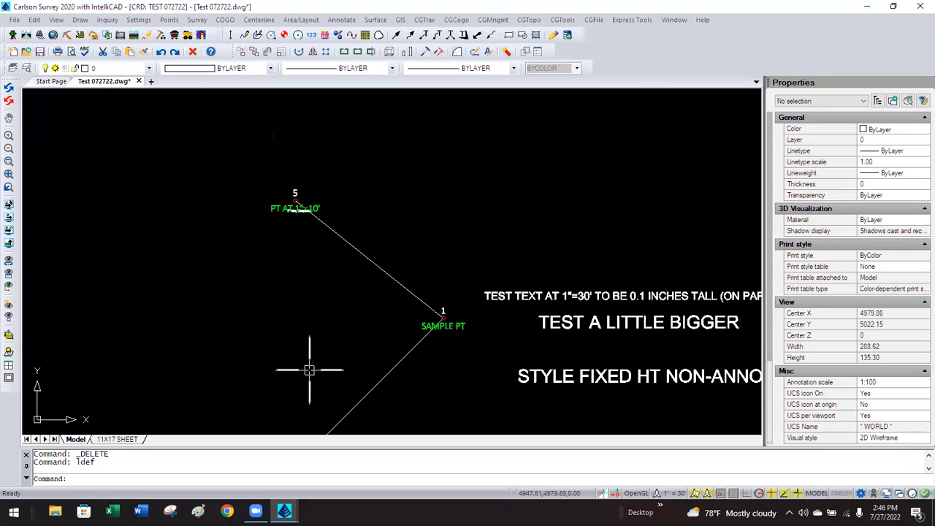
Recheck Carlson Configure General Settings and exit unchanged.
left_click(139, 20)
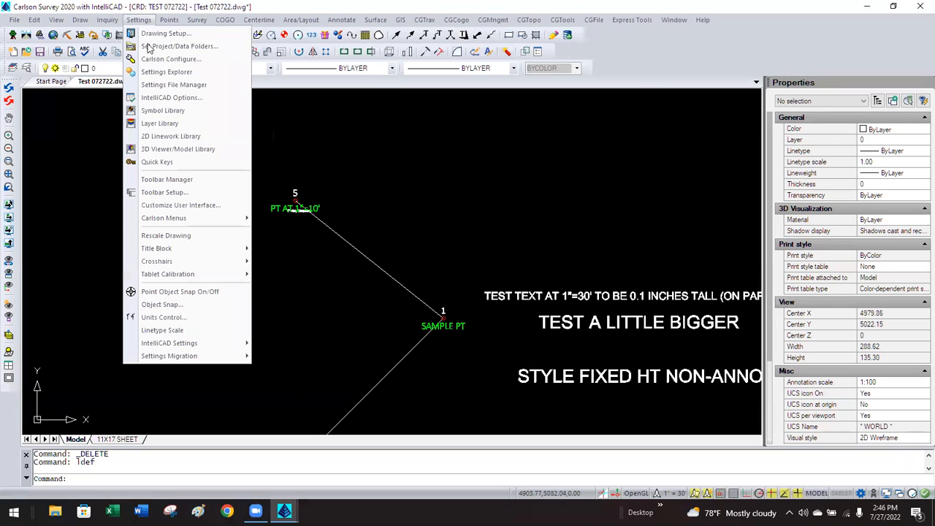
left_click(157, 58)
left_click(404, 192)
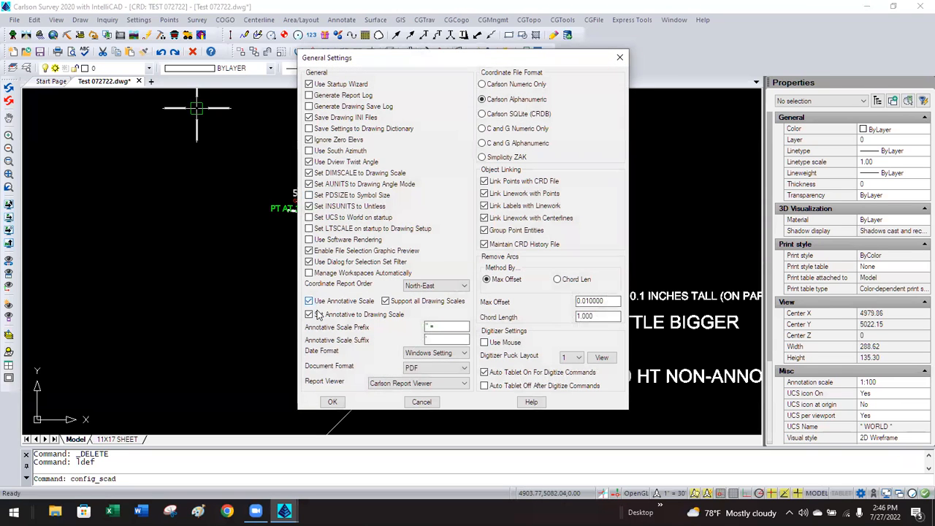
left_click(332, 402)
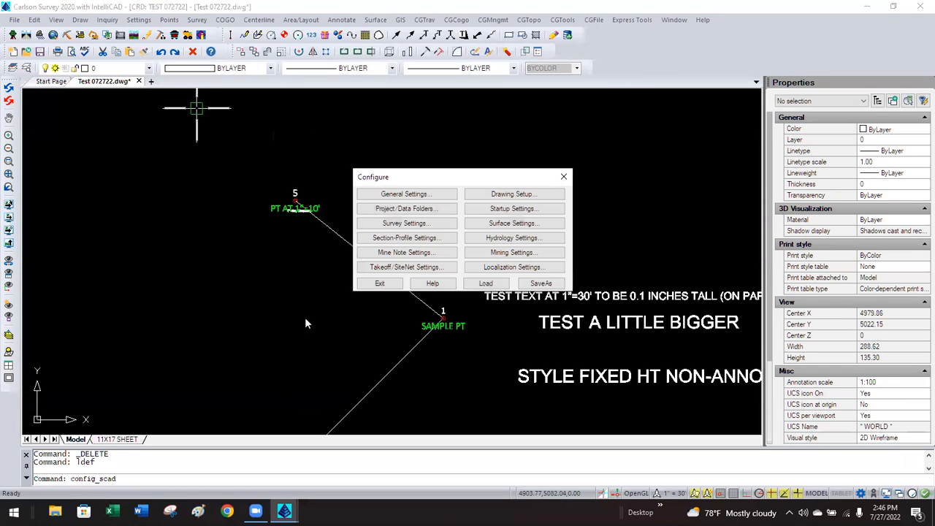
left_click(380, 283)
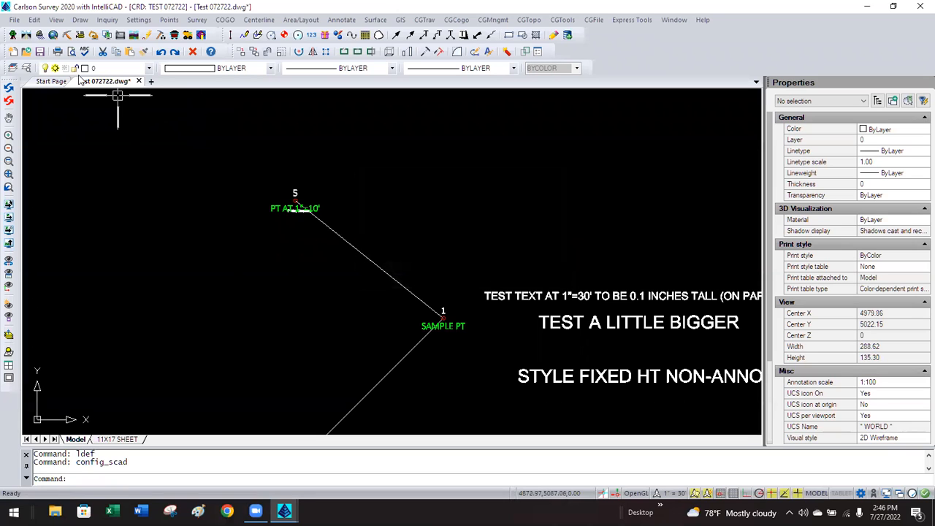
In the Explorer's Text Styles list, make Standard the current text style.
left_click(27, 69)
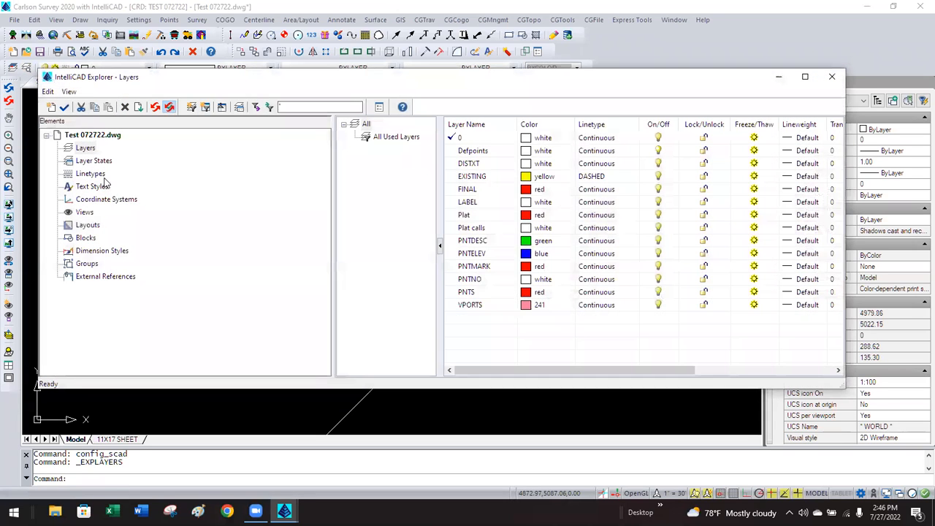
left_click(100, 188)
left_click(380, 188)
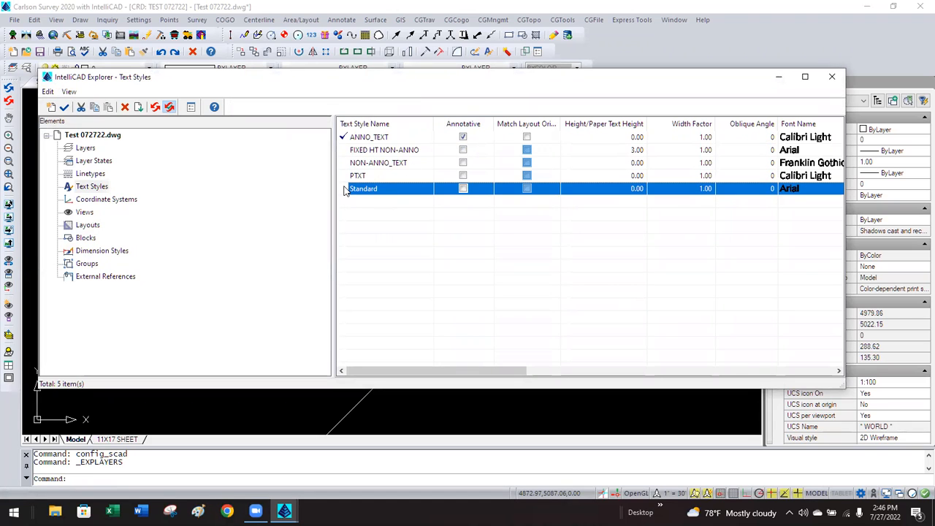
key("Delete")
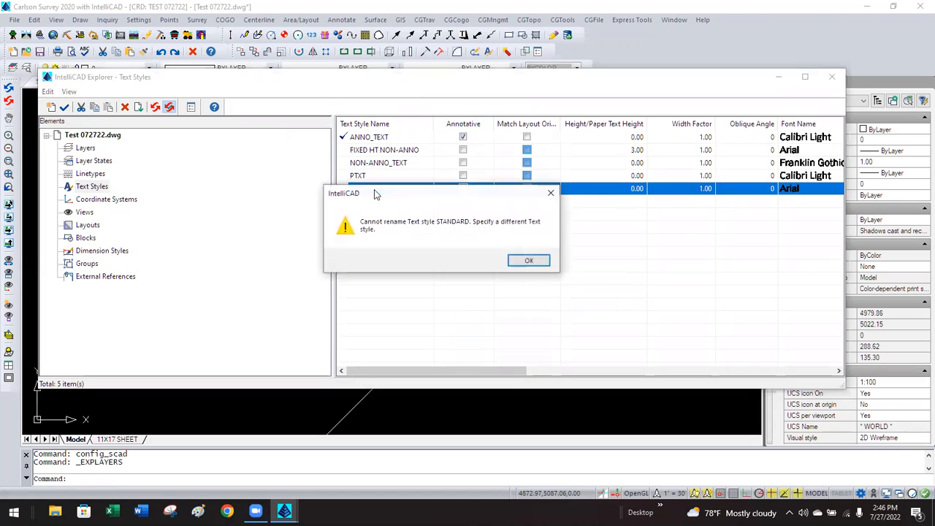
left_click(519, 261)
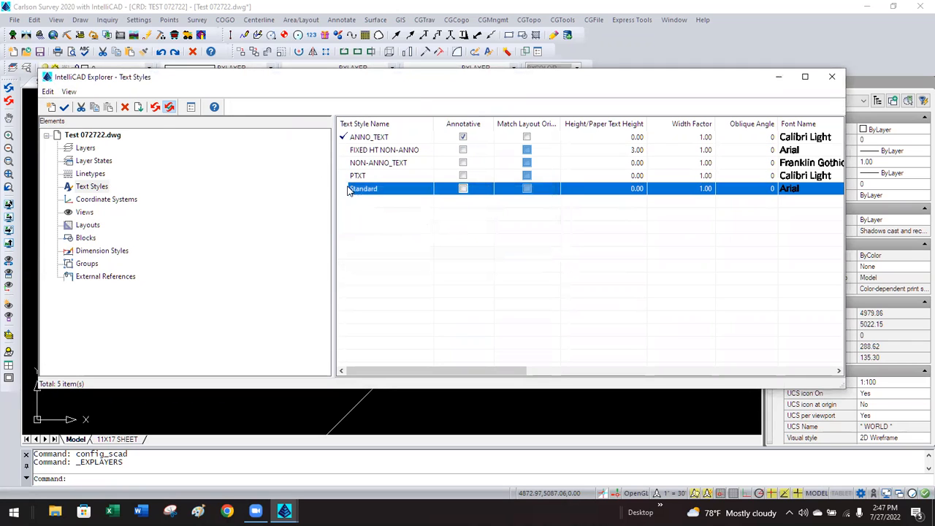
double_click(340, 190)
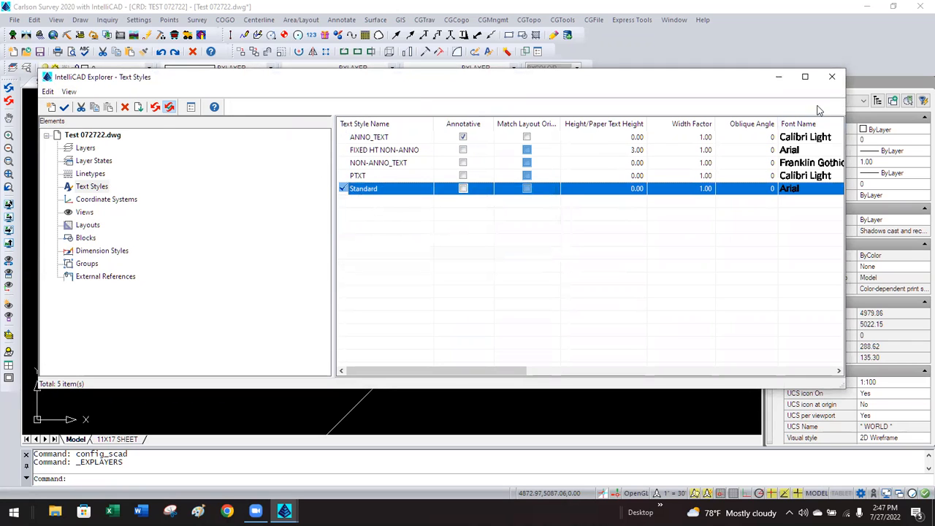
left_click(830, 77)
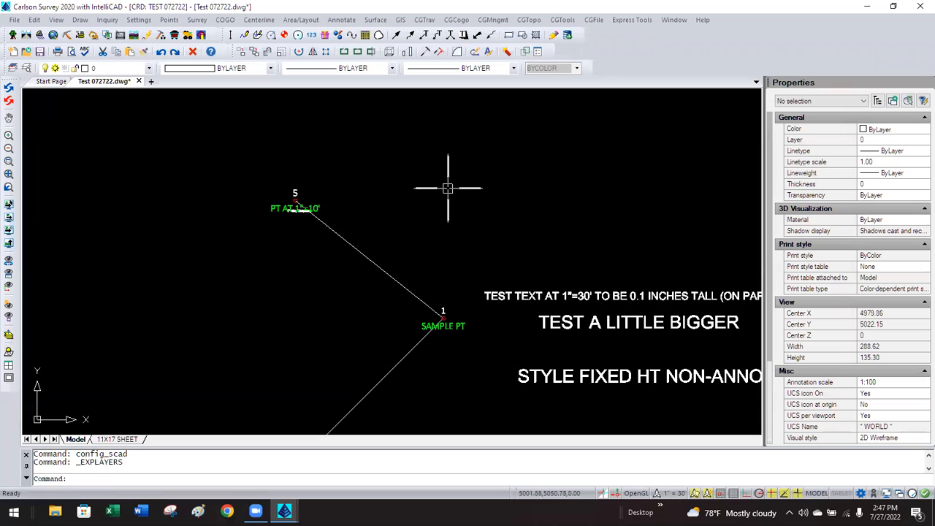
Label the upper and lower lines with bearing-distance annotations.
left_click(341, 20)
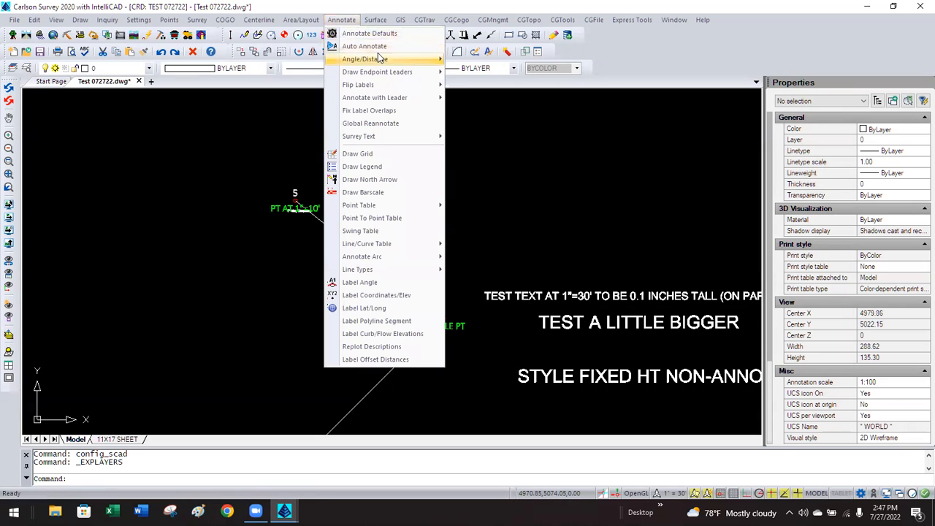
mouse_move(378, 57)
left_click(487, 123)
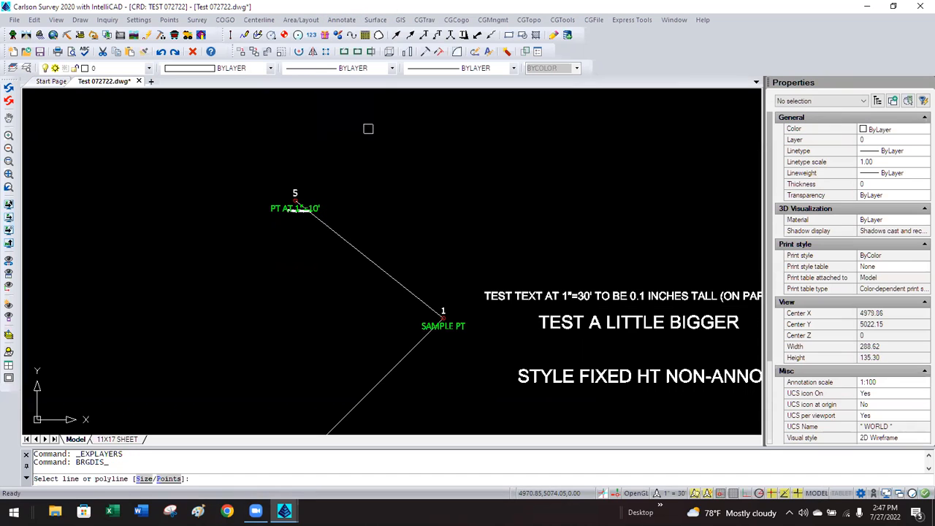
left_click(341, 239)
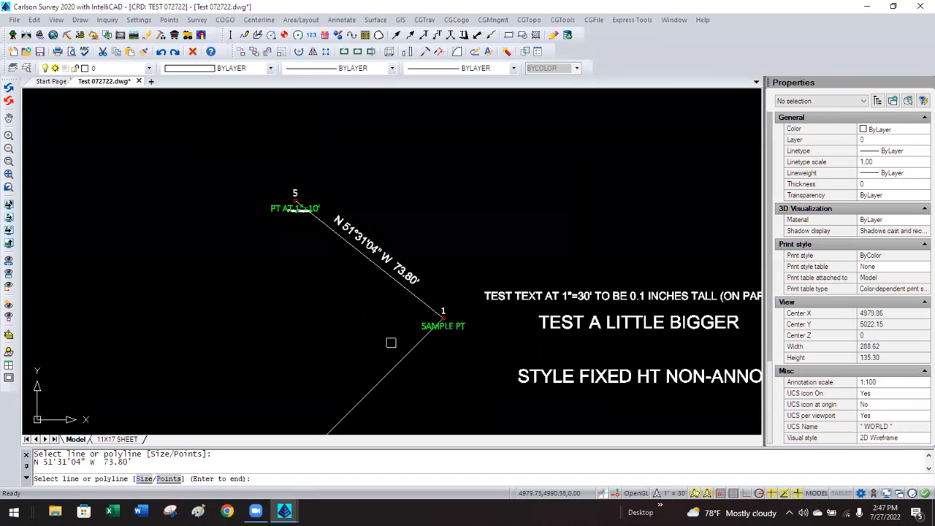
left_click(397, 356)
key("Return")
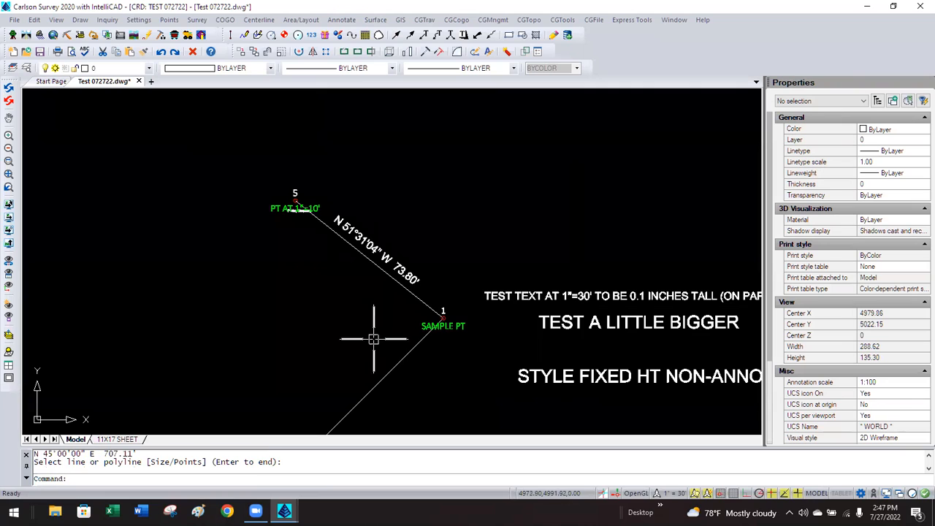
Check the short line label's Annotative and Style properties, then zoom out to the whole survey.
left_click(409, 276)
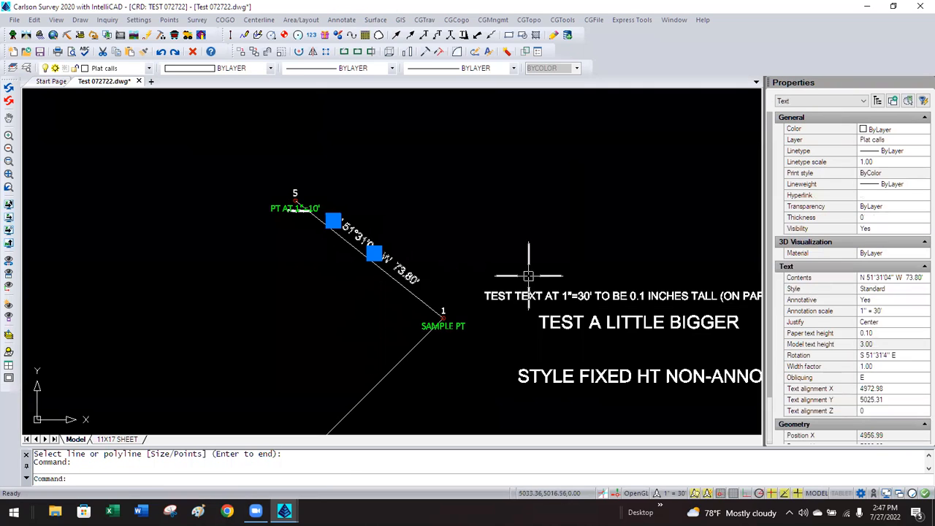
left_click(872, 300)
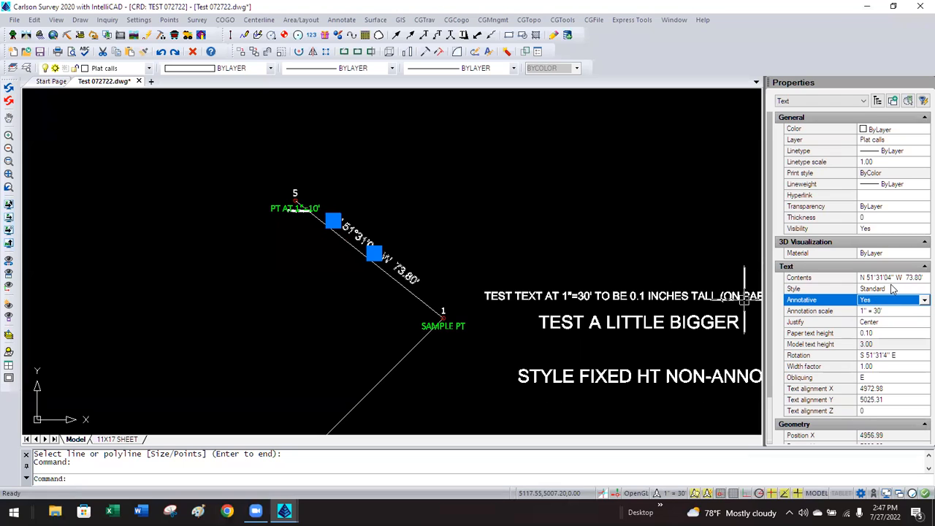
left_click(895, 289)
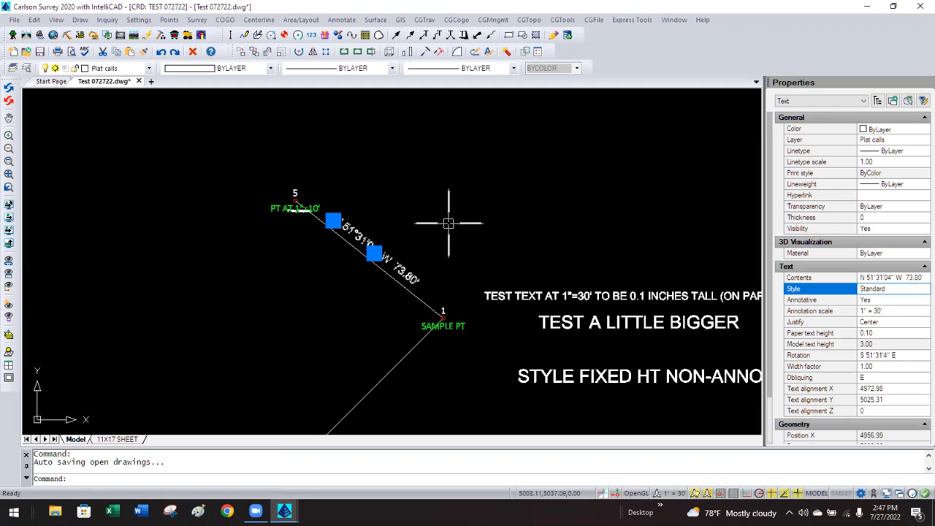
key("Escape")
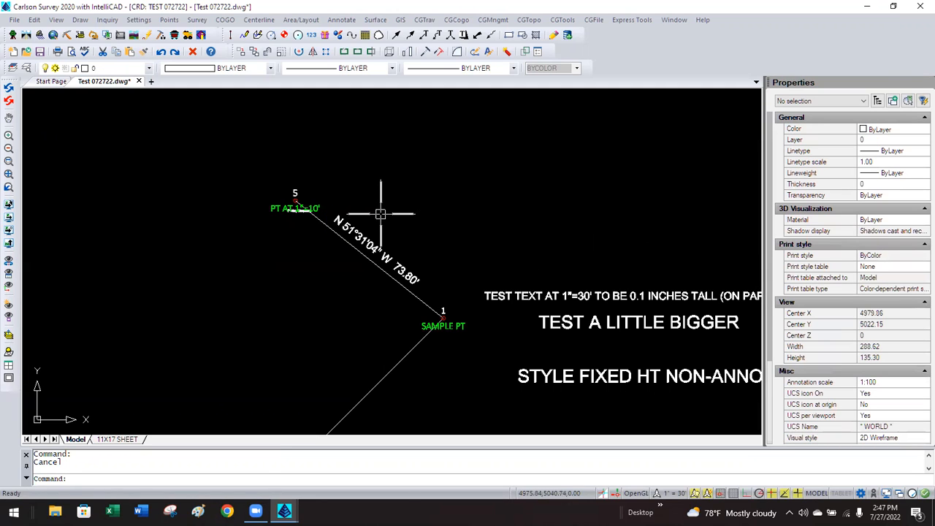
scroll(405, 182, "down", 2)
scroll(406, 176, "down", 3)
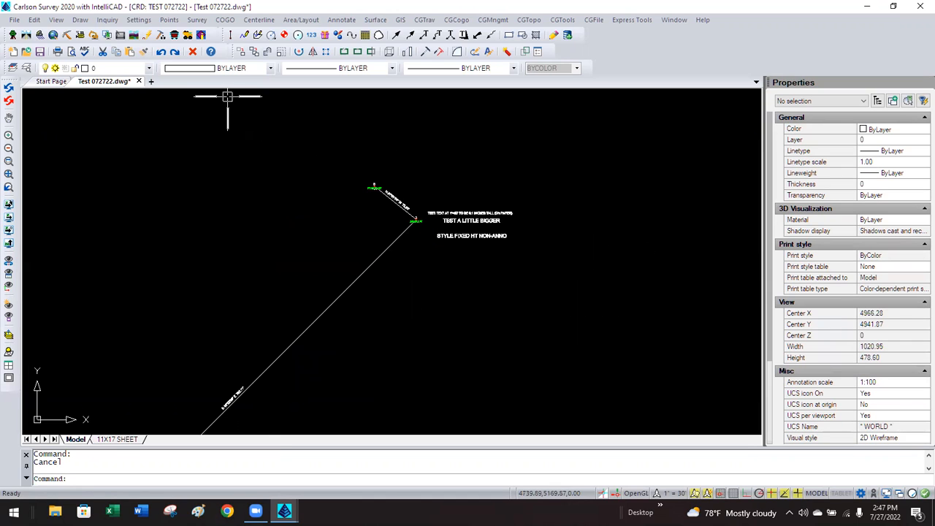
Set the Drawing Setup horizontal scale to 60.
left_click(168, 20)
left_click(138, 20)
left_click(150, 34)
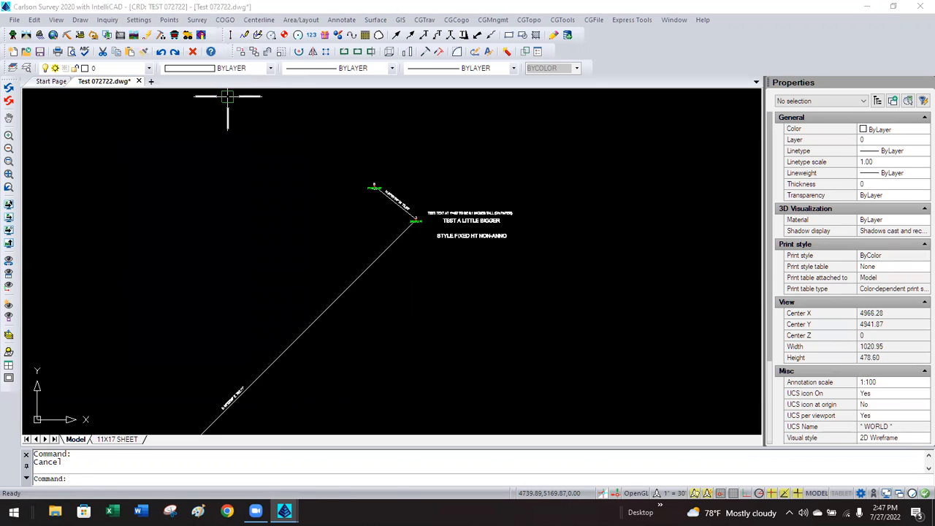
double_click(423, 117)
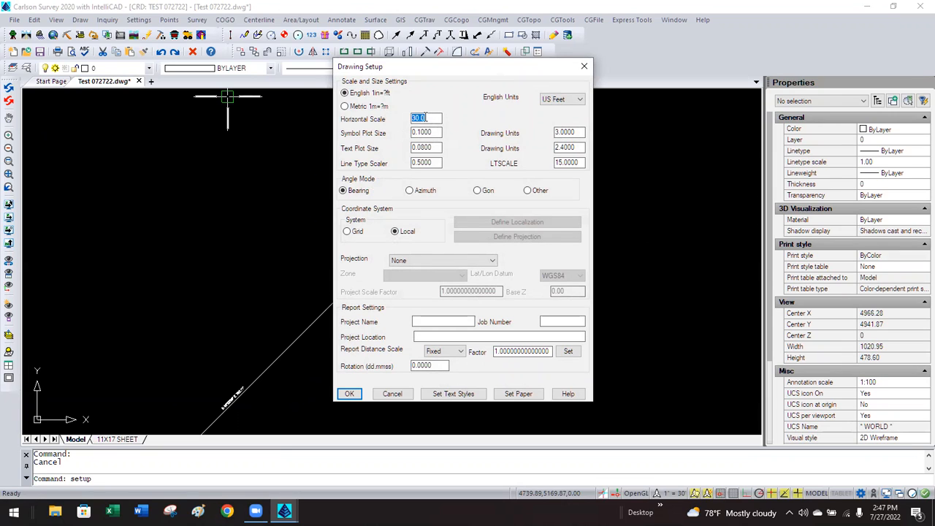
type("60")
left_click(349, 394)
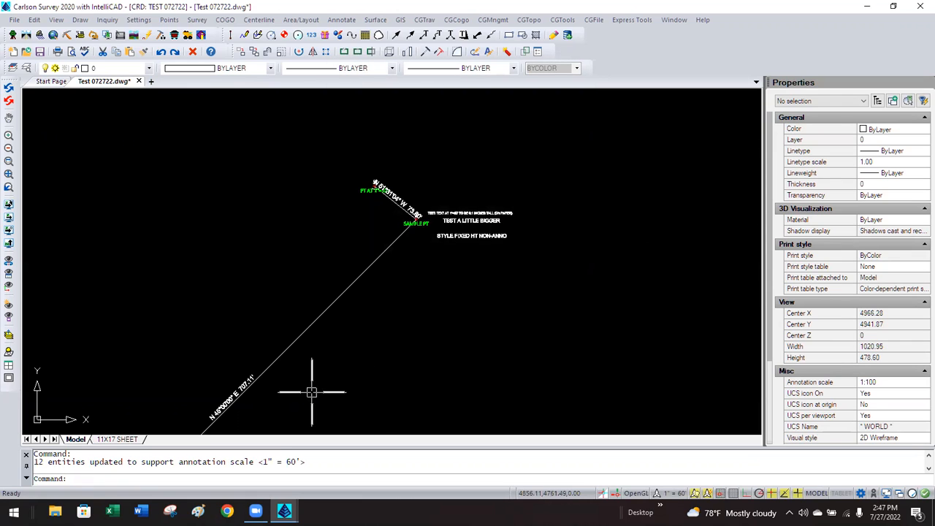
Review the long line bearing label's annotation scale list without changing it.
left_click(242, 382)
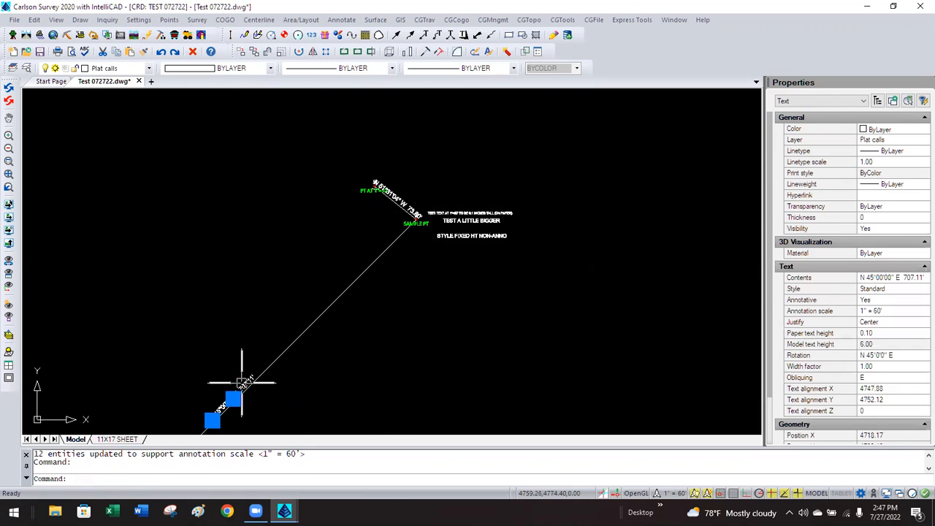
left_click(895, 313)
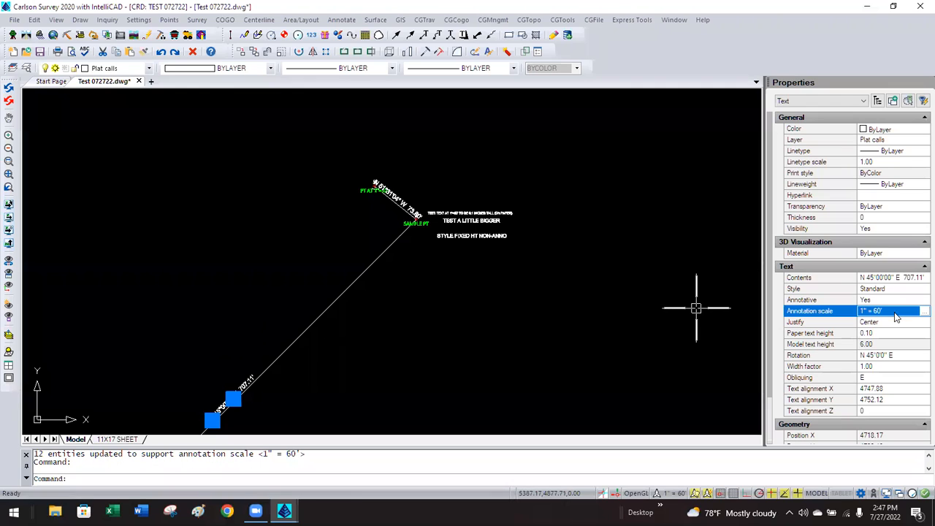
left_click(922, 312)
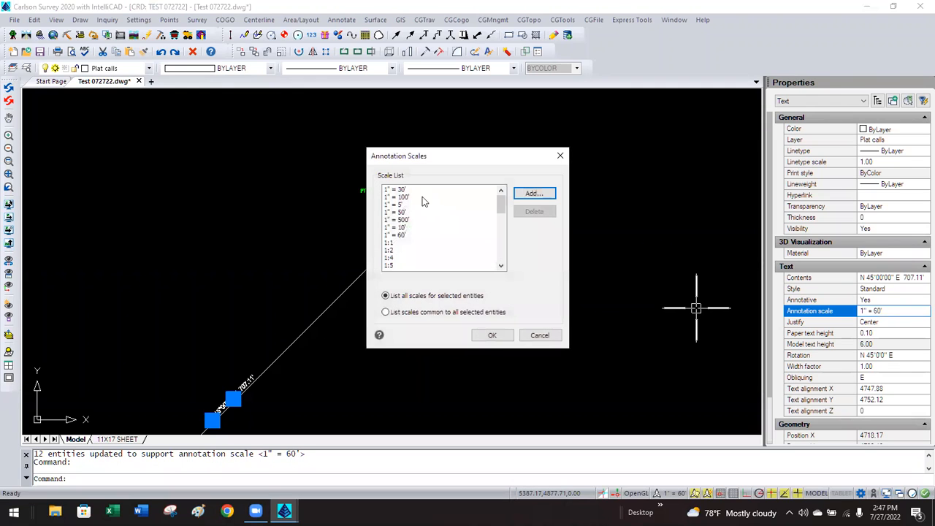
mouse_move(500, 207)
left_mouse_down()
mouse_move(500, 271)
mouse_move(501, 199)
left_mouse_up()
left_click(537, 335)
key("Escape")
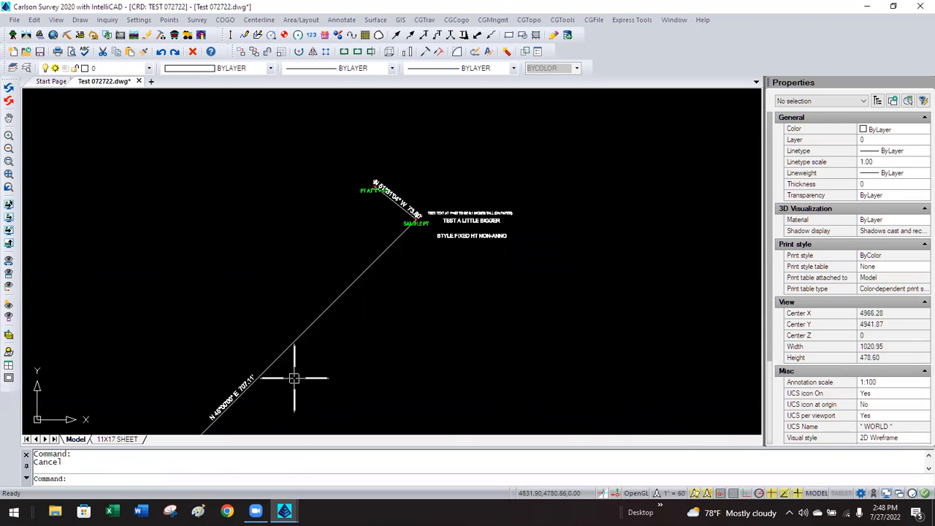
left_click(129, 21)
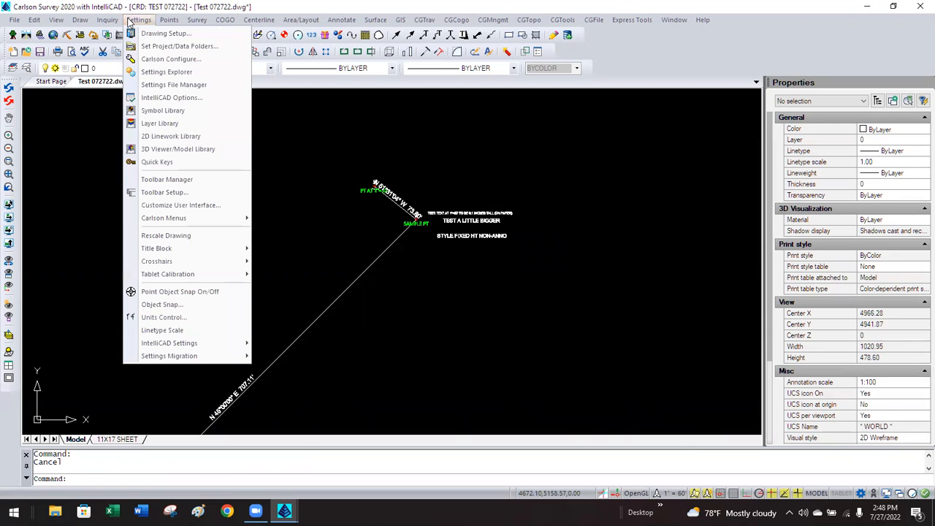
Uncheck Support all Drawing Scales in General Settings and confirm.
left_click(169, 58)
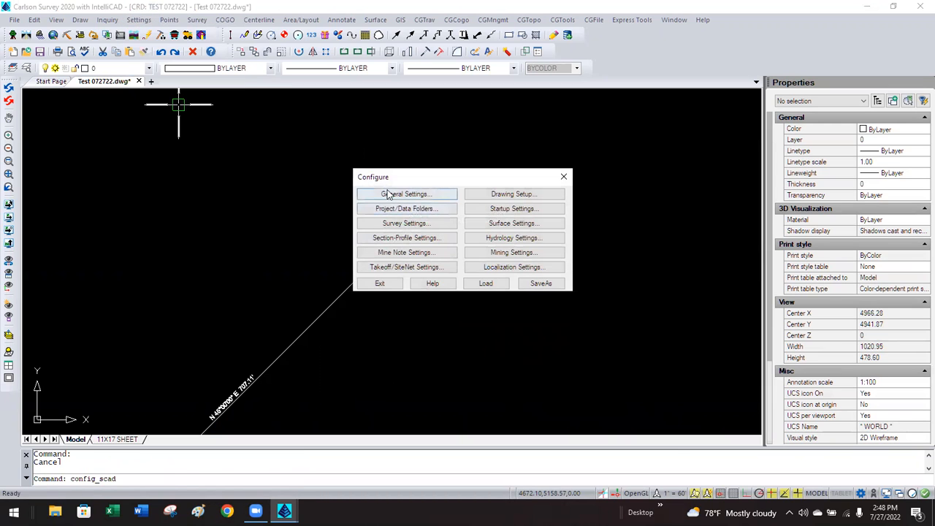
left_click(387, 195)
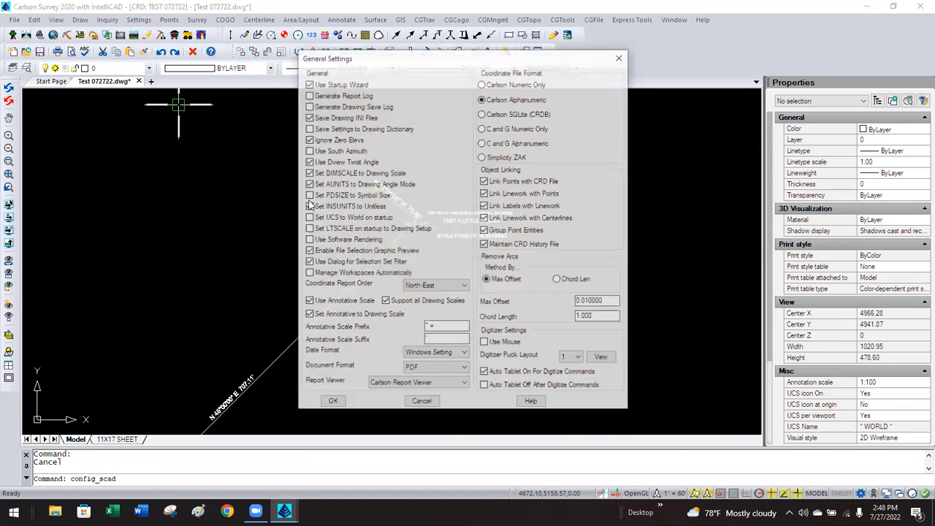
left_click(397, 301)
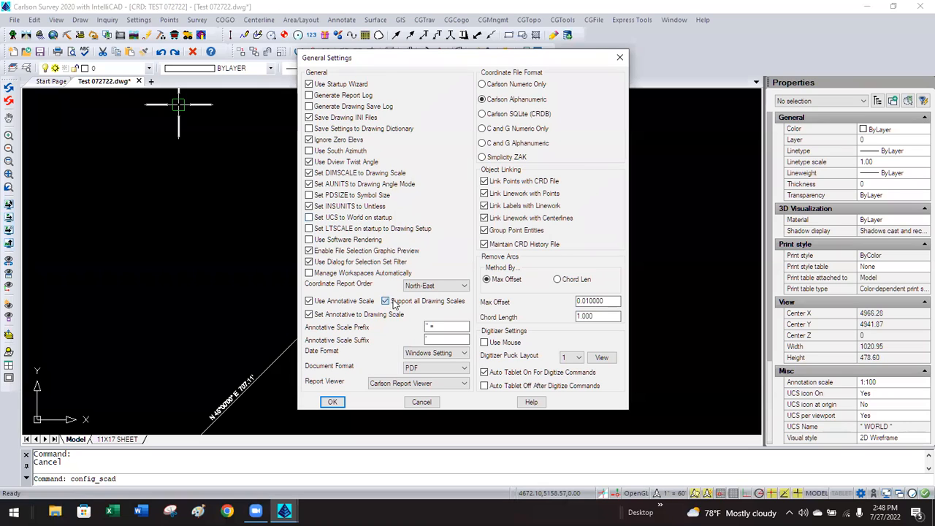
left_click(330, 402)
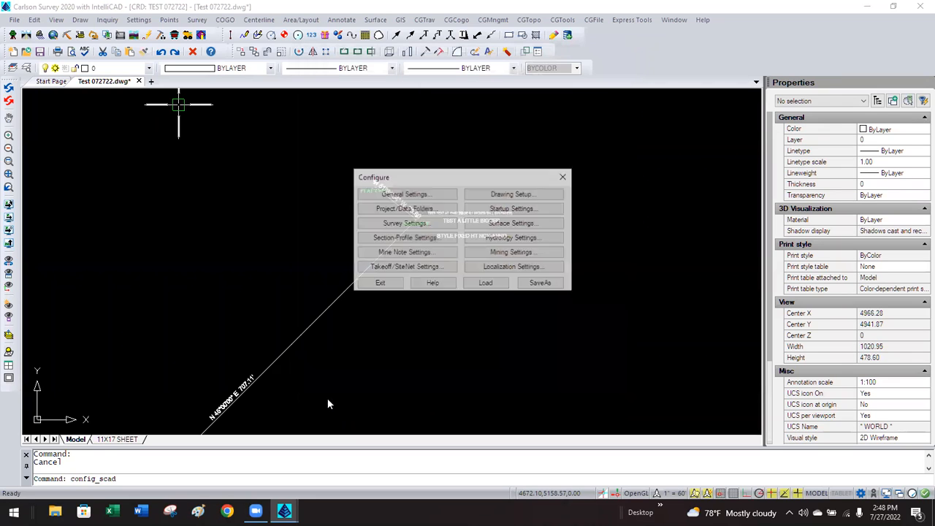
left_click(392, 287)
Delete both bearing labels and relabel the short and long lines with BearingDistance_.
left_click(246, 377)
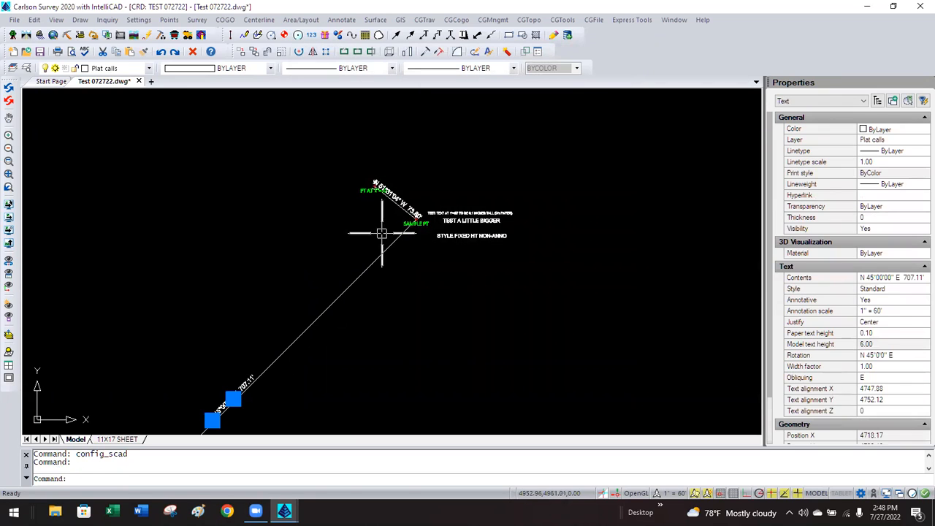
left_click(382, 189)
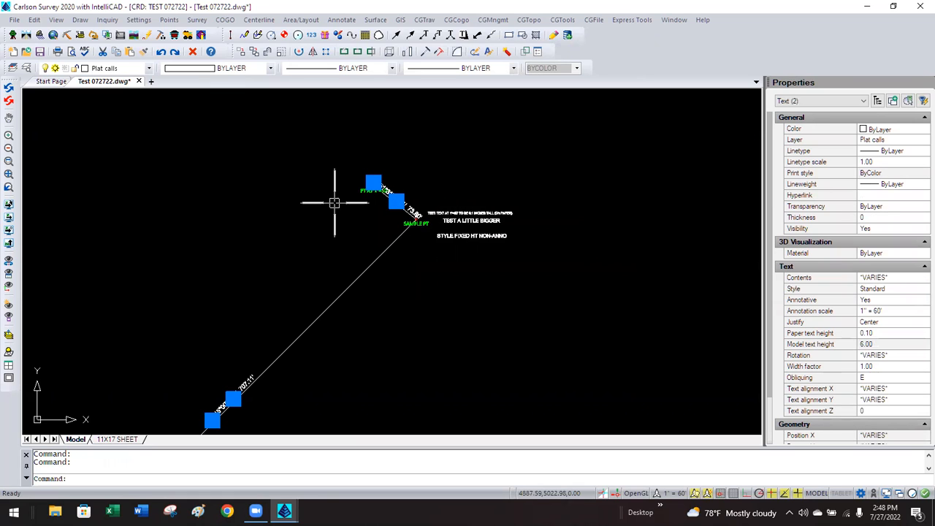
key("Delete")
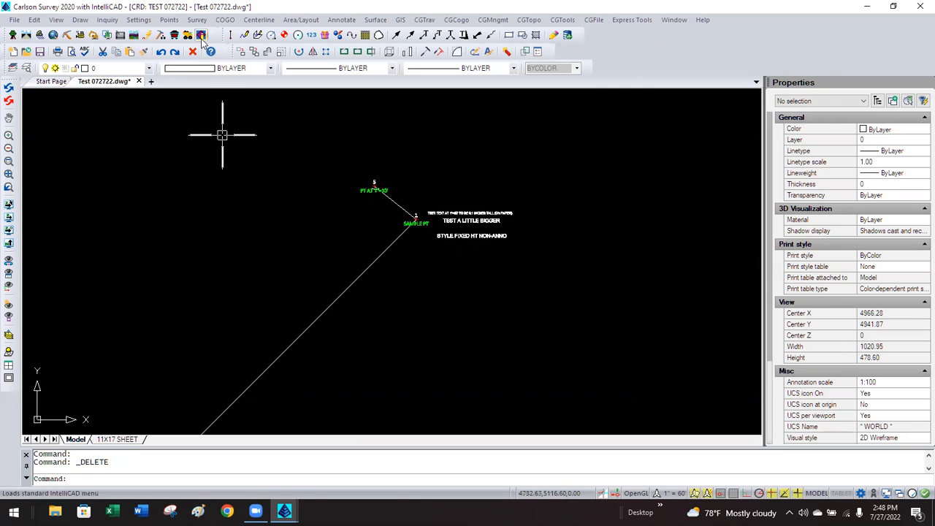
left_click(330, 22)
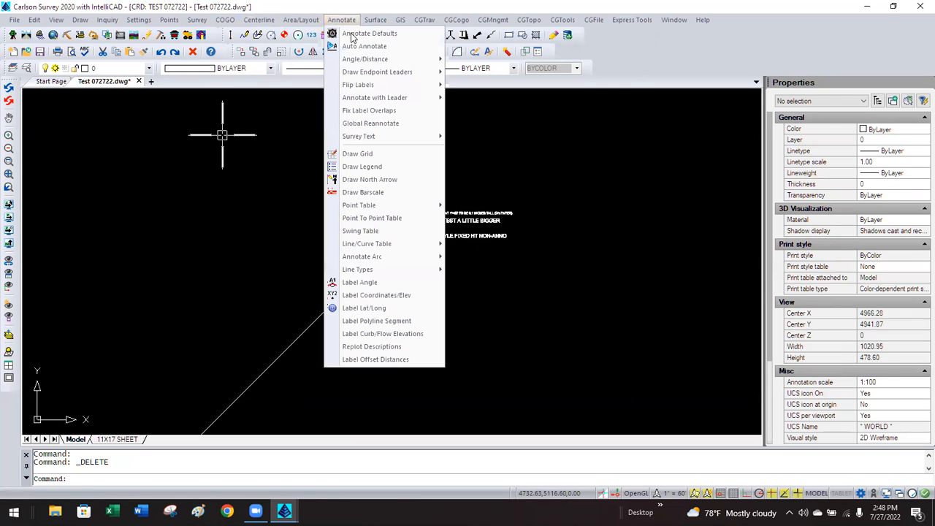
mouse_move(382, 59)
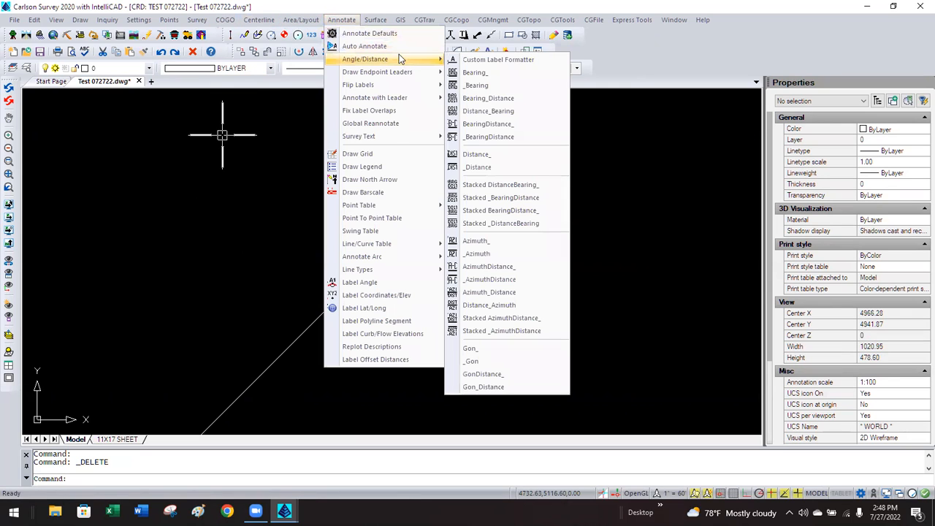
left_click(489, 123)
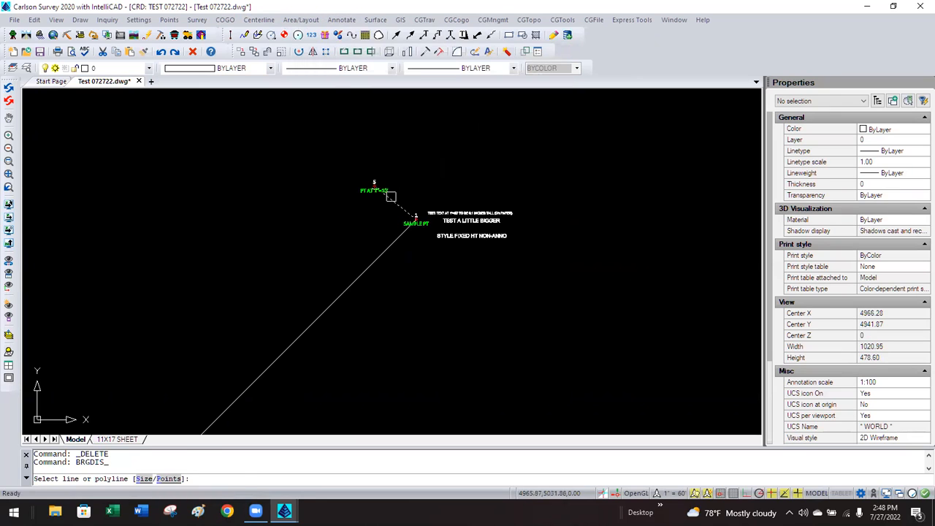
left_click(389, 195)
left_click(378, 257)
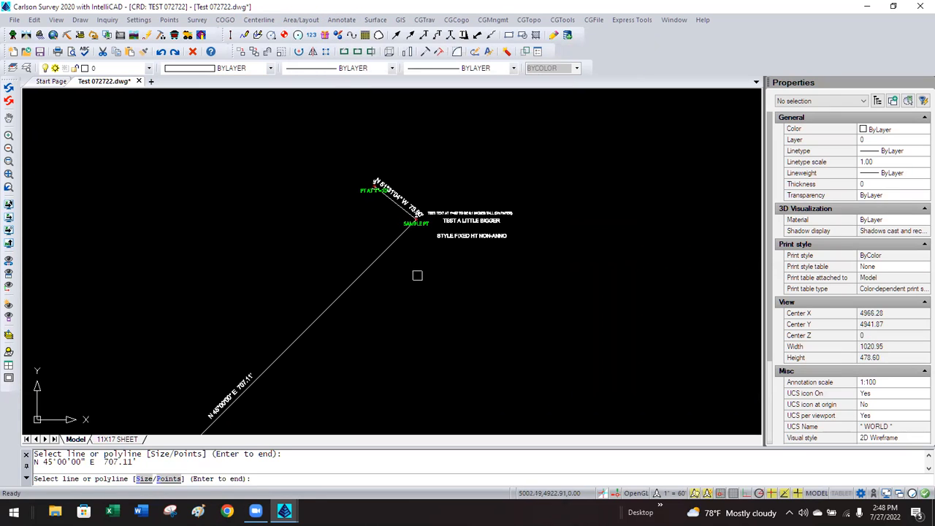
key("Return")
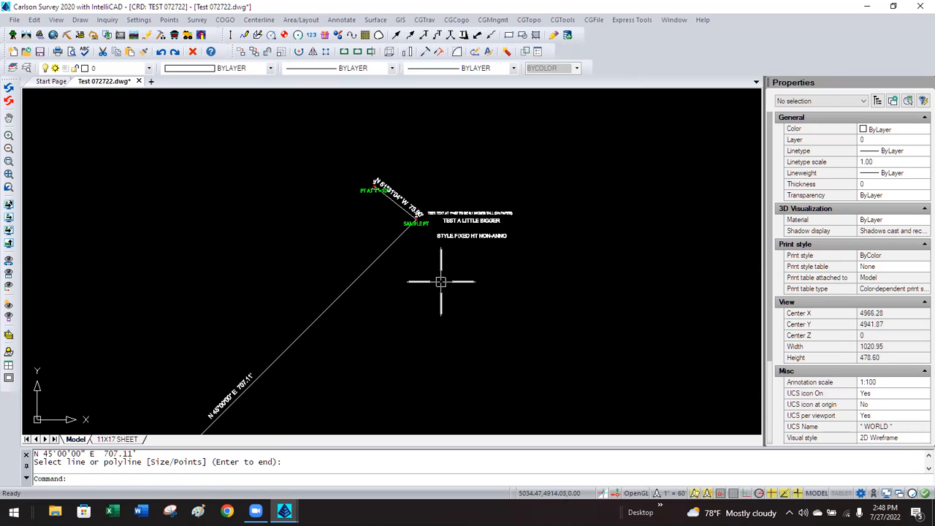
Confirm the new short-line label lists only the 1" = 60' annotation scale.
left_click(409, 204)
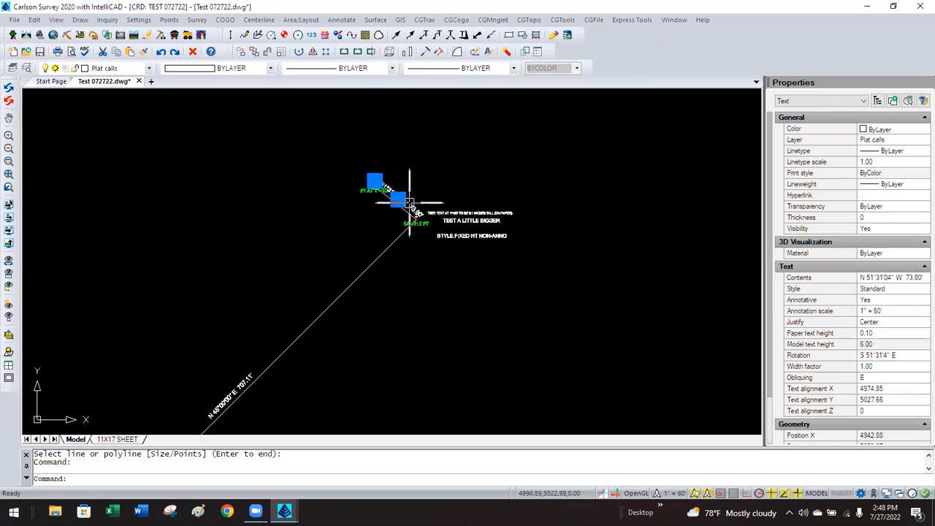
left_click(908, 313)
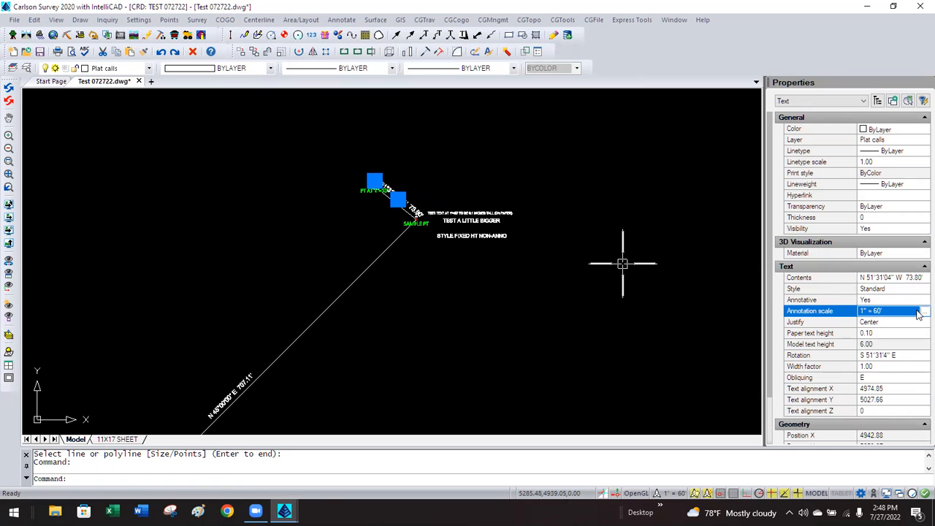
left_click(925, 311)
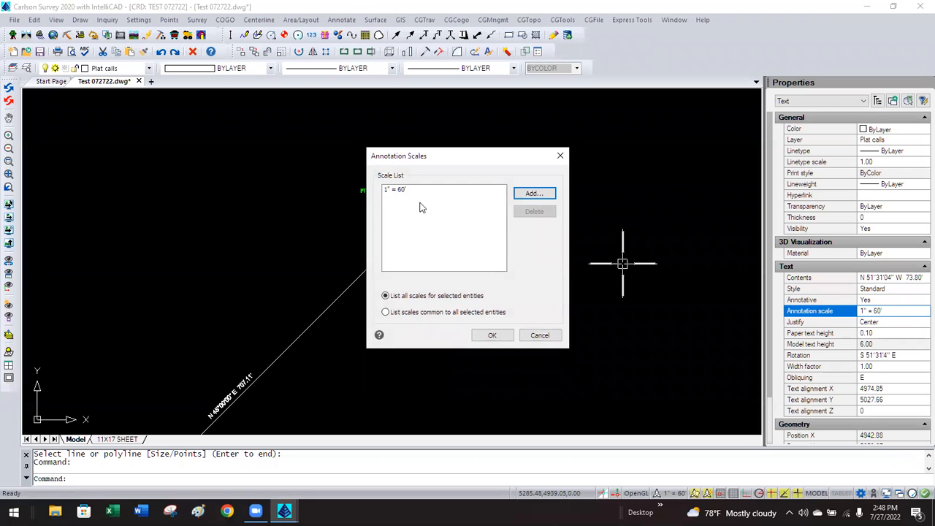
left_click(539, 336)
key("Escape")
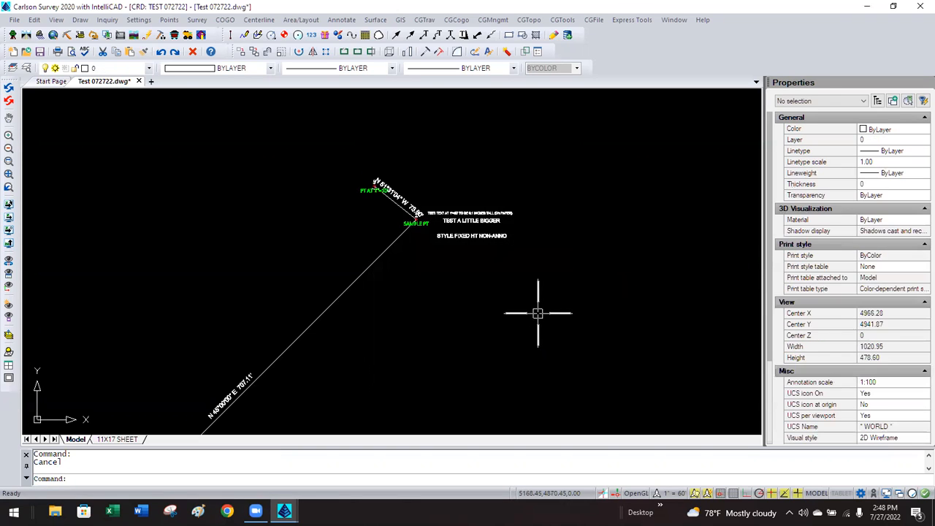
Set the Drawing Setup horizontal scale to 30.
left_click(138, 20)
left_click(152, 34)
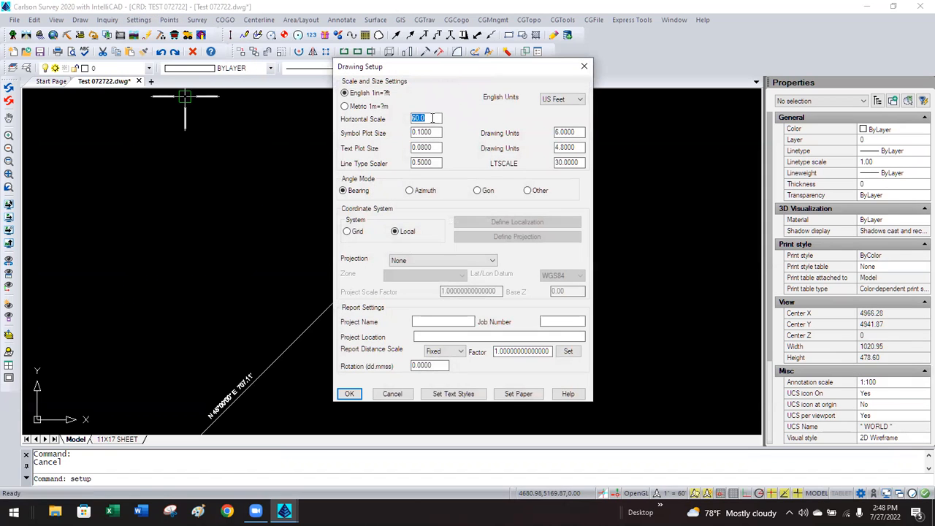
type("30")
left_click(349, 394)
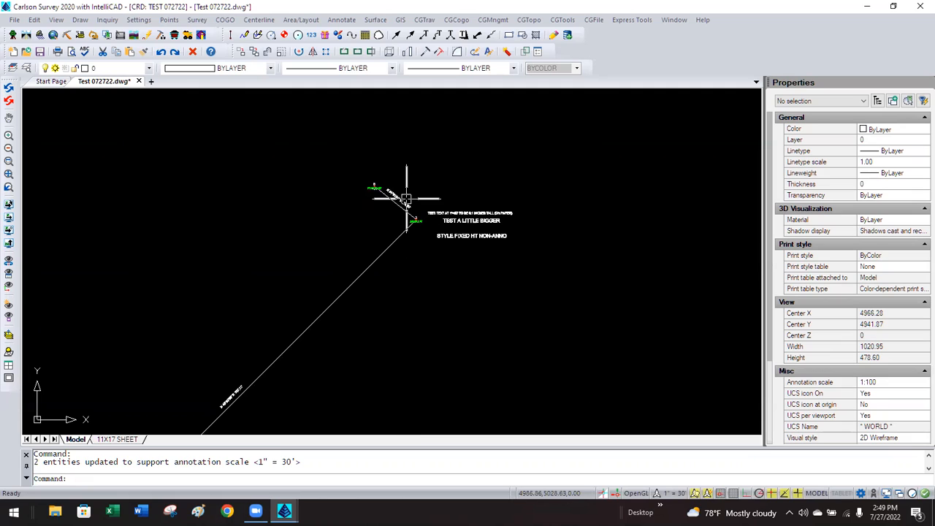
Change the Drawing Setup horizontal scale to 10.
left_click(139, 19)
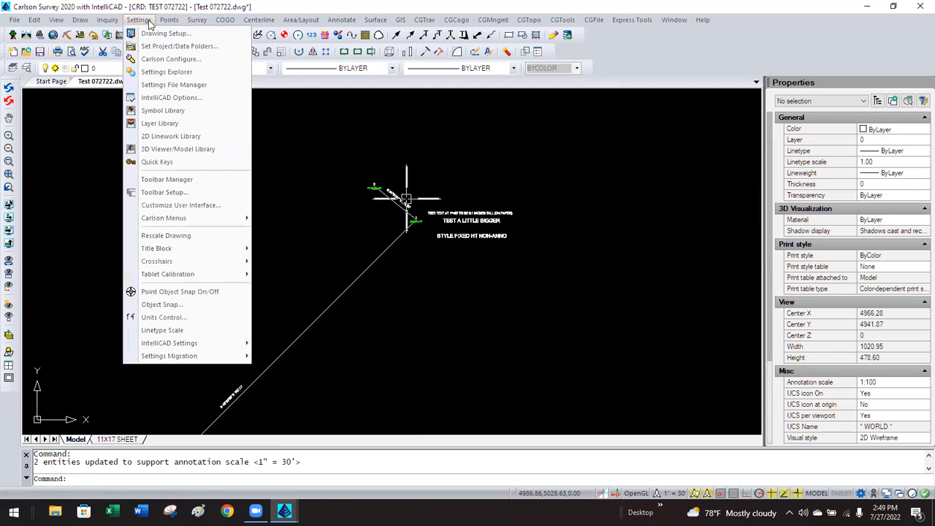
left_click(166, 33)
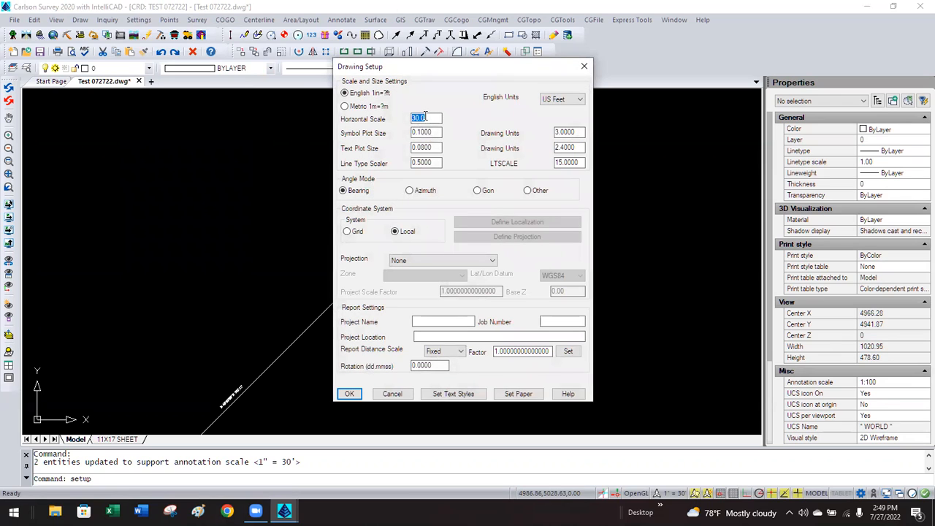
type("10")
key("Tab")
left_click(349, 394)
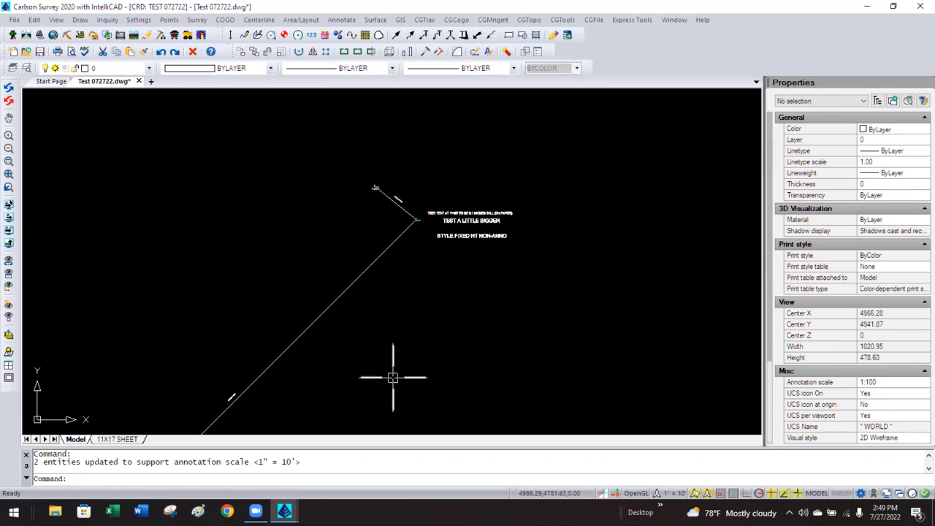
Check the annotation scales assigned to both bearing label texts.
left_click(234, 391)
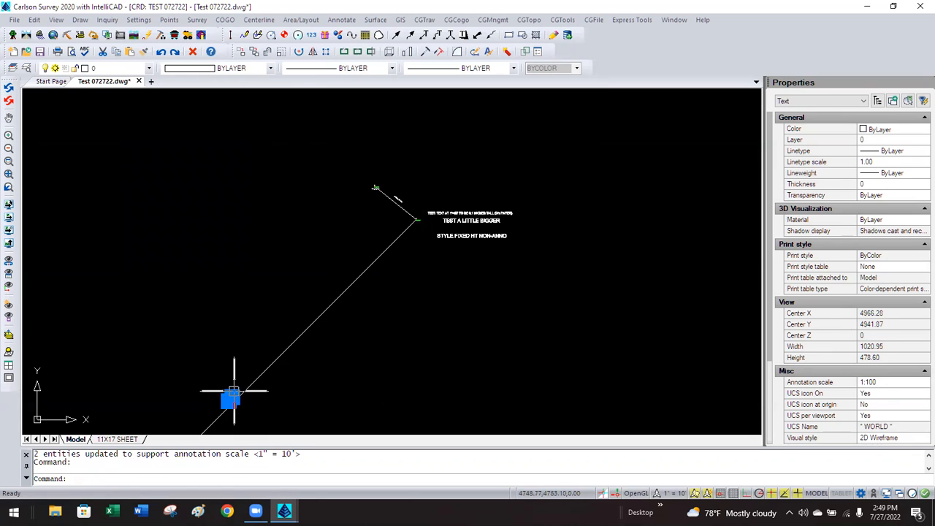
left_click(398, 198)
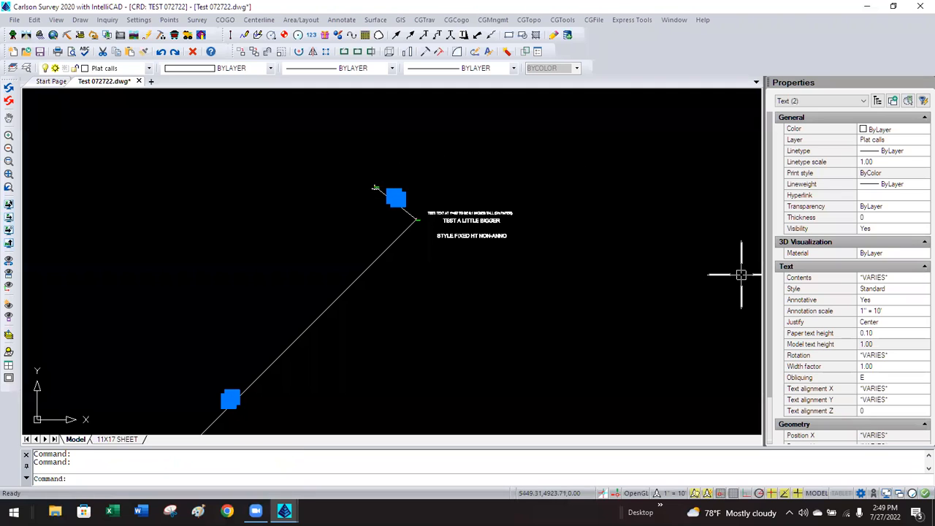
left_click(906, 313)
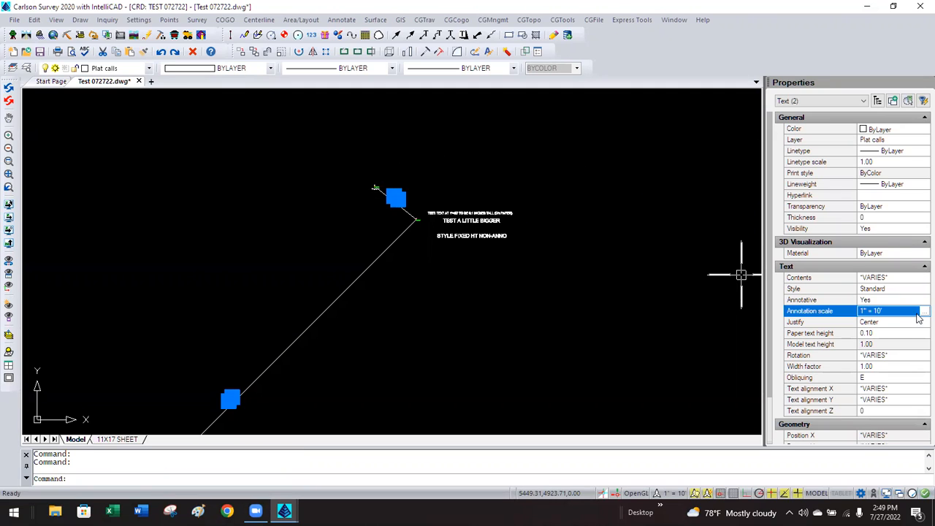
left_click(921, 312)
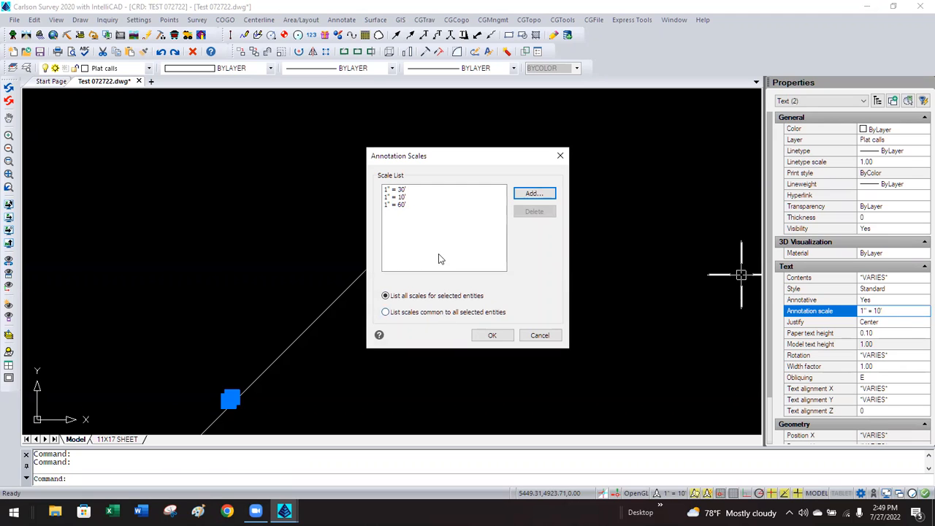
left_click(539, 335)
key("Escape")
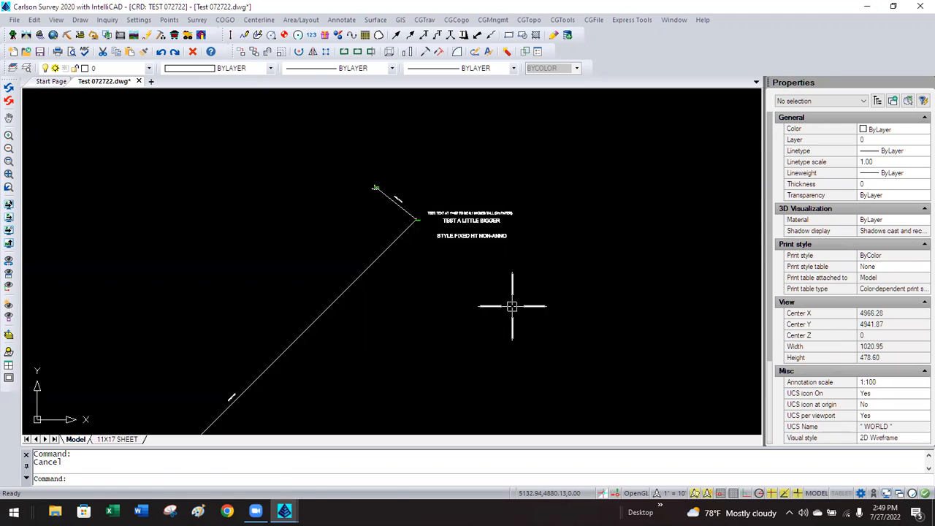
Glance at the status-bar annotation scale list, then reopen the File menu's recent drawings.
left_click(14, 21)
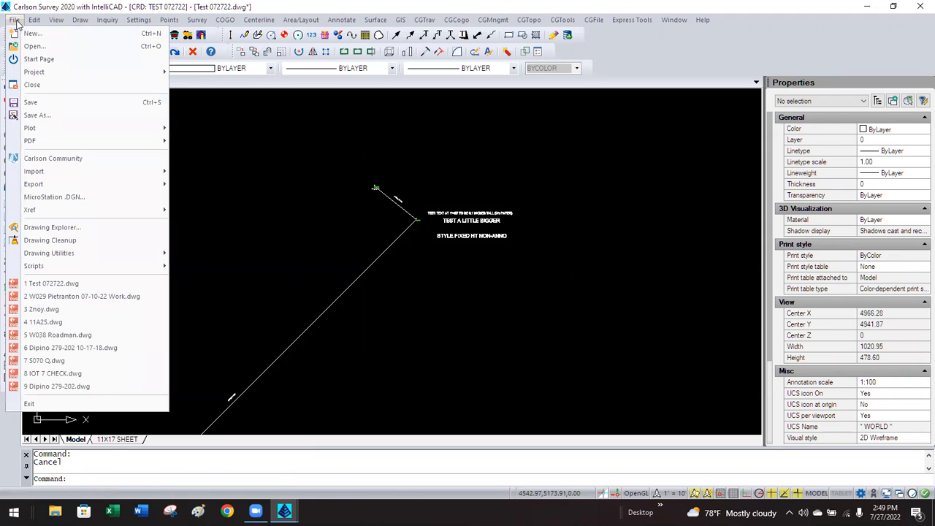
left_click(269, 155)
left_click(259, 158)
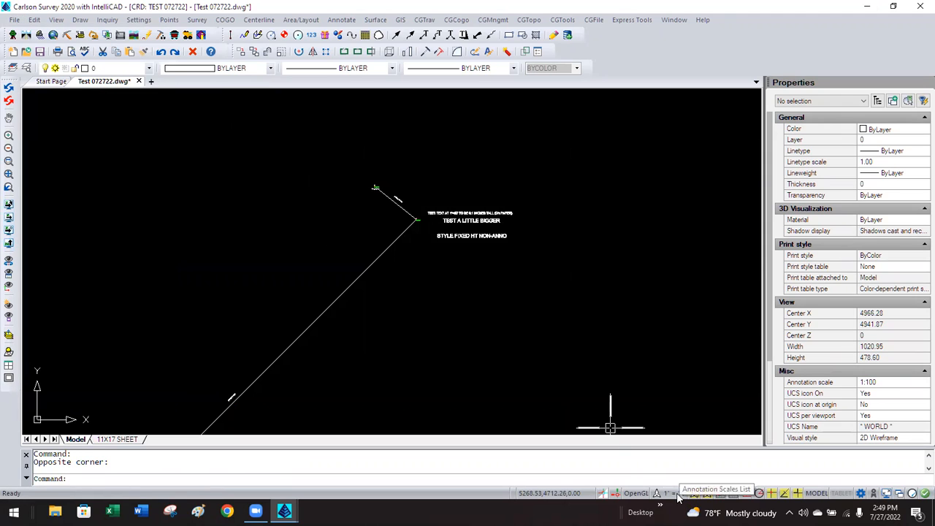
left_click(677, 496)
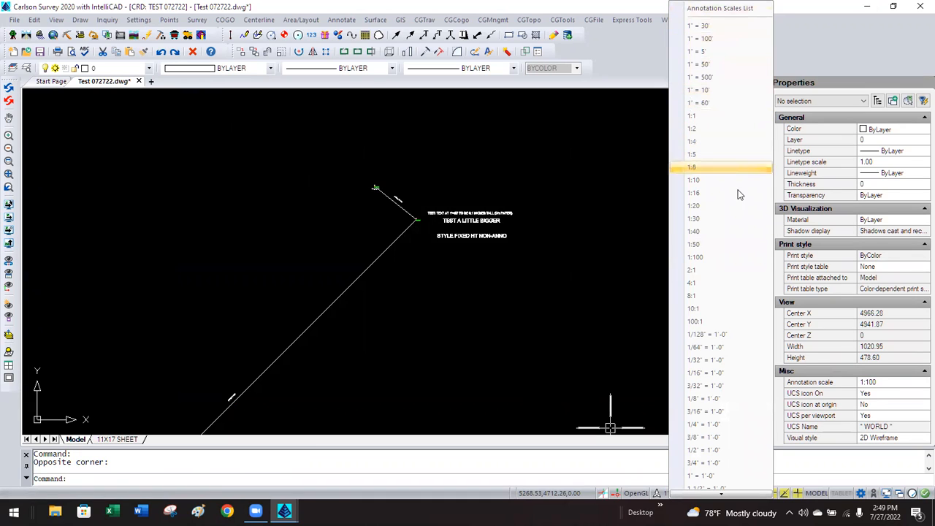
left_click(595, 192)
left_click(547, 182)
key("Escape")
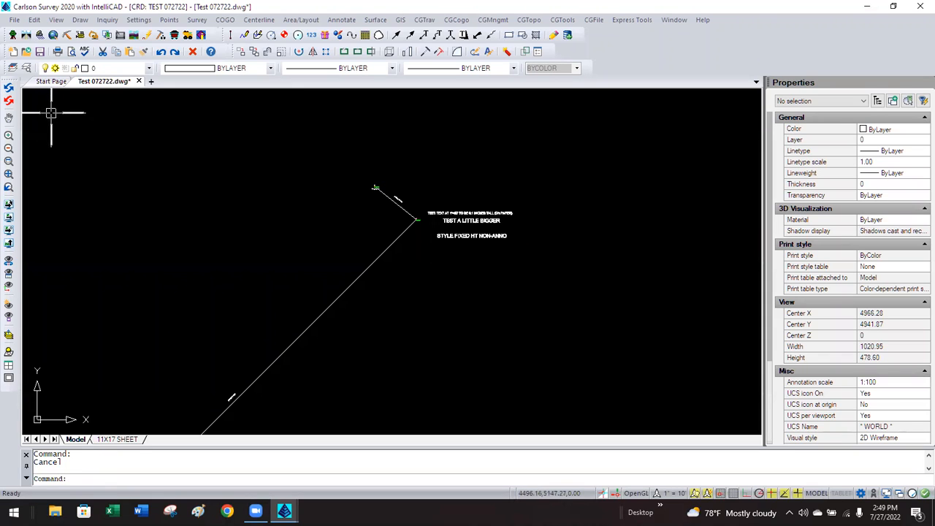
left_click(15, 20)
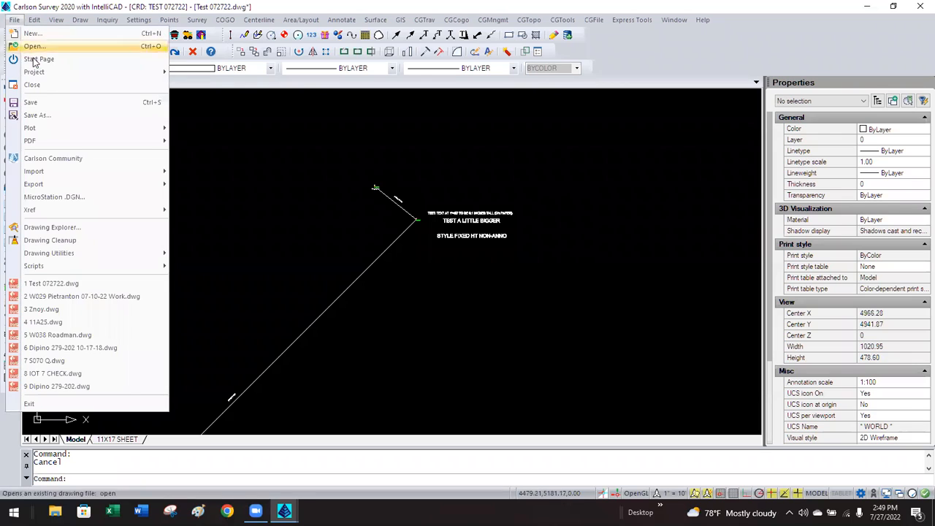
Open recent 11A25.dwg, check its annotation scales, then close it without saving.
left_click(100, 327)
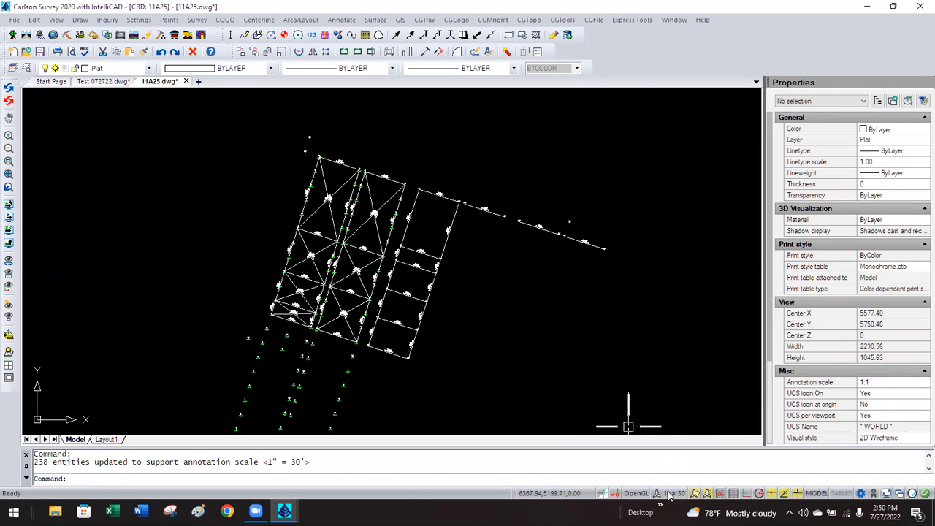
left_click(669, 494)
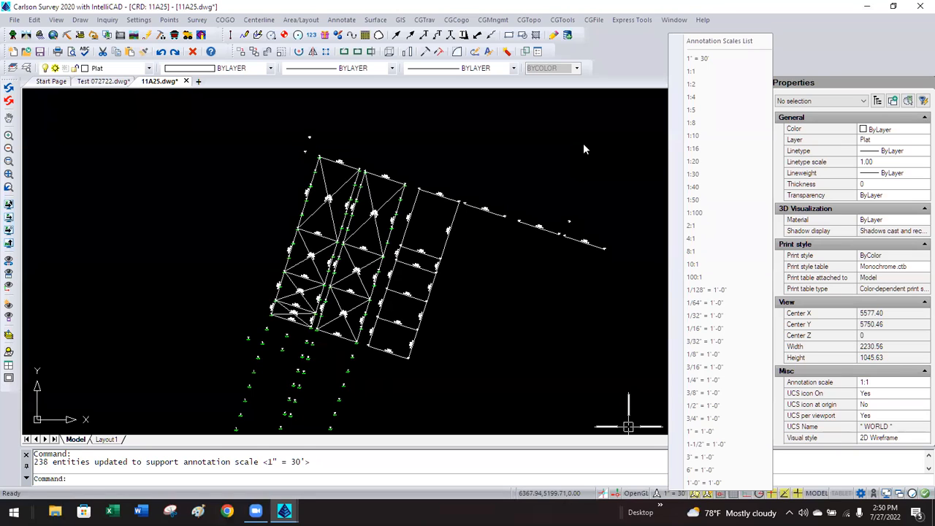
key("Escape")
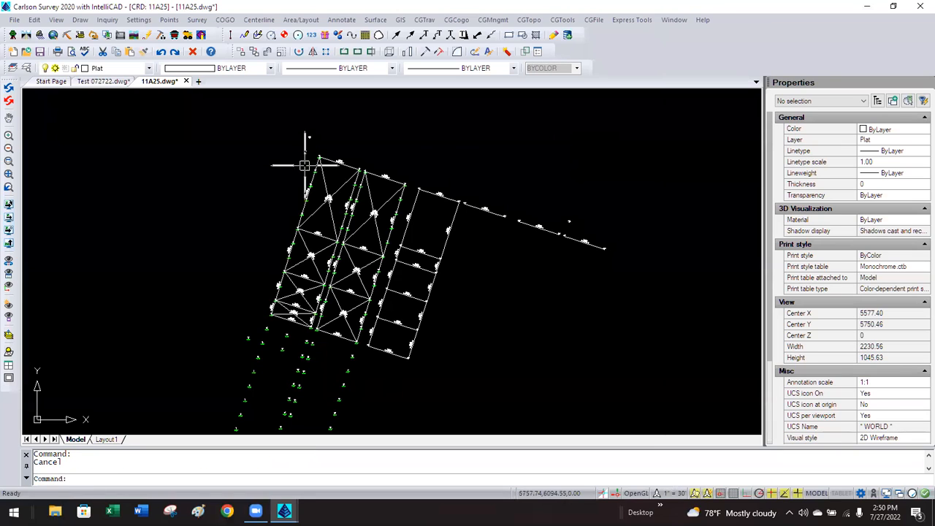
left_click(187, 81)
key("n")
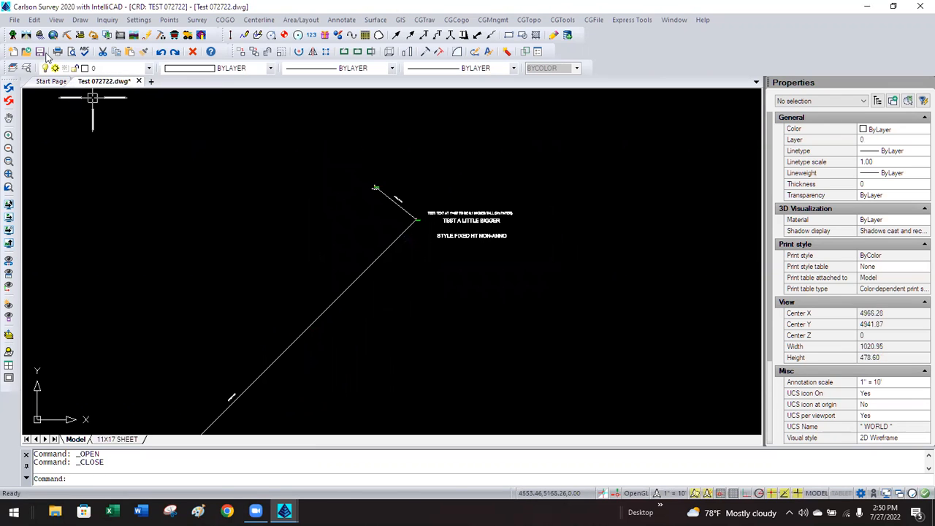
Create Drawing2 with feet-and-inches units, Surveyor's angles and colour-dependent print styles, skipping scale setup.
left_click(13, 20)
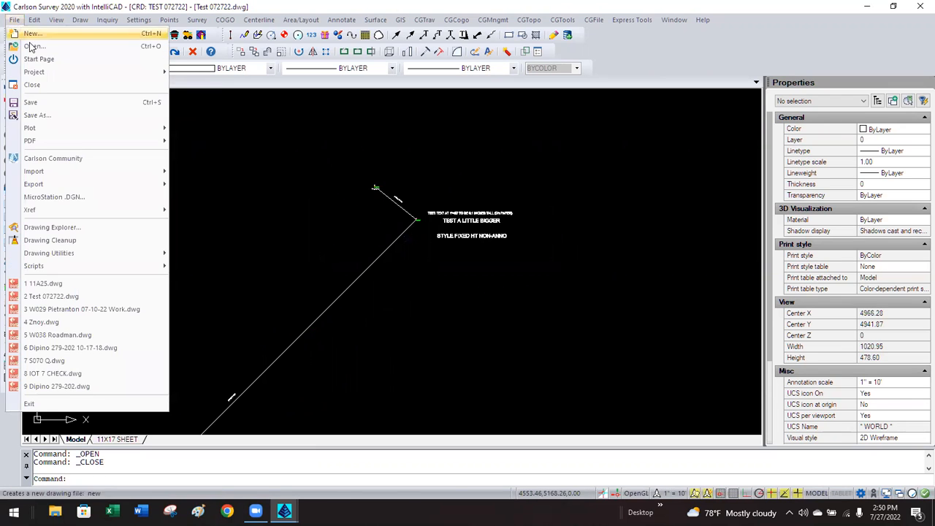
left_click(45, 33)
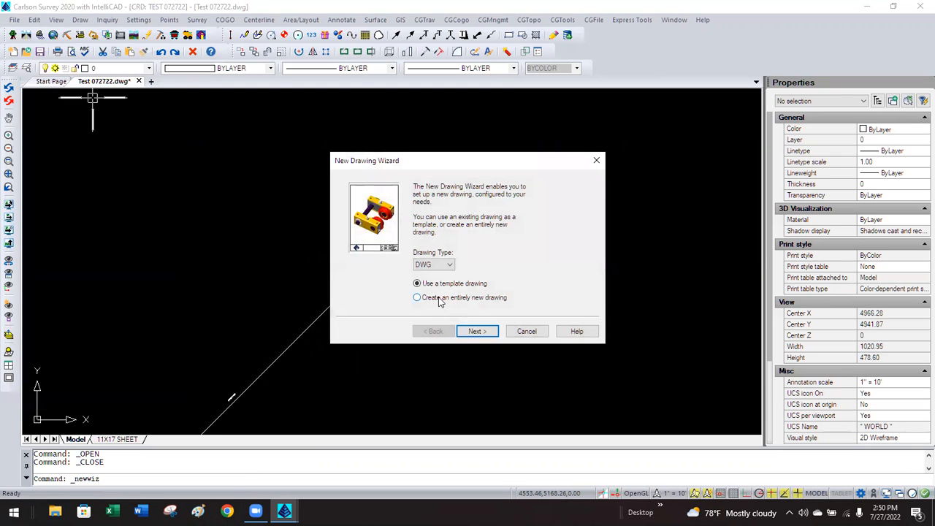
left_click(487, 331)
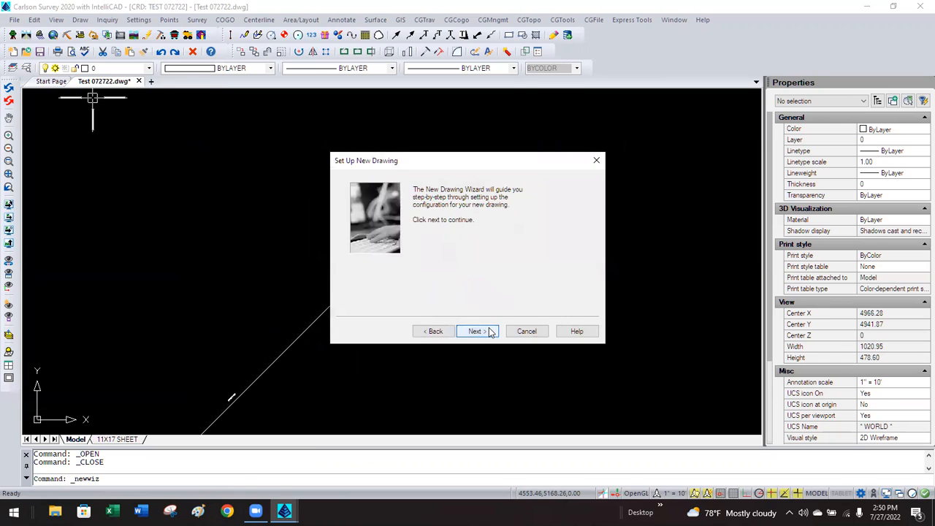
left_click(491, 332)
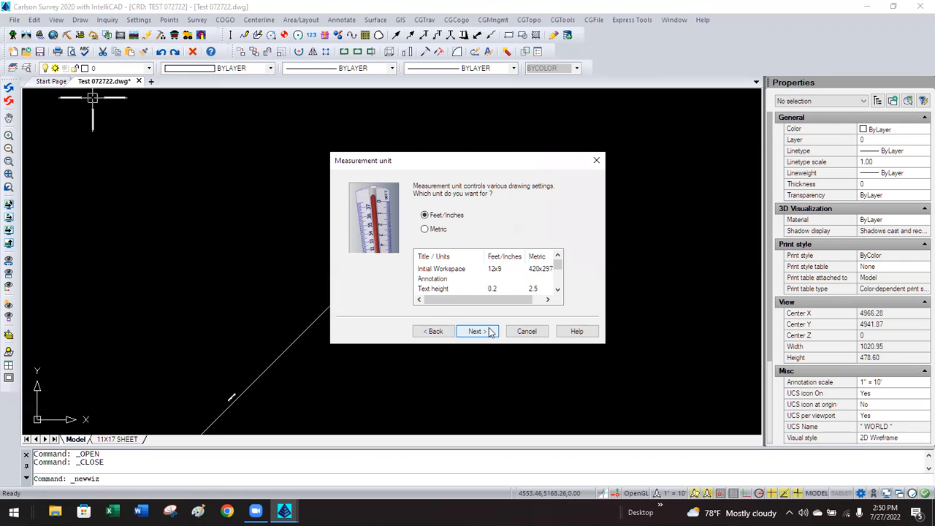
left_click(491, 333)
left_click(491, 332)
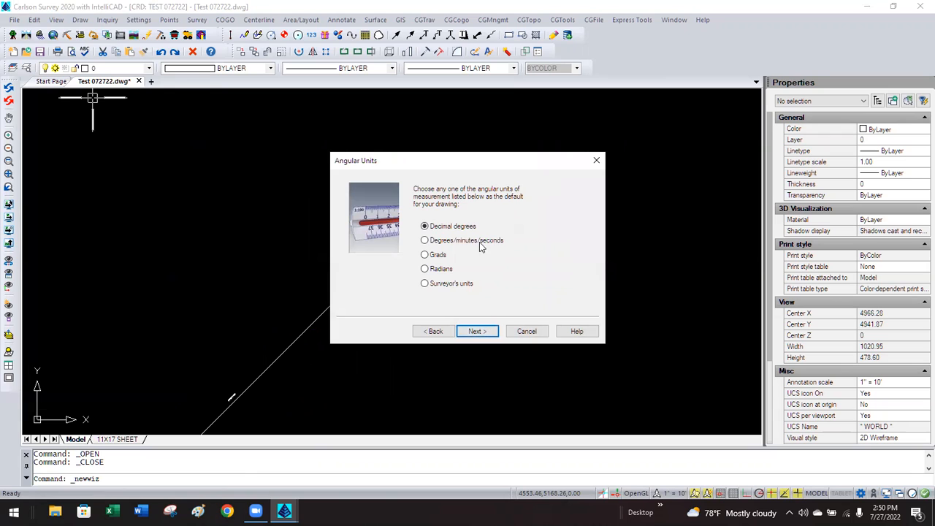
left_click(465, 284)
left_click(476, 331)
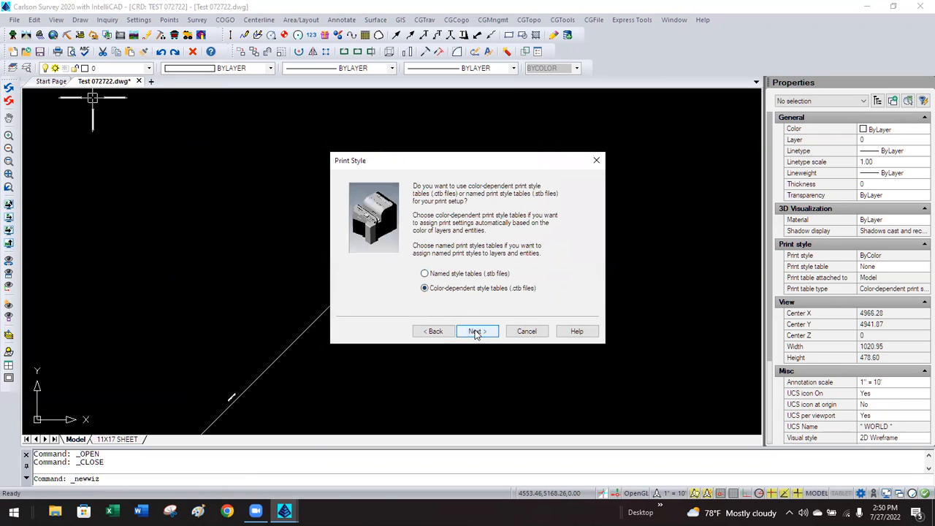
left_click(475, 332)
left_click(476, 331)
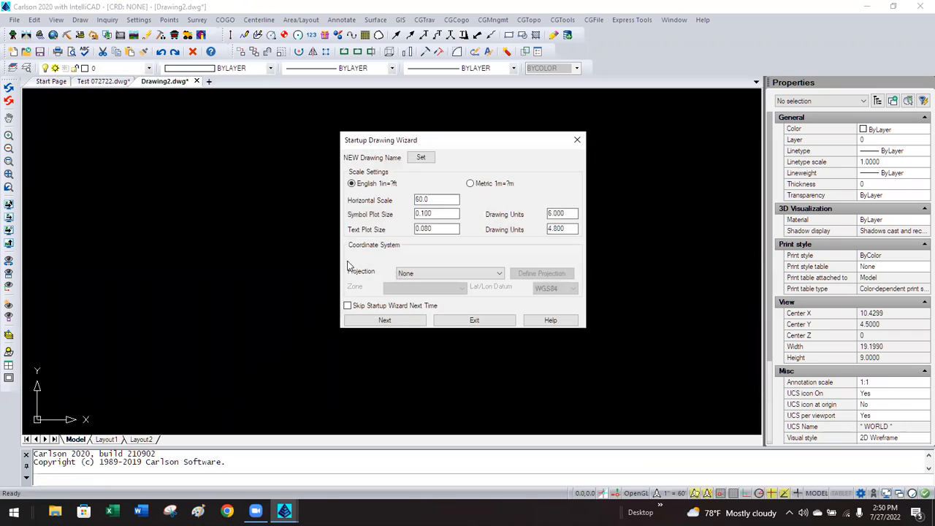
left_click(474, 320)
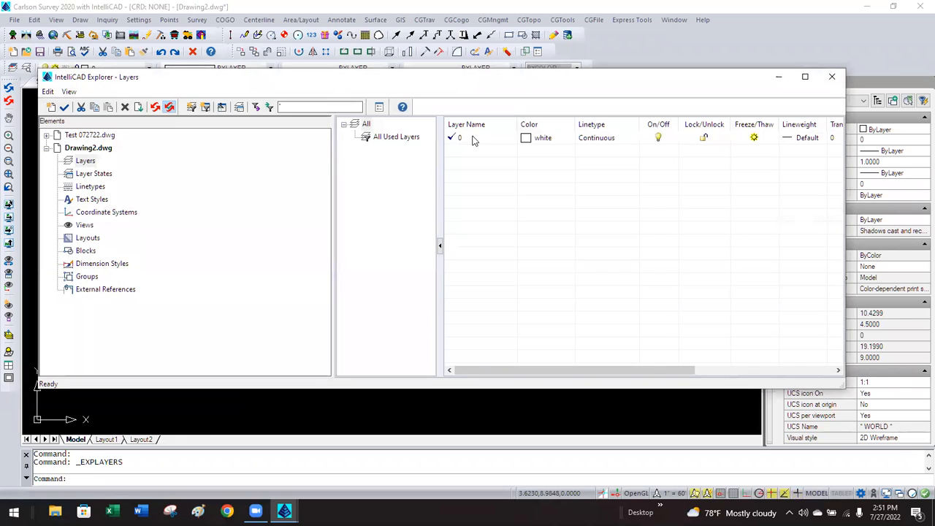
left_click(93, 200)
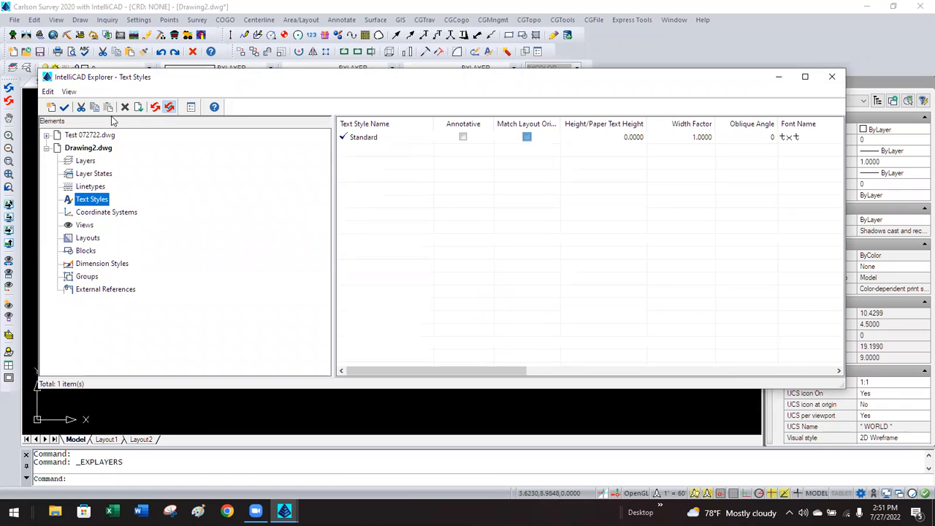
left_click(831, 76)
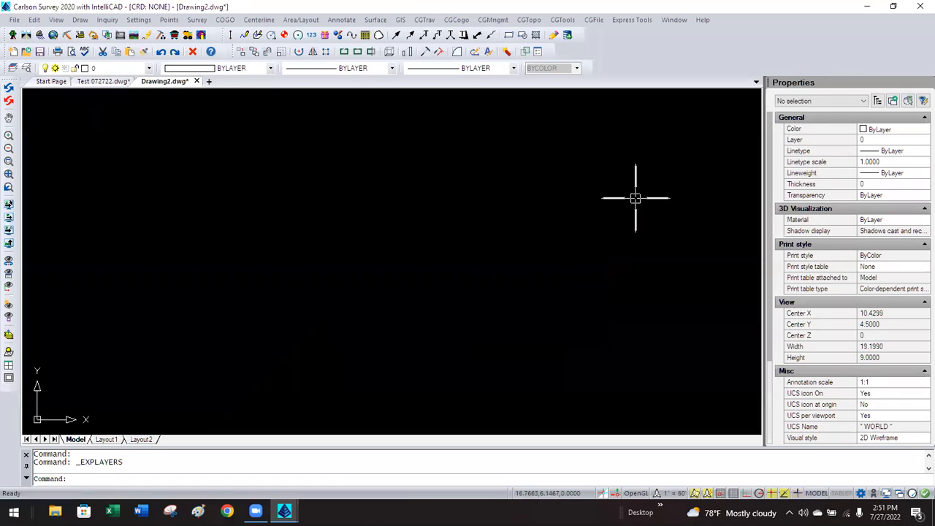
left_click(669, 493)
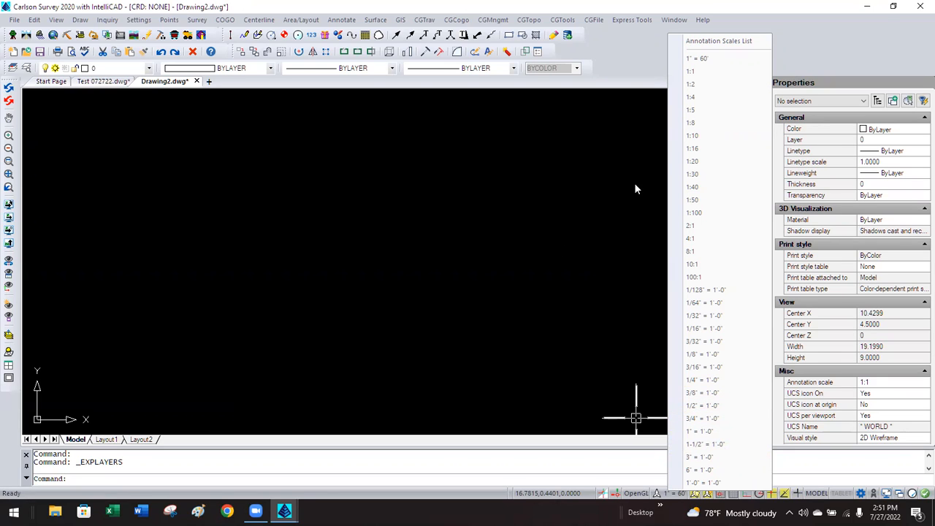
left_click(186, 152)
left_click(162, 156)
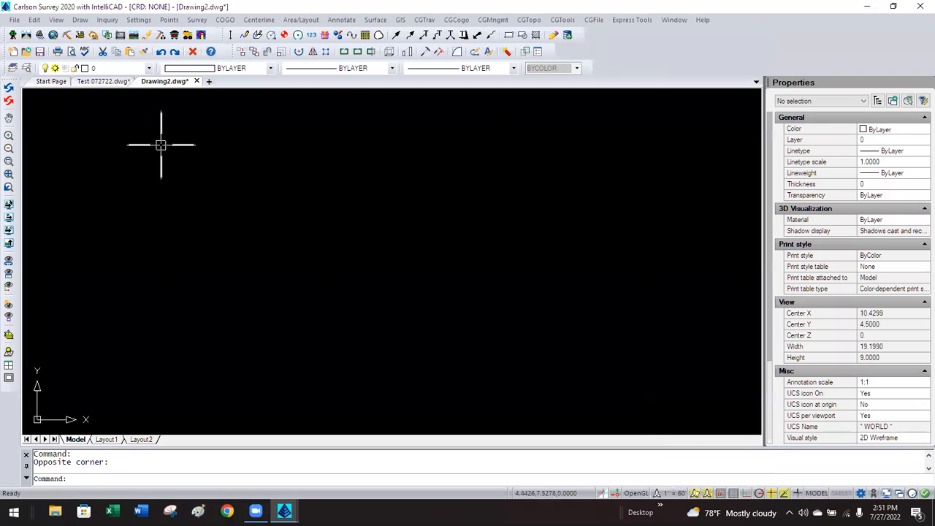
left_click(671, 494)
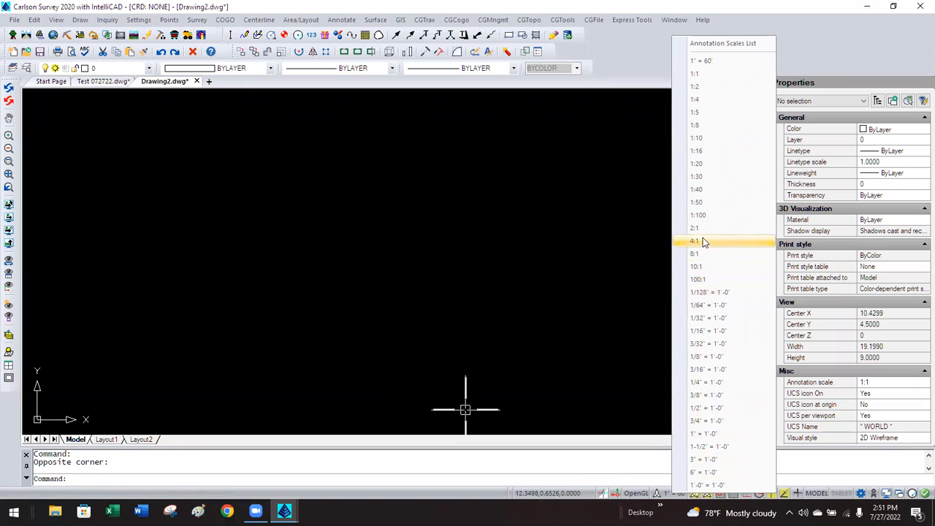
left_click(557, 232)
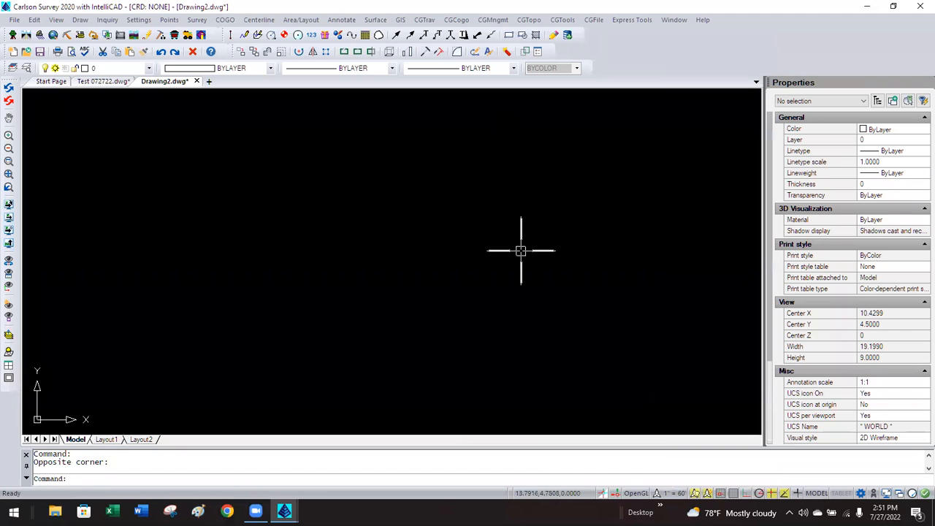
left_click(142, 21)
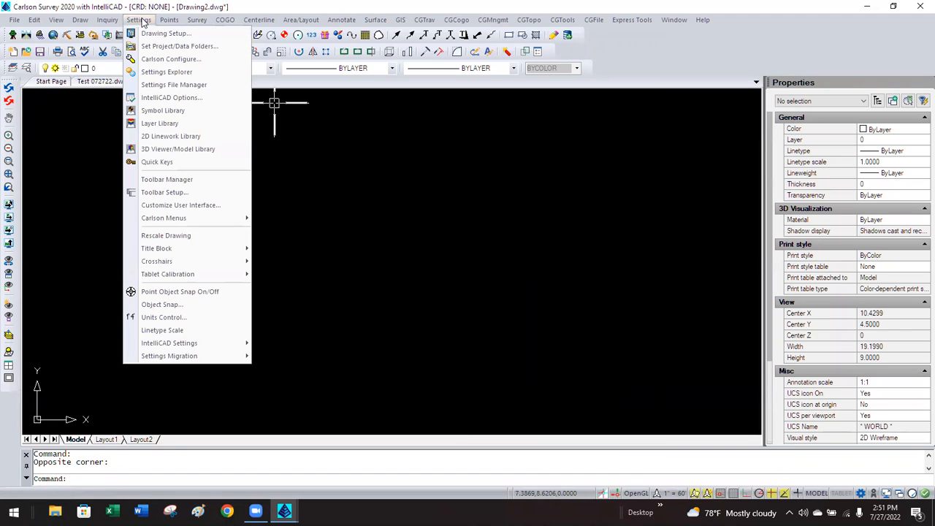
Set Horizontal Scale to 500 in Drawing Setup and check that 1" = 500' appears in the annotation scale list.
left_click(149, 33)
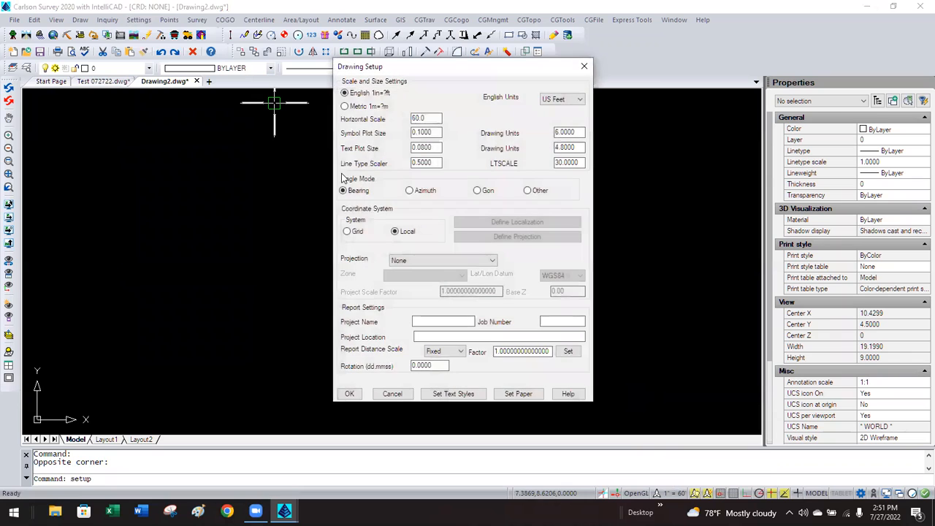
type("500")
key("Tab")
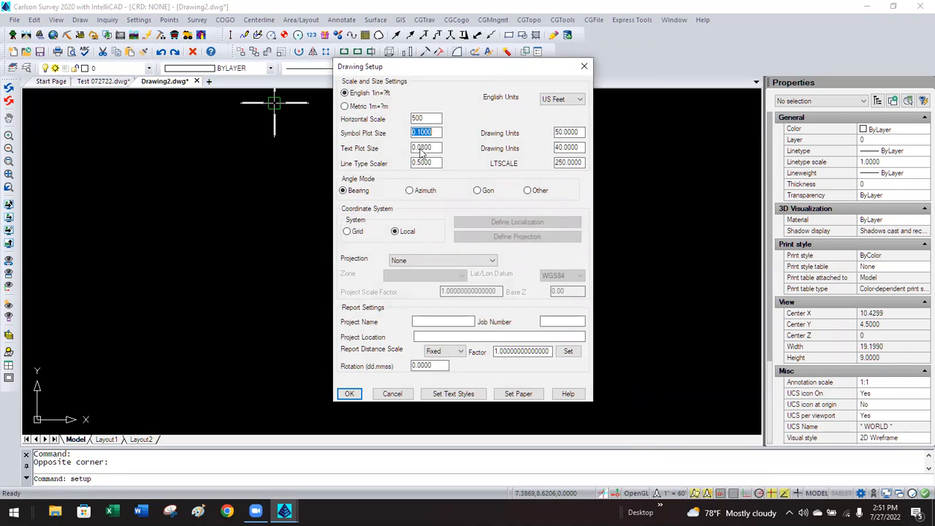
left_click(349, 394)
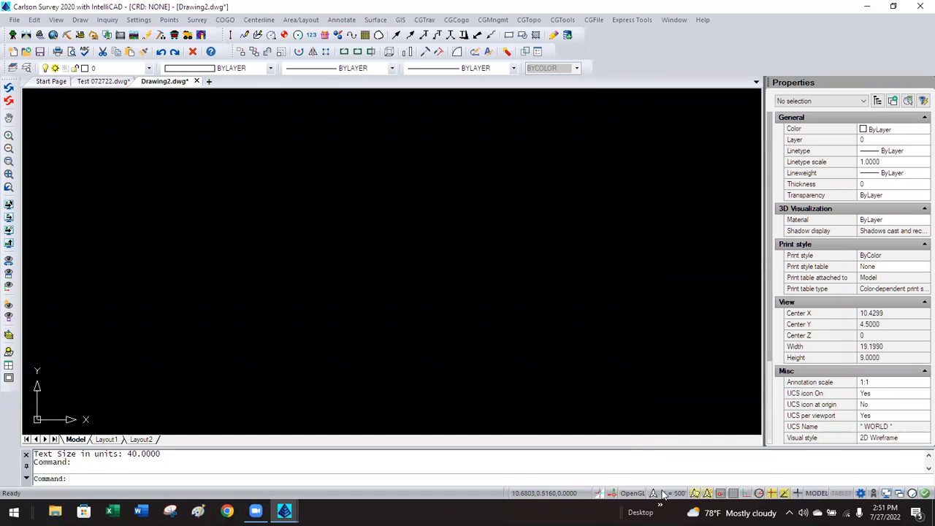
left_click(668, 495)
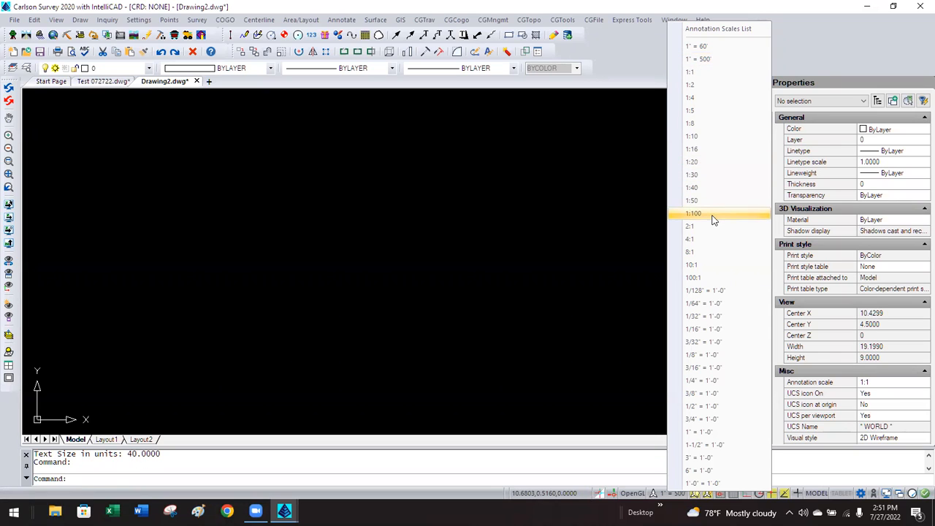
key("Escape")
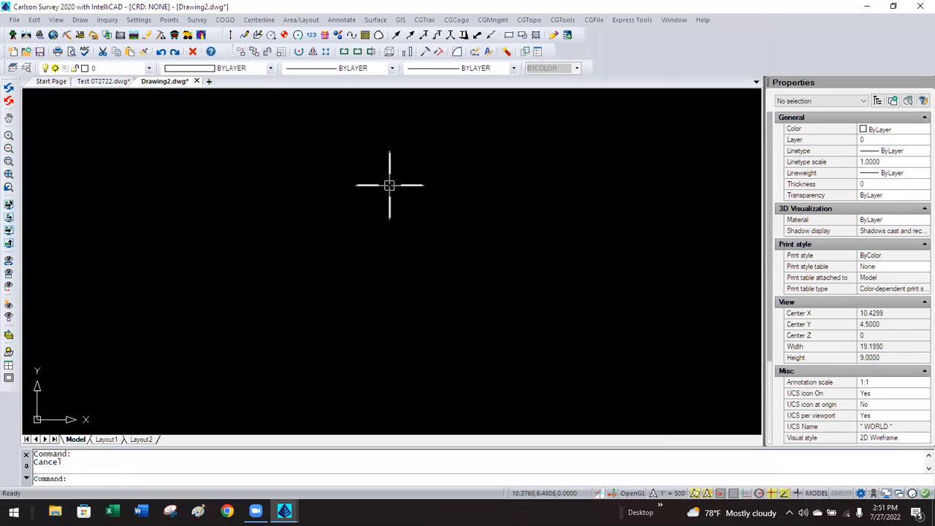
left_click(146, 21)
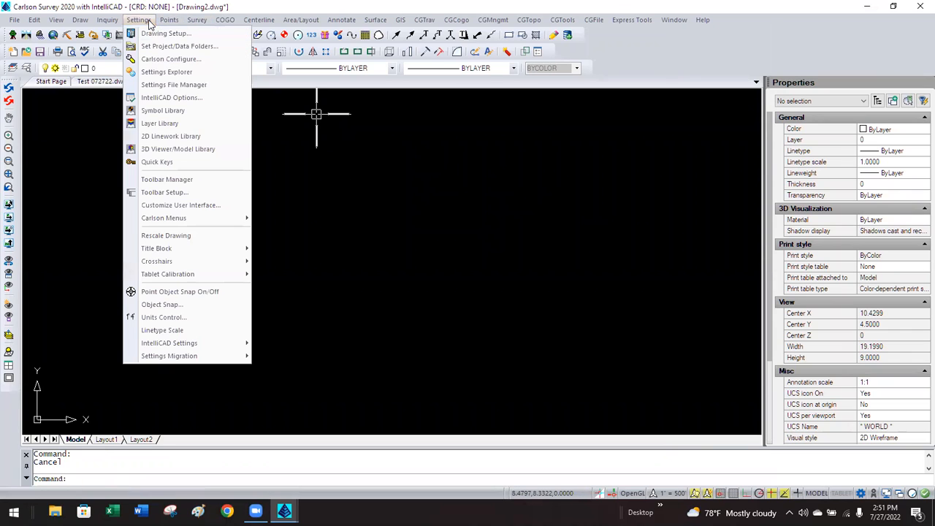
left_click(170, 58)
left_click(393, 193)
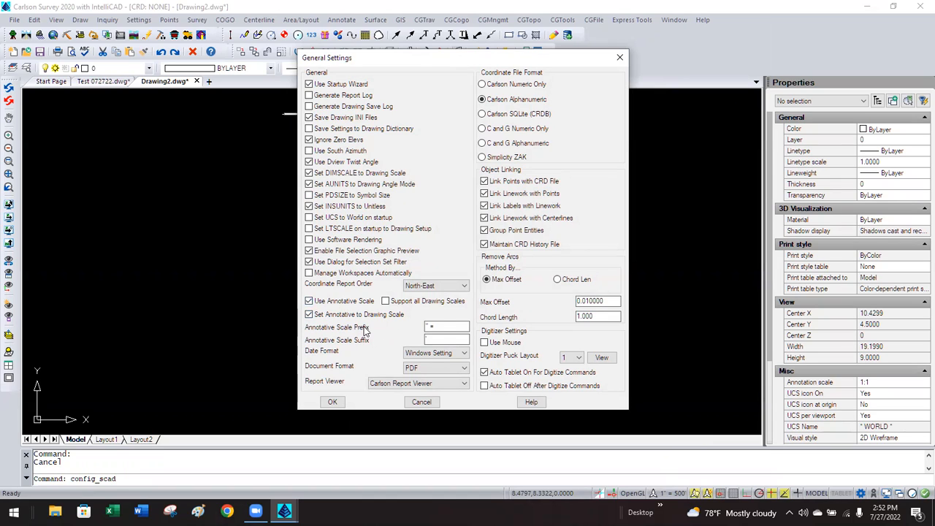
left_click_drag(444, 327, 413, 329)
left_click(446, 327)
left_click(421, 401)
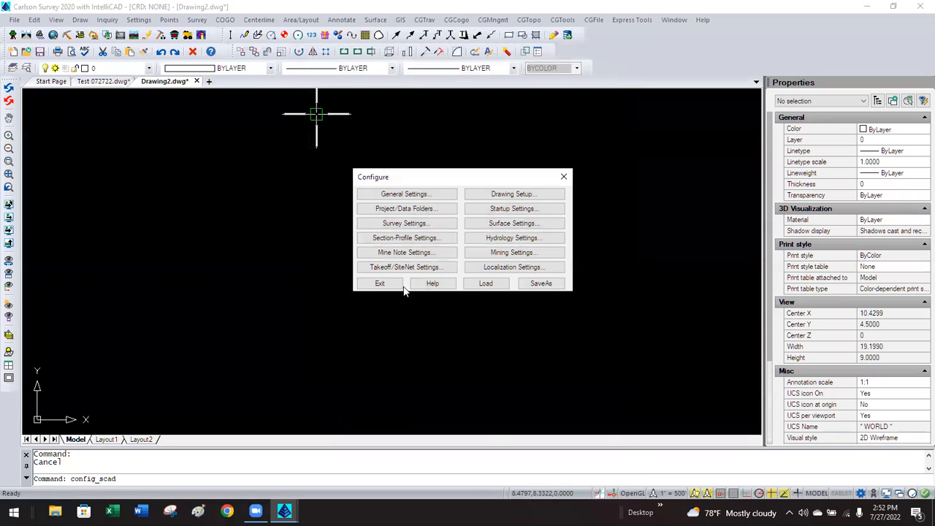
left_click(384, 280)
left_click(671, 495)
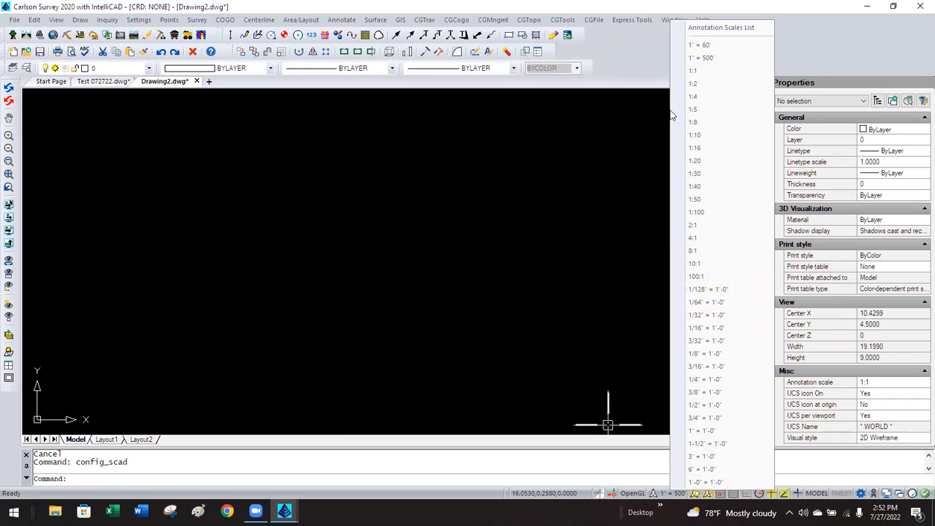
Delete the 1:16 scale in the Edit Drawing Scales list.
left_click(703, 29)
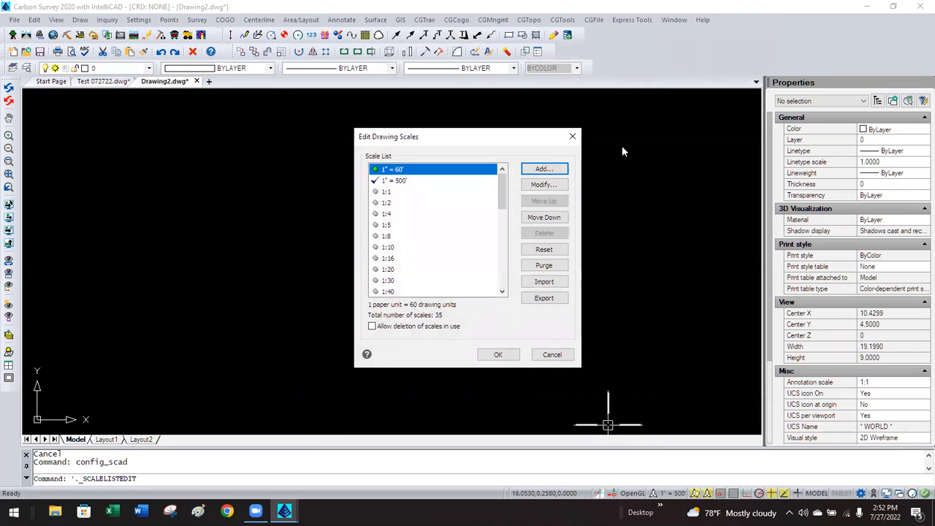
left_click(546, 355)
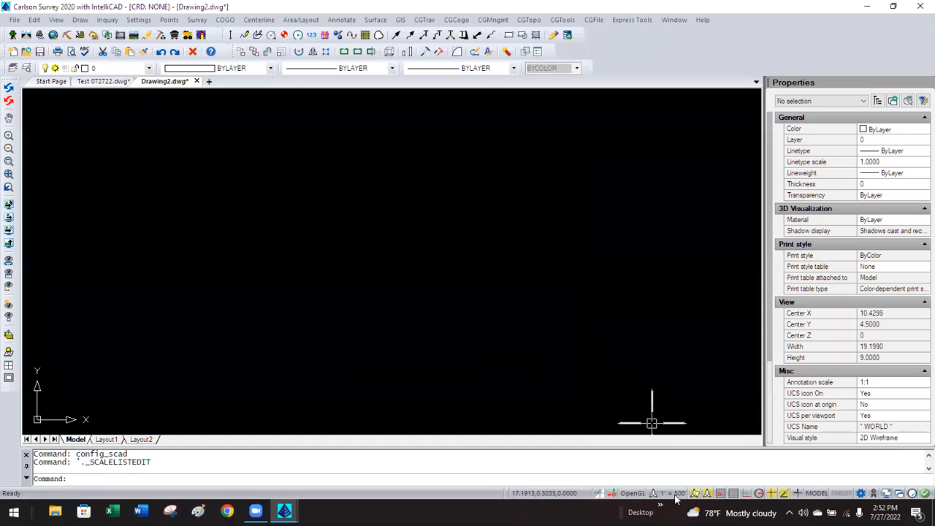
left_click(675, 495)
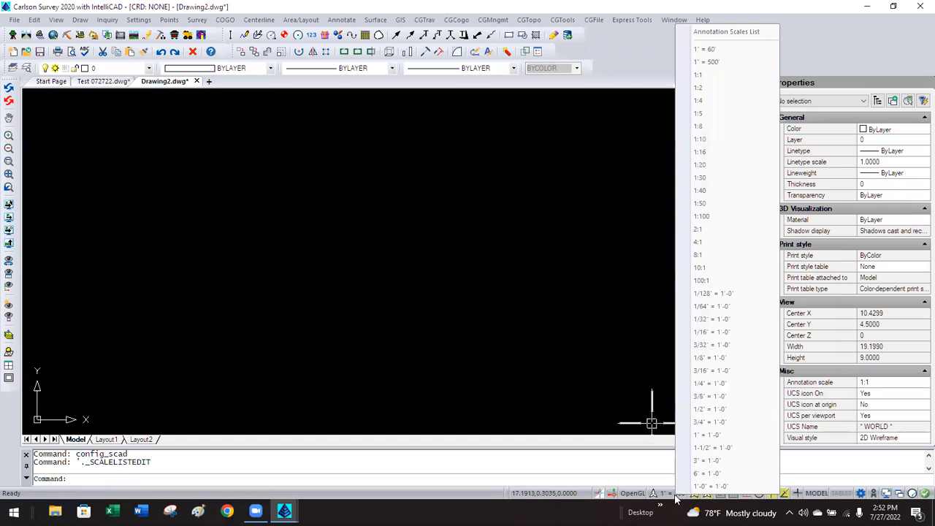
left_click(712, 33)
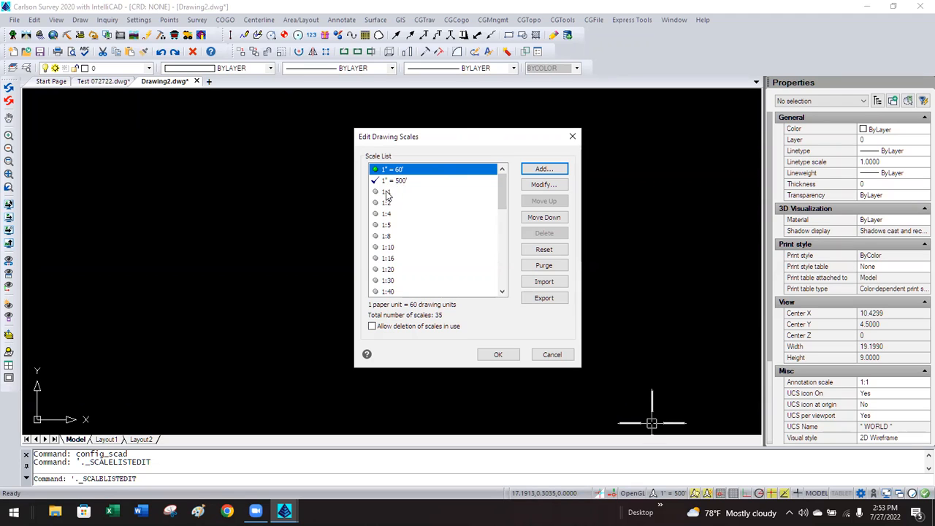
left_click(394, 257)
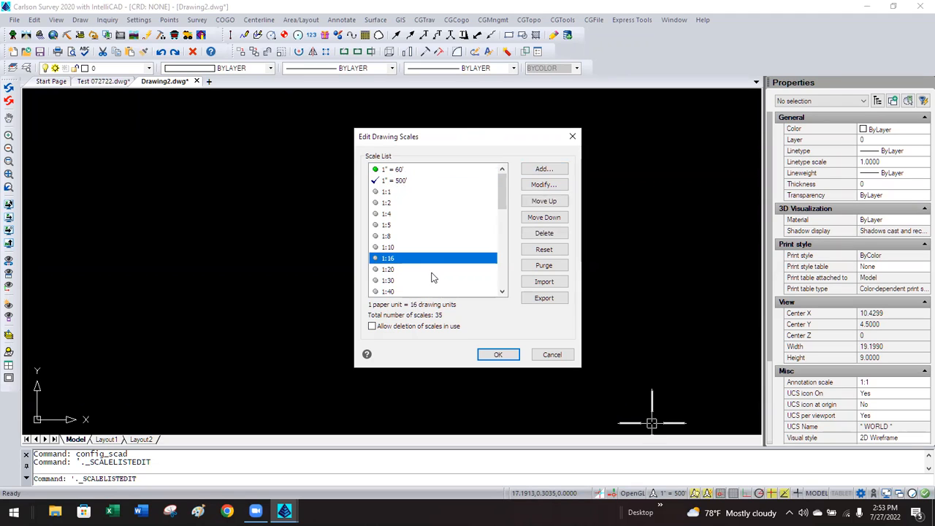
left_click(549, 233)
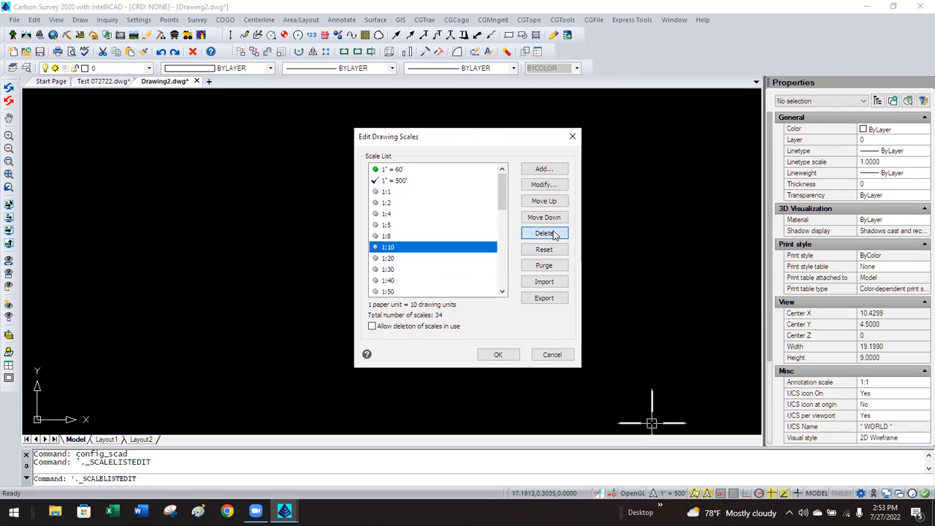
Rename the 1:10 scale to 1" = 10' (1 paper unit = 10 drawing units), apply, and check the scale list.
left_click(400, 281, "shift")
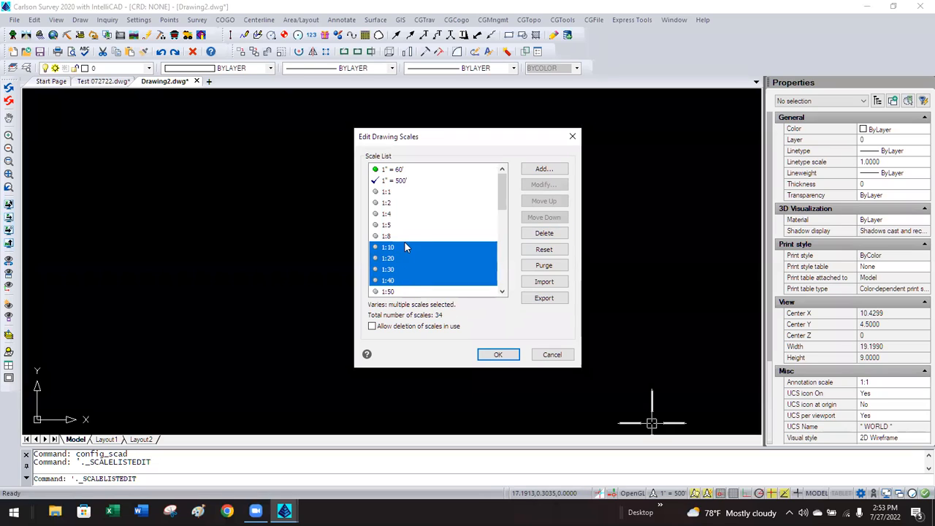
left_click(404, 247)
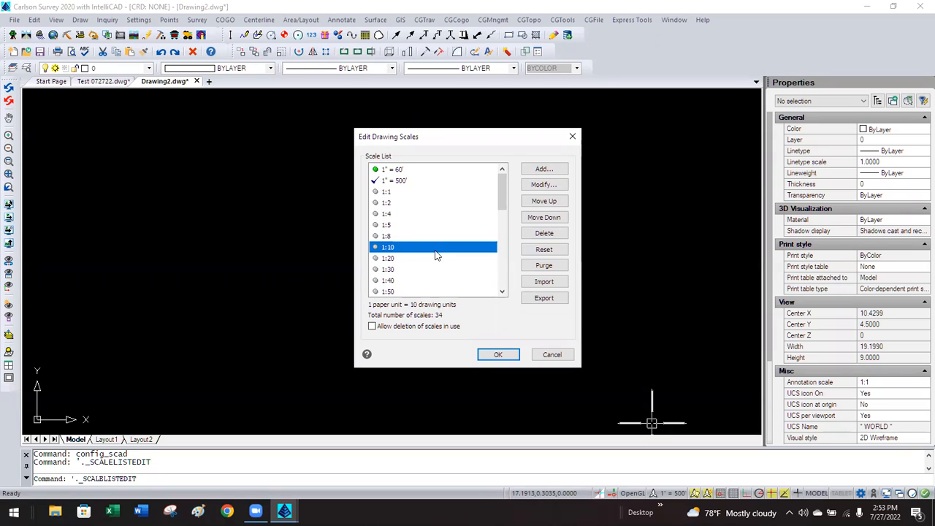
left_click(544, 185)
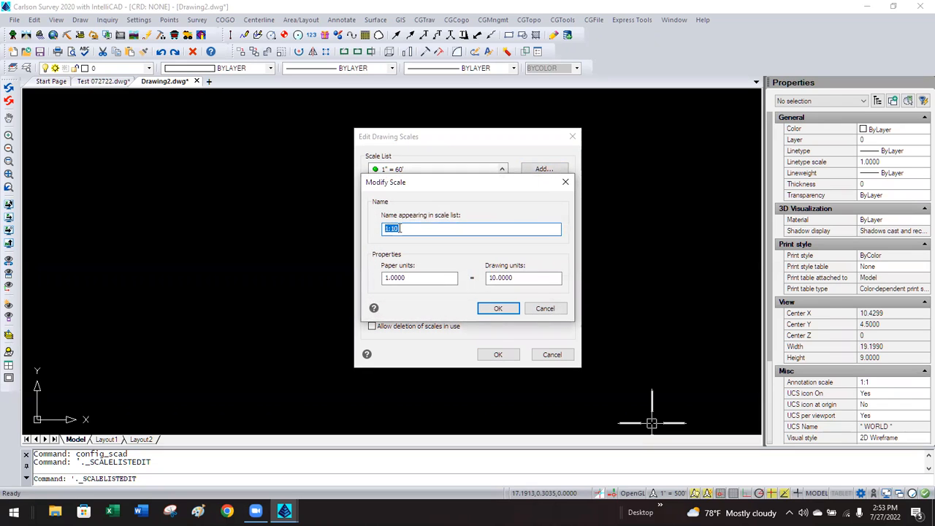
type("10'")
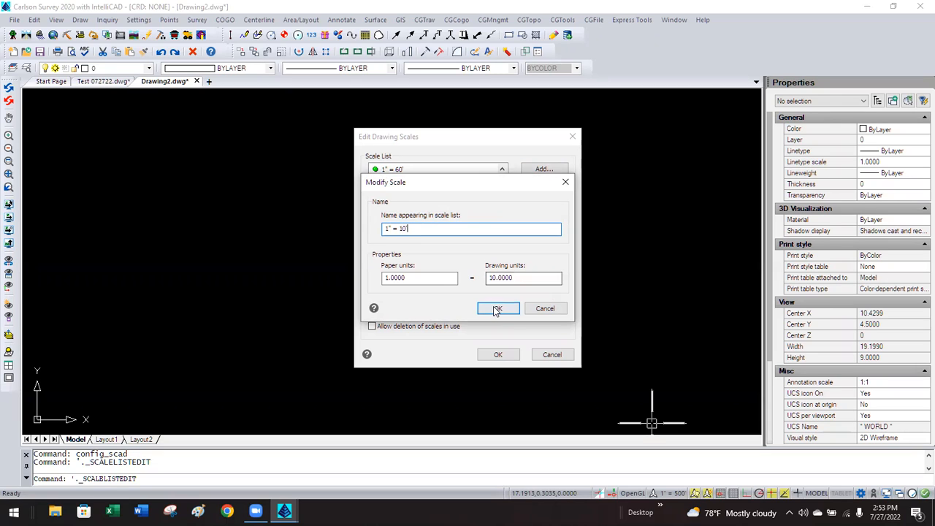
double_click(408, 277)
left_click(429, 278)
double_click(511, 278)
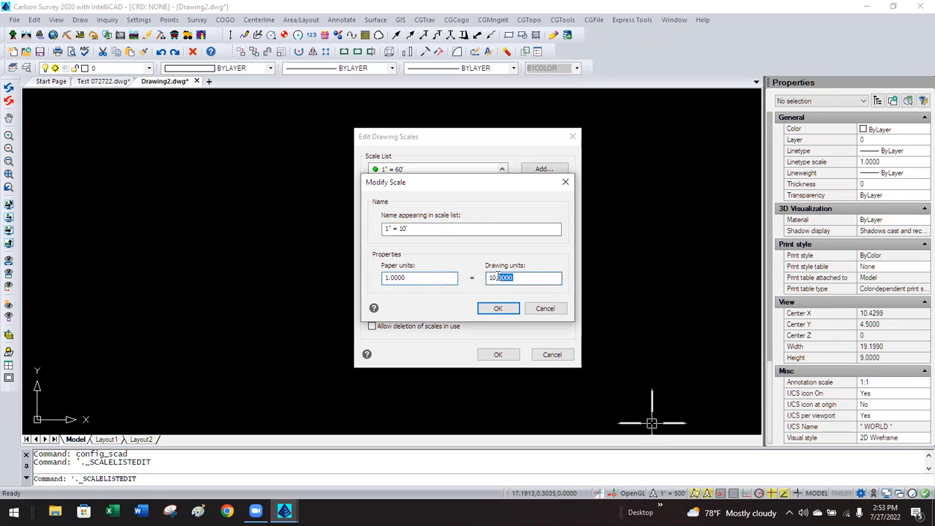
left_click(534, 276)
left_click(496, 308)
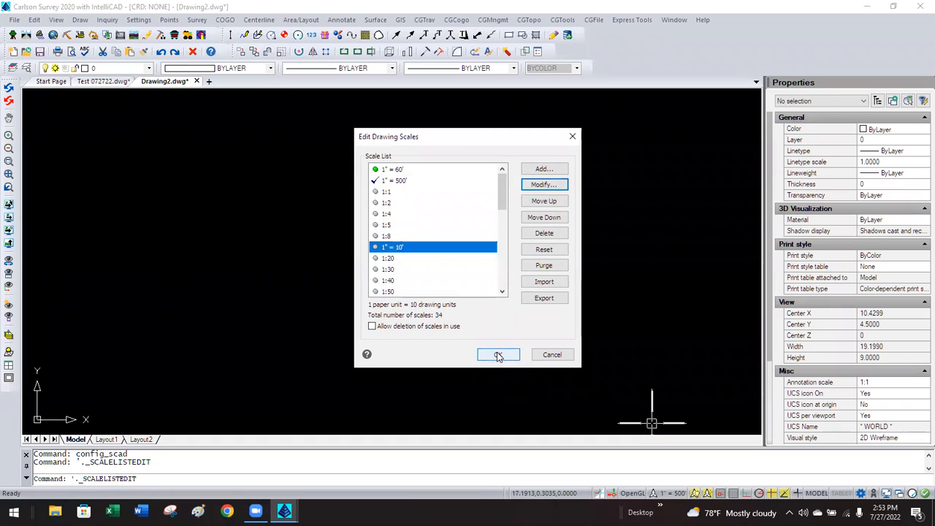
left_click(497, 355)
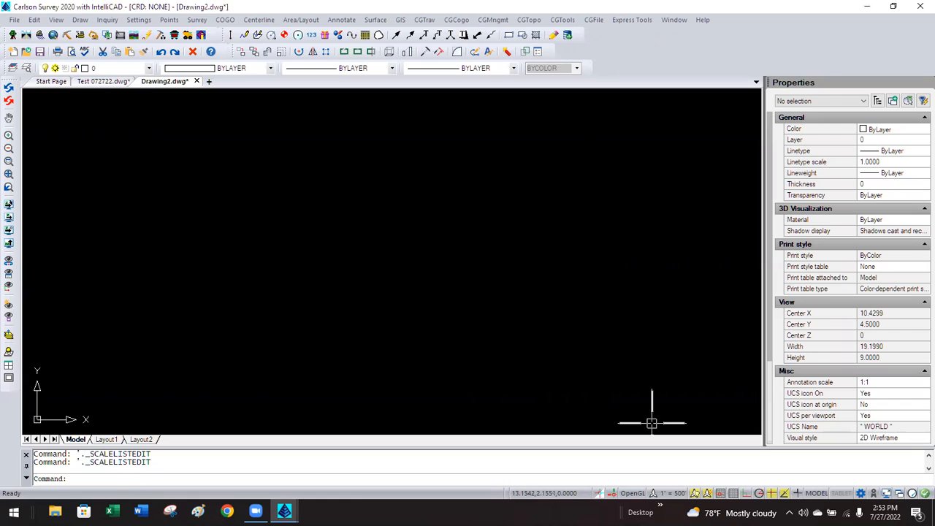
left_click(669, 494)
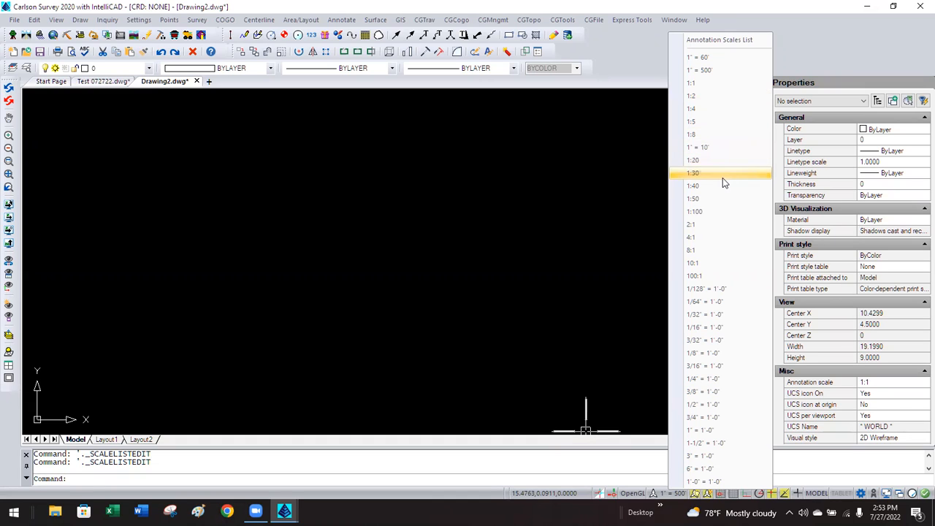
left_click(569, 231)
left_click(521, 247)
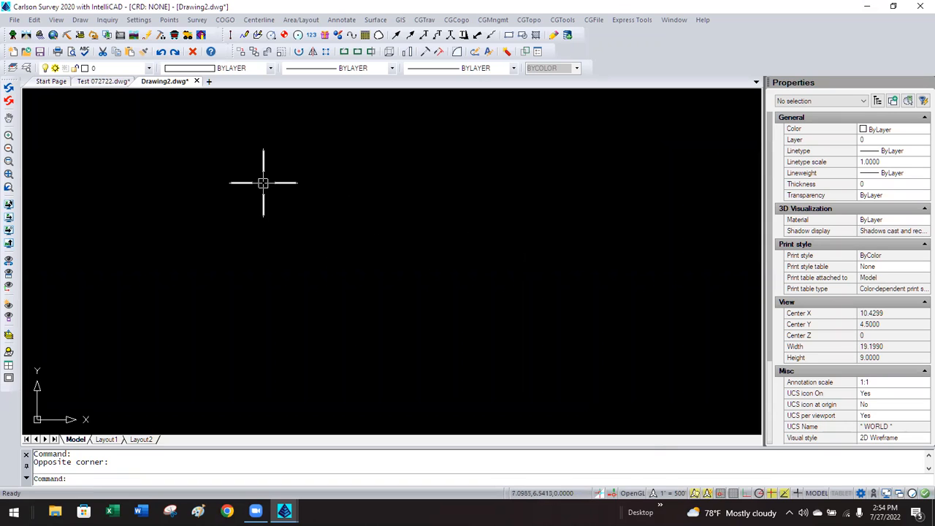
Close Drawing2 without saving its changes.
left_click(196, 81)
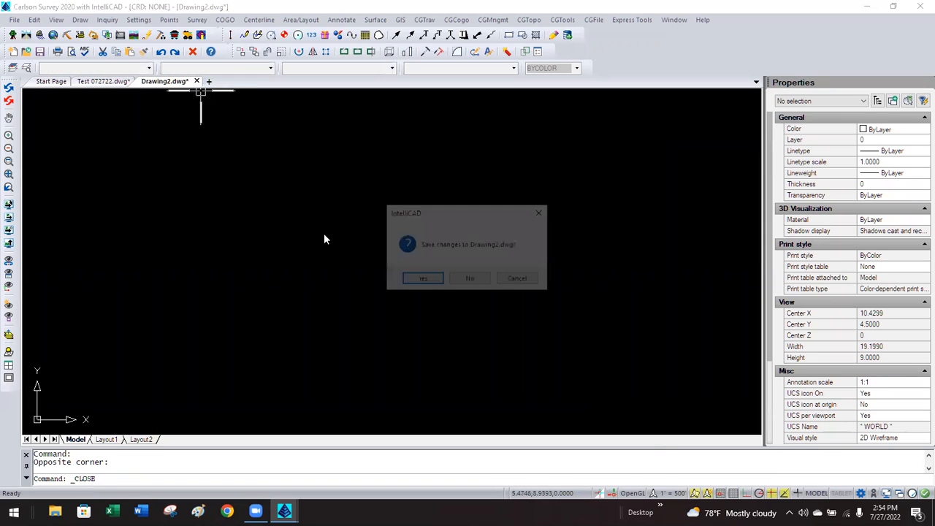
left_click(470, 279)
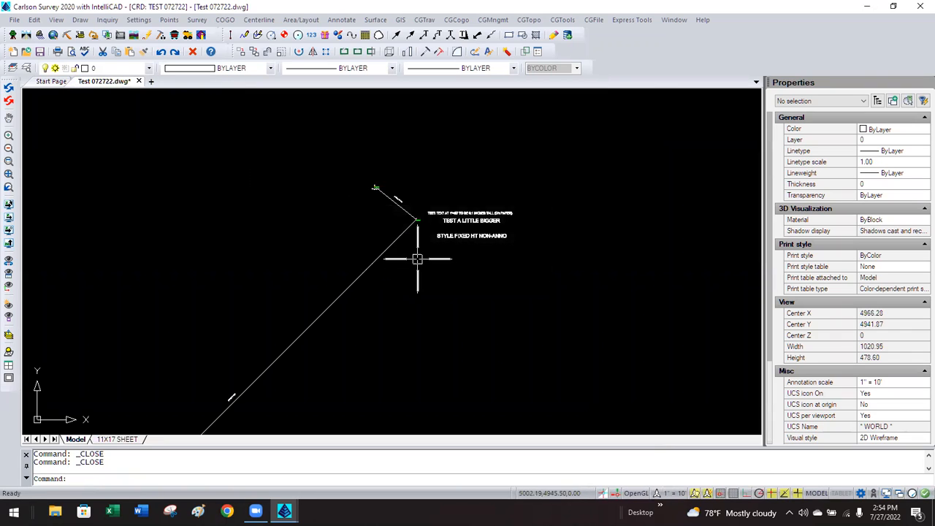
scroll(429, 206, "down", 1)
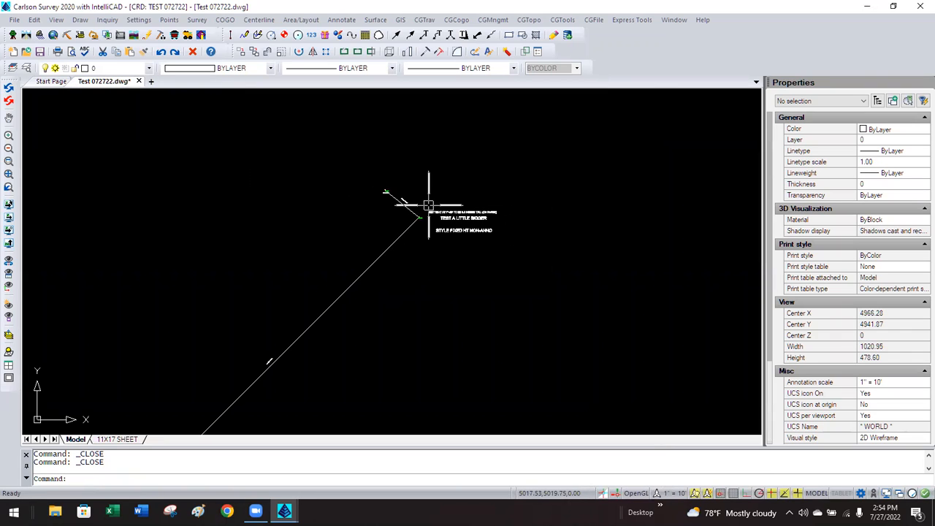
scroll(428, 205, "down", 2)
scroll(429, 205, "up", 2)
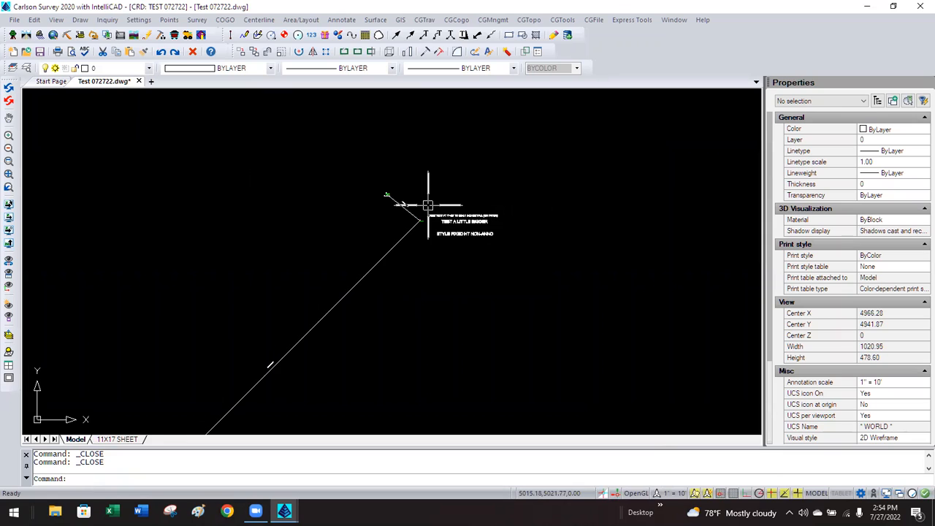
scroll(404, 227, "down", 1)
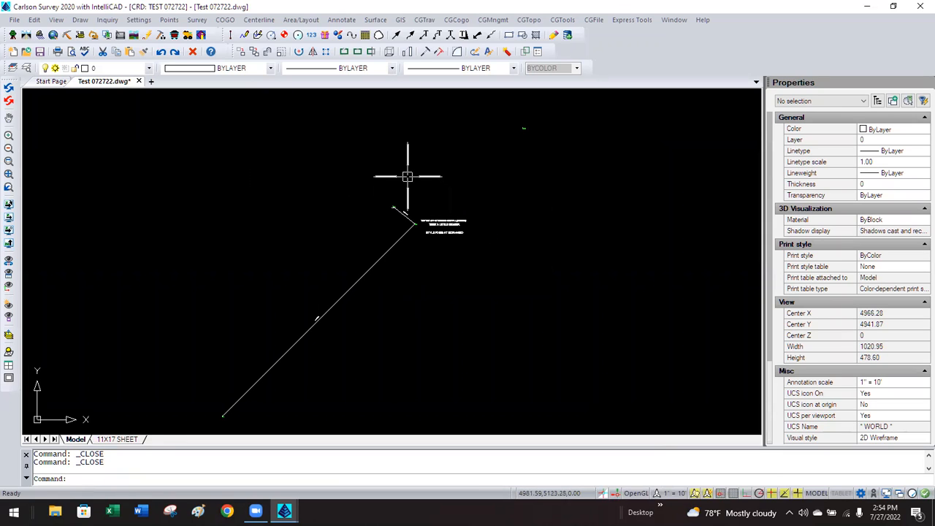
Draw all coordinate-file points into Test 072722, keeping Erase and Redraw for duplicates.
left_click(170, 21)
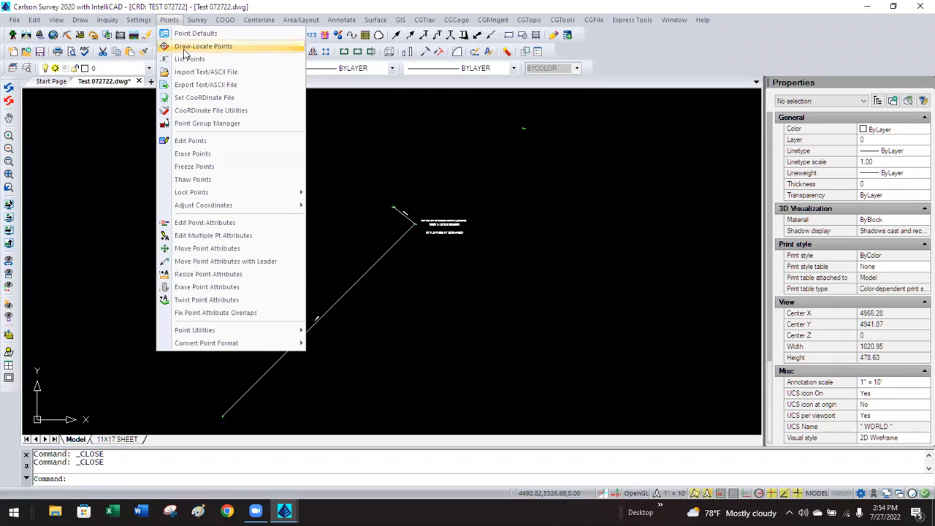
left_click(219, 97)
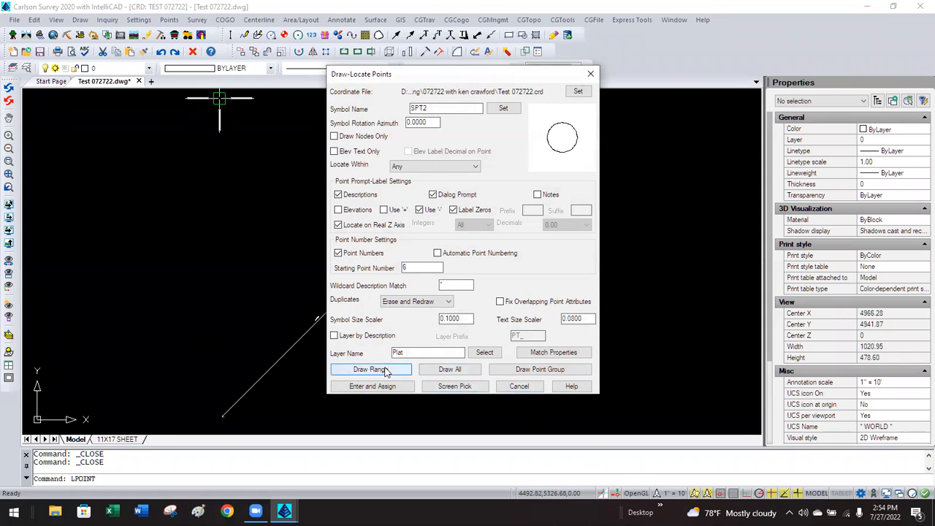
left_click(413, 307)
left_click(408, 313)
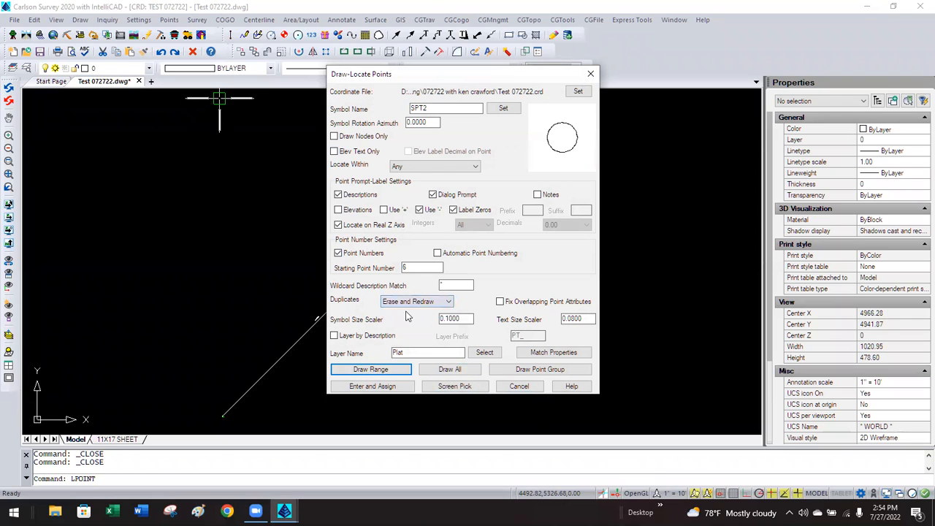
left_click(450, 369)
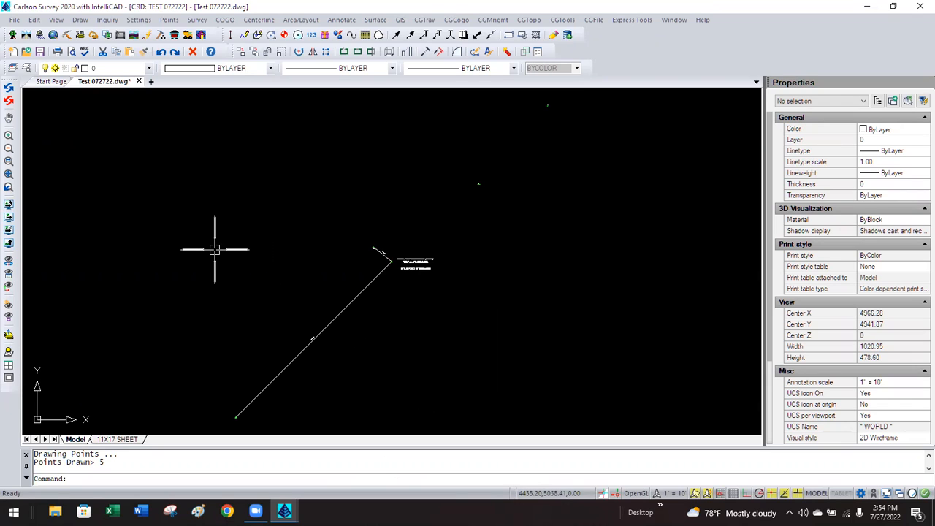
Close Test 072722, saving its changes.
left_click(14, 19)
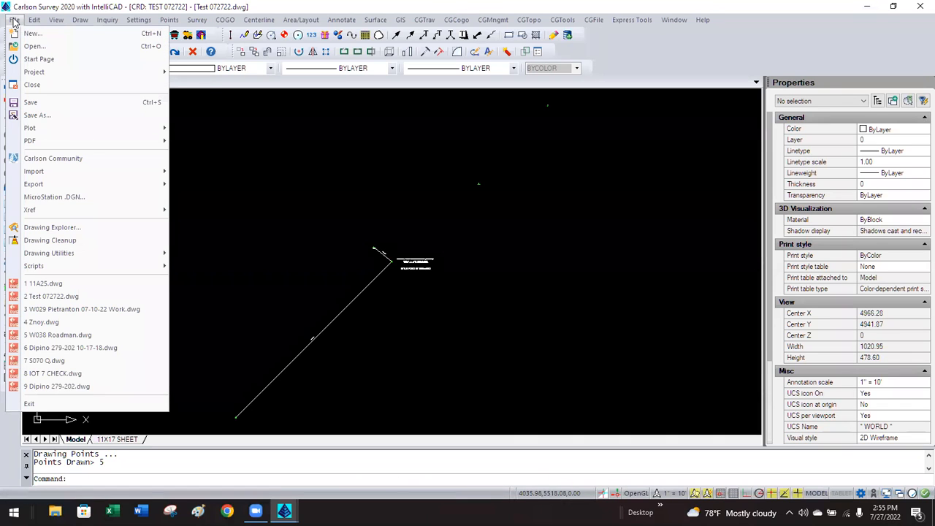
left_click(324, 142)
left_click(289, 158)
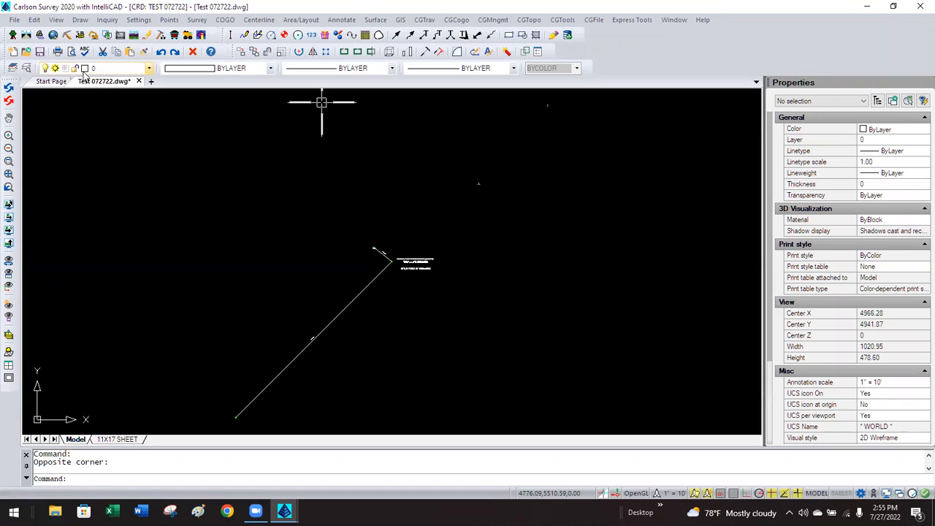
left_click(139, 81)
left_click(434, 279)
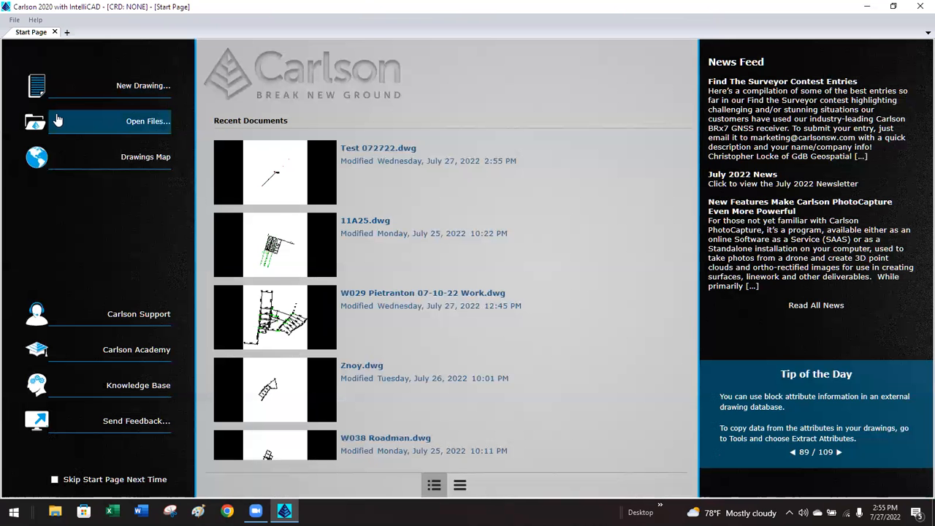
Open V056 Shalvis.dwg from the Carlson Projects\V056 Shalvis 05-01-22 folder.
left_click(54, 118)
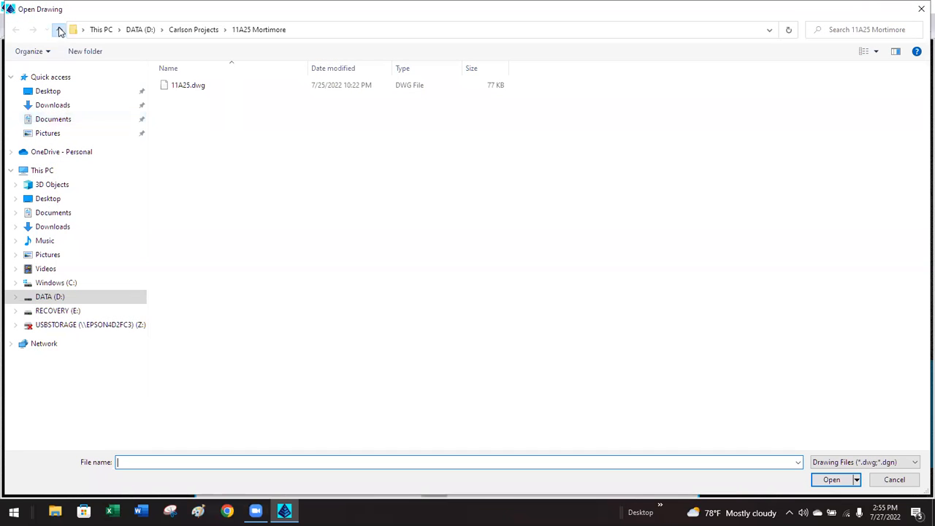
left_click(59, 30)
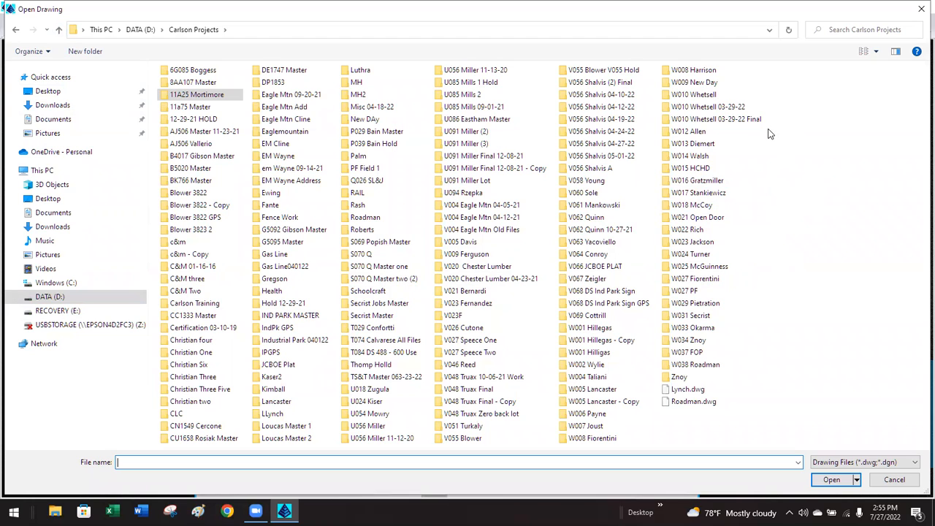
double_click(613, 158)
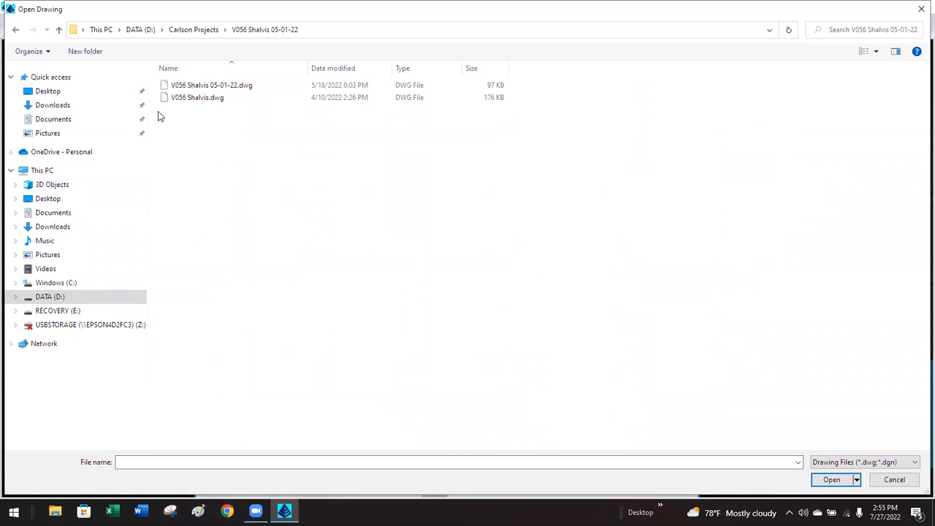
left_click(198, 103)
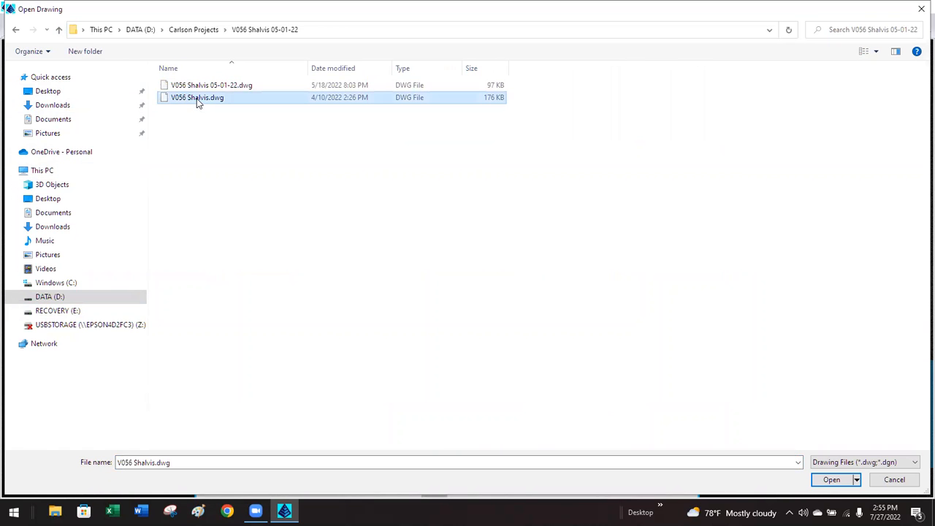
double_click(197, 102)
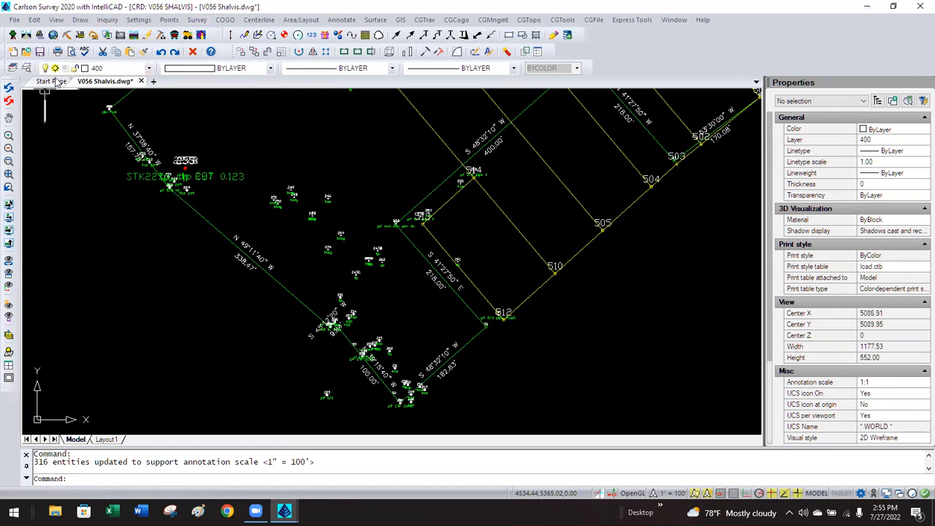
Save a copy of the drawing as V056 Shalvis old.dwg.
left_click(14, 19)
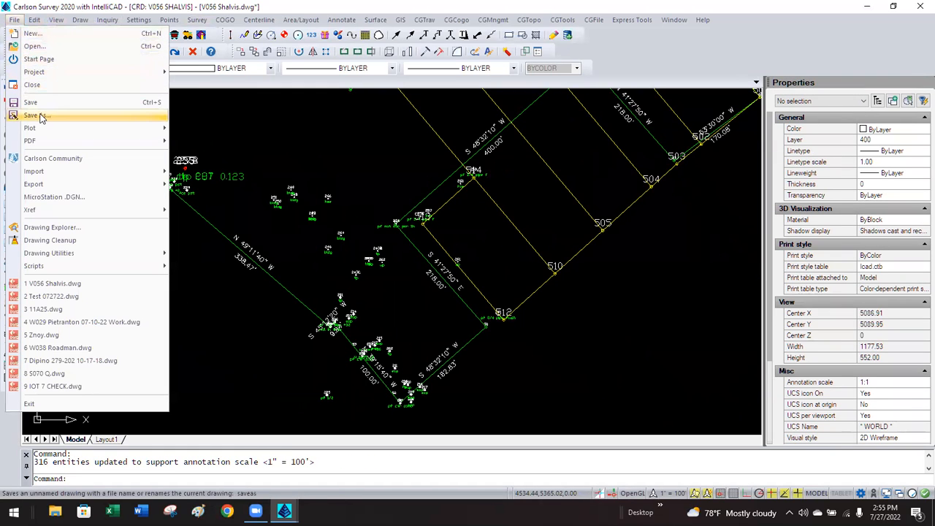
left_click(45, 116)
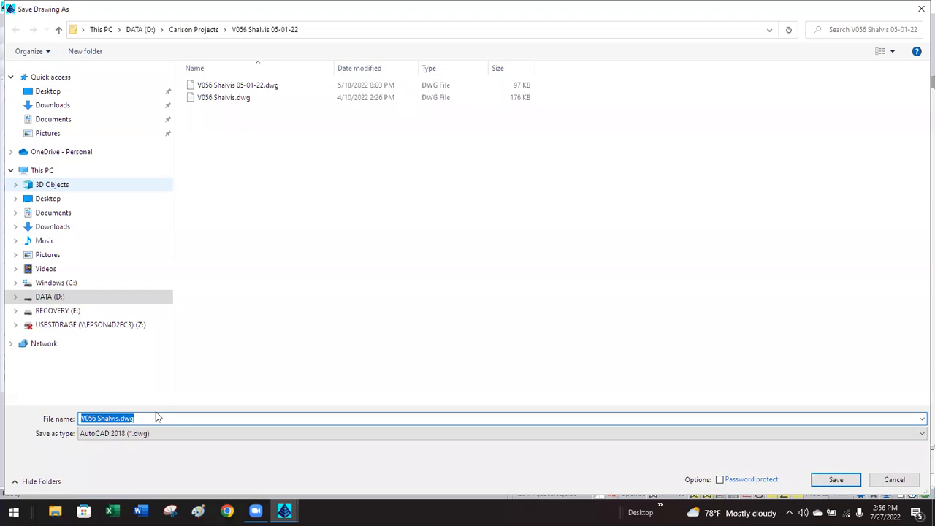
left_click(149, 419)
key("BackSpace")
key("BackSpace")
key("BackSpace")
key("BackSpace")
type("o")
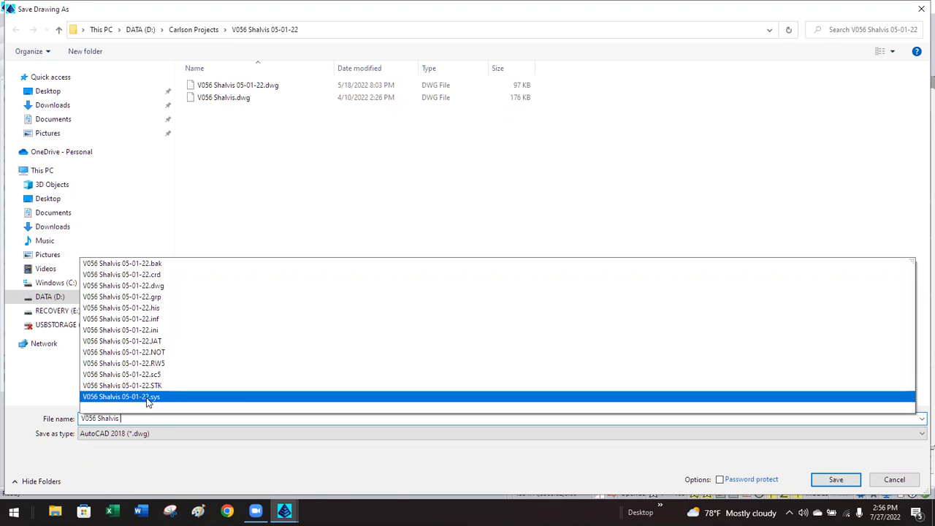
type("ld")
key("Return")
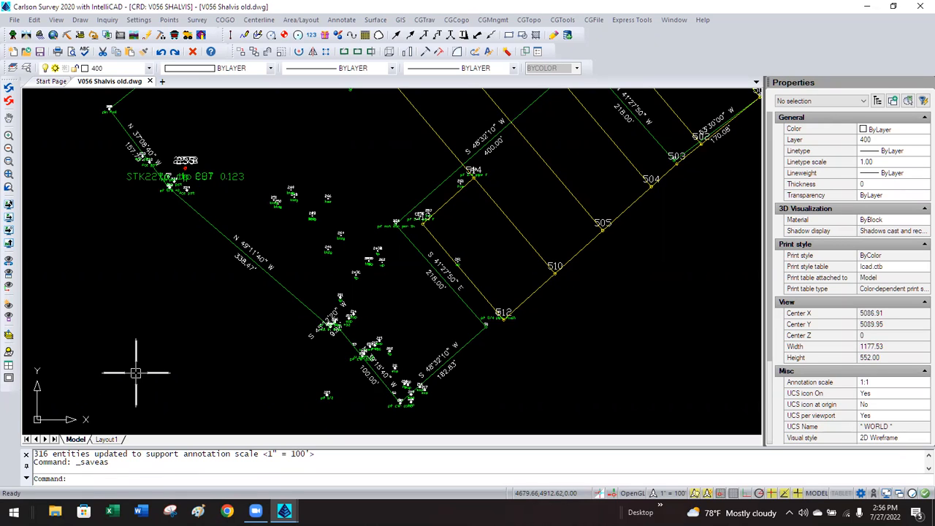
Set the PTXT text style's font to ic-romans.shx in the Layer Control explorer's Text Styles.
right_click(27, 69)
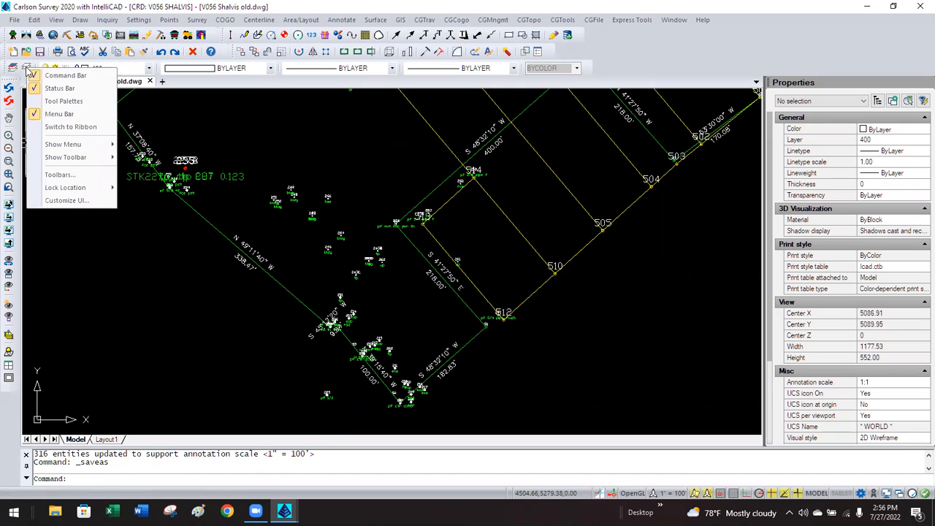
left_click(297, 112)
left_click(27, 69)
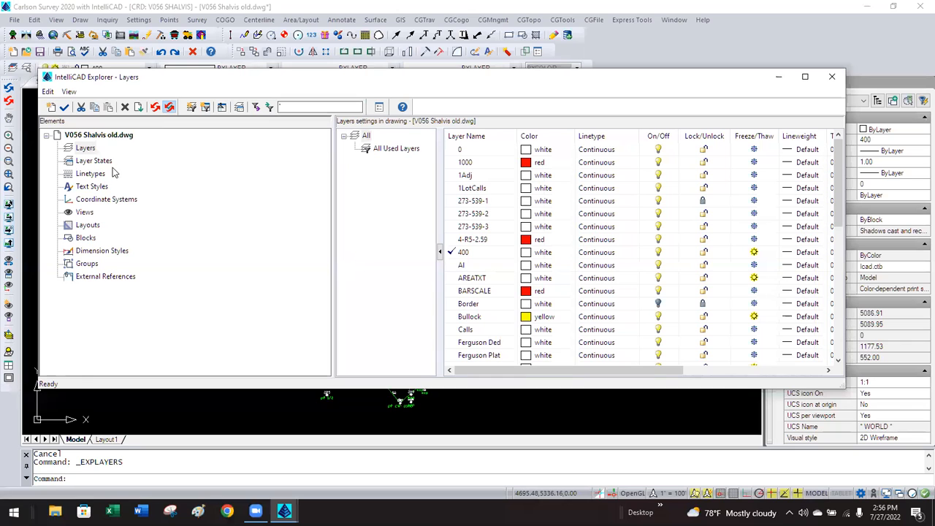
left_click(98, 186)
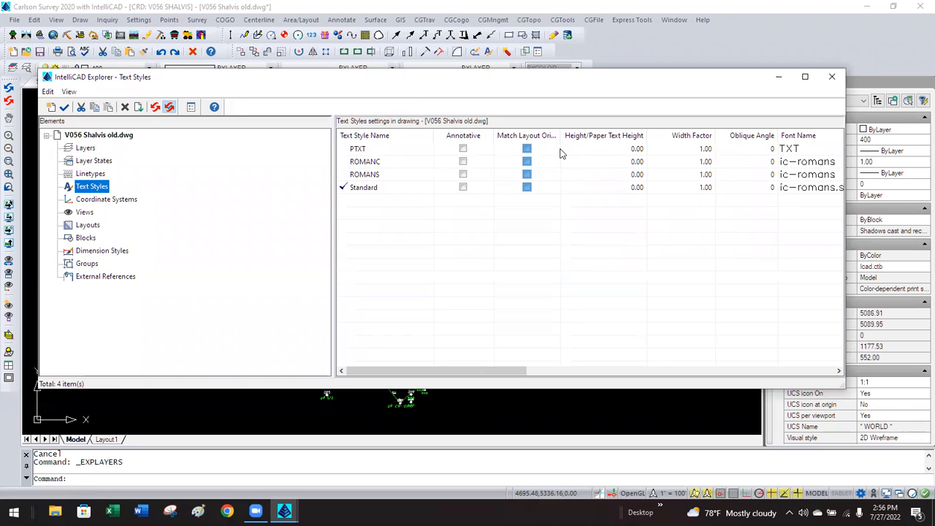
left_click(808, 149)
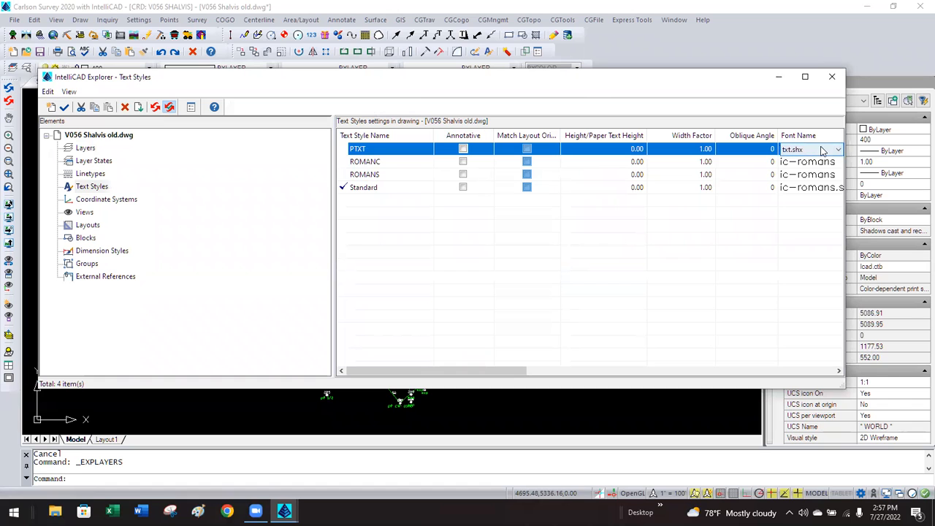
left_click(837, 149)
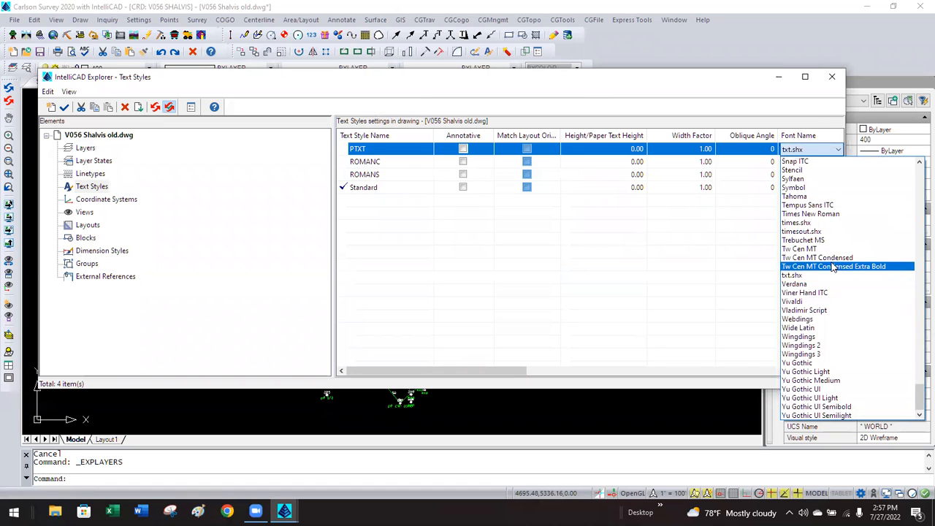
scroll(830, 234, "up", 12)
scroll(827, 207, "up", 15)
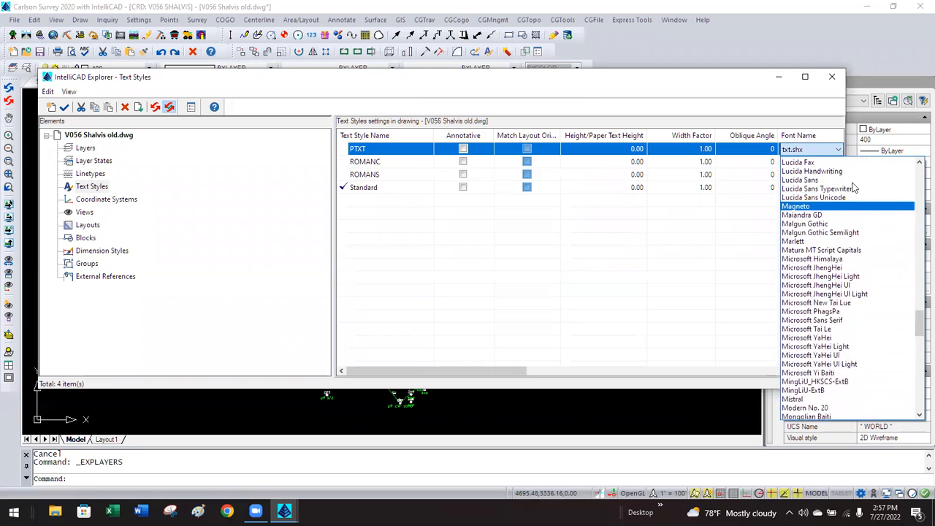
scroll(864, 191, "up", 5)
scroll(864, 191, "up", 4)
left_click(808, 172)
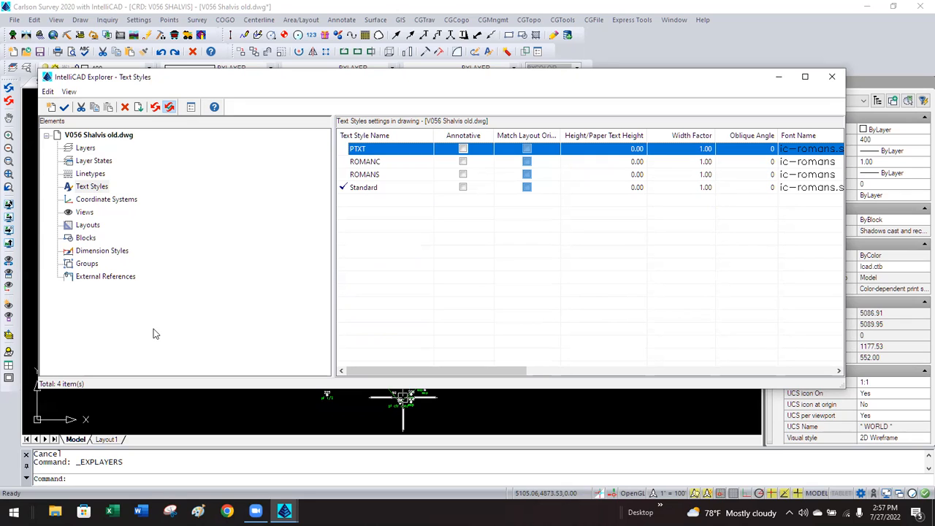
left_click(832, 78)
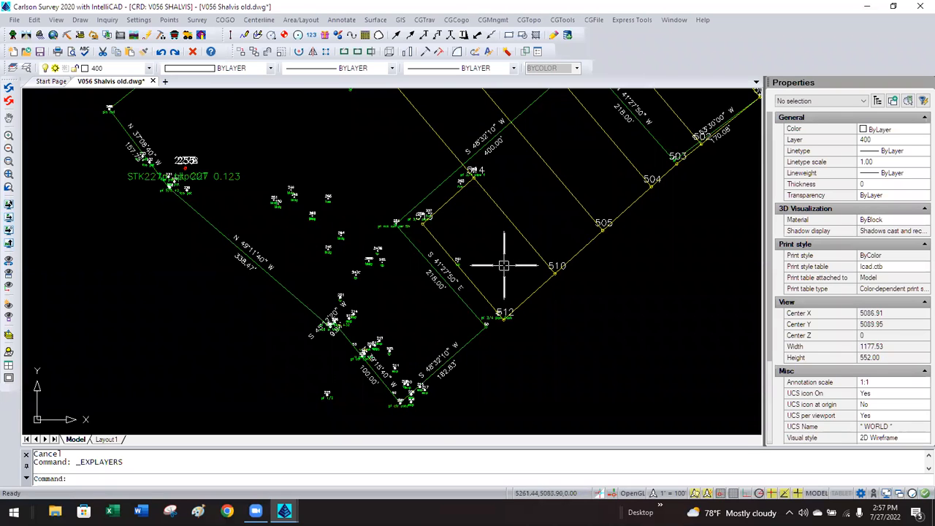
Zoom in on point 261, then back out to see its 'up' label and the S 41°27'50" bearing.
scroll(460, 267, "up", 6)
scroll(461, 264, "up", 10)
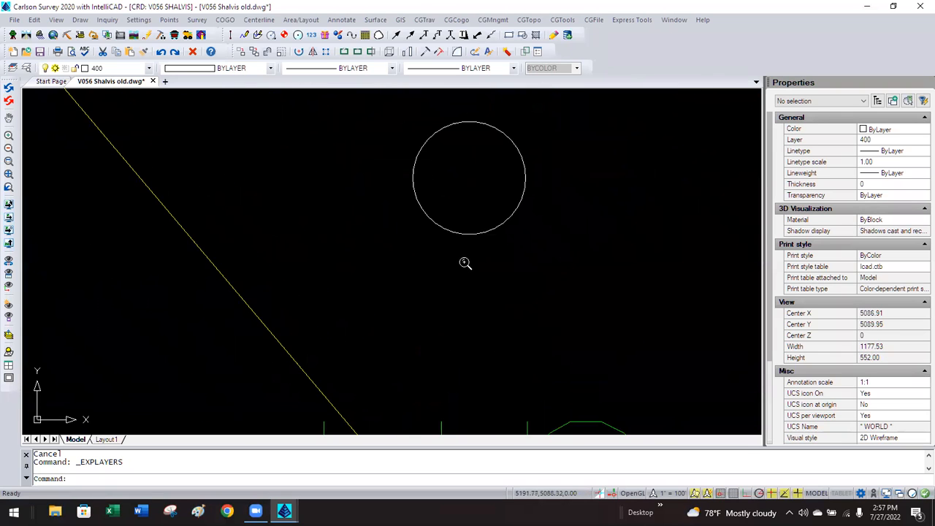
scroll(461, 257, "down", 2)
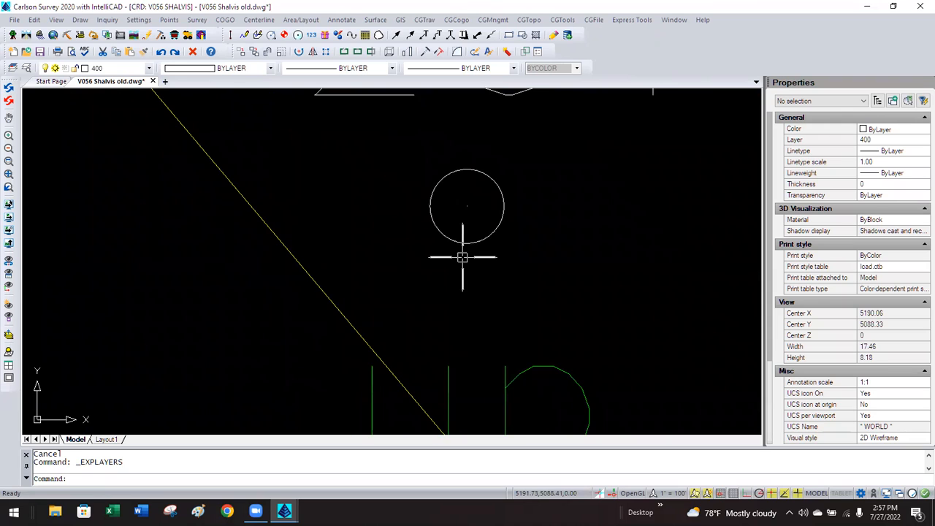
scroll(463, 262, "down", 1)
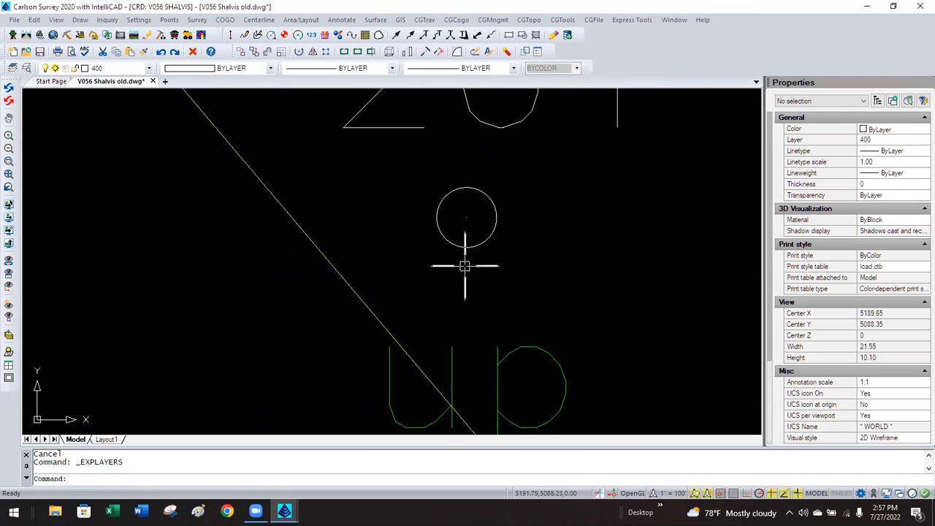
scroll(465, 266, "down", 3)
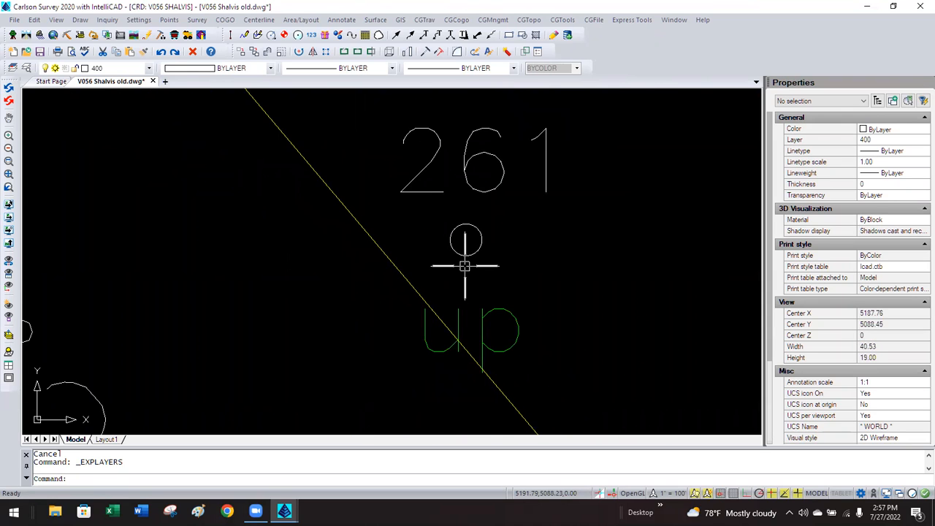
scroll(465, 265, "down", 3)
scroll(465, 262, "down", 2)
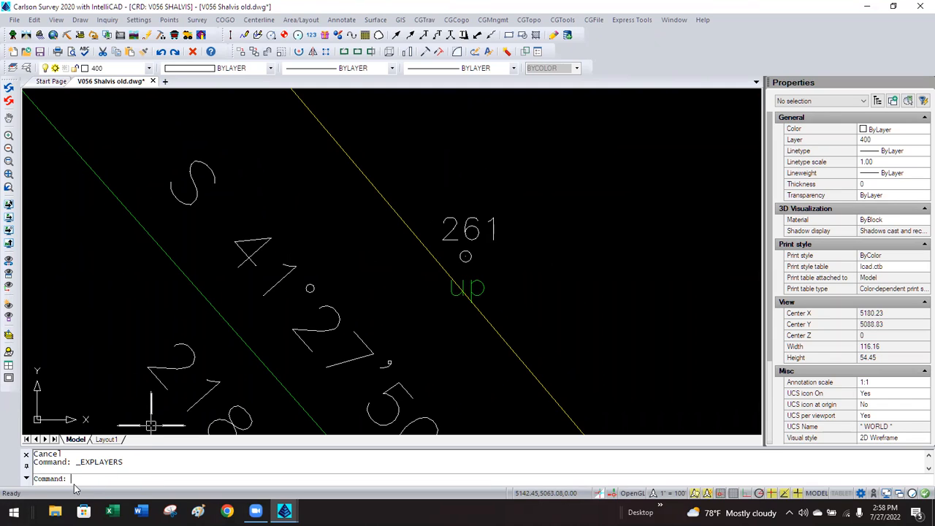
Use VIEWRES with fast zooms on to set curve display quality to 20000.
type("RIew")
key("BackSpace")
key("BackSpace")
key("BackSpace")
key("BackSpace")
type("VIEw")
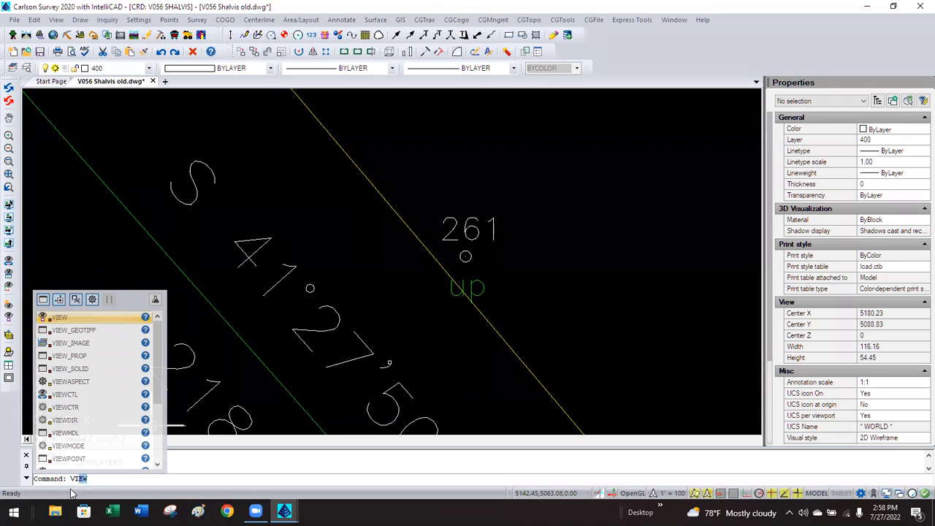
type("EWRES")
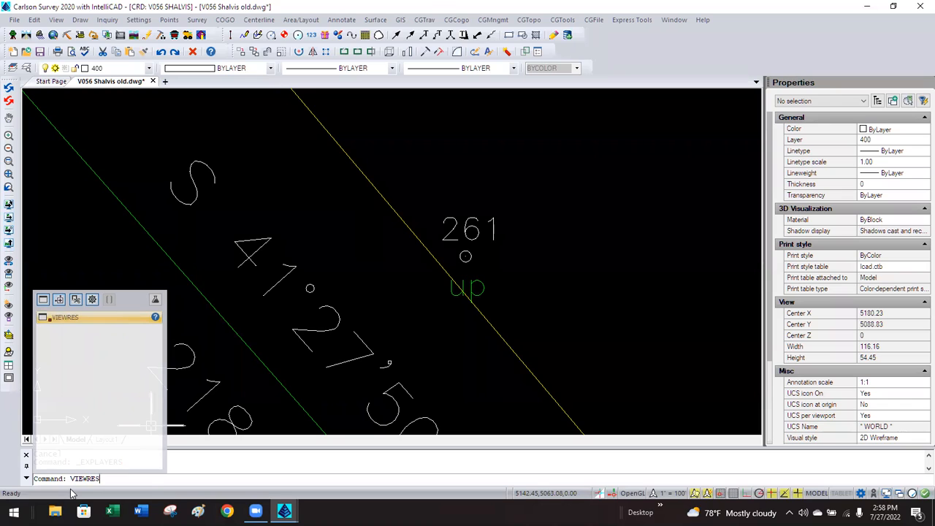
key("Return")
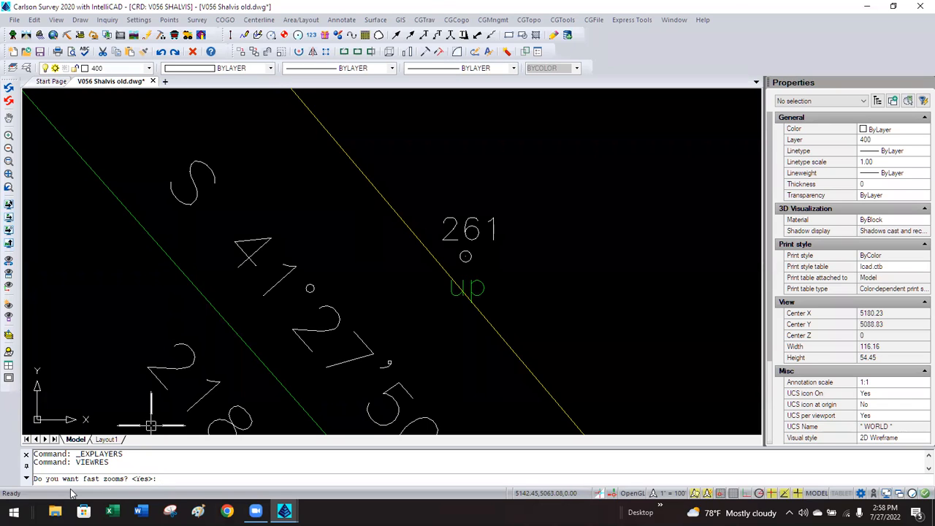
type("y")
key("Return")
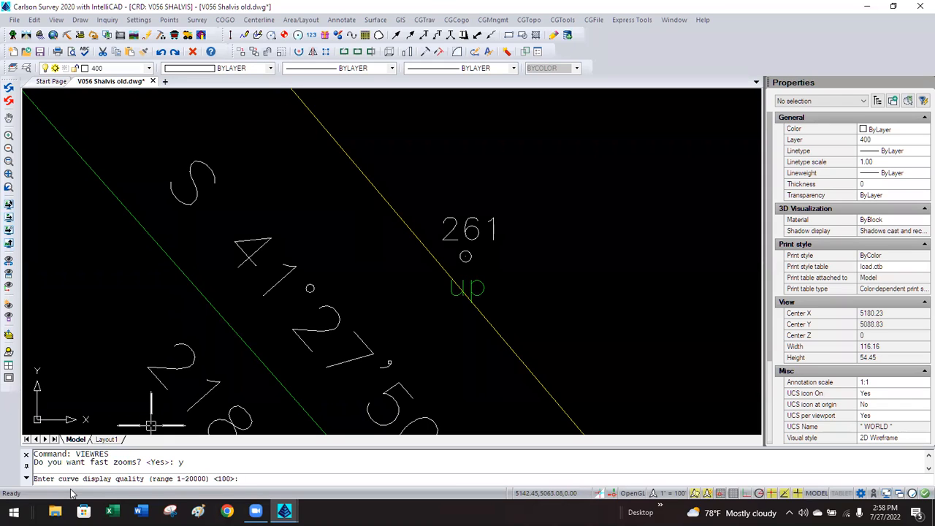
type("20000")
key("Return")
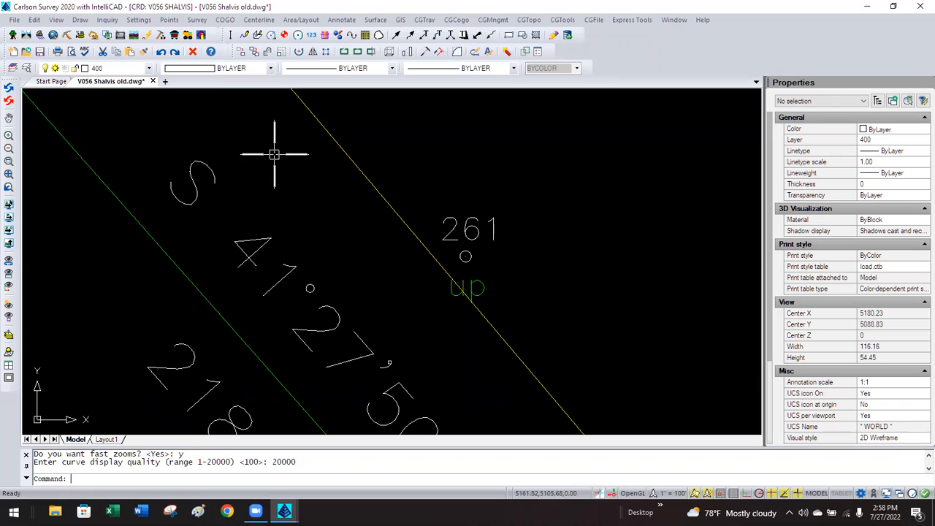
left_click(138, 20)
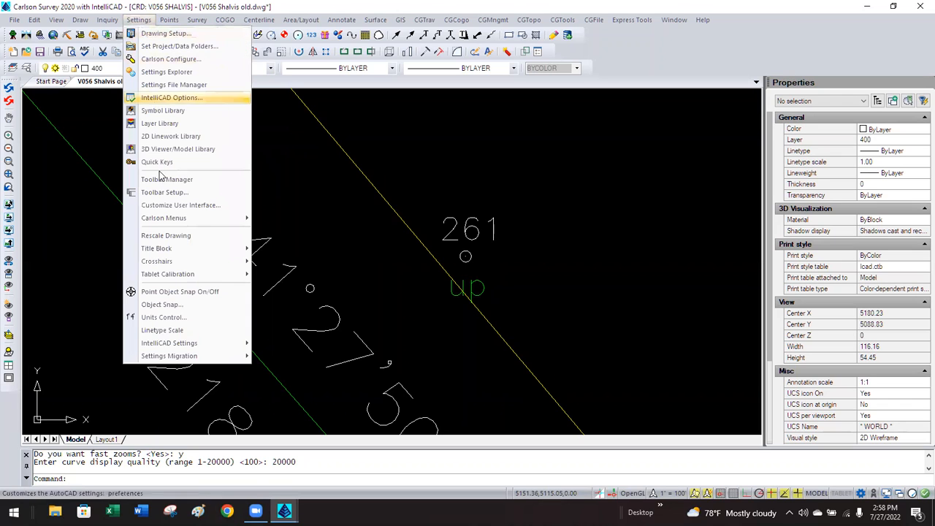
mouse_move(225, 346)
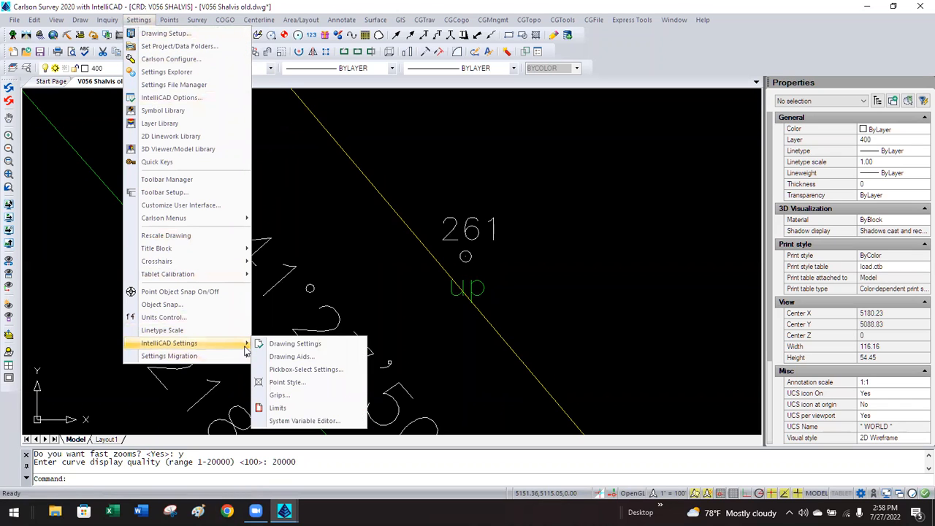
left_click(322, 344)
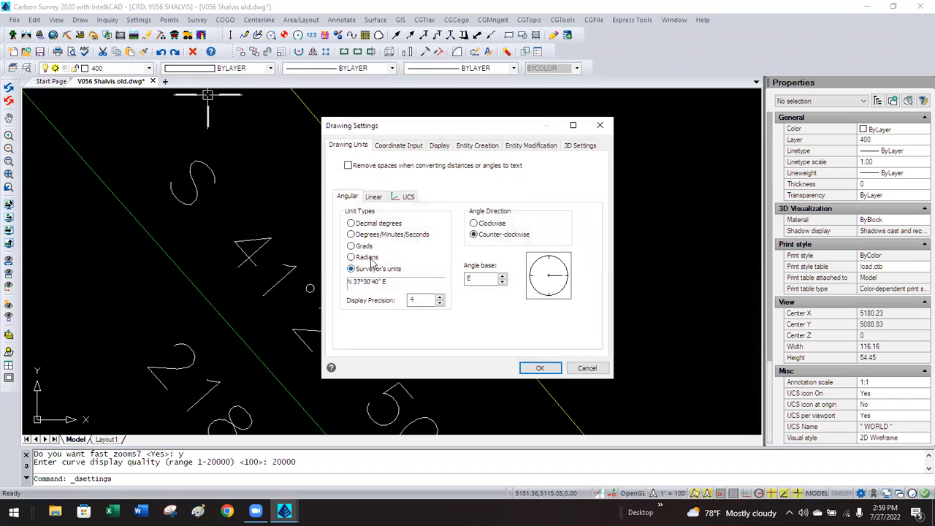
left_click(438, 146)
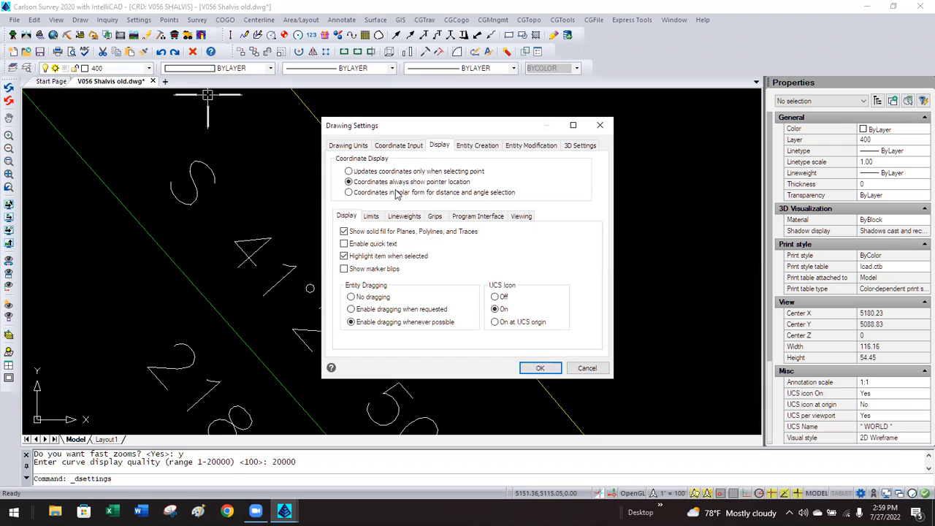
left_click(516, 217)
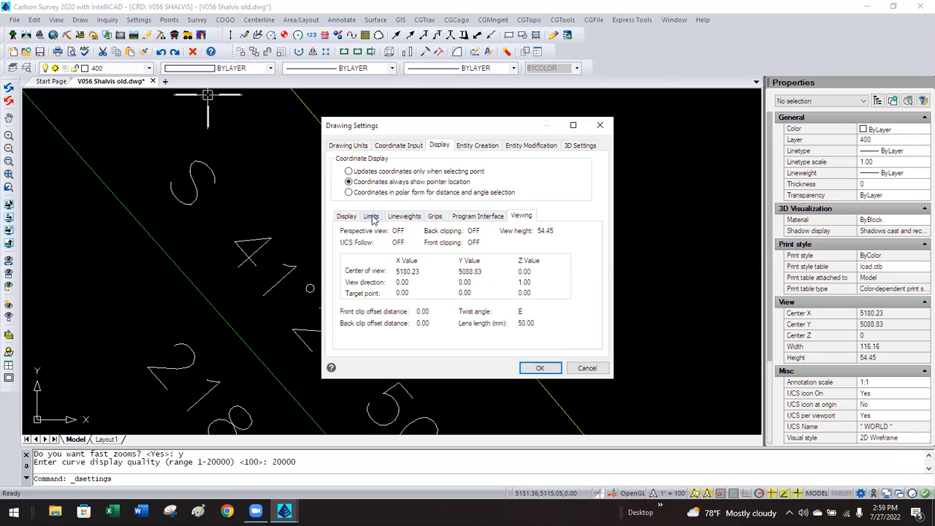
left_click(346, 218)
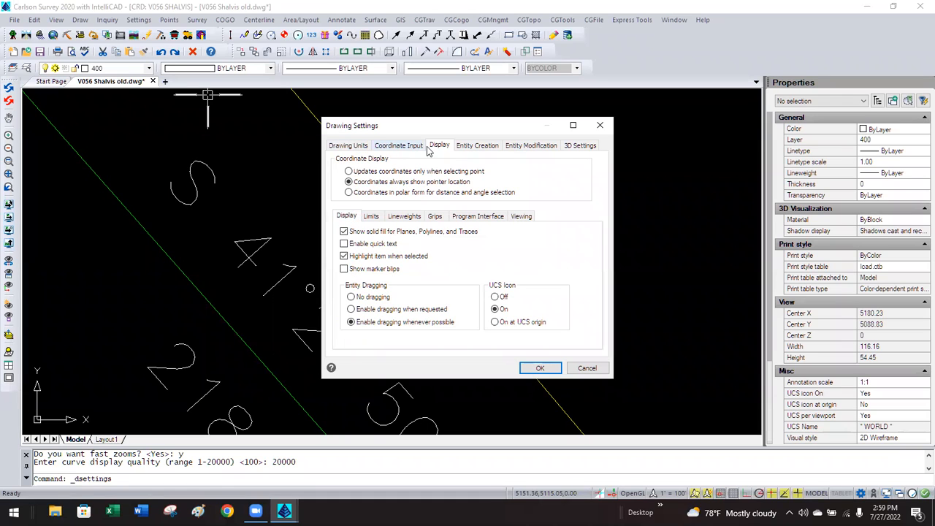
left_click(488, 147)
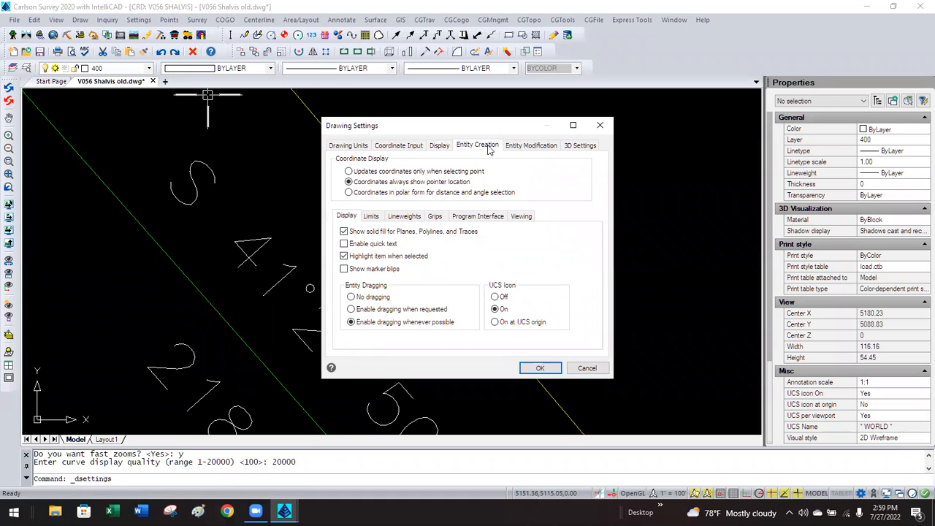
left_click(524, 148)
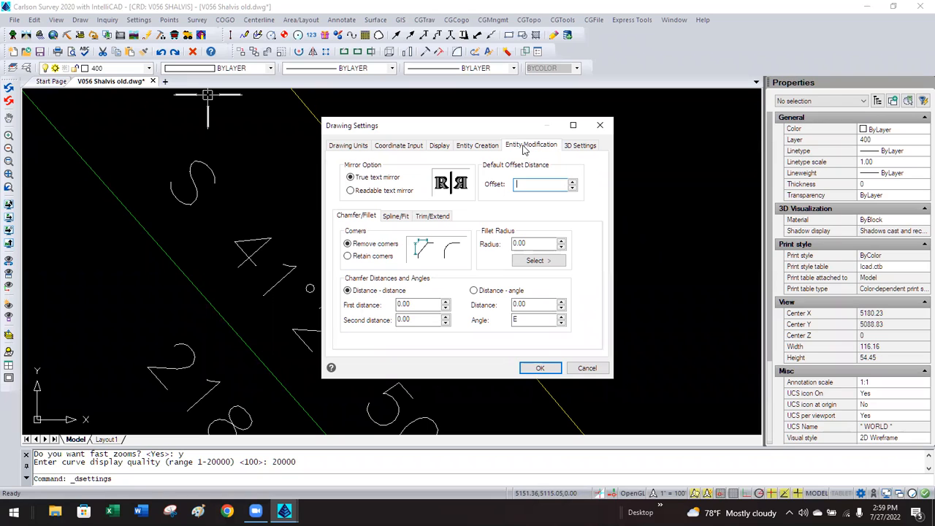
left_click(362, 146)
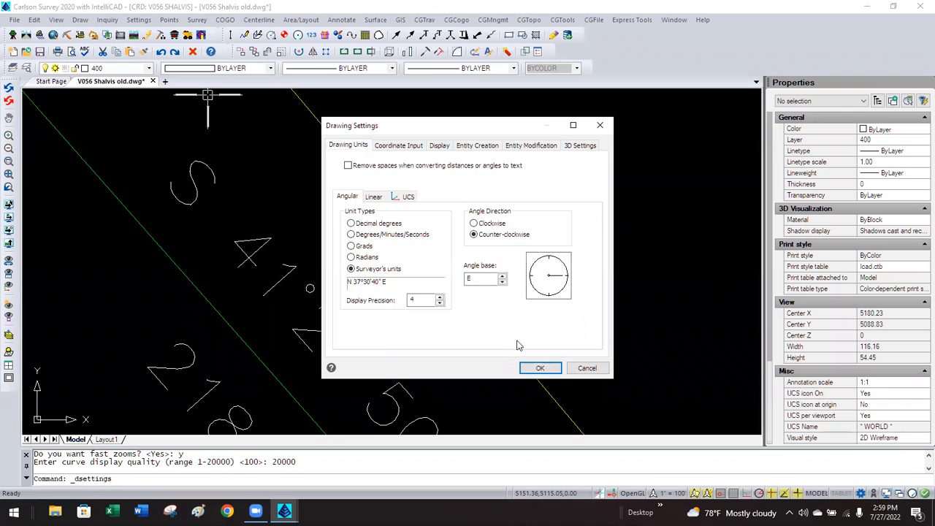
left_click(587, 368)
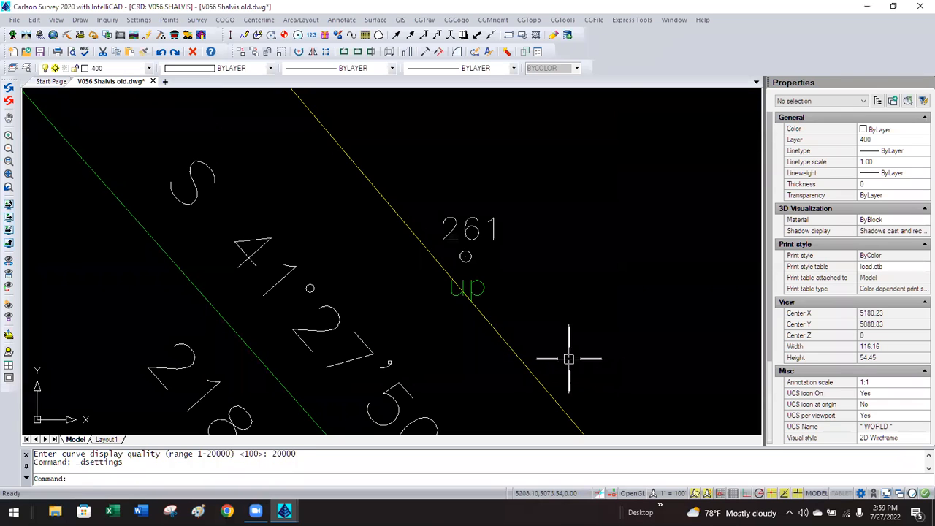
left_click(140, 20)
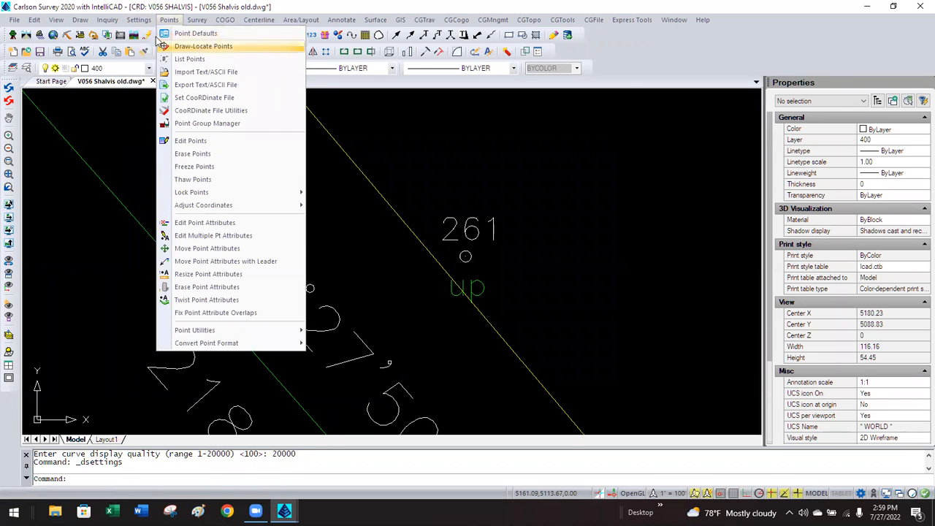
left_click(156, 98)
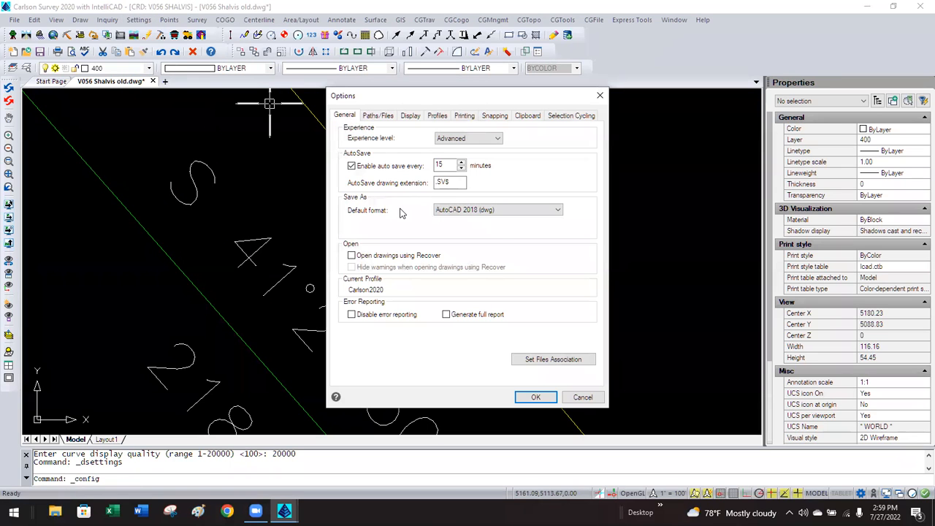
left_click(410, 115)
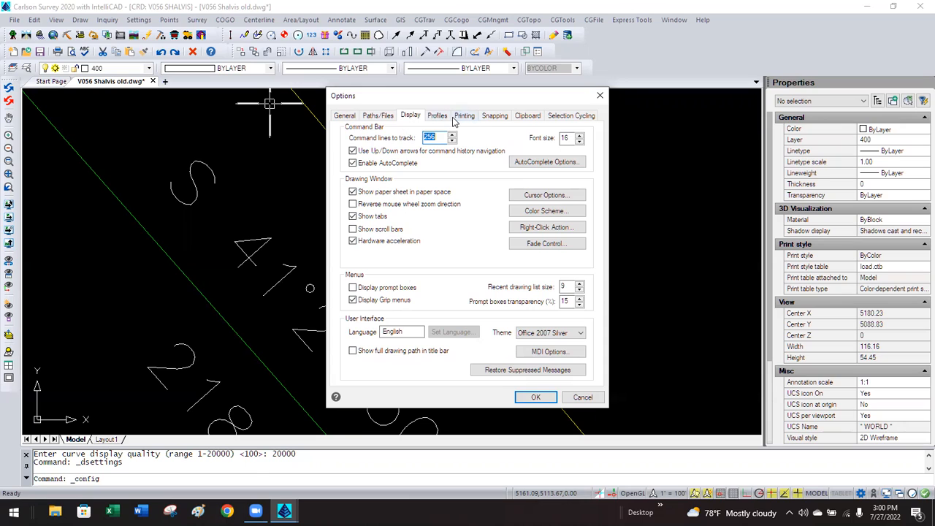
left_click(345, 116)
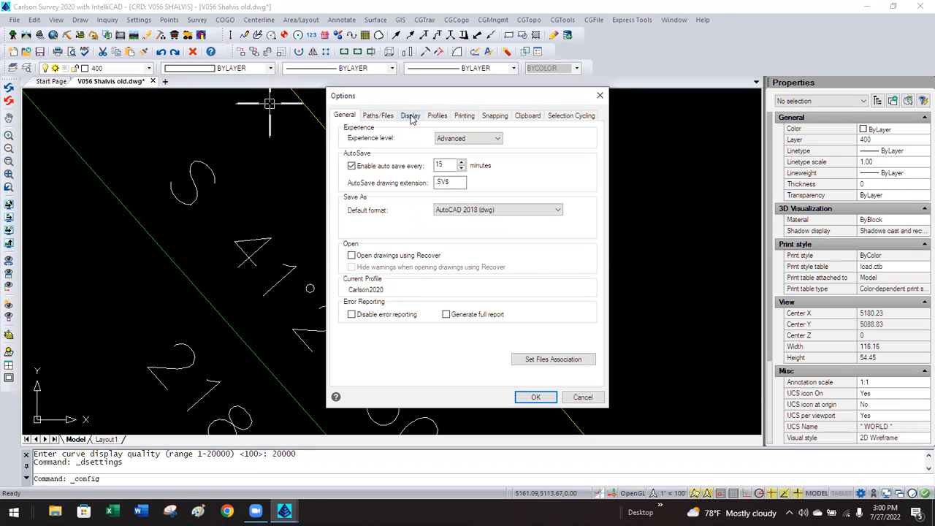
left_click(438, 117)
left_click(464, 117)
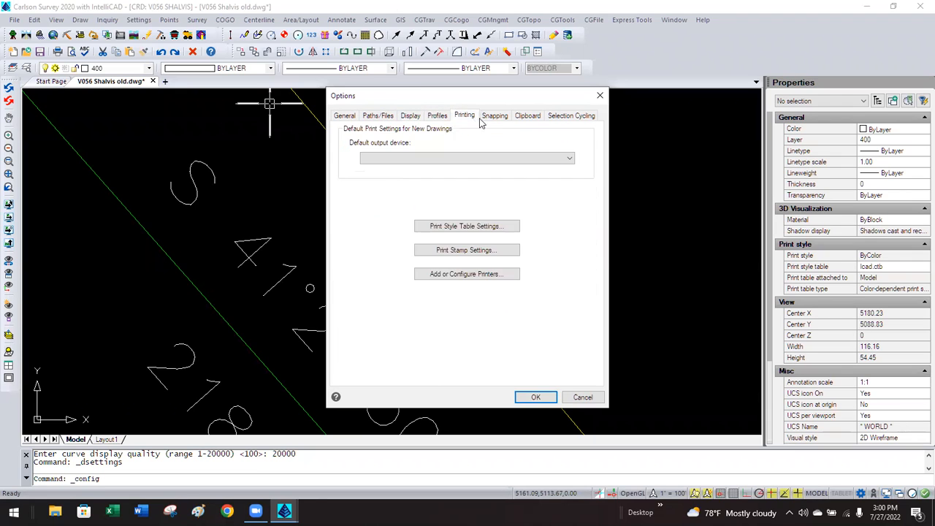
left_click(494, 117)
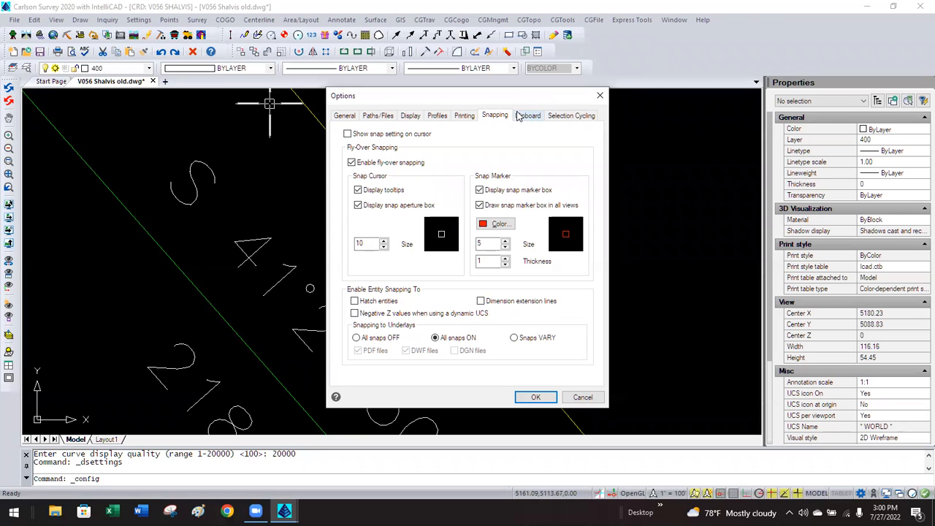
left_click(519, 117)
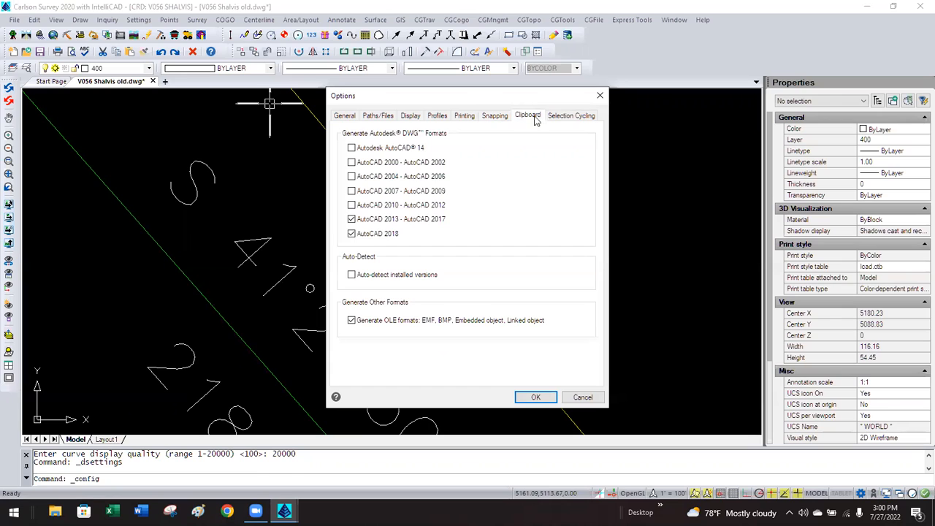
left_click(551, 119)
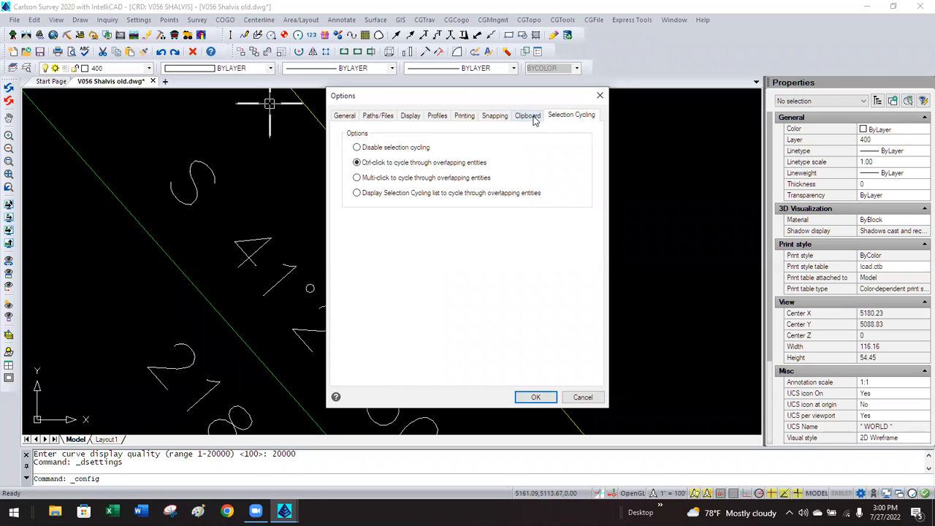
left_click(533, 119)
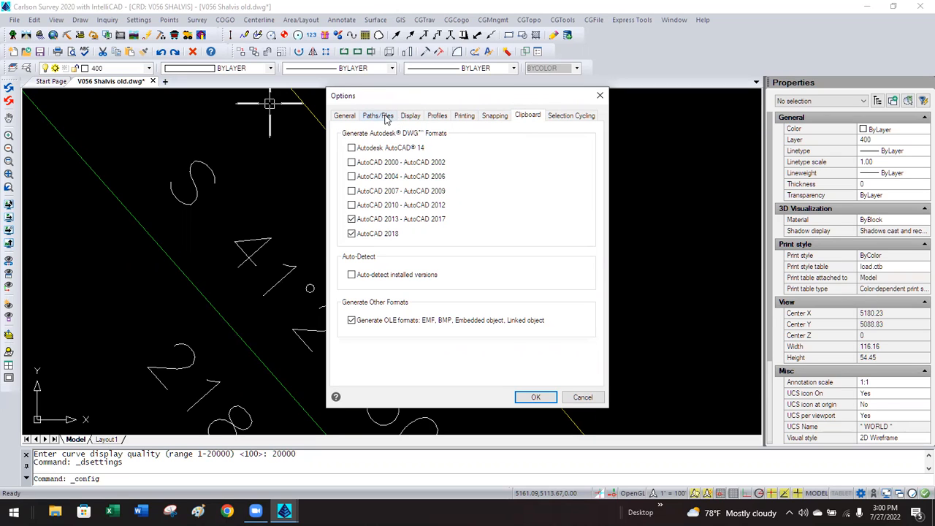
left_click(345, 117)
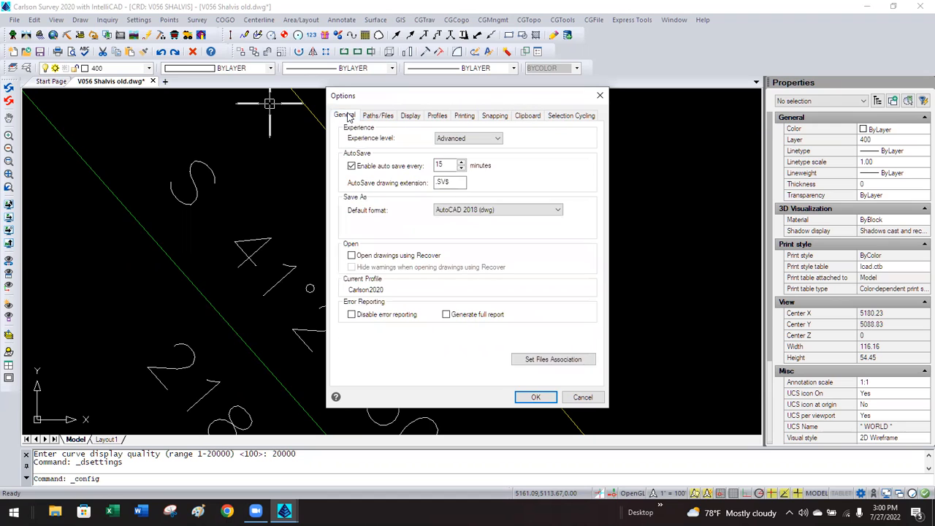
left_click(582, 397)
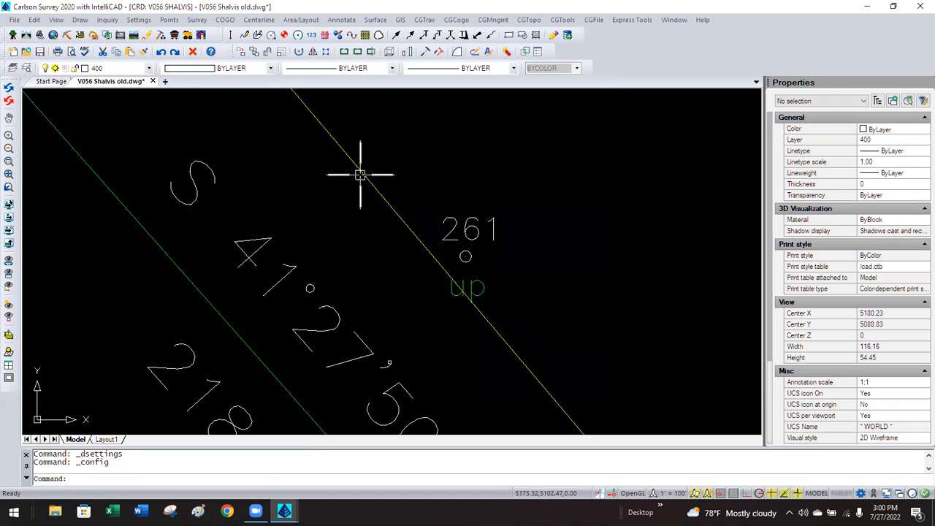
Open the System Variable Editor from Settings > IntelliCAD Settings.
left_click(139, 19)
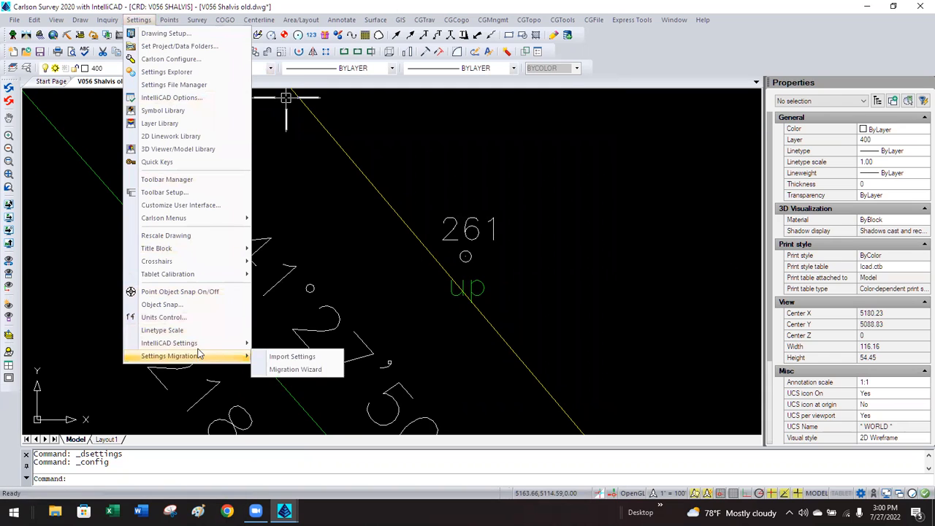
mouse_move(201, 348)
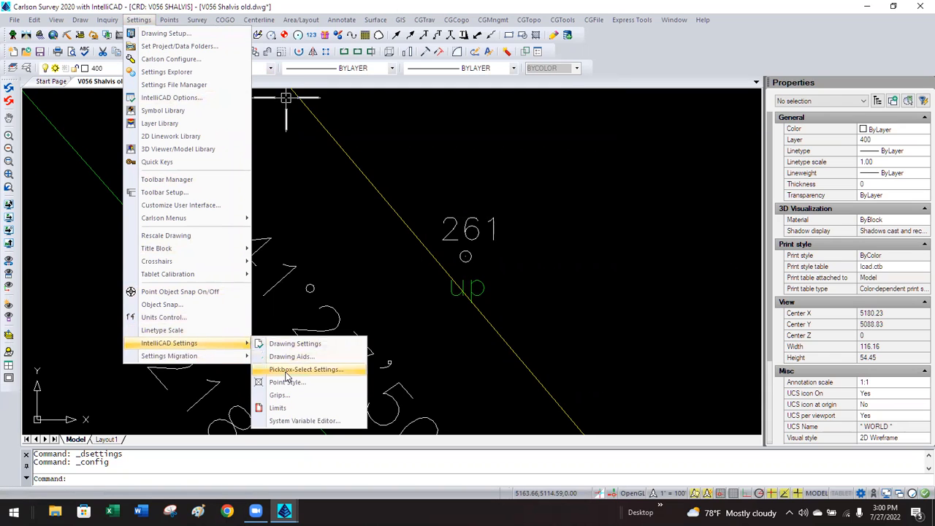
left_click(307, 422)
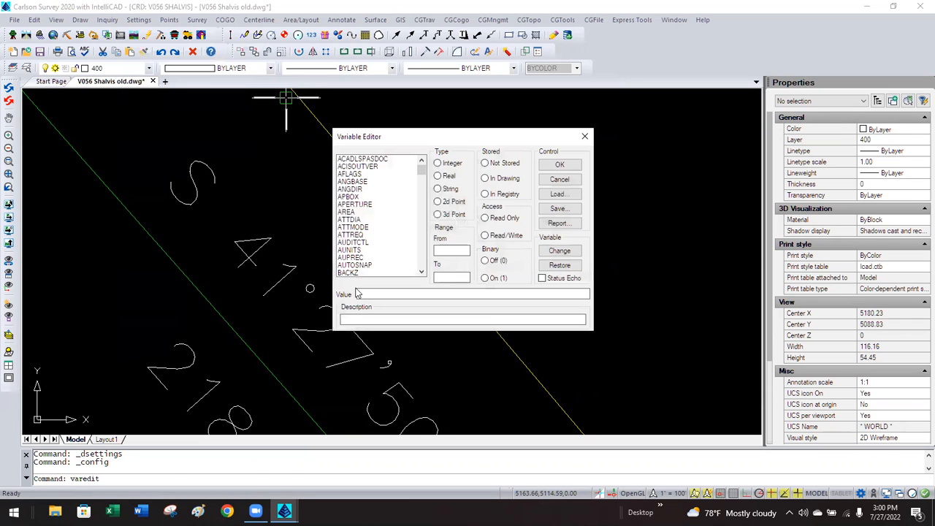
Scroll down the Variable Editor list and inspect the VIEWMODE and VIEWSIZE variables.
left_click_drag(422, 169, 421, 259)
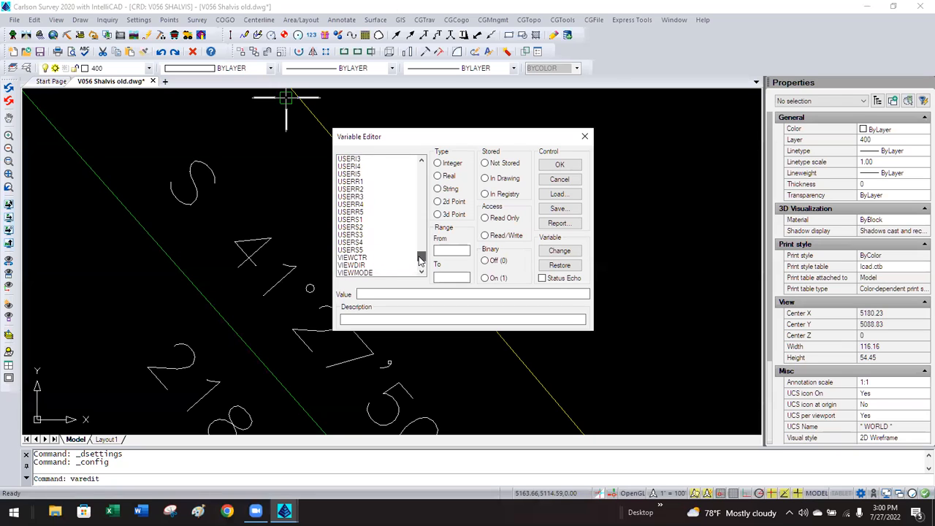
left_click(420, 271)
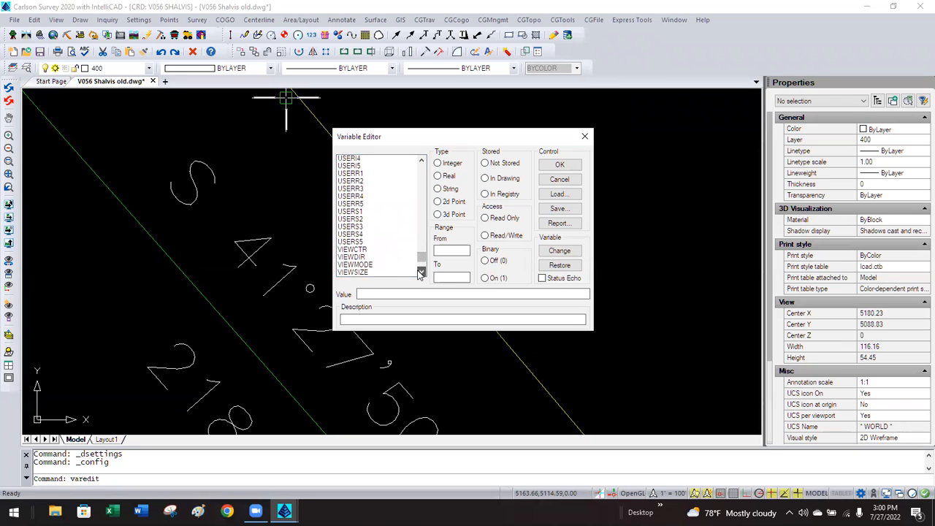
left_click(421, 271)
left_click(420, 271)
left_click(421, 271)
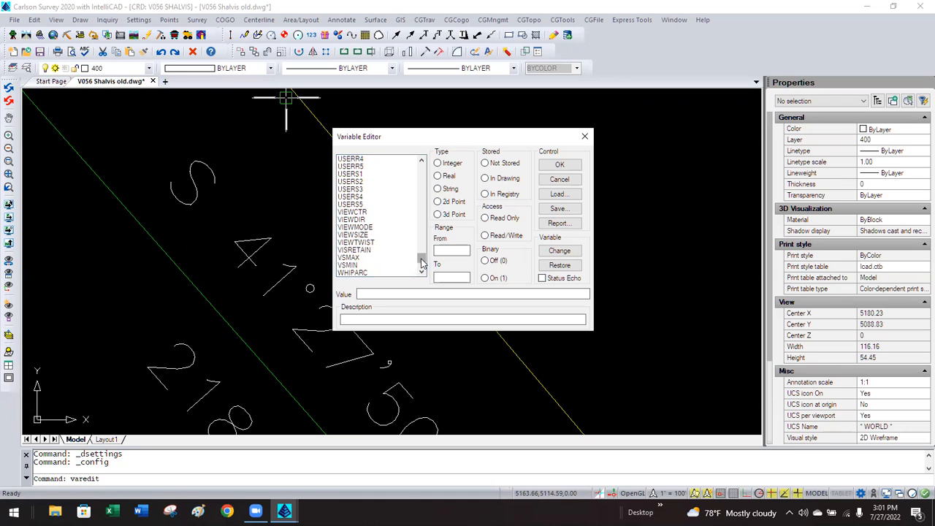
left_click_drag(421, 262, 425, 264)
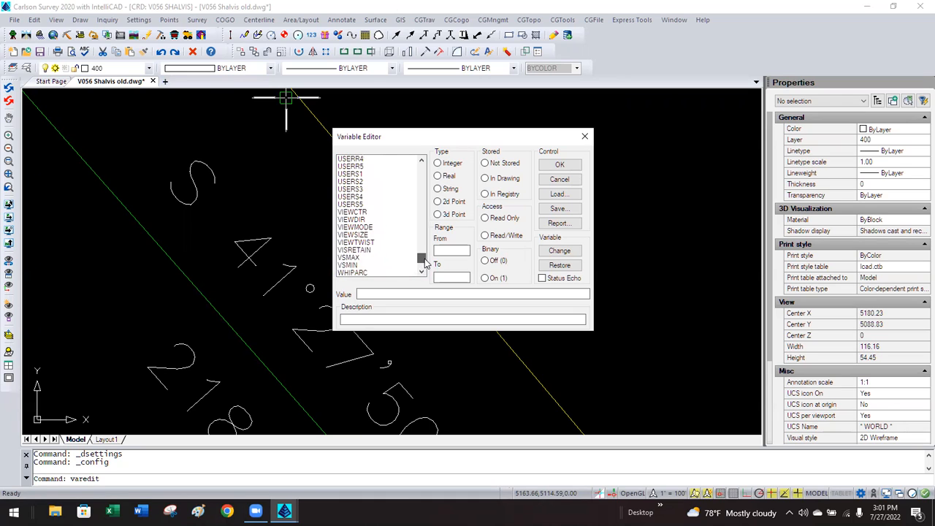
left_click(369, 228)
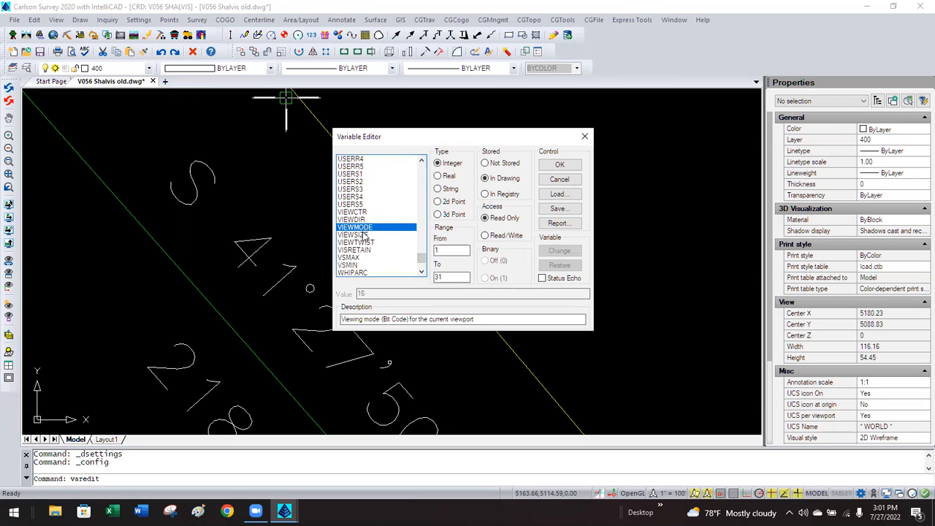
left_click(361, 236)
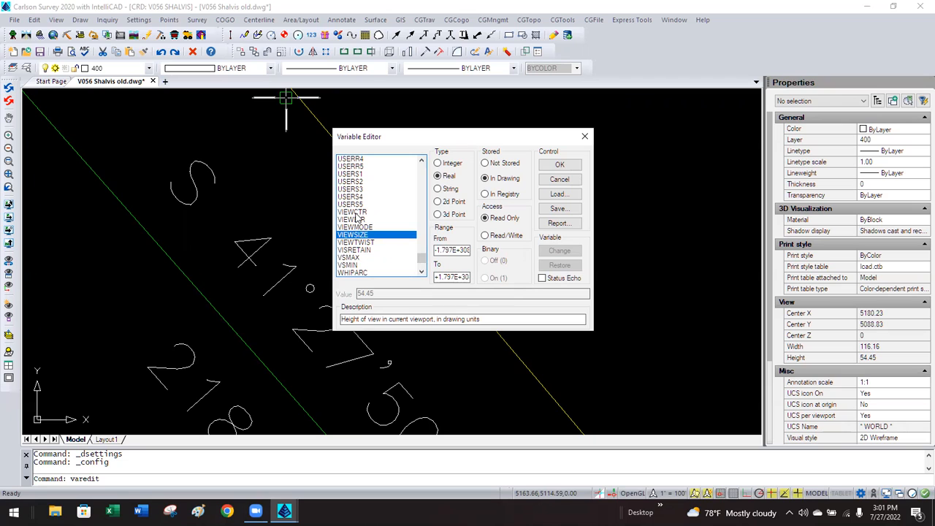
Inspect WORLDUCS, then show VSMIN's type, range and description.
left_click_drag(420, 258, 422, 281)
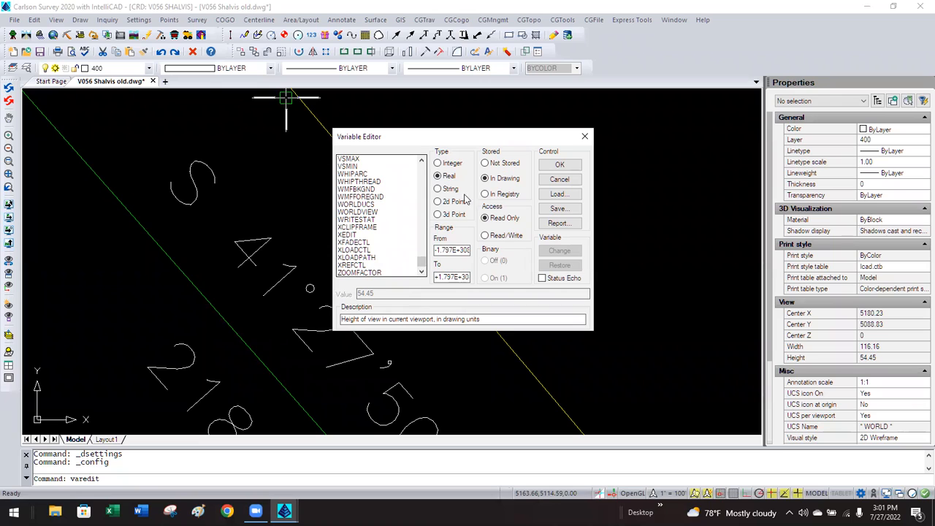
left_click(356, 205)
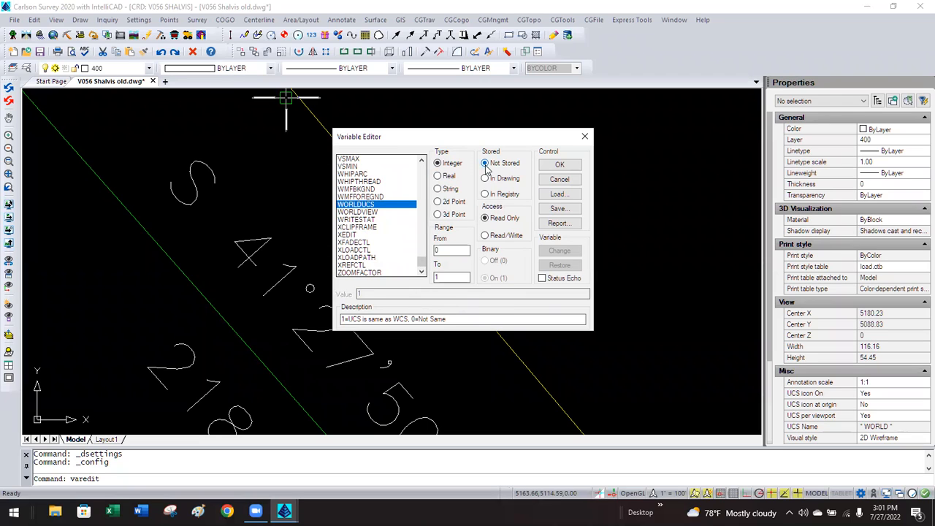
left_click(350, 167)
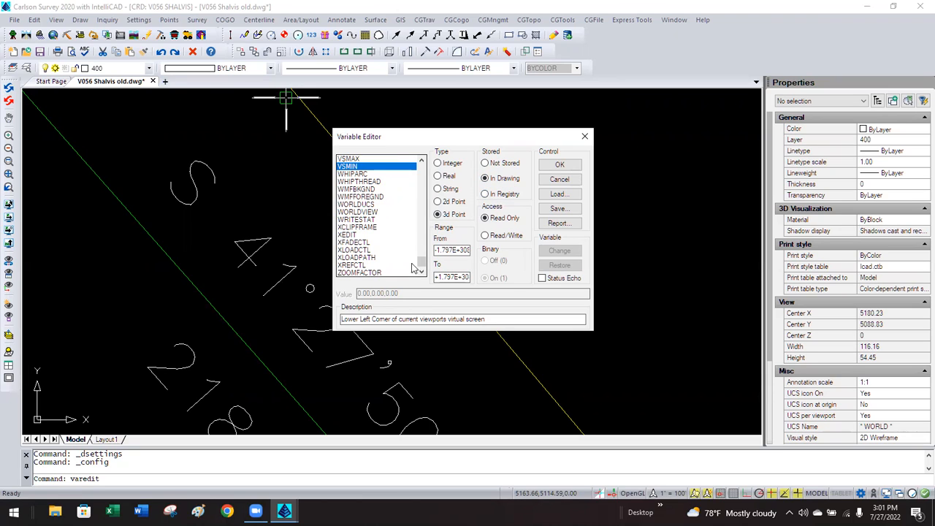
Scroll down and back up through the system variable list.
left_click_drag(421, 267, 425, 246)
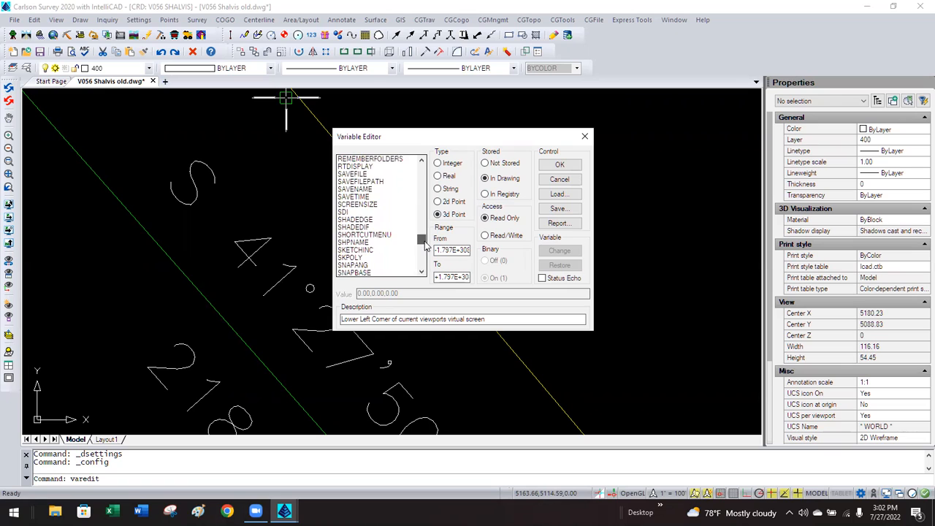
scroll(389, 248, "down", 2)
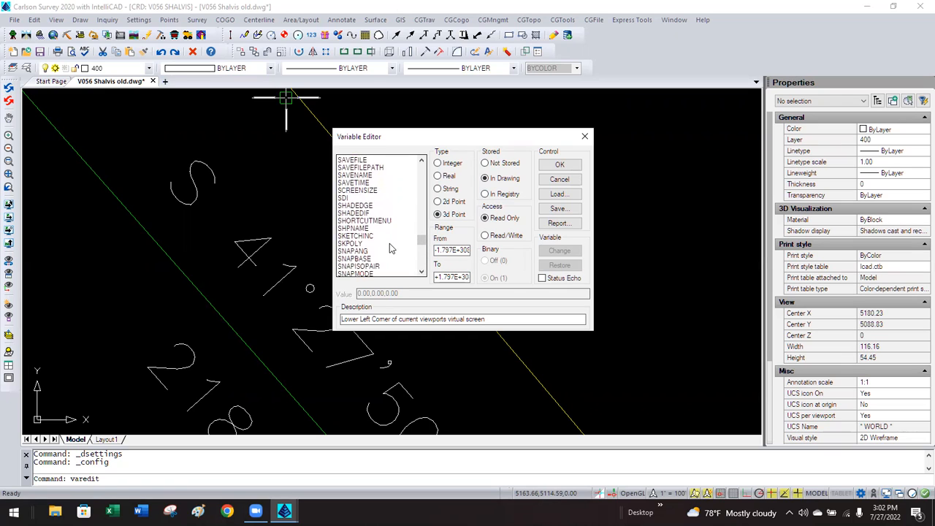
scroll(379, 237, "up", 3)
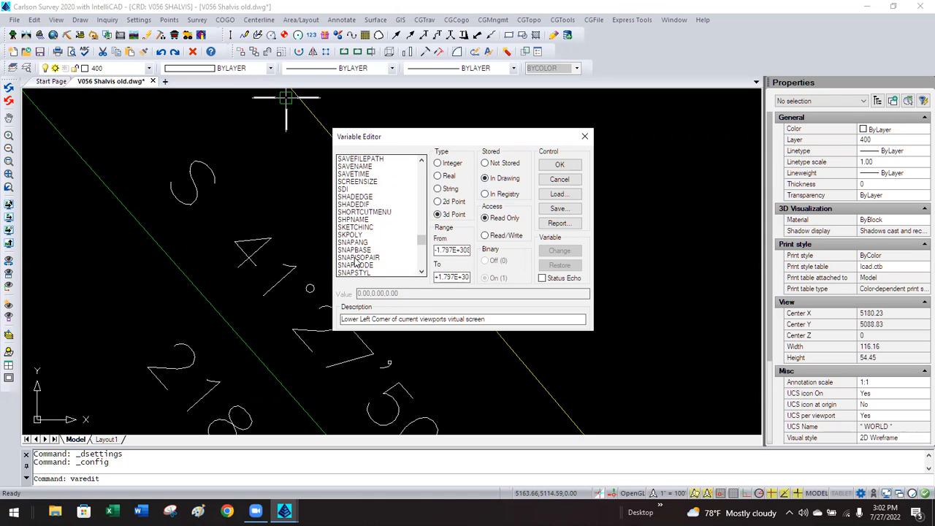
scroll(358, 263, "down", 3)
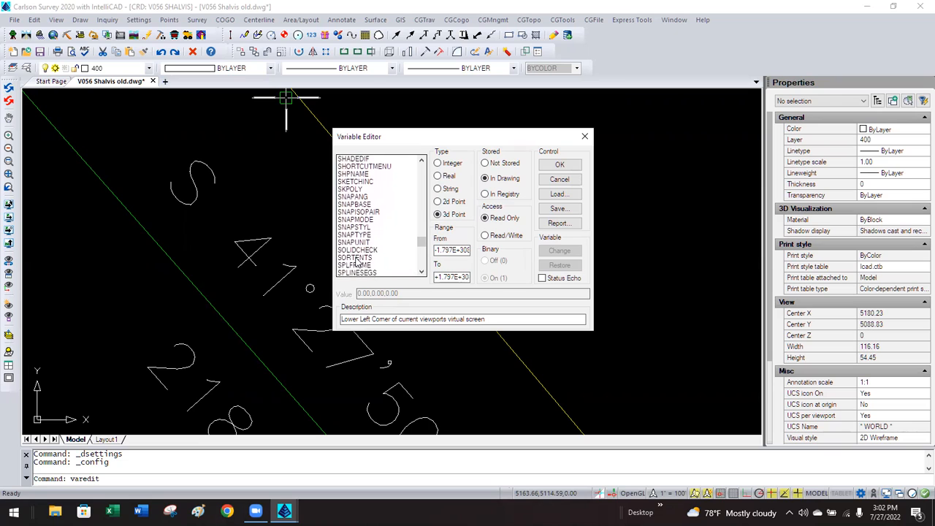
scroll(357, 262, "up", 6)
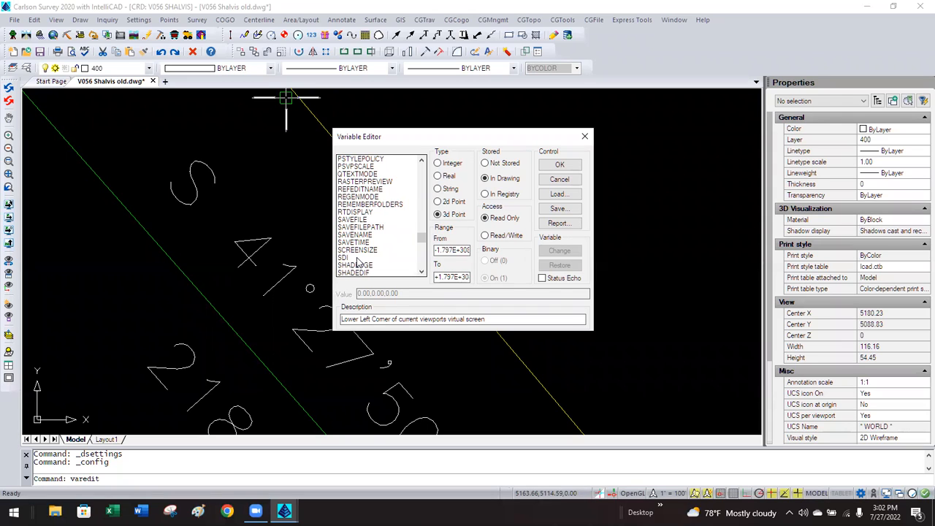
scroll(357, 263, "up", 2)
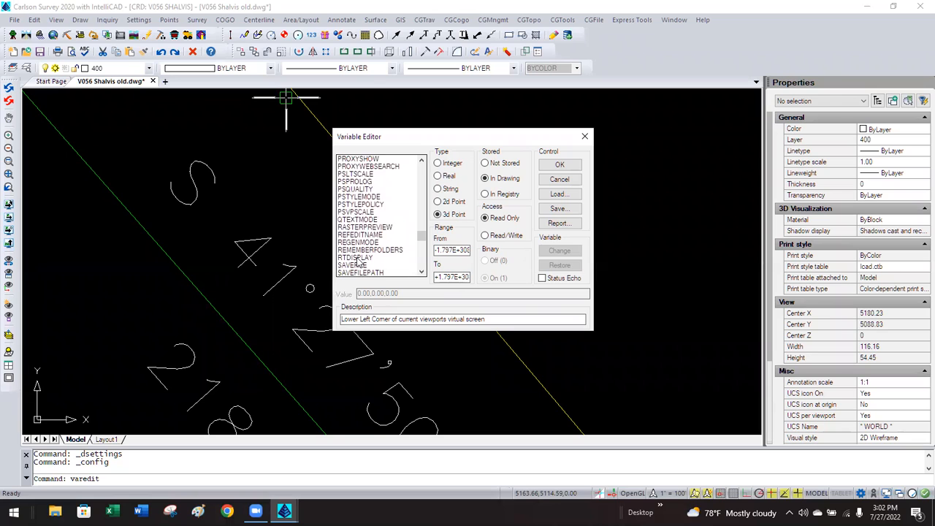
scroll(358, 263, "up", 4)
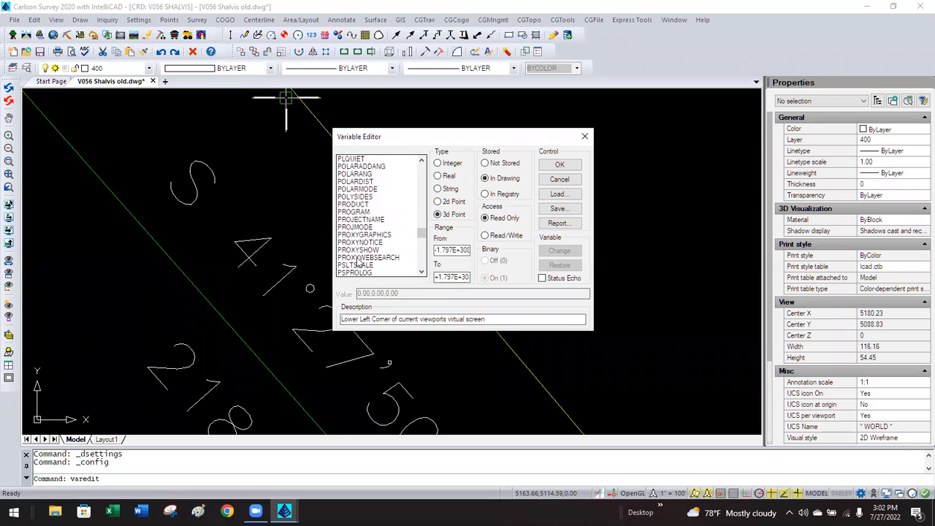
scroll(357, 264, "up", 2)
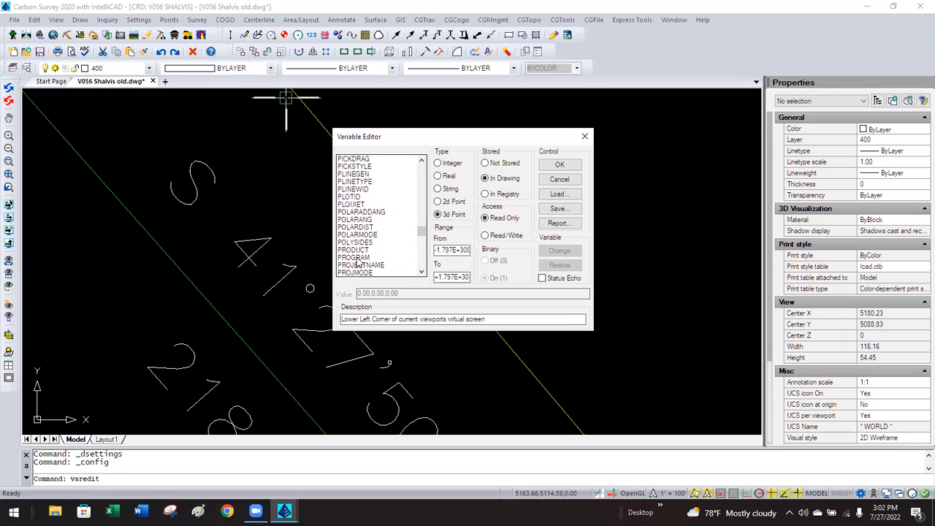
scroll(358, 264, "up", 1)
scroll(357, 264, "up", 5)
scroll(357, 259, "up", 1)
Return to the top of the list and cancel the Variable Editor without changes.
left_click_drag(421, 224, 420, 268)
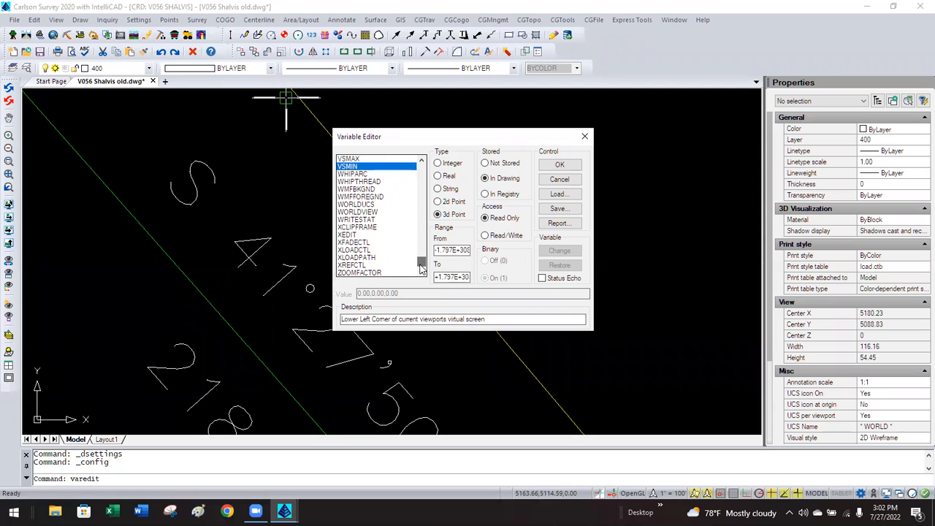
scroll(370, 242, "up", 3)
left_click_drag(422, 260, 431, 170)
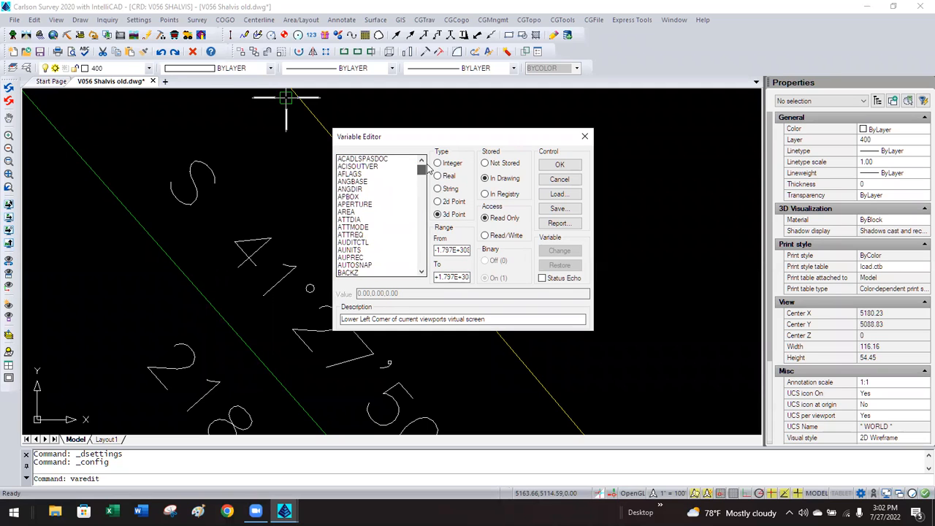
scroll(378, 210, "down", 2)
scroll(378, 209, "up", 2)
left_click(564, 182)
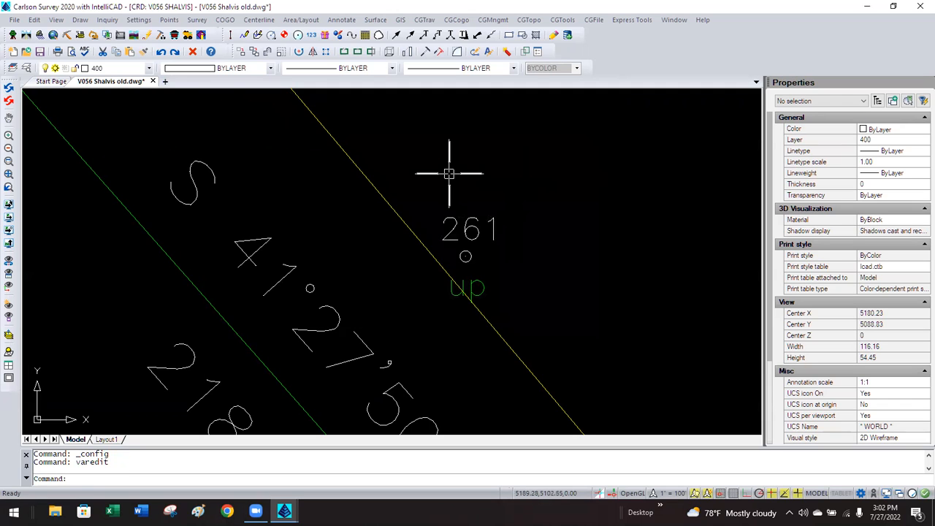
type("selection")
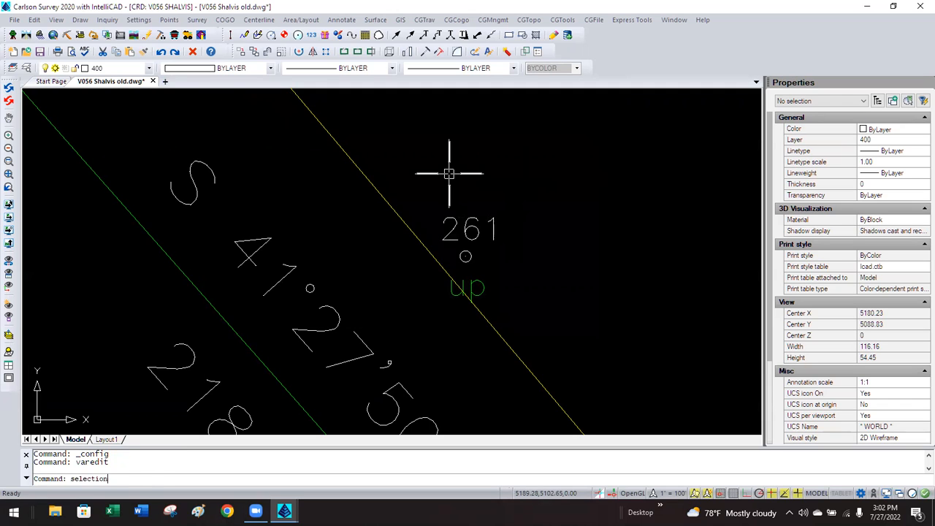
type("a")
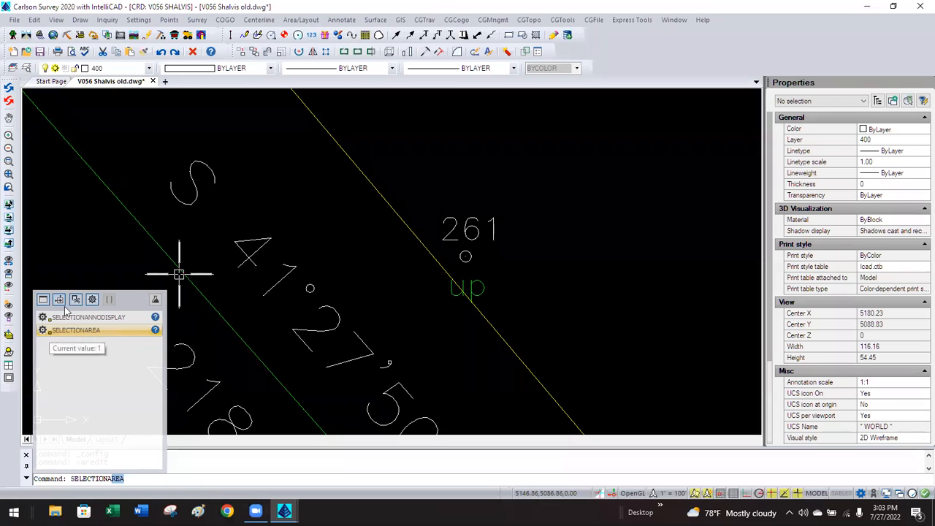
key("Escape")
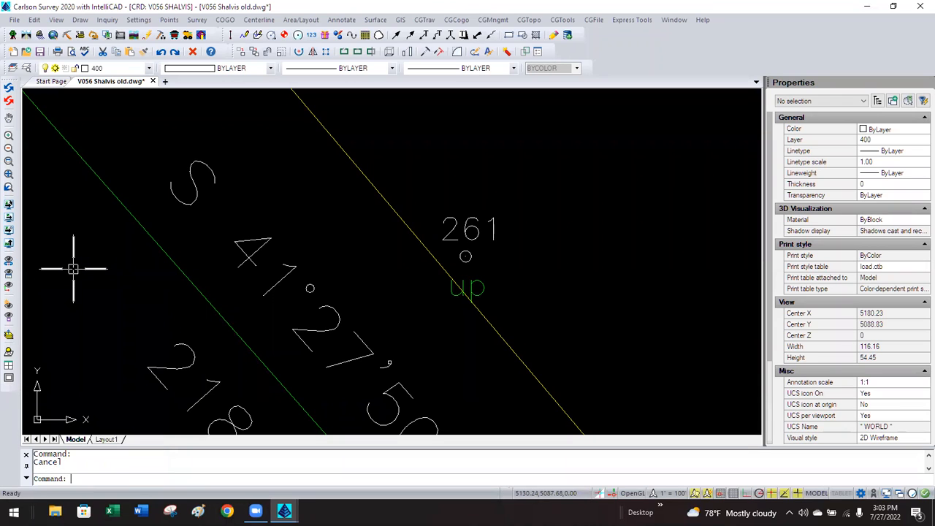
Start the VIEWRES command and read its help topic on curve display resolution.
type("VIEWRES")
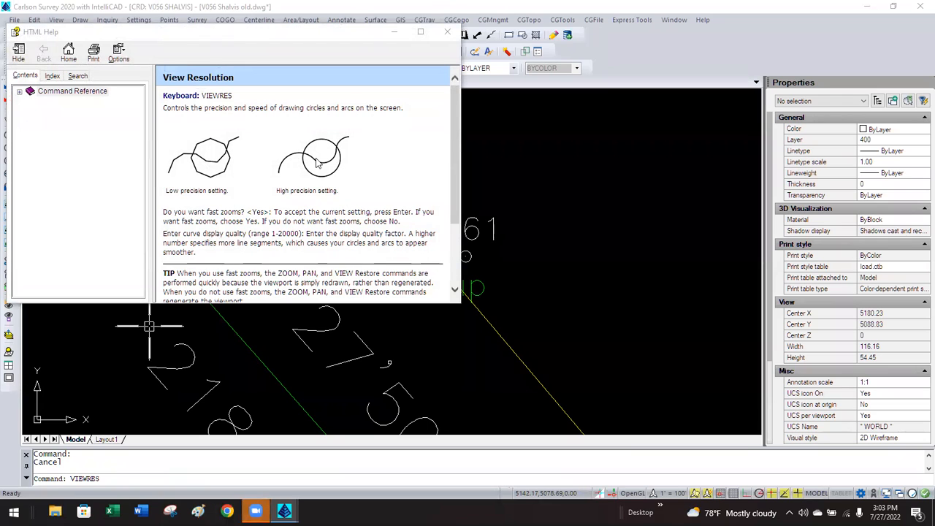
scroll(258, 199, "down", 3)
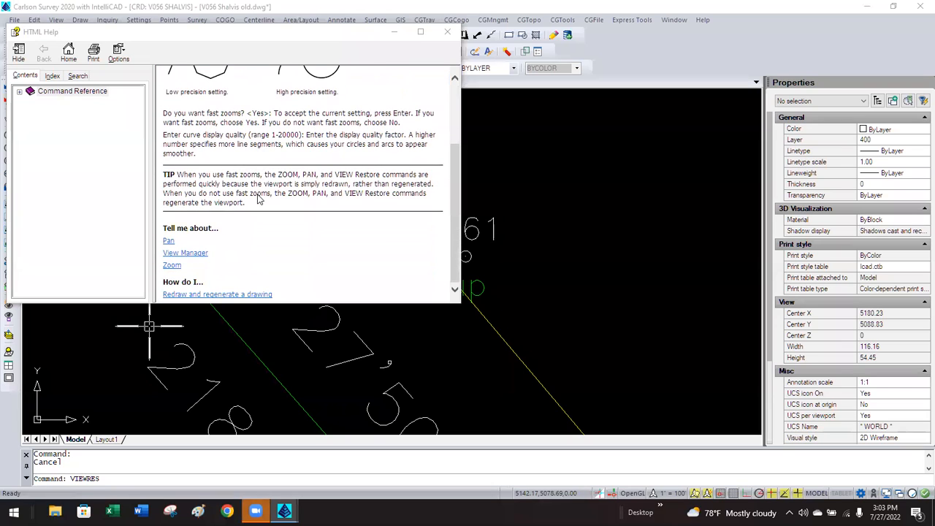
scroll(258, 199, "up", 3)
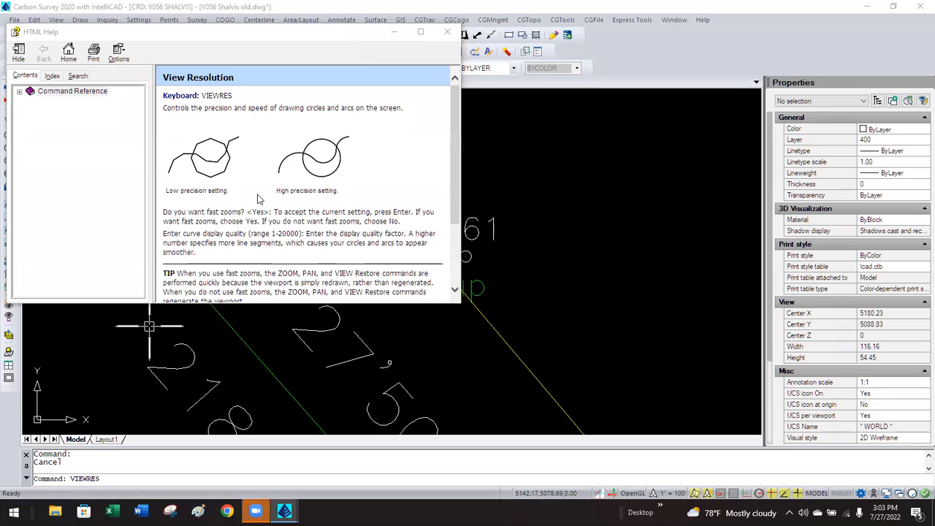
scroll(258, 199, "down", 3)
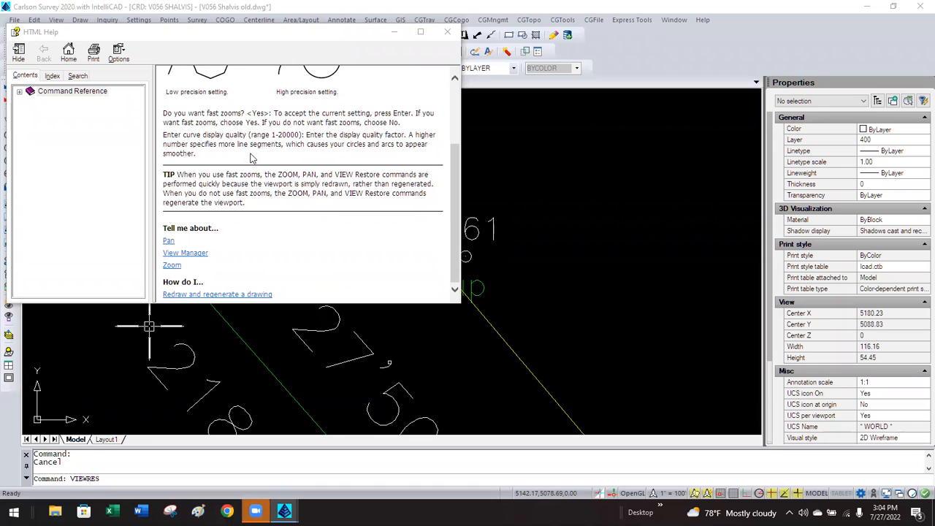
Follow the View Manager help link, then go back to the View Resolution topic.
left_click(191, 253)
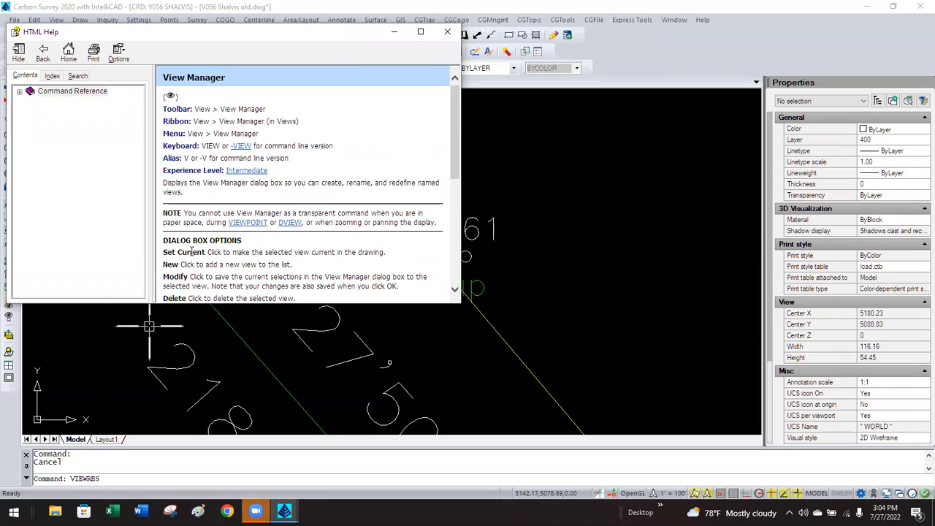
scroll(191, 252, "down", 2)
scroll(191, 252, "down", 5)
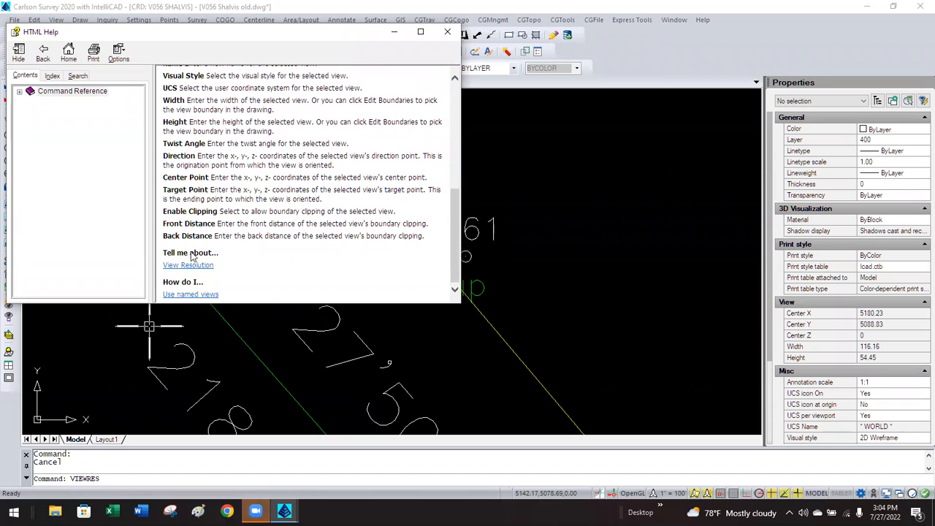
left_click(195, 266)
Reread the View Resolution topic and close help, leaving VIEWRES pending.
scroll(195, 266, "down", 3)
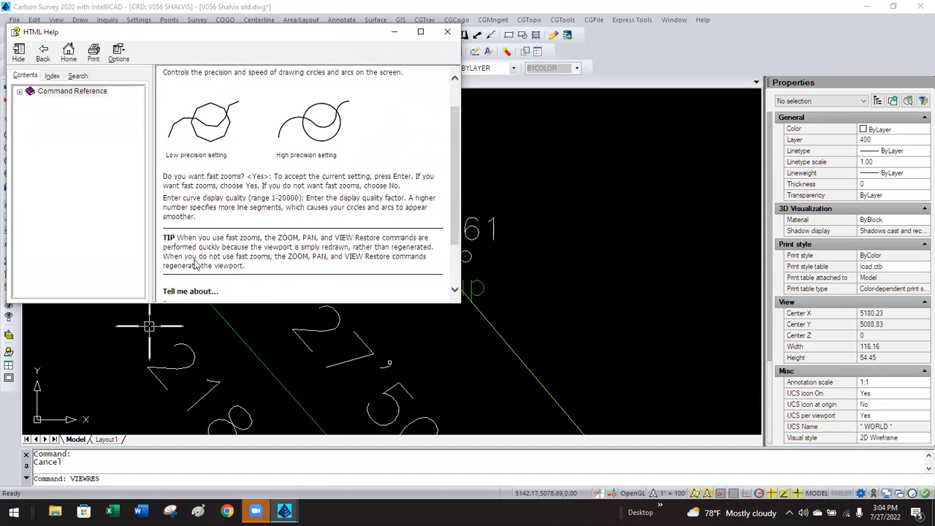
scroll(195, 264, "up", 3)
scroll(195, 264, "down", 3)
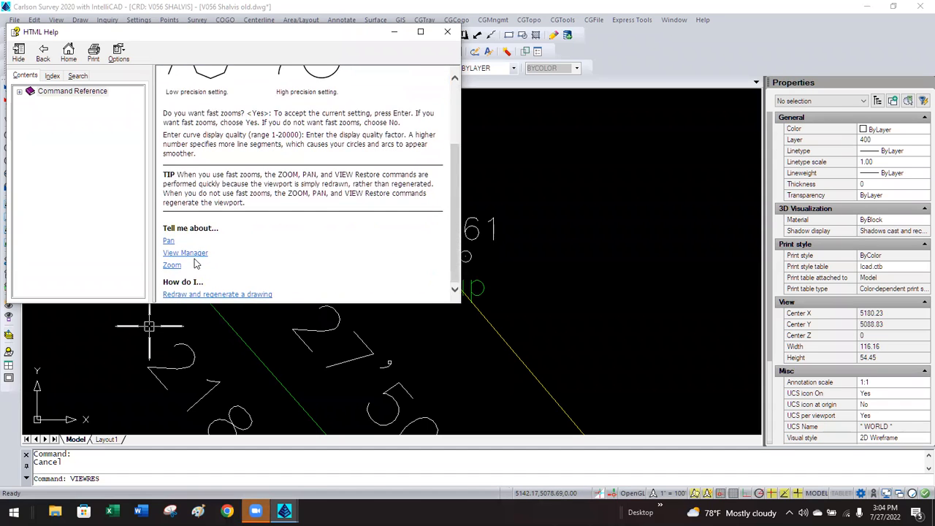
scroll(195, 265, "up", 3)
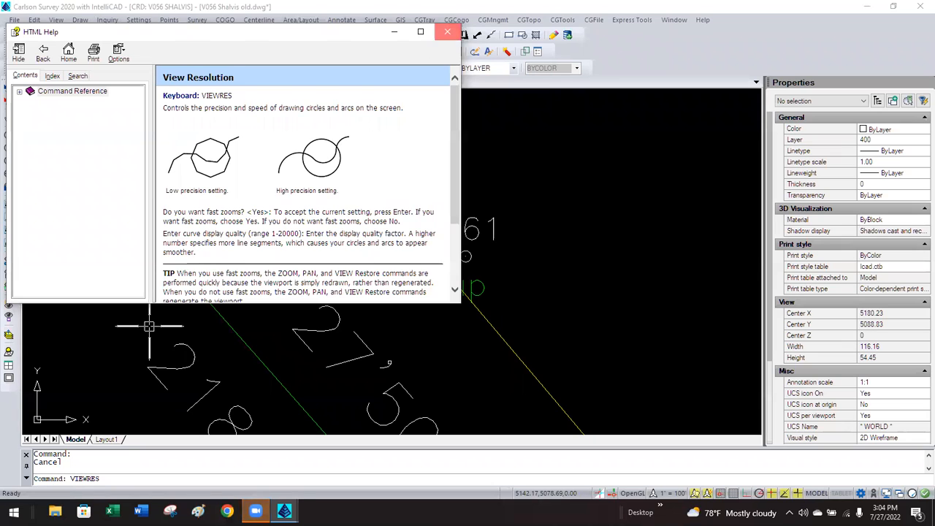
left_click(447, 32)
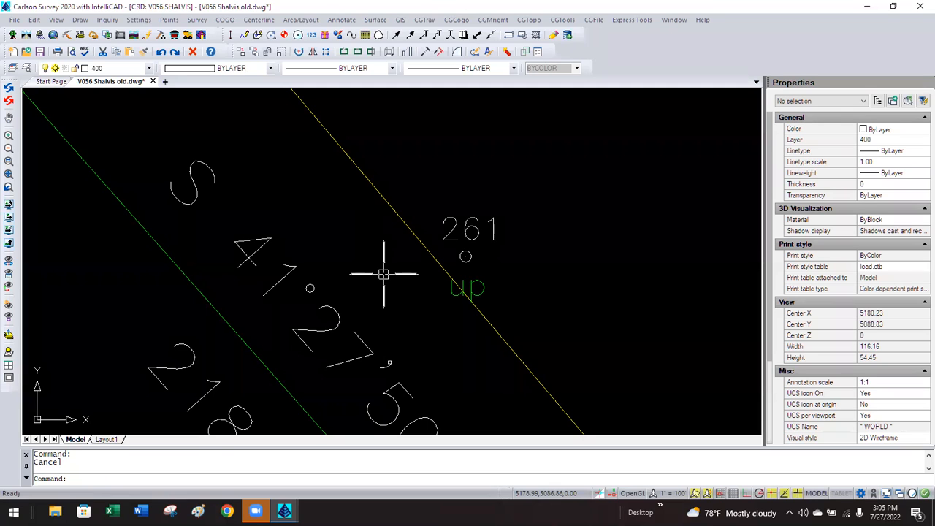
Zoom out from the S 41°27'50" E 218.00' boundary label to see all the lots and their labels.
left_click(368, 275)
left_click(367, 272)
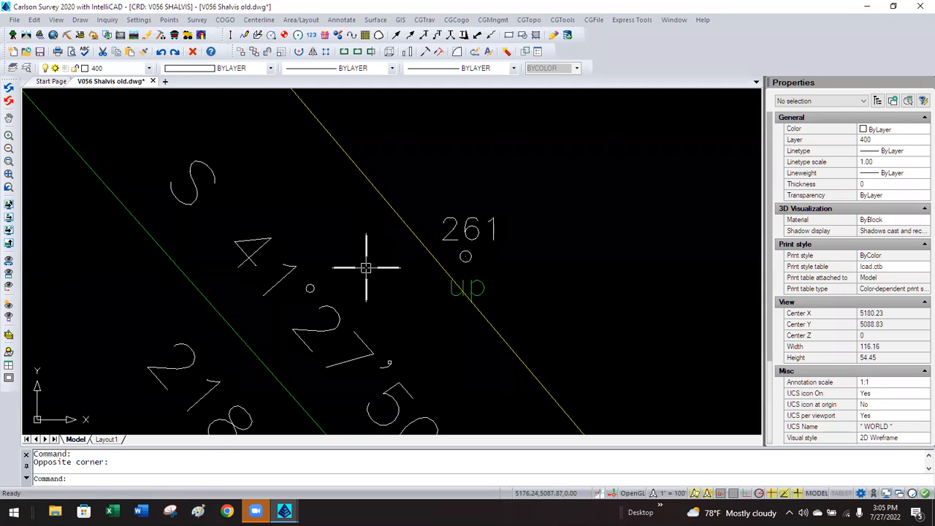
scroll(352, 225, "down", 4)
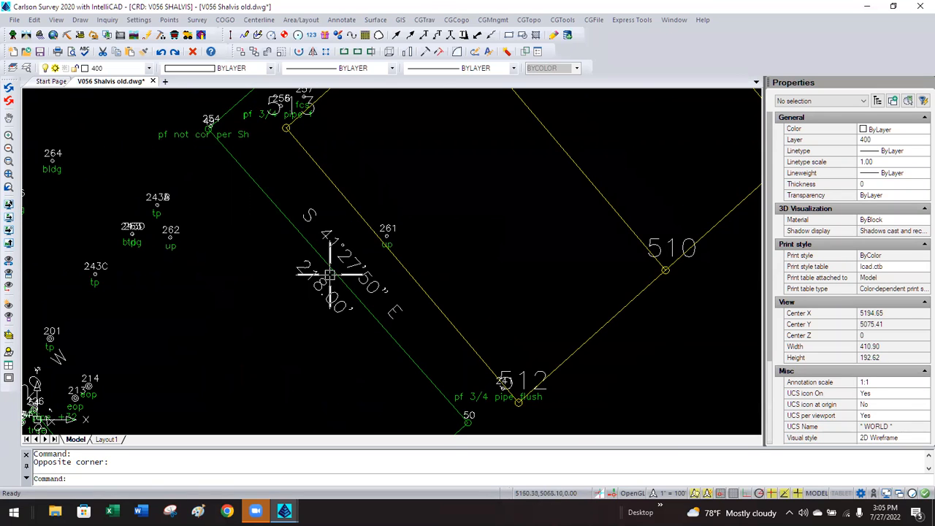
scroll(310, 286, "down", 5)
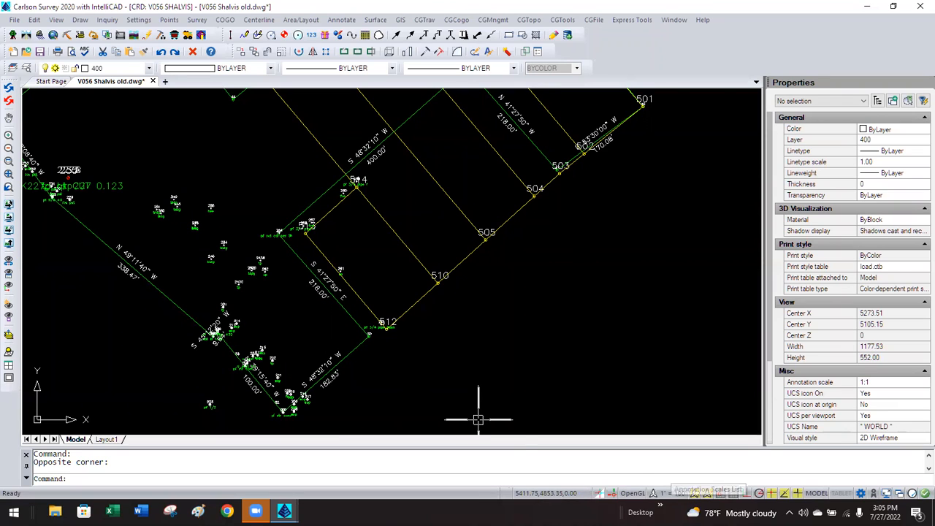
left_click(138, 20)
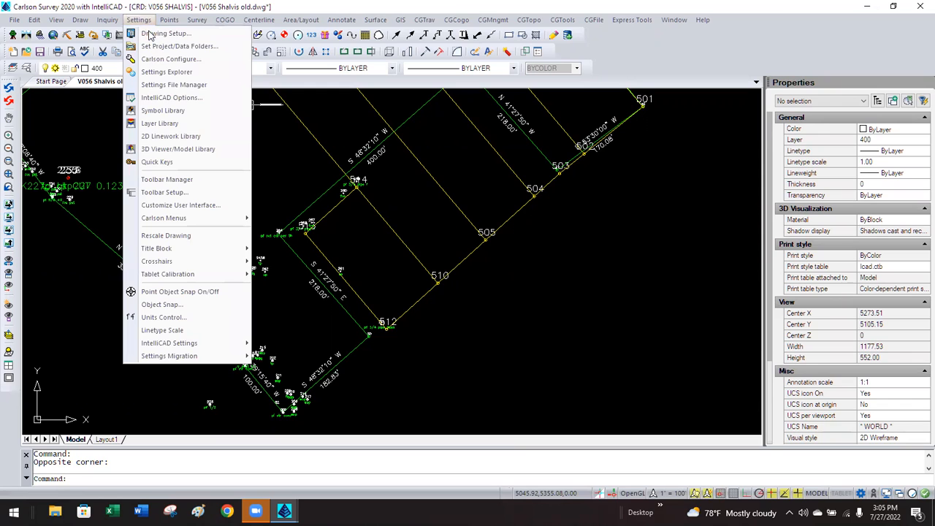
left_click(150, 35)
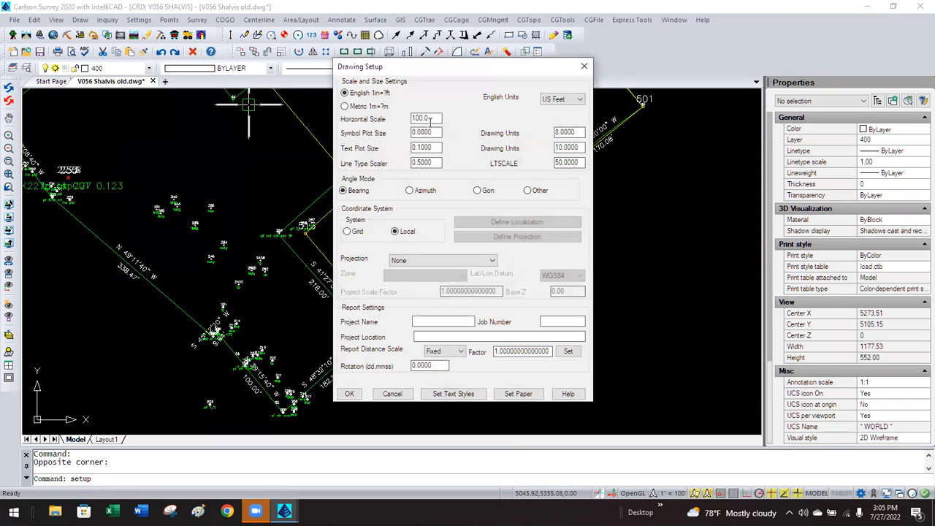
left_click(391, 394)
left_click(138, 20)
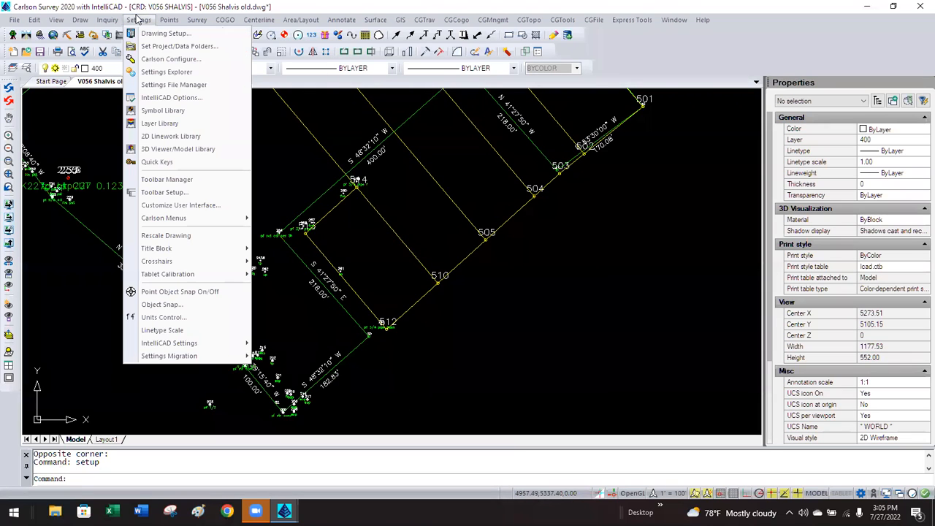
left_click(169, 59)
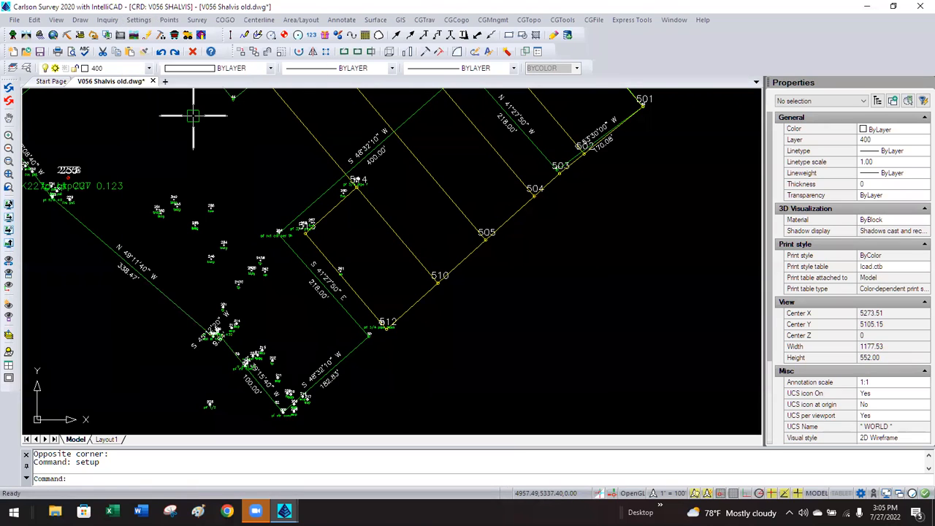
left_click(387, 195)
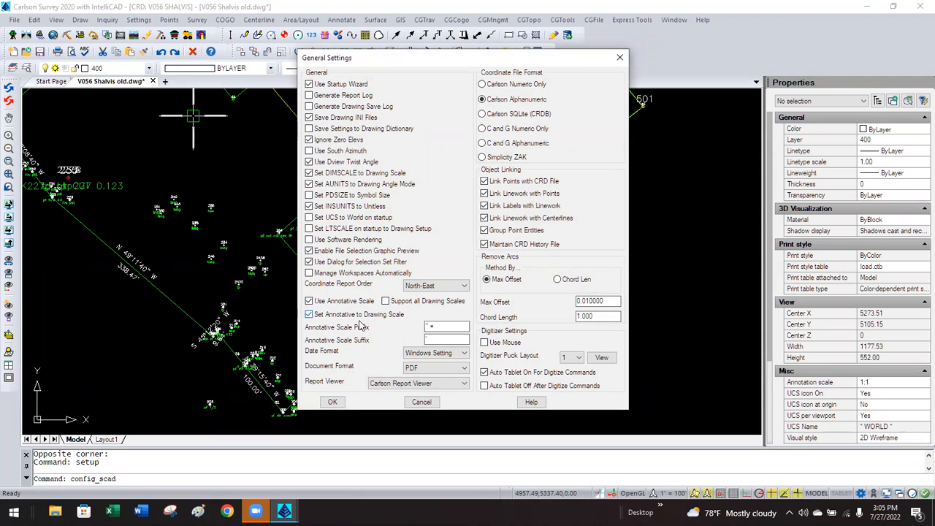
left_click(333, 402)
left_click(379, 283)
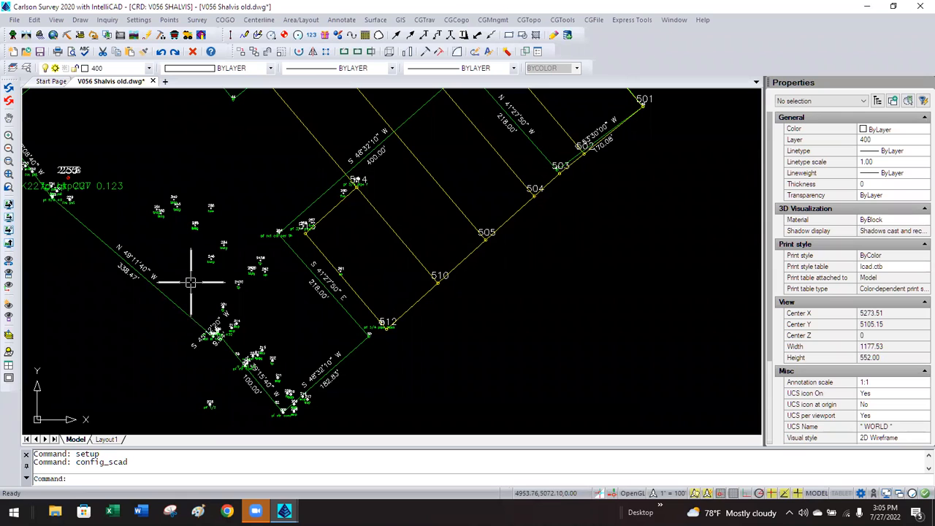
Zoom out until the full parcel outline and every labelled lot line fit in view.
scroll(284, 318, "down", 2)
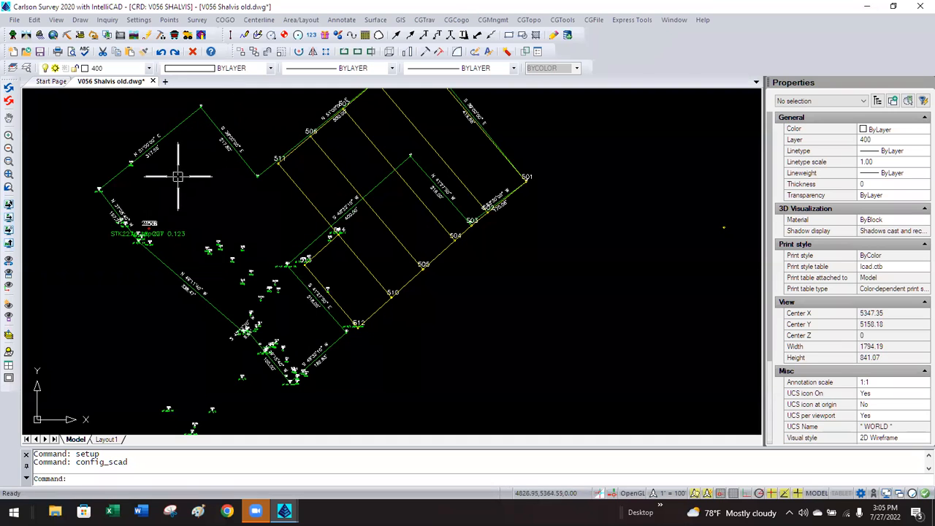
scroll(321, 205, "down", 3)
scroll(333, 196, "up", 3)
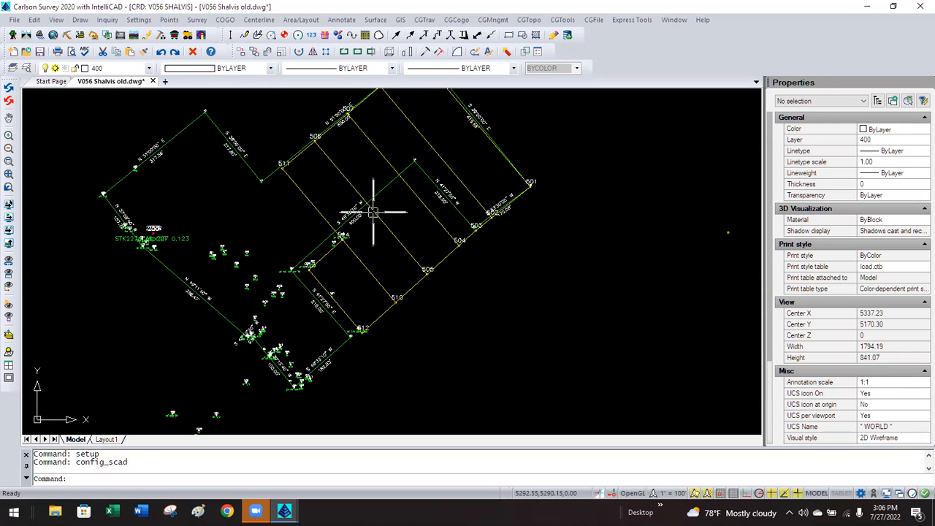
Select the S 48°32'10" W label with all similar labels and set Annotative to Yes.
left_click(351, 212)
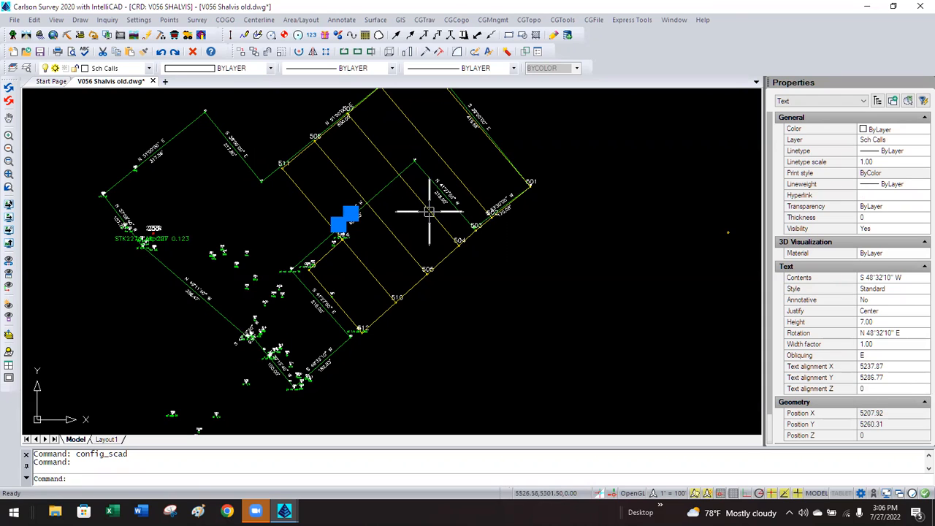
right_click(634, 197)
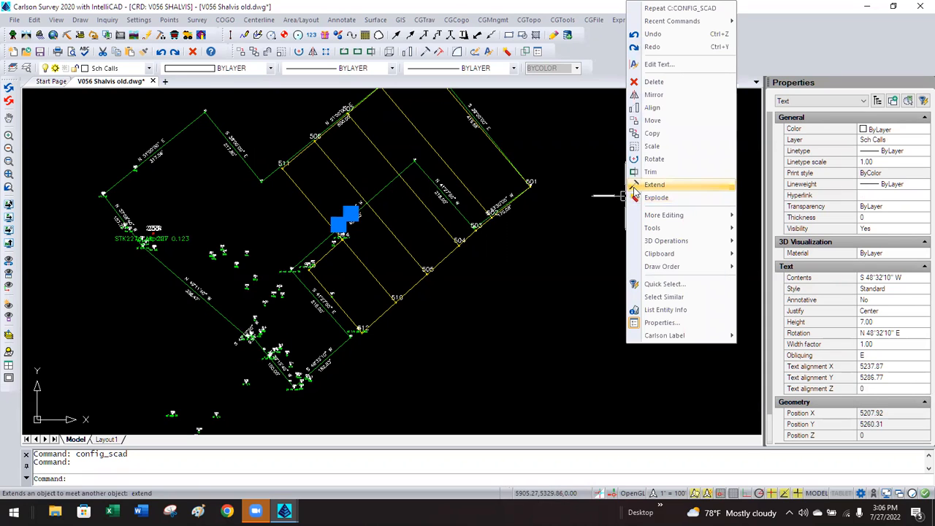
left_click(684, 297)
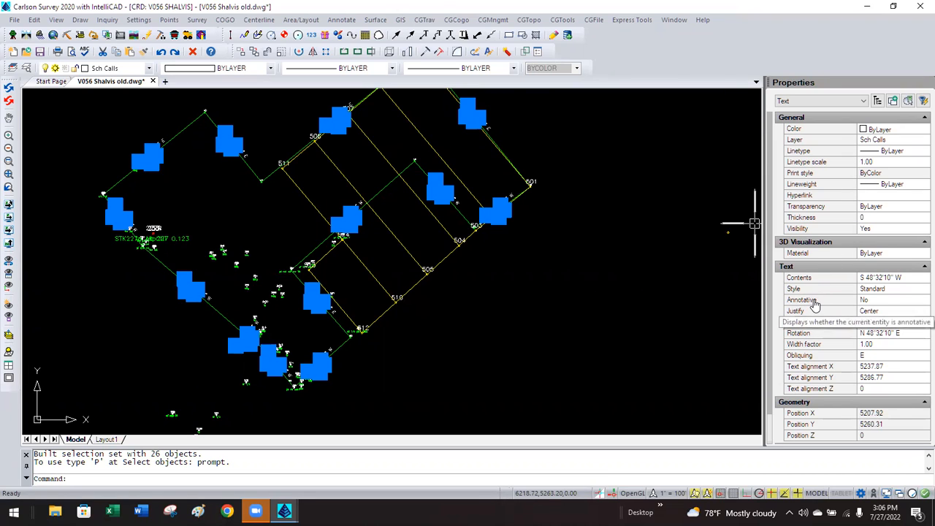
left_click(871, 301)
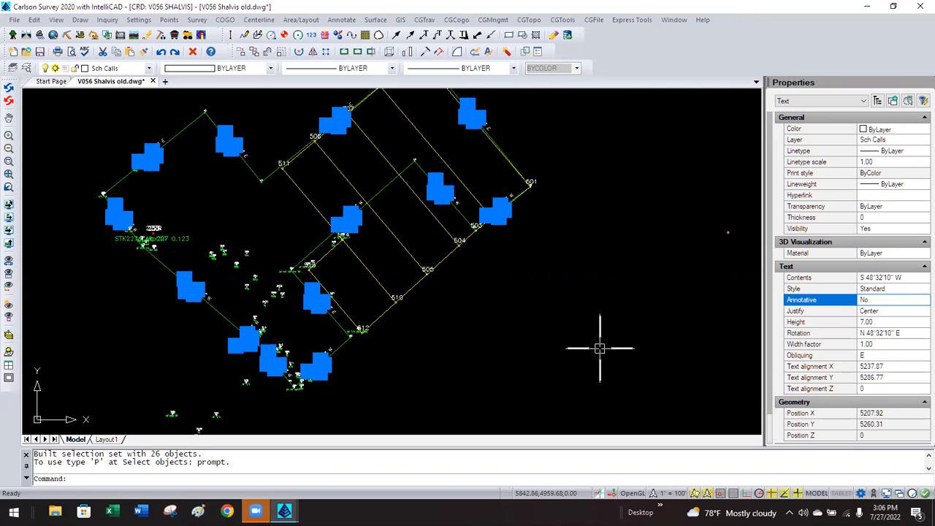
left_click(899, 301)
left_click(873, 313)
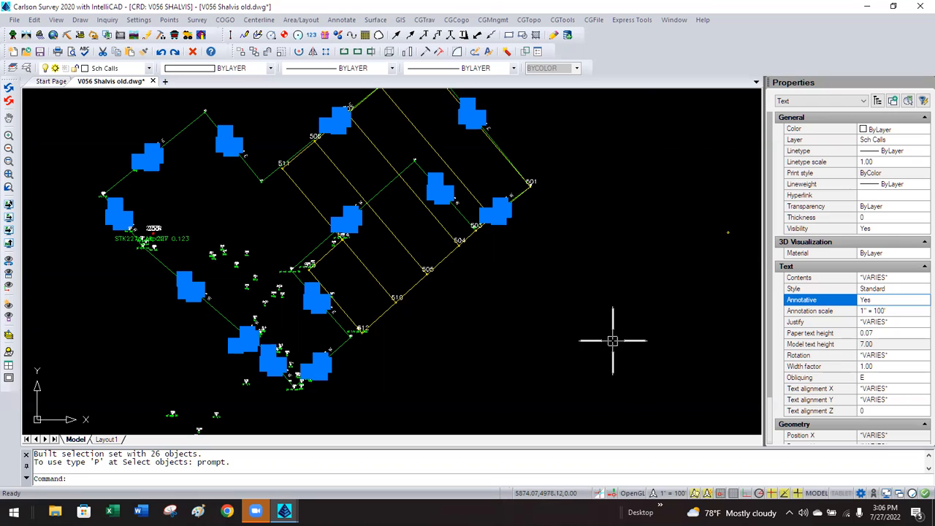
Change the selected labels' paper text height from 0.07 to 0.15.
left_click(879, 343)
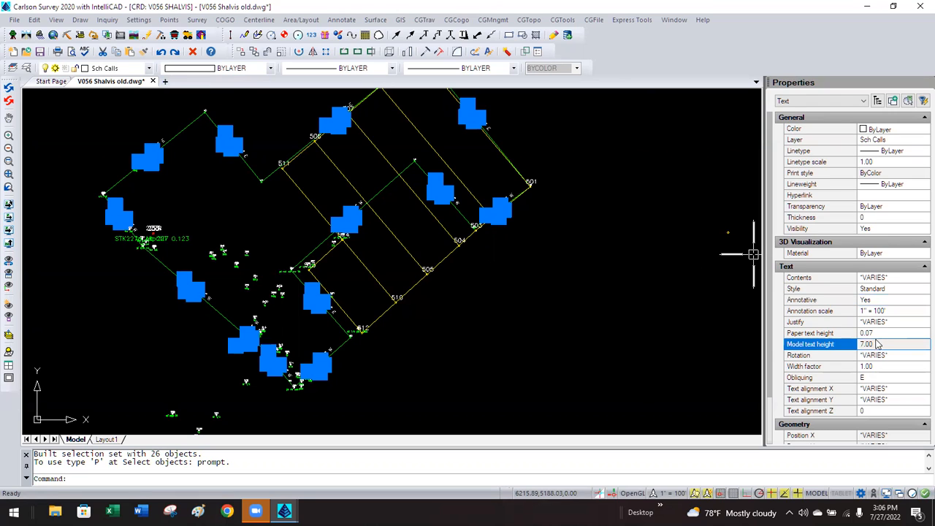
left_click(879, 333)
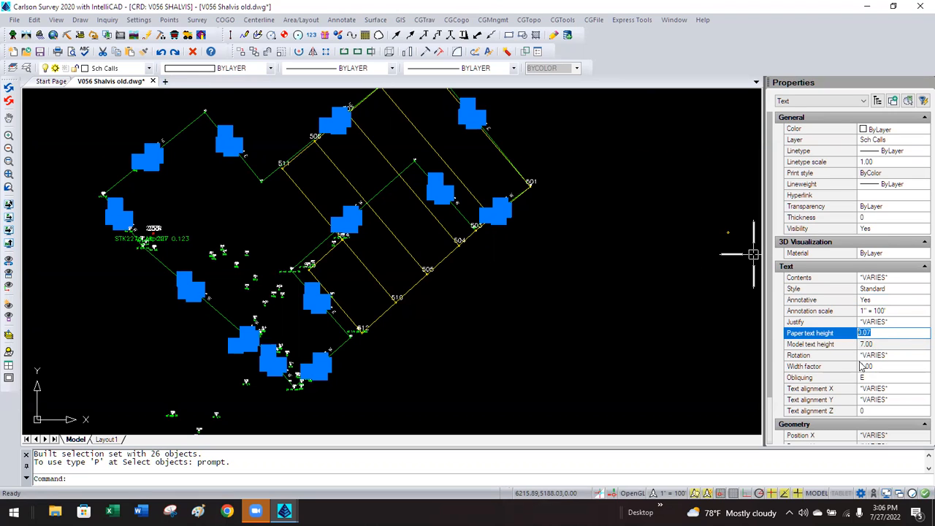
key("BackSpace")
type("15")
key("Return")
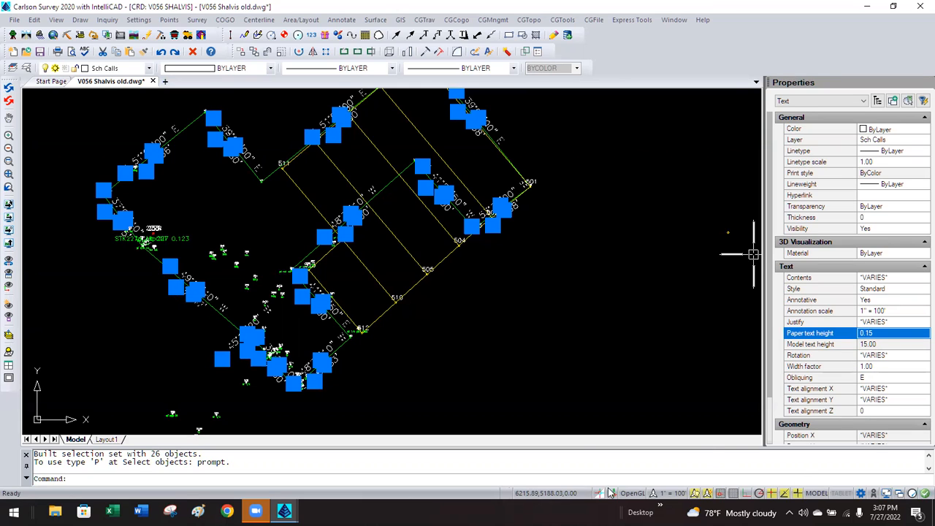
right_click(514, 312)
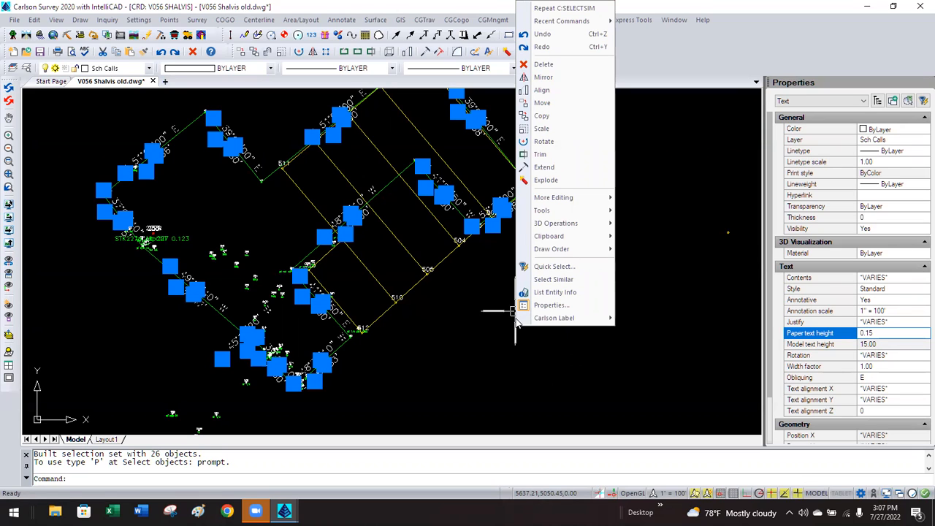
key("Escape")
key("Escape")
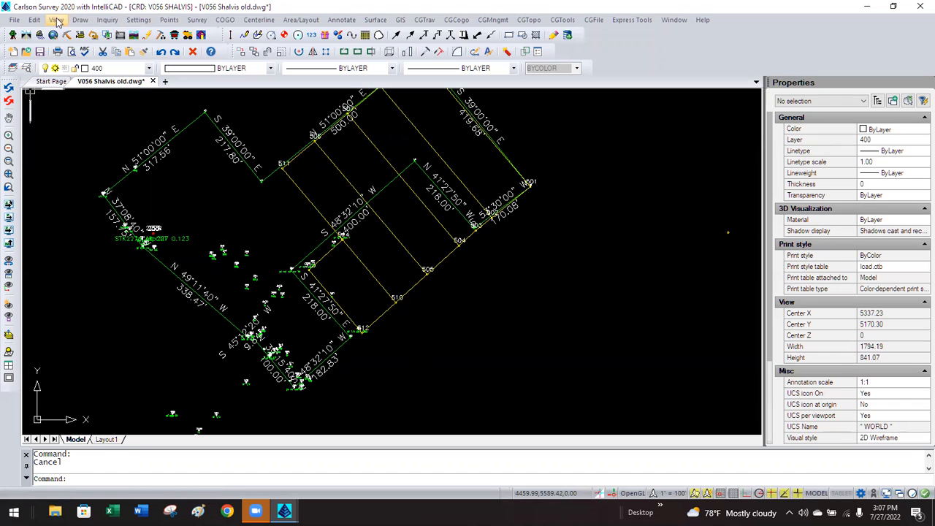
Set the horizontal scale to 50 in Drawing Setup.
left_click(138, 20)
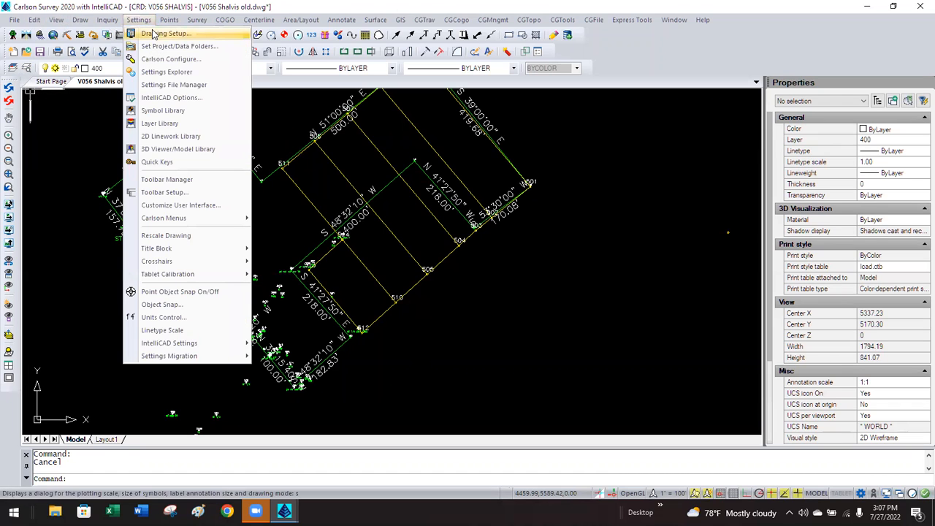
left_click(155, 32)
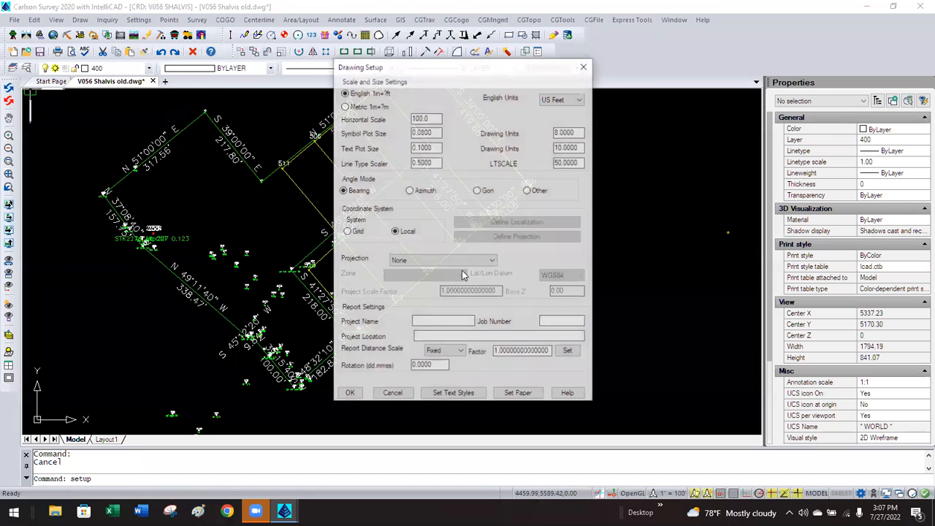
double_click(438, 118)
type("50")
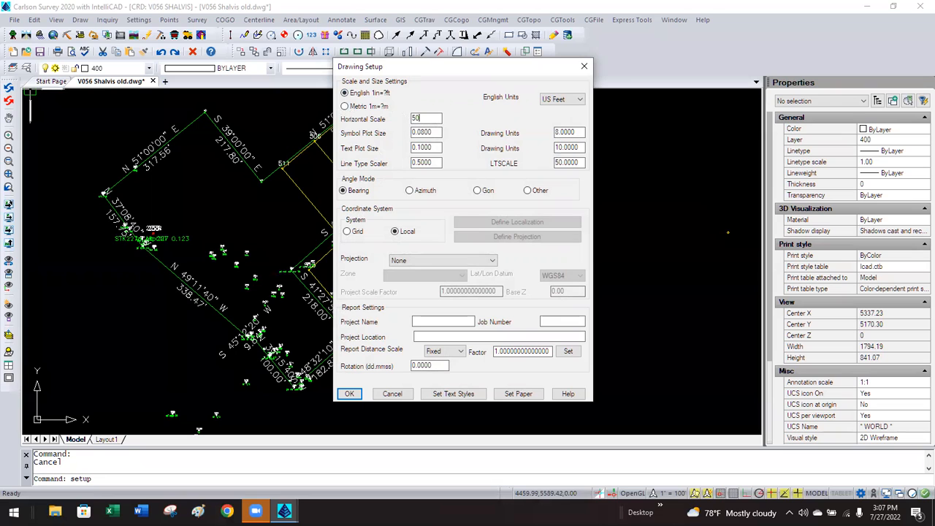
left_click(345, 395)
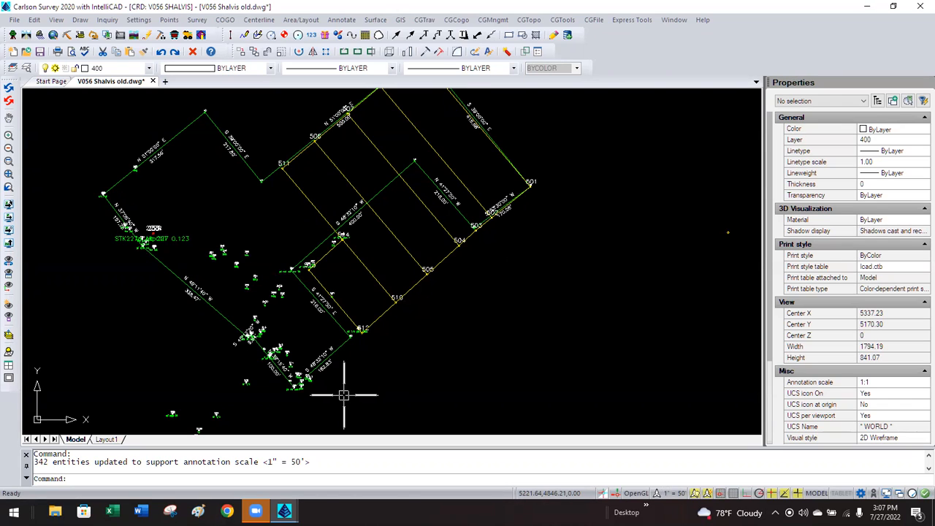
Check the 218.00' label's annotation scale list, which now includes 1" = 50'.
left_click(439, 194)
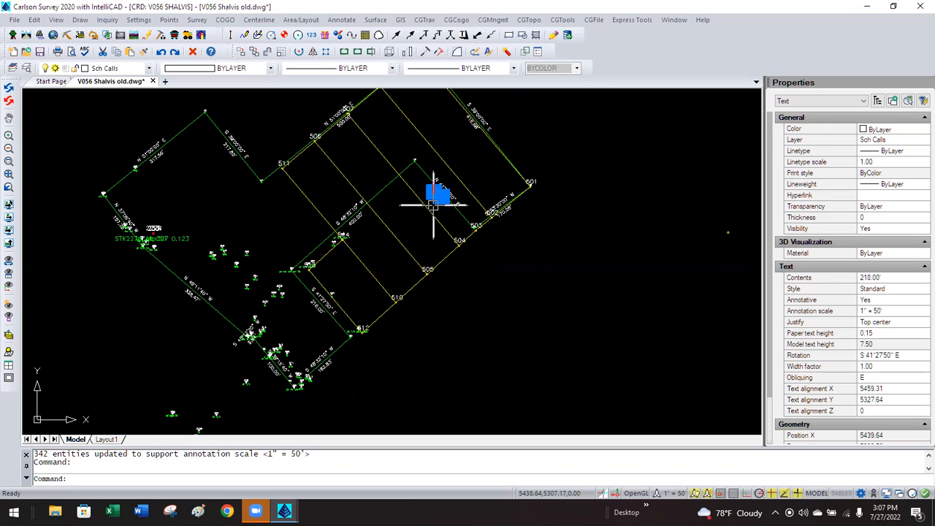
left_click(907, 315)
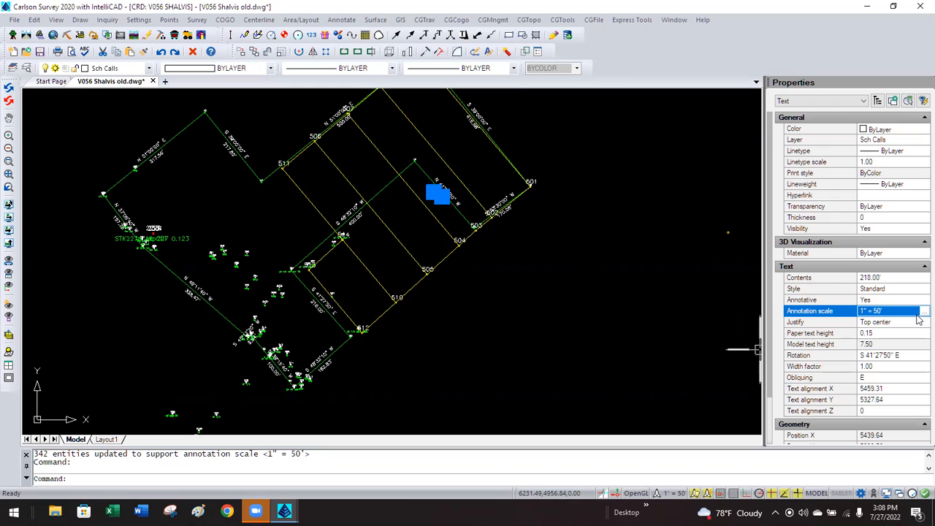
left_click(922, 311)
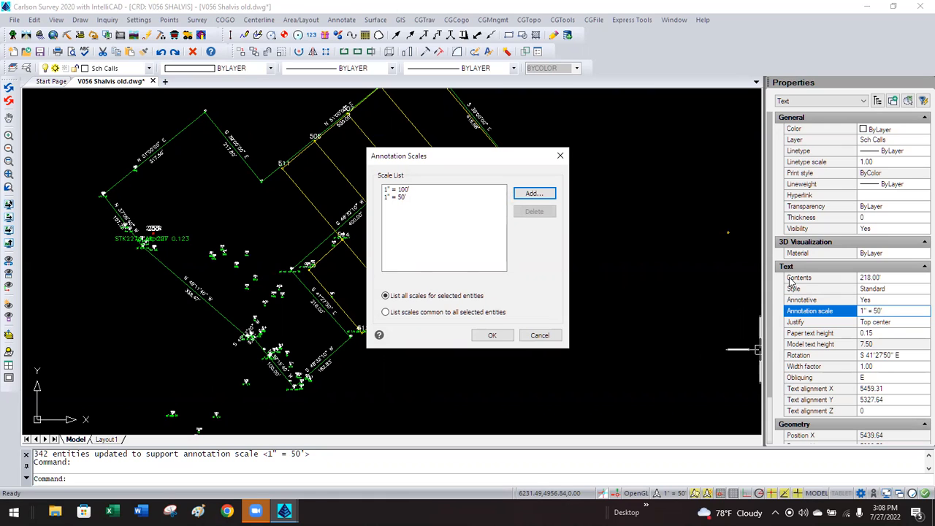
left_click(493, 336)
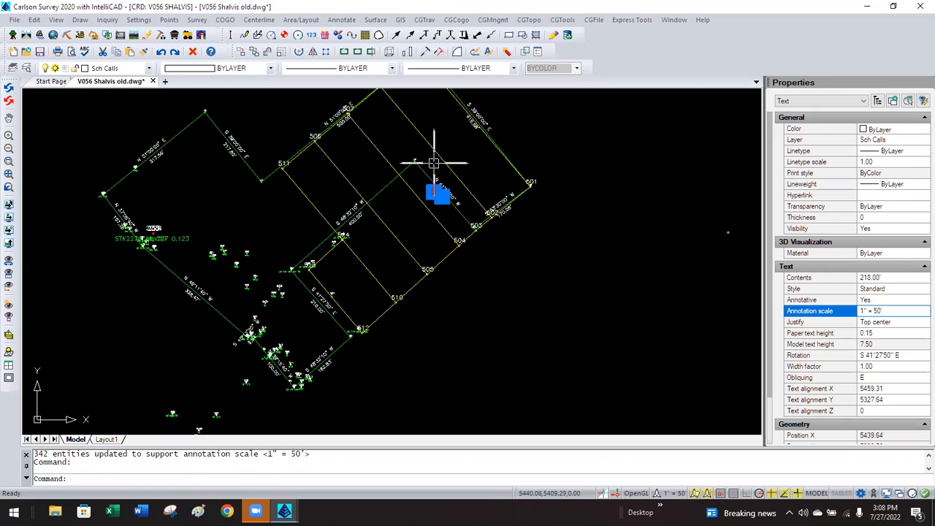
Set the horizontal scale to 30 in Drawing Setup.
left_click(146, 21)
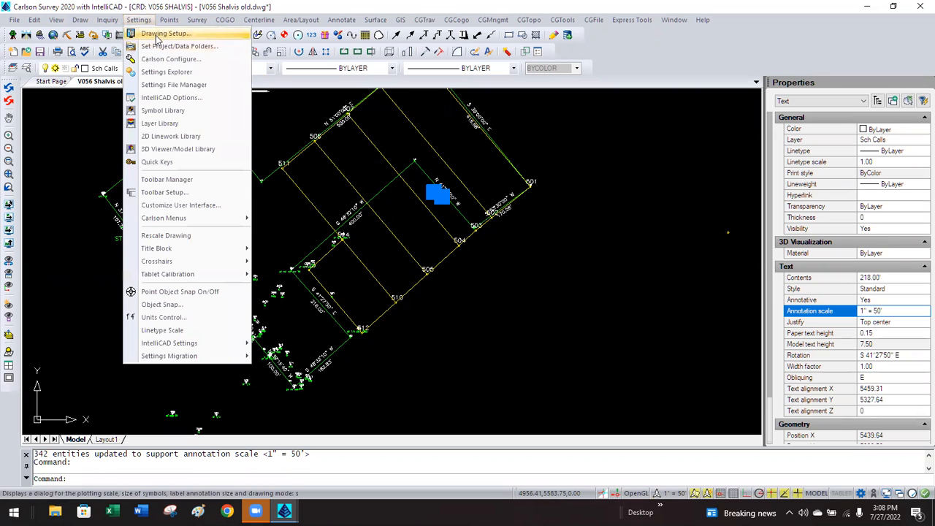
left_click(156, 37)
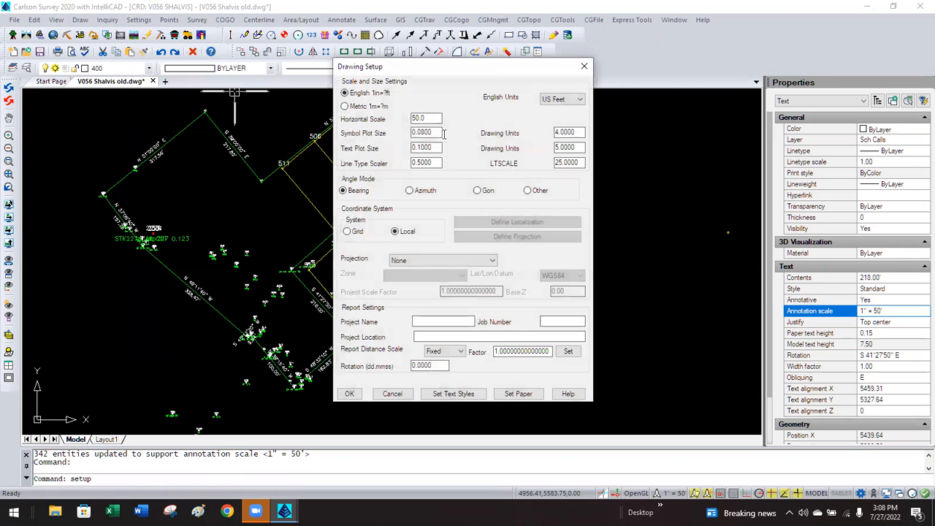
type("30")
left_click(349, 393)
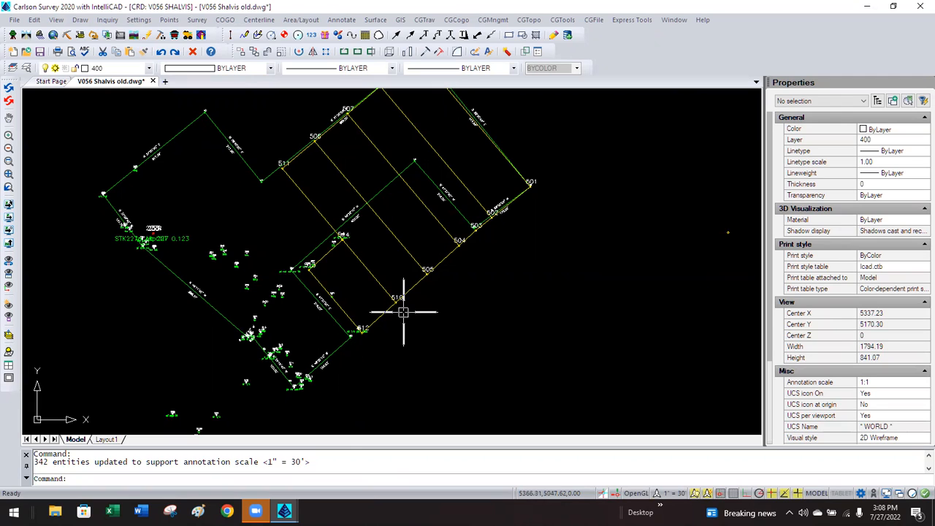
Change the Drawing Setup horizontal scale to 100.
left_click(143, 25)
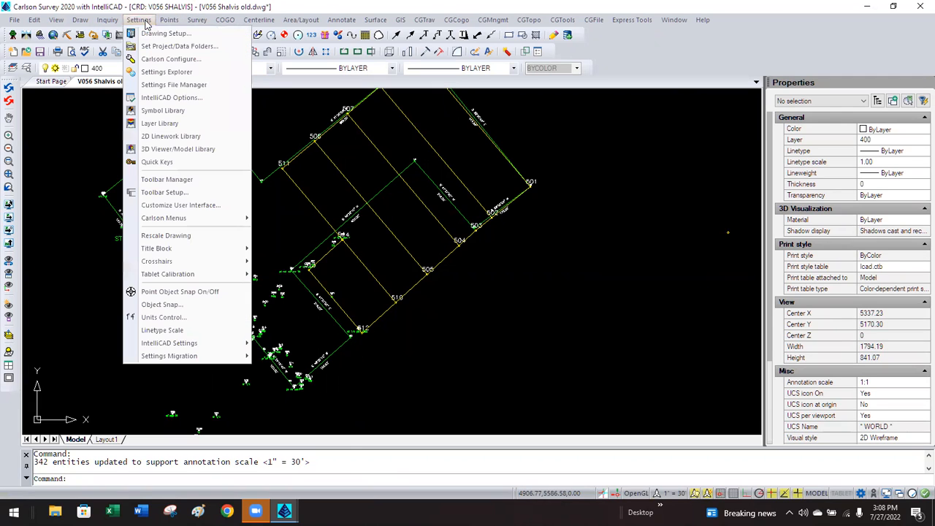
left_click(156, 34)
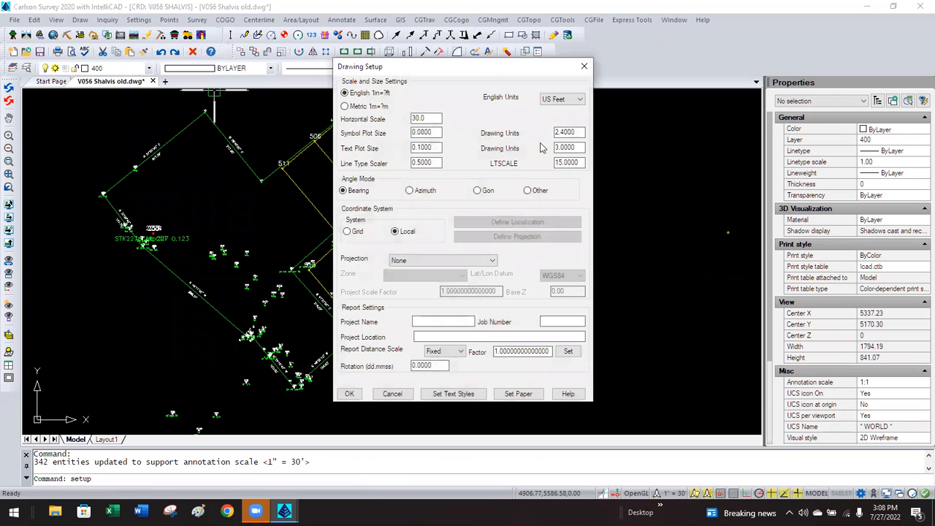
type("1")
left_click(349, 393)
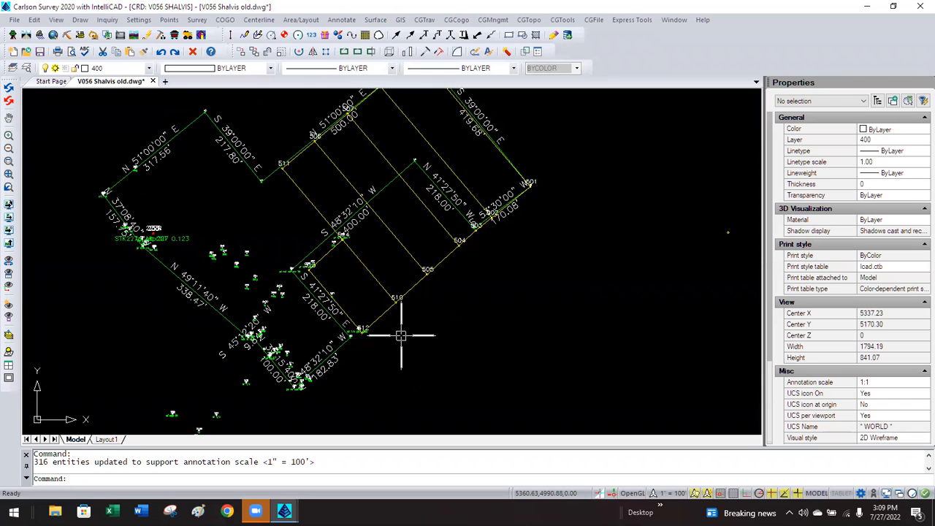
Move the S 48°32'10" W bearing label beside its lot line.
left_click(320, 358)
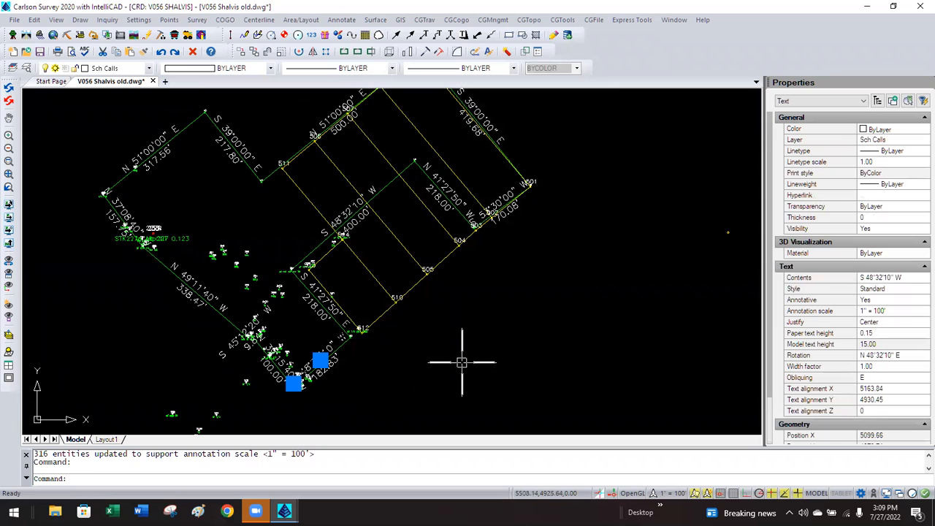
scroll(355, 366, "up", 2)
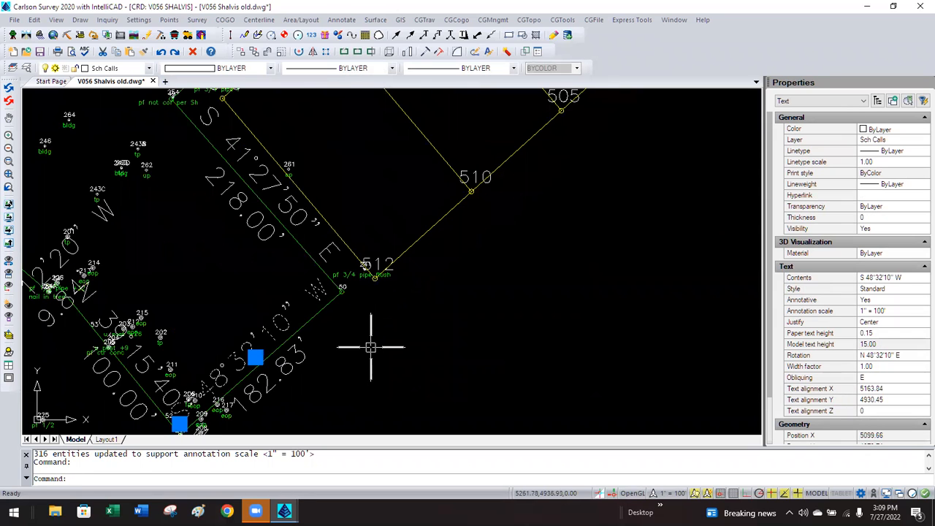
scroll(372, 339, "up", 2)
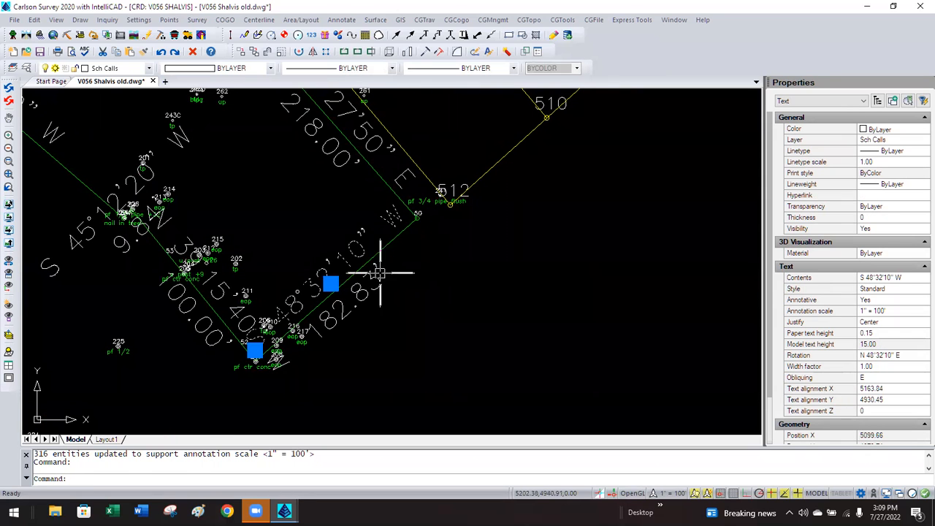
left_click(330, 283)
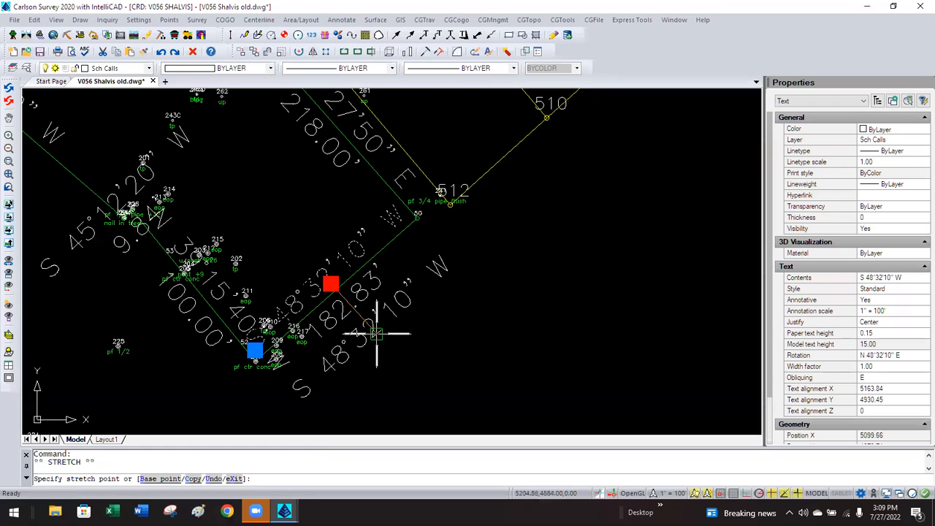
left_click(377, 315)
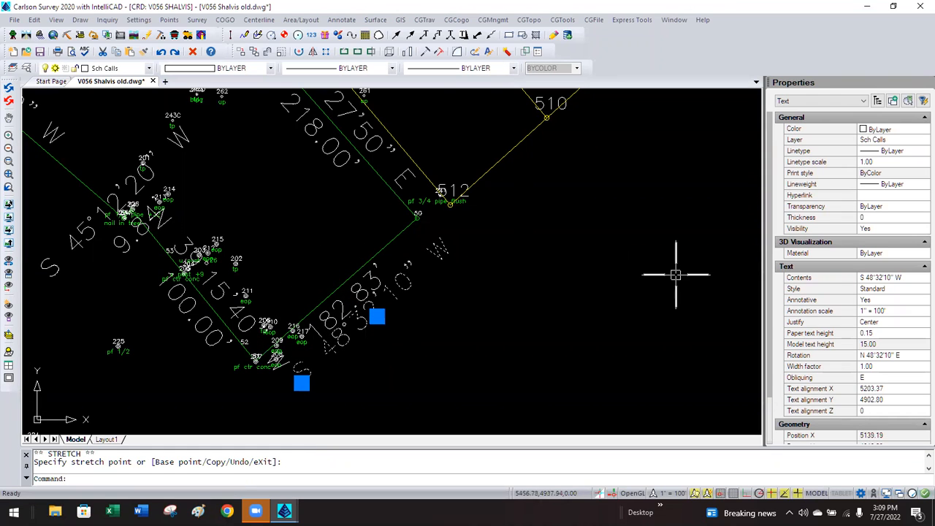
Move the bearing label near point 503 beside the 170.08' distance.
mouse_move(254, 172)
middle_mouse_down()
mouse_move(324, 261)
mouse_move(346, 175)
mouse_move(334, 281)
middle_mouse_up()
scroll(333, 263, "down", 5)
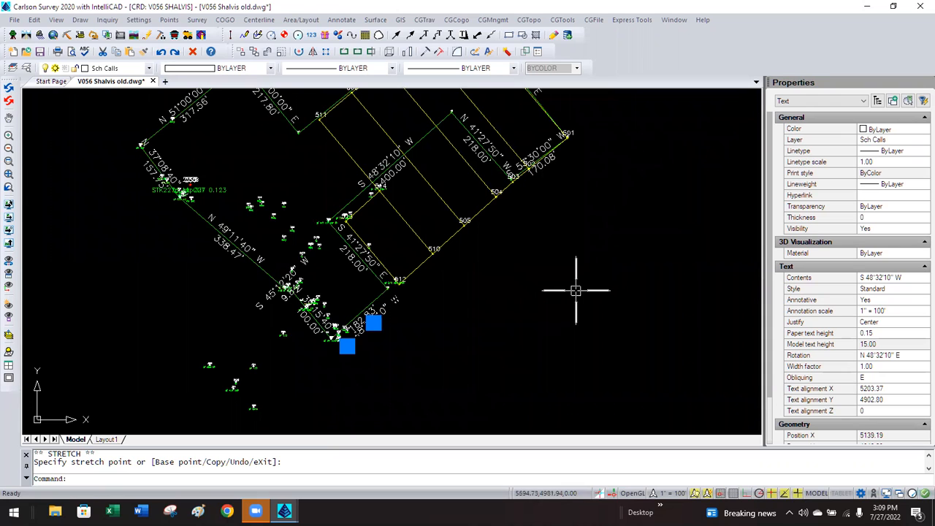
left_click(537, 156)
left_click(537, 156)
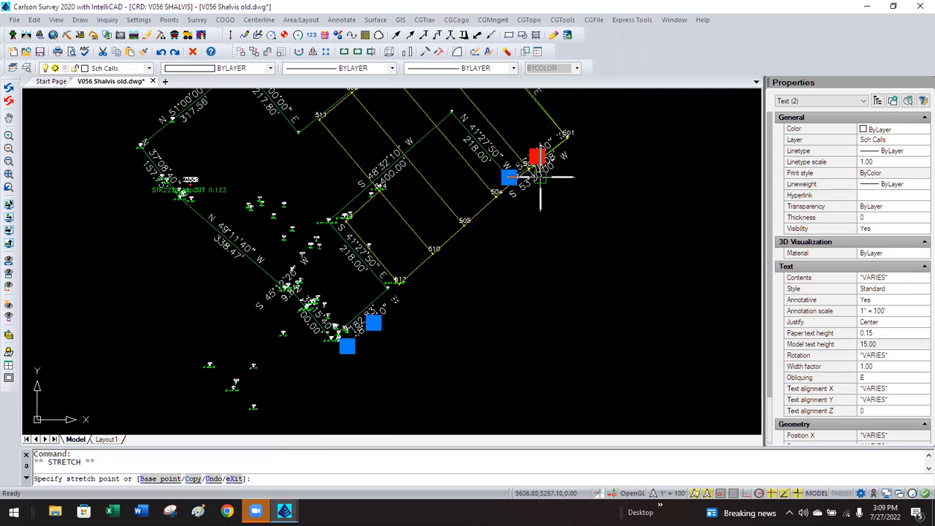
left_click(551, 177)
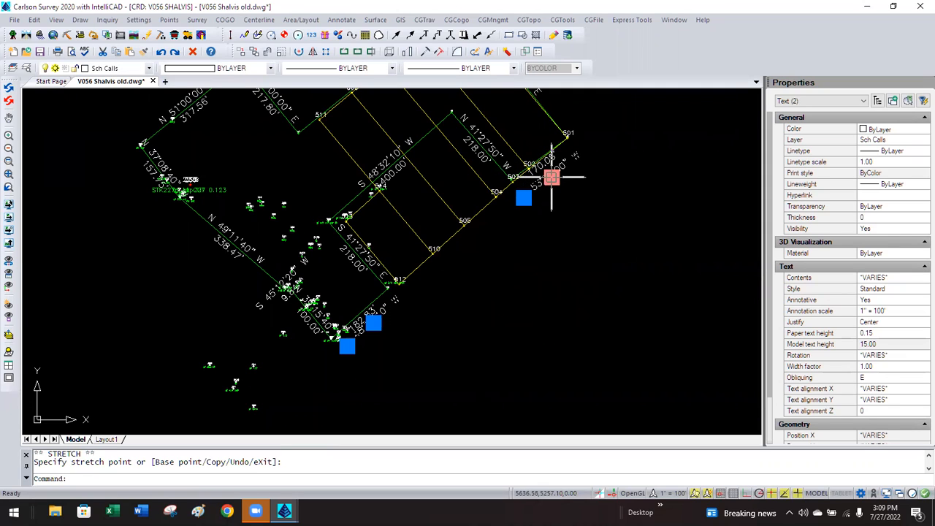
key("Escape")
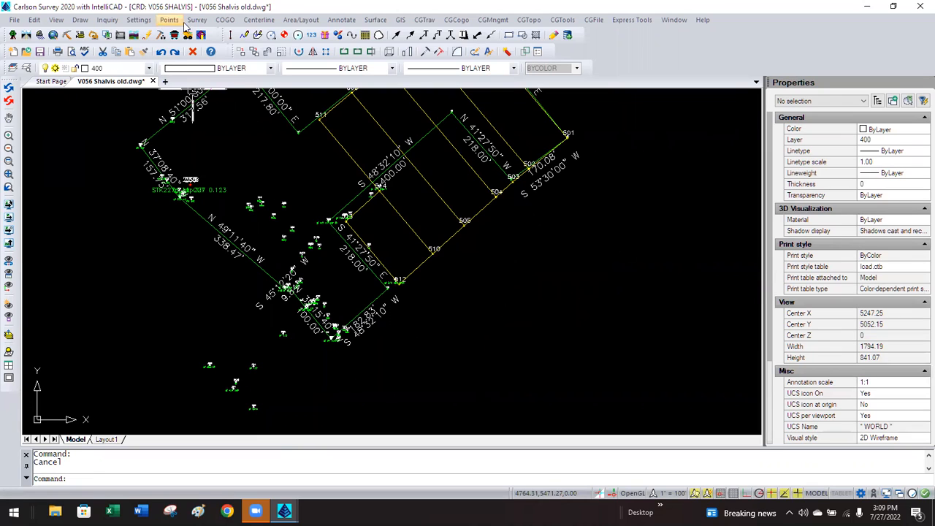
left_click(138, 20)
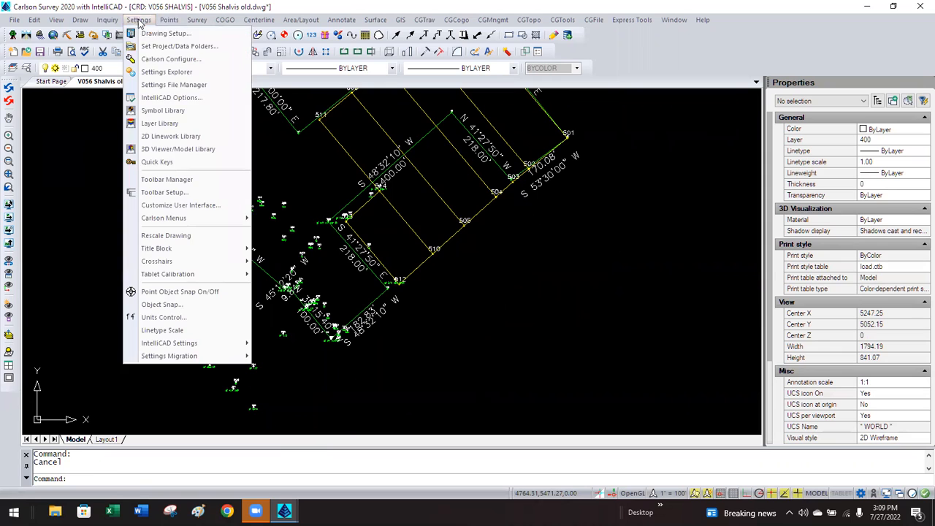
left_click(157, 31)
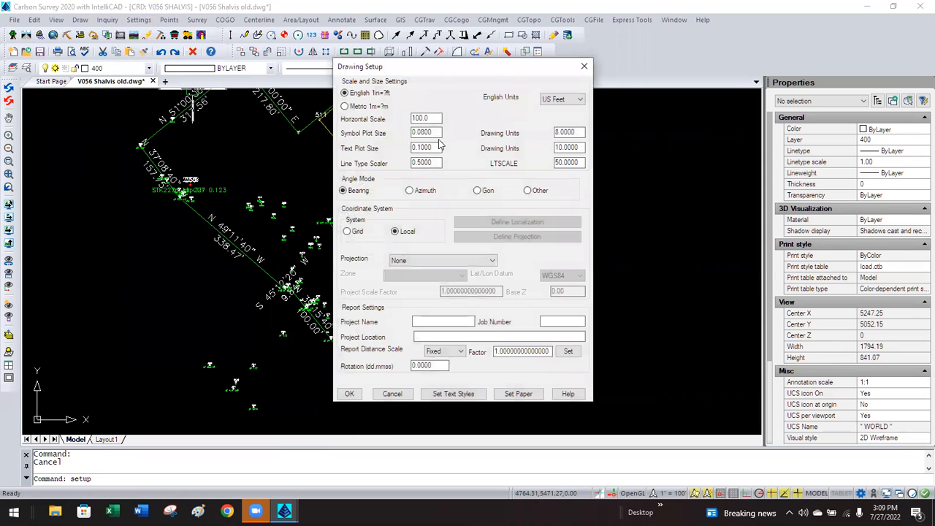
type("50")
left_click(349, 393)
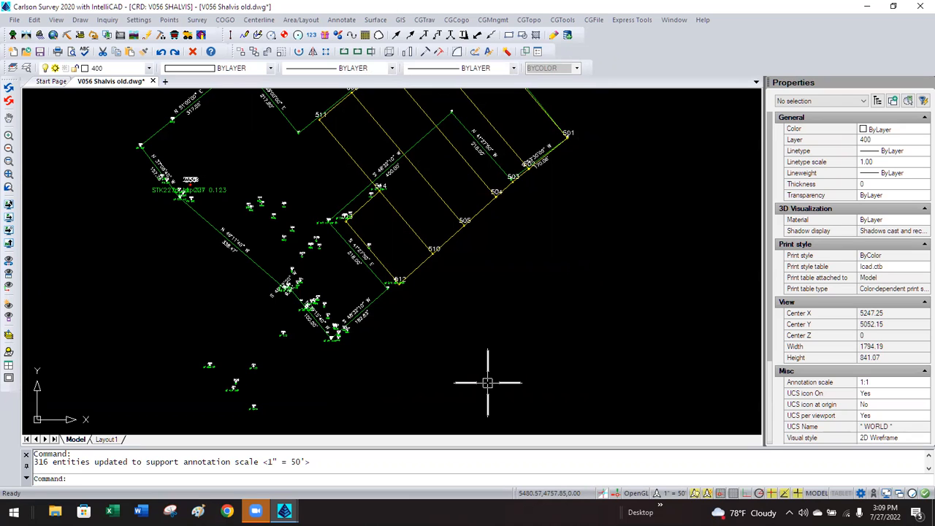
left_click(169, 20)
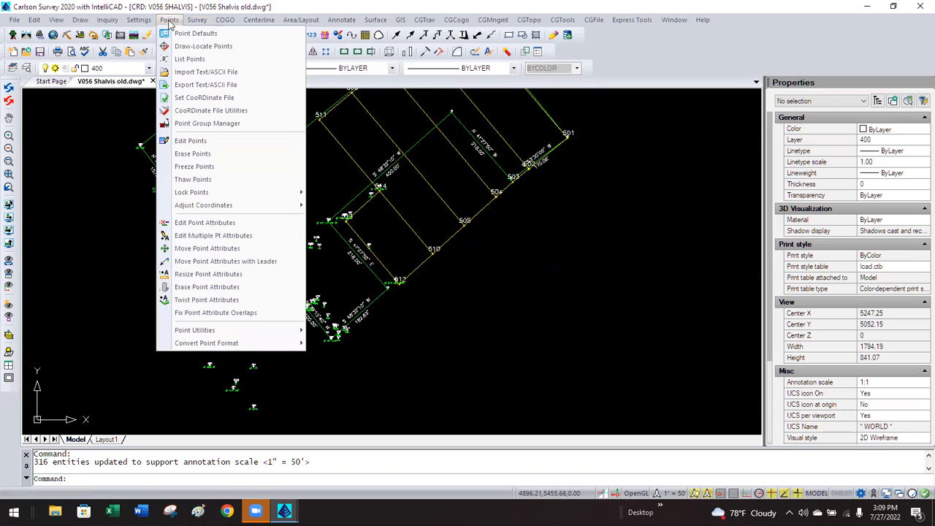
left_click(139, 19)
left_click(139, 20)
left_click(152, 34)
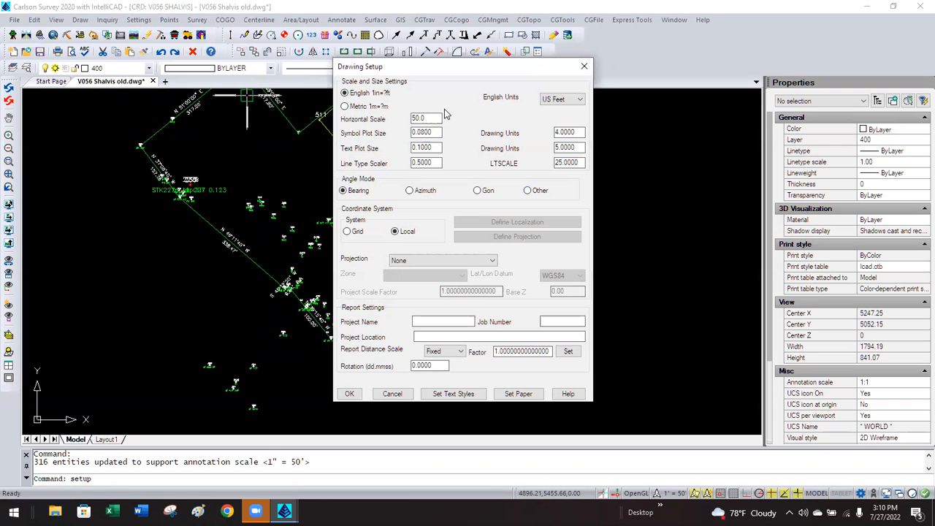
type("100")
left_click(349, 393)
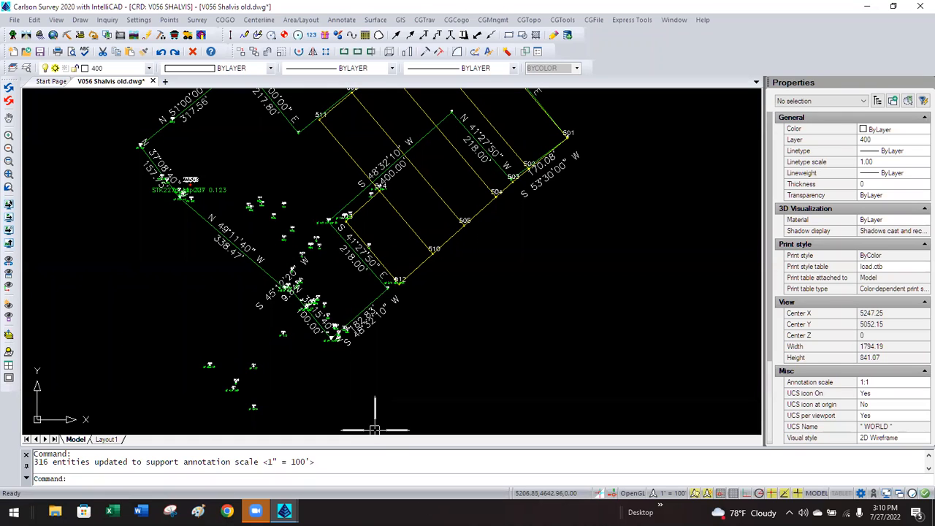
Select the 182.83' label and its 26 similar labels, and set their paper text height to 0.08.
left_click(361, 317)
right_click(360, 316)
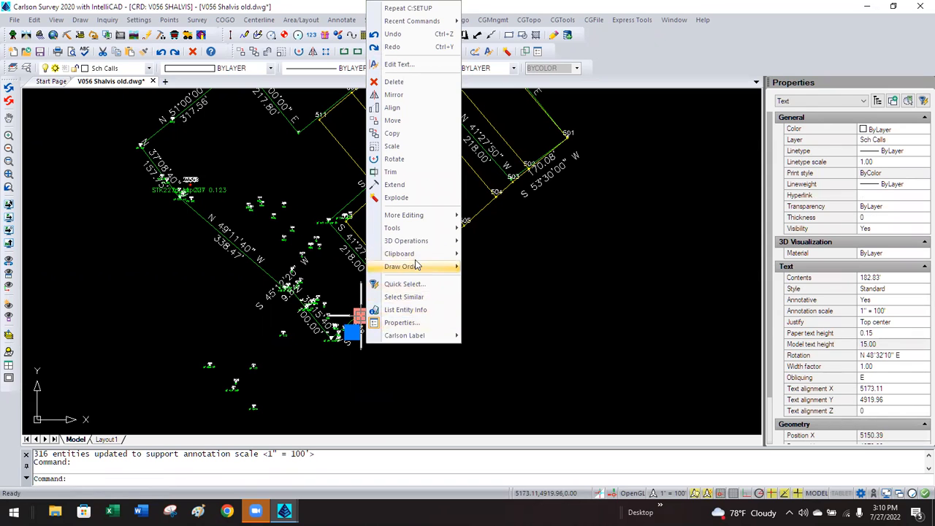
left_click(400, 297)
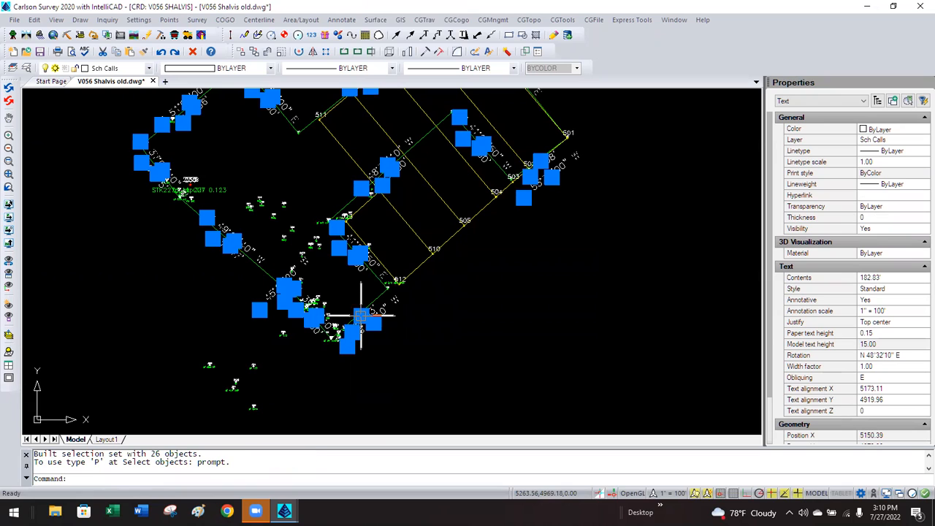
left_click(879, 334)
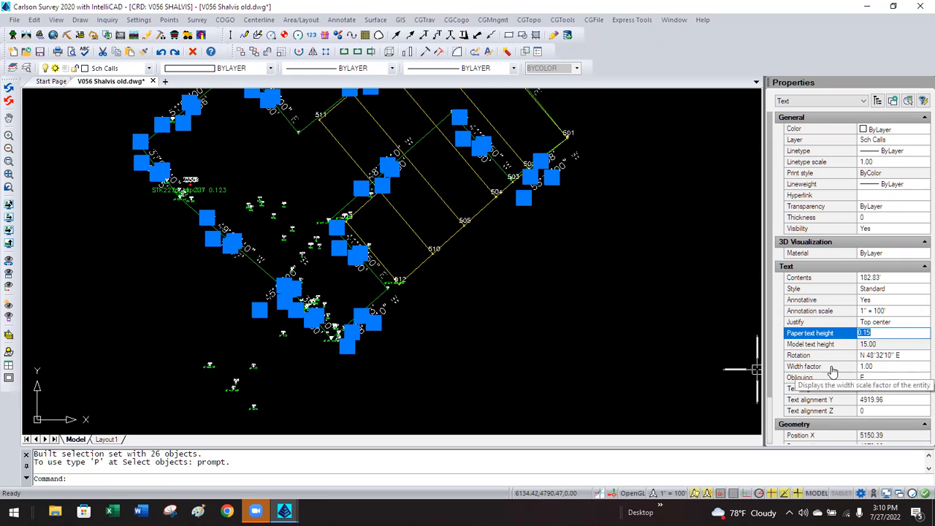
key("BackSpace")
type("08")
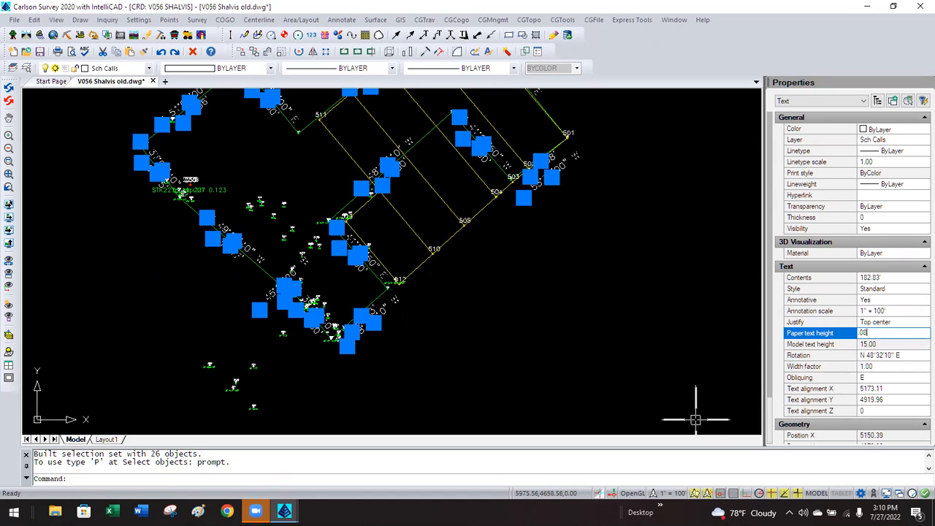
key("Return")
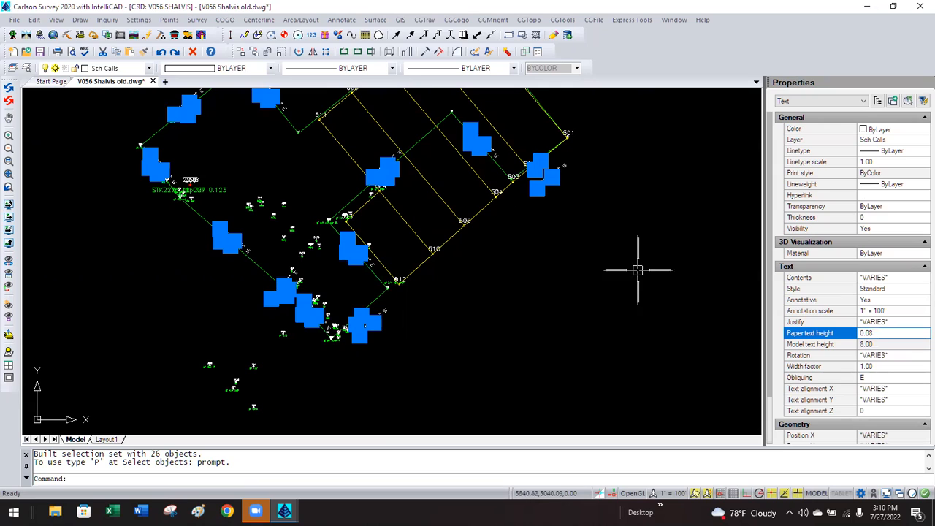
left_click(539, 277)
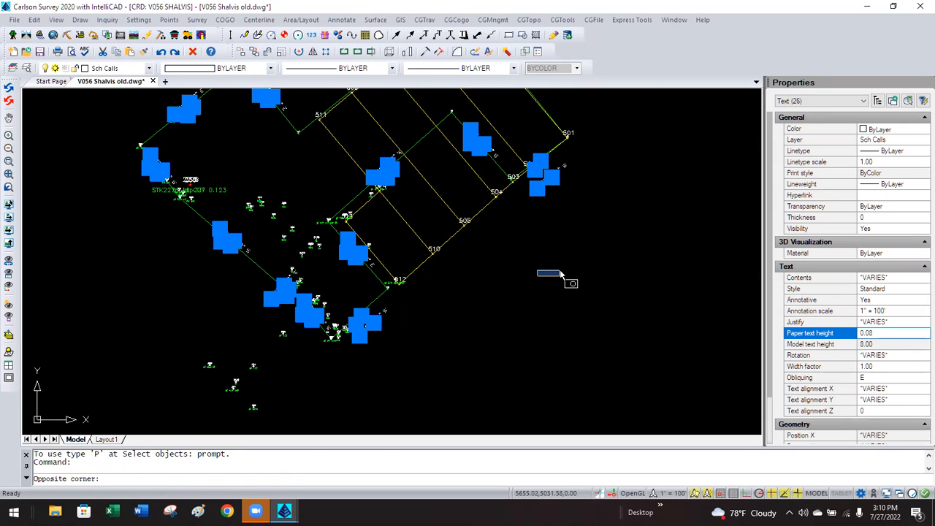
key("Escape")
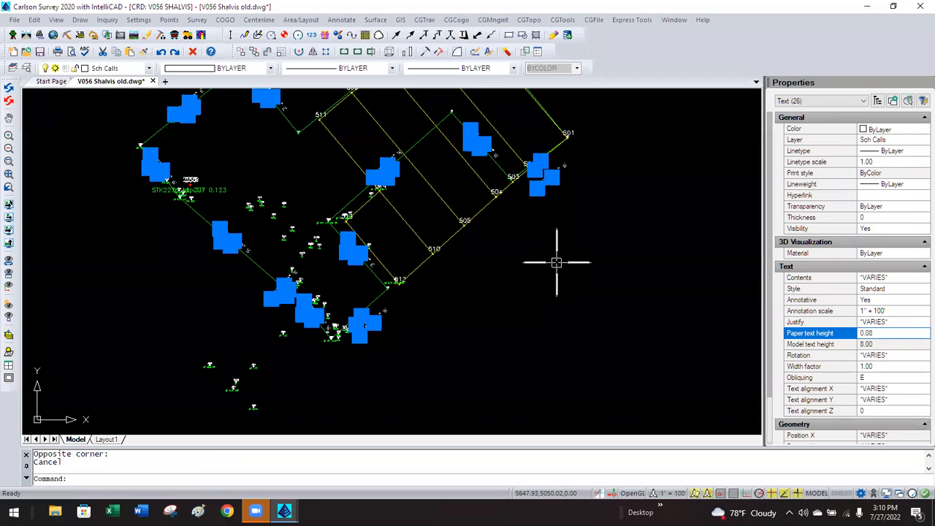
key("Escape")
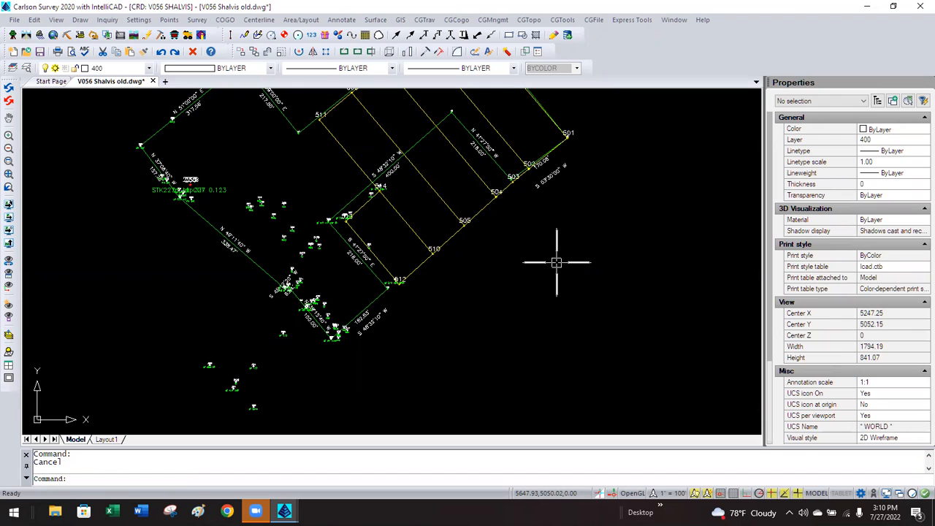
scroll(609, 146, "up", 4)
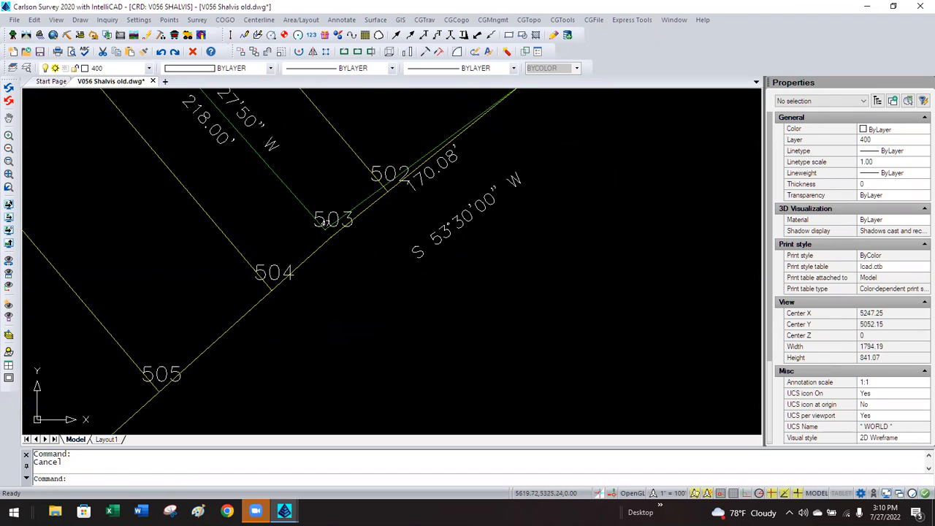
left_click(468, 208)
right_click(469, 208)
key("Escape")
left_click_drag(442, 222, 423, 191)
left_click(422, 192)
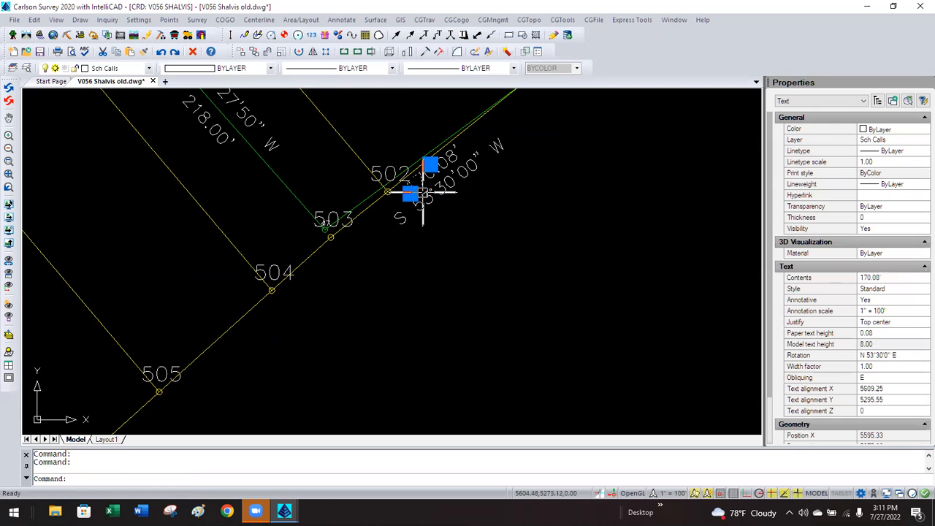
middle_click_drag(392, 344, 611, 151)
middle_click_drag(338, 305, 598, 156)
middle_click_drag(482, 285, 582, 175)
left_click(445, 276)
left_click_drag(440, 271, 421, 275)
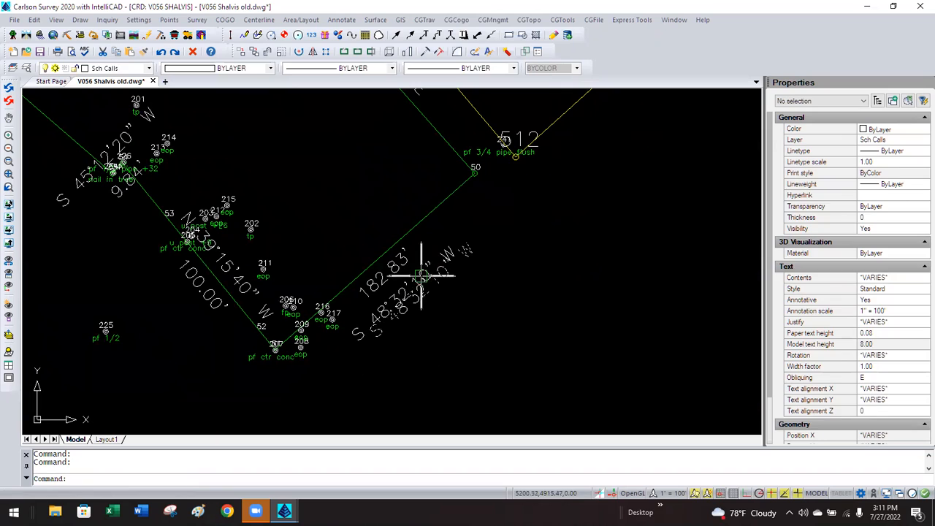
key("Escape")
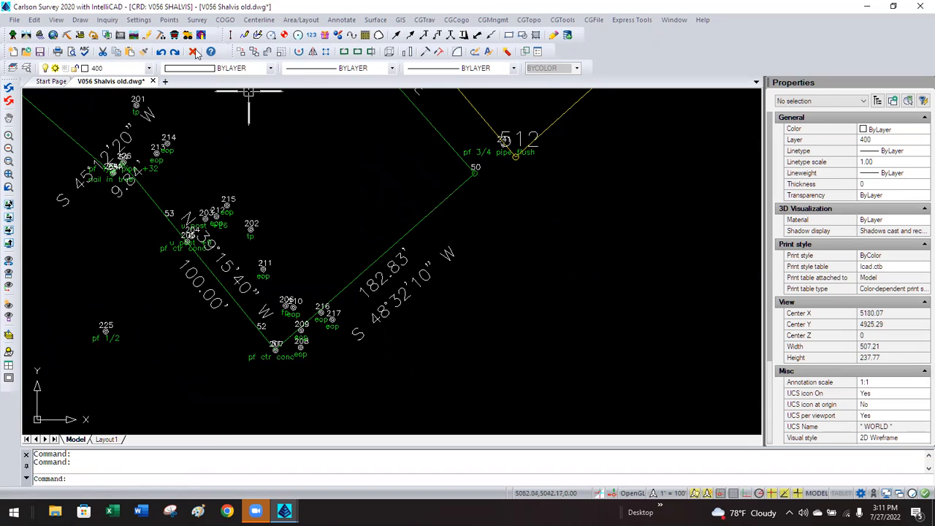
Set the Drawing Setup horizontal scale to 20 (1" = 20').
left_click(136, 21)
left_click(148, 33)
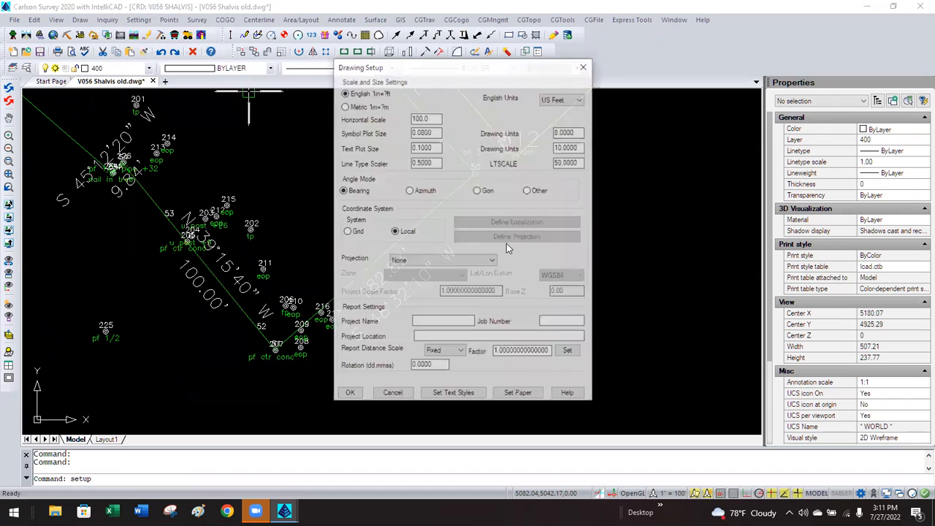
double_click(436, 117)
type("1")
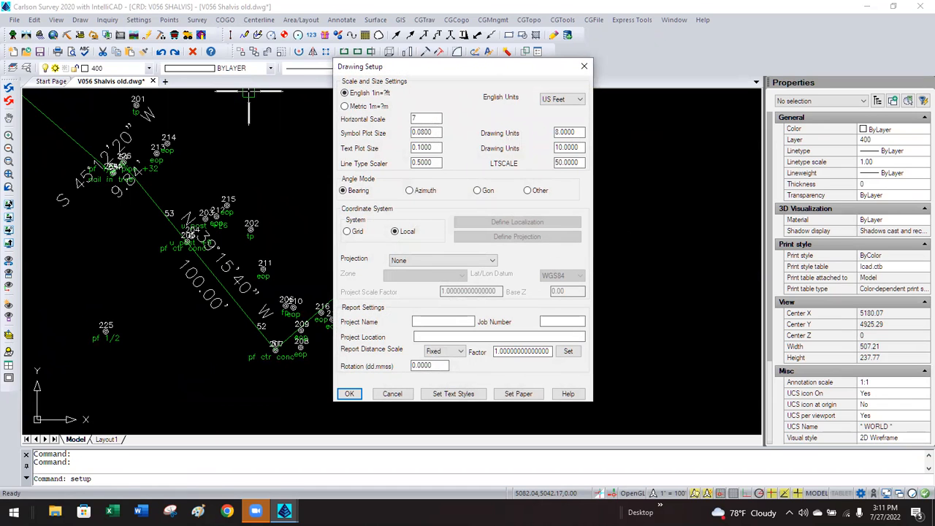
type("20")
left_click(349, 393)
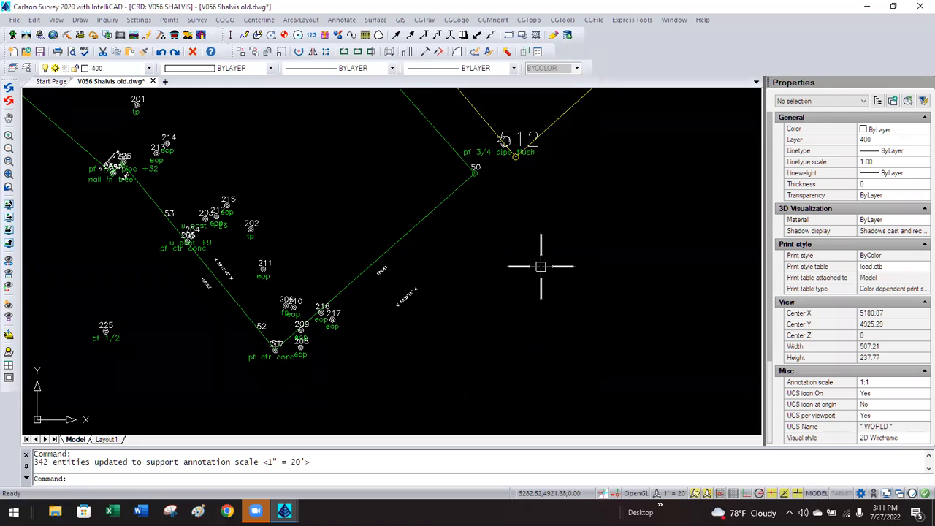
Shift the S 48°32'10" W bearing label further up its lot line.
left_click(408, 298)
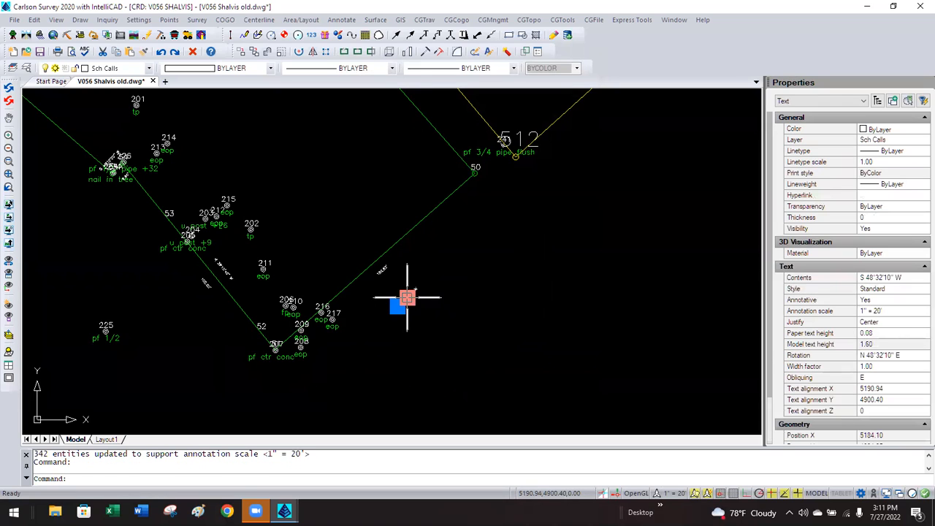
left_click(408, 298)
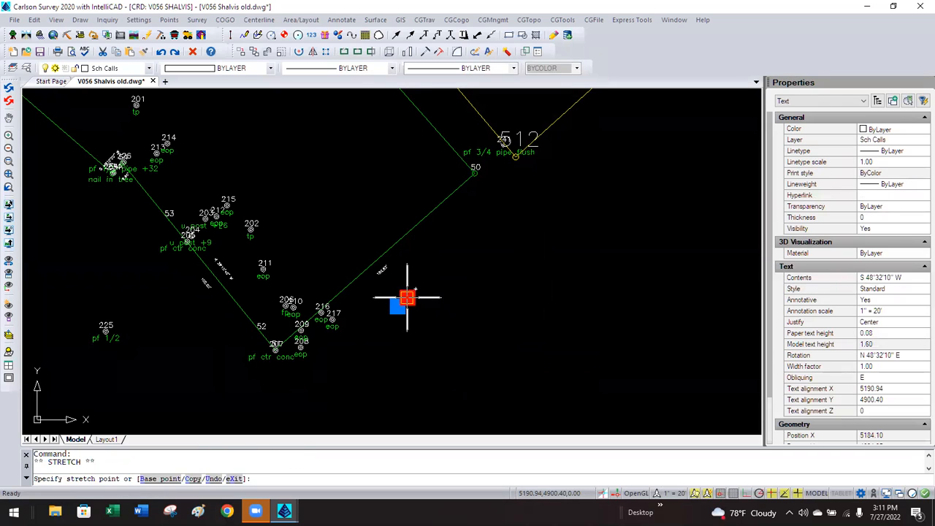
left_click(369, 254)
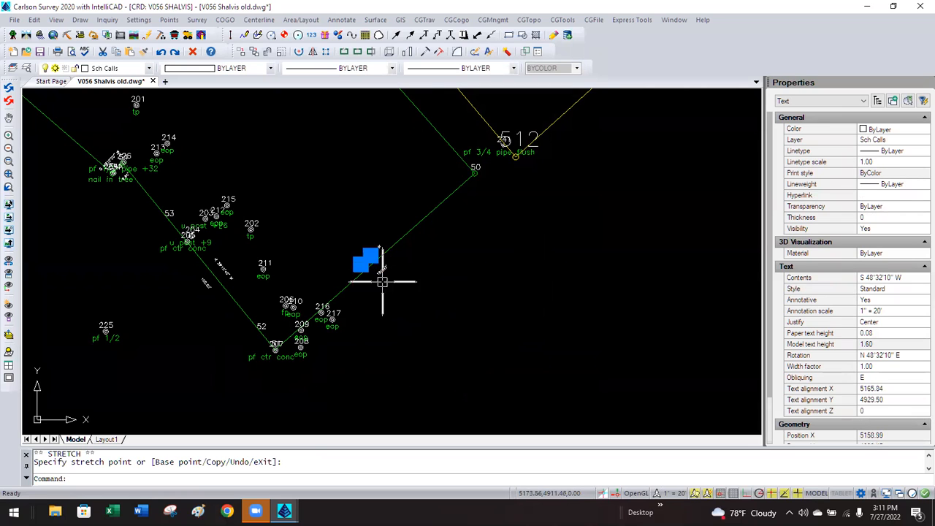
key("Escape")
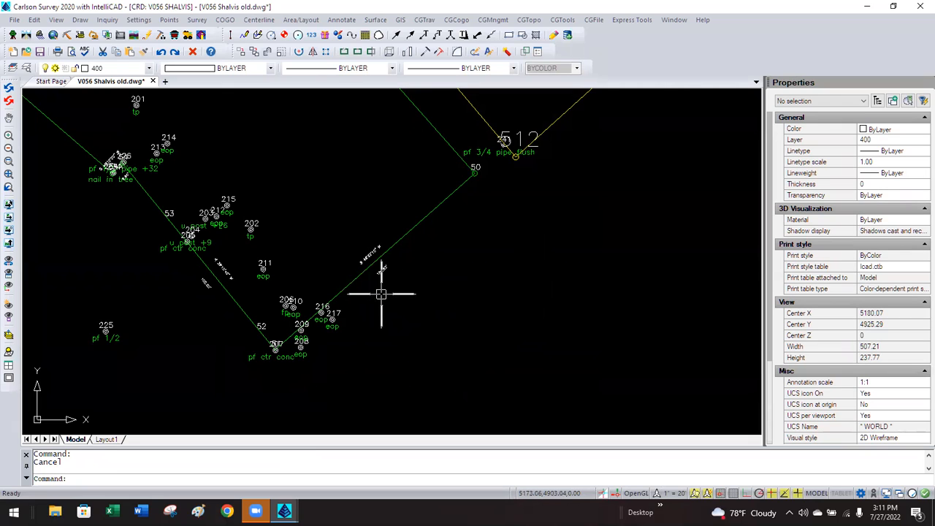
Change the horizontal scale from 20 to 100 in Drawing Setup.
left_click(143, 22)
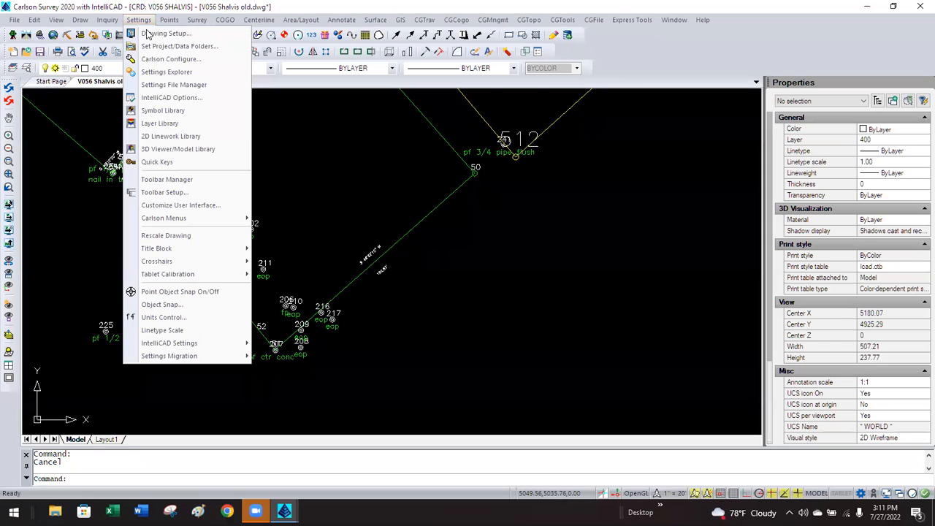
left_click(150, 34)
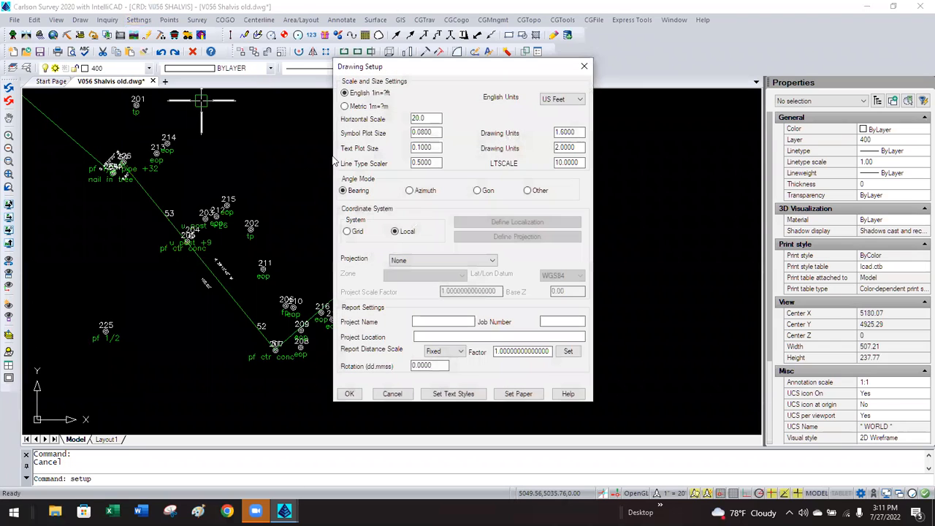
double_click(422, 118)
type("100")
left_click(349, 393)
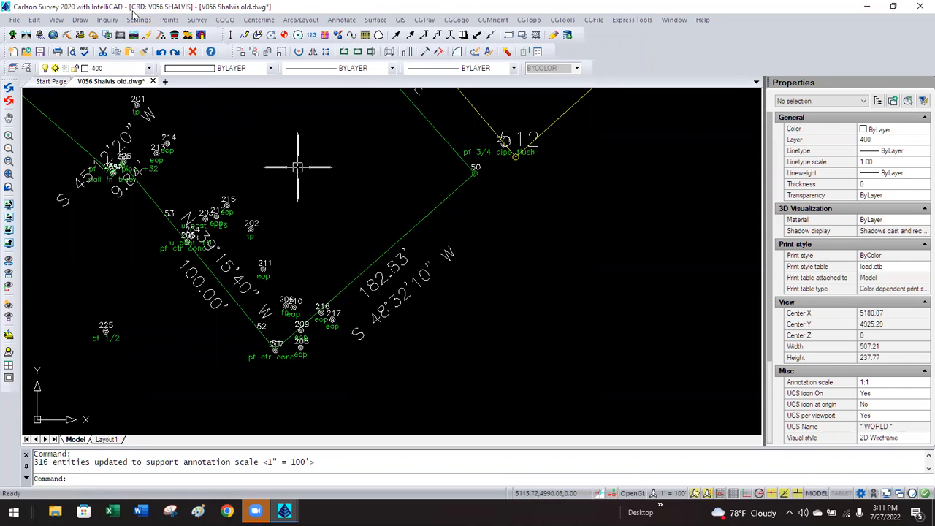
Change the horizontal scale to 50 in Drawing Setup.
left_click(135, 20)
left_click(142, 34)
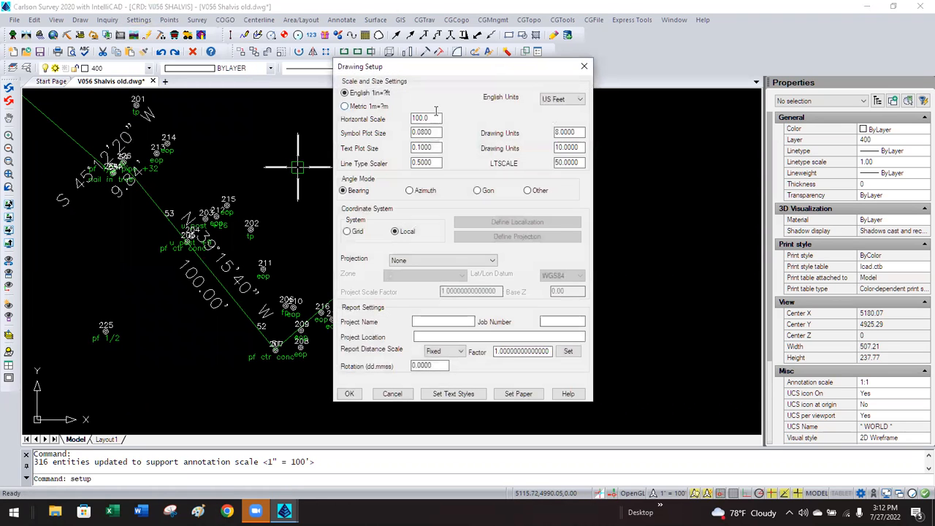
type("50")
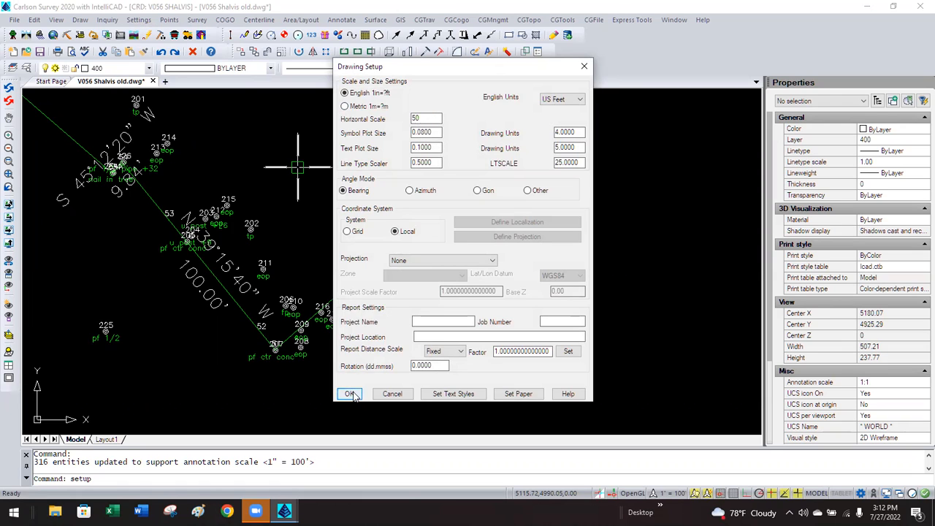
left_click(350, 393)
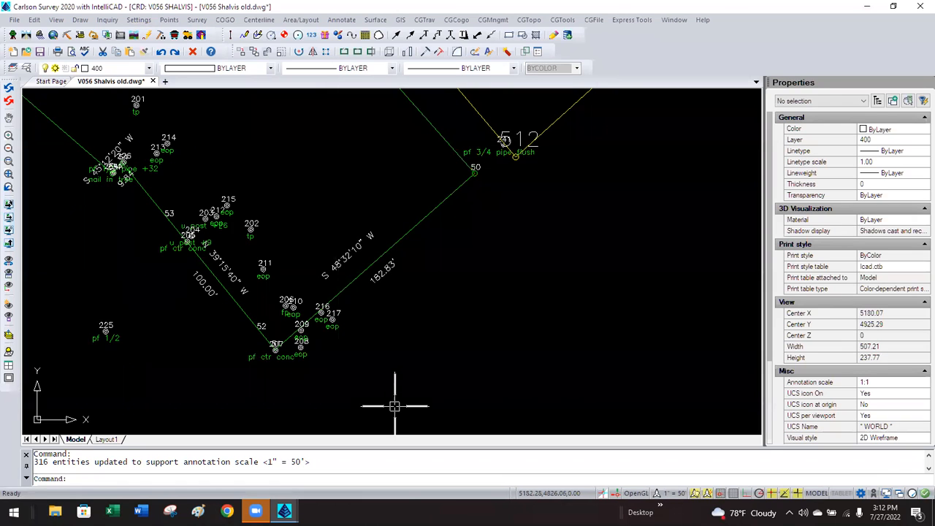
Review the S 48°32'10" W label's annotation scale list without changing it.
left_click(334, 261)
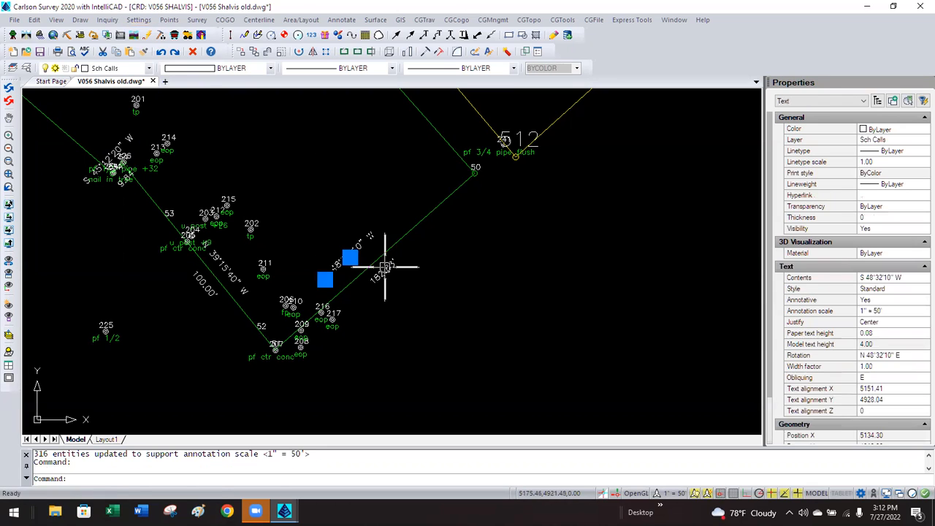
left_click(911, 316)
left_click(919, 314)
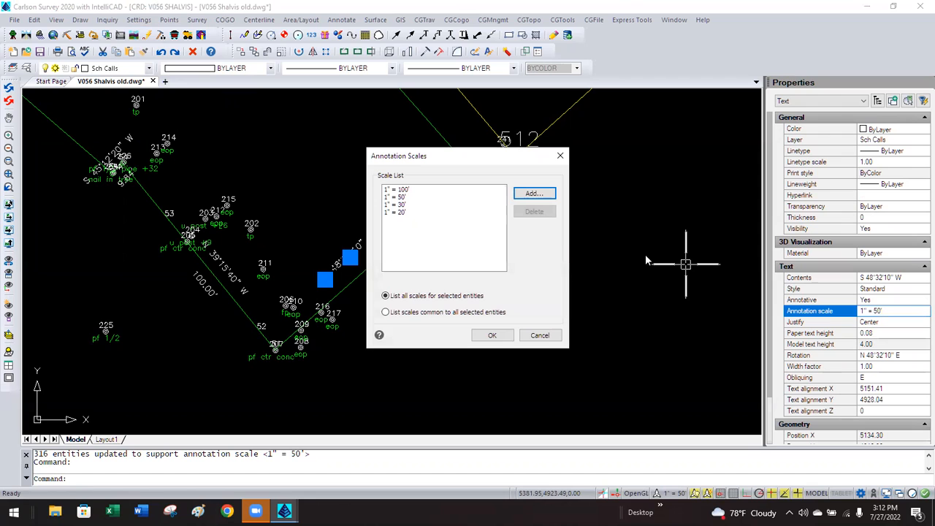
left_click(538, 334)
key("Escape")
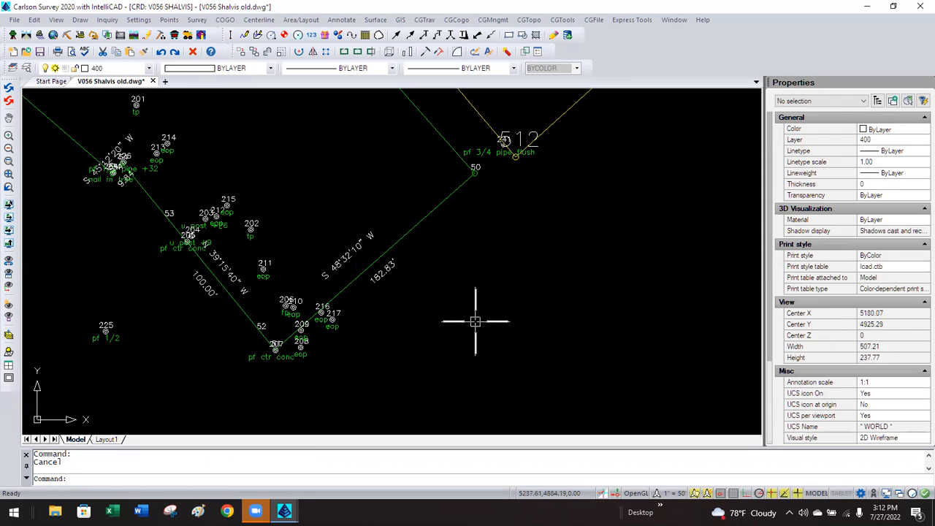
left_click(138, 22)
Set the Drawing Setup horizontal scale to 30.
left_click(146, 33)
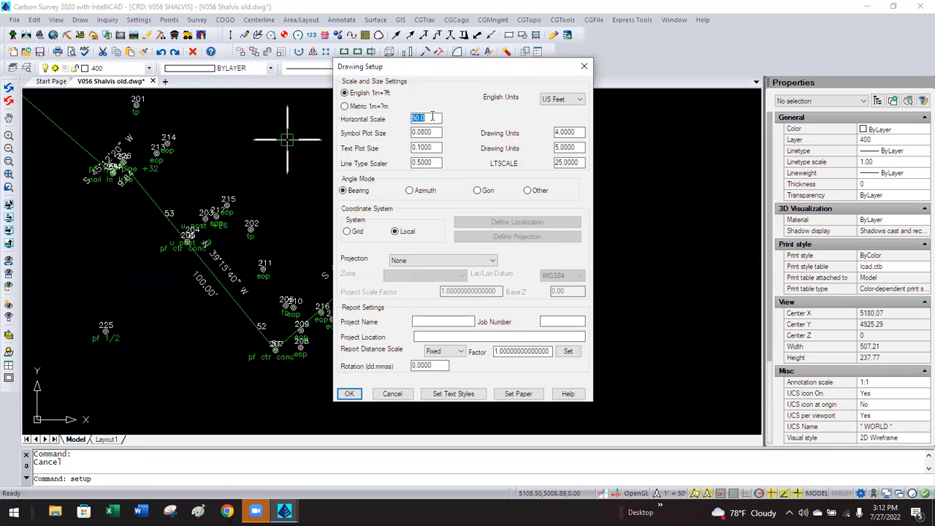
type("3")
left_click(349, 394)
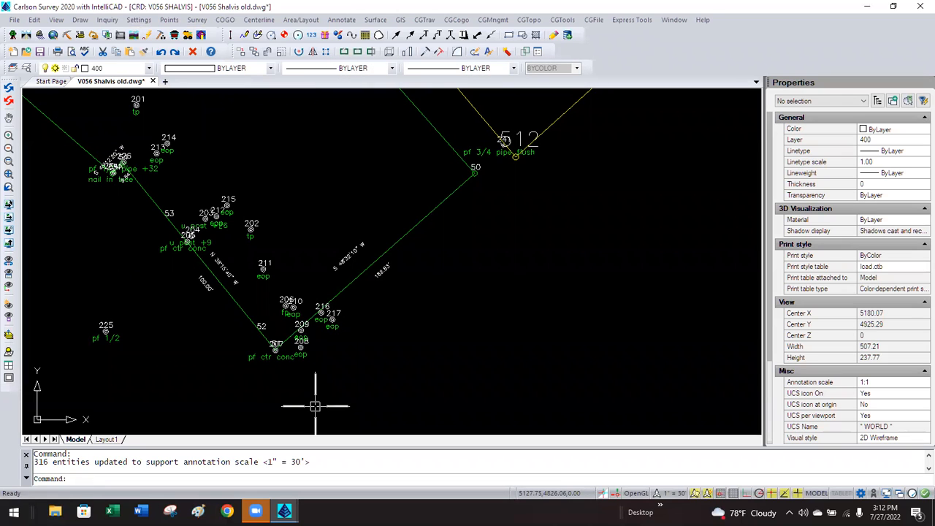
Spread the S 48°32'10" W bearing and 182.83' distance labels apart along their lot line.
left_click(349, 255)
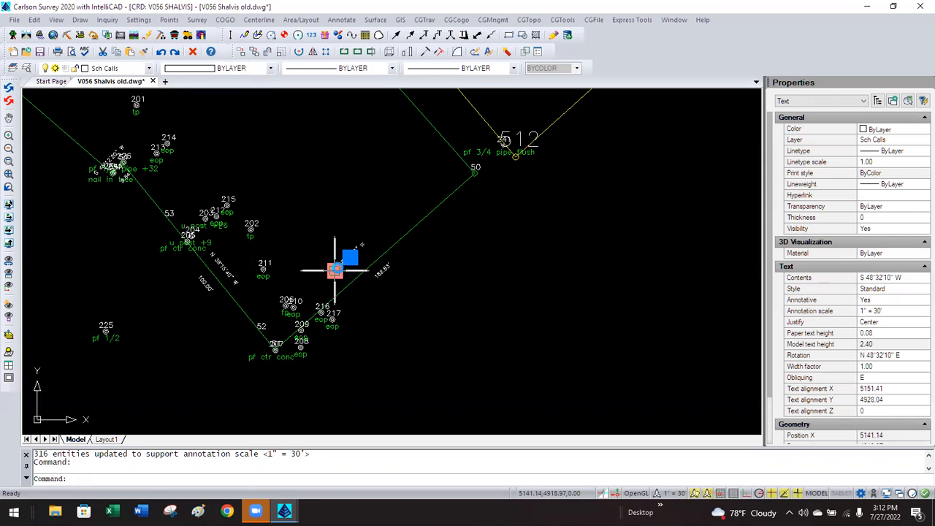
left_click(334, 270)
scroll(342, 272, "up", 2)
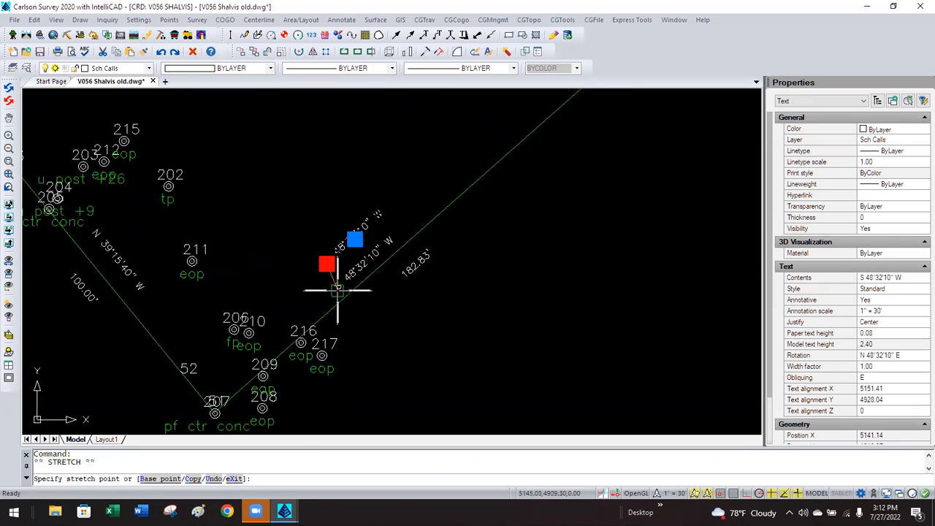
left_click(341, 324)
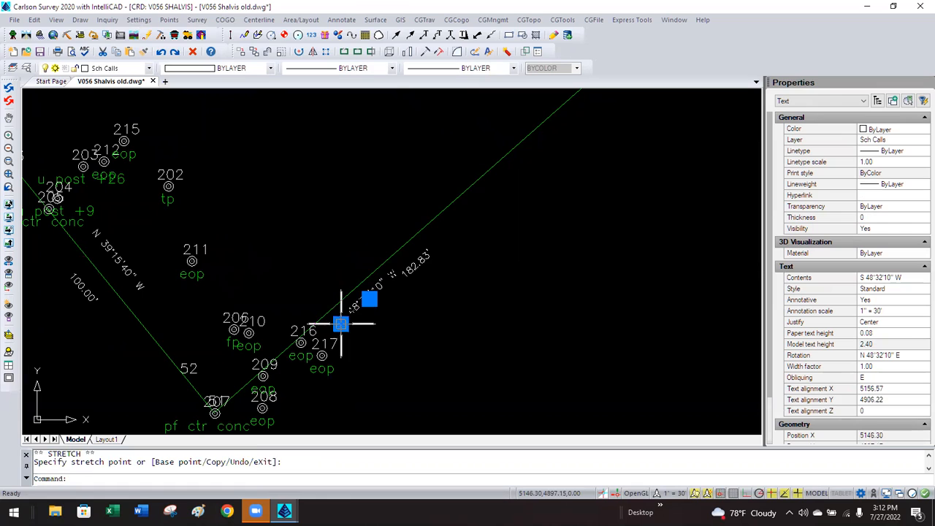
left_click(415, 261)
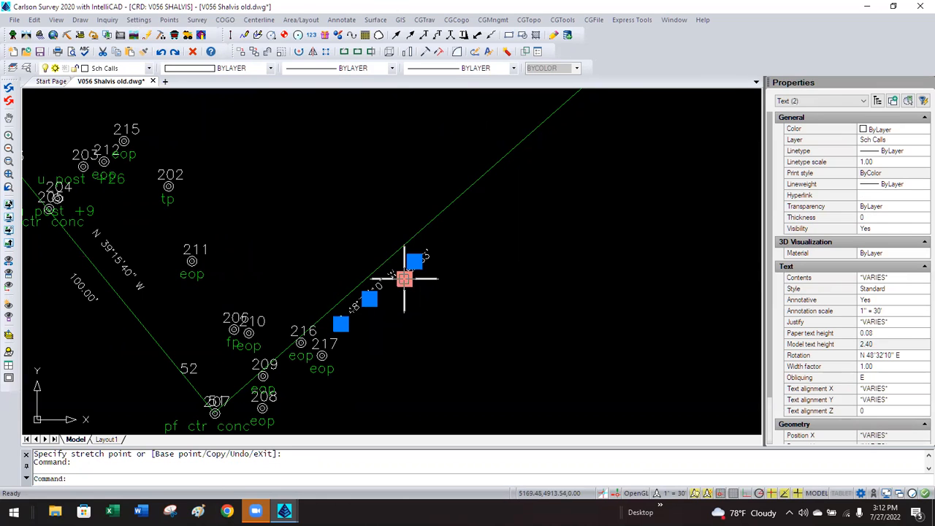
left_click(477, 192)
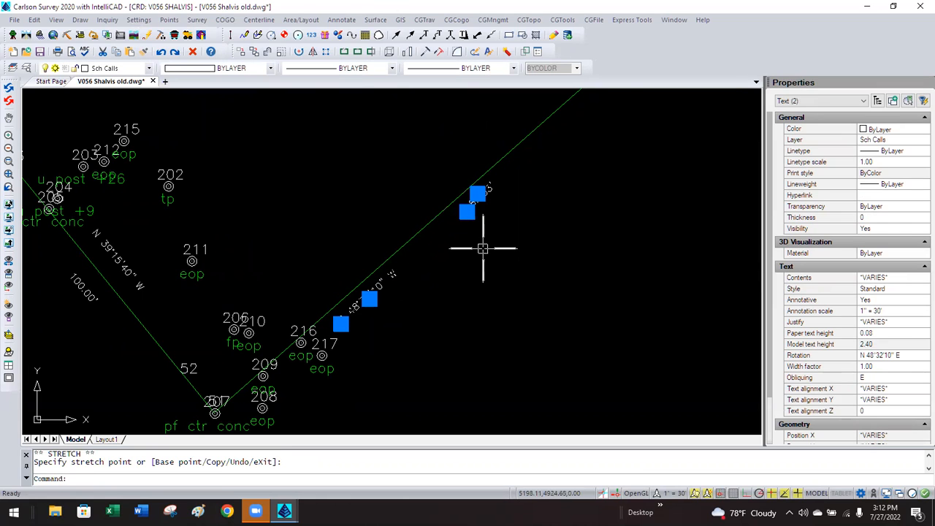
key("Escape")
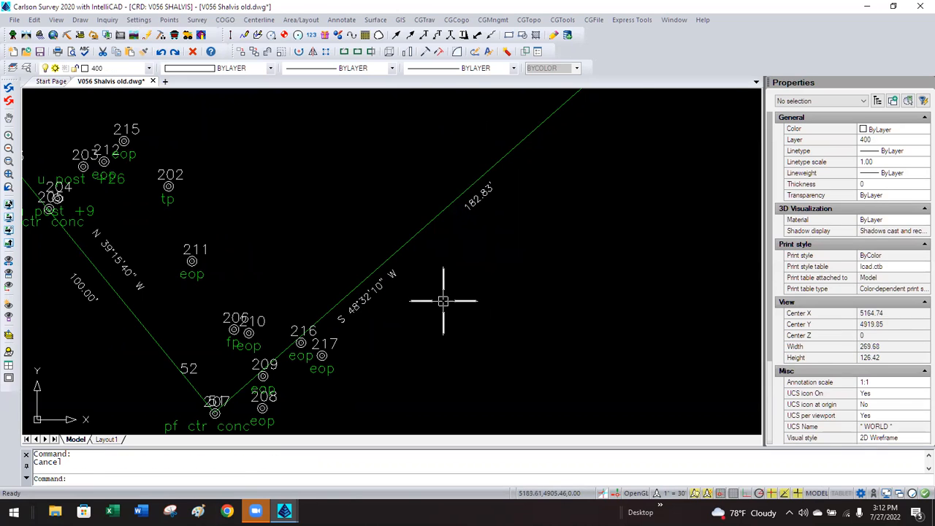
scroll(443, 300, "down", 3)
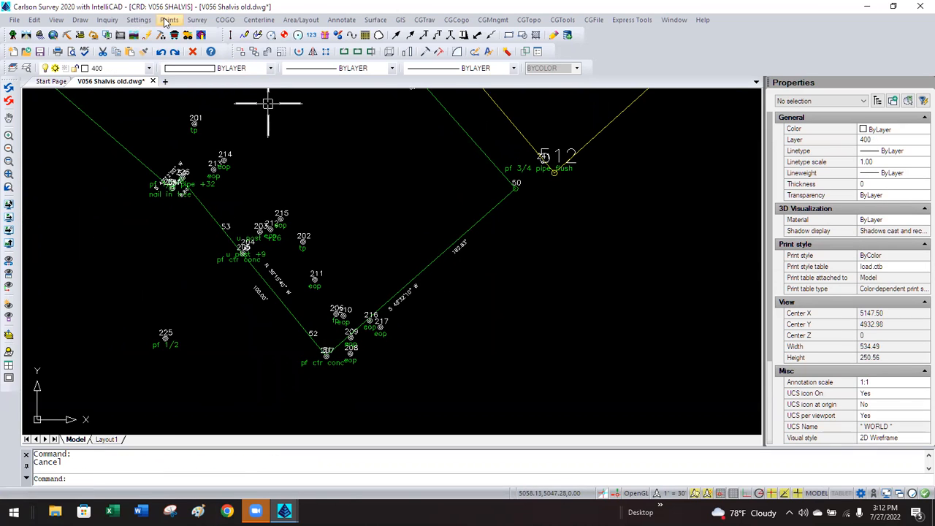
Return the Drawing Setup horizontal scale to 50.
left_click(139, 20)
left_click(154, 31)
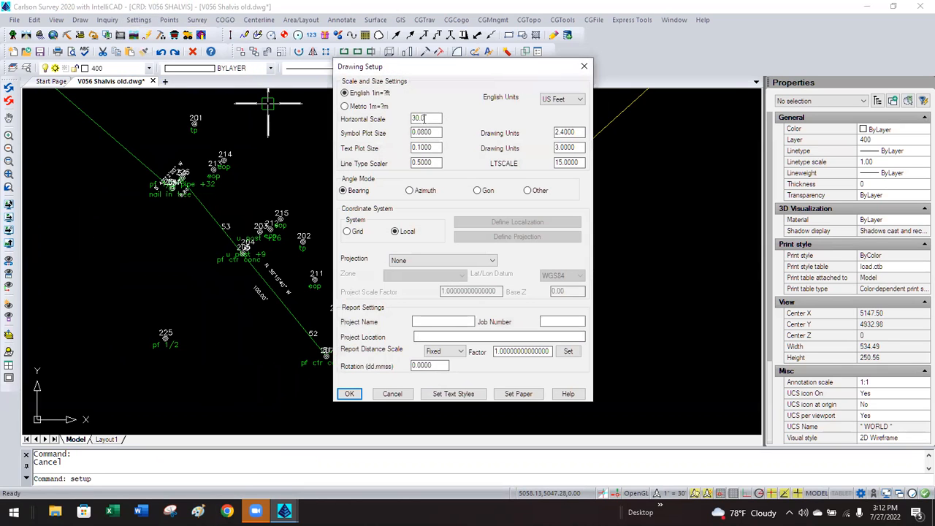
type("50")
left_click(349, 392)
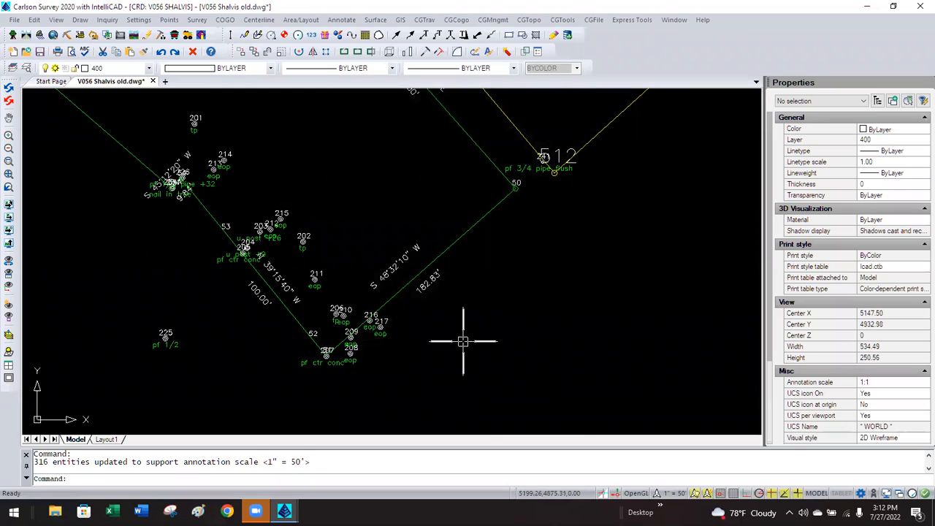
Reposition the S 48°32'10" W bearing label further up its lot line.
left_click(396, 268)
left_click(373, 288)
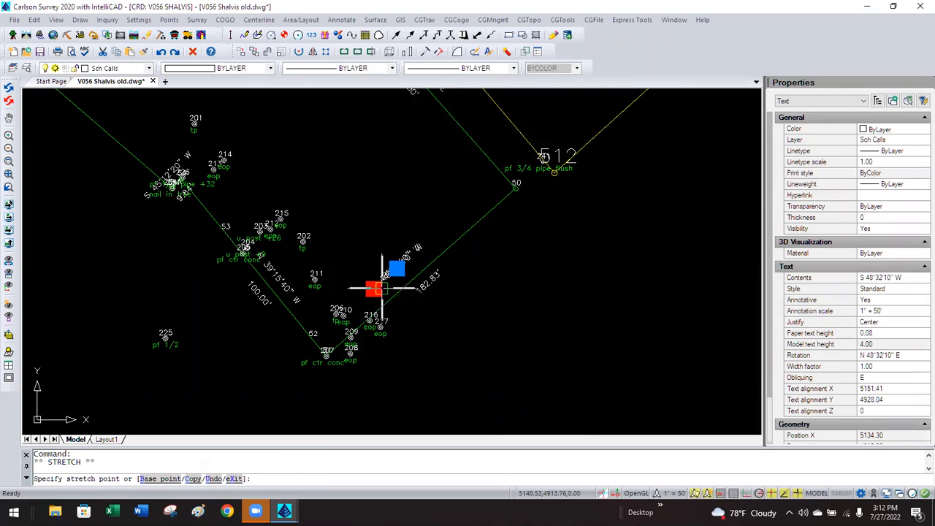
left_click(394, 286)
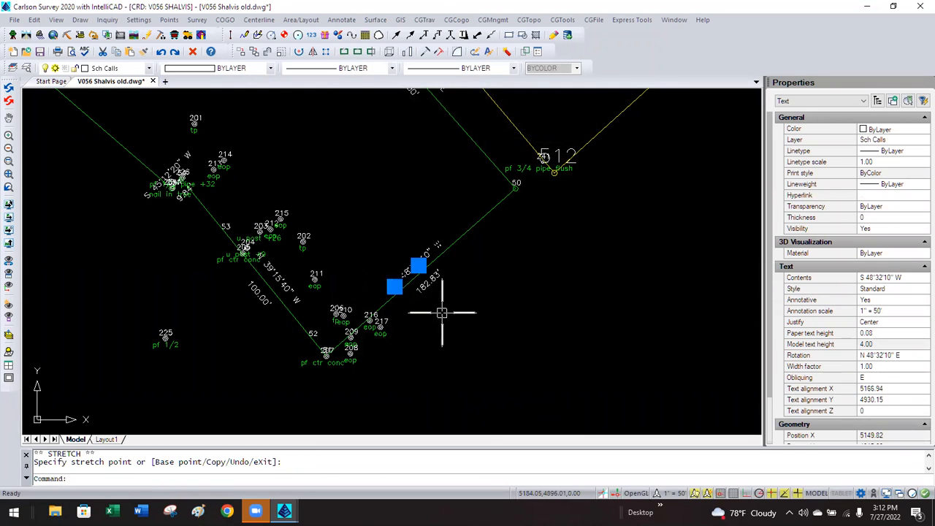
key("Escape")
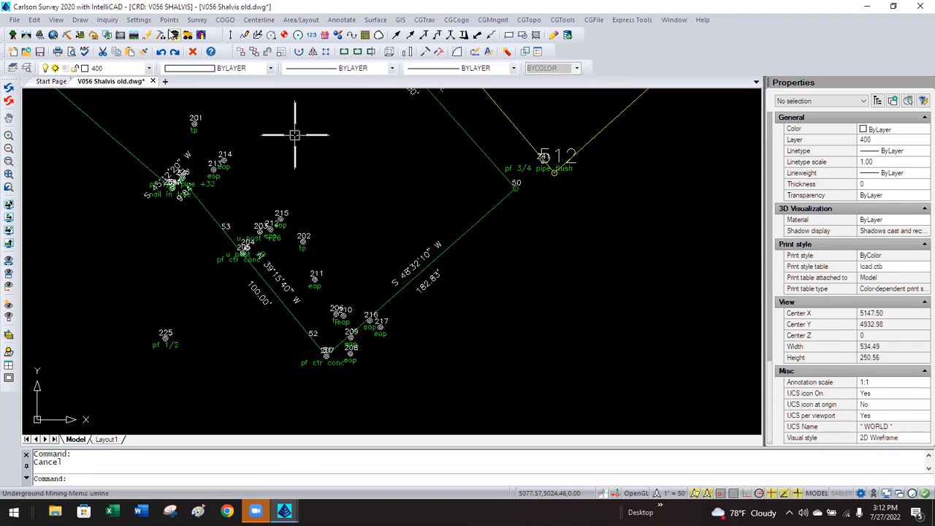
left_click(141, 22)
left_click(150, 34)
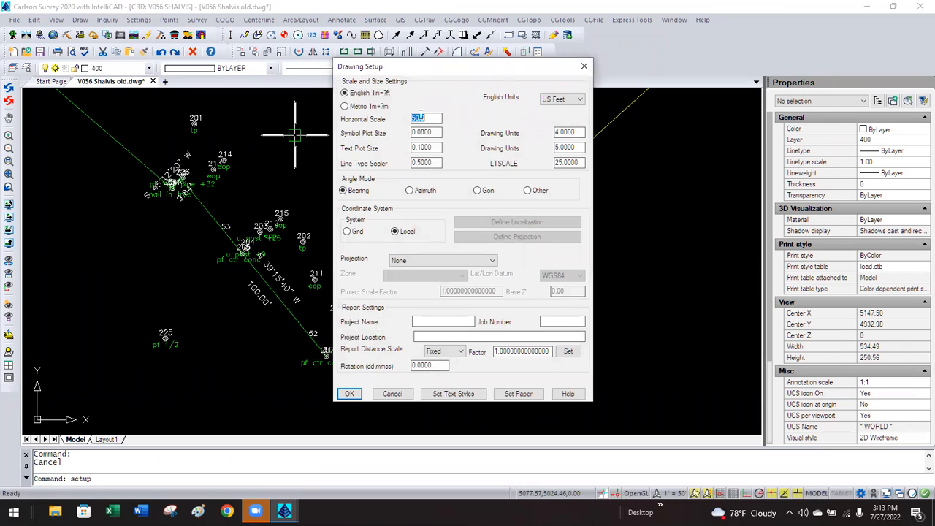
Apply the 1"=30' drawing scale and zoom out over the drawing.
type("30")
left_click(351, 393)
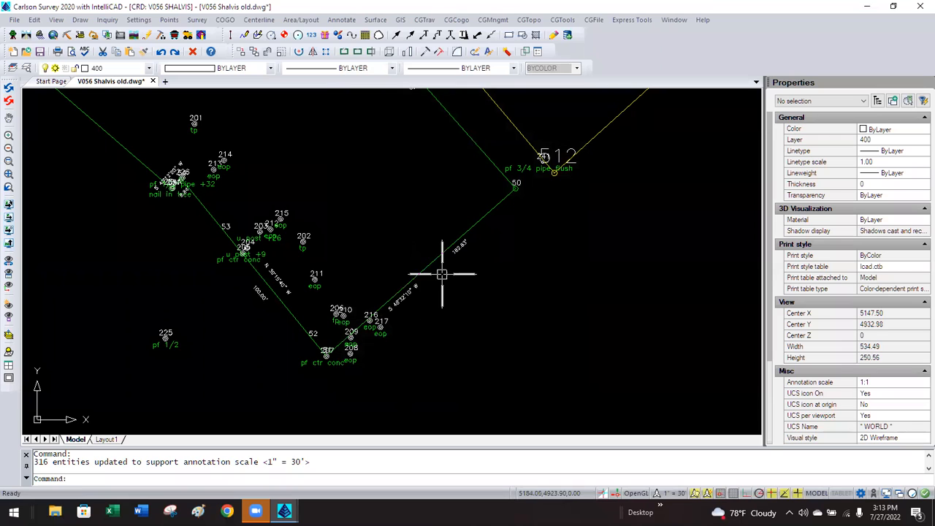
scroll(340, 339, "down", 3)
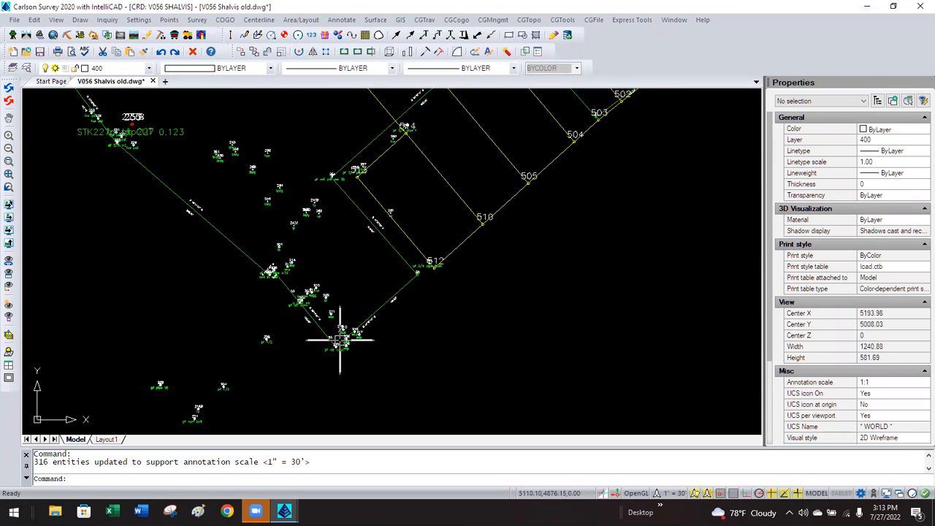
scroll(339, 340, "down", 2)
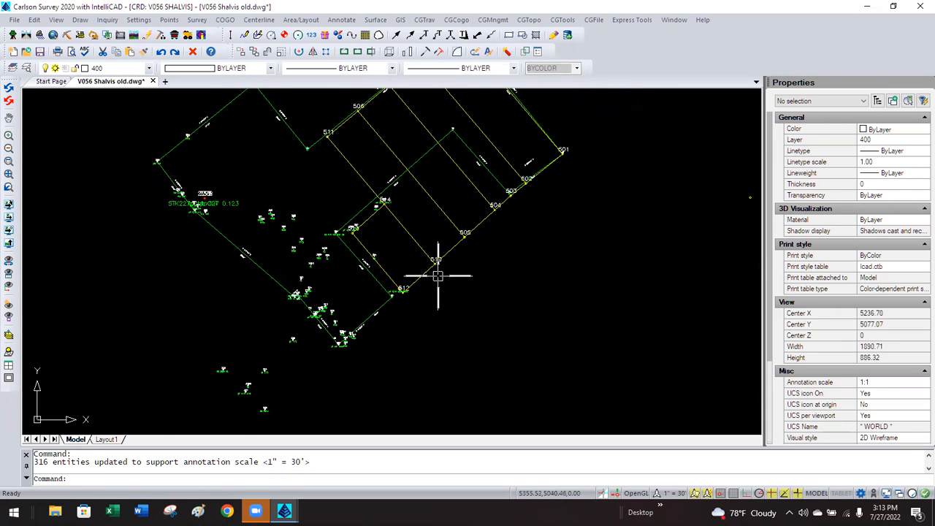
Pan toward point 501 and zoom in on the lot lines near points 501–505.
middle_click_drag(432, 300, 418, 323)
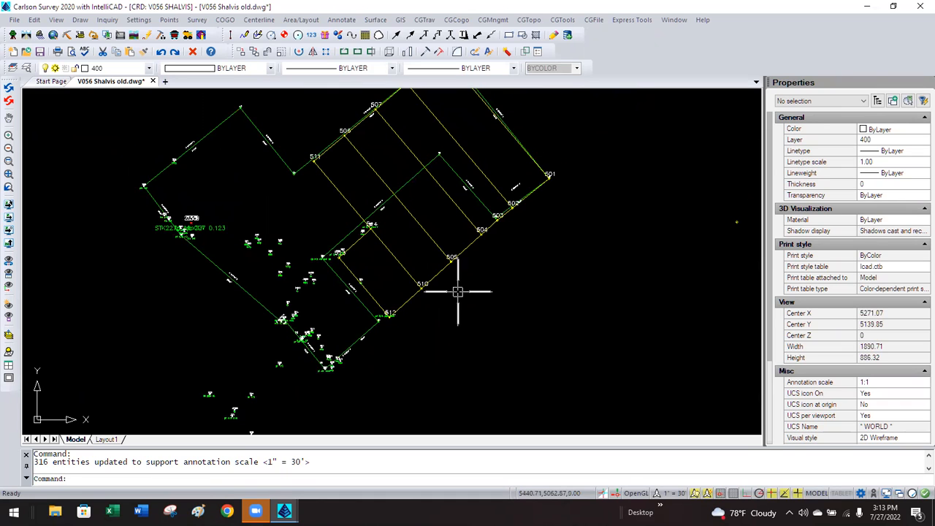
middle_click_drag(457, 292, 398, 314)
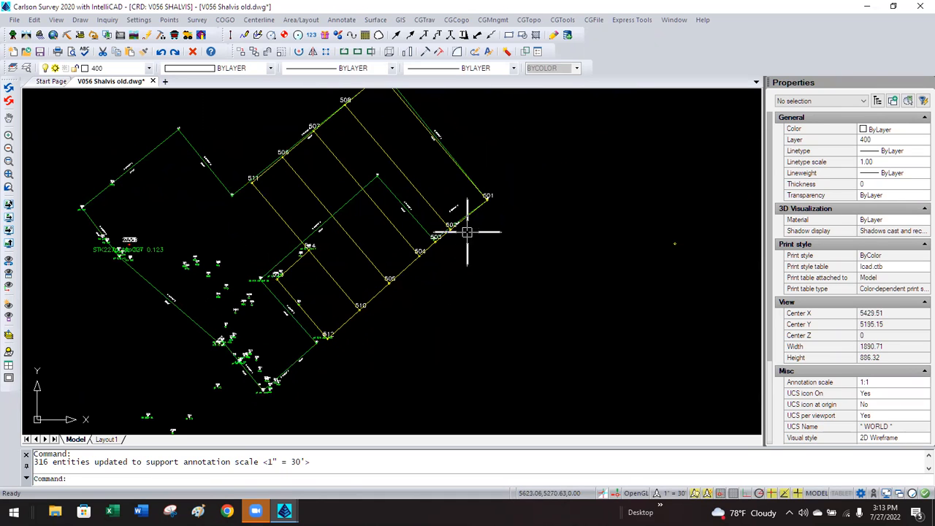
scroll(468, 216, "up", 3)
scroll(468, 211, "up", 3)
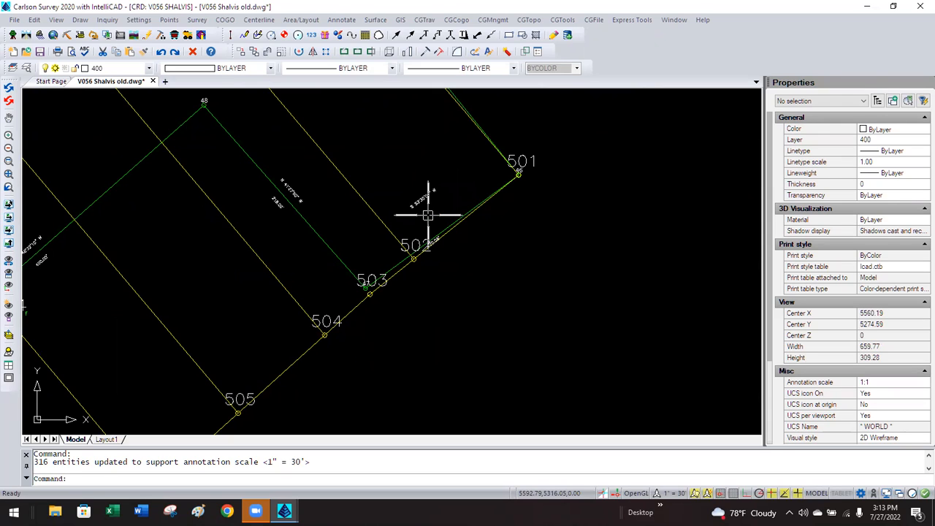
scroll(427, 216, "down", 3)
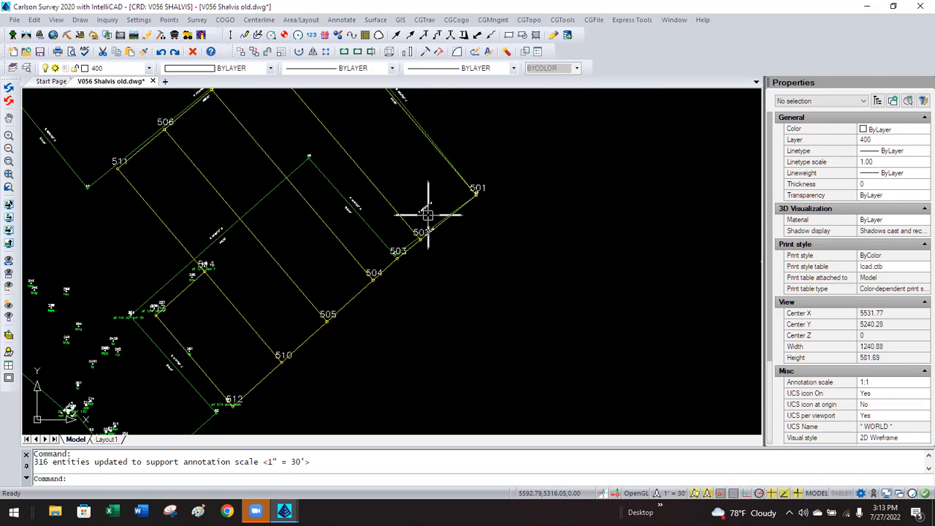
scroll(216, 230, "up", 3)
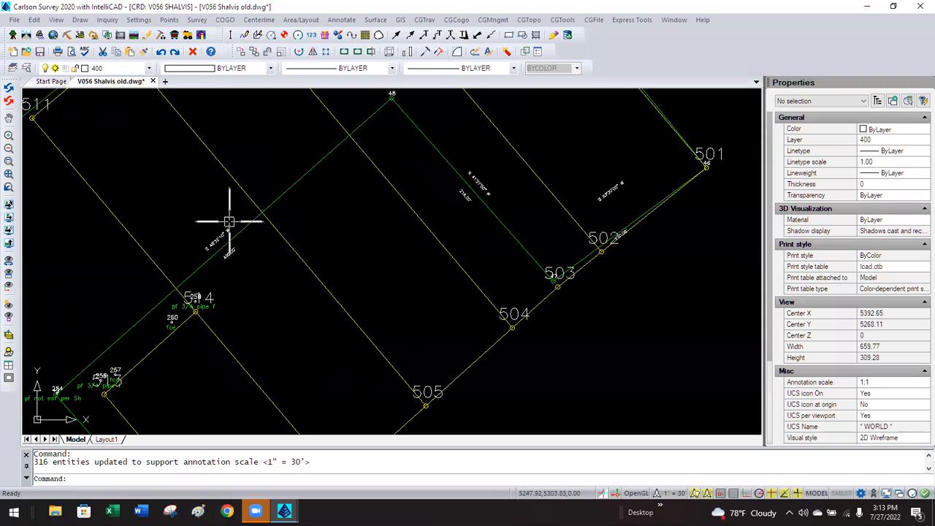
left_click(139, 20)
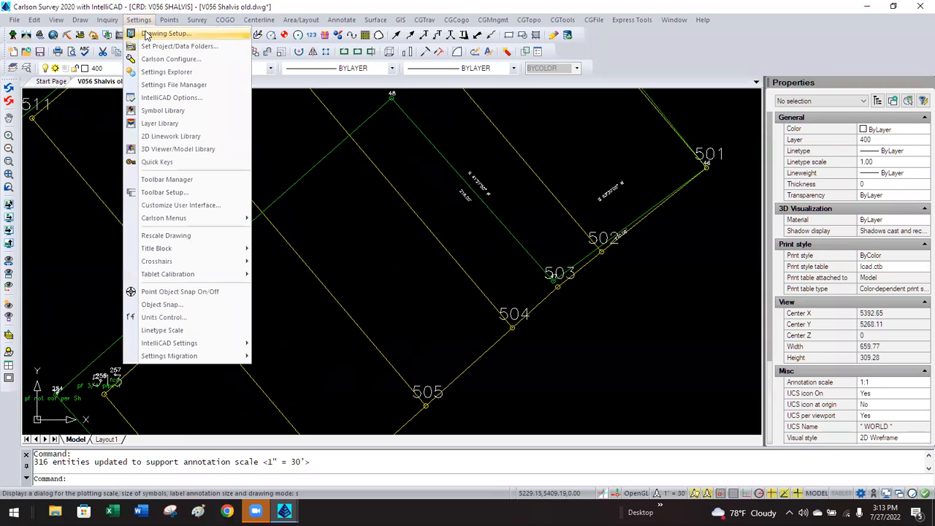
left_click(144, 35)
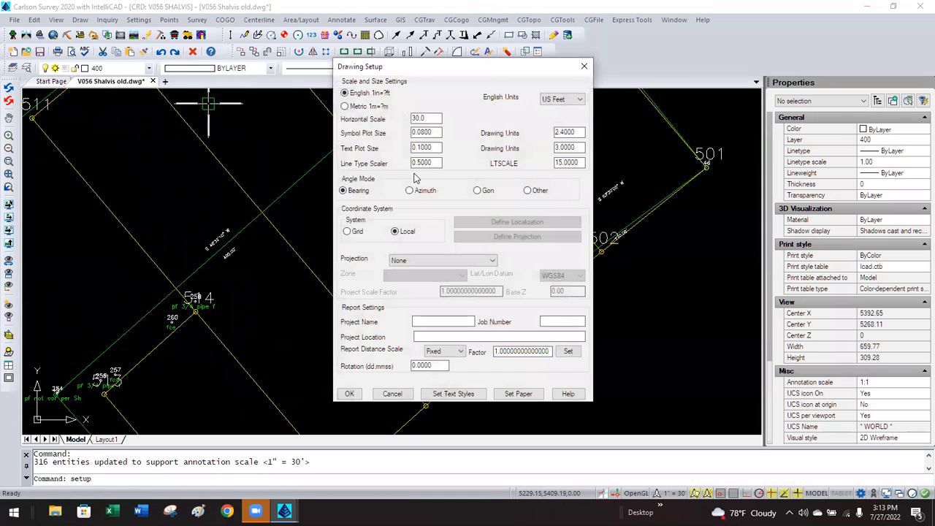
left_click_drag(435, 133, 400, 149)
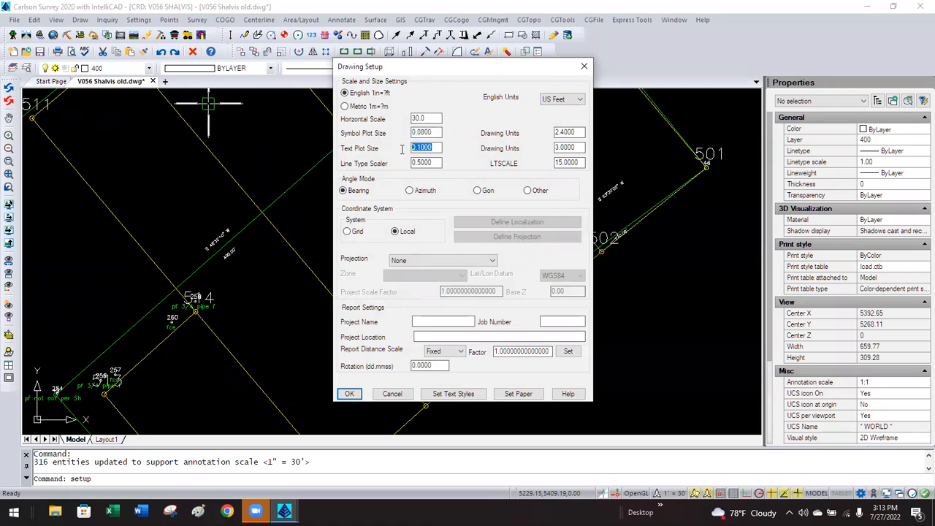
double_click(432, 132)
double_click(435, 148)
left_click(439, 132)
left_click_drag(439, 132, 420, 148)
left_click(435, 133)
left_click(393, 394)
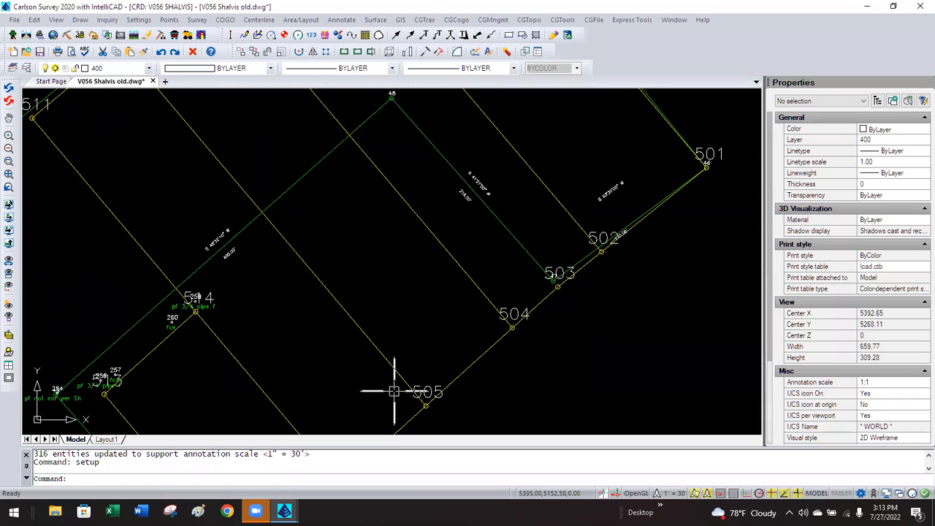
left_click(341, 20)
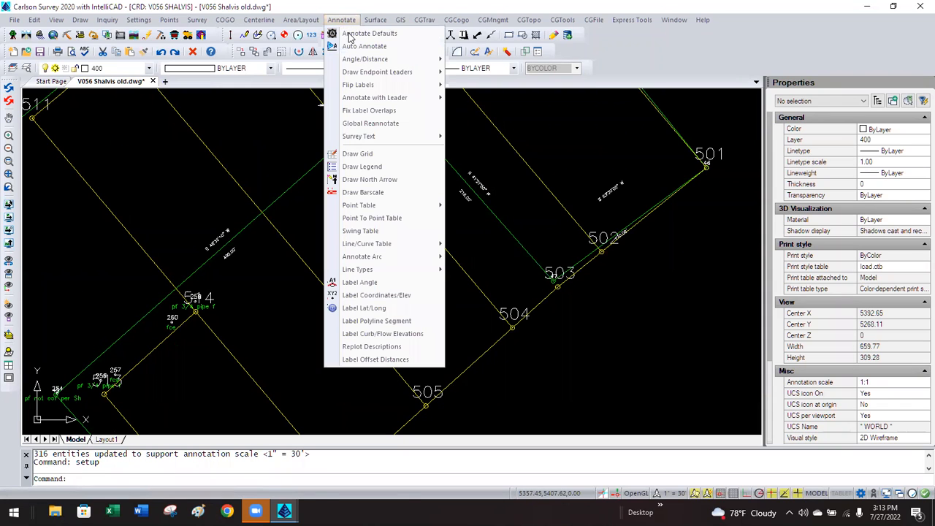
left_click(358, 34)
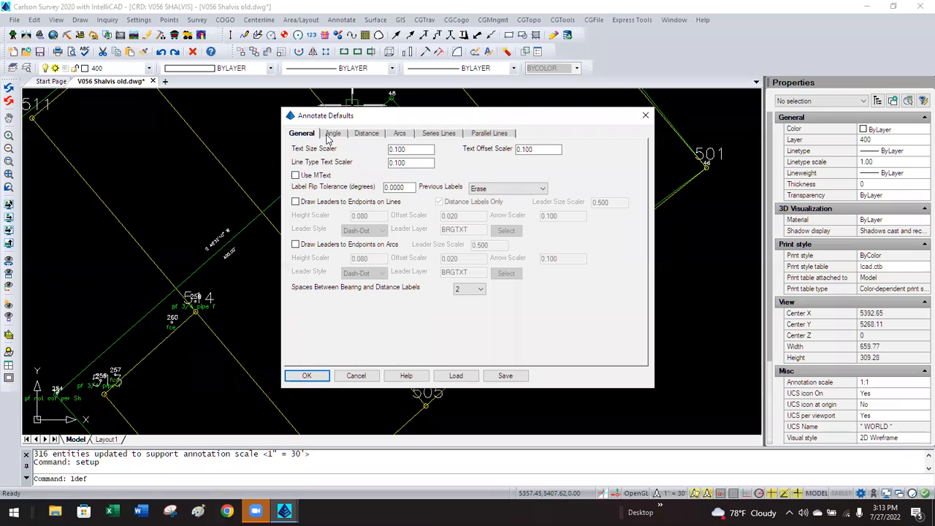
double_click(410, 149)
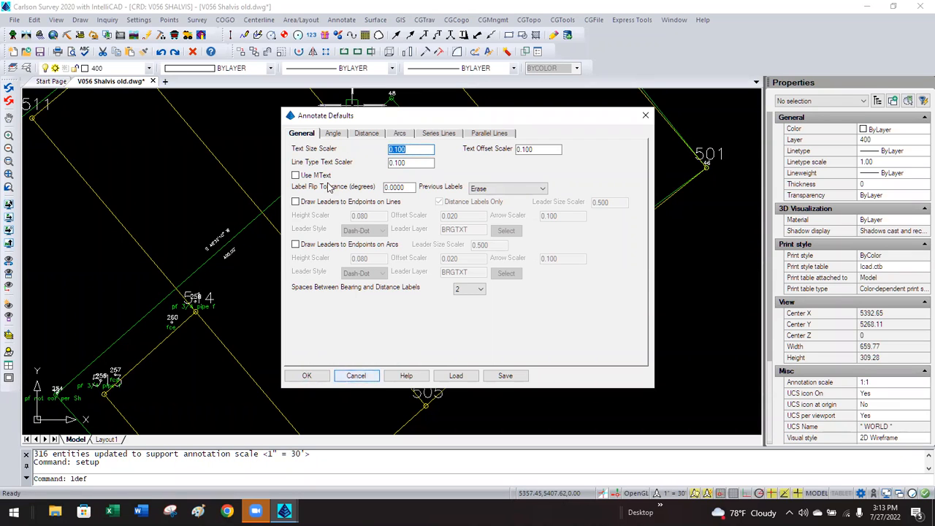
left_click(357, 375)
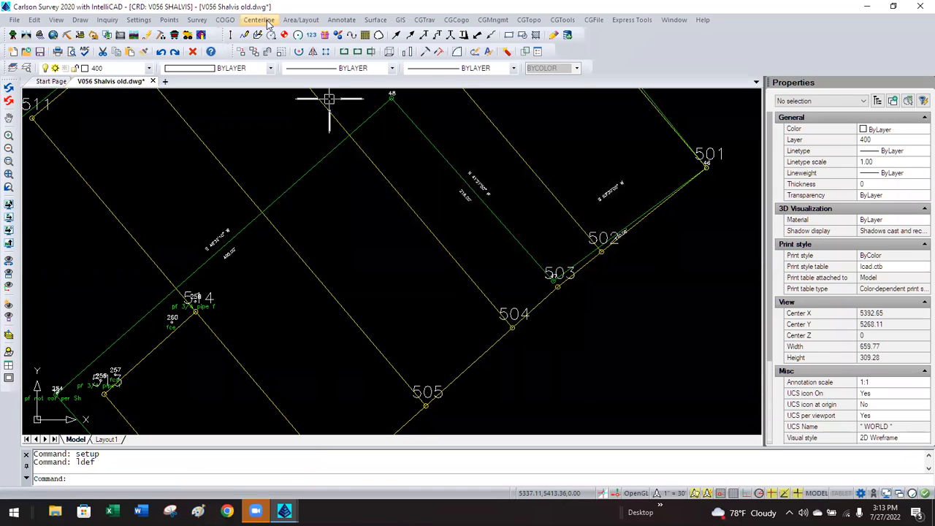
left_click(176, 21)
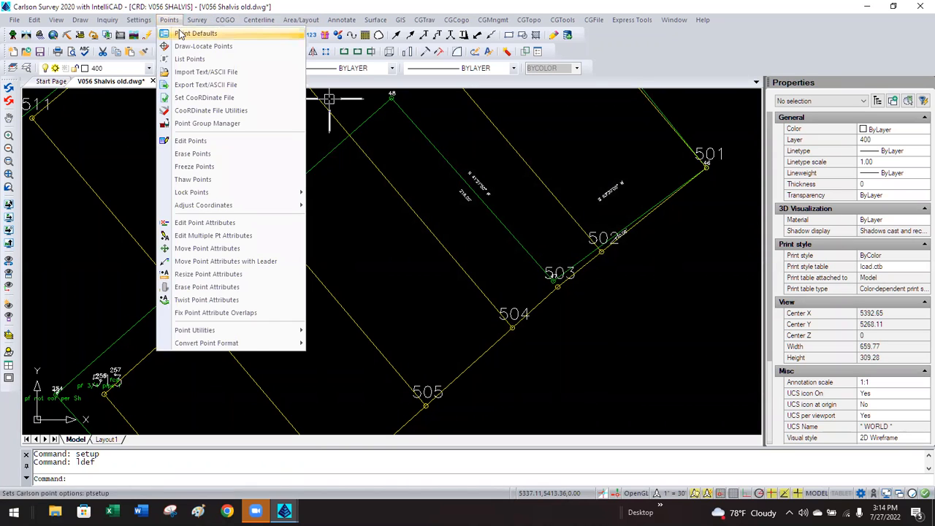
left_click(181, 35)
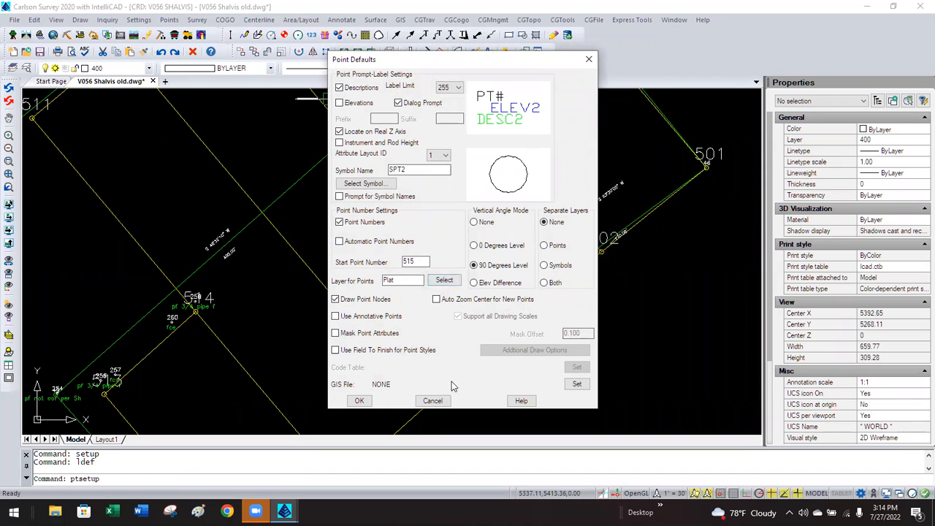
left_click(433, 400)
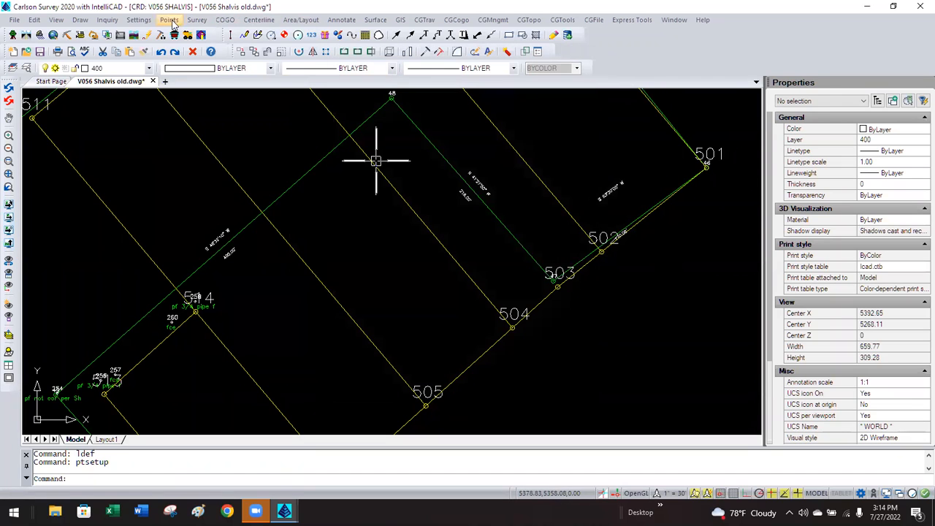
left_click(170, 20)
left_click(198, 46)
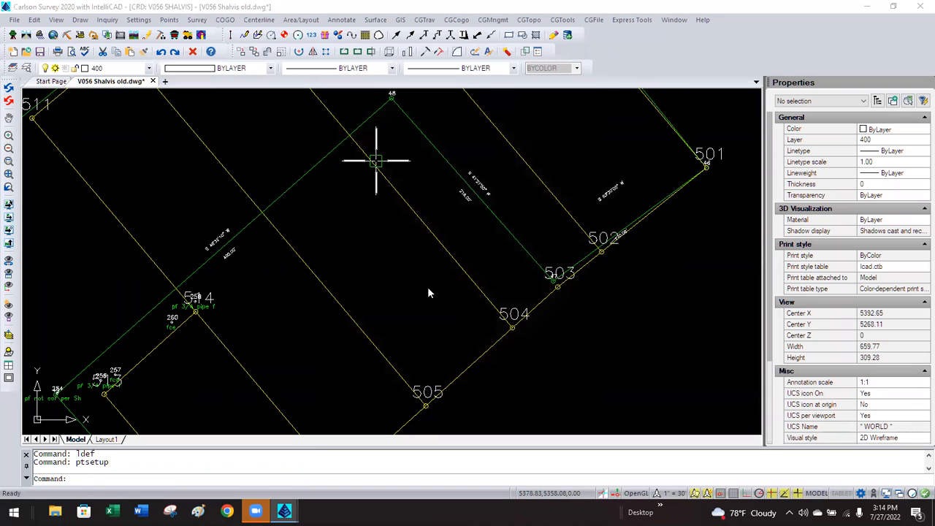
left_click_drag(578, 319, 531, 325)
left_click_drag(469, 319, 438, 320)
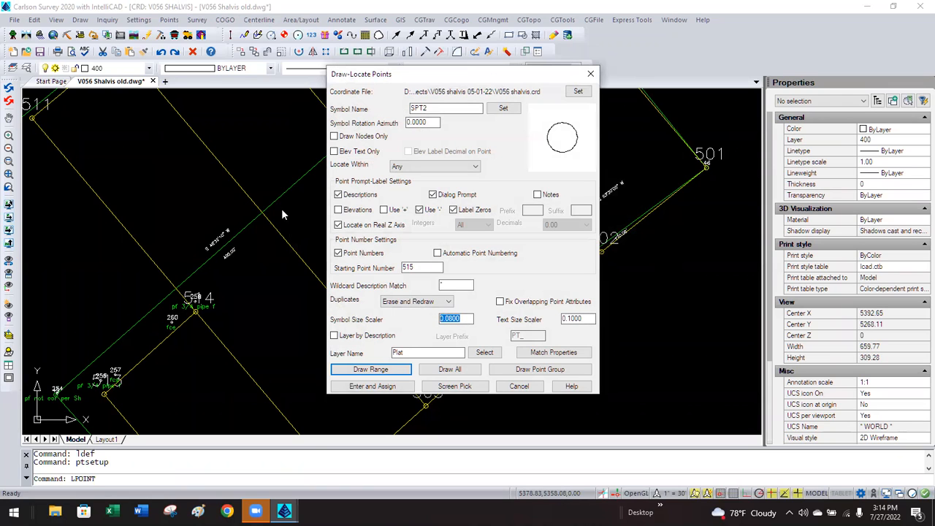
left_click(510, 385)
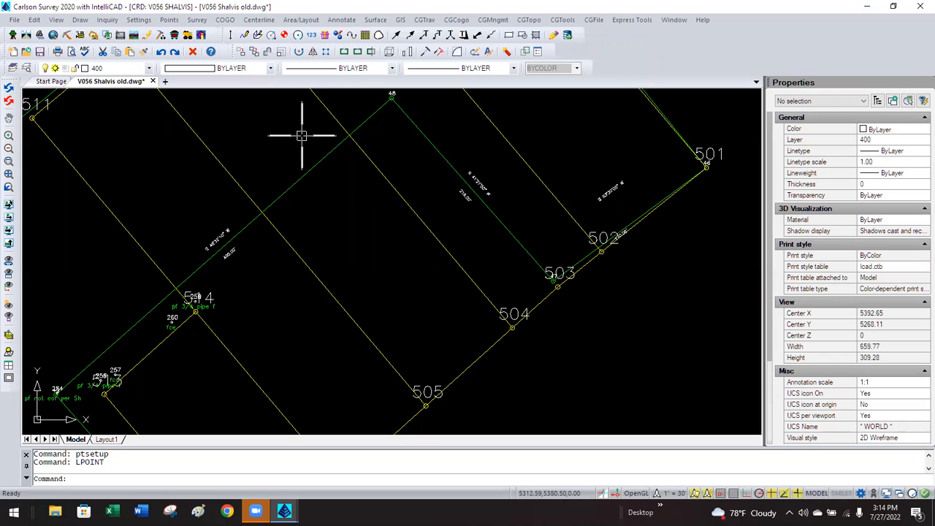
left_click(343, 22)
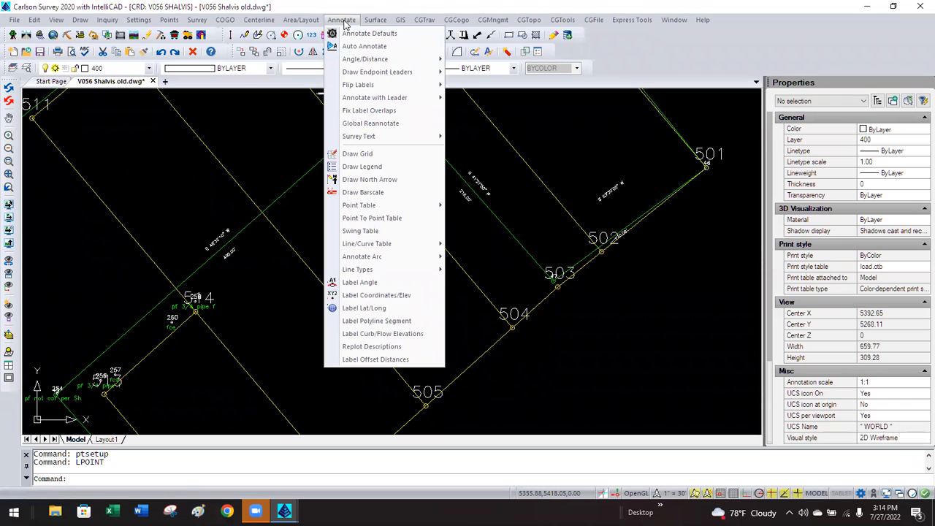
mouse_move(406, 136)
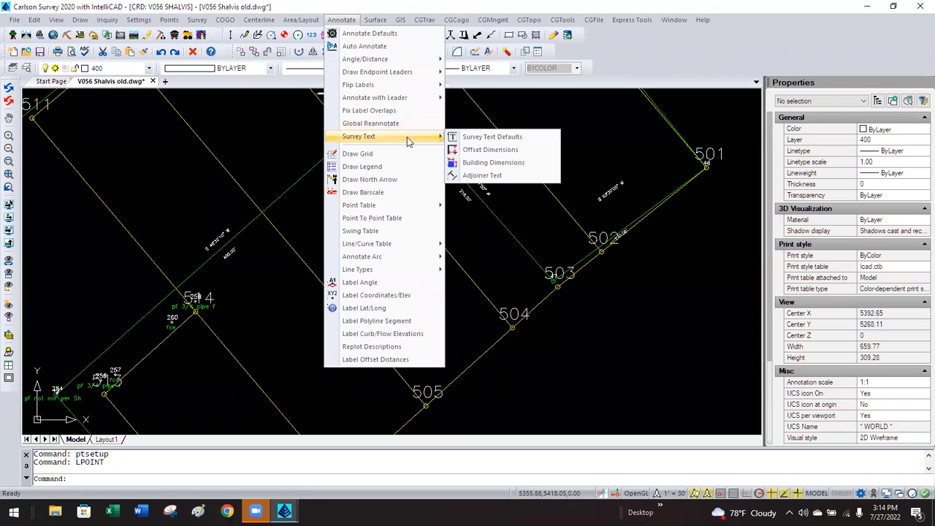
left_click(495, 139)
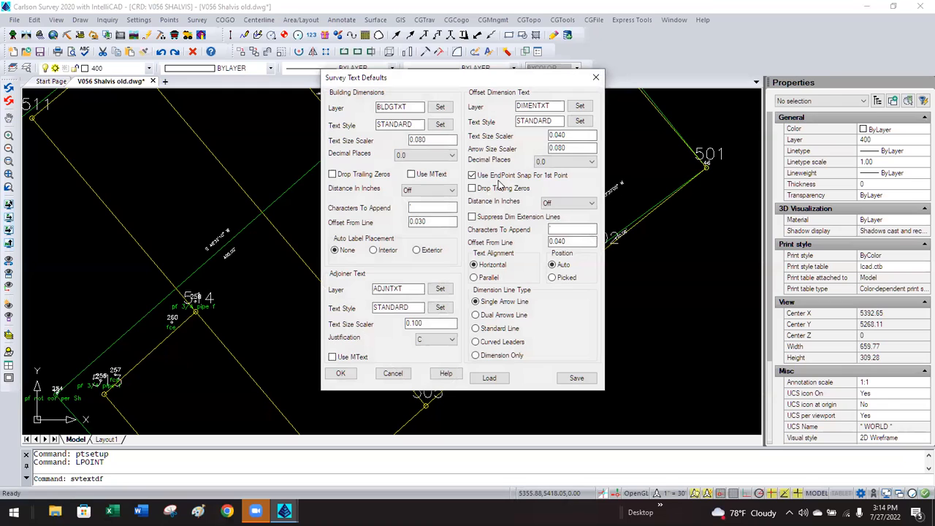
double_click(430, 140)
left_click(435, 139)
left_click_drag(563, 134, 538, 135)
left_click(570, 136)
left_click_drag(570, 136, 548, 135)
left_click(569, 133)
left_click_drag(422, 322, 376, 326)
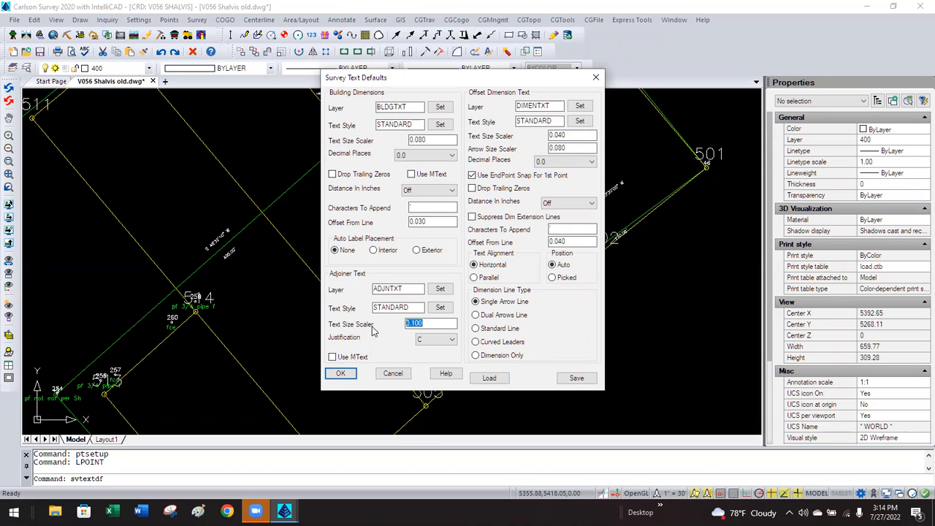
left_click(427, 322)
left_click(392, 373)
scroll(365, 268, "down", 2)
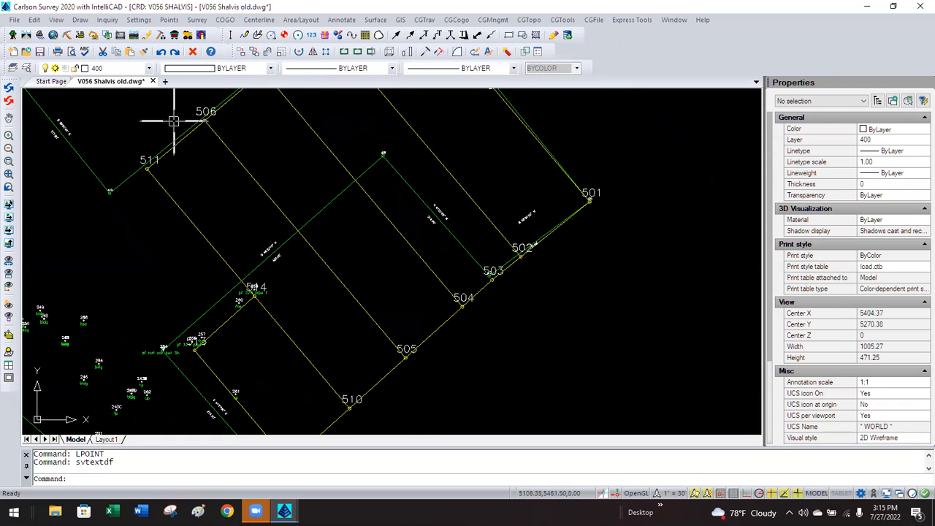
Start a 2D polyline and pick the first building corners above point 504.
left_click(81, 20)
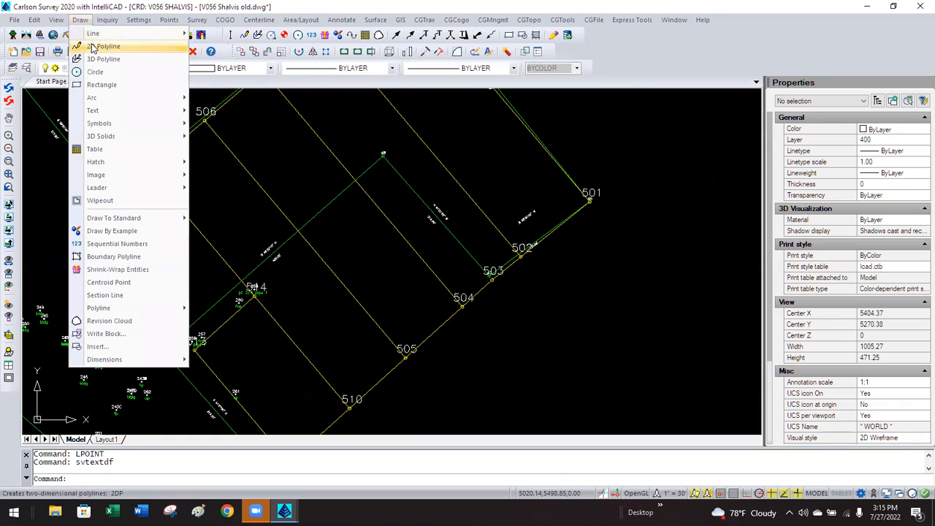
left_click(92, 48)
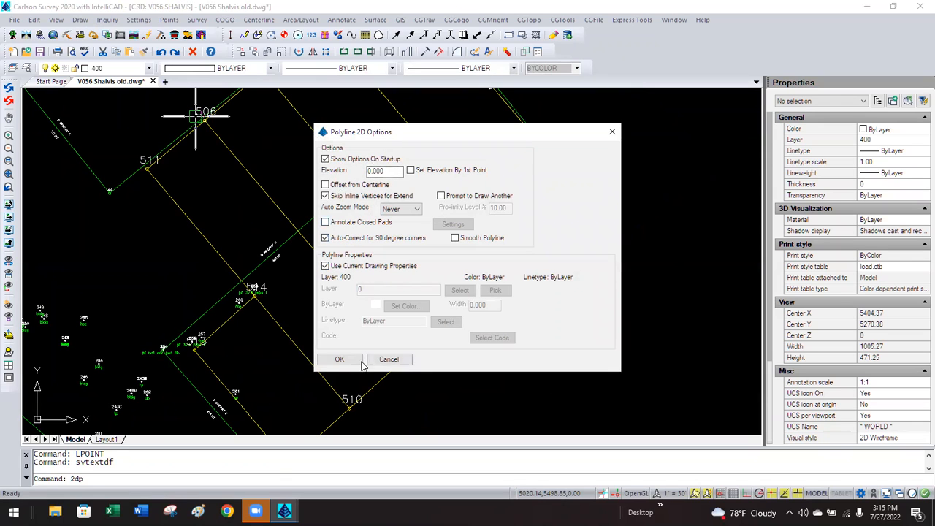
left_click(339, 359)
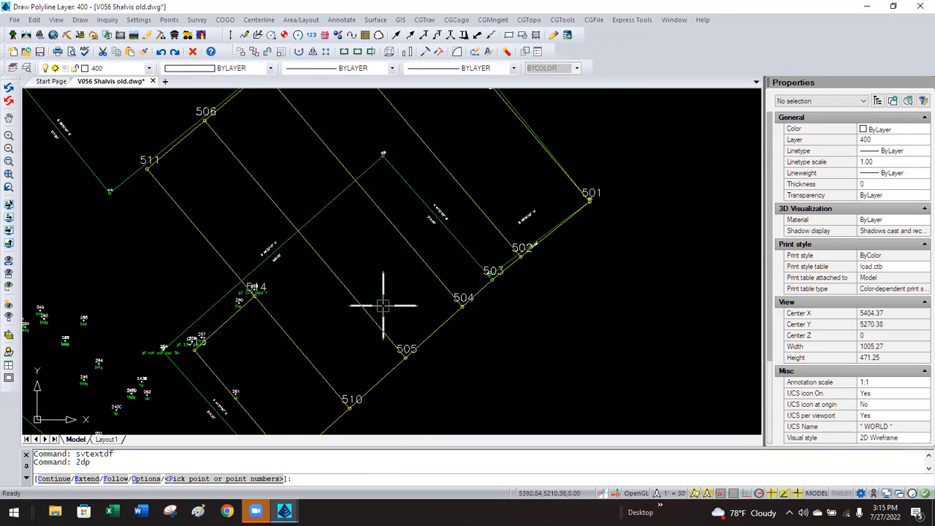
left_click(367, 285)
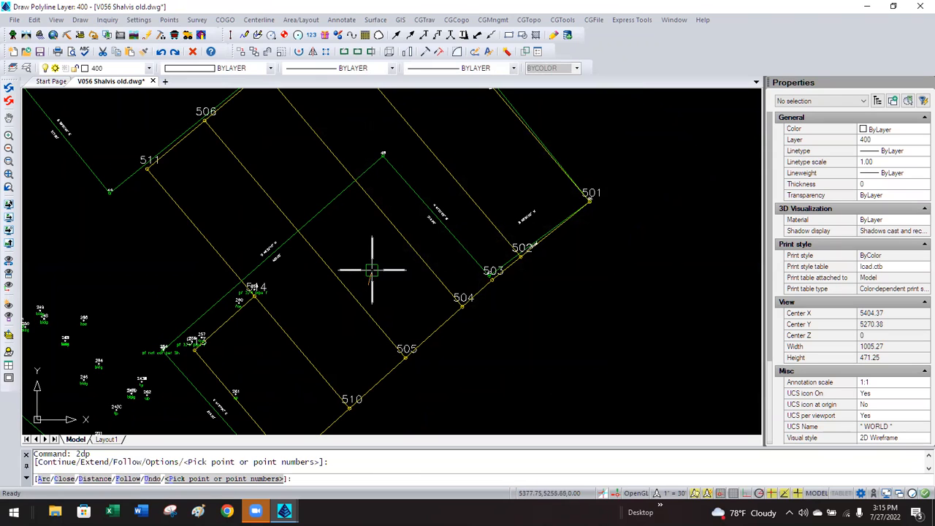
left_click(379, 269)
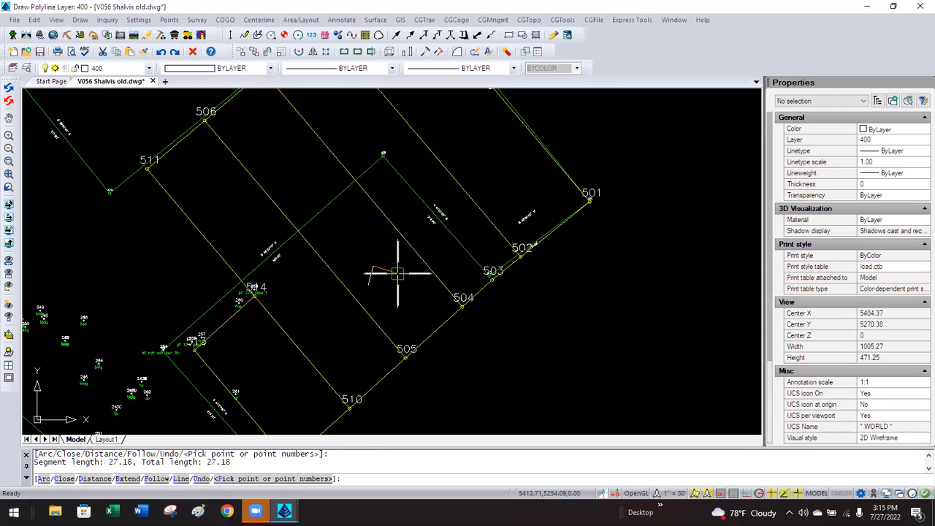
left_click(391, 274)
left_click(396, 280)
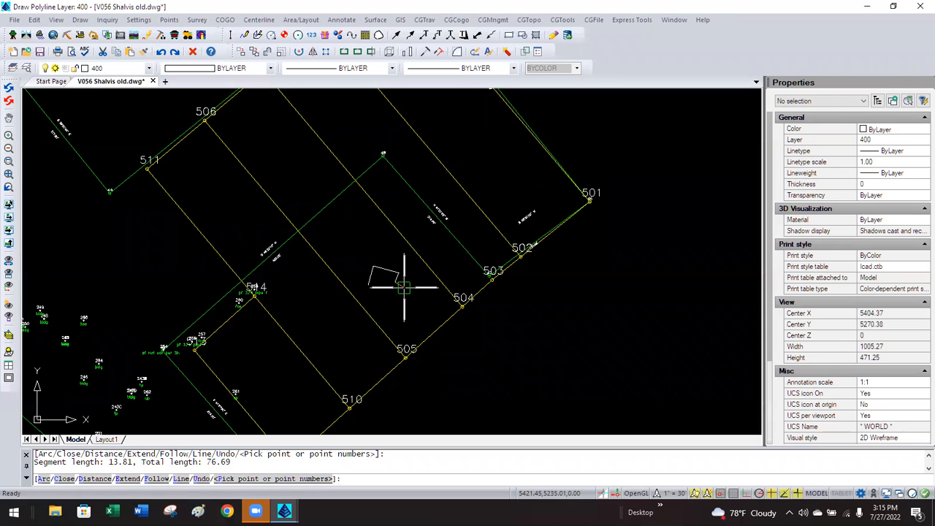
Undo the wrong segment, pick the corrected and final corners, and close the footprint.
type("u")
key("Return")
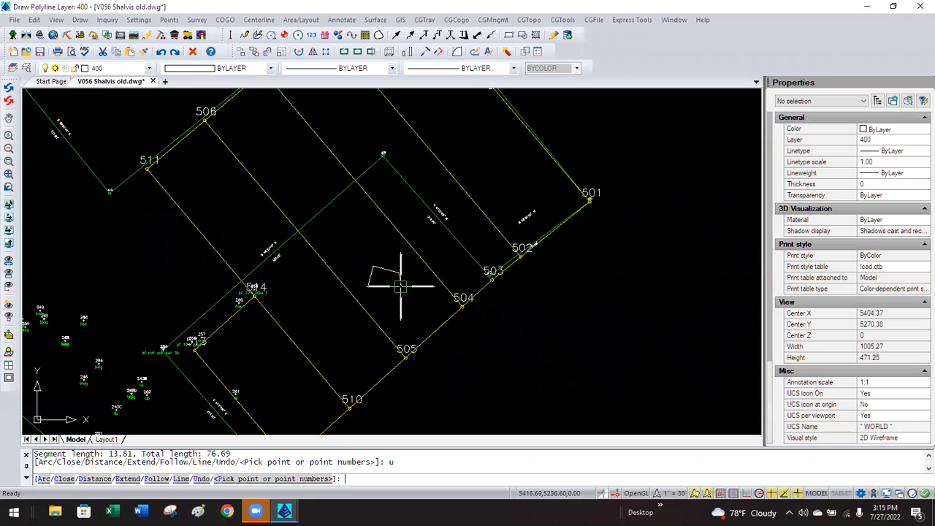
scroll(399, 284, "up", 2)
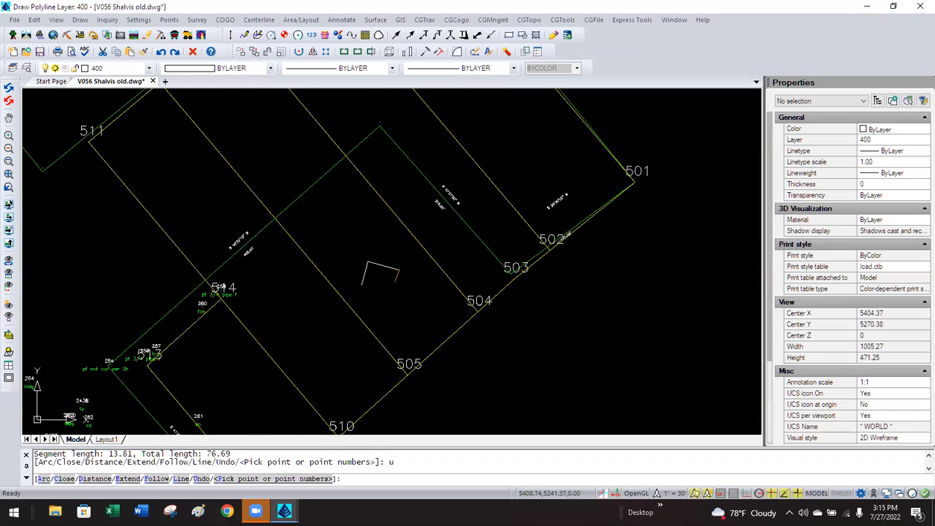
left_click(398, 285)
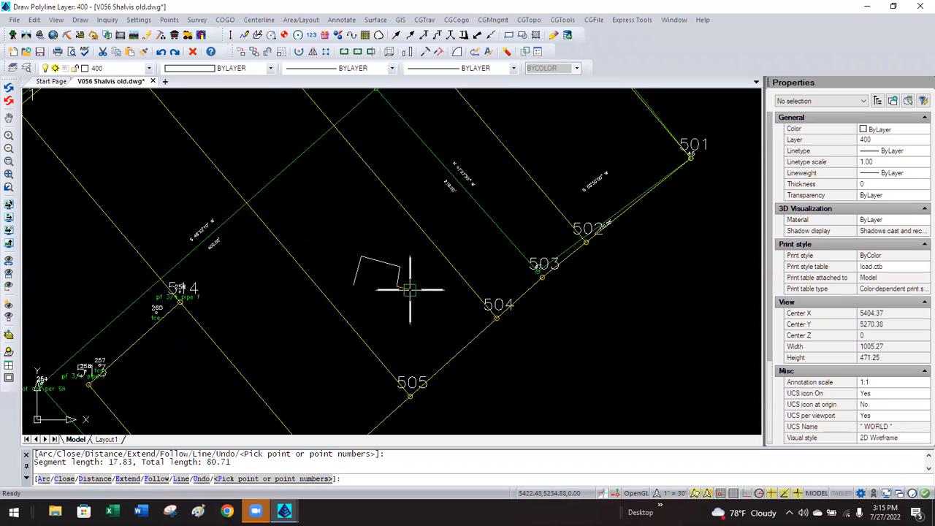
left_click(412, 296)
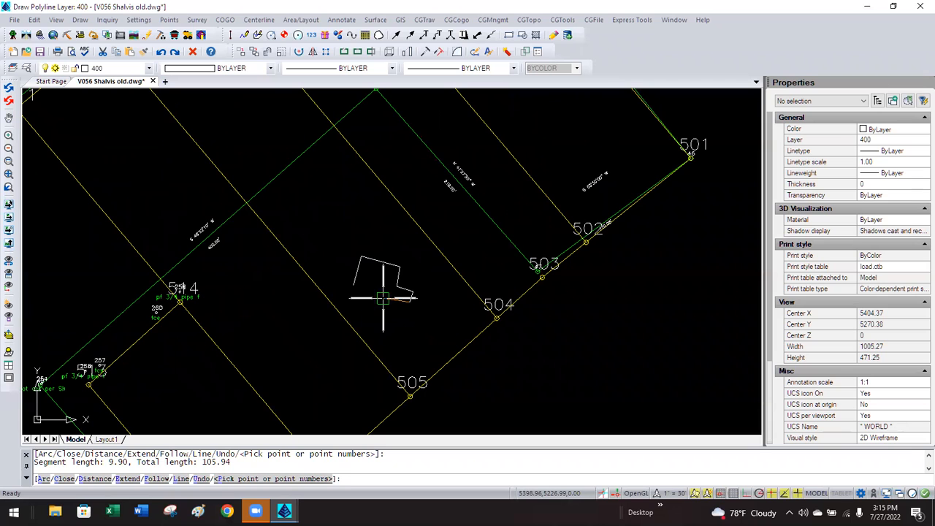
type("c")
key("Return")
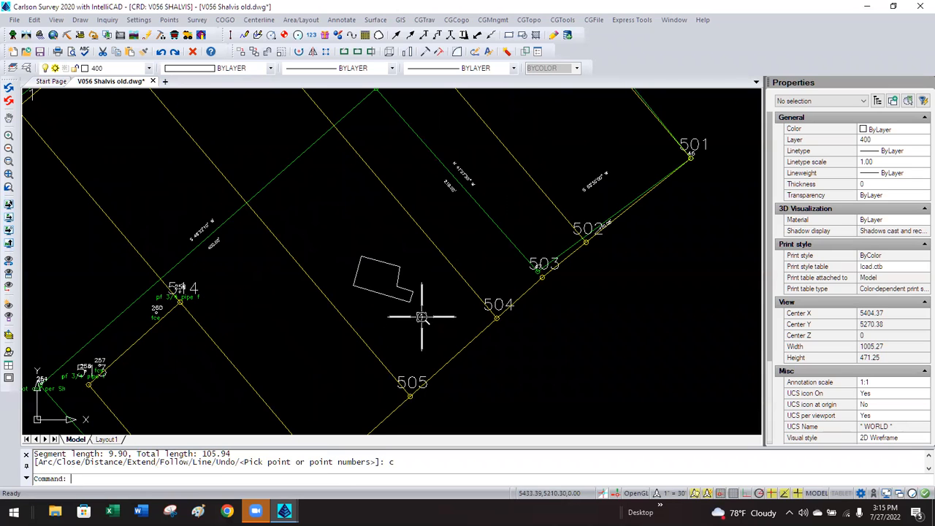
scroll(421, 316, "up", 2)
scroll(340, 317, "down", 1)
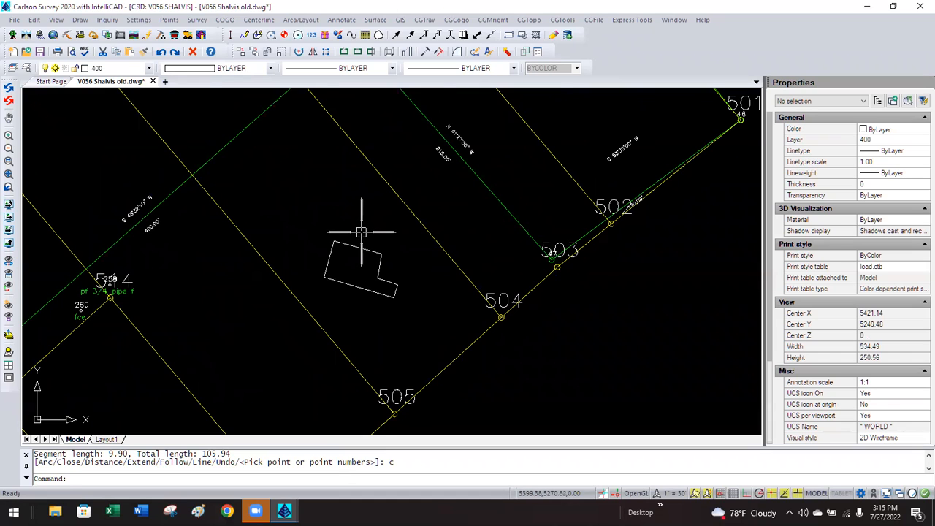
Zoom in on the new building footprint and bring up the Annotate > Survey Text submenu.
scroll(361, 232, "up", 1)
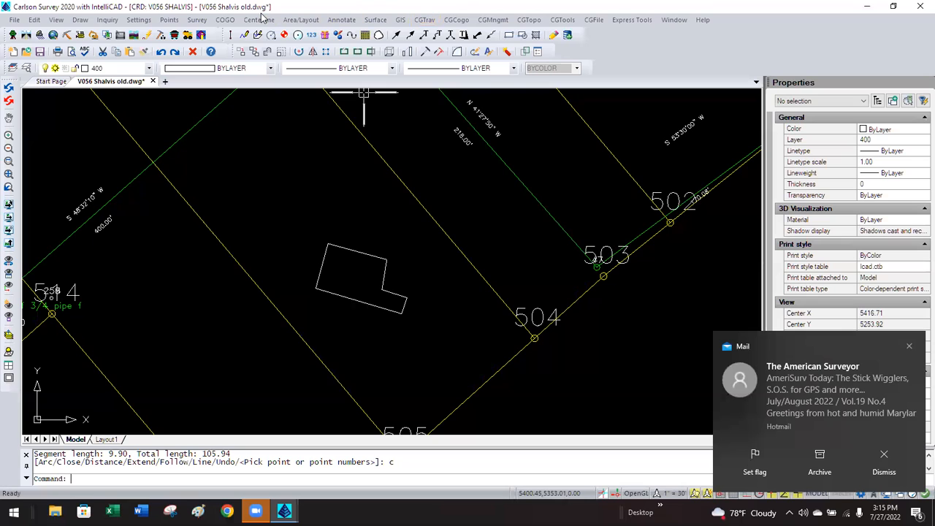
left_click(342, 21)
mouse_move(377, 139)
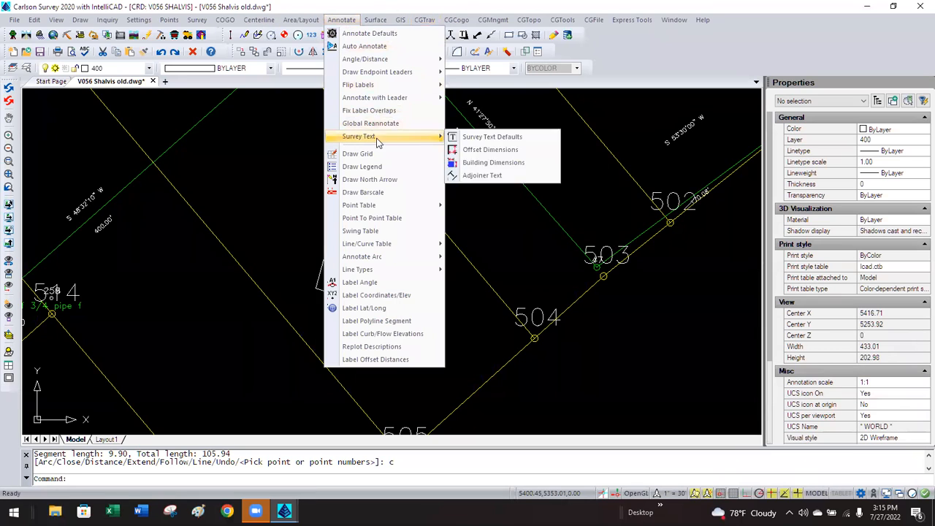
Edit the Survey Text Defaults size scalers, giving offset dimensions .08, and accept.
left_click(489, 143)
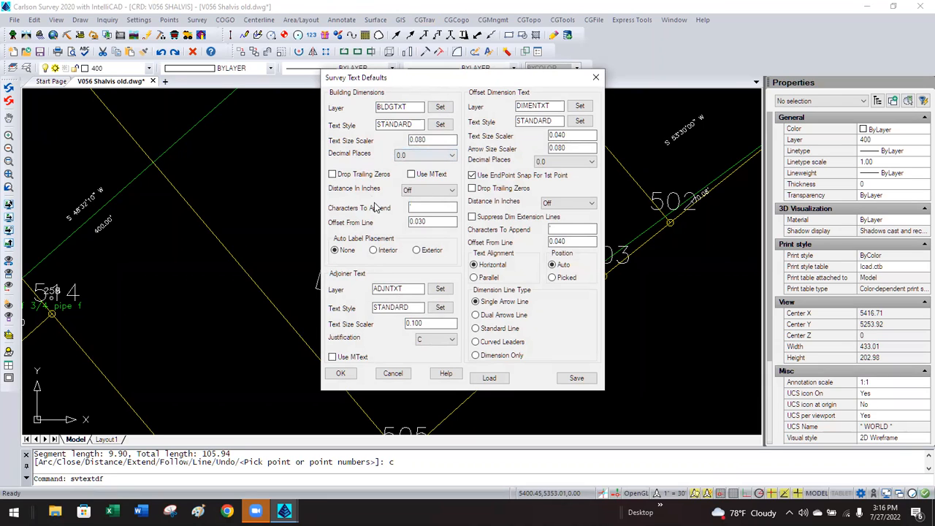
left_click(433, 139)
double_click(565, 133)
type("08")
left_click(342, 373)
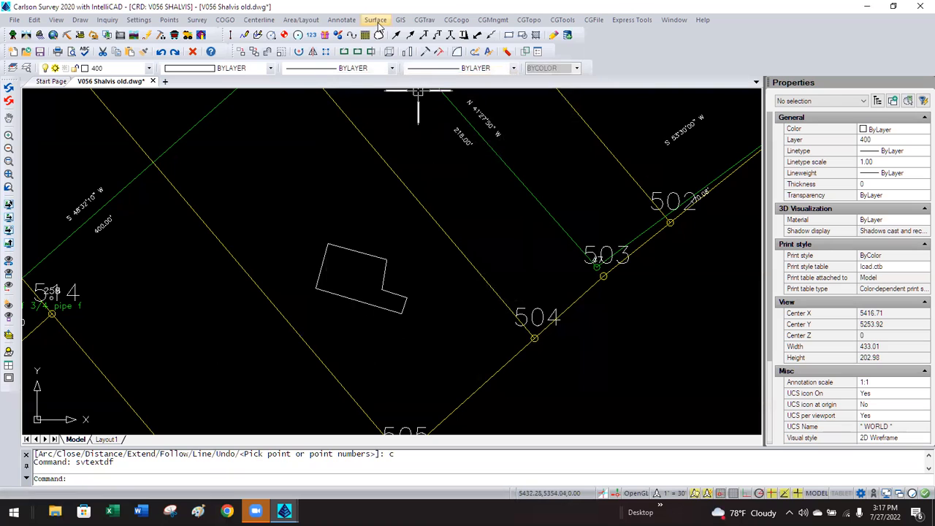
Trial a Building Dimensions label on the top edge, then undo the 35.7' label.
left_click(353, 22)
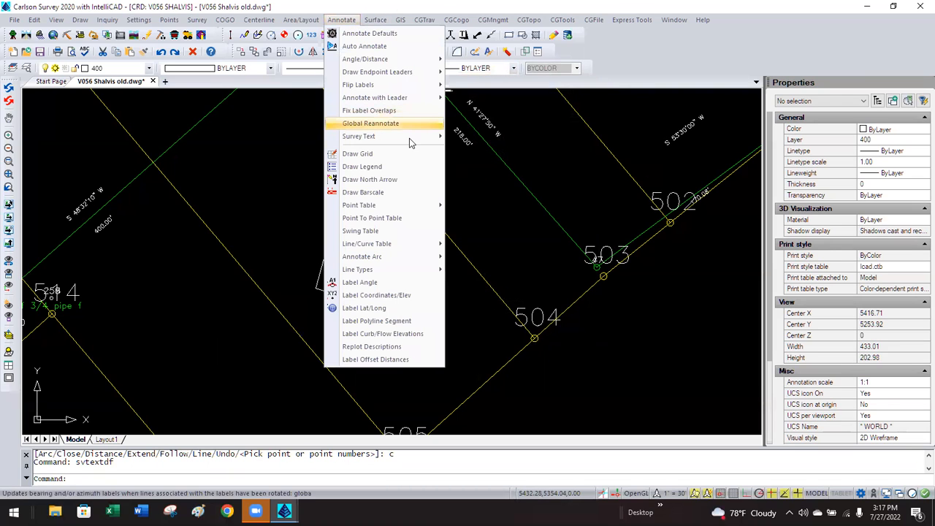
mouse_move(363, 139)
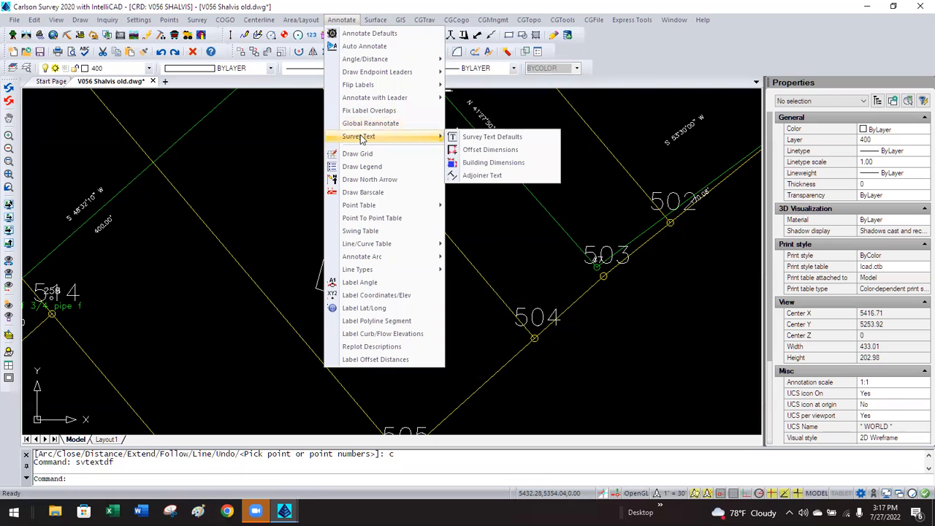
left_click(491, 162)
left_click(353, 249)
left_click(332, 214)
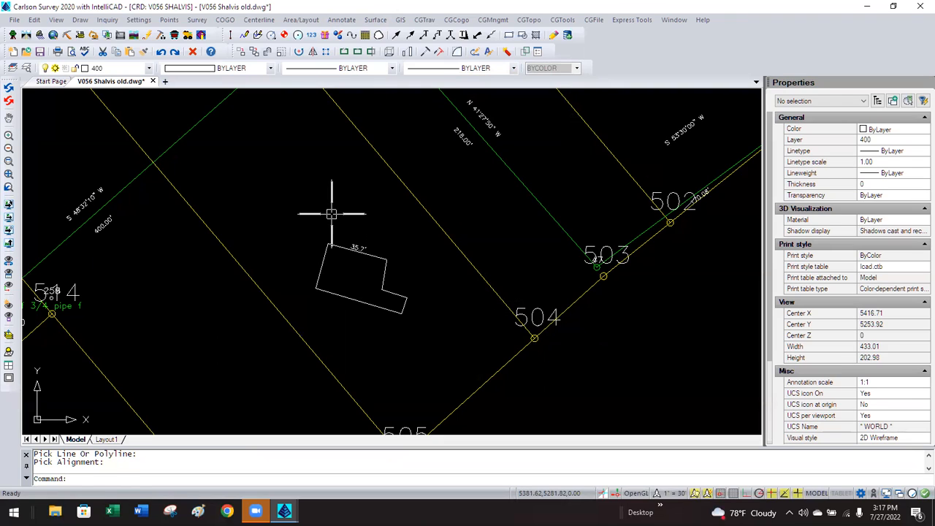
type("u")
key("Return")
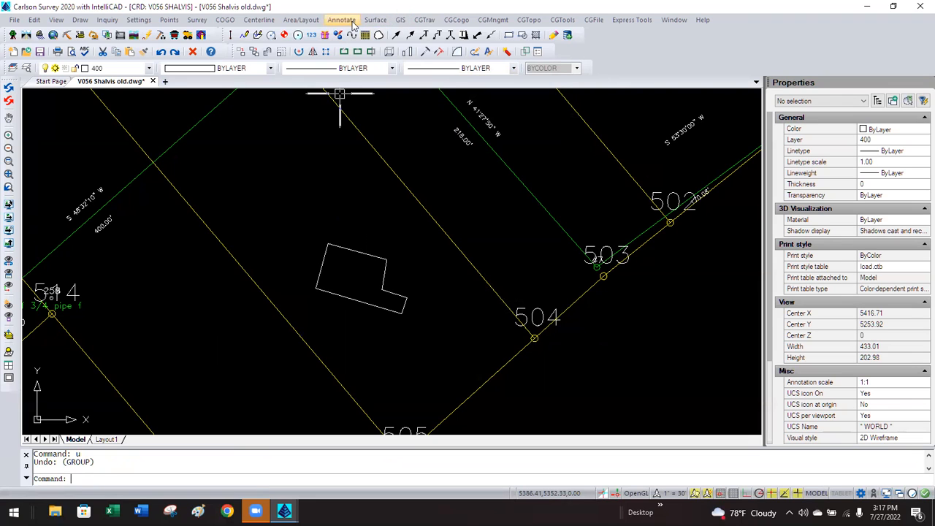
Review Survey Text Defaults without changes and clear the building outline selection.
left_click(341, 20)
mouse_move(386, 139)
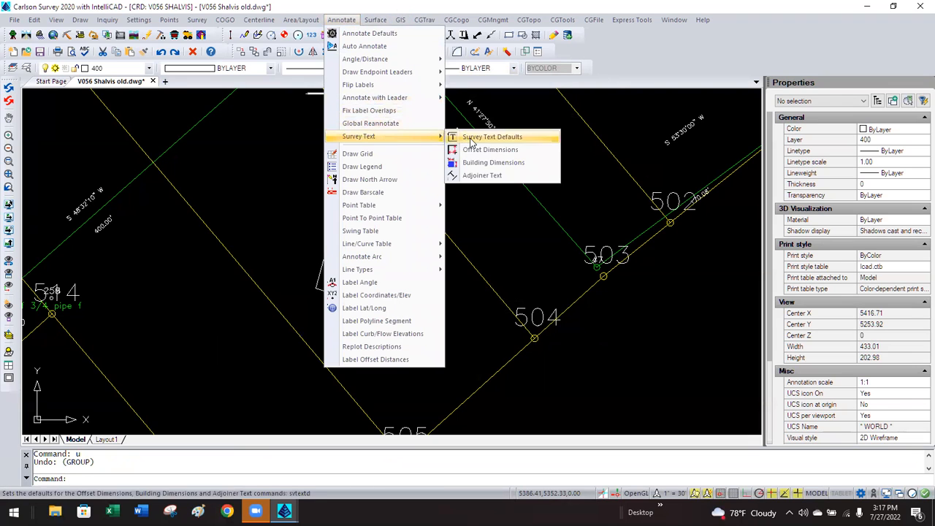
left_click(469, 139)
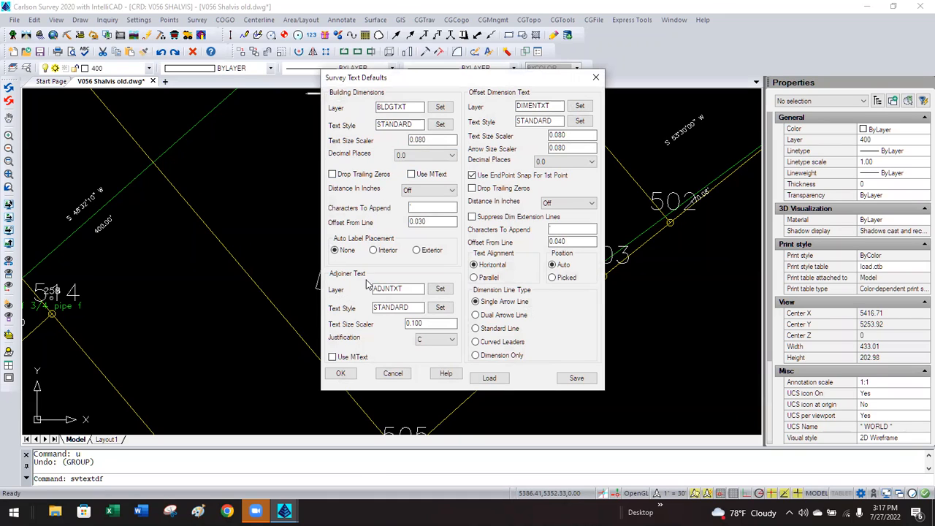
left_click(341, 374)
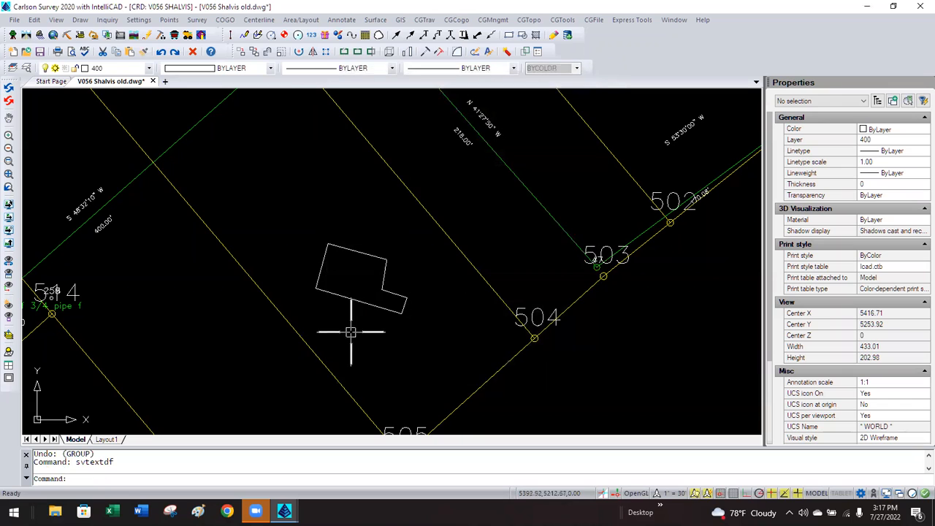
left_click(358, 301)
right_click(358, 301)
key("Escape")
key("Escape")
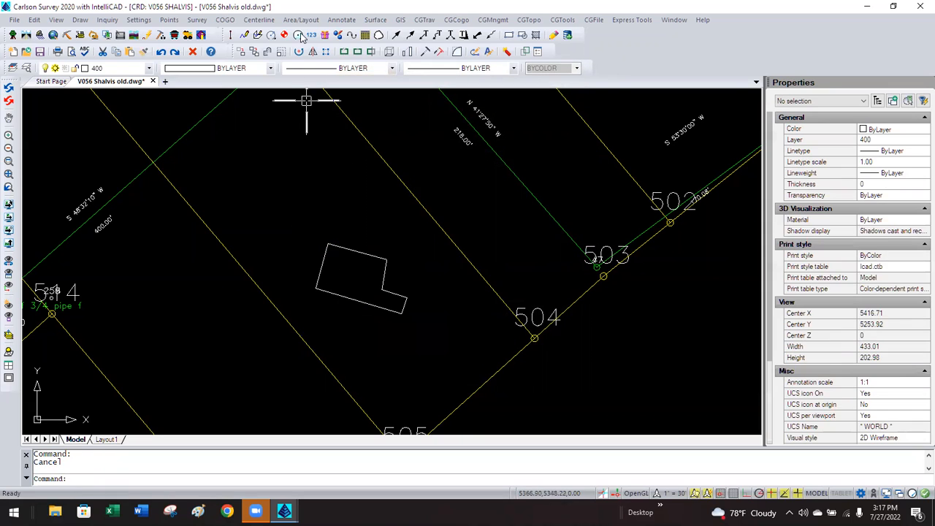
Set Auto Label Placement to Exterior in Survey Text Defaults and apply it.
left_click(350, 22)
mouse_move(387, 136)
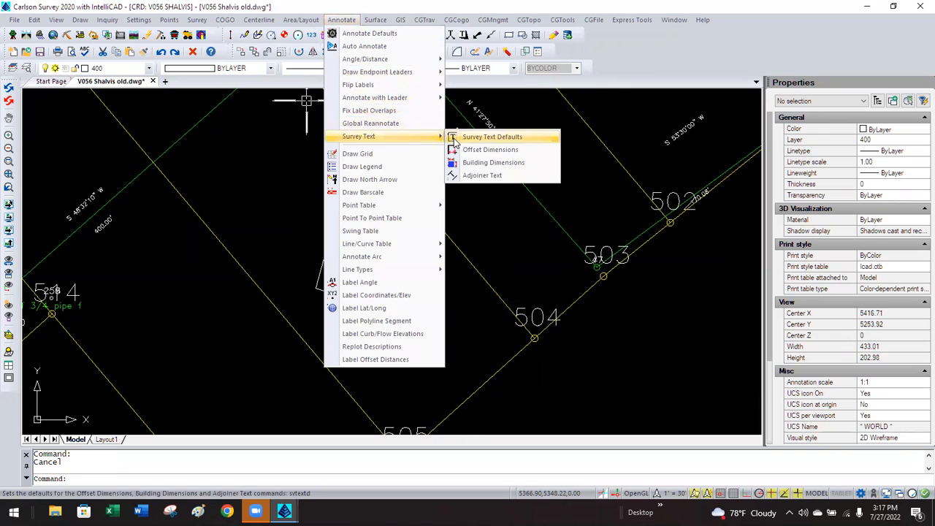
left_click(482, 136)
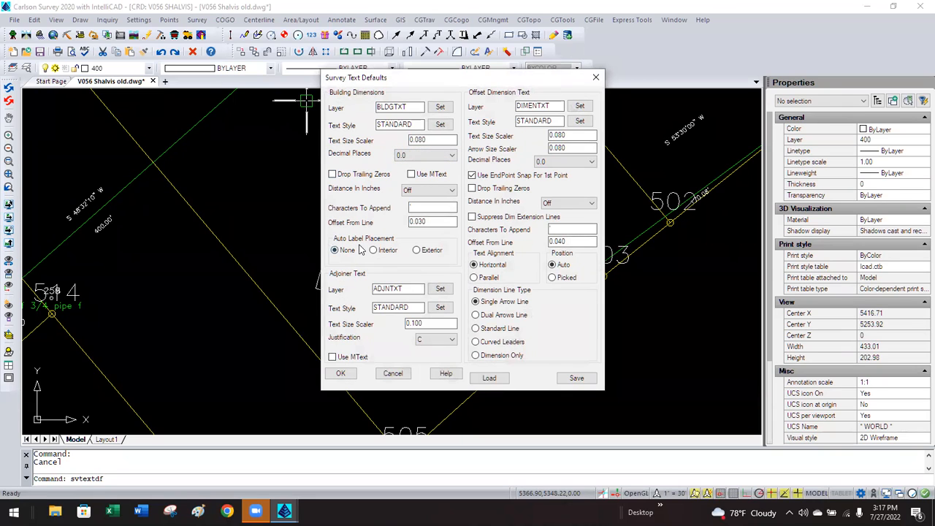
left_click(416, 251)
left_click(341, 374)
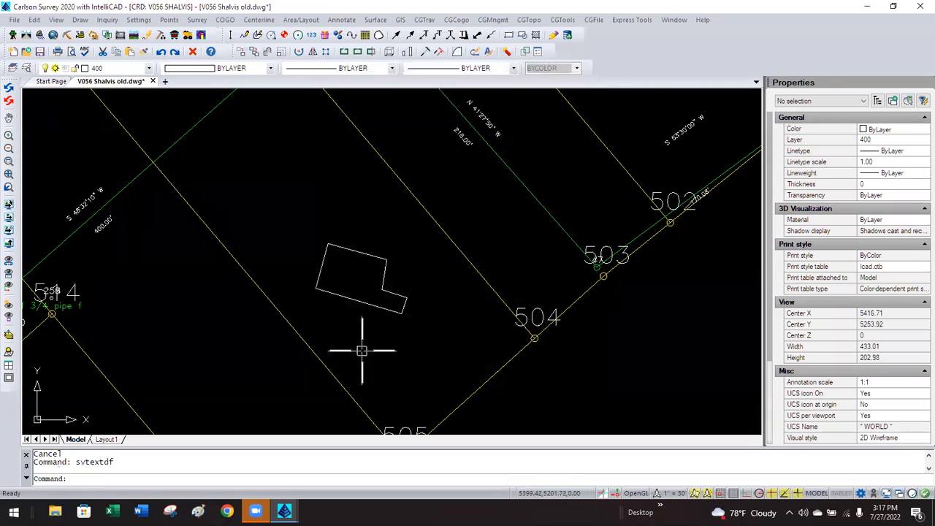
left_click(349, 21)
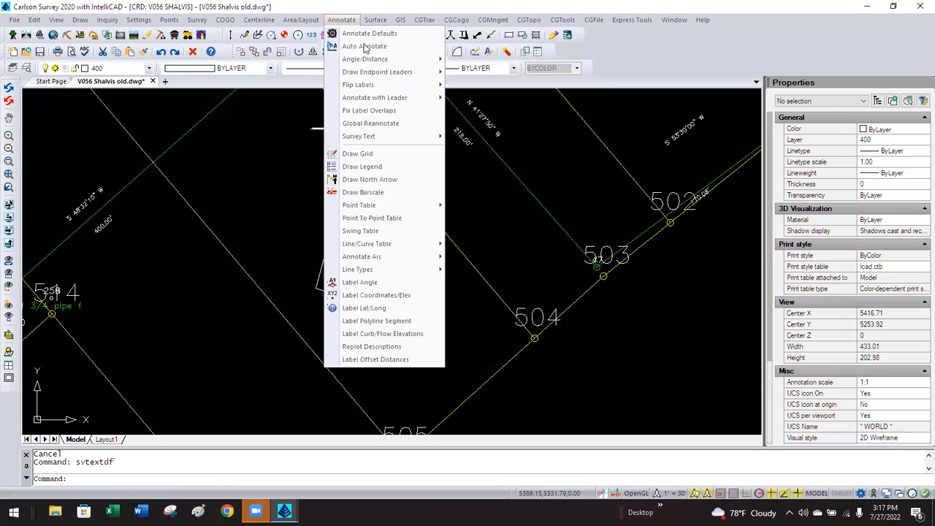
mouse_move(401, 138)
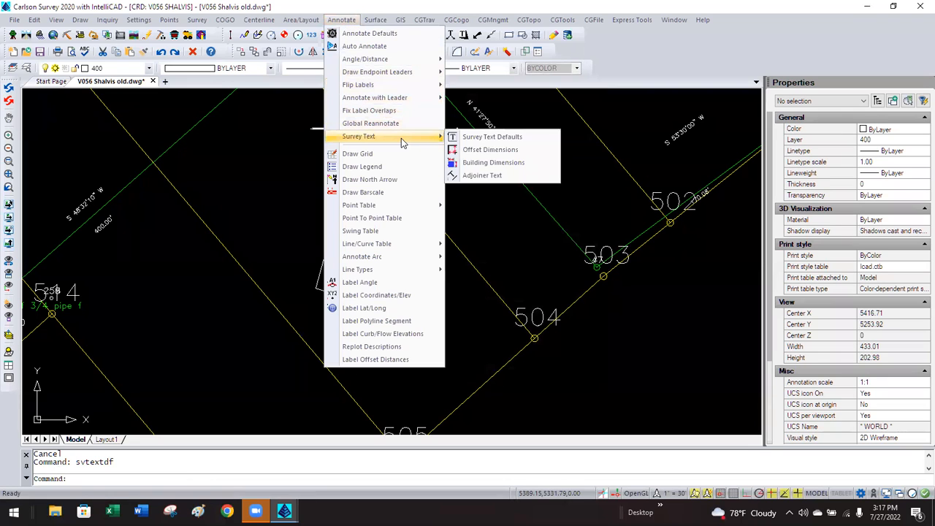
left_click(476, 163)
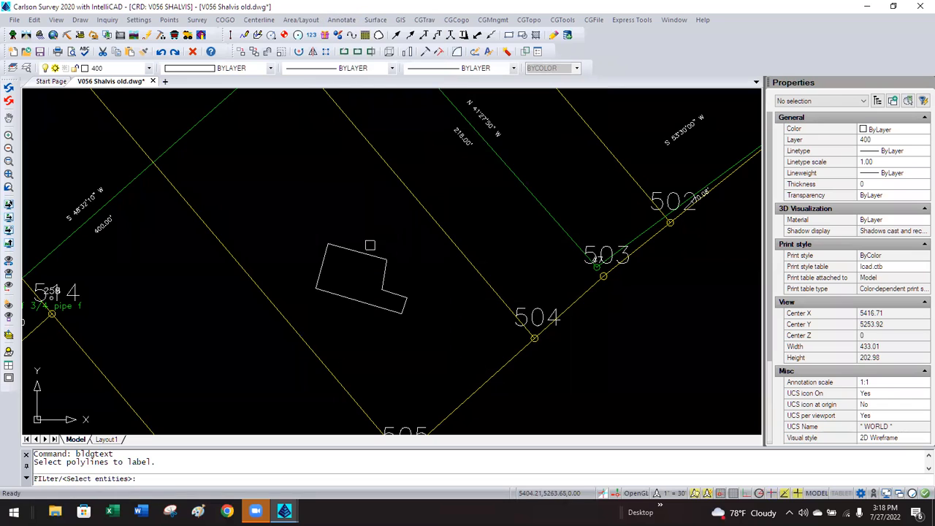
left_click(362, 252)
key("Return")
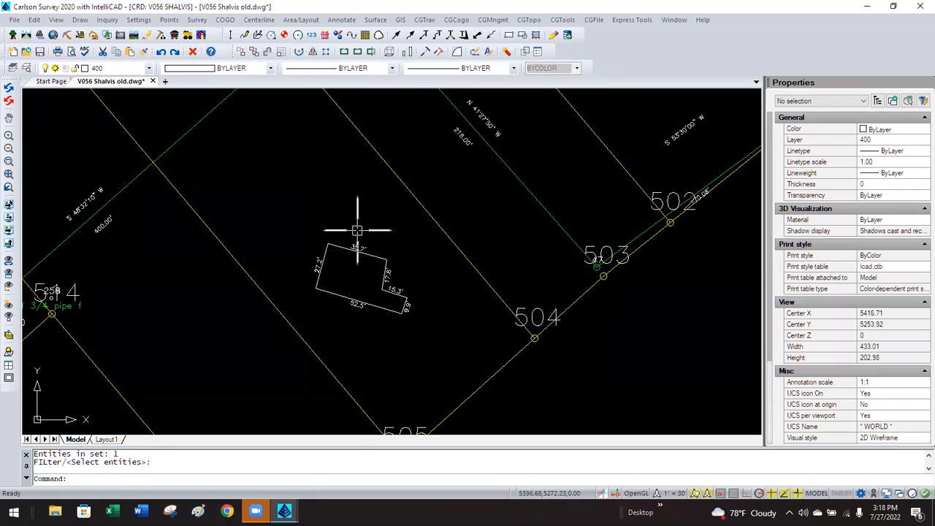
scroll(365, 285, "up", 2)
scroll(365, 281, "up", 1)
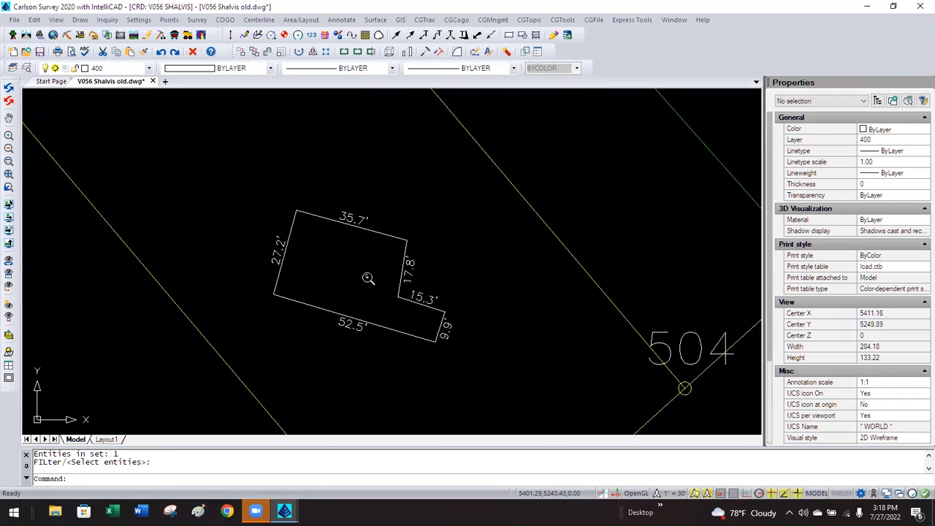
left_click(410, 275)
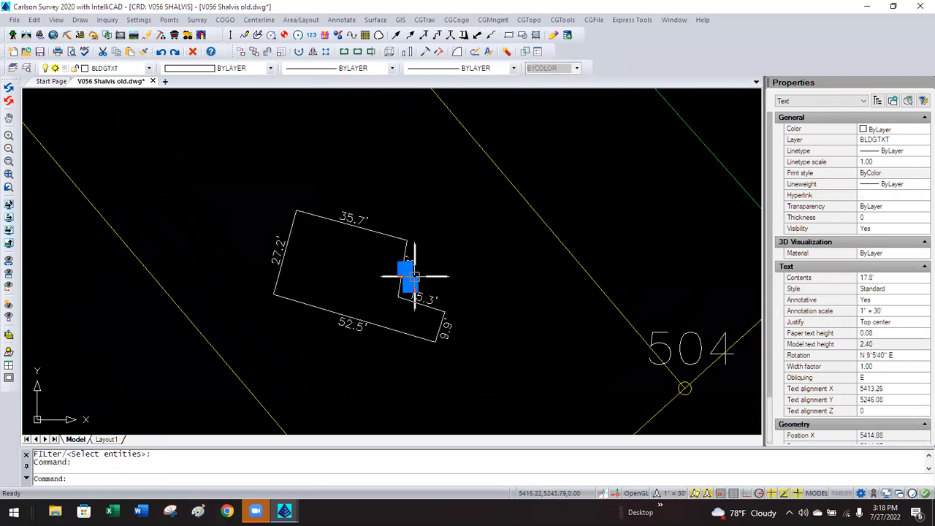
left_click(405, 268)
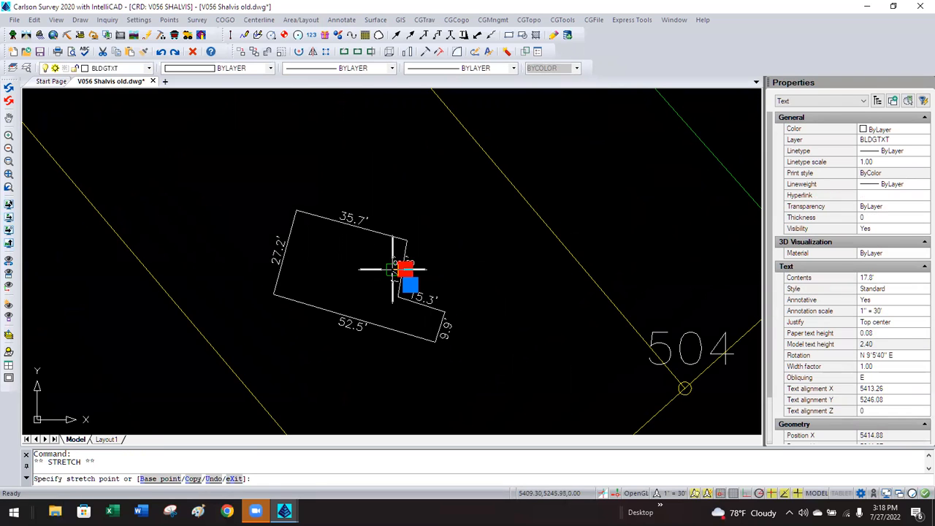
key("Escape")
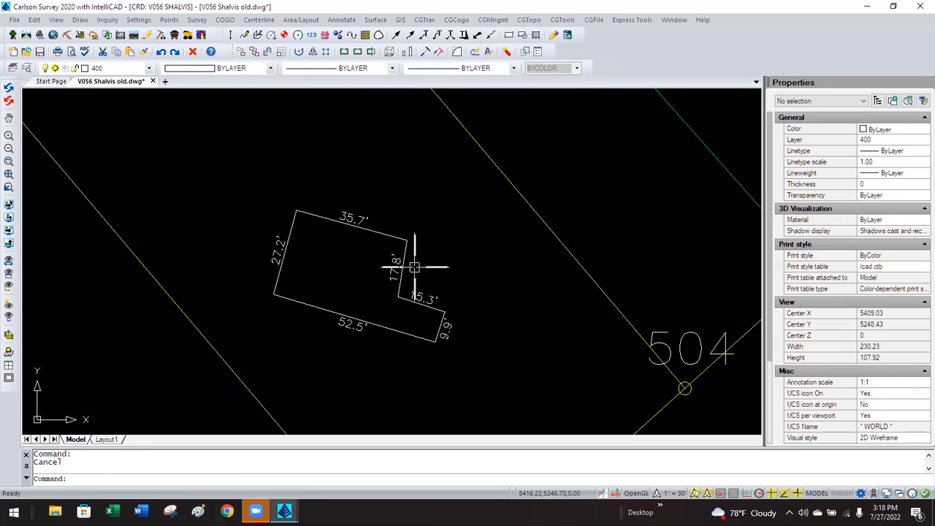
left_click(392, 266)
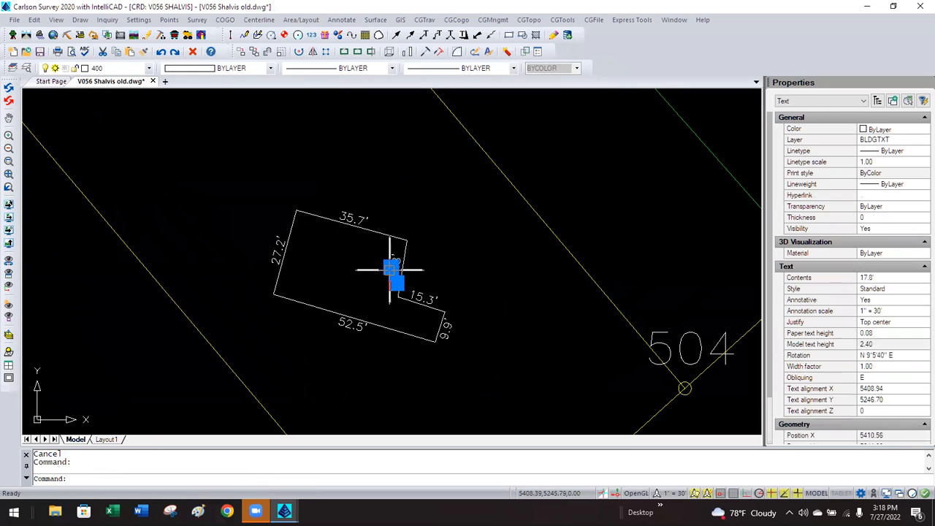
left_click(877, 302)
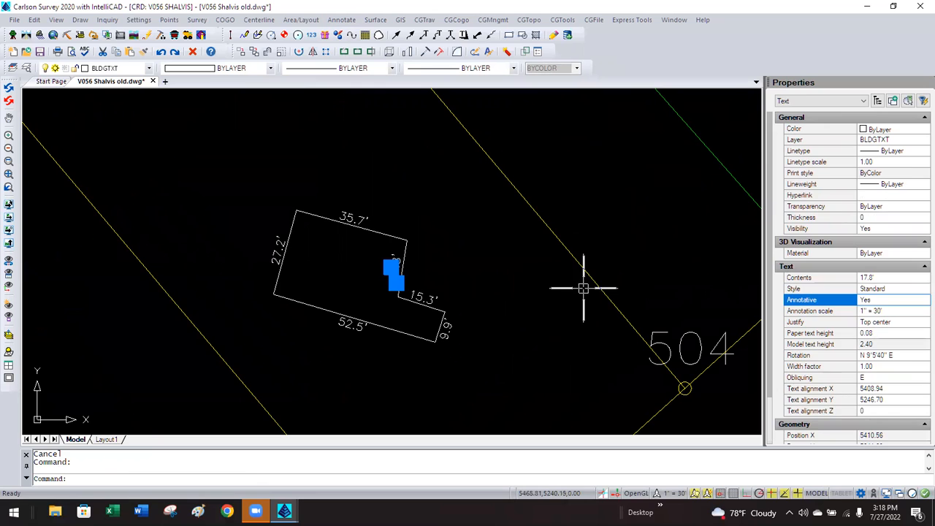
key("Escape")
Preview the building labels at a 1"=50' horizontal drawing scale.
left_click(139, 20)
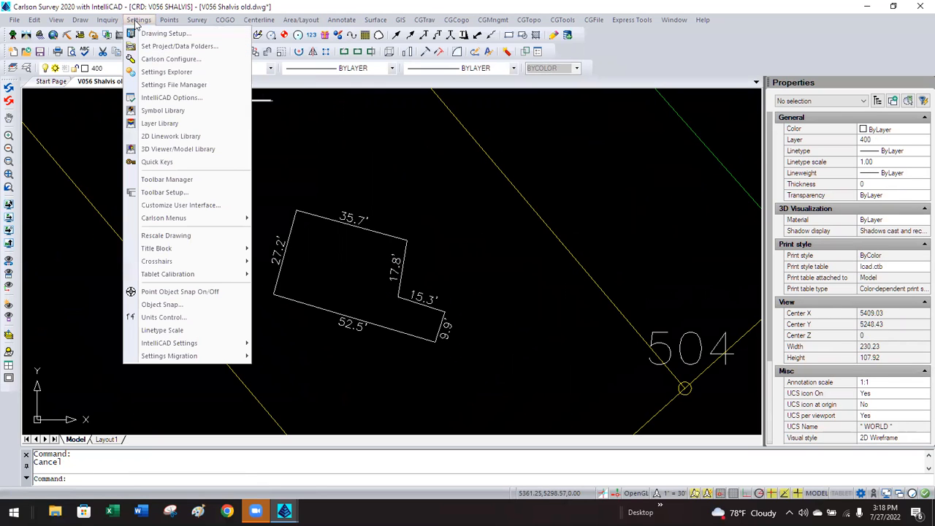
left_click(157, 33)
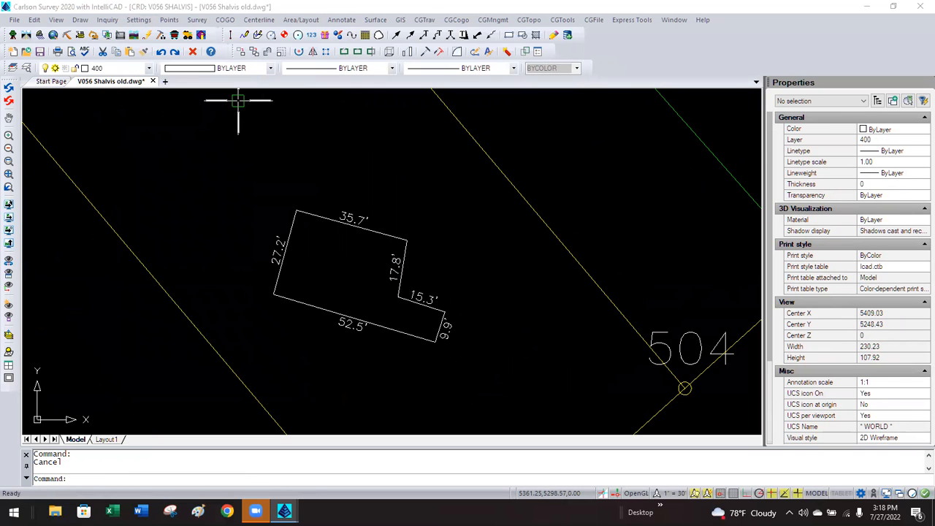
left_click(425, 119)
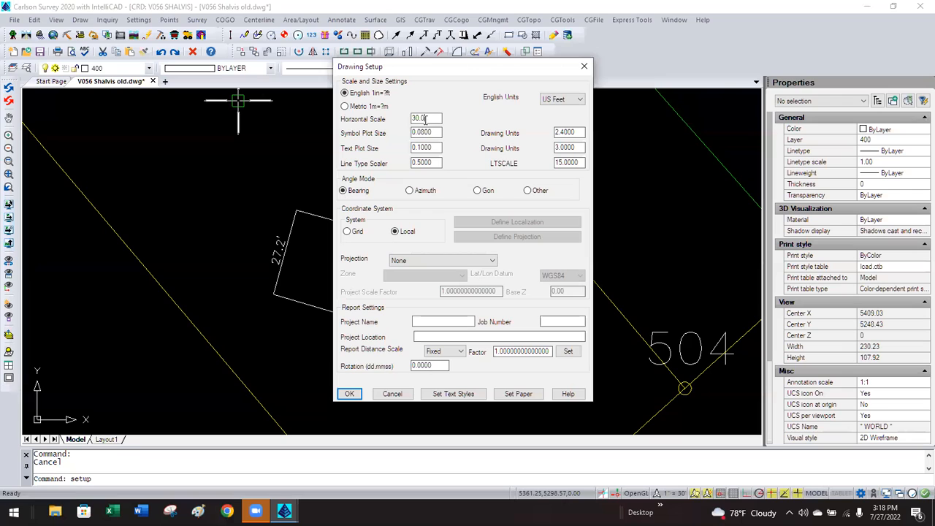
type("50")
left_click(347, 394)
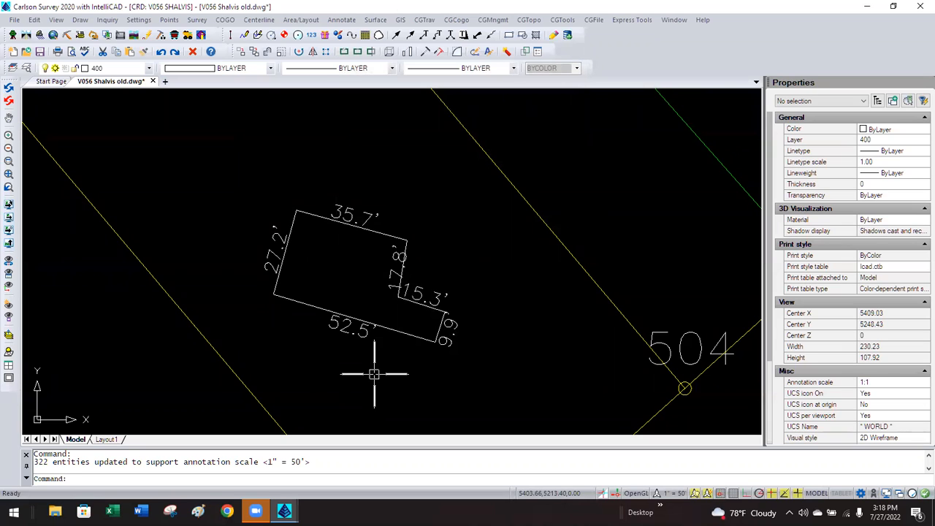
Preview at a 1"=10' drawing scale and glance at the point defaults without changes.
left_click(139, 19)
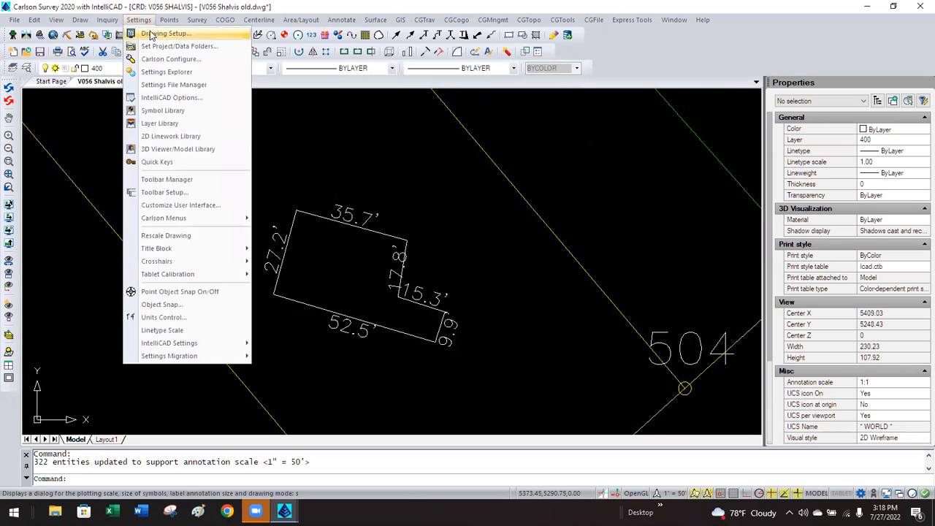
left_click(151, 35)
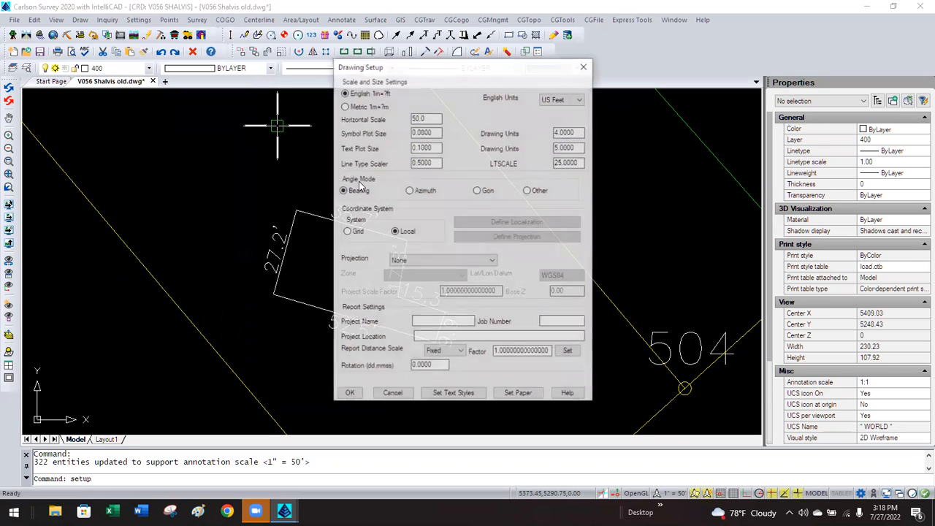
type("10")
left_click(350, 394)
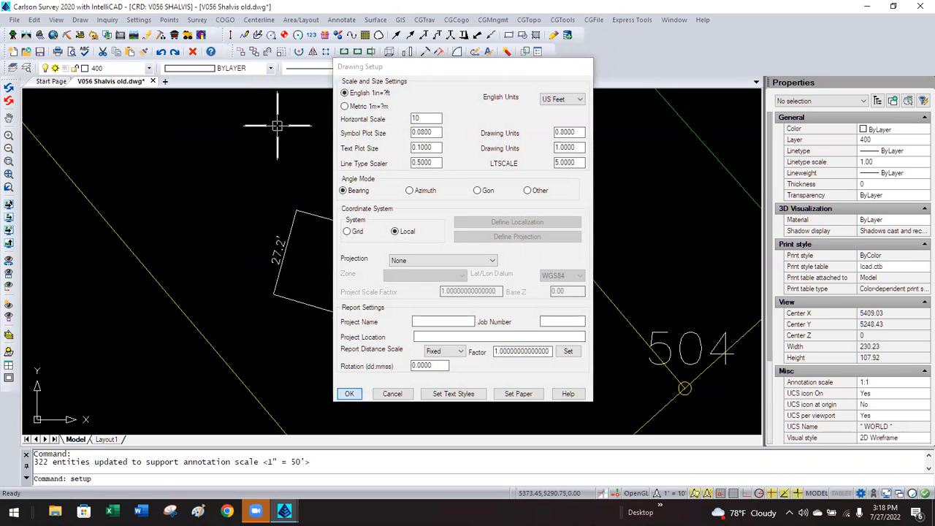
left_click(168, 20)
left_click(187, 33)
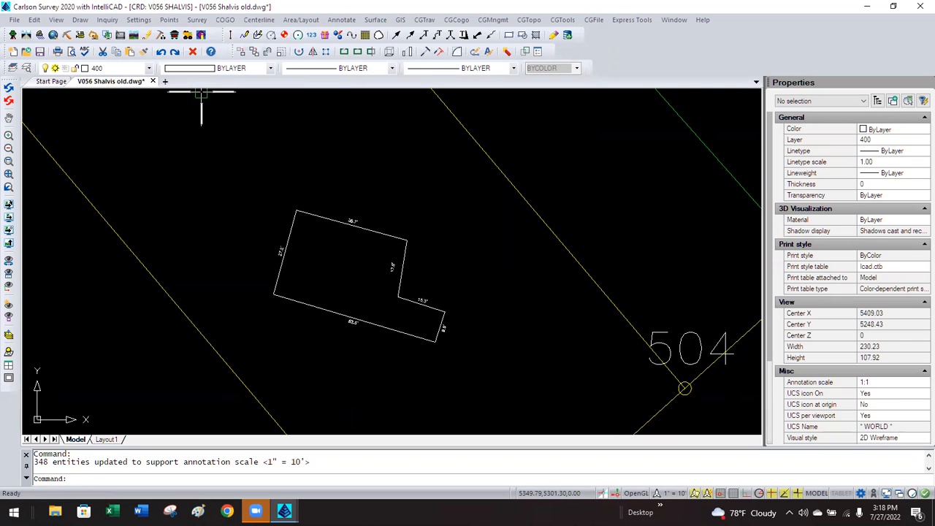
key("Escape")
Restore the 1"=30' horizontal drawing scale and zoom out.
left_click(139, 20)
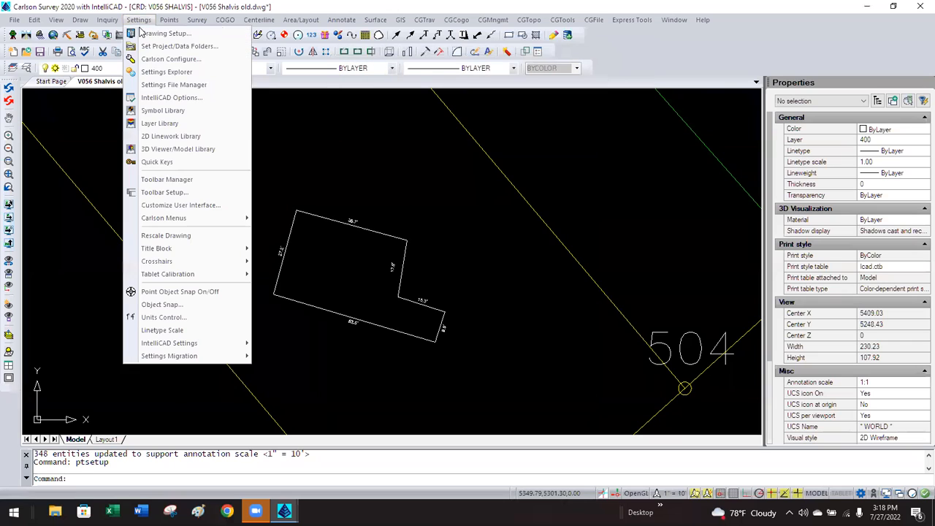
left_click(143, 34)
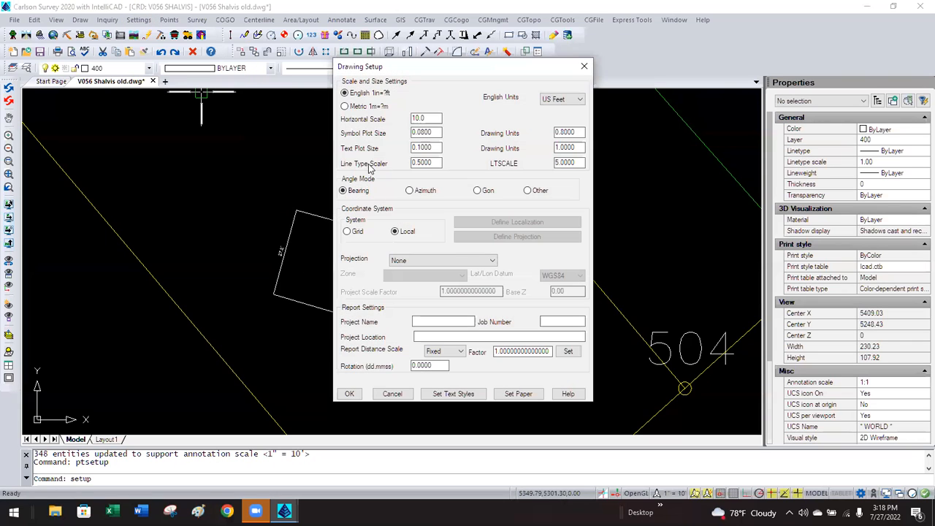
left_click(413, 117)
type("30")
left_click(351, 398)
scroll(250, 182, "down", 1)
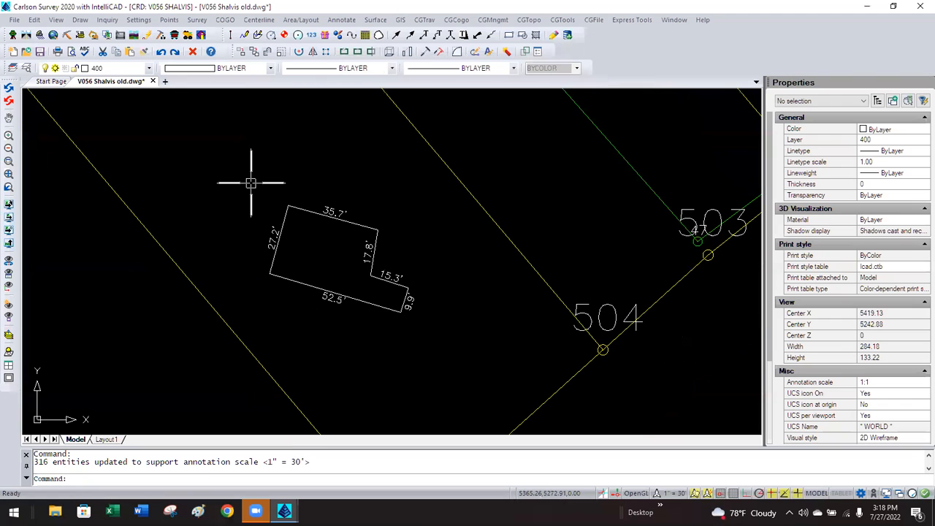
Label the building's side dimensions, undoing the duplicate 17.8' label.
left_click(341, 20)
mouse_move(396, 138)
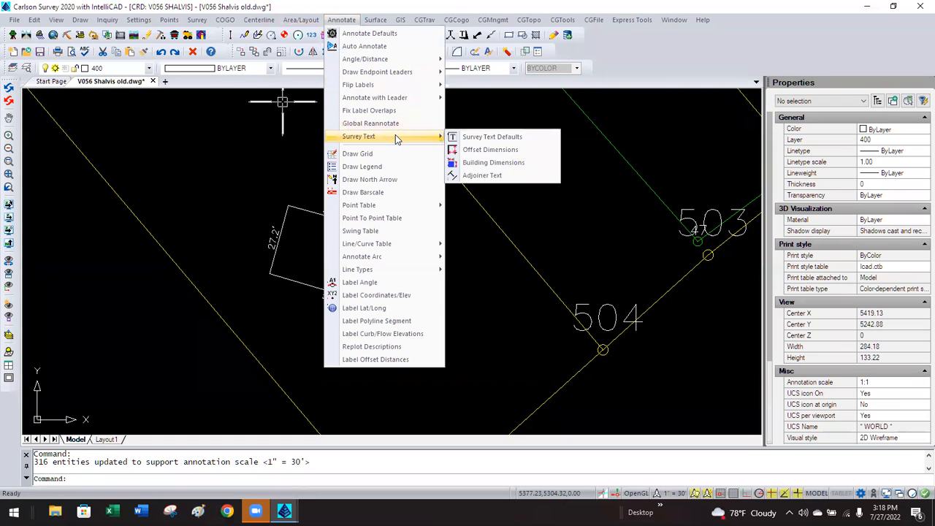
left_click(473, 164)
left_click(380, 231)
left_click(379, 230)
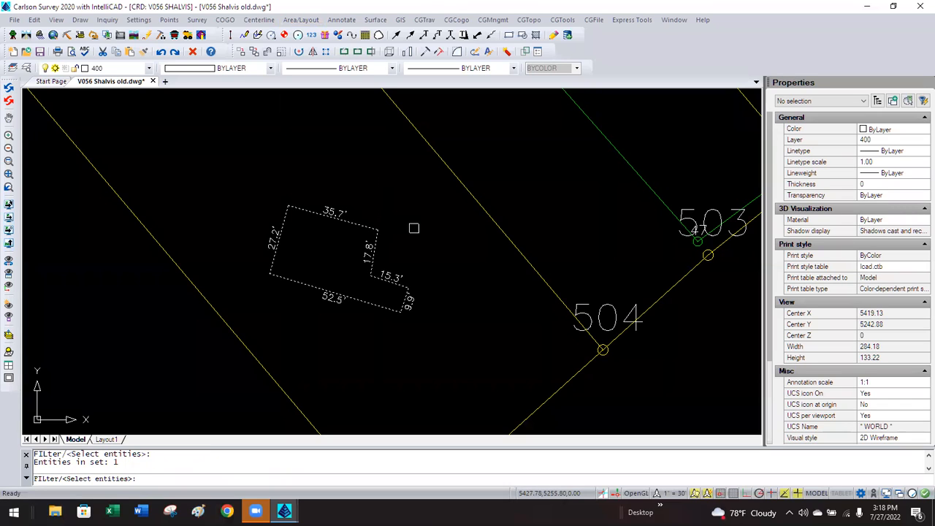
key("Return")
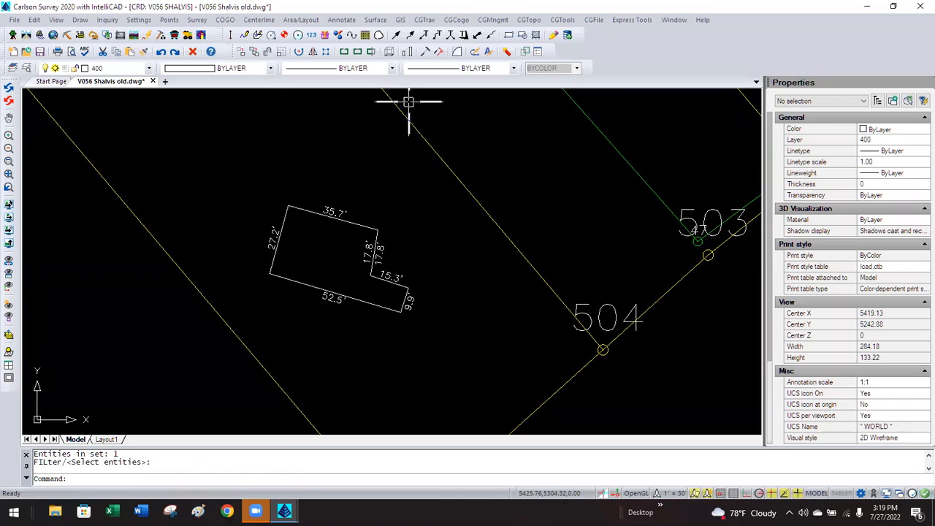
type("u")
key("Return")
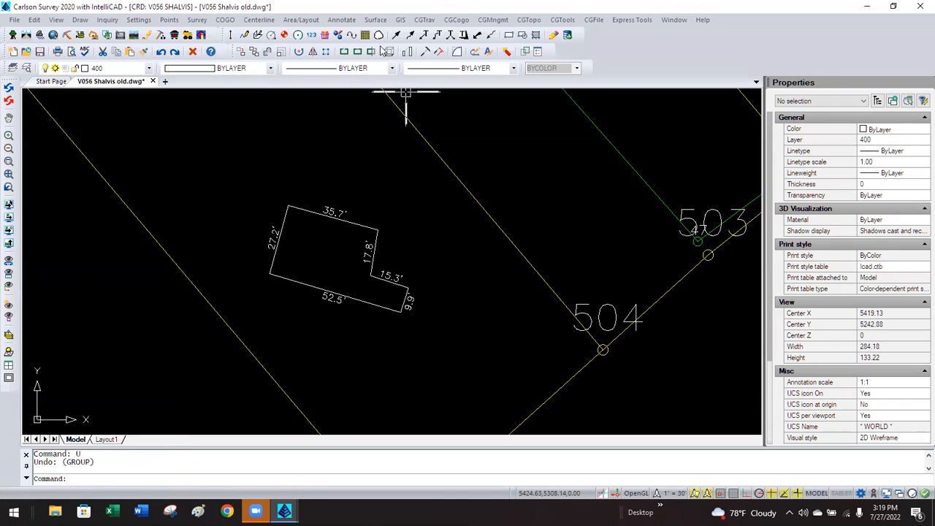
Add offset dimensions from building corners to lot lines: 36.3', 62.8' and 53.9'.
left_click(348, 22)
mouse_move(395, 137)
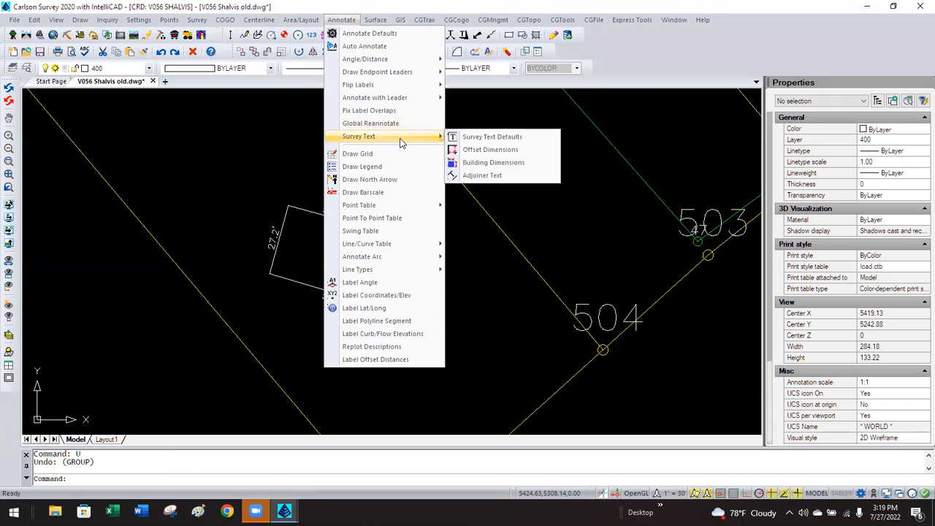
left_click(488, 155)
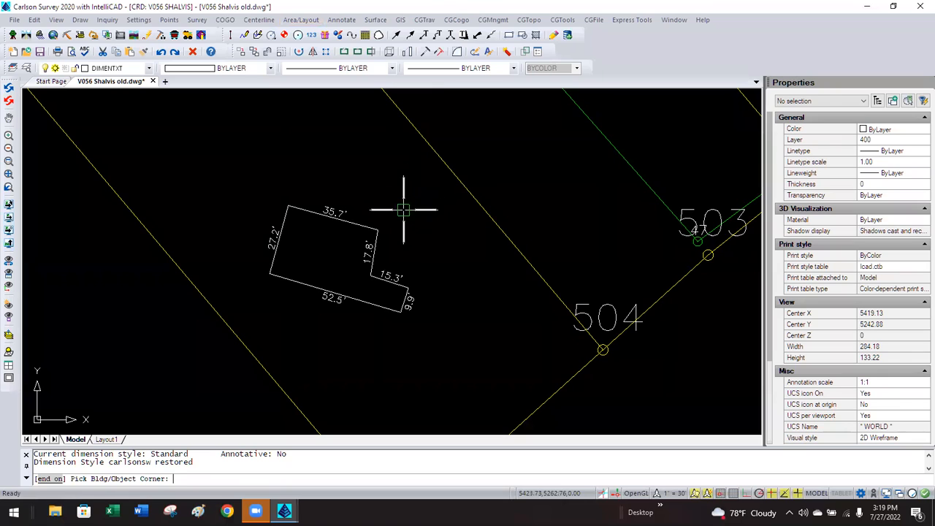
left_click(374, 224)
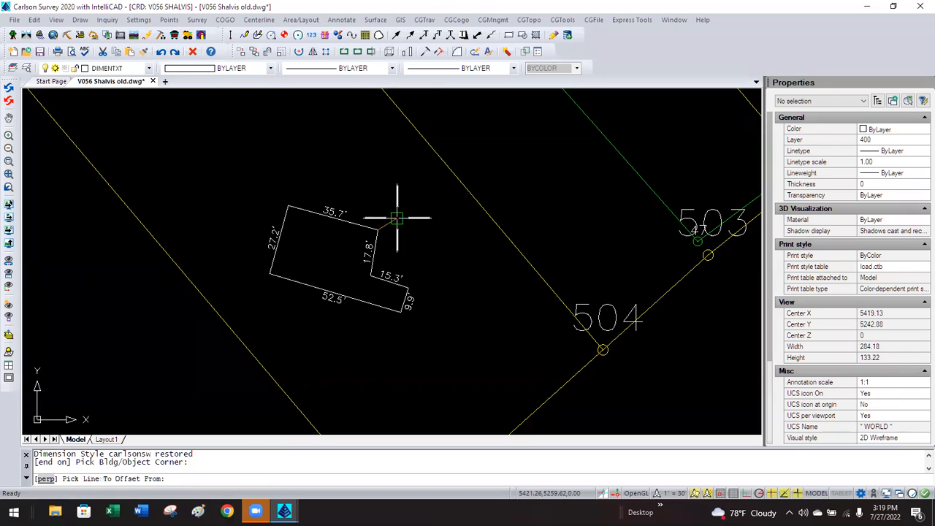
left_click(498, 227)
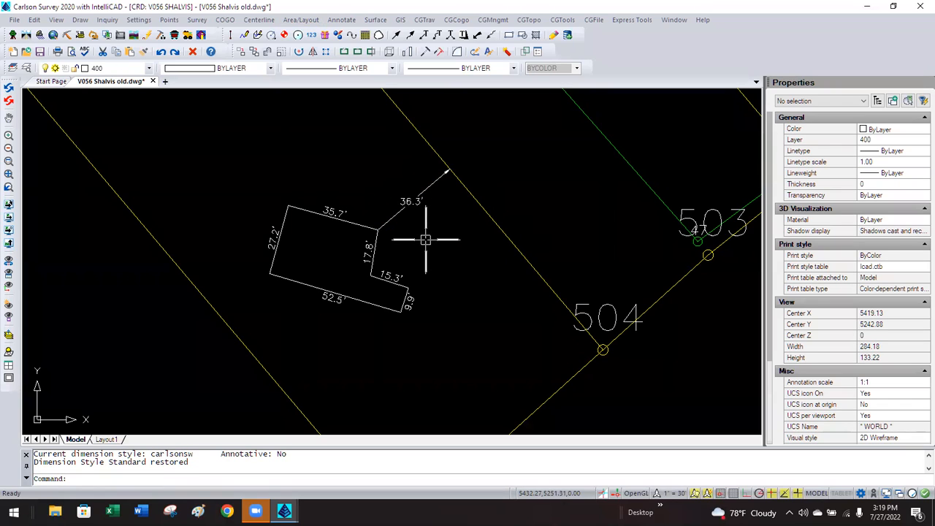
key("Return")
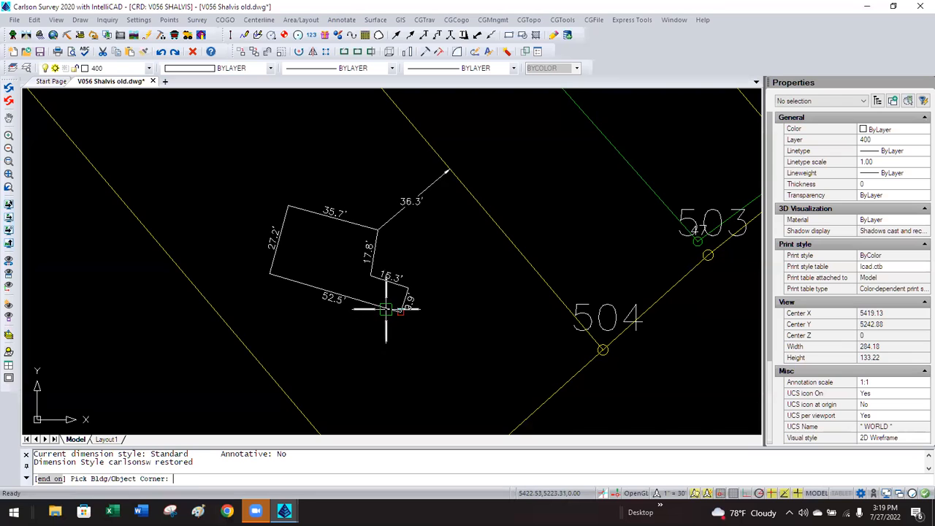
left_click(398, 310)
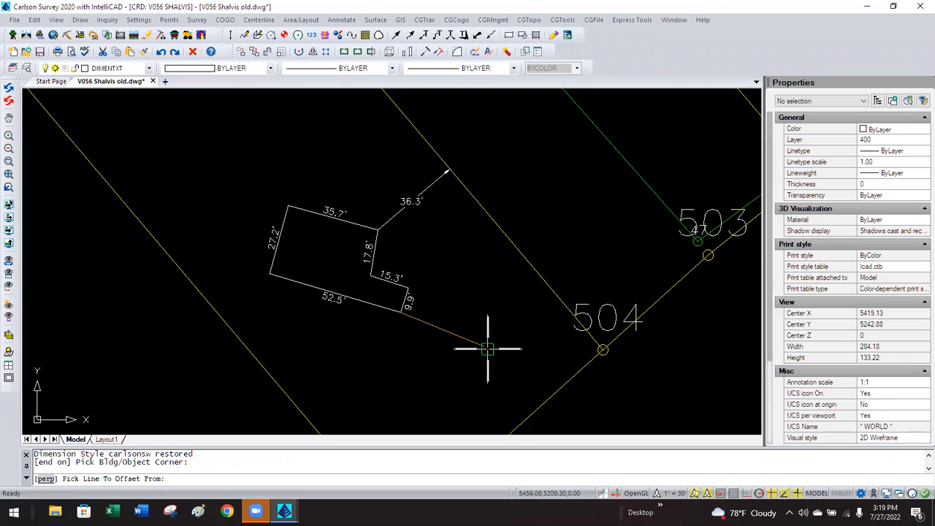
left_click(560, 390)
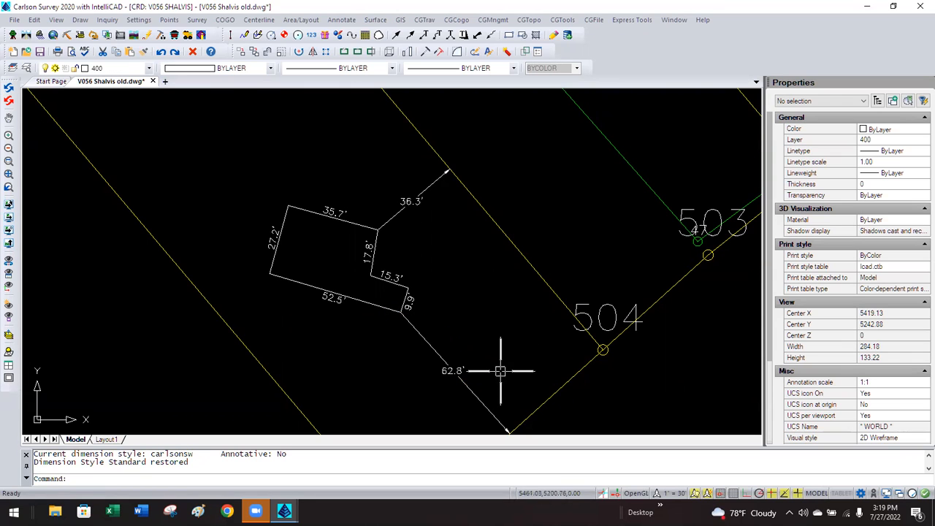
key("Return")
left_click(398, 313)
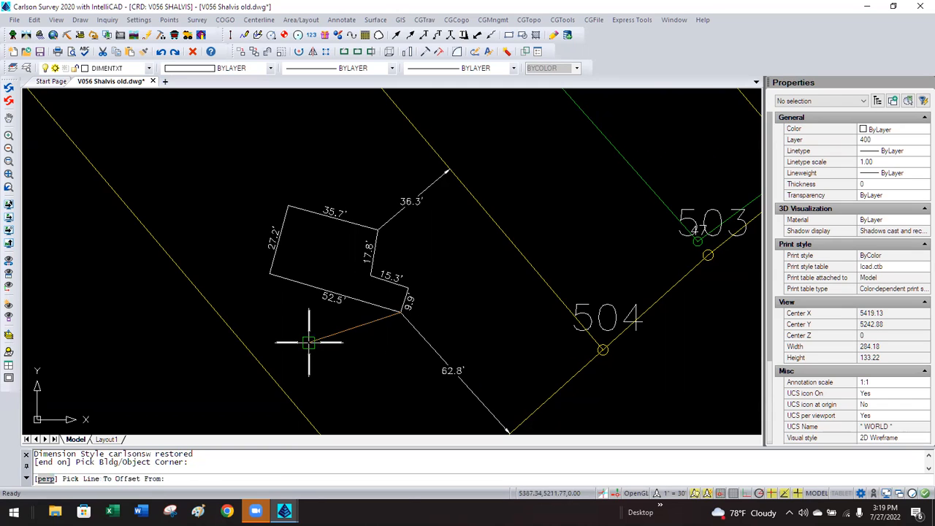
left_click(250, 354)
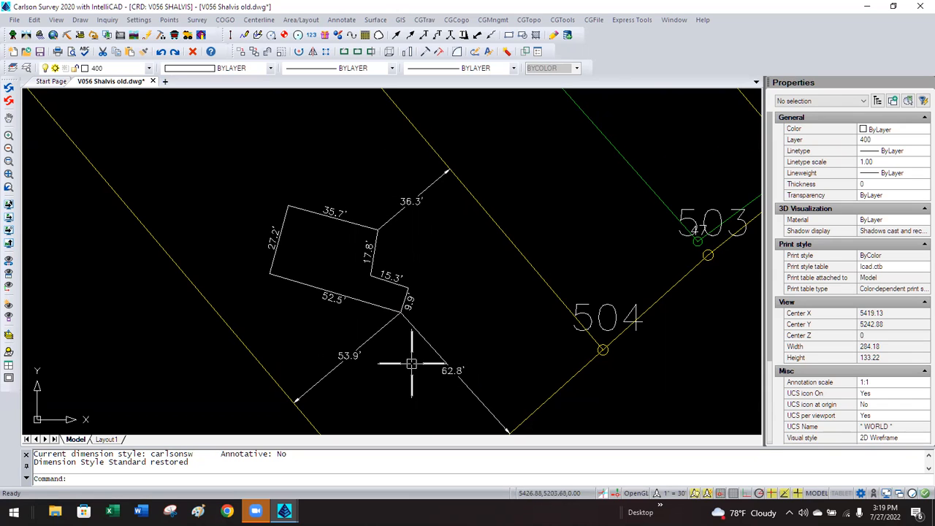
Select the three trial offset dimensions and delete them.
left_click(453, 369)
left_click(432, 378)
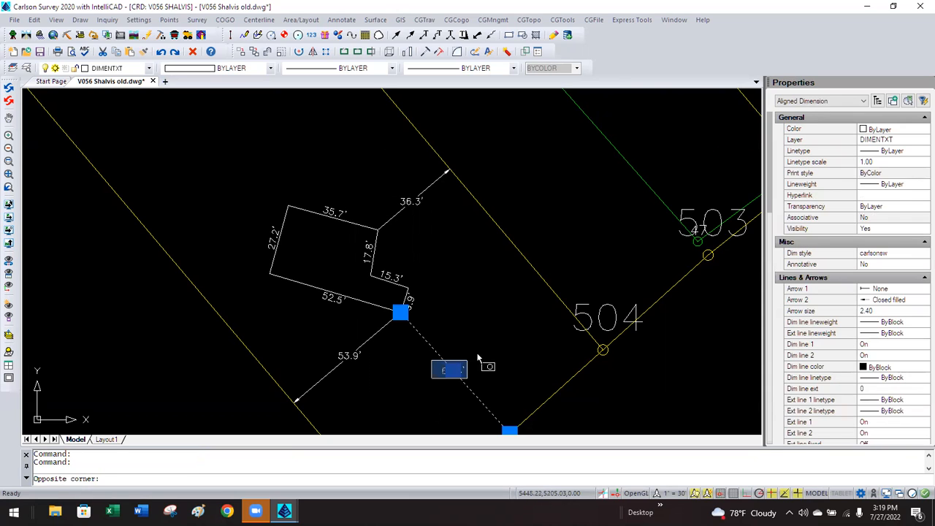
left_click(351, 352)
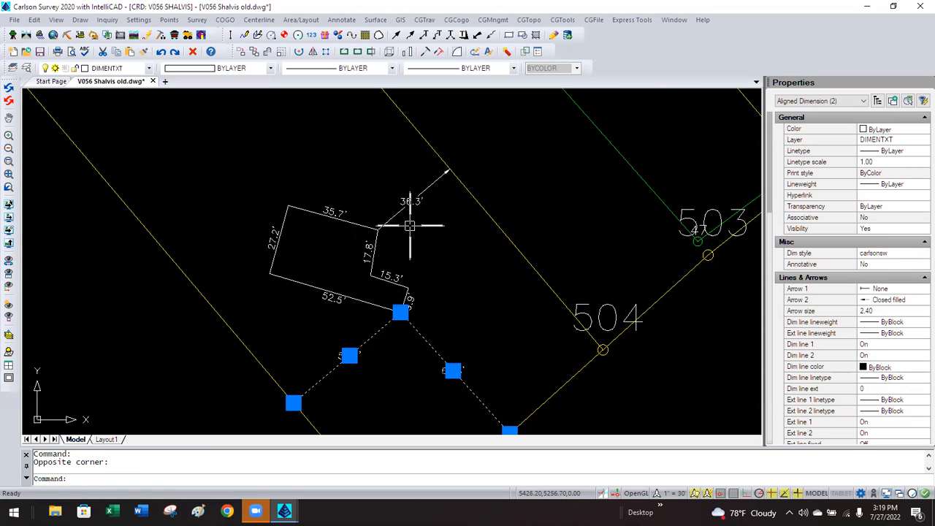
left_click(412, 203)
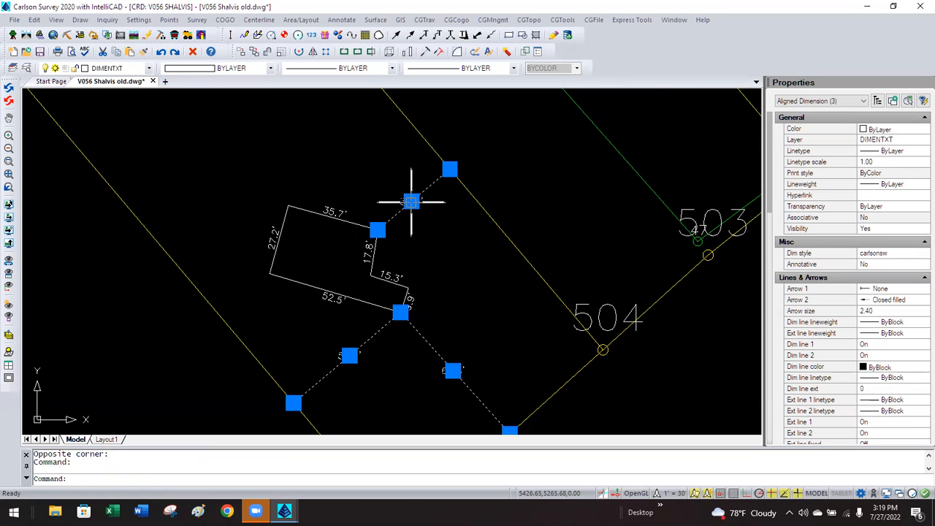
left_click(193, 52)
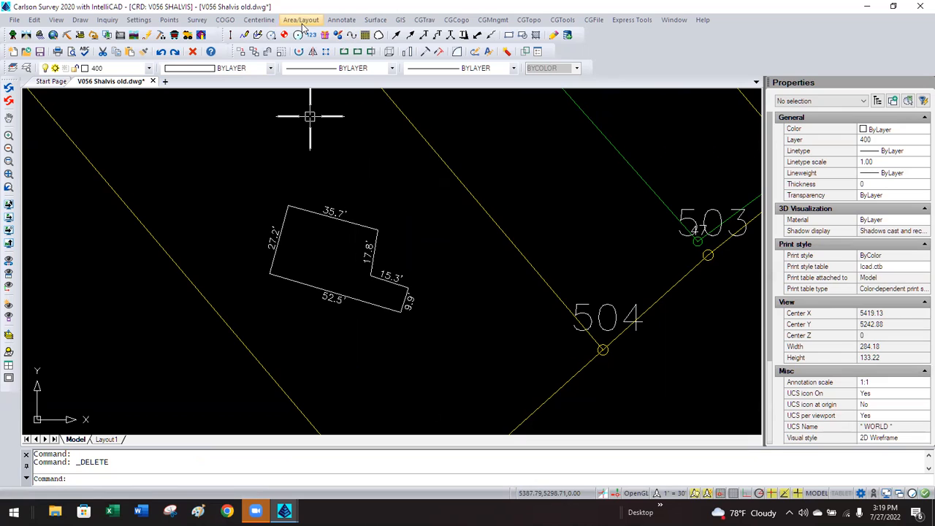
Make offset dimension text run parallel in Survey Text Defaults.
left_click(341, 20)
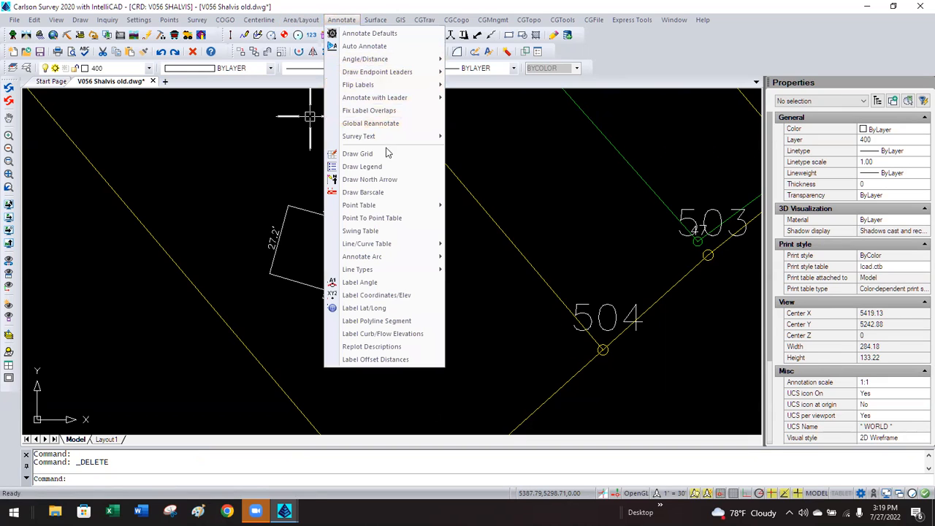
mouse_move(387, 137)
left_click(466, 134)
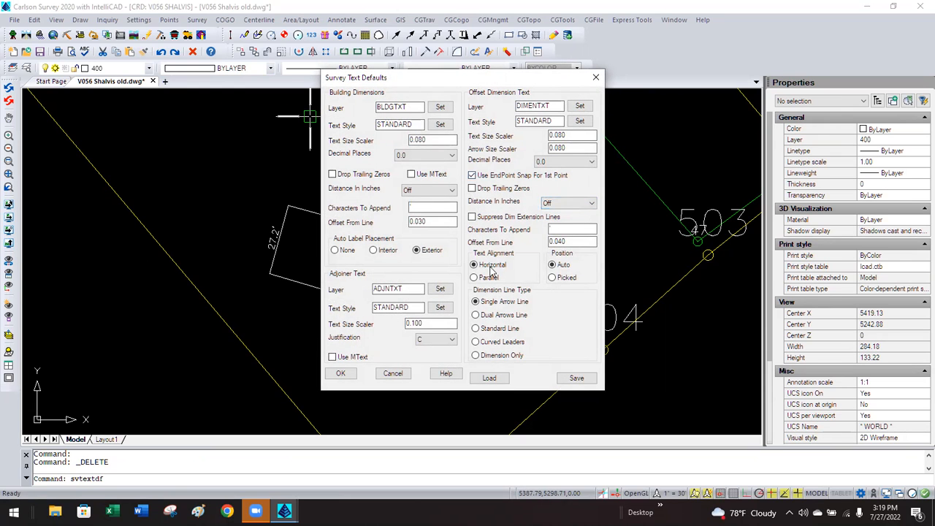
left_click(475, 279)
left_click(340, 373)
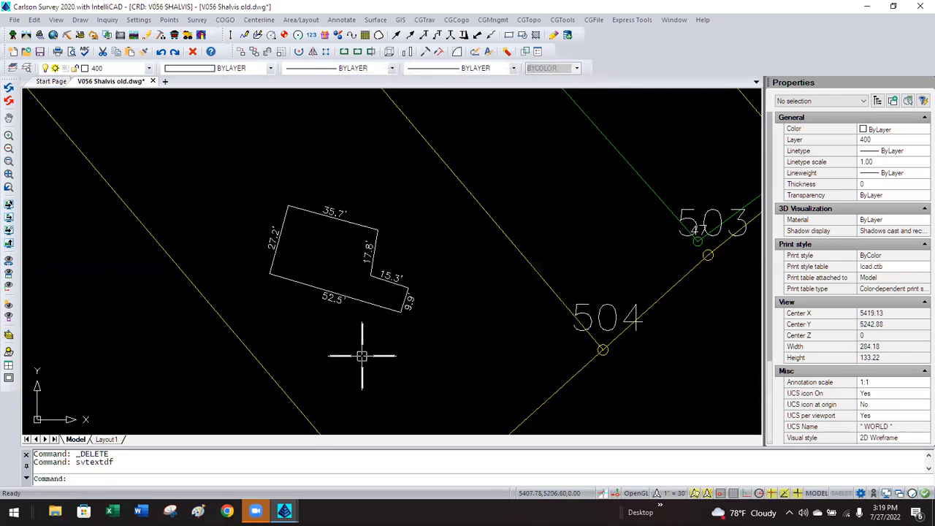
Redraw offset dimensions of 36.3', 53.9' and 62.8' from building corners to lot lines.
right_click(375, 340)
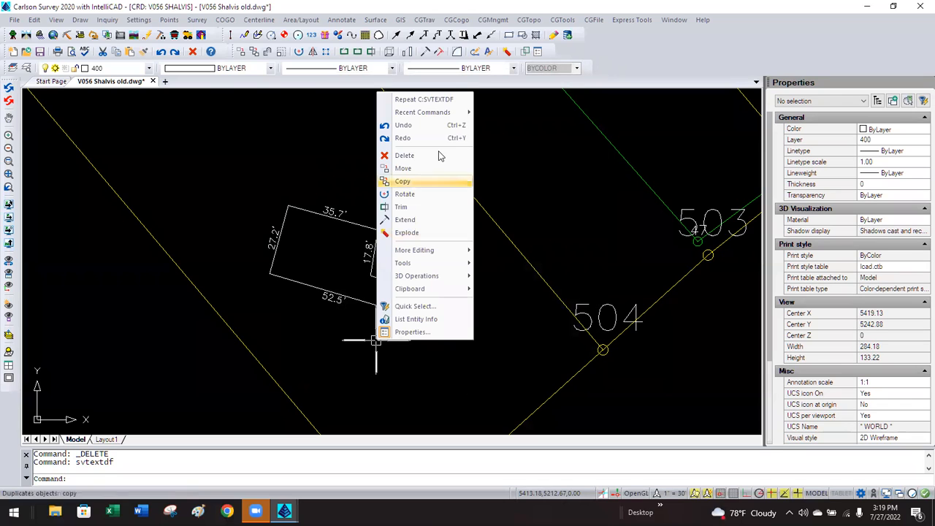
mouse_move(452, 114)
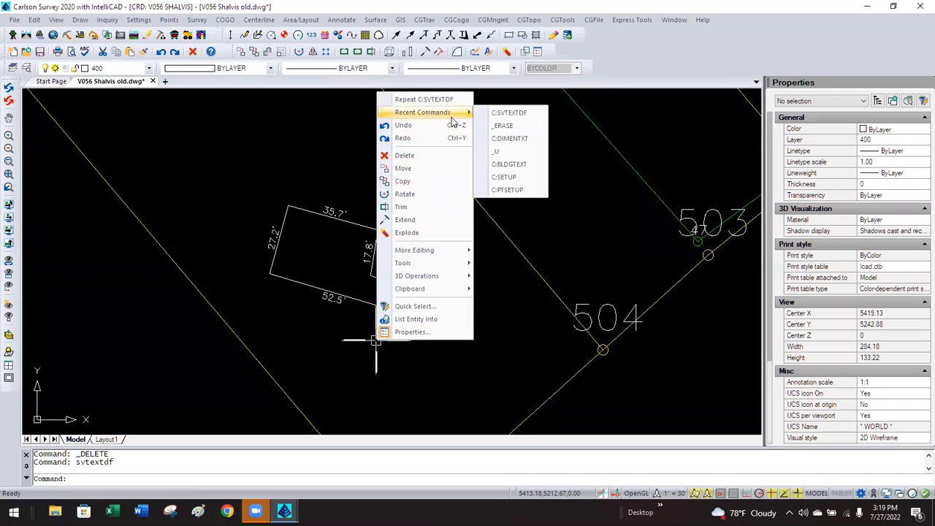
left_click(524, 138)
left_click(374, 216)
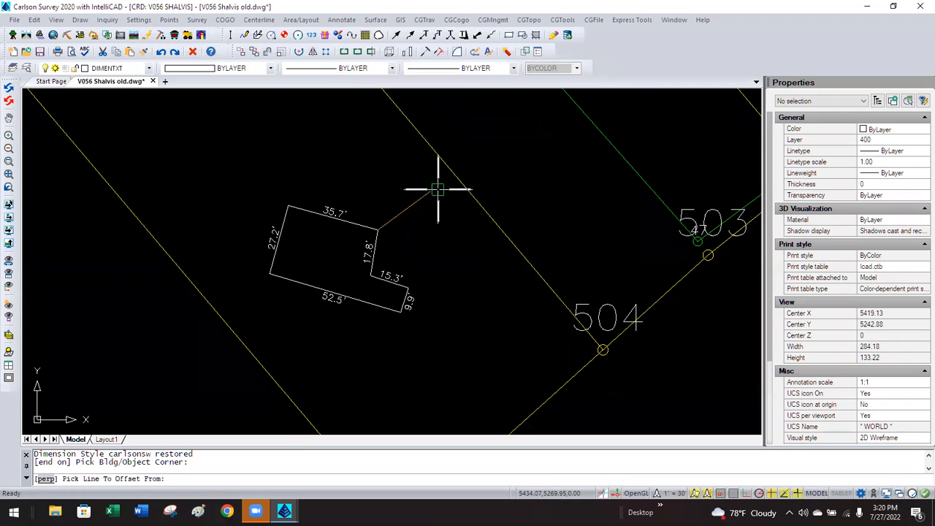
left_click(458, 179)
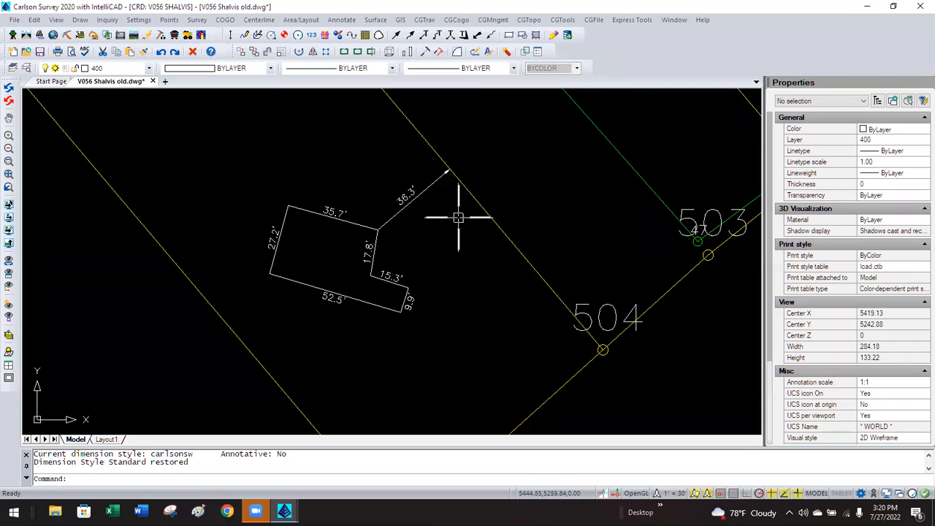
key("Return")
left_click(400, 311)
left_click(261, 363)
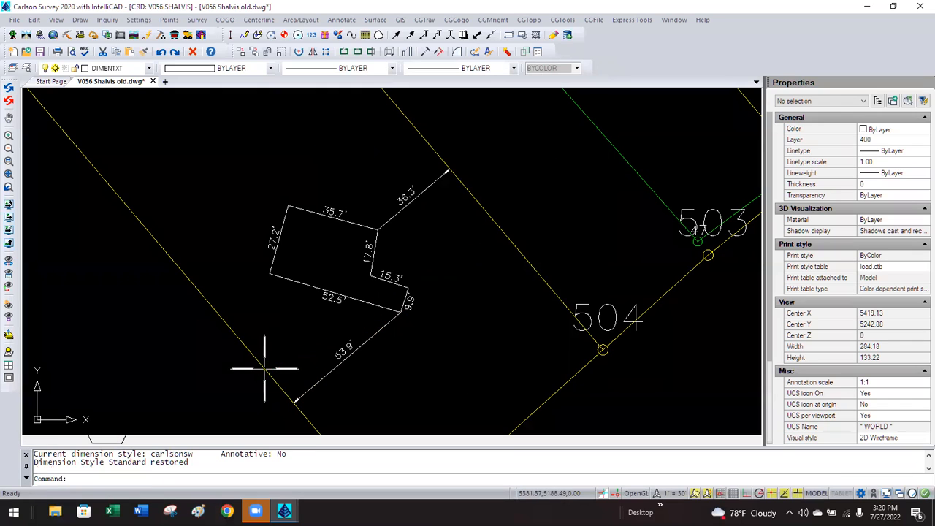
key("Return")
left_click(391, 310)
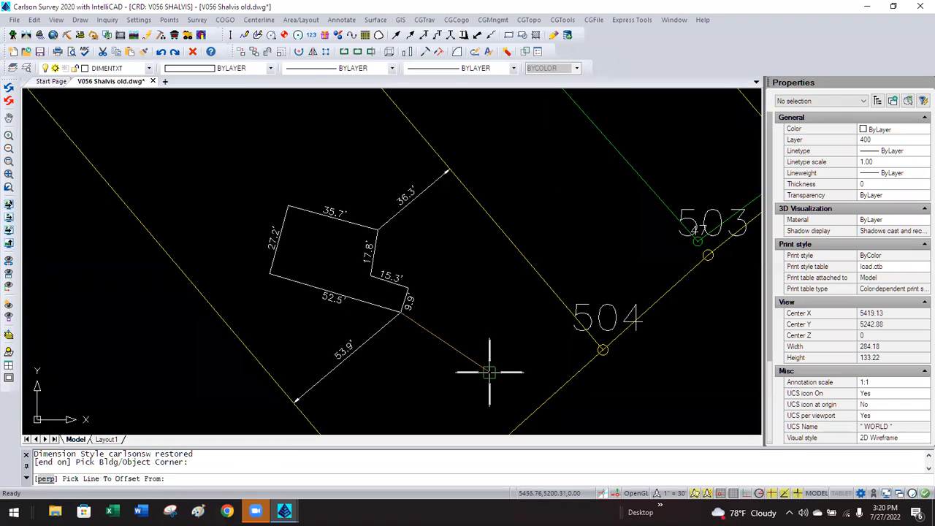
left_click(541, 398)
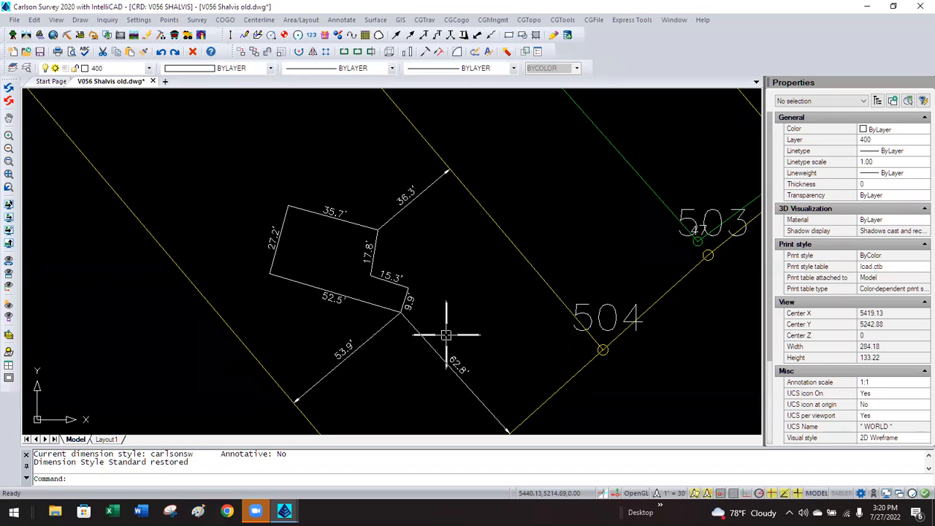
Change the Offset From Line value from 0.040 in Survey Text Defaults.
left_click(340, 21)
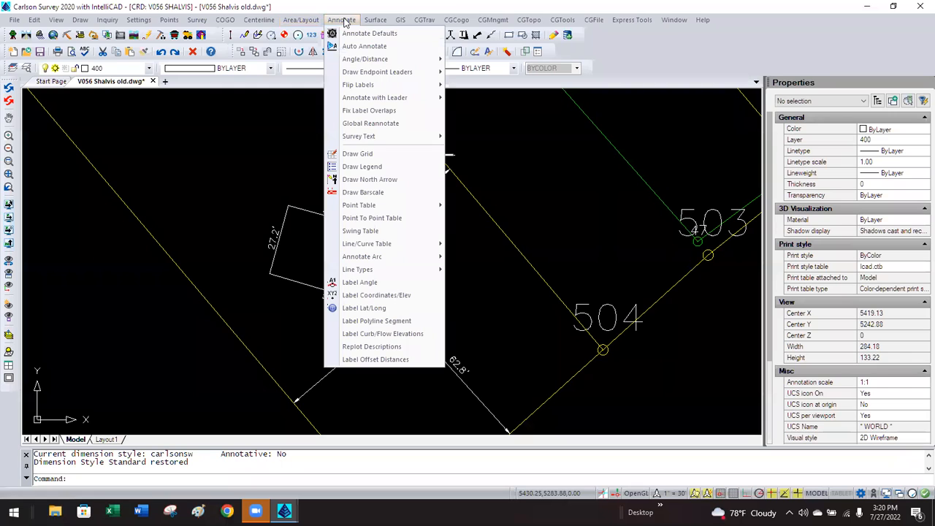
mouse_move(387, 137)
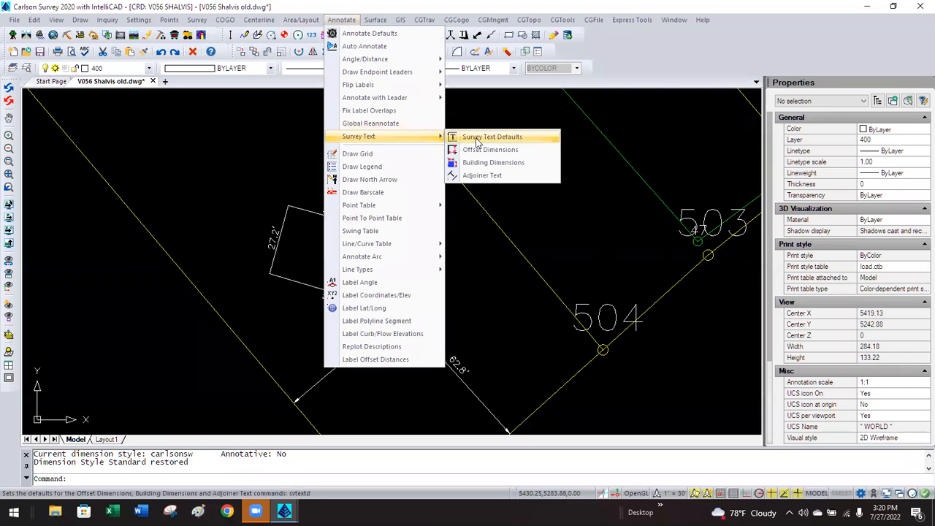
left_click(467, 138)
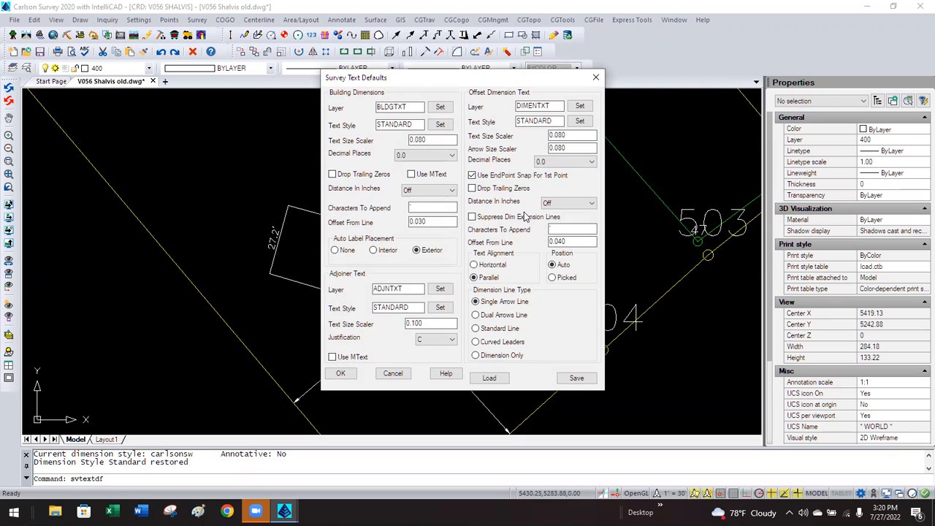
left_click(572, 242)
double_click(572, 241)
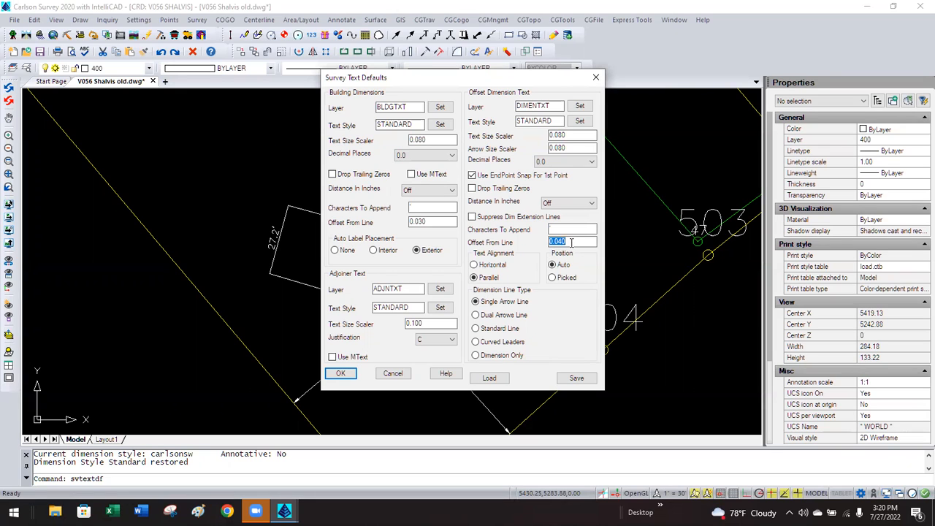
key("BackSpace")
left_click(340, 373)
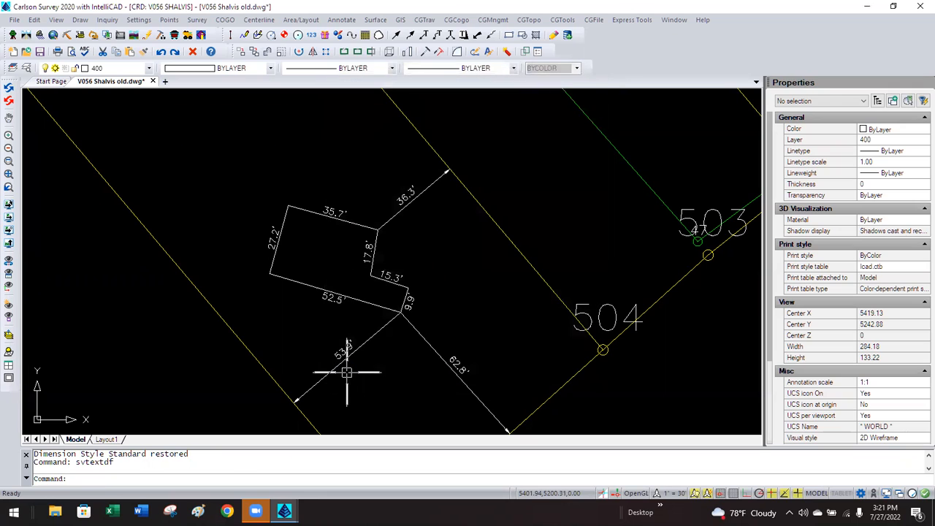
Add a 25.1' offset dimension from the building's west corner to its lot line.
key("Return")
left_click(264, 272)
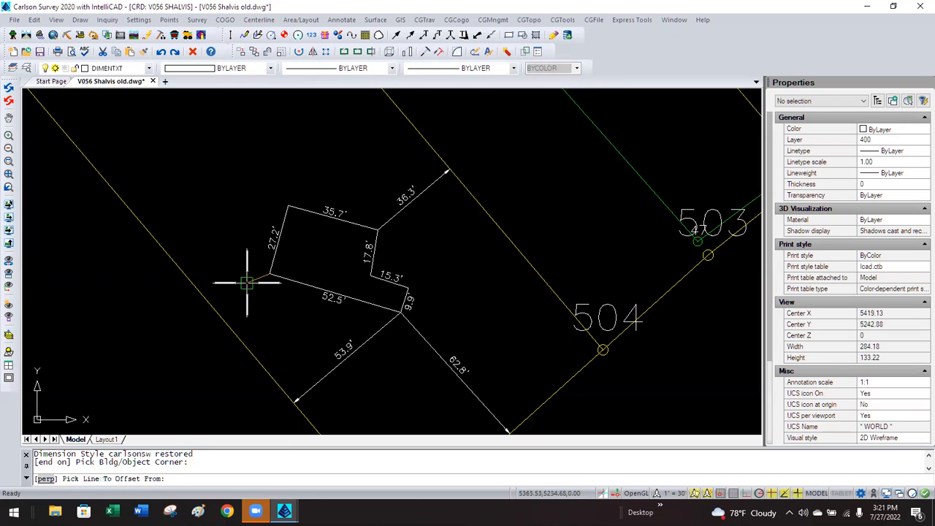
left_click(211, 299)
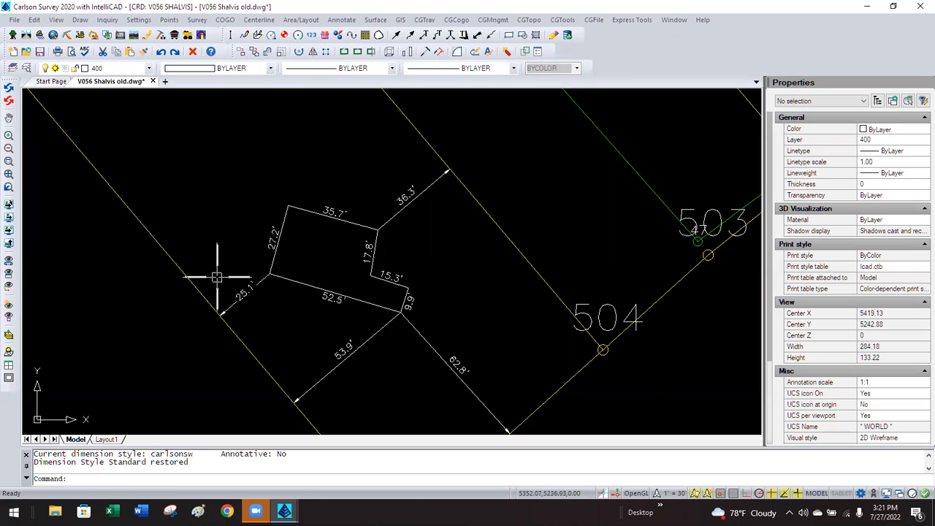
scroll(239, 304, "up", 3)
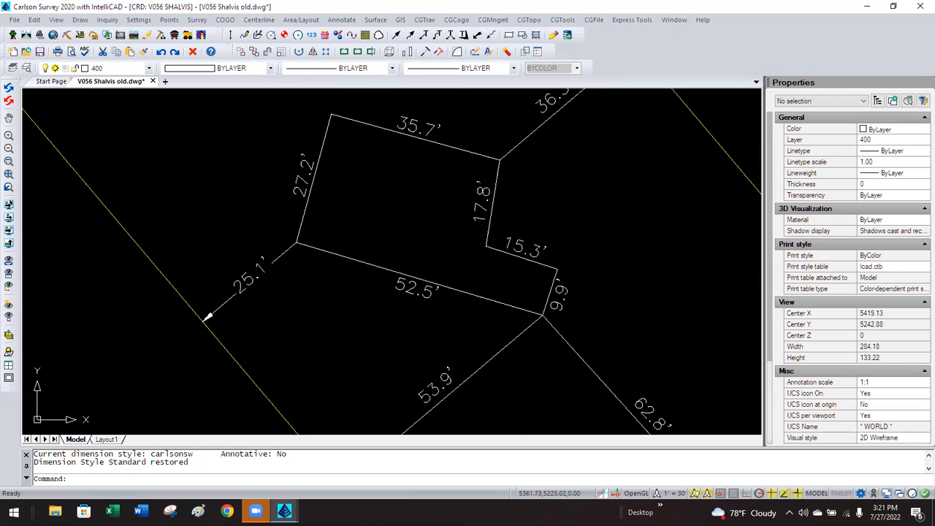
left_click(254, 303)
left_click(235, 283)
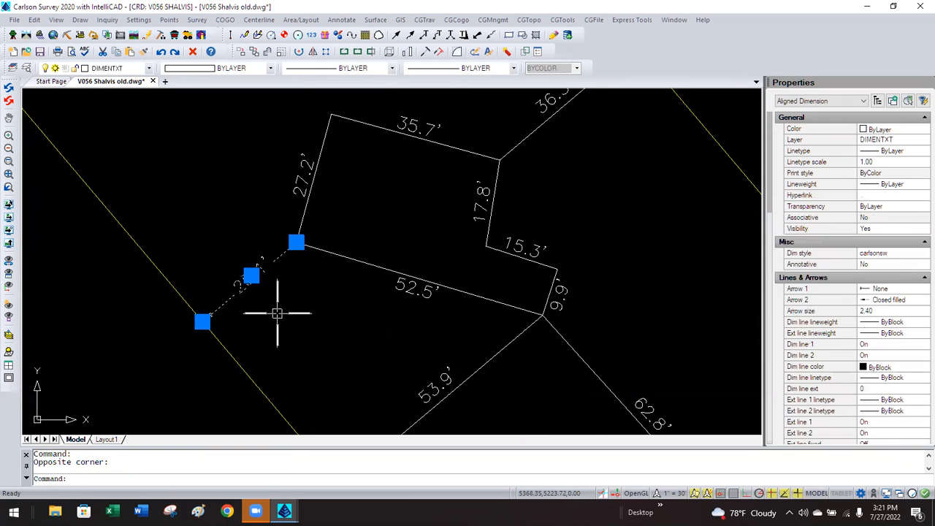
key("Escape")
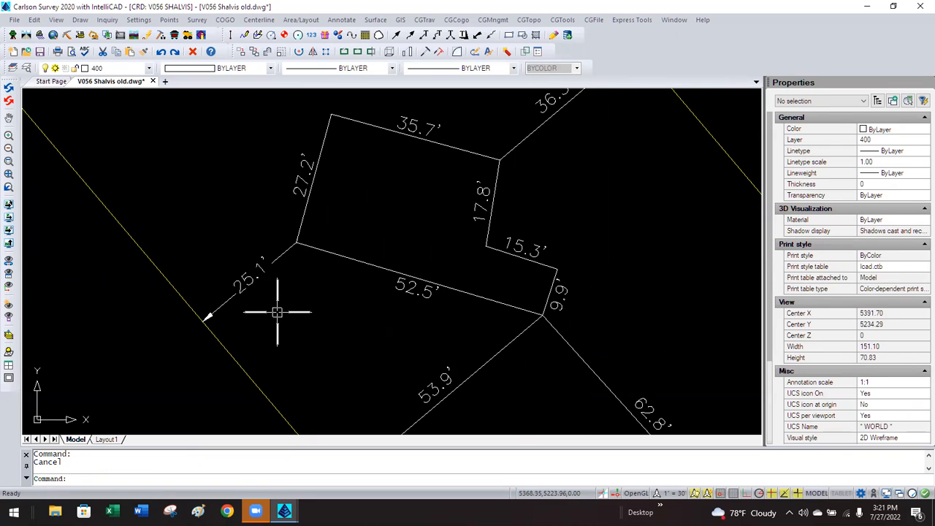
Revise the -0.020 Offset From Line value again and apply the defaults.
key("Return")
key("Return")
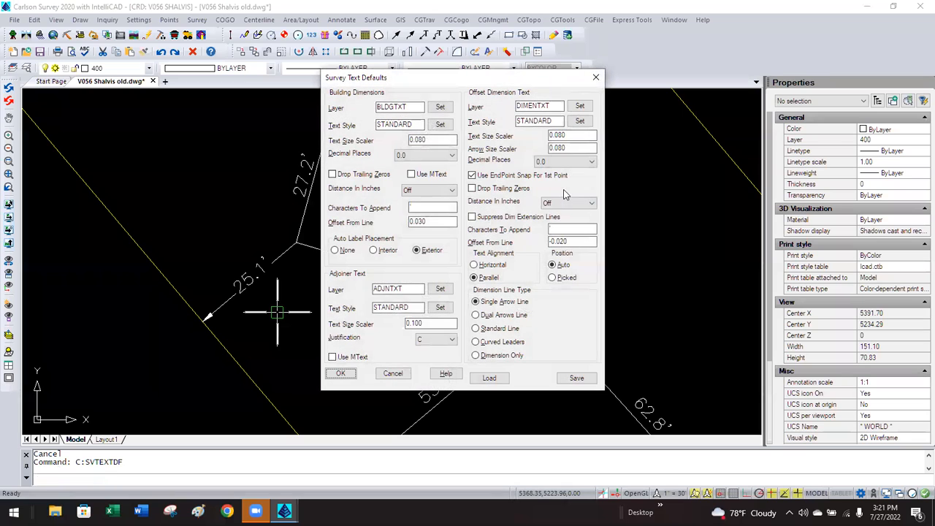
double_click(565, 241)
key("BackSpace")
left_click(340, 373)
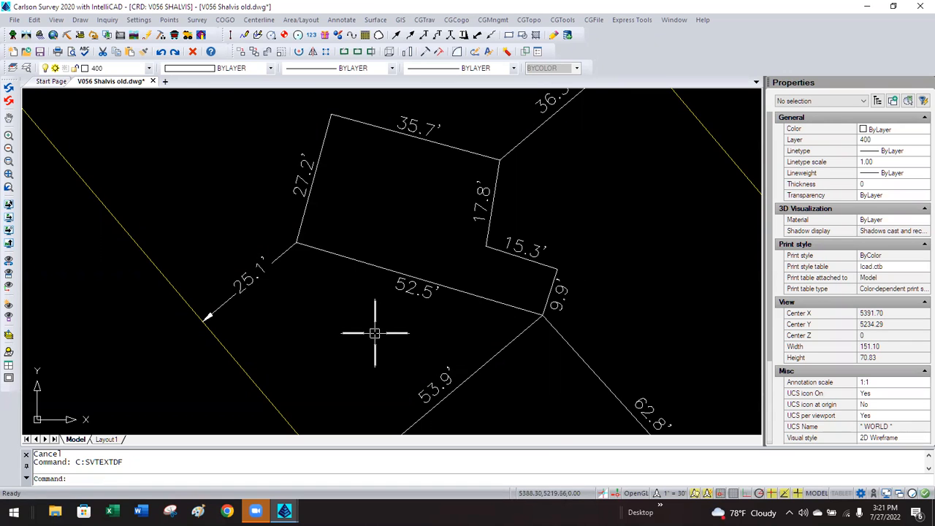
Window-select the building outline, side labels and offset dimensions and delete them.
scroll(371, 329, "down", 5)
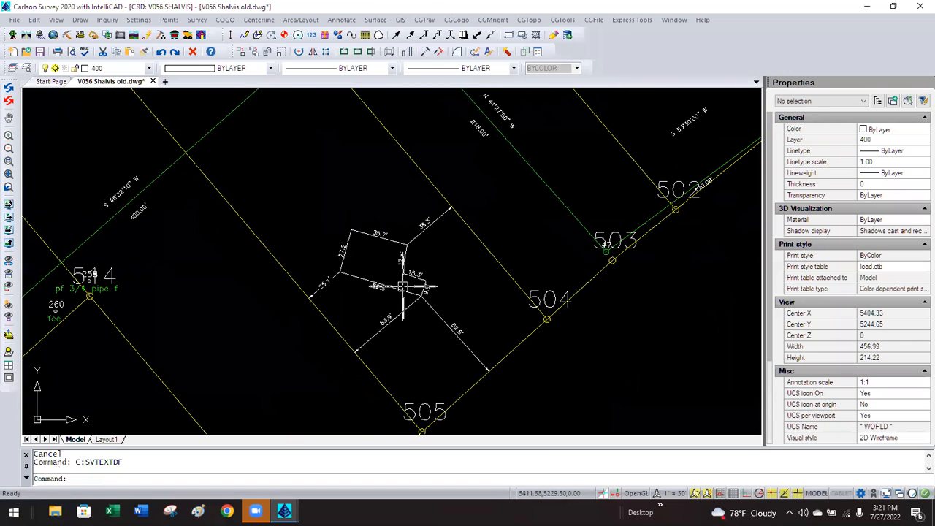
left_click(459, 353)
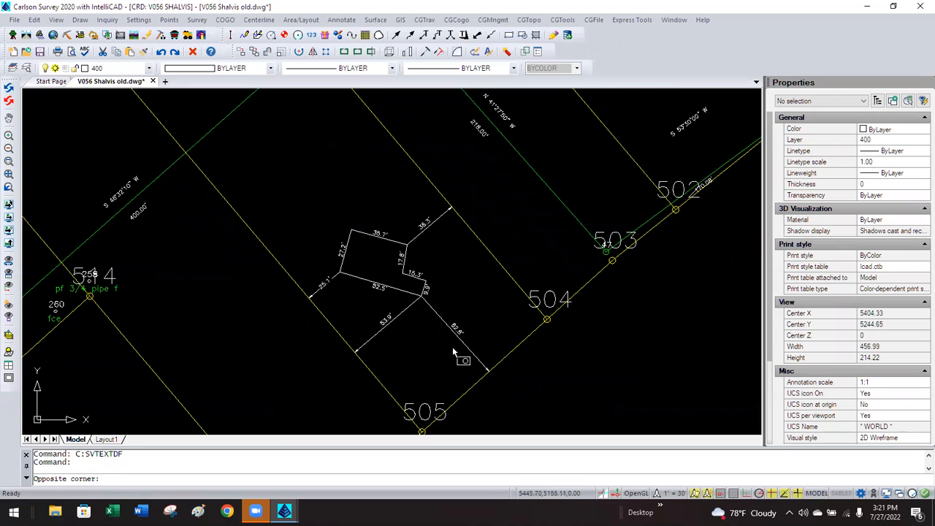
left_click(359, 262)
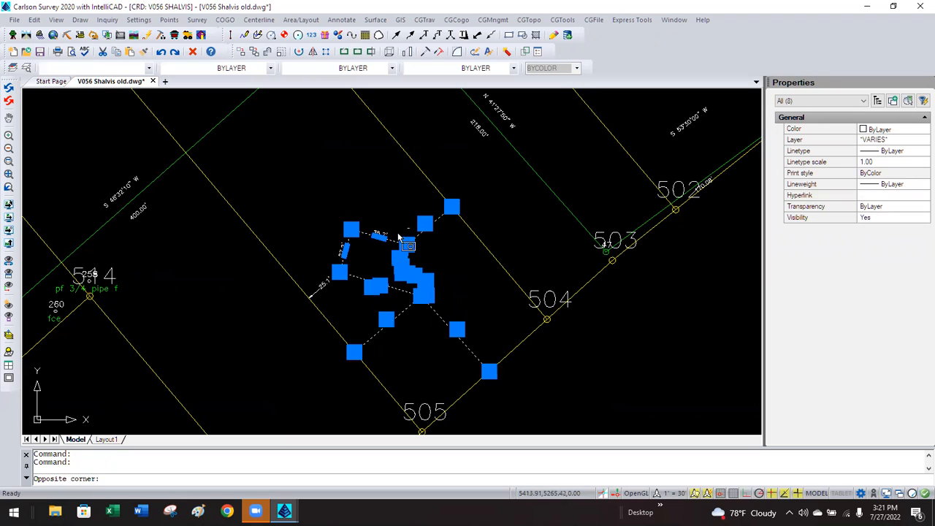
left_click(410, 228)
left_click(325, 289)
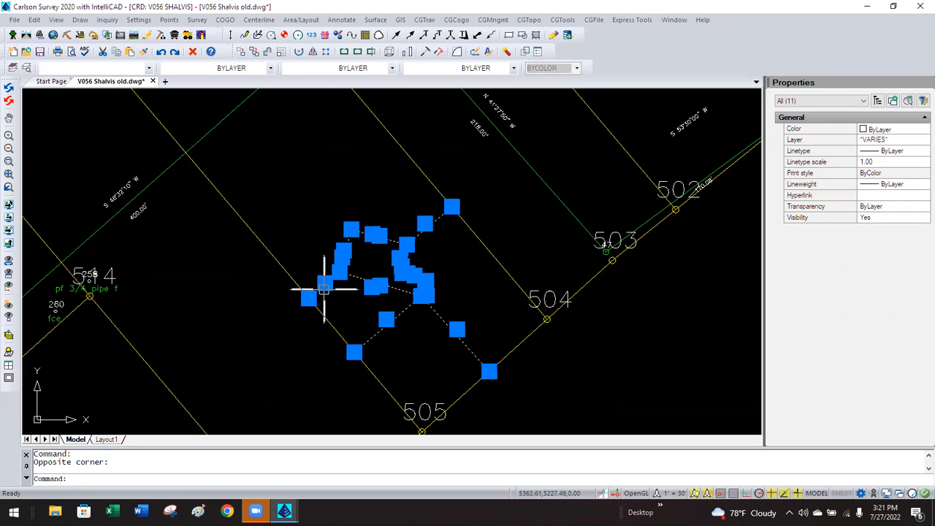
key("Delete")
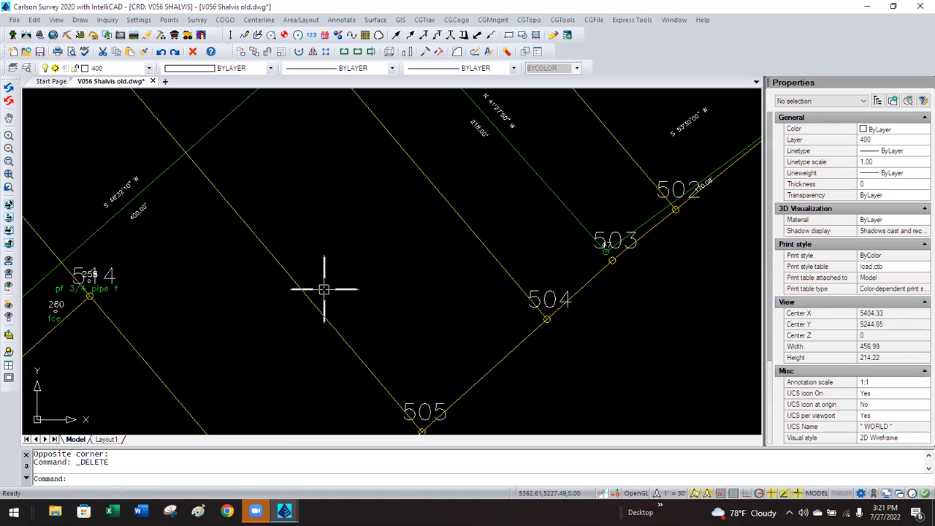
Launch Adjoiner Text, then pick the lot line and text start point near point 513.
left_click(343, 20)
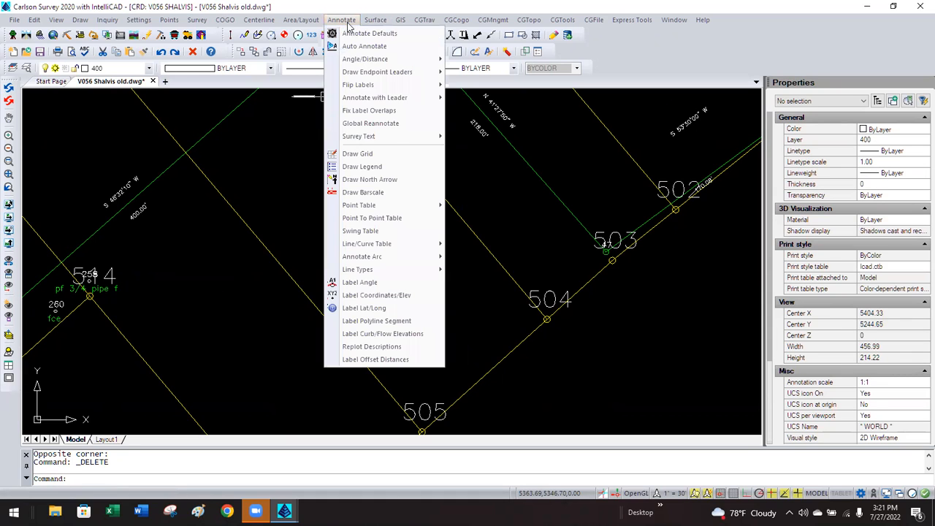
mouse_move(397, 137)
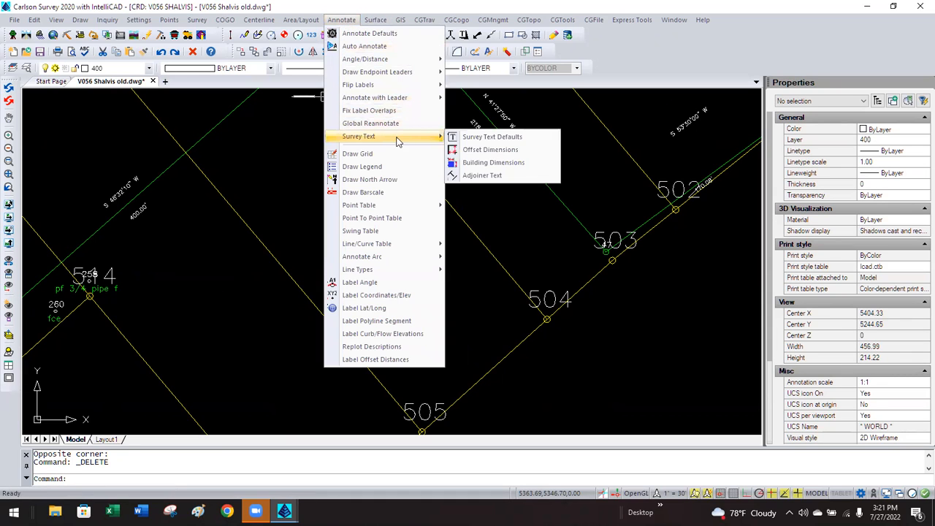
left_click(479, 175)
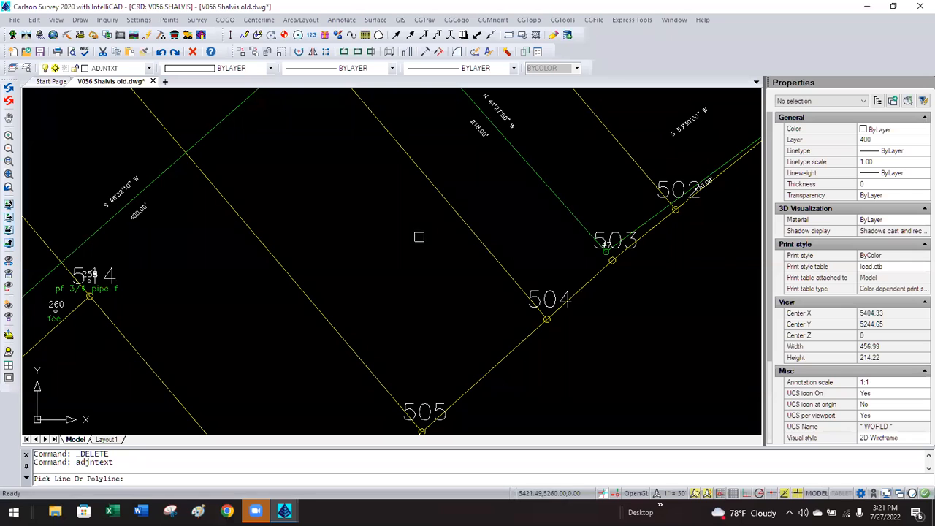
scroll(402, 244, "down", 4)
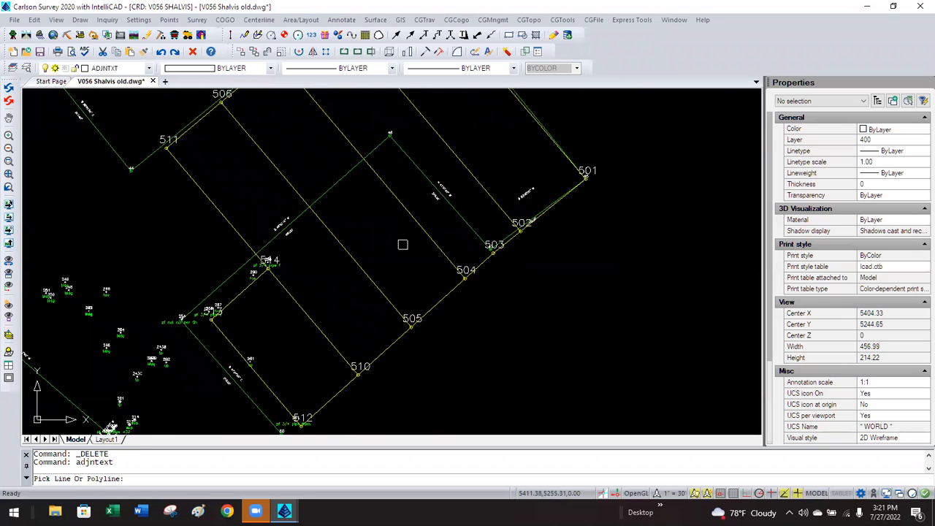
left_click(234, 341)
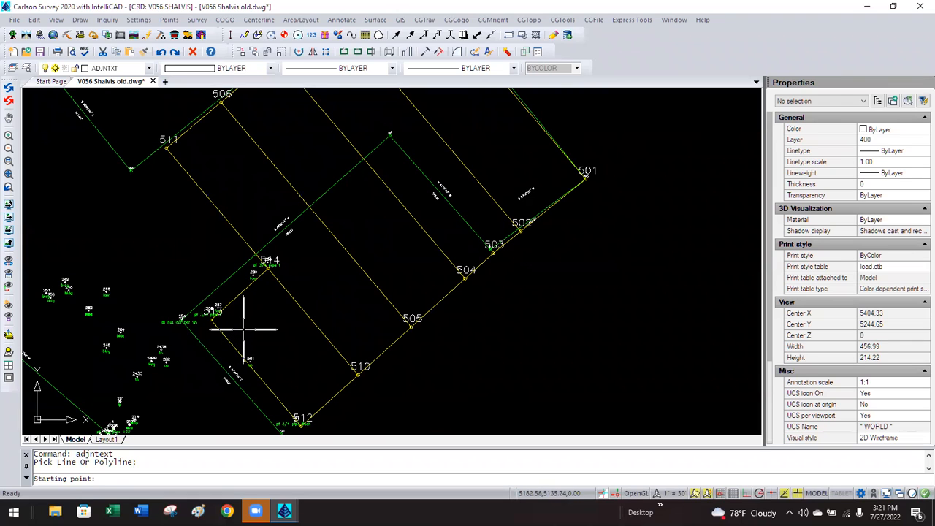
left_click(244, 328)
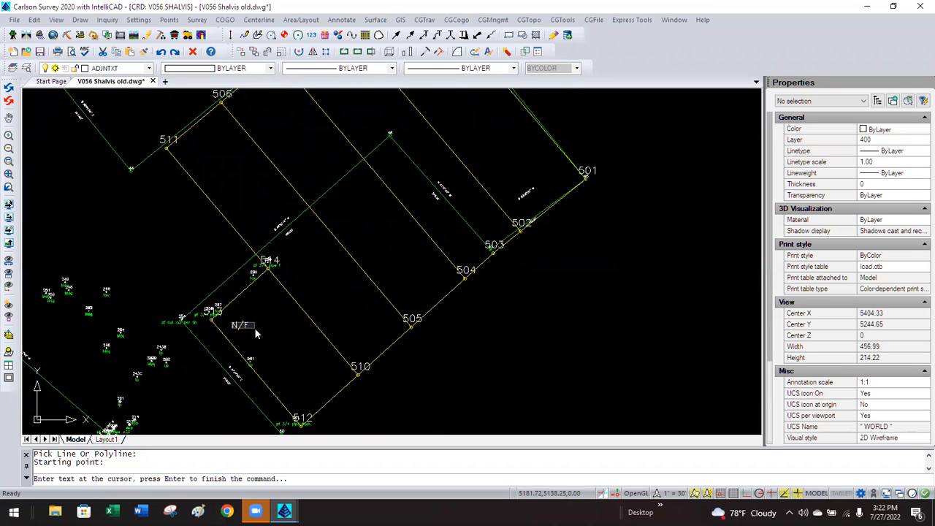
Type the owner's name, then 'PB 1356, PG 083' on a second line of the adjoiner label.
key("Return")
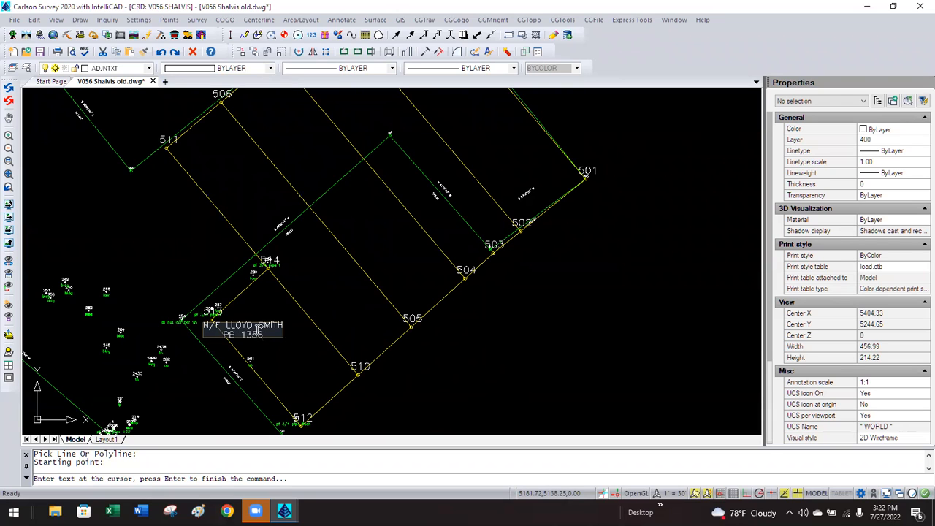
type(", PG 083")
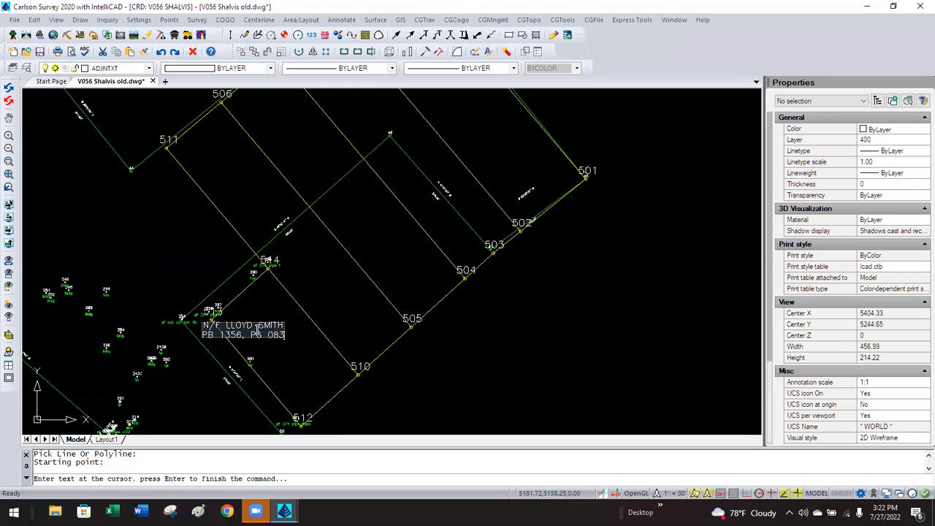
key("Return")
key("Return")
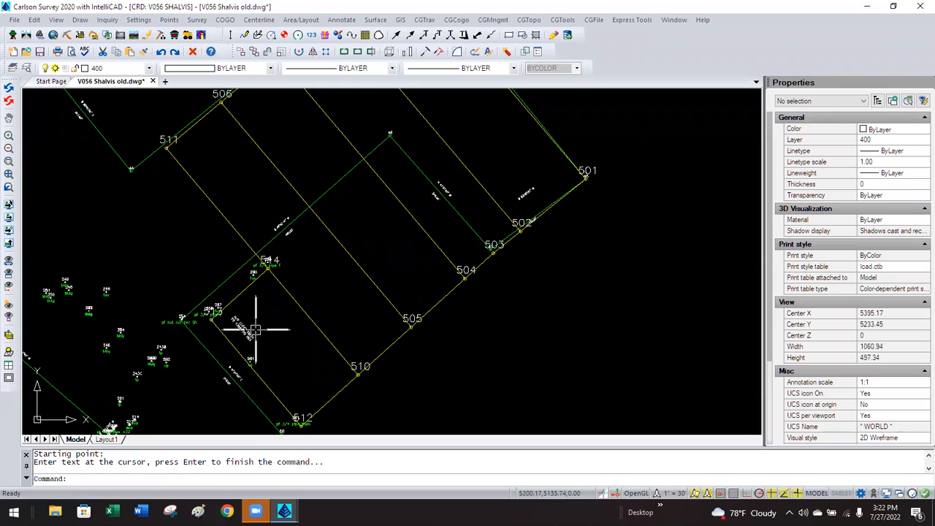
scroll(252, 327, "up", 5)
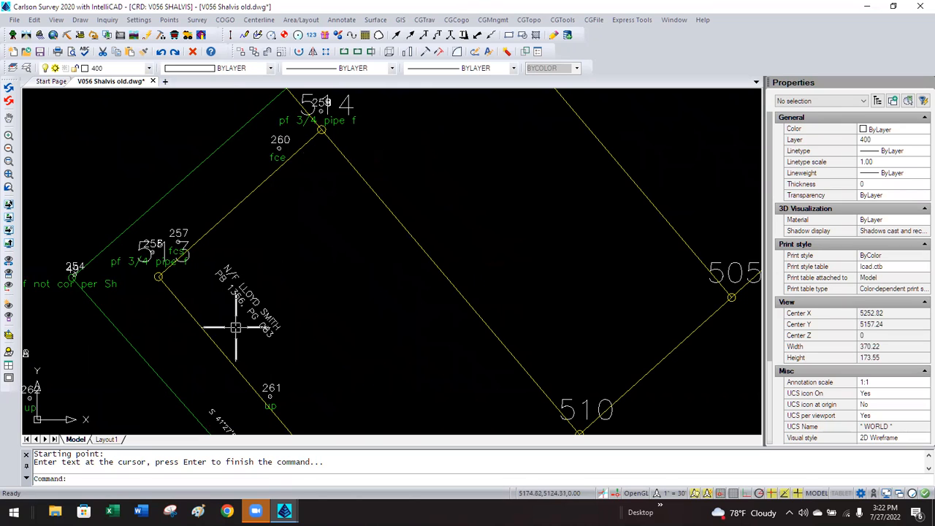
left_click(241, 304)
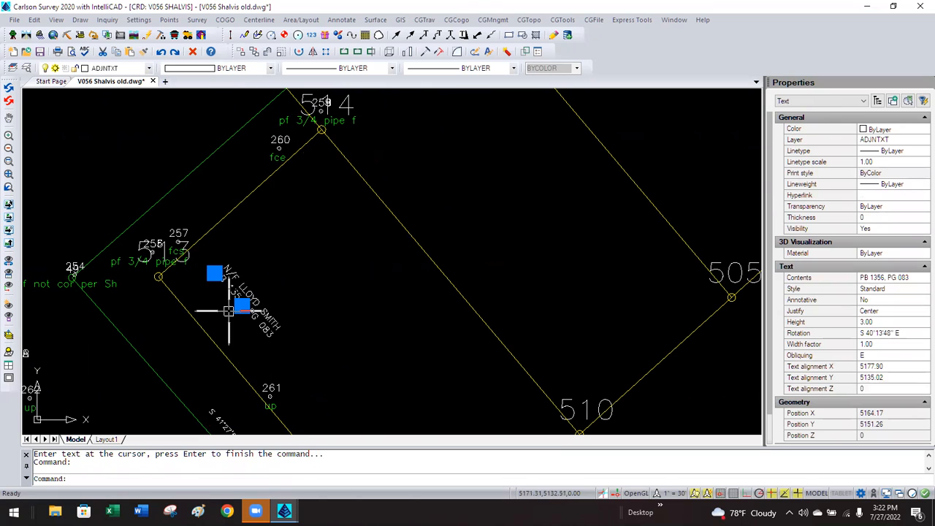
Pick the owner name and deed reference lines individually to select the adjoiner label.
key("Escape")
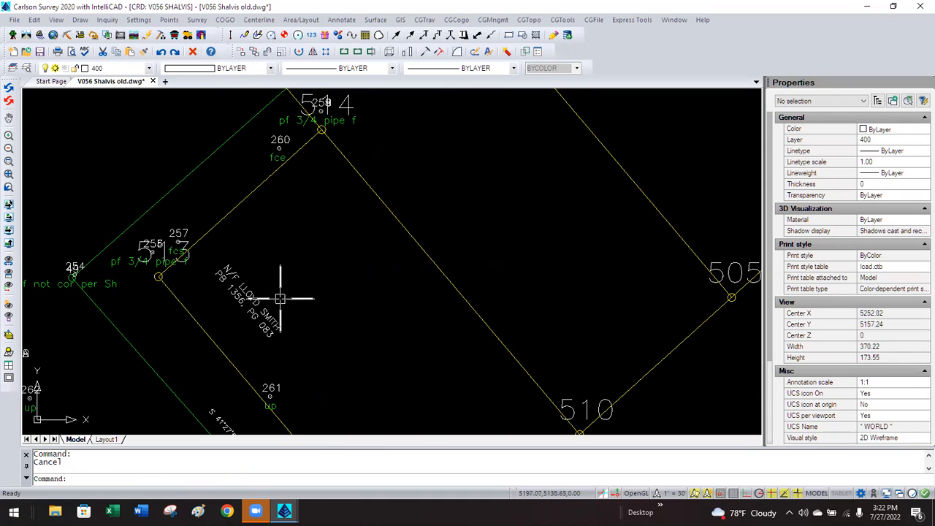
left_click(266, 317)
left_click(264, 326)
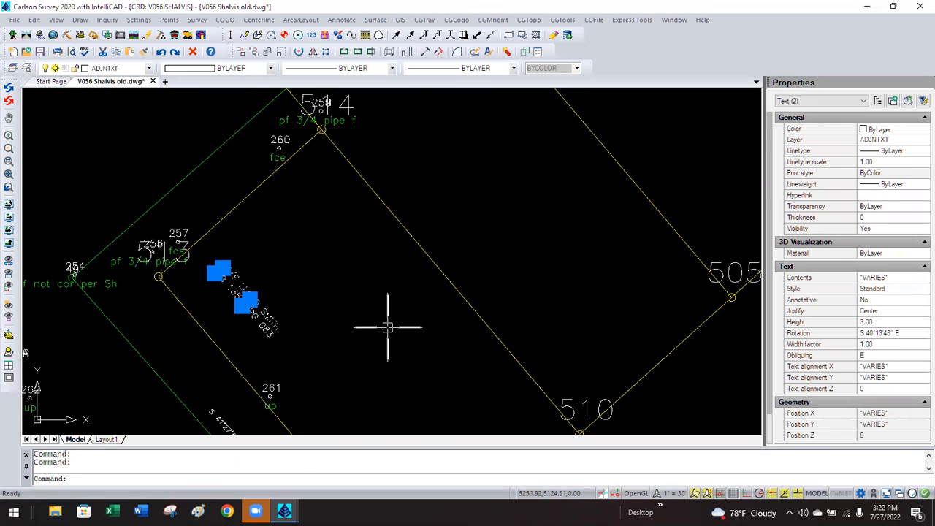
key("Escape")
left_click(271, 317)
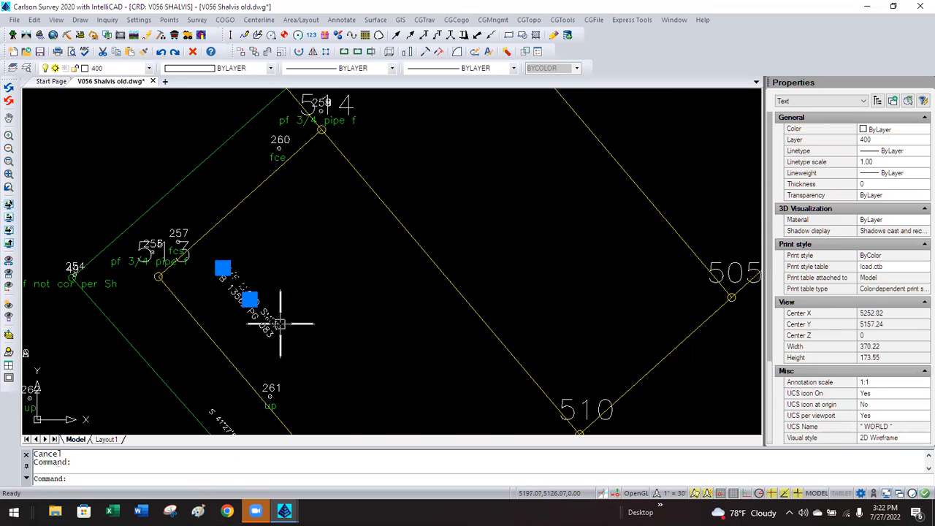
left_click(268, 326)
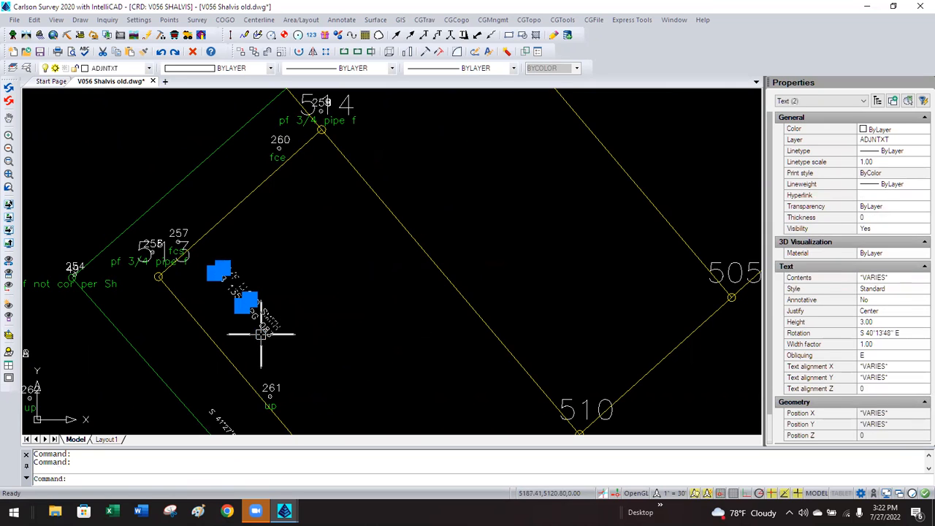
left_click(883, 303)
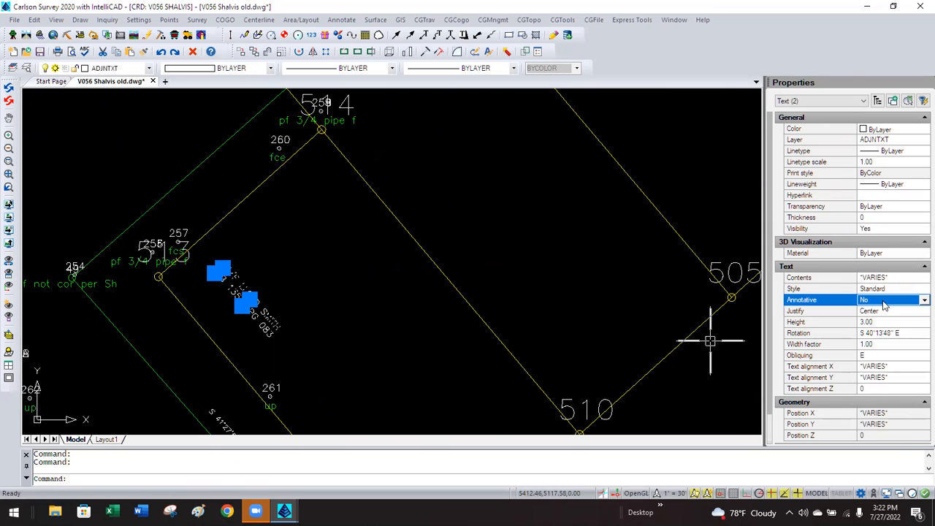
key("Escape")
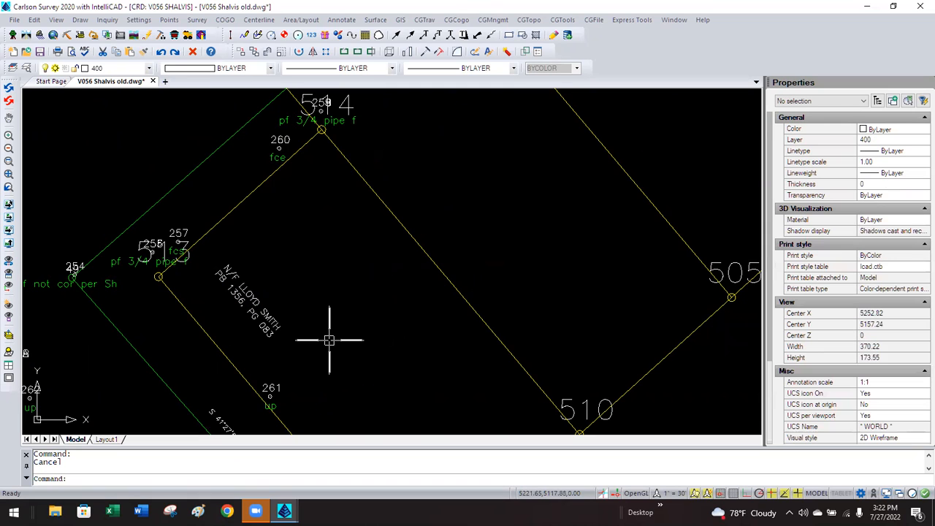
Select both adjoiner label lines with a crossing window.
left_click(302, 344)
left_click(278, 318)
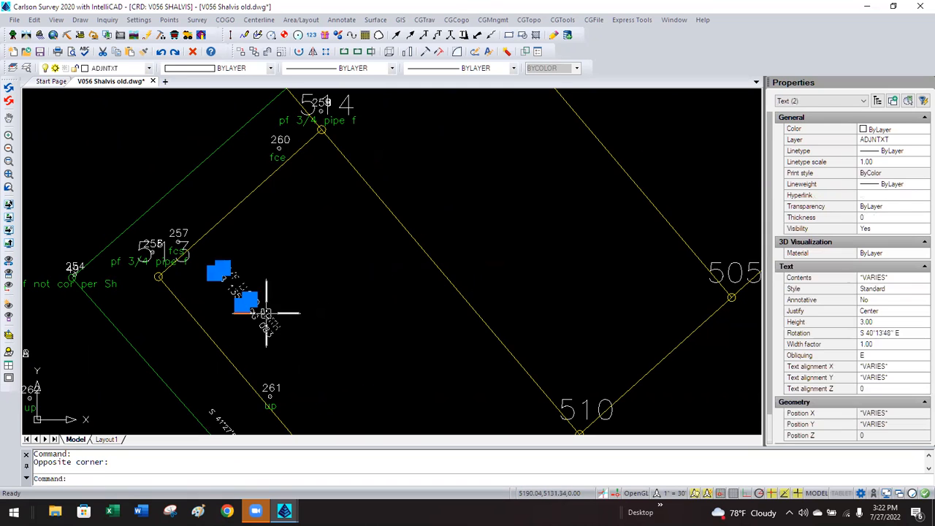
key("Escape")
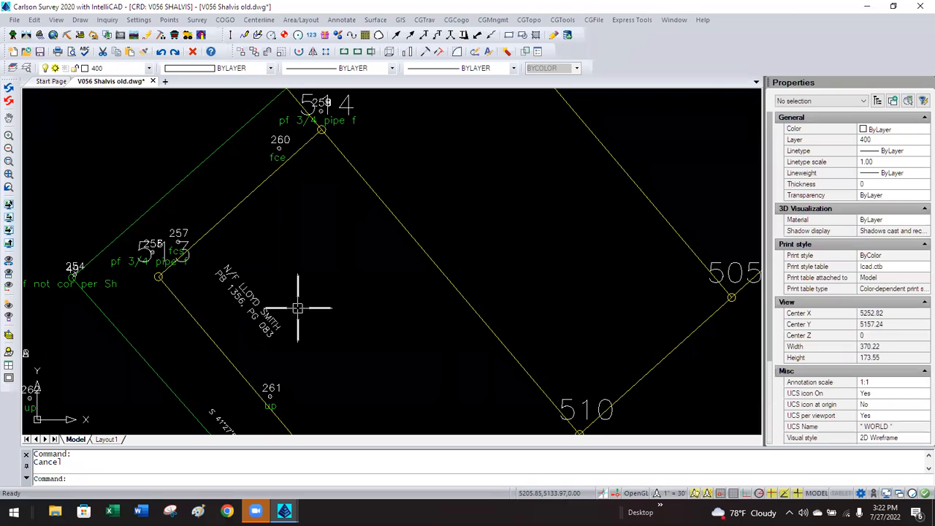
scroll(297, 309, "down", 3)
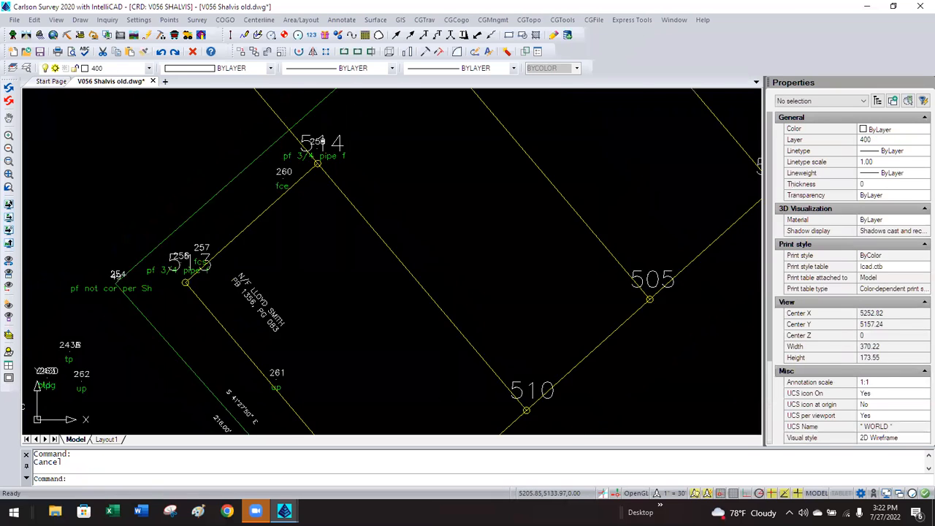
scroll(310, 332, "up", 6)
left_click(313, 333)
left_click(287, 300)
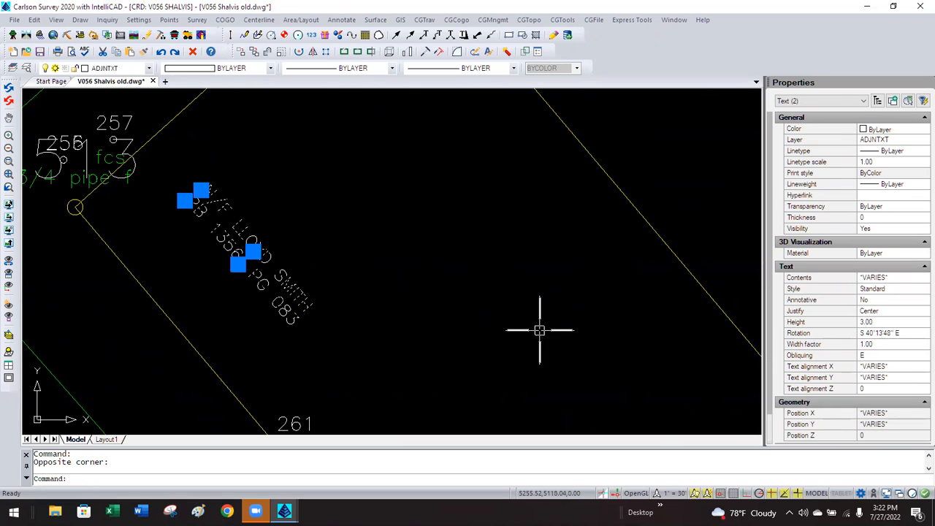
Set Annotative to Yes for both lines, keeping the 0.10 paper text height.
left_click(882, 304)
left_click(888, 304)
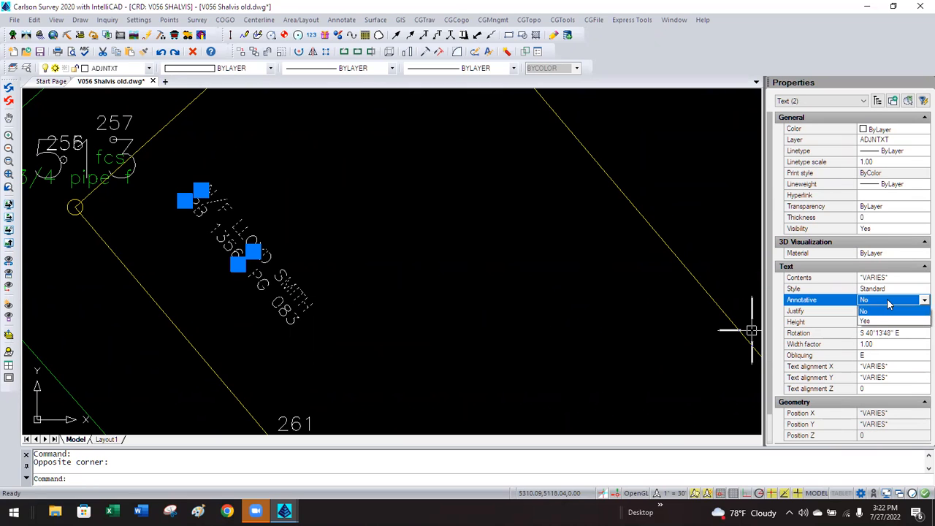
left_click(876, 321)
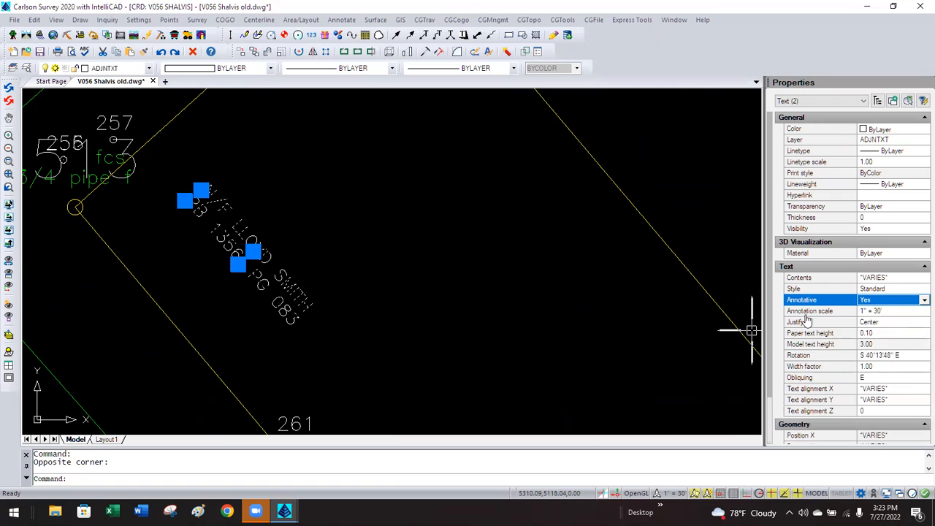
left_click(880, 333)
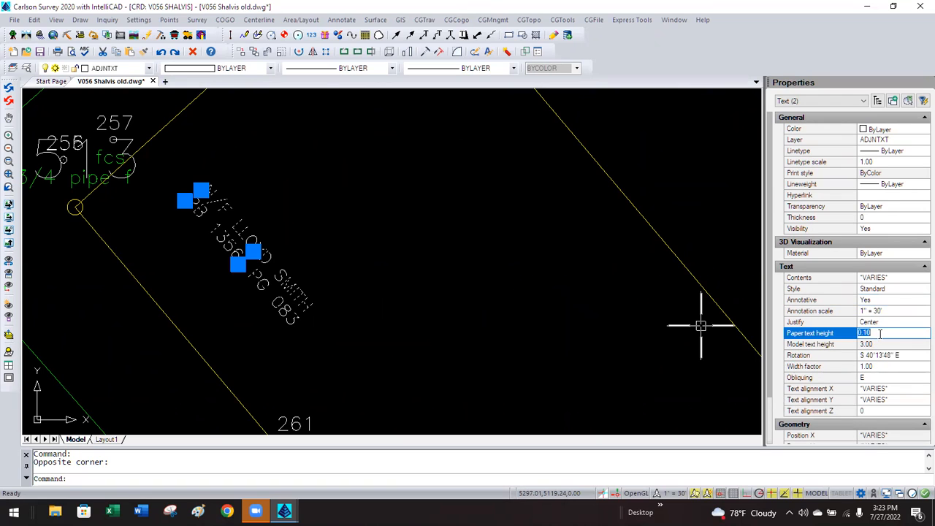
key("Escape")
key("Escape")
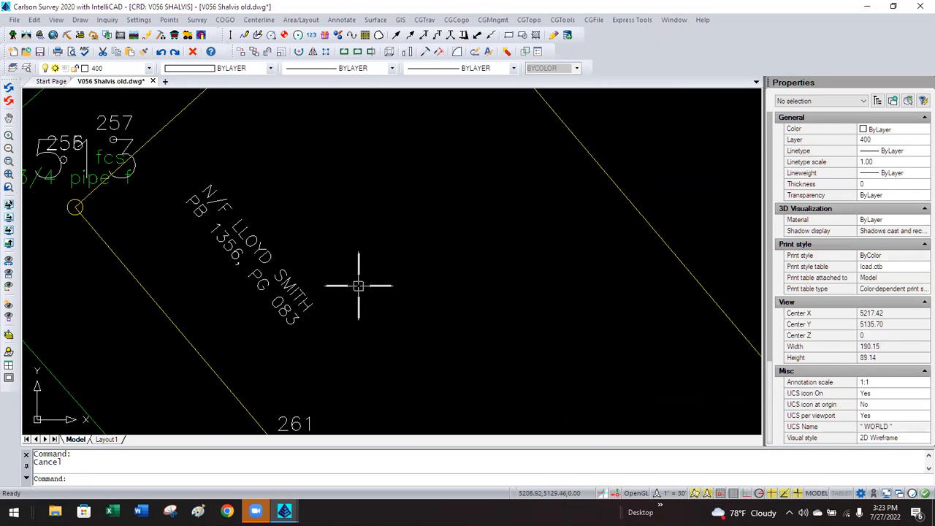
left_click(137, 21)
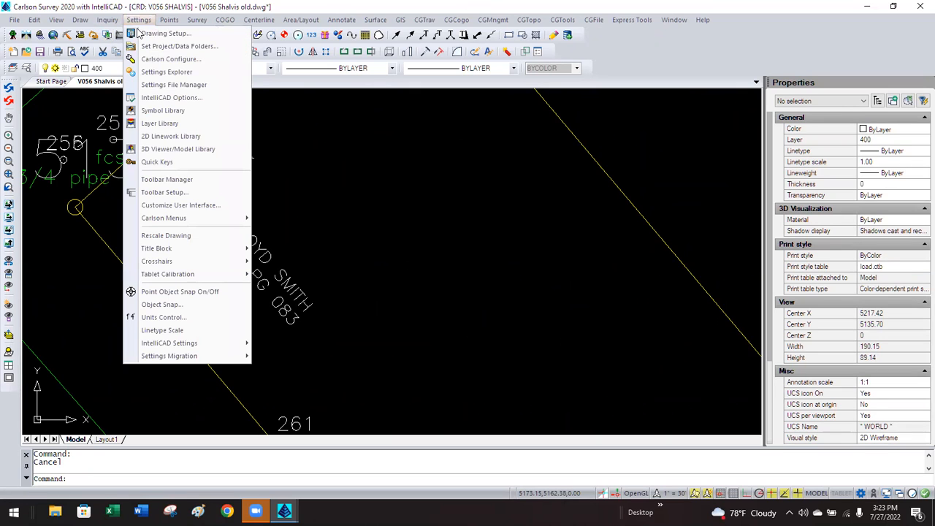
Change the horizontal drawing scale to 60 in Drawing Setup.
left_click(139, 34)
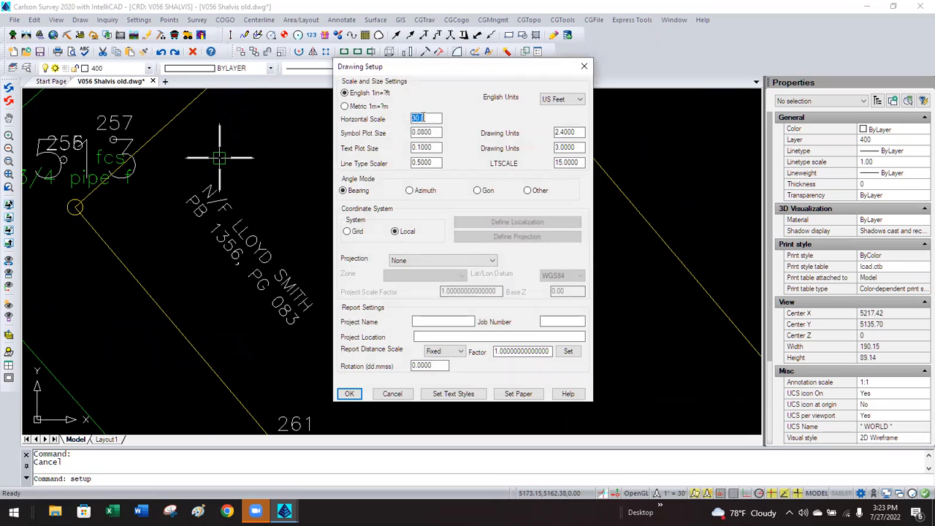
type("60")
left_click(349, 394)
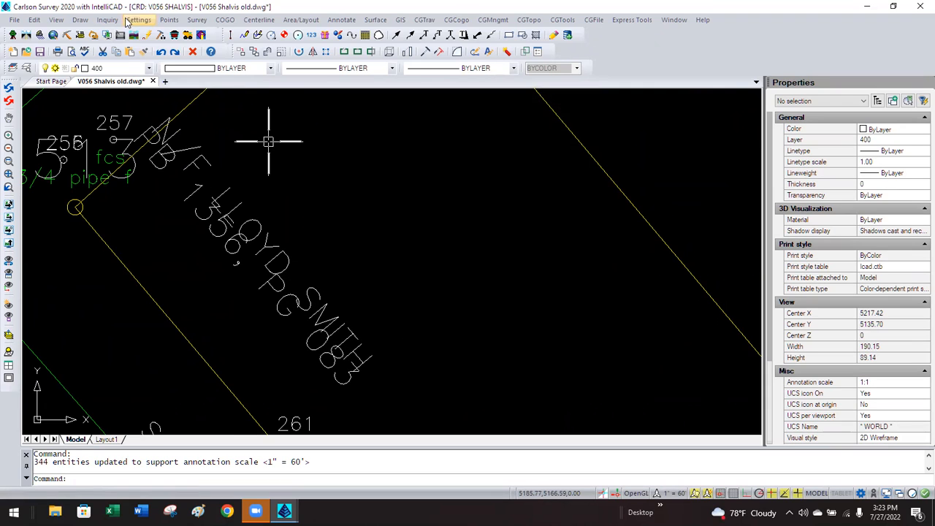
Return the horizontal scale to 30 and select both adjoiner label lines.
left_click(127, 20)
left_click(145, 33)
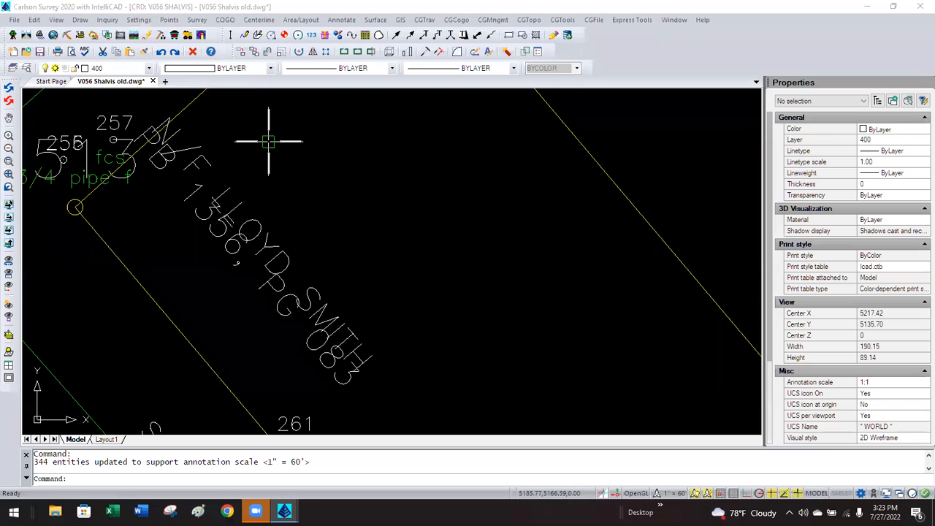
type("30")
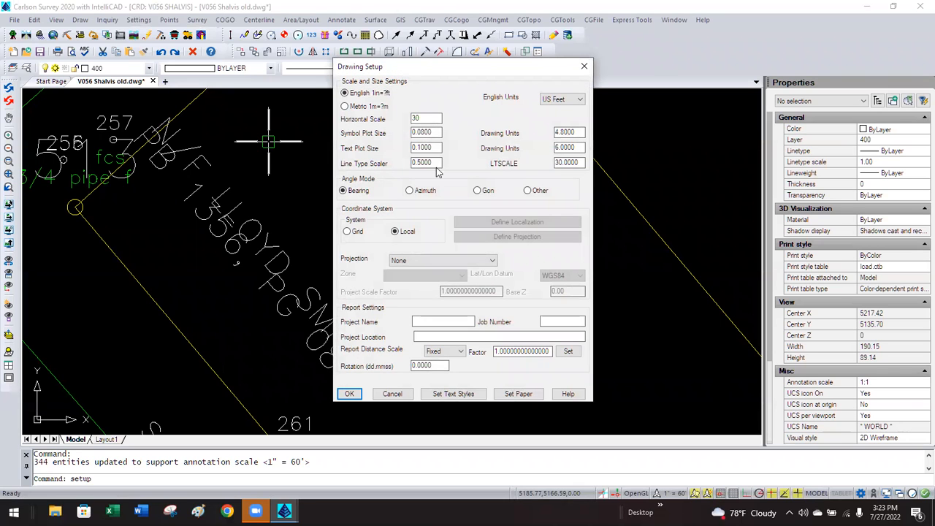
left_click(349, 393)
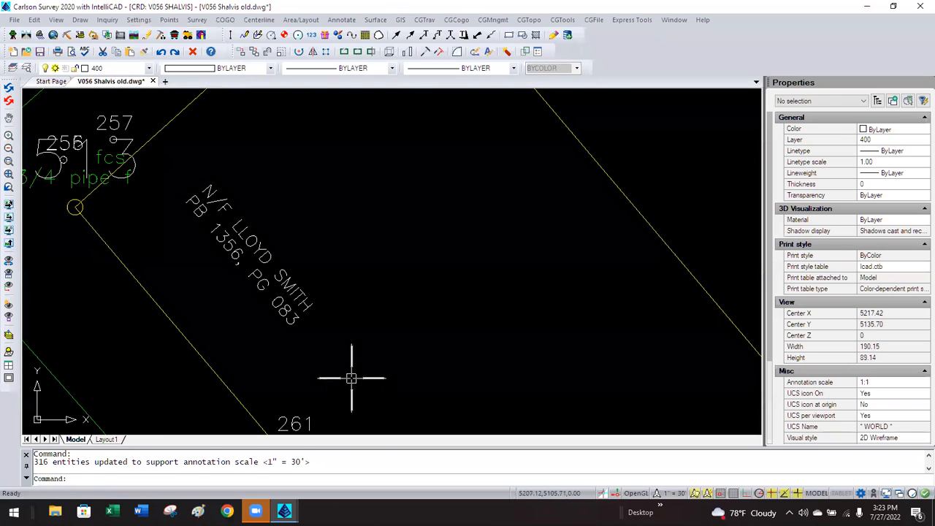
left_click(330, 344)
left_click(292, 301)
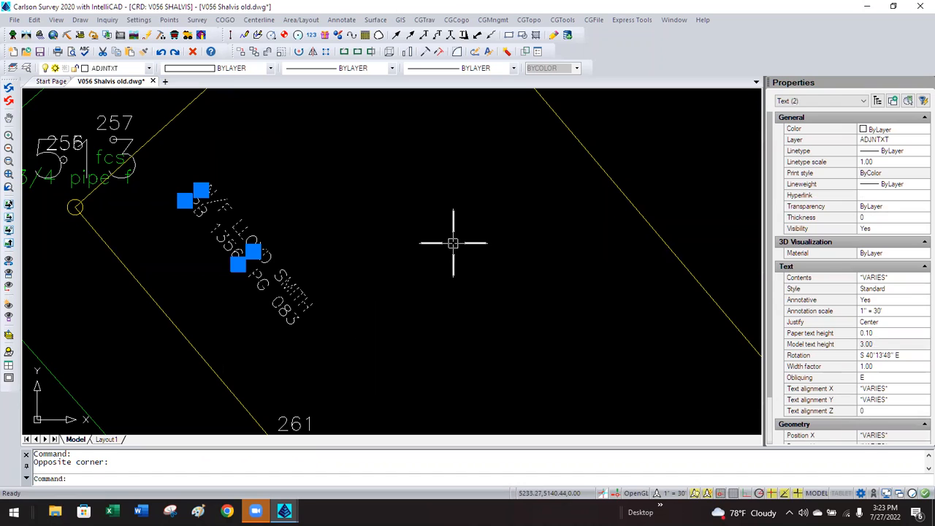
Delete the two-line label and turn on Use MText for adjoiner text in Survey Text Defaults.
key("Delete")
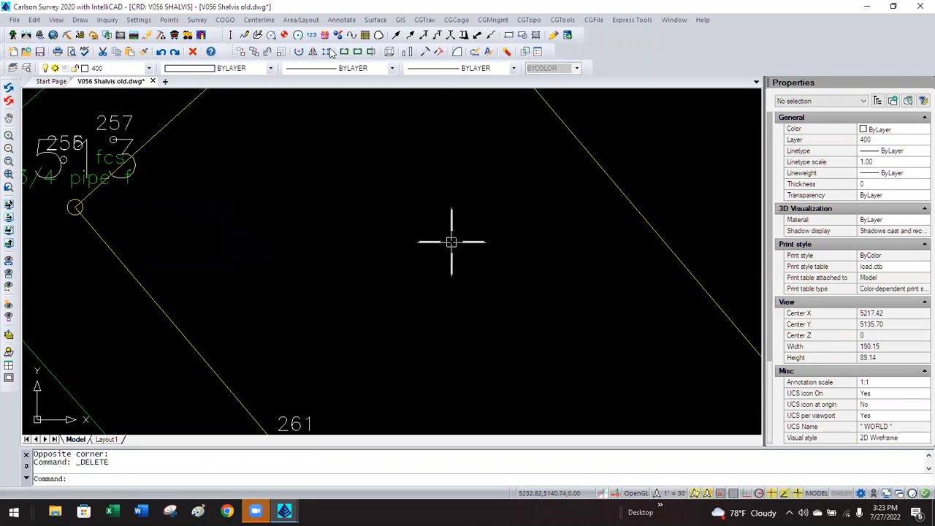
left_click(341, 20)
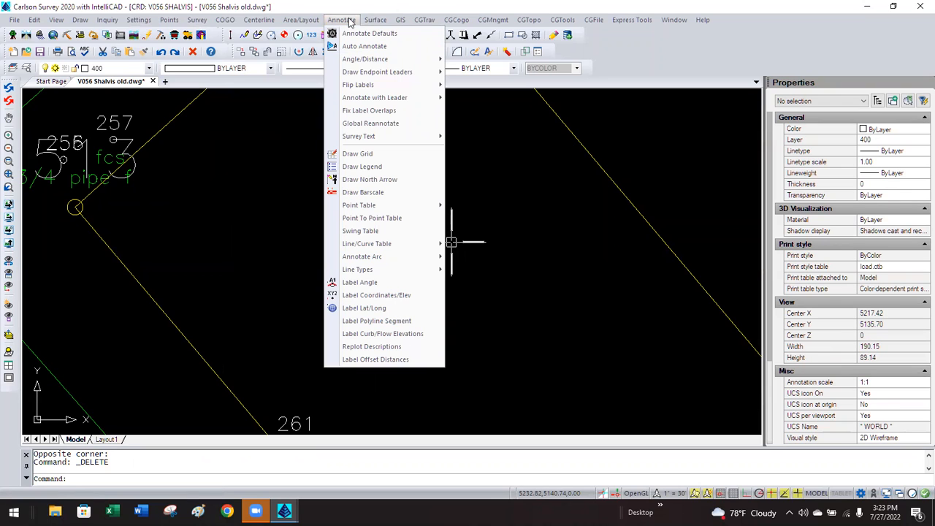
mouse_move(400, 139)
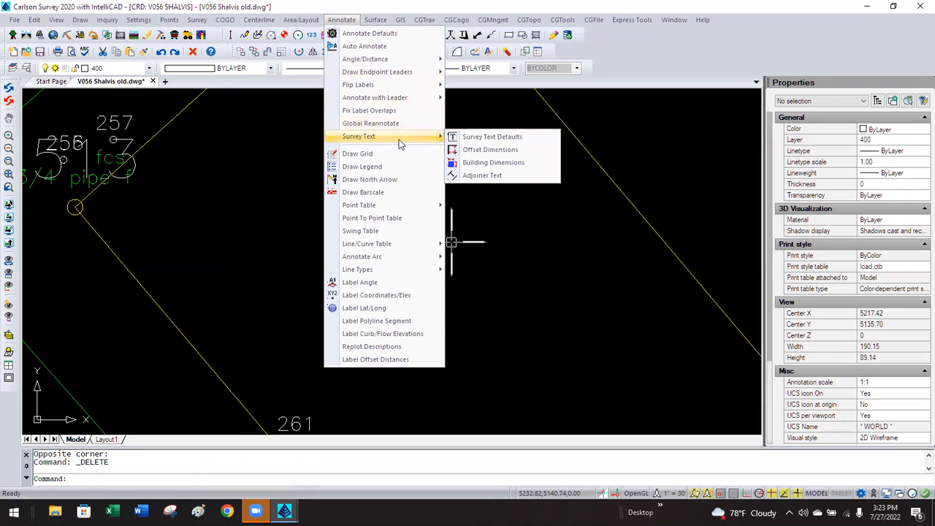
left_click(498, 139)
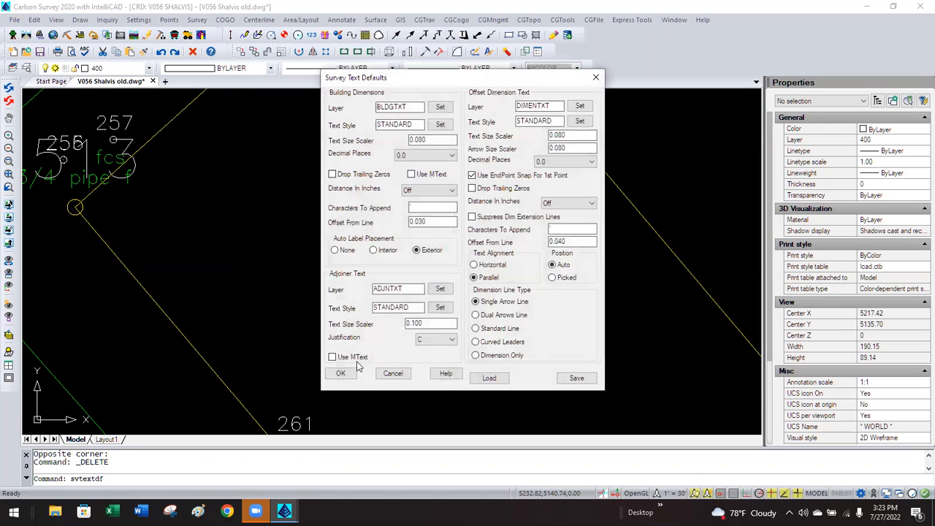
left_click(333, 358)
left_click(340, 374)
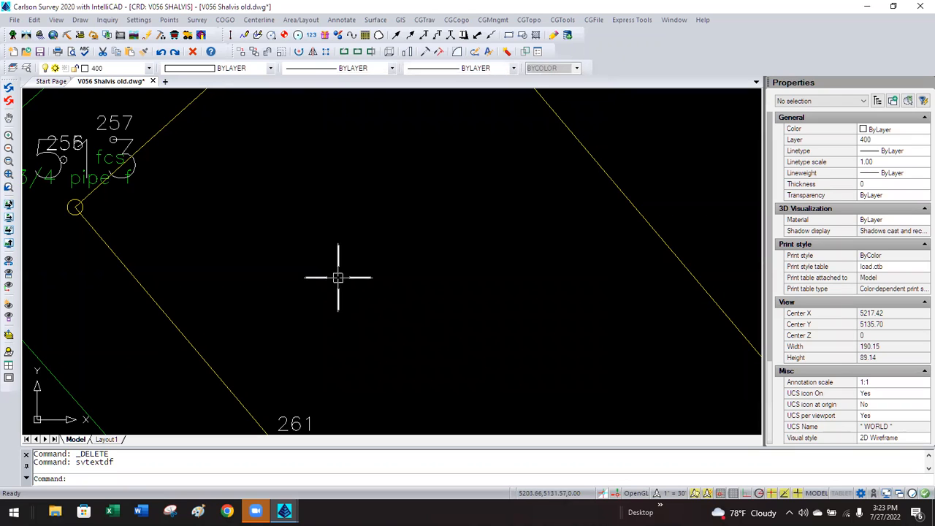
Place an Adjoiner Text label on the yellow lot line: owner's name over 'PB 111, PG 235'.
left_click(340, 20)
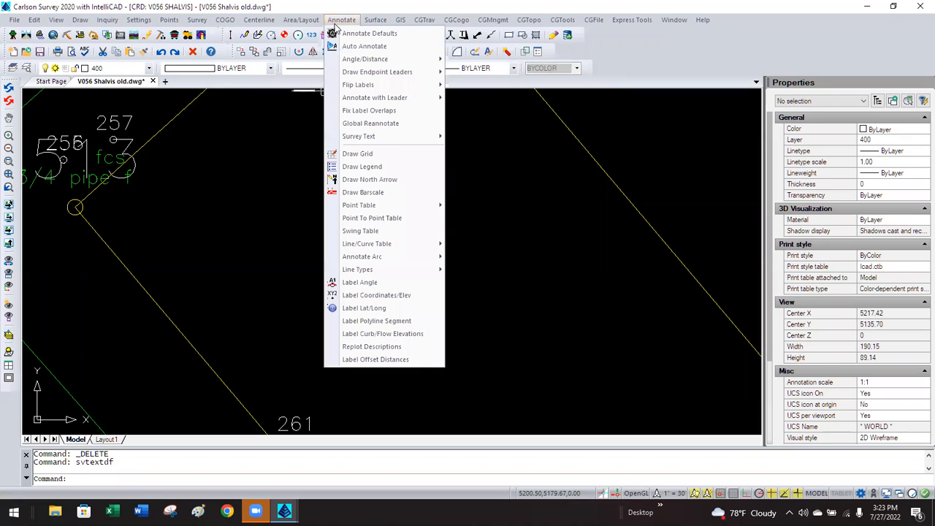
mouse_move(406, 134)
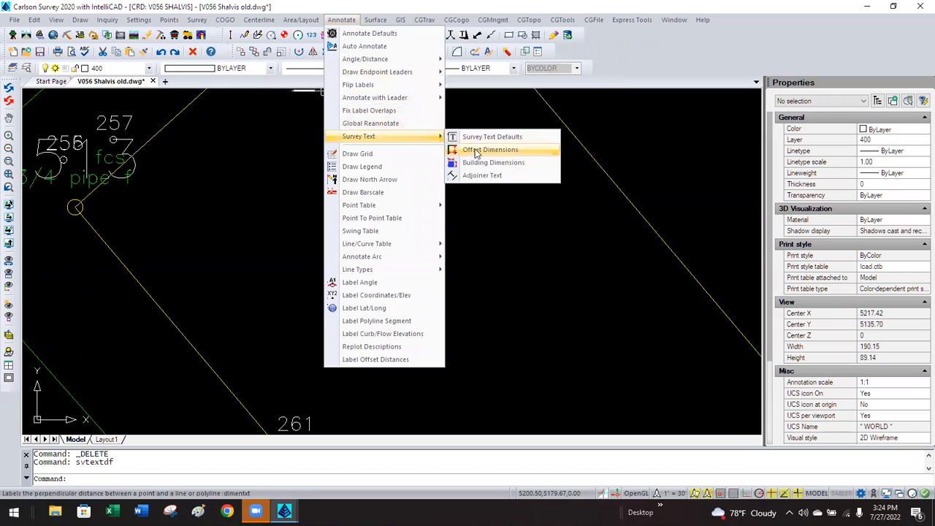
left_click(480, 175)
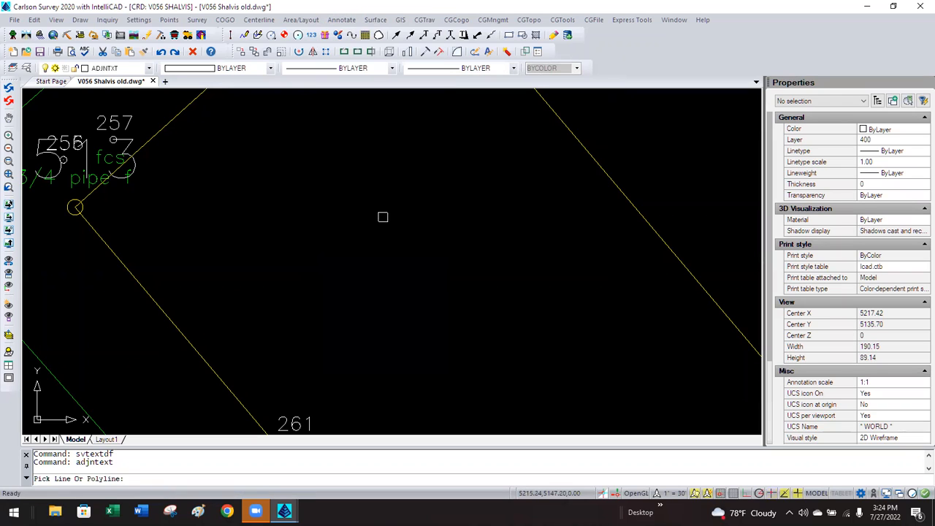
left_click(158, 305)
left_click(283, 237)
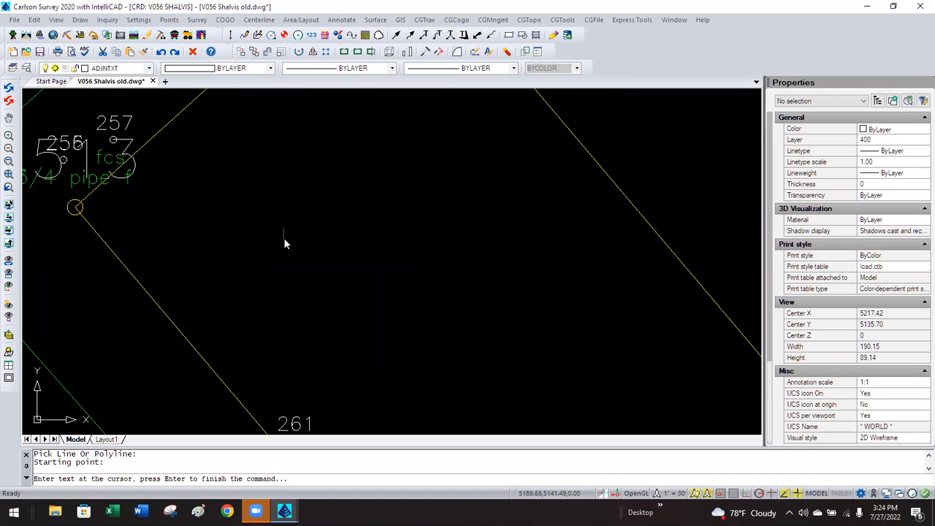
type("SMITH, ET UX")
key("Return")
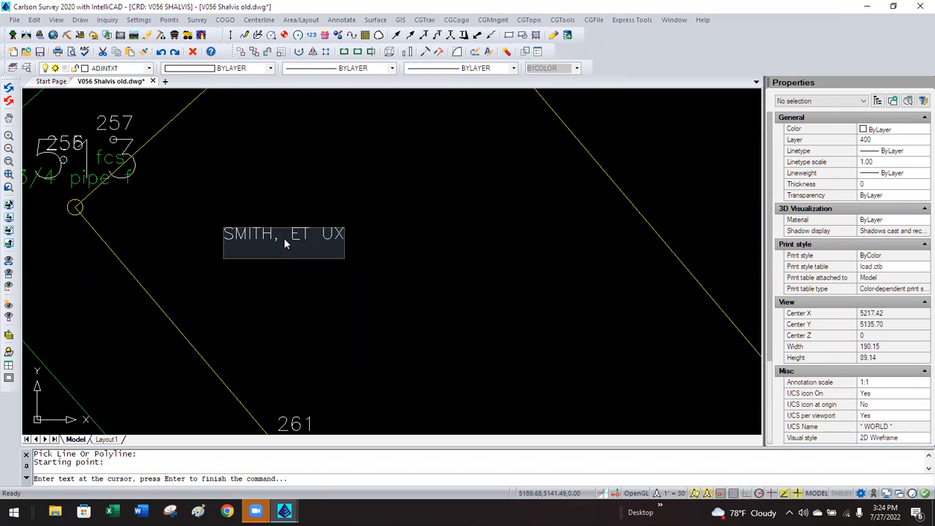
type("PB 111, PG 235")
key("Return")
key("Return")
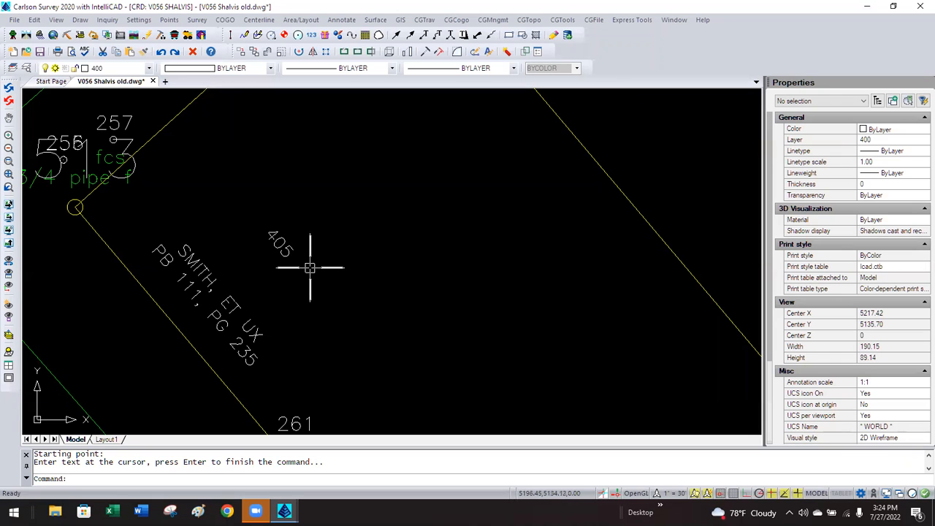
key("Escape")
left_click(275, 268)
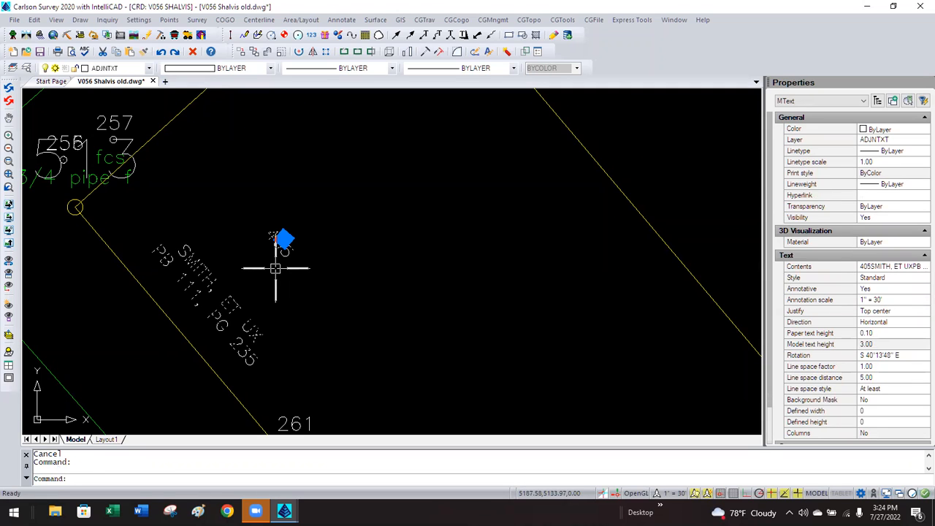
Edit the MText label and delete the stray 405 line and blank lines.
key("Escape")
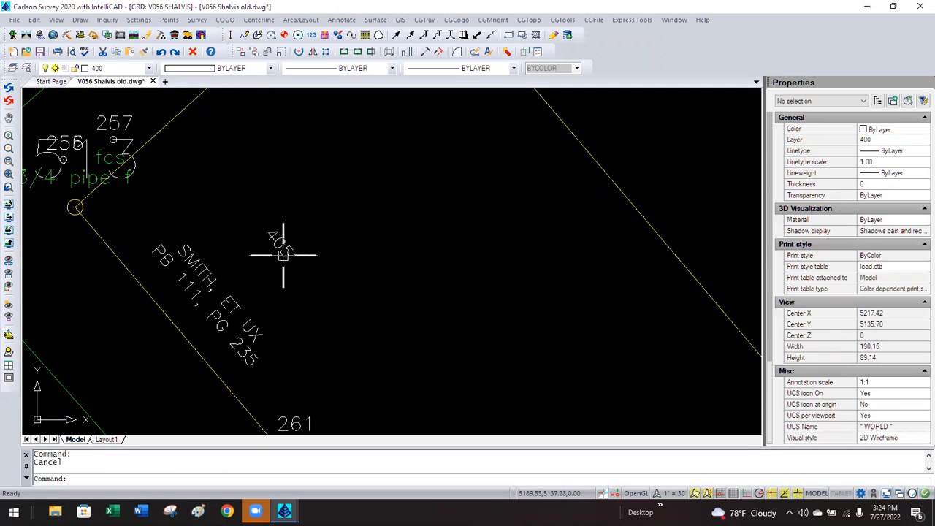
double_click(283, 255)
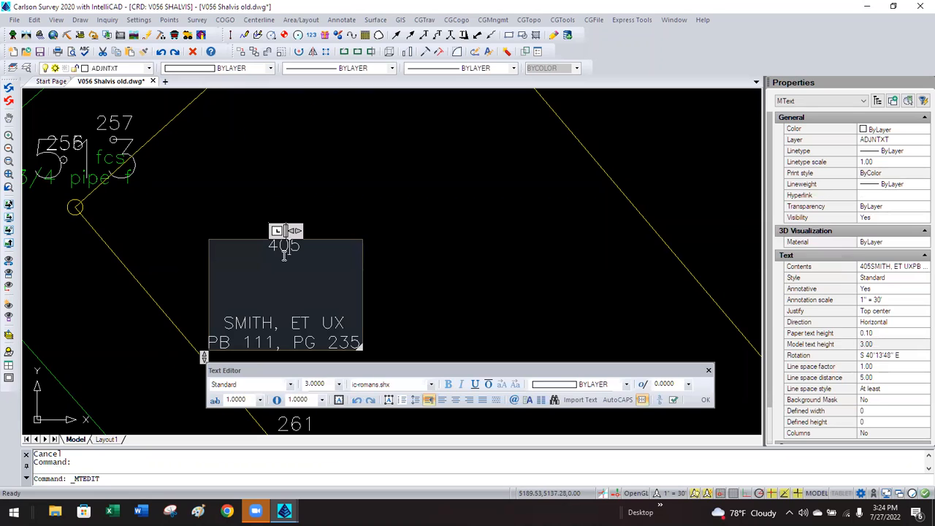
left_click(221, 323)
double_click(226, 246)
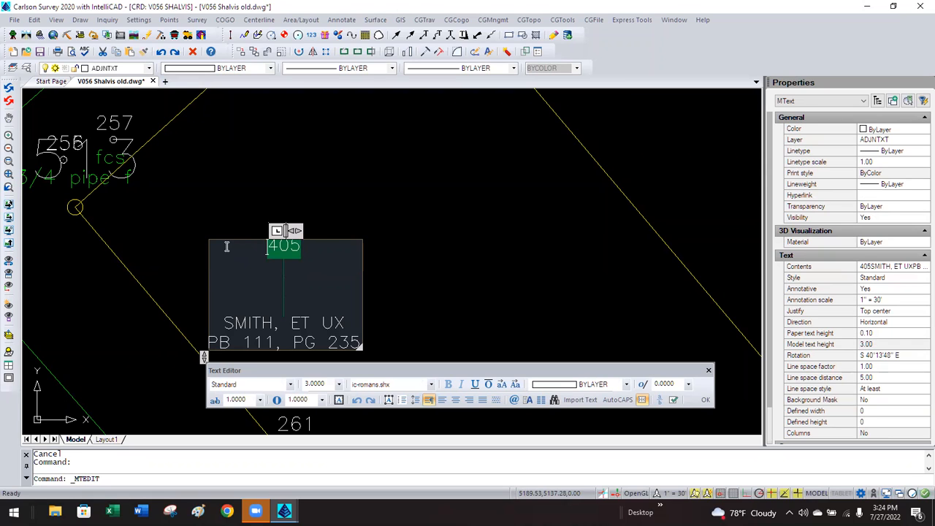
key("Delete")
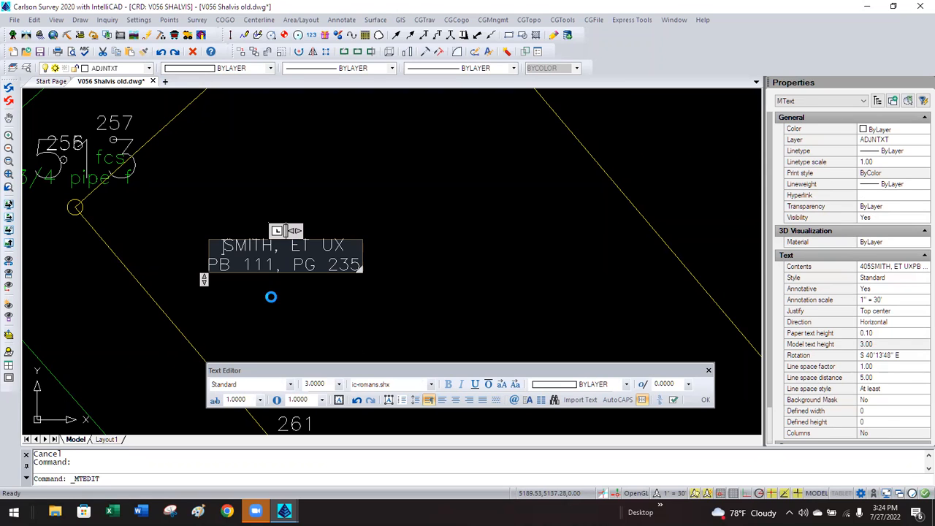
left_click(272, 298)
Confirm the edited label's Annotative property stays set to Yes.
left_click(292, 291)
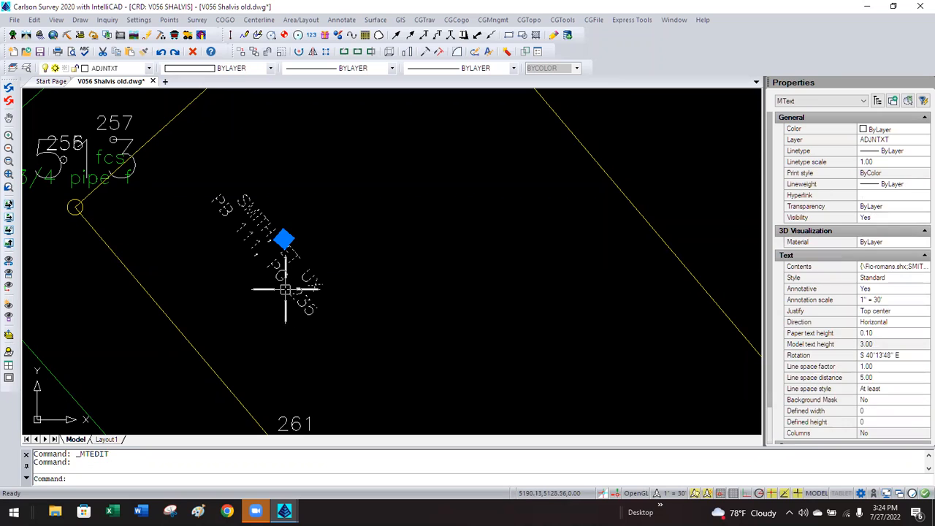
left_click(882, 290)
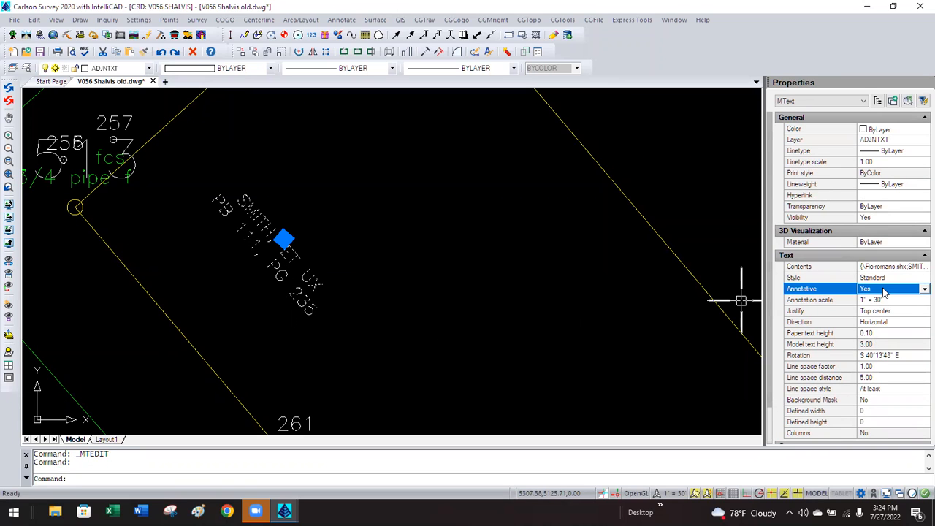
left_click(884, 291)
left_click(884, 291)
key("Escape")
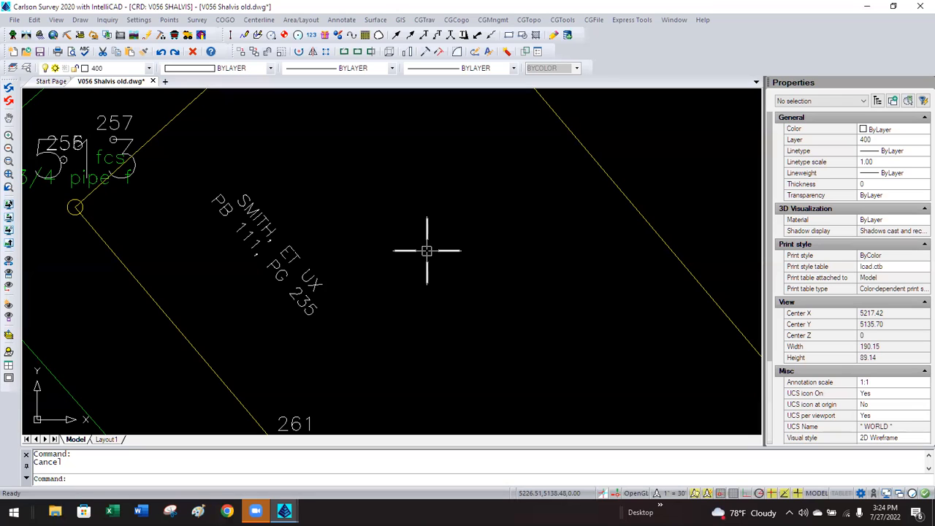
left_click(138, 20)
left_click(170, 58)
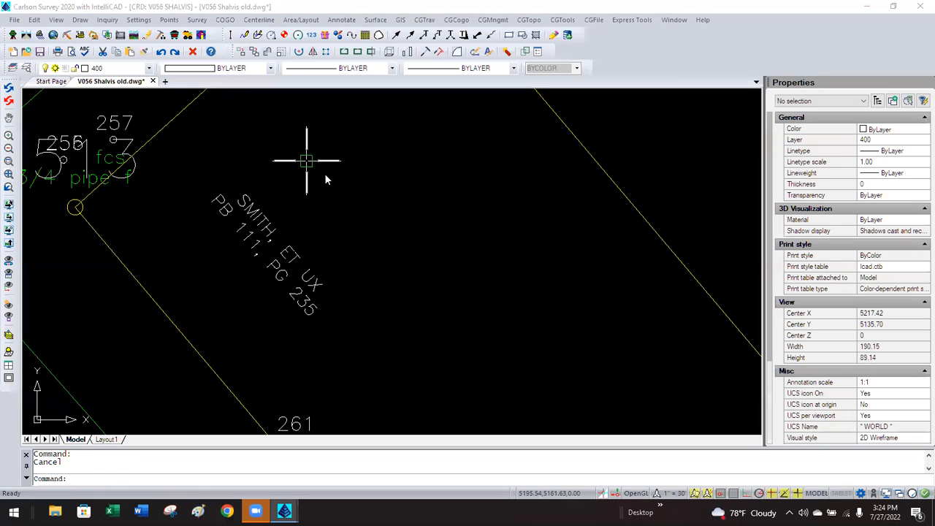
left_click(400, 195)
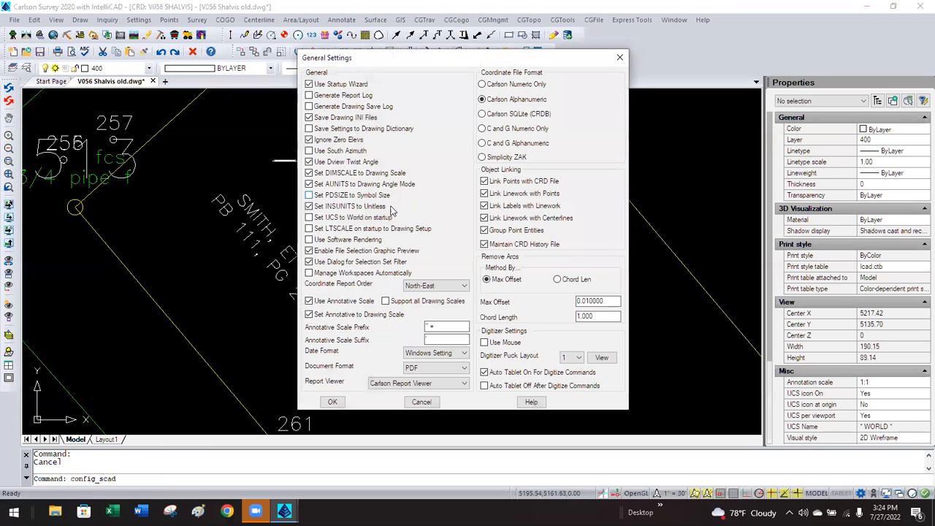
left_click(421, 401)
left_click(390, 284)
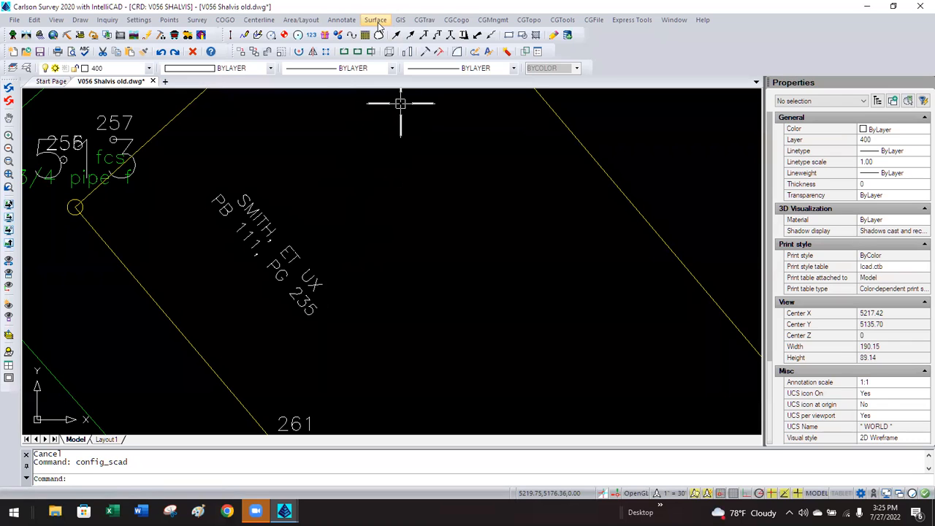
Check that the adjoiner label is annotative MText on layer ADJNTXT.
left_click(263, 215)
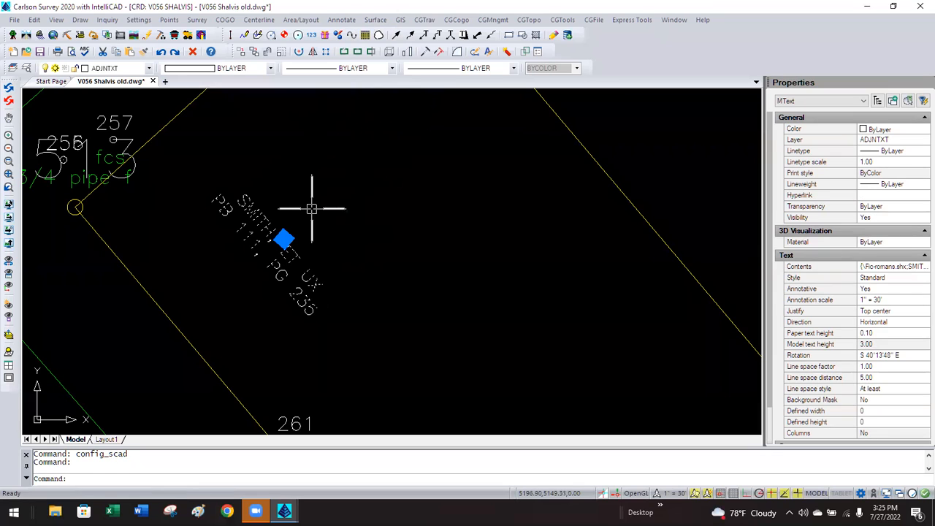
key("Escape")
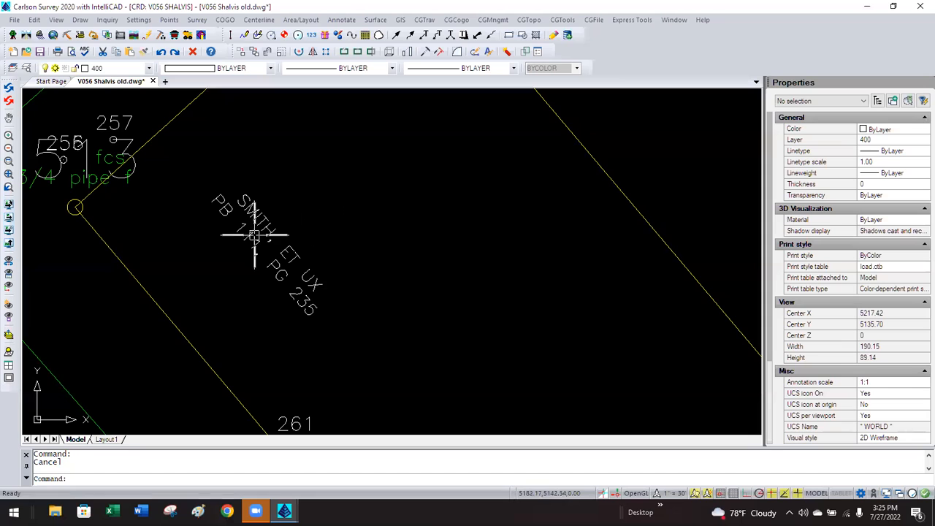
left_click(152, 22)
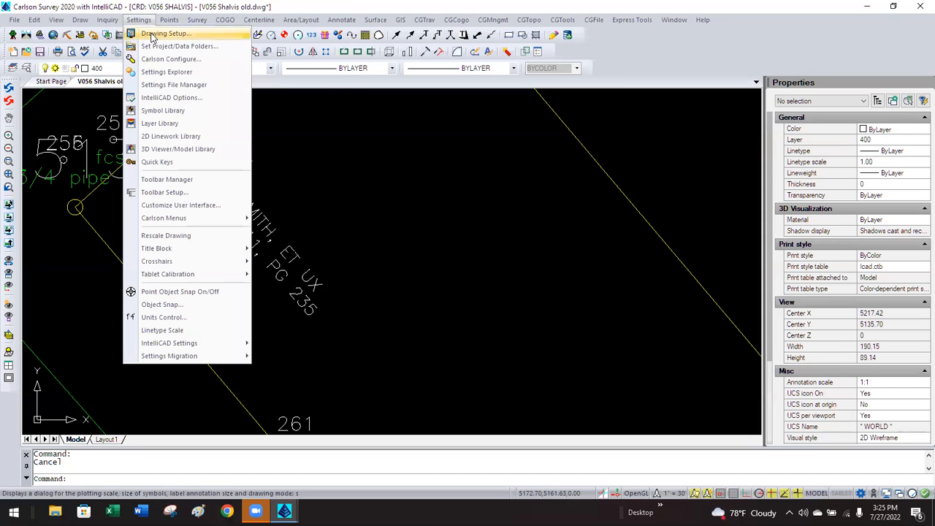
Change the Drawing Setup horizontal scale from 30 to 60.
left_click(159, 32)
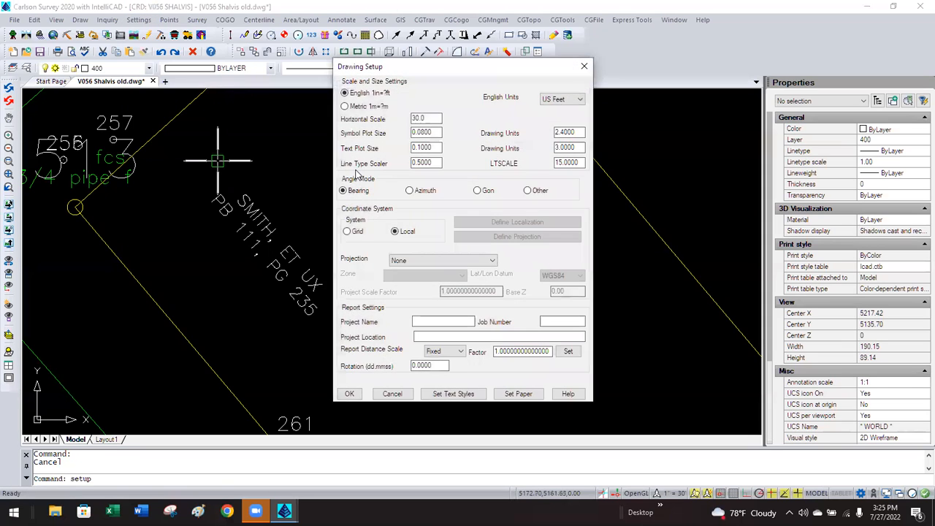
double_click(429, 117)
type("60")
left_click(349, 393)
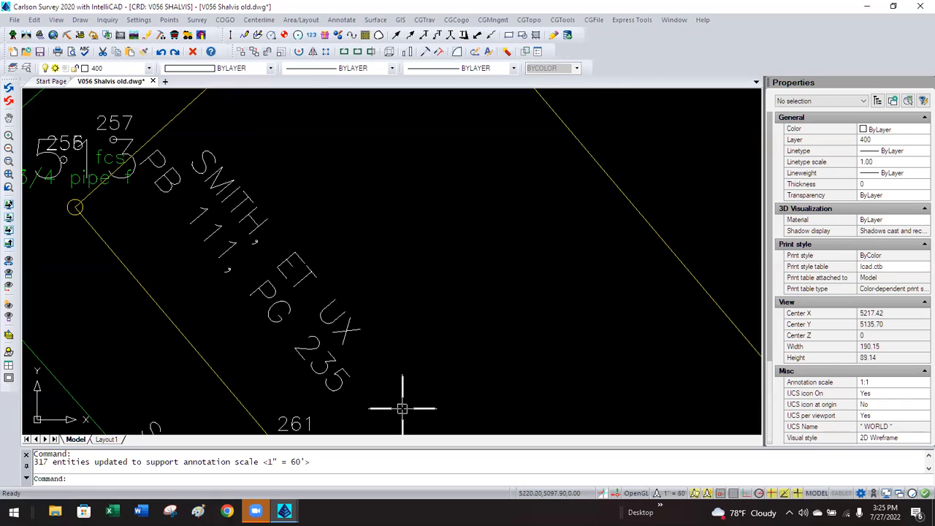
Set the horizontal scale back from 60 to 30, rescaling the annotative labels.
left_click(136, 20)
left_click(147, 32)
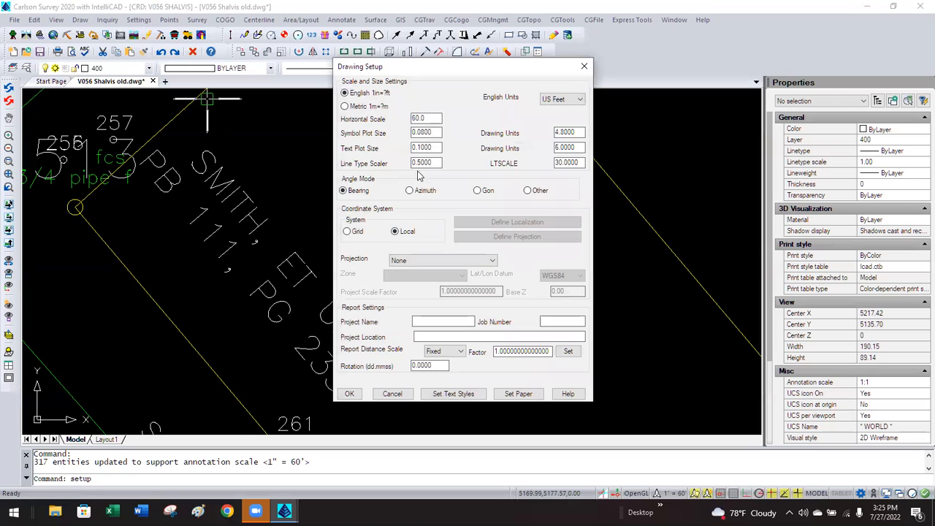
double_click(432, 117)
type("30")
left_click(349, 394)
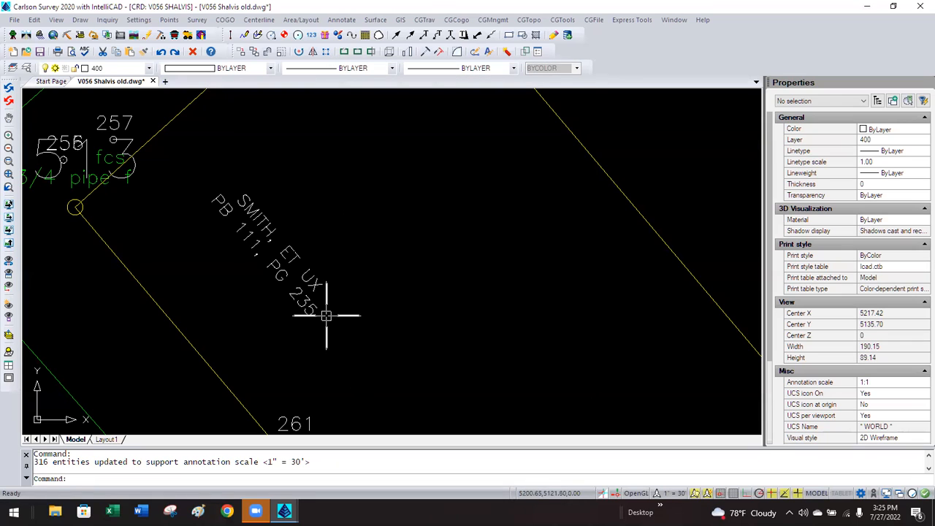
left_click(351, 21)
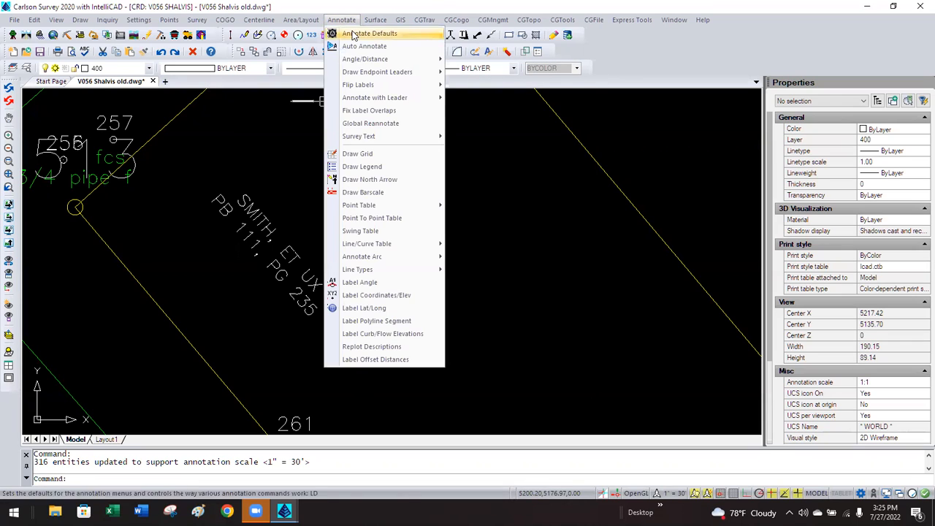
left_click(359, 33)
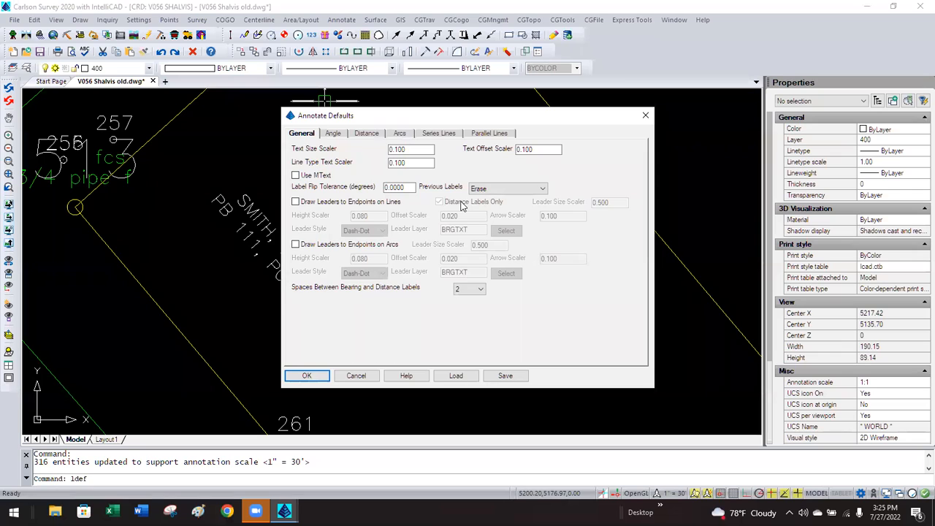
left_click(295, 176)
left_click(295, 176)
left_click(357, 376)
Select the S 48°32'10" W bearing and 400.00' distance labels on the green line and delete them.
scroll(358, 260, "down", 4)
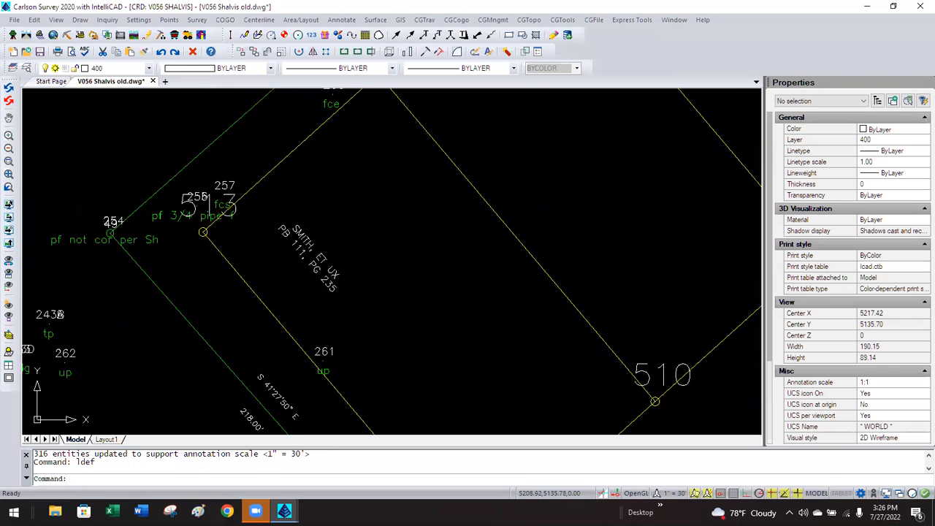
scroll(359, 260, "down", 2)
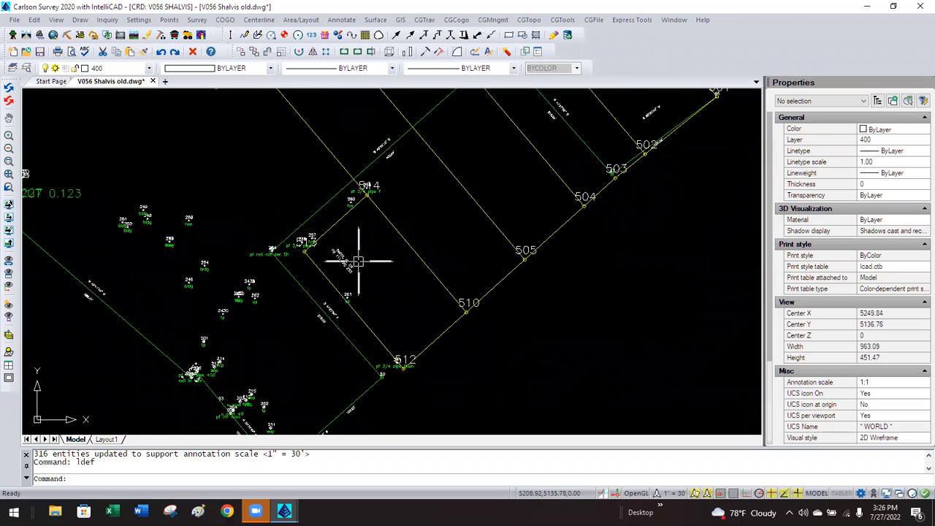
scroll(356, 260, "down", 1)
scroll(375, 238, "up", 6)
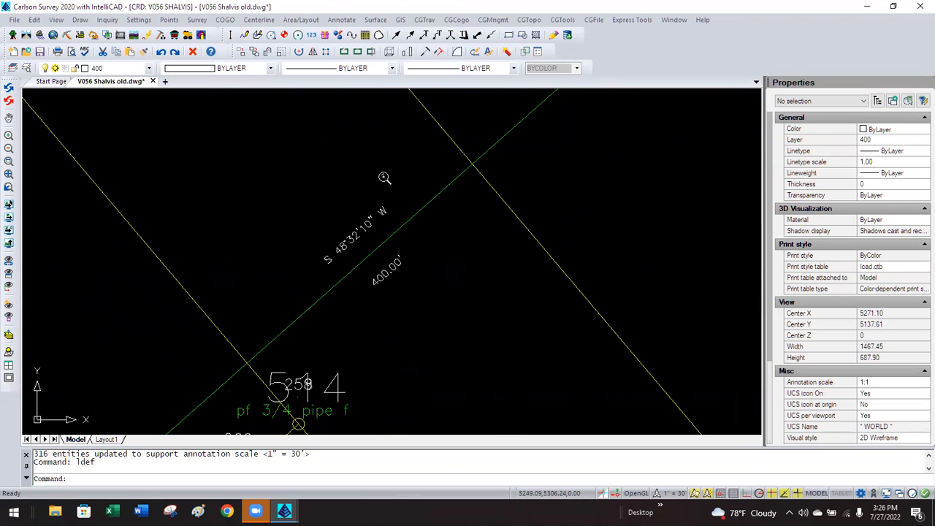
left_click(399, 260)
left_click(383, 210)
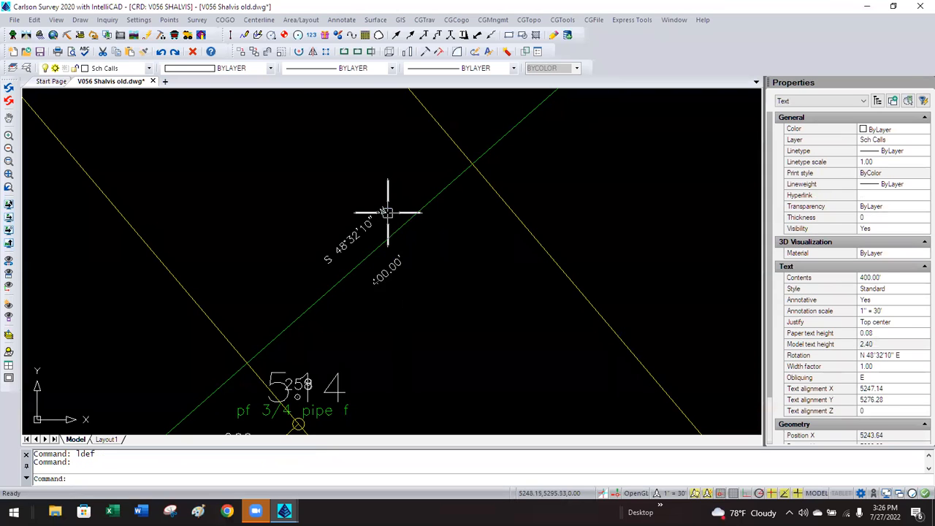
key("Escape")
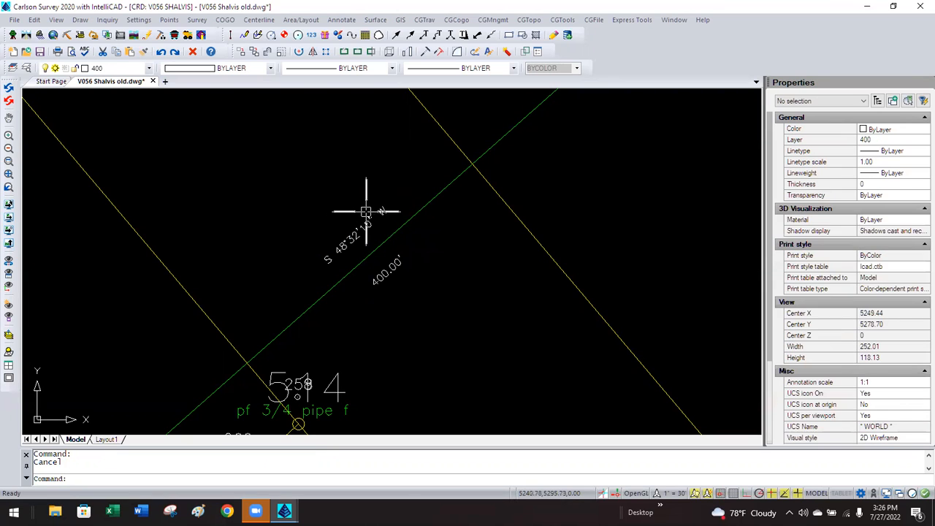
left_click(351, 233)
left_click(327, 265)
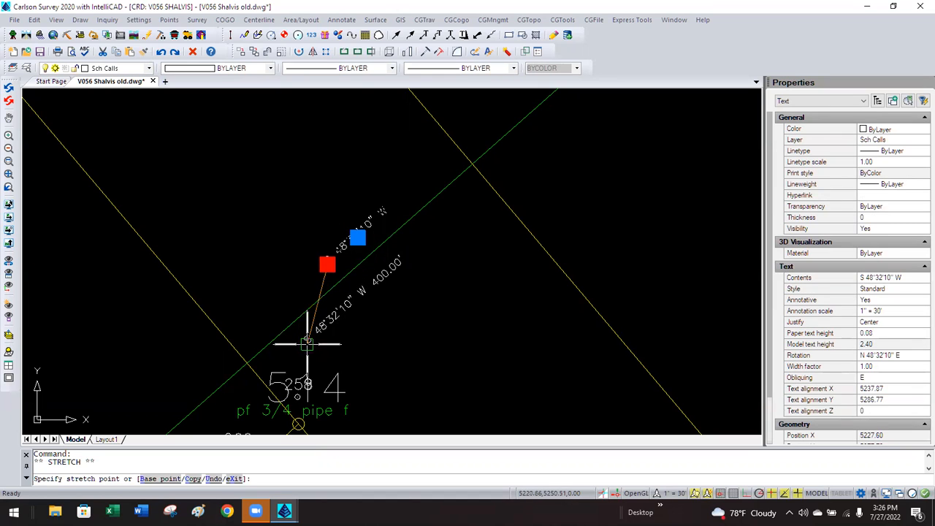
key("Escape")
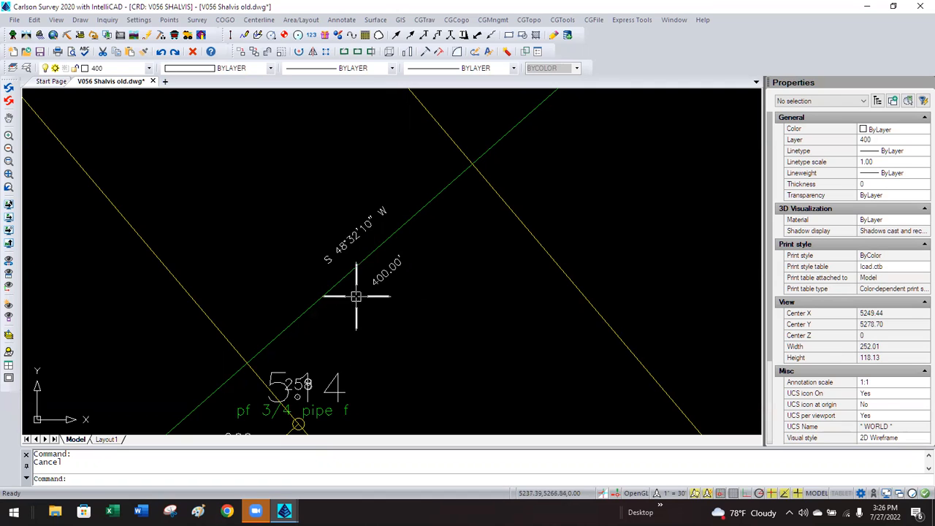
left_click(339, 245)
left_click(386, 275)
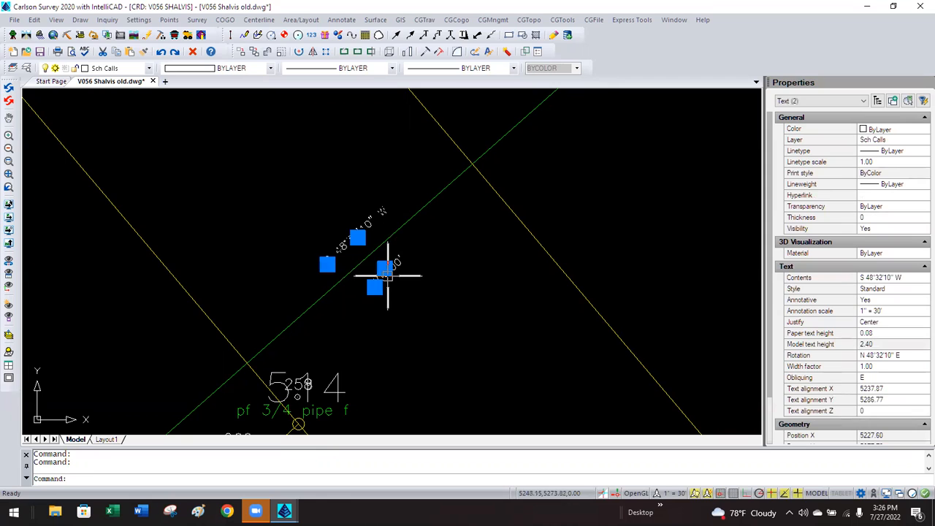
key("Delete")
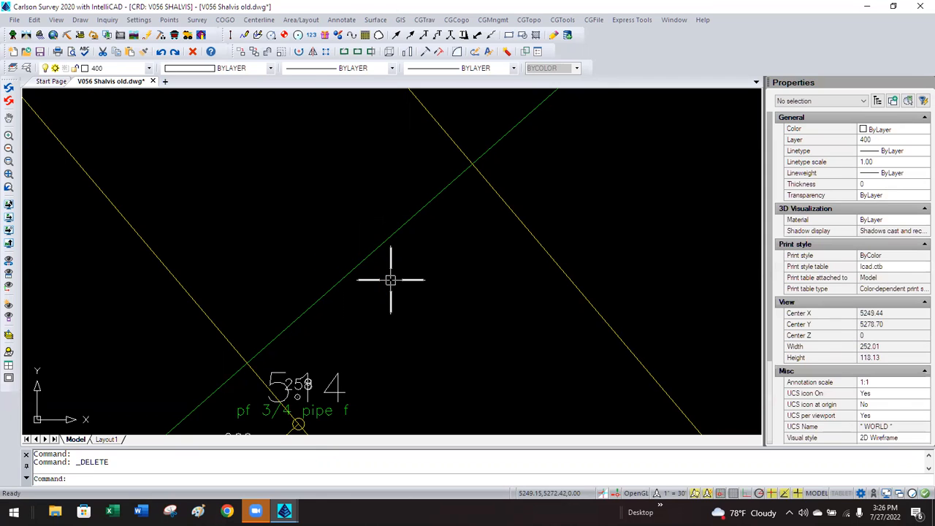
Turn on Use MText in the Annotate Defaults.
left_click(341, 20)
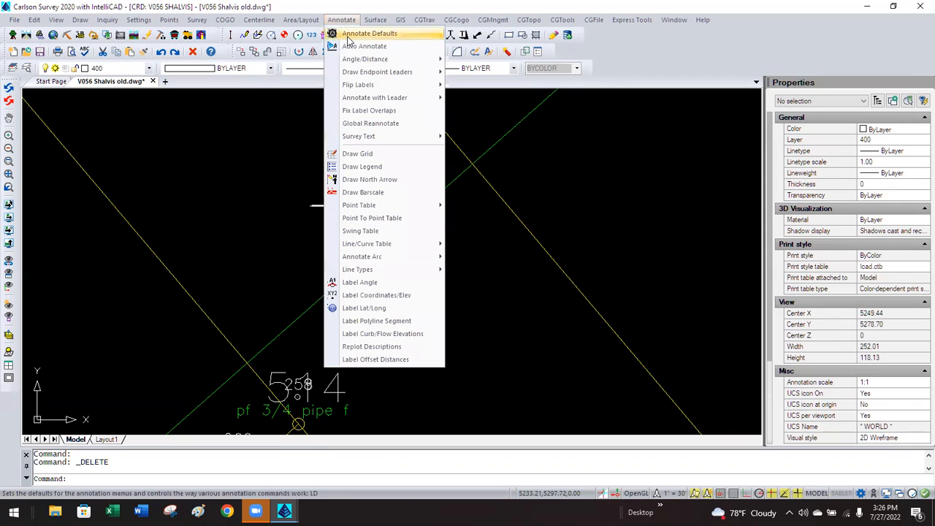
left_click(348, 37)
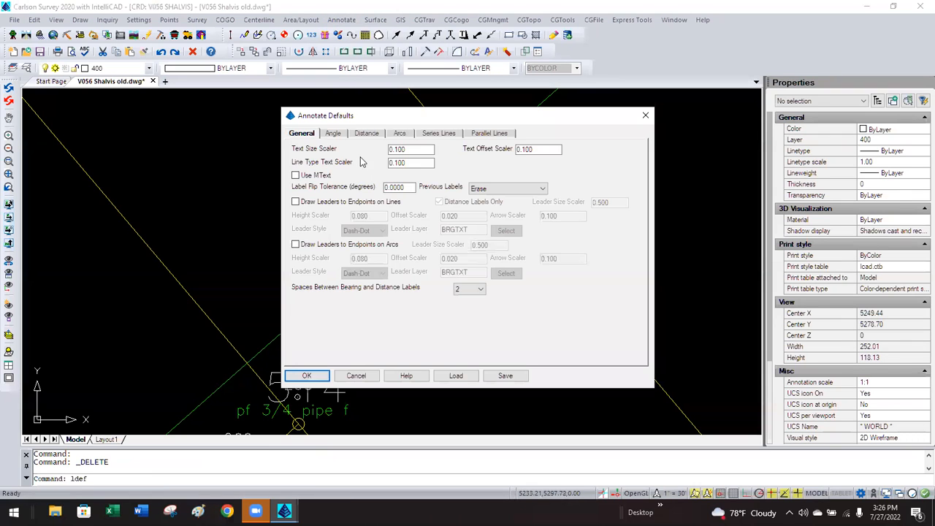
left_click(296, 175)
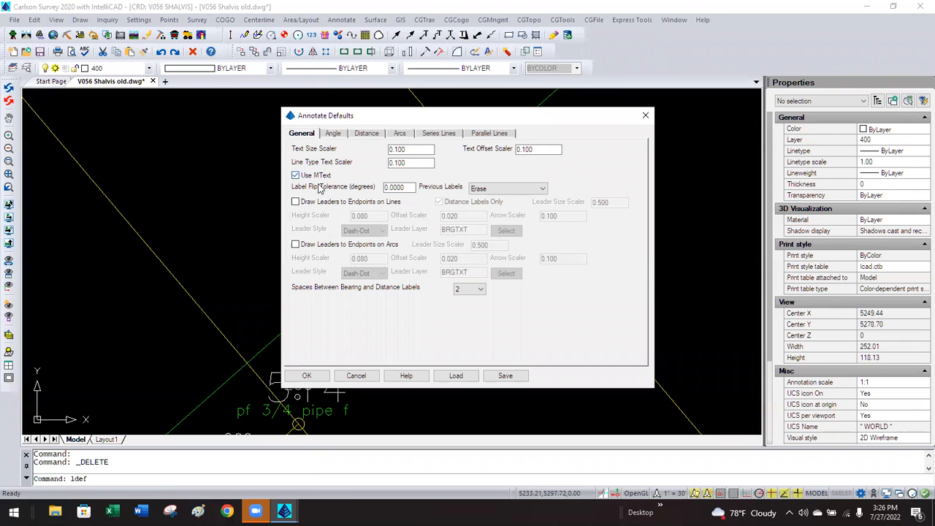
left_click(307, 375)
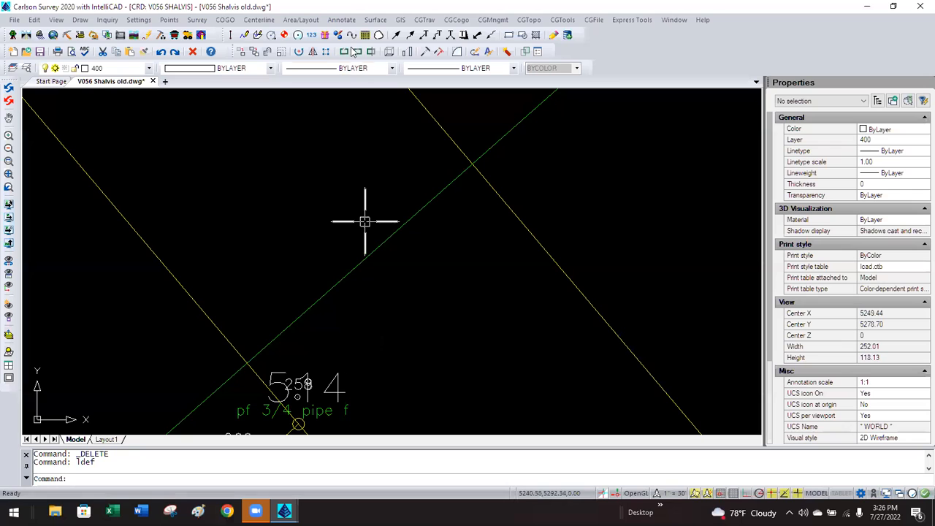
Label the green lot line with Bearing_Distance, giving N 48°32'10" E over 400.00'.
left_click(344, 20)
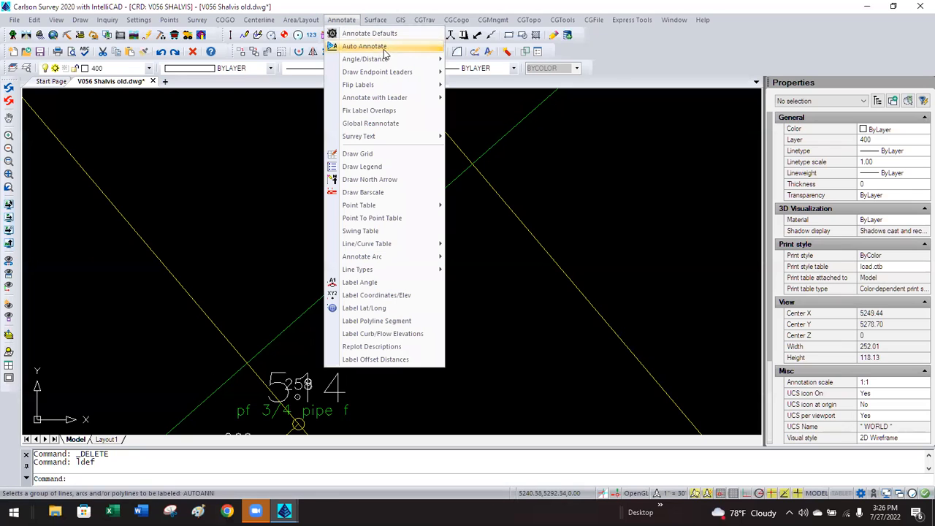
mouse_move(389, 58)
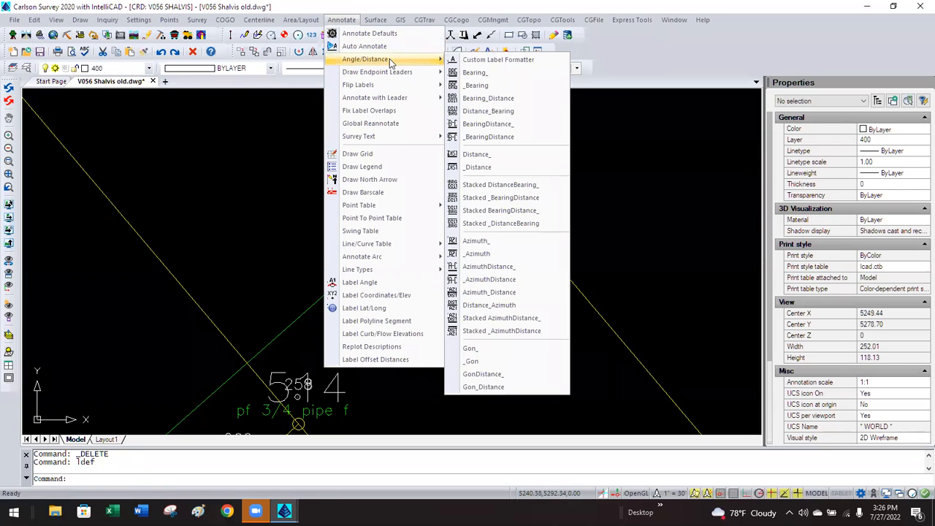
left_click(502, 99)
left_click(386, 242)
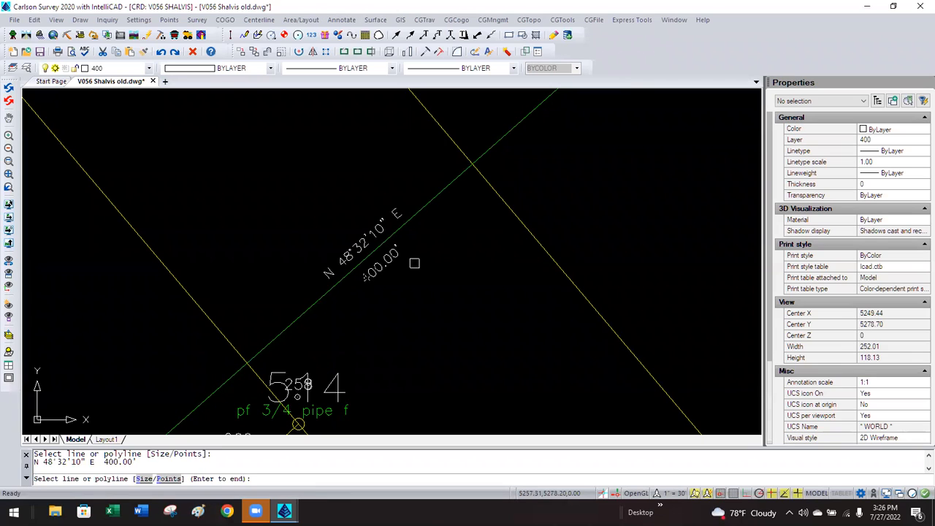
key("Return")
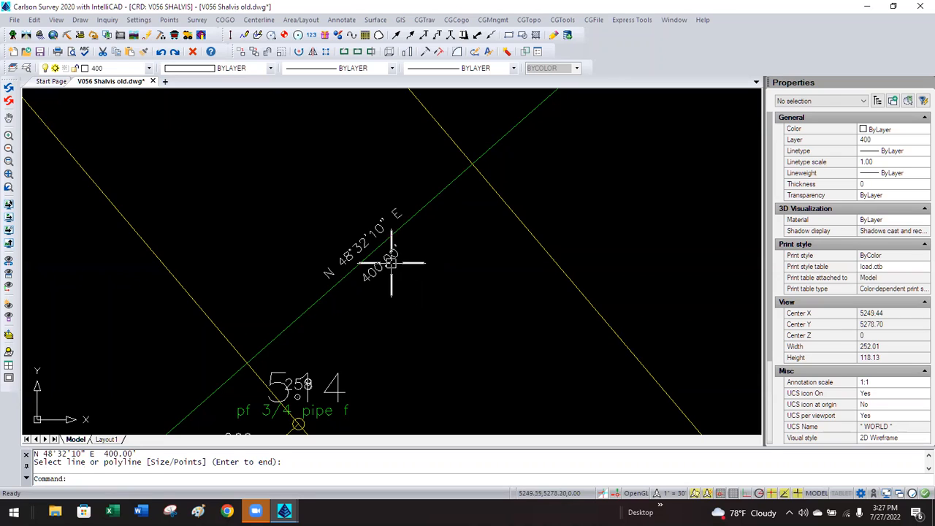
Check the 400.00' label's Annotative setting in Properties without changing it.
left_click(396, 263)
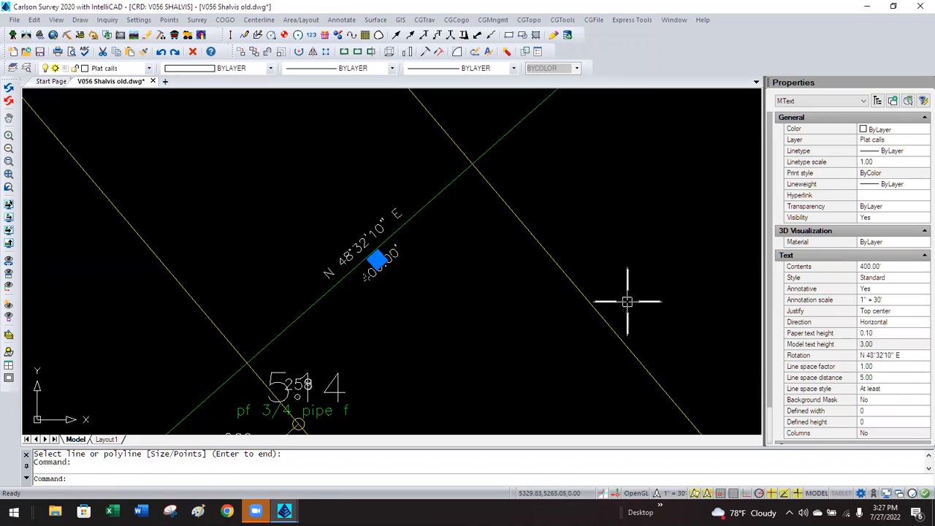
left_click(891, 291)
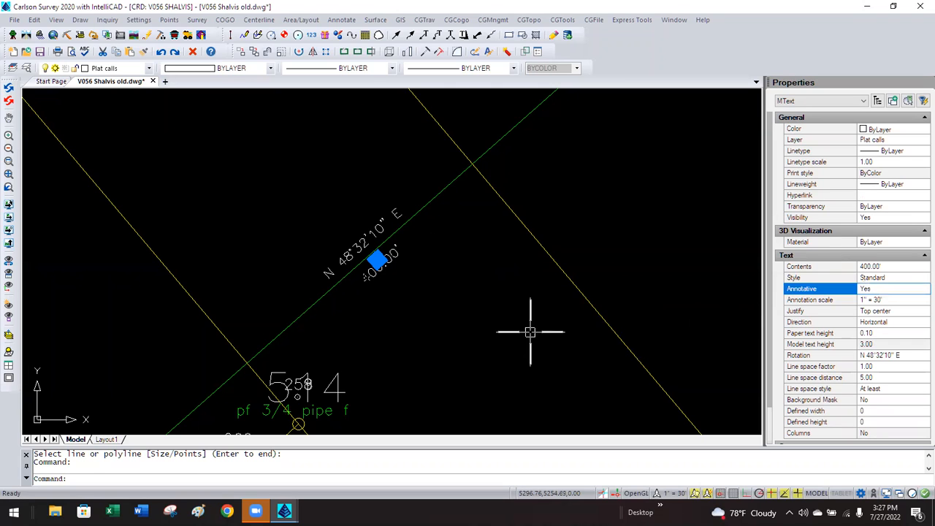
key("Escape")
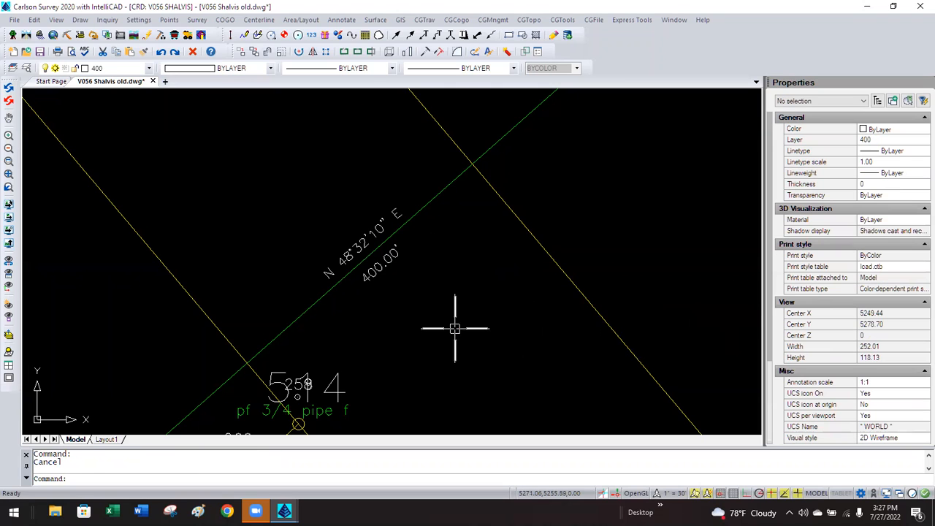
Widen the 400.00' label's text box in the editor, then close it discarding the changes.
double_click(374, 268)
left_click_drag(441, 214, 407, 145)
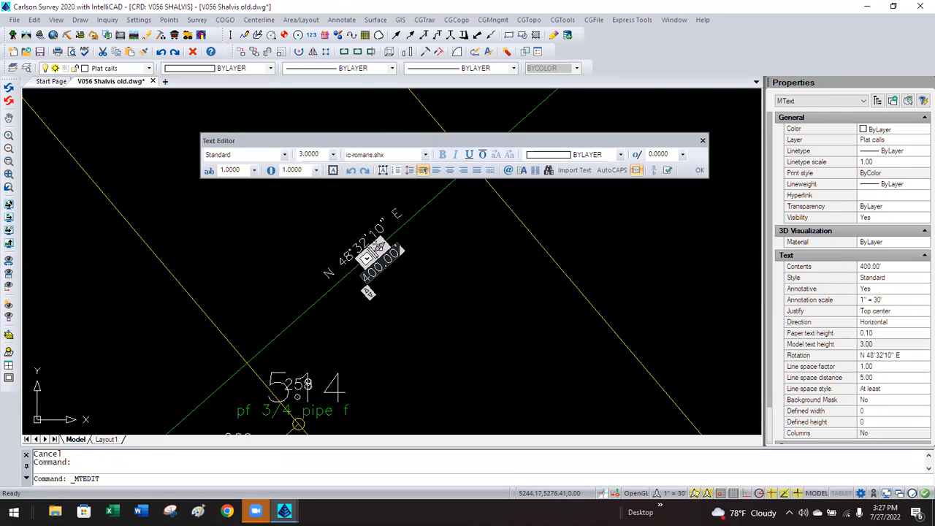
left_click_drag(379, 243, 441, 191)
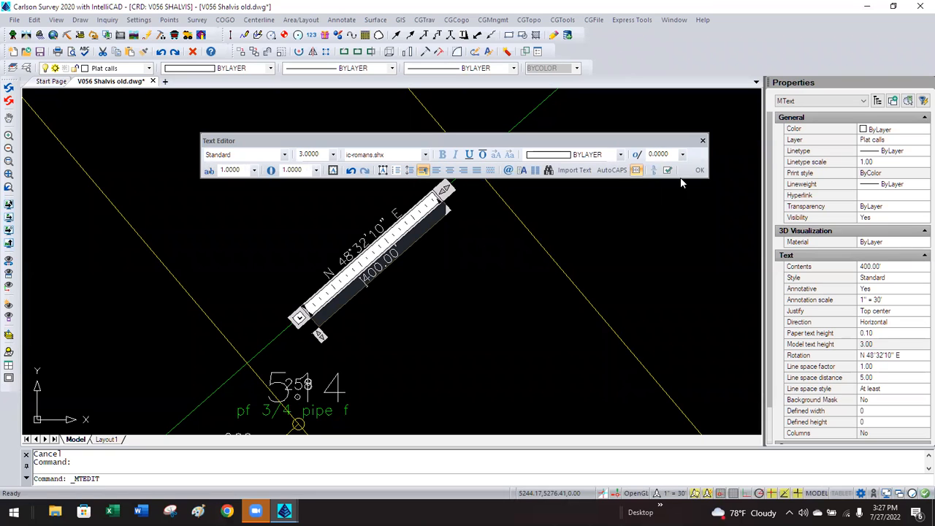
left_click(703, 140)
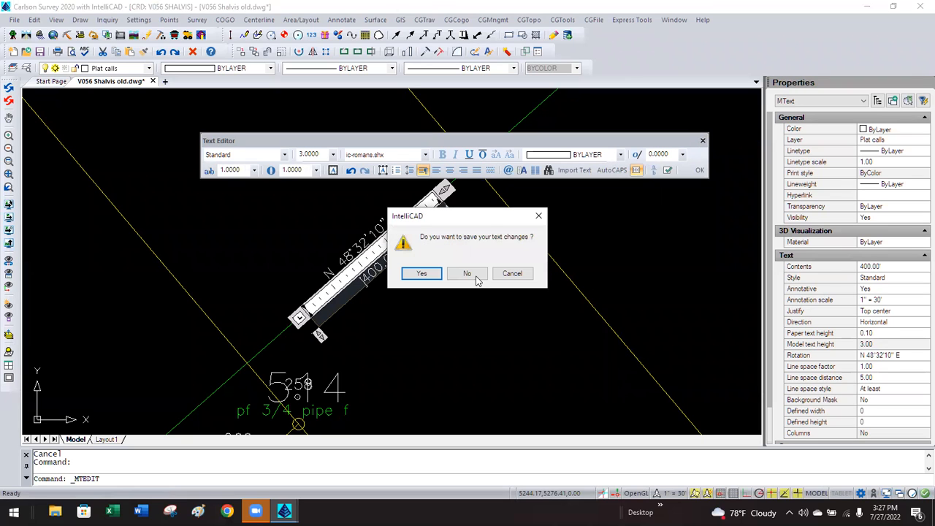
left_click(467, 274)
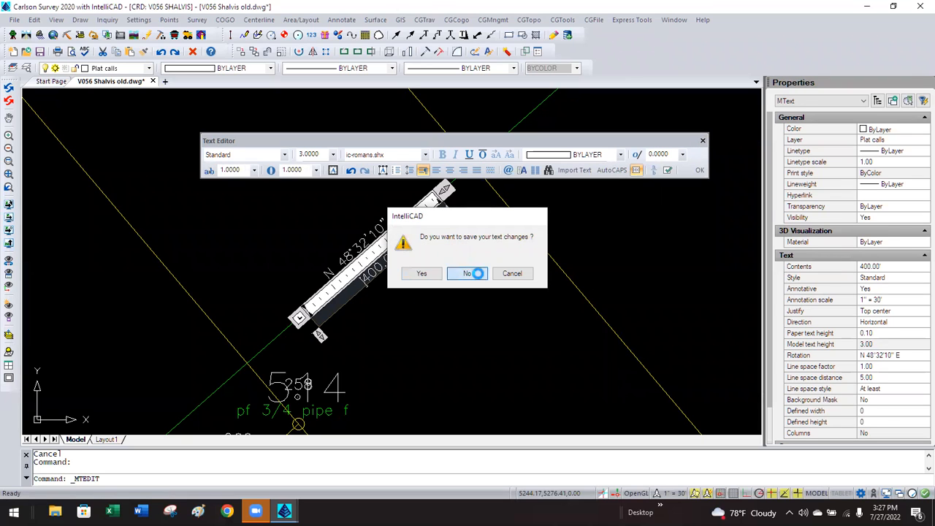
Reselect the N 48°32'10" E and 400.00' labels, cancel a move, and bring up the Draw menu.
left_click(374, 274)
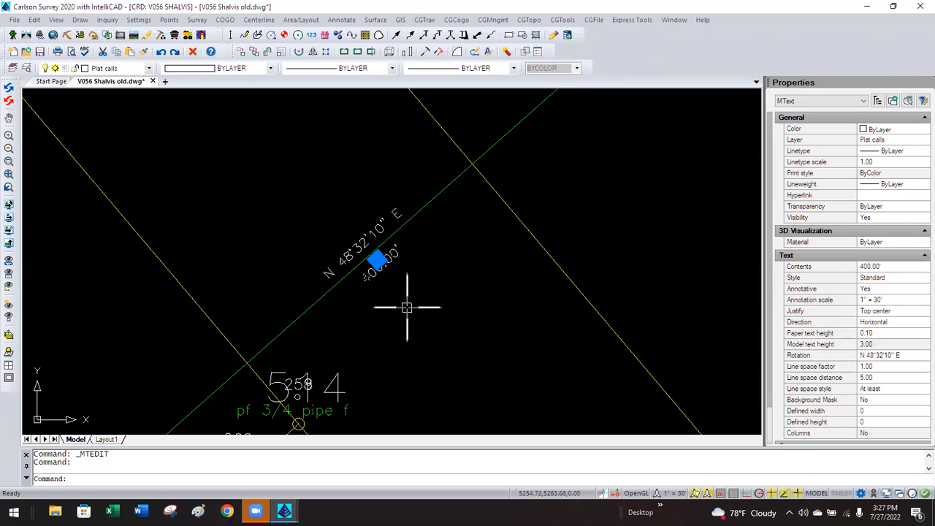
key("Escape")
left_click(355, 260)
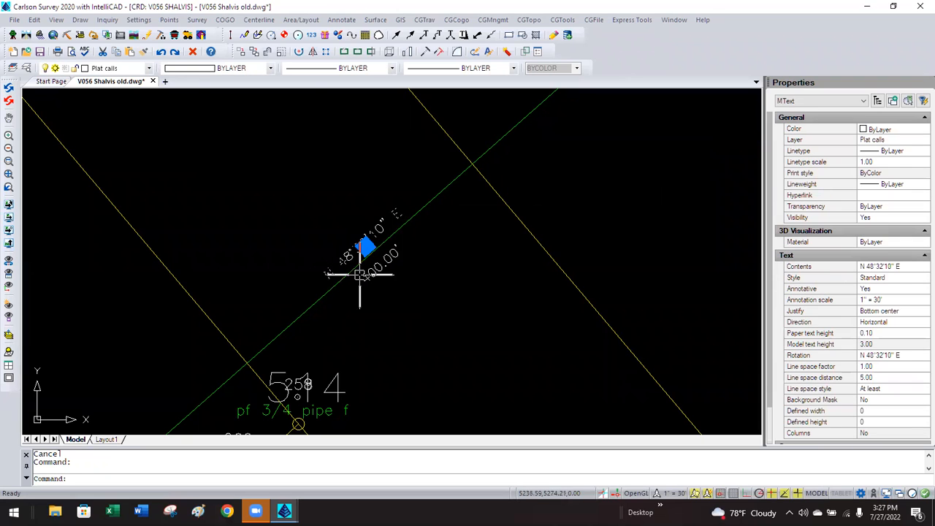
key("Escape")
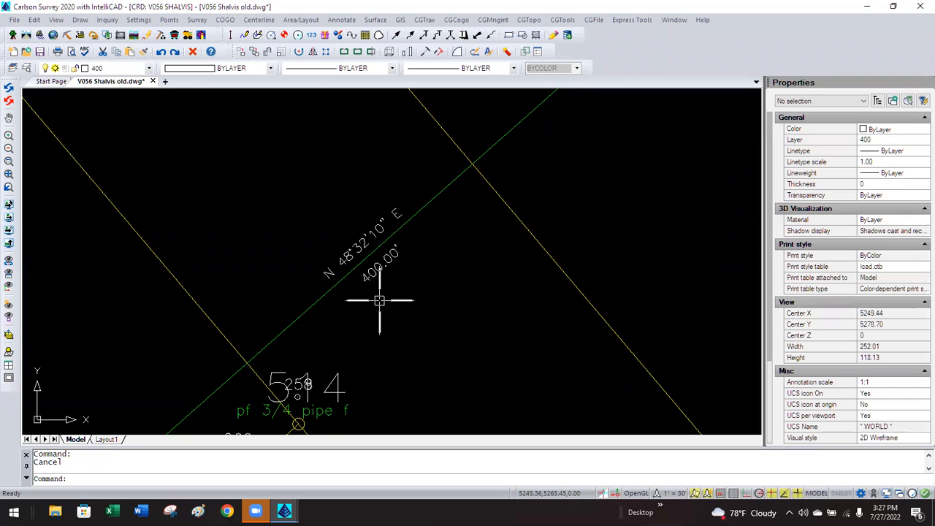
left_click(347, 255)
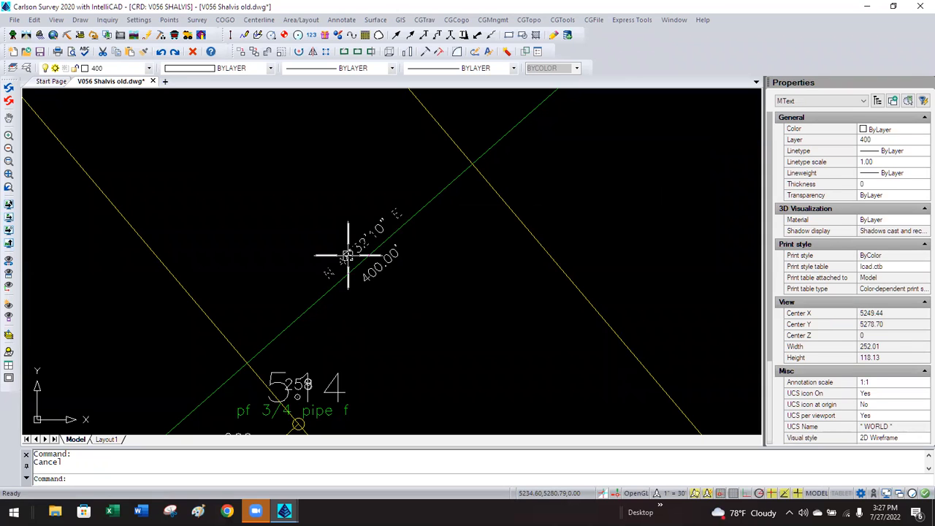
left_click(378, 260)
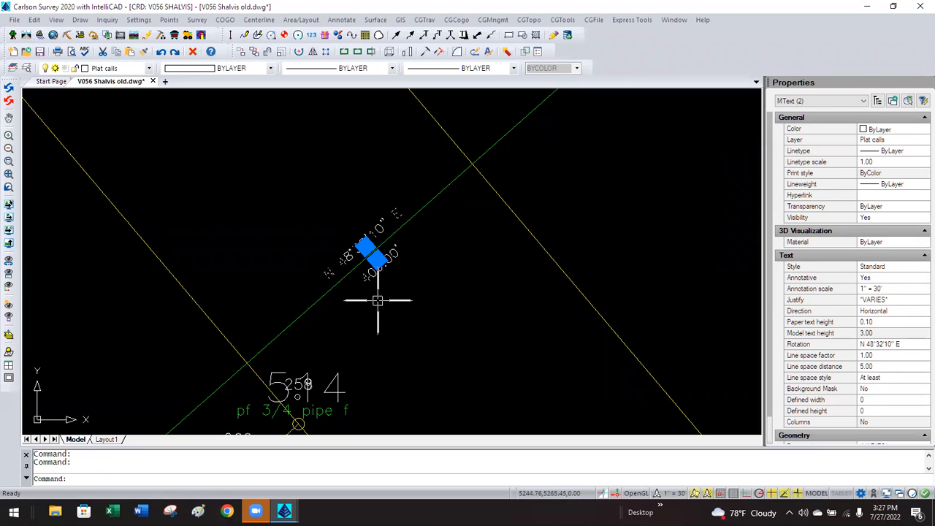
key("Escape")
left_click(376, 264)
left_click(376, 263)
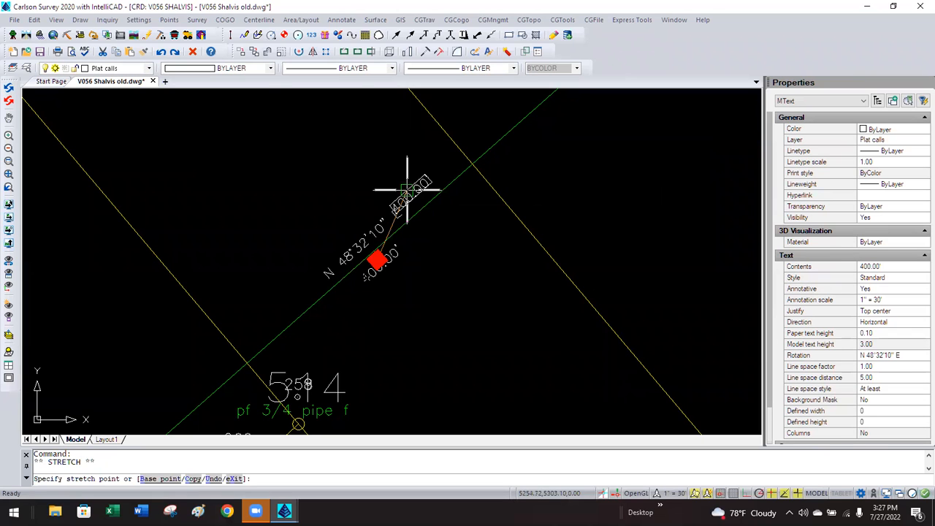
key("Escape")
key("Escape")
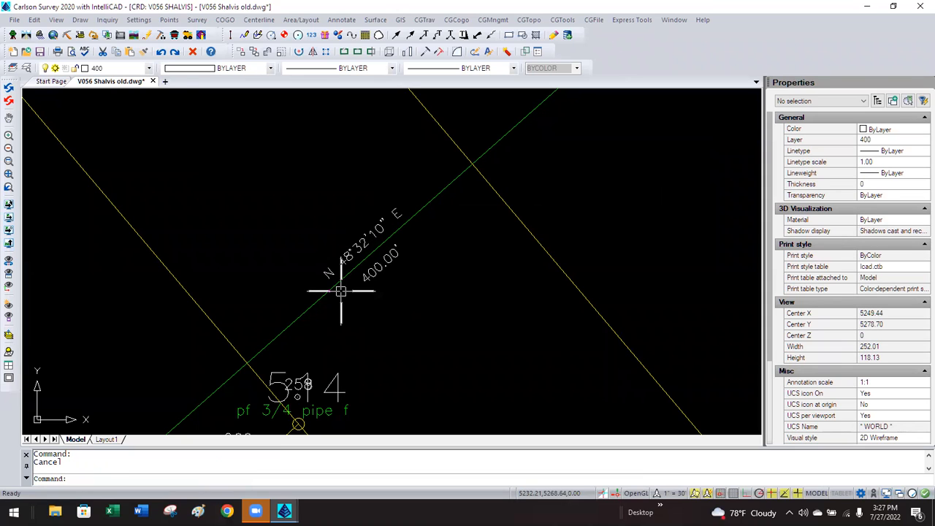
left_click(79, 20)
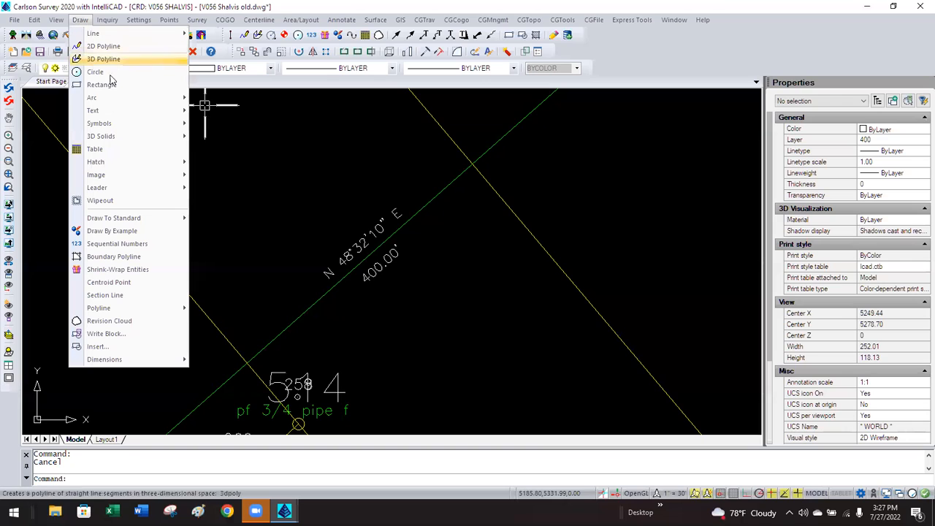
Start a multiline text block above the bearing, then cancel it.
mouse_move(121, 114)
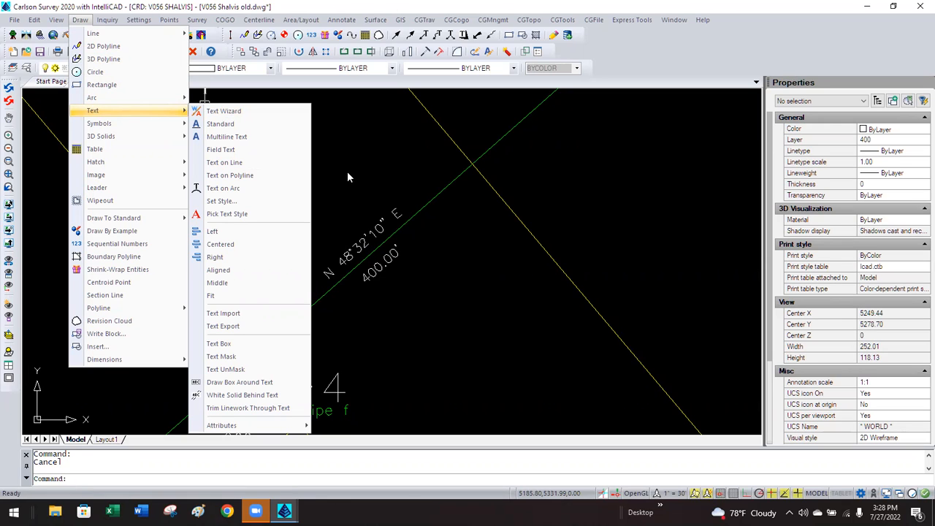
left_click(232, 137)
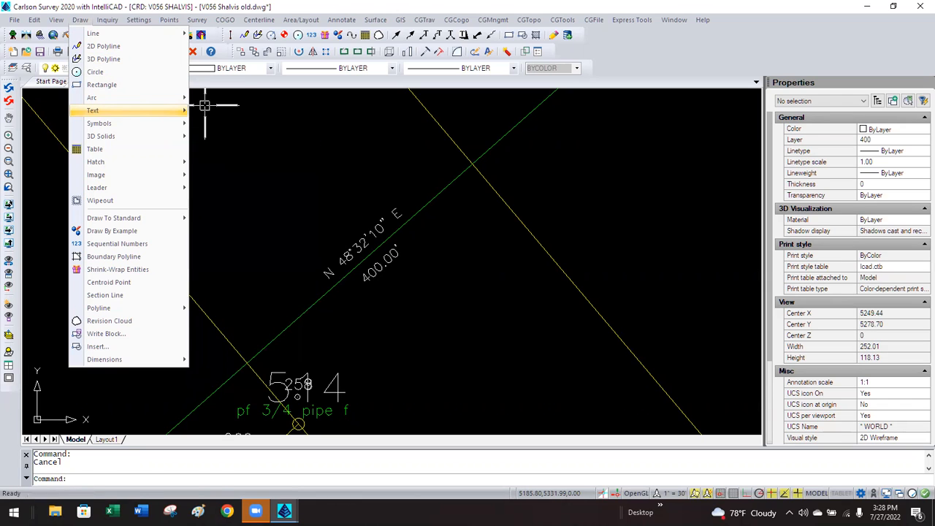
left_click(254, 164)
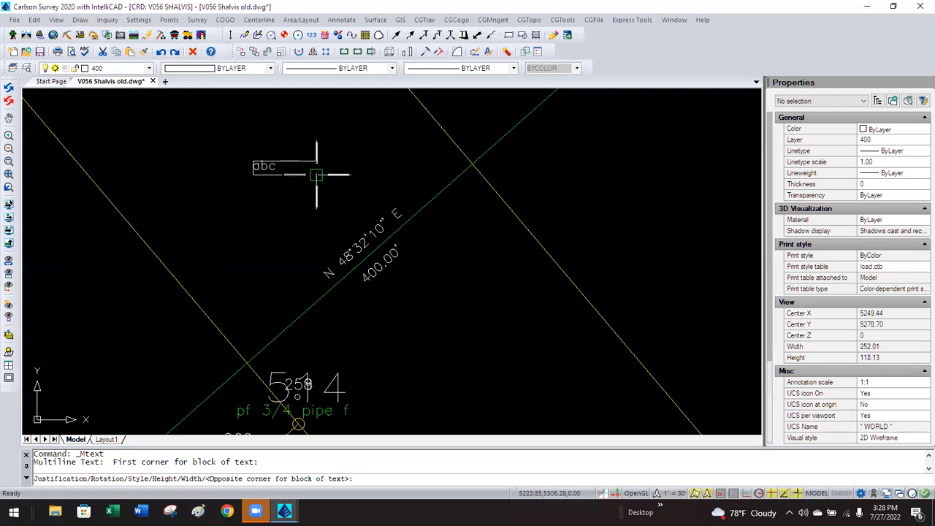
key("Escape")
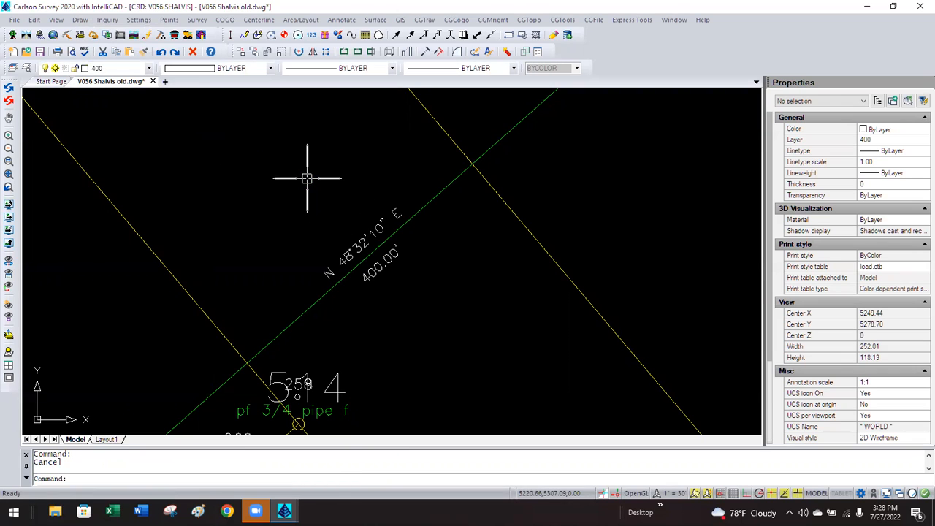
Zoom out and pan toward lots 506 and 511, then bring up the Annotate menu.
scroll(396, 227, "down", 3)
scroll(395, 227, "down", 3)
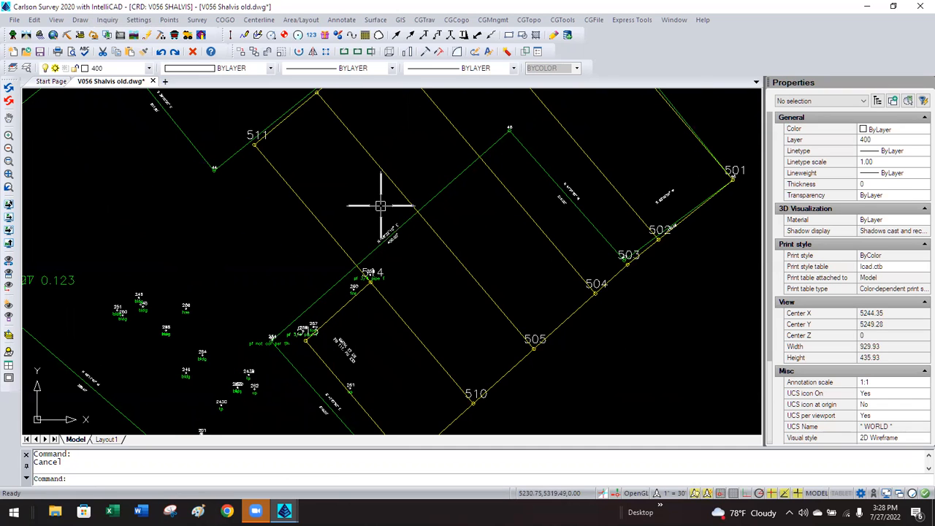
scroll(214, 125, "up", 1)
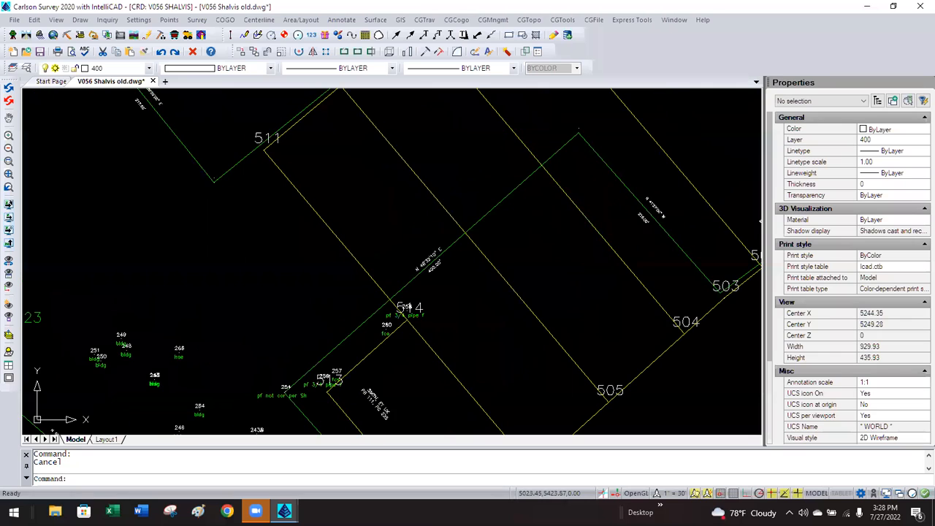
middle_click_drag(226, 141, 260, 187)
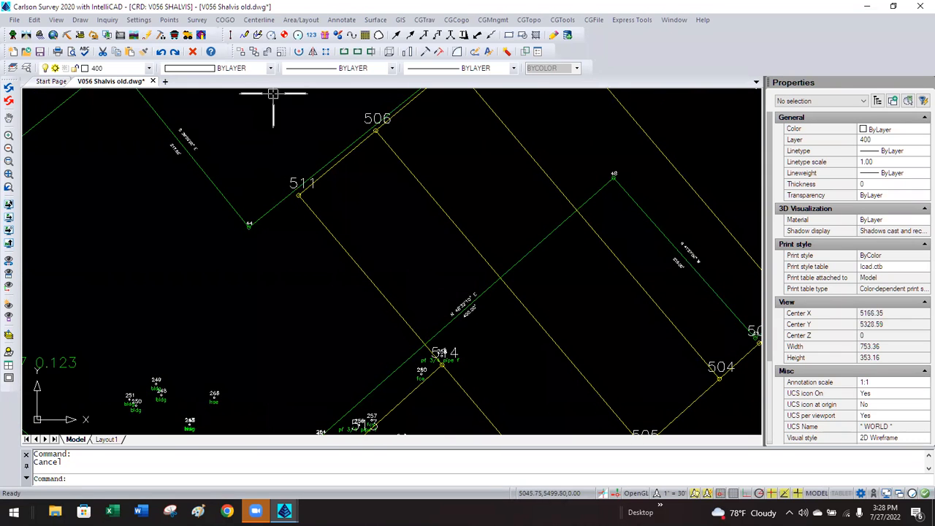
left_click(342, 20)
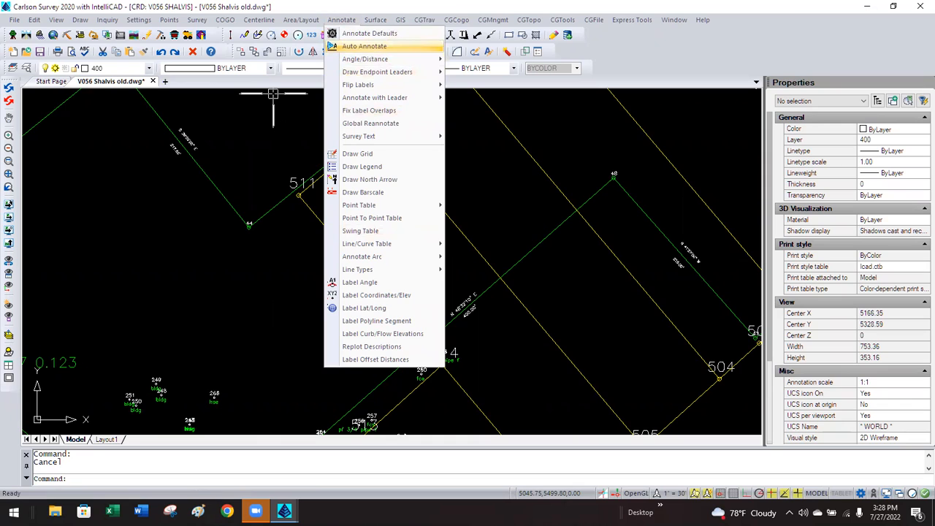
In Auto Annotate, try the distance on the angle's row, below then above the line.
left_click(366, 47)
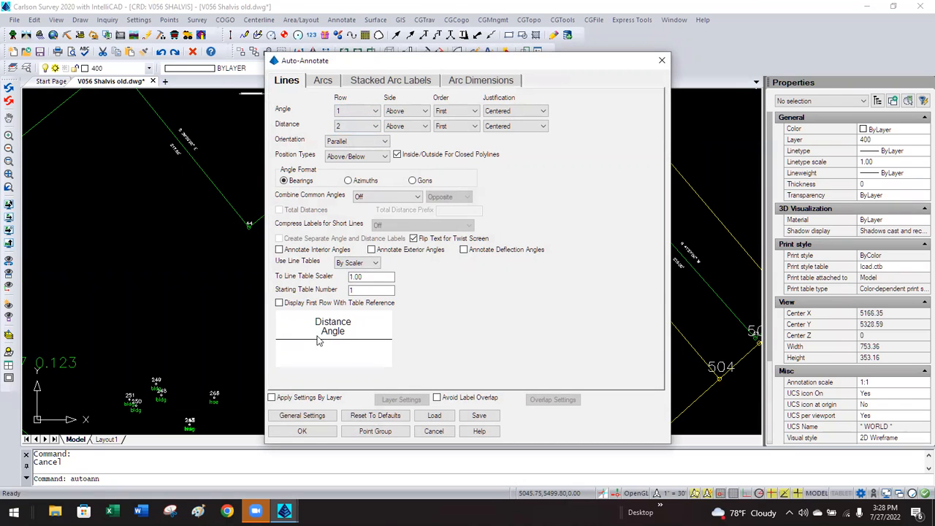
left_click(369, 127)
left_click(359, 99)
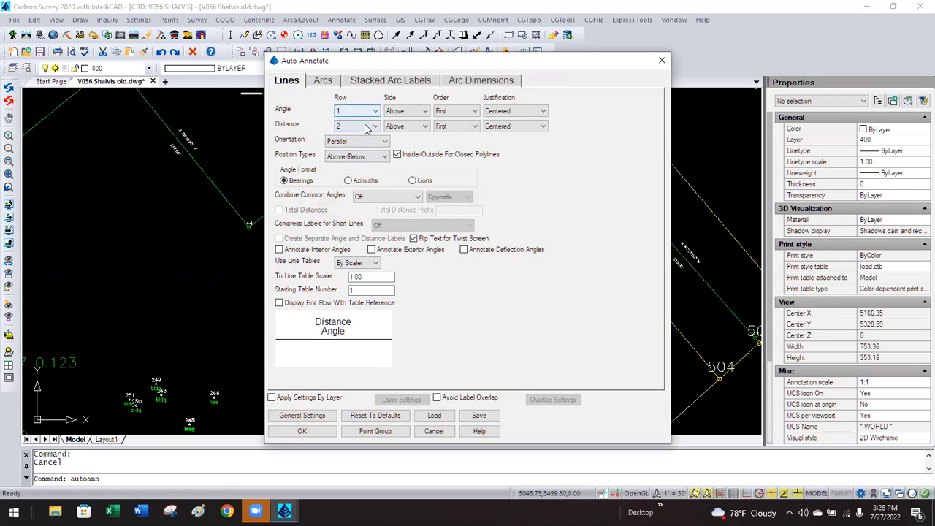
left_click(370, 128)
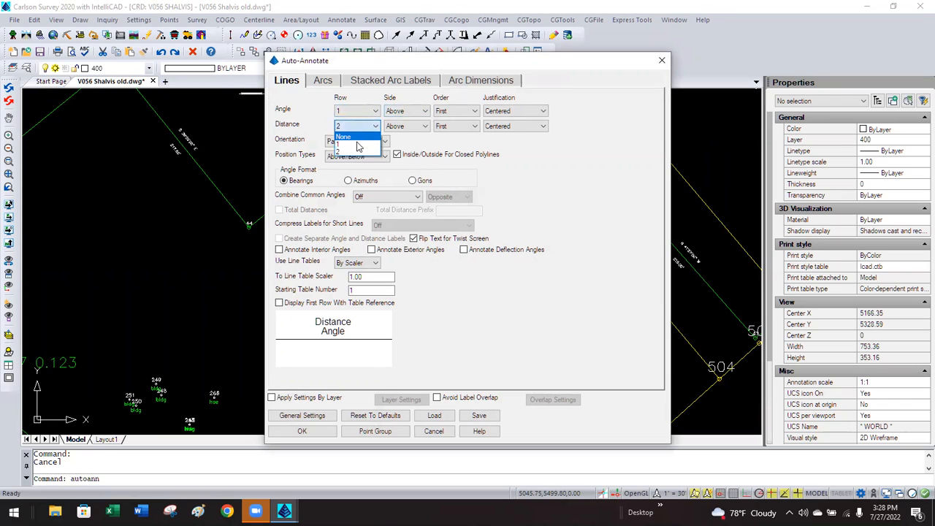
left_click(359, 144)
left_click(398, 128)
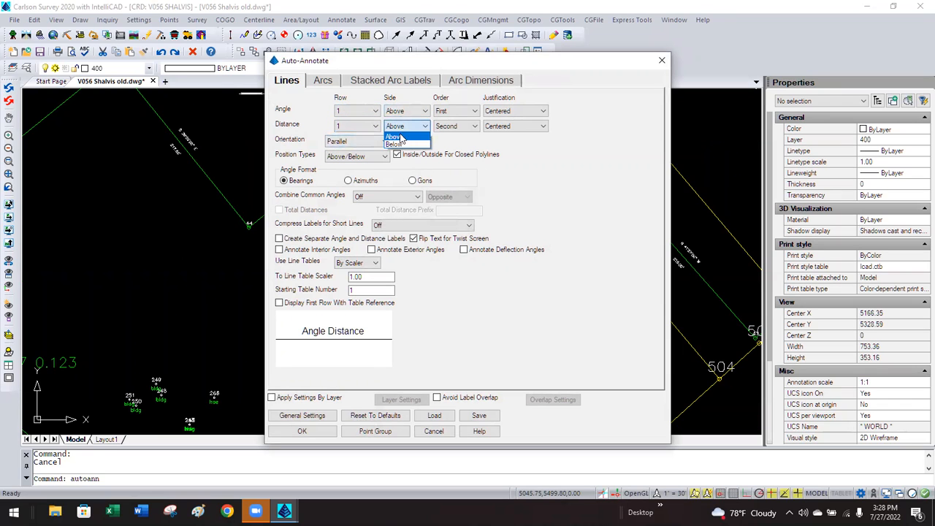
left_click(395, 139)
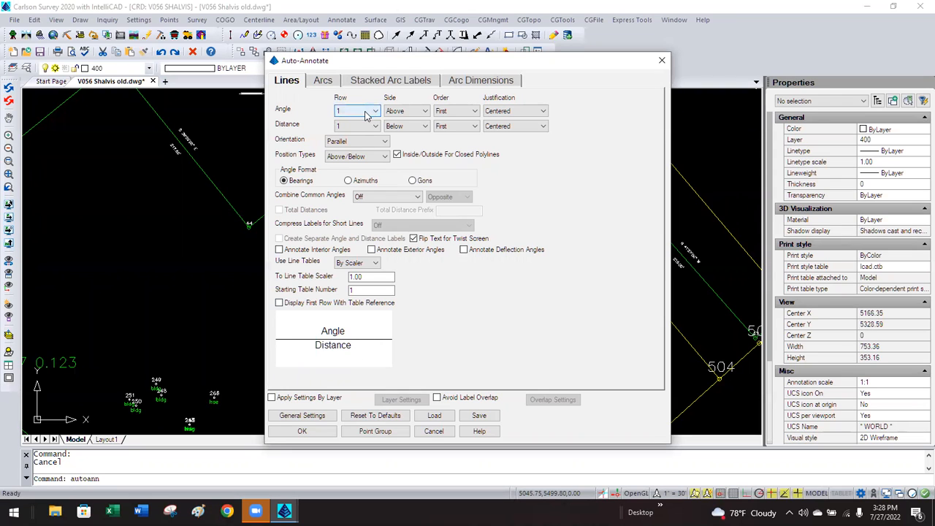
left_click(403, 125)
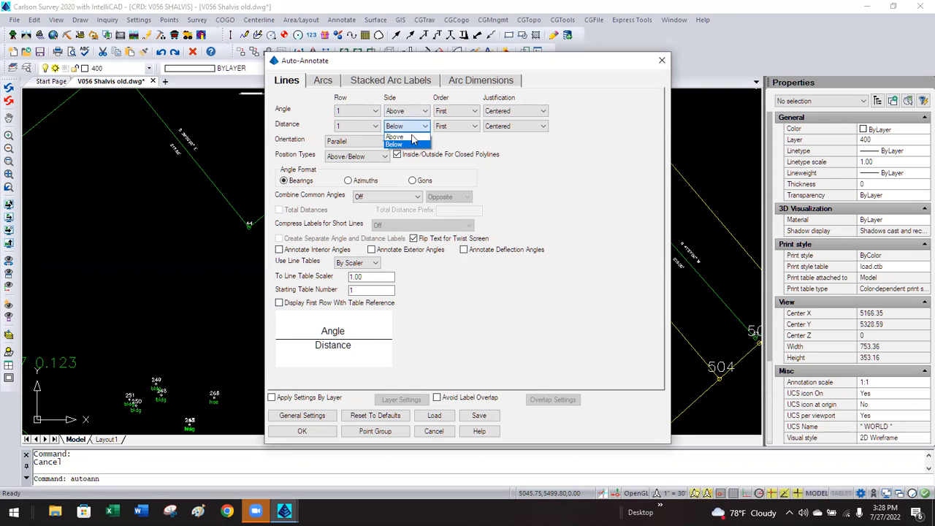
left_click(404, 135)
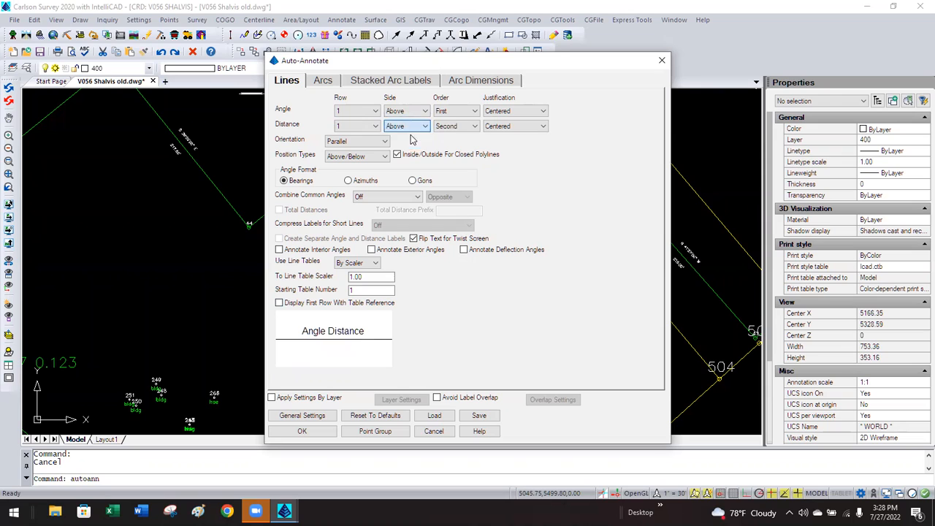
Try the distance on row 2 below the line, then set it back to row 1.
left_click(357, 130)
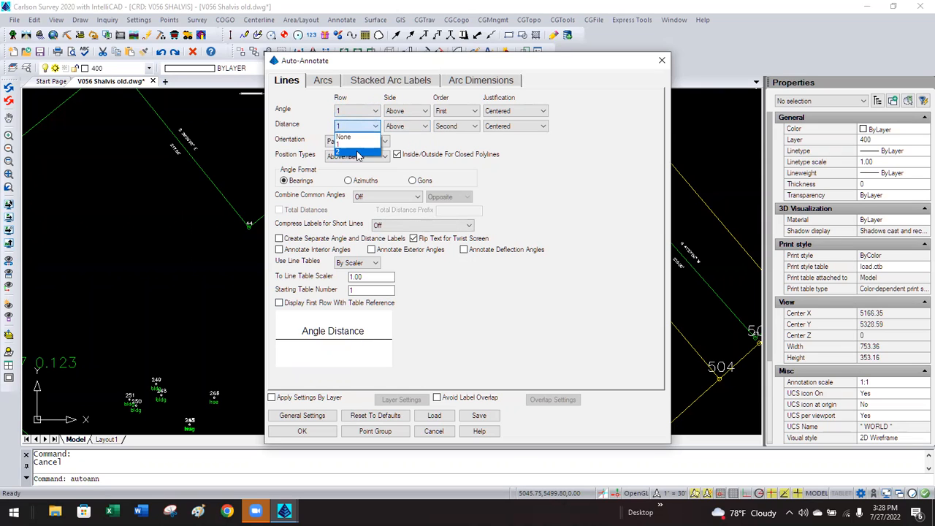
left_click(349, 145)
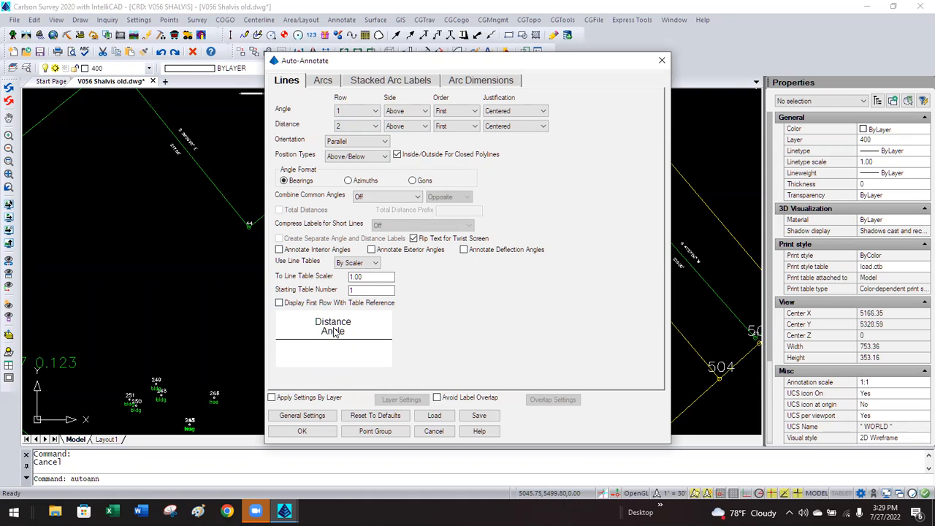
left_click(415, 127)
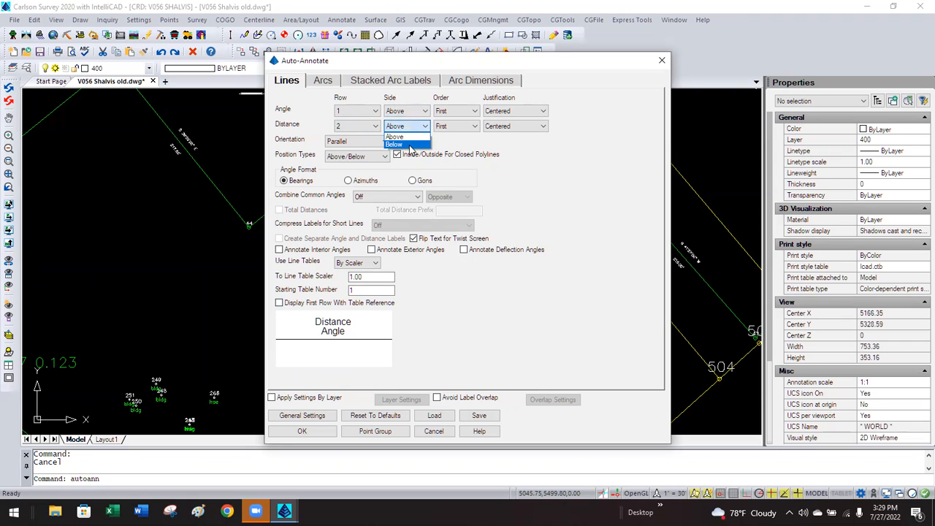
left_click(411, 145)
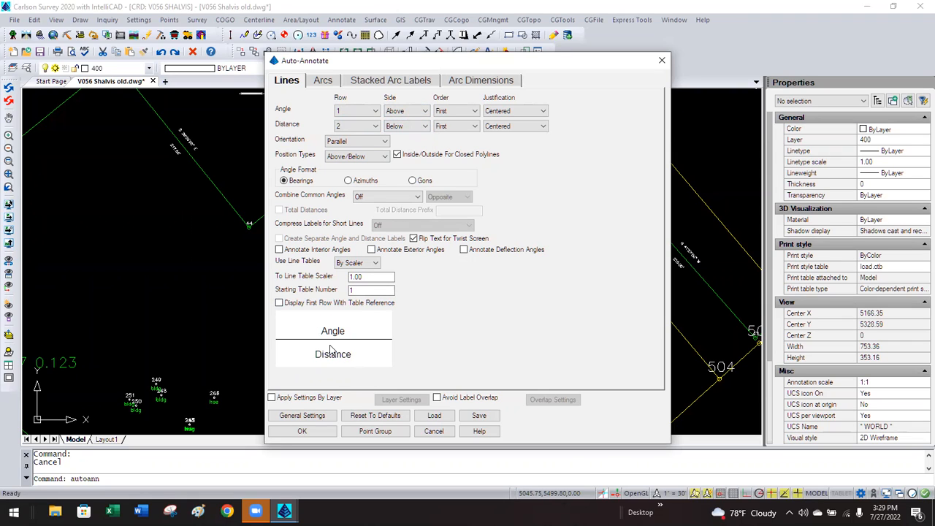
left_click(374, 126)
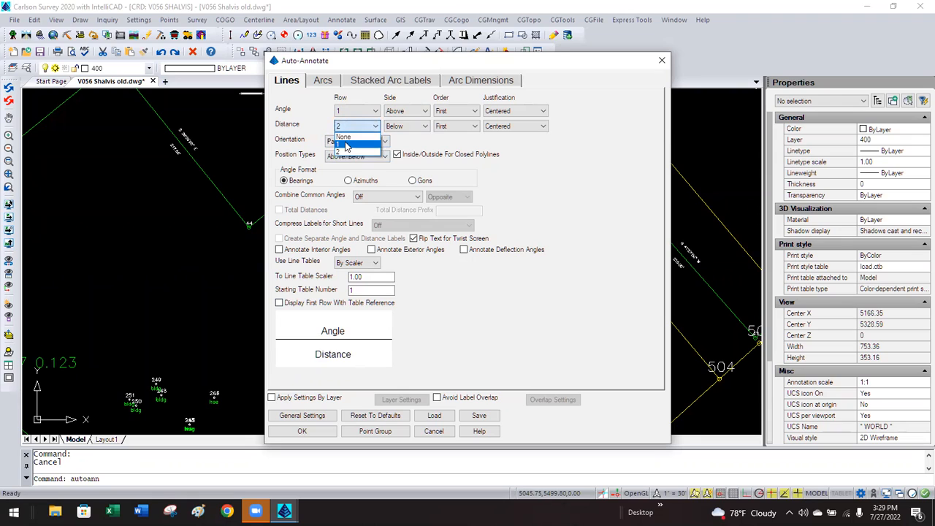
left_click(355, 135)
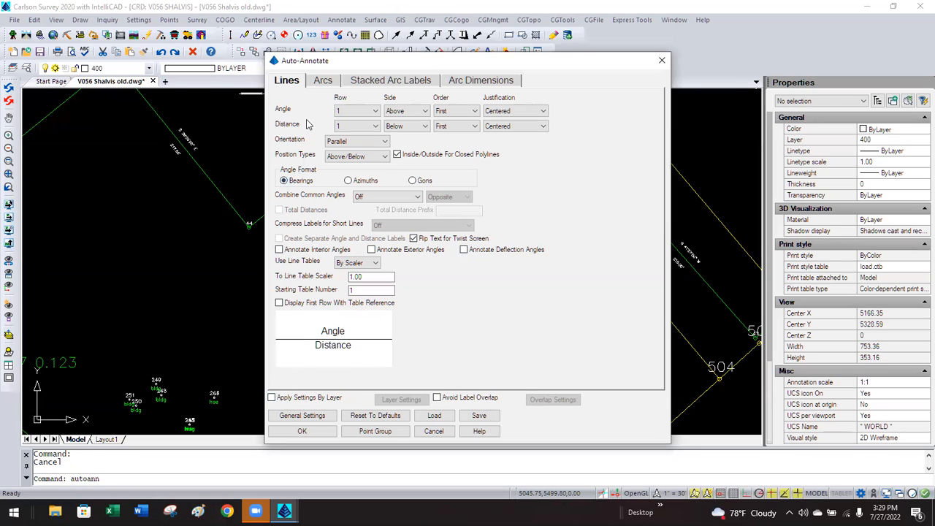
Look over the Arcs tab, return to Lines, and cancel without labelling.
left_click(323, 81)
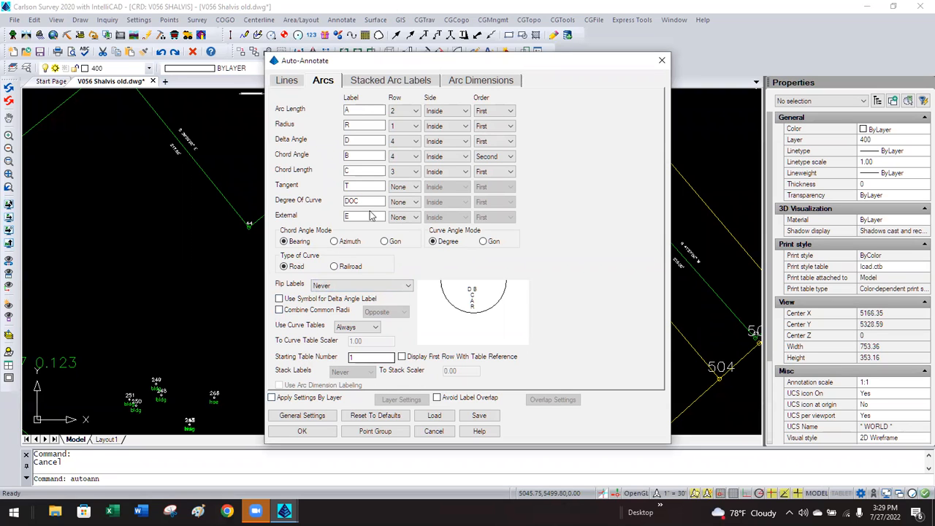
left_click(287, 82)
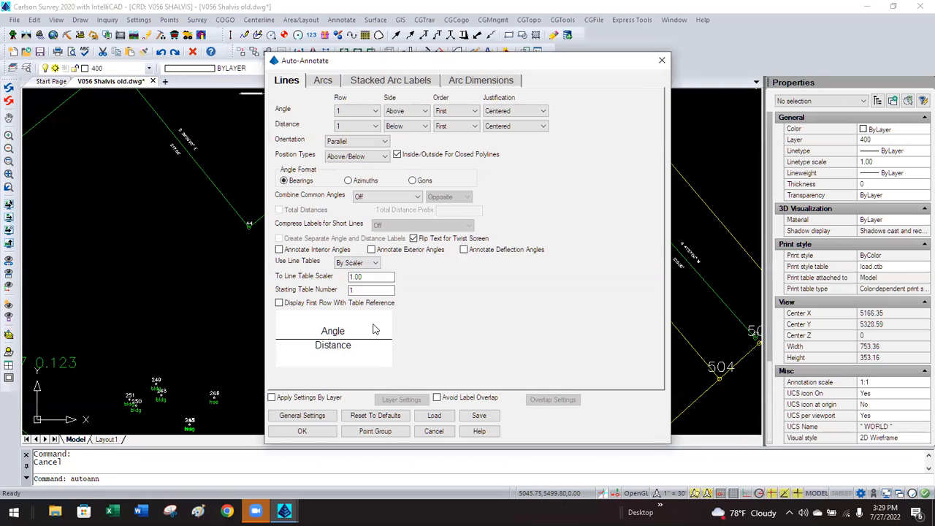
left_click(432, 432)
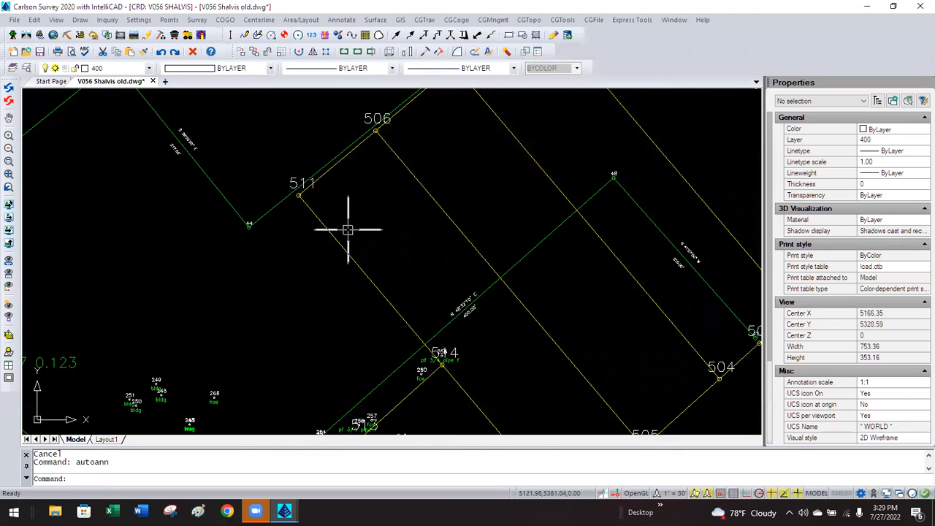
scroll(347, 229, "up", 4)
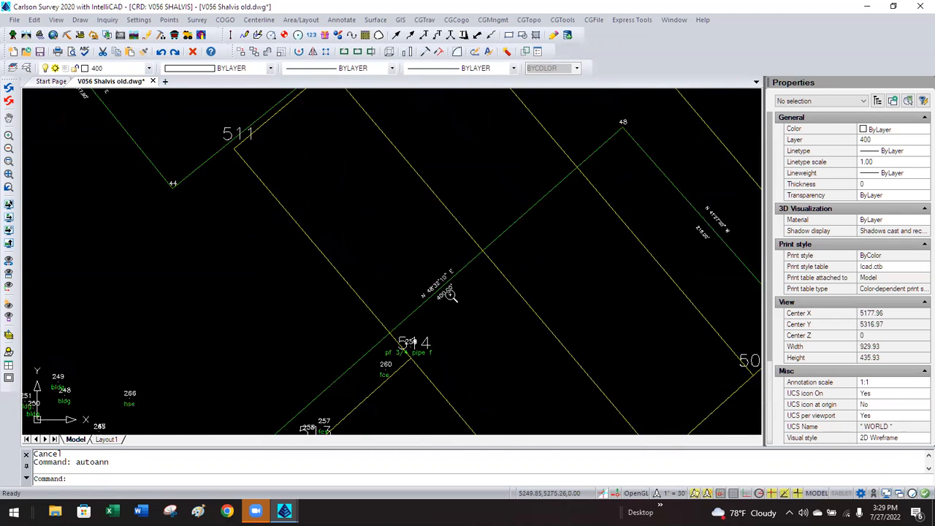
scroll(451, 294, "up", 3)
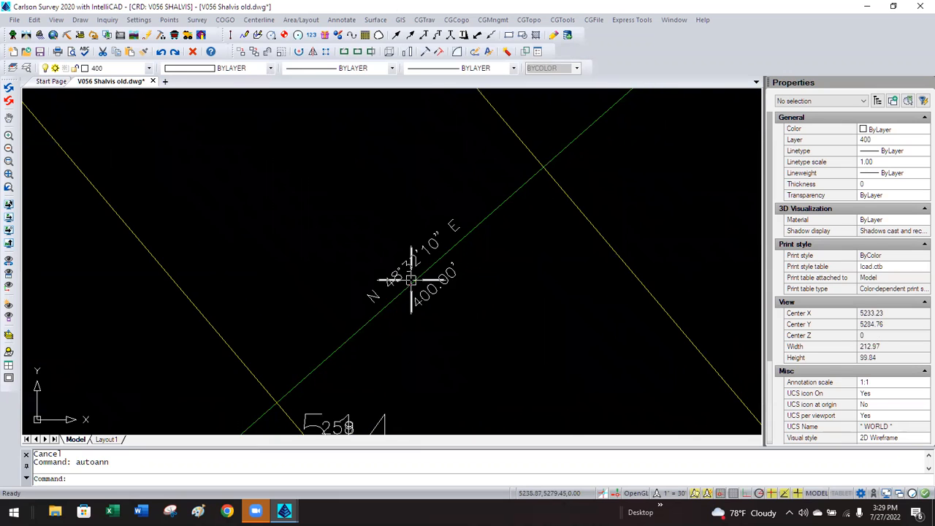
scroll(312, 266, "down", 5)
scroll(312, 267, "down", 5)
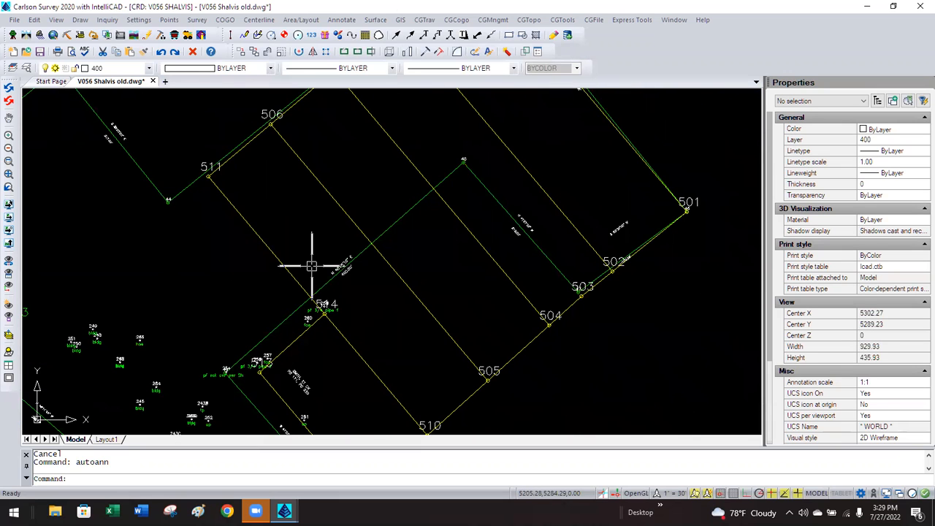
scroll(386, 292, "down", 1)
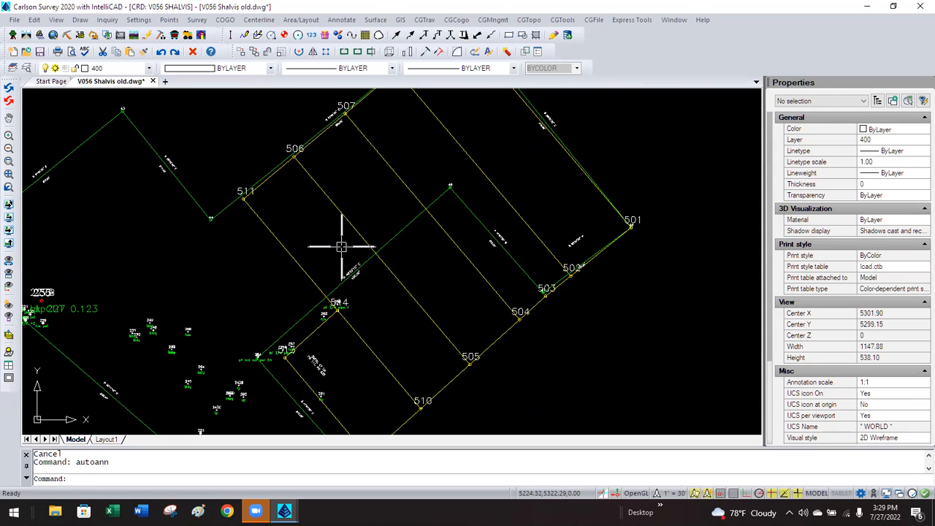
scroll(412, 268, "down", 1)
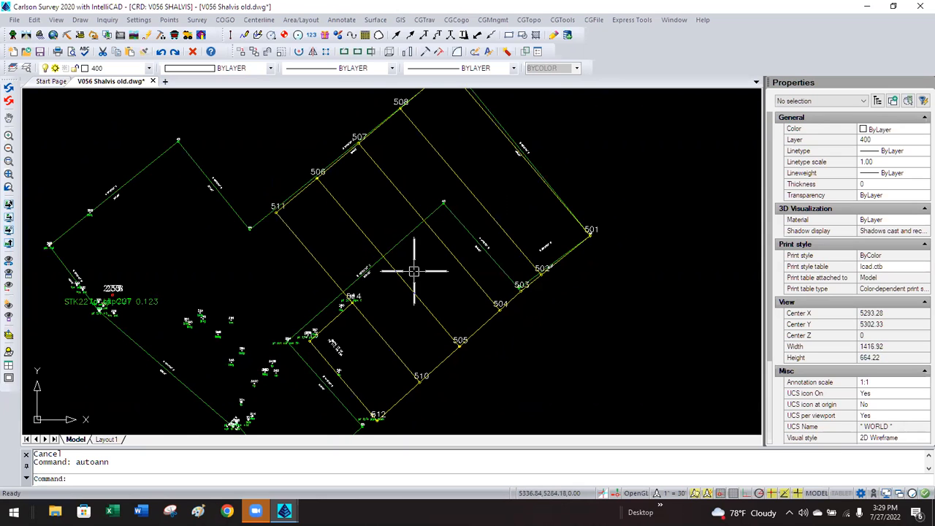
scroll(110, 183, "up", 3)
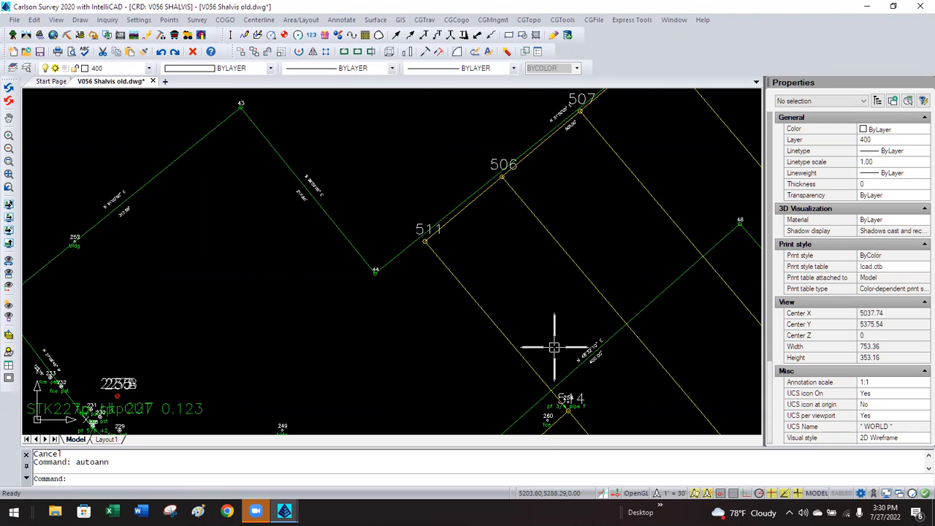
scroll(580, 383, "up", 3)
scroll(588, 370, "up", 3)
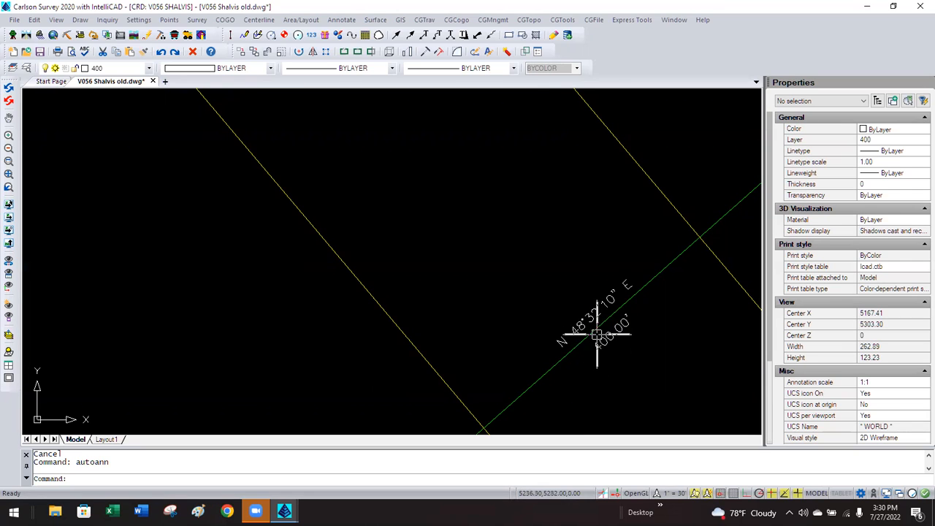
scroll(618, 347, "down", 2)
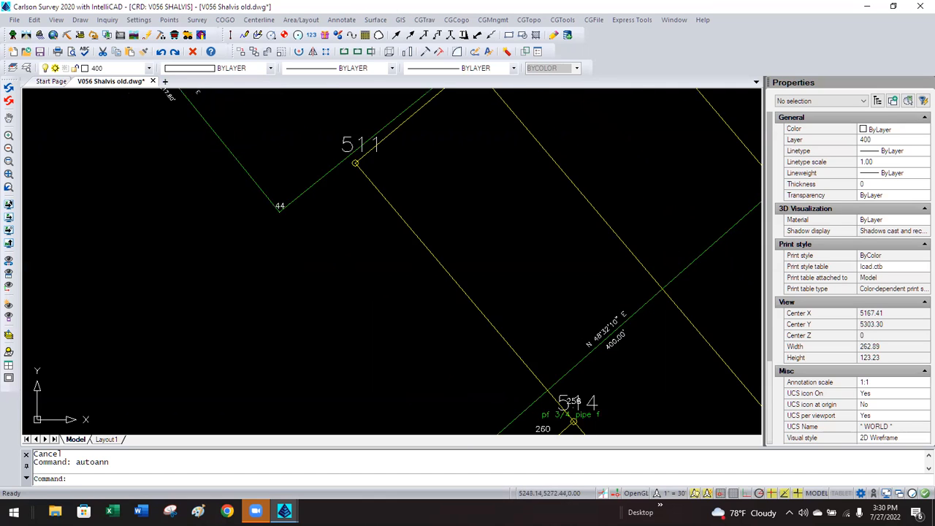
scroll(621, 344, "up", 3)
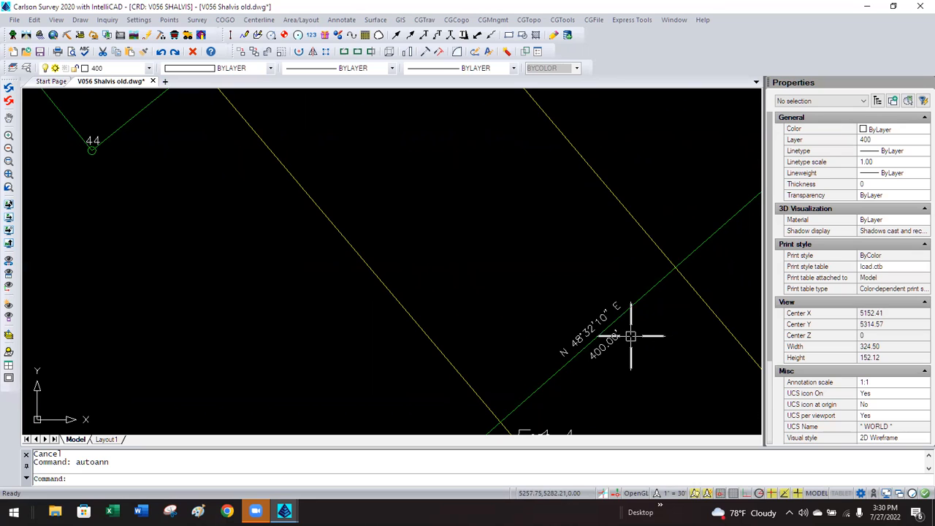
left_click(138, 19)
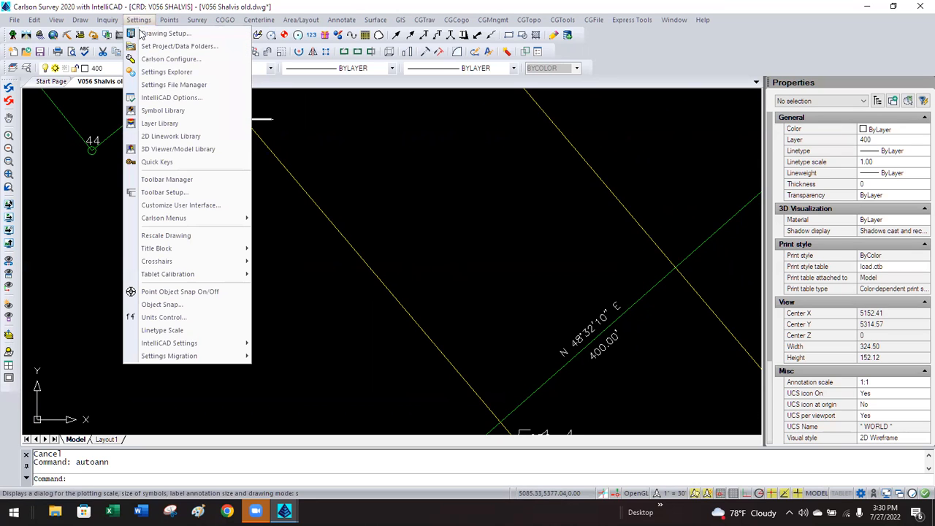
left_click(145, 34)
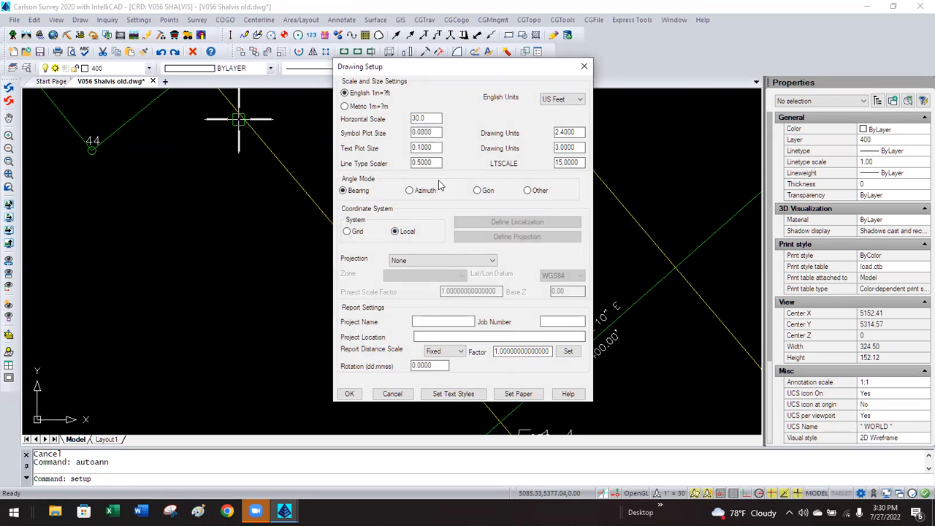
left_click(393, 393)
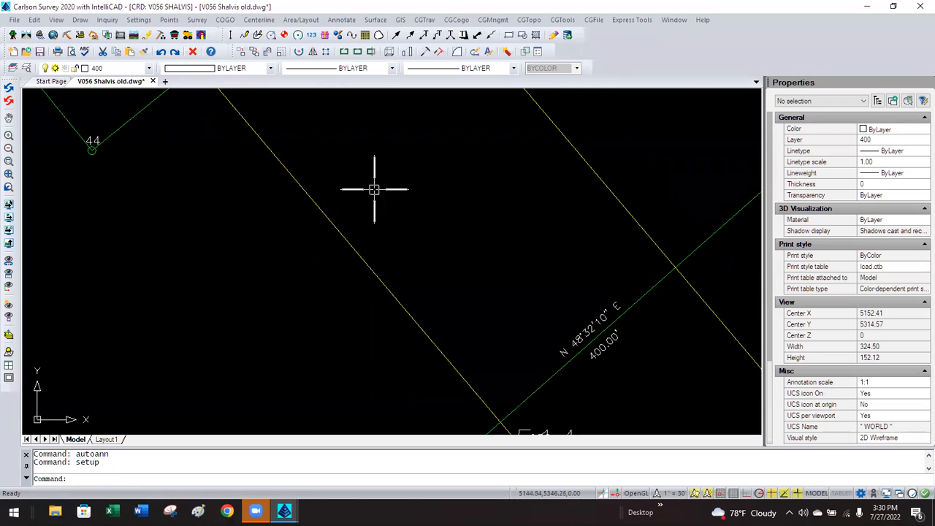
left_click(343, 20)
left_click(349, 34)
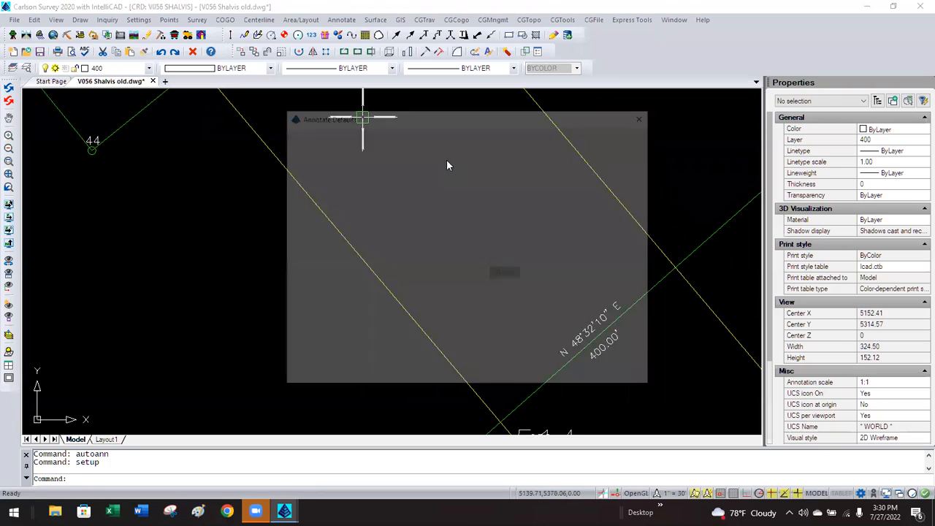
double_click(520, 149)
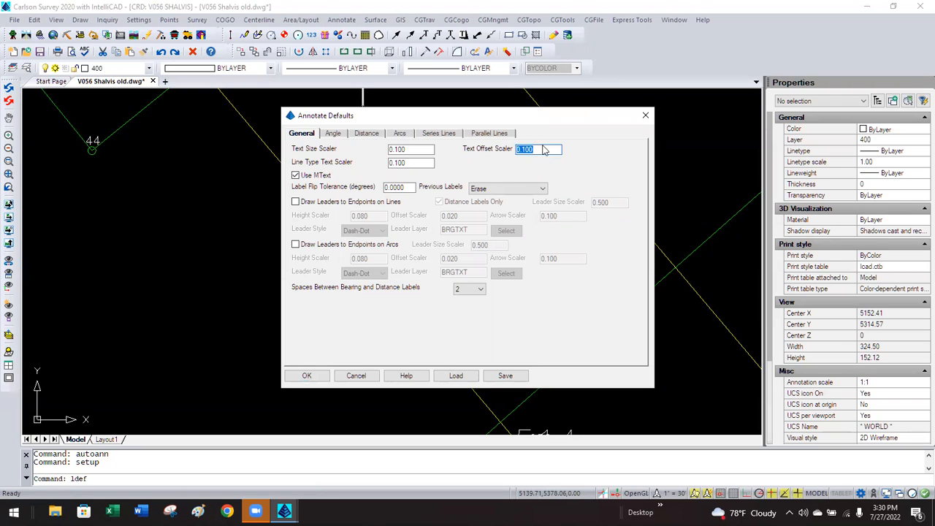
left_click(549, 148)
double_click(407, 148)
left_click(407, 148)
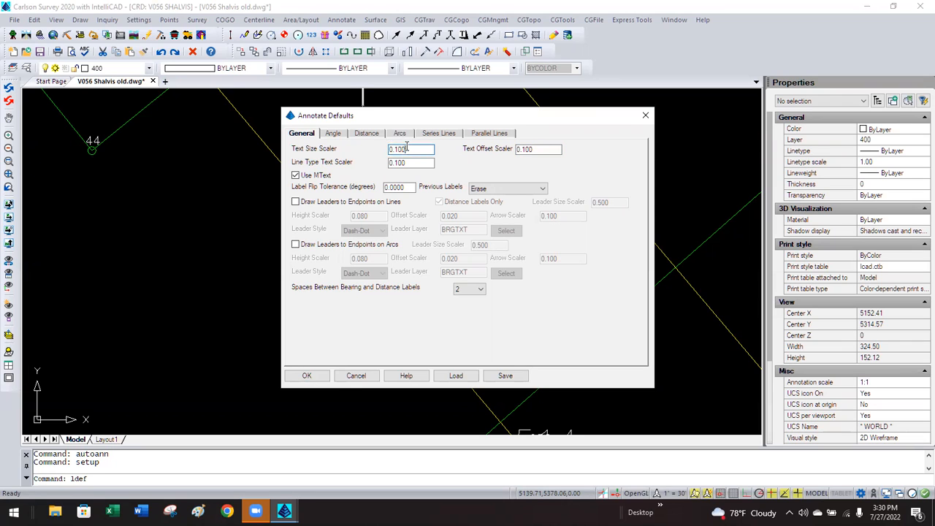
left_click(347, 376)
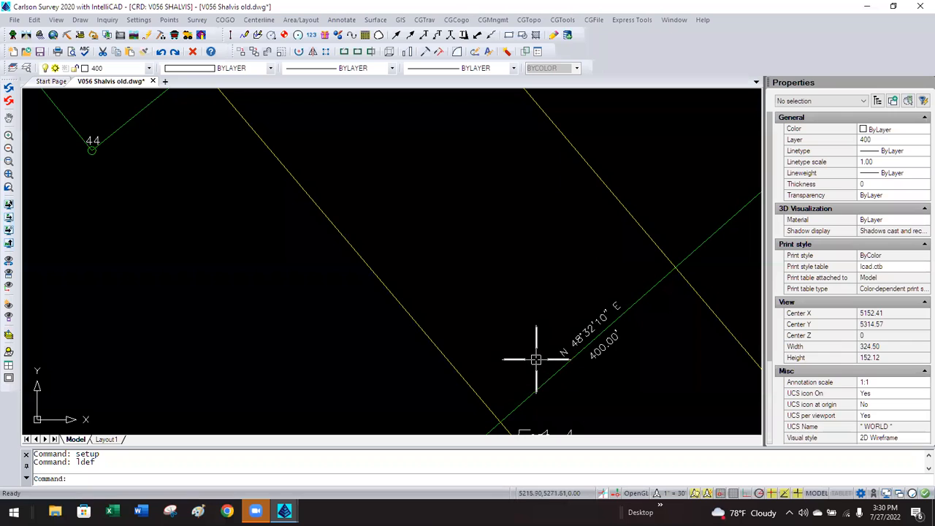
Inspect the S 39°00'00" E and N 48°32'10" E label texts.
scroll(599, 376, "down", 2)
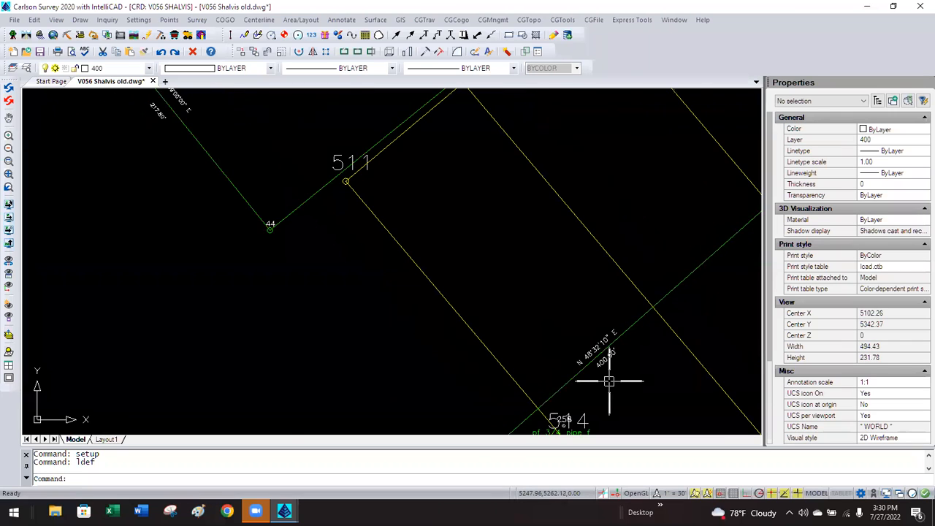
scroll(605, 375, "down", 2)
scroll(329, 197, "up", 3)
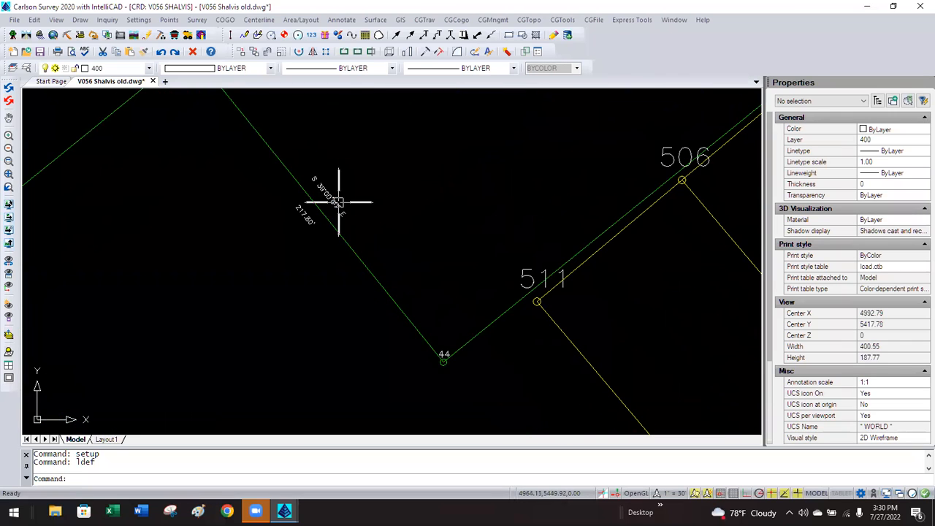
left_click(337, 201)
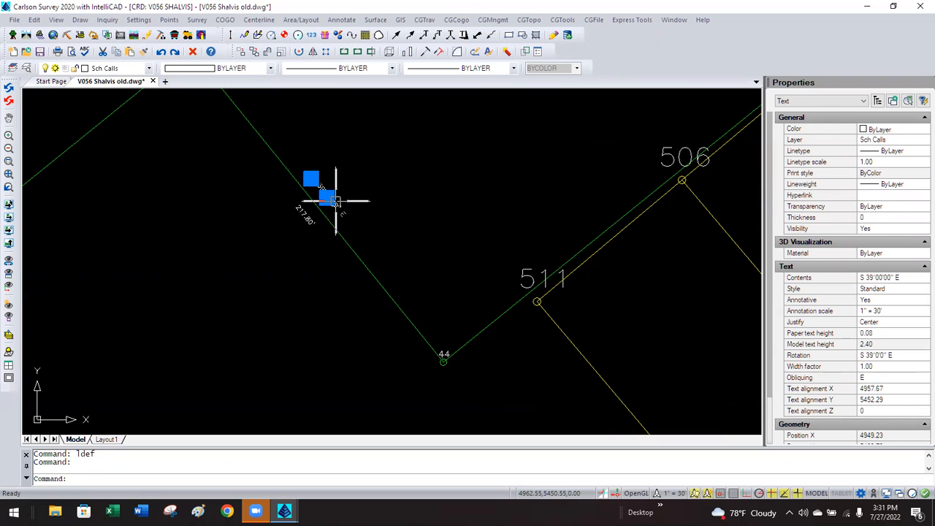
key("Escape")
scroll(336, 208, "down", 3)
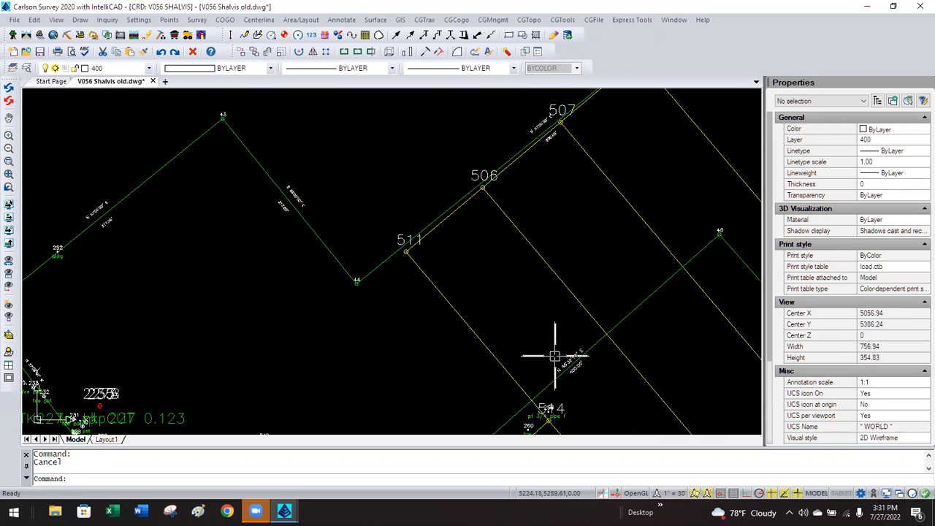
scroll(554, 355, "up", 2)
left_click(566, 356)
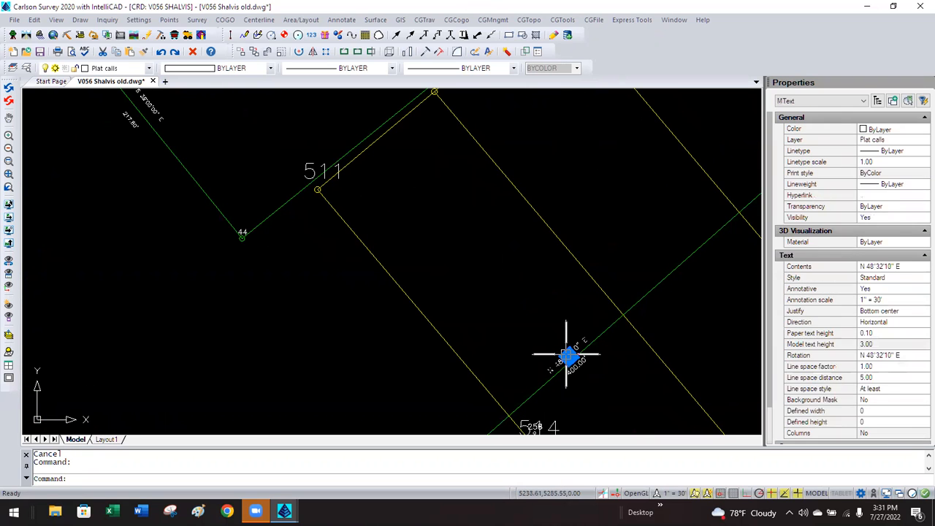
key("Escape")
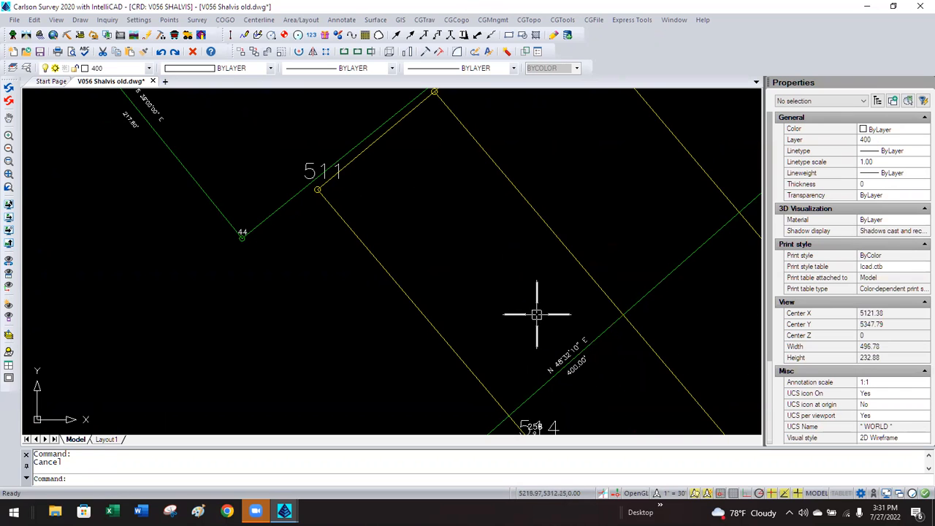
scroll(409, 343, "down", 3)
scroll(278, 232, "up", 2)
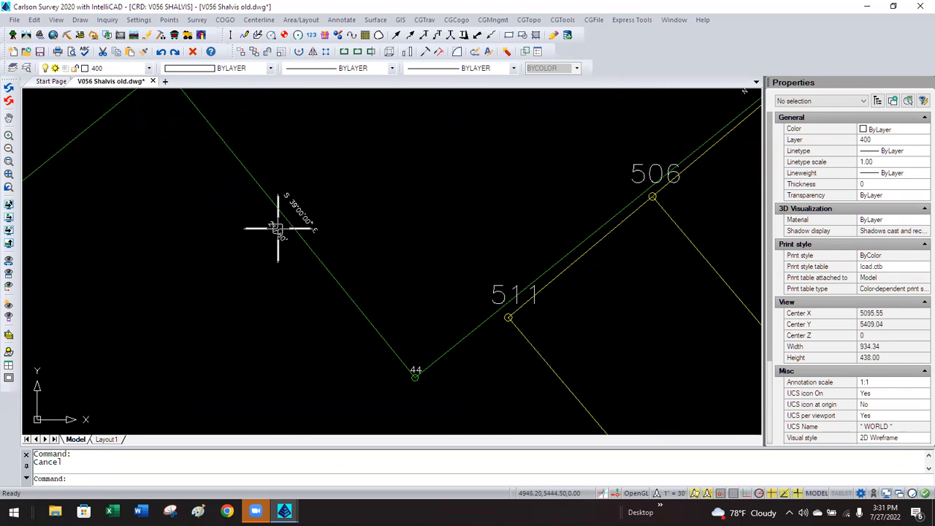
scroll(278, 229, "up", 5)
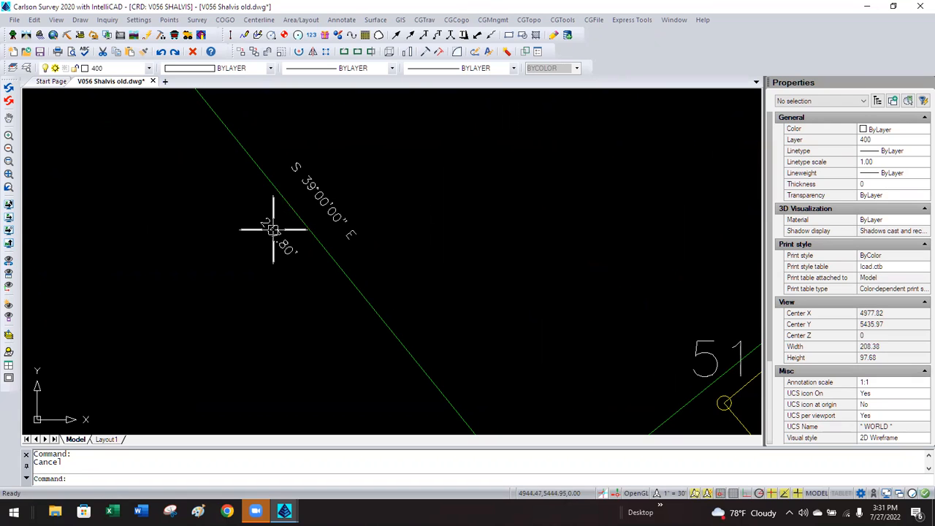
Select all 24 texts similar to the 217.80' distance and set their paper height to 0.10.
left_click(272, 229)
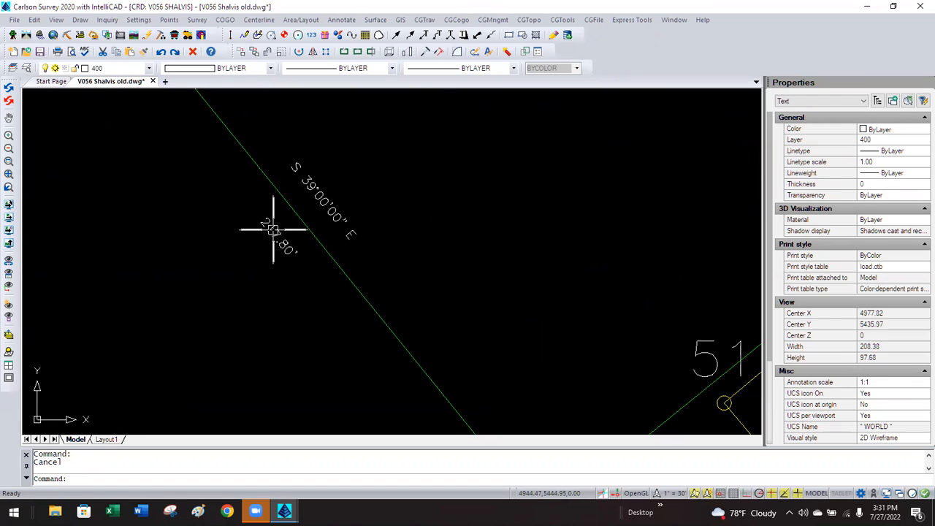
right_click(228, 209)
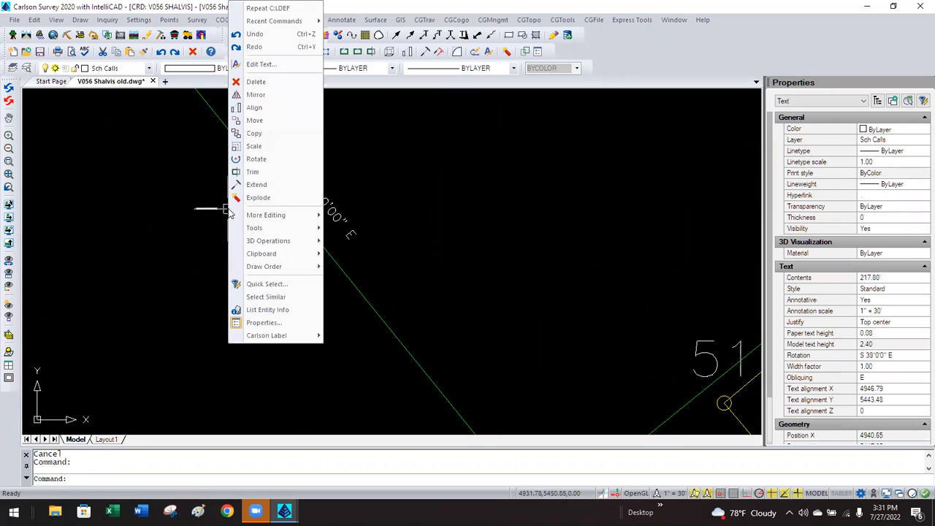
left_click(264, 297)
left_click(883, 332)
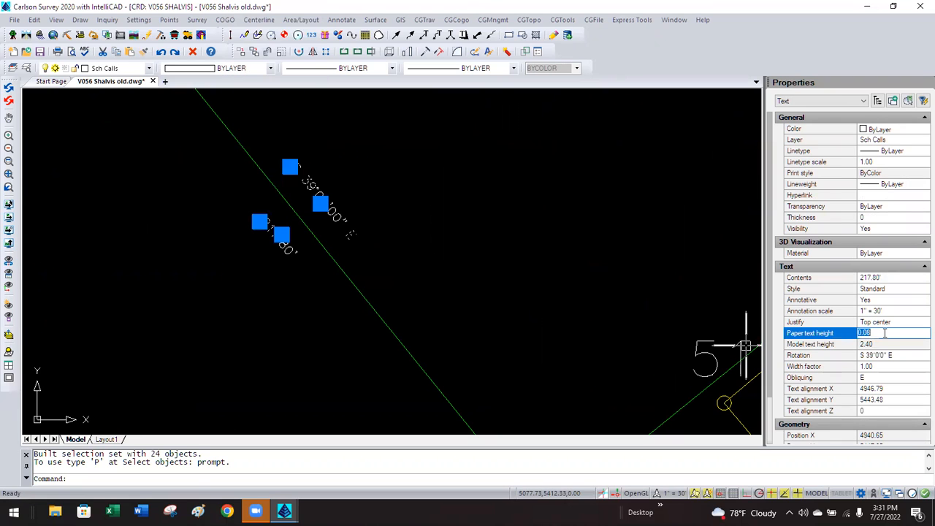
type(".1")
key("Return")
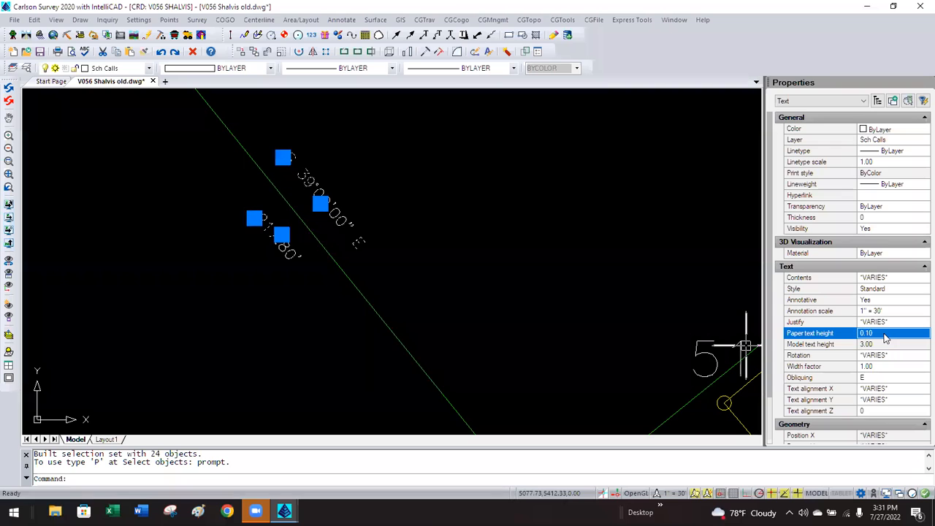
key("Escape")
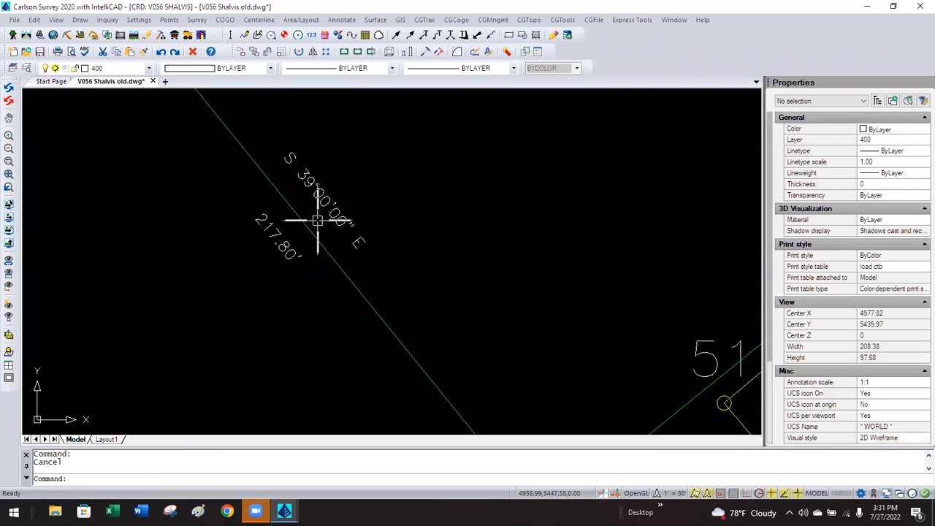
Zoom out and pan the view toward points 43 and 44.
scroll(298, 246, "down", 5)
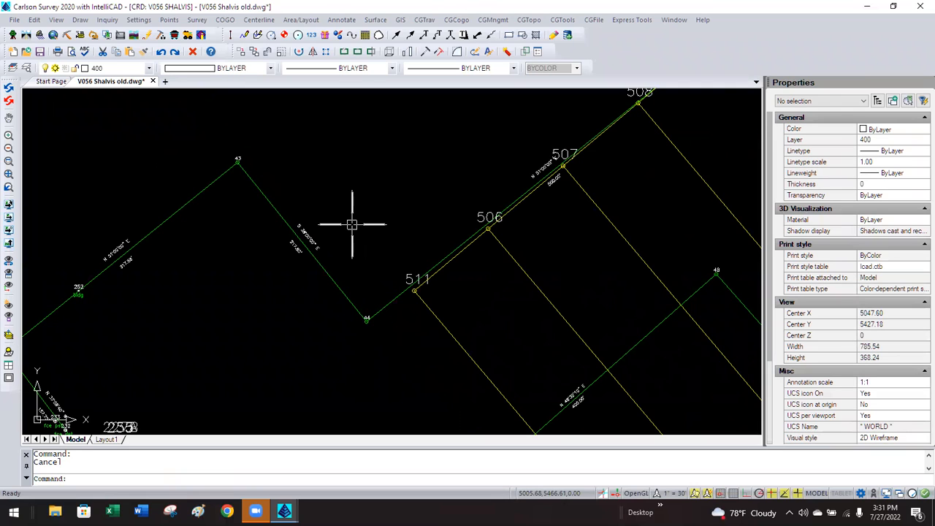
scroll(575, 410, "up", 2)
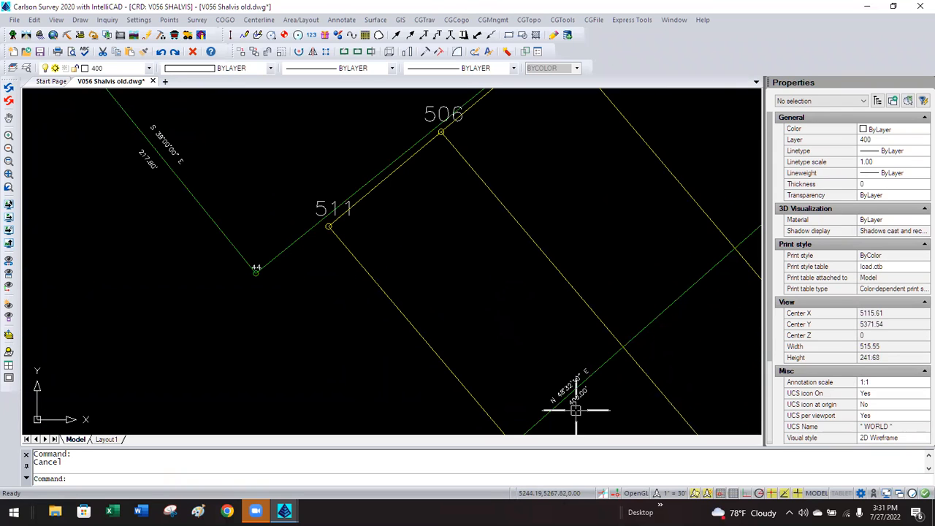
scroll(340, 252, "down", 2)
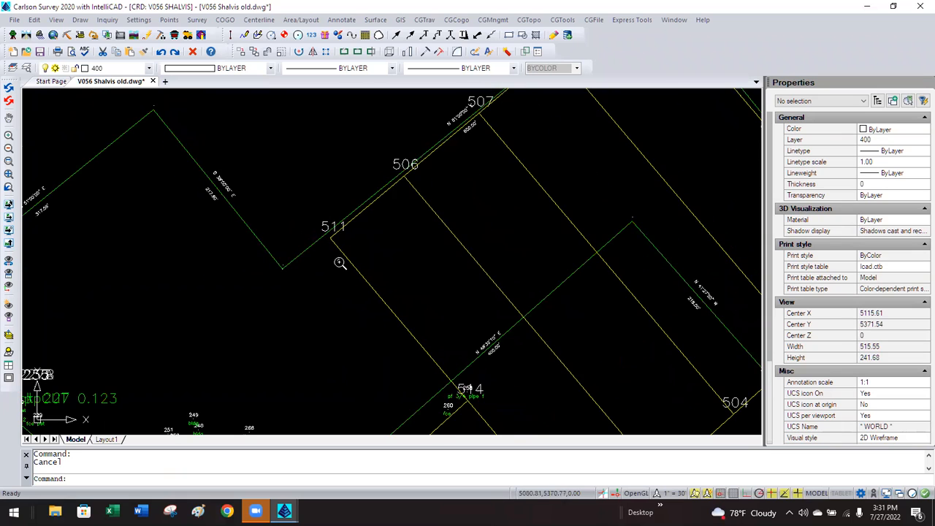
scroll(218, 170, "down", 2)
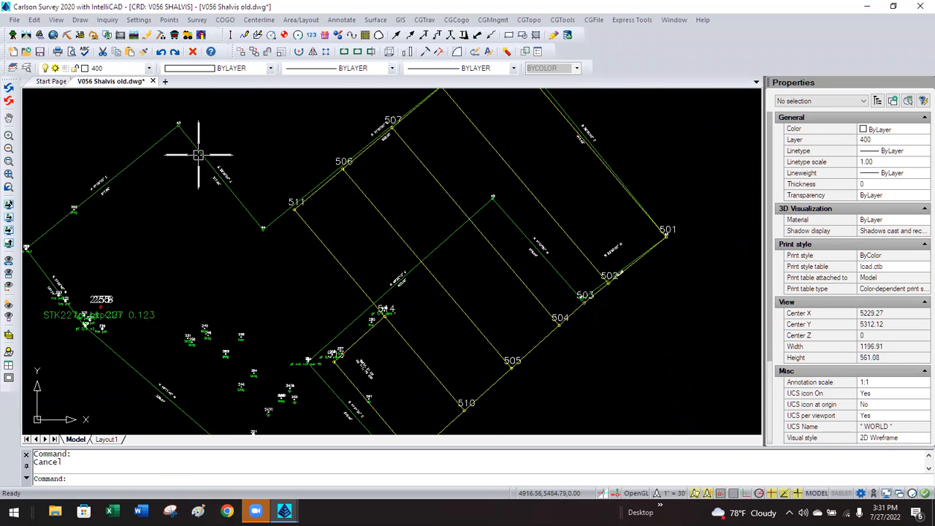
scroll(198, 153, "up", 3)
middle_click_drag(188, 171, 266, 184)
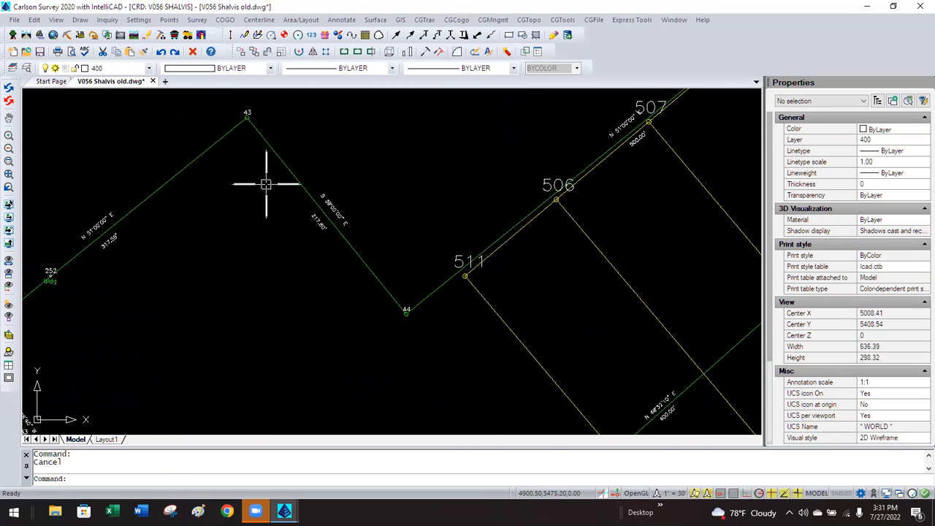
Auto-annotate the 43–44 lot line with the distance on row 1, below the bearing.
left_click(341, 20)
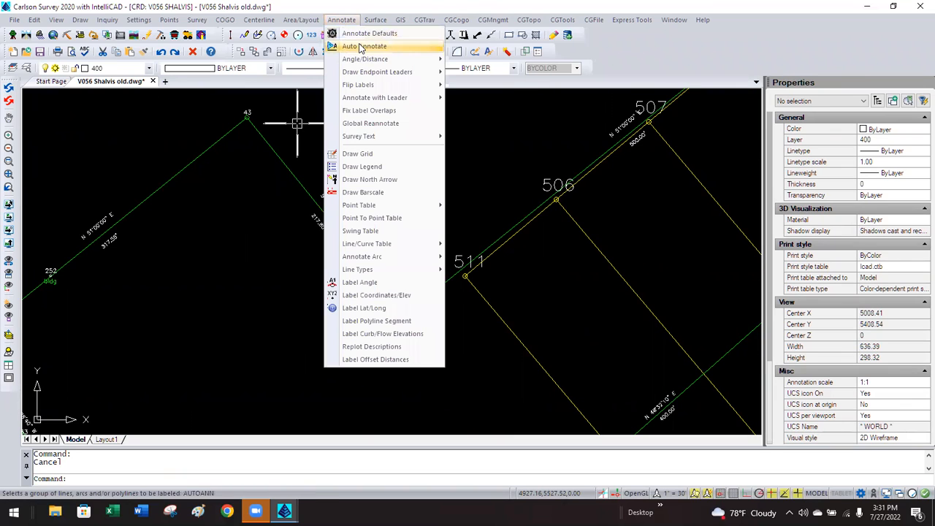
left_click(360, 46)
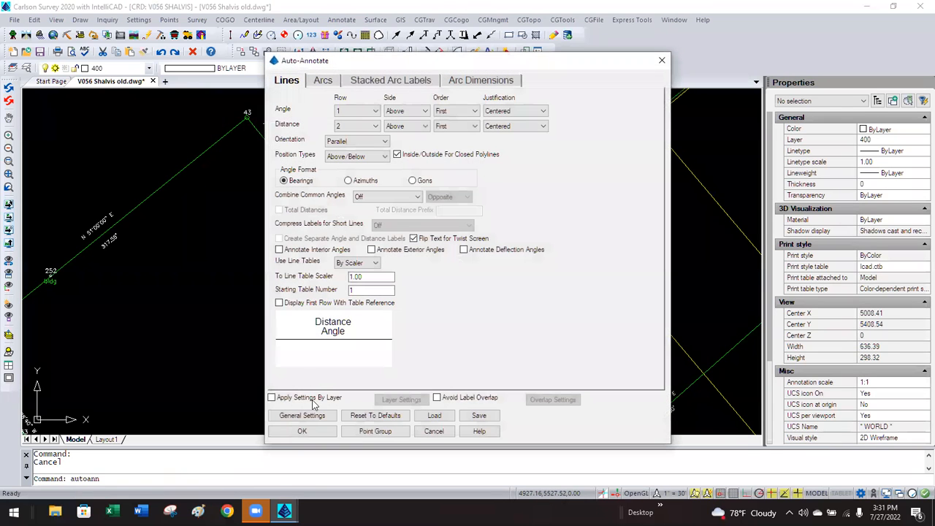
left_click(356, 127)
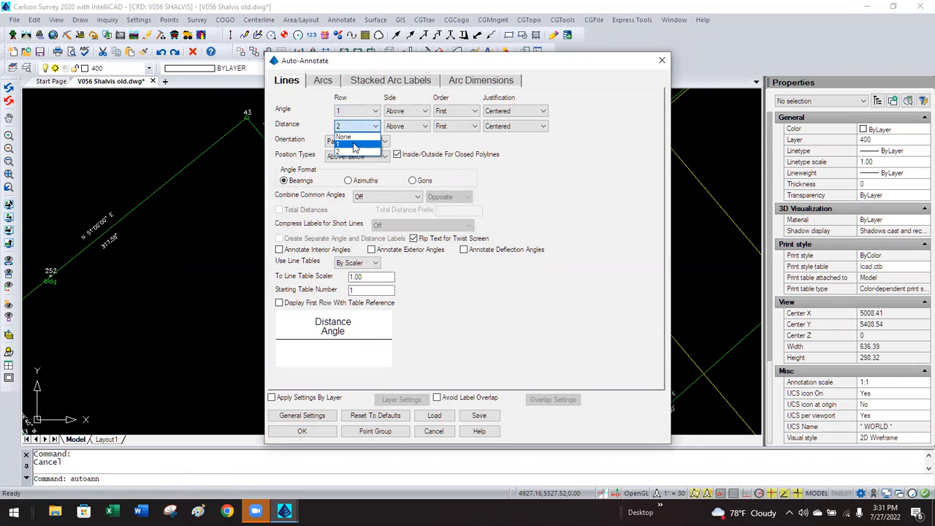
left_click(354, 145)
left_click(401, 127)
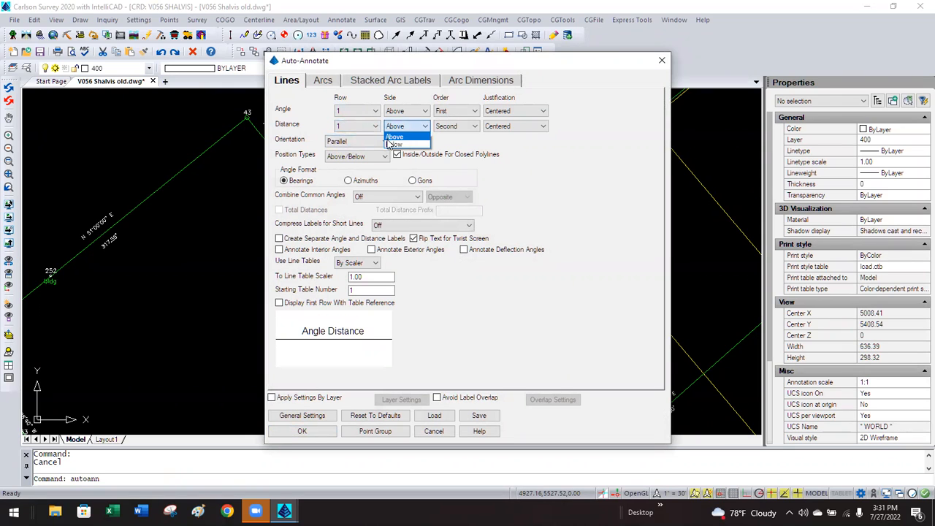
left_click(396, 153)
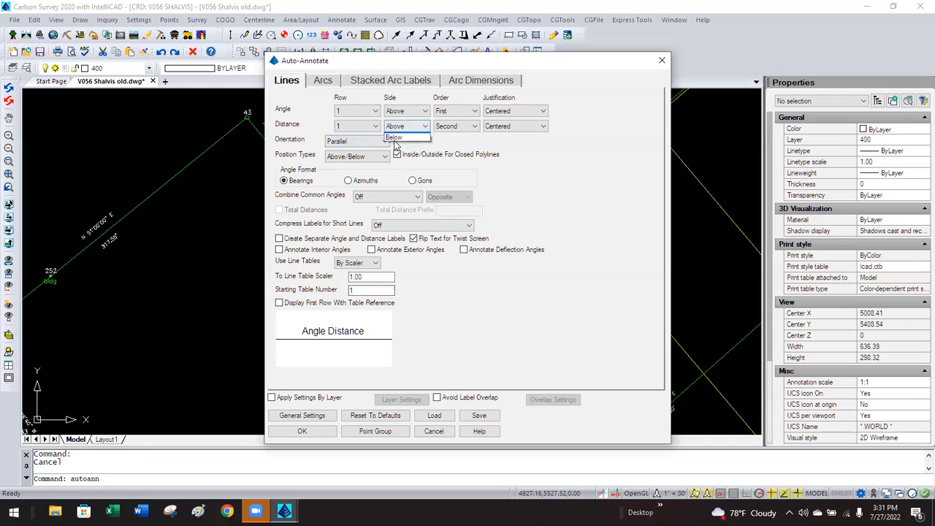
left_click(394, 138)
left_click(302, 431)
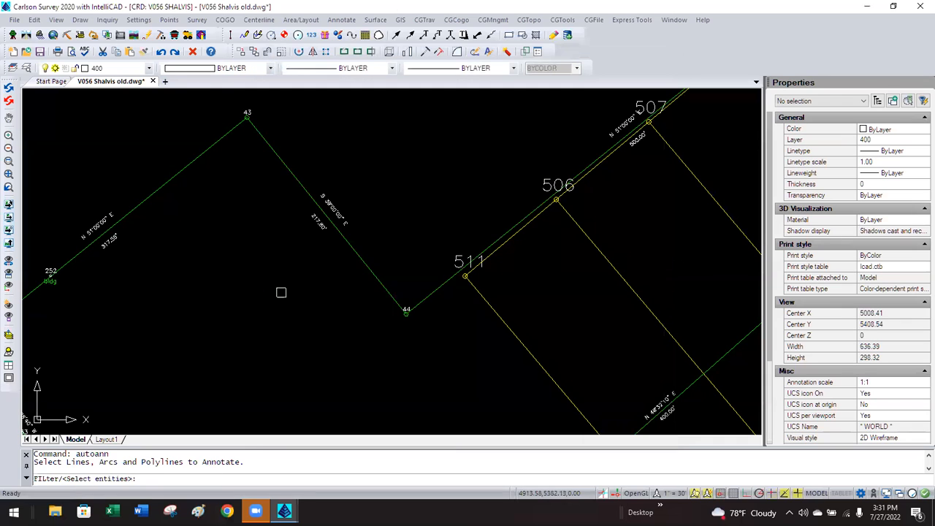
left_click(305, 187)
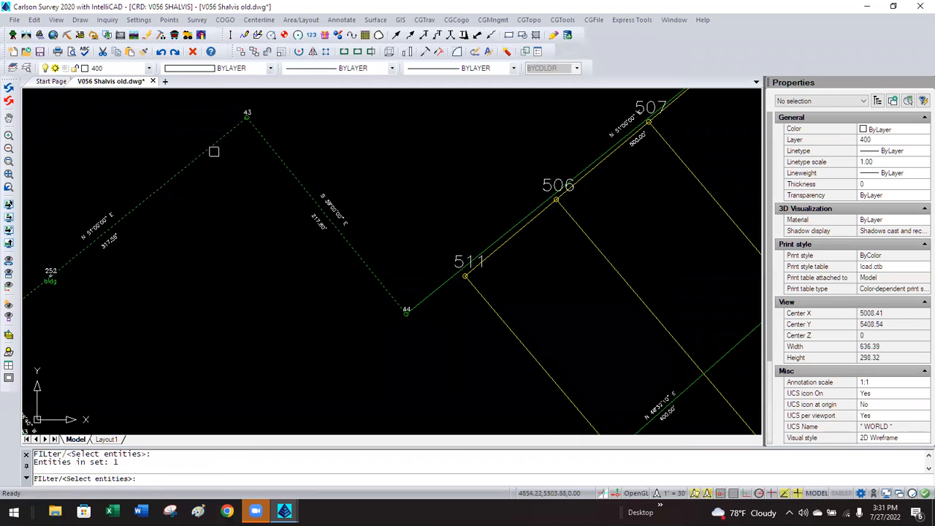
key("Return")
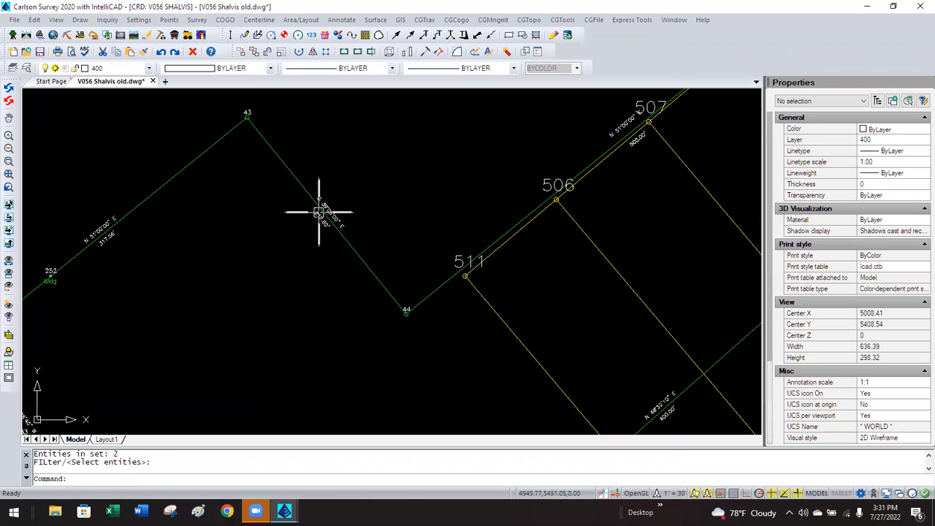
scroll(378, 212, "down", 2)
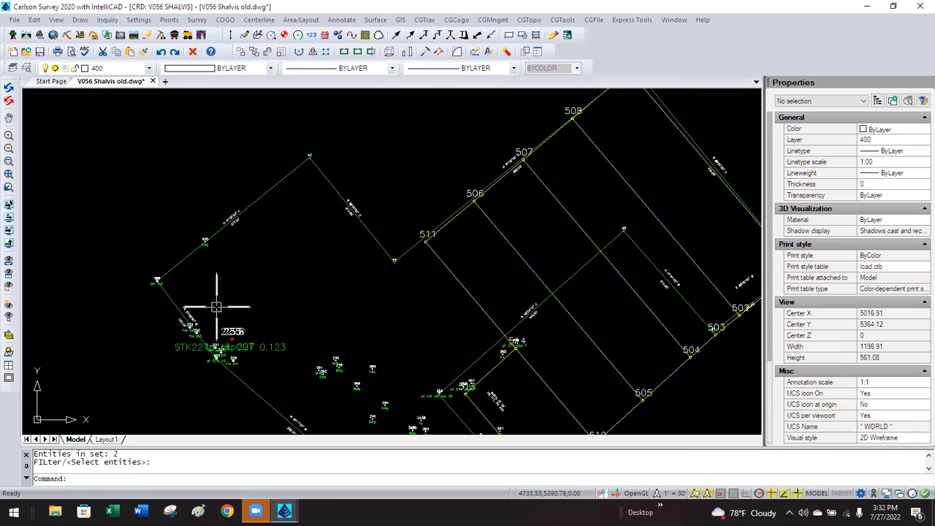
scroll(207, 327, "up", 2)
scroll(207, 326, "up", 1)
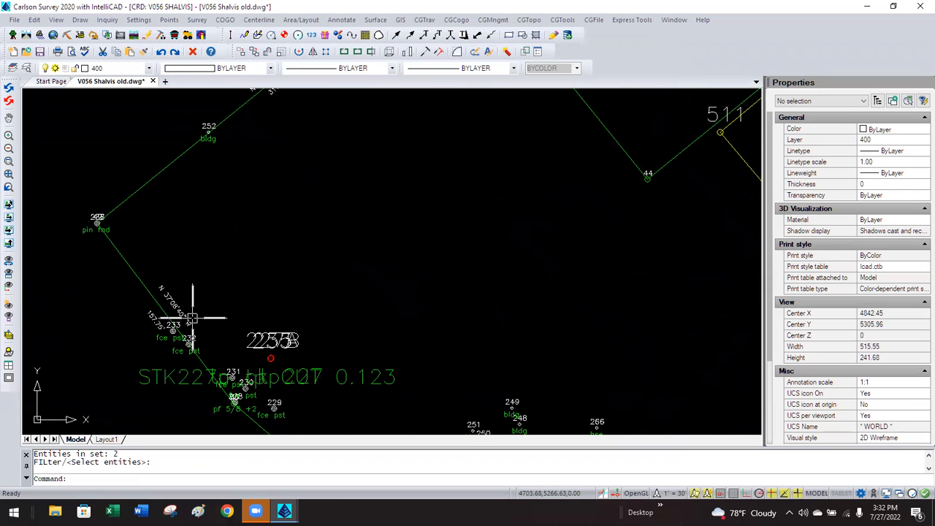
scroll(140, 292, "down", 2)
scroll(140, 293, "down", 2)
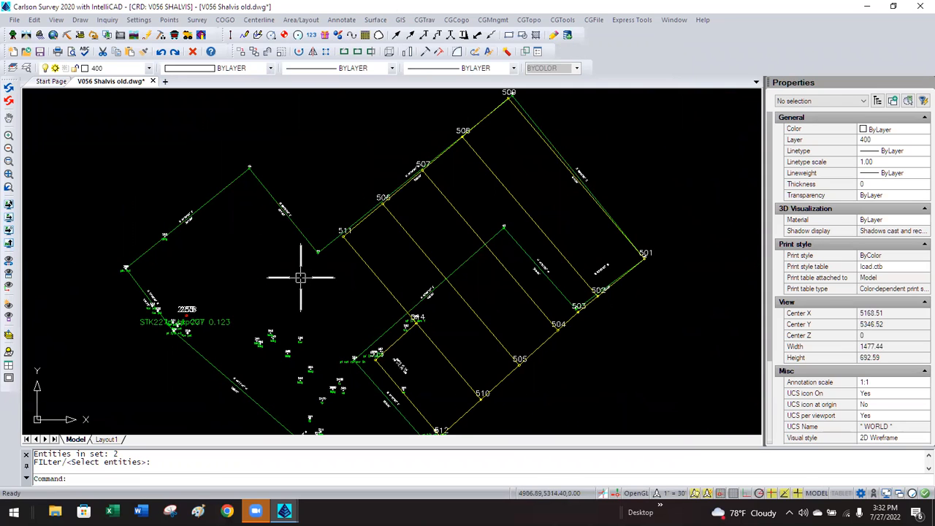
scroll(285, 267, "down", 1)
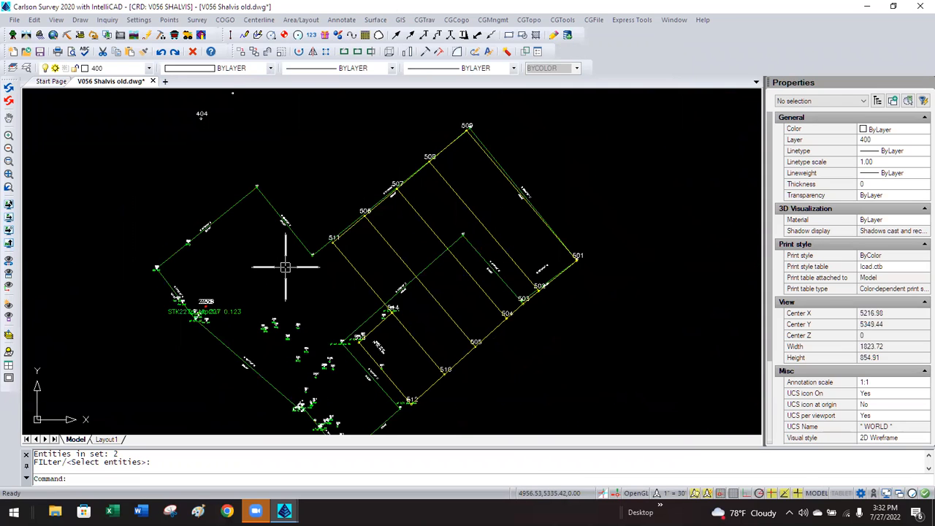
scroll(266, 256, "down", 2)
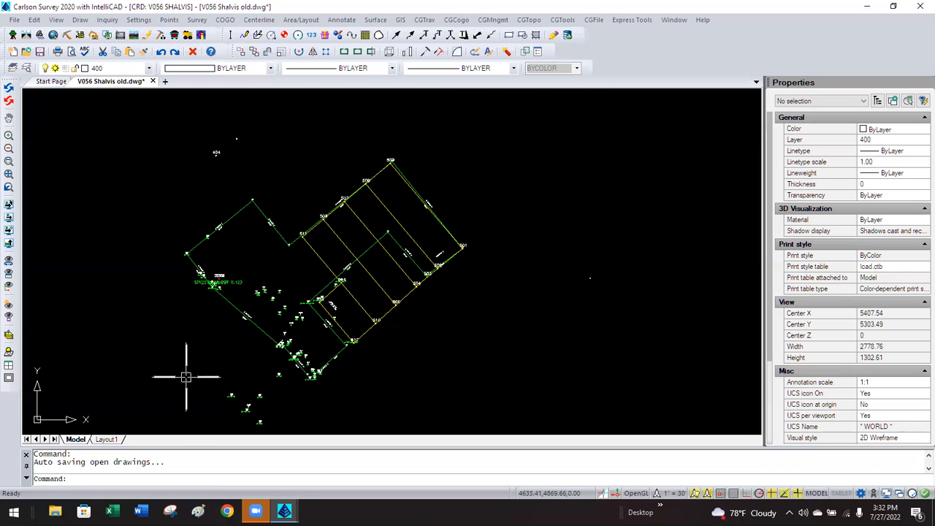
On Layout1, shrink the viewport to about 5.04 by 4.85 and activate it.
left_click(106, 440)
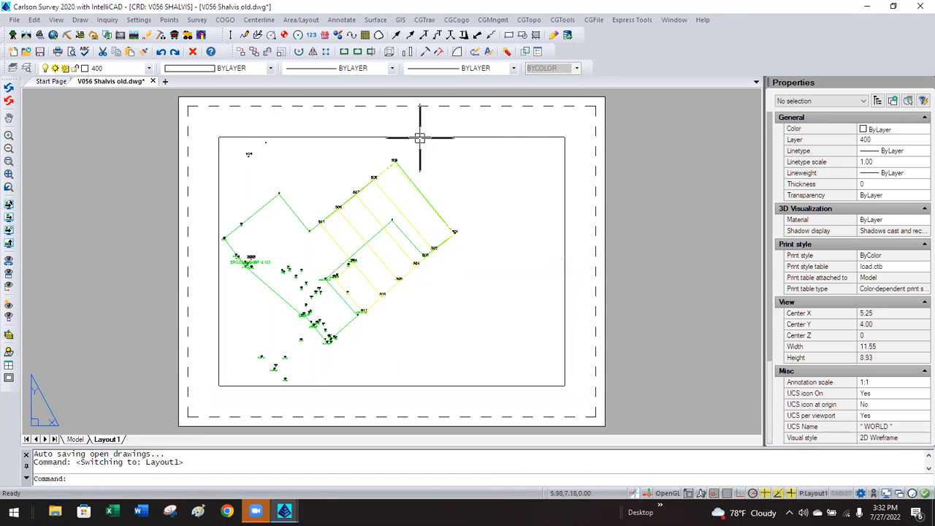
left_click(419, 138)
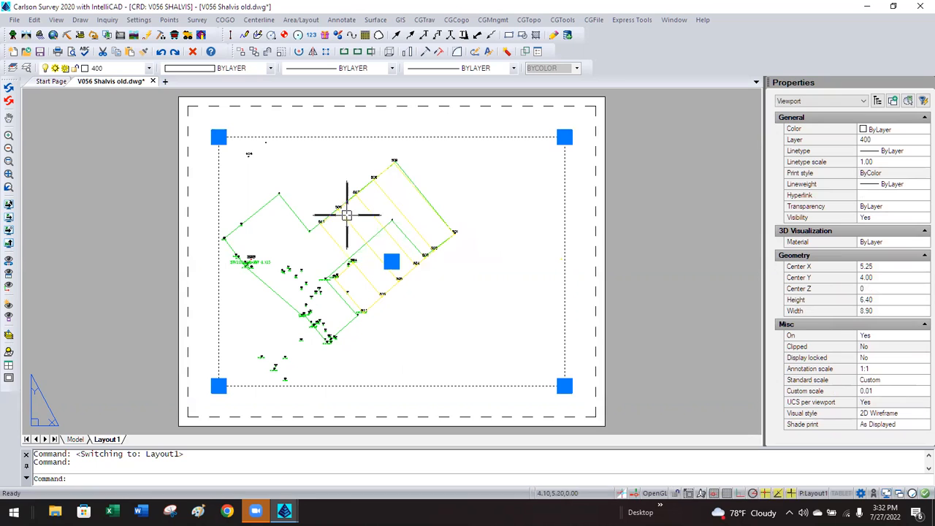
left_click(564, 136)
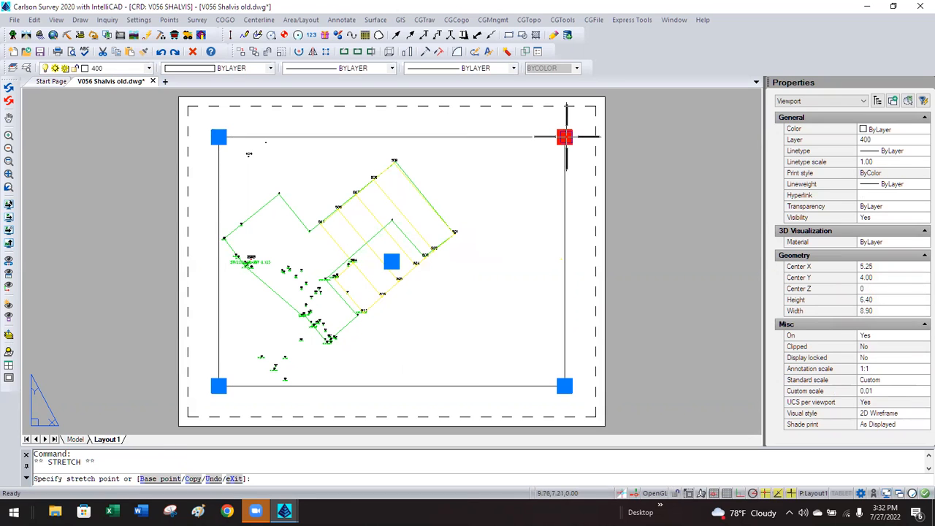
left_click(416, 137)
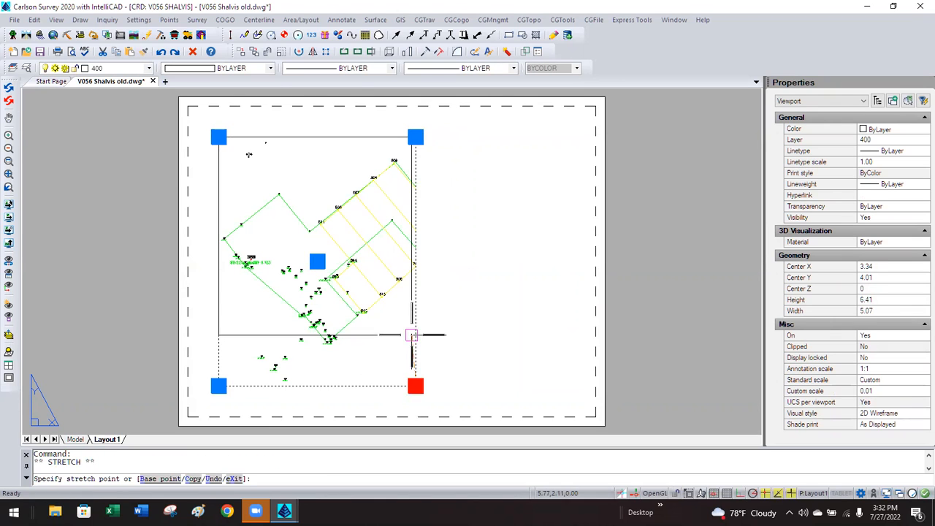
left_click(414, 324)
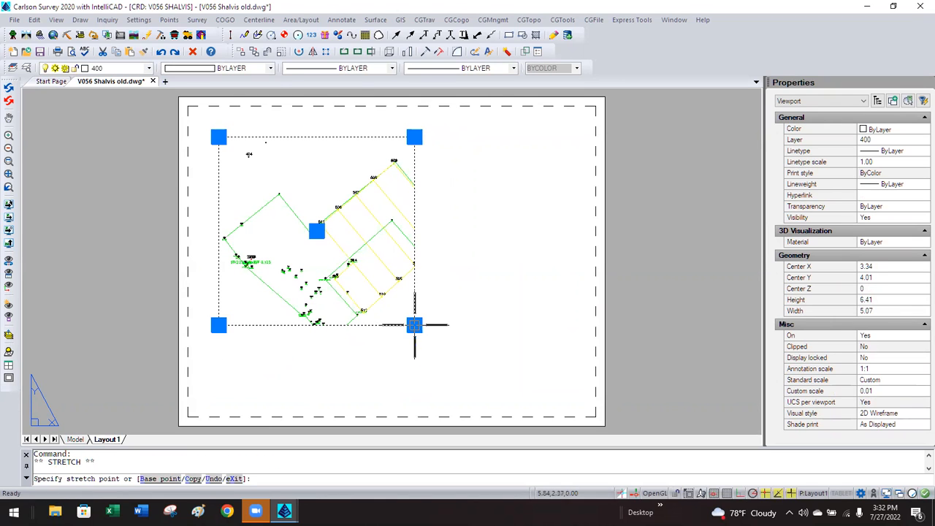
key("Escape")
double_click(260, 297)
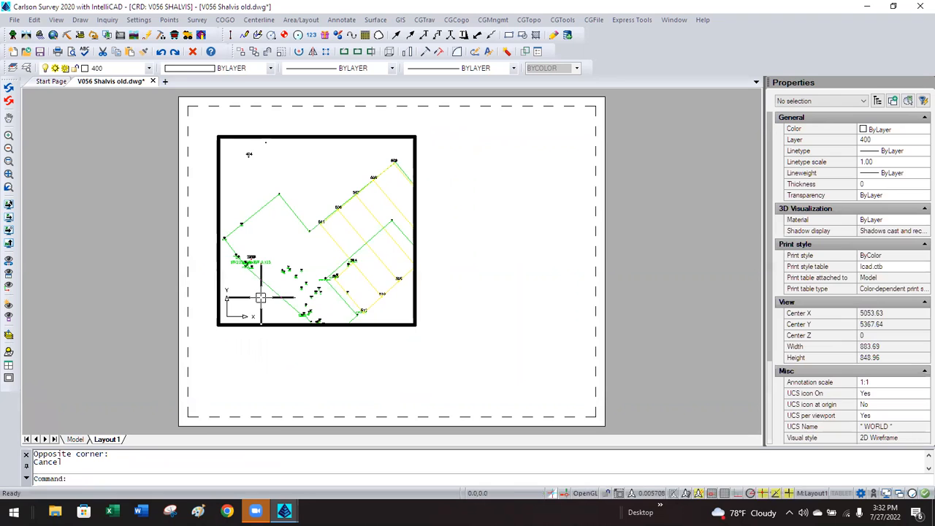
Twist the viewport to the picked lot line at azimuth 90, then return to paper space.
left_click(59, 20)
mouse_move(120, 176)
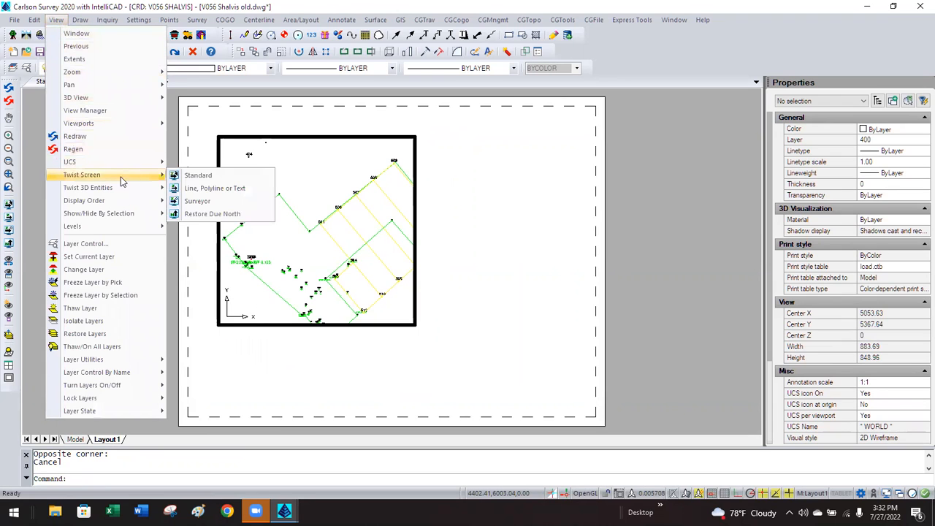
left_click(215, 187)
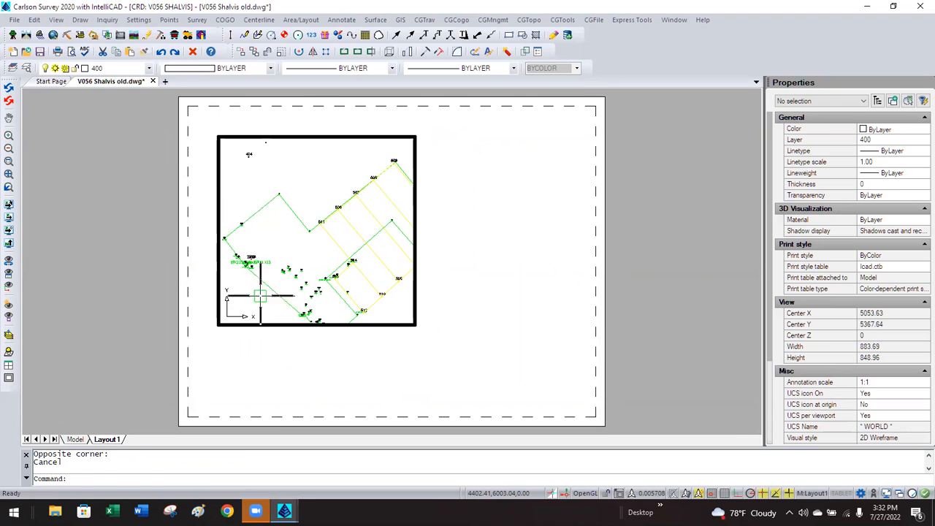
left_click(309, 226)
key("Return")
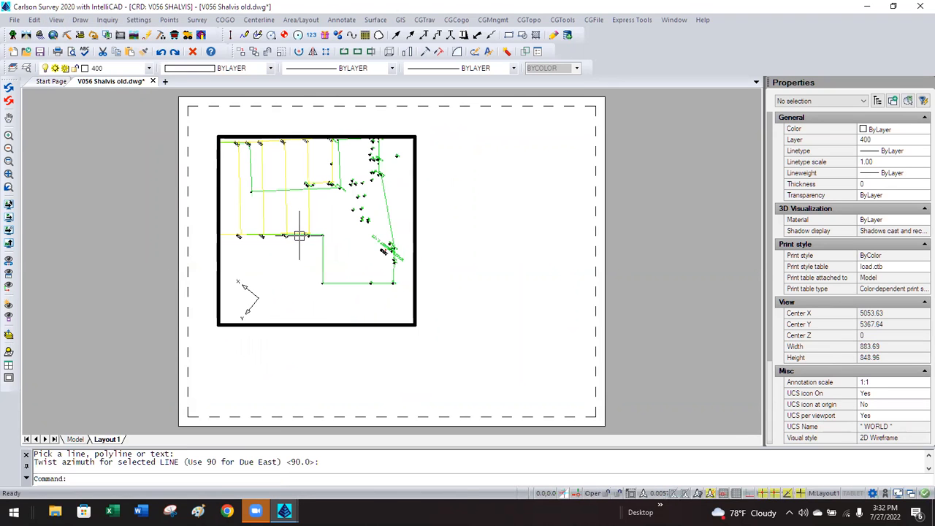
double_click(453, 230)
double_click(244, 306)
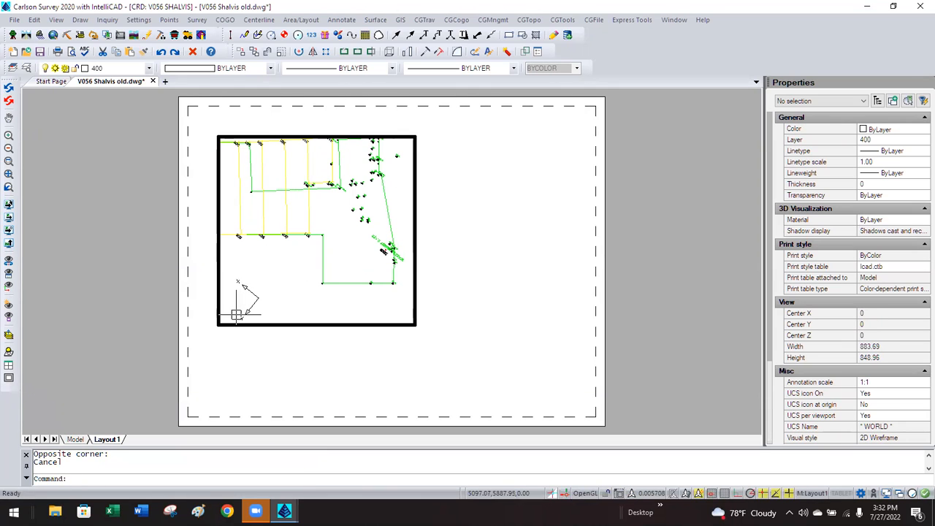
double_click(423, 273)
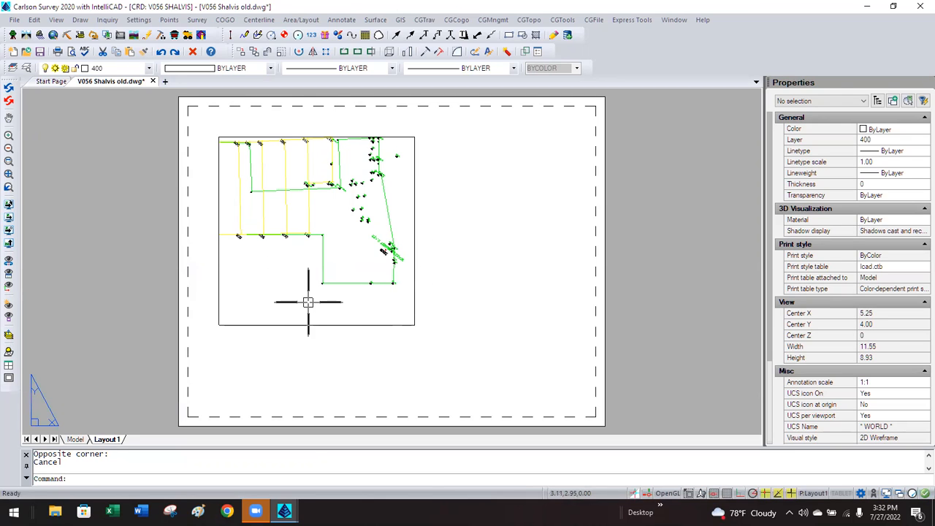
Switch between Model and Layout1, window-select the empty sheet, and finish on the Model tab.
left_click(76, 438)
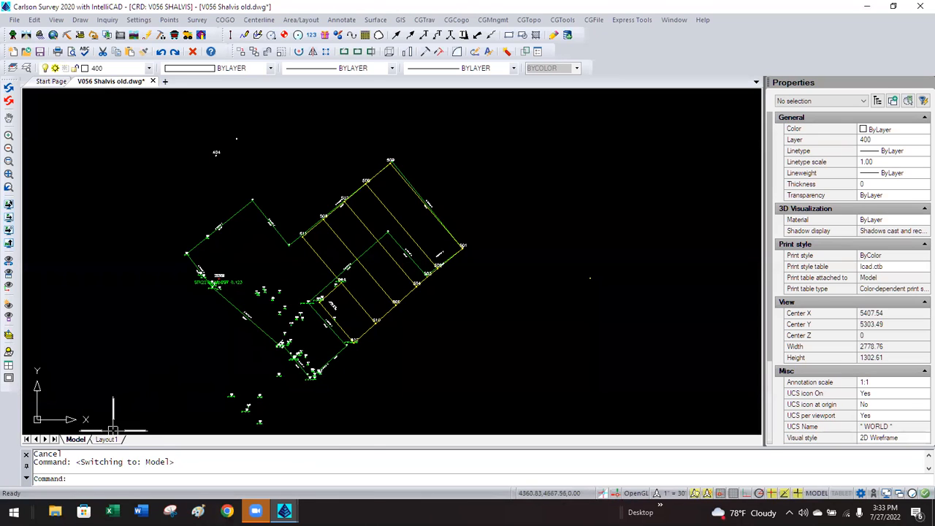
left_click(107, 439)
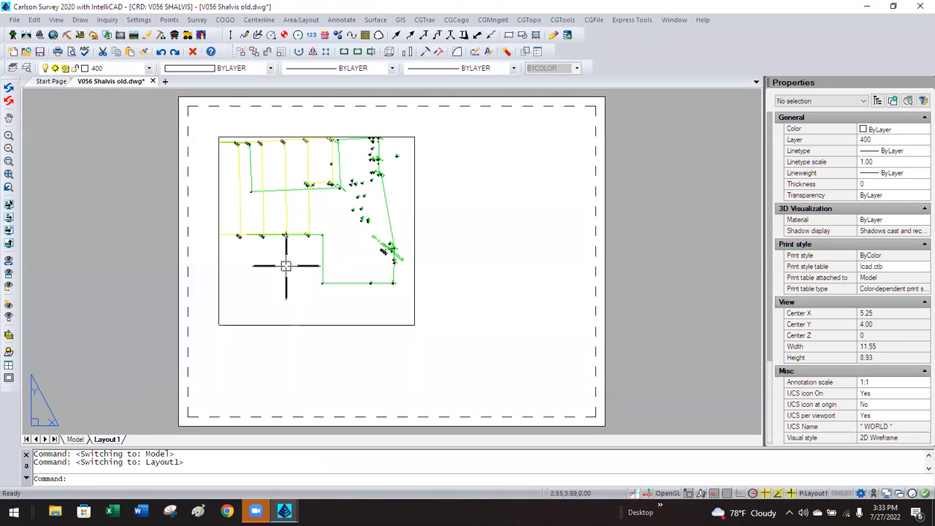
left_click(505, 203)
left_click(497, 149)
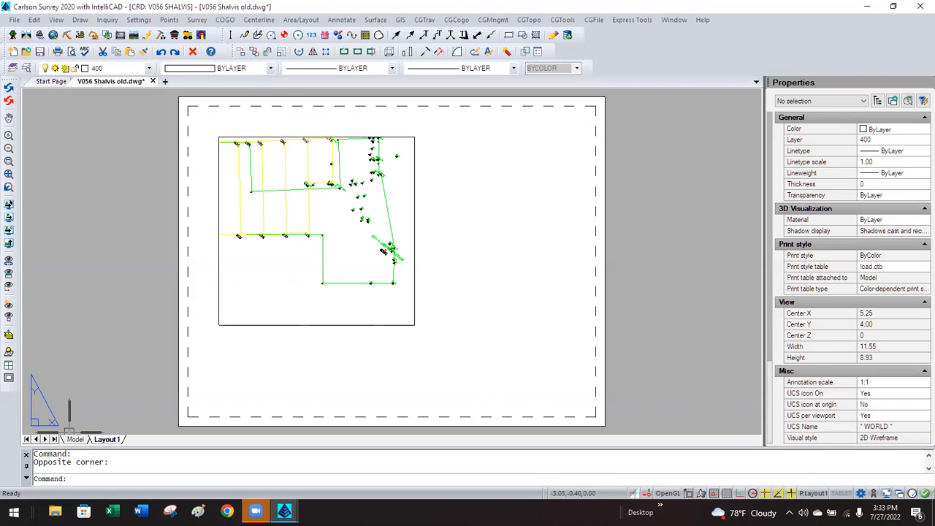
left_click(75, 439)
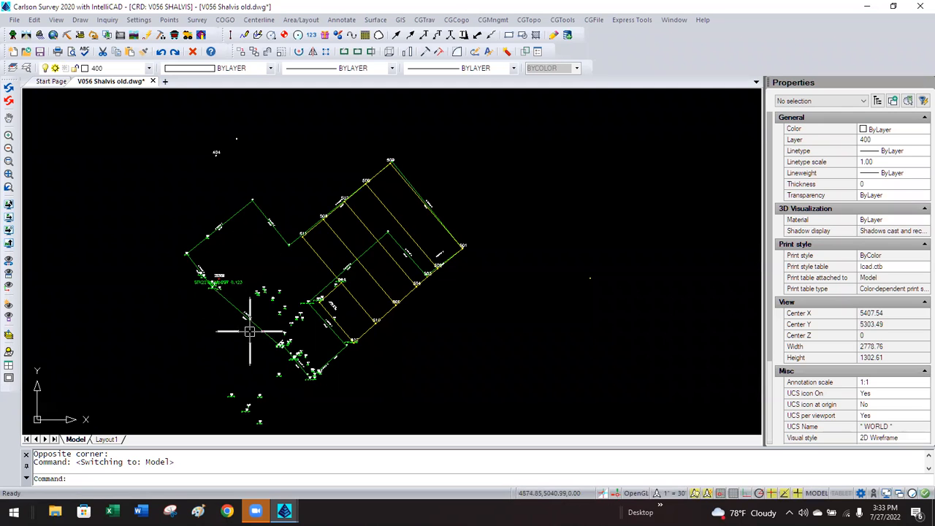
scroll(249, 331, "up", 5)
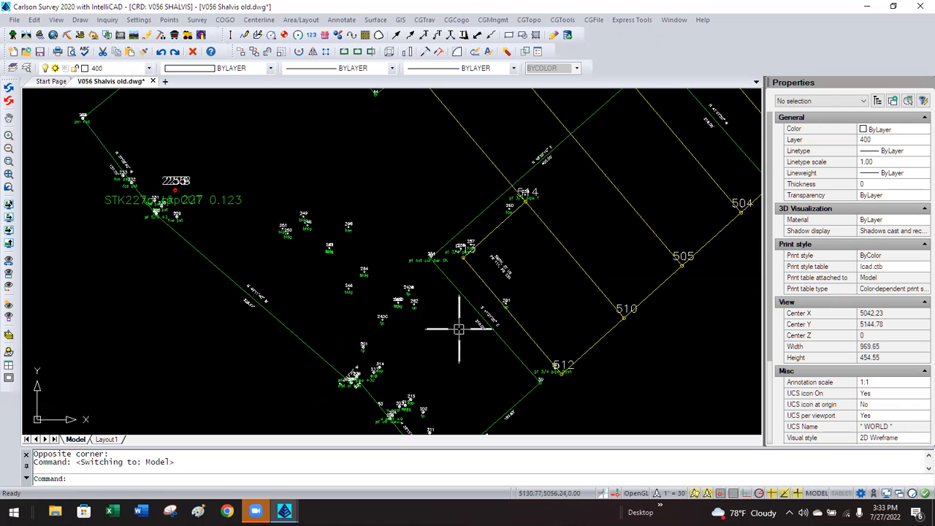
scroll(515, 330, "up", 3)
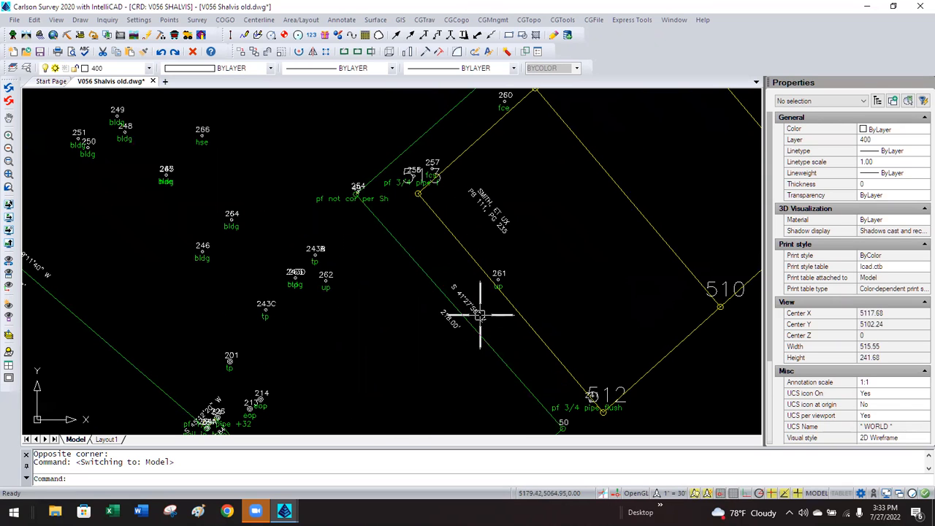
scroll(357, 292, "down", 4)
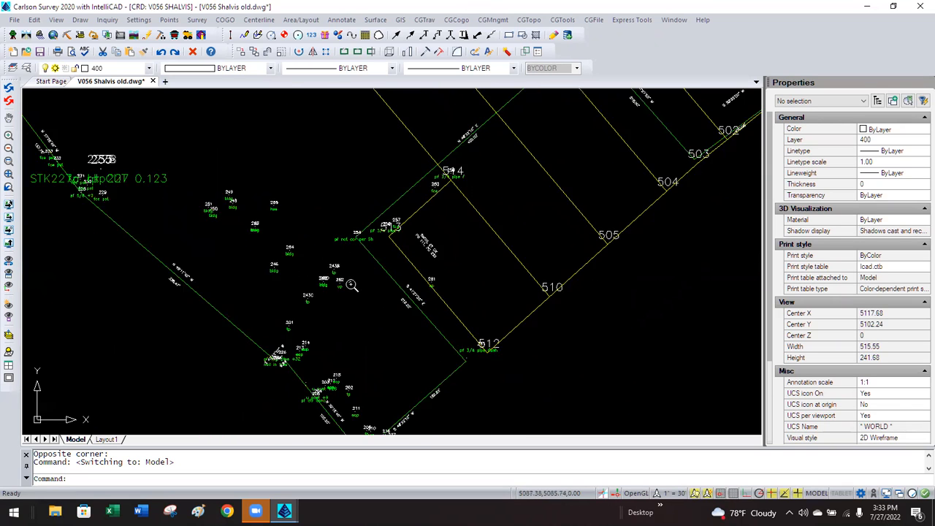
scroll(409, 382, "up", 3)
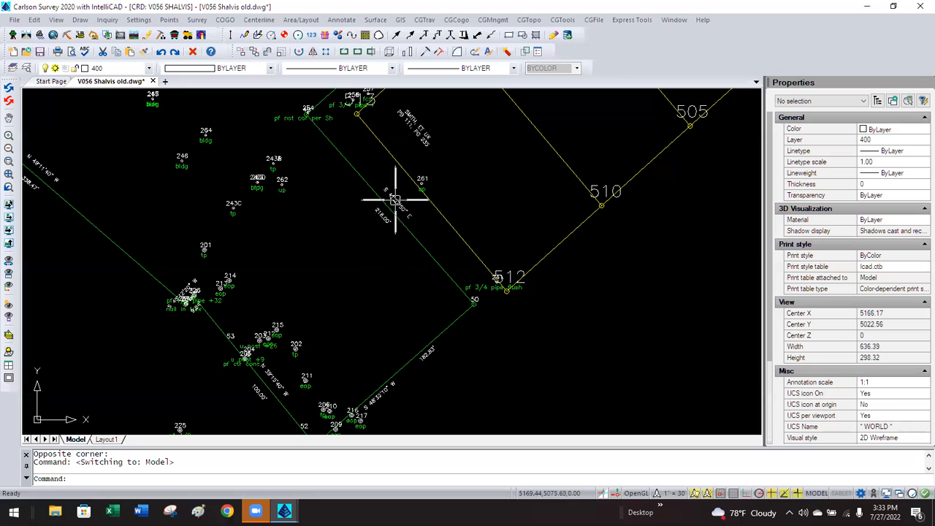
scroll(375, 299, "down", 4)
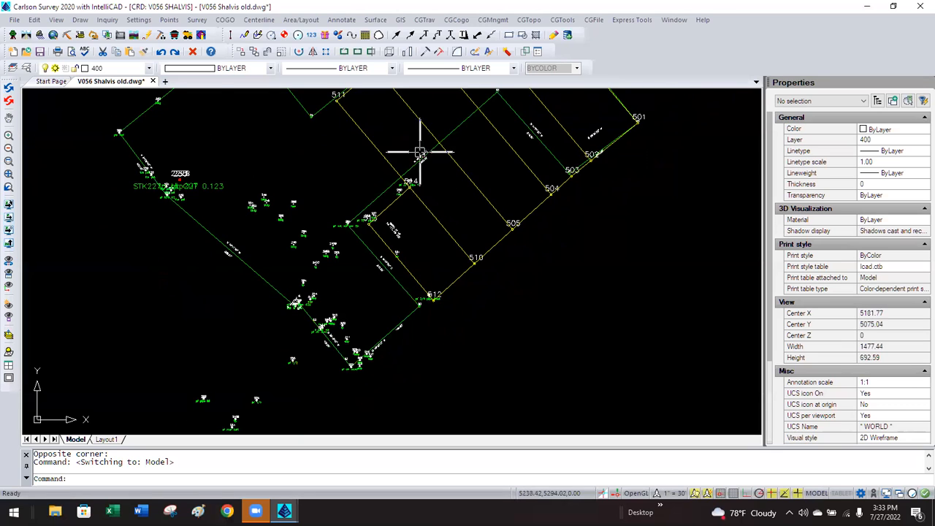
scroll(419, 152, "up", 3)
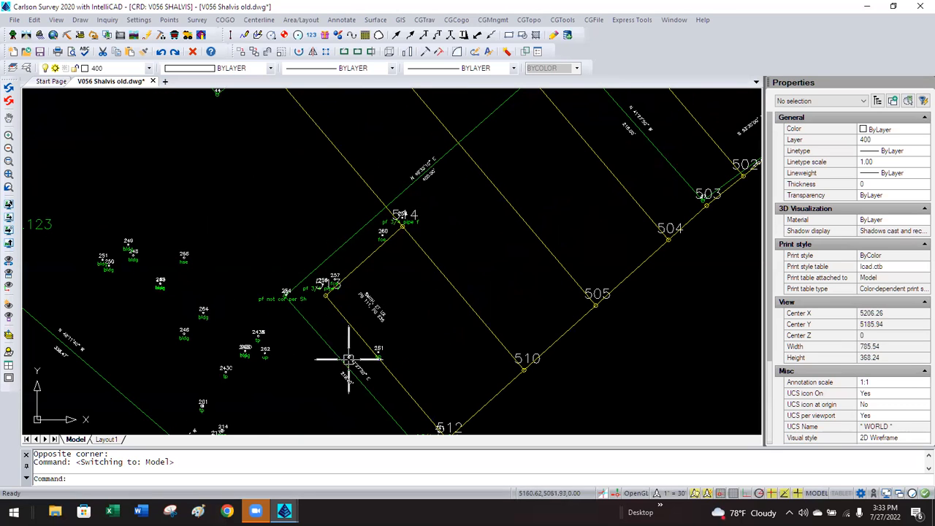
scroll(342, 365, "up", 3)
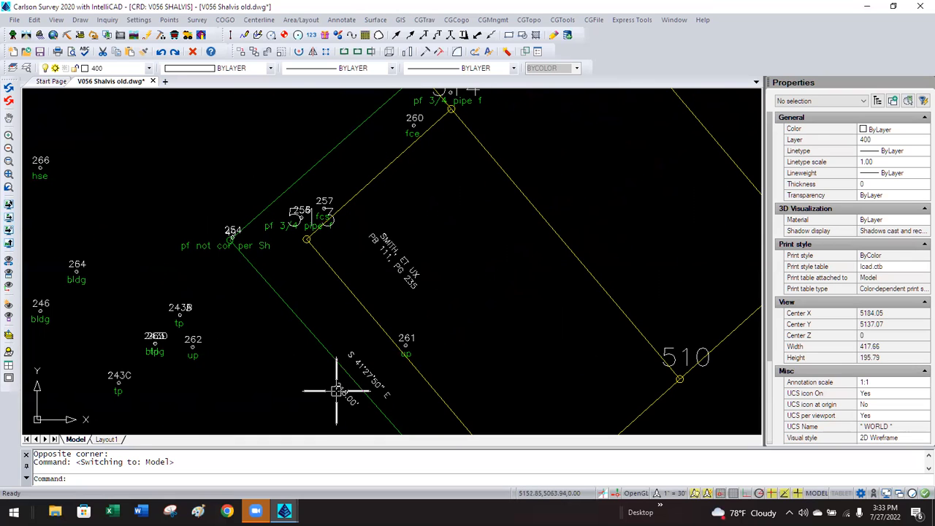
left_click(338, 394)
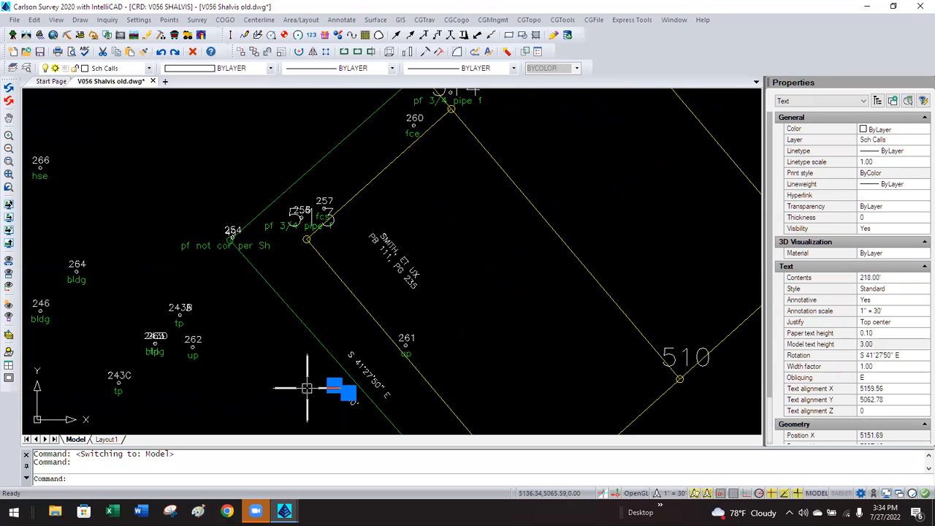
key("Escape")
scroll(307, 387, "down", 2)
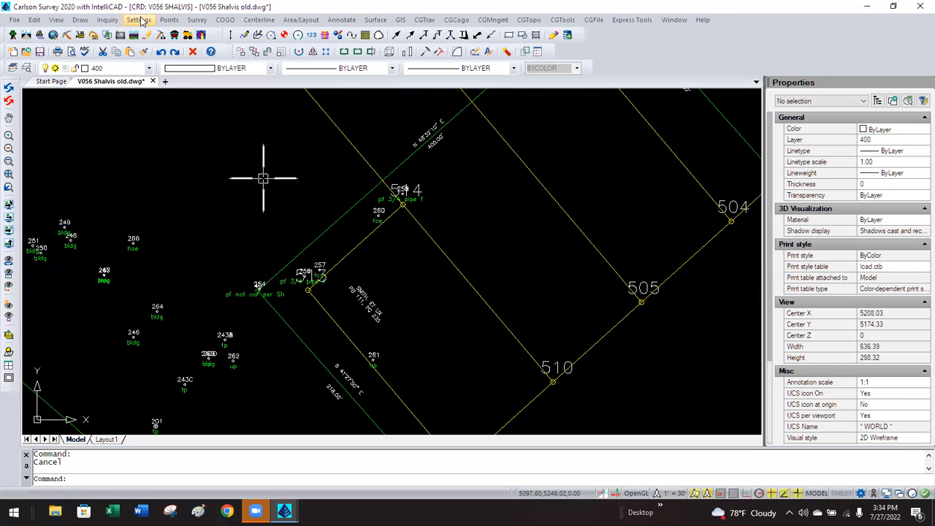
Set the horizontal scale to 60 in Drawing Setup.
left_click(141, 20)
left_click(152, 34)
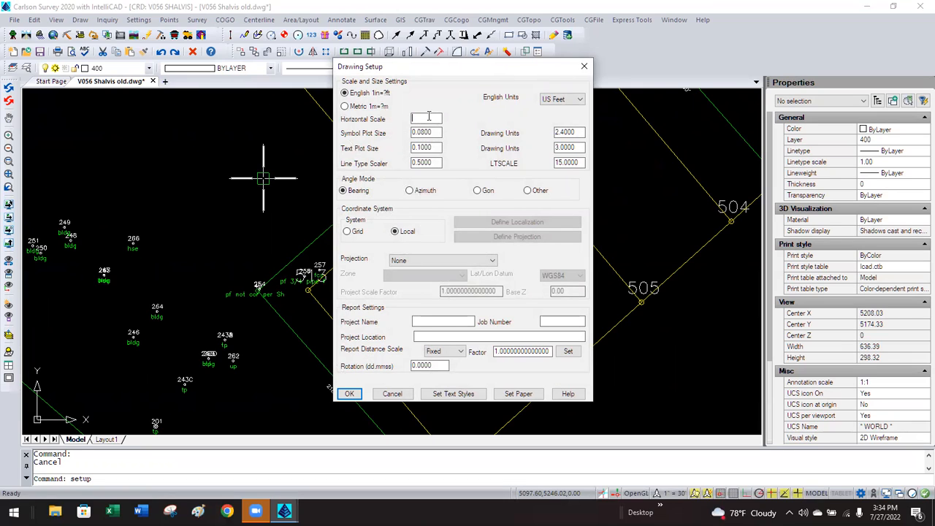
left_click(352, 395)
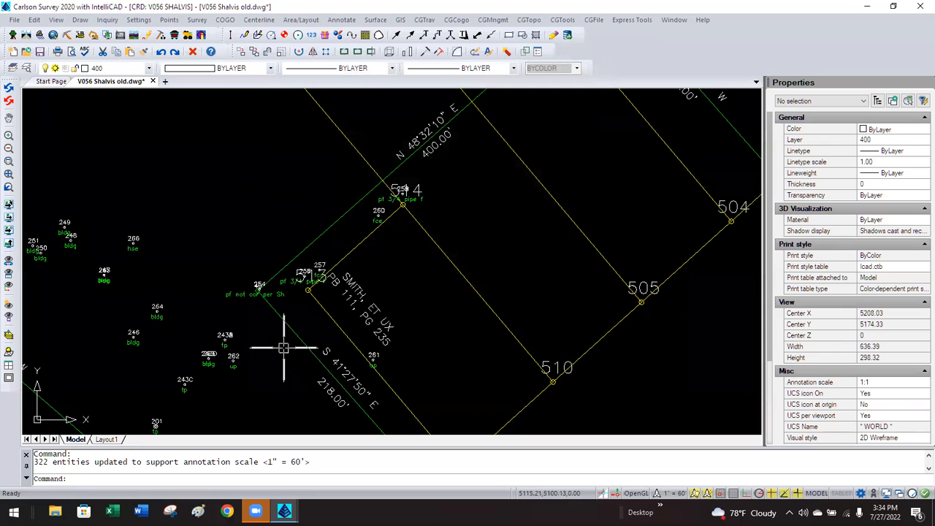
Zoom to check the enlarged labels, then set the Drawing Setup horizontal scale to 30.
scroll(422, 127, "up", 3)
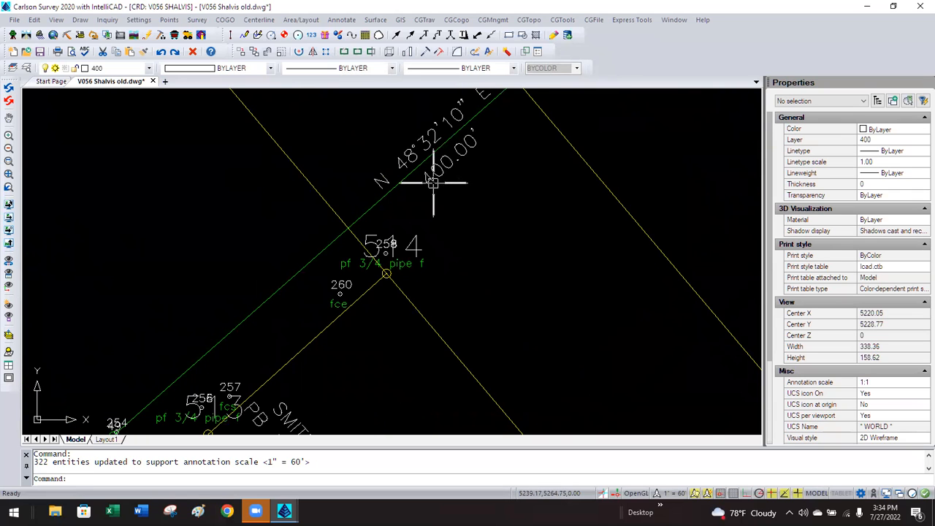
scroll(433, 182, "down", 4)
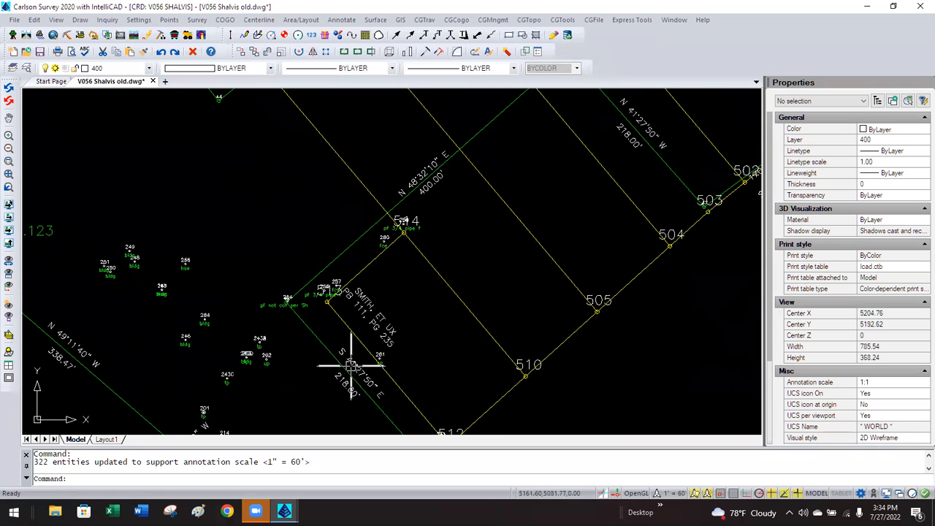
scroll(340, 372, "up", 3)
scroll(344, 358, "down", 2)
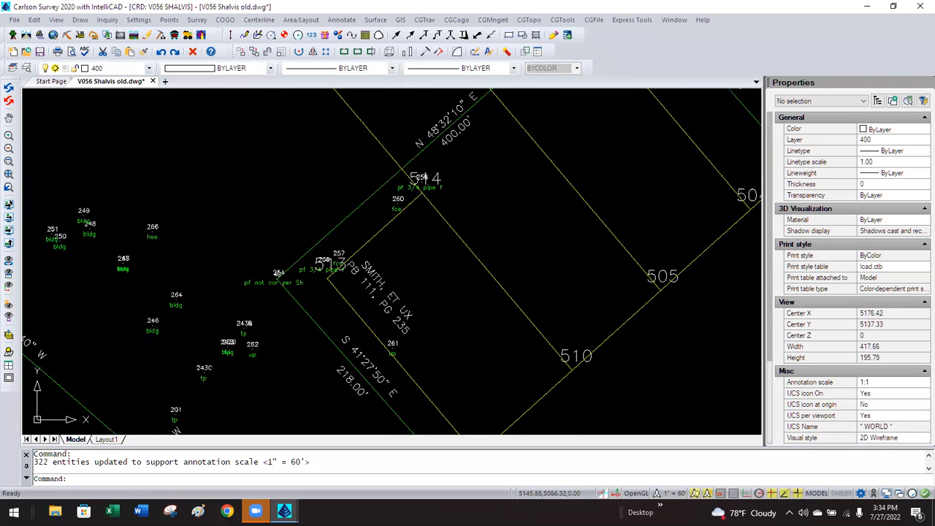
scroll(446, 125, "up", 3)
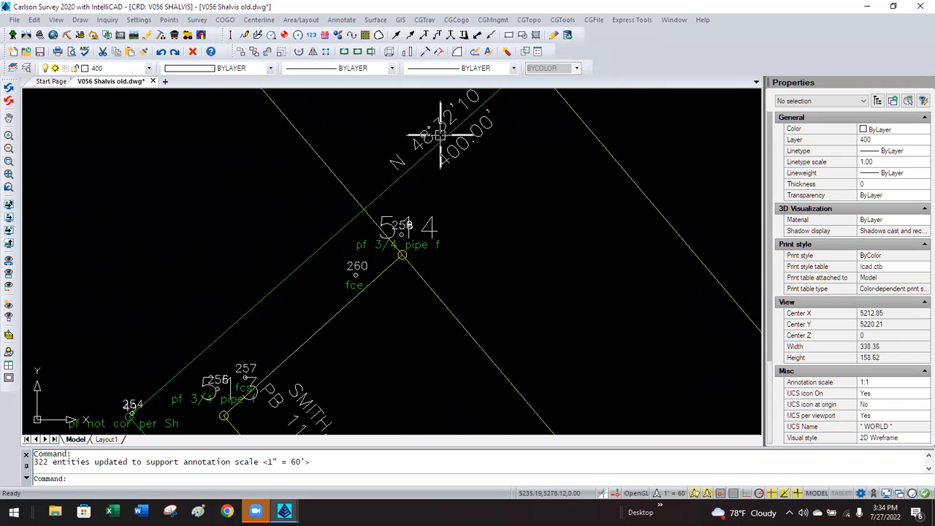
scroll(441, 137, "down", 4)
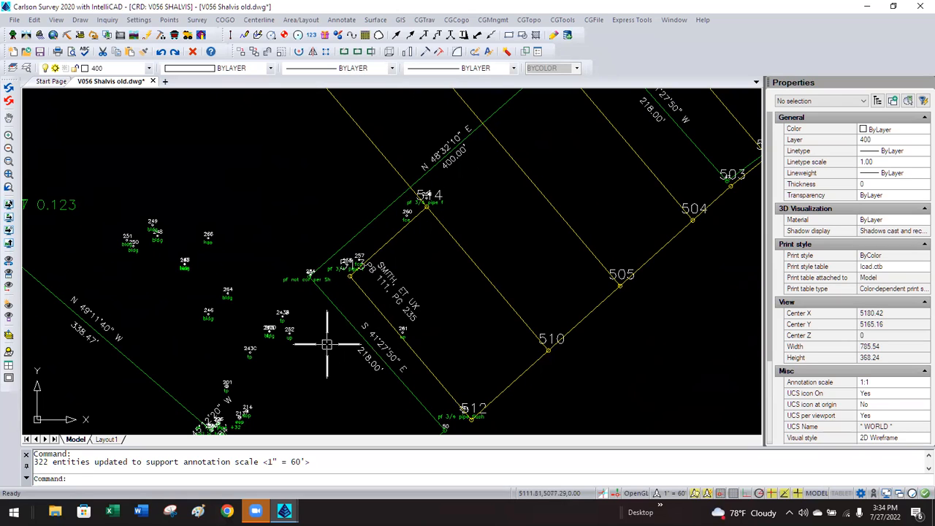
left_click(138, 24)
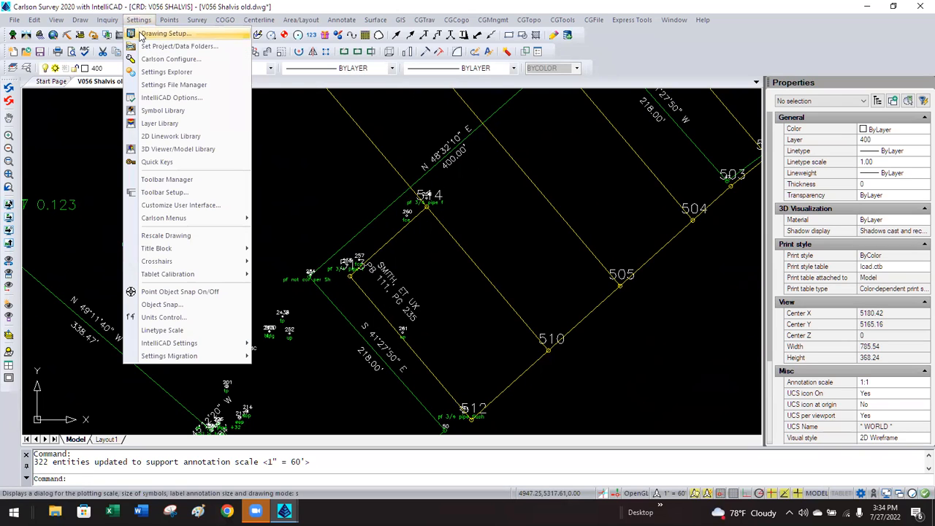
left_click(141, 32)
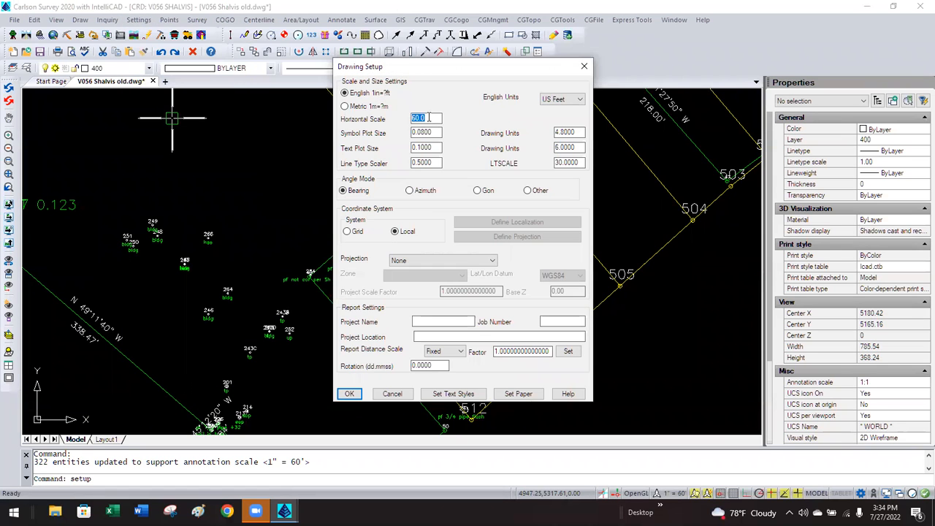
left_click(349, 394)
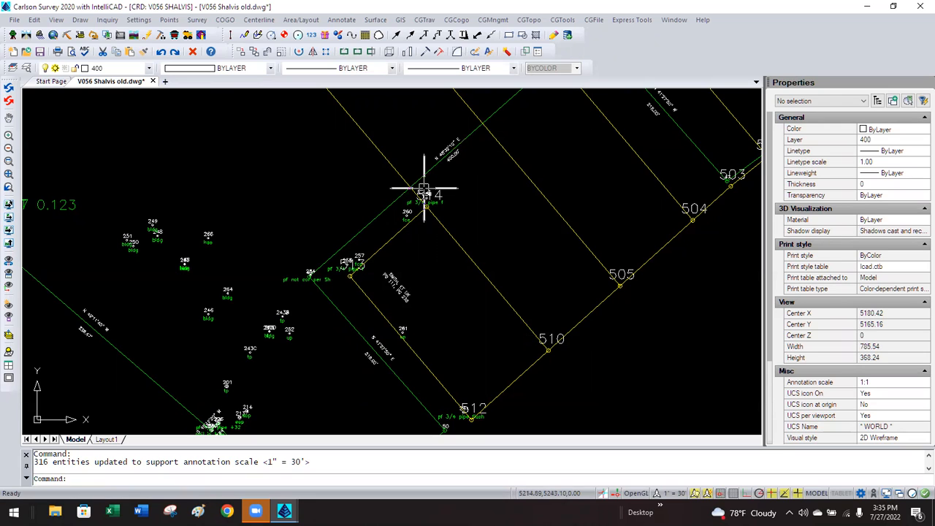
scroll(417, 301, "down", 3)
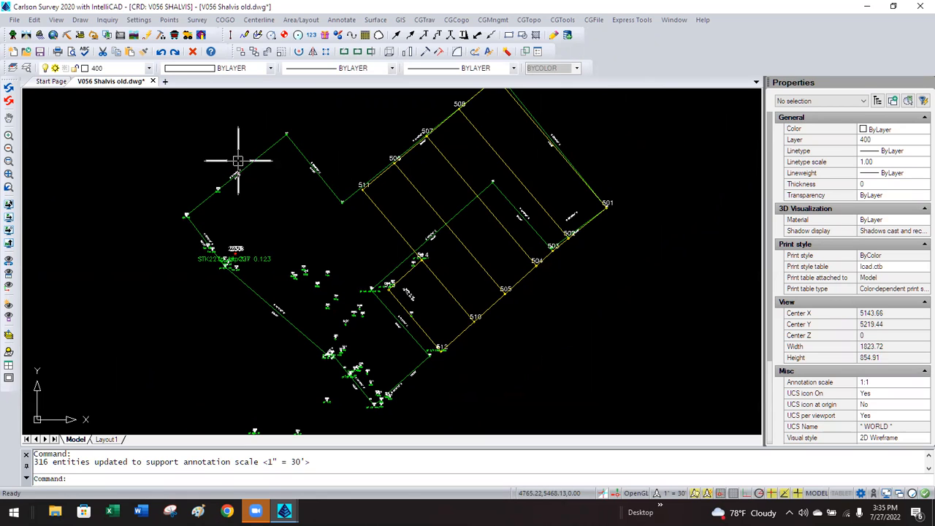
scroll(238, 159, "up", 6)
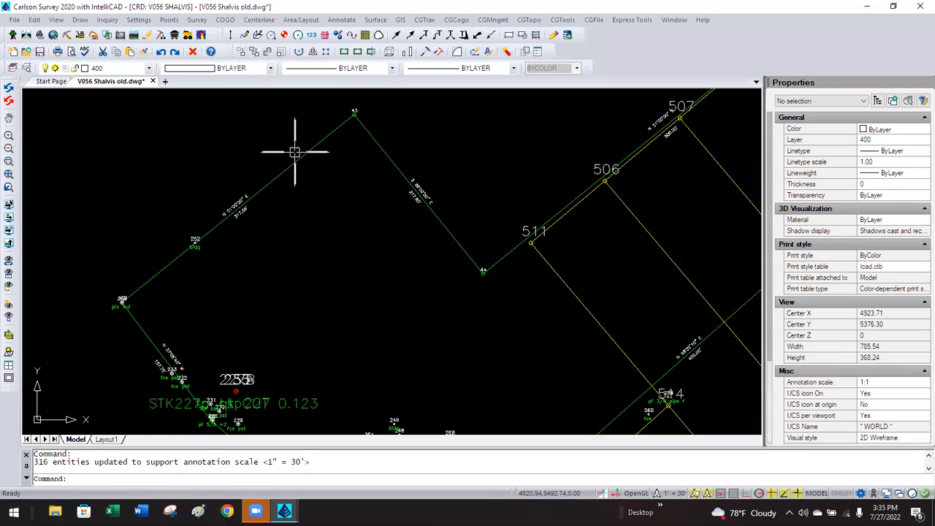
left_click(319, 141)
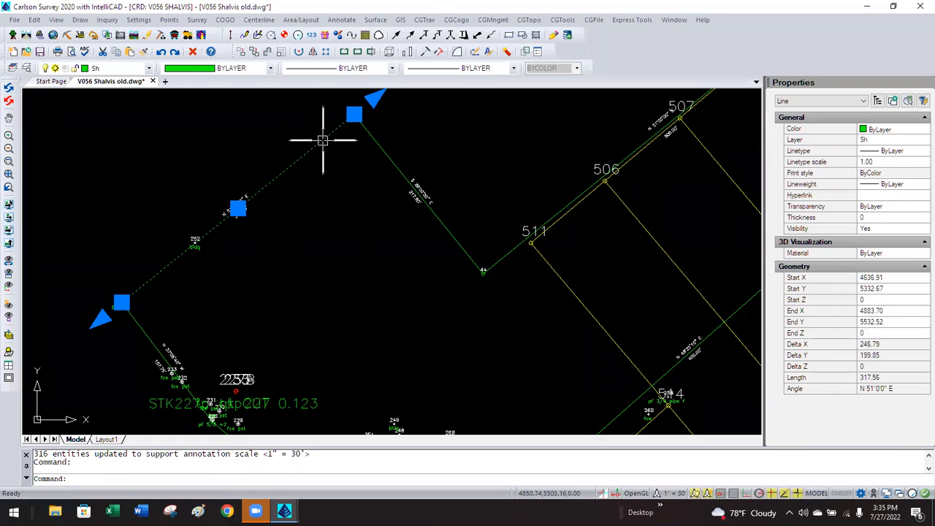
left_click(353, 113)
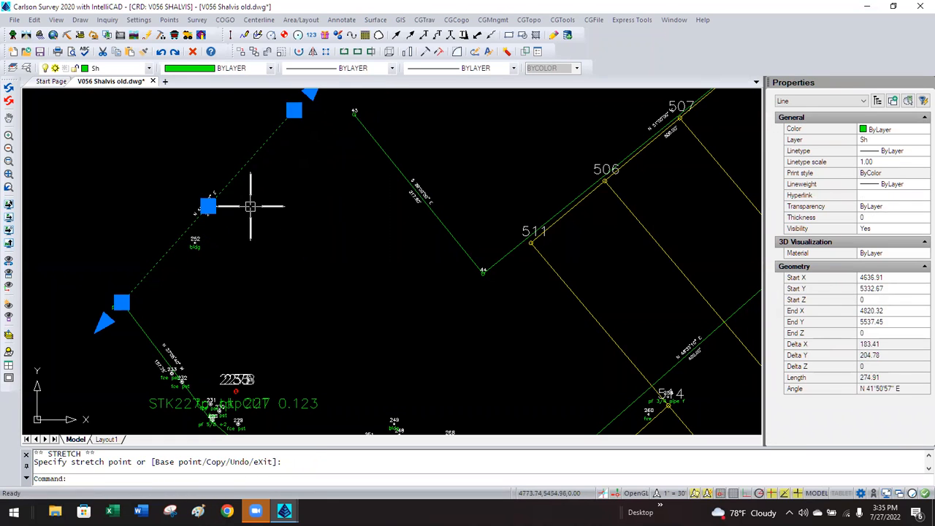
key("Escape")
scroll(240, 210, "up", 5)
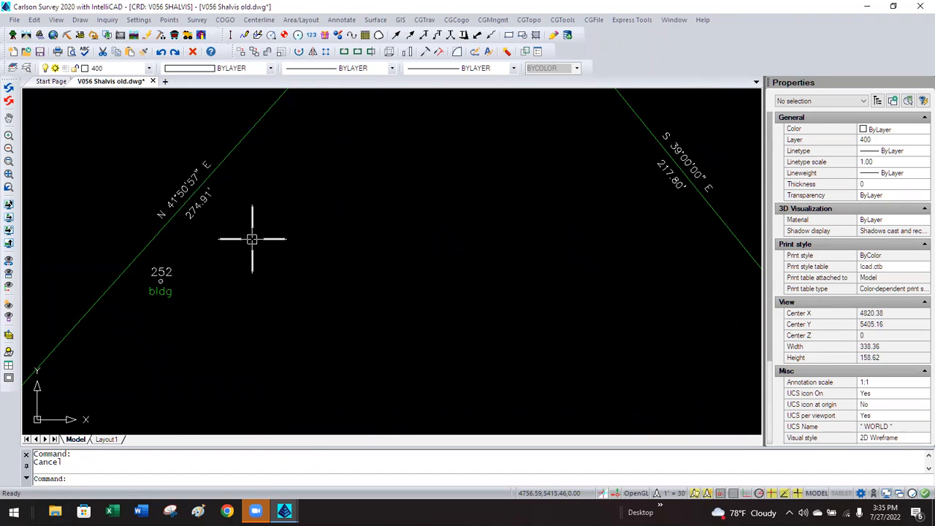
type("u")
key("Return")
key("ctrl+z")
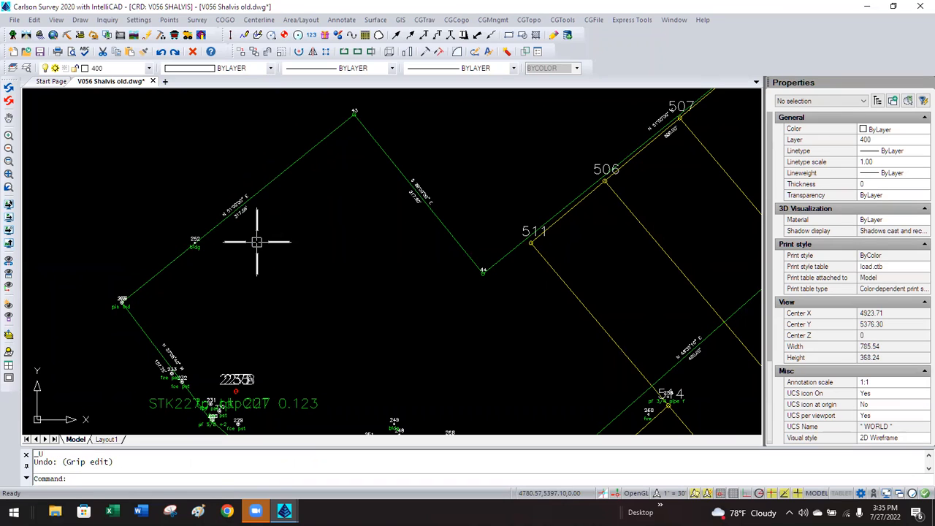
left_click(138, 20)
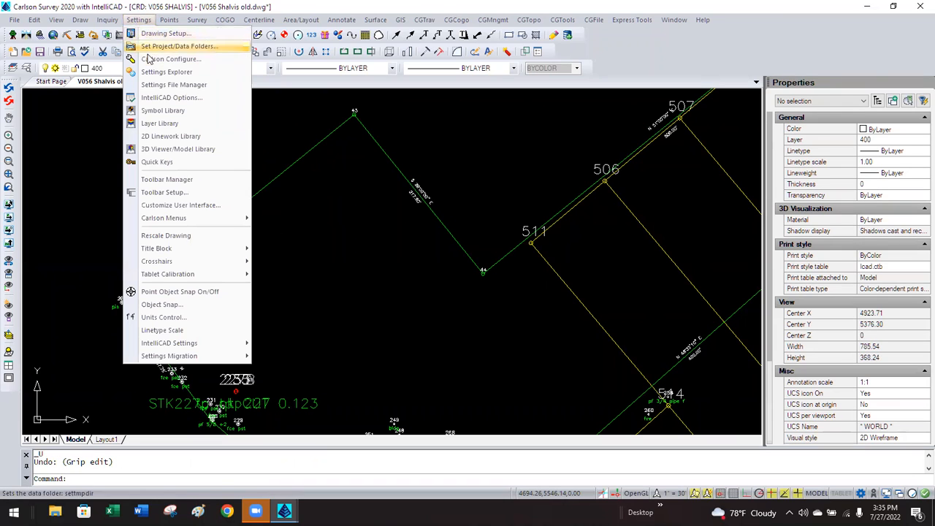
left_click(150, 59)
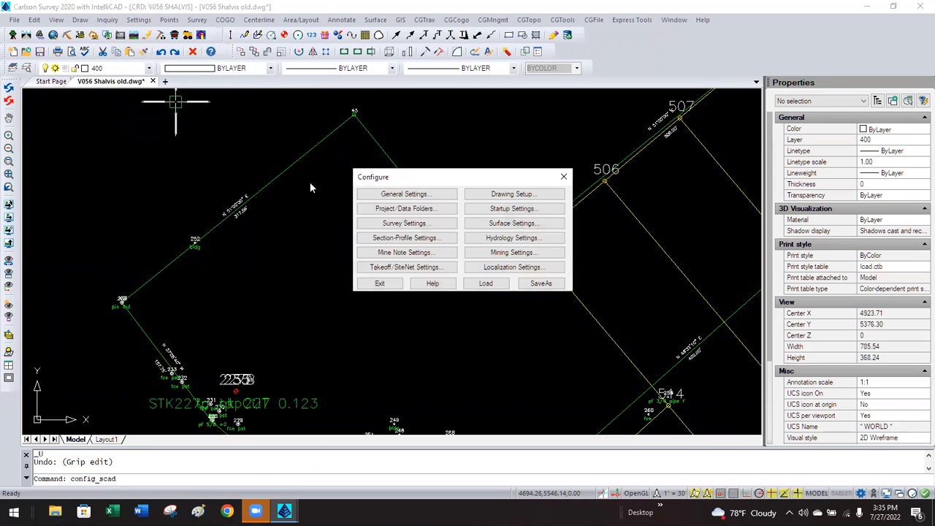
left_click(378, 195)
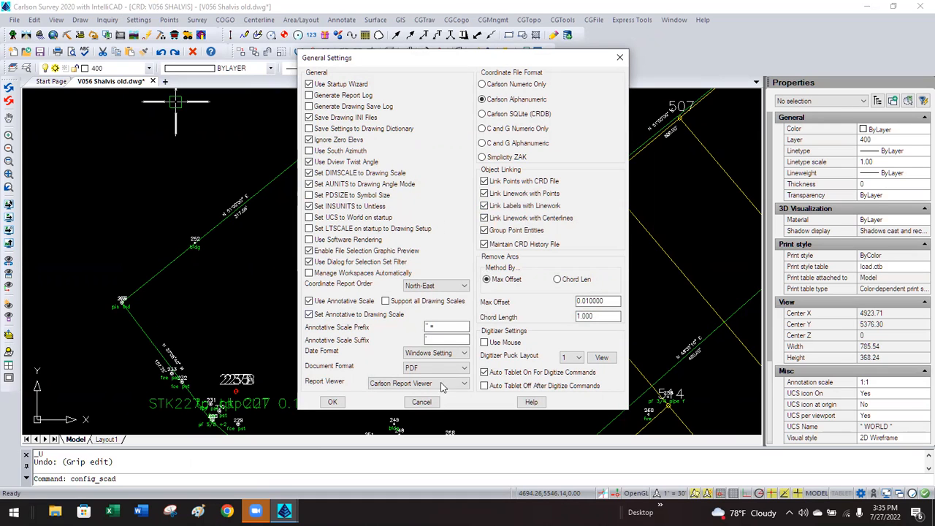
left_click(426, 403)
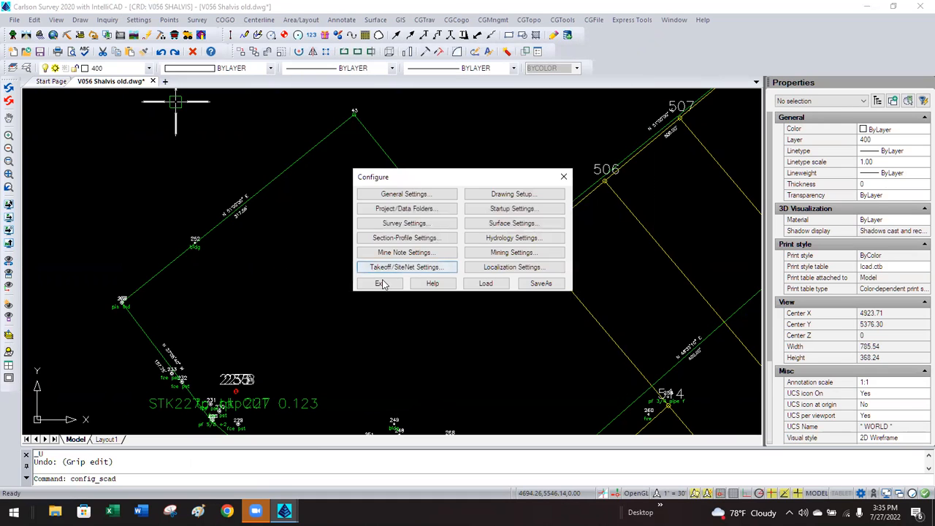
left_click(381, 281)
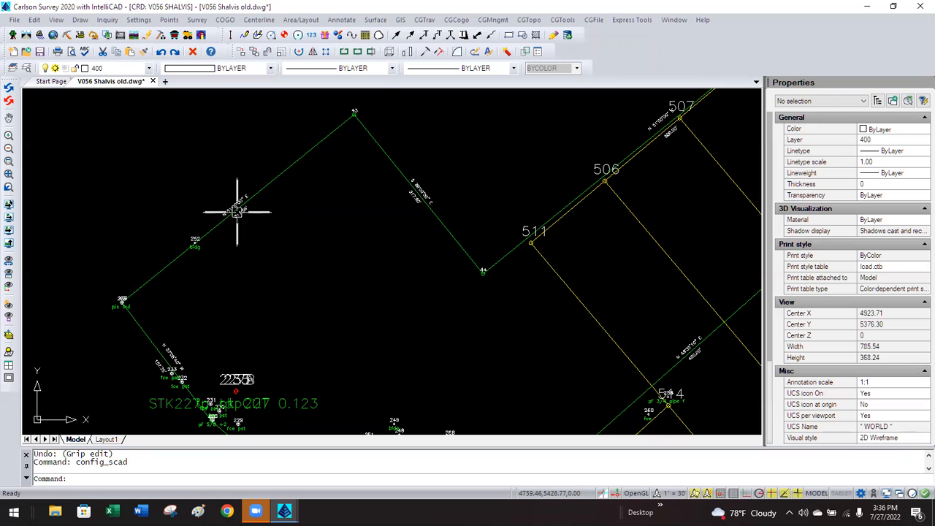
Grip-stretch the lot line's endpoints near point 252 as trial edits, twice.
left_click(265, 182)
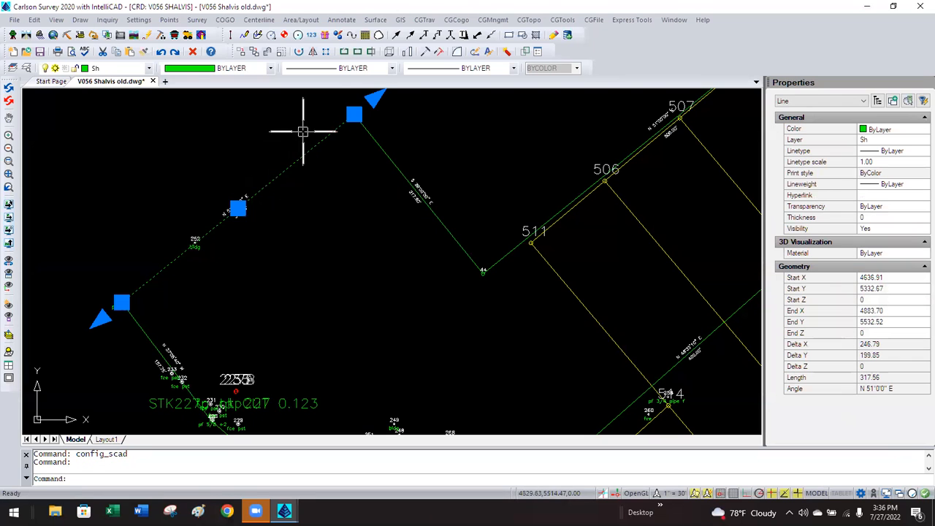
left_click(354, 113)
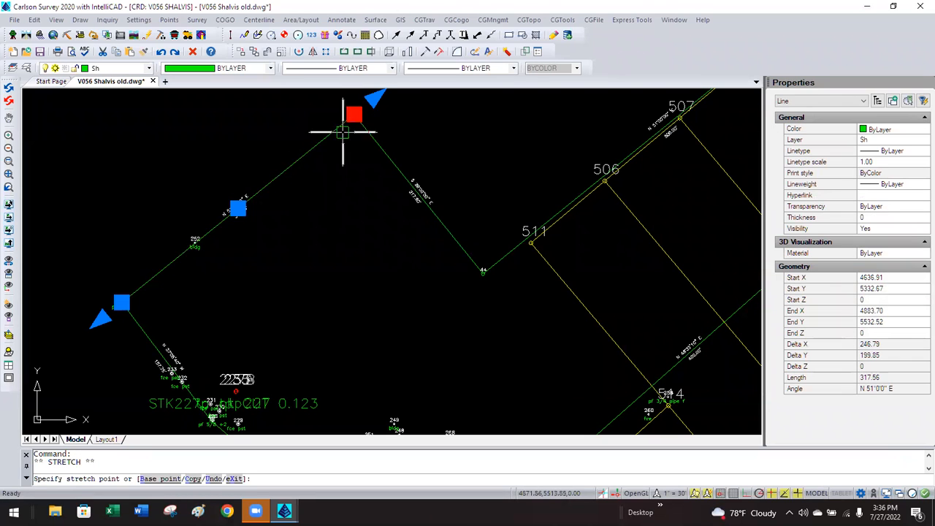
left_click(234, 264)
key("Escape")
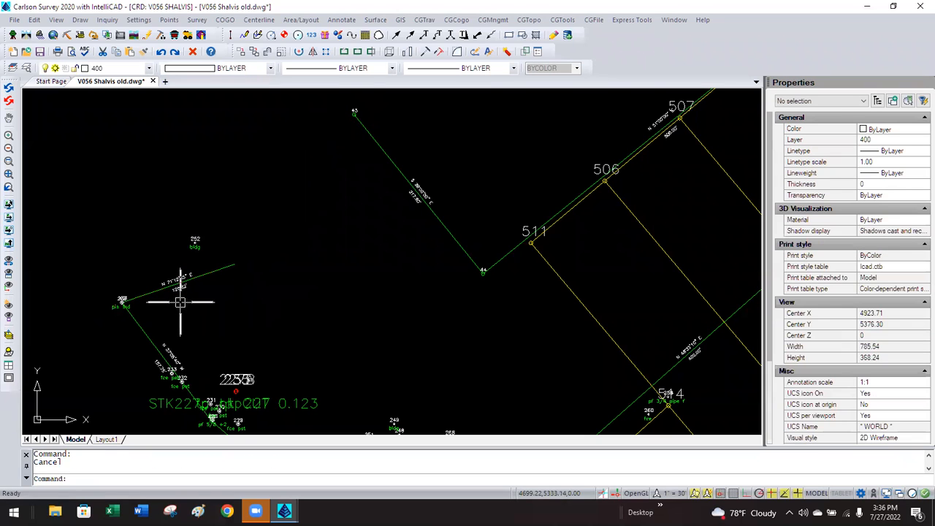
scroll(180, 301, "up", 4)
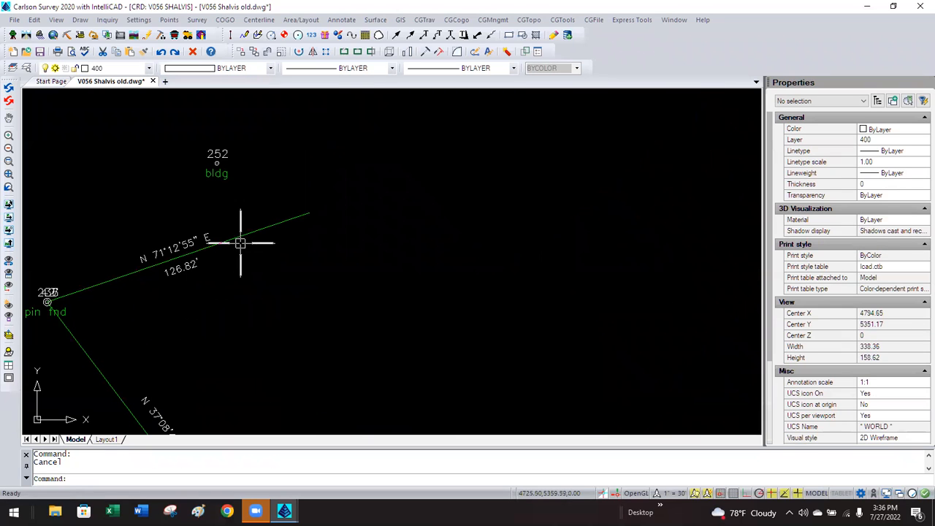
left_click(241, 235)
left_click(309, 212)
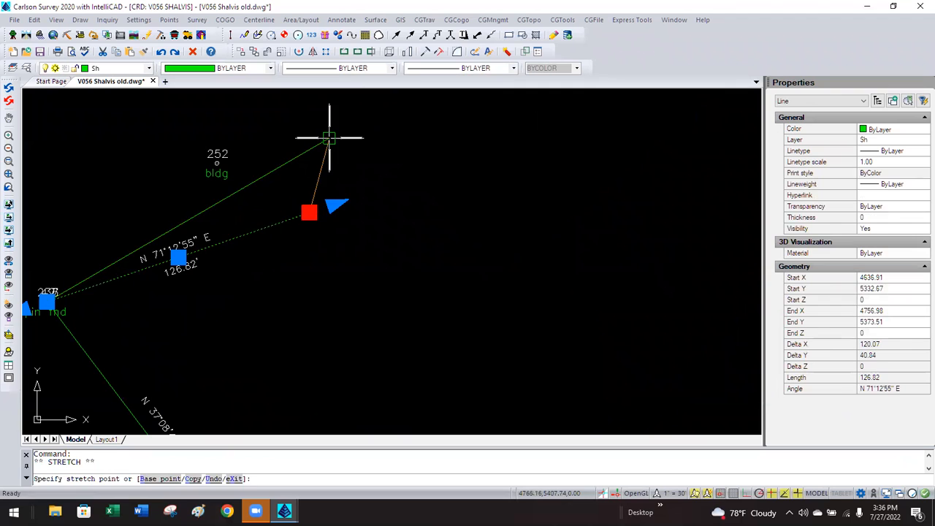
left_click(328, 138)
key("Escape")
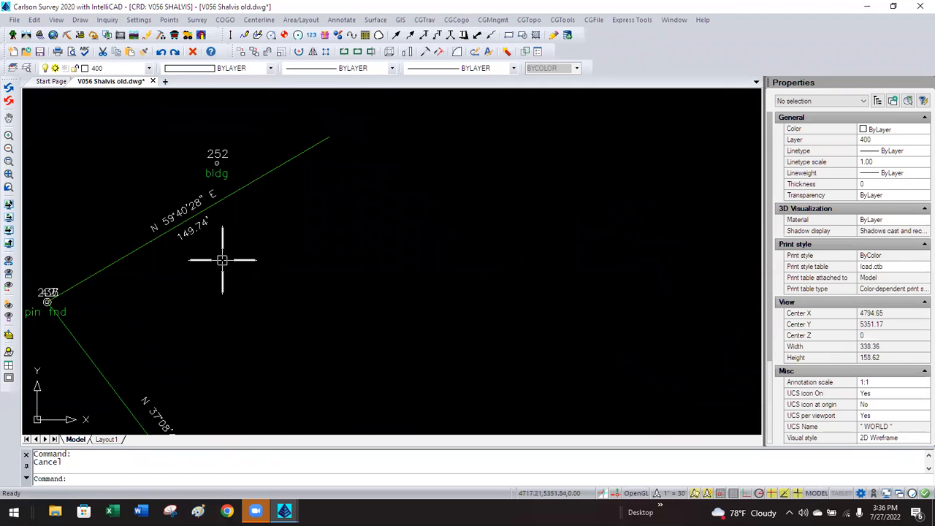
Undo the grip stretches with U and Ctrl+Z, restoring the line's original endpoint.
type("u")
key("Return")
key("ctrl+z")
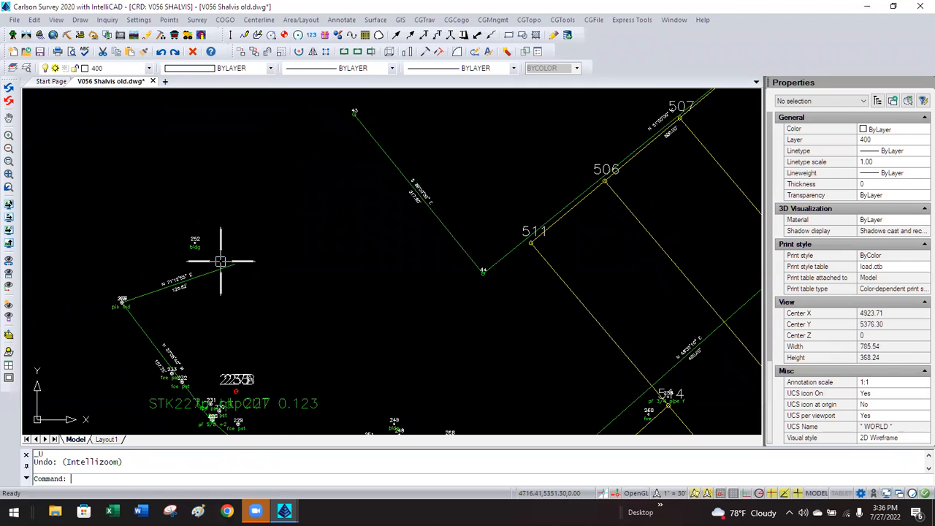
key("ctrl+z")
scroll(240, 219, "up", 3)
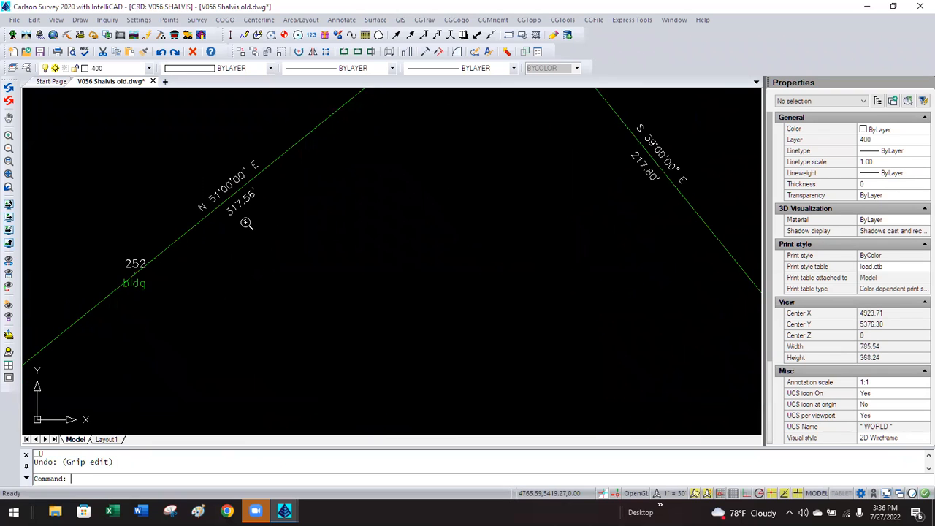
scroll(215, 268, "down", 3)
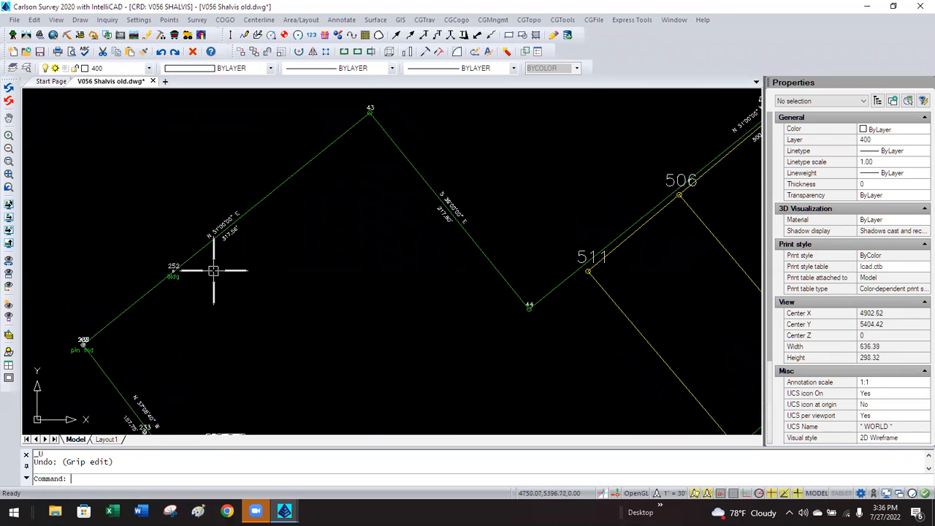
scroll(213, 271, "down", 5)
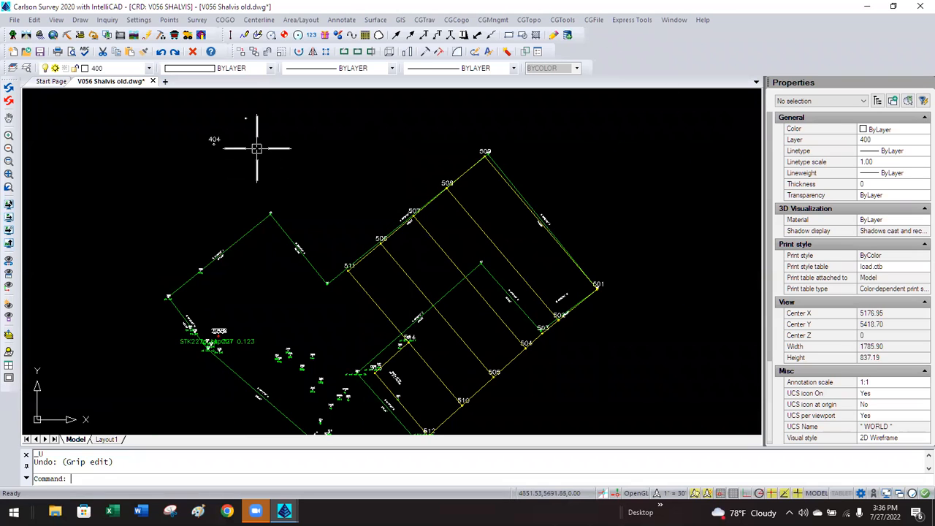
scroll(256, 117, "up", 2)
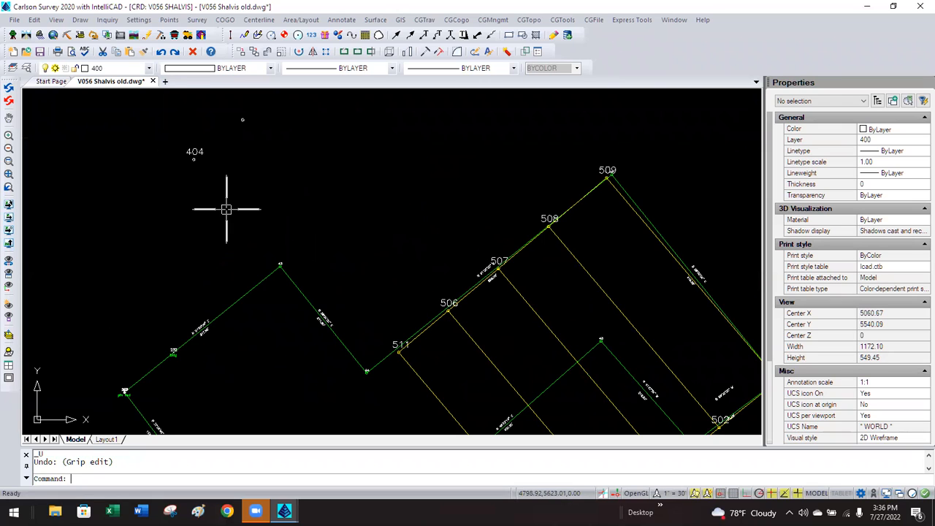
Draw a small test rectangle from the Draw menu.
left_click(81, 20)
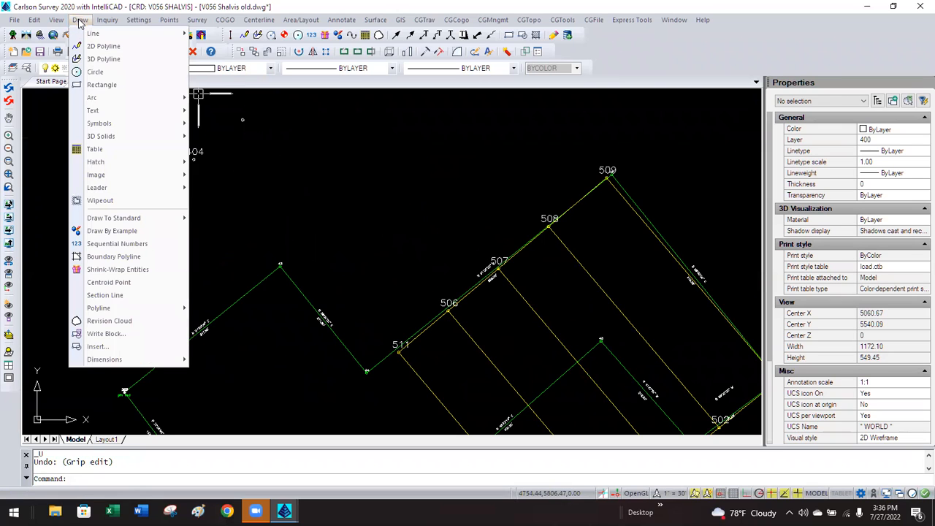
left_click(102, 85)
left_click(326, 225)
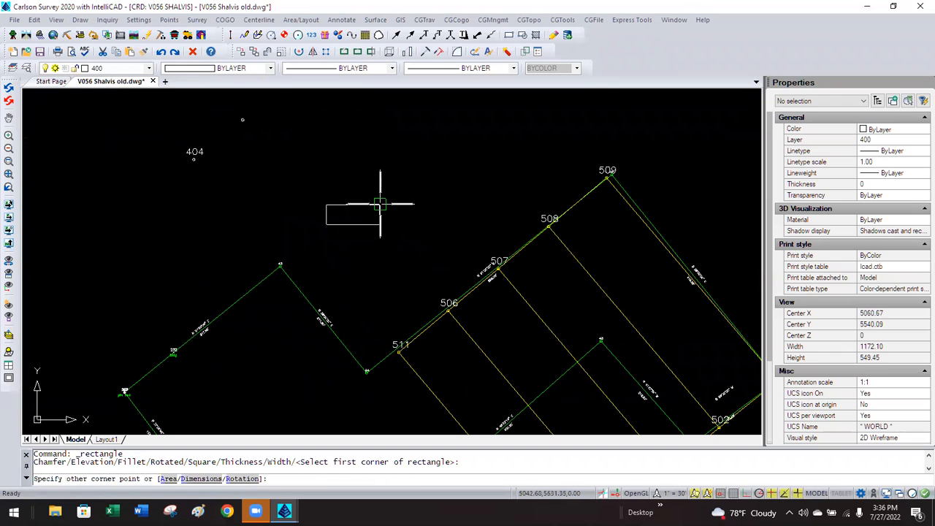
left_click(367, 205)
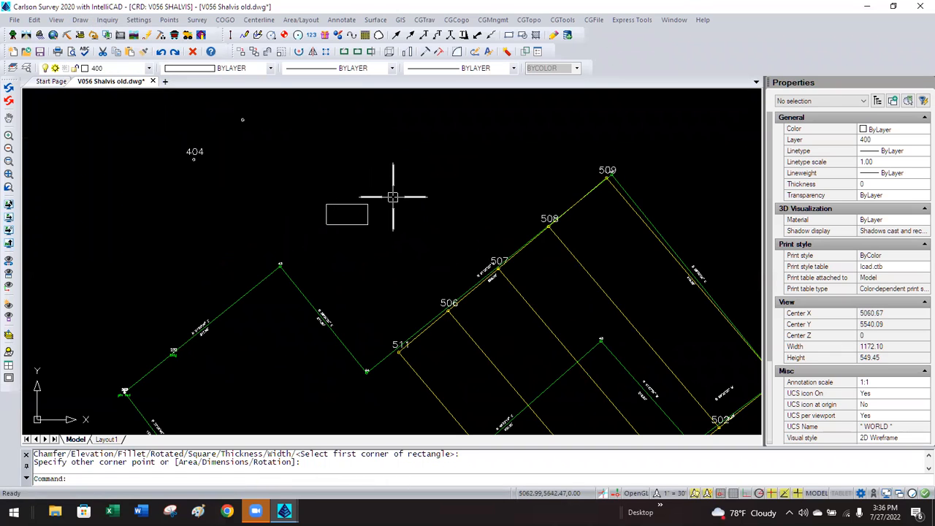
Label the rectangle's sides 65.8' and 32.4' with Survey Text Building Dimensions.
left_click(344, 21)
mouse_move(399, 139)
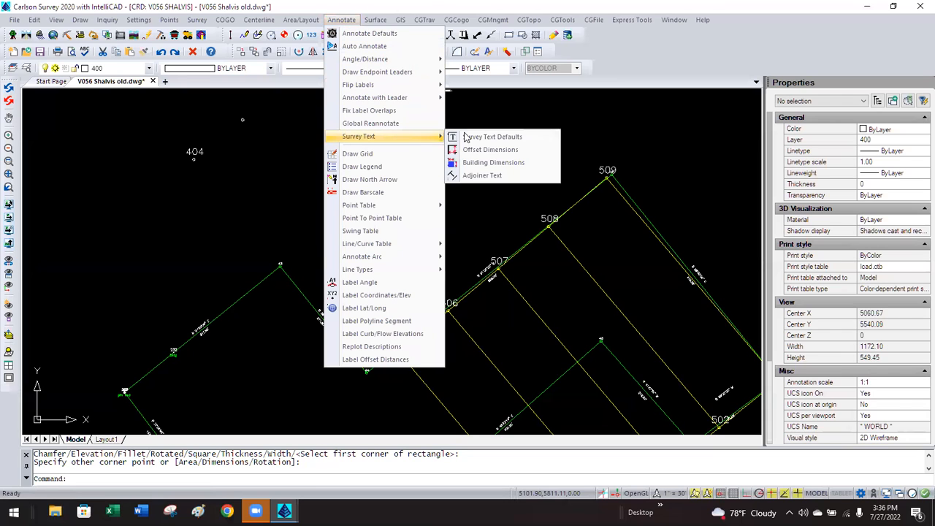
left_click(485, 162)
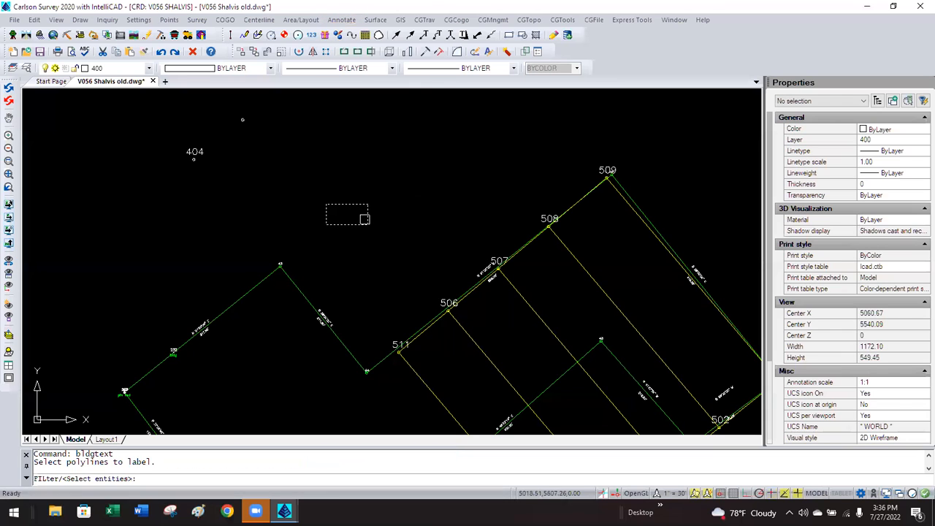
left_click(360, 223)
key("Return")
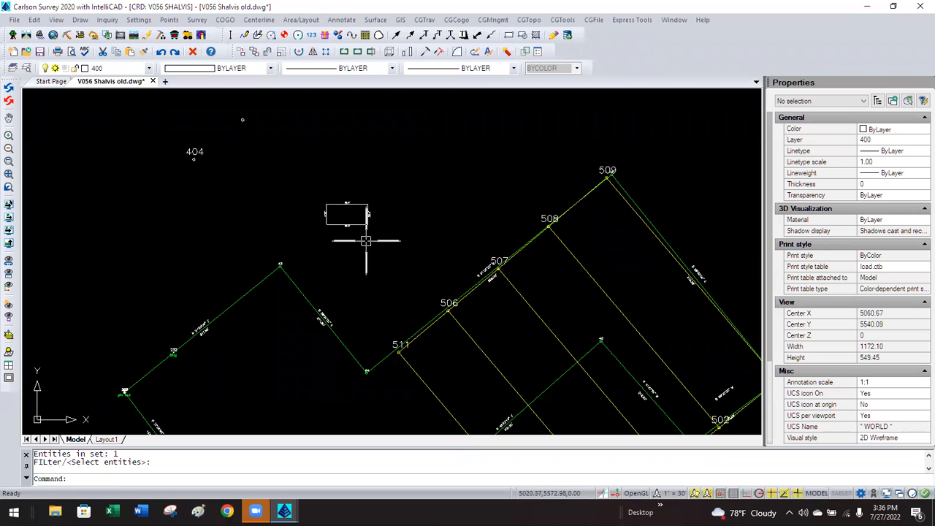
scroll(349, 213, "up", 5)
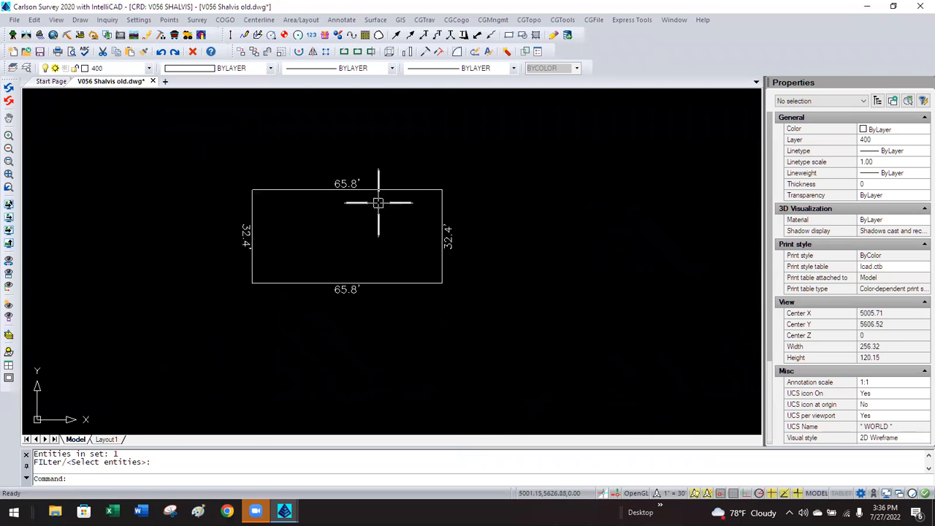
Pull the rectangle's right-middle grip left, narrowing its area from 2133.4 to 1334.79.
left_click(423, 191)
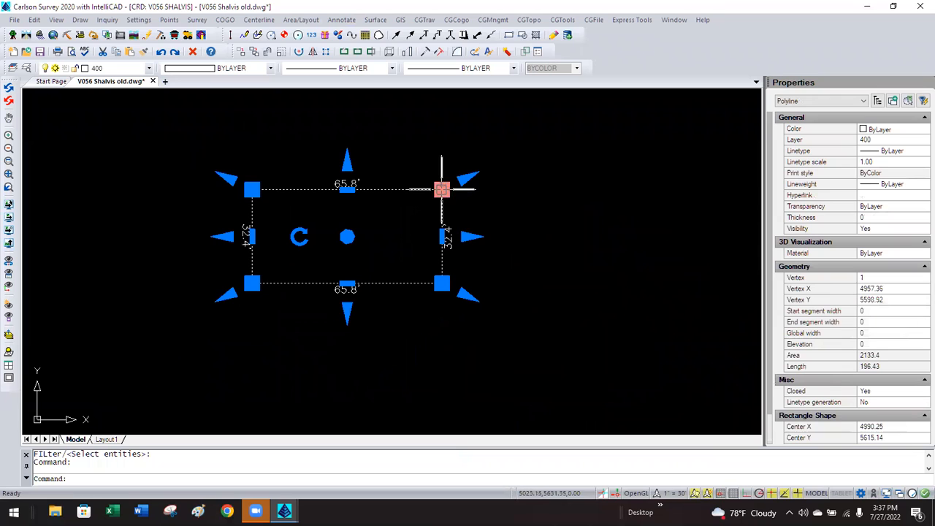
mouse_move(441, 190)
left_click(412, 246)
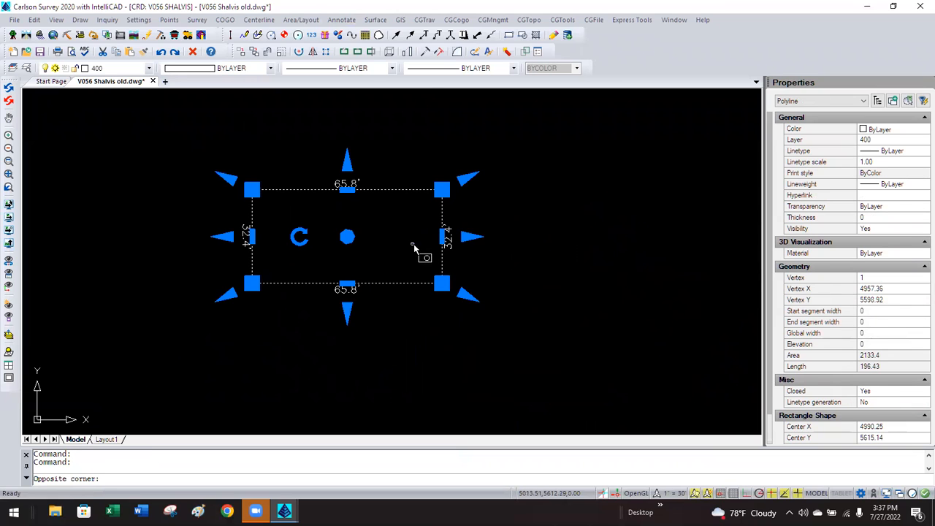
left_click(441, 237)
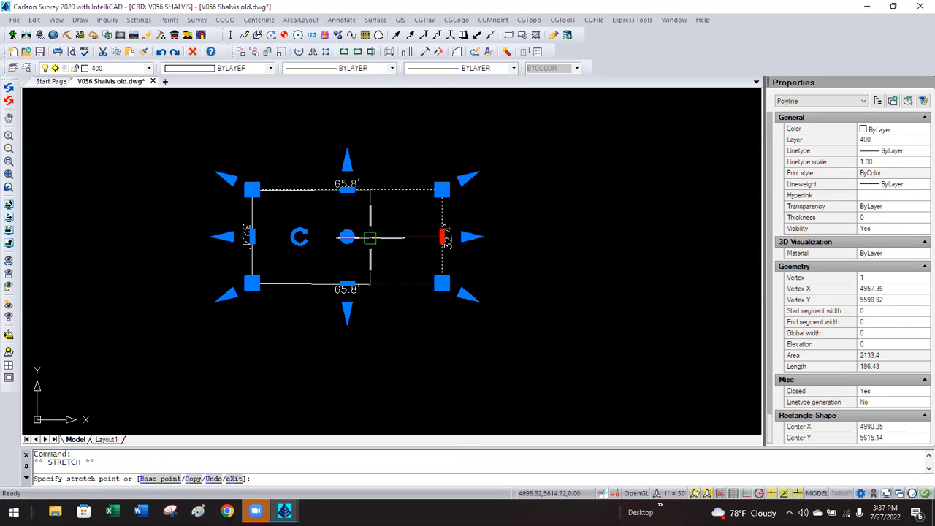
left_click(370, 236)
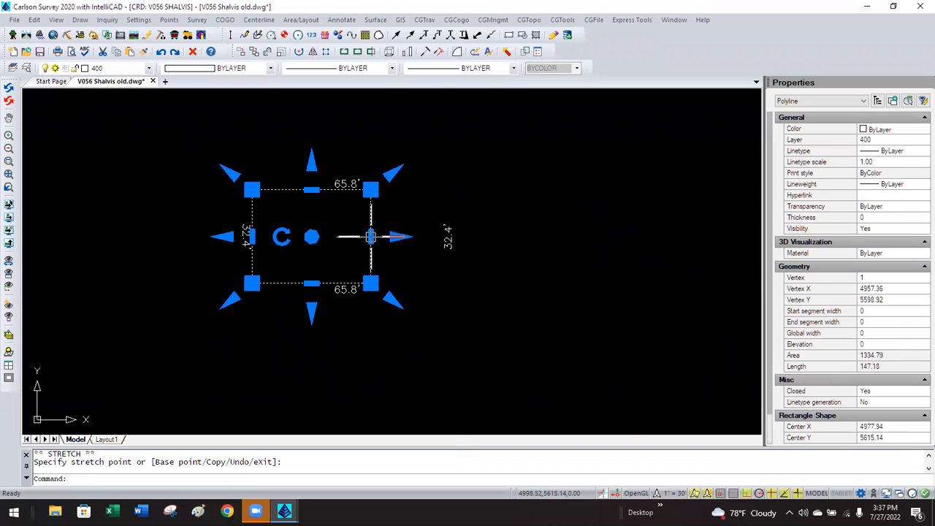
key("Escape")
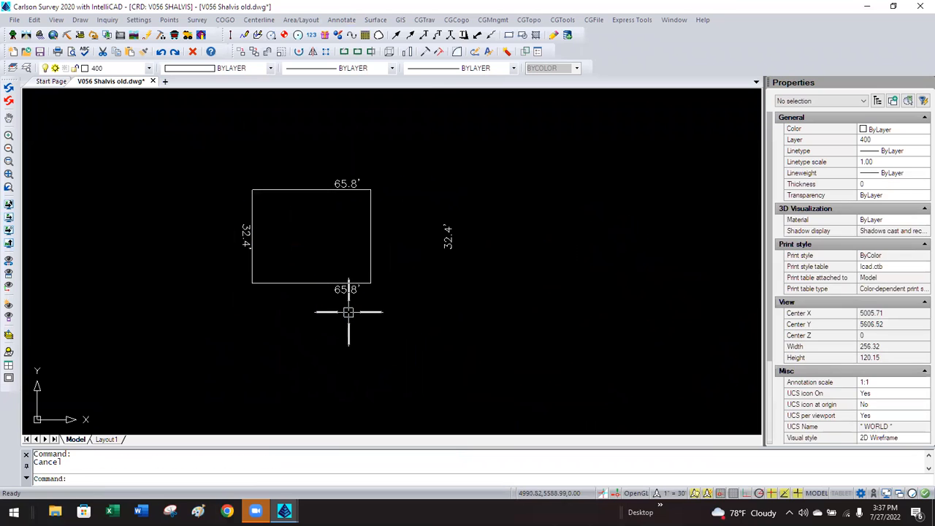
Label the narrowed rectangle with Building Dimensions, adding 41.2' side labels.
left_click(354, 20)
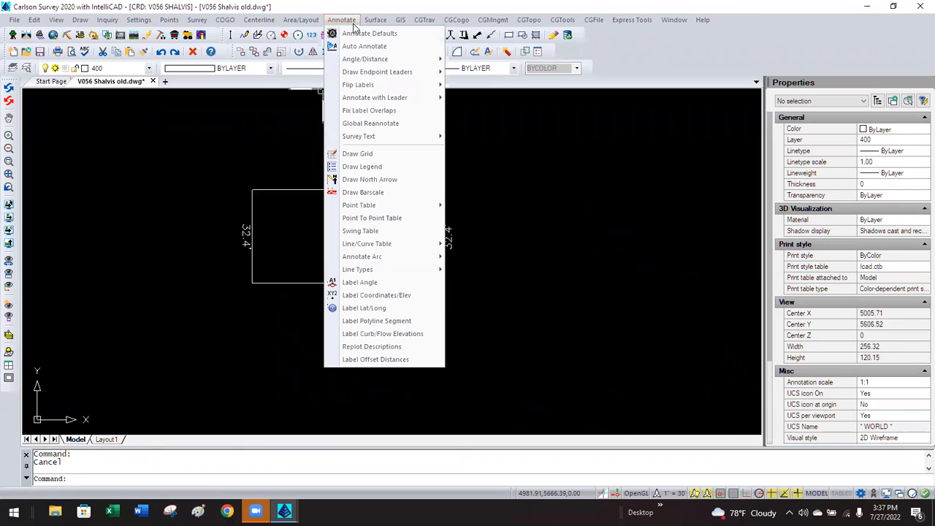
mouse_move(403, 138)
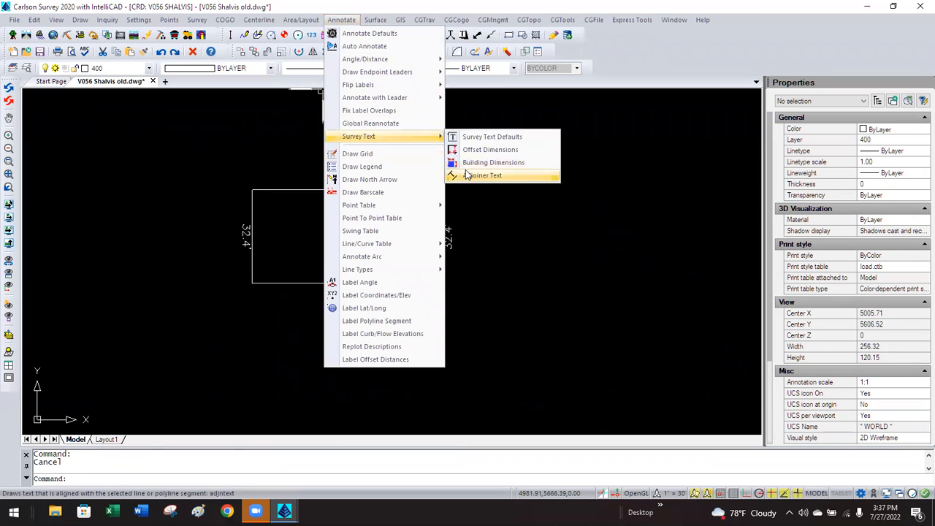
left_click(471, 162)
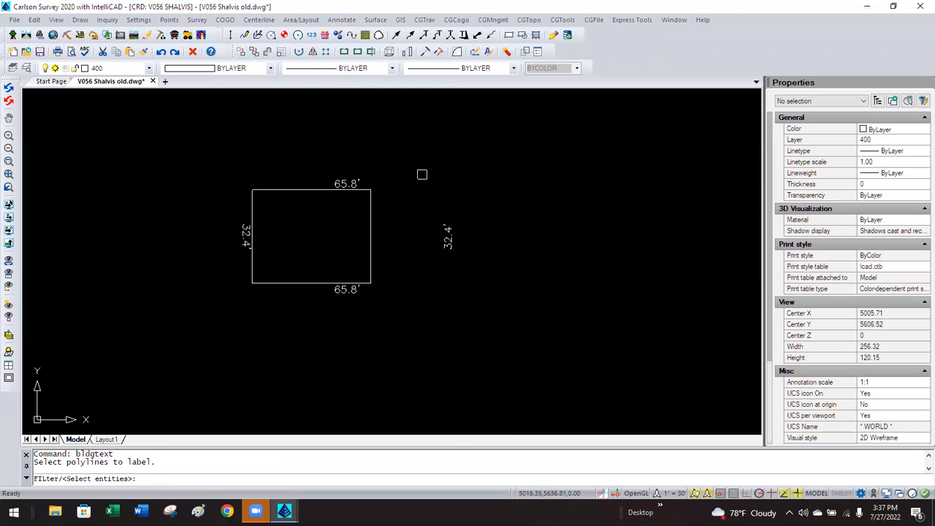
left_click(367, 211)
key("Return")
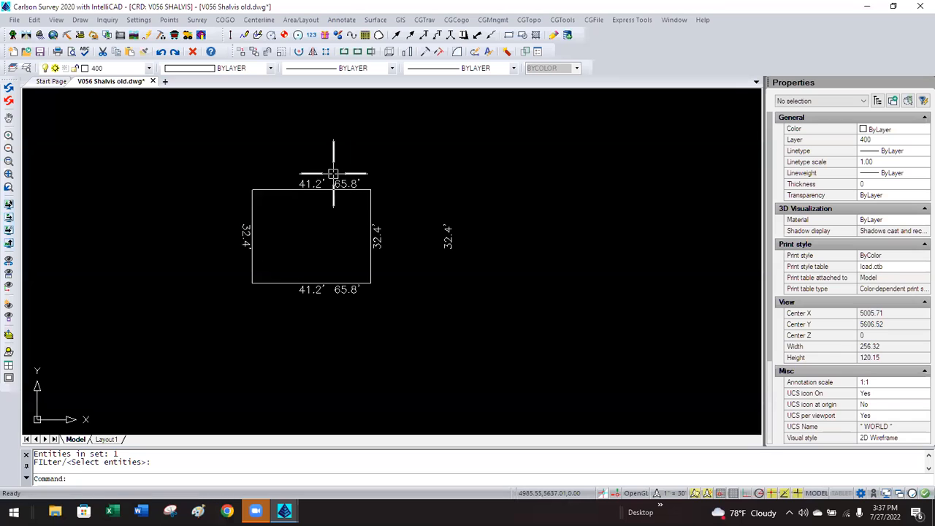
Window-select and delete the test rectangle with its 41.2', 65.8' and 32.4' labels.
left_click(470, 170)
left_click(226, 302)
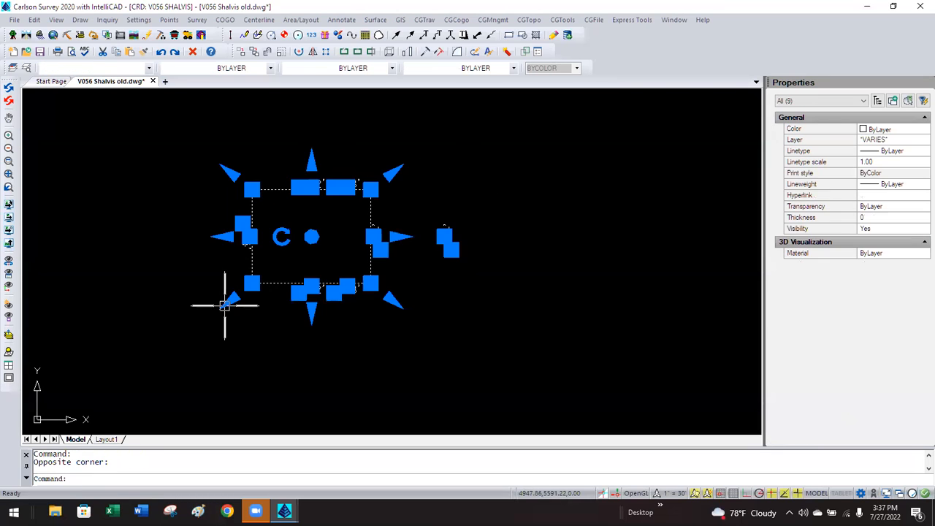
key("Delete")
scroll(252, 288, "down", 3)
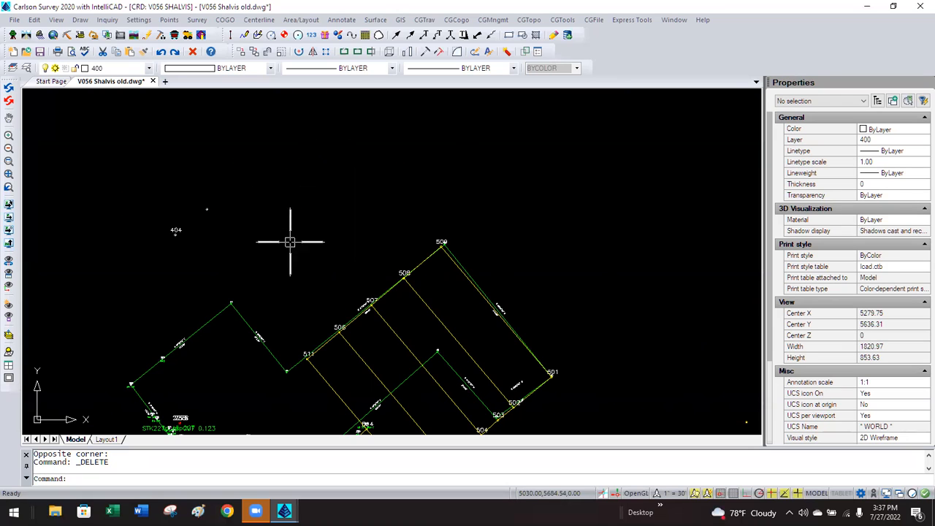
scroll(290, 268, "down", 3)
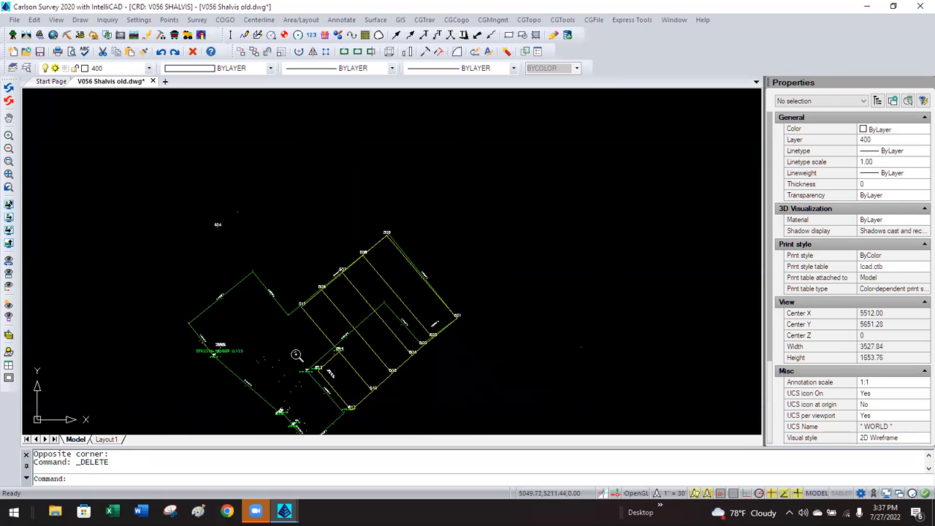
scroll(301, 382, "down", 2)
scroll(303, 387, "up", 5)
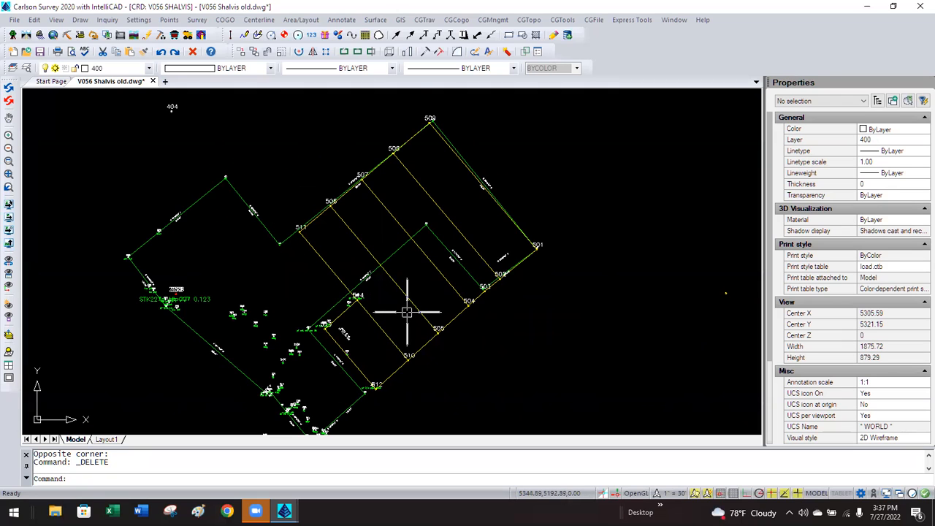
scroll(512, 279, "up", 5)
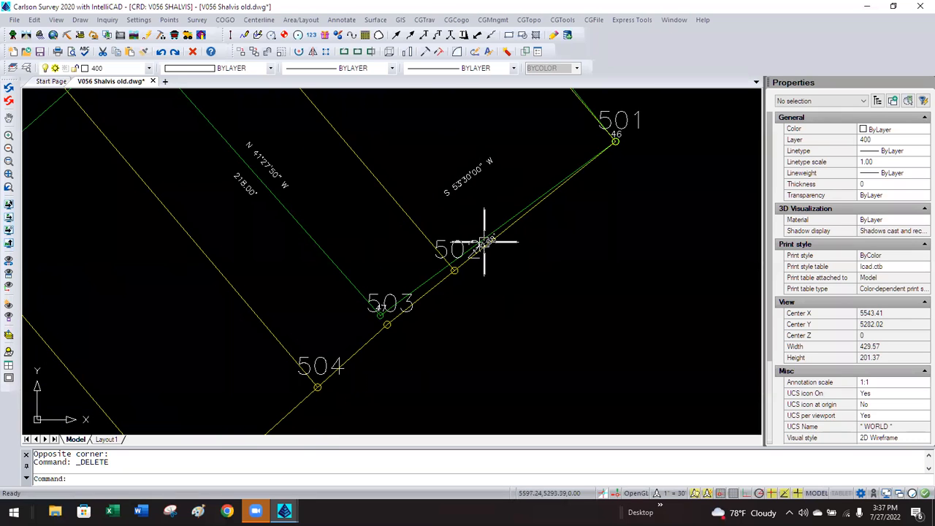
scroll(473, 249, "down", 3)
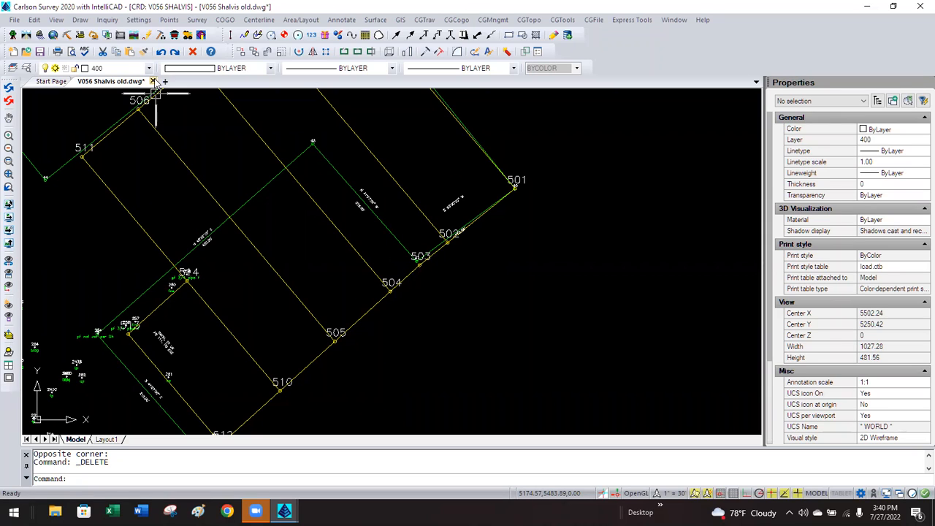
left_click(518, 242)
left_click(500, 259)
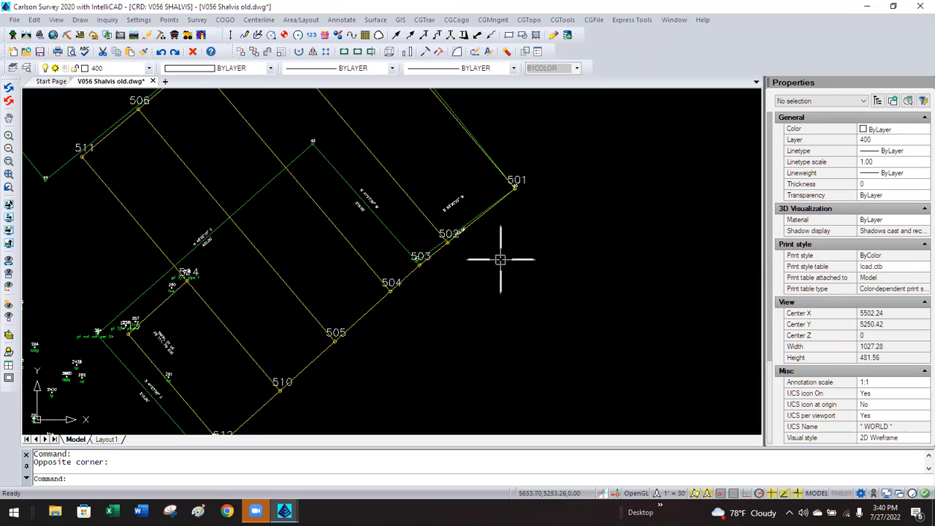
scroll(500, 262, "down", 3)
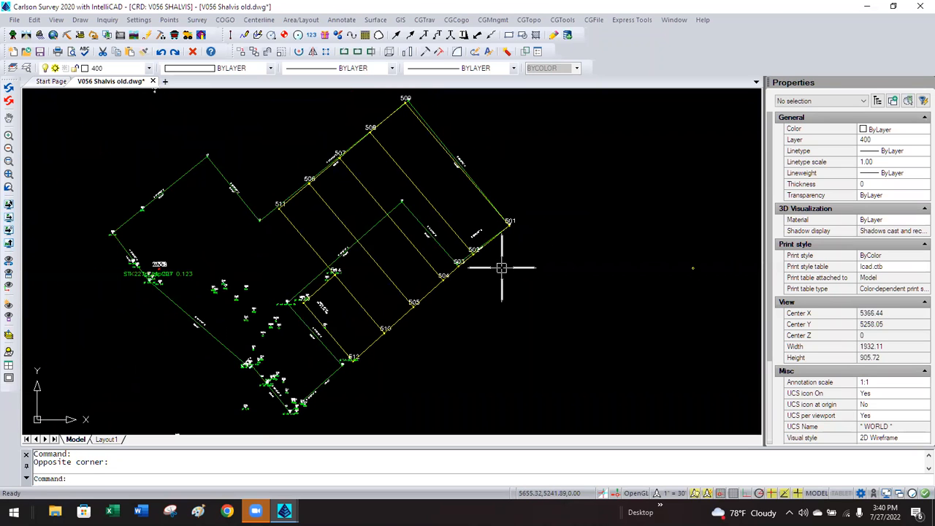